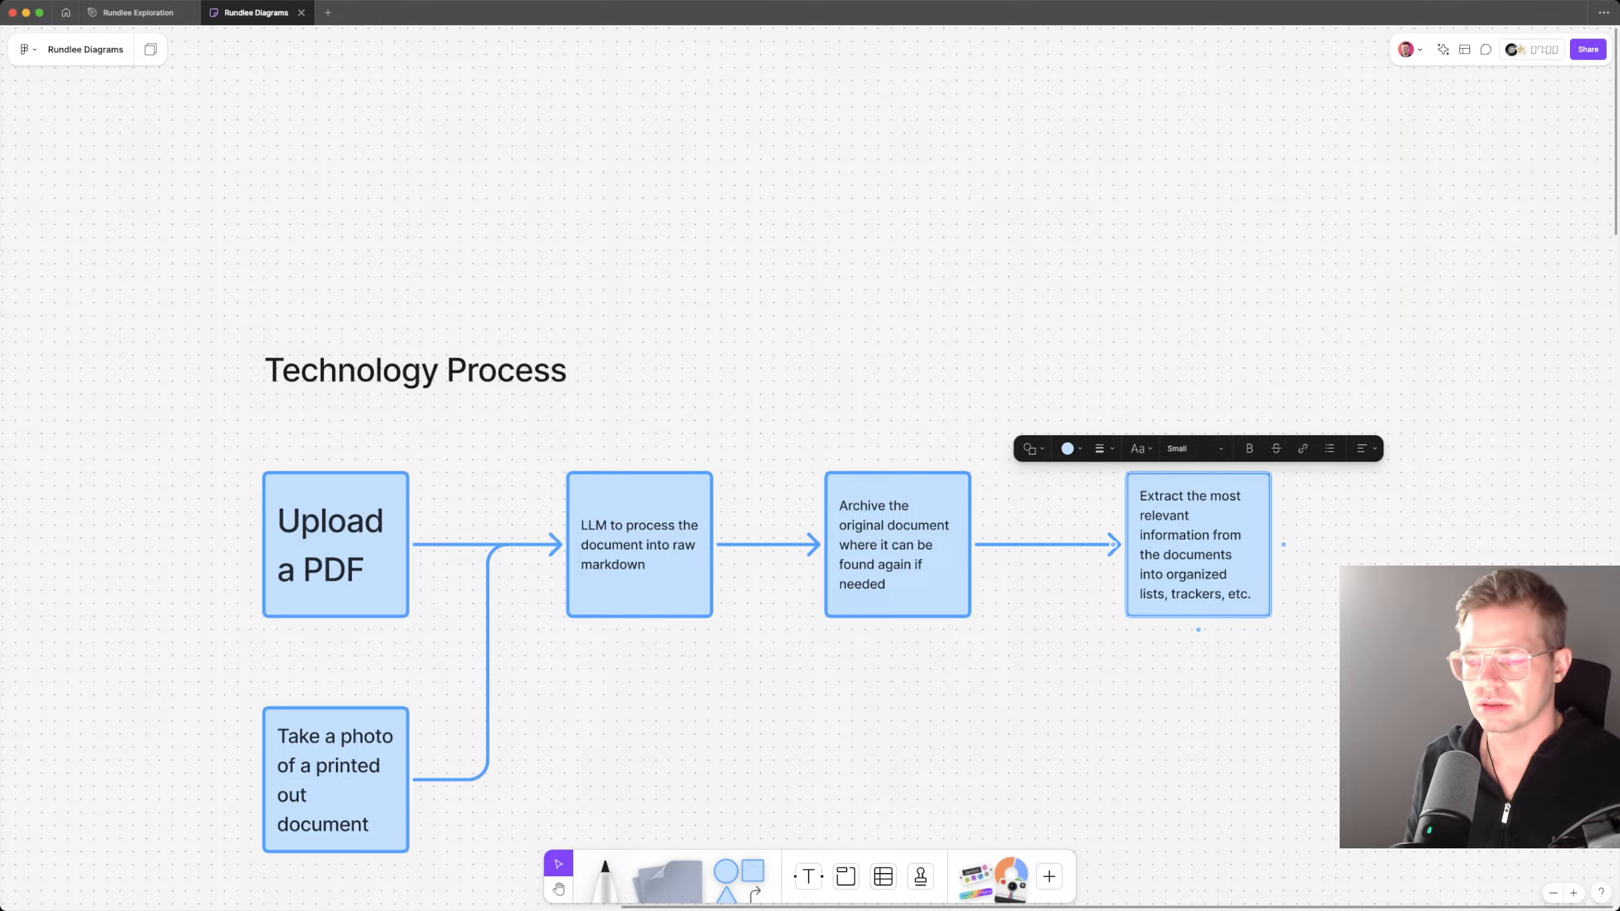
Step: Make the "Goal" and "Technology Process" headings bold together
key(Escape)
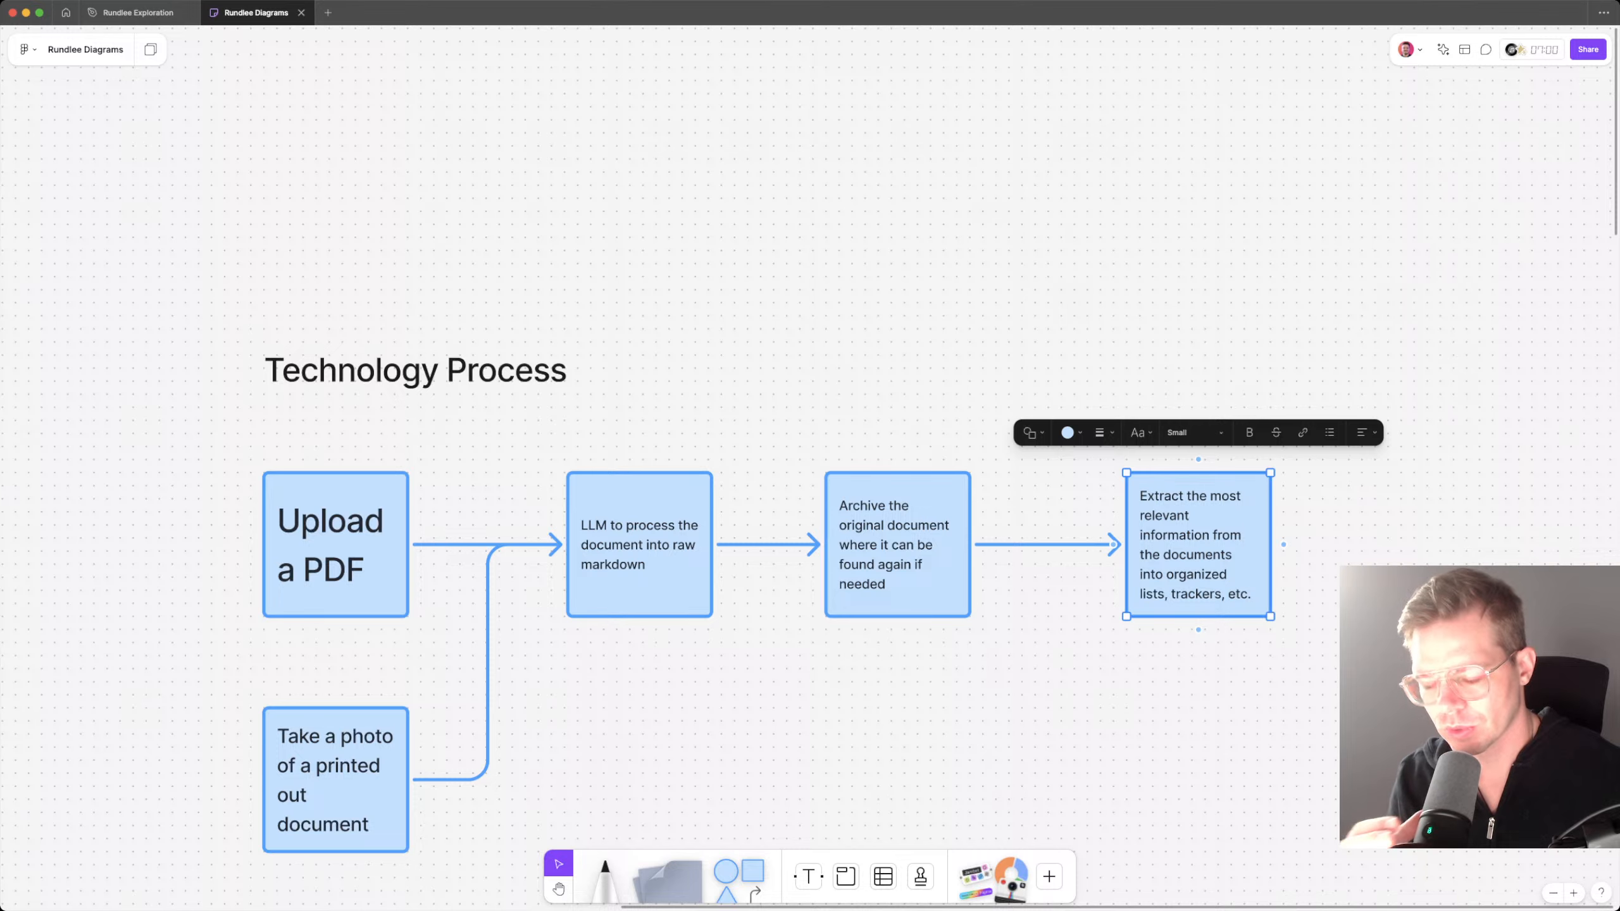
key(Escape)
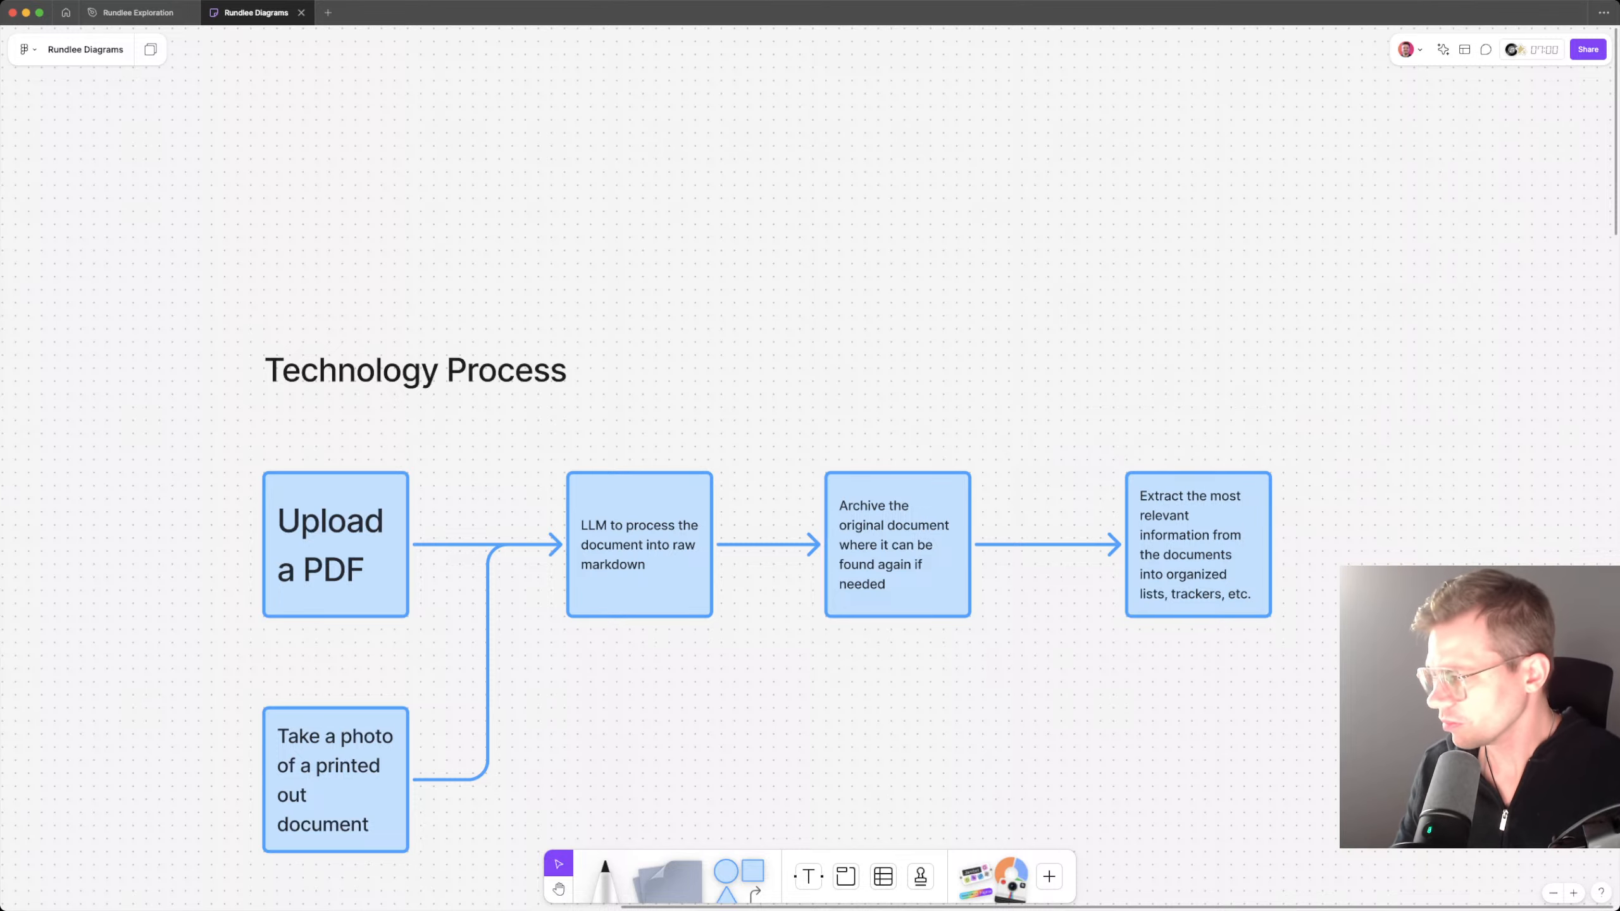
scroll(797, 637, down, 2)
scroll(797, 637, left, 2)
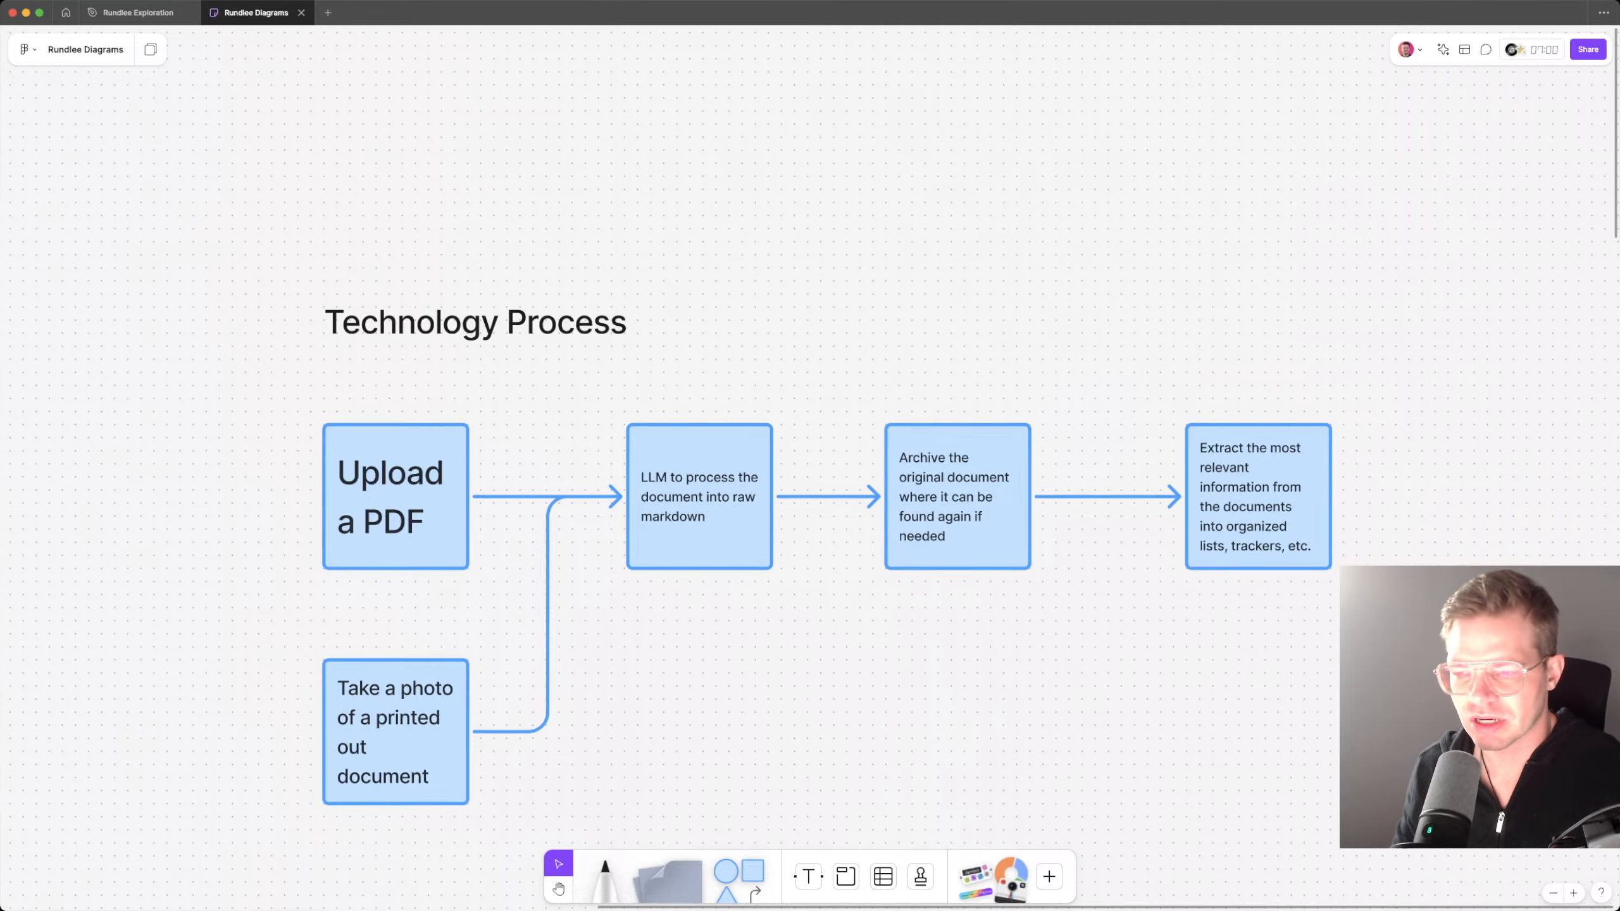
scroll(1178, 621, left, 5)
scroll(1178, 621, down, 5)
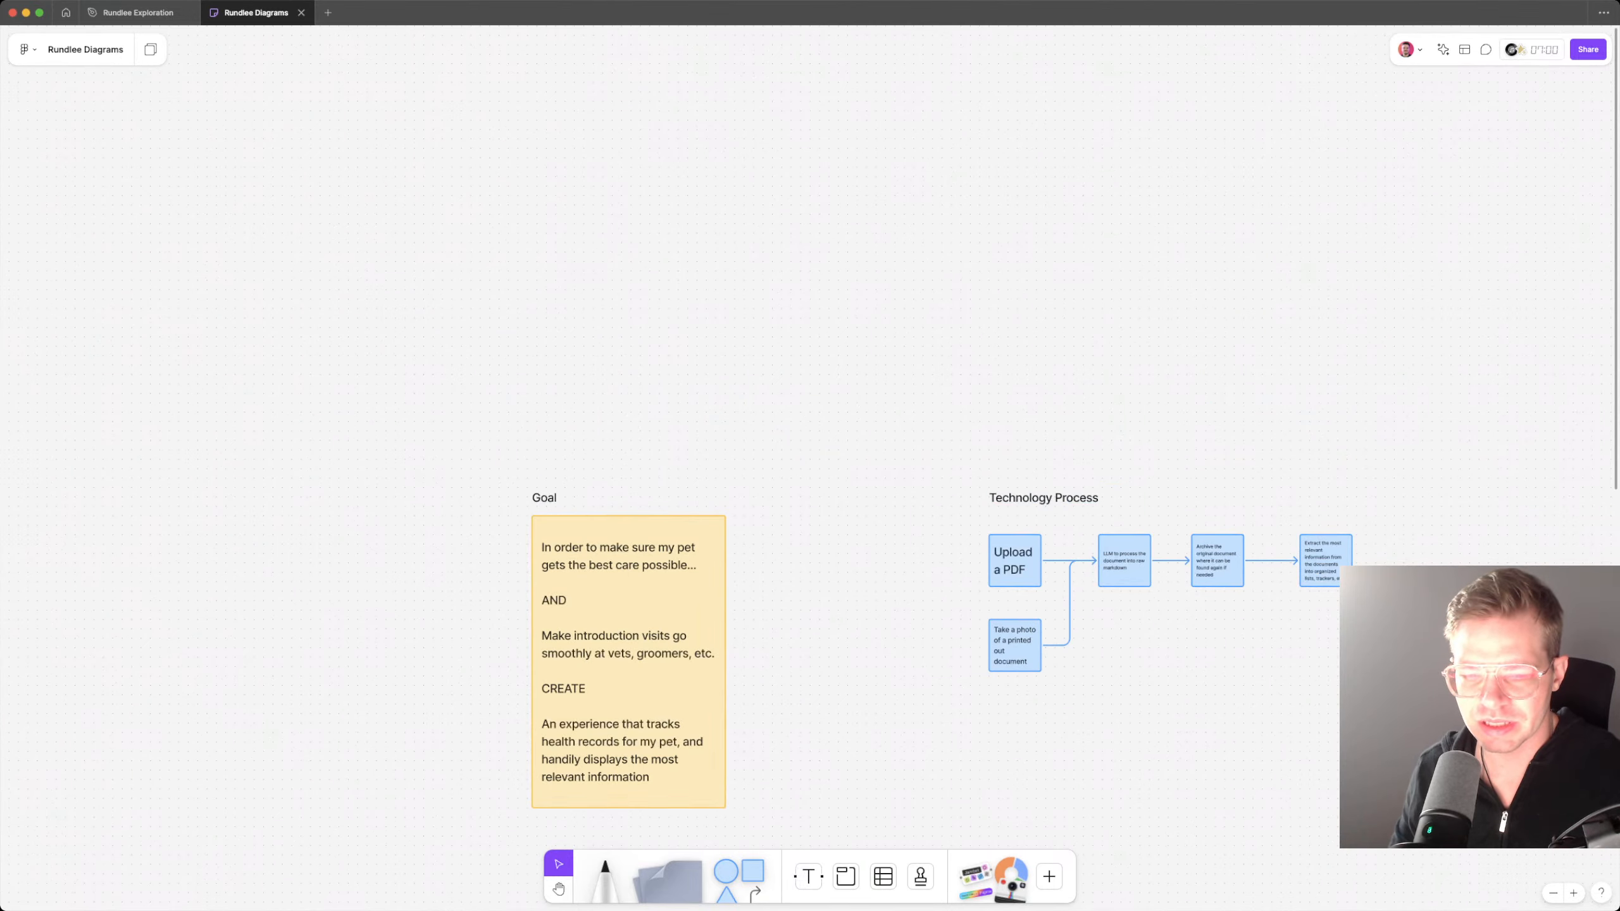
scroll(810, 446, down, 3)
scroll(810, 446, right, 3)
click(824, 324)
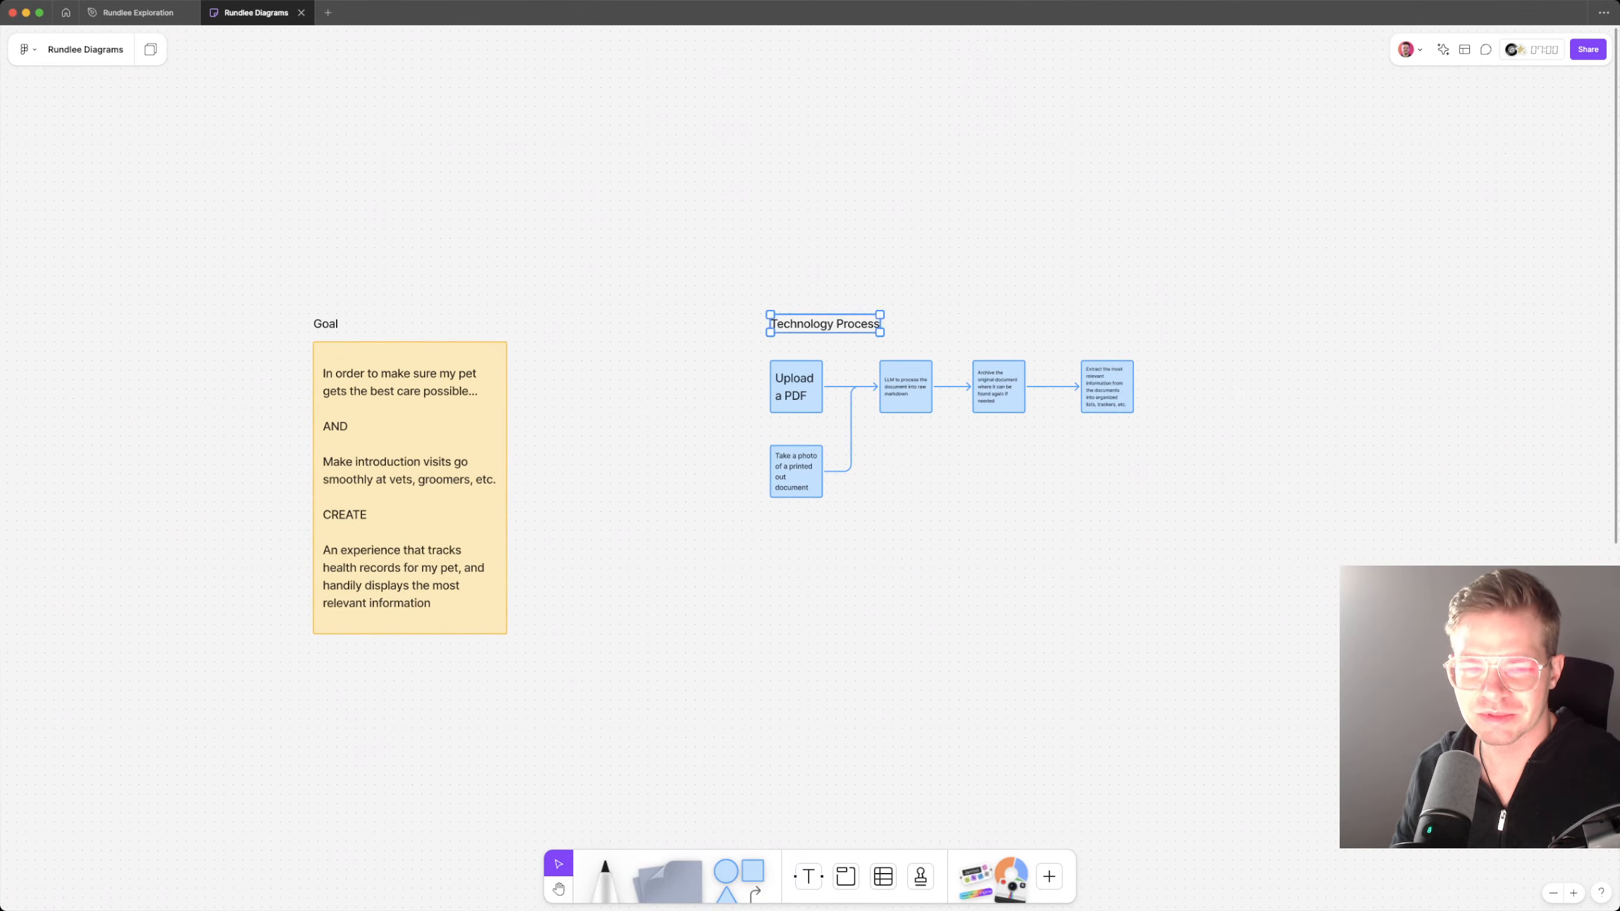
shift+click(326, 324)
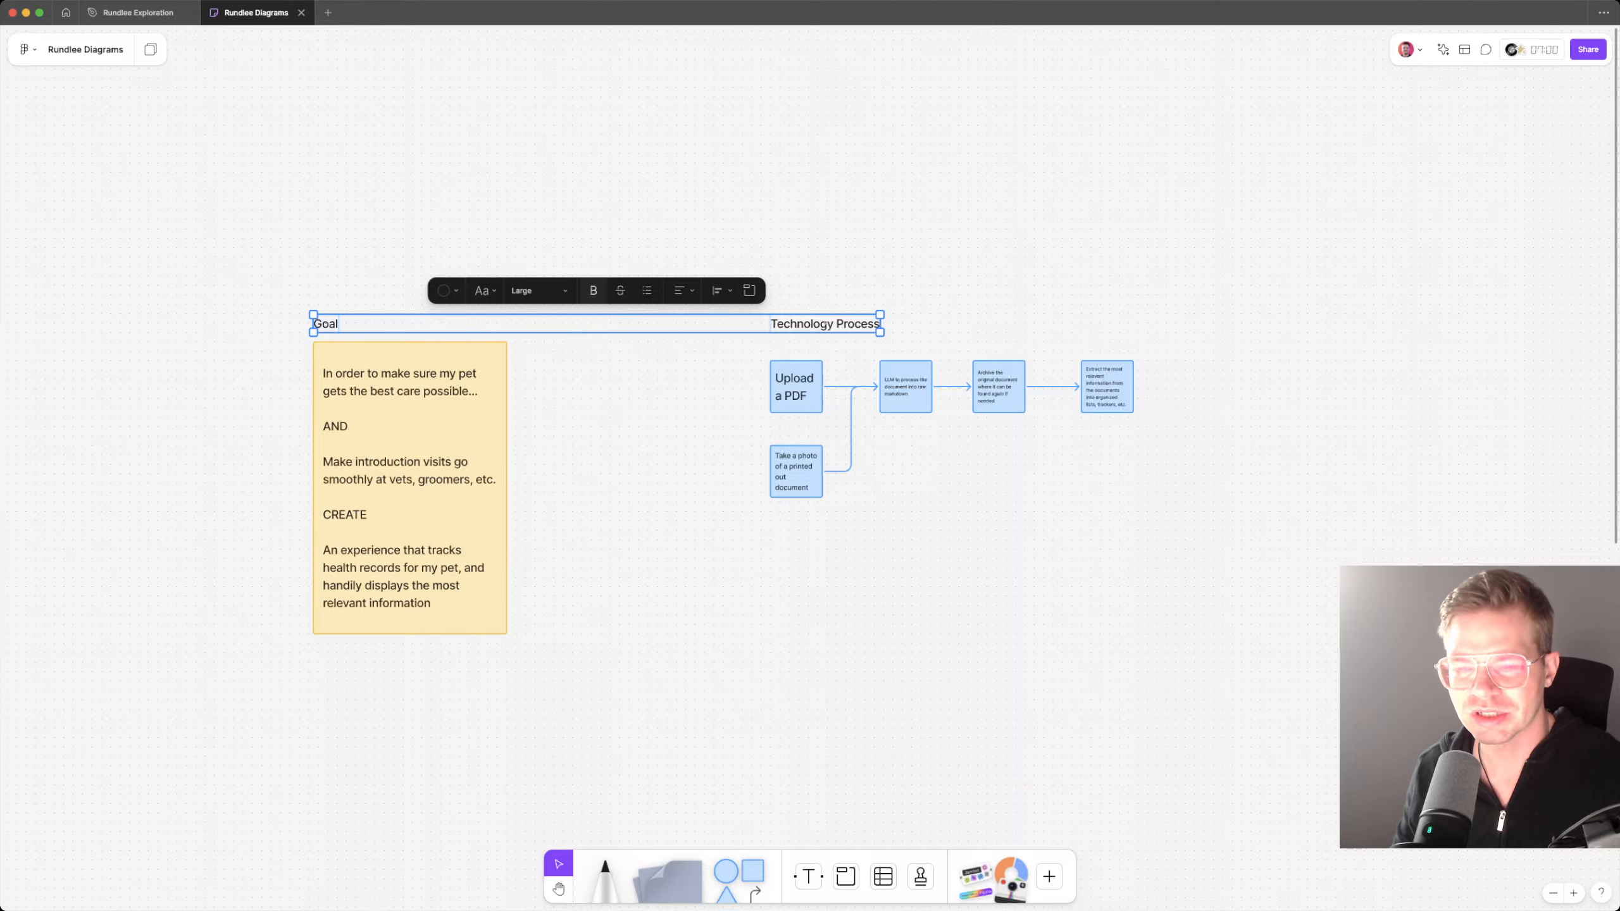
click(594, 291)
click(594, 242)
Step: Duplicate the "Technology Process" heading to the right of the flowchart and retitle the copy "What information we might track"
scroll(809, 447, right, 5)
scroll(810, 447, up, 1)
scroll(827, 565, up, 5)
scroll(827, 566, left, 1)
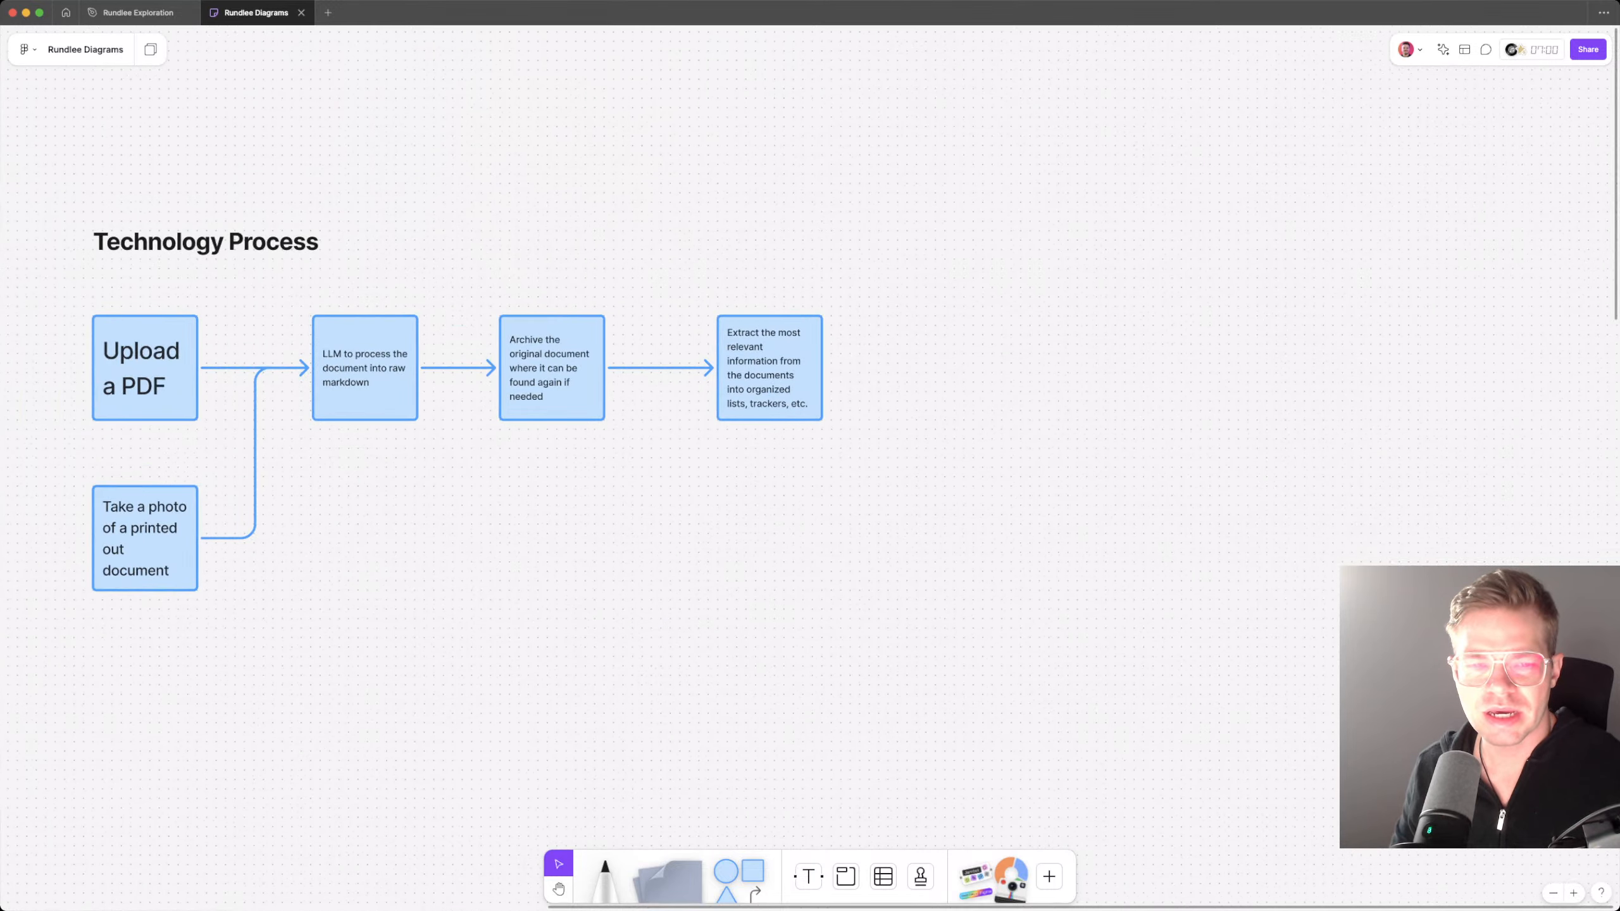
alt+drag(207, 241, 1276, 241)
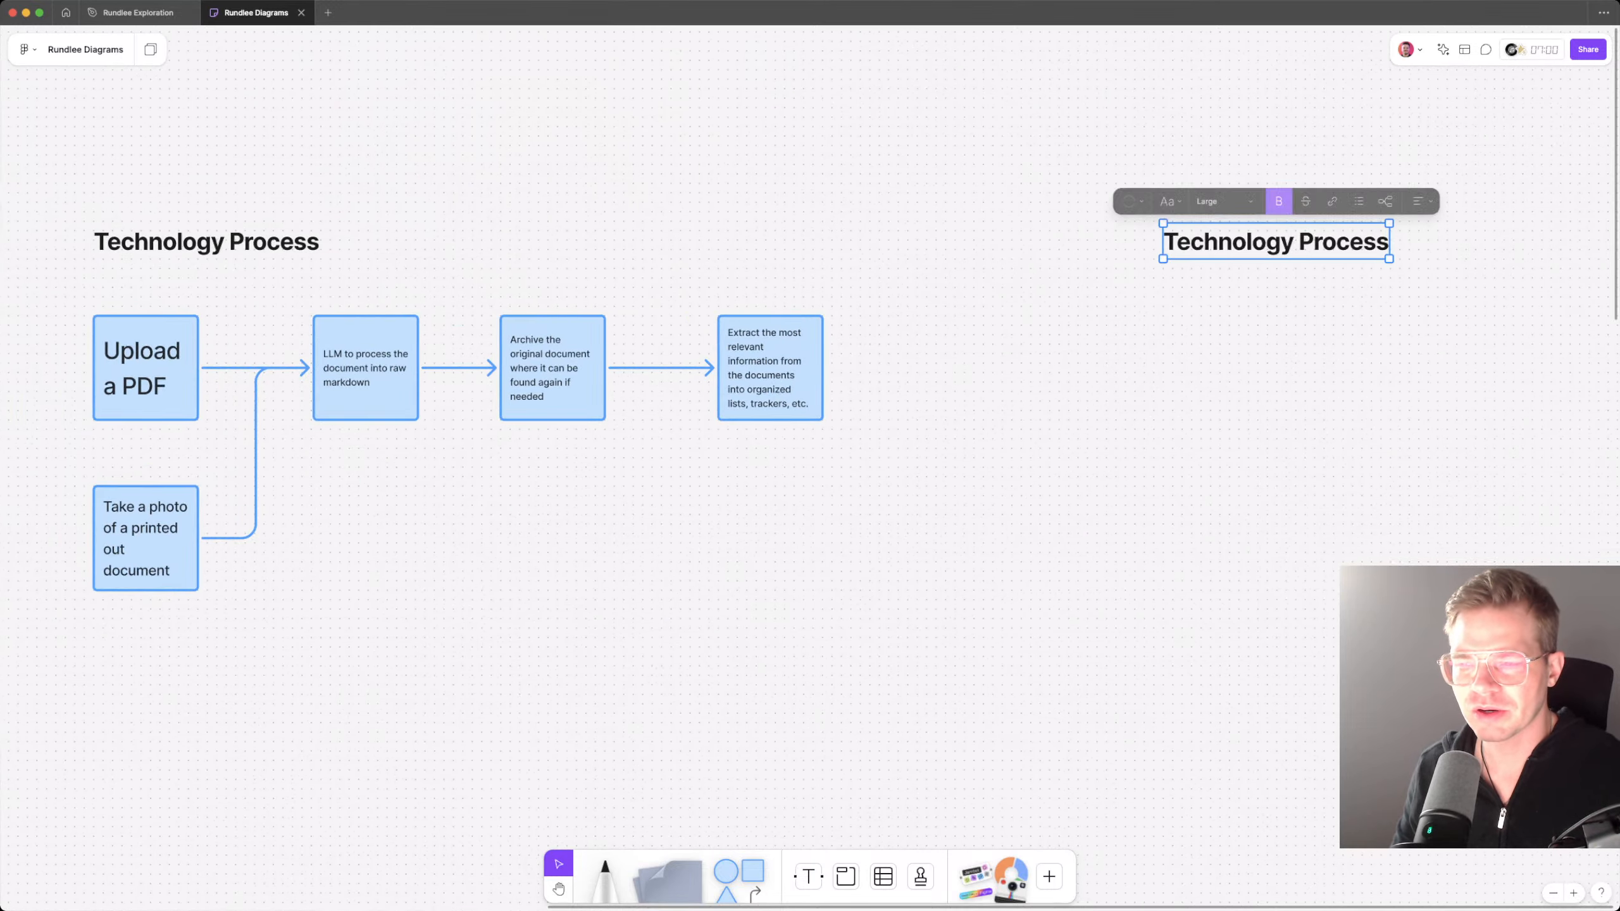
double_click(1276, 241)
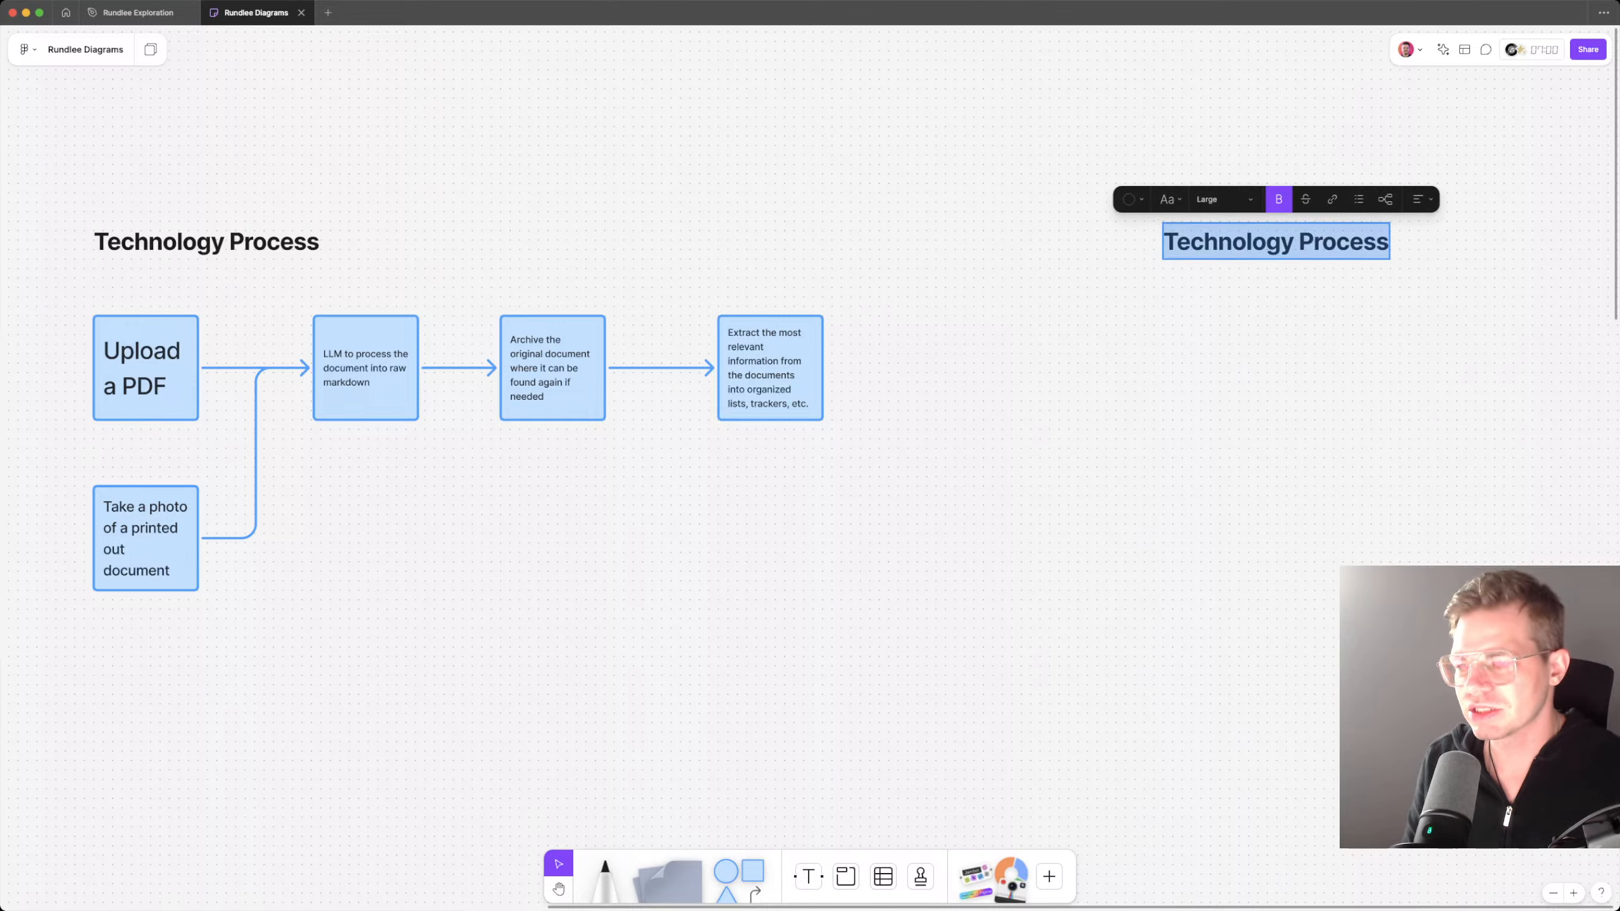
text(W)
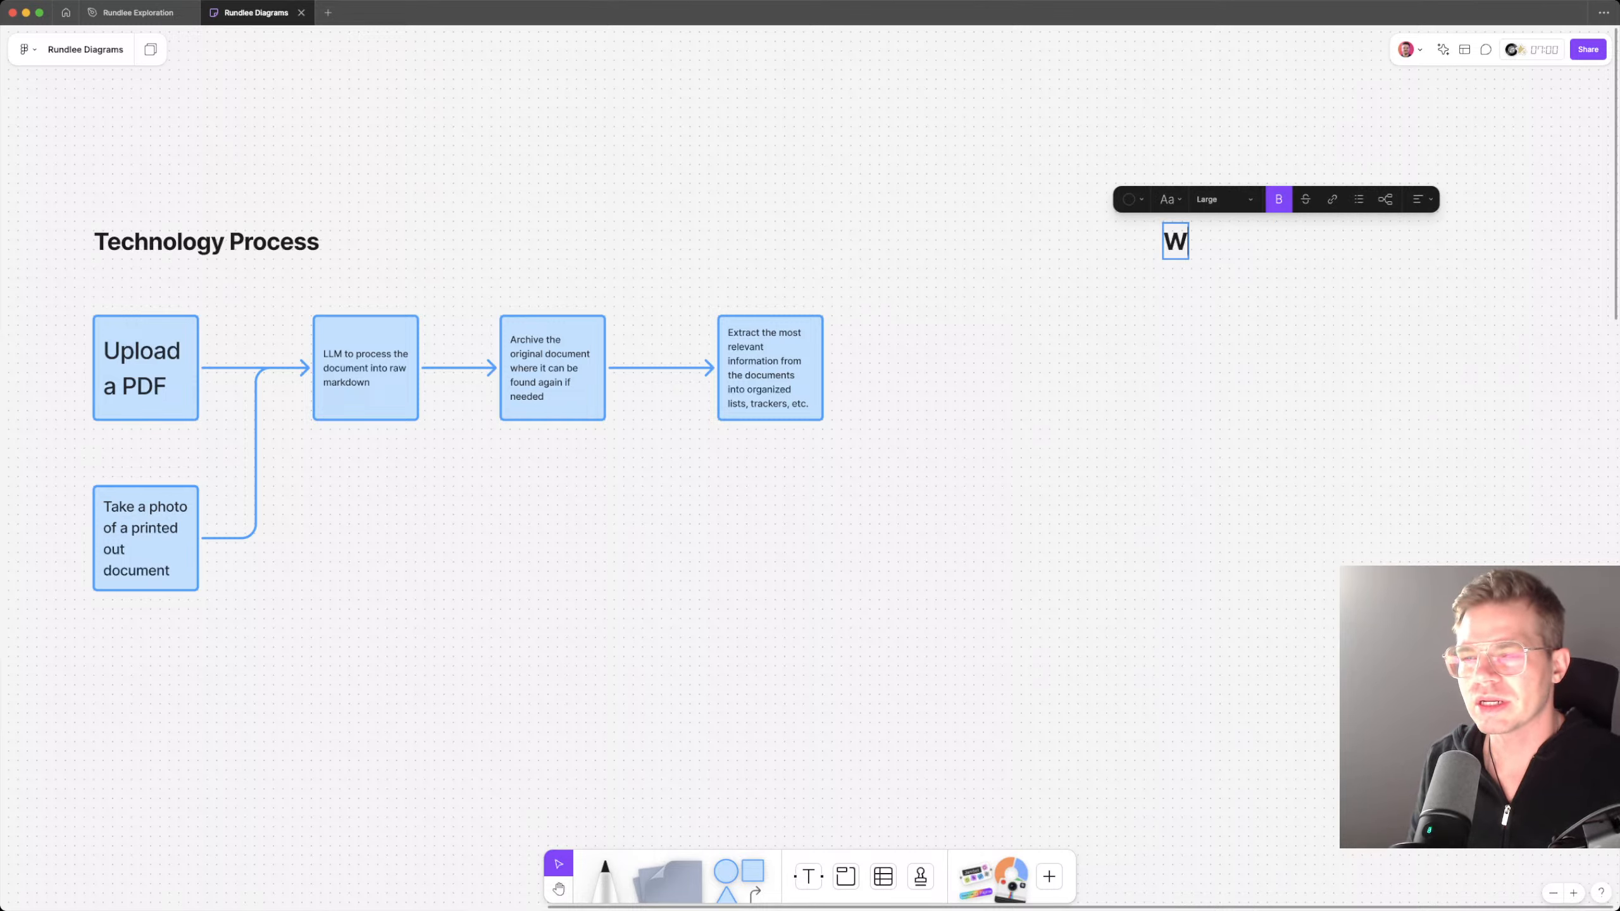
text(hat information)
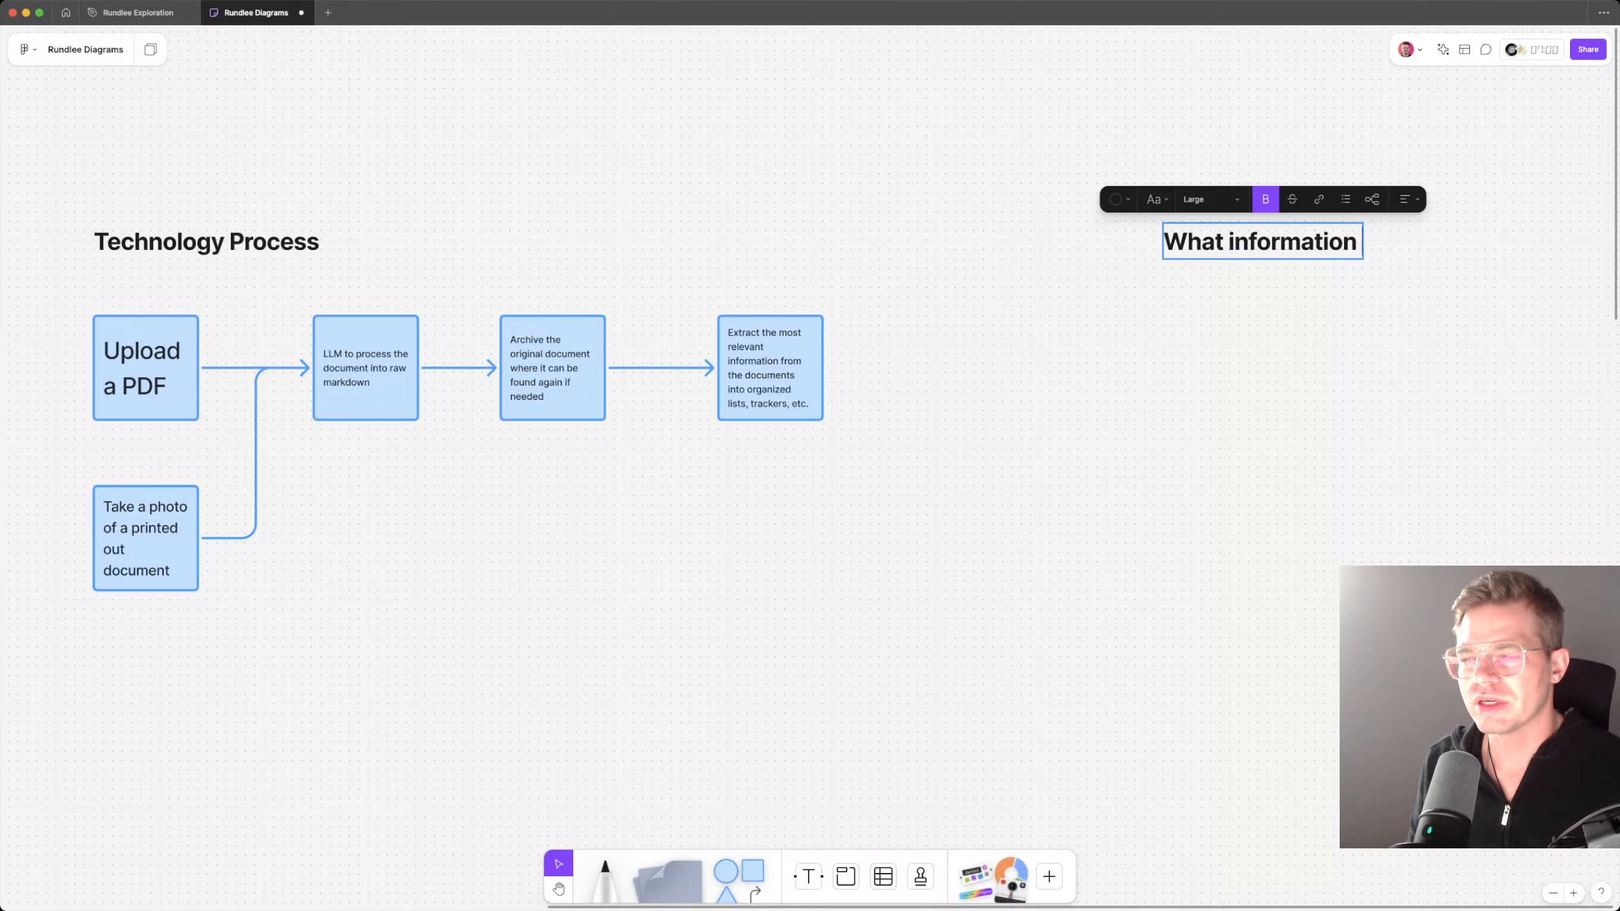
text( we might track)
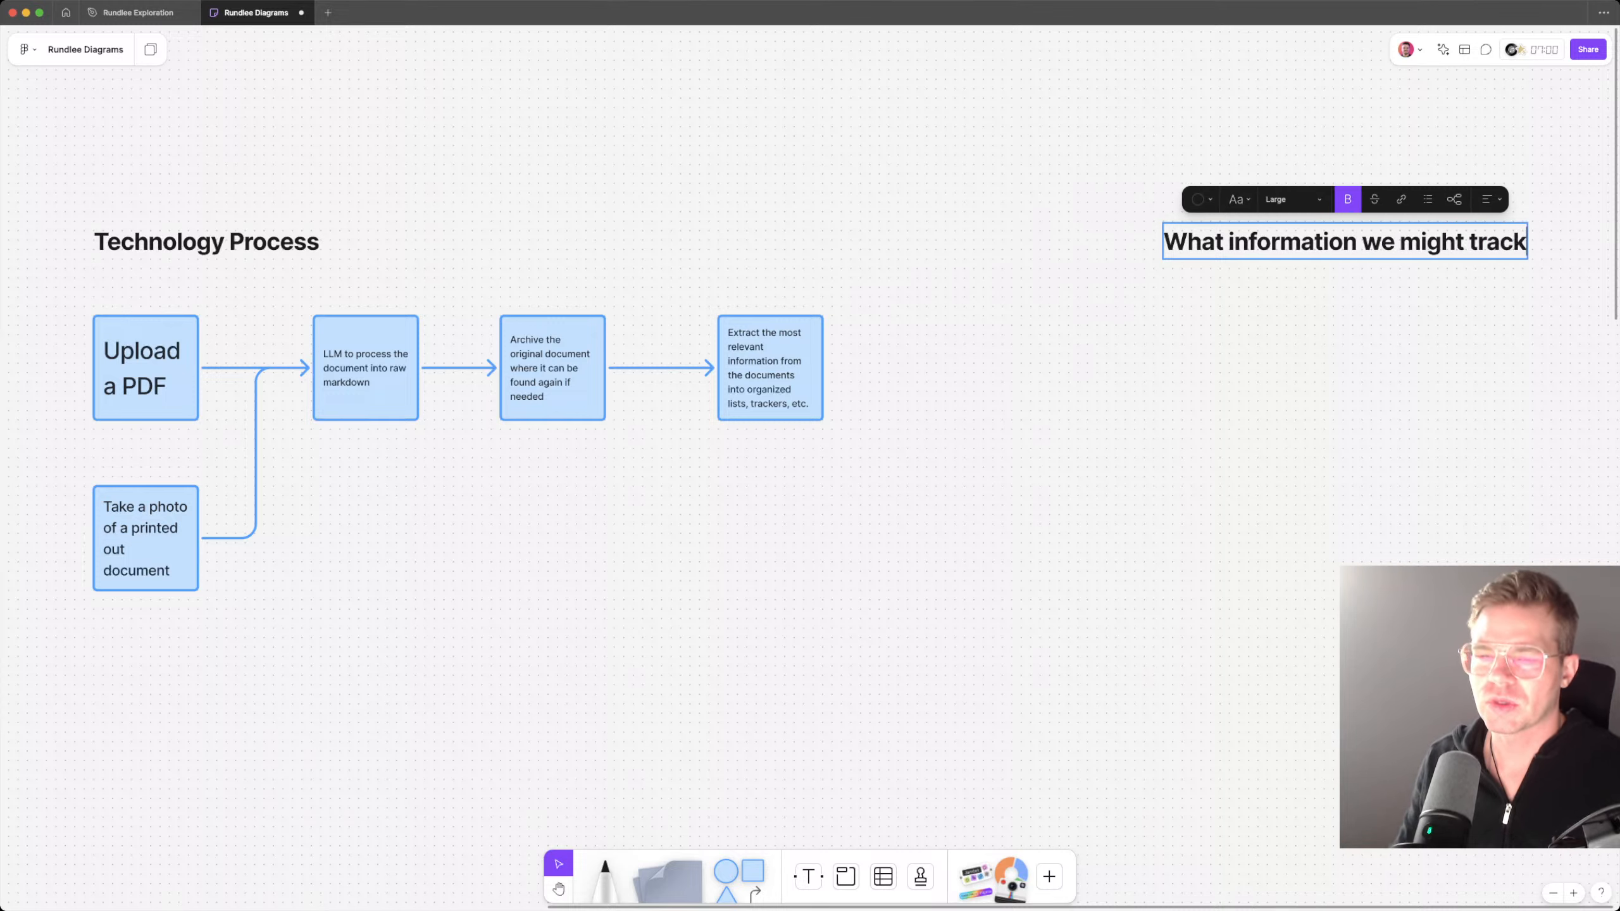
key(Escape)
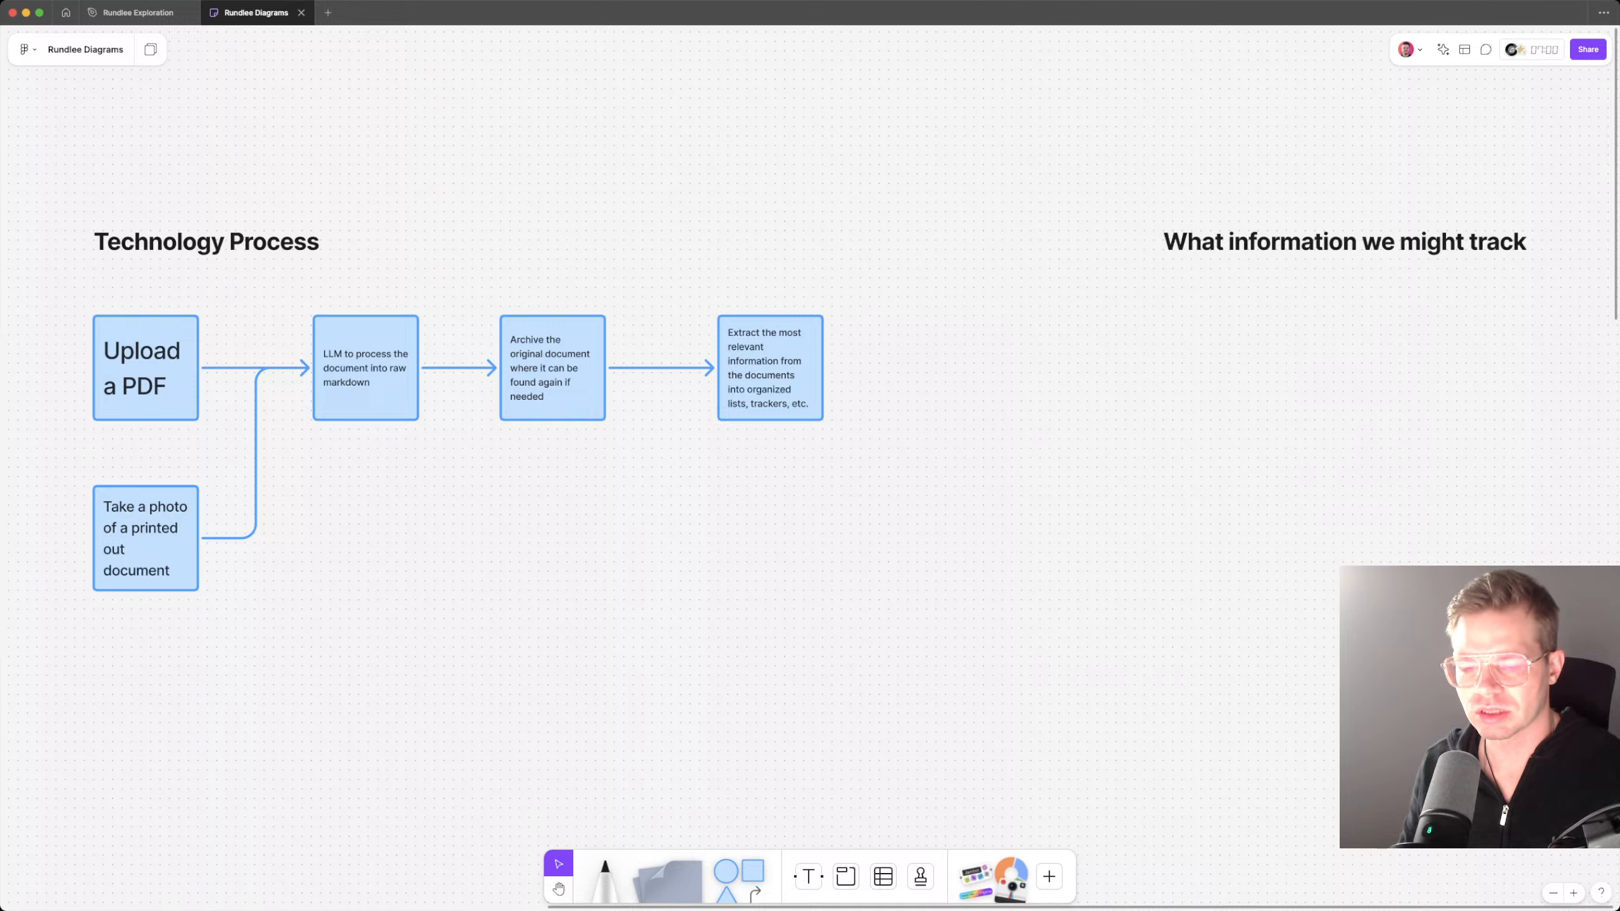
Step: Add a square shape beneath the "What information we might track" heading and fill it light green
drag(752, 871, 1215, 368)
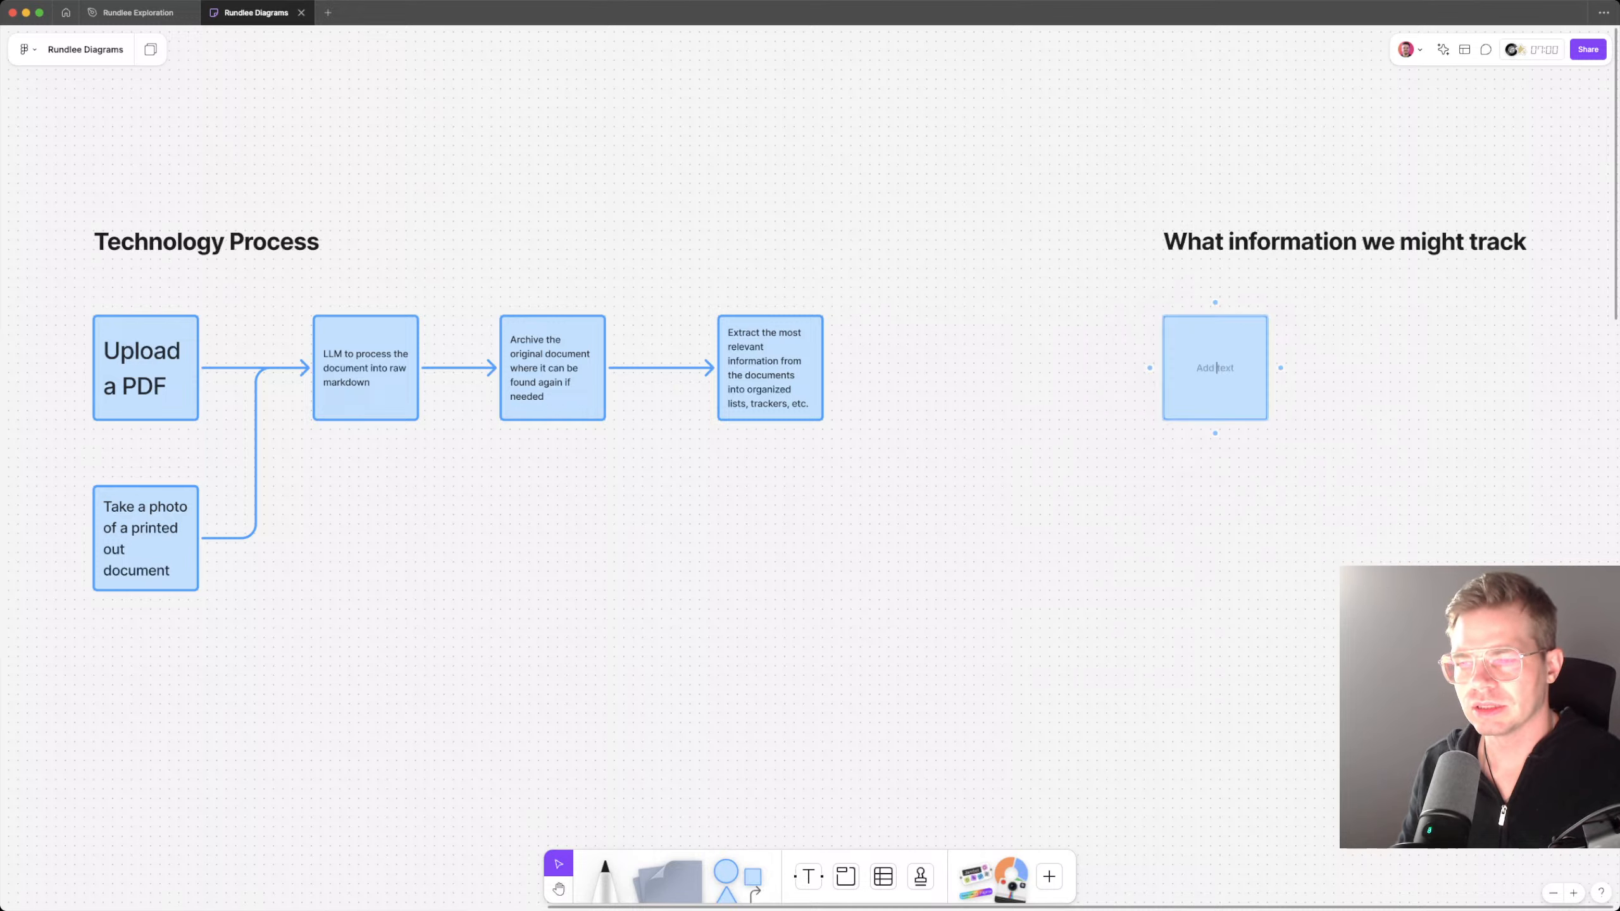
click(1084, 292)
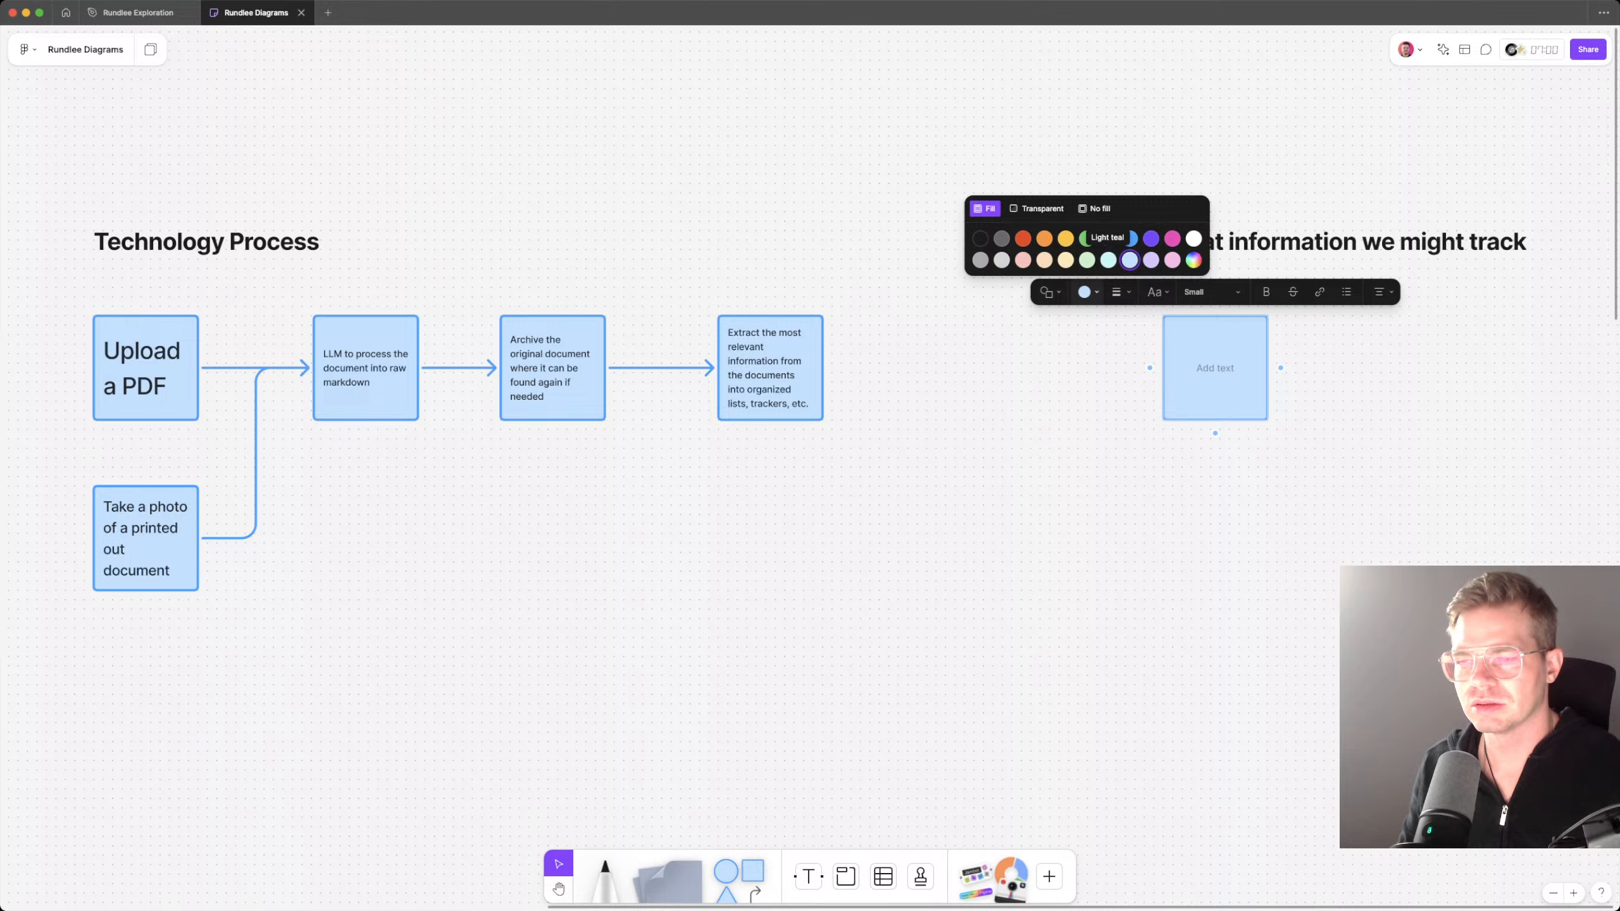
click(1086, 260)
click(1112, 370)
mouse_move(1215, 368)
mouse_down()
mouse_move(1233, 368)
mouse_move(1215, 368)
mouse_up()
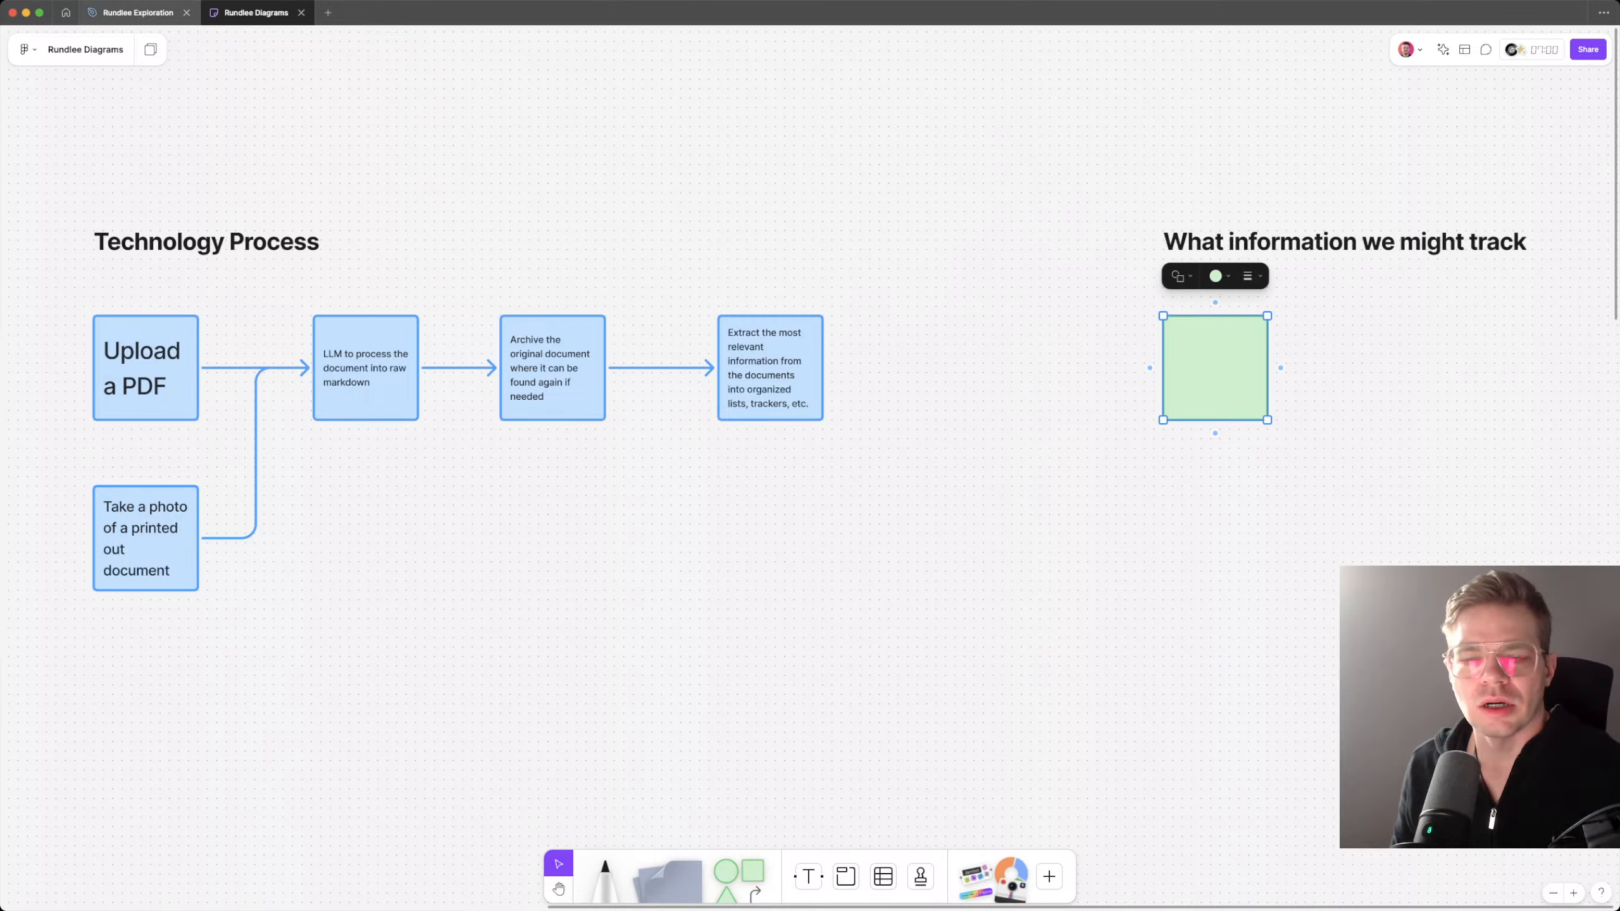
Step: Switch to the Rundlee Exploration file and move the vet visit summary image slightly farther right of the pet's name
click(138, 12)
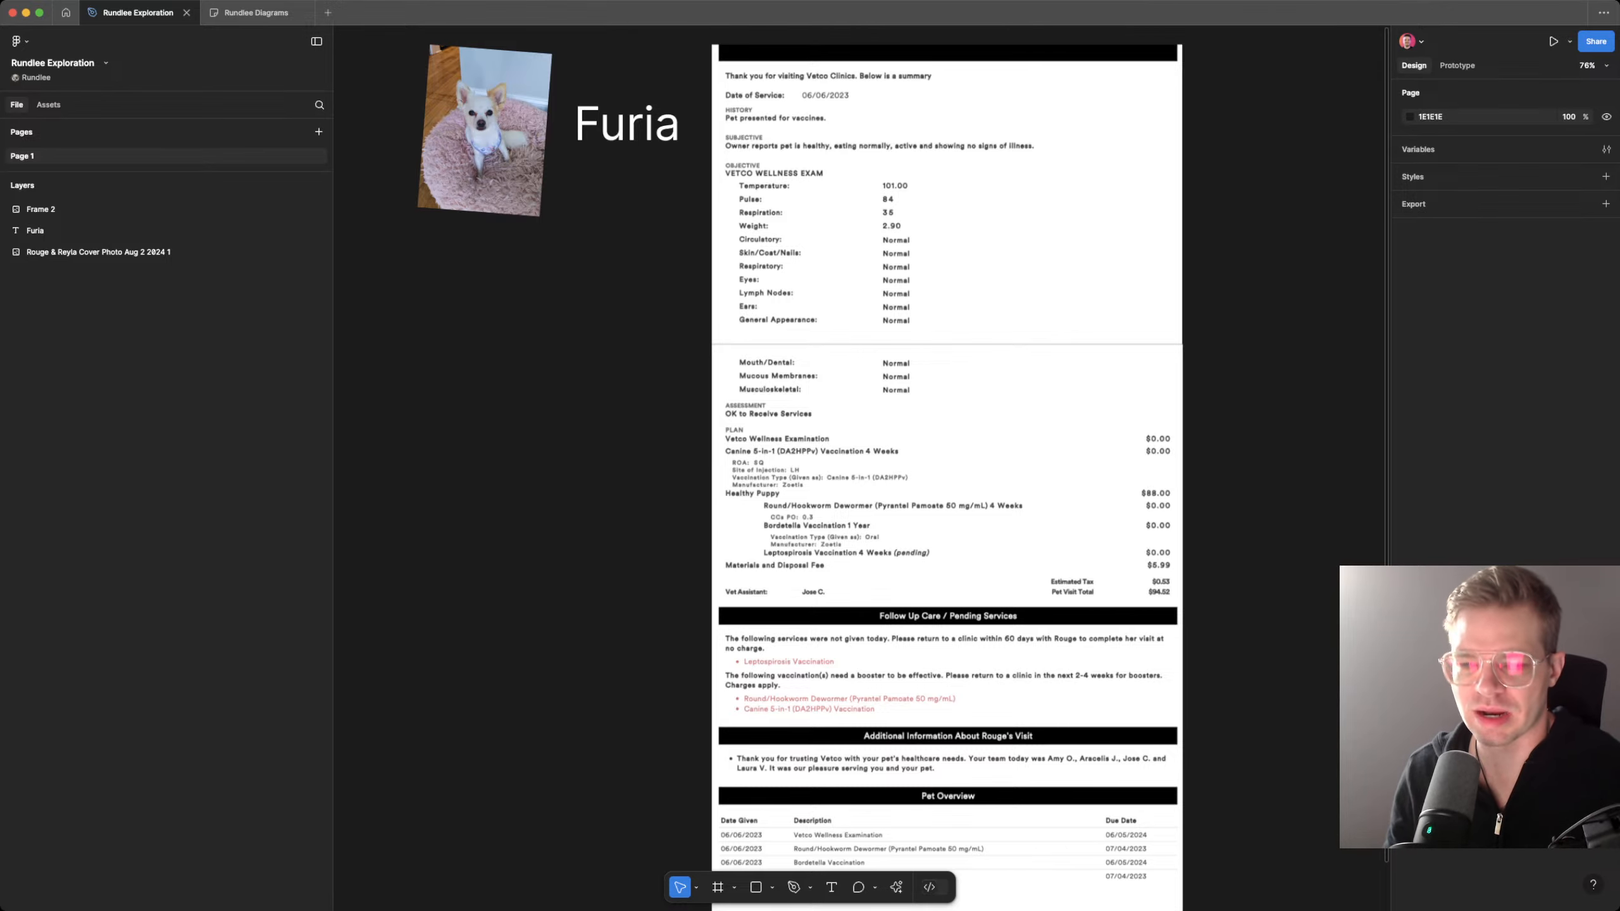
scroll(801, 447, up, 3)
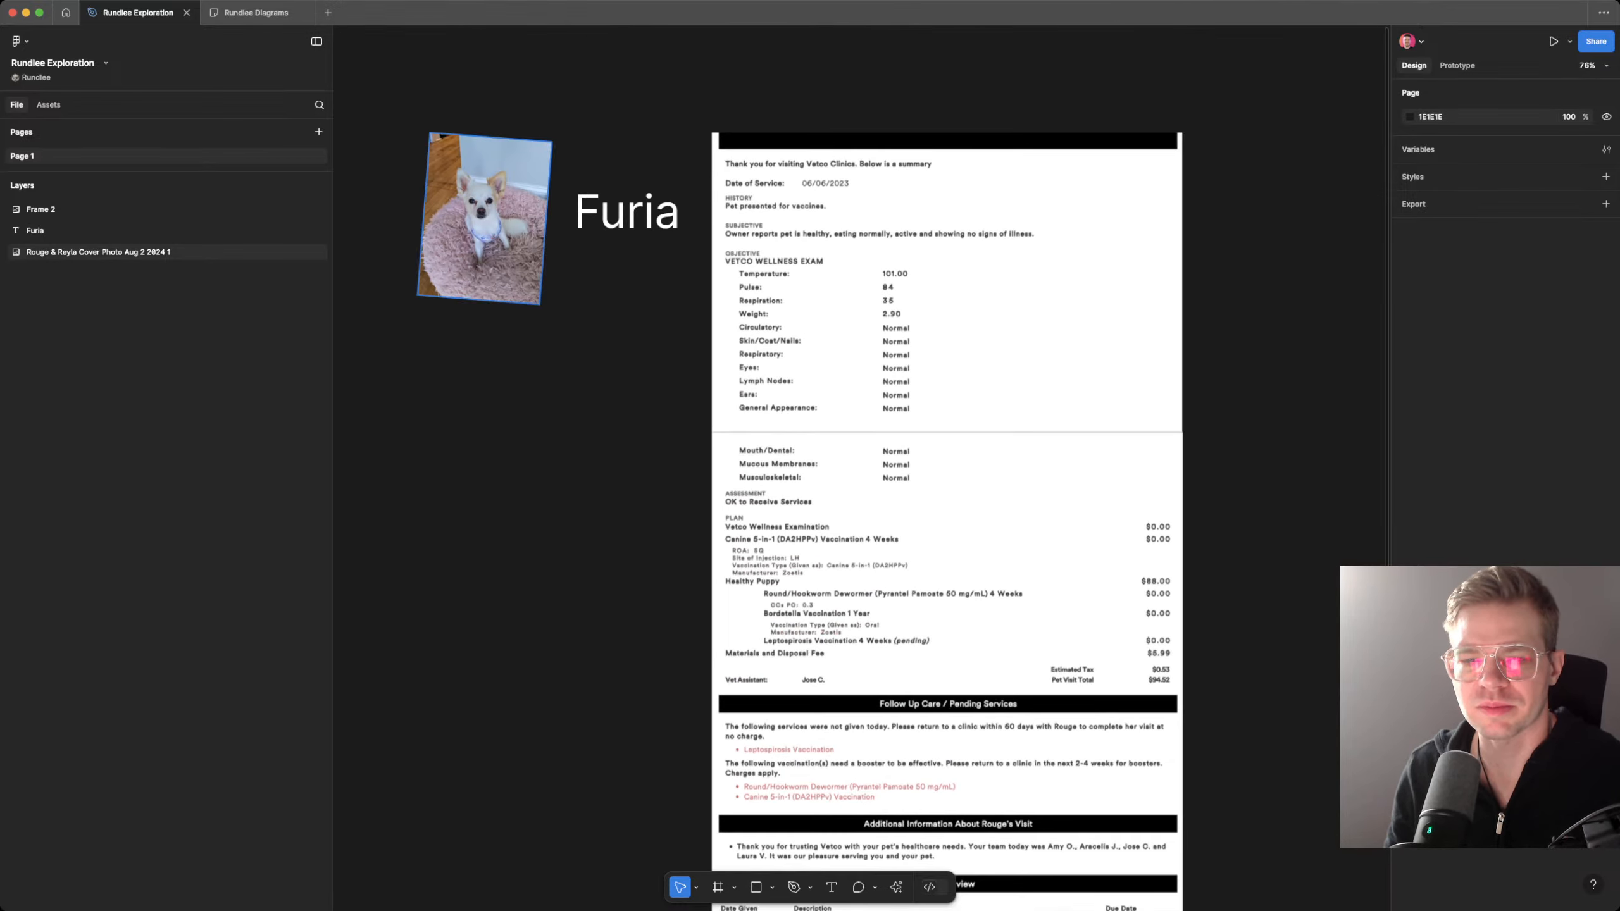
drag(829, 306, 879, 301)
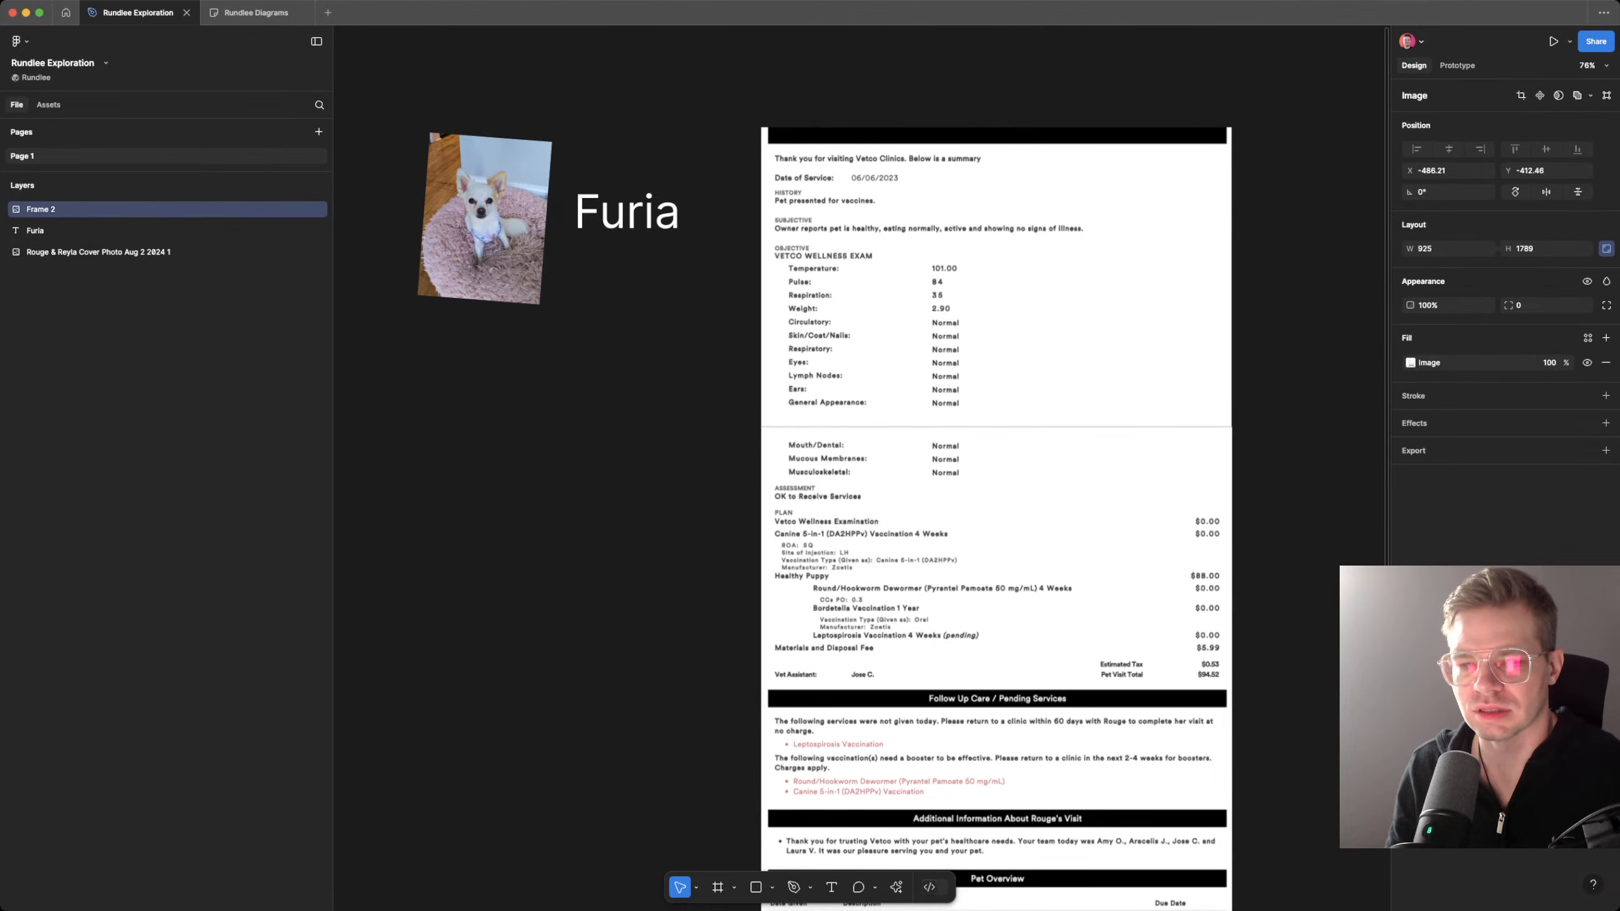
click(627, 212)
double_click(627, 212)
key(Escape)
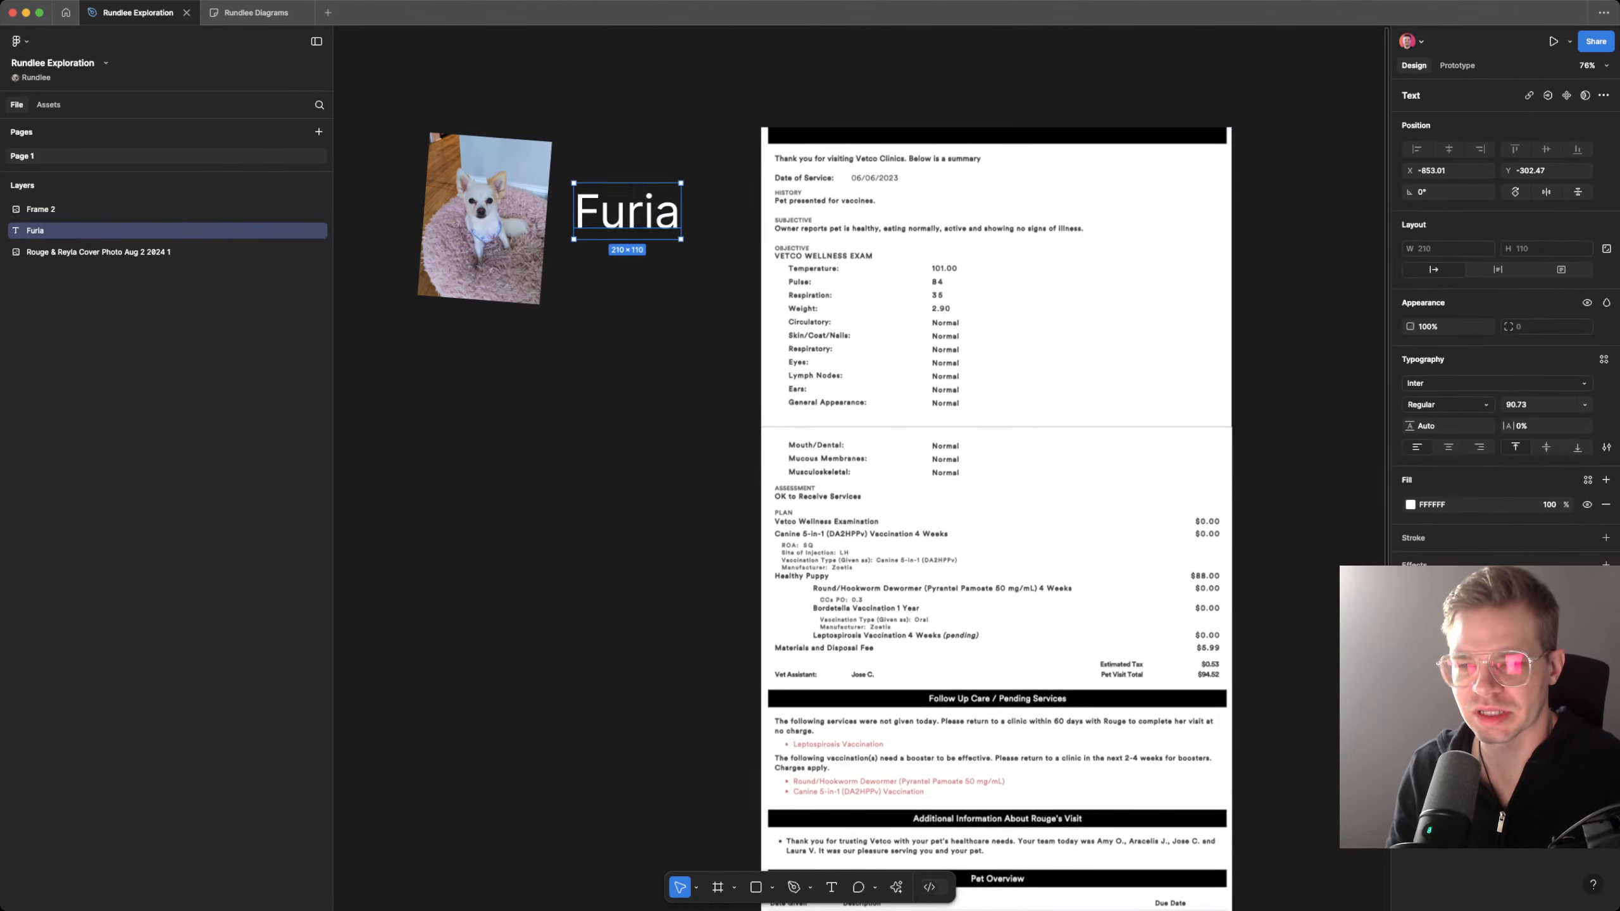
key(Escape)
Step: Examine the pet's photo and name and the vet visit summary for the kinds of information worth tracking
scroll(663, 232, left, 3)
scroll(663, 232, up, 5)
scroll(663, 233, left, 4)
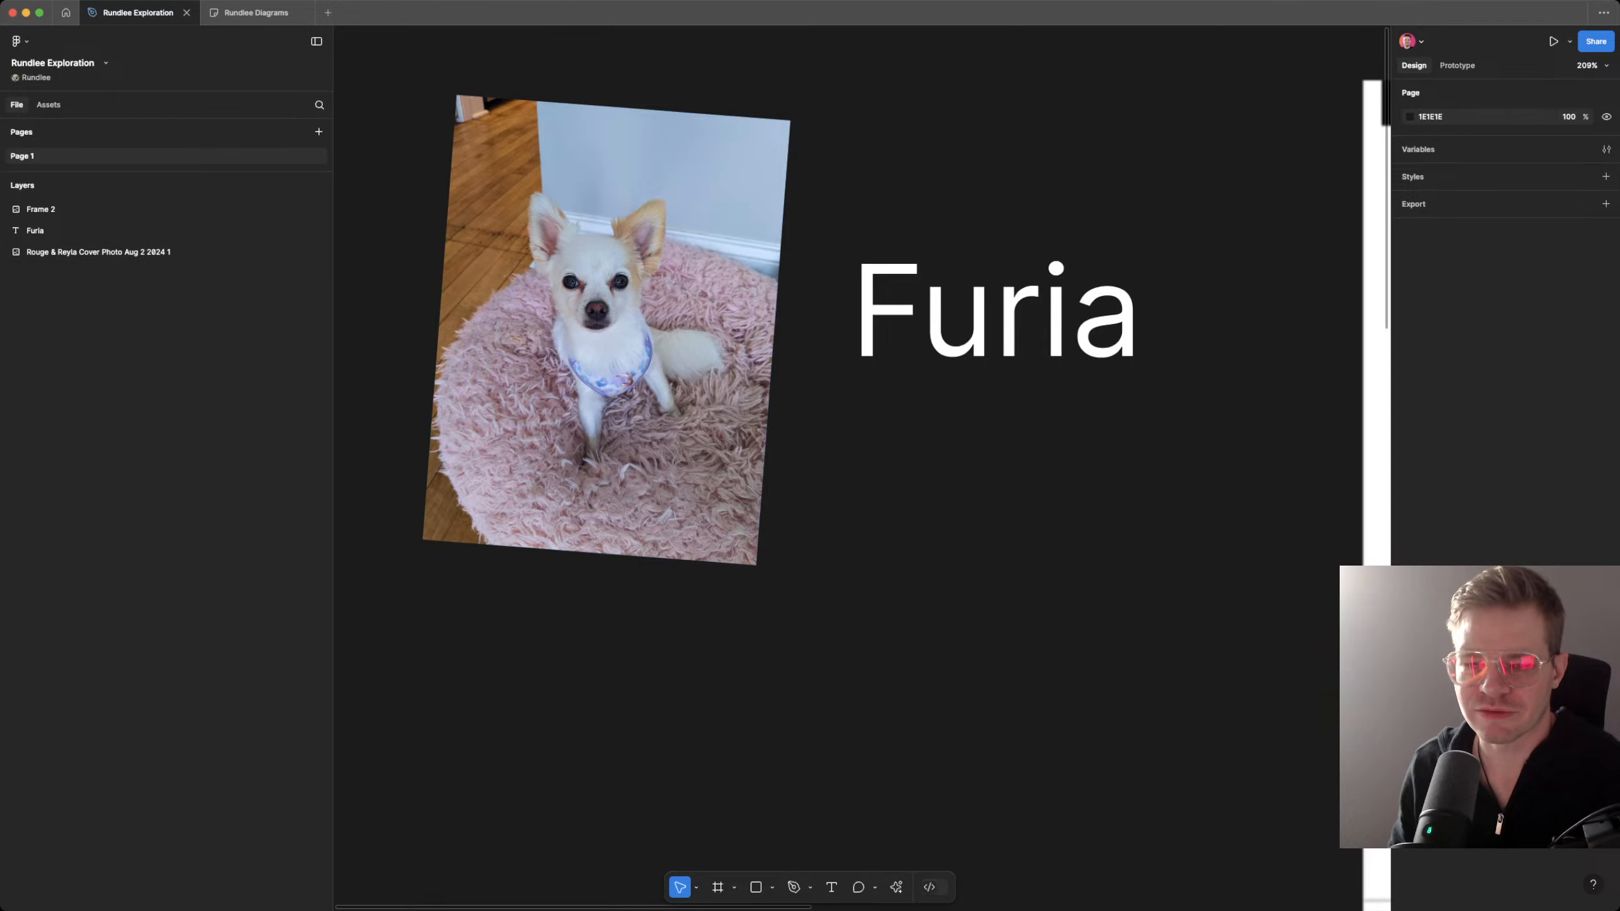
scroll(848, 175, right, 2)
scroll(848, 176, down, 2)
scroll(1020, 446, down, 2)
scroll(1020, 447, right, 5)
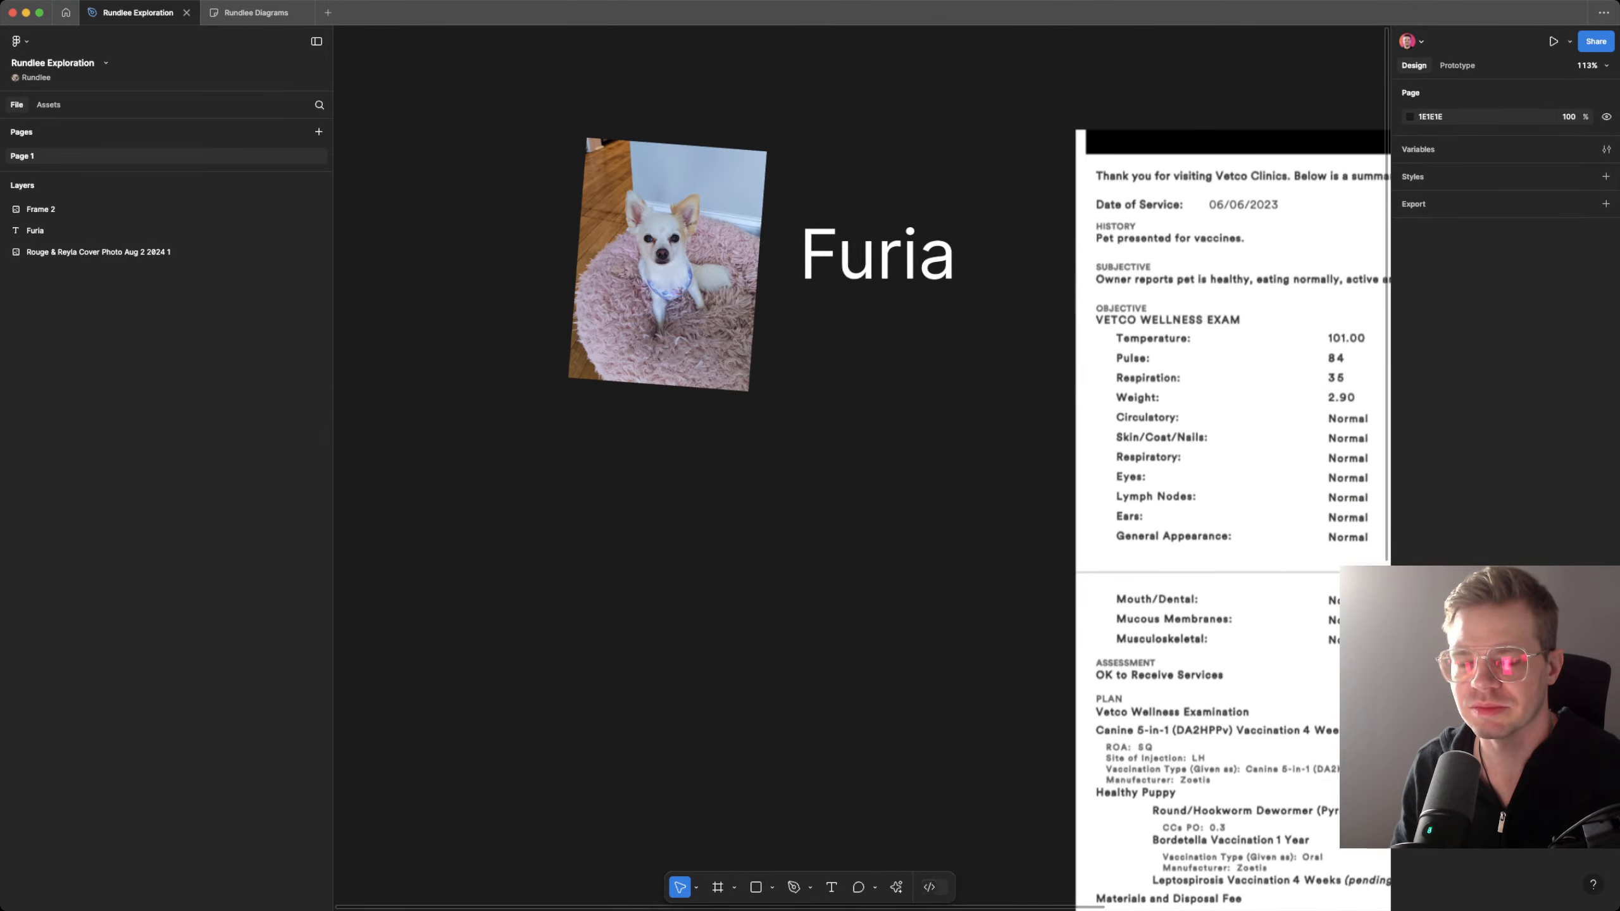
scroll(1021, 447, right, 3)
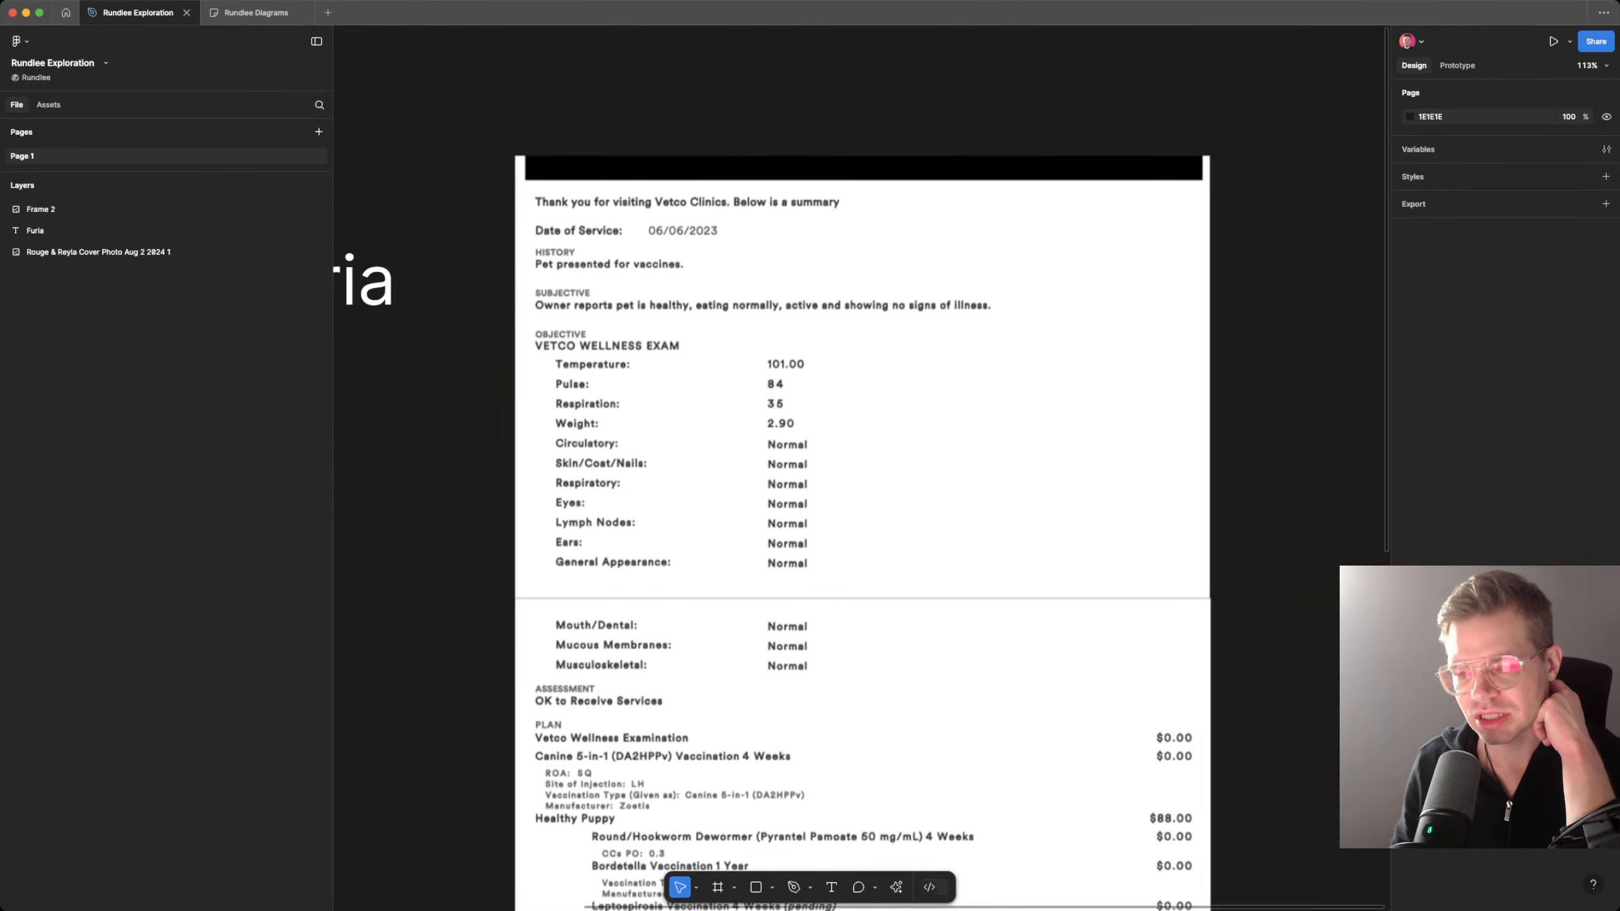
scroll(861, 533, left, 8)
scroll(861, 533, right, 8)
scroll(862, 533, down, 1)
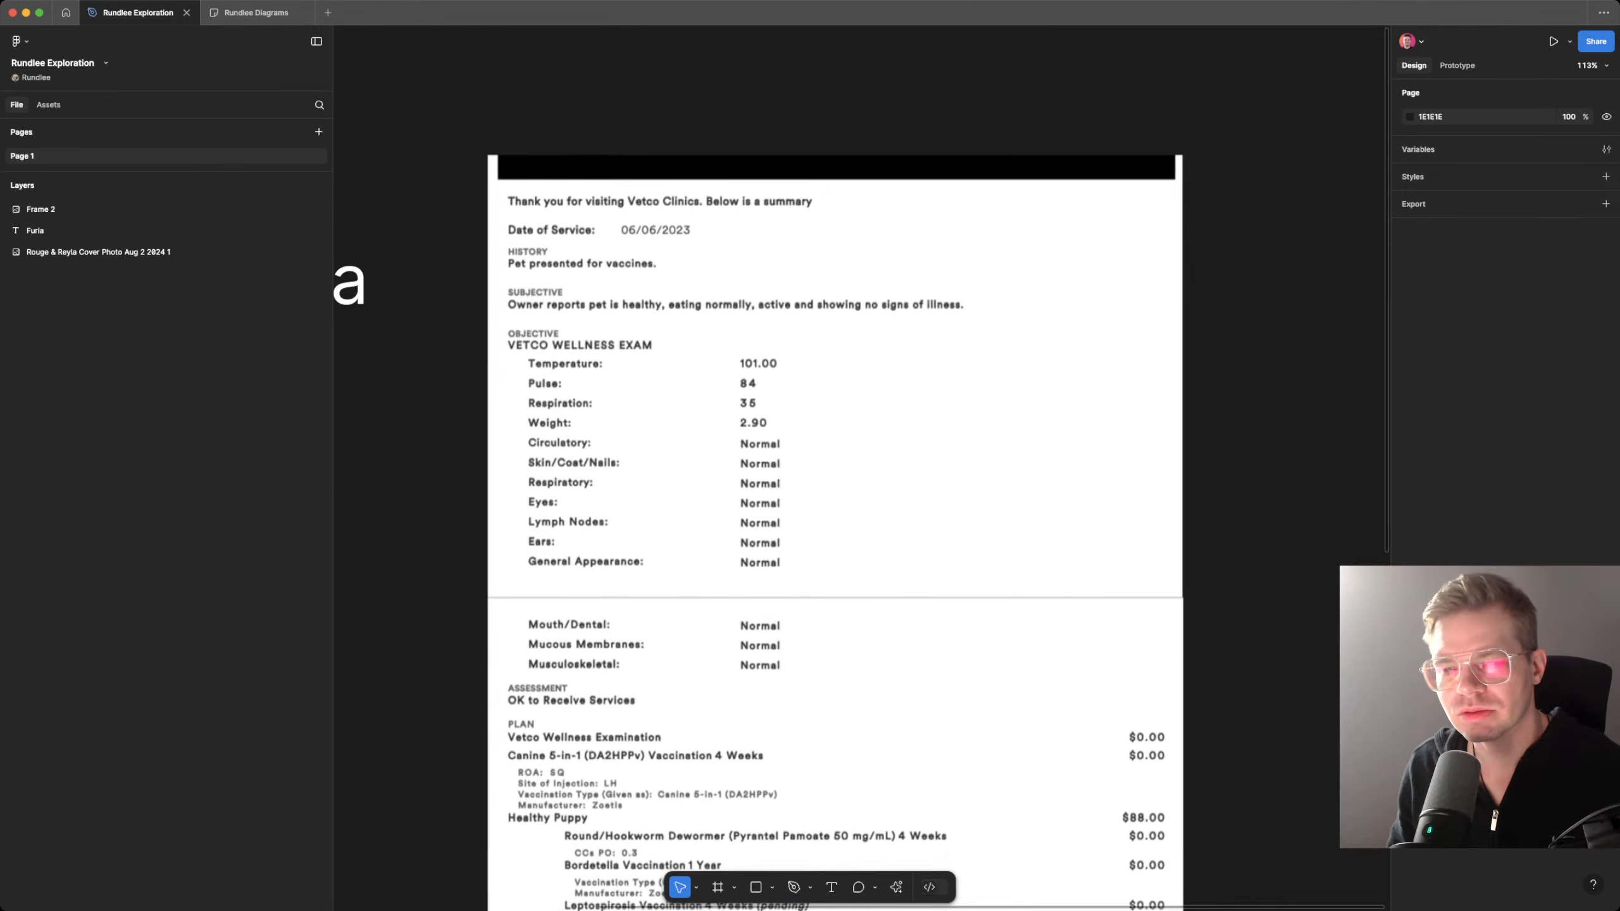
scroll(861, 533, left, 7)
scroll(861, 533, right, 6)
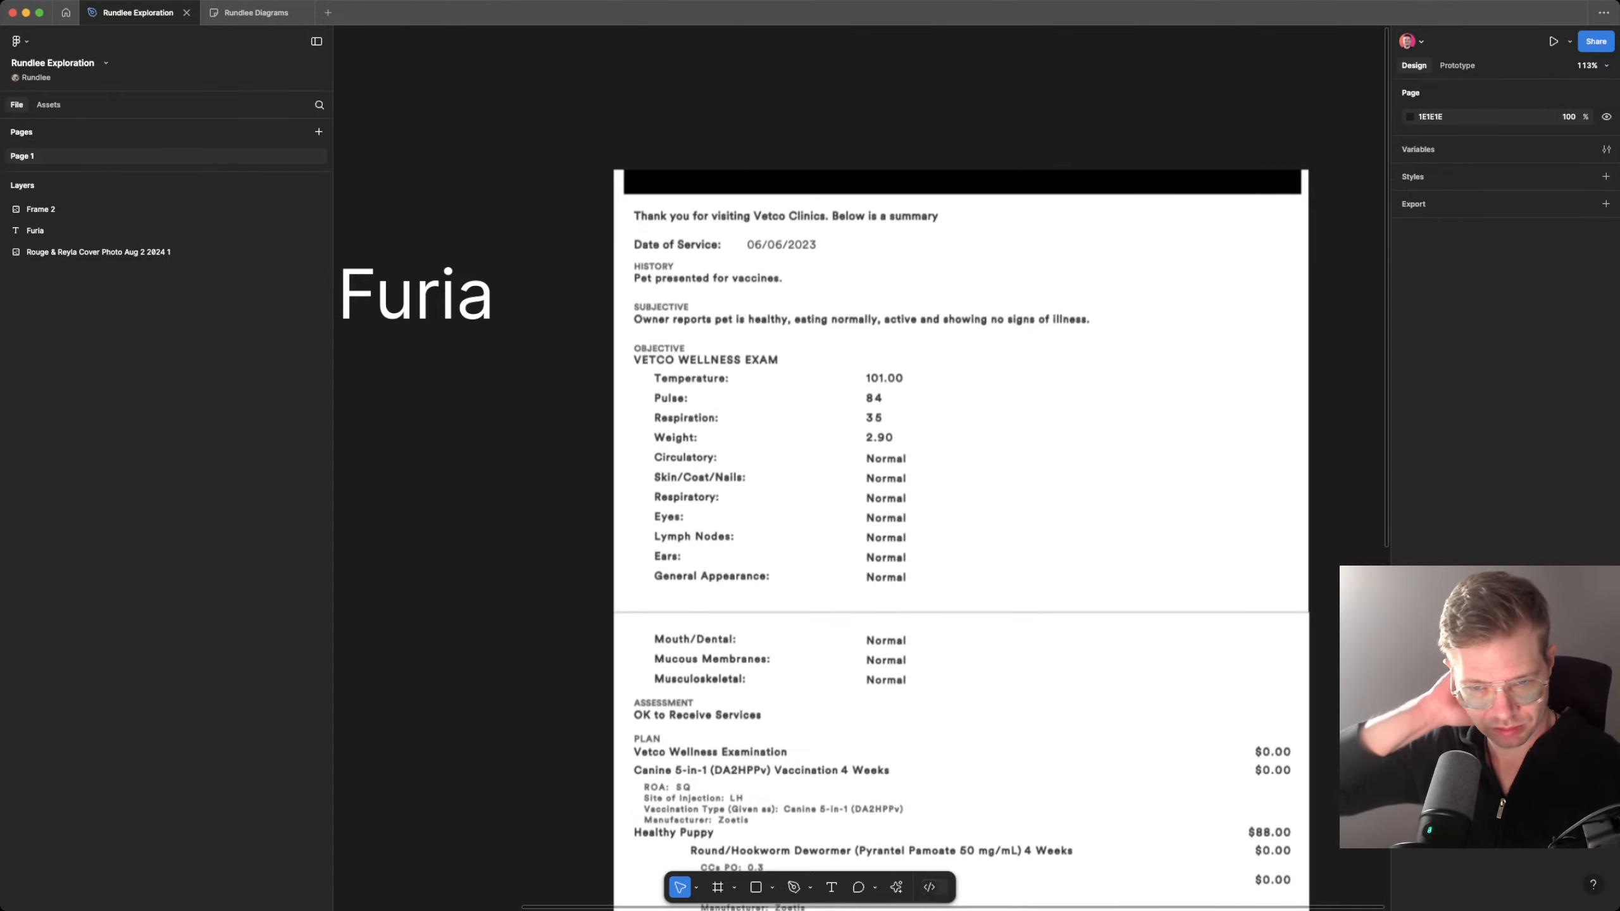
scroll(861, 533, left, 6)
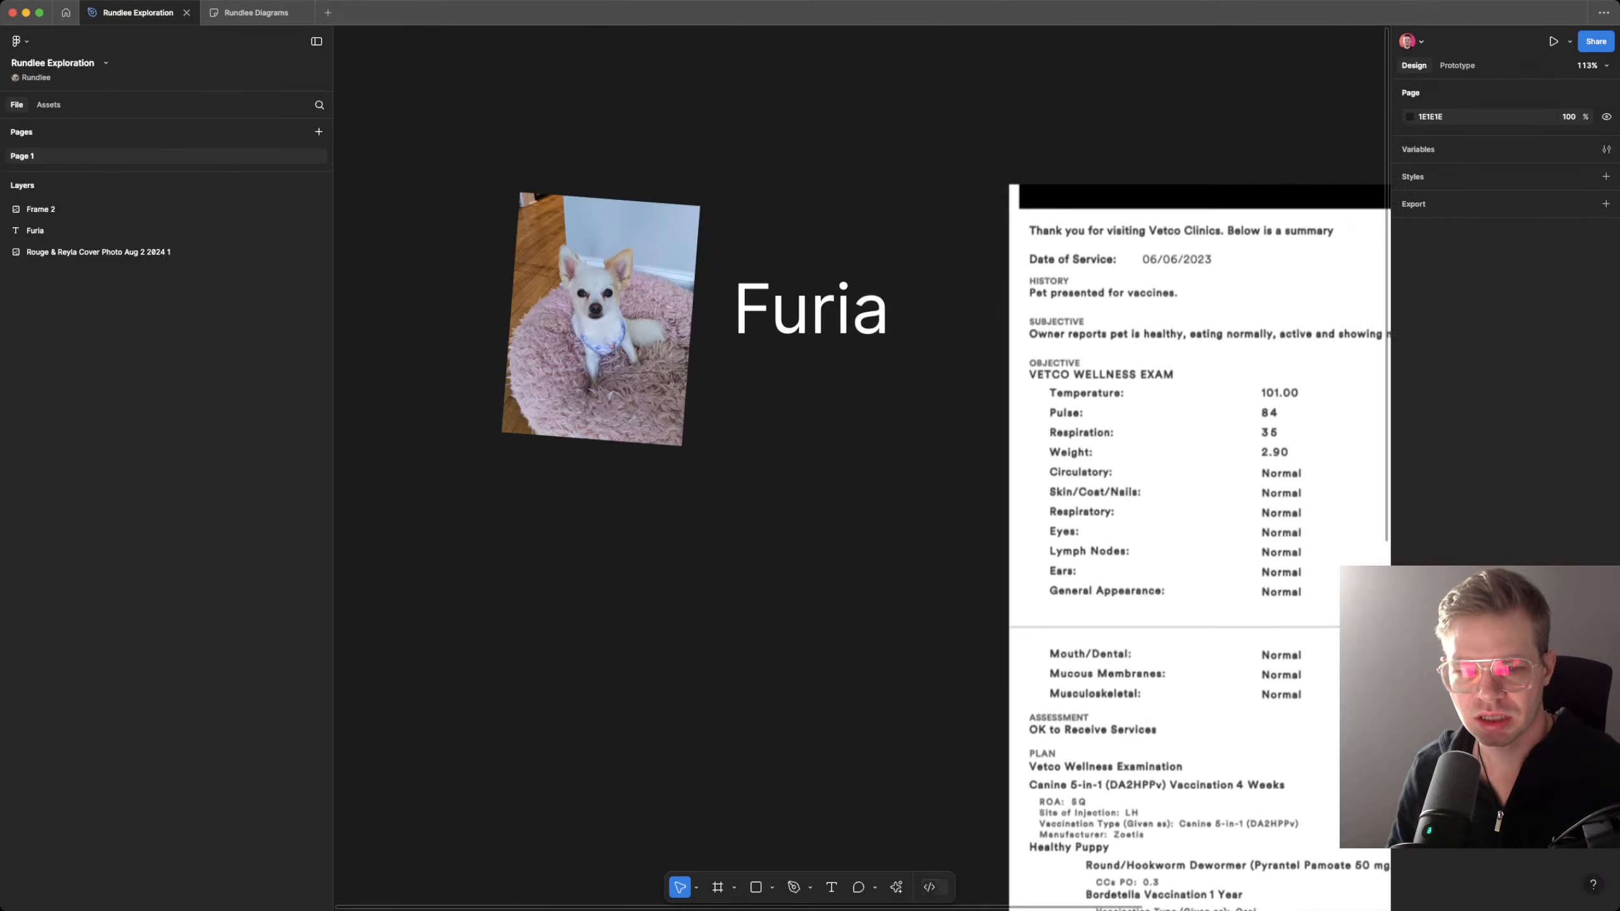
scroll(861, 533, right, 10)
scroll(861, 533, left, 5)
scroll(861, 533, up, 1)
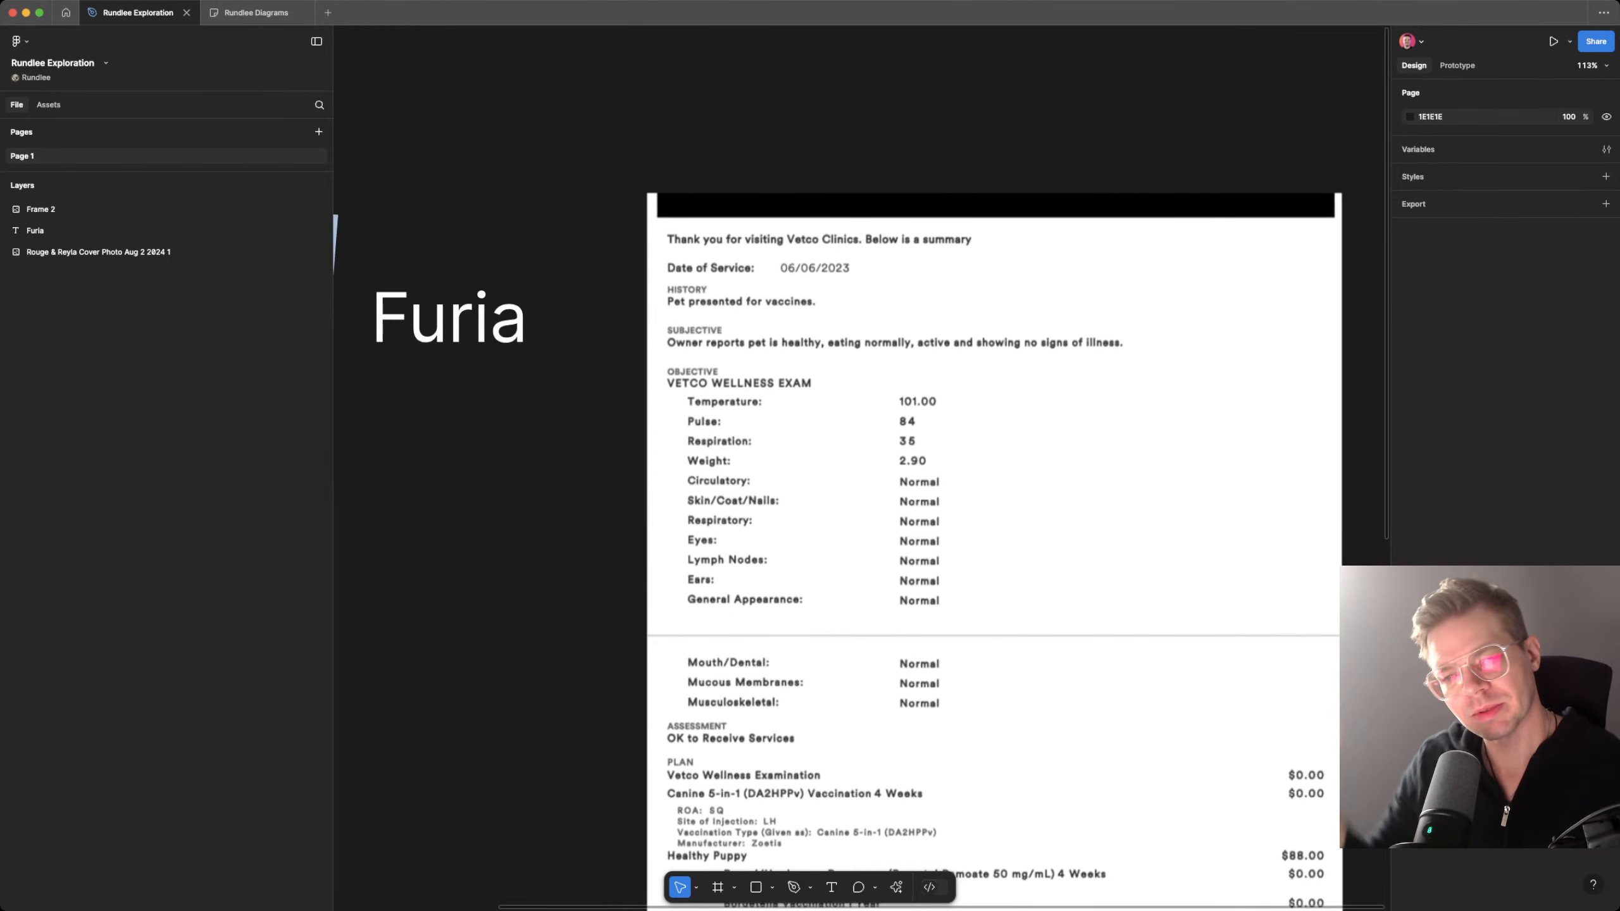
scroll(837, 515, down, 2)
scroll(837, 516, right, 3)
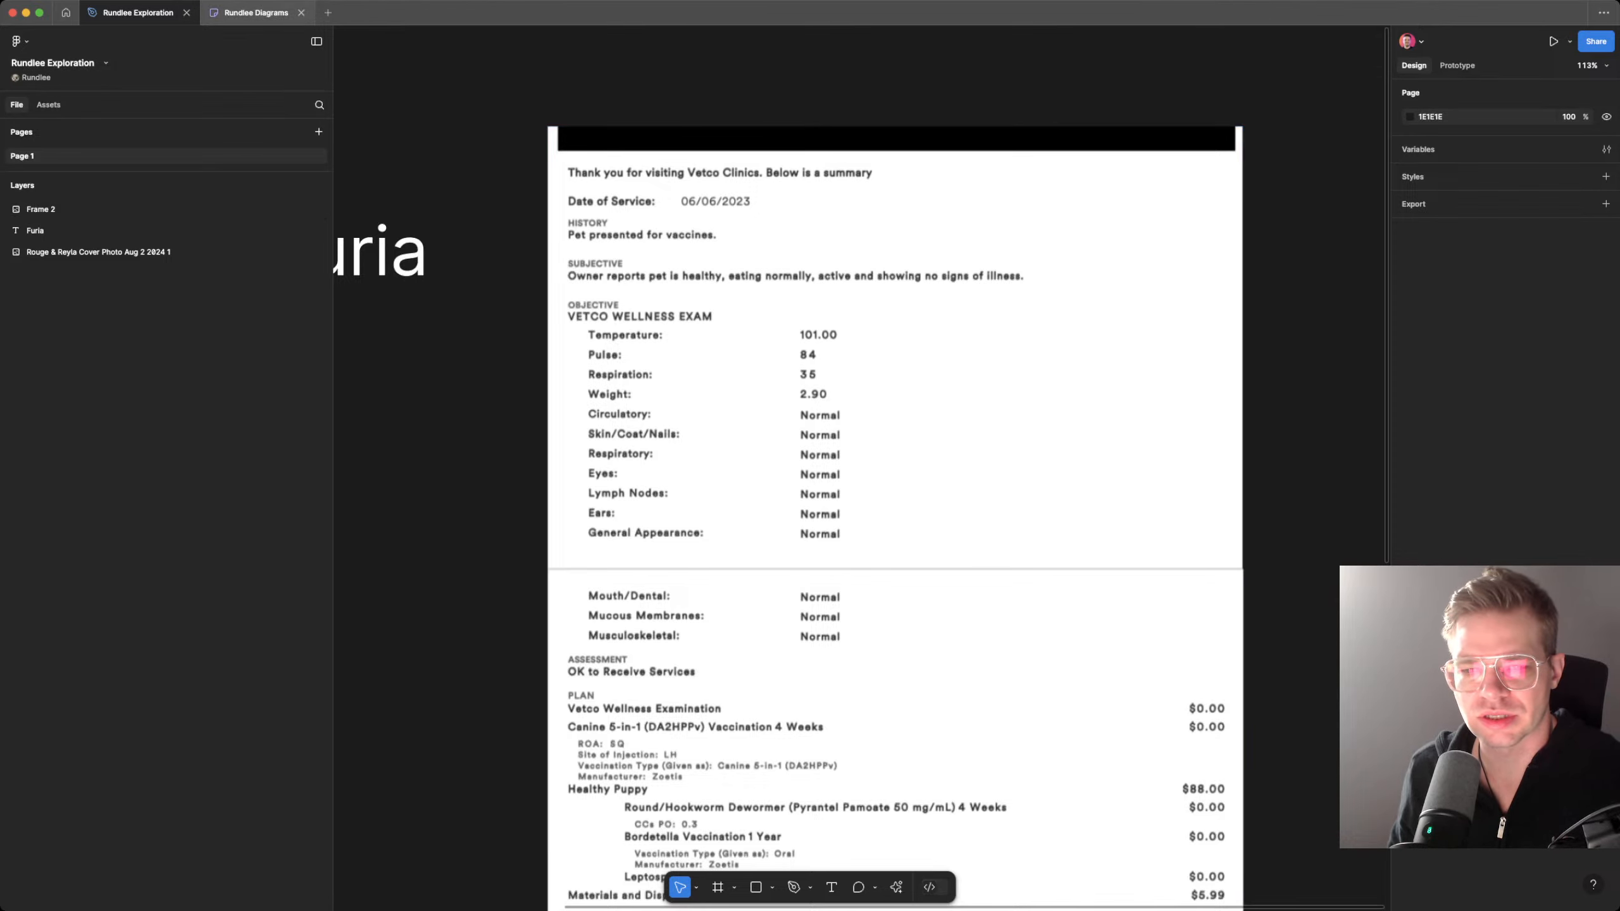
Step: Return to the Rundlee Diagrams board and label the light green square "Quick Summary of visit"
click(255, 12)
scroll(810, 408, right, 5)
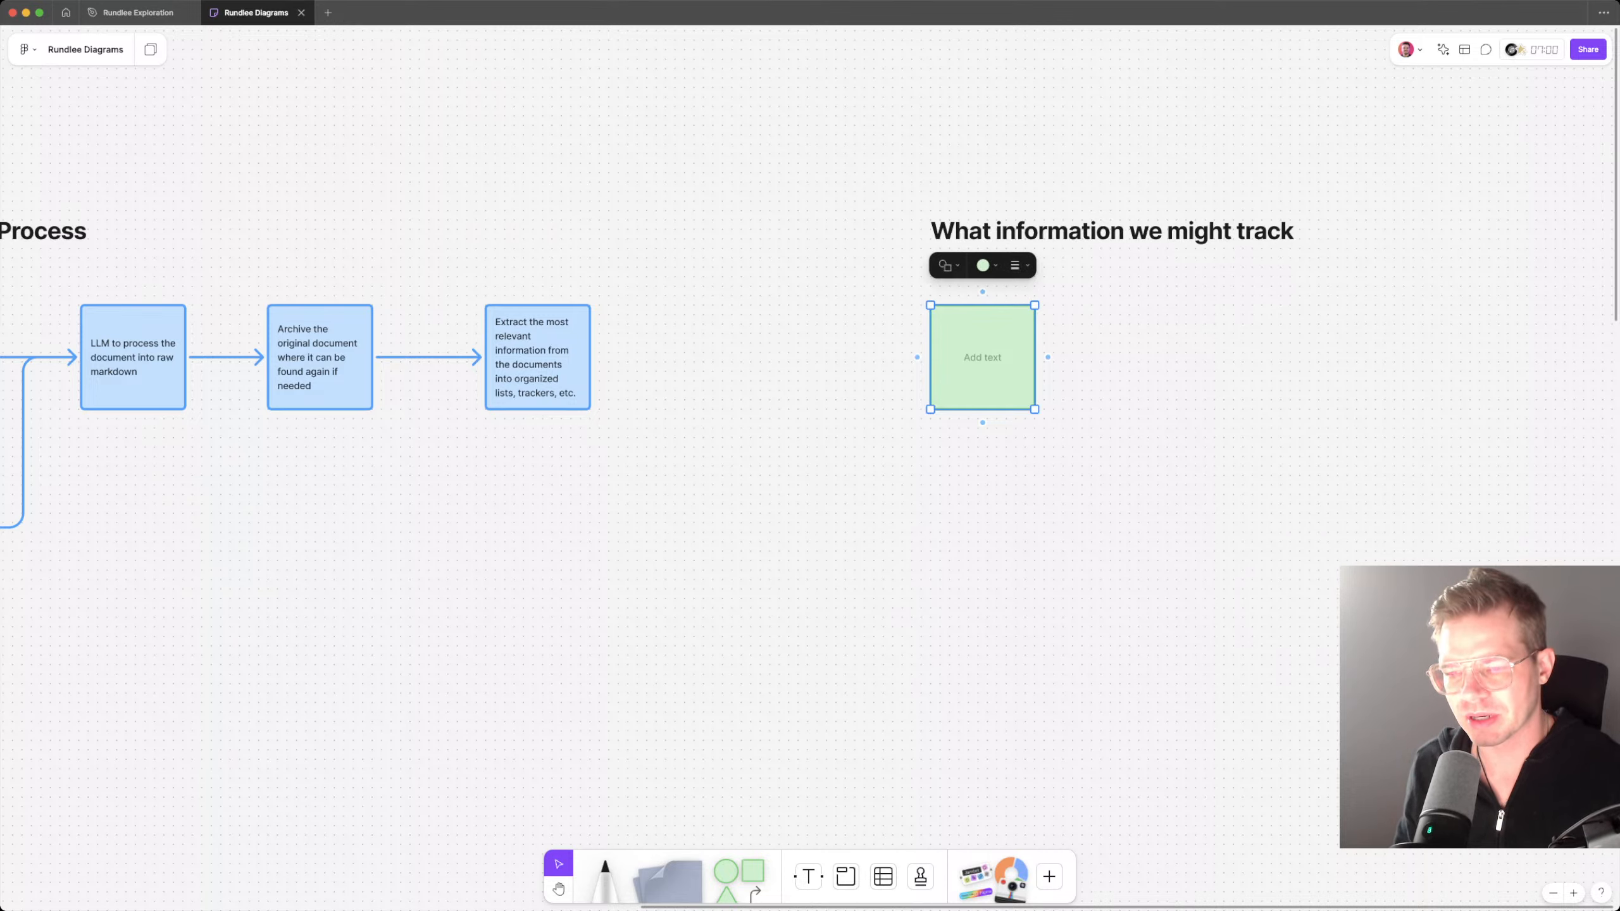
key(Return)
text(Quick)
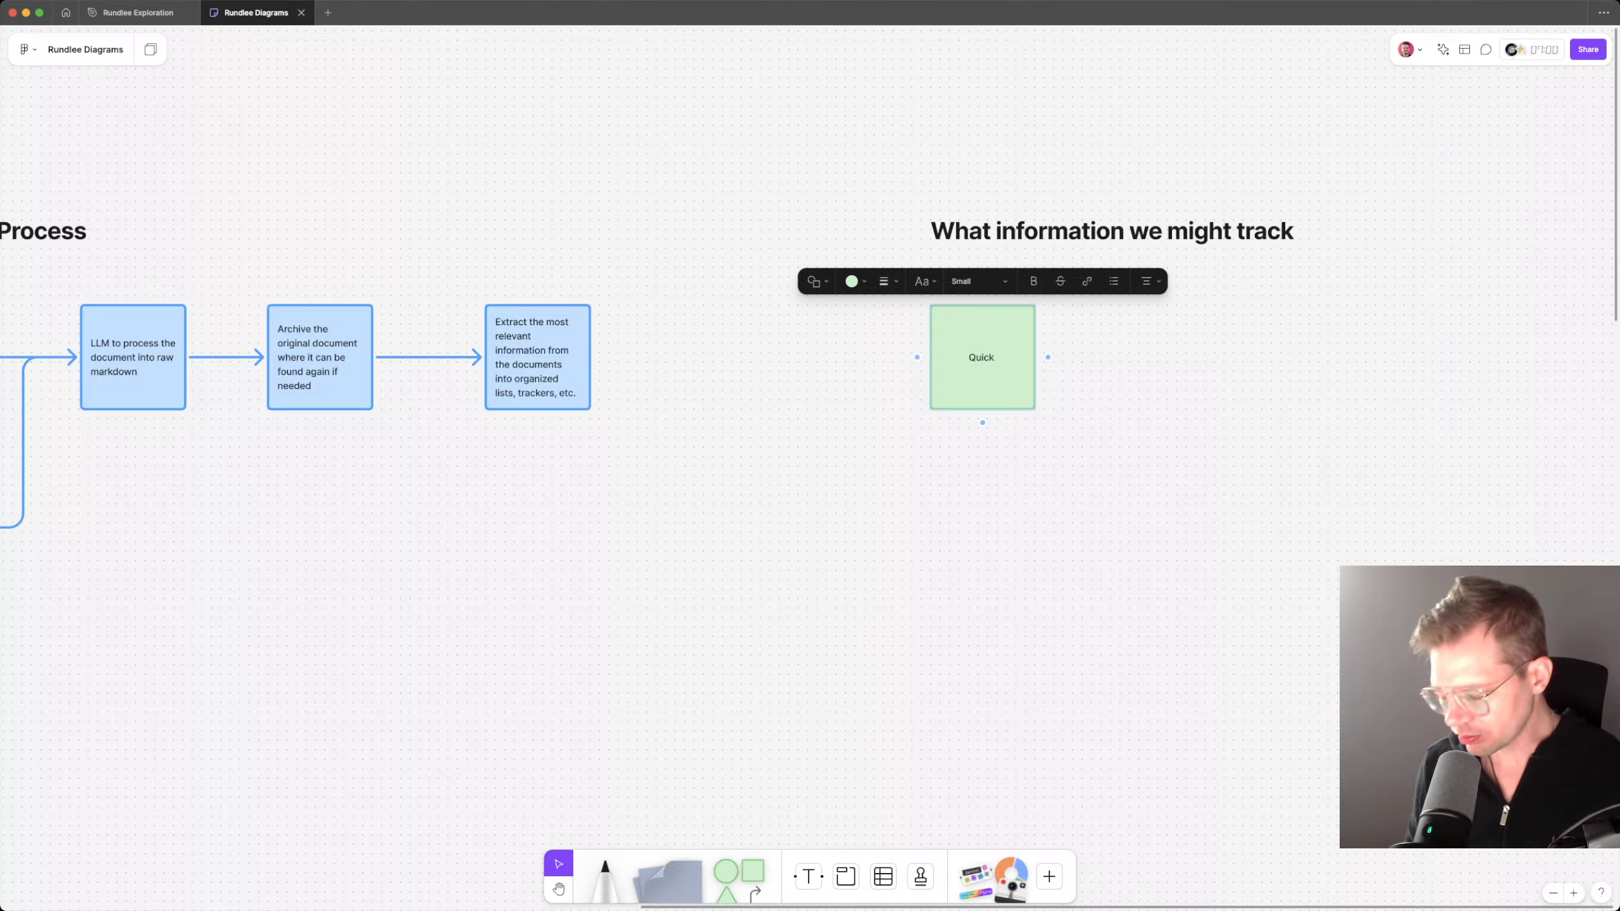
text(Summary)
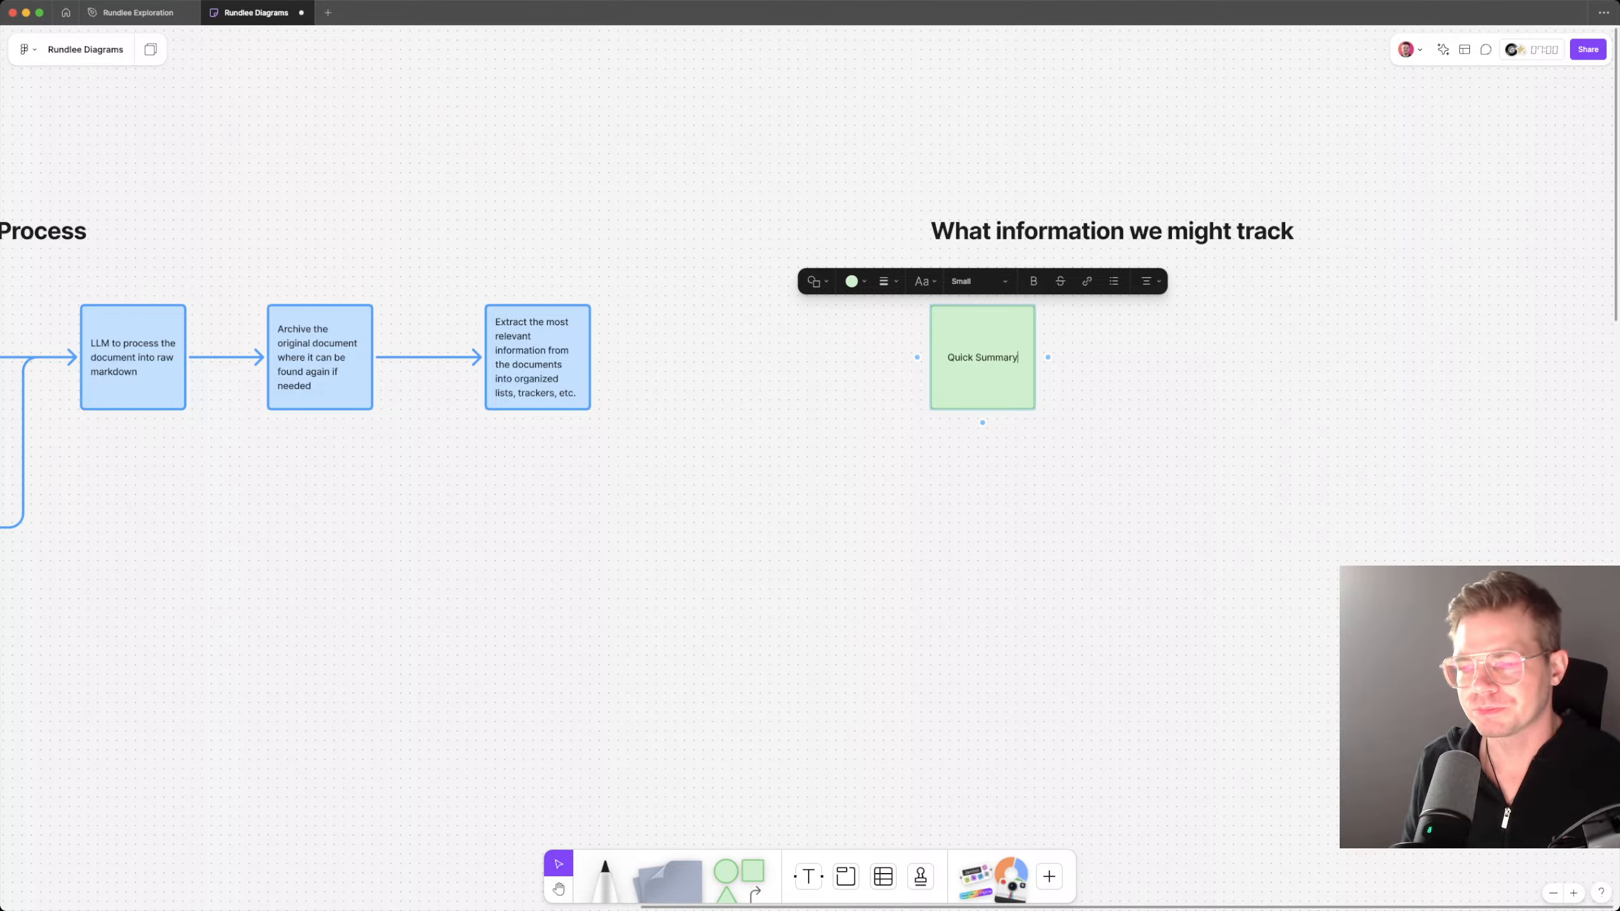
text( of visit)
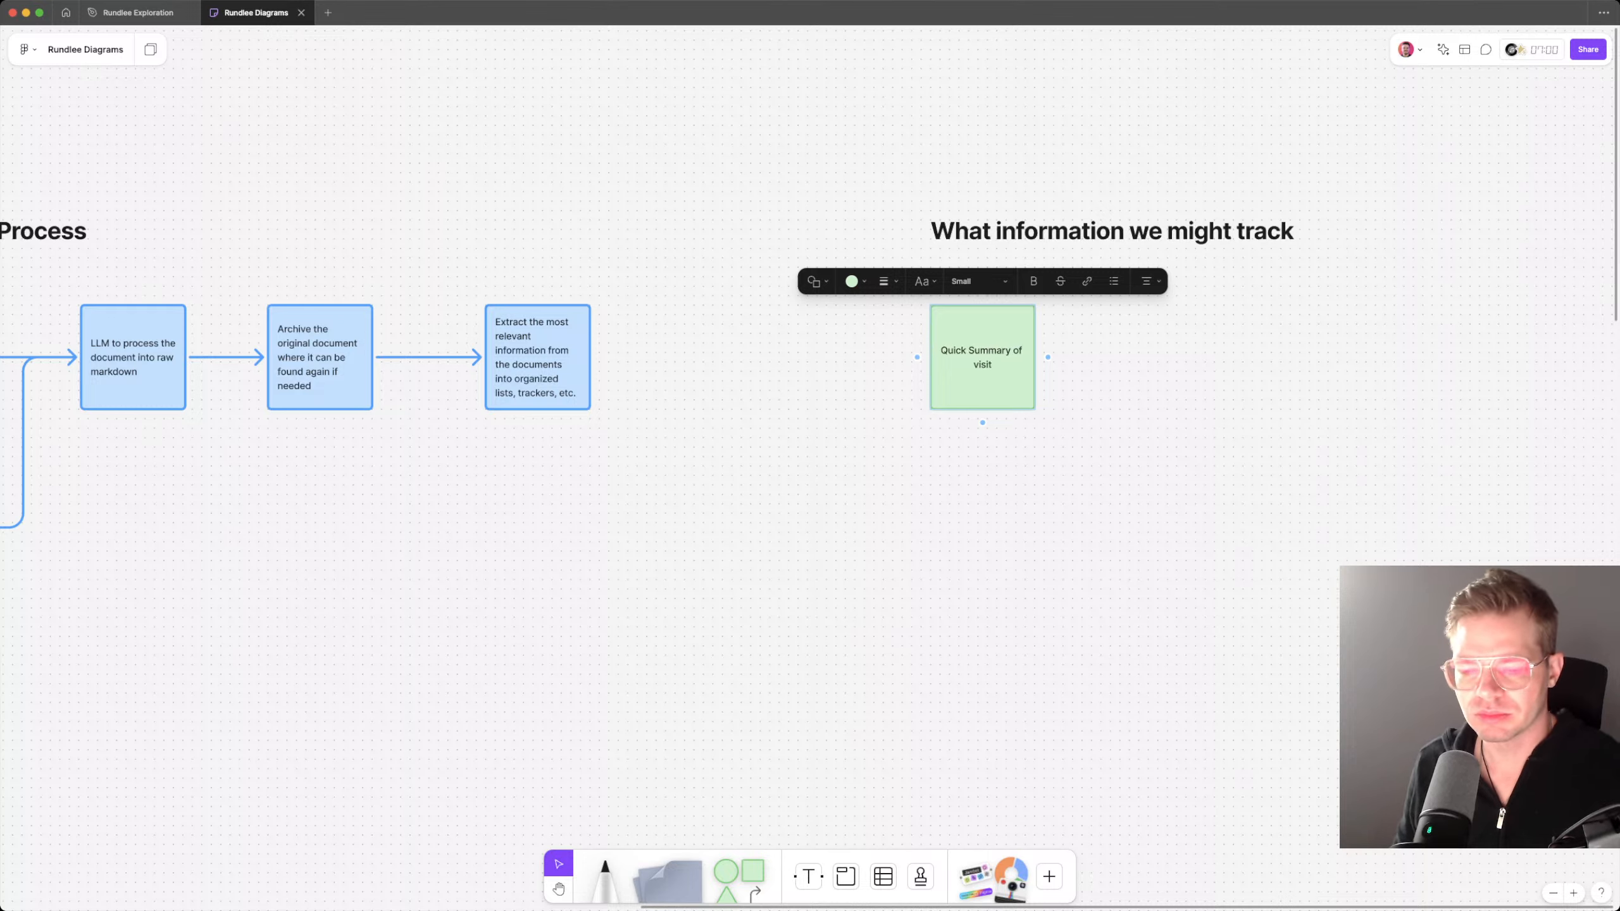
key(Escape)
key(Escape)
drag(982, 358, 982, 461)
key(Delete)
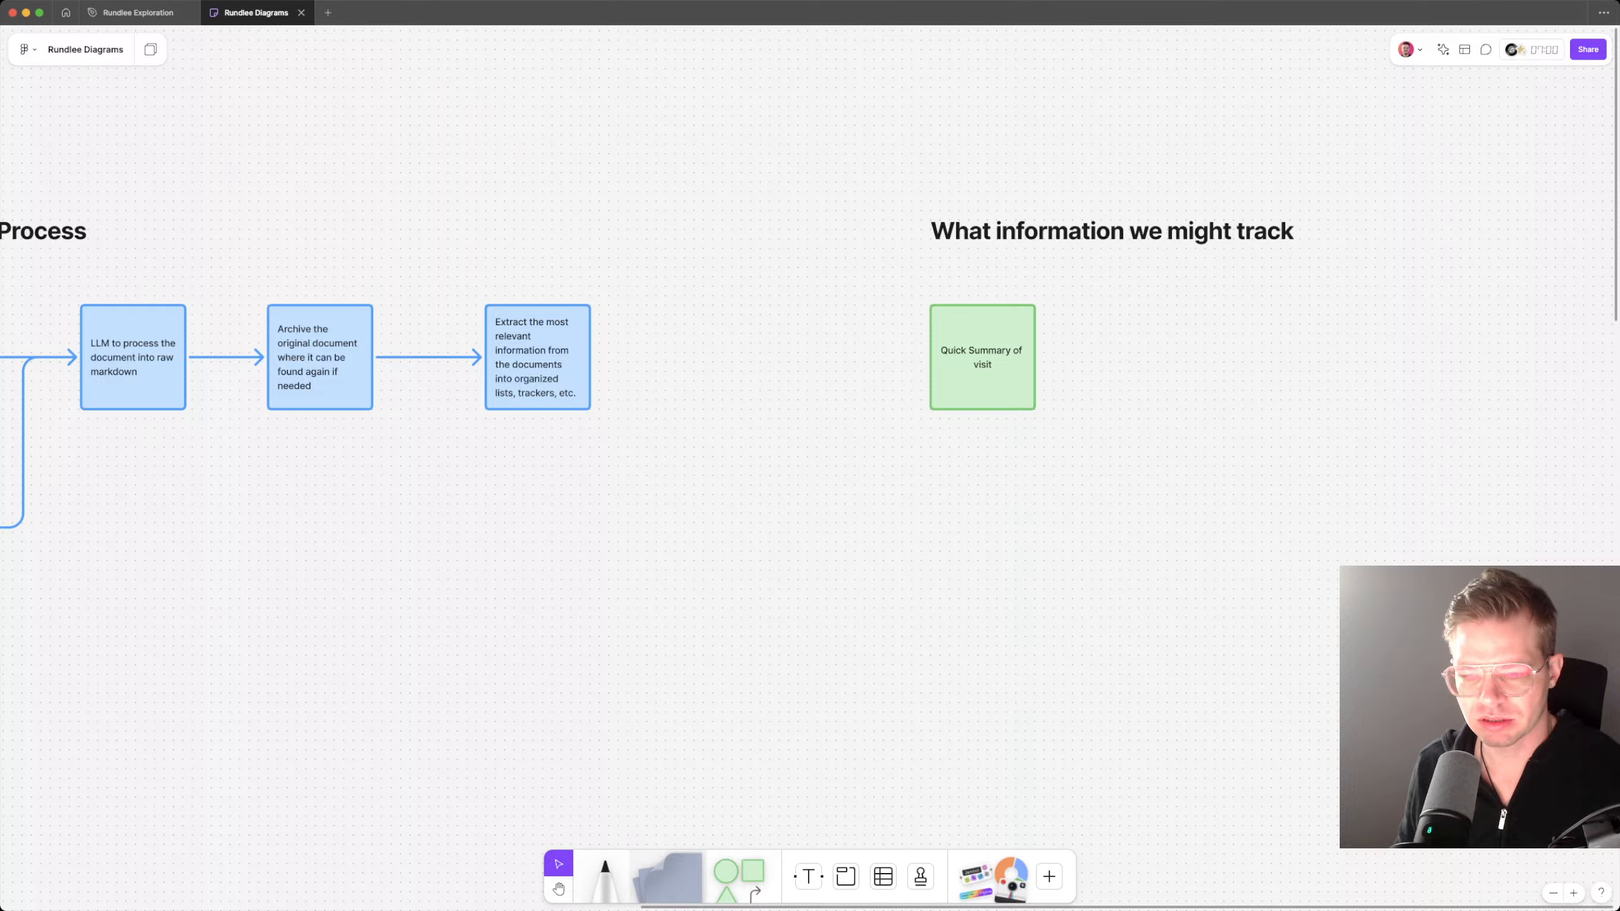
Step: Add a blank sticky note below the "Quick Summary of visit" square, shrink it, and position it overlapping the square's lower edge
drag(668, 877, 1001, 480)
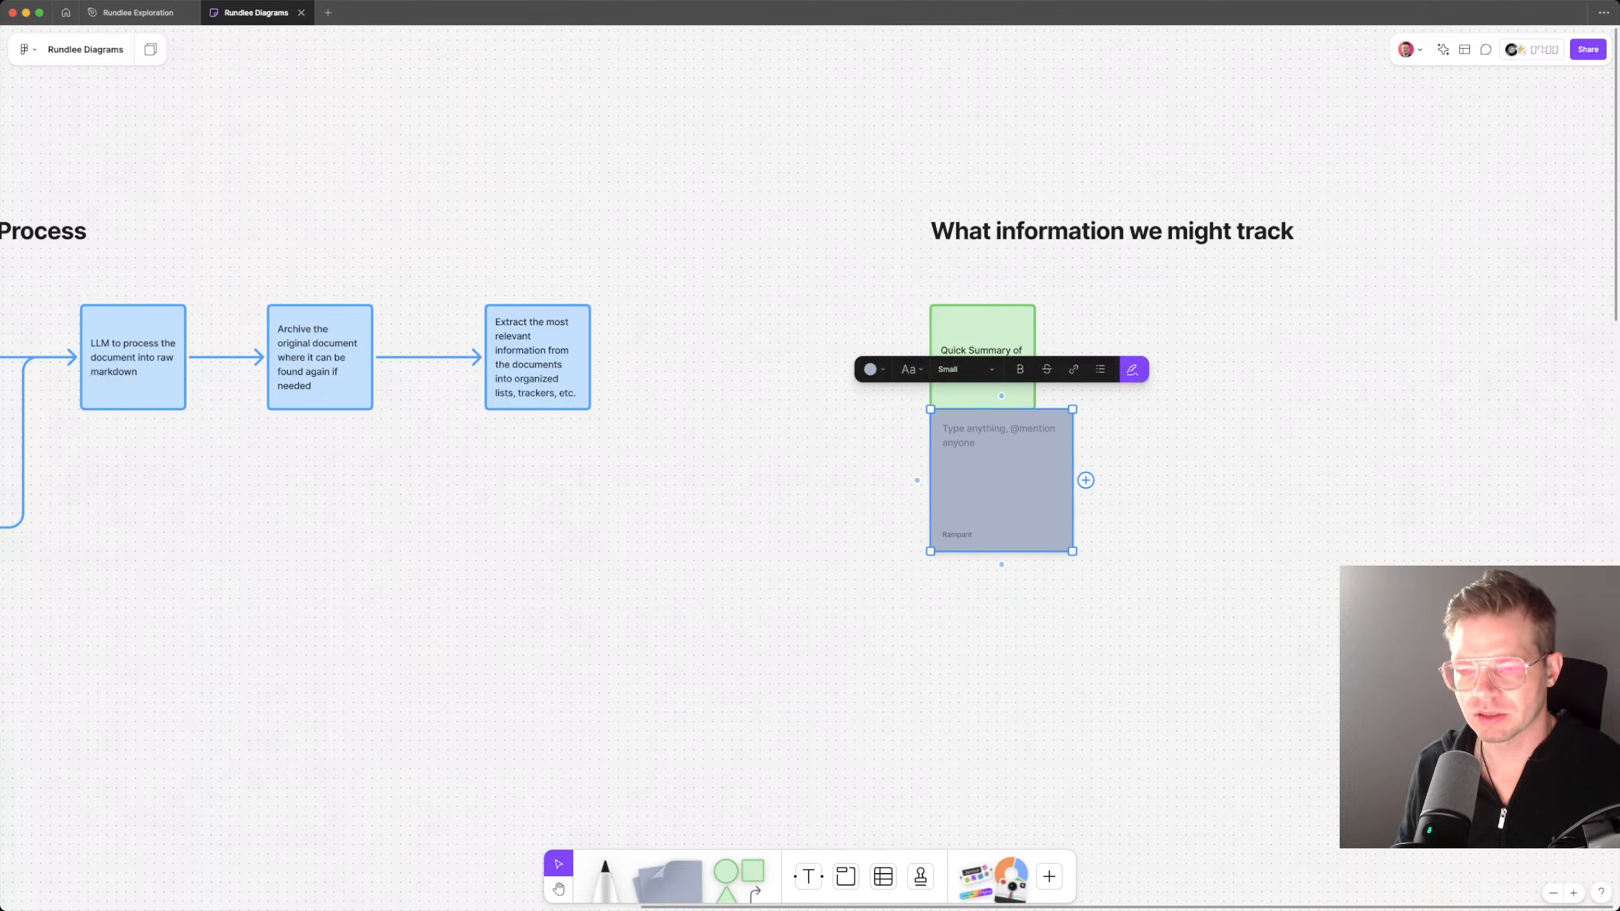
drag(1072, 551, 1025, 504)
drag(982, 455, 987, 435)
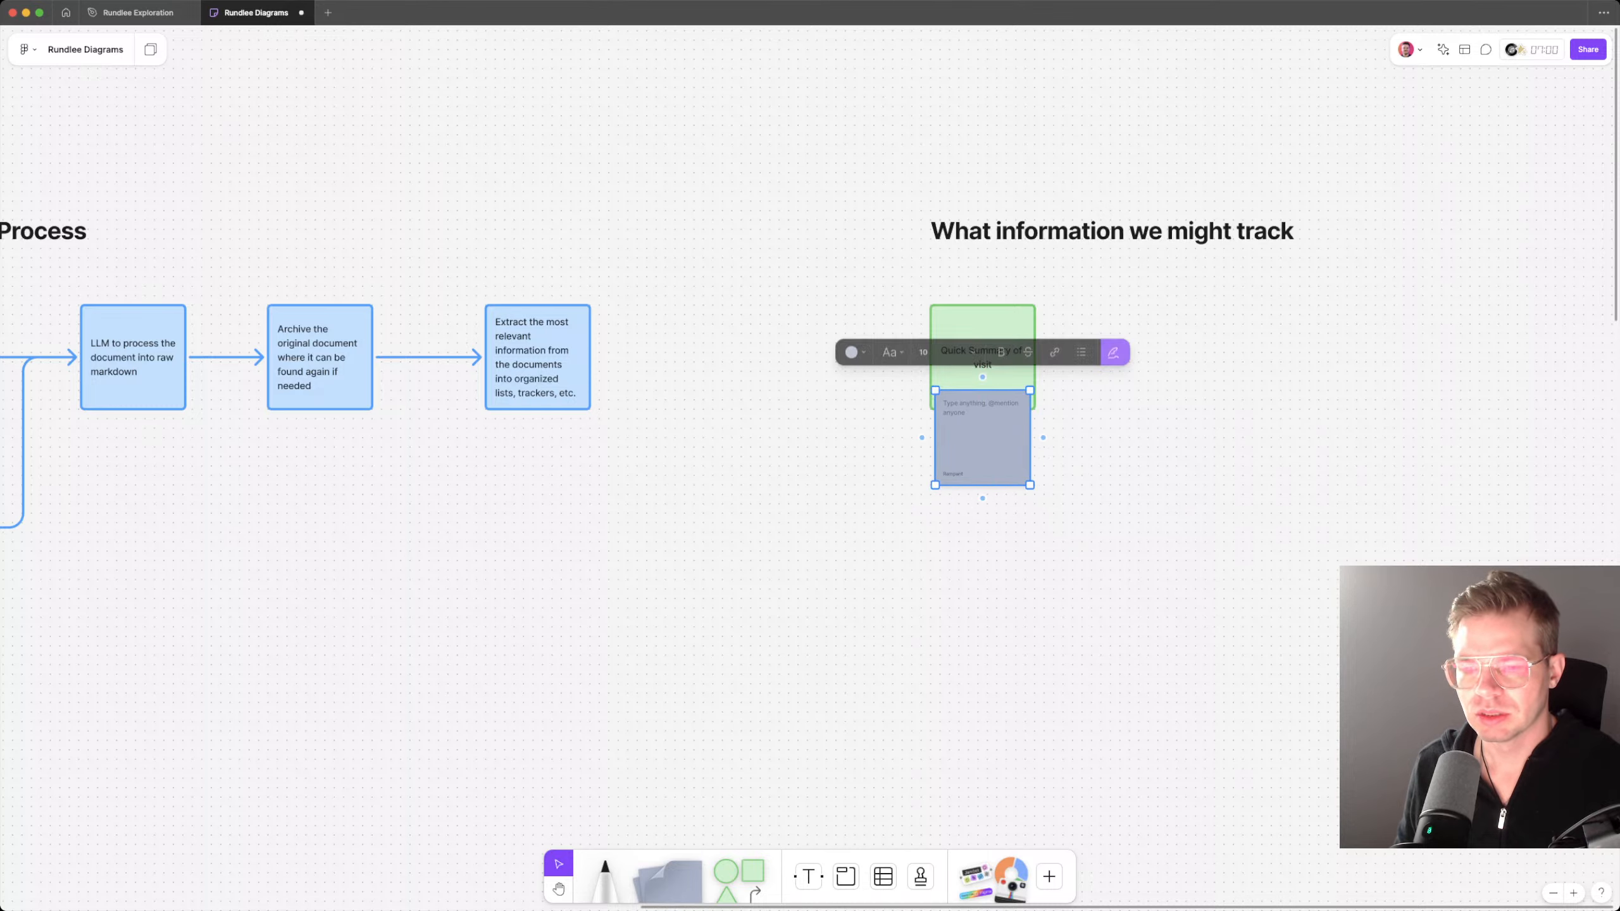
Step: Recolor the blank sticky note below the "Quick Summary of visit" square to light green
click(855, 351)
click(863, 319)
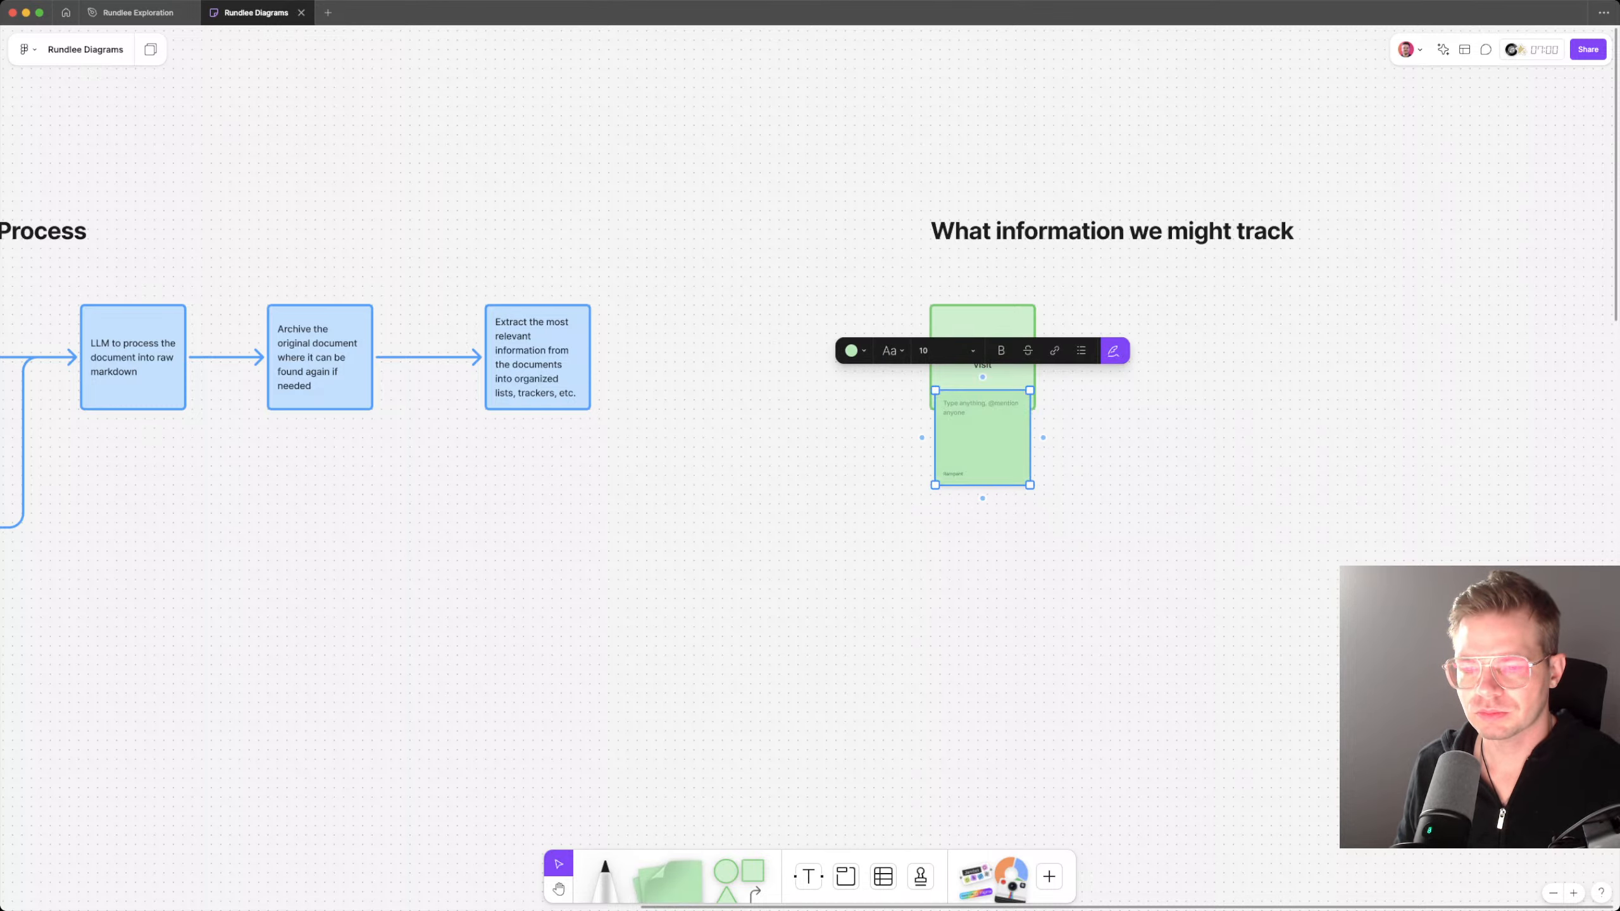
key(Escape)
Step: Change the "Quick Summary of visit" square's fill to a darker green than the sticky note
scroll(982, 441, up, 1)
scroll(991, 467, up, 5)
click(991, 466)
click(990, 300)
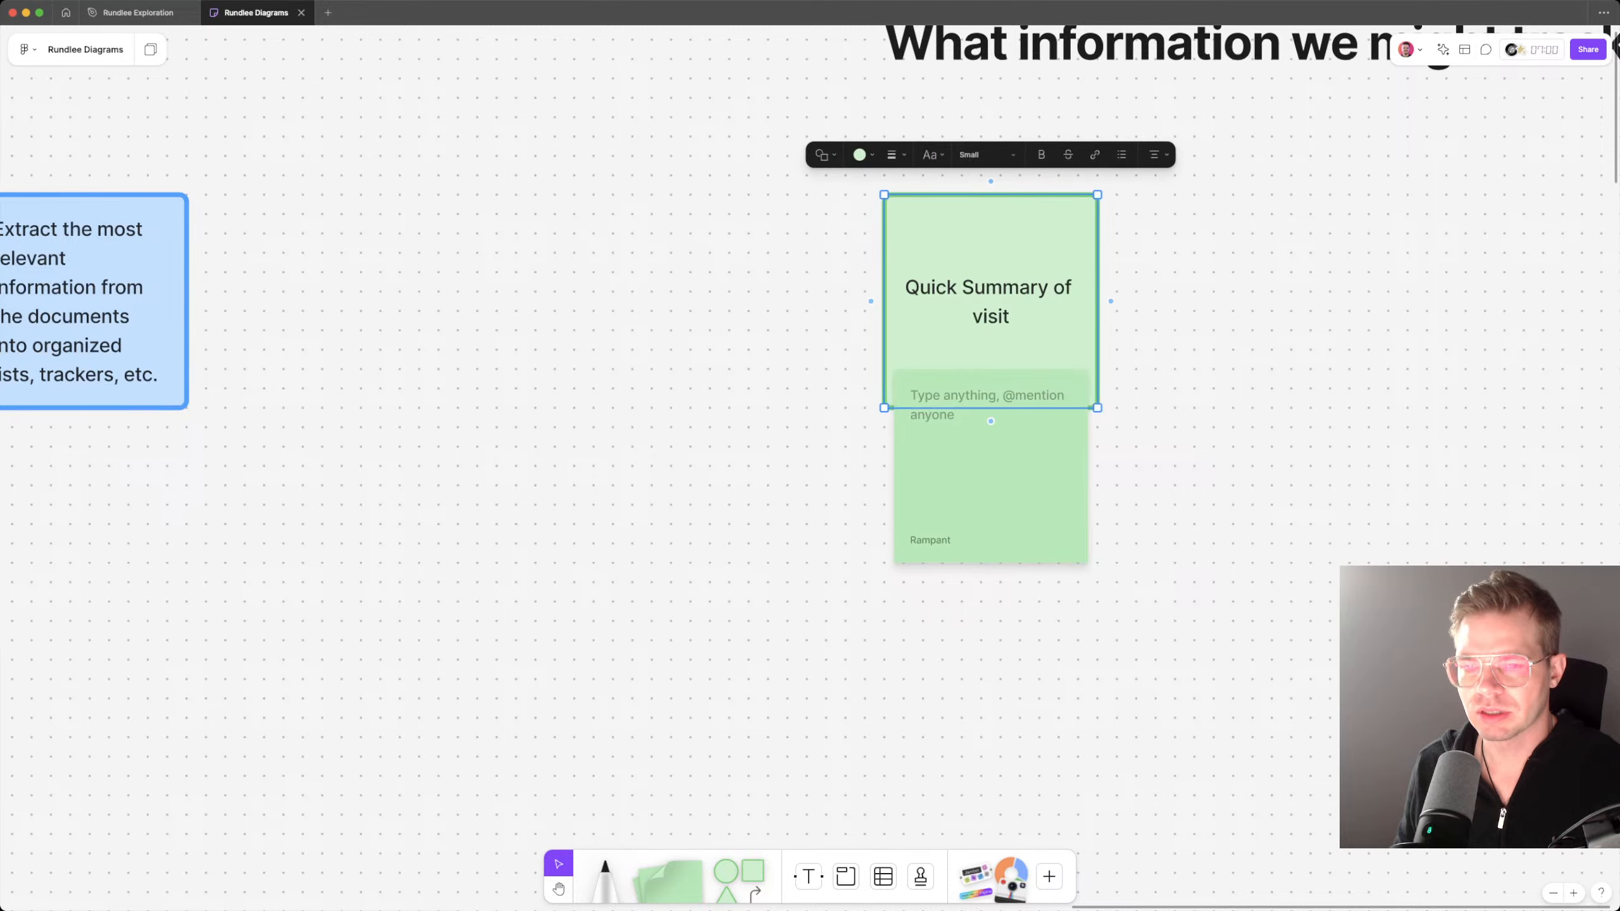
click(859, 154)
click(861, 102)
key(Escape)
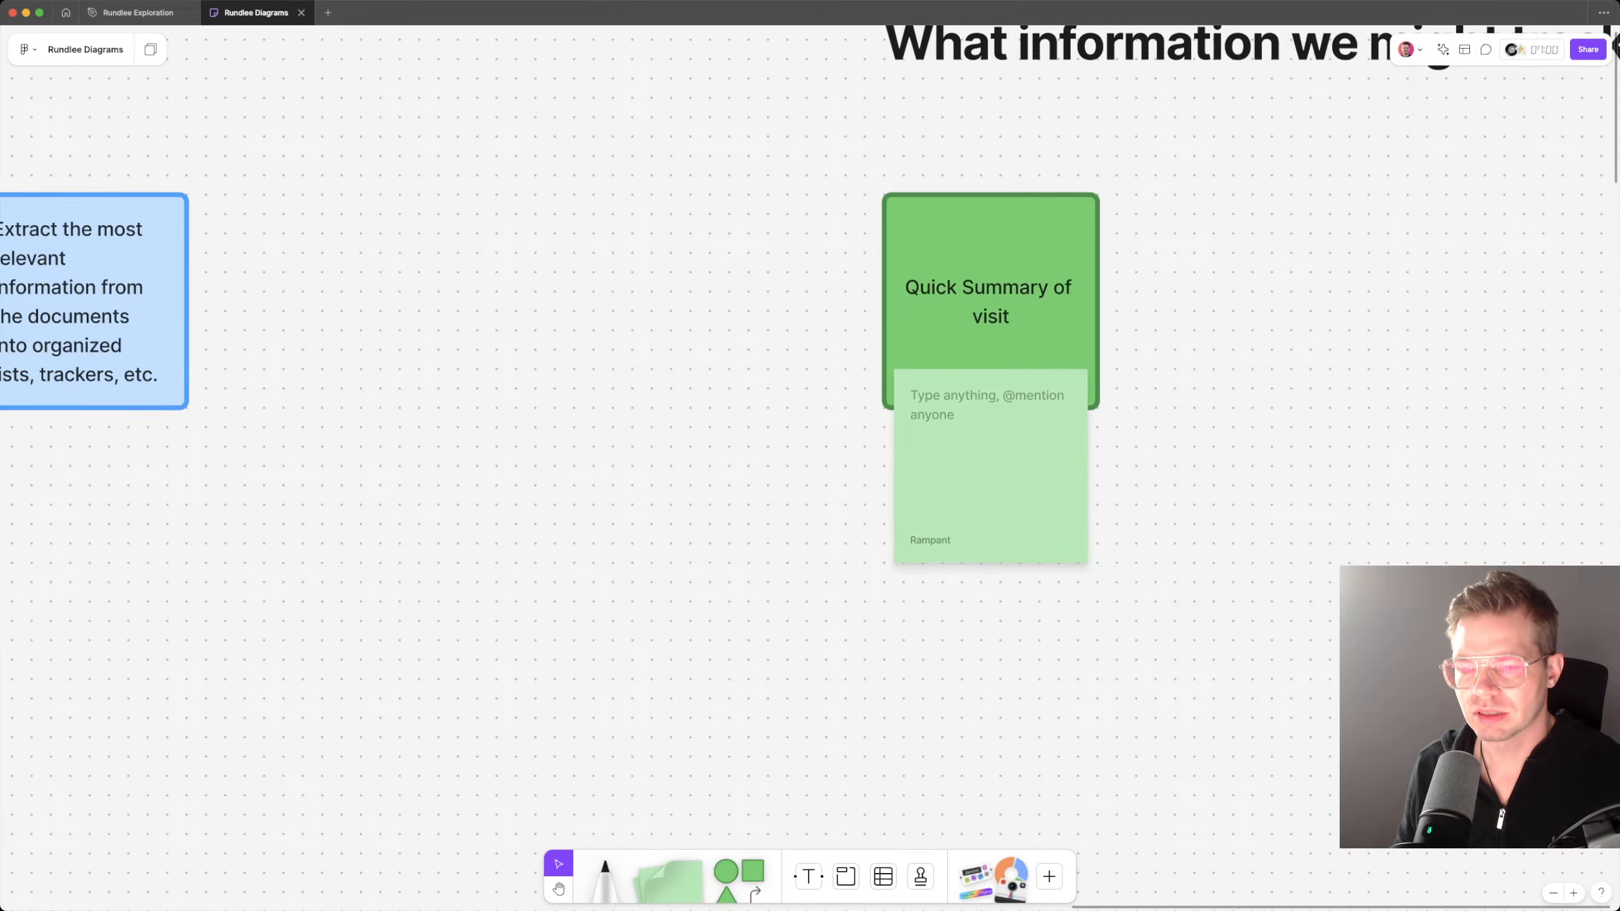
Step: Begin the green sticky note's text with: e.g. “Furia came in for an initial checkup and standard vaccinations;
scroll(990, 383, up, 1)
double_click(1011, 518)
text(e)
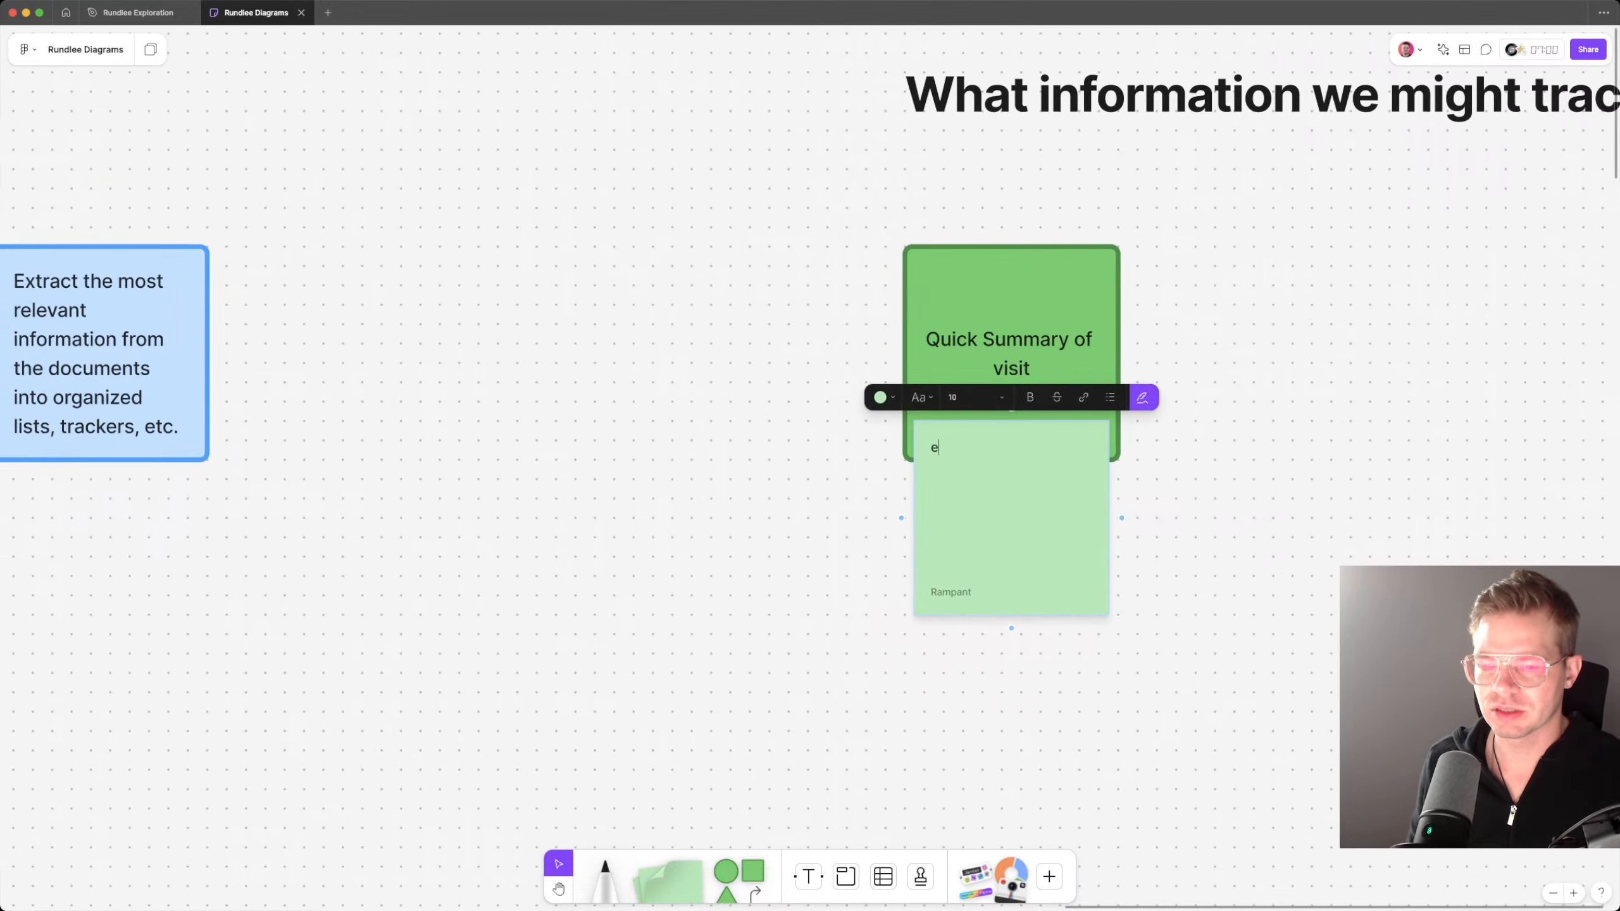
text(.g.)
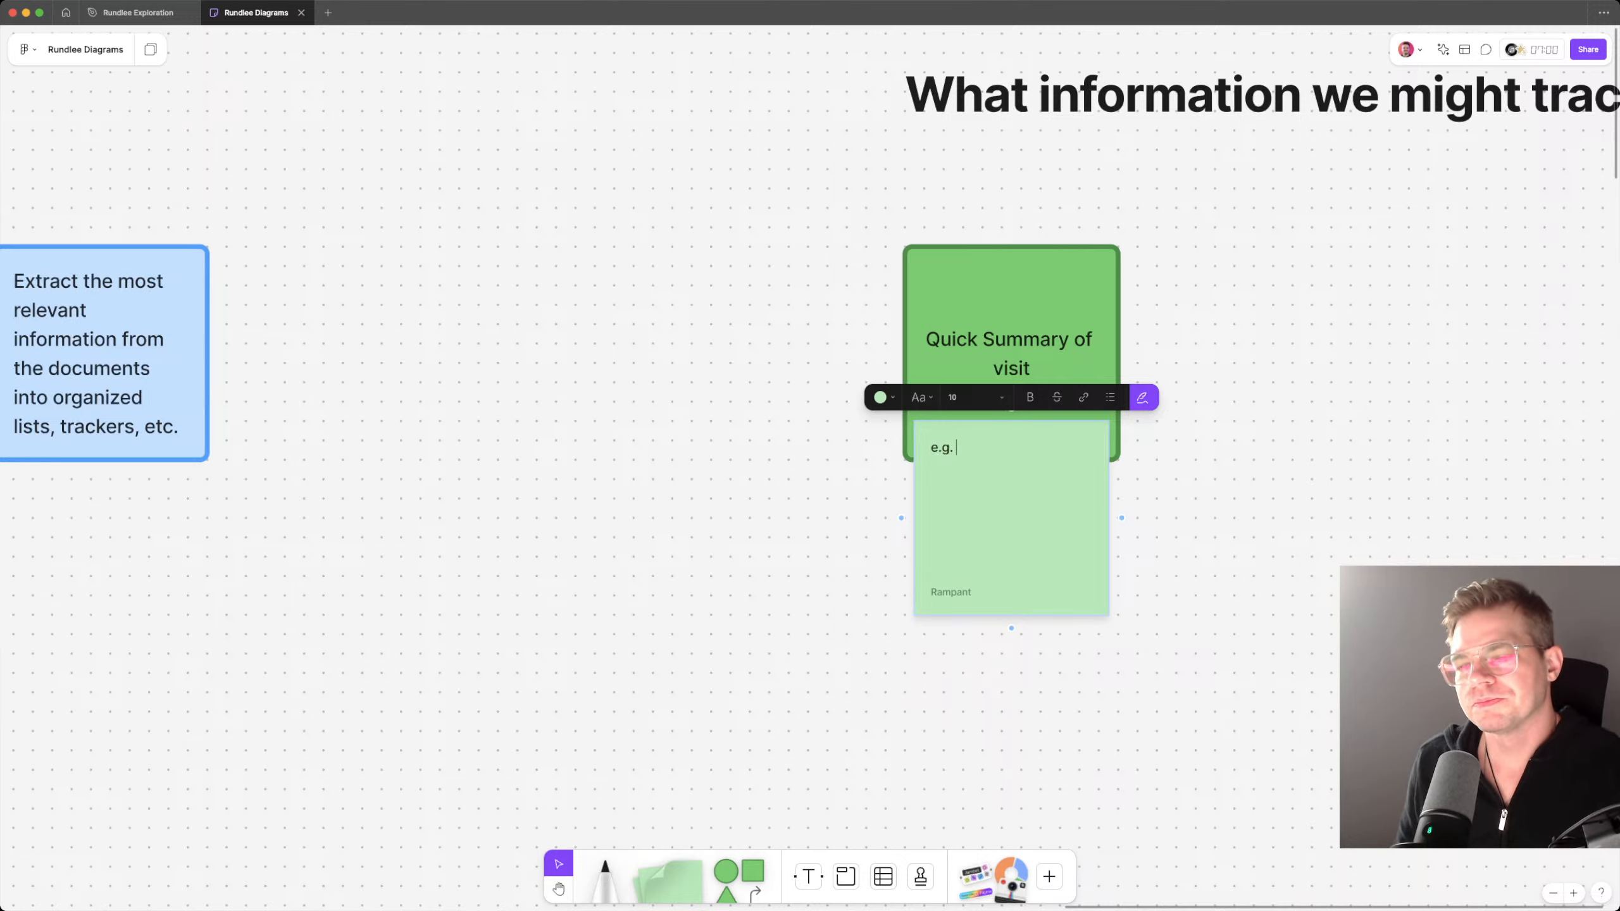
text( “She wa)
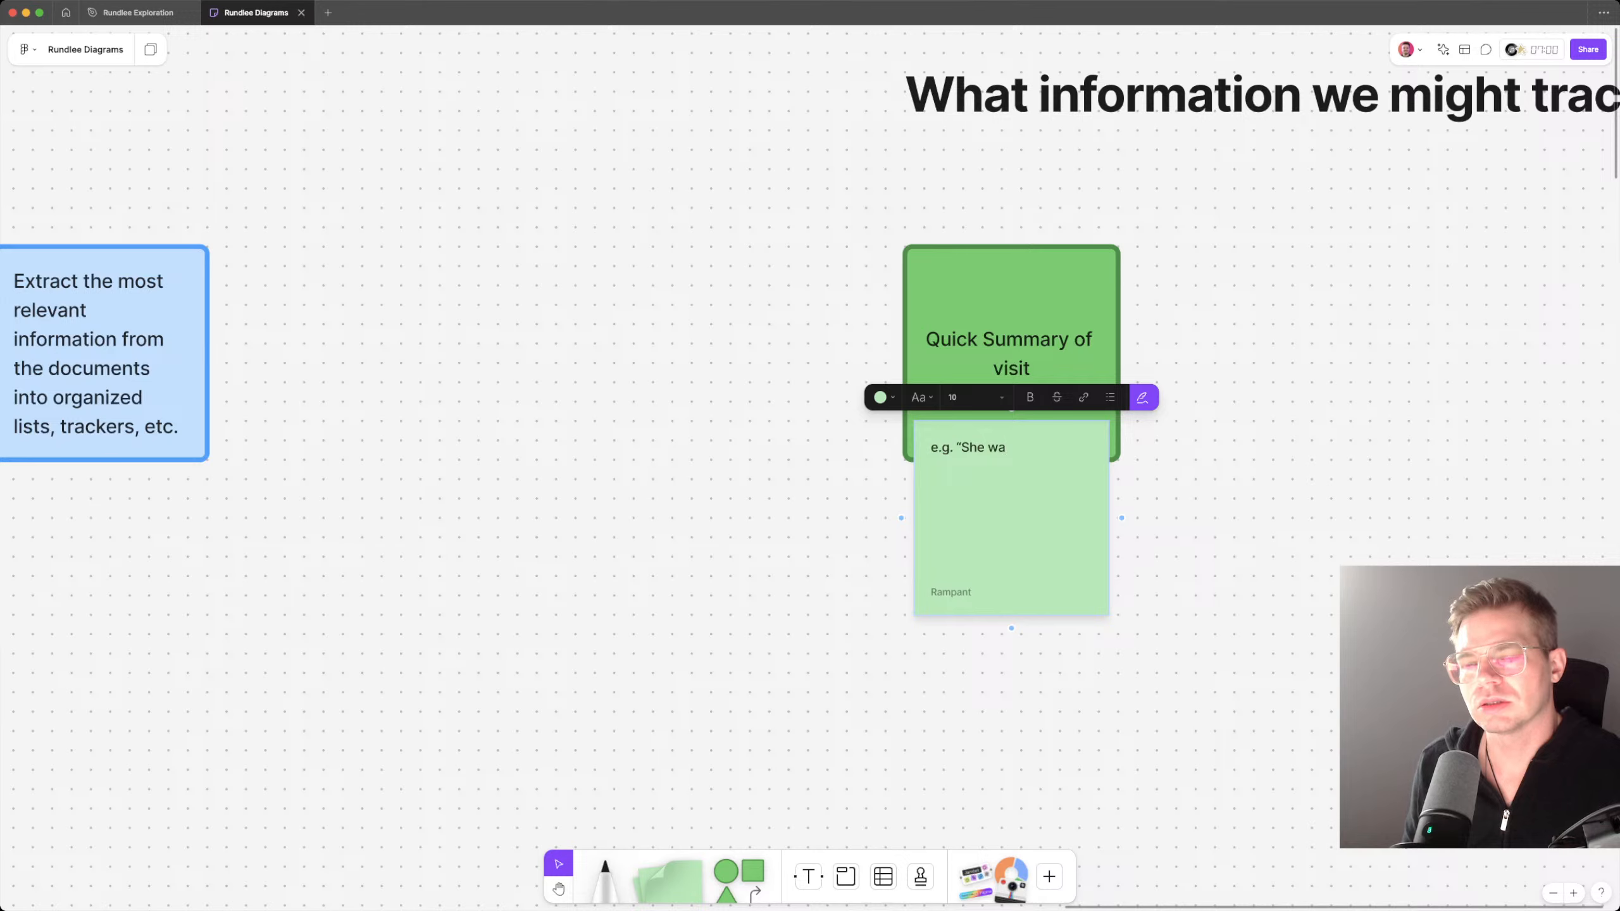
key(alt+shift+Left)
key(alt+shift+Left)
text(Furia)
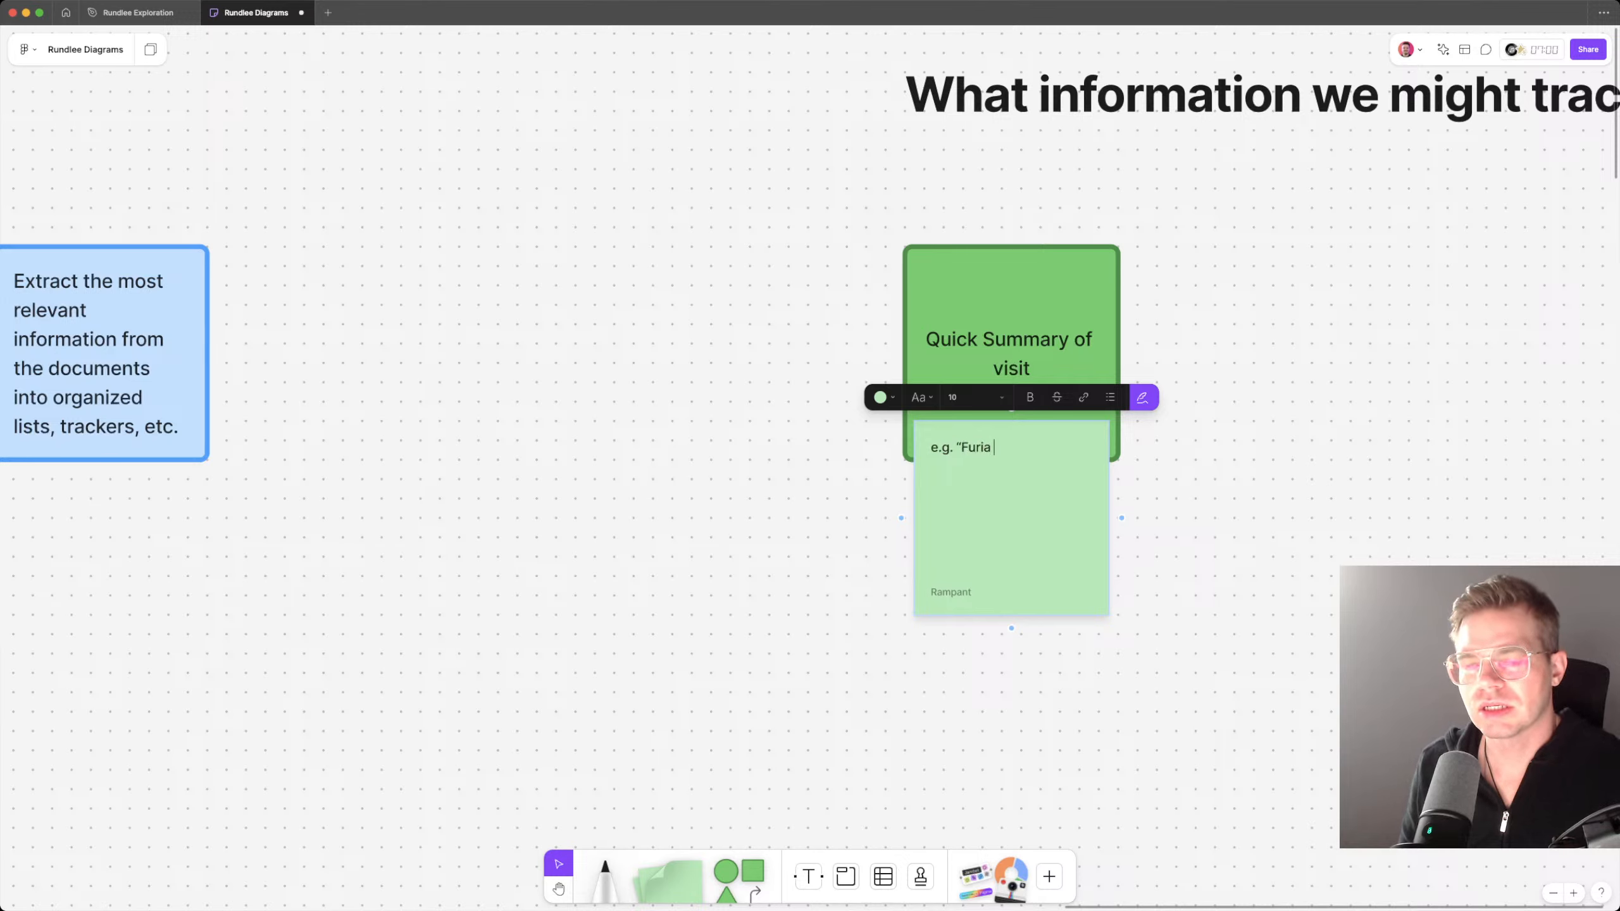
text( came in for an in)
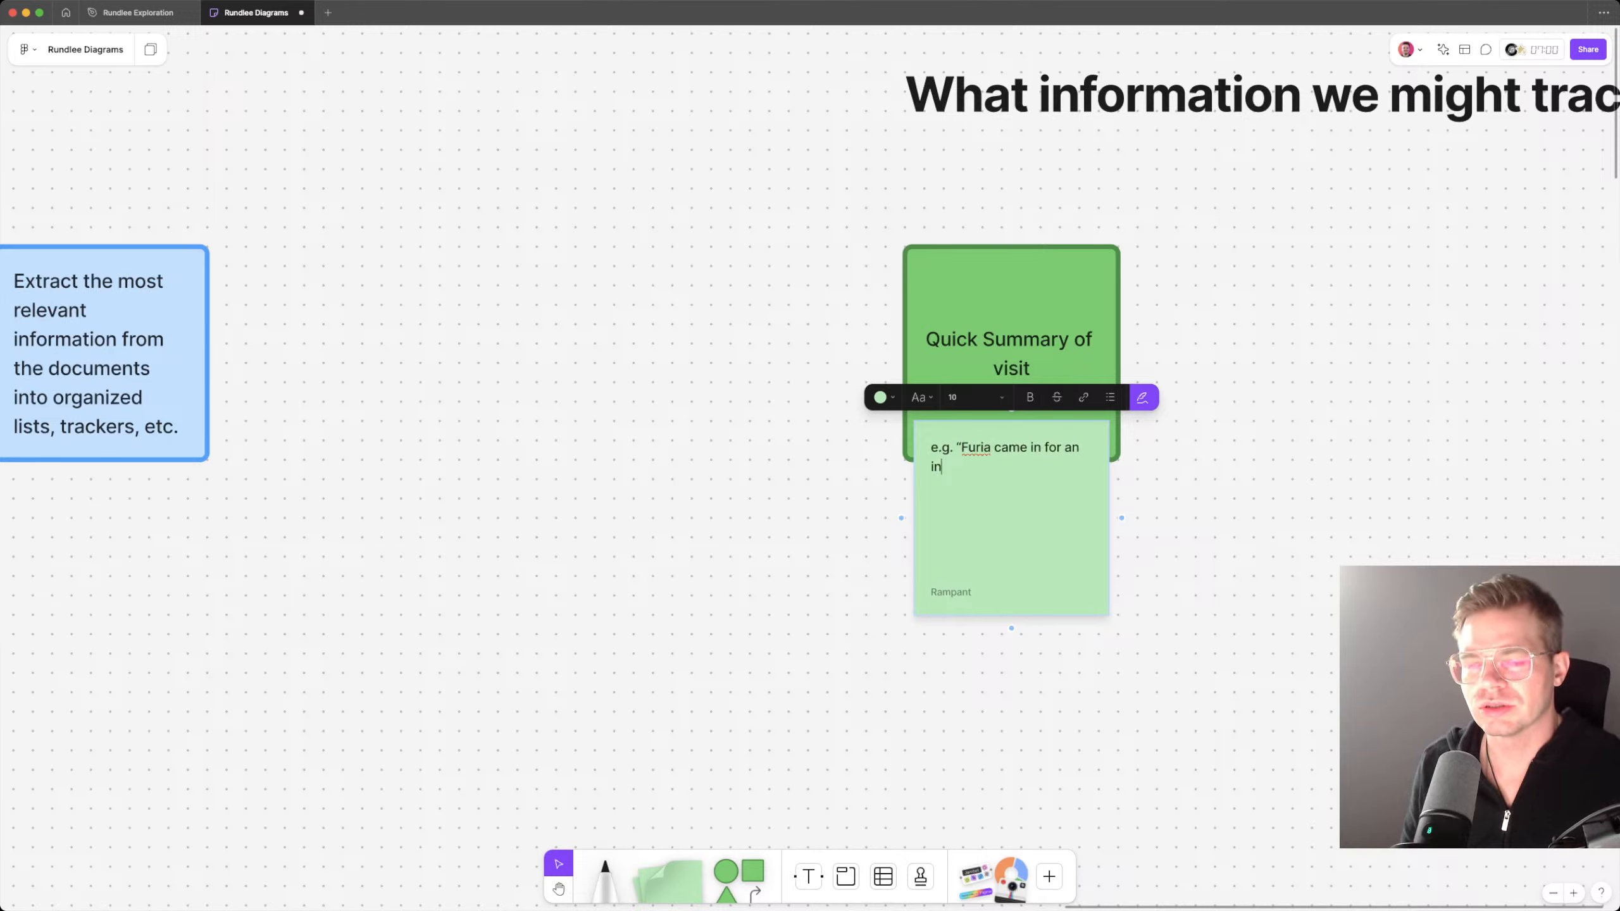
text(itial check)
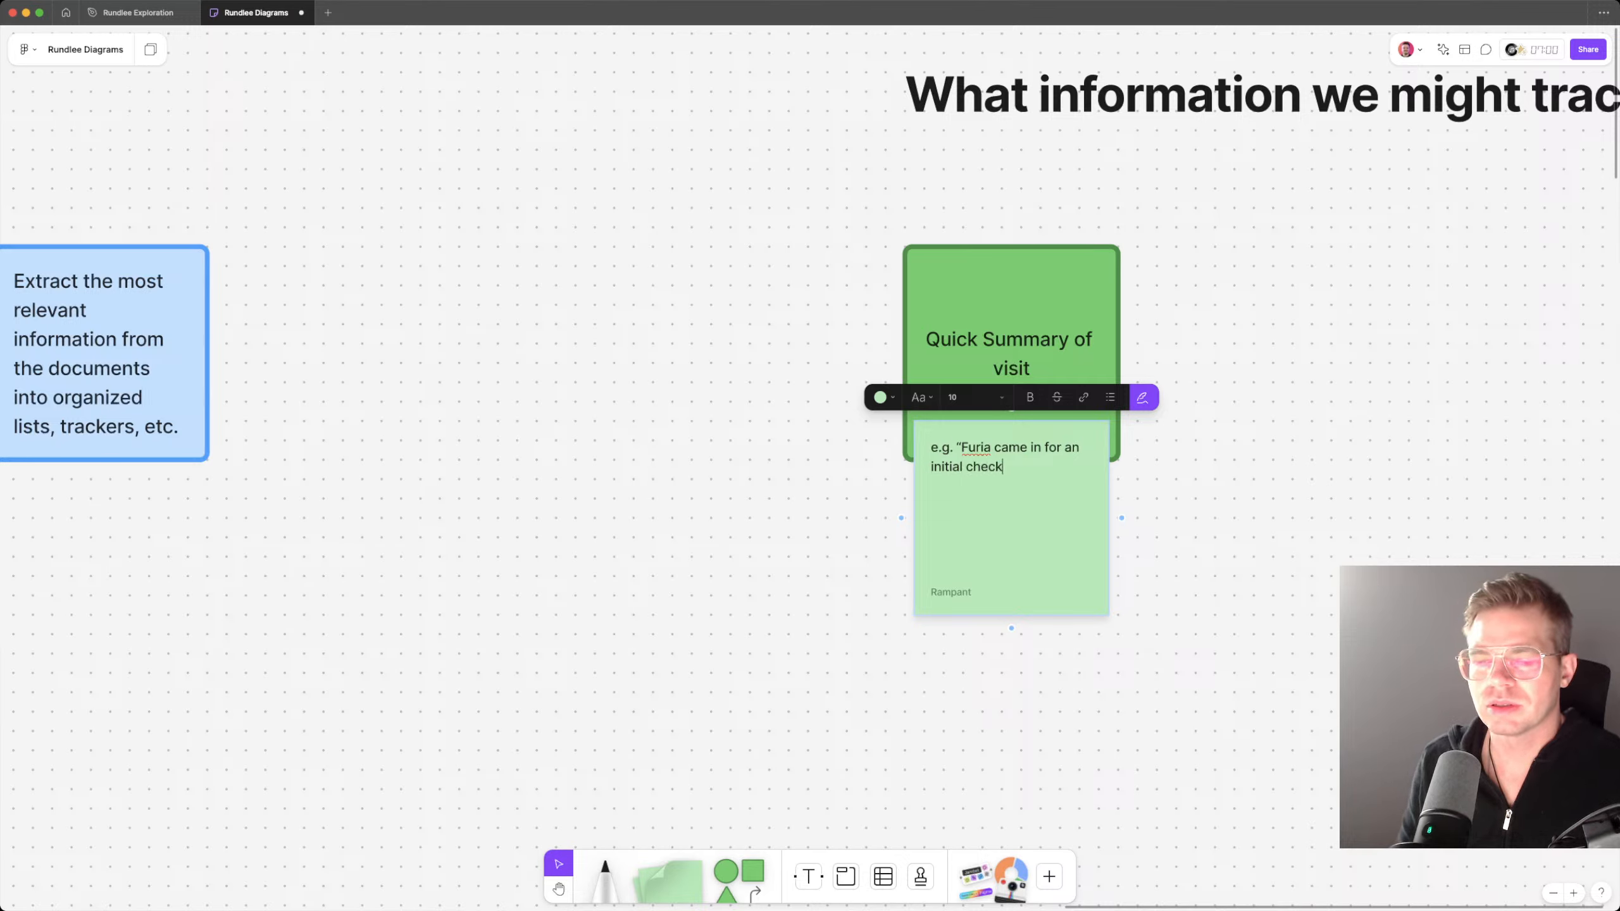
text(up and stan)
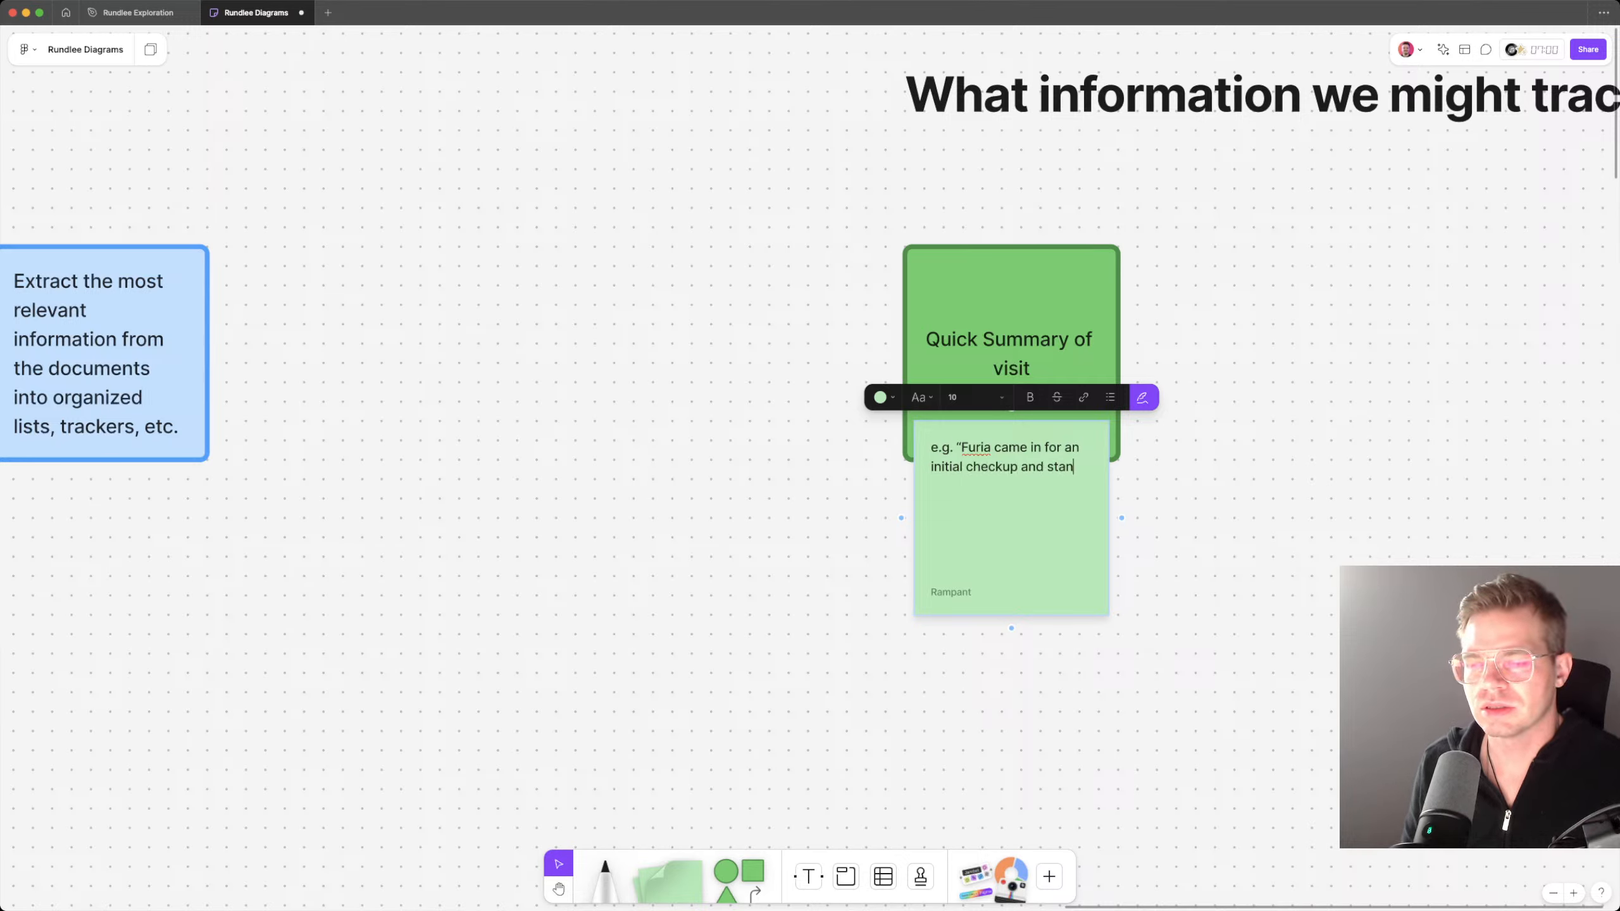
text(dard vacci)
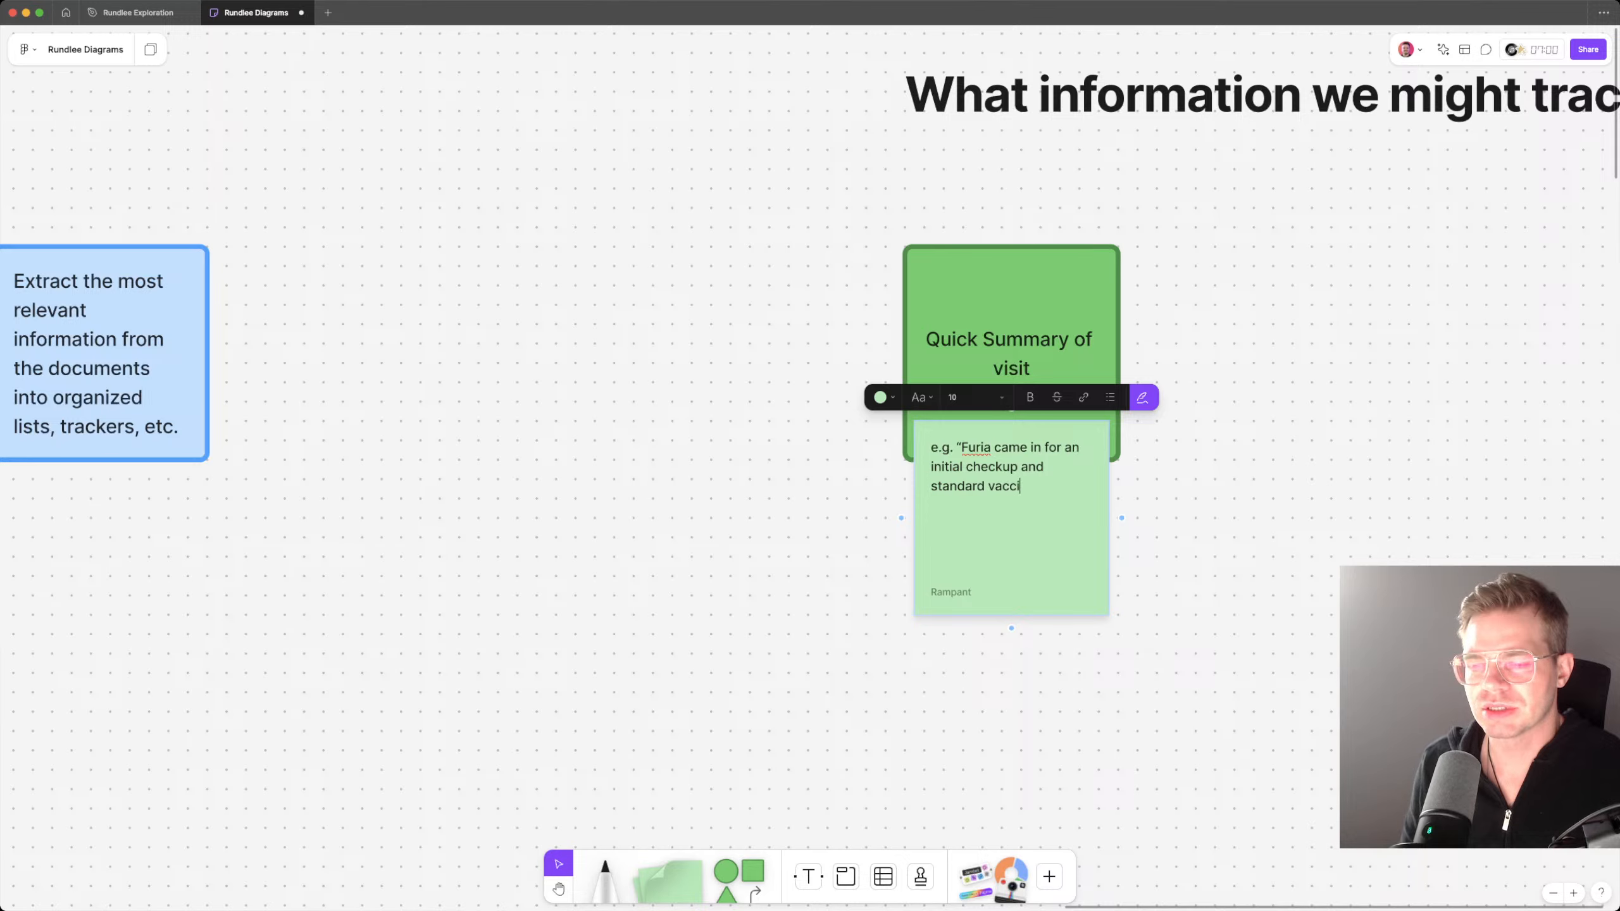
text(nations; over)
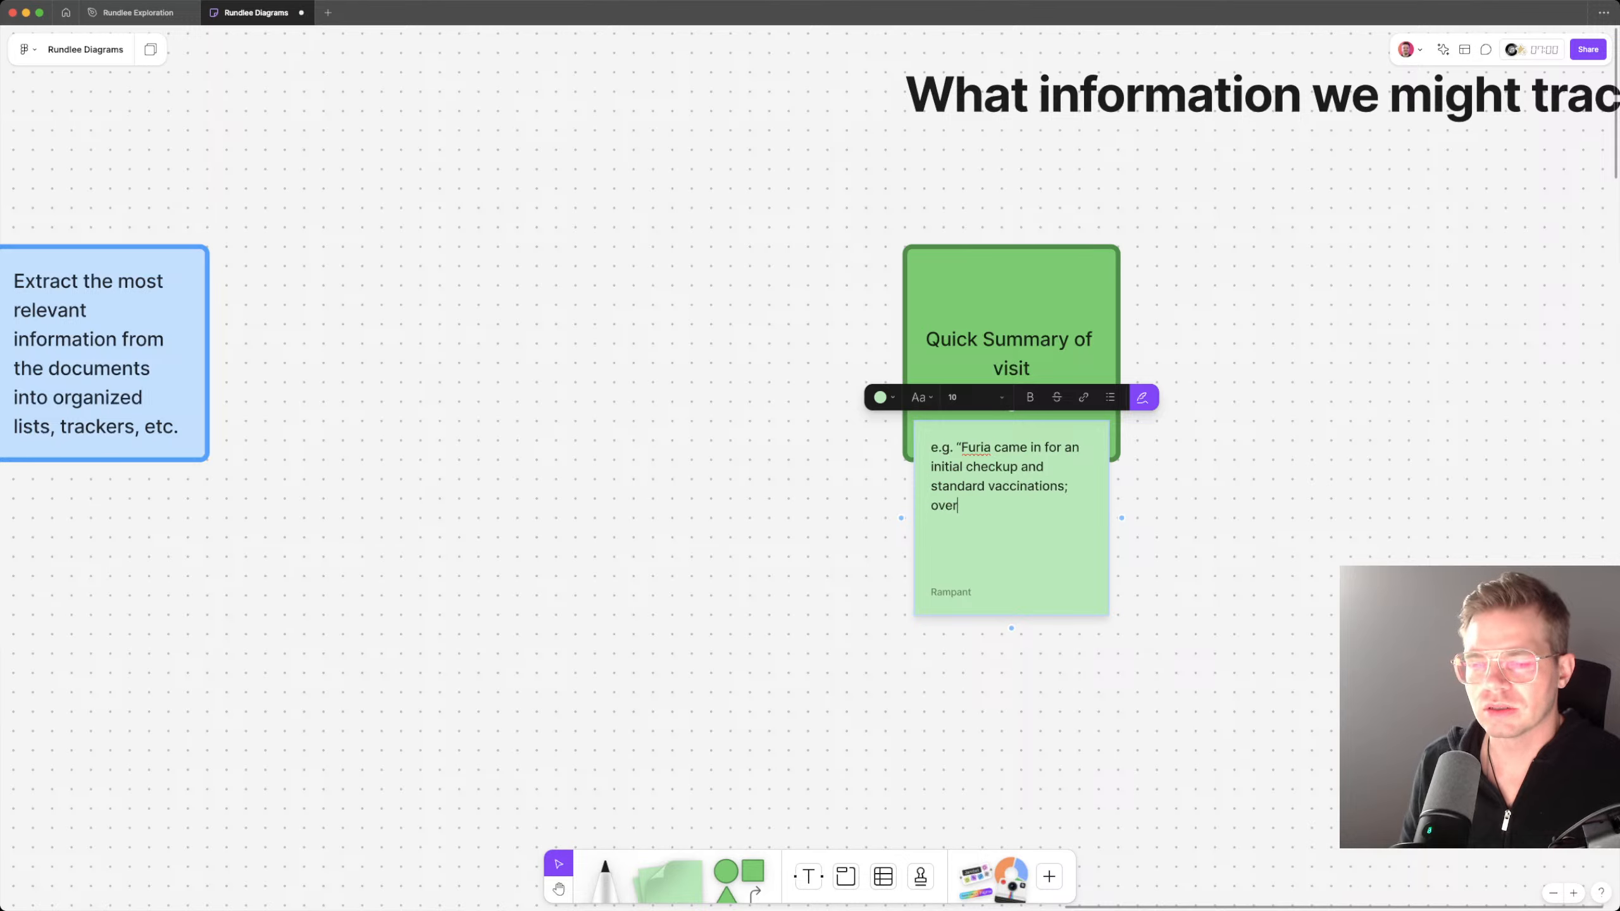
text(all no issu)
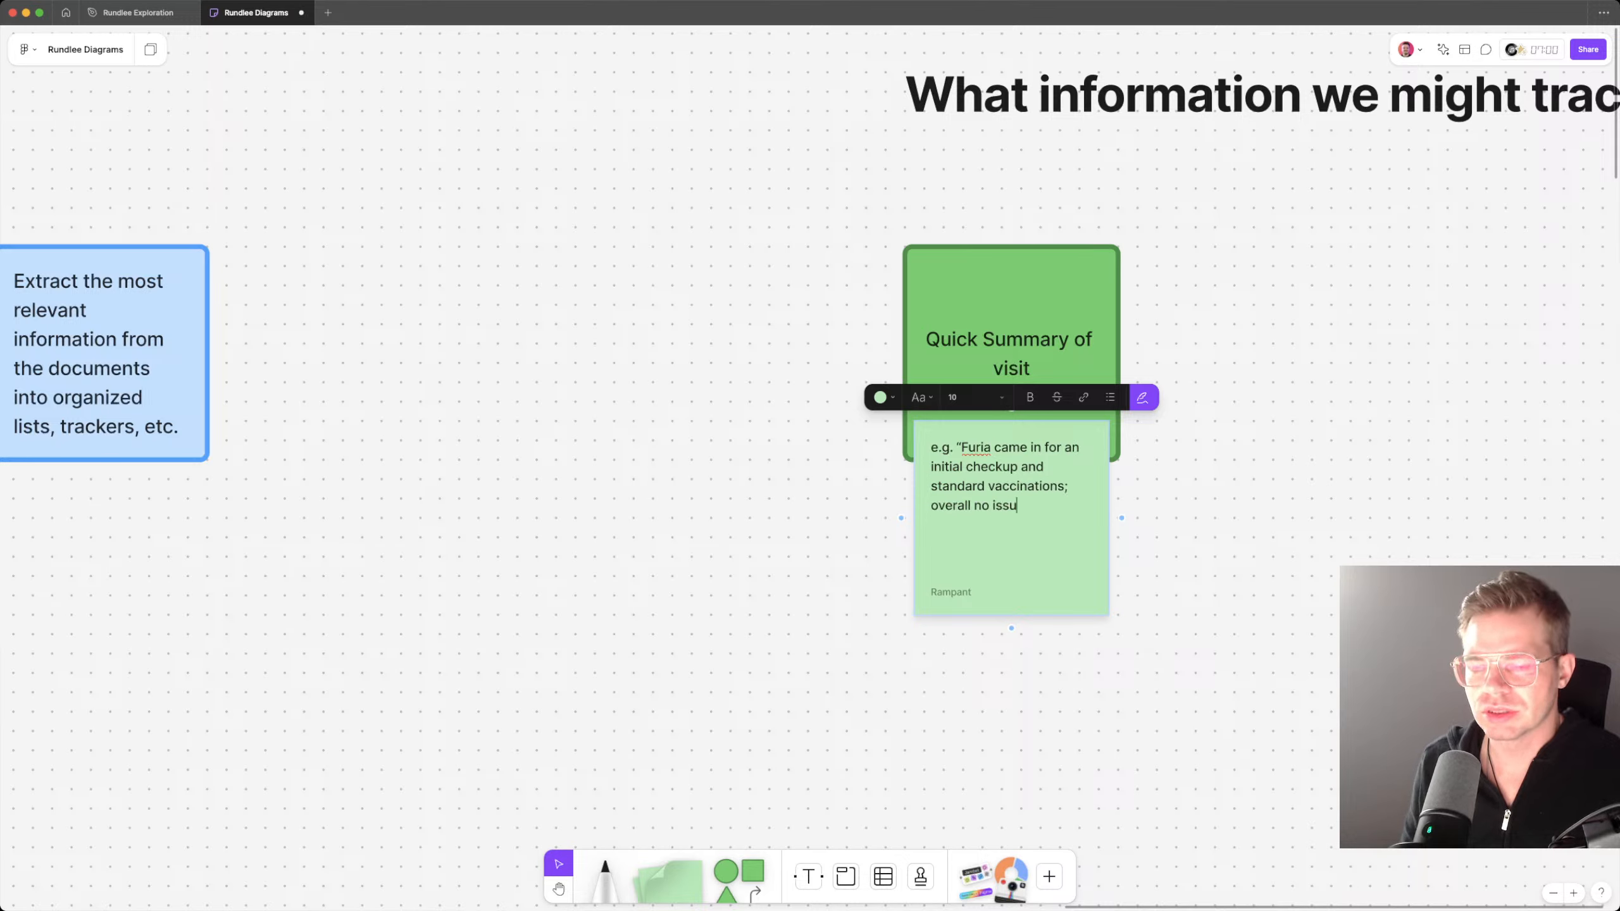
text(es, all)
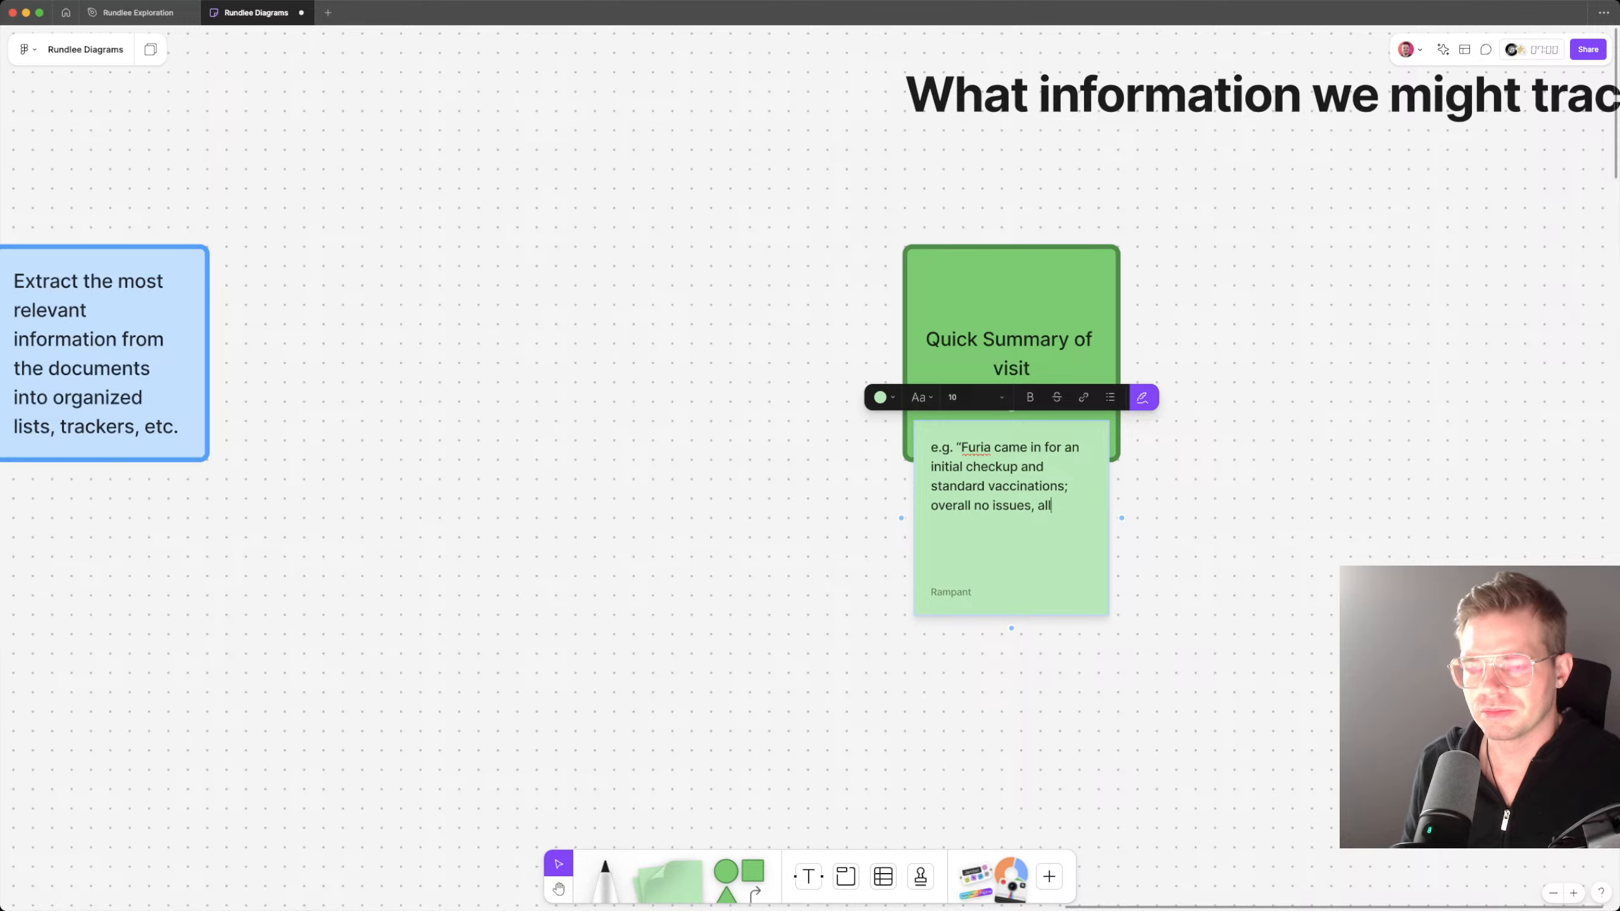
Step: Continue the sticky note with "overall no issues, major vaccines up to date. Schedule a new appointment for"
key(BackSpace)
key(BackSpace)
key(BackSpace)
text(major)
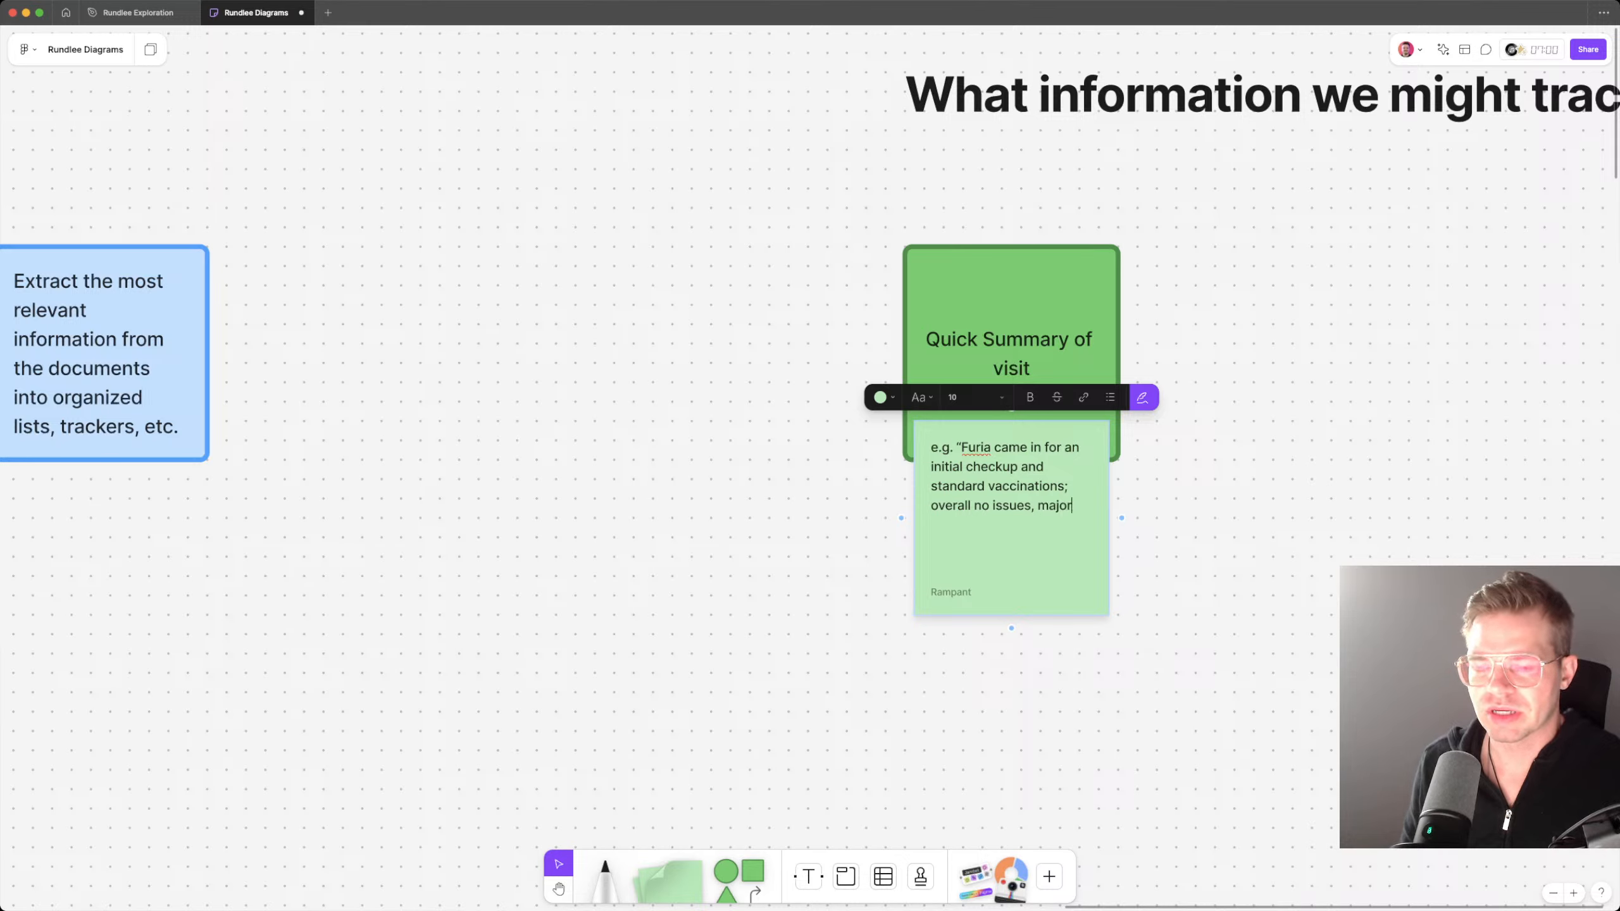
text( vaccines up to dat)
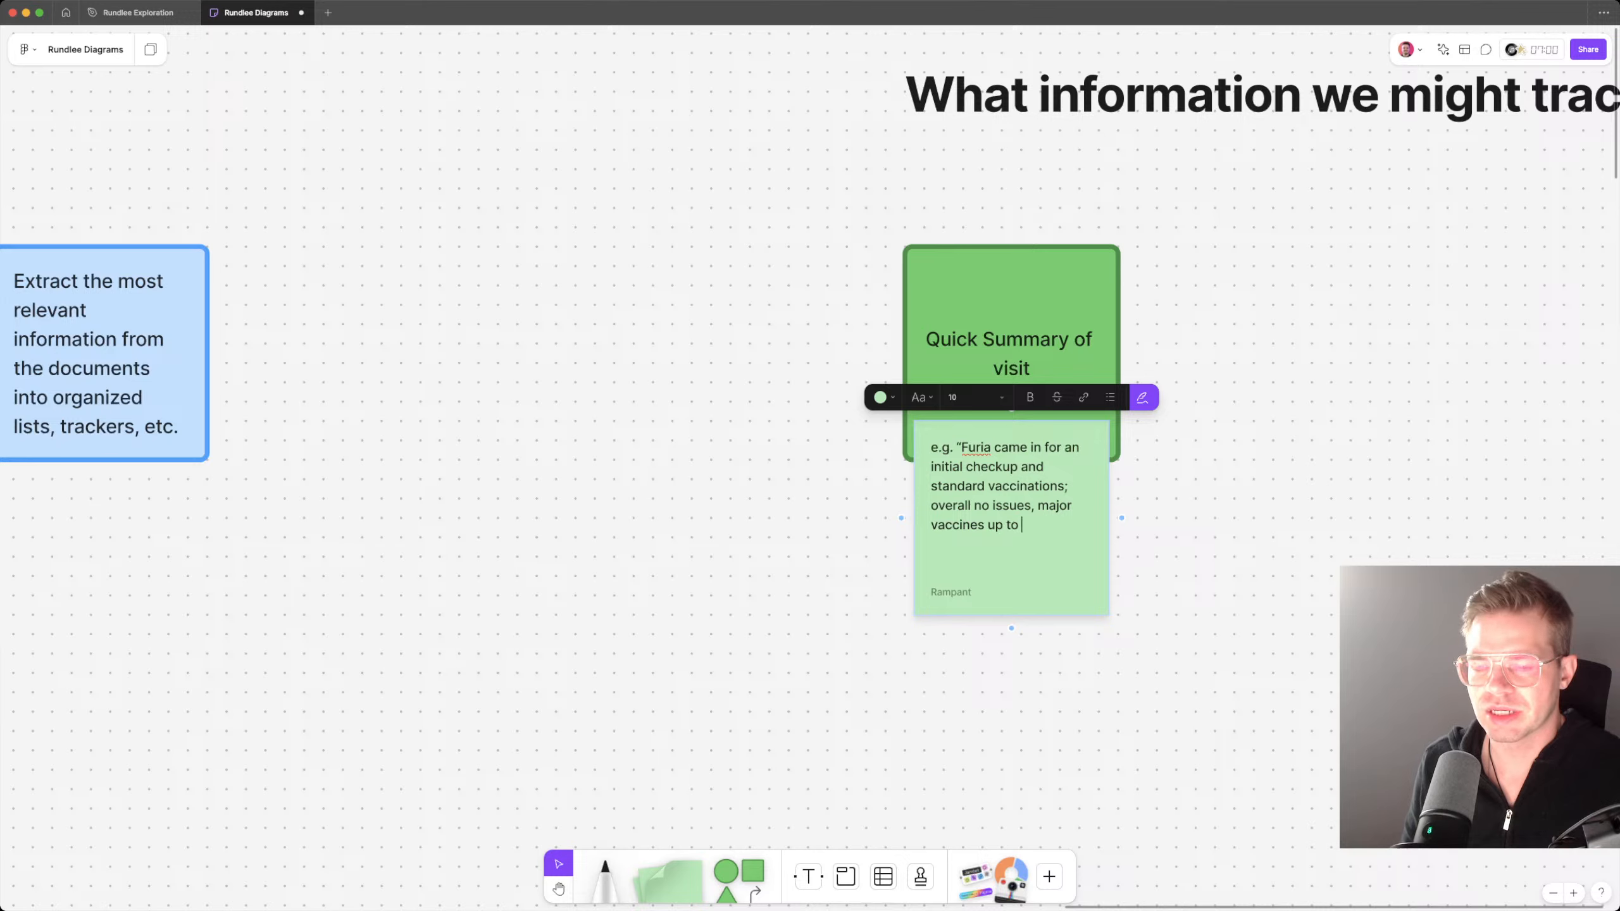
key(BackSpace)
key(BackSpace)
text(ate.)
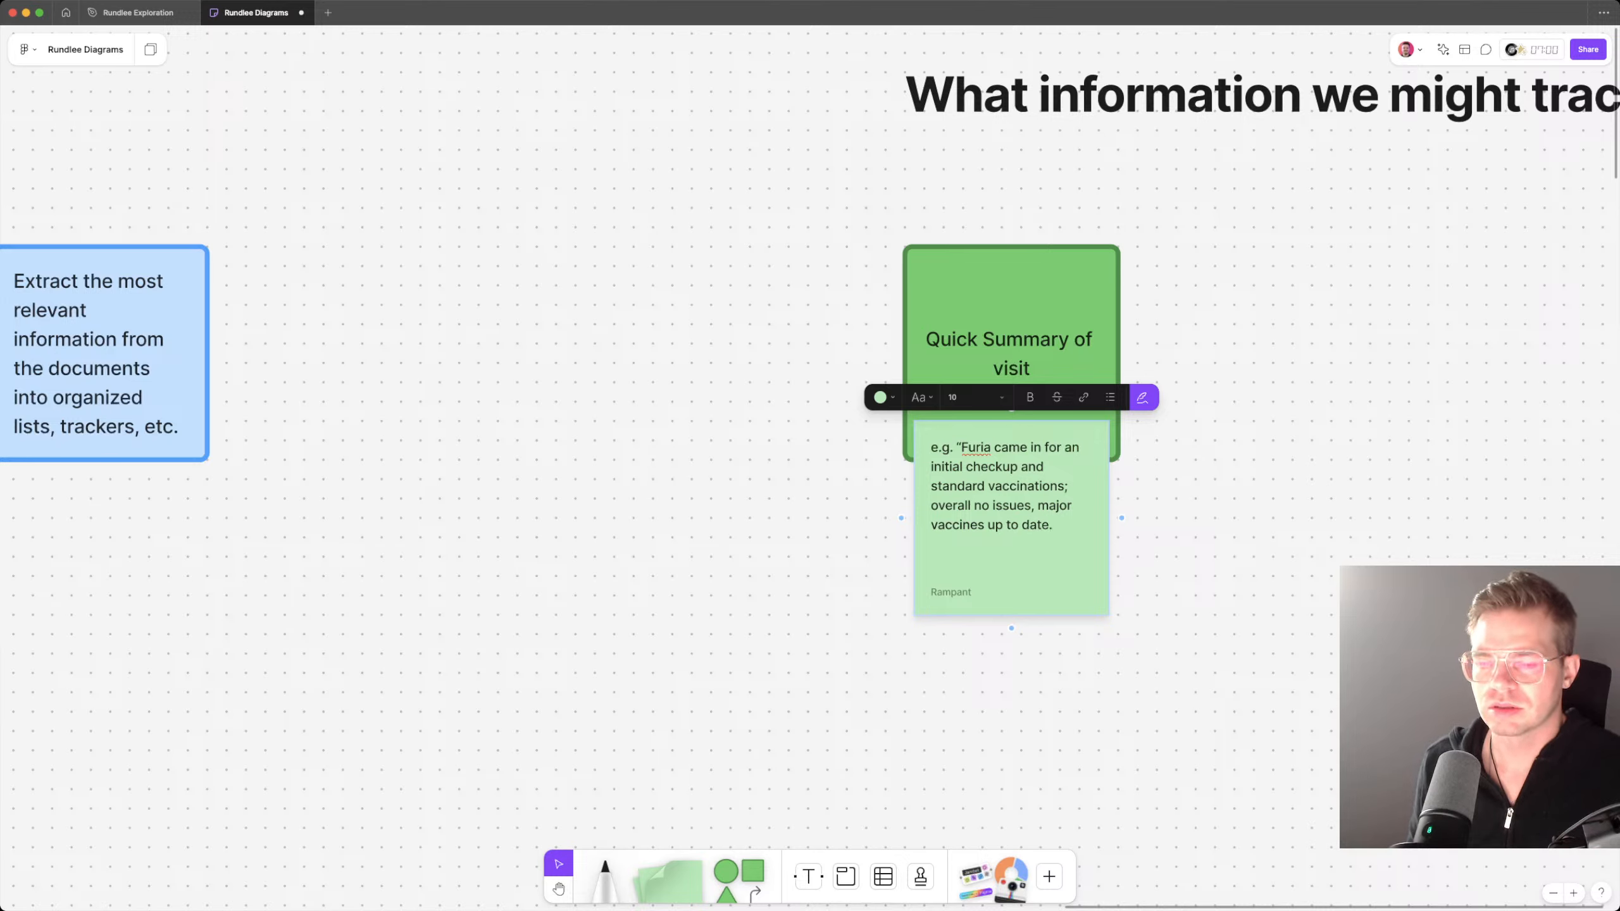
text( Sch)
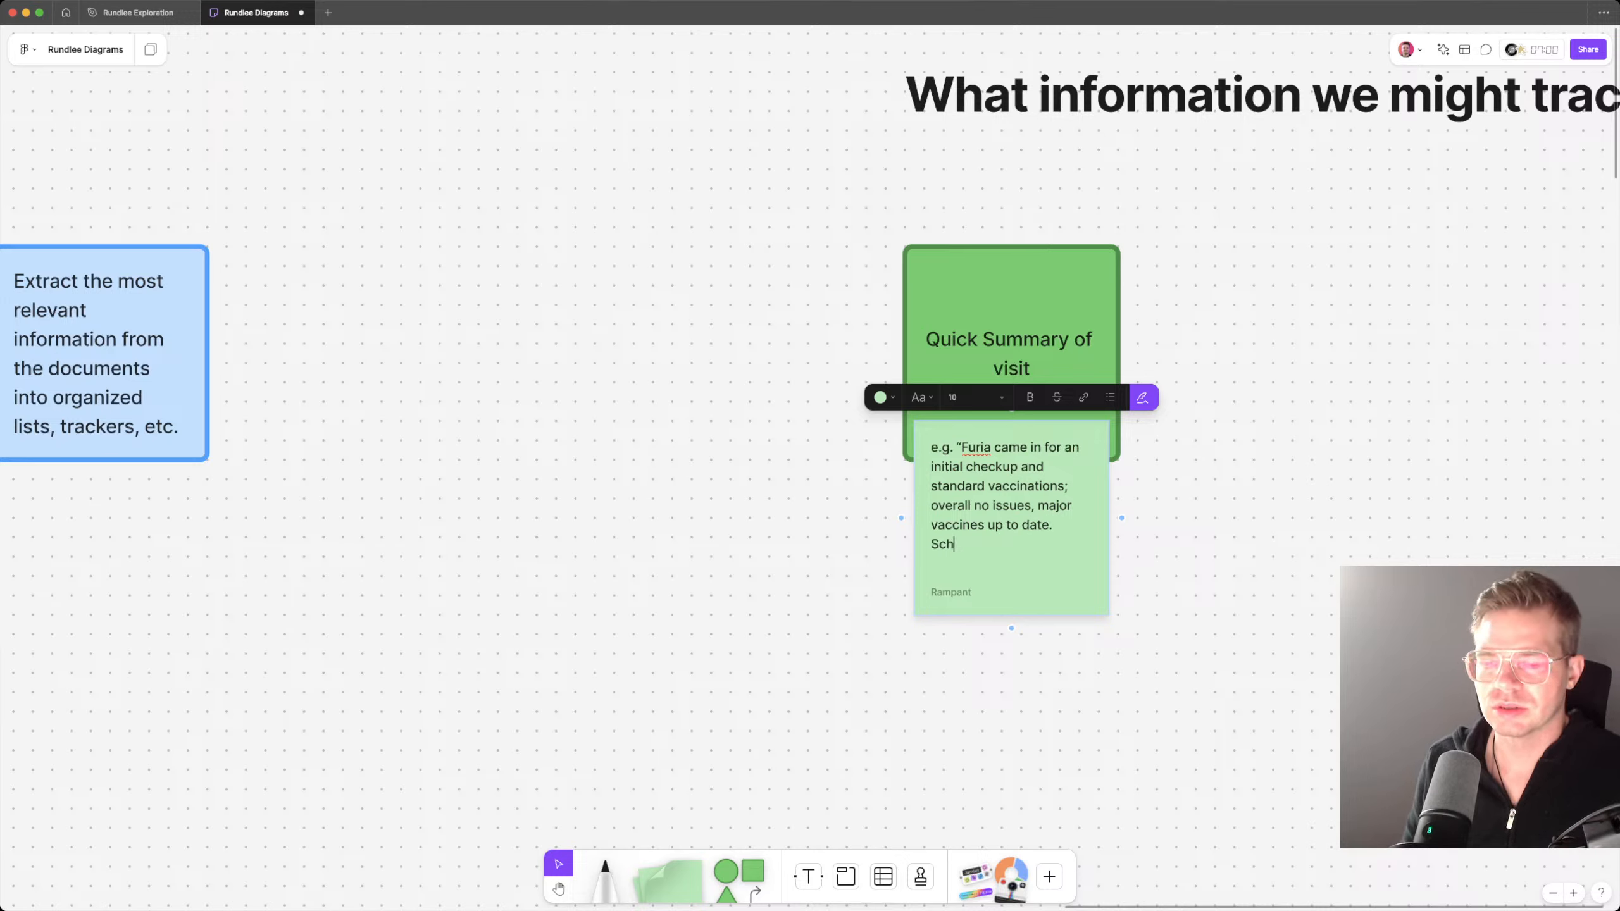
text(edule a new appointment for)
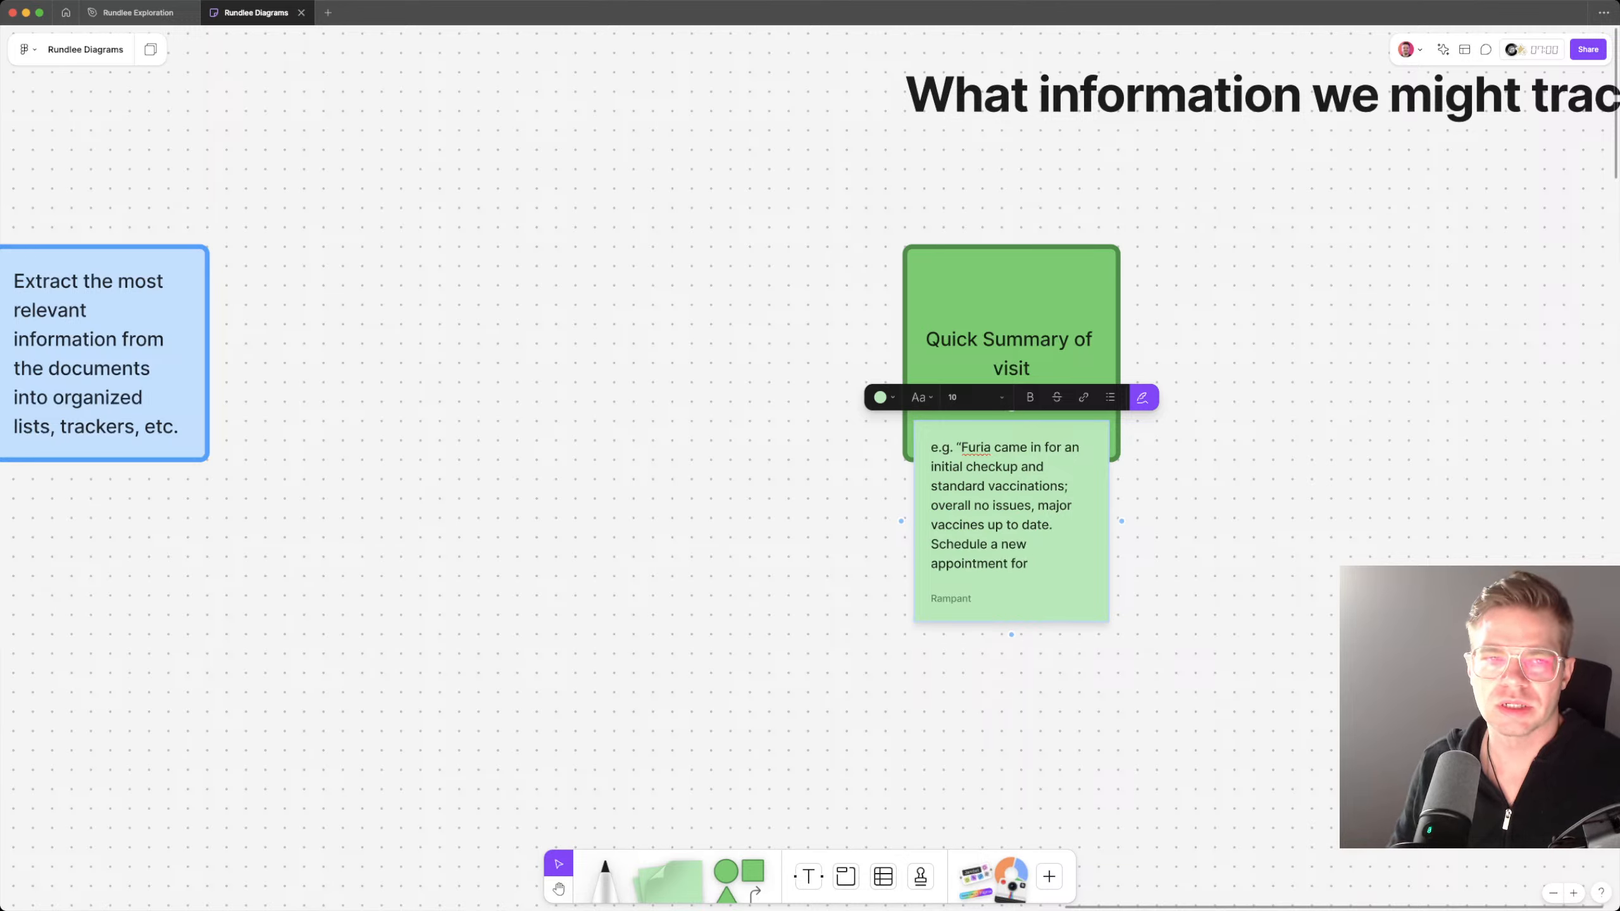
Step: Switch to the Rundlee Exploration file and examine the vet visit summary's exam results, plan and follow-up care for the next appointment's timing
key(ctrl+shift+Tab)
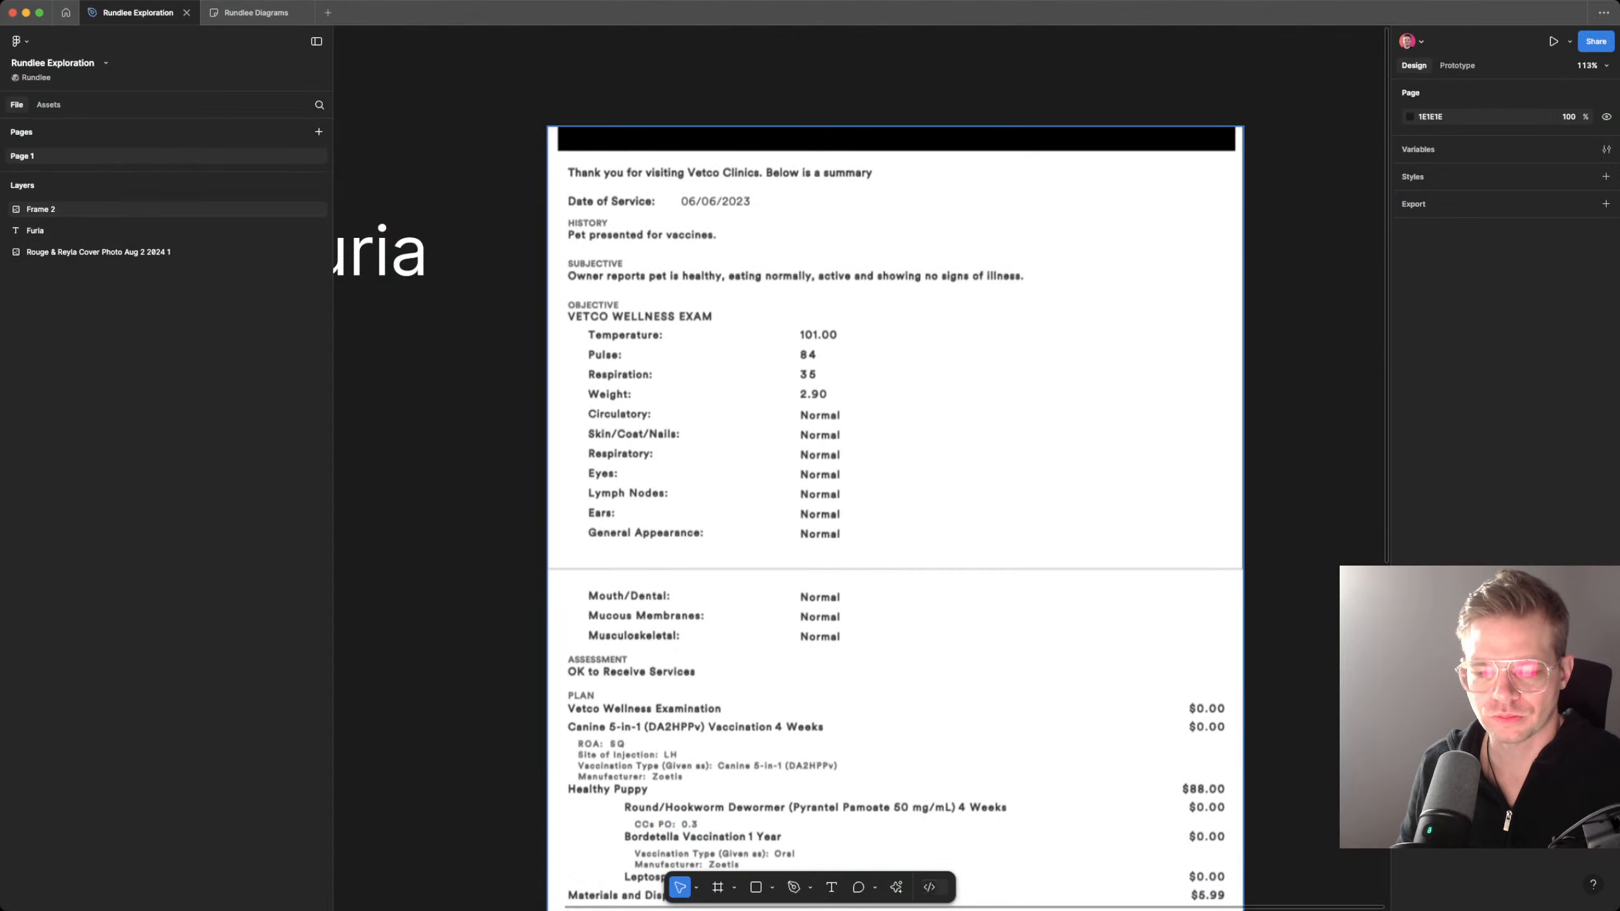
scroll(896, 465, down, 10)
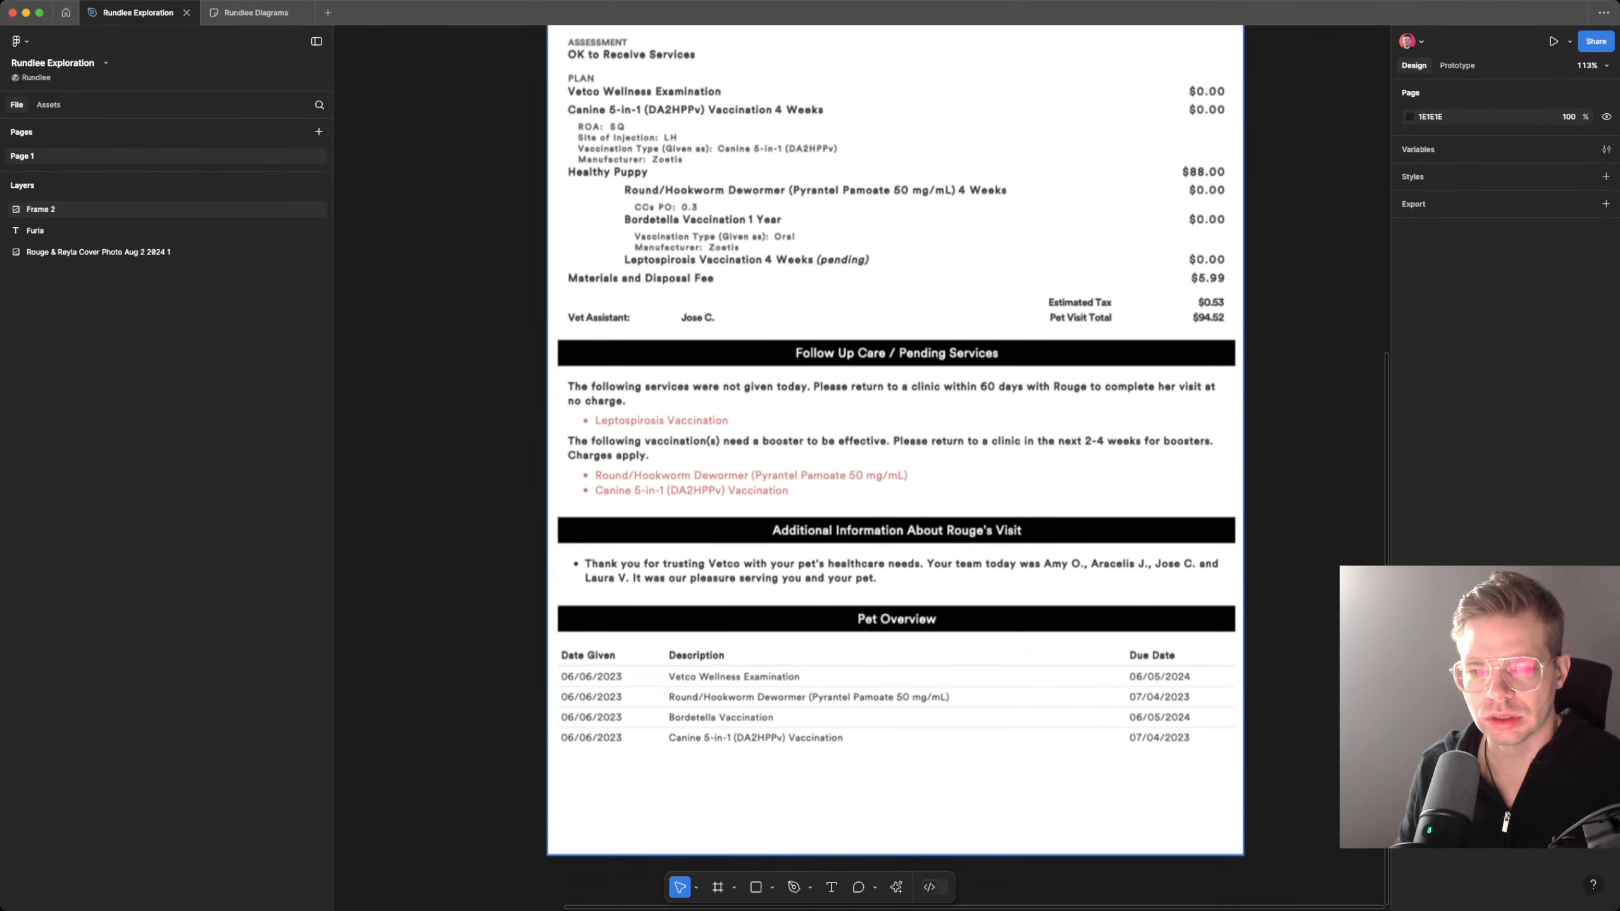
scroll(895, 447, up, 2)
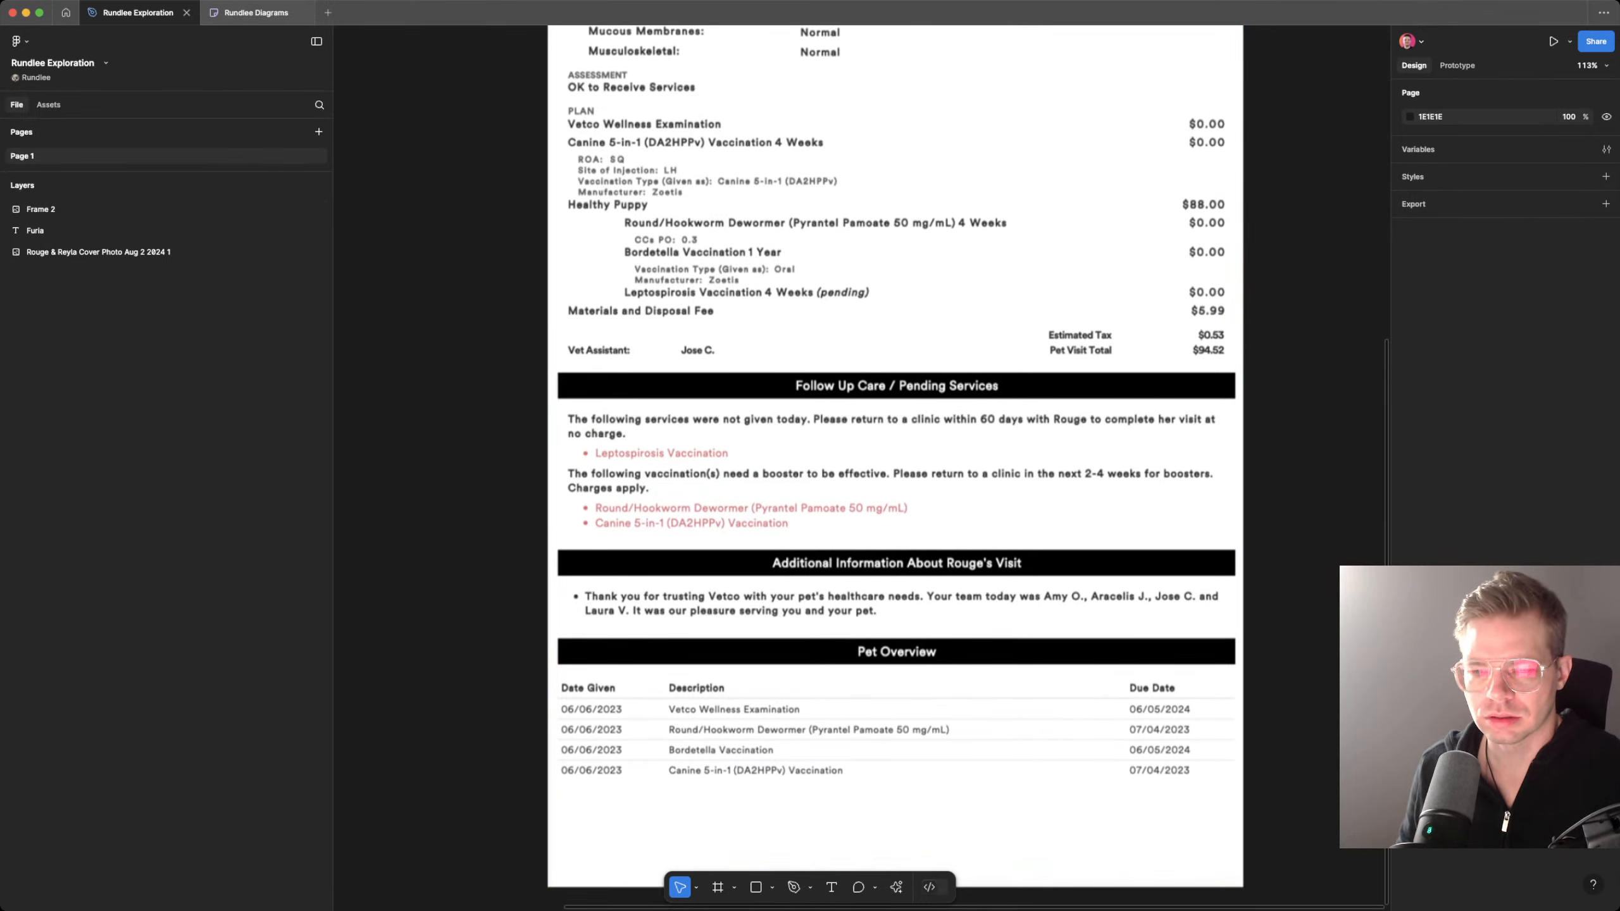
scroll(895, 447, up, 10)
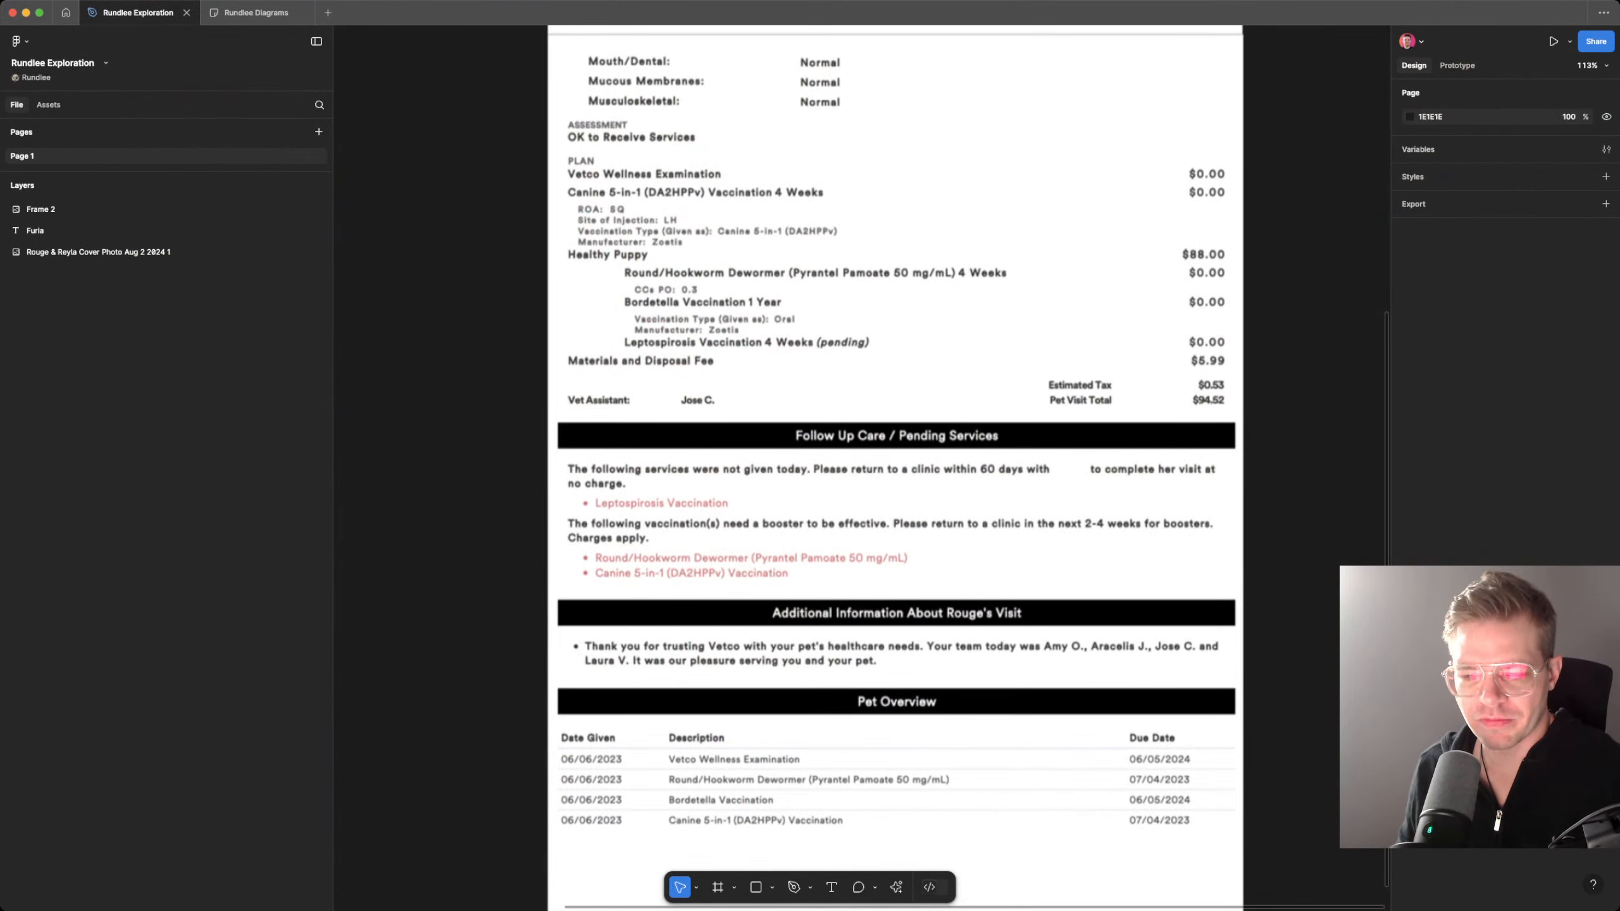
scroll(893, 447, up, 7)
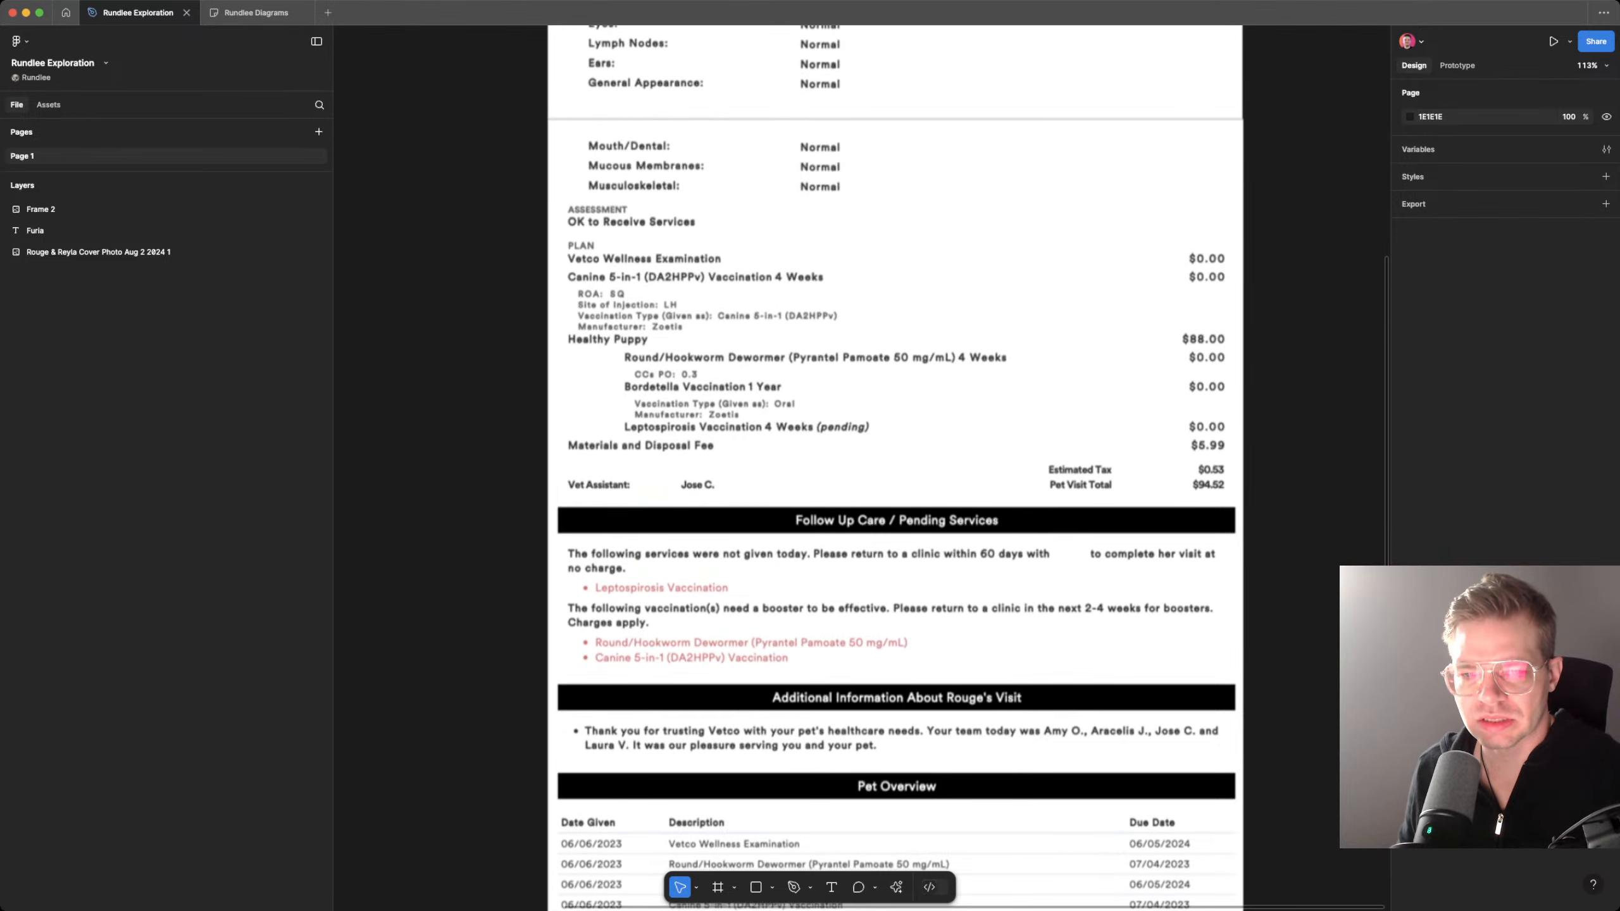
scroll(893, 446, down, 2)
scroll(892, 447, up, 3)
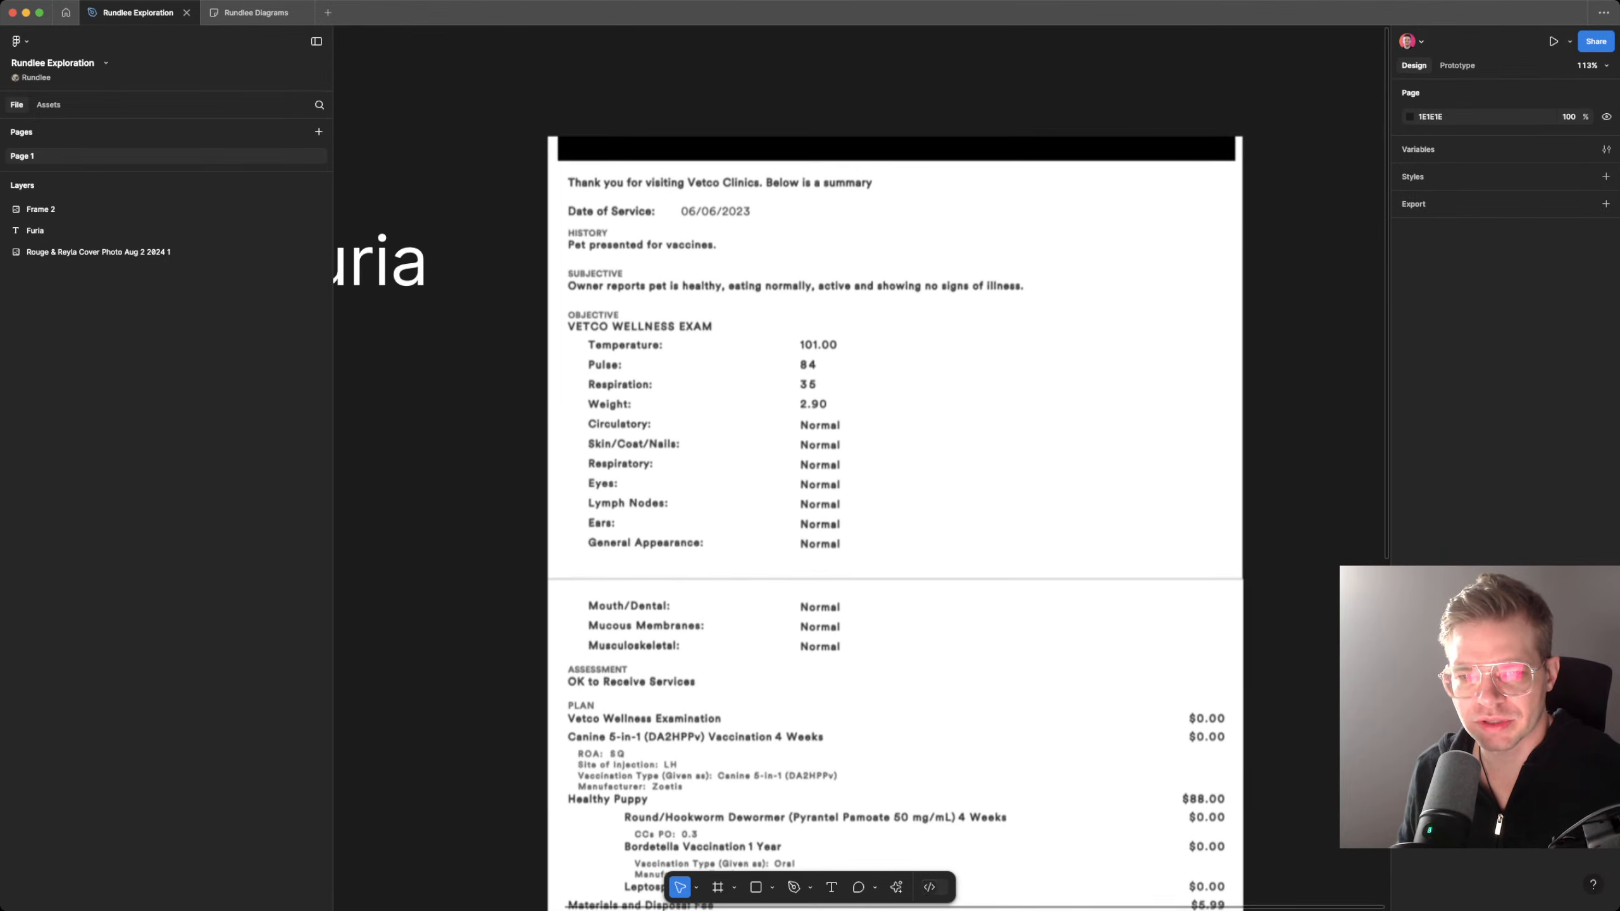
scroll(893, 447, down, 6)
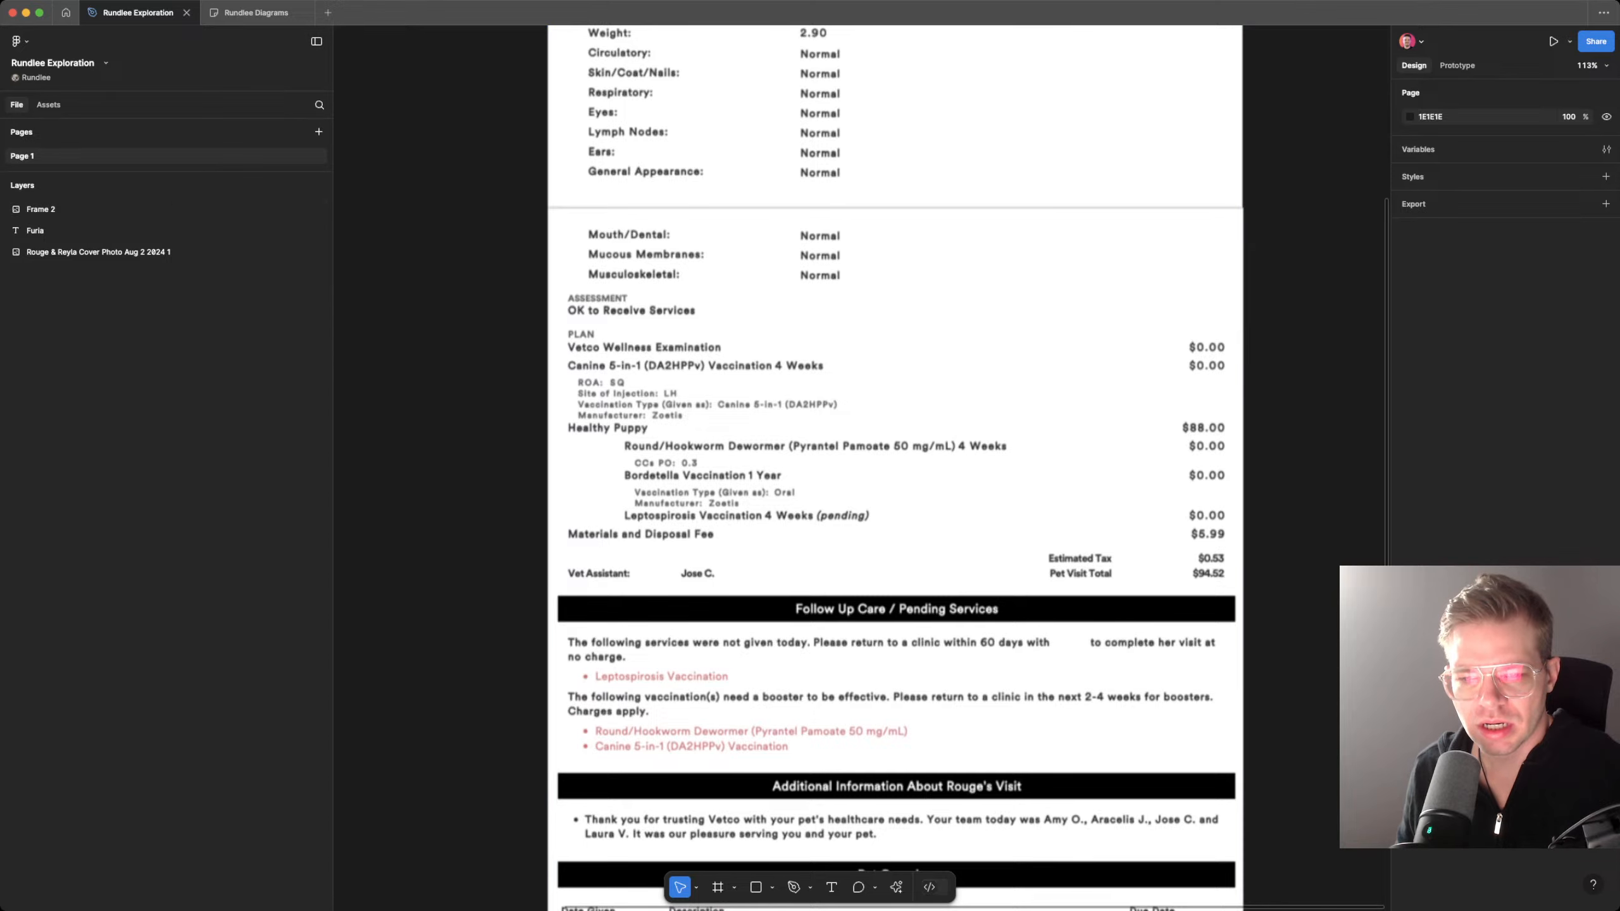
scroll(893, 447, up, 2)
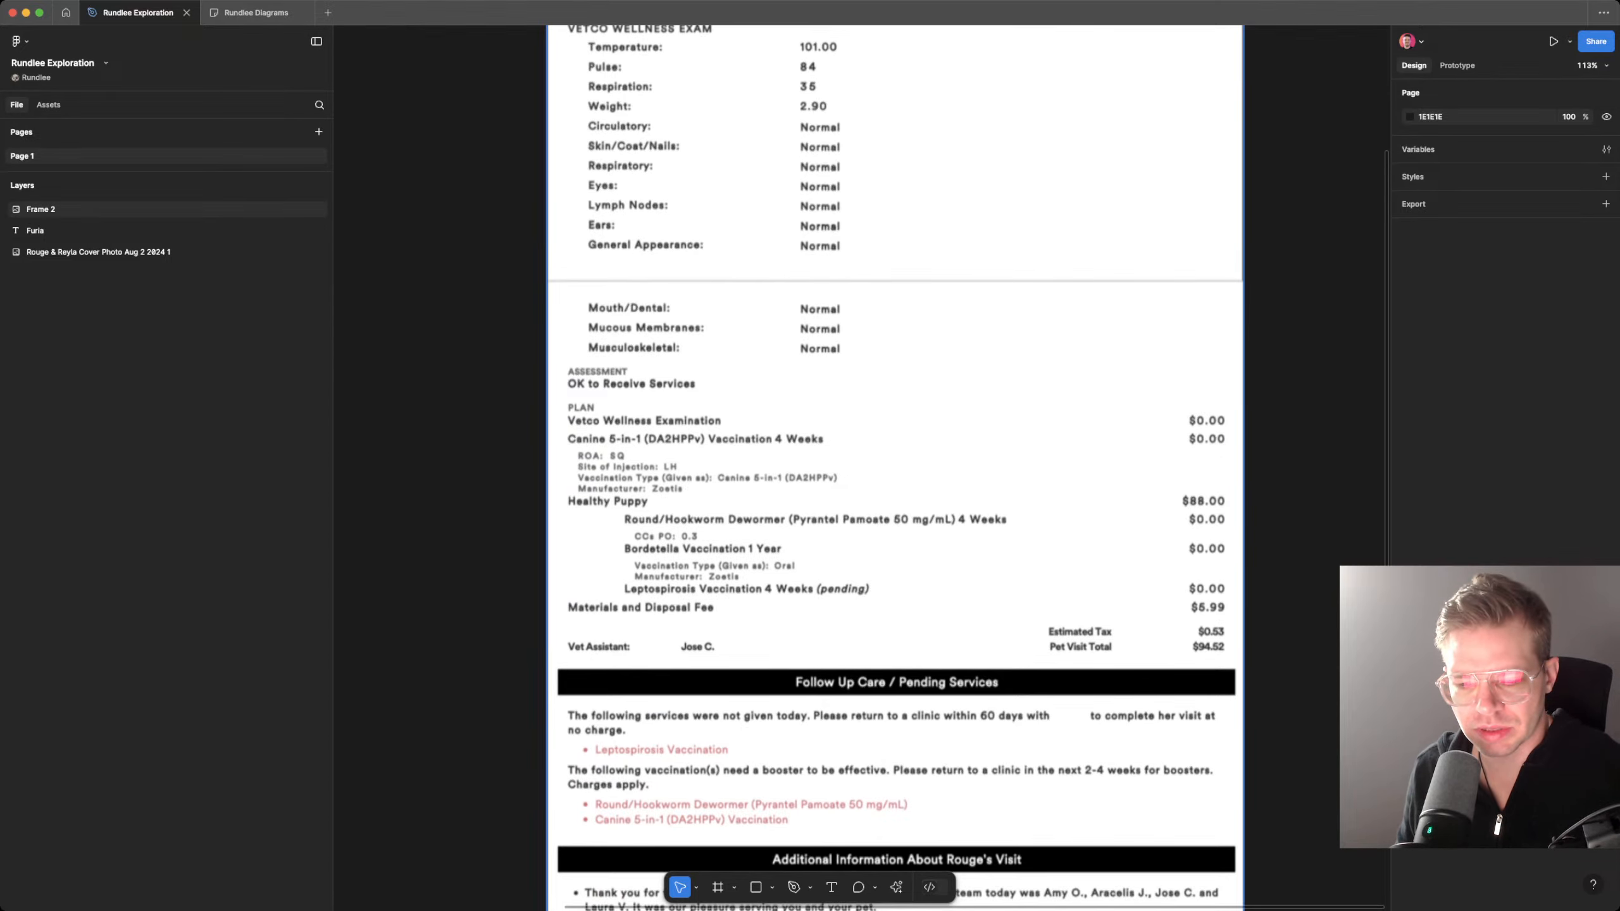
scroll(893, 446, up, 1)
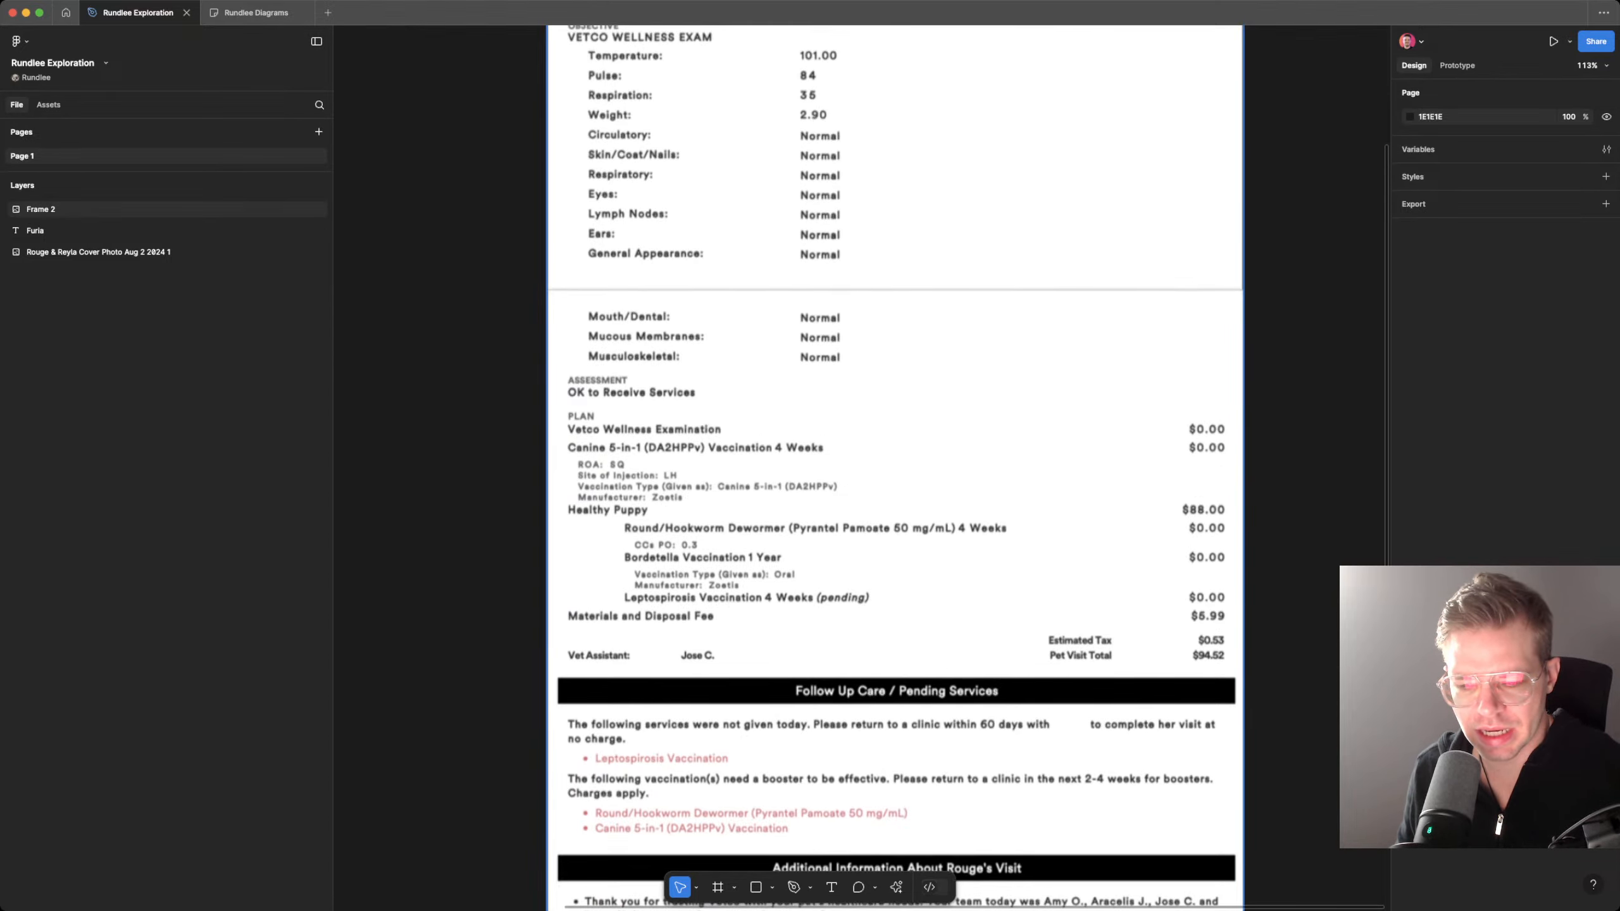
scroll(892, 446, up, 1)
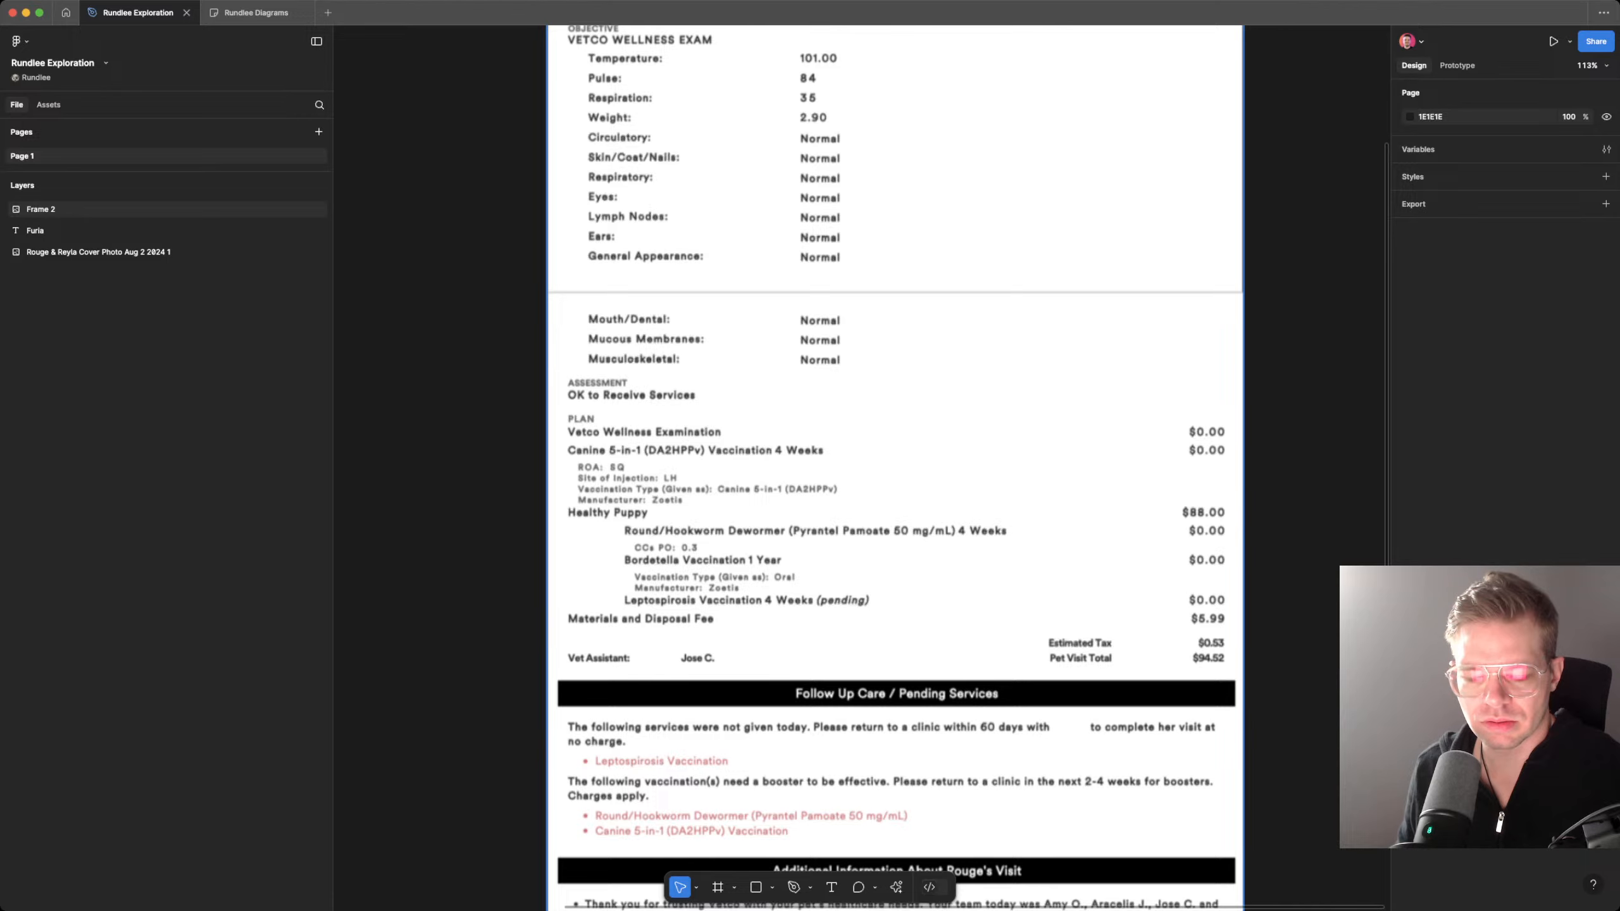
scroll(893, 447, up, 5)
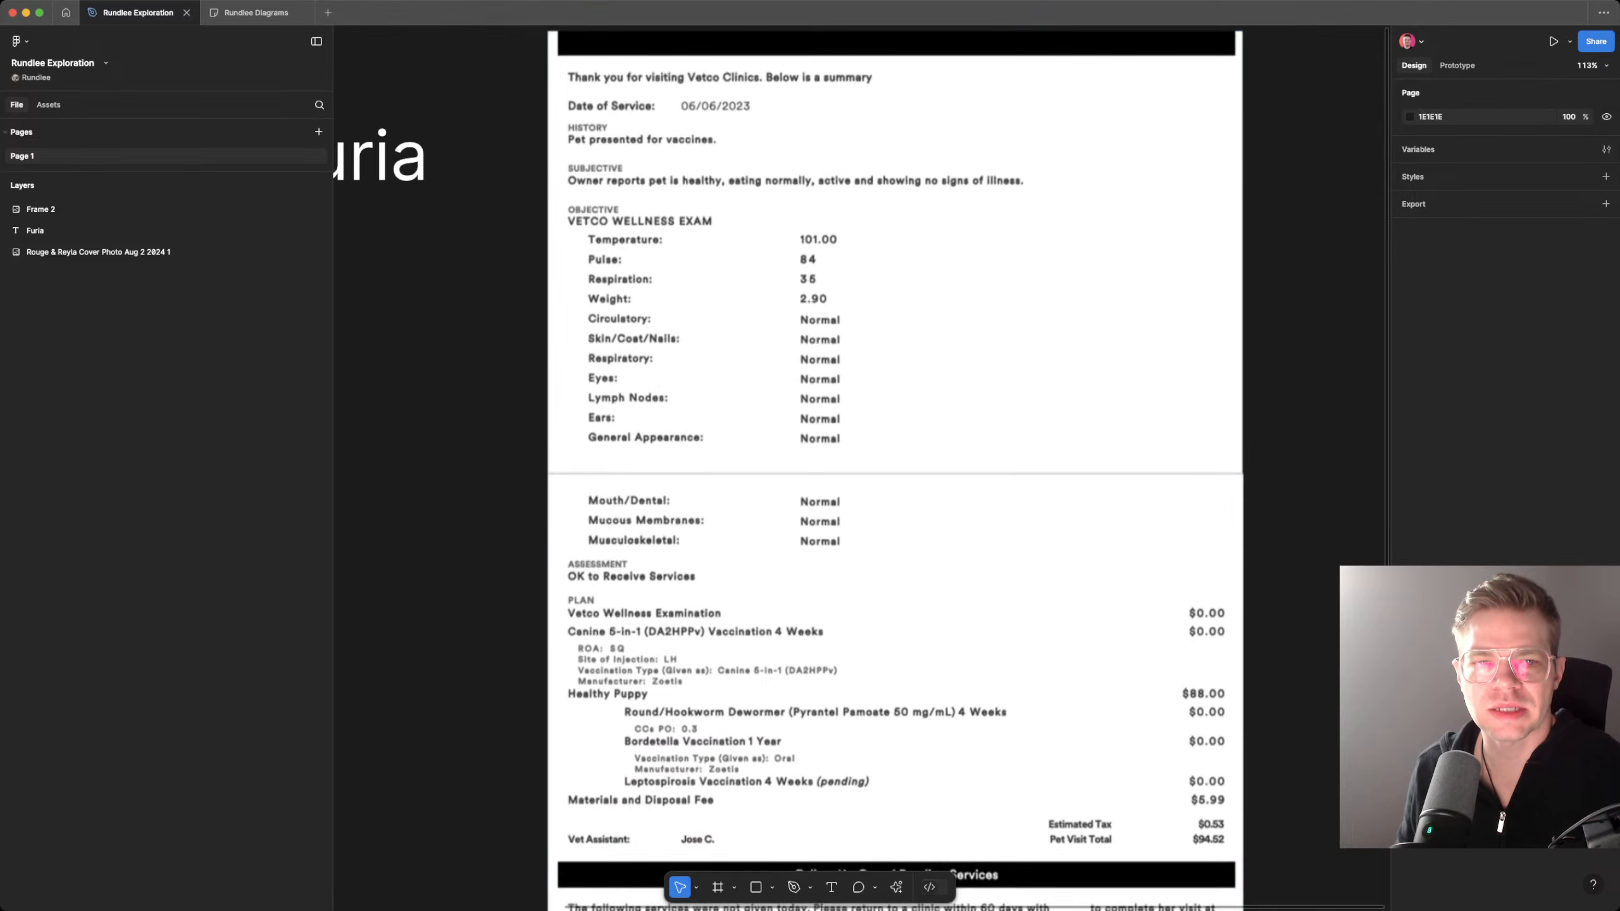
Step: Return to the Rundlee Diagrams board and complete the note with "2-4 weeks from now." and a new line "Would you like to do that now?"
key(ctrl+Tab)
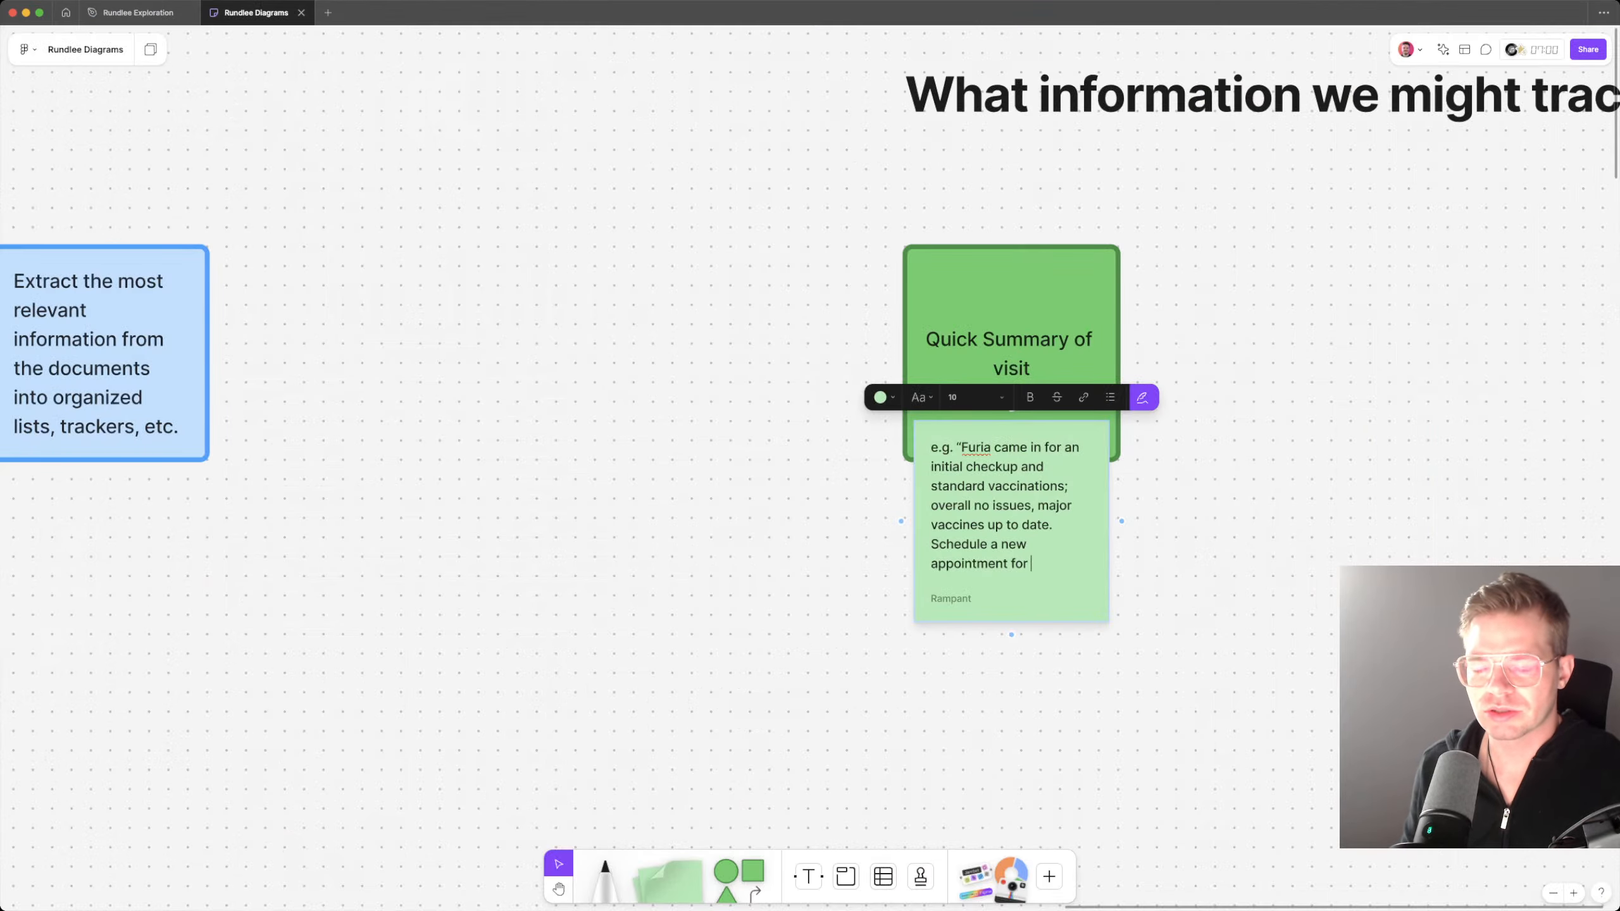
text(2-)
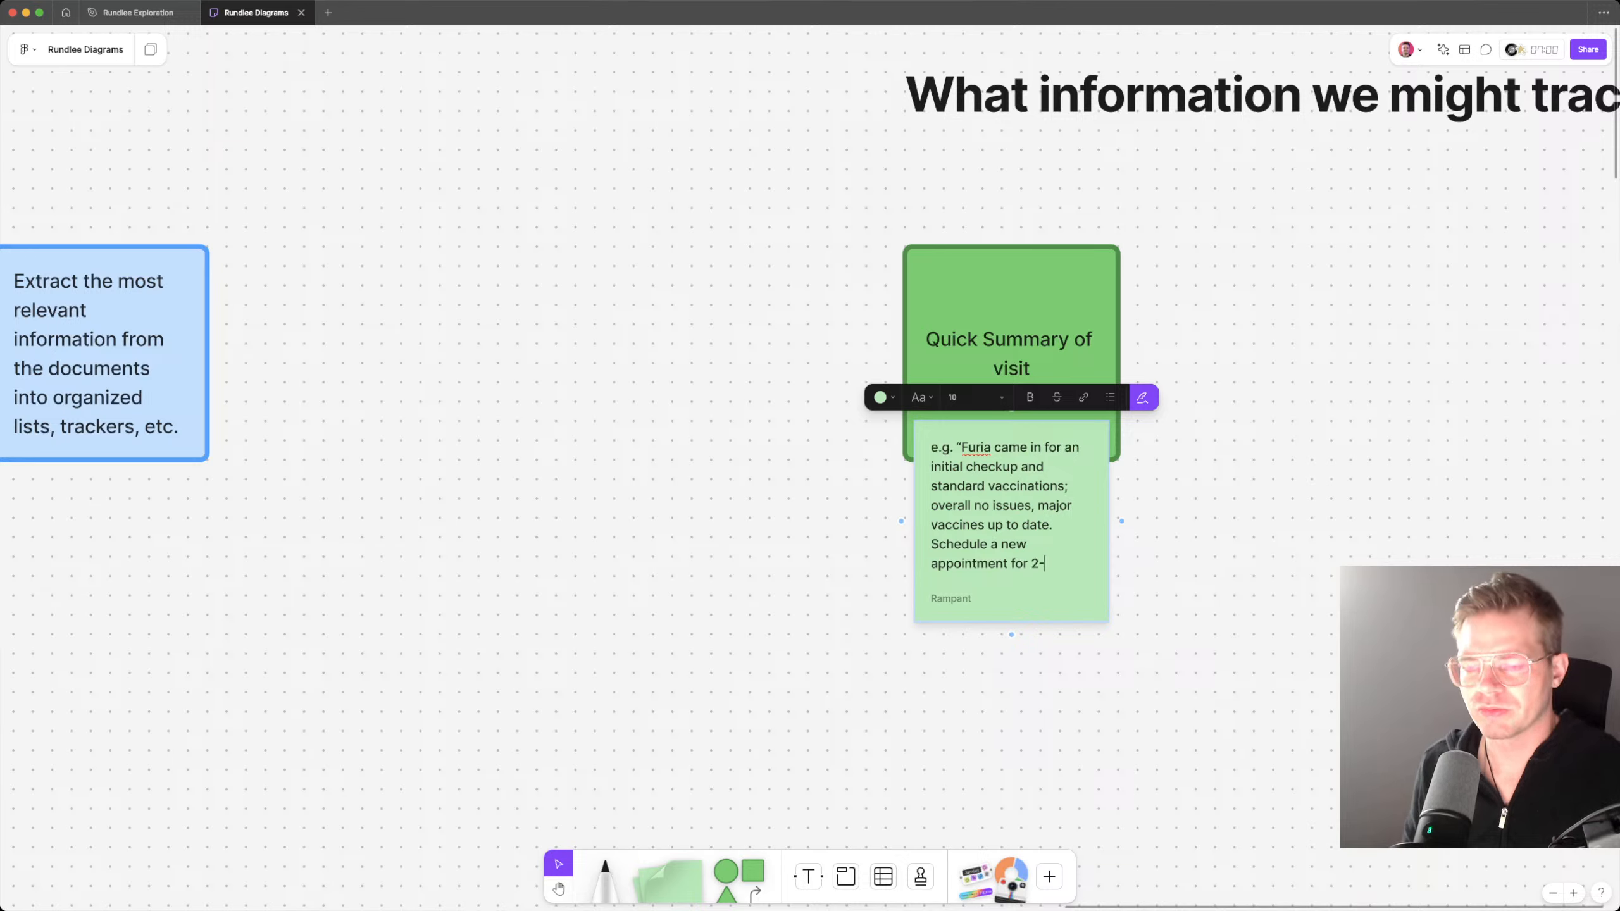
text(4 weeks from)
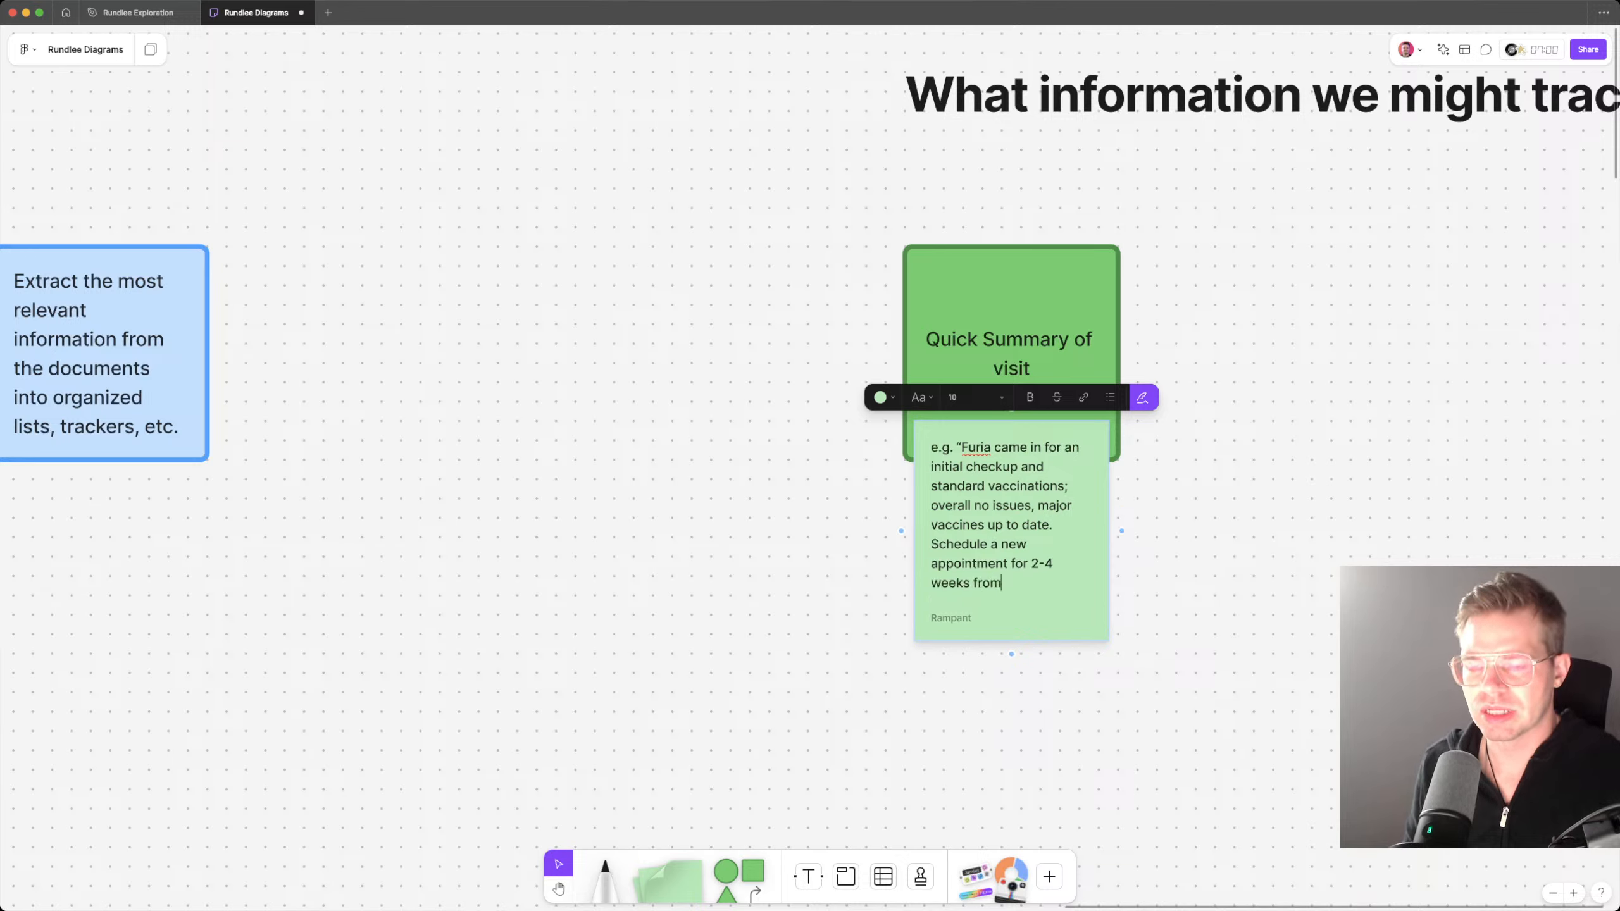
text( now.)
key(Return)
text(Woul)
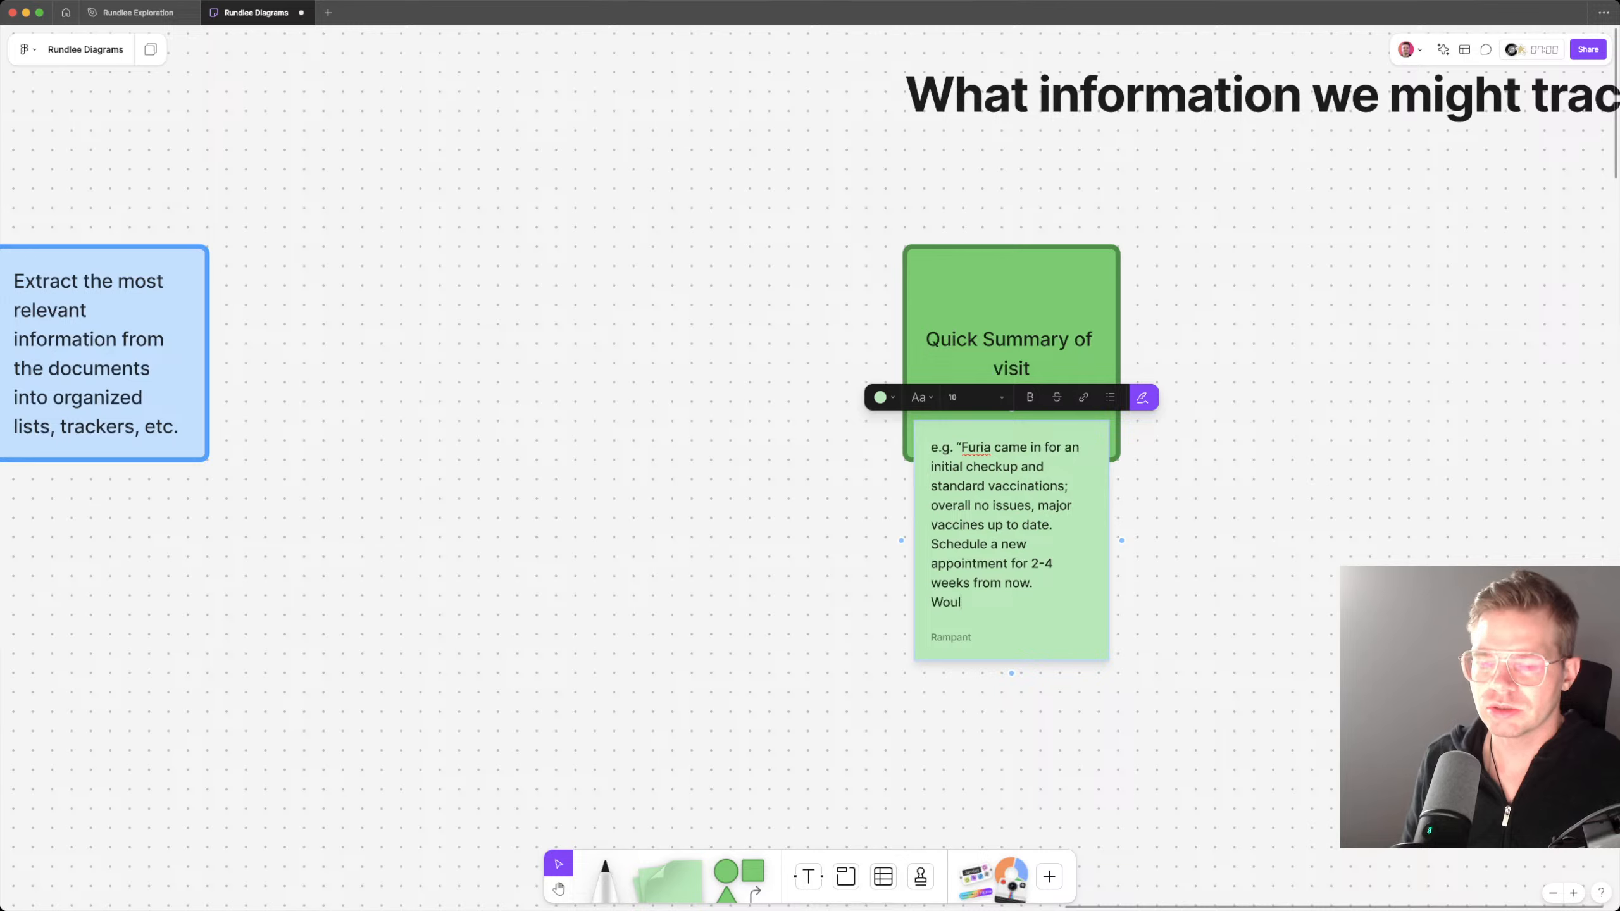
text(d you like to do that now?)
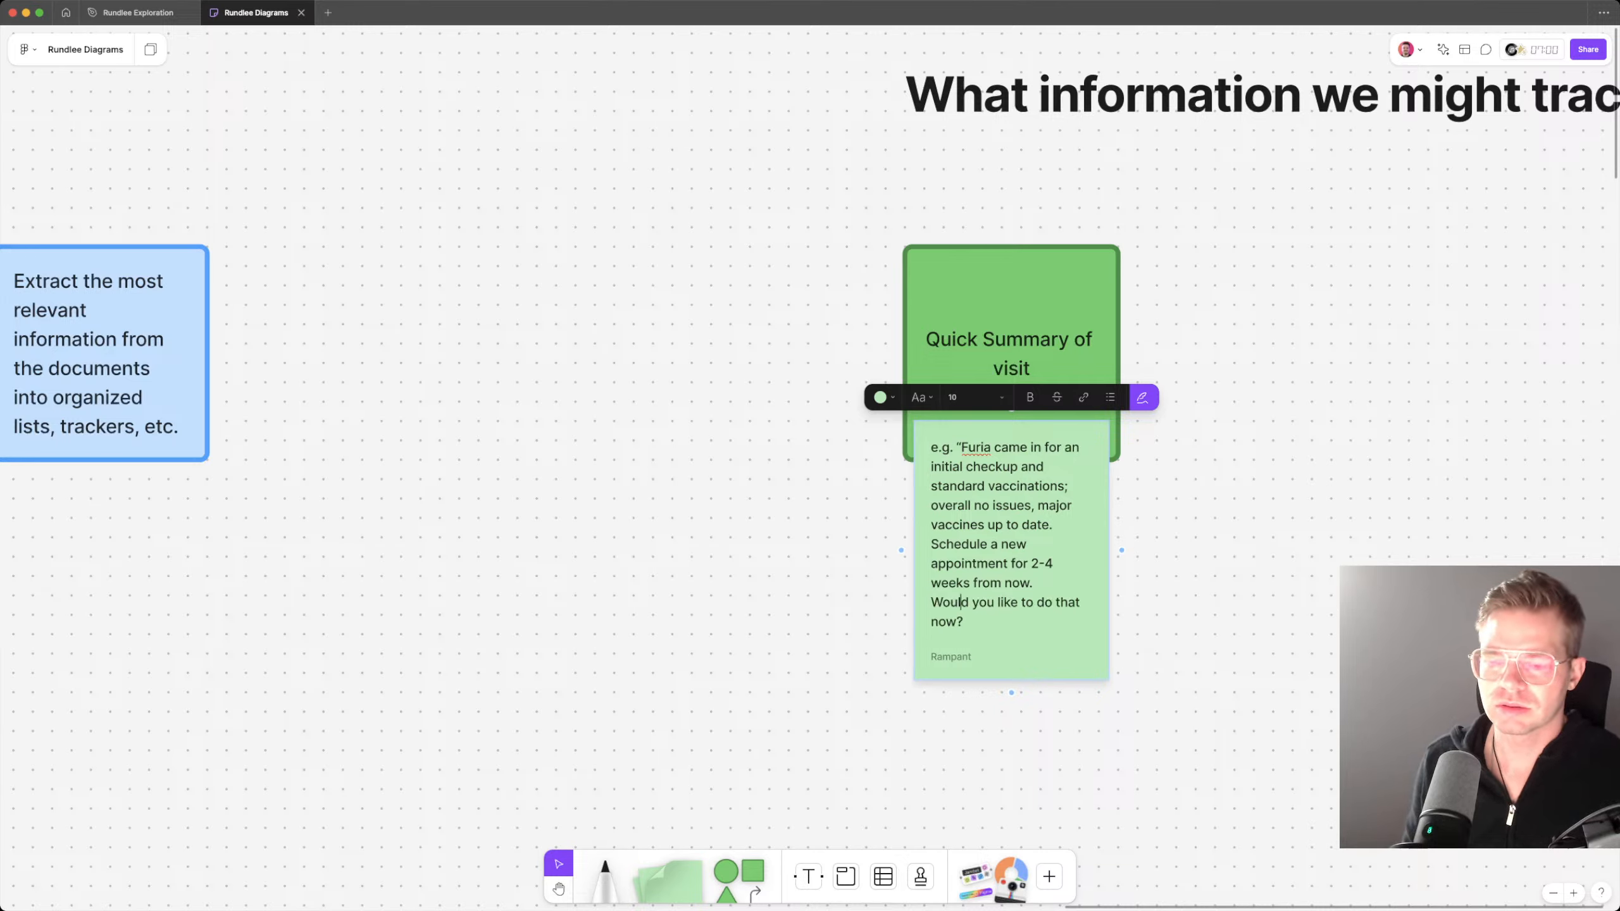
Step: Join "Would you like to do that now?" to the preceding sentence and insert a blank line before "Schedule a new appointment" in the sticky note
key(super+Left)
key(BackSpace)
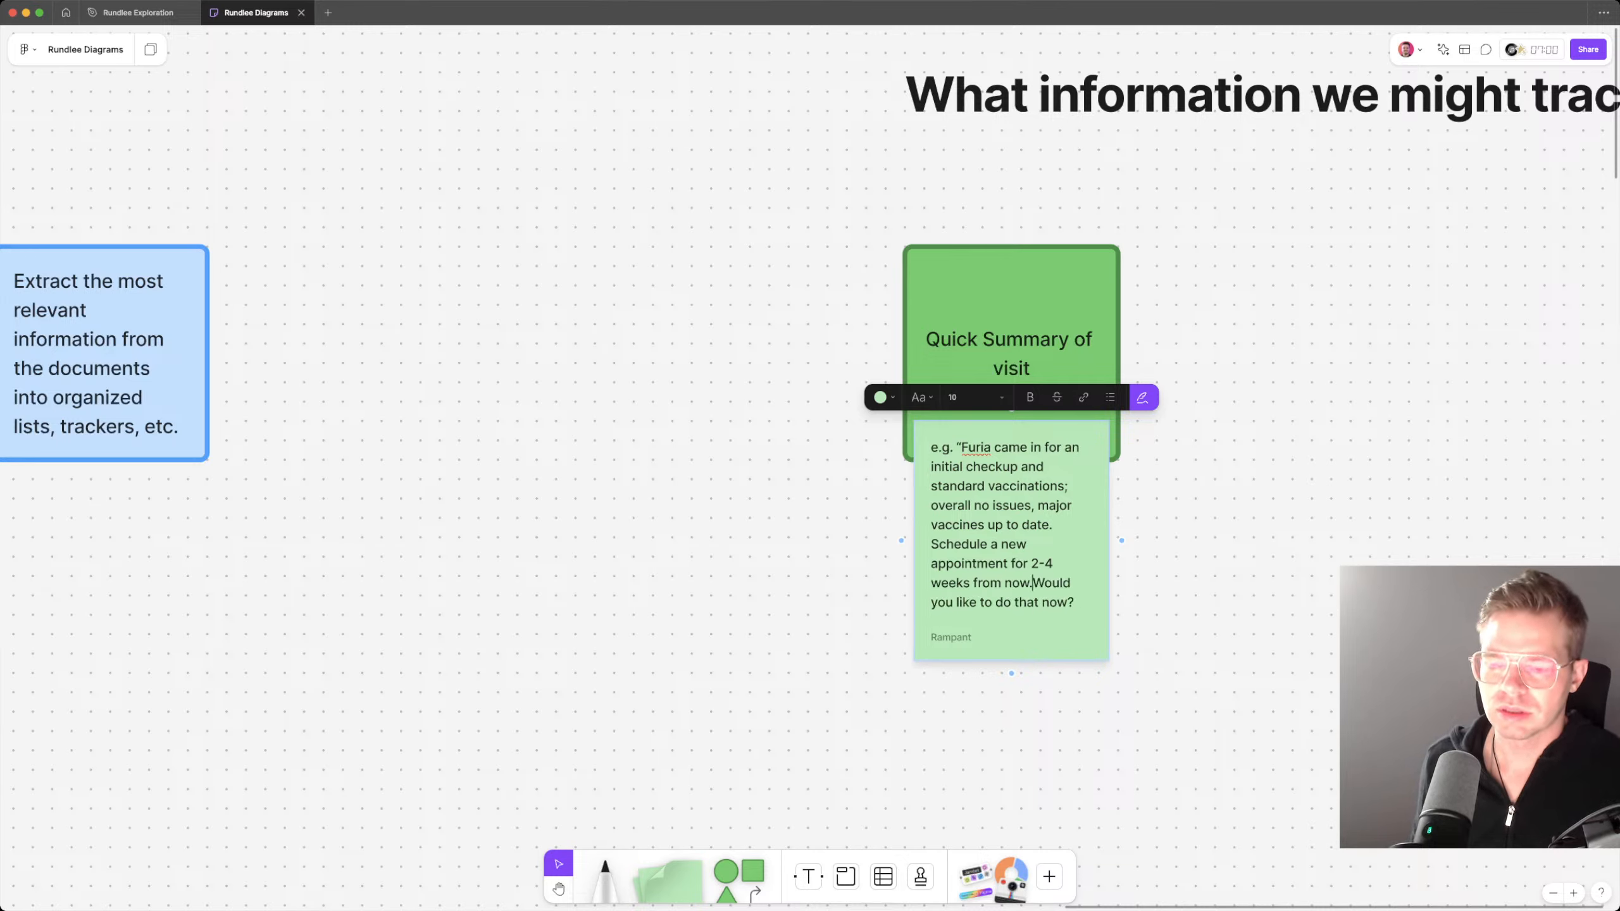
key(Up)
key(Return)
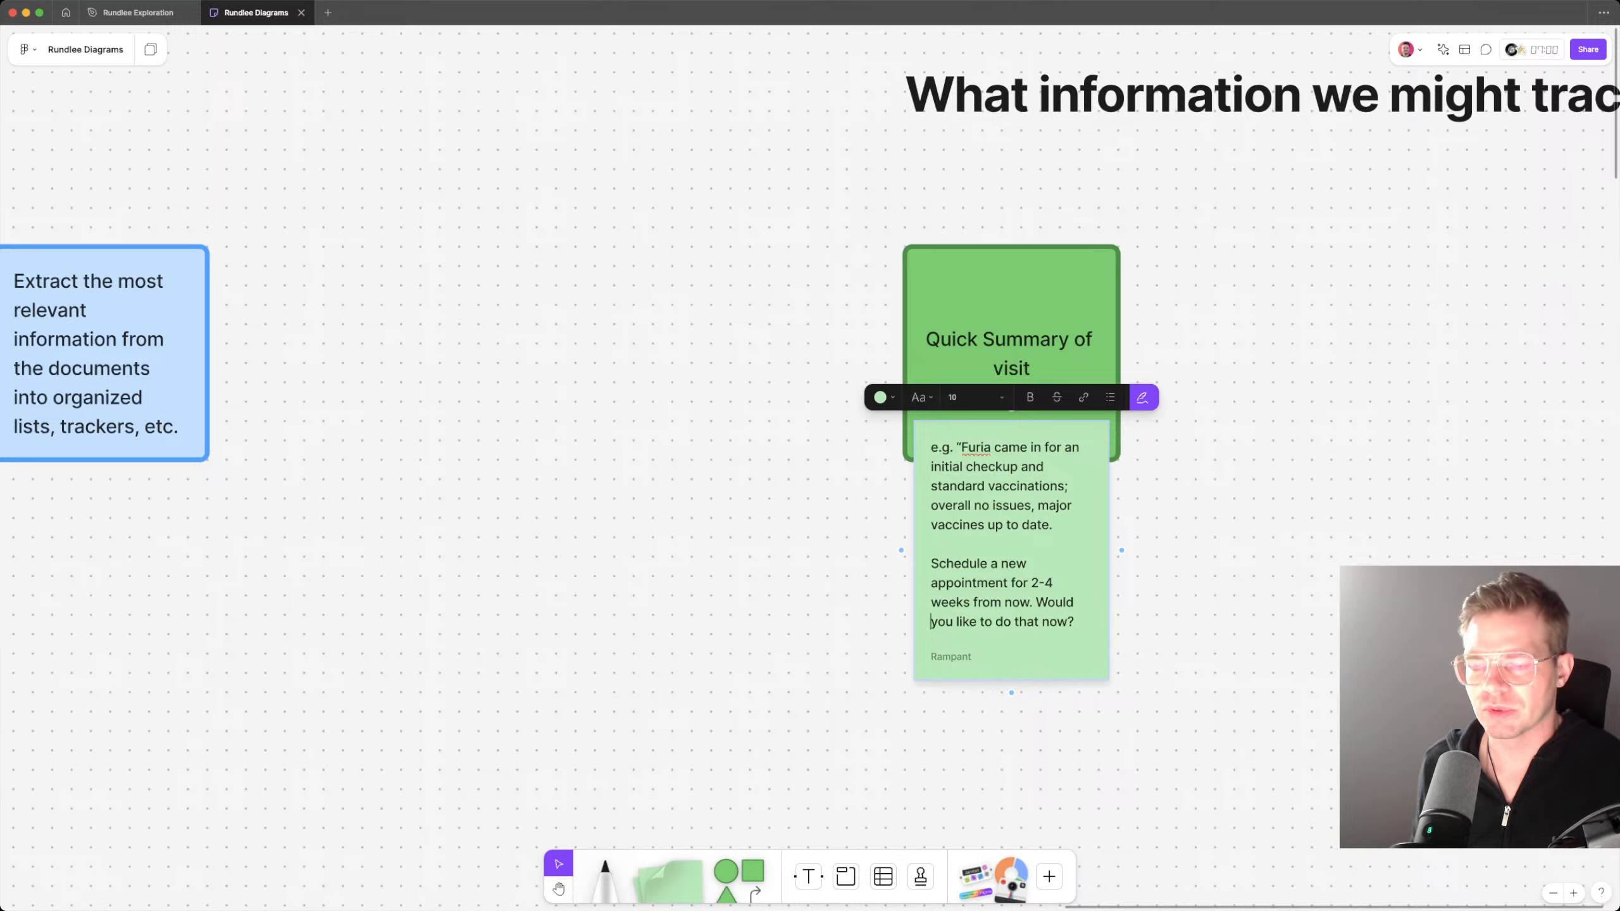
key(Return)
key(Return)
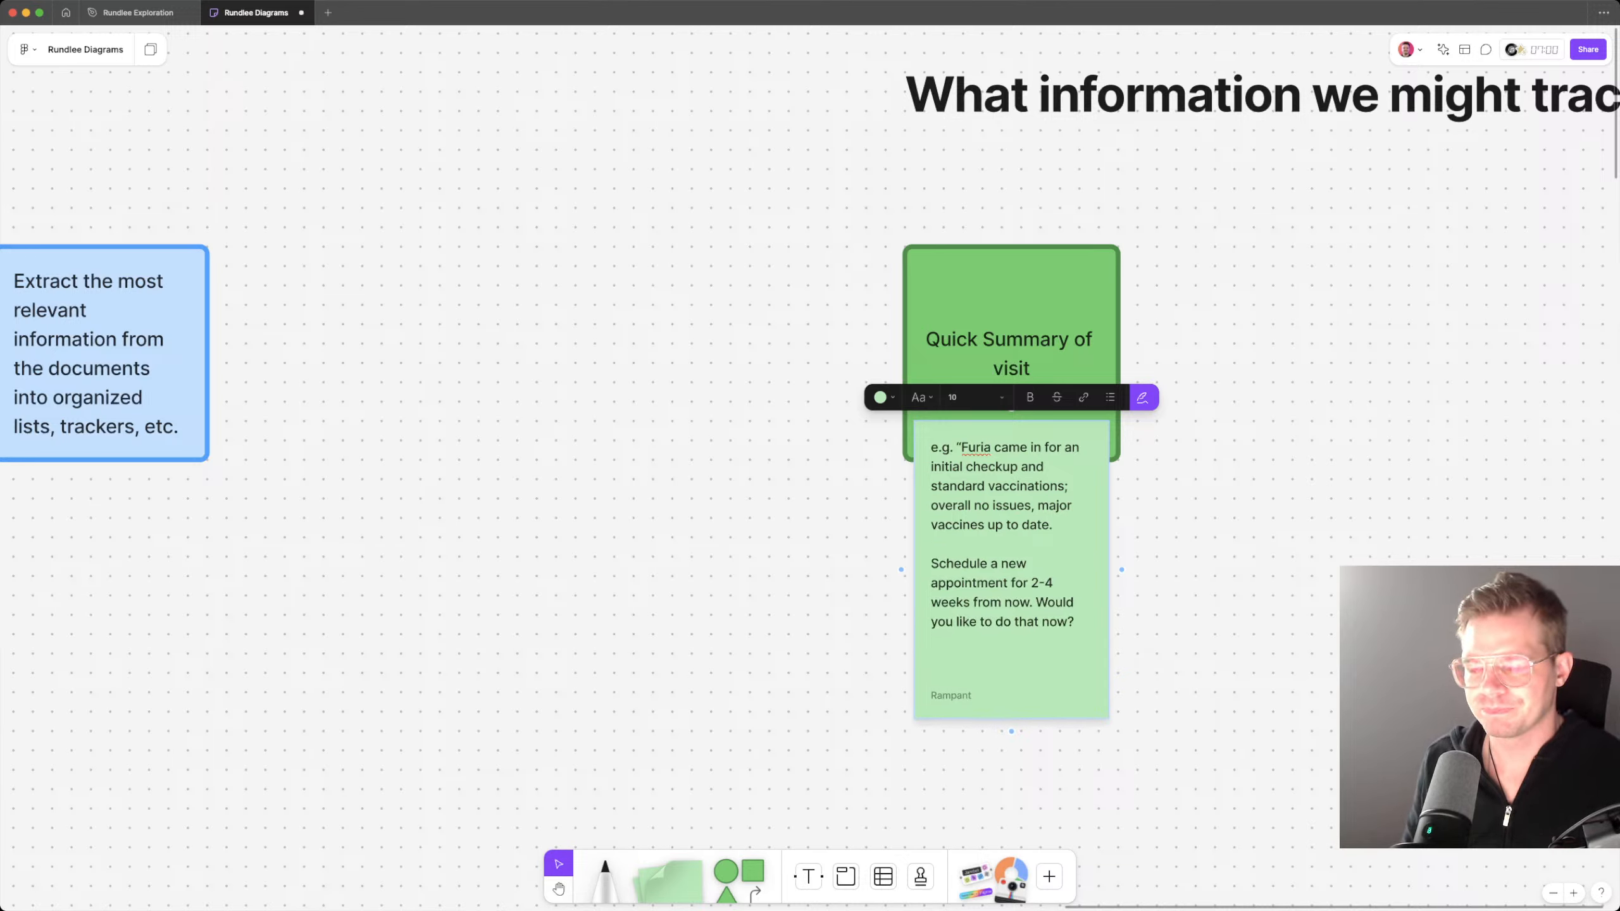
key(BackSpace)
key(BackSpace)
key(Escape)
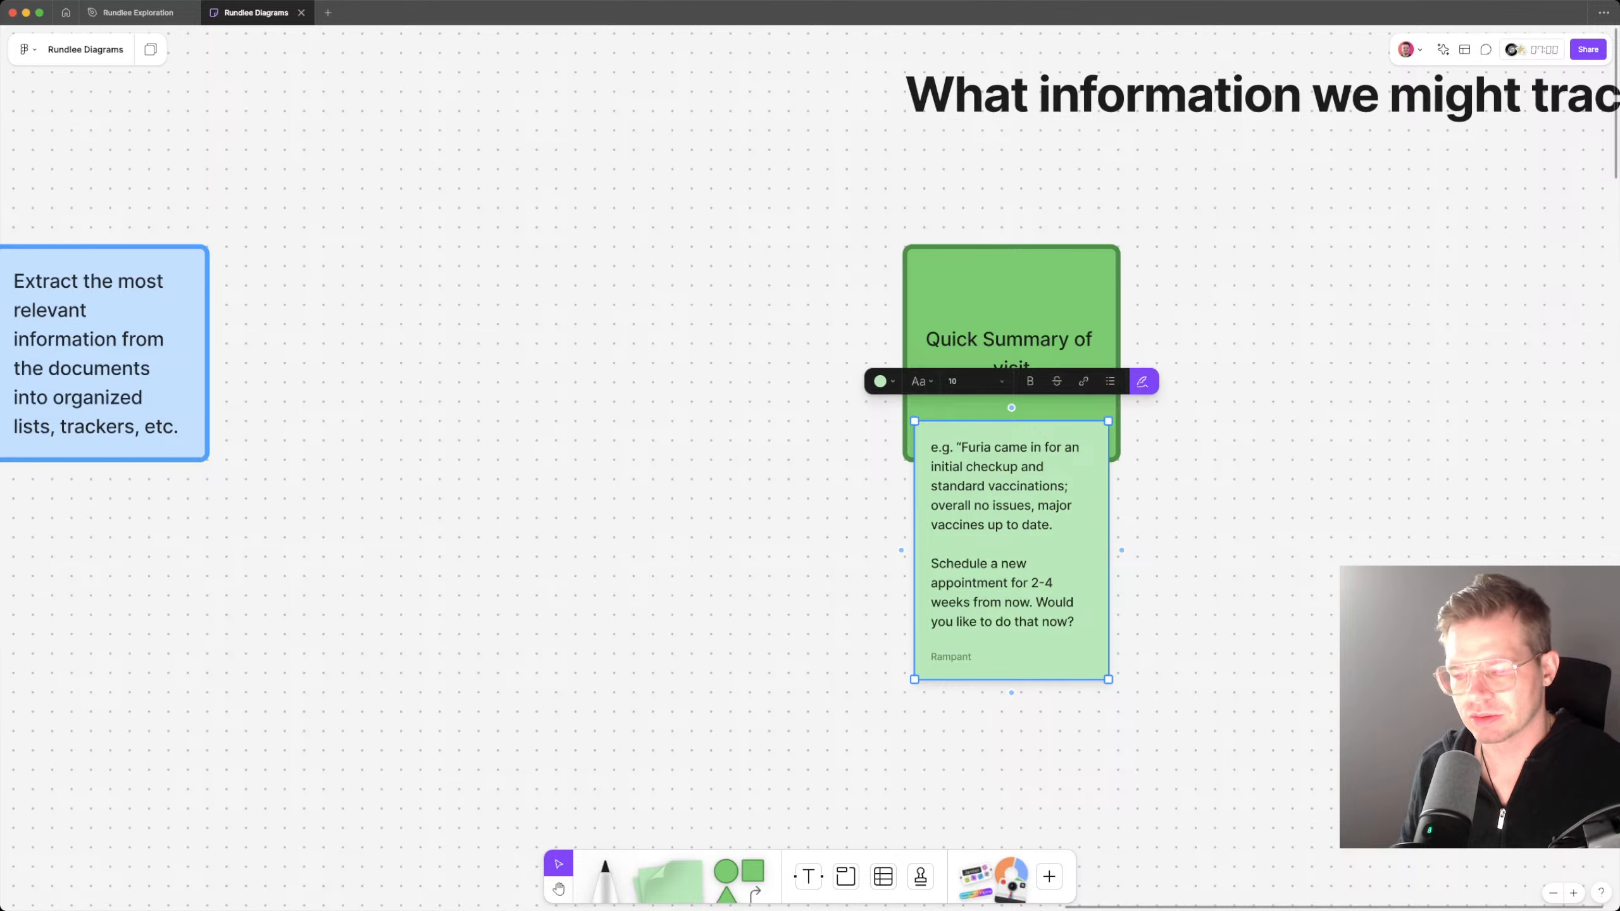
Step: Insert "ACTION:" before "Would you like to do that now?" in the sticky note
double_click(1047, 603)
click(1048, 603)
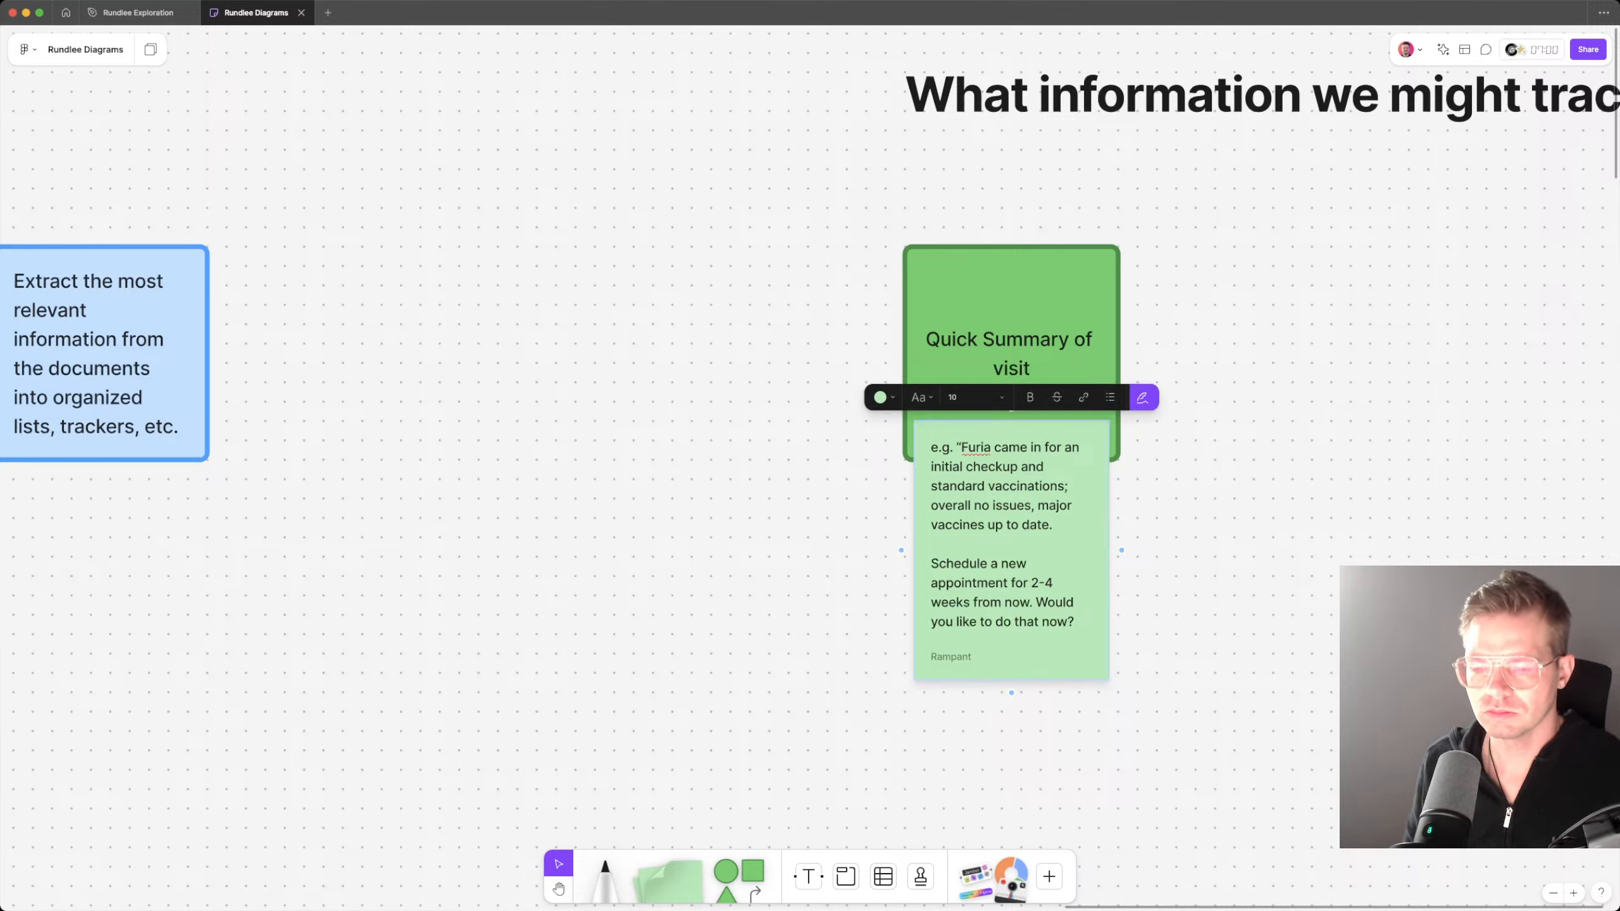
text(ACTION:)
key(Escape)
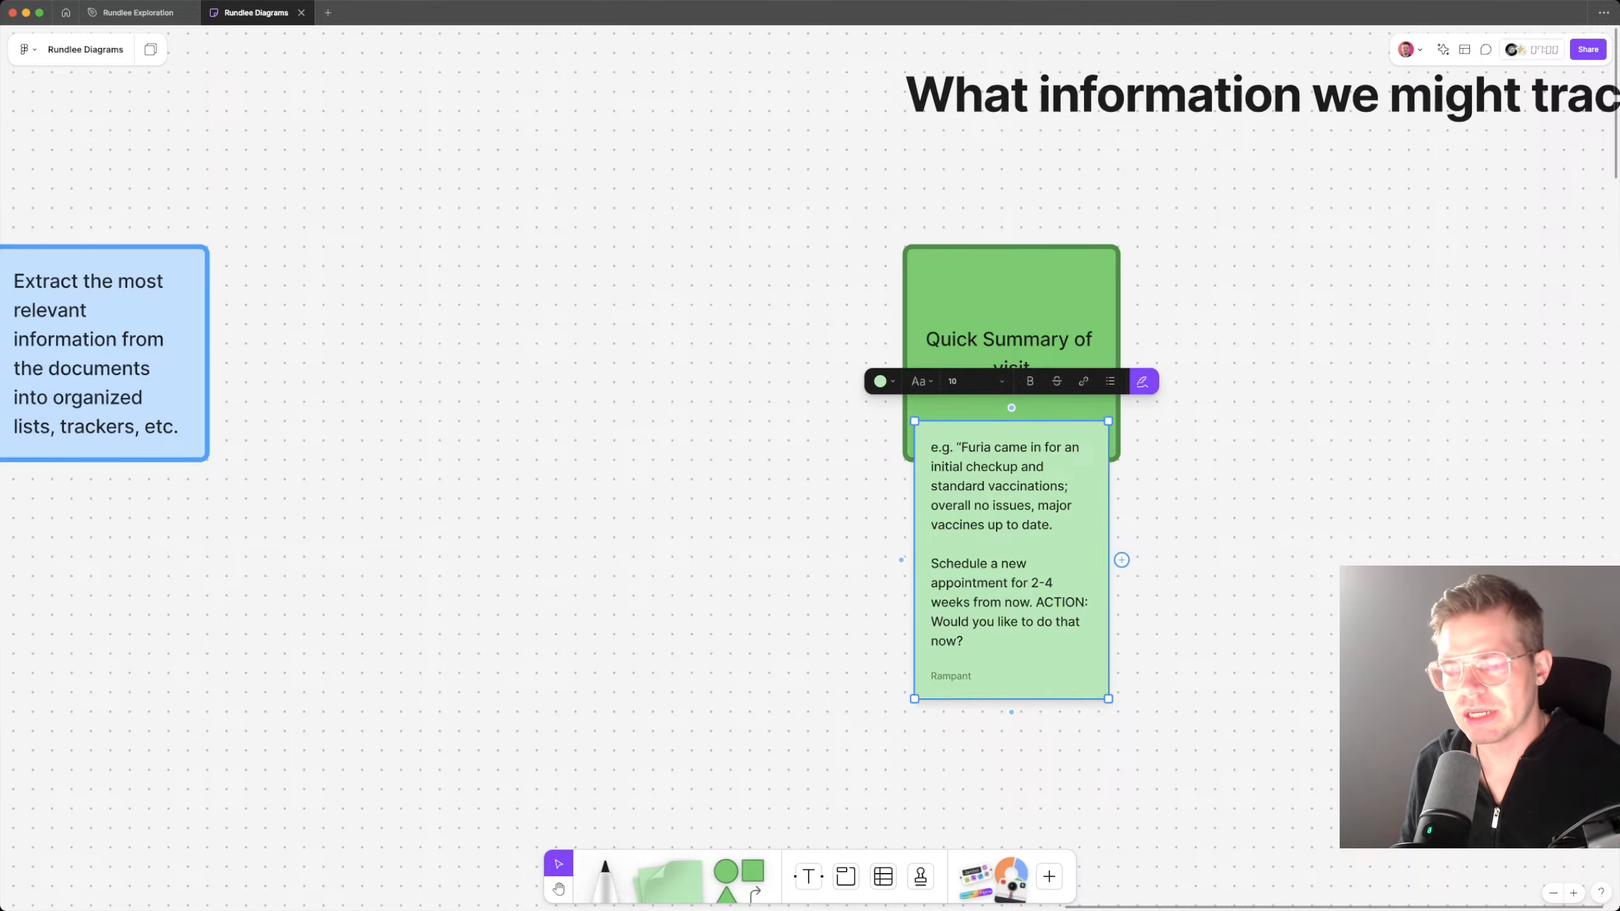
key(Escape)
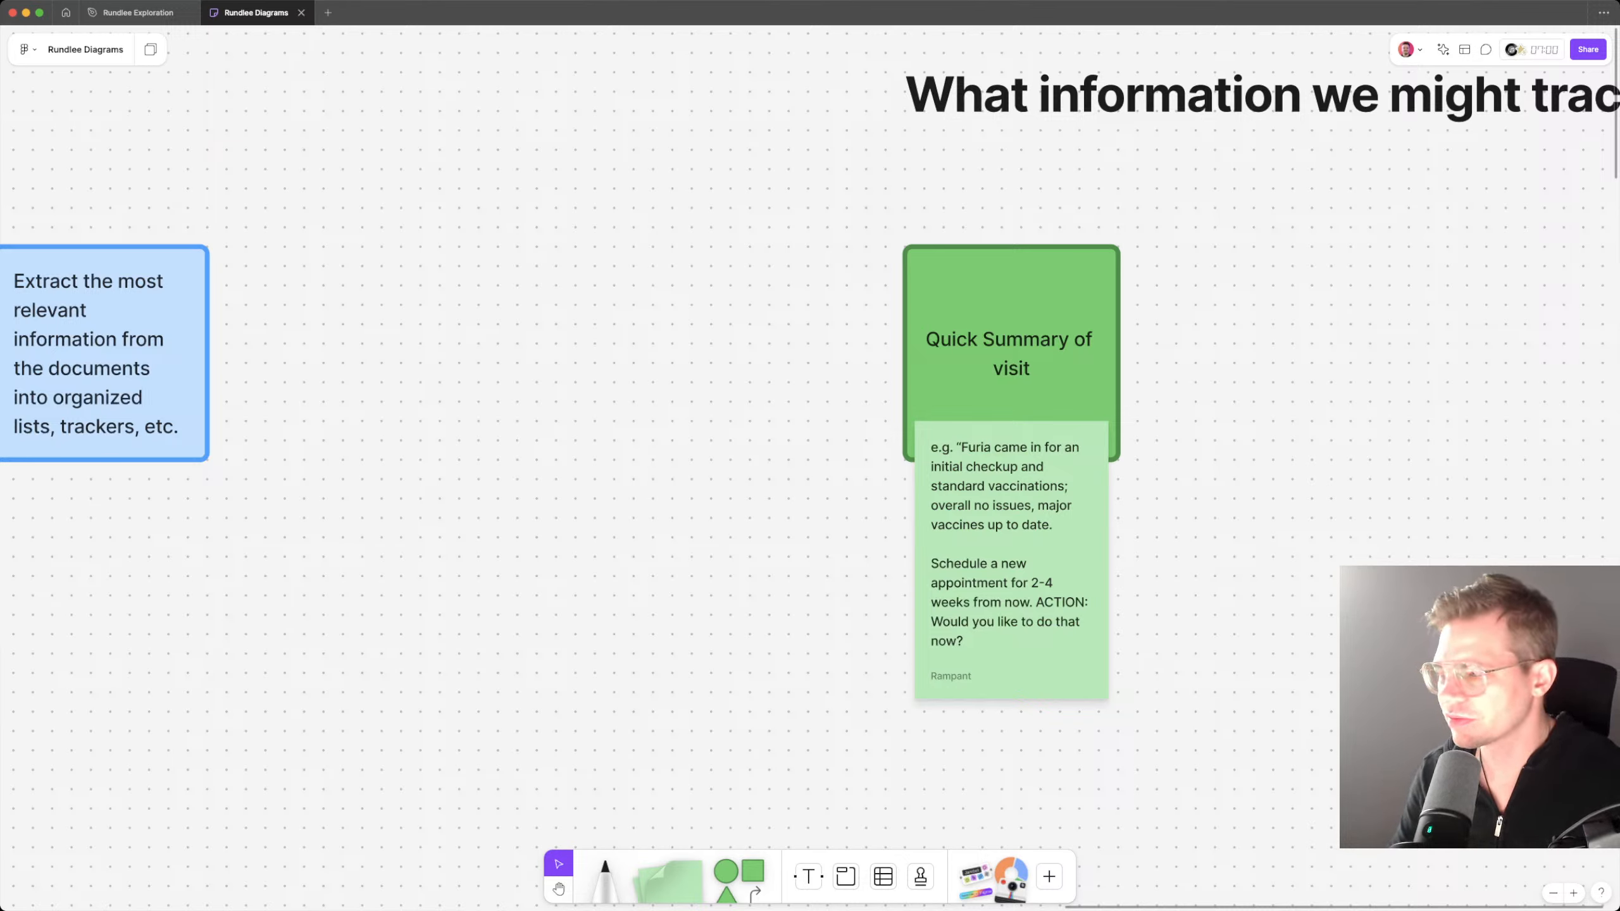
Step: Duplicate the Quick Summary of visit card with its sticky note beside the original and clear the copied note's text
scroll(809, 447, up, 2)
scroll(810, 447, right, 2)
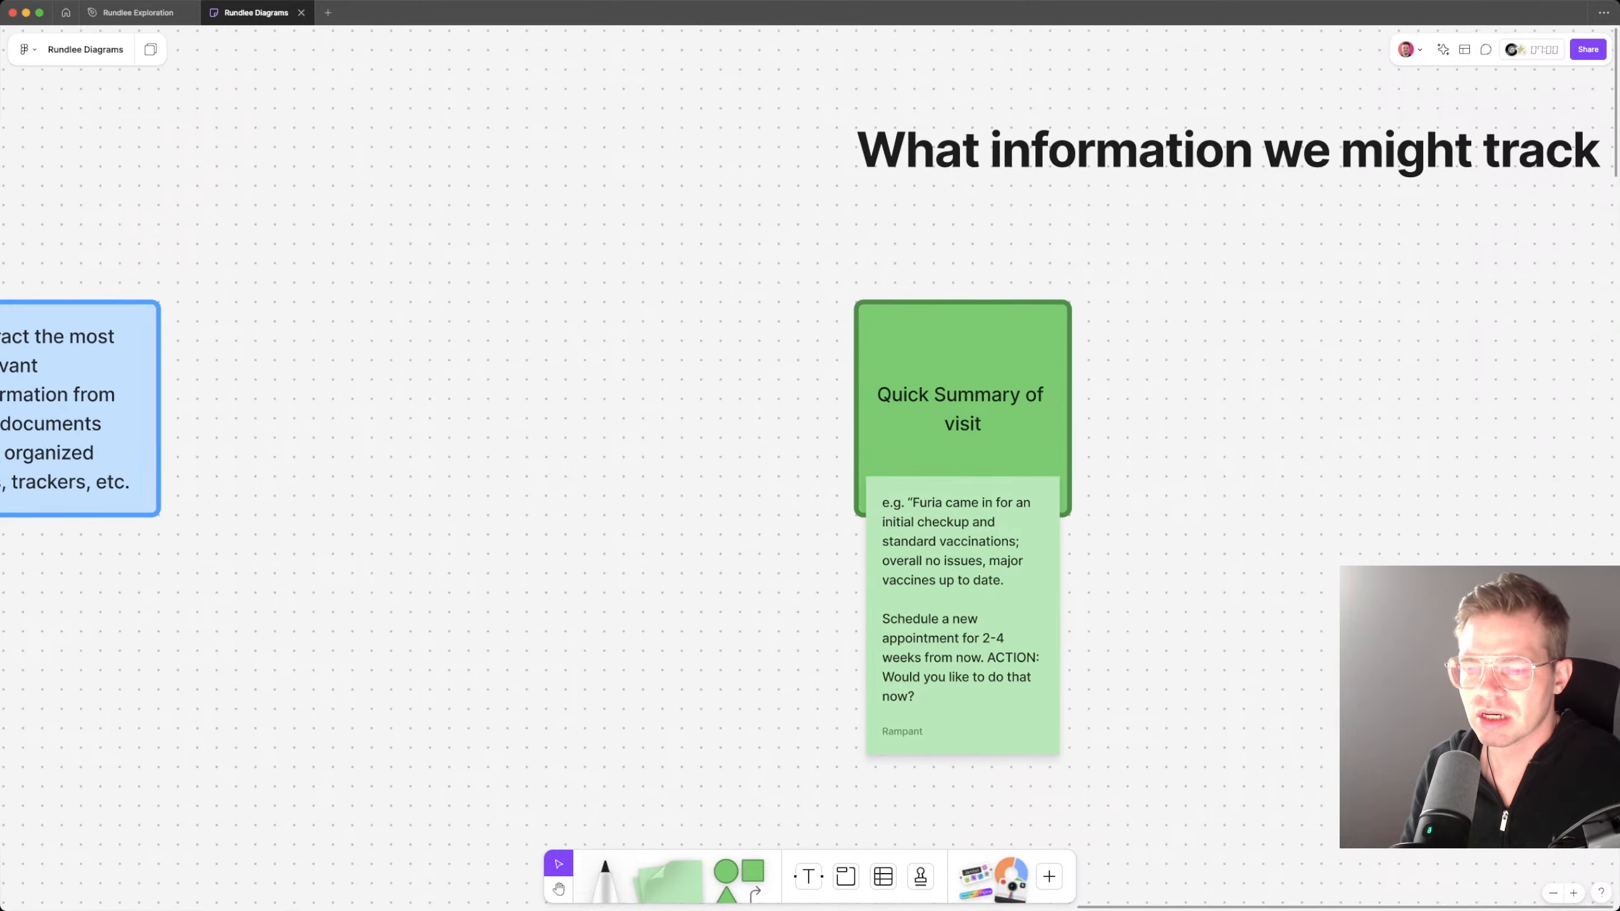
scroll(1051, 626, down, 5)
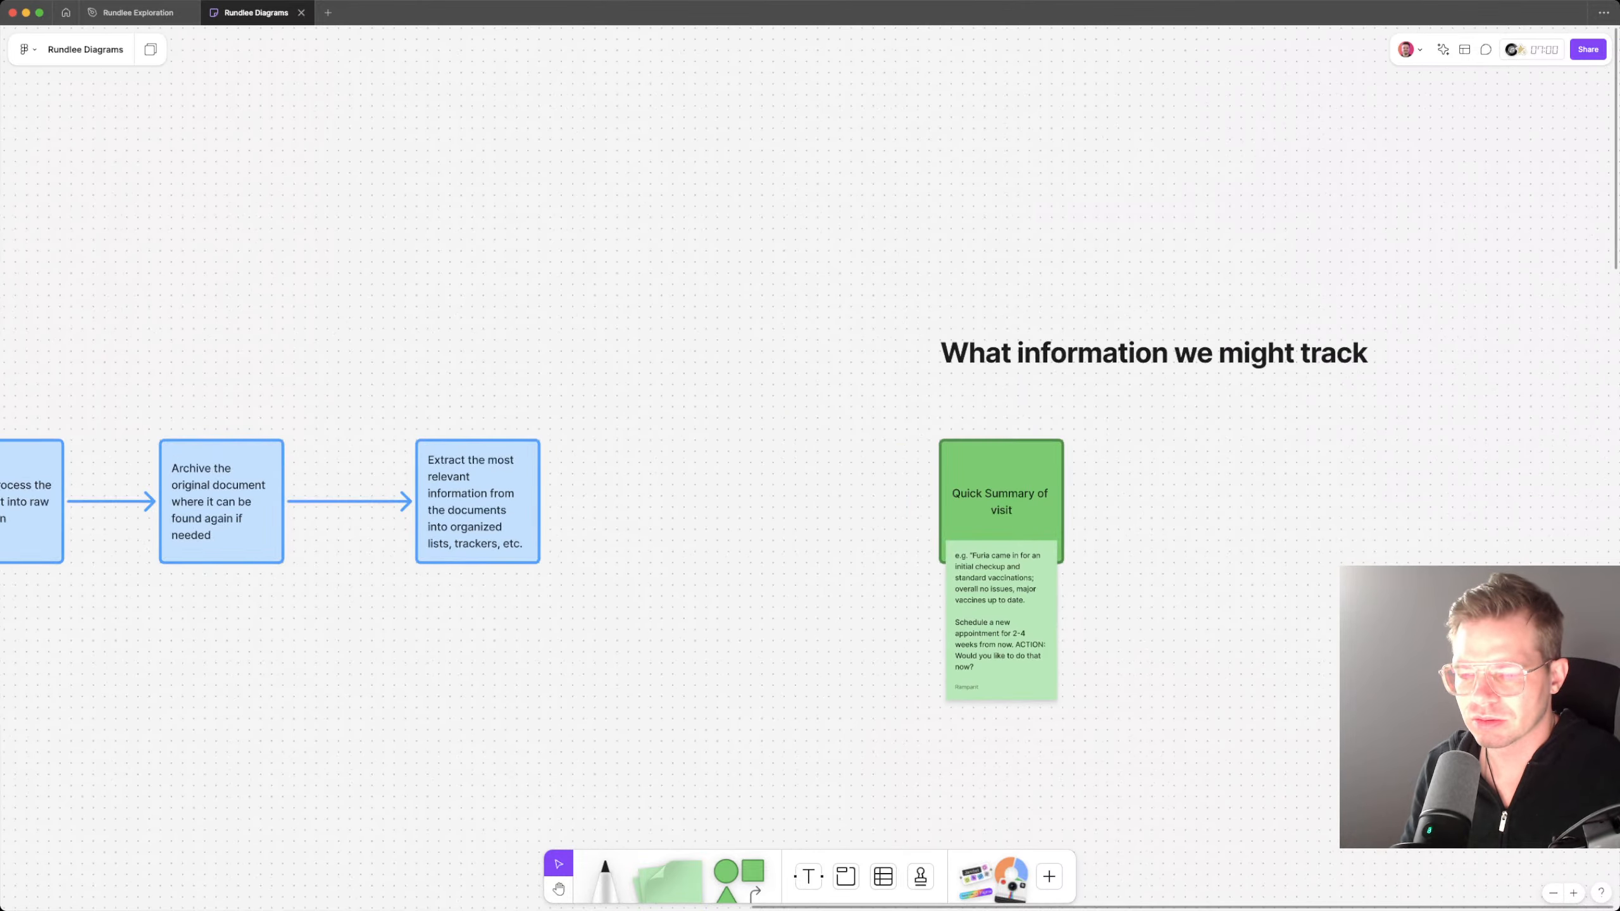
click(1001, 491)
shift+click(1001, 622)
alt+drag(1001, 622, 1168, 622)
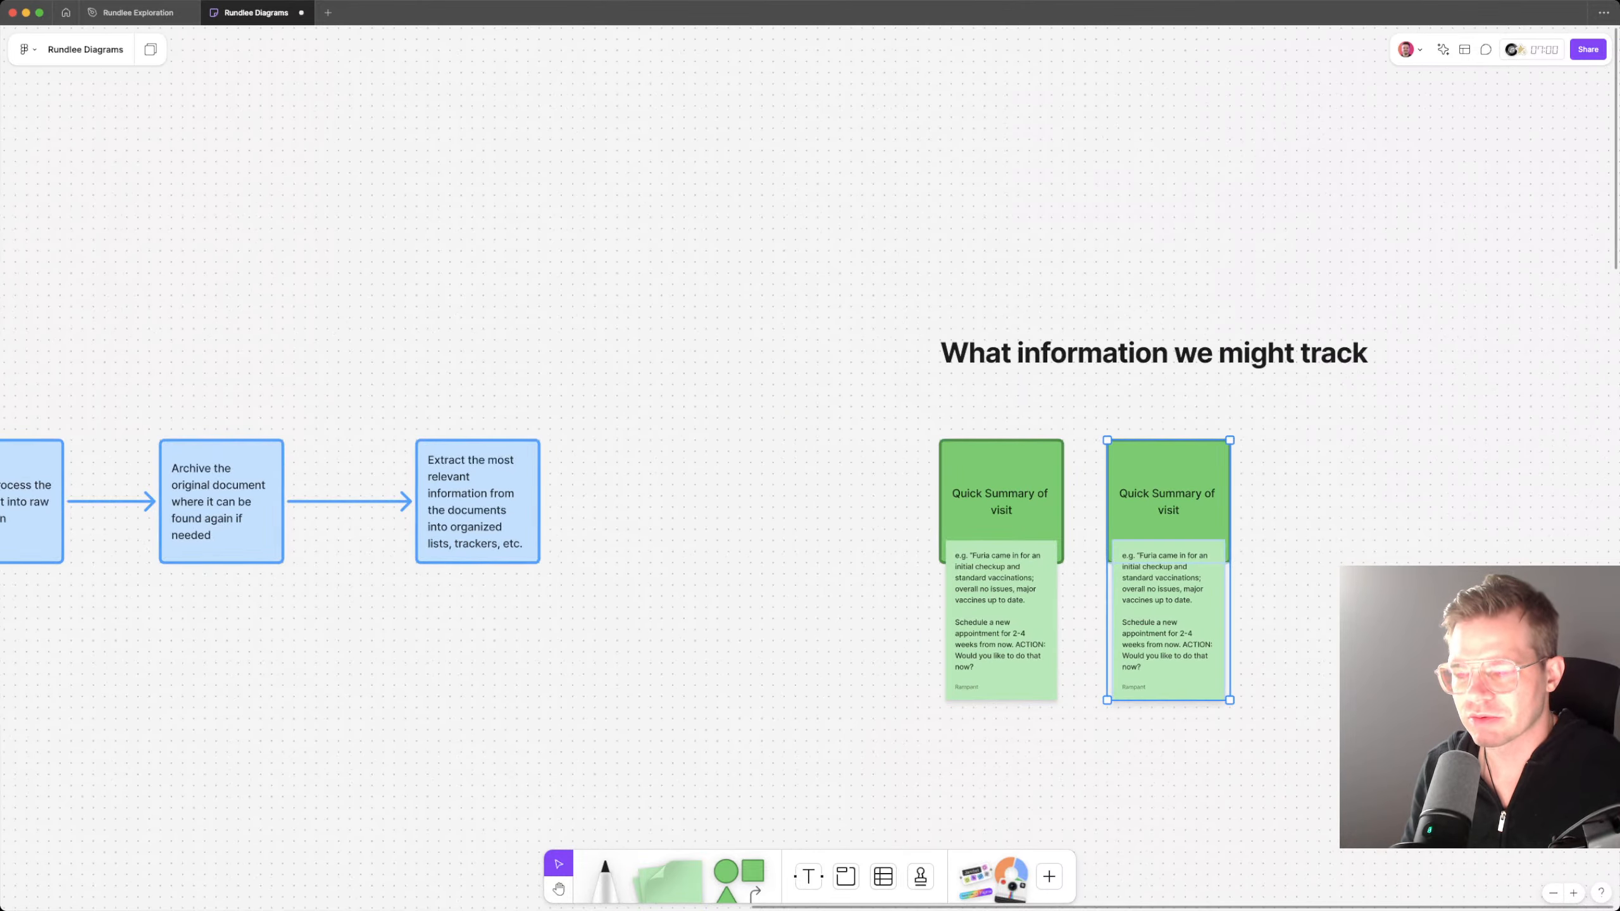
double_click(1168, 622)
key(BackSpace)
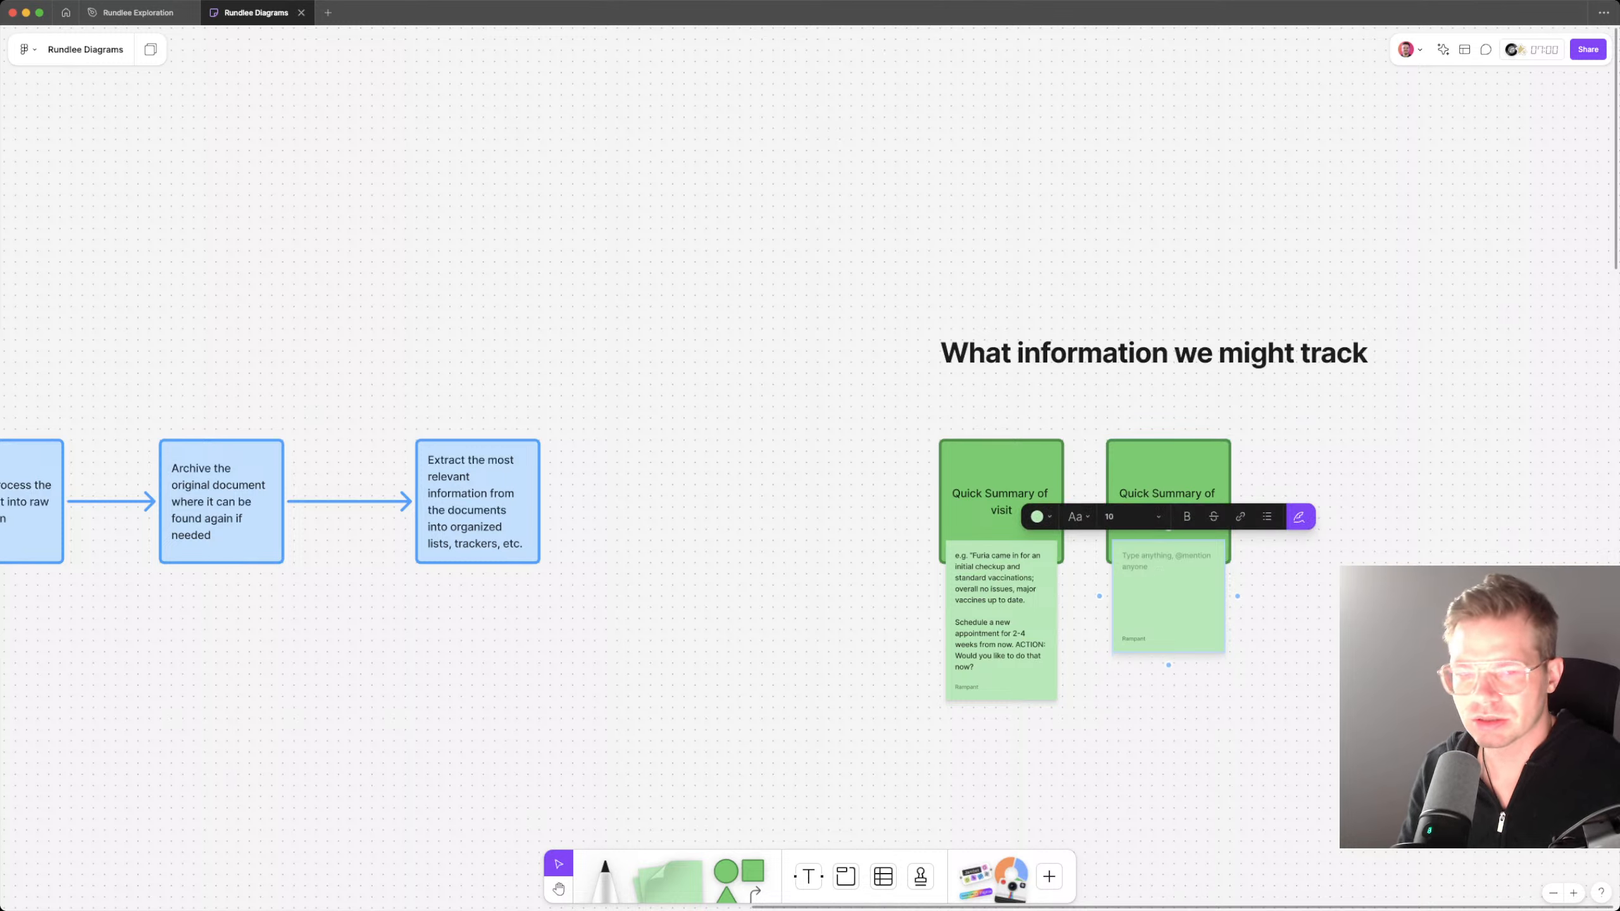
Step: Examine the wellness exam results and plan in the Rundlee Exploration file's vet visit summary and return to the Rundlee Diagrams board
click(139, 12)
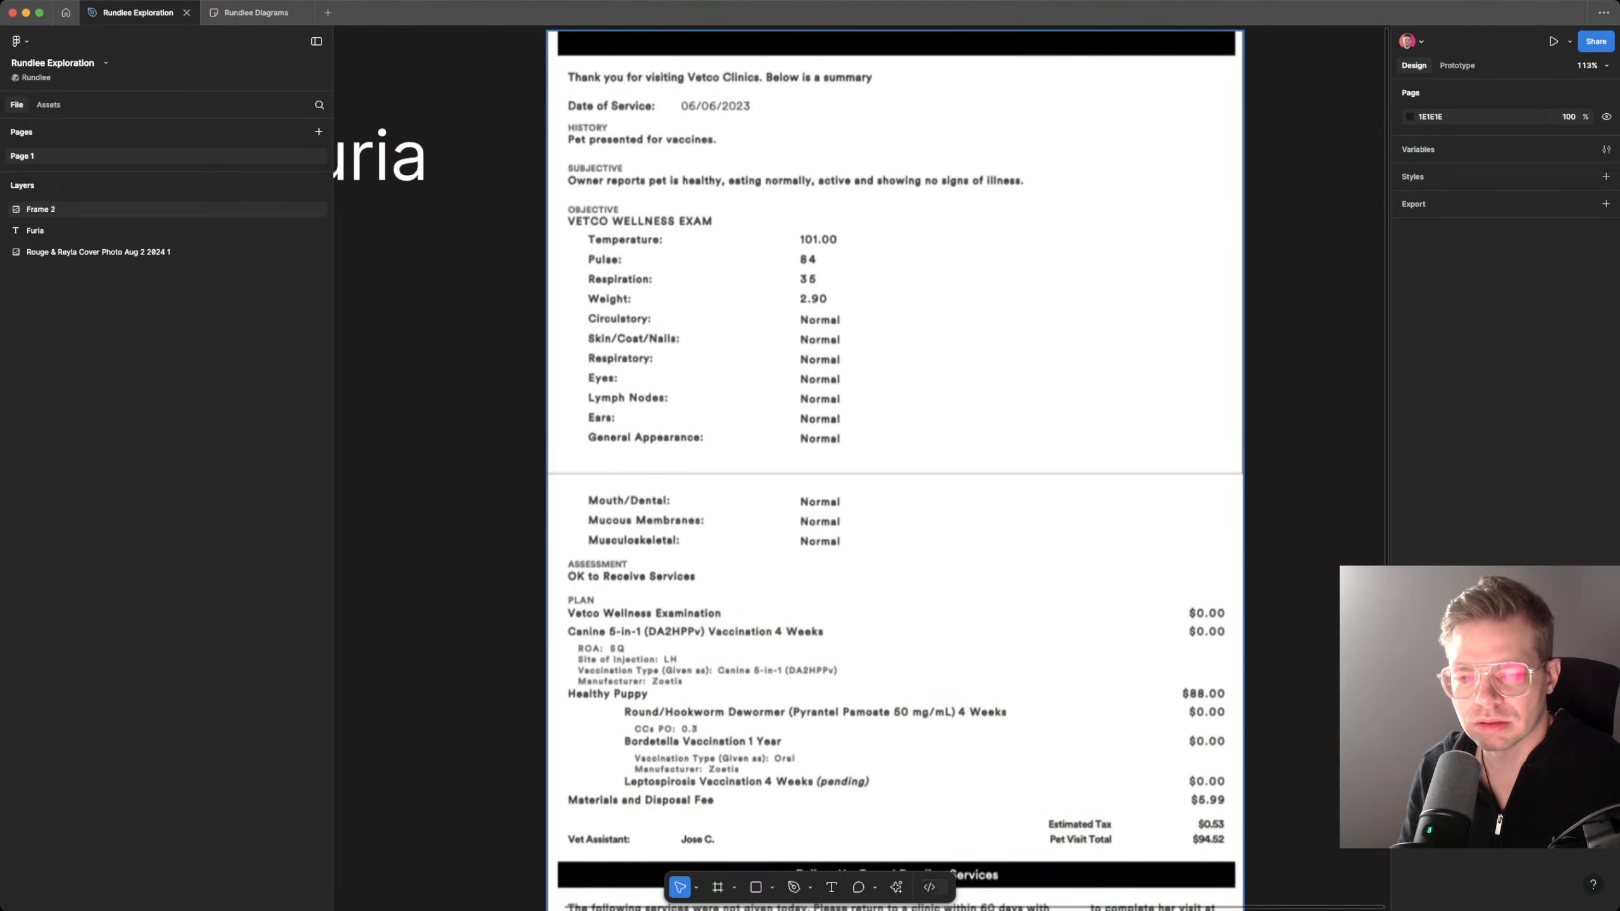
scroll(788, 470, up, 2)
scroll(789, 471, down, 1)
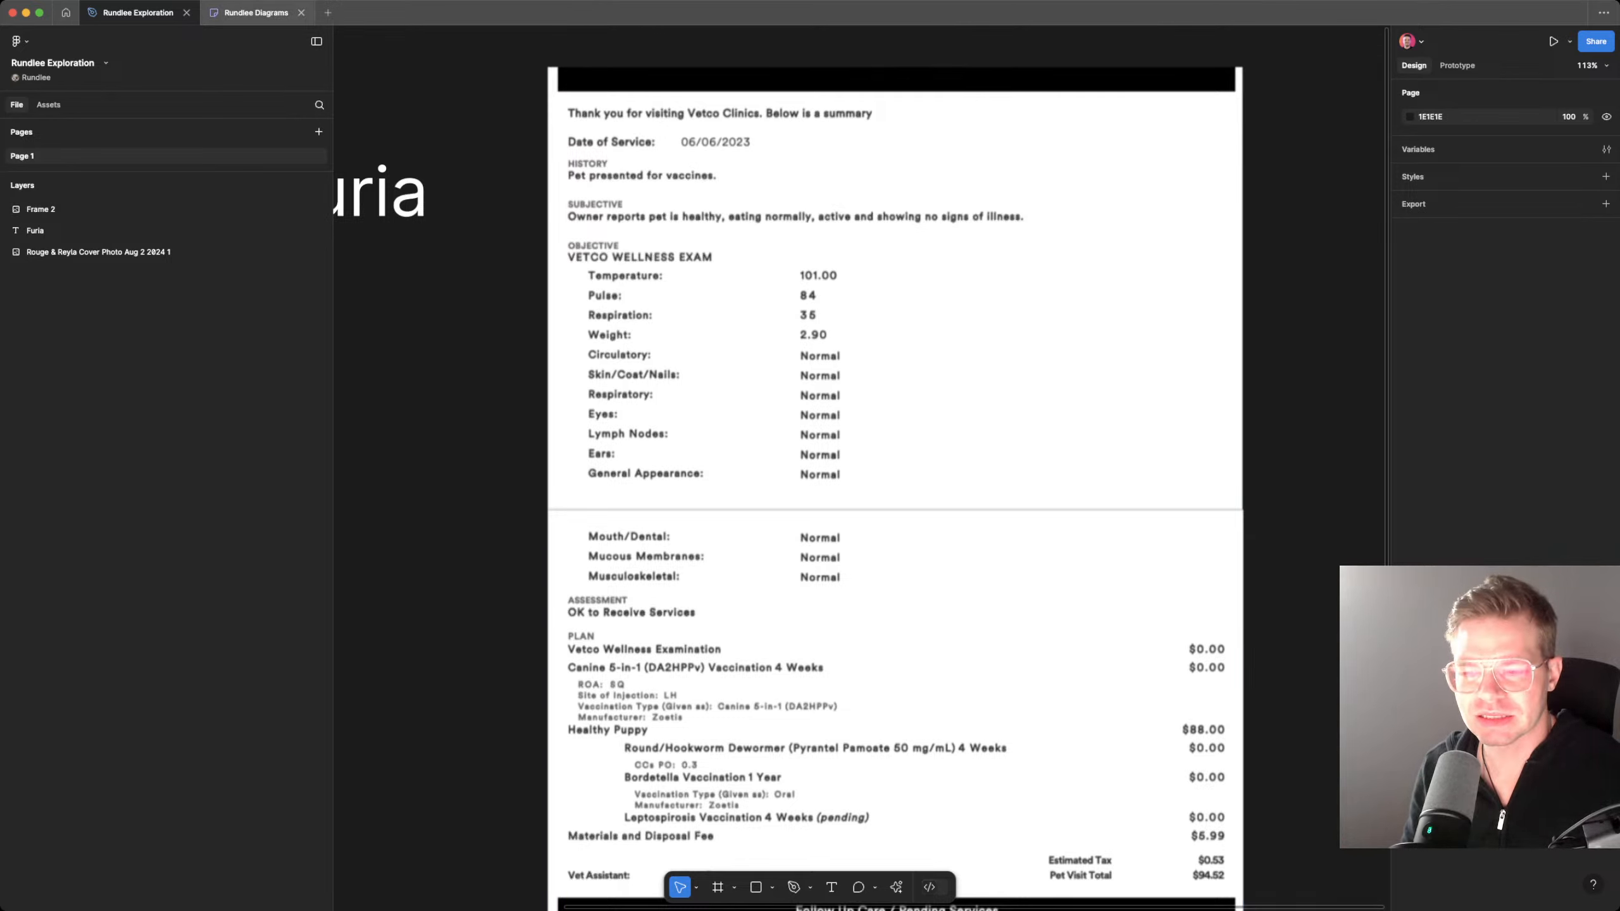
click(256, 13)
scroll(810, 455, right, 4)
scroll(930, 447, left, 1)
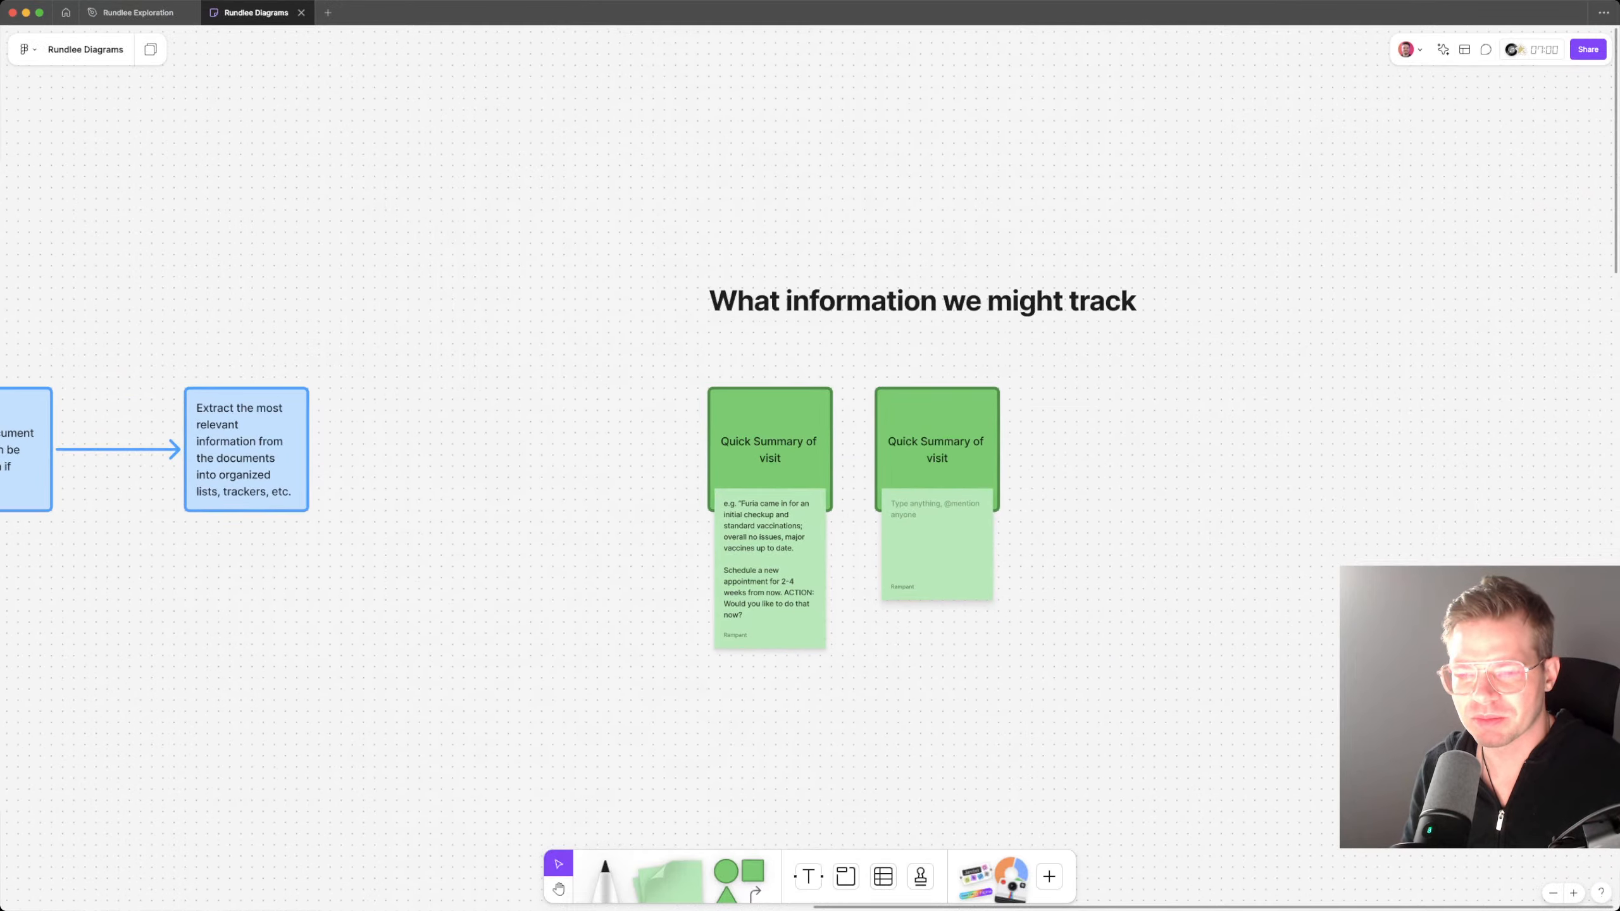
double_click(931, 447)
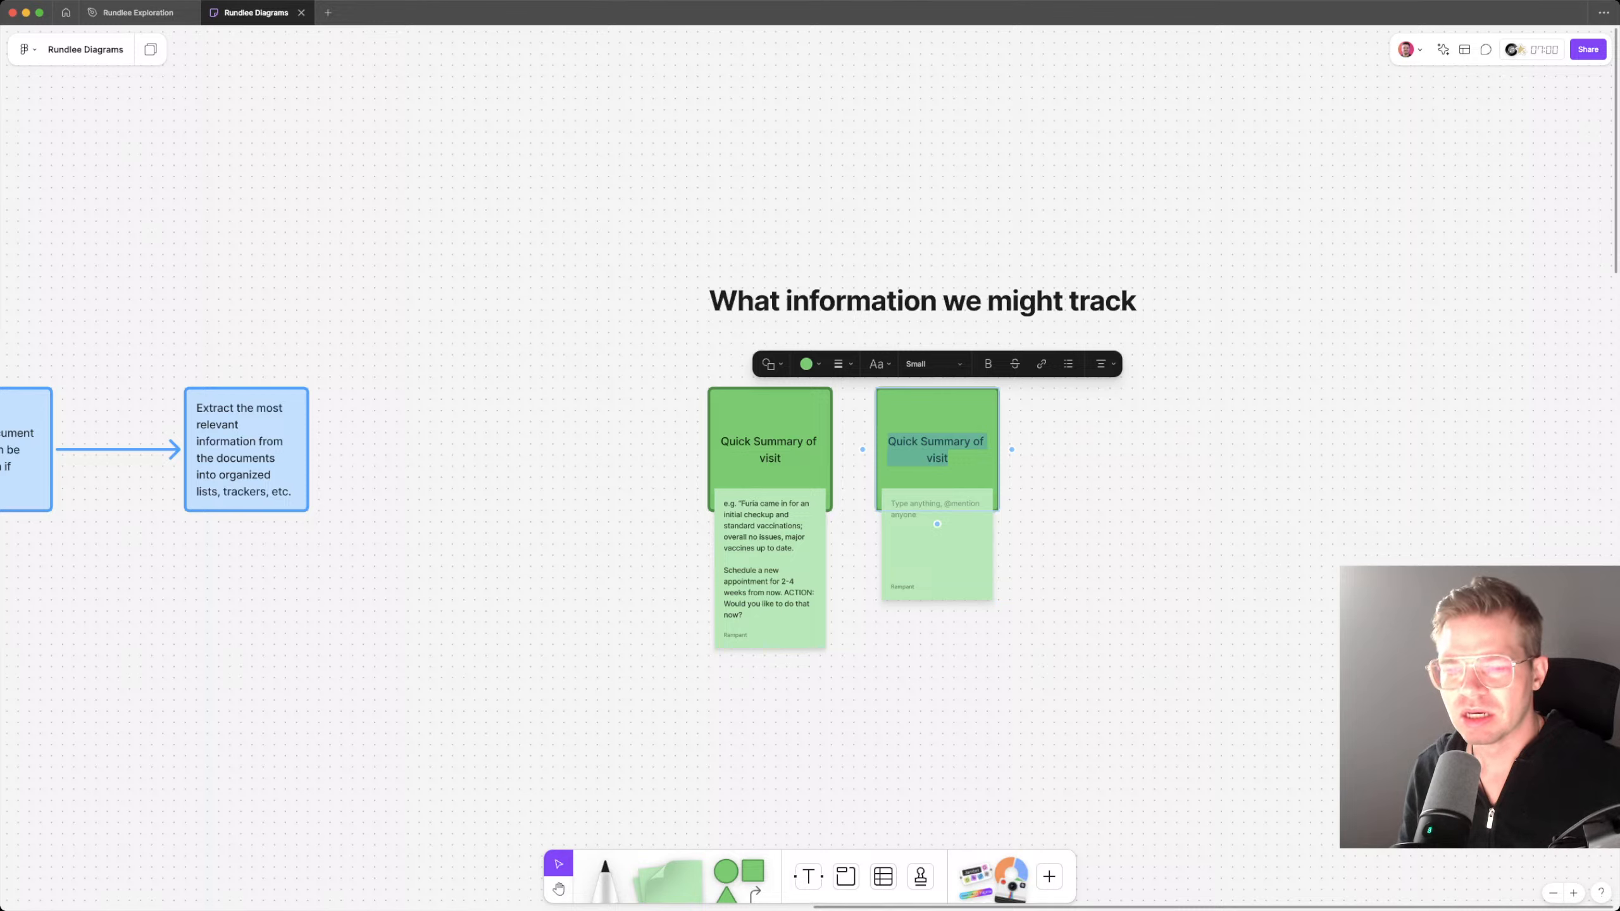
key(Escape)
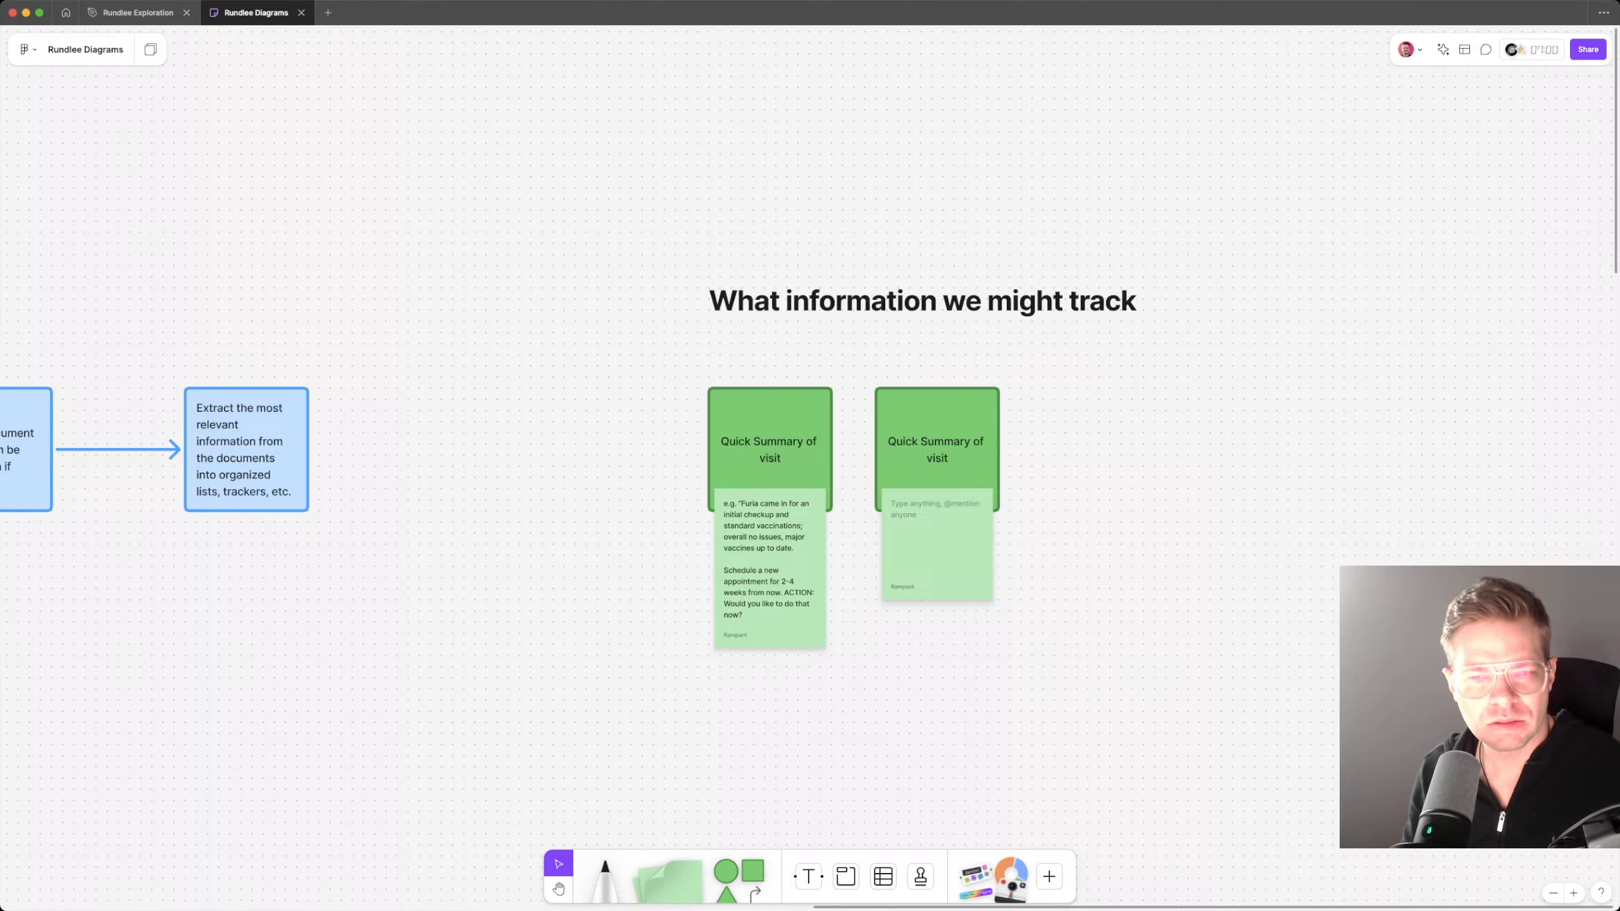
click(138, 13)
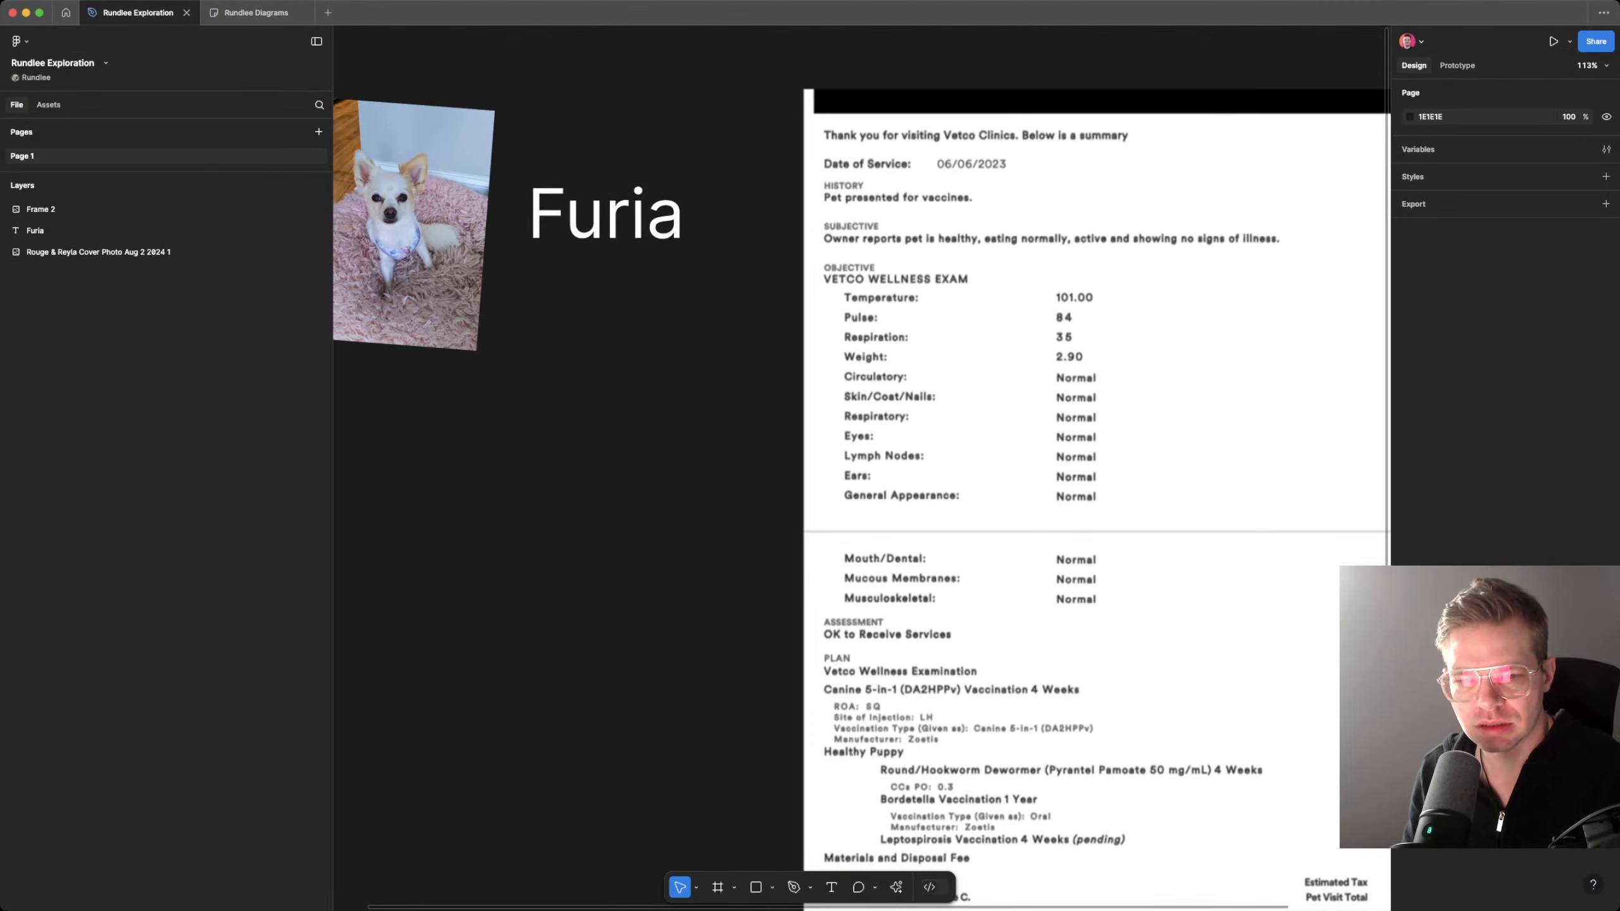
scroll(861, 504, right, 5)
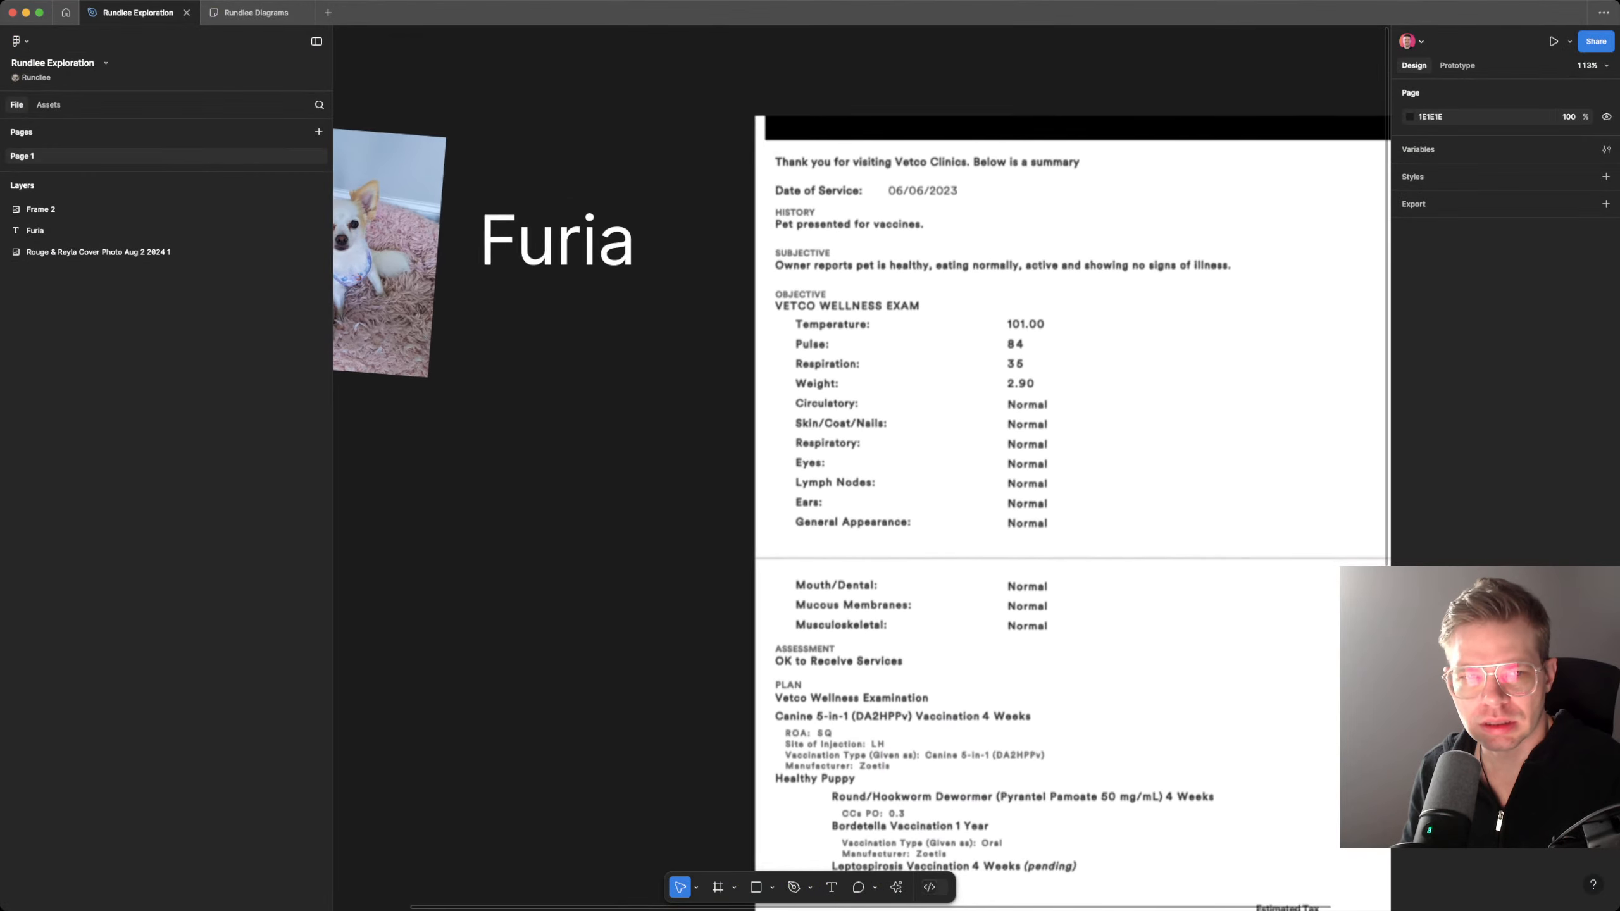
click(256, 13)
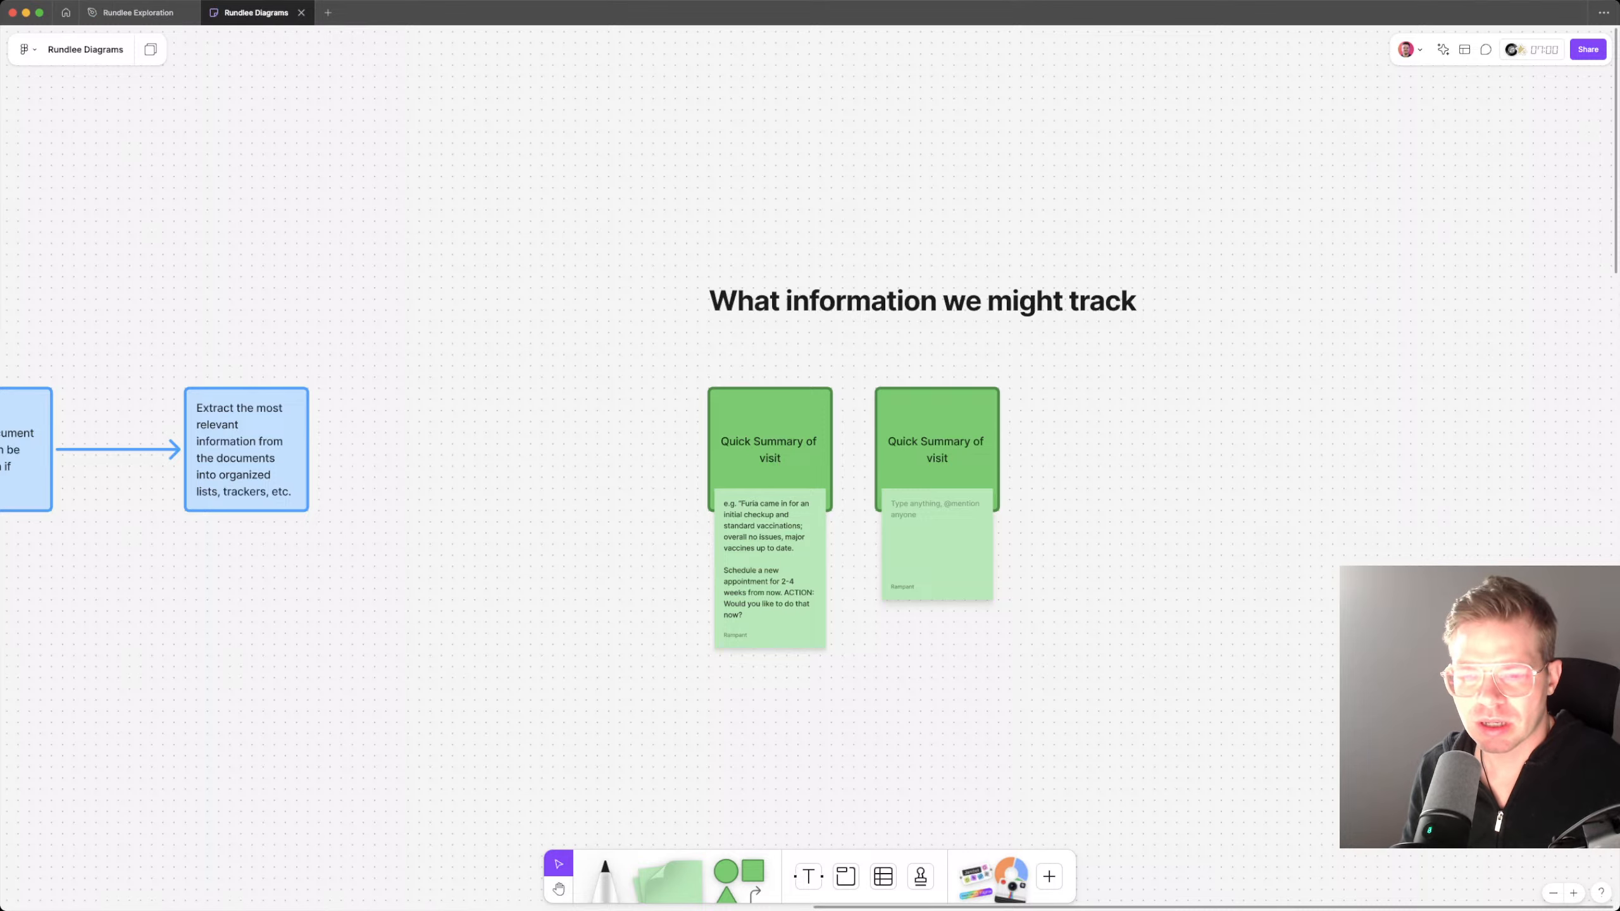
Step: Retitle the duplicated green card as "Track Wellness"
scroll(971, 524, up, 4)
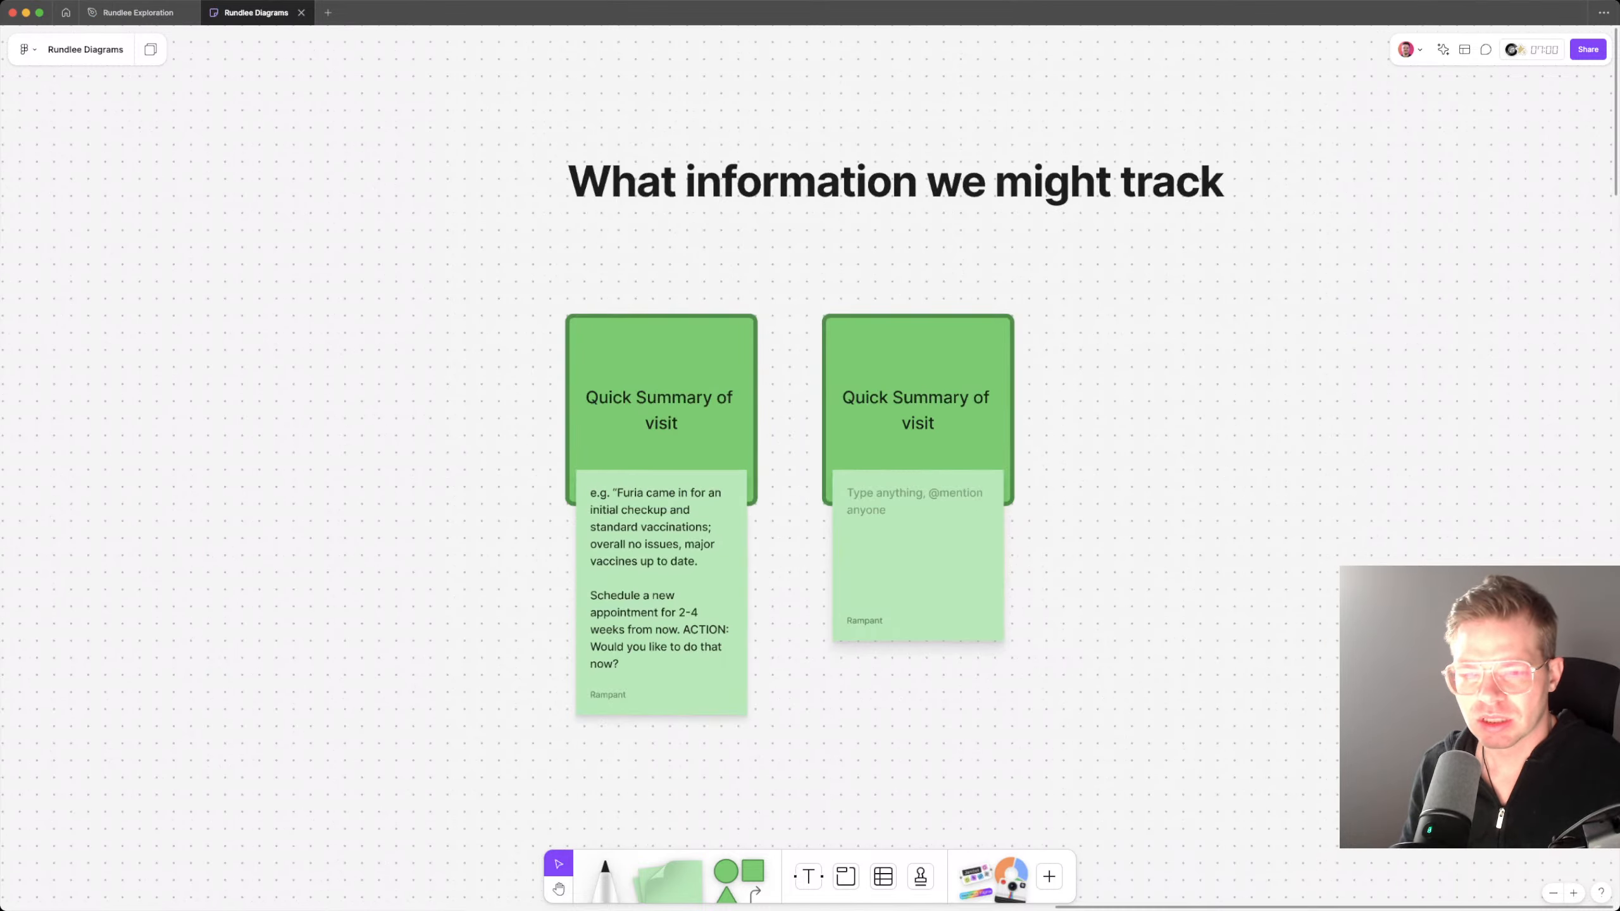
double_click(917, 410)
text(Track)
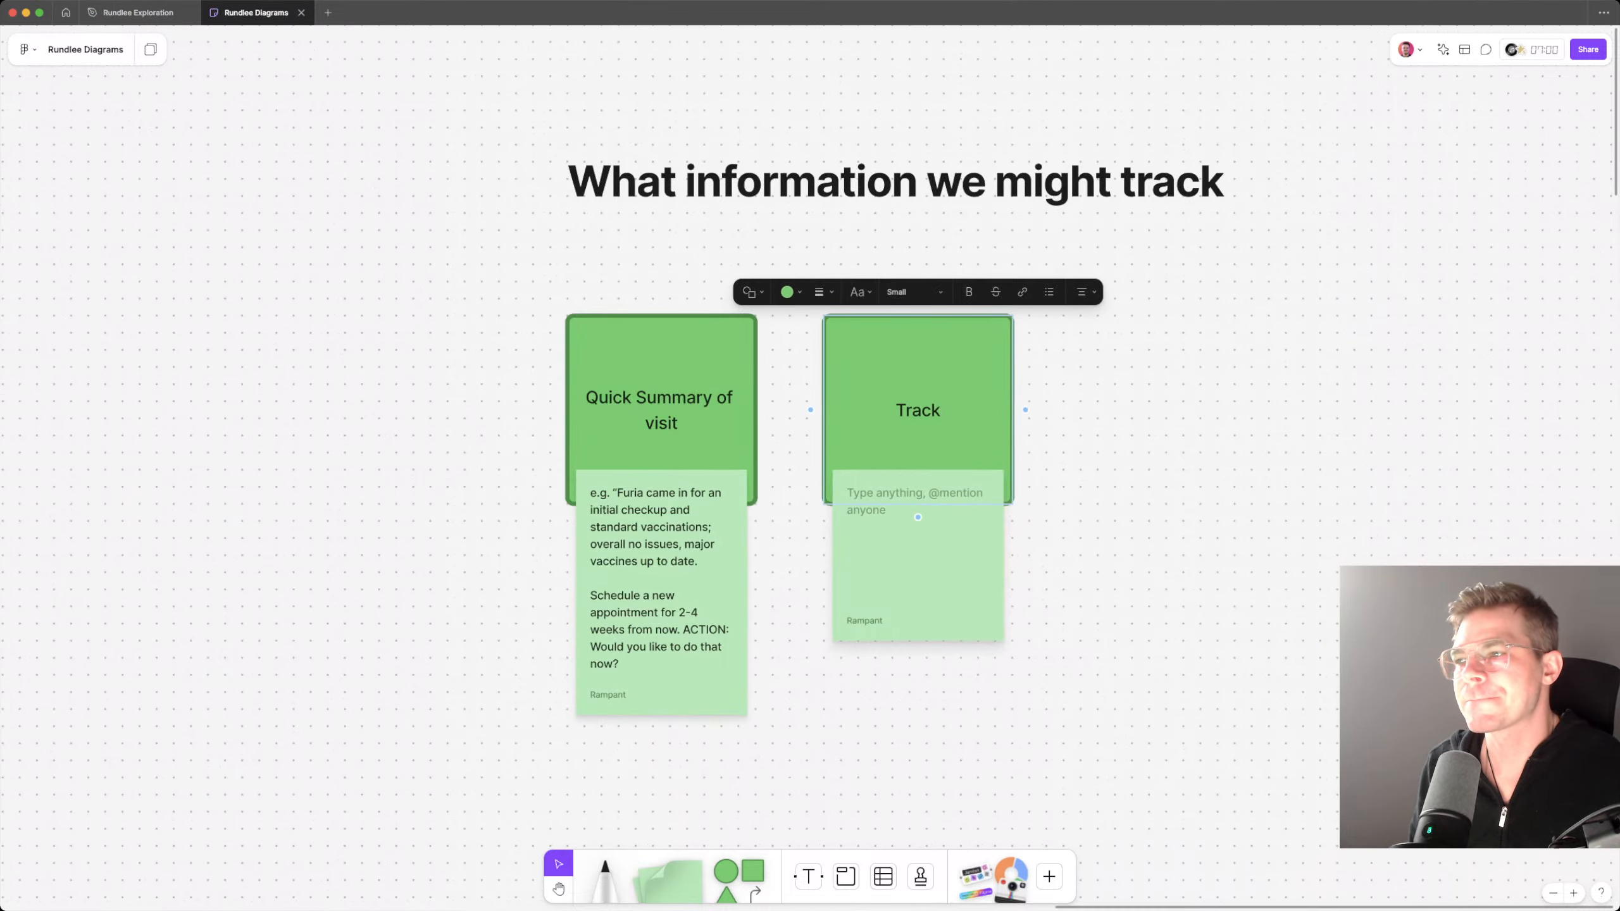
text( We)
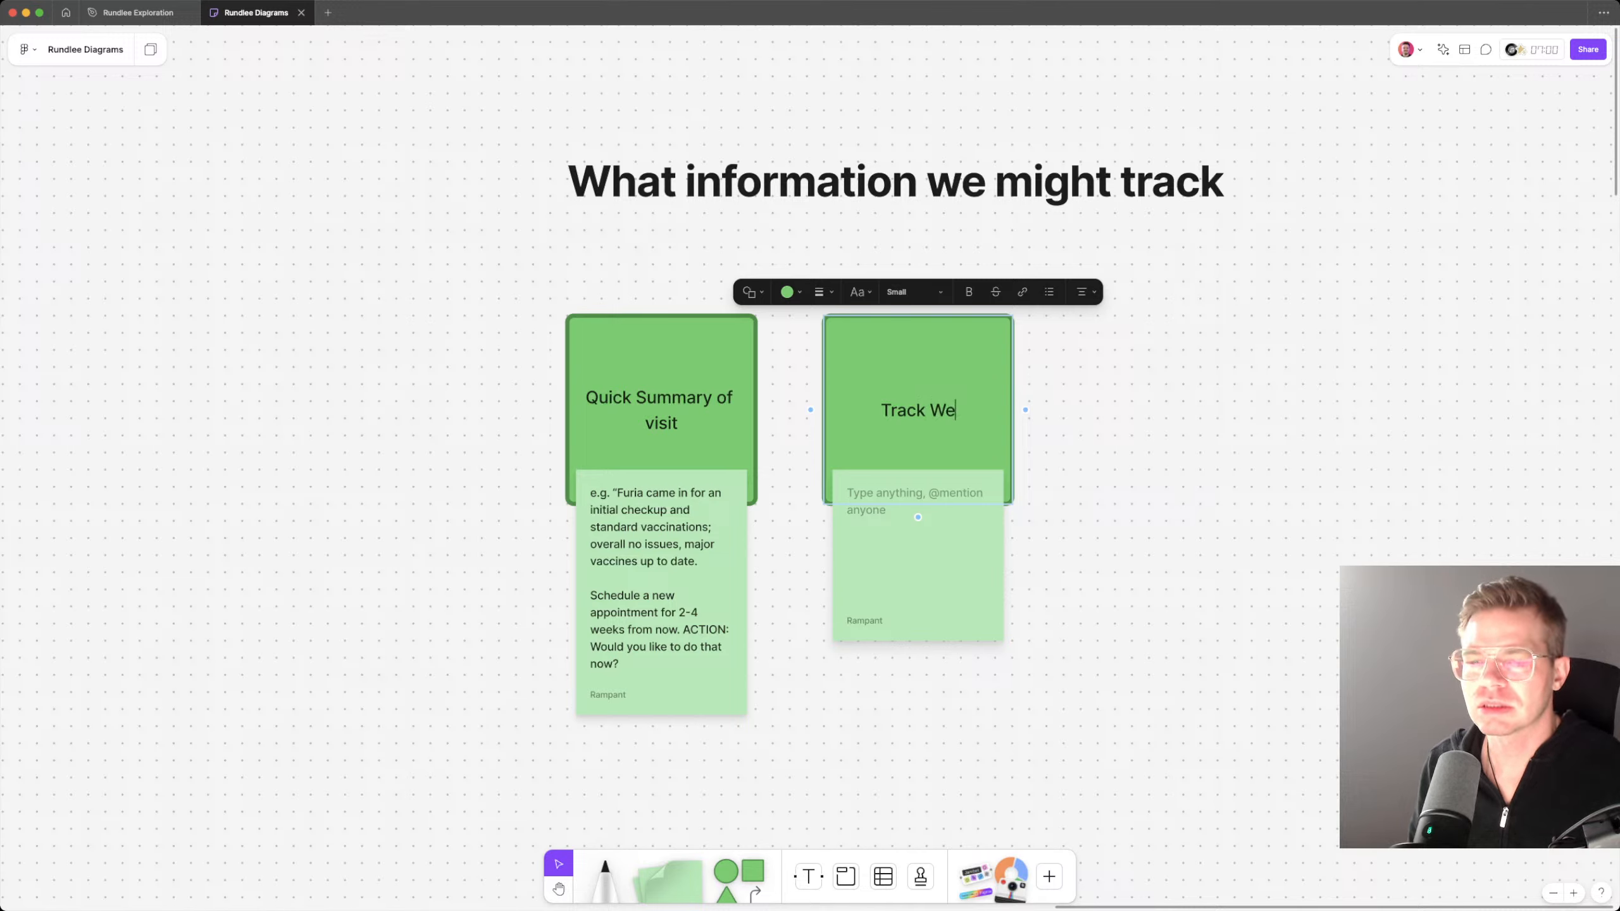
text(llness)
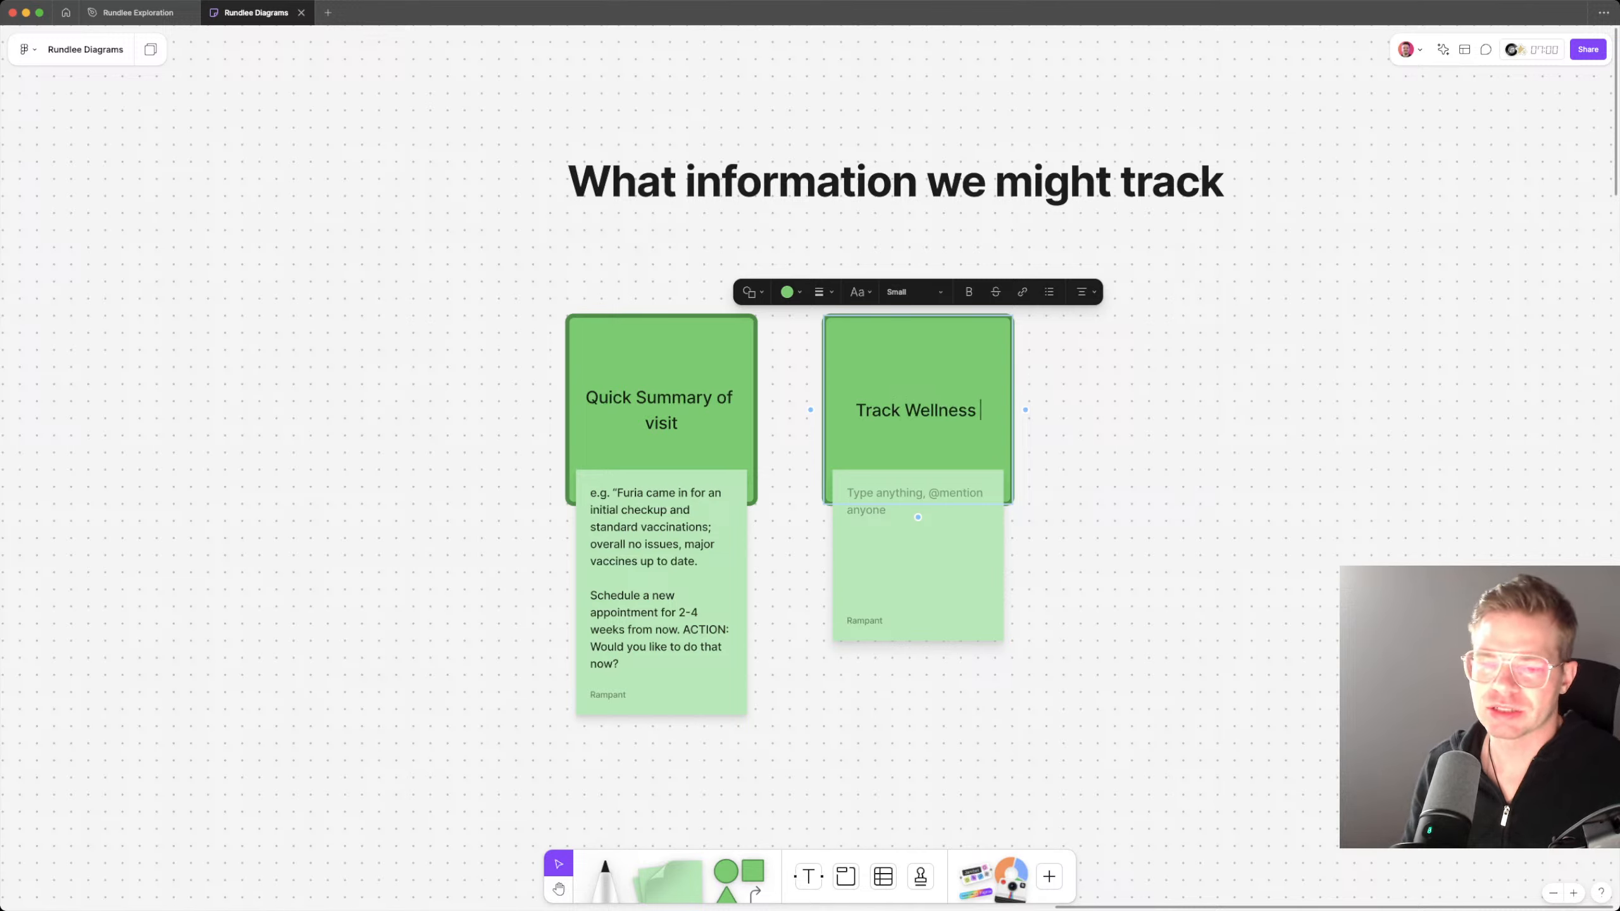
key(BackSpace)
key(Escape)
Step: Begin the empty sticky note under the Track Wellness card with "e.g. weight over time,"
key(Tab)
key(Return)
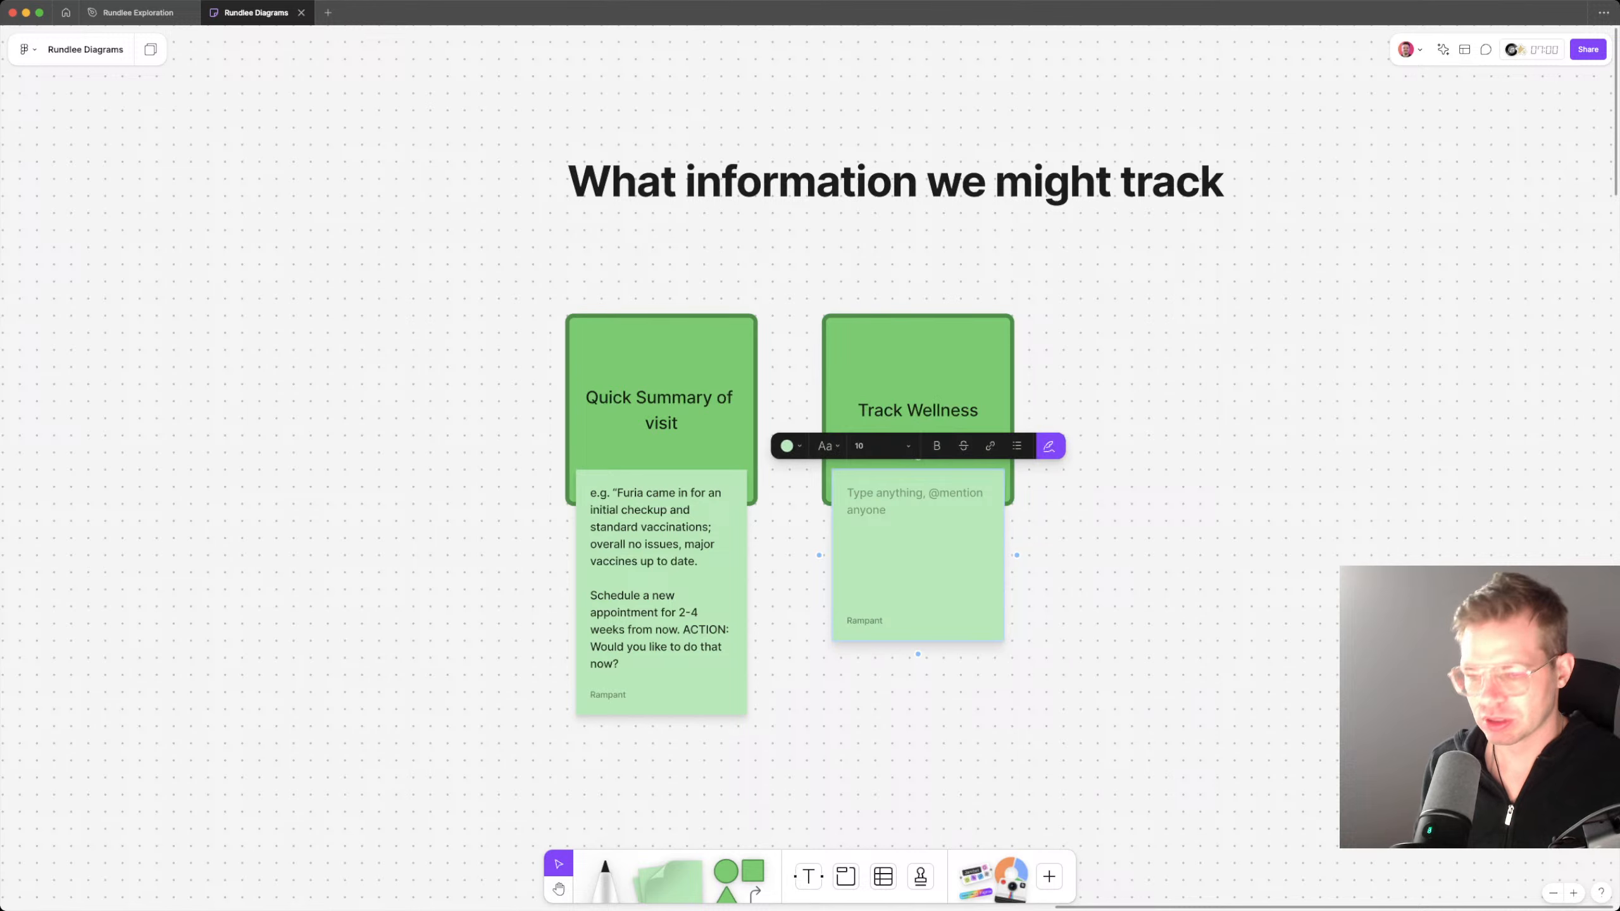
text(e.g. weight over time,)
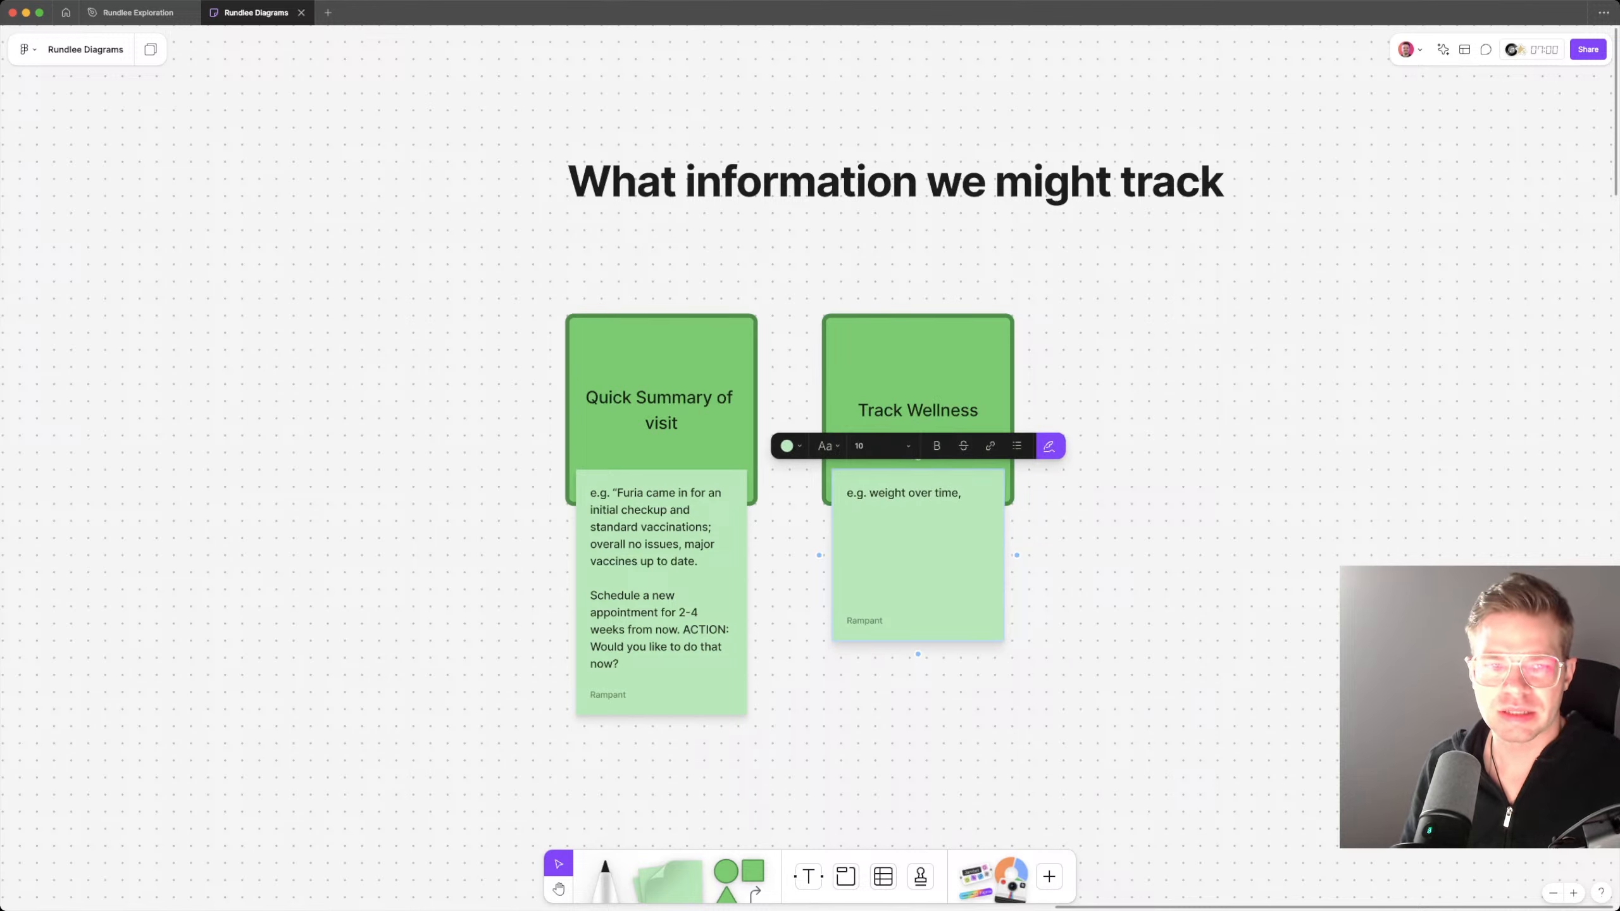
Step: Check the exam items in the Rundlee Exploration file and revise the Track Wellness note to "e.g. weight, eyes, ears, lymphnodes,"
key(ctrl+Tab)
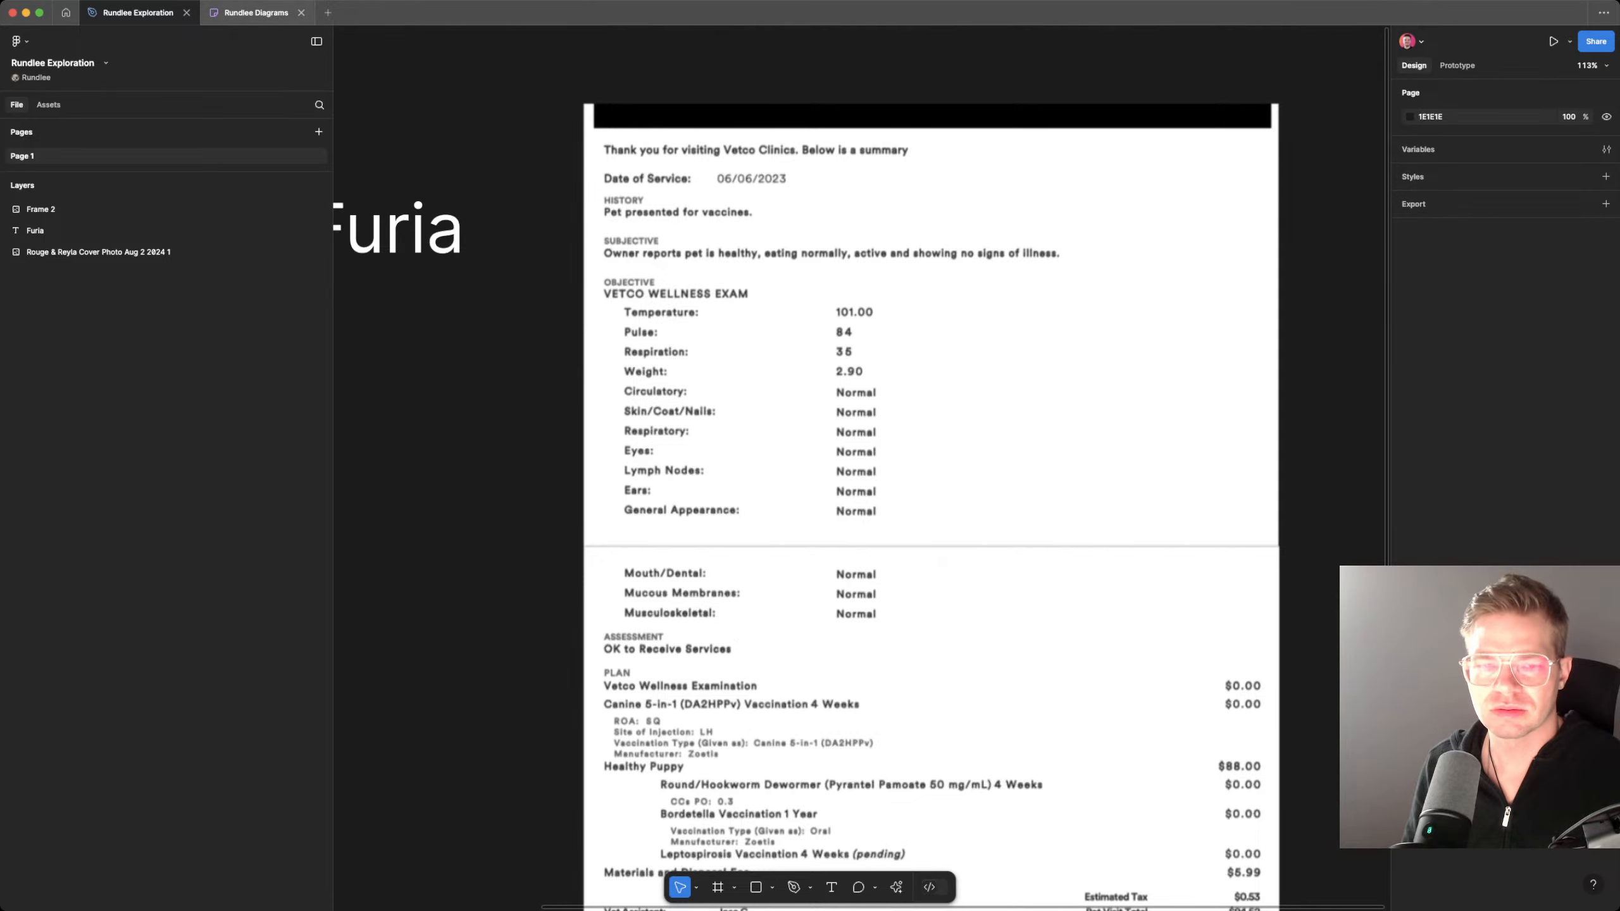
click(256, 12)
key(alt+shift+Left)
key(alt+shift+Left)
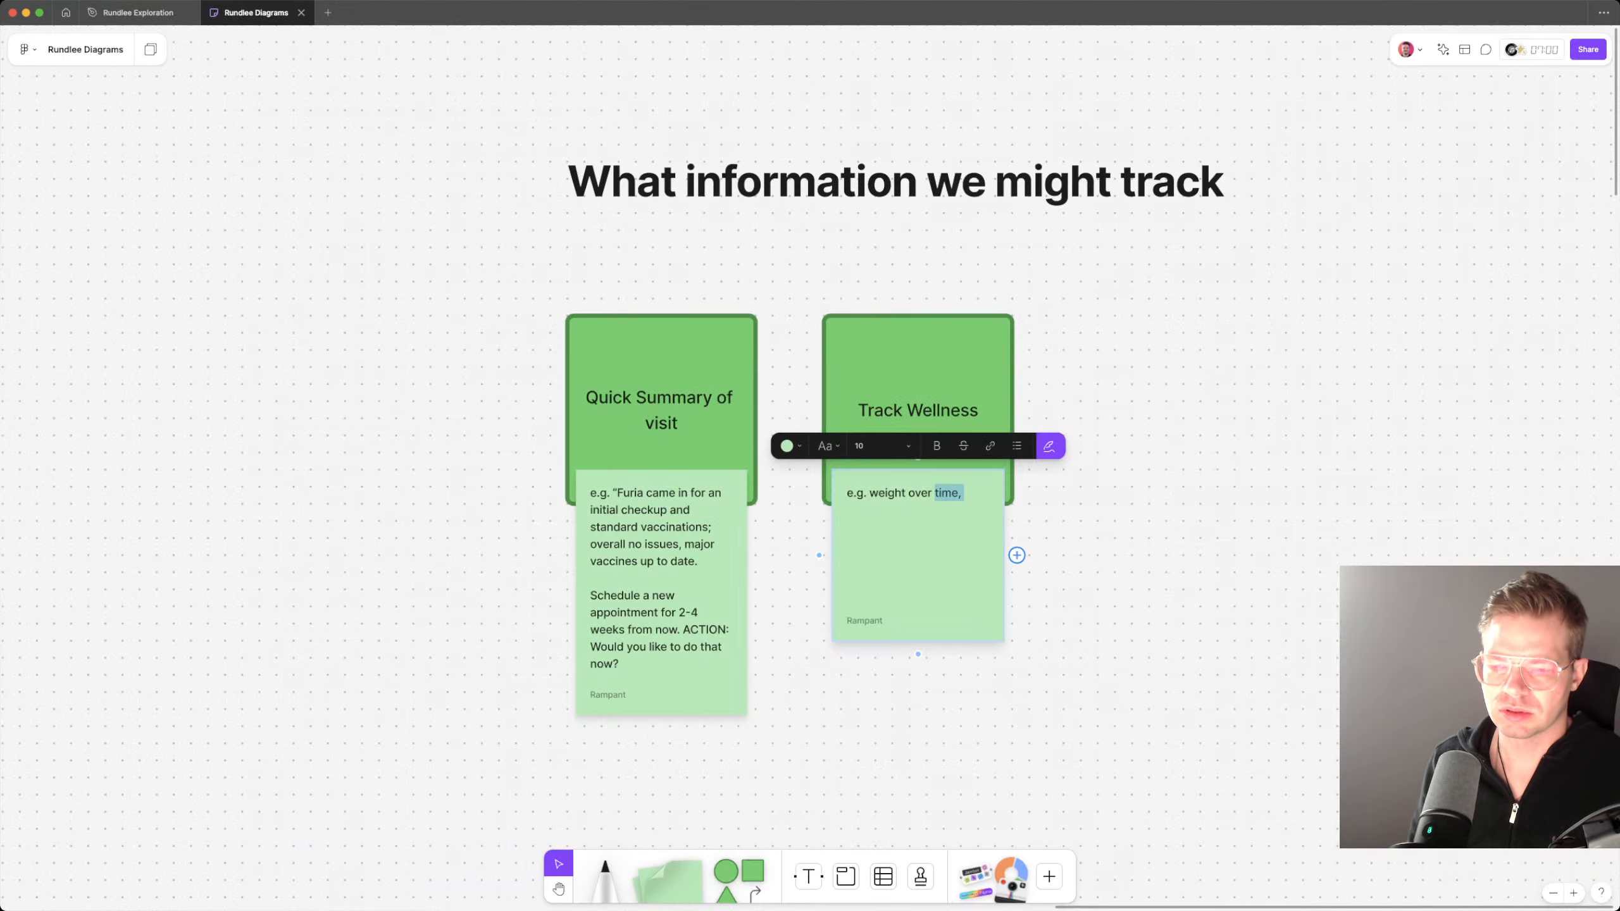
key(BackSpace)
key(BackSpace)
text(, eye)
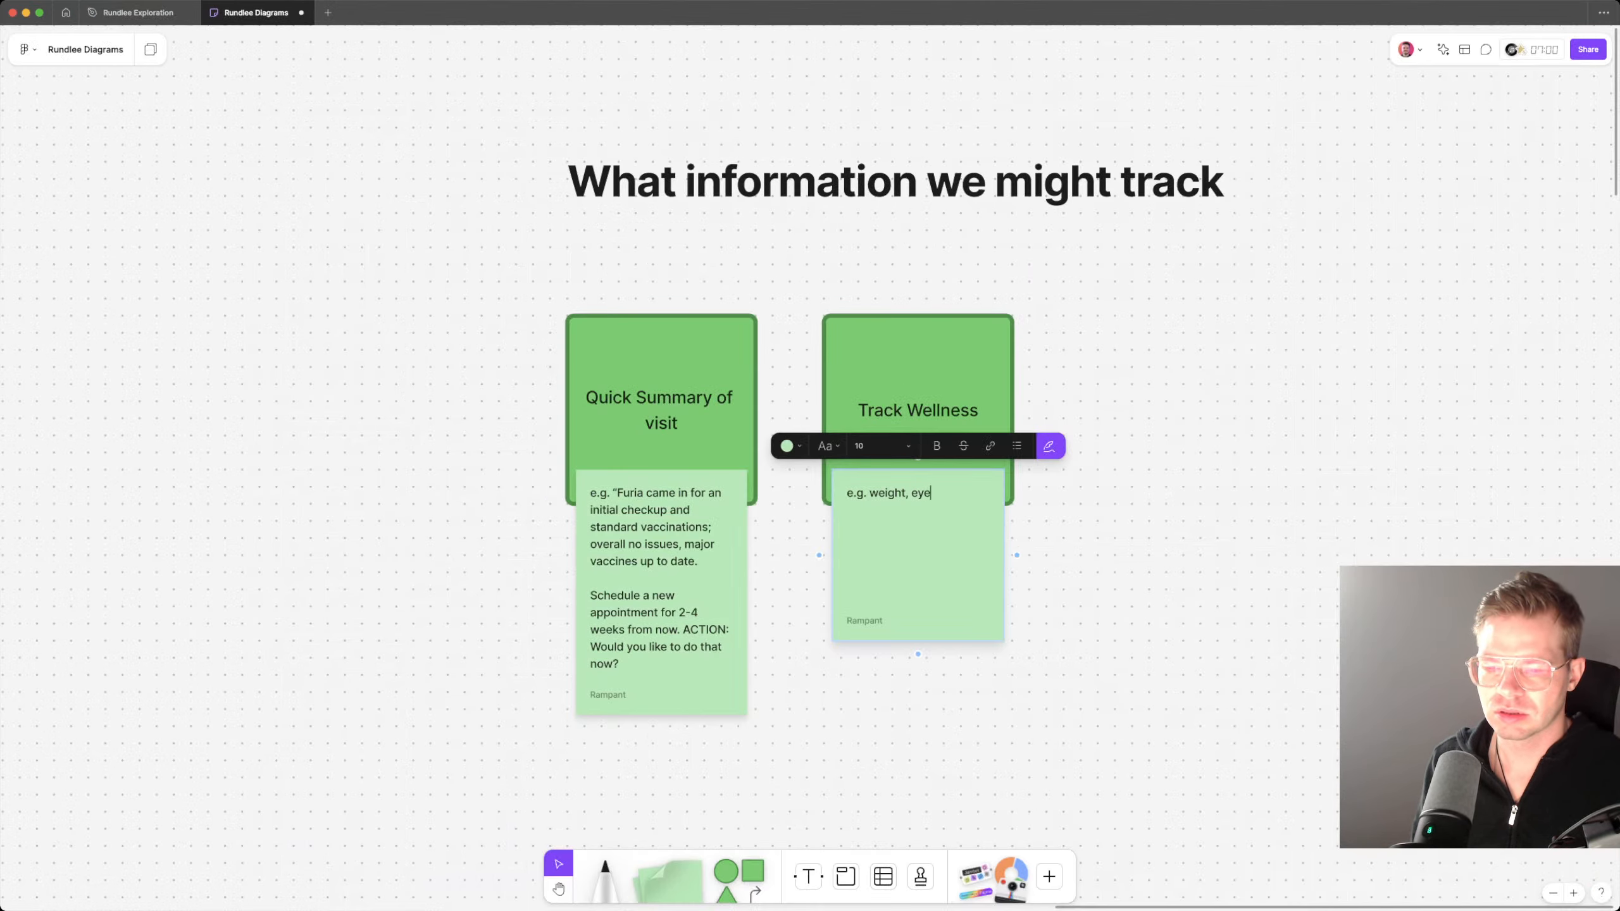
text(s, ears, l)
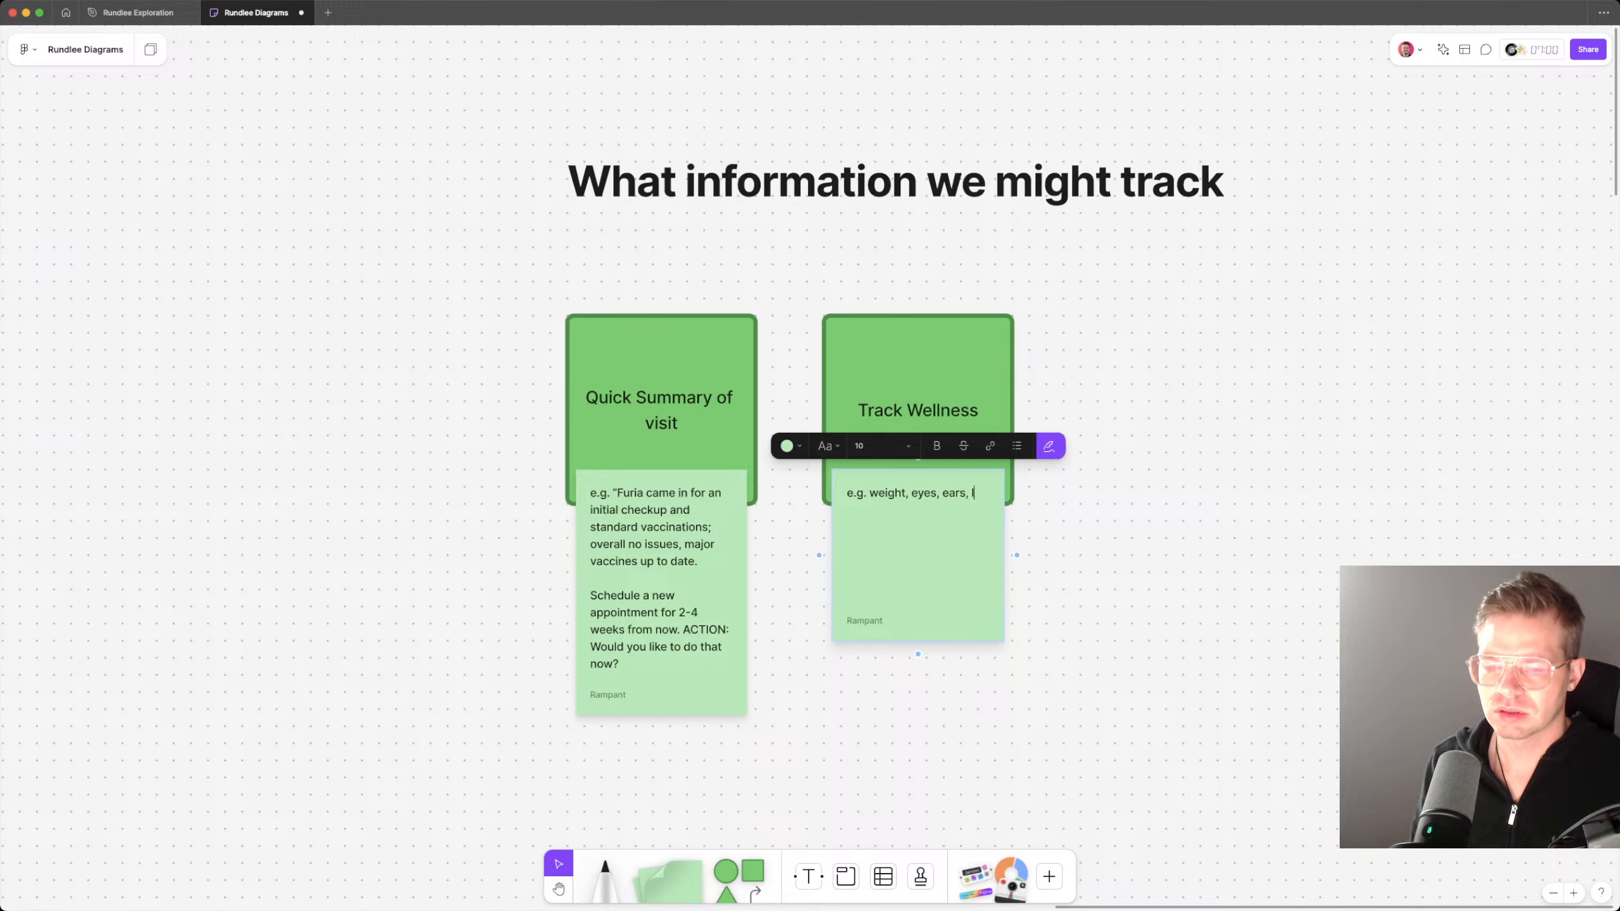
text(ymphno)
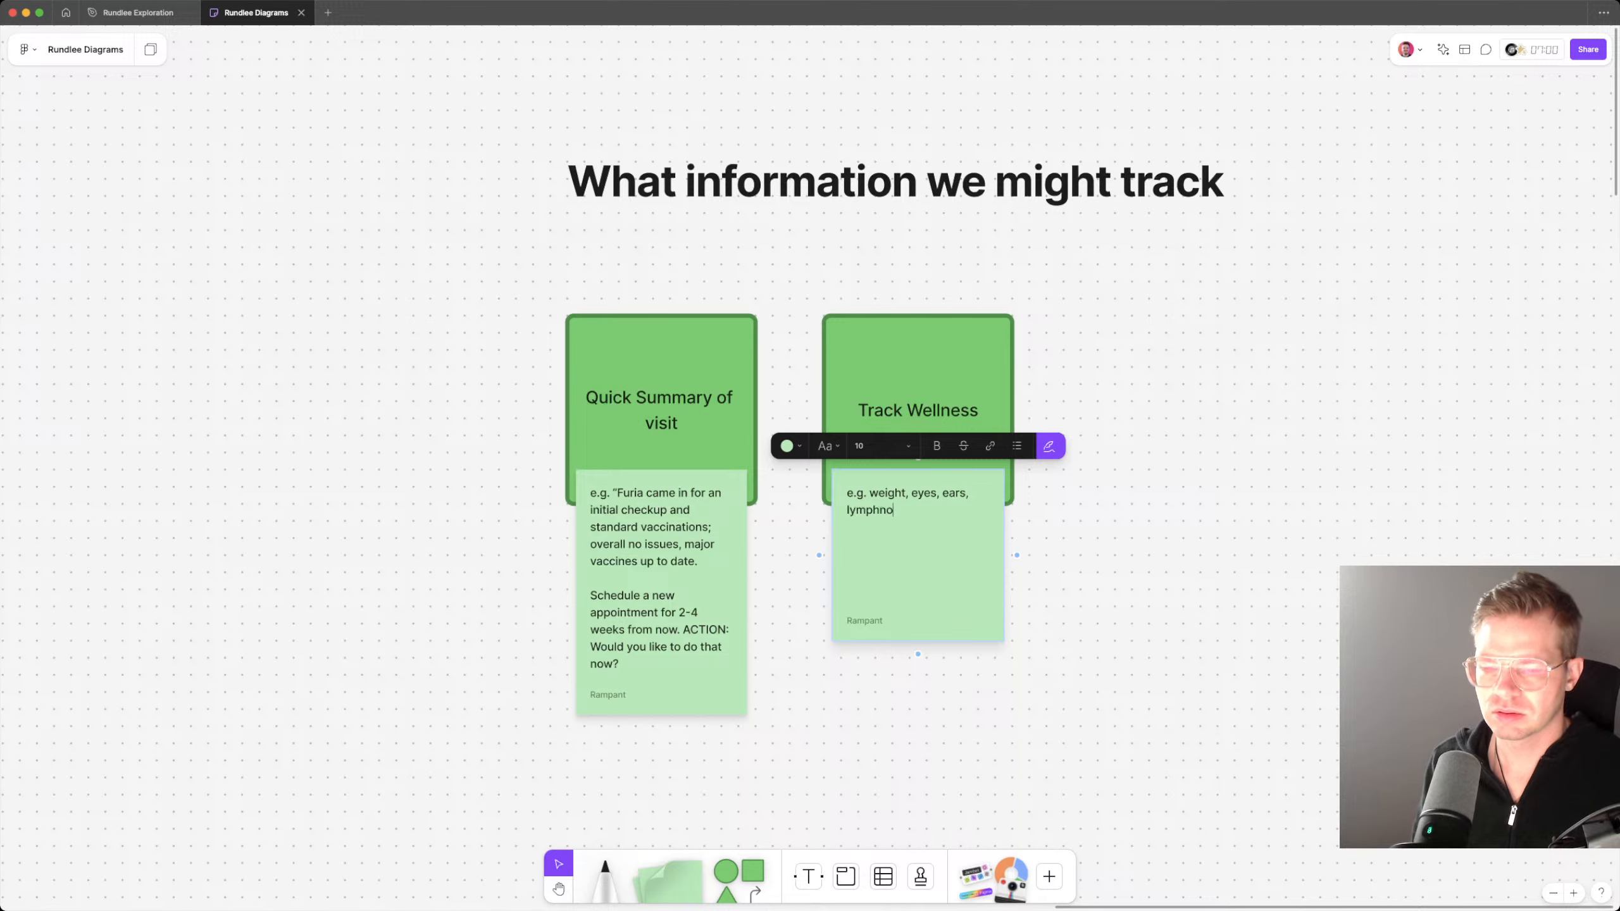
text(des, eteth)
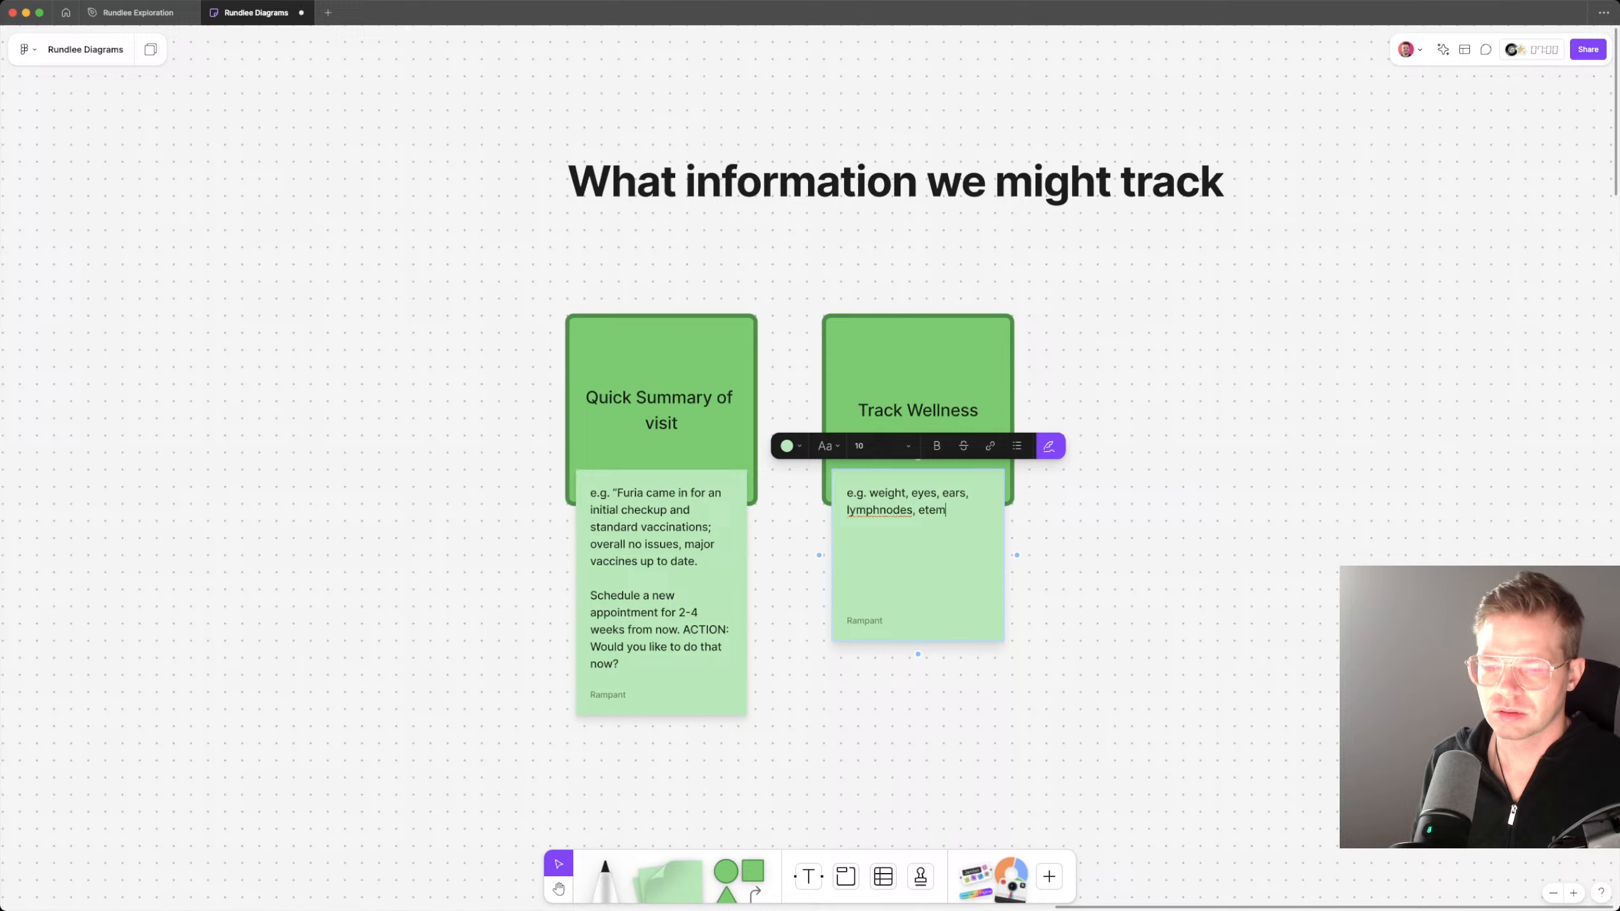
Step: Finish the Track Wellness note's list with "temperatures, etc."
key(BackSpace)
key(BackSpace)
key(BackSpace)
key(BackSpace)
key(BackSpace)
text(tures,emperatures, etc.)
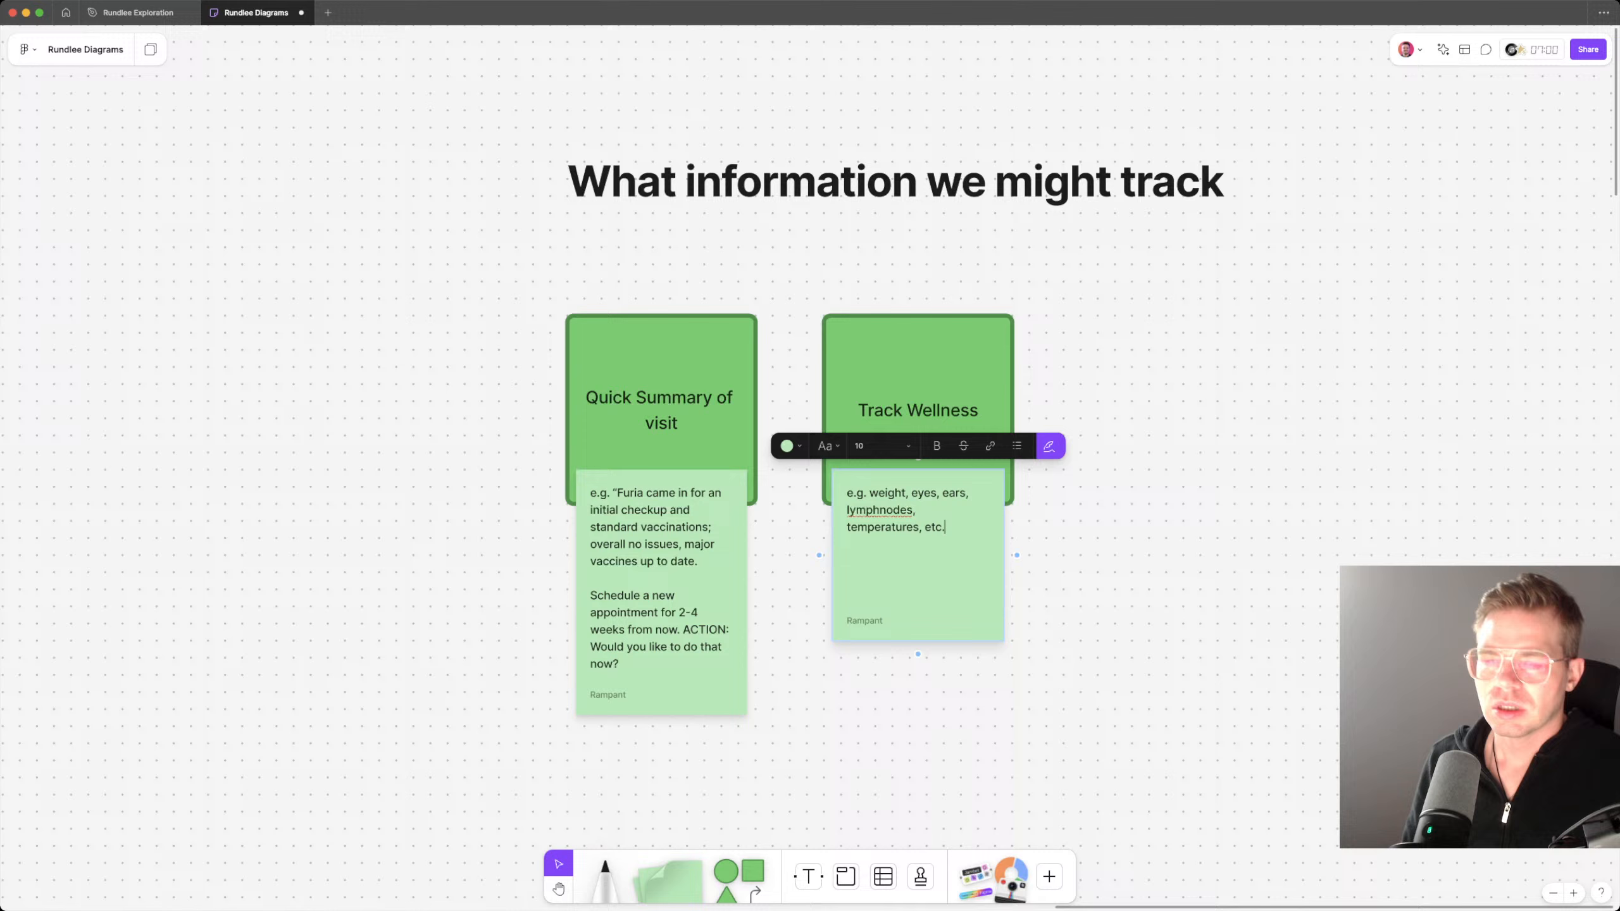
key(Escape)
key(Escape)
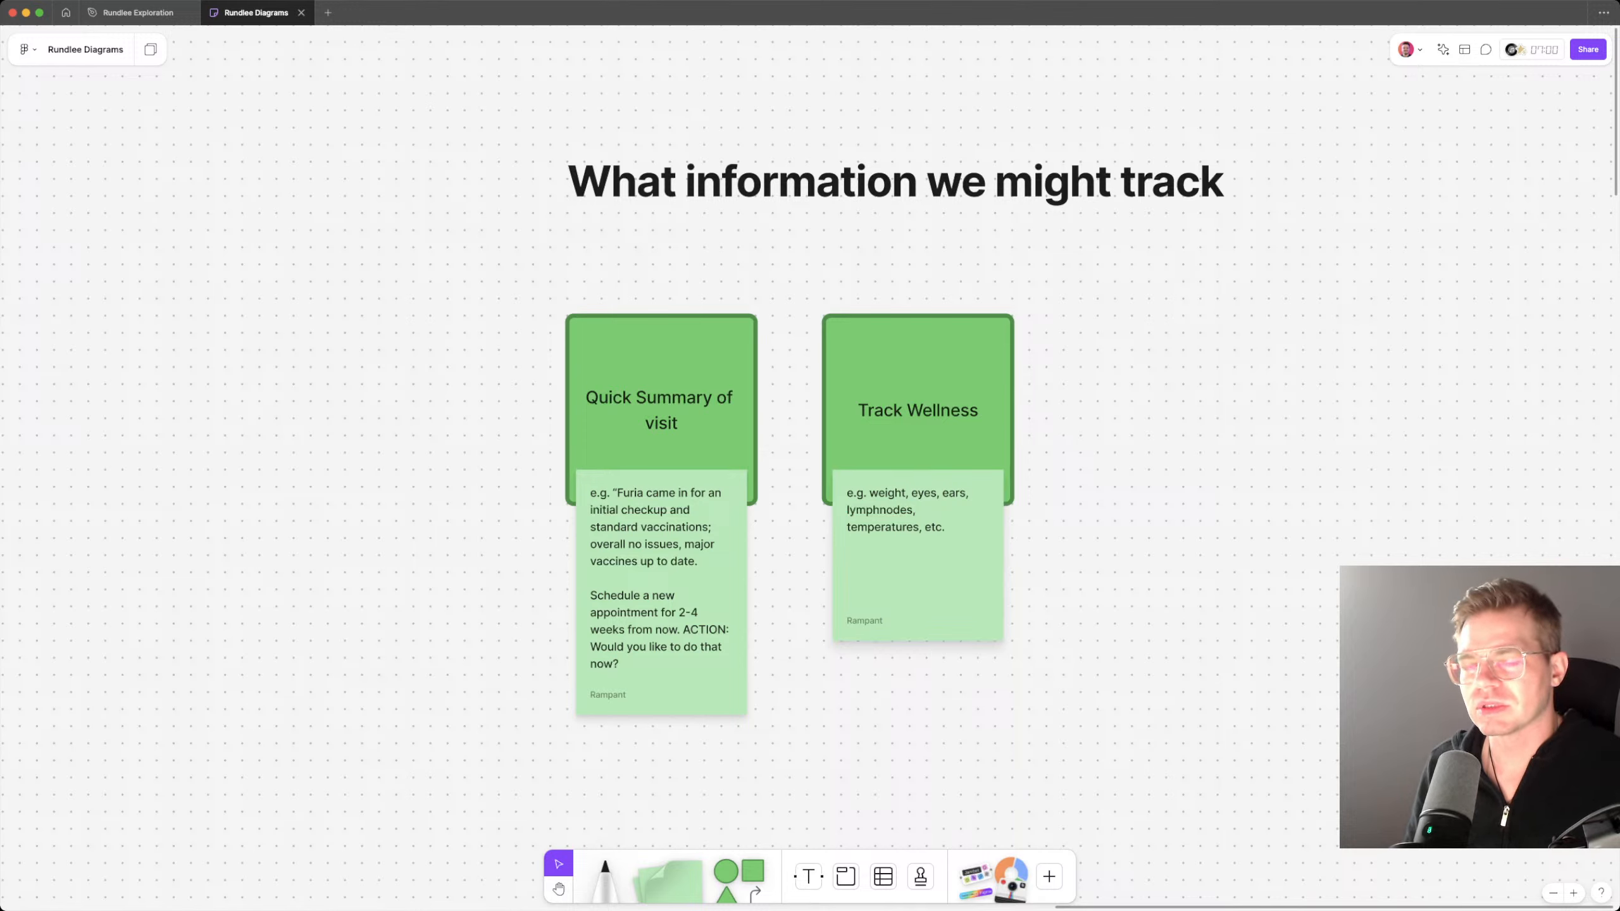
Step: Duplicate the Track Wellness card with its sticky note to its right, evenly spaced, and clear the copied note's text
click(918, 383)
shift+click(918, 575)
drag(918, 574, 1175, 575)
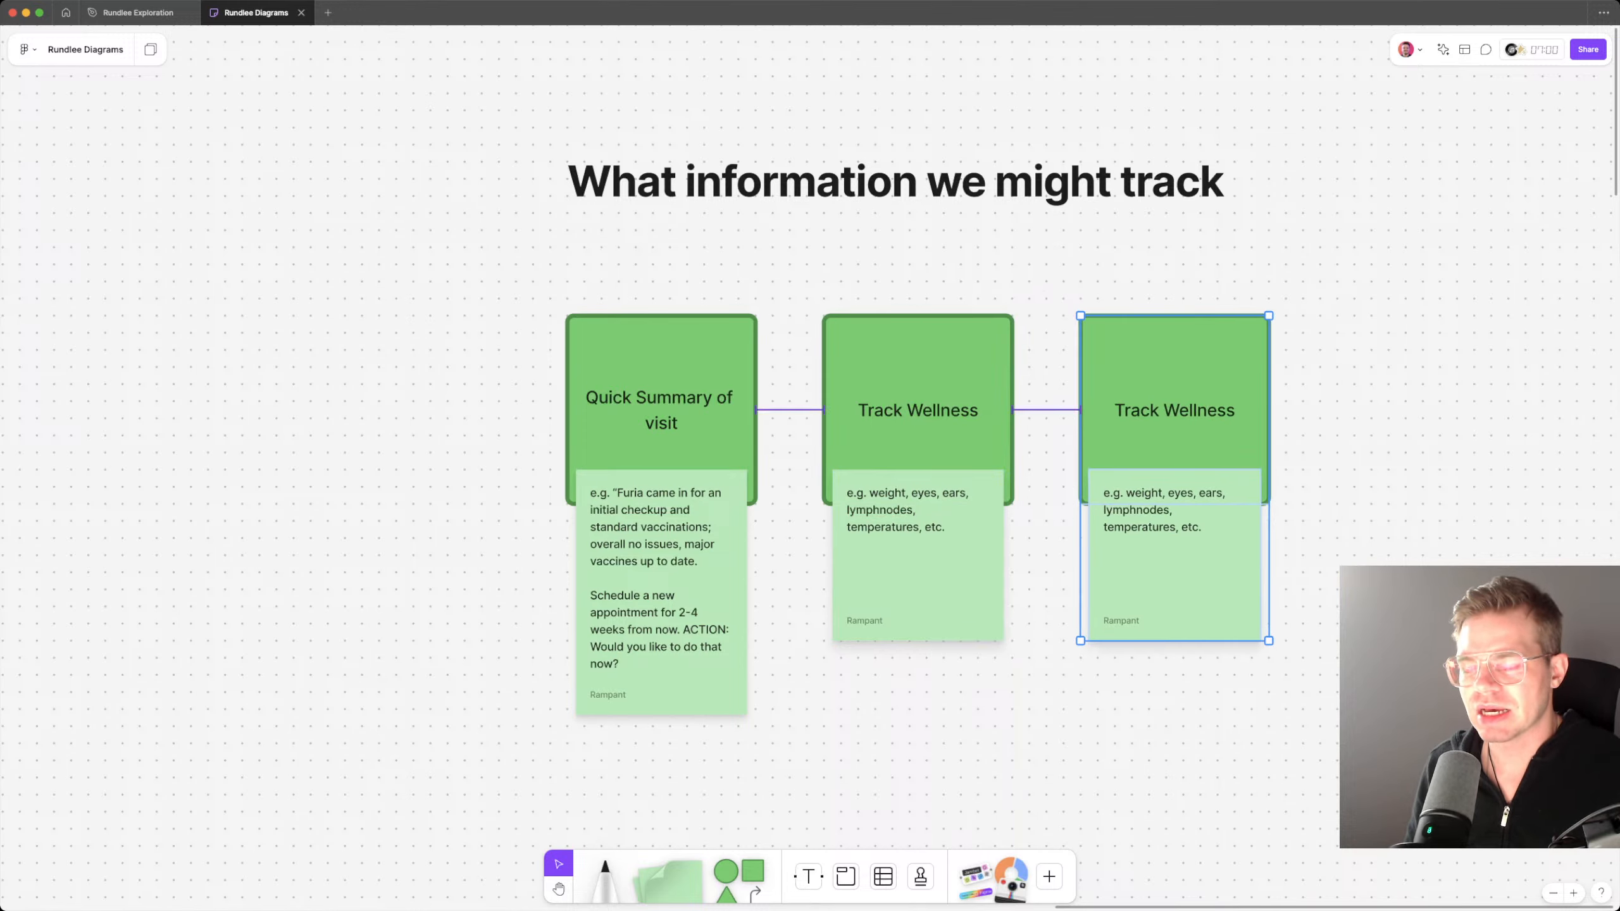
key(Escape)
double_click(1175, 536)
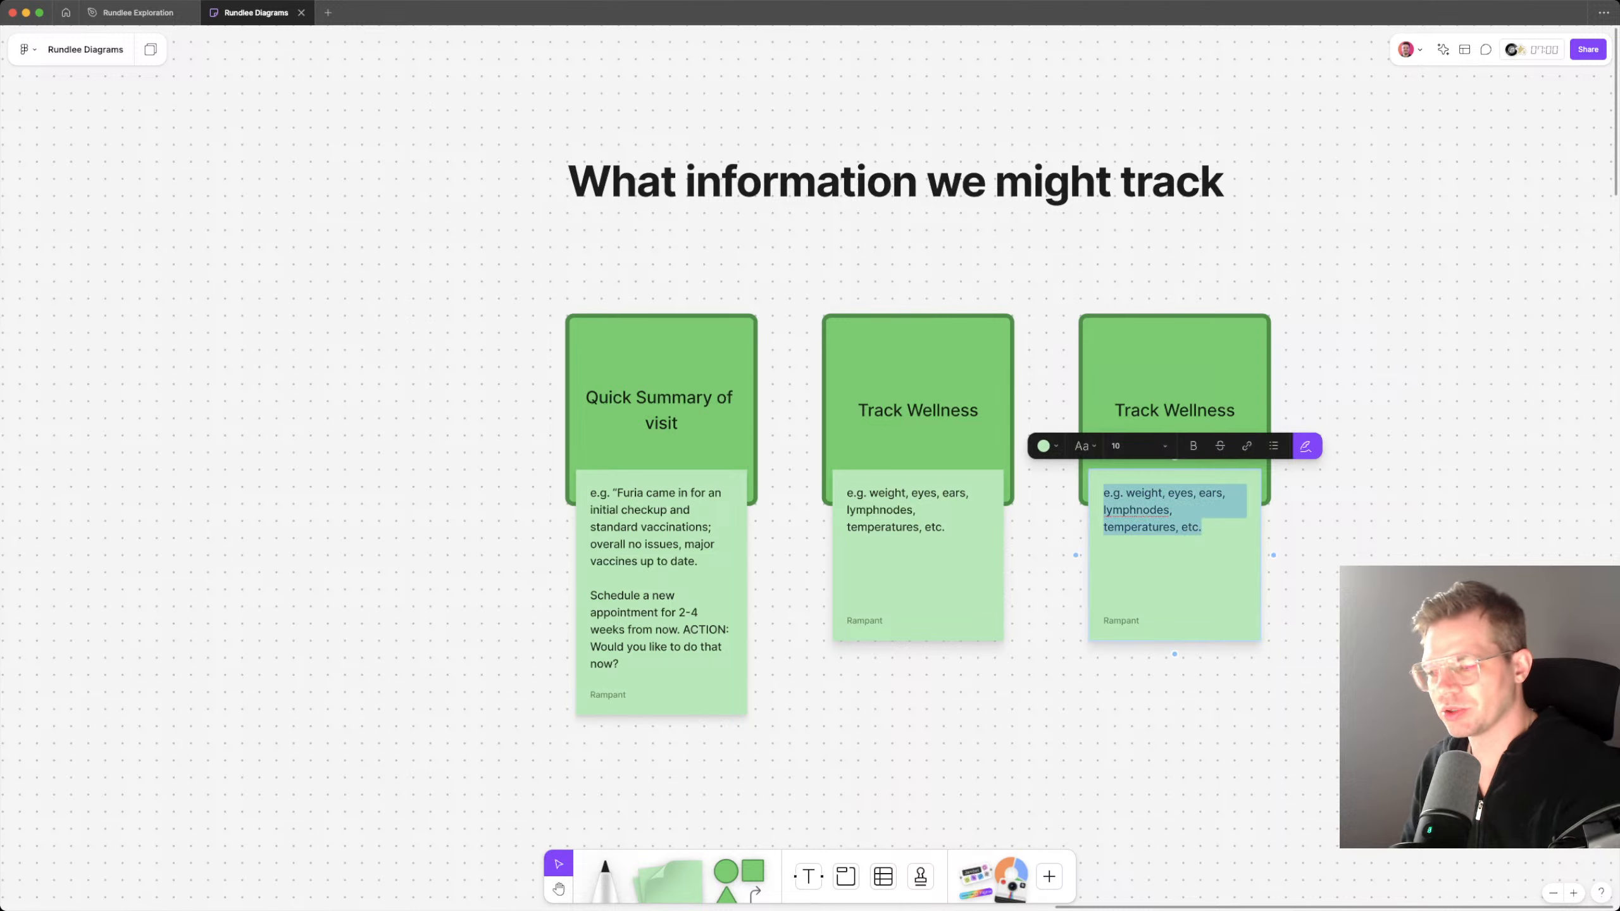
key(BackSpace)
key(Escape)
Step: Retitle the duplicated green card as "Pet's Diet"
double_click(1175, 410)
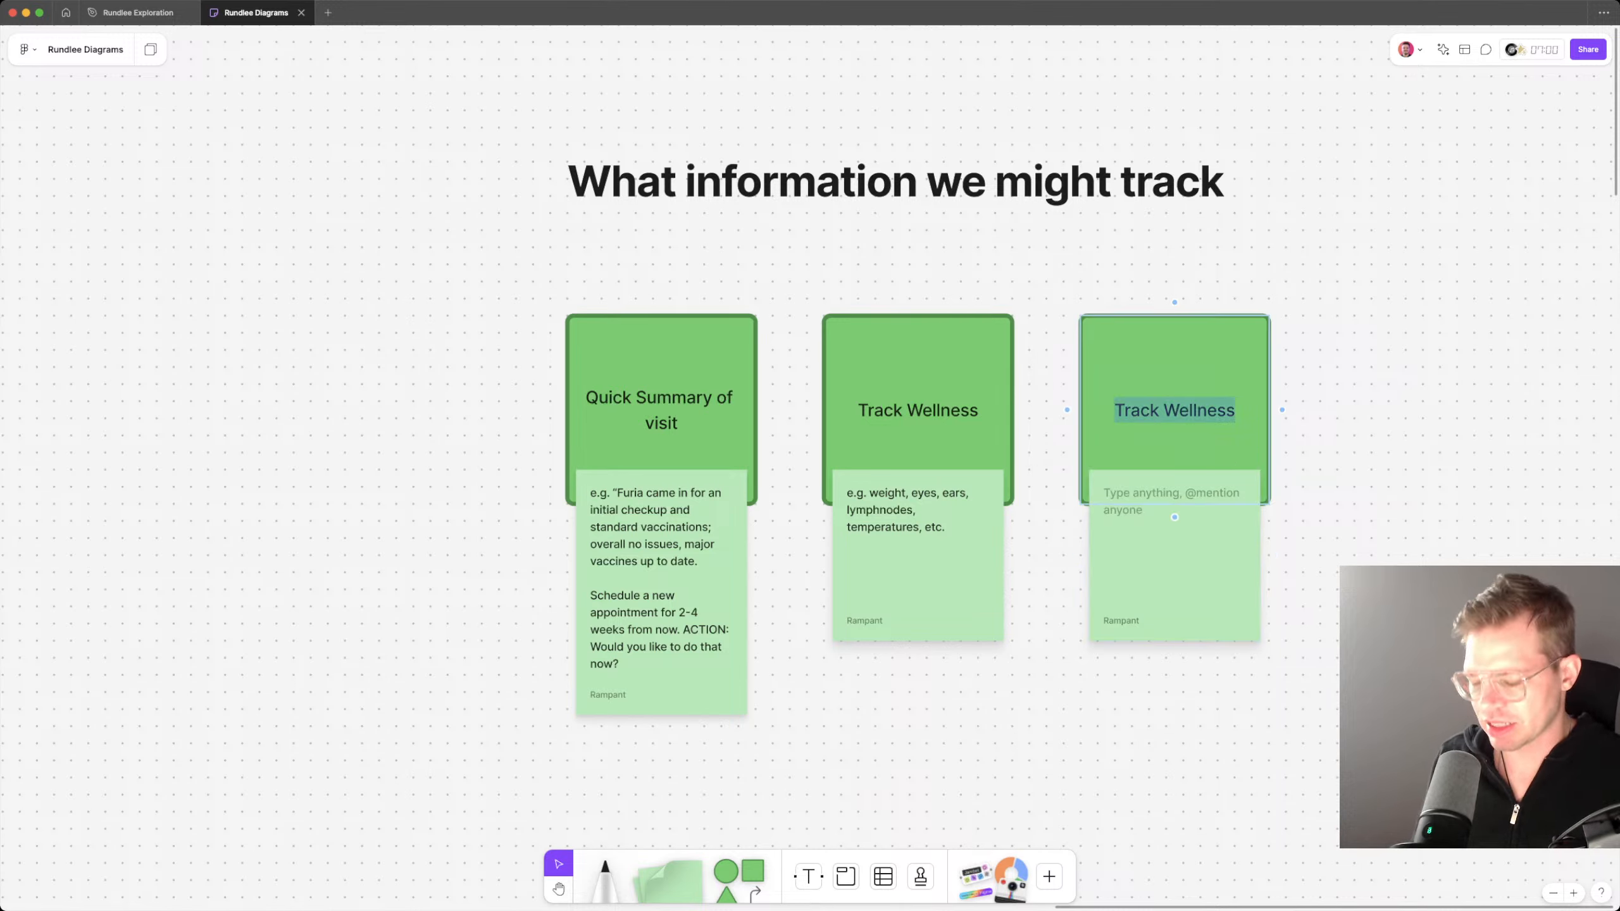
text(PEt's di)
key(BackSpace)
key(BackSpace)
key(BackSpace)
key(BackSpace)
key(BackSpace)
key(BackSpace)
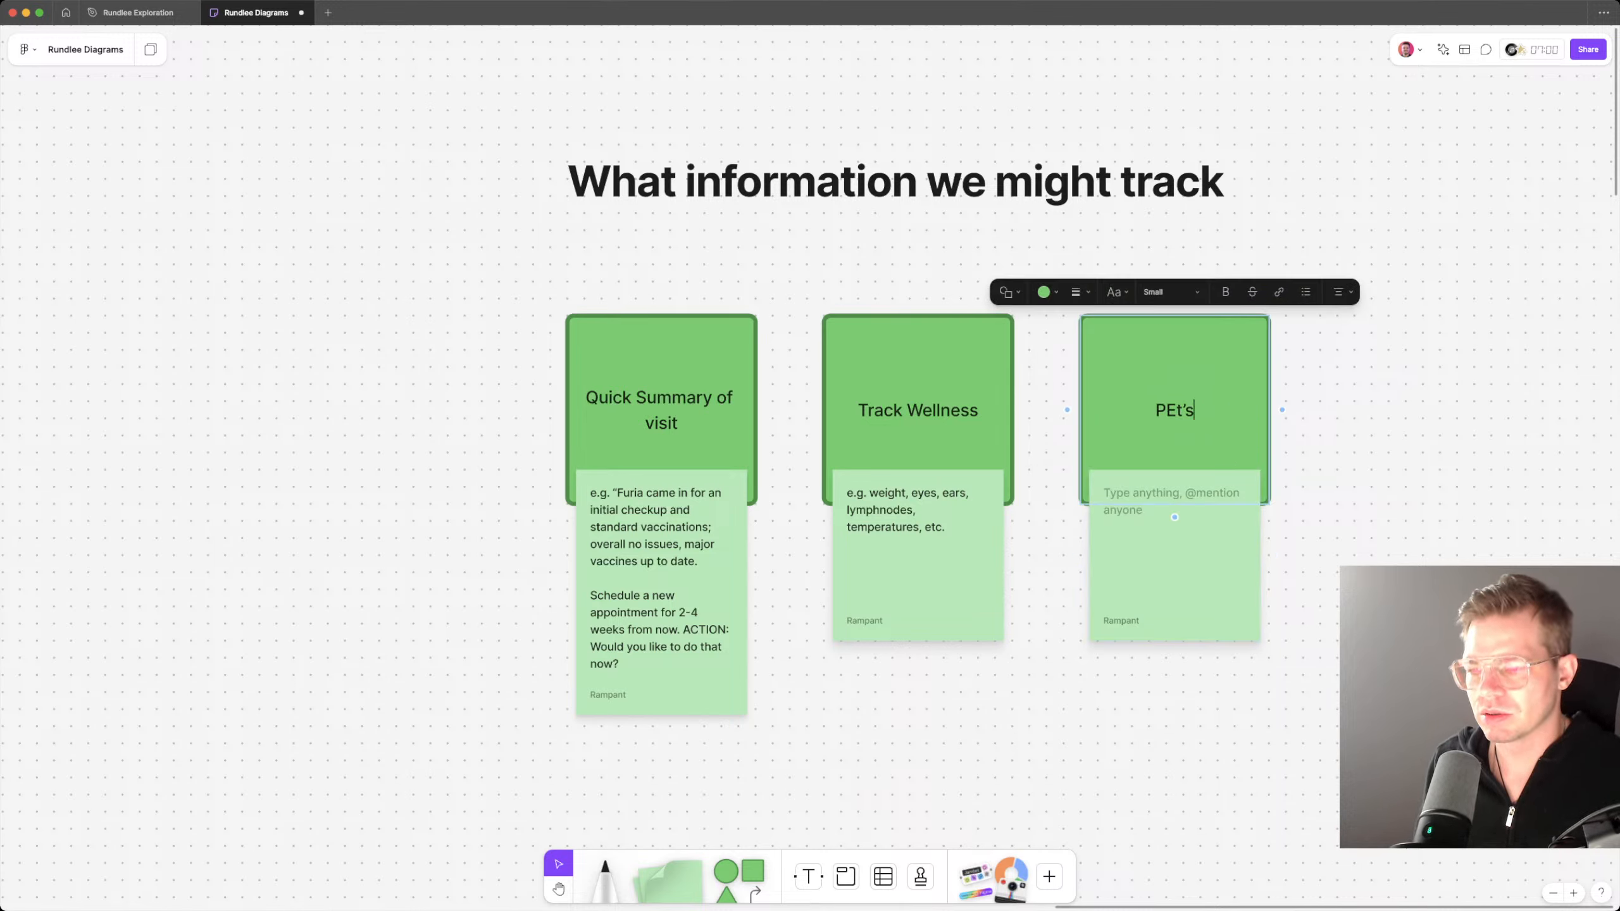
key(BackSpace)
text(et)
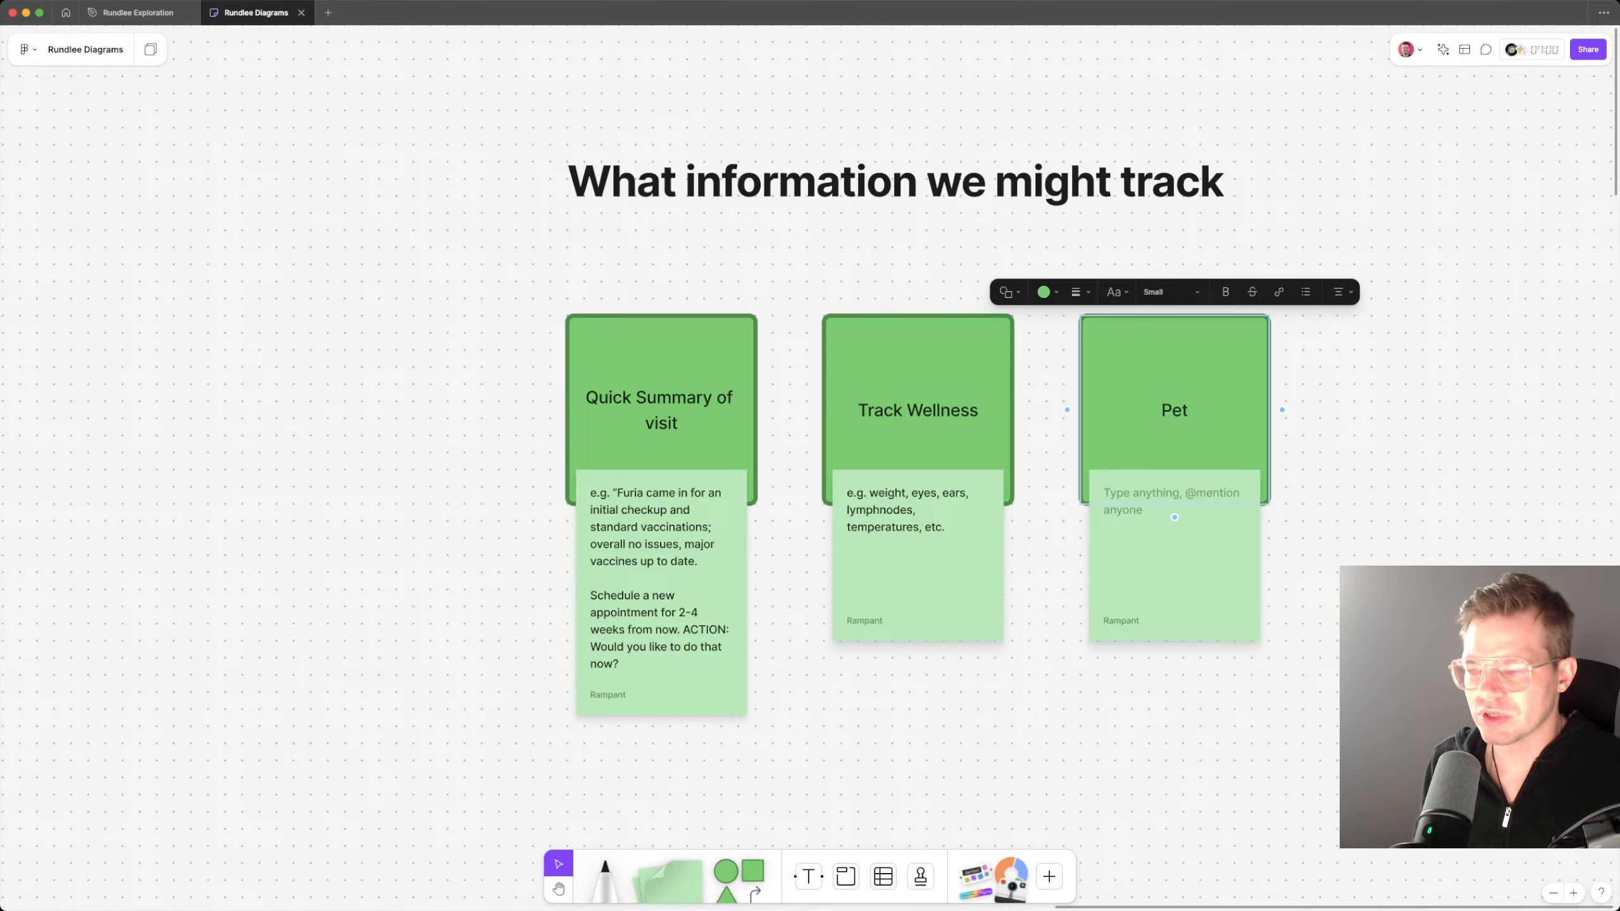
text('s)
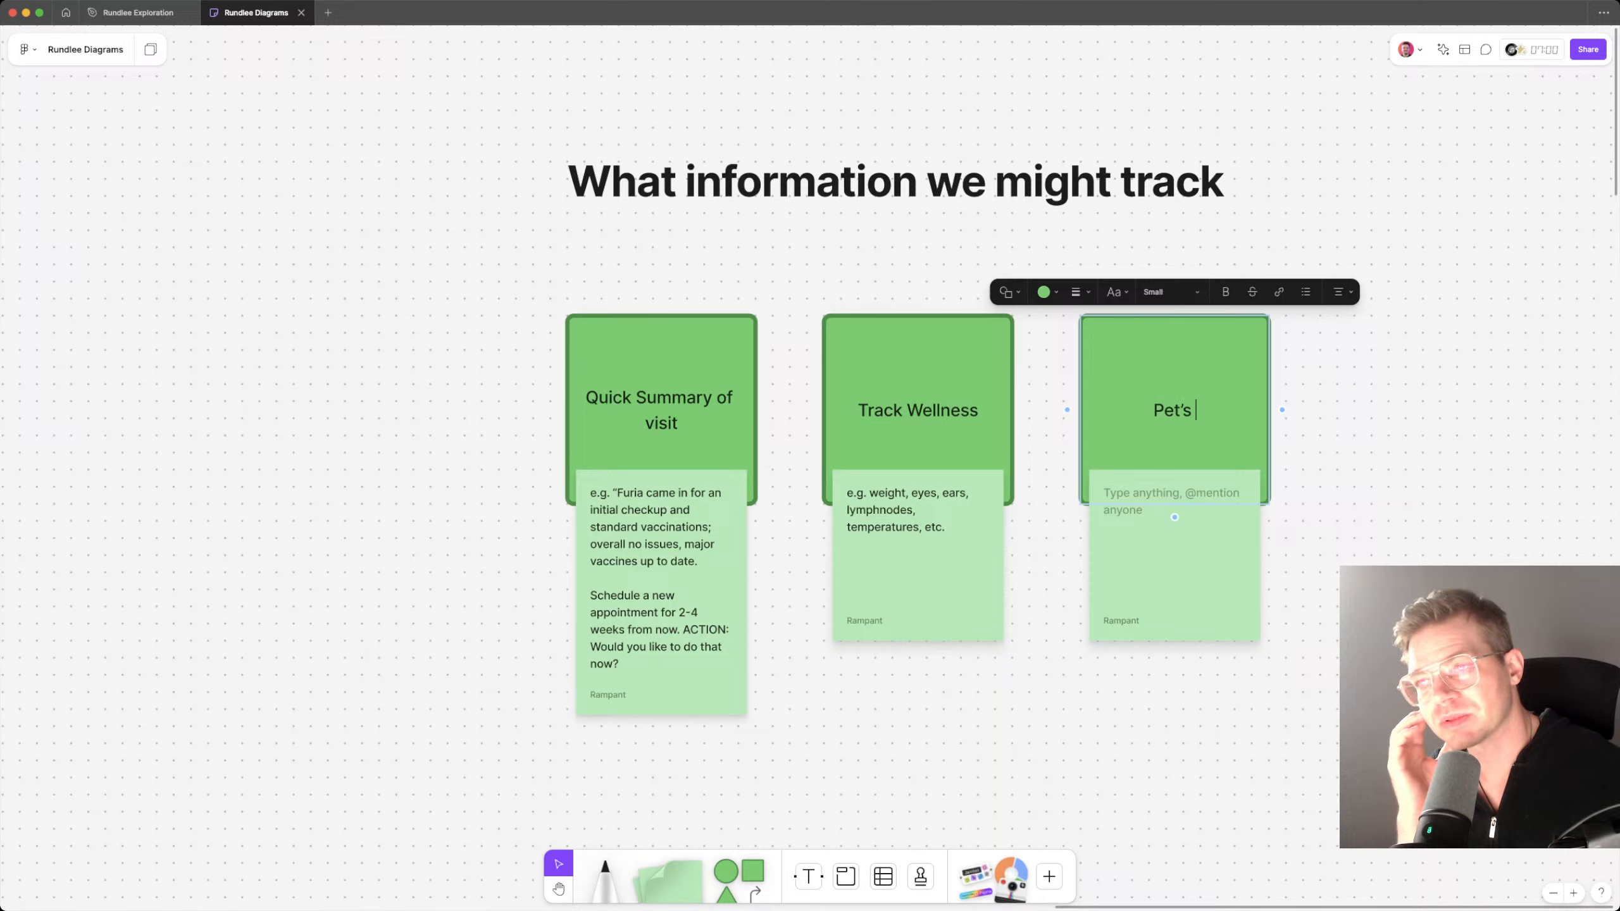
text( Diet)
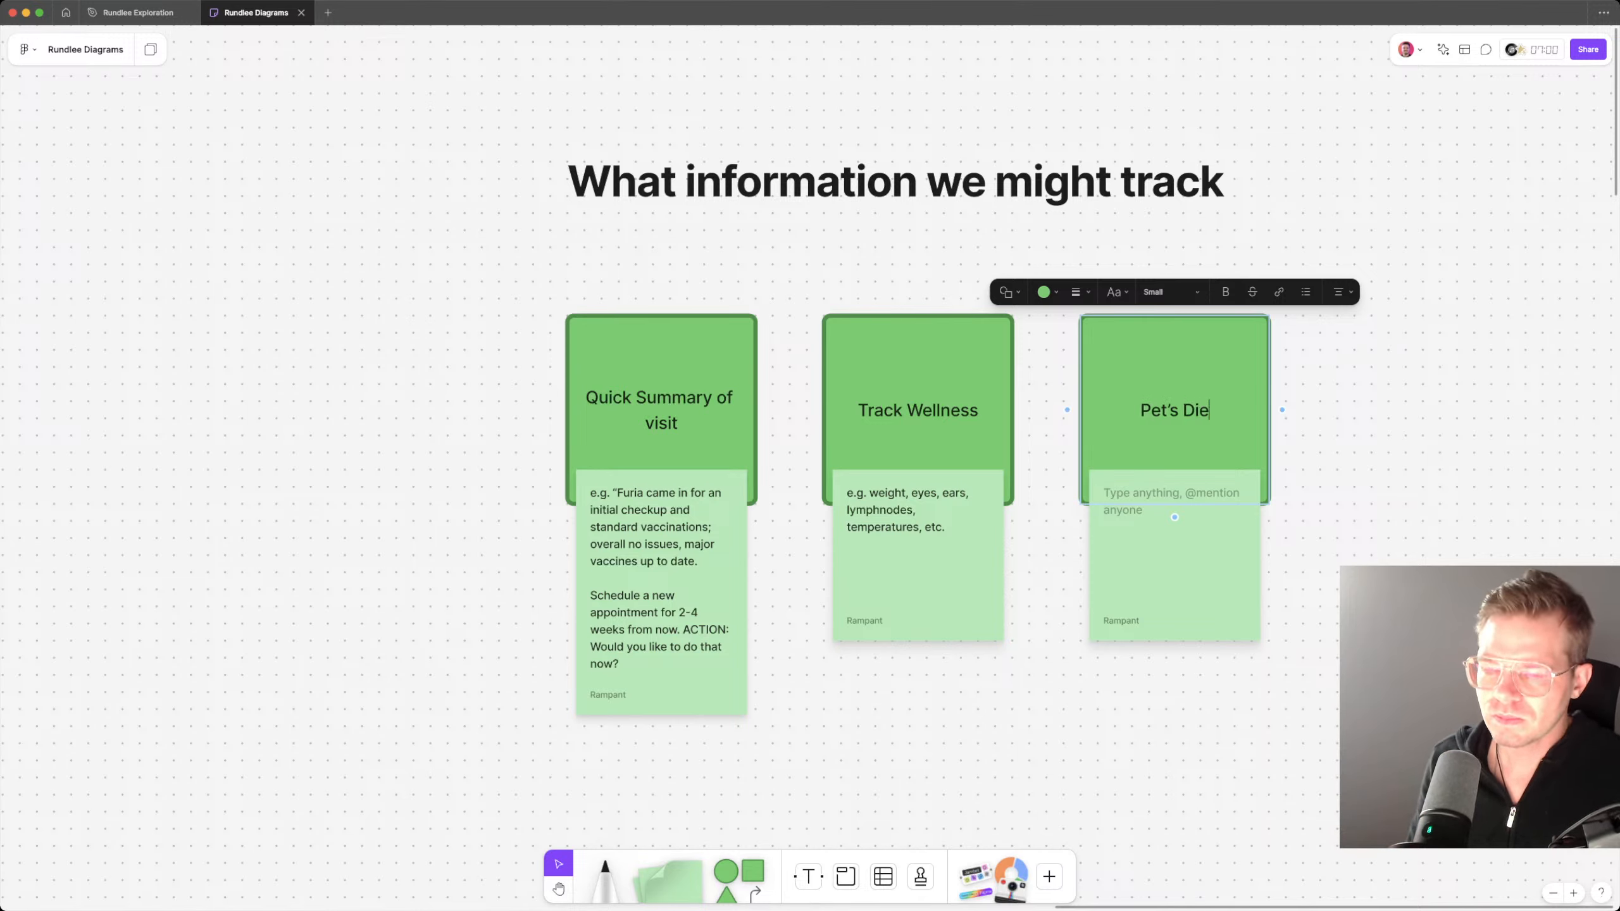
key(Escape)
Step: Fill the empty sticky note under the Pet's Diet card with "Boiled chicken, even mix of white and dark meat."
key(Tab)
key(Return)
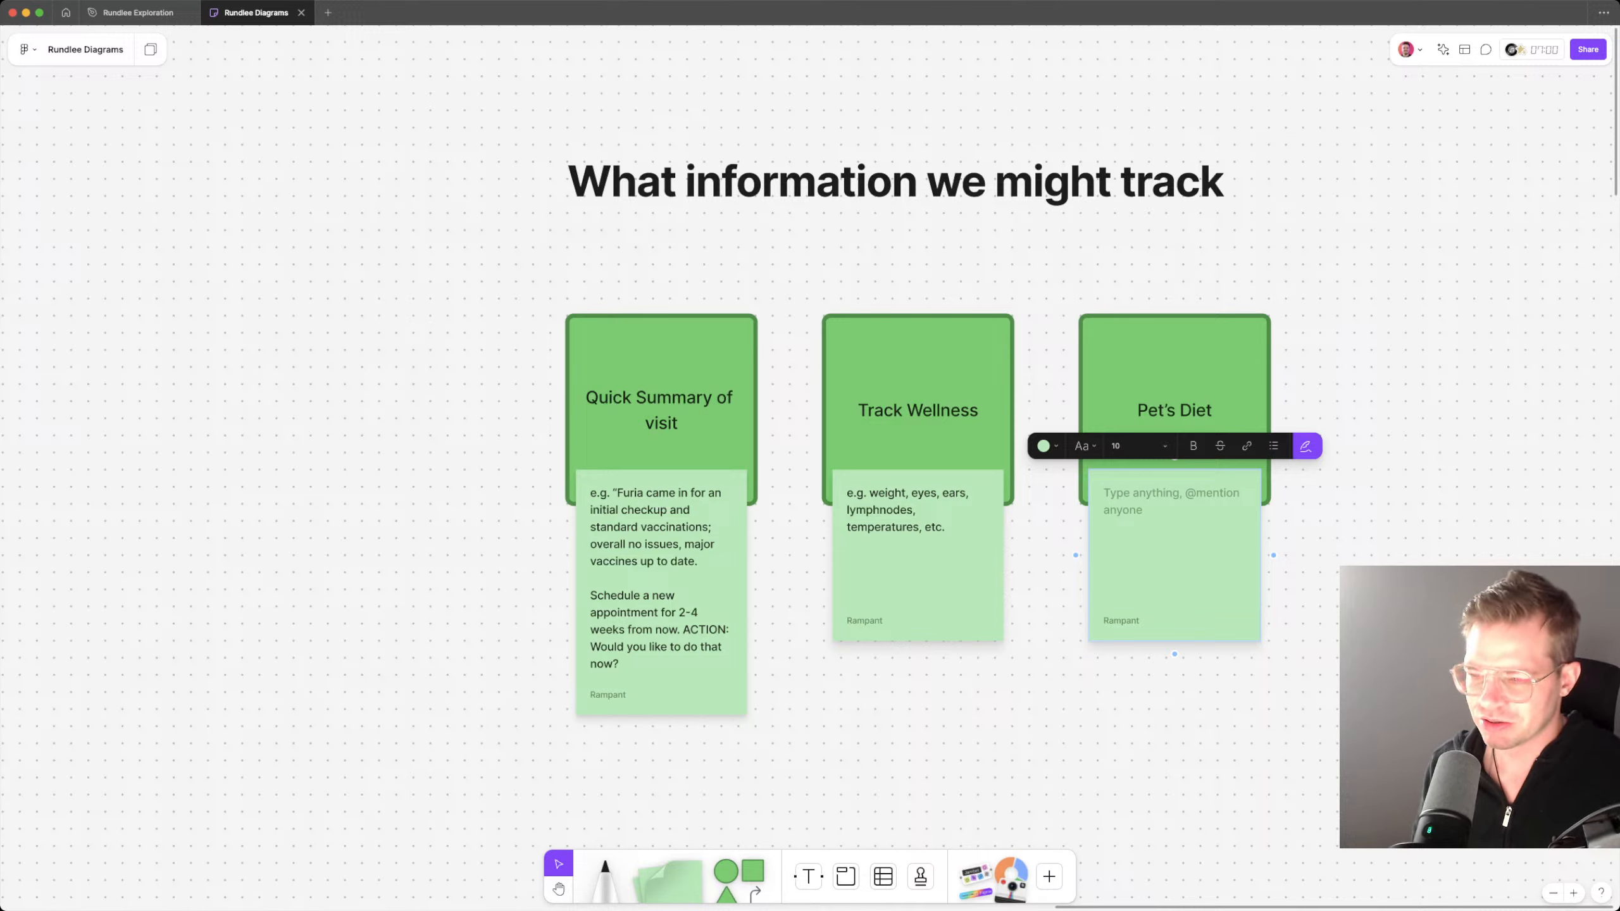
text(Mix)
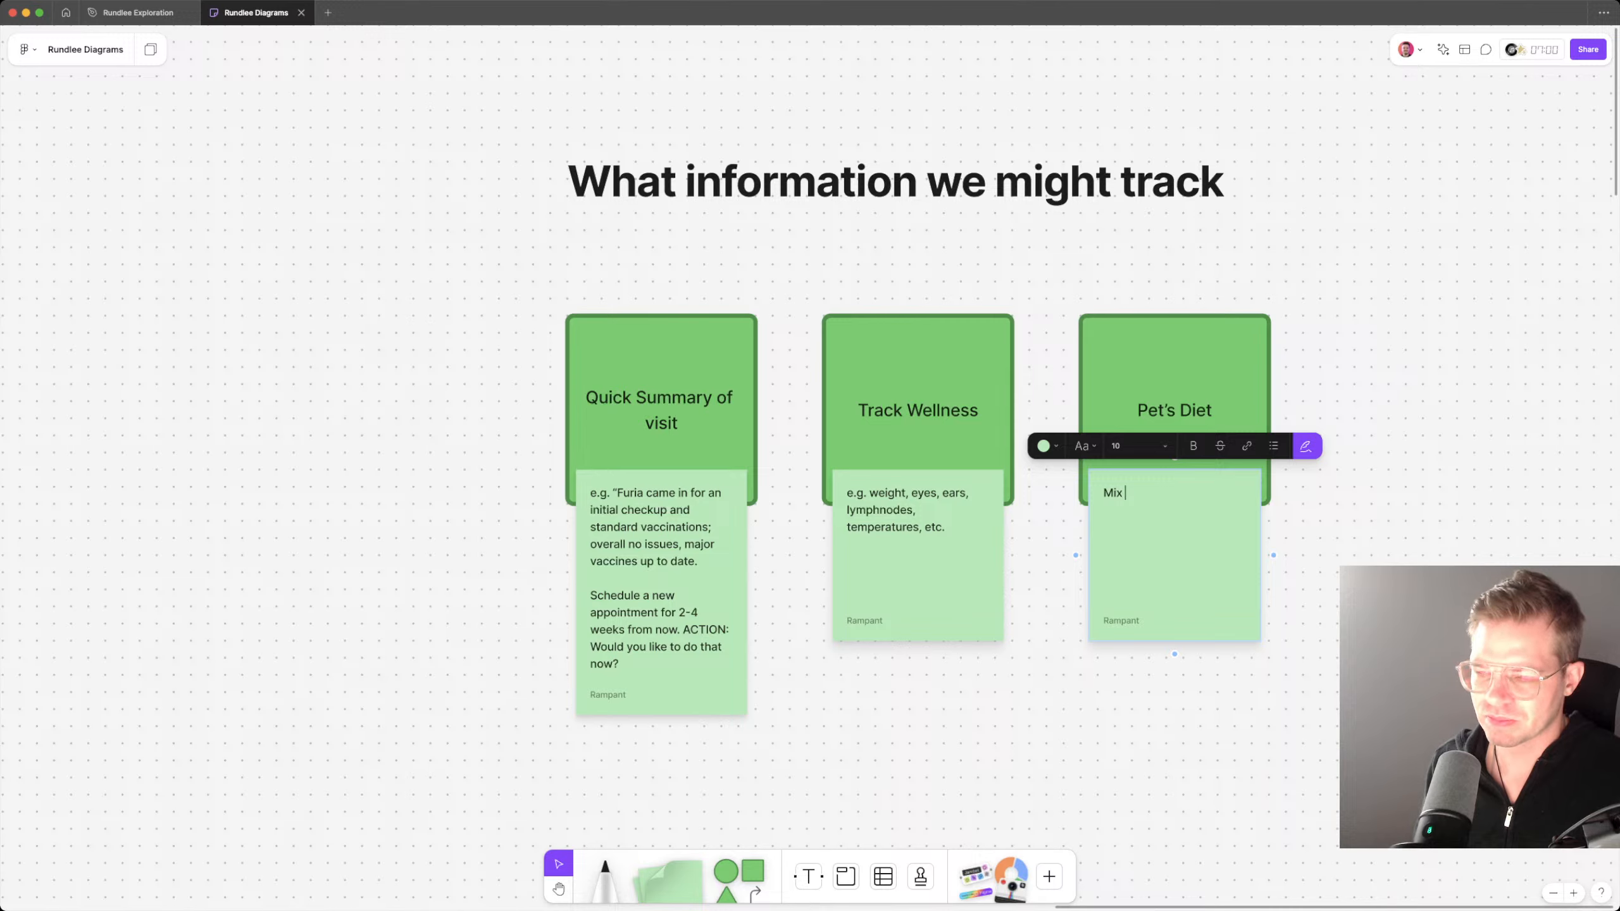
text( boil)
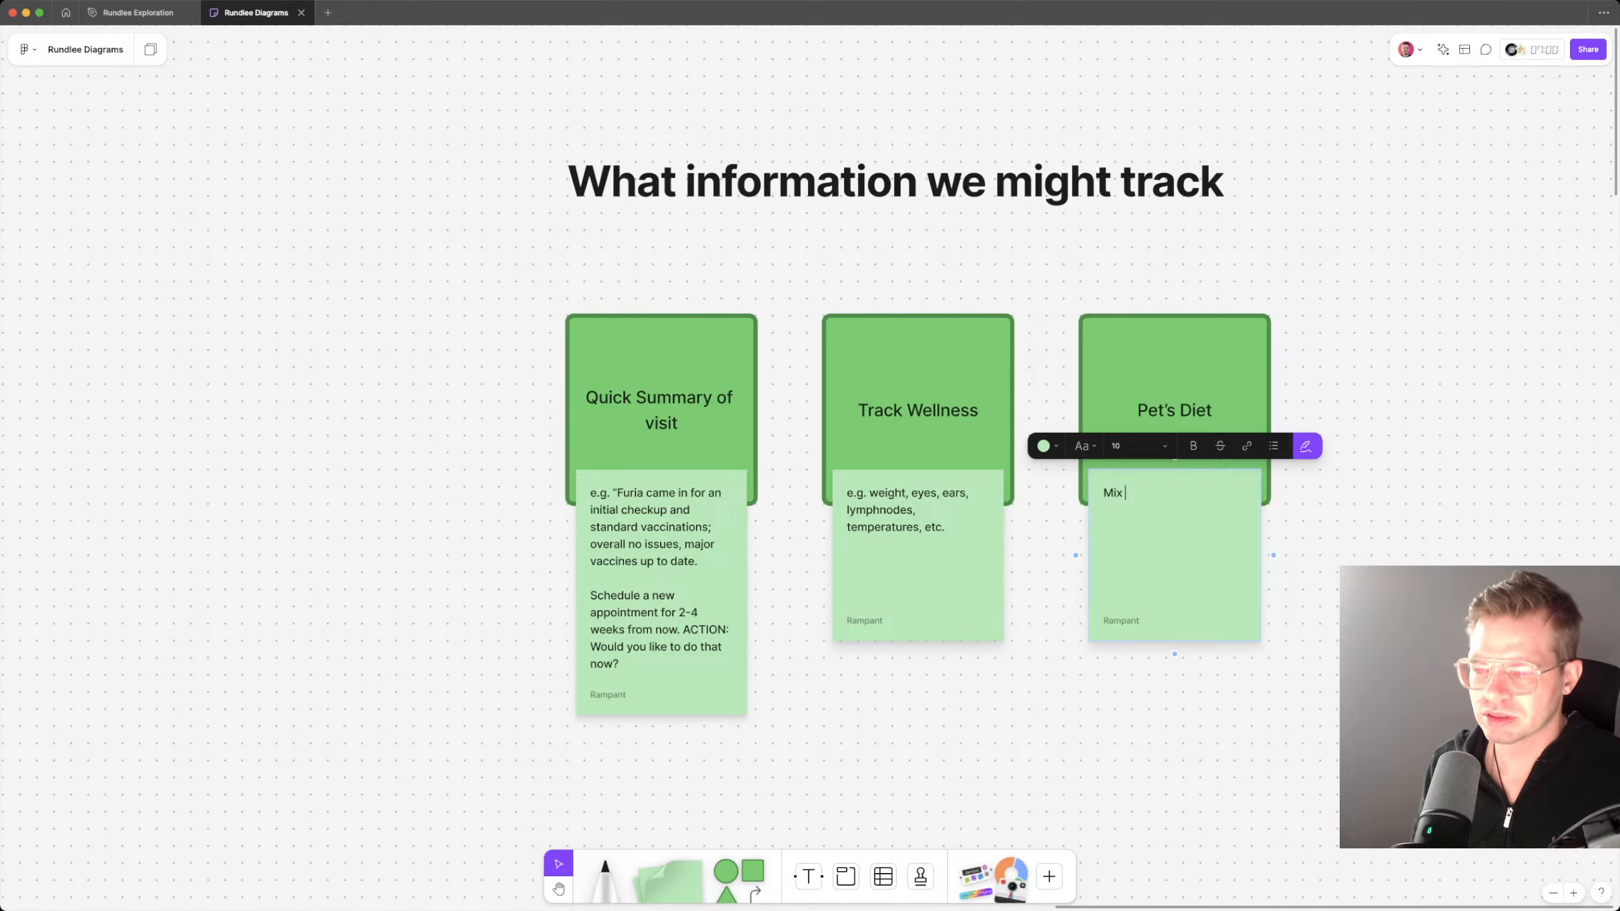
text(d)
key(super+a)
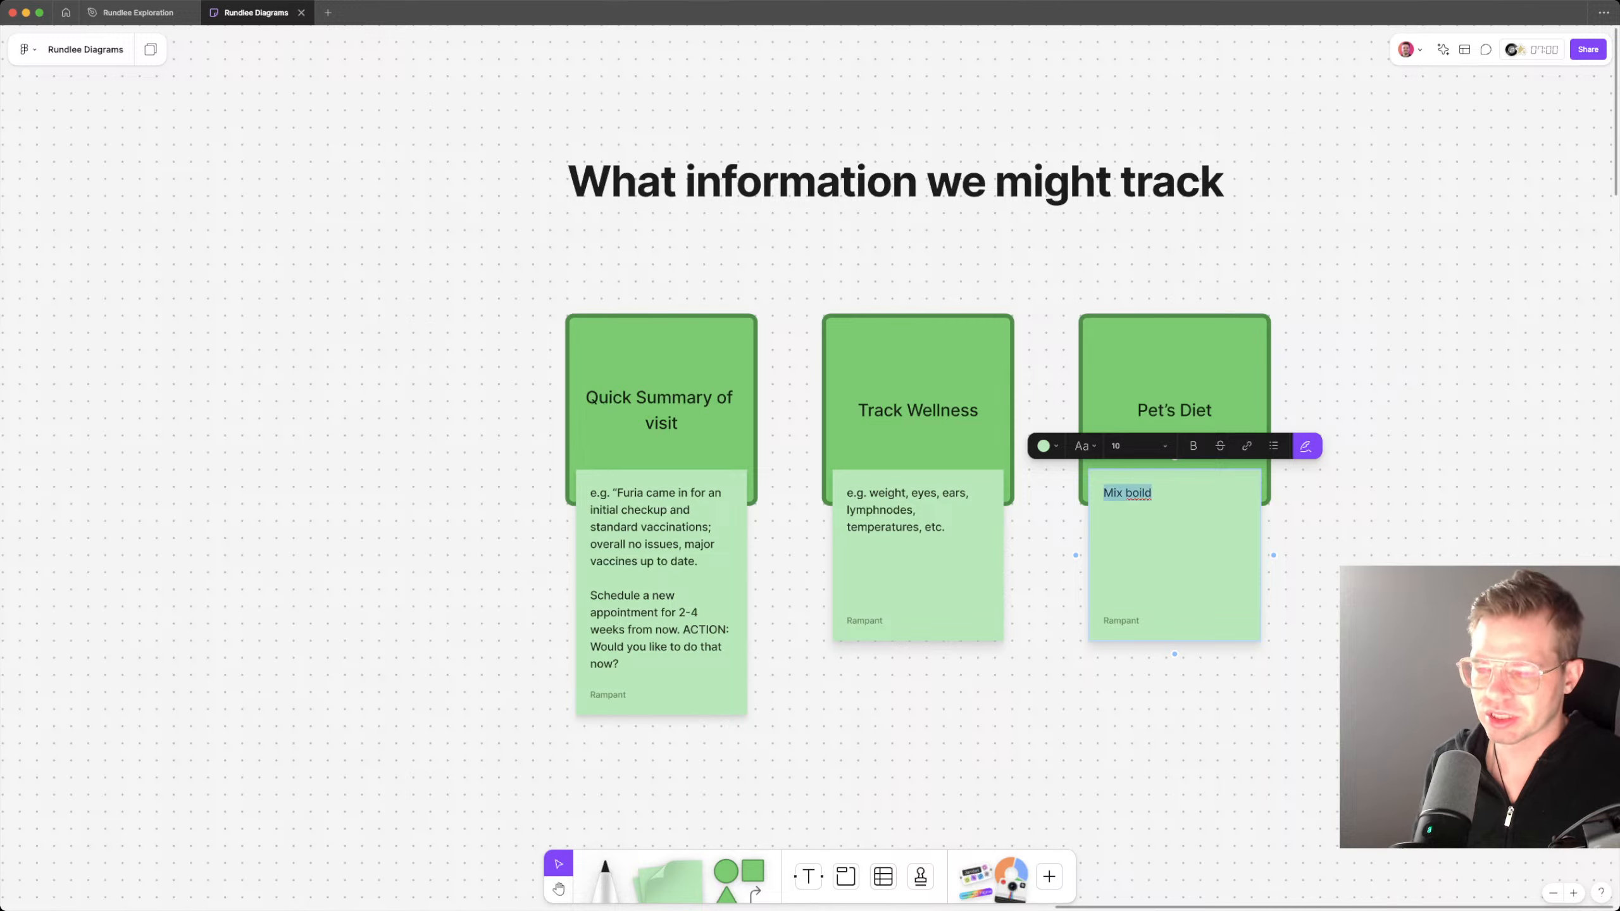
text(Boild)
key(BackSpace)
text(ed)
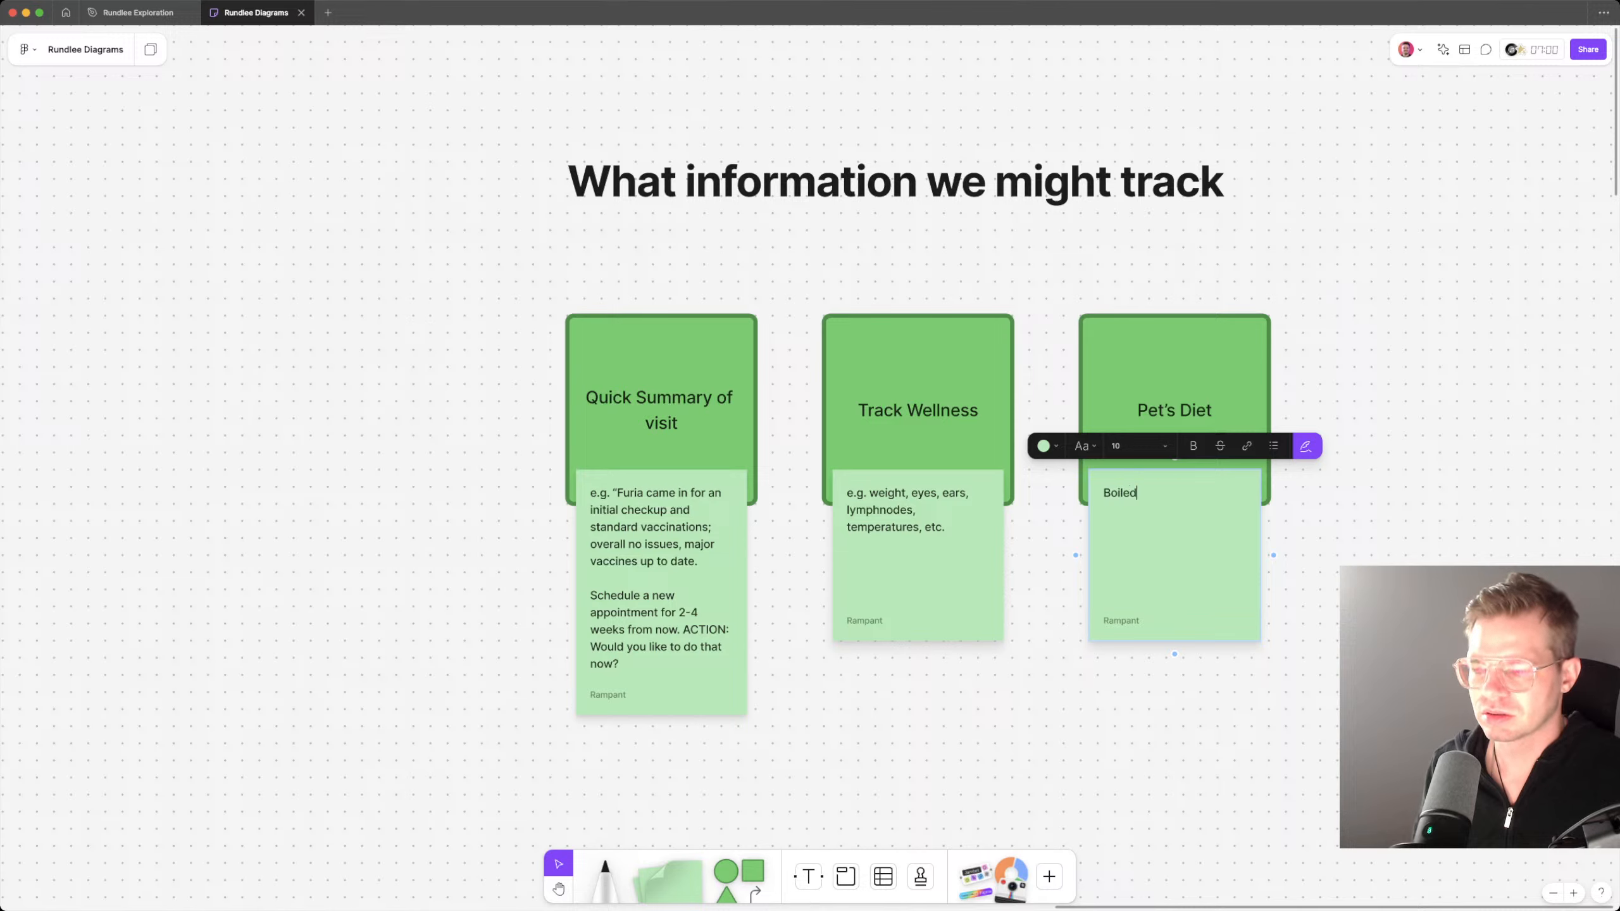
text( chicken, even m)
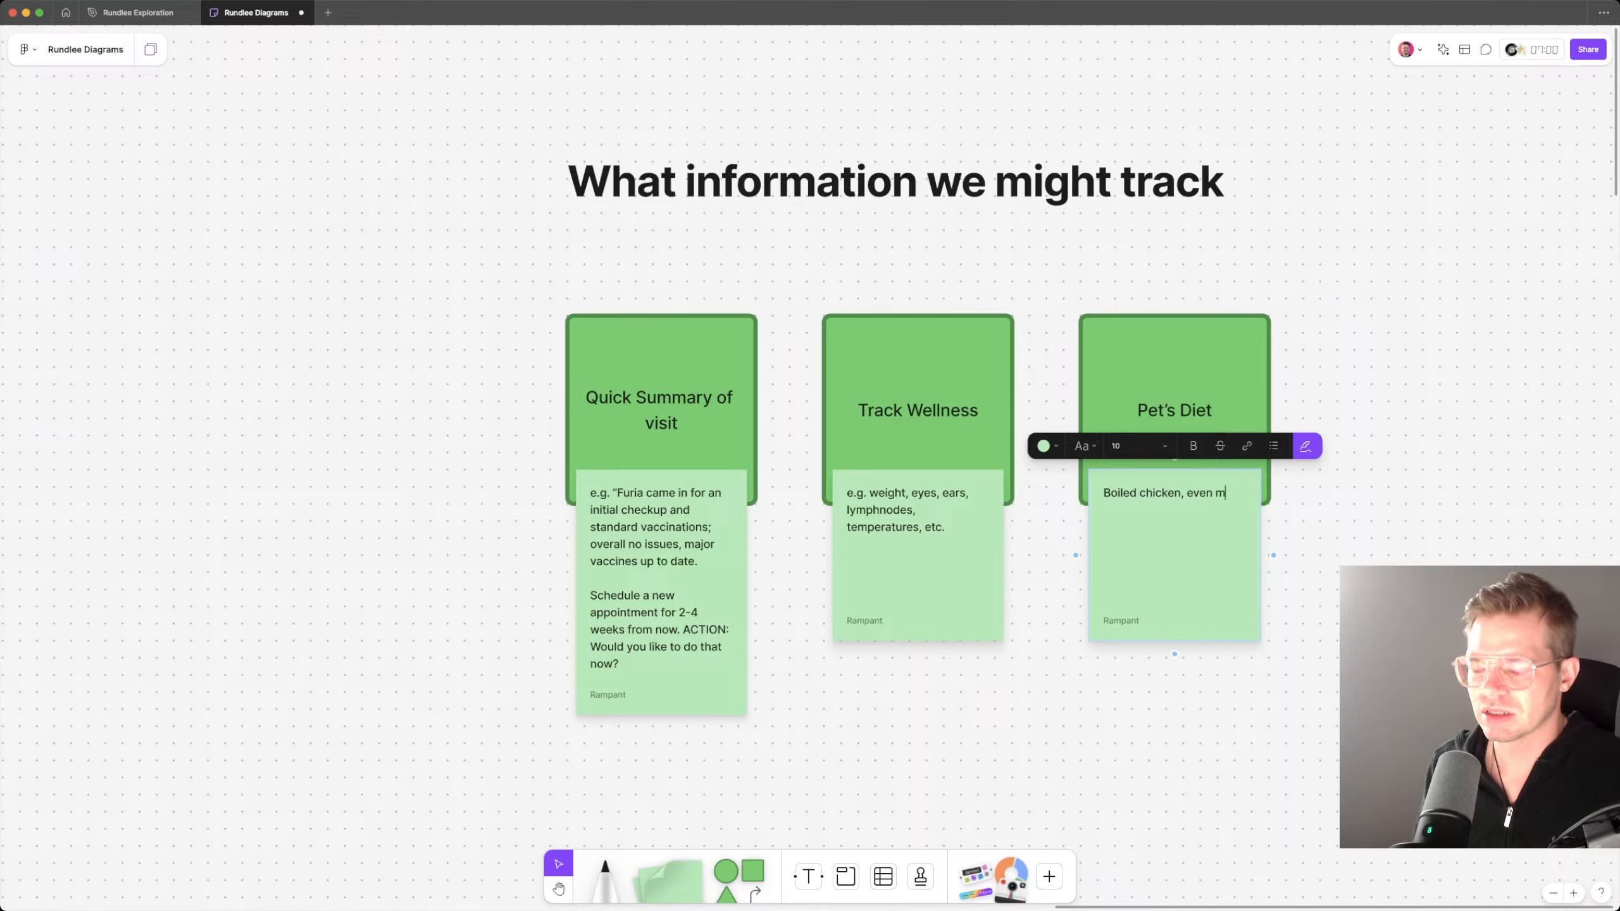
text(ix of whit)
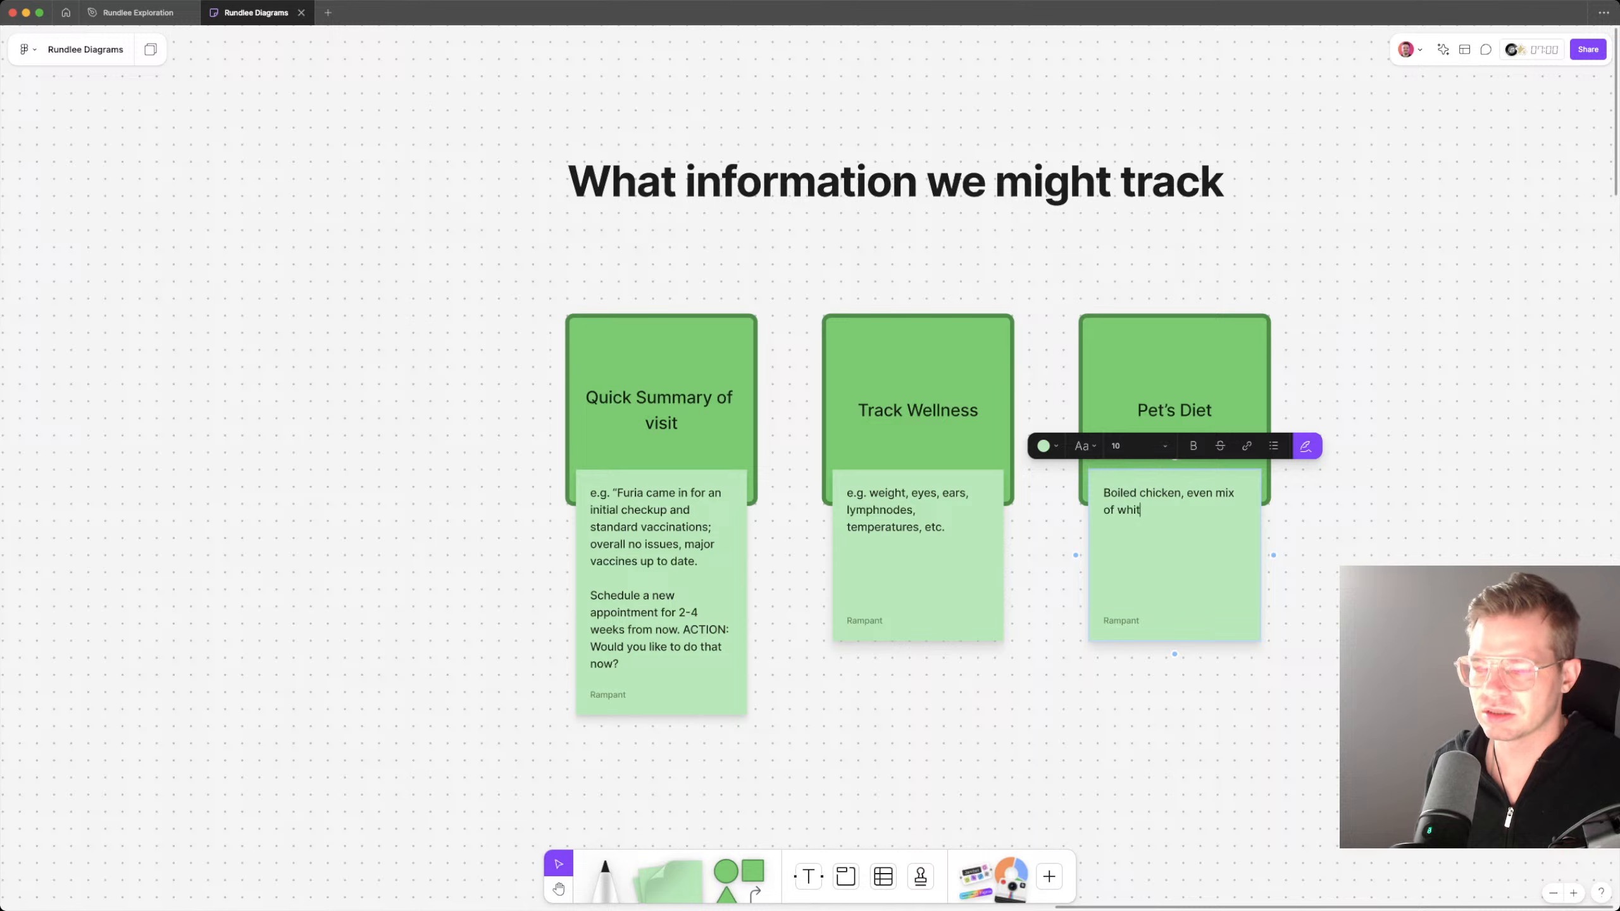
text(e and dark meat.)
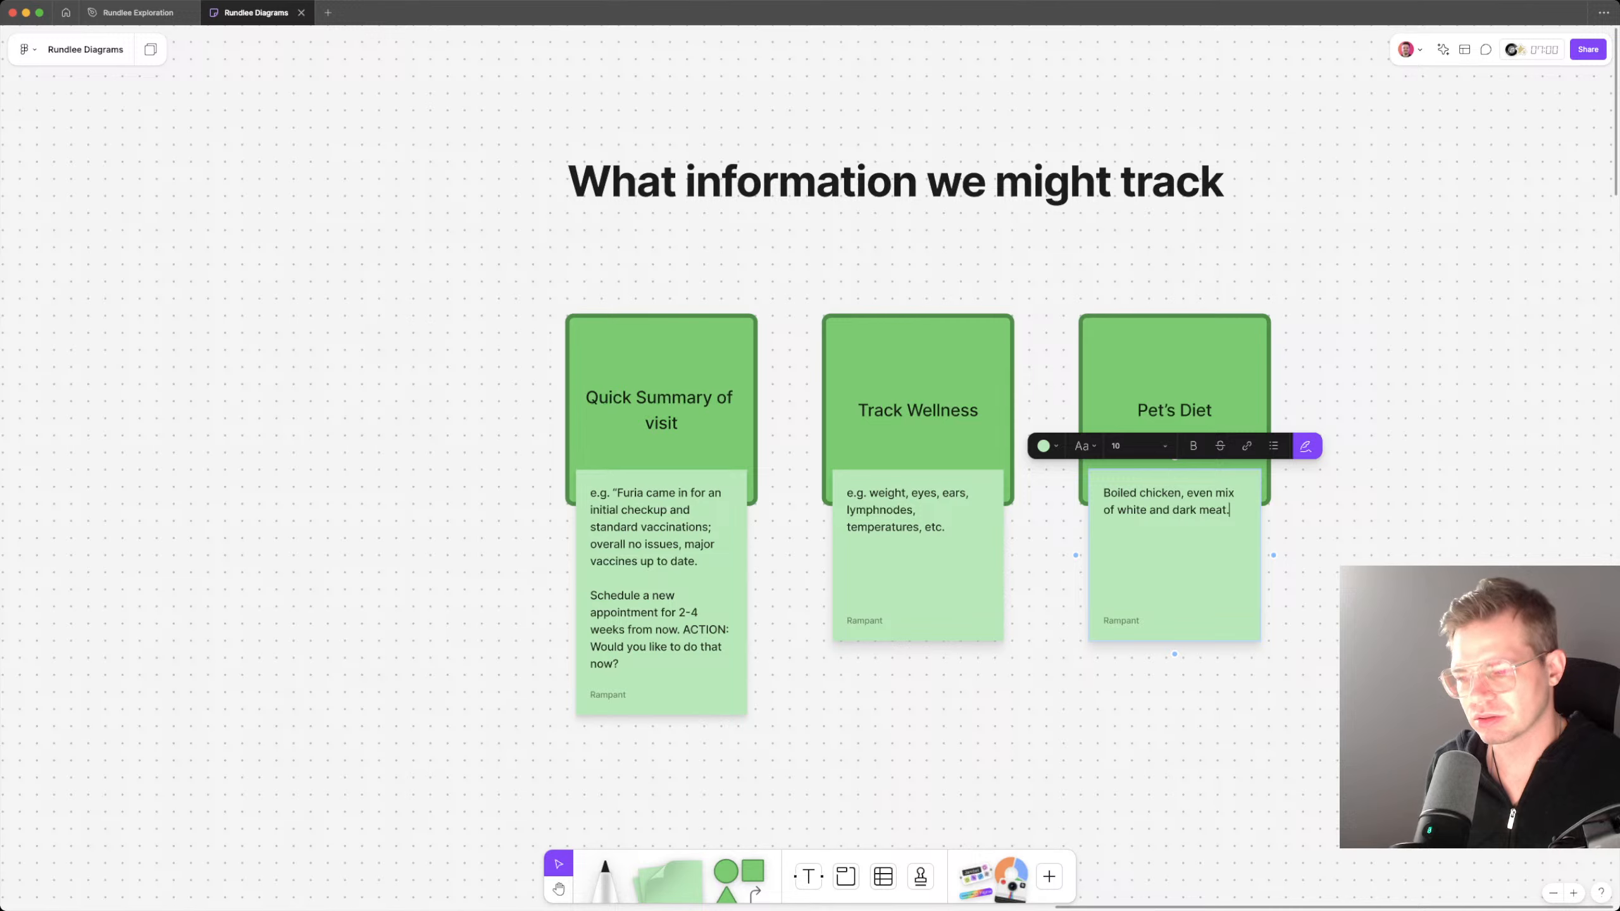
Step: Add a second paragraph to the Pet's Diet note reading "Dried meat as treats—beef, salmon, etc."
text(Beef)
key(BackSpace)
key(BackSpace)
key(BackSpace)
key(BackSpace)
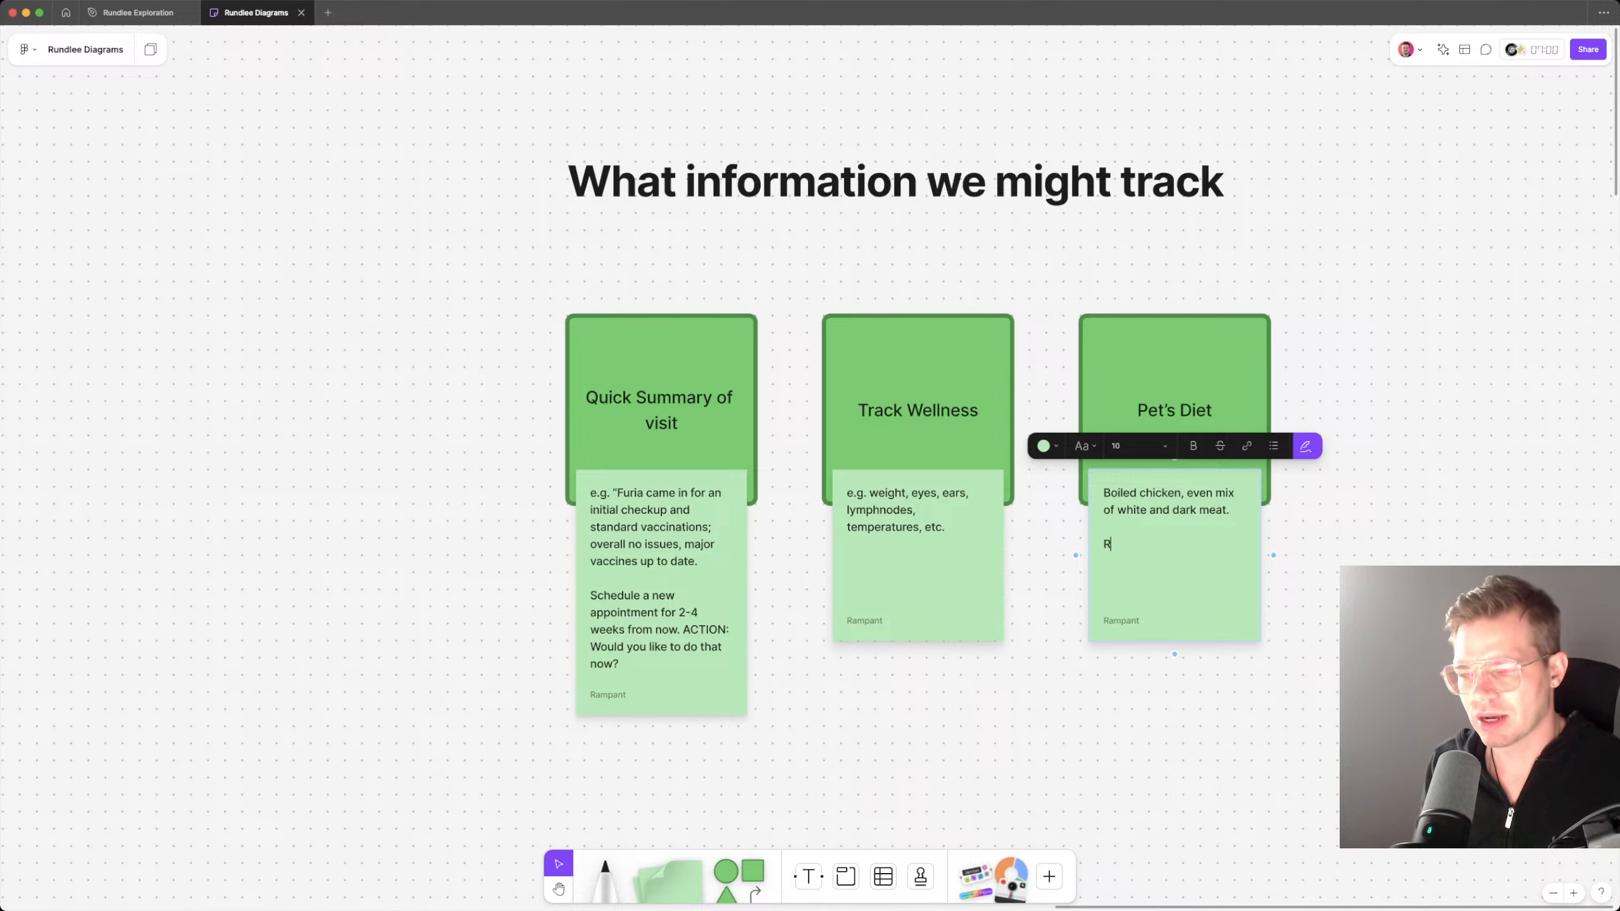
text(Dried meat a)
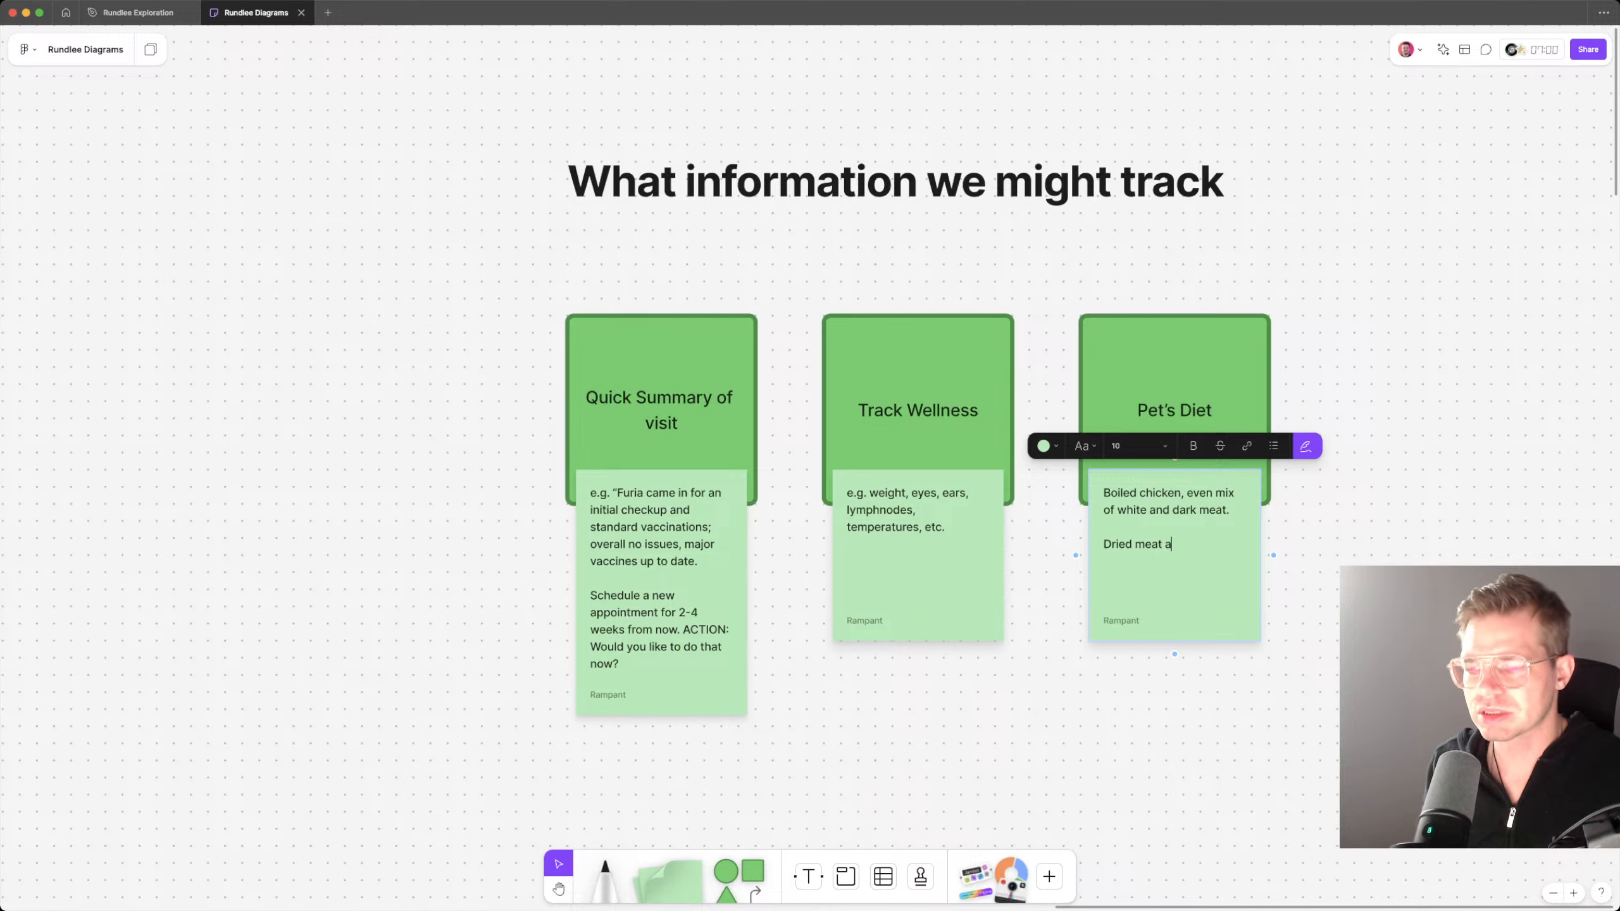
text(s treats)
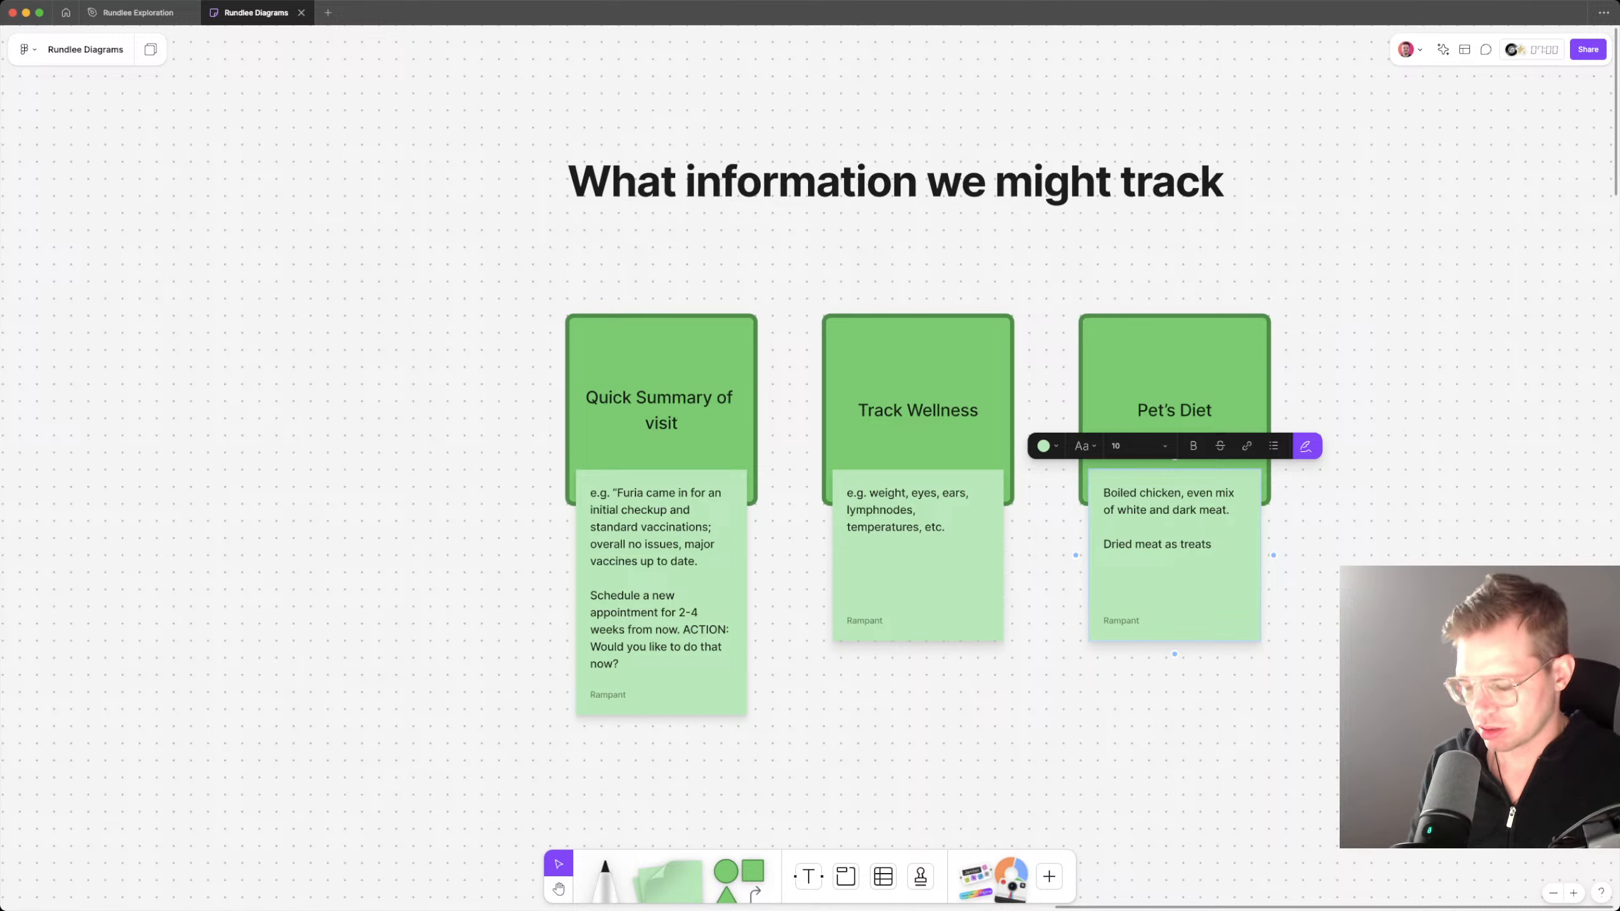
text(—beef, ch)
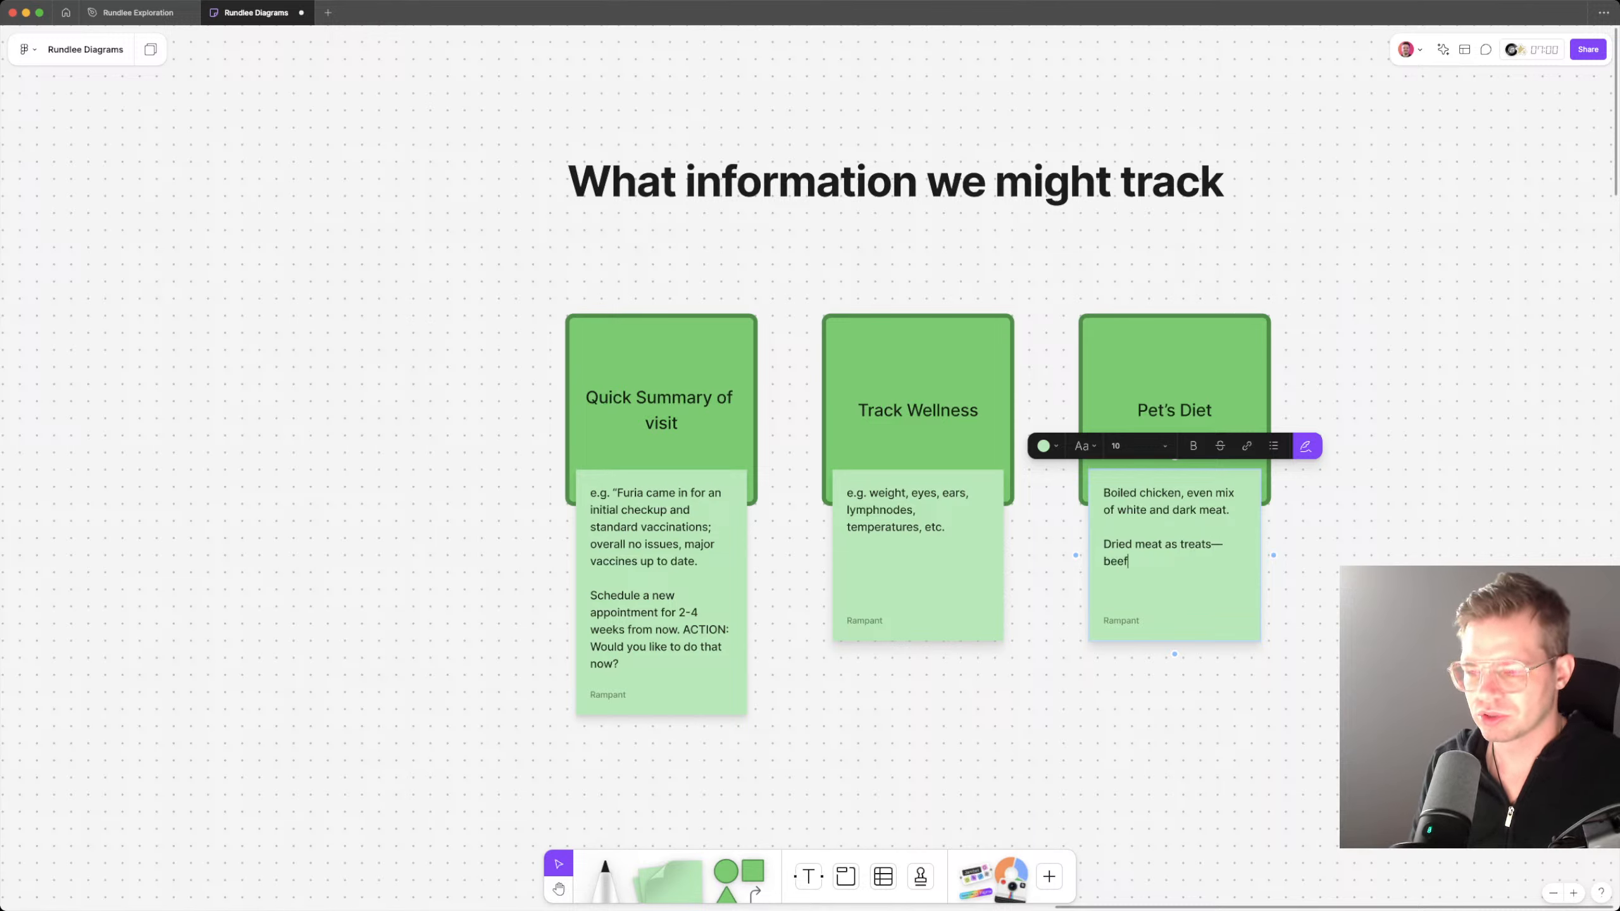
text(en,)
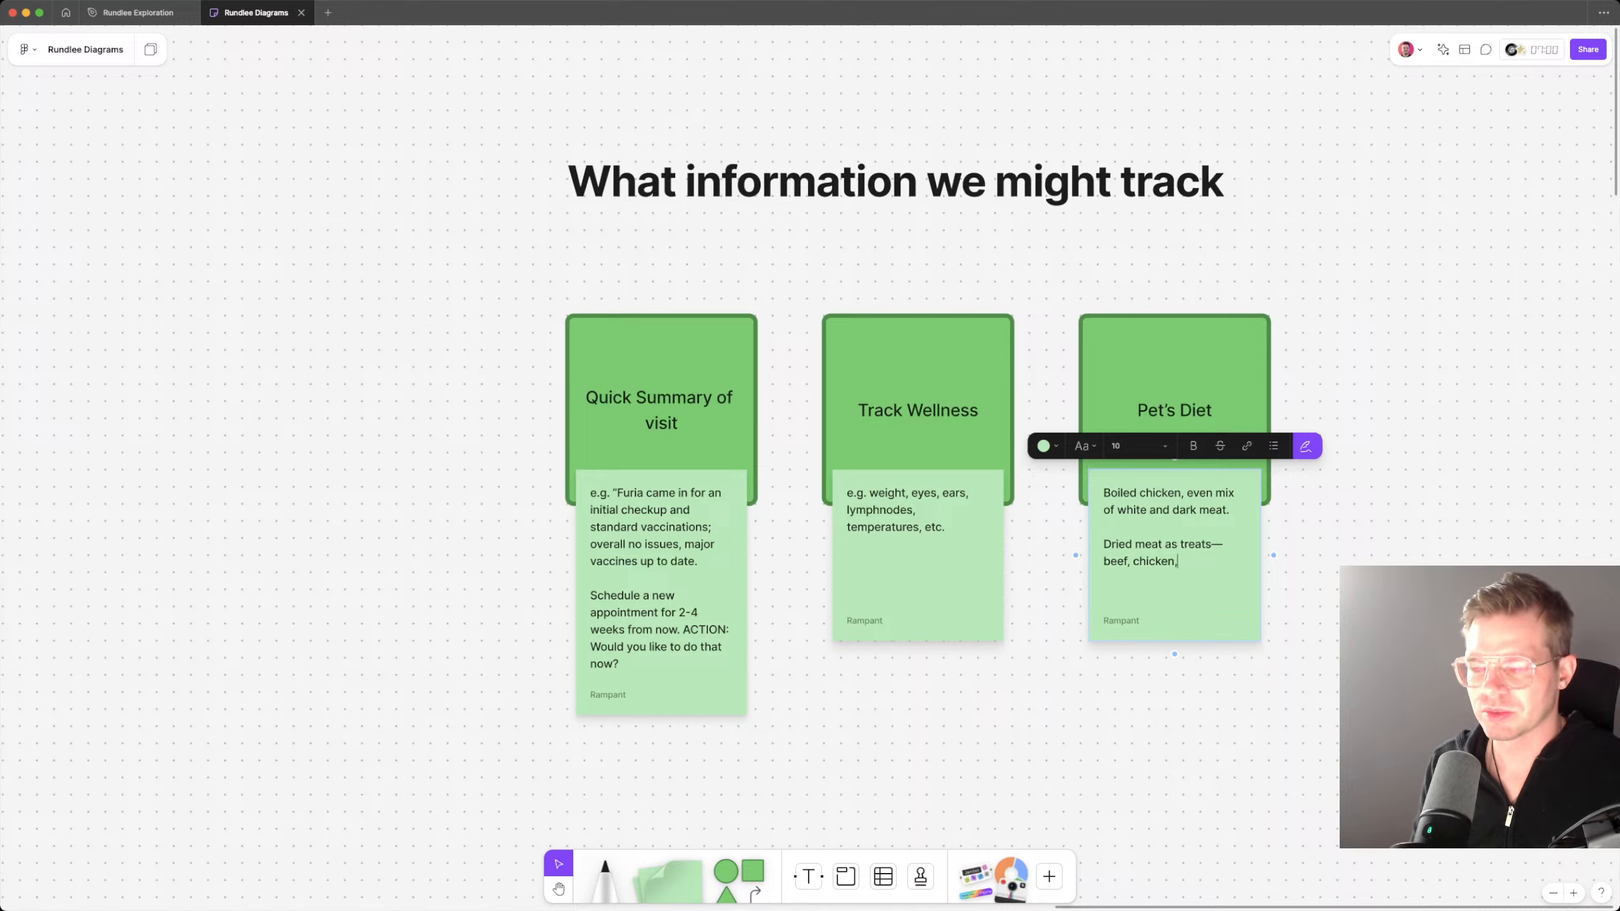
key(alt+shift+Left)
key(BackSpace)
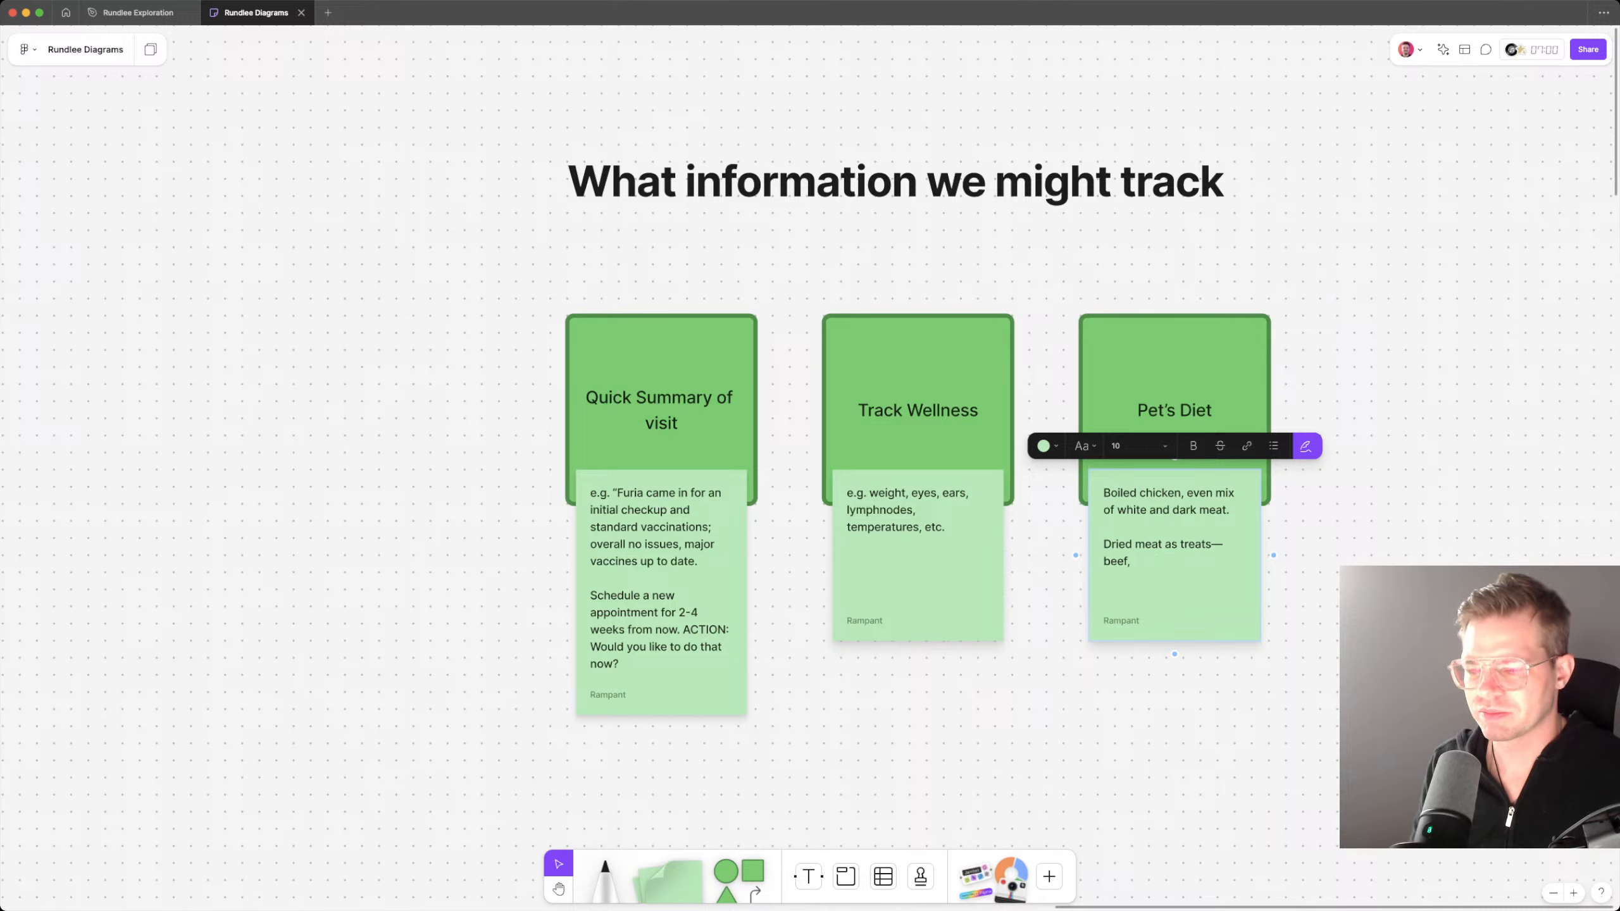
text(salmon, etc.)
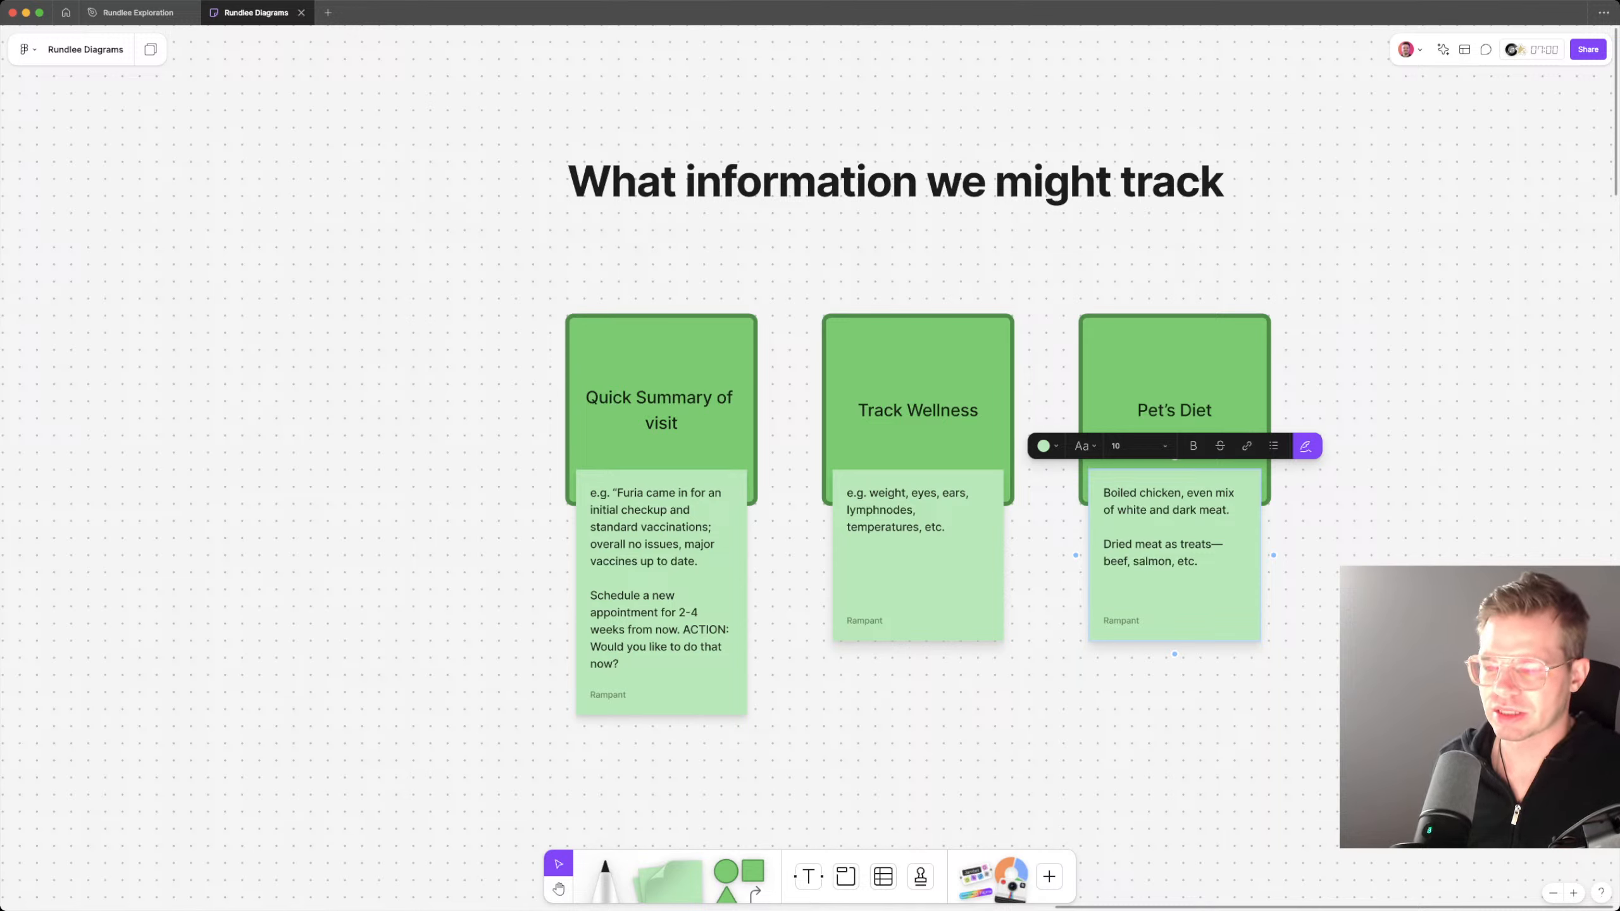
key(Return)
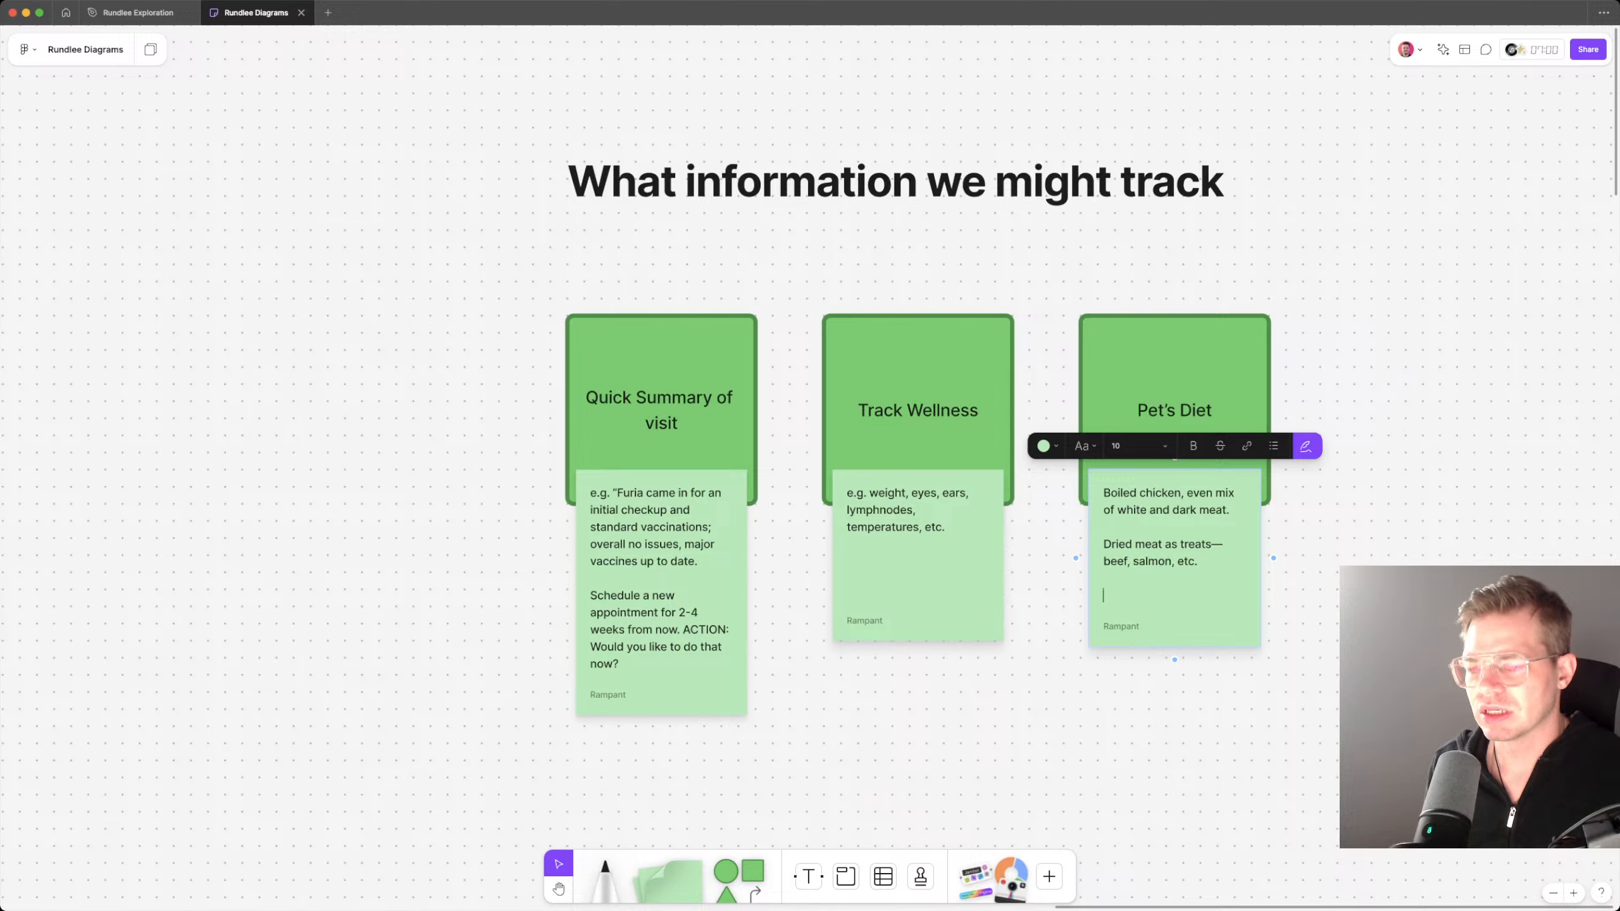
key(BackSpace)
key(Left)
key(Left)
key(Left)
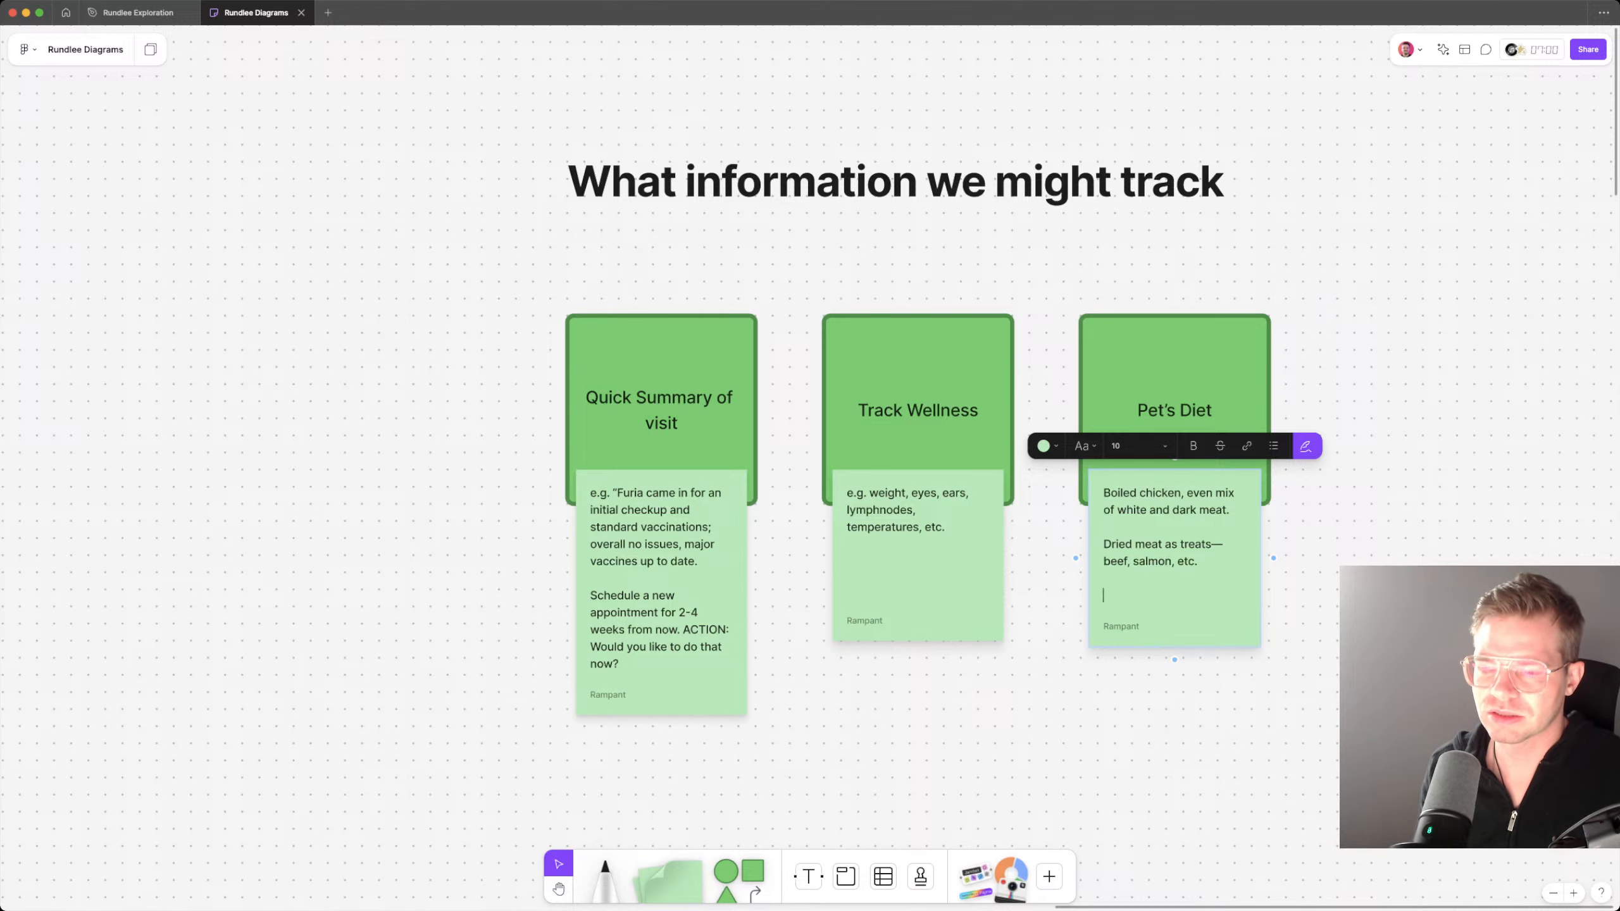
key(BackSpace)
key(BackSpace)
key(Escape)
key(Escape)
Step: Duplicate the Pet's Diet card together with its sticky note to the right of the row
scroll(910, 445, right, 1)
scroll(909, 444, up, 1)
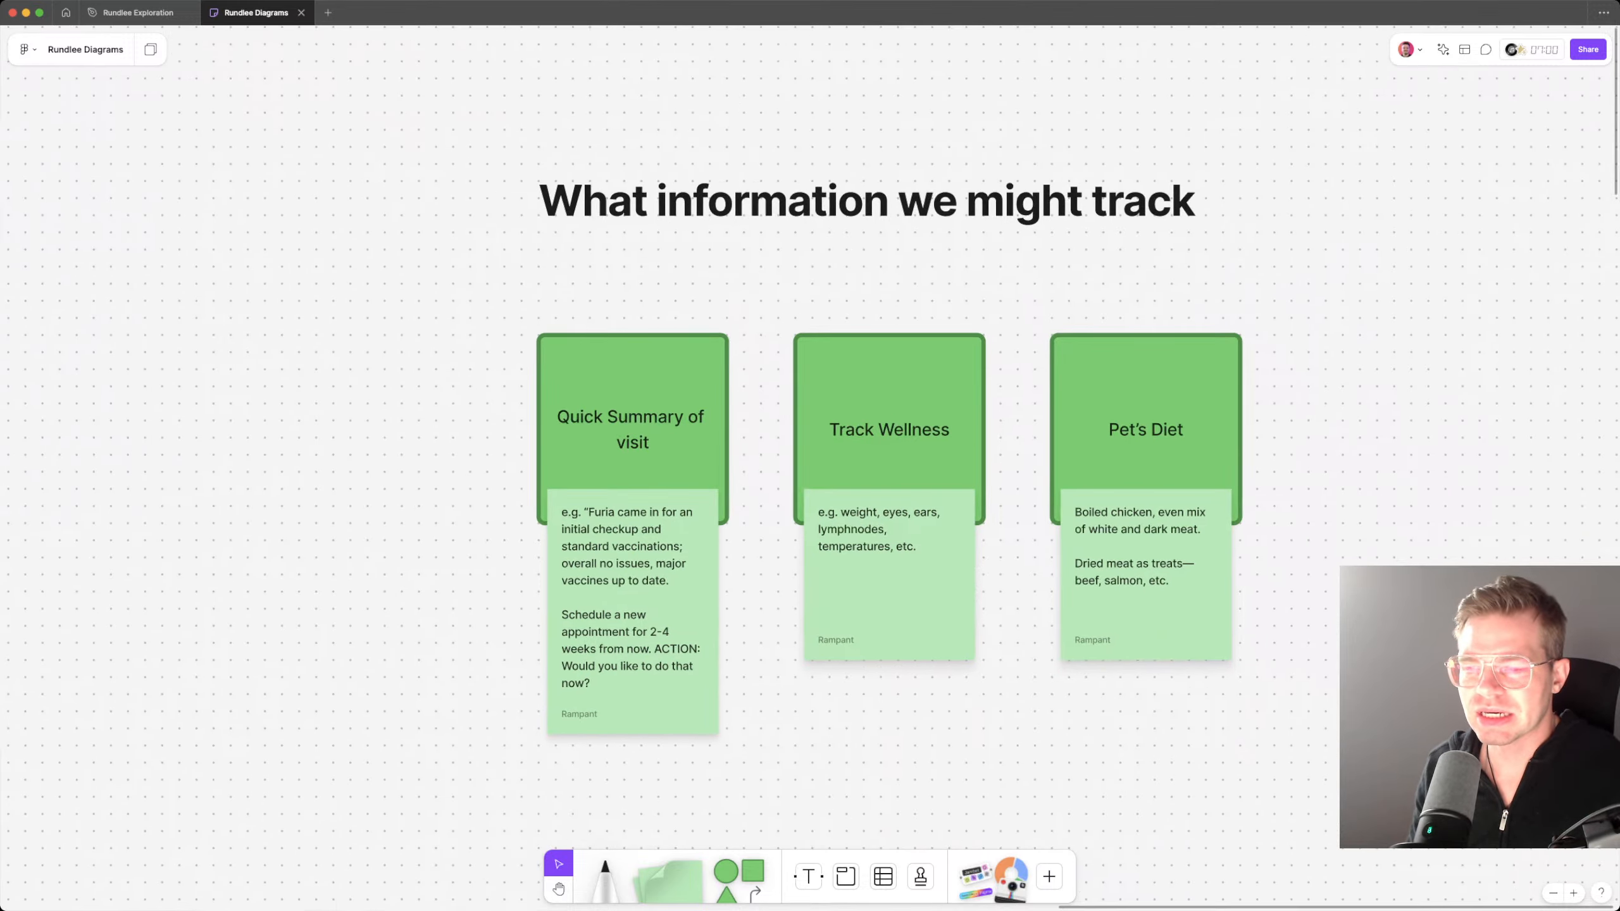
click(1146, 612)
shift+click(1146, 395)
key(super+d)
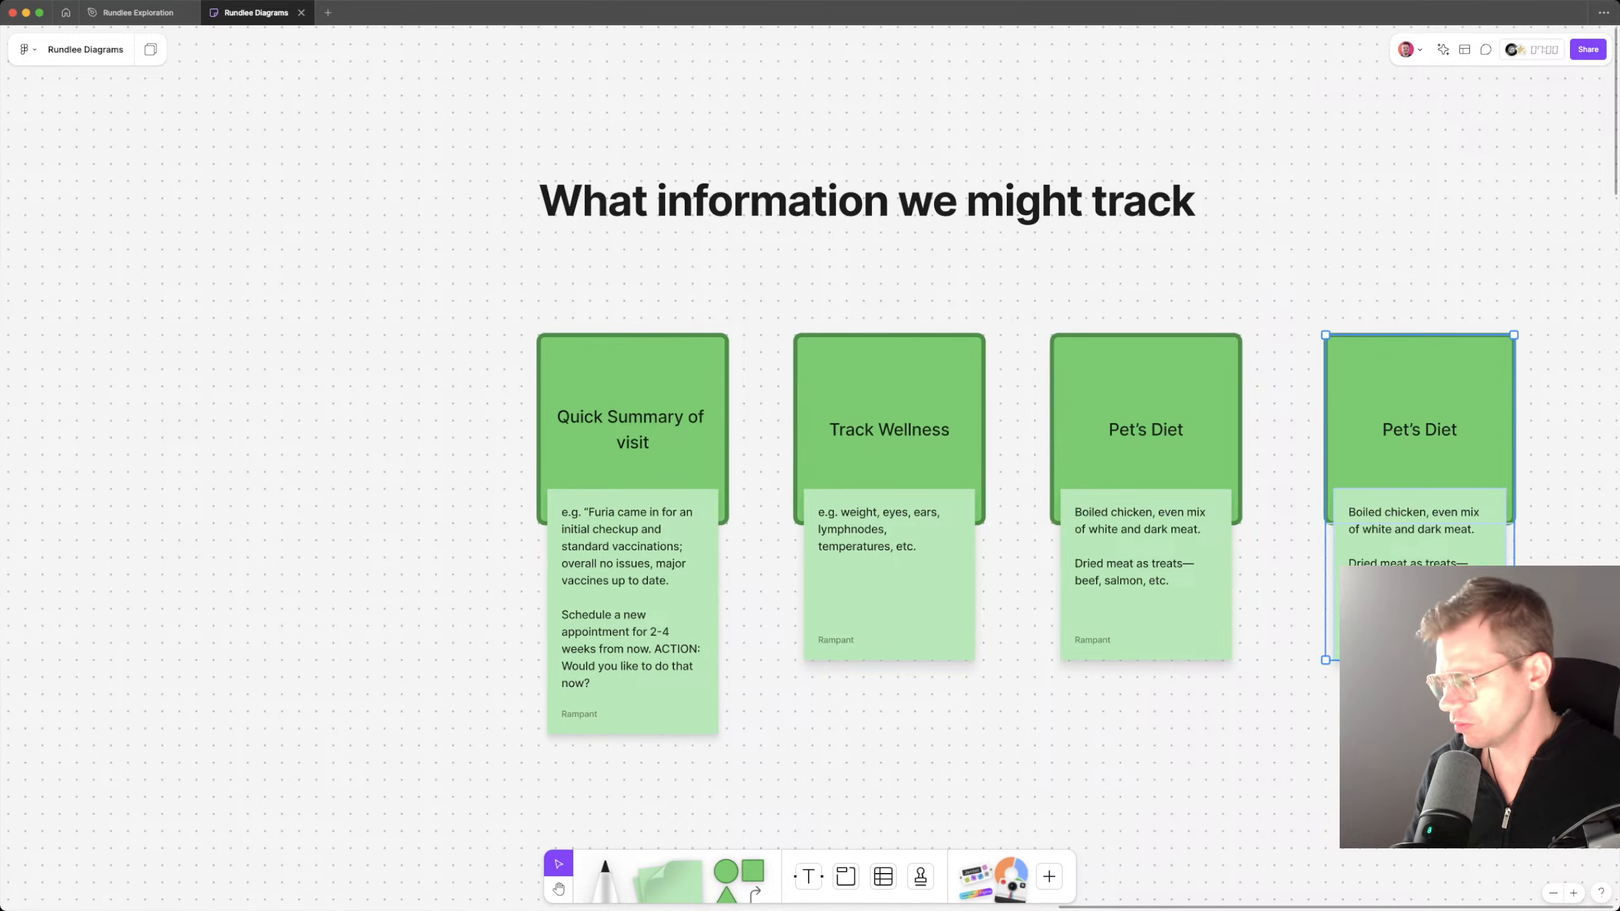
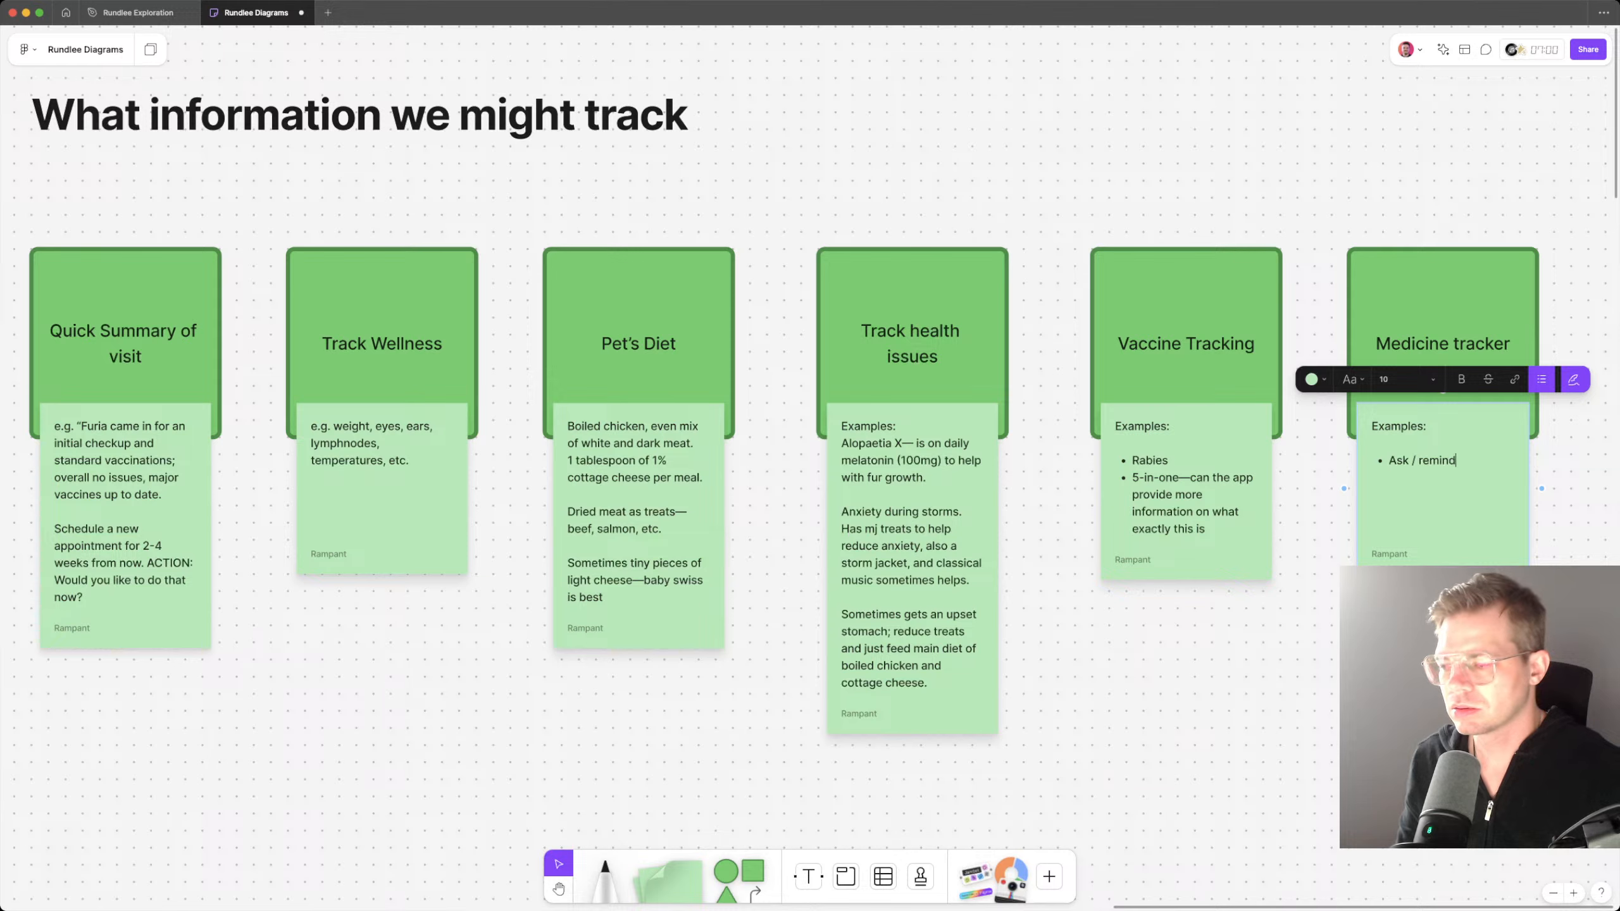
Step: Complete the Medicine tracker note's bullets as "Ask / remind for regular medicines" and "Like heartworm, melatonin, etc."
text(gul)
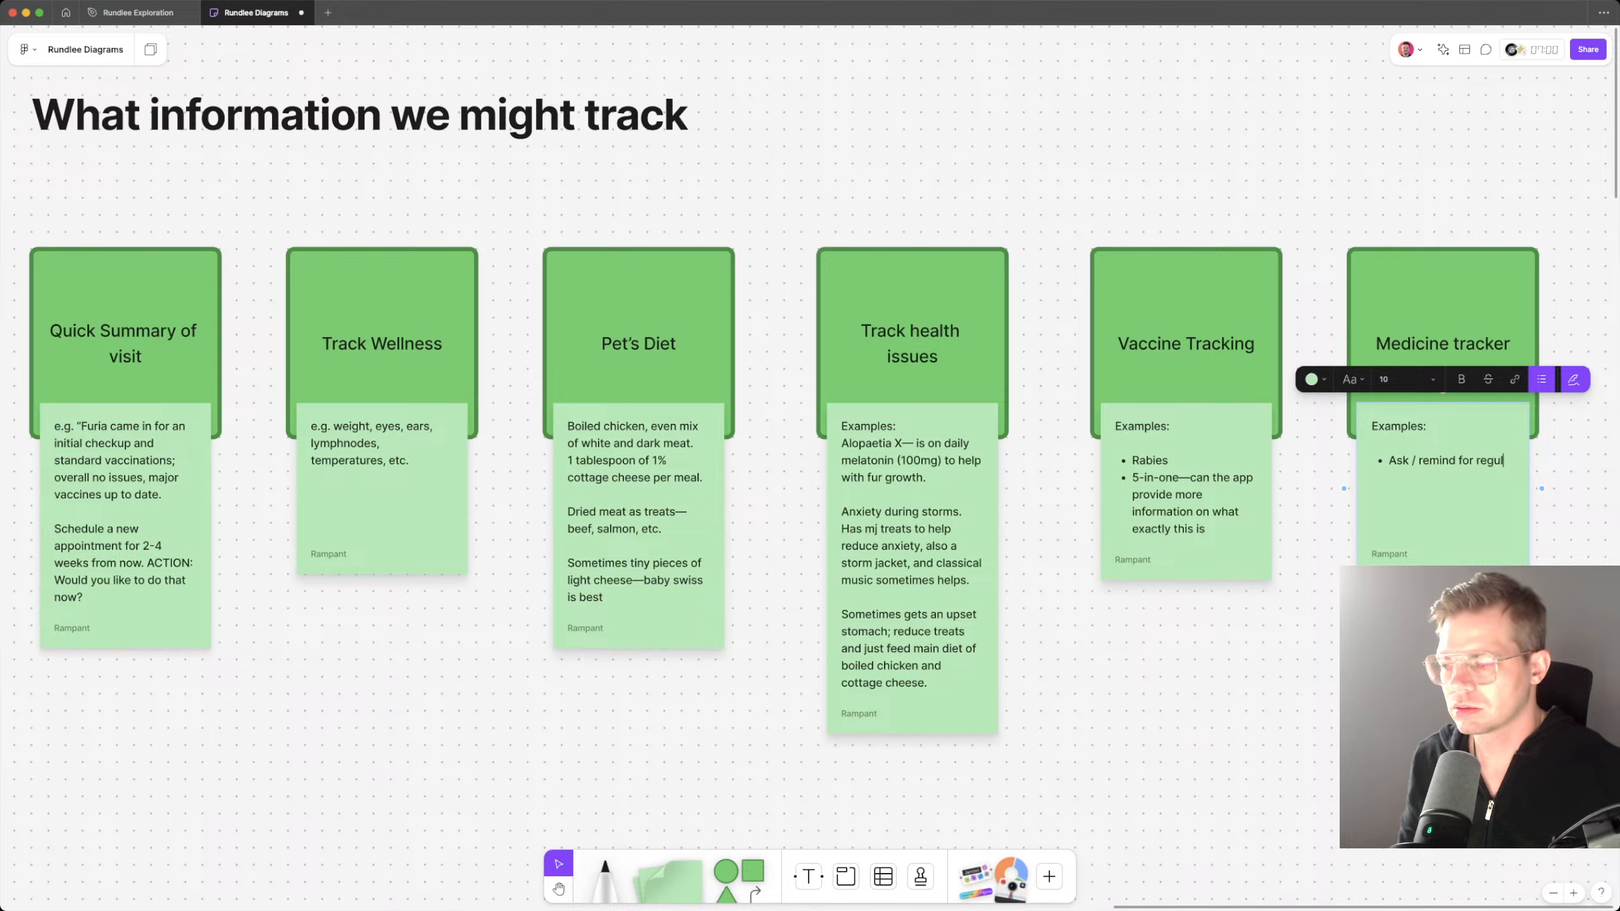
text(ar medicines )
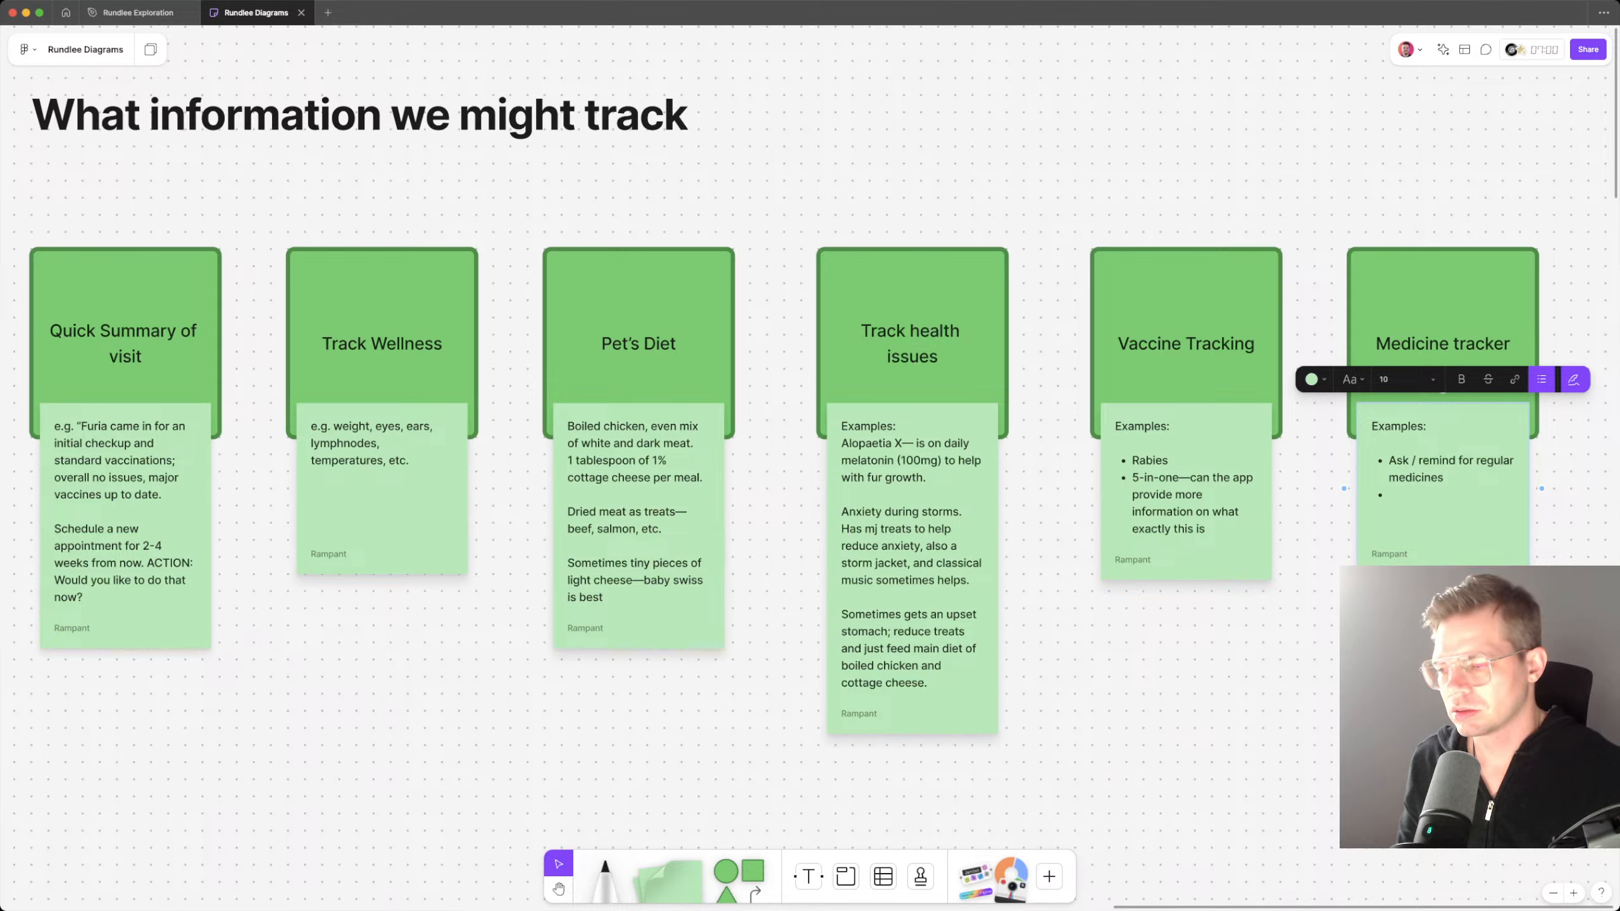
text(Lik)
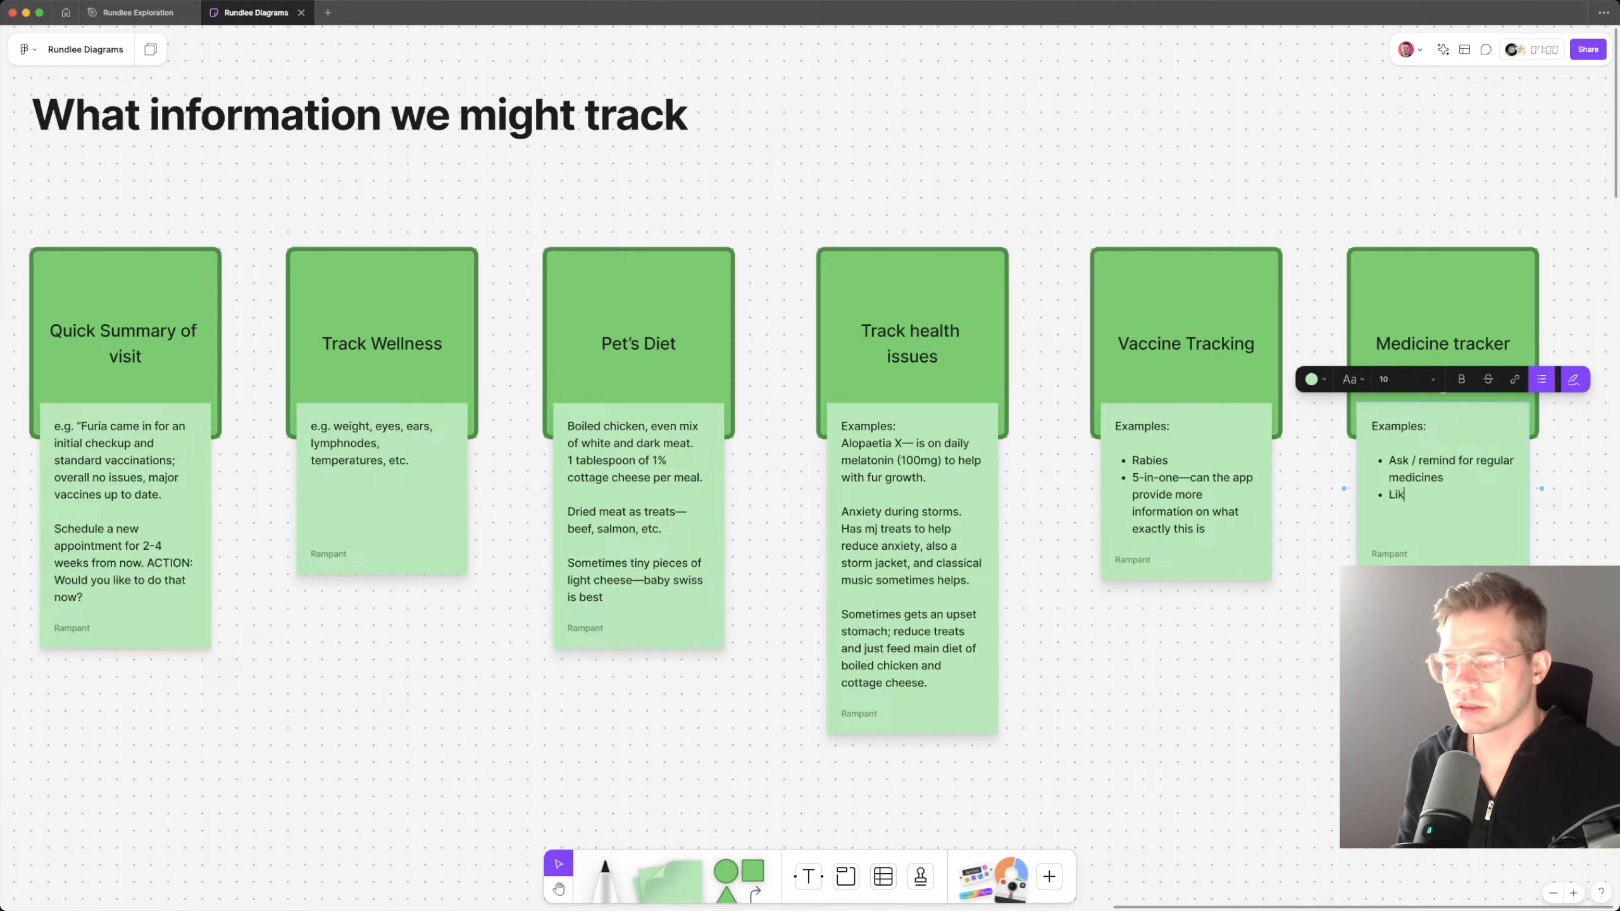
text(e )
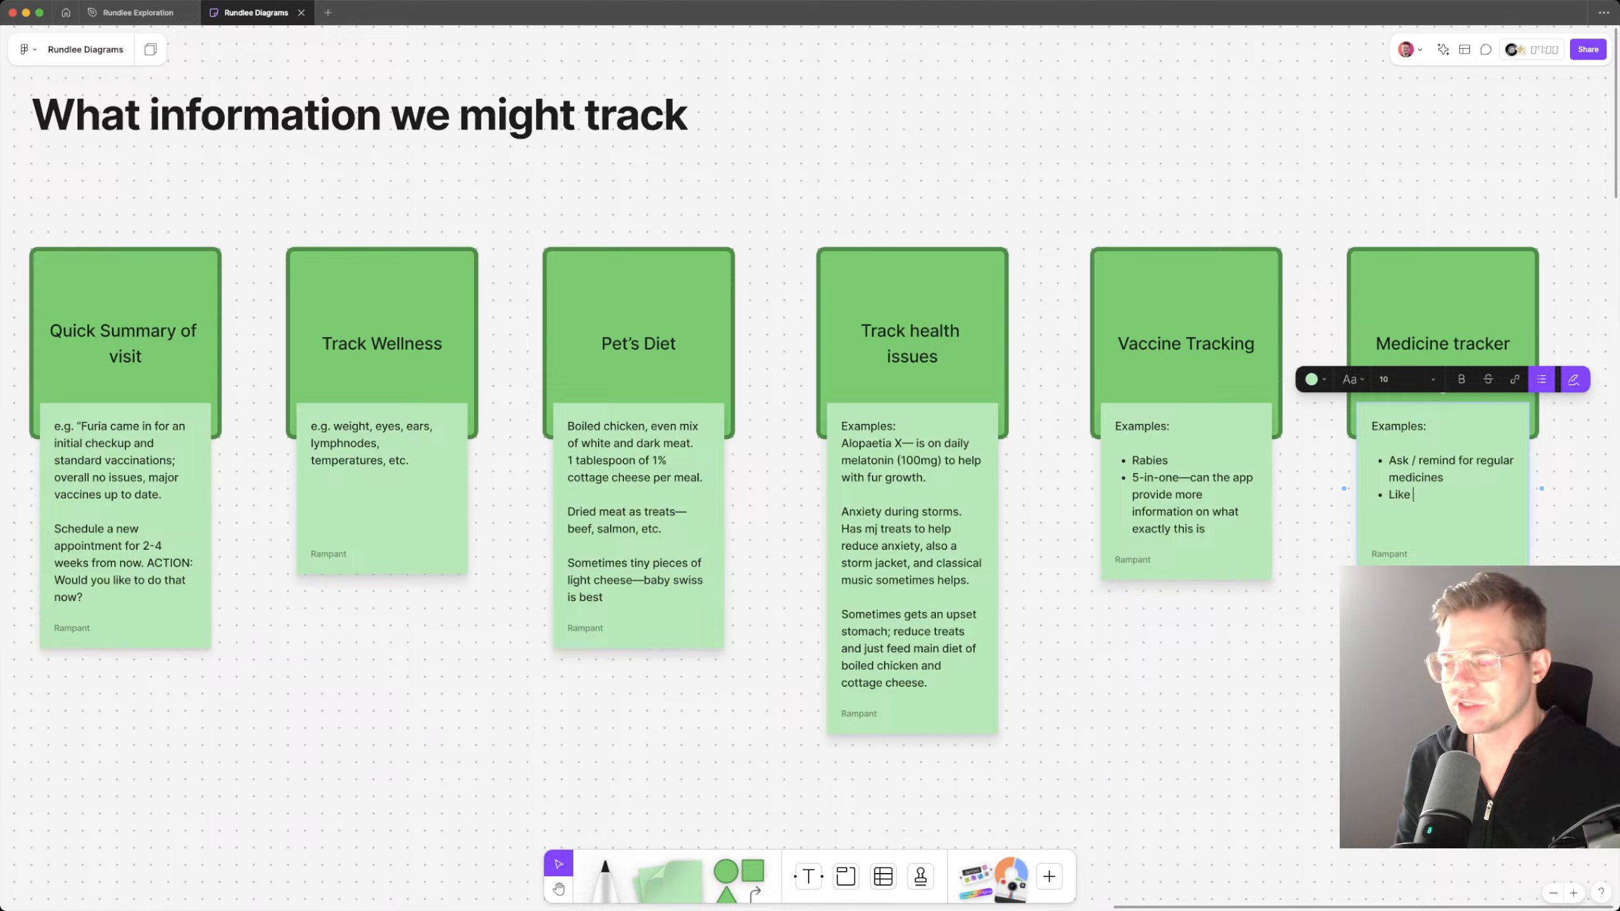
text(heartworm, )
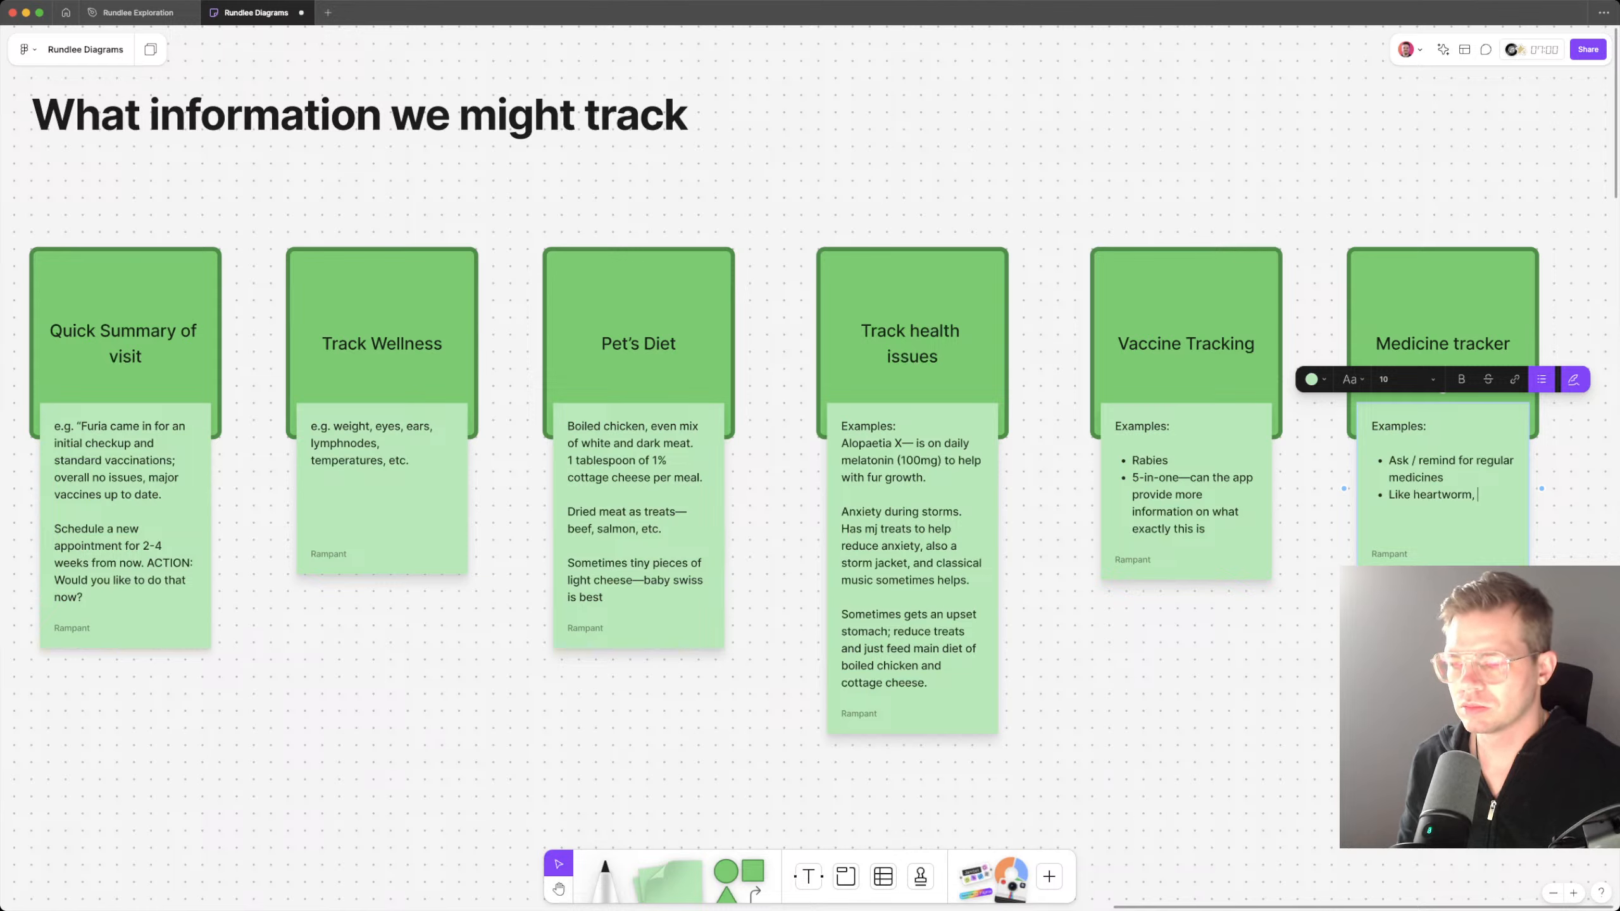
text(melatonin, )
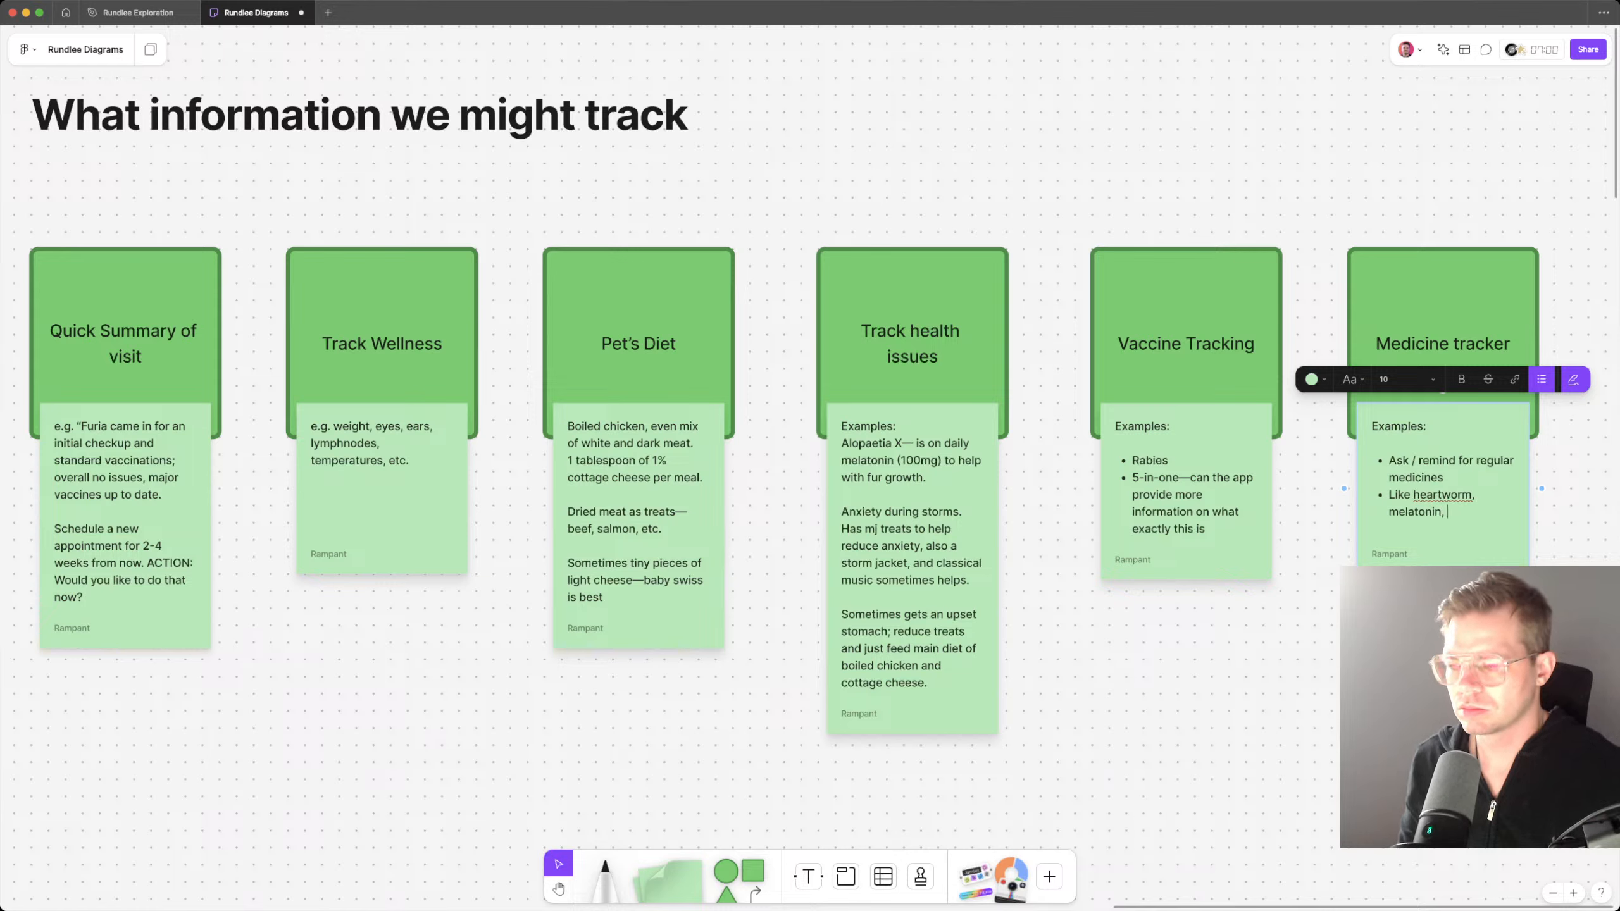
text(etc.)
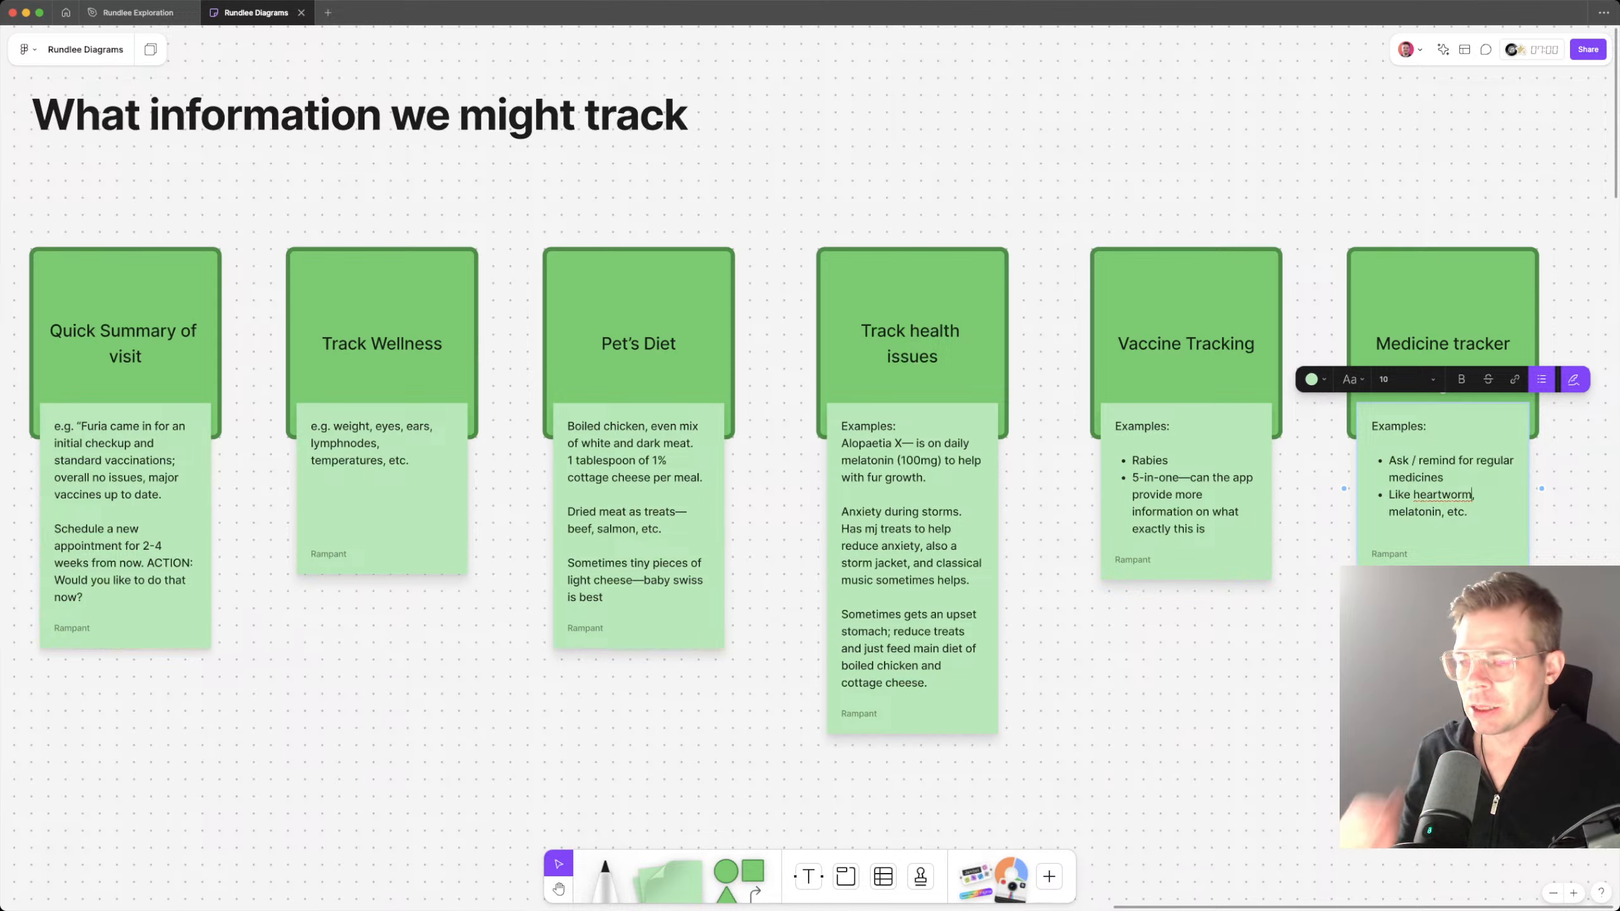
key(Escape)
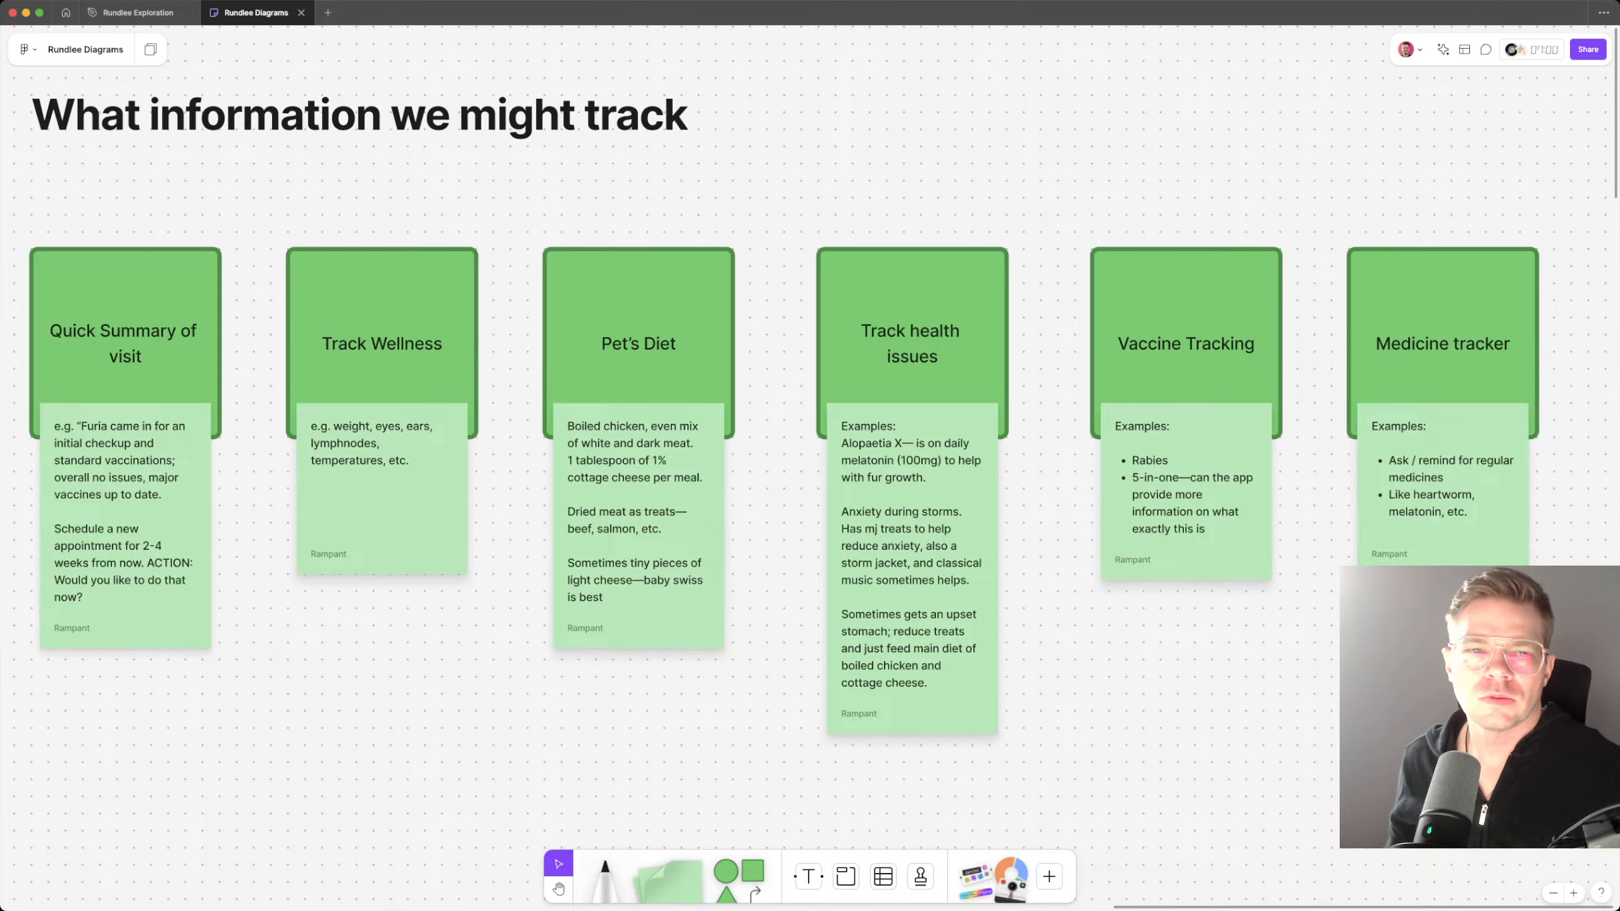
Step: Check the vet visit record in the exploration design file, returning to the diagrams board
click(138, 12)
scroll(931, 447, down, 3)
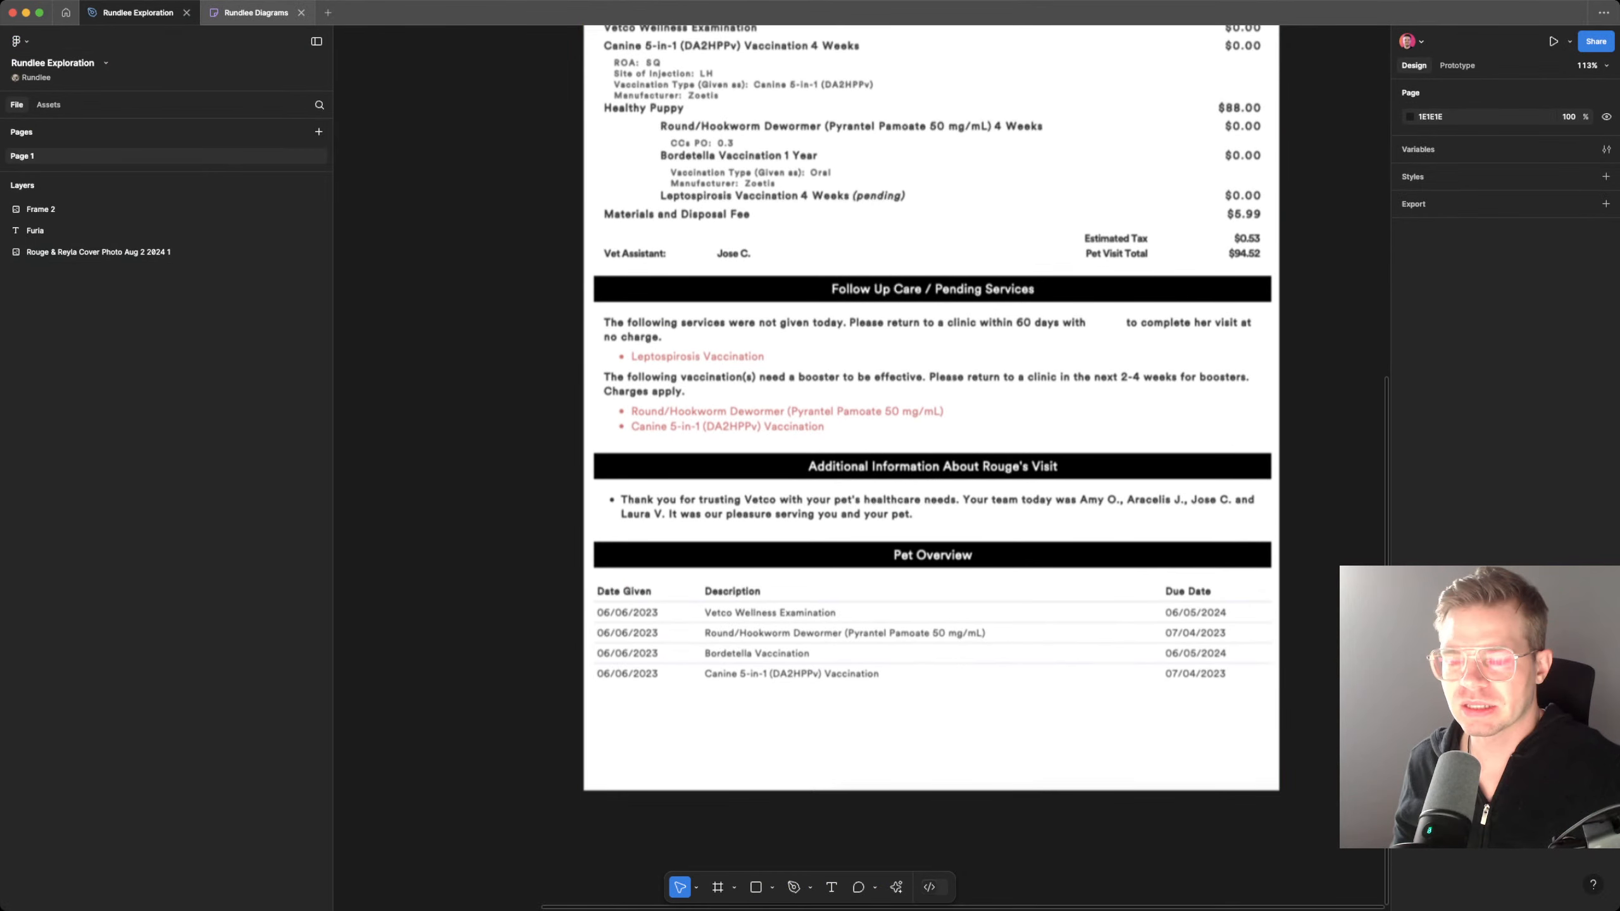
click(255, 12)
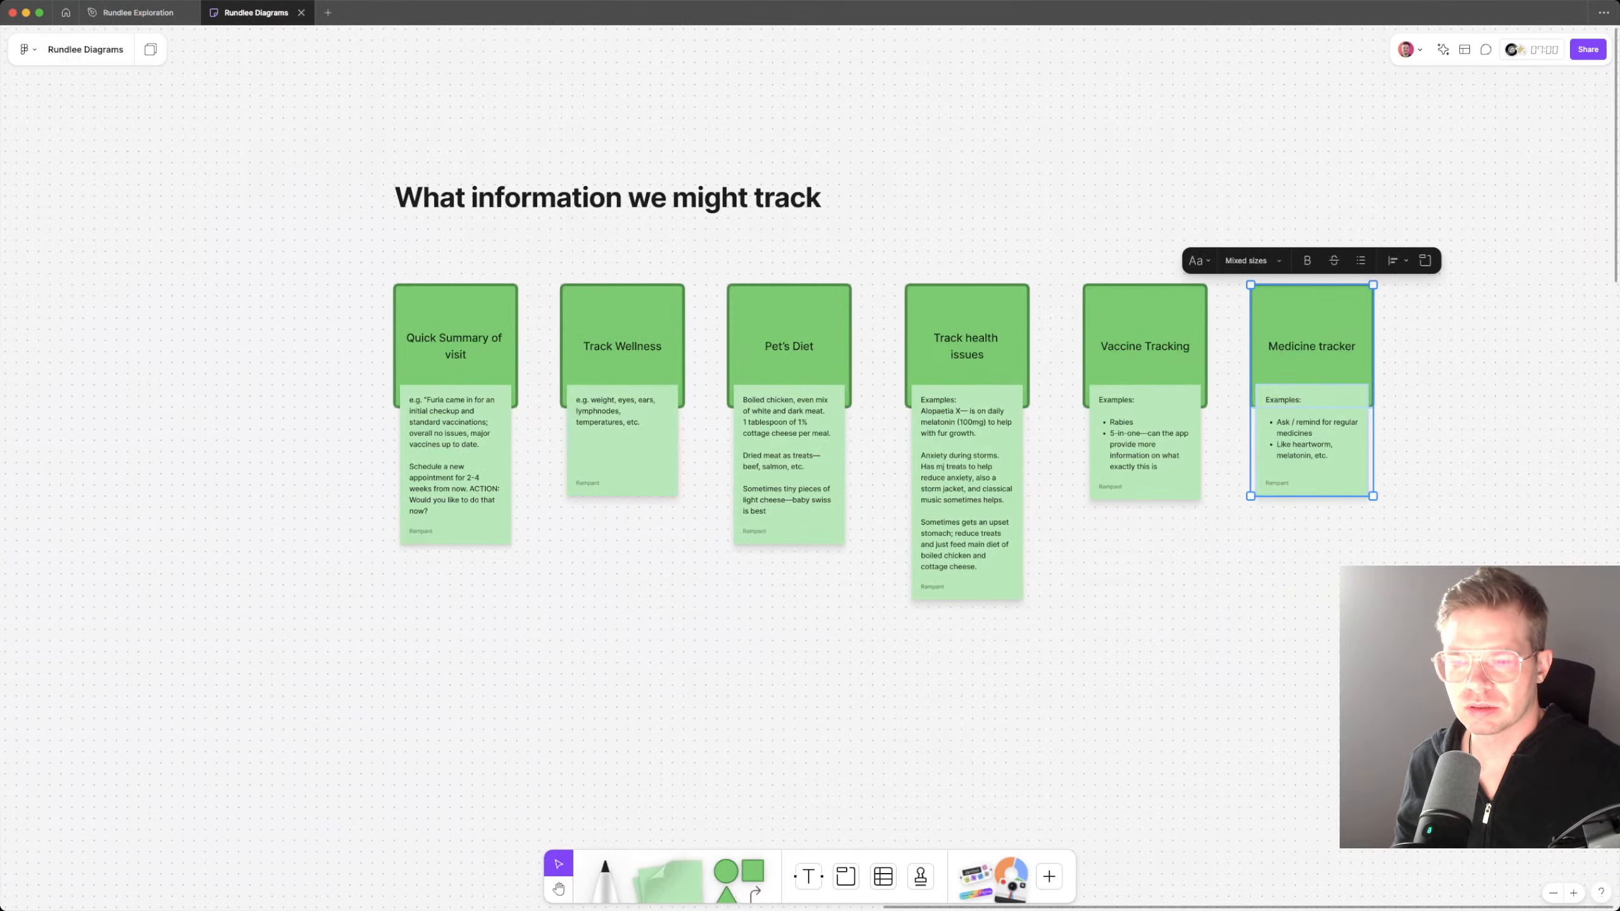
Step: Shift the five cards from Track Wellness to Medicine tracker rightward, opening a gap beside the Quick Summary of visit card
scroll(931, 447, left, 2)
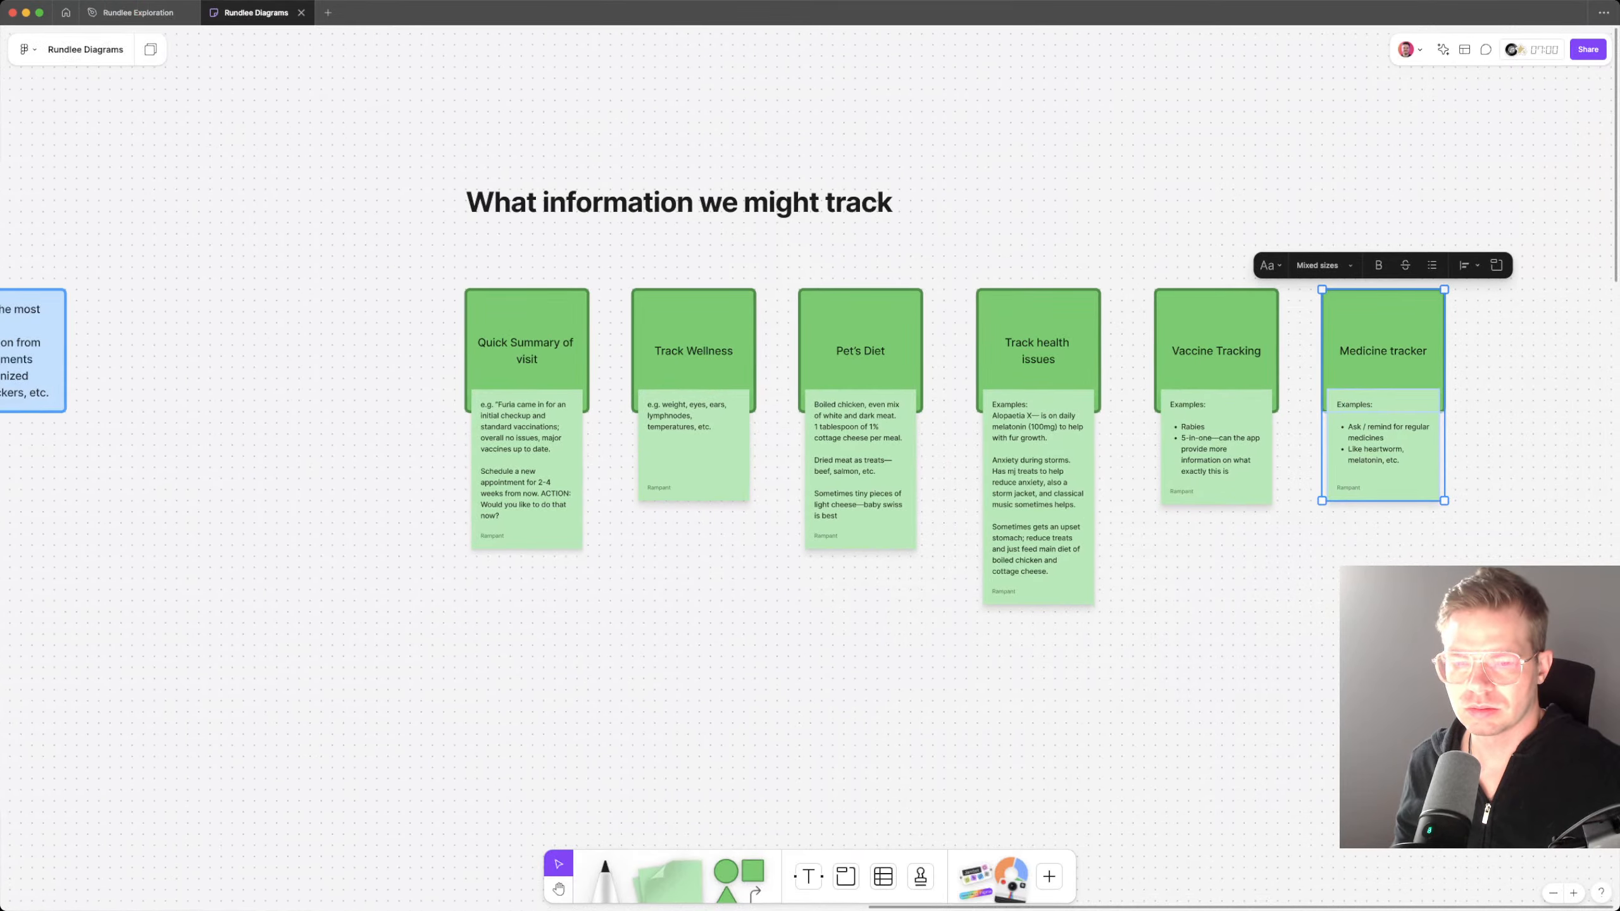
scroll(810, 446, left, 10)
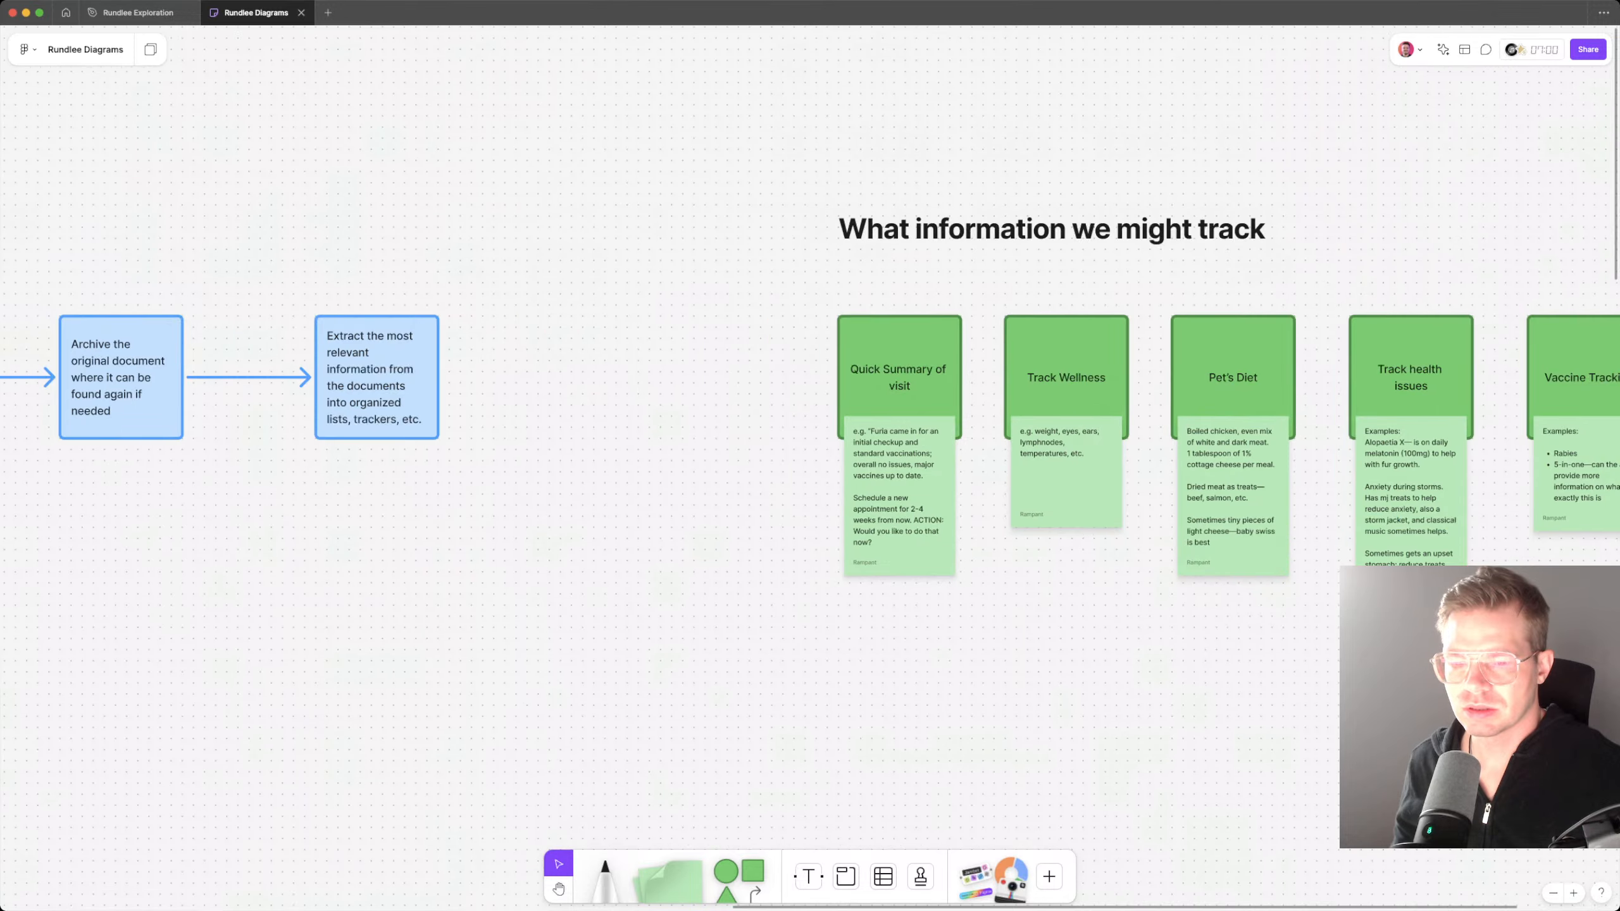
scroll(810, 446, right, 4)
double_click(734, 384)
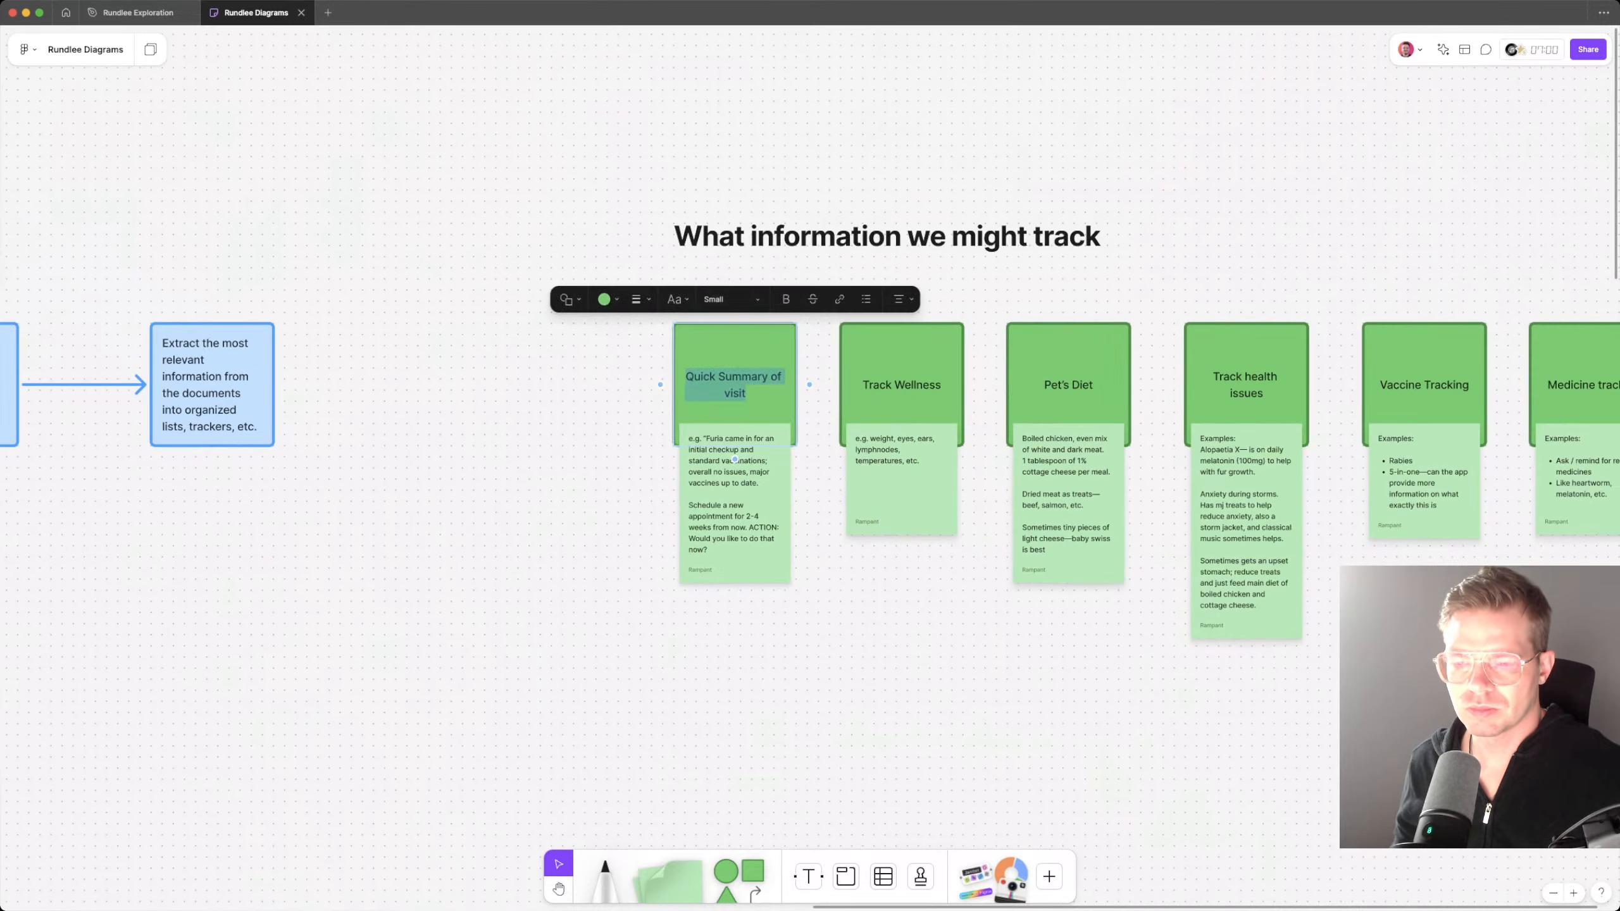
key(Escape)
scroll(648, 371, down, 3)
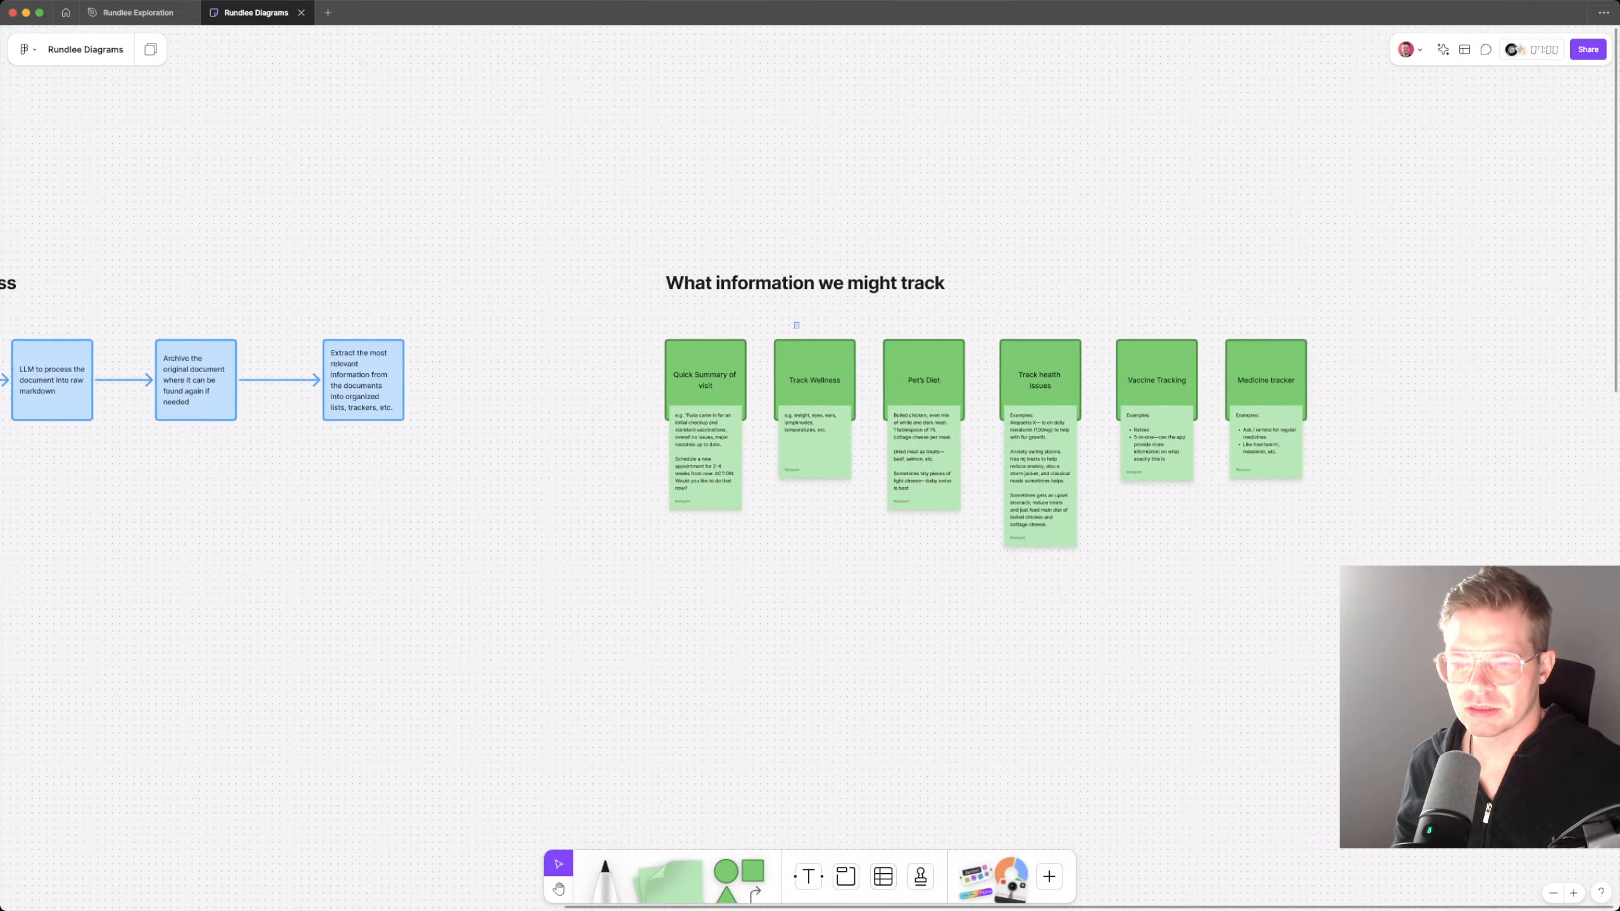
drag(799, 328, 1319, 531)
drag(1266, 460, 1420, 459)
key(Escape)
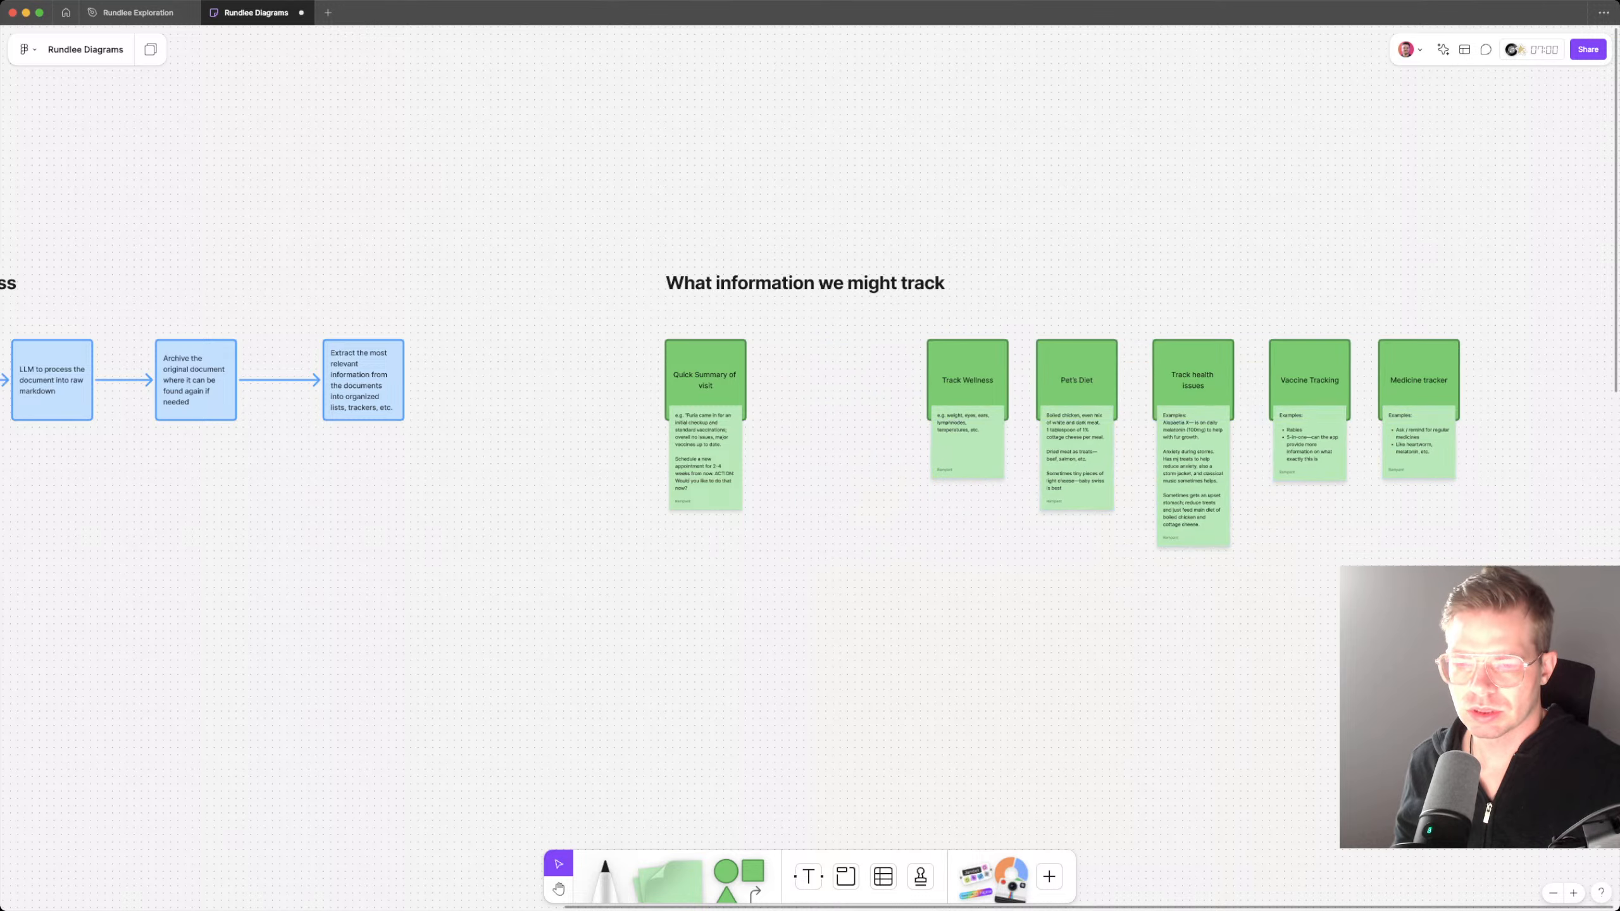
Step: Duplicate the Quick Summary of visit card with its note into the gap and bring the following five cards closer
drag(641, 334, 775, 529)
alt+drag(709, 440, 809, 441)
drag(899, 336, 1618, 719)
drag(1097, 440, 1061, 440)
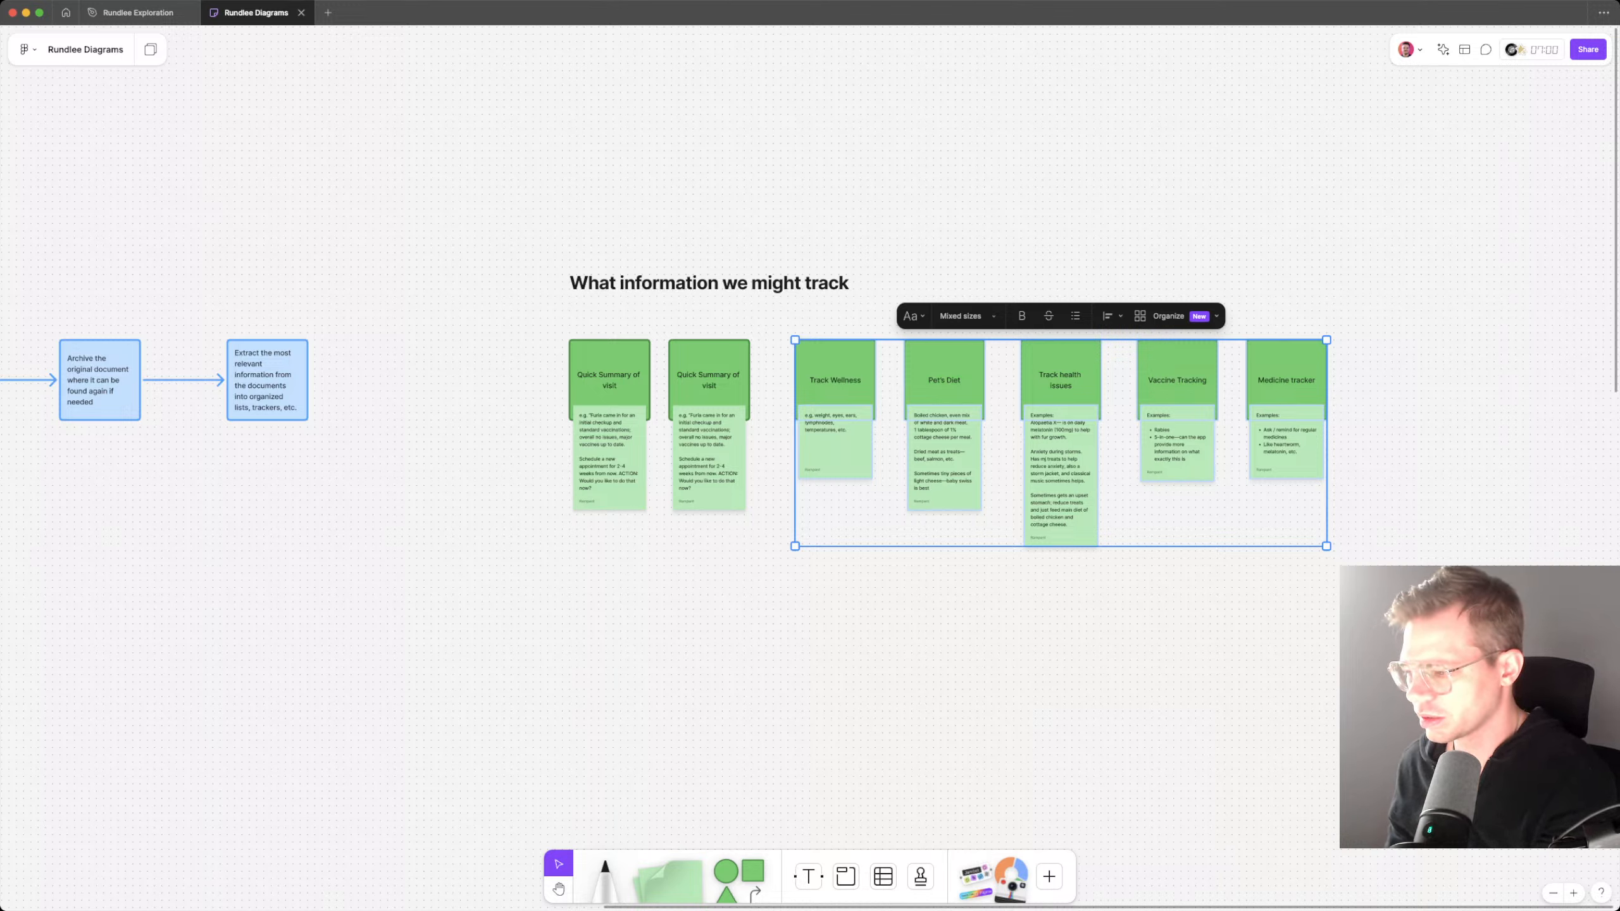
key(super+Tab)
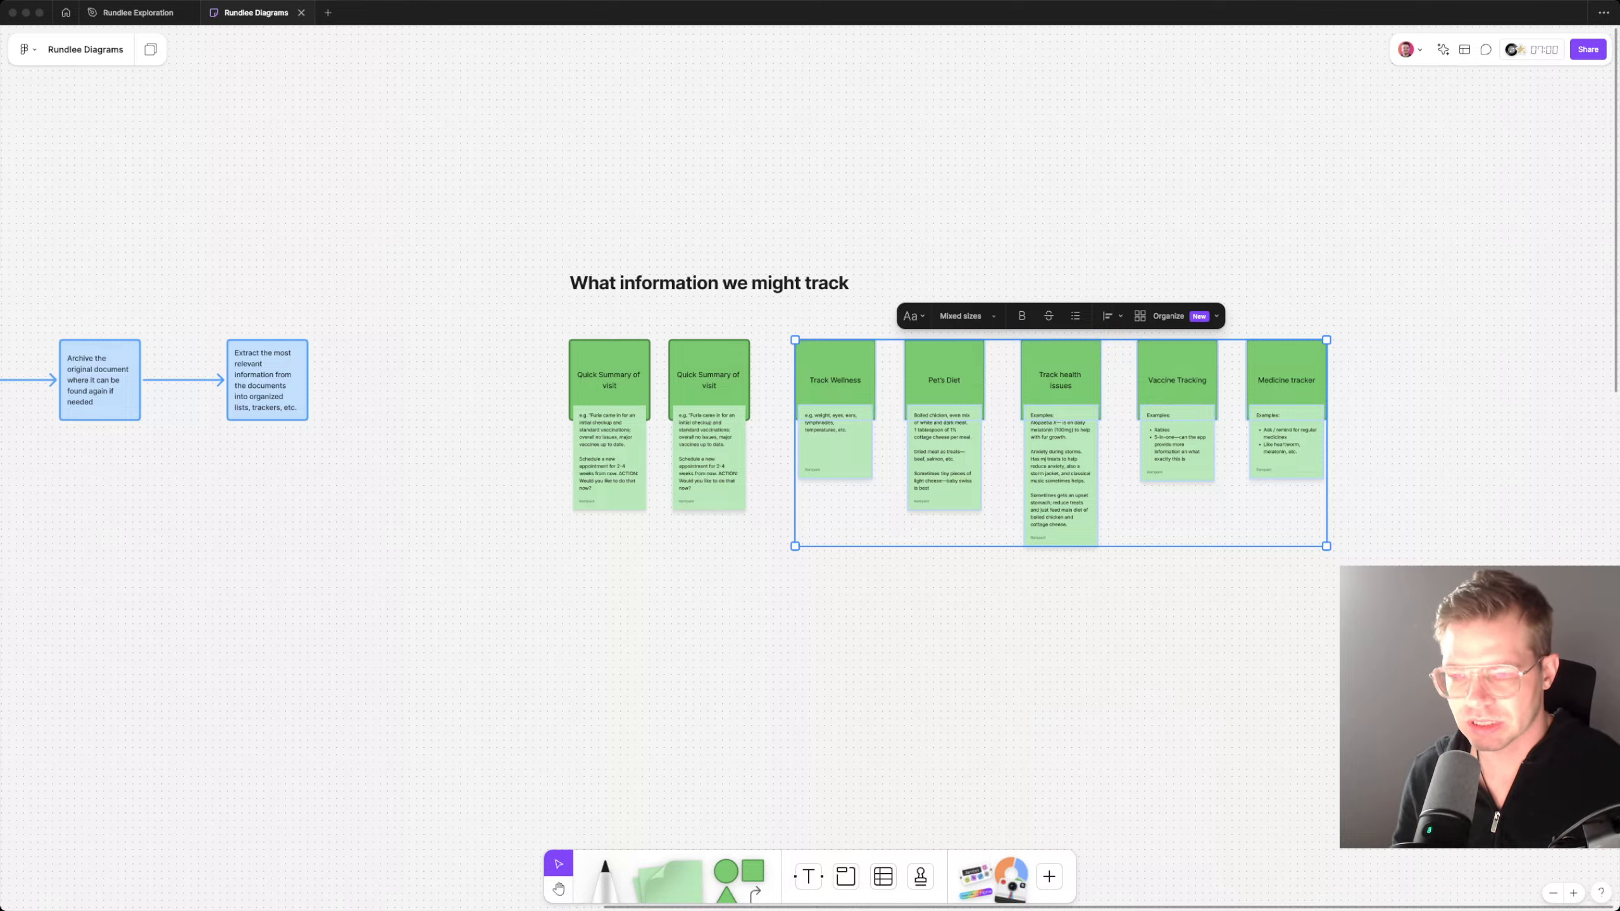
key(super+Tab)
Step: Adjust the positions of the duplicated Quick Summary card and the cards after it to even out the row's spacing
scroll(989, 526, left, 4)
scroll(989, 526, up, 1)
scroll(989, 526, up, 4)
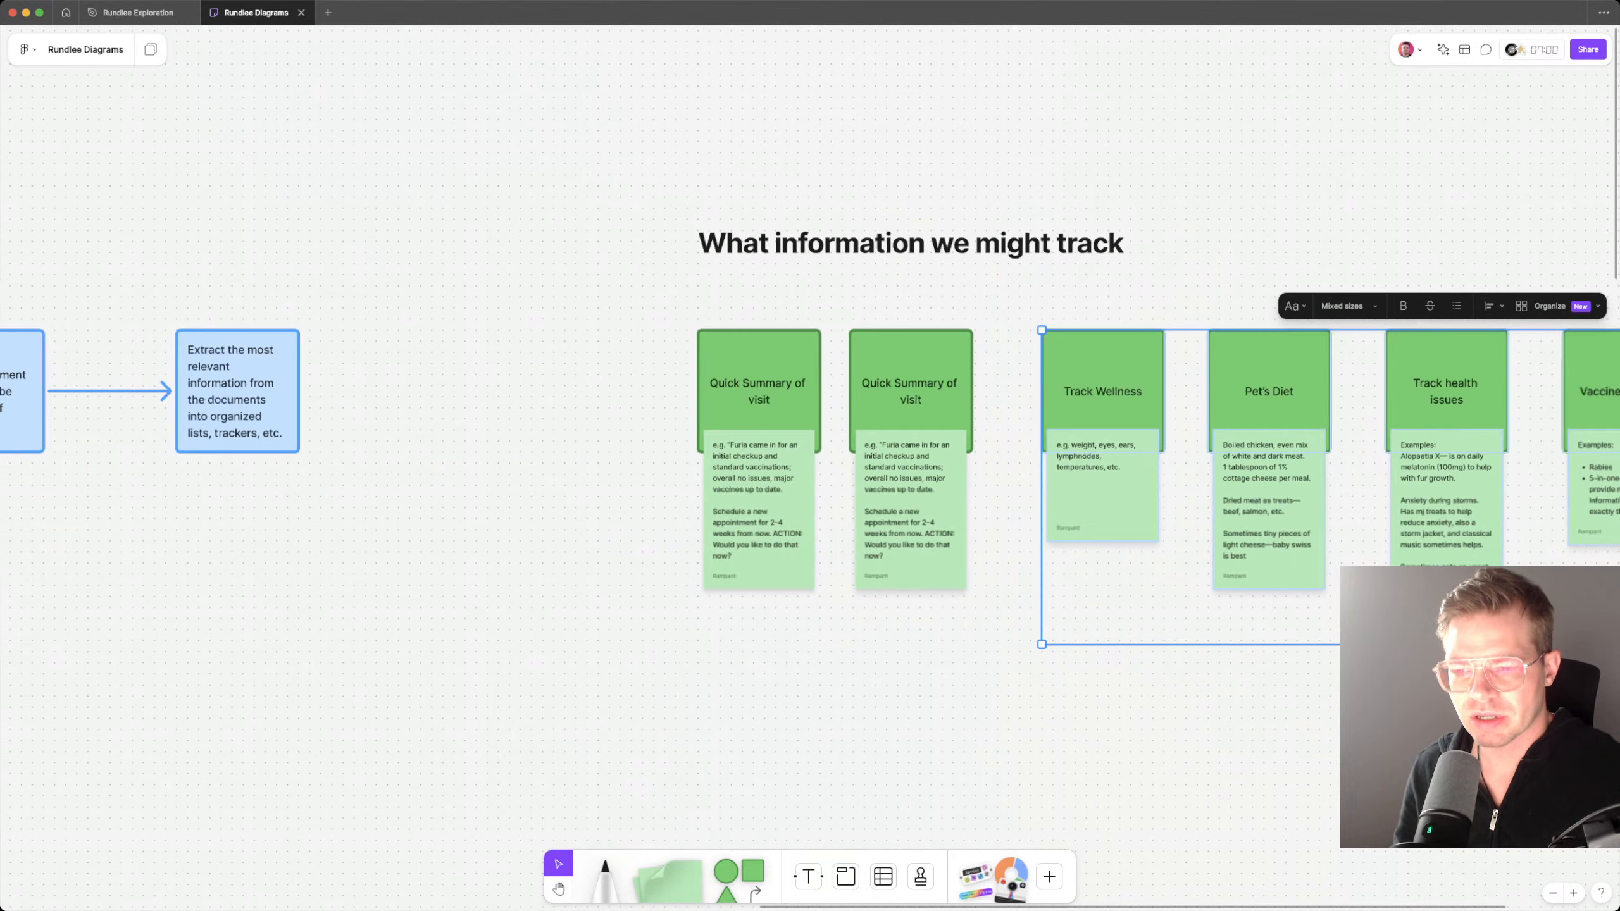
scroll(1097, 498, right, 1)
drag(1097, 498, 1067, 498)
shift+click(875, 402)
shift+click(876, 504)
mouse_move(875, 504)
mouse_down()
mouse_move(923, 504)
mouse_move(902, 504)
mouse_up()
key(Left)
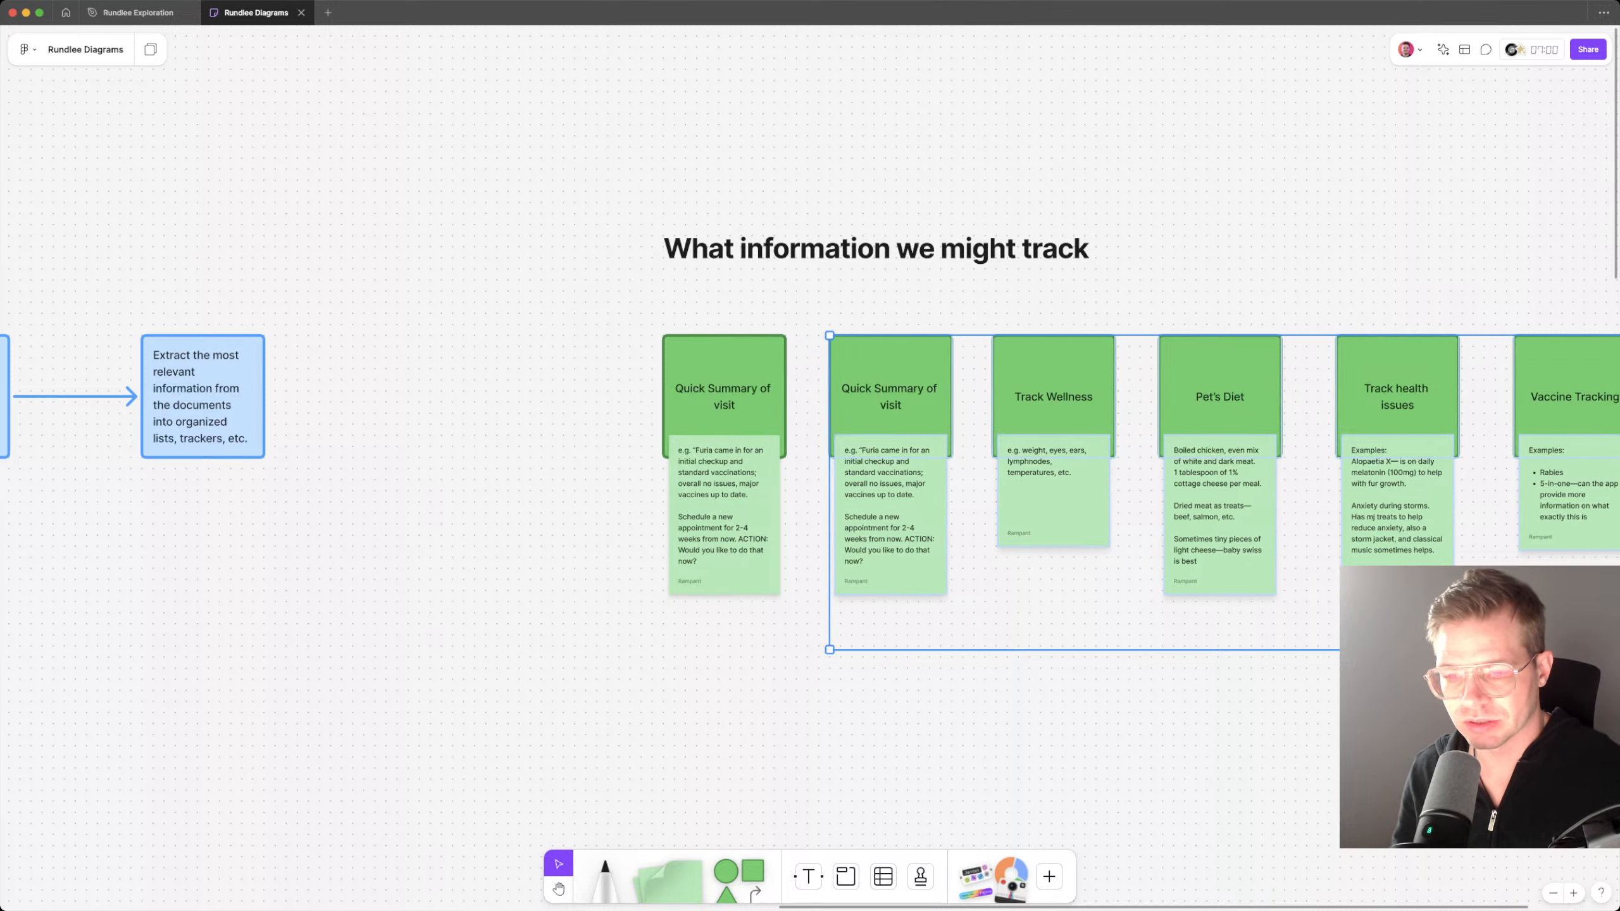
key(Left)
key(Right)
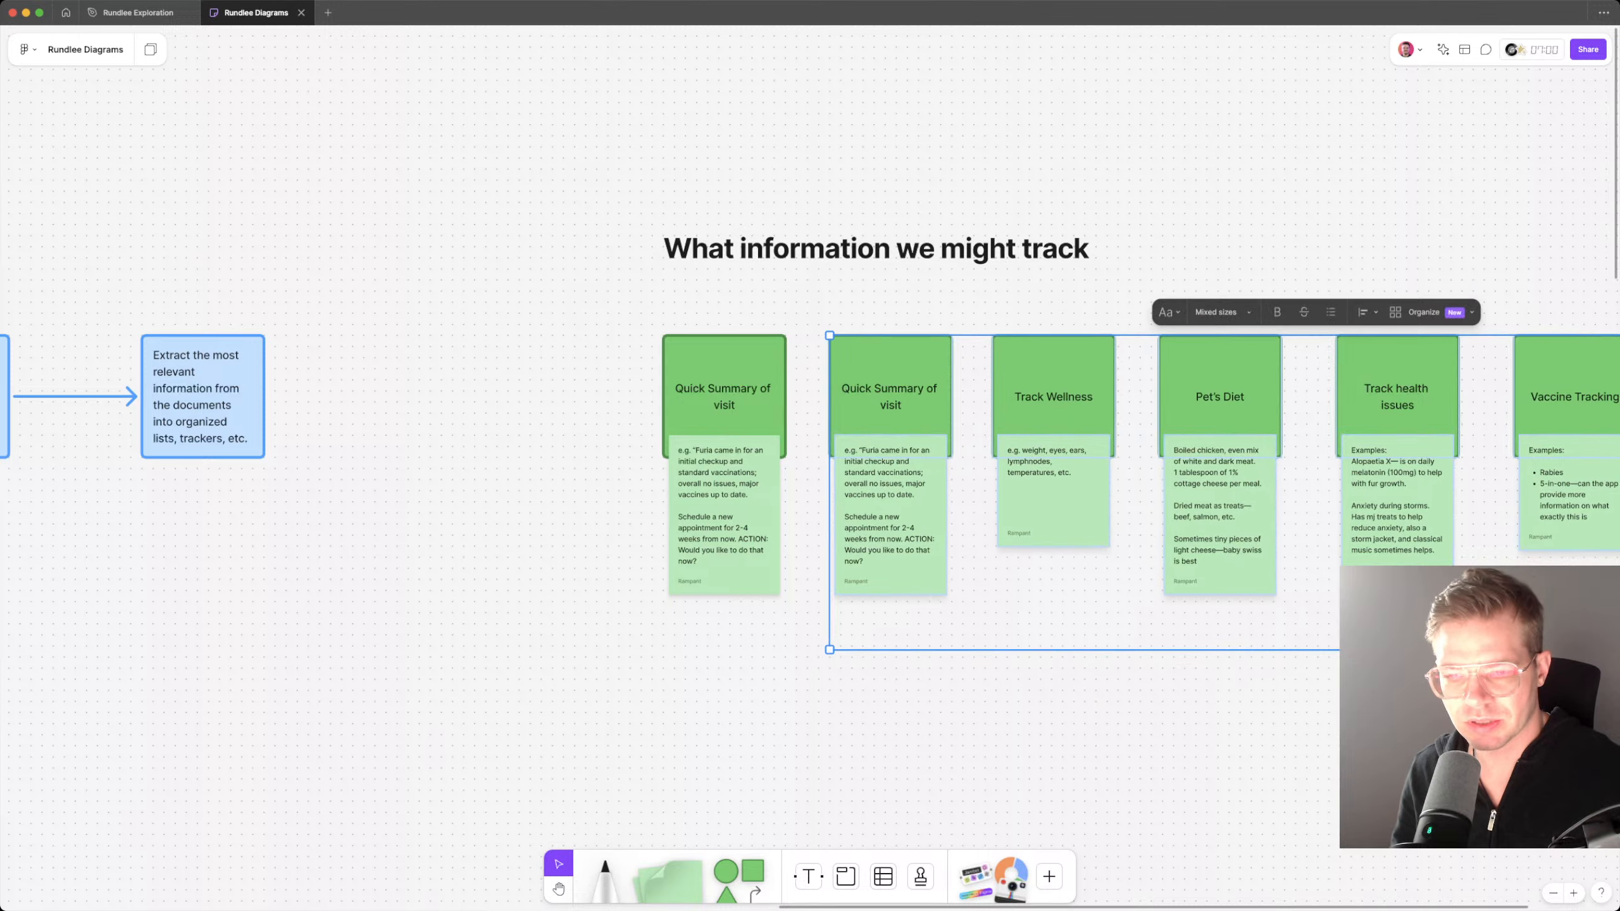
Step: Retitle the duplicated Quick Summary card as "Track all vet visits"
key(Escape)
scroll(810, 466, left, 1)
scroll(964, 415, up, 5)
double_click(964, 415)
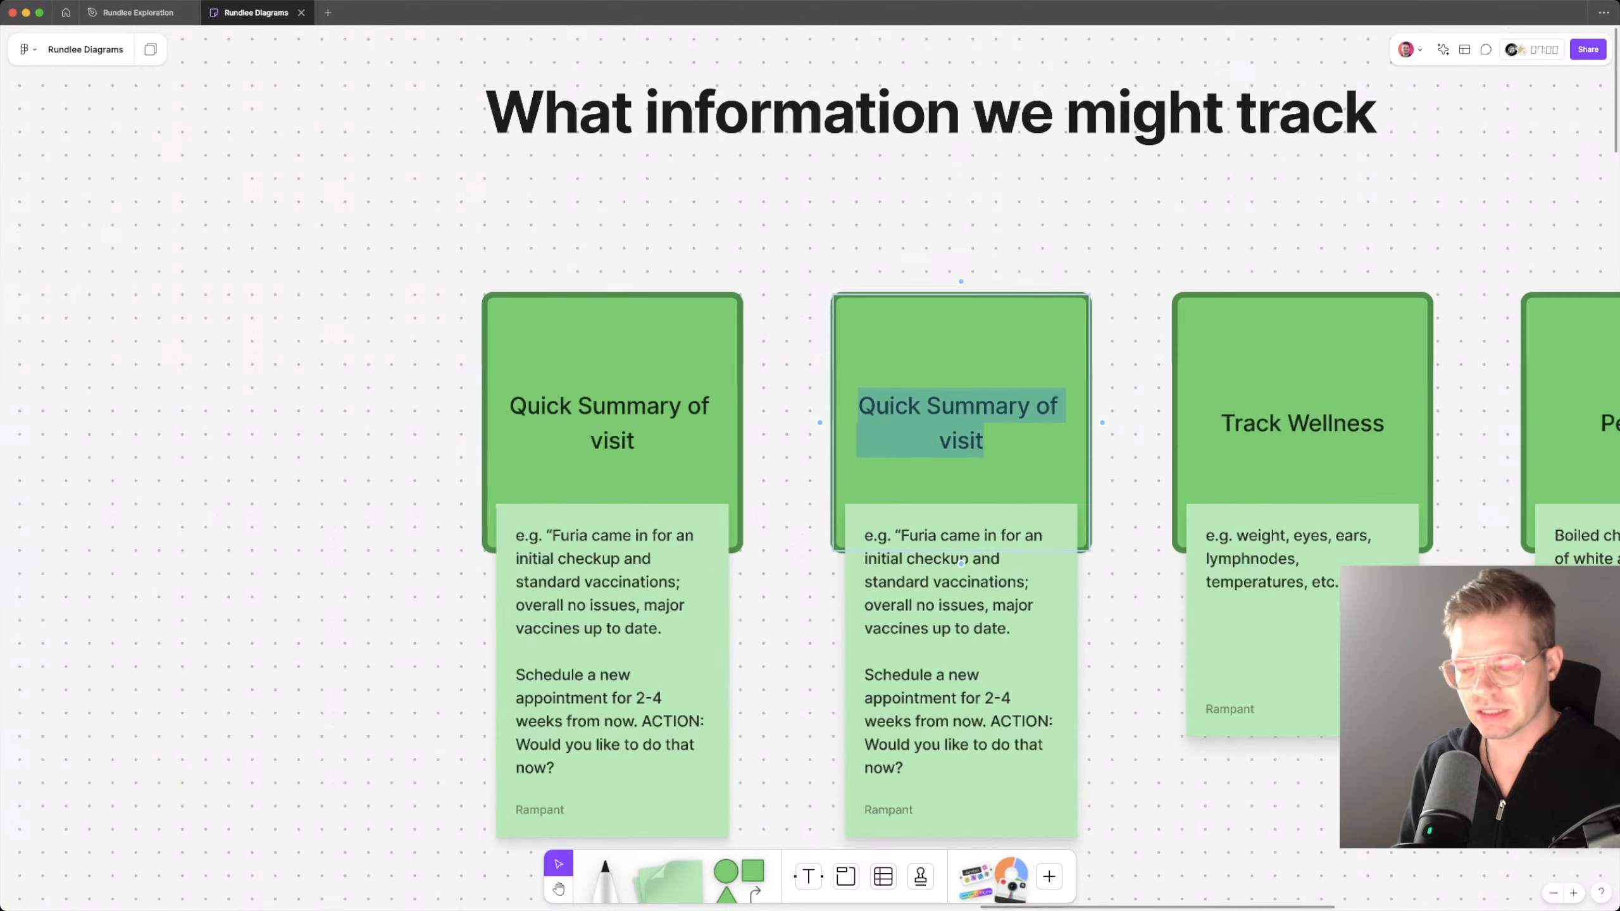
text(T)
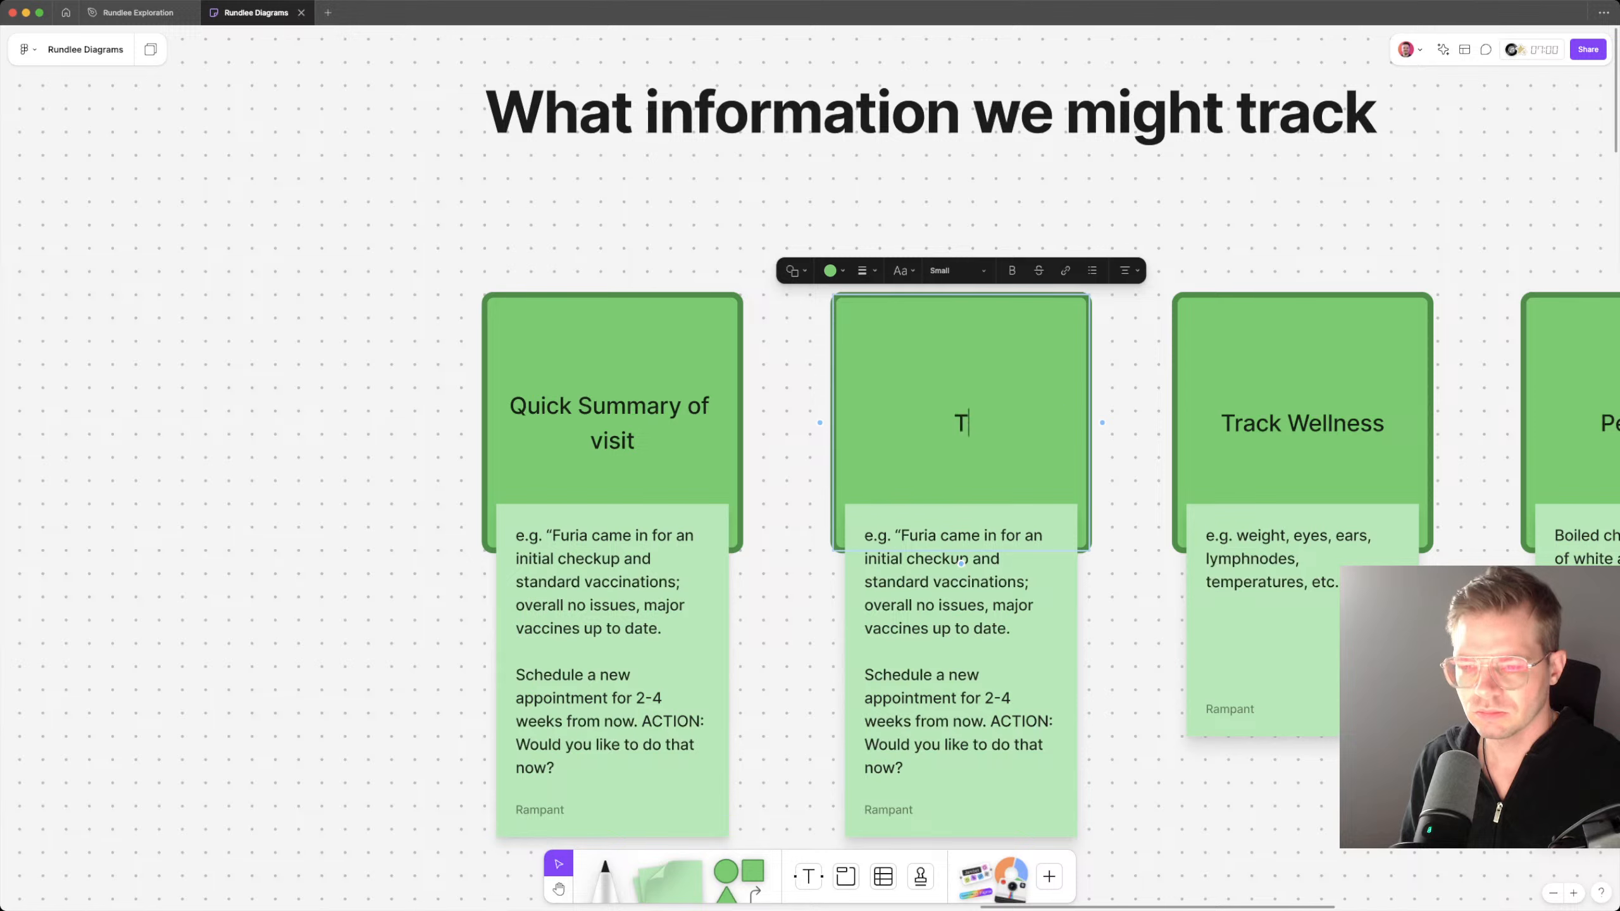
text(rack all vet visits)
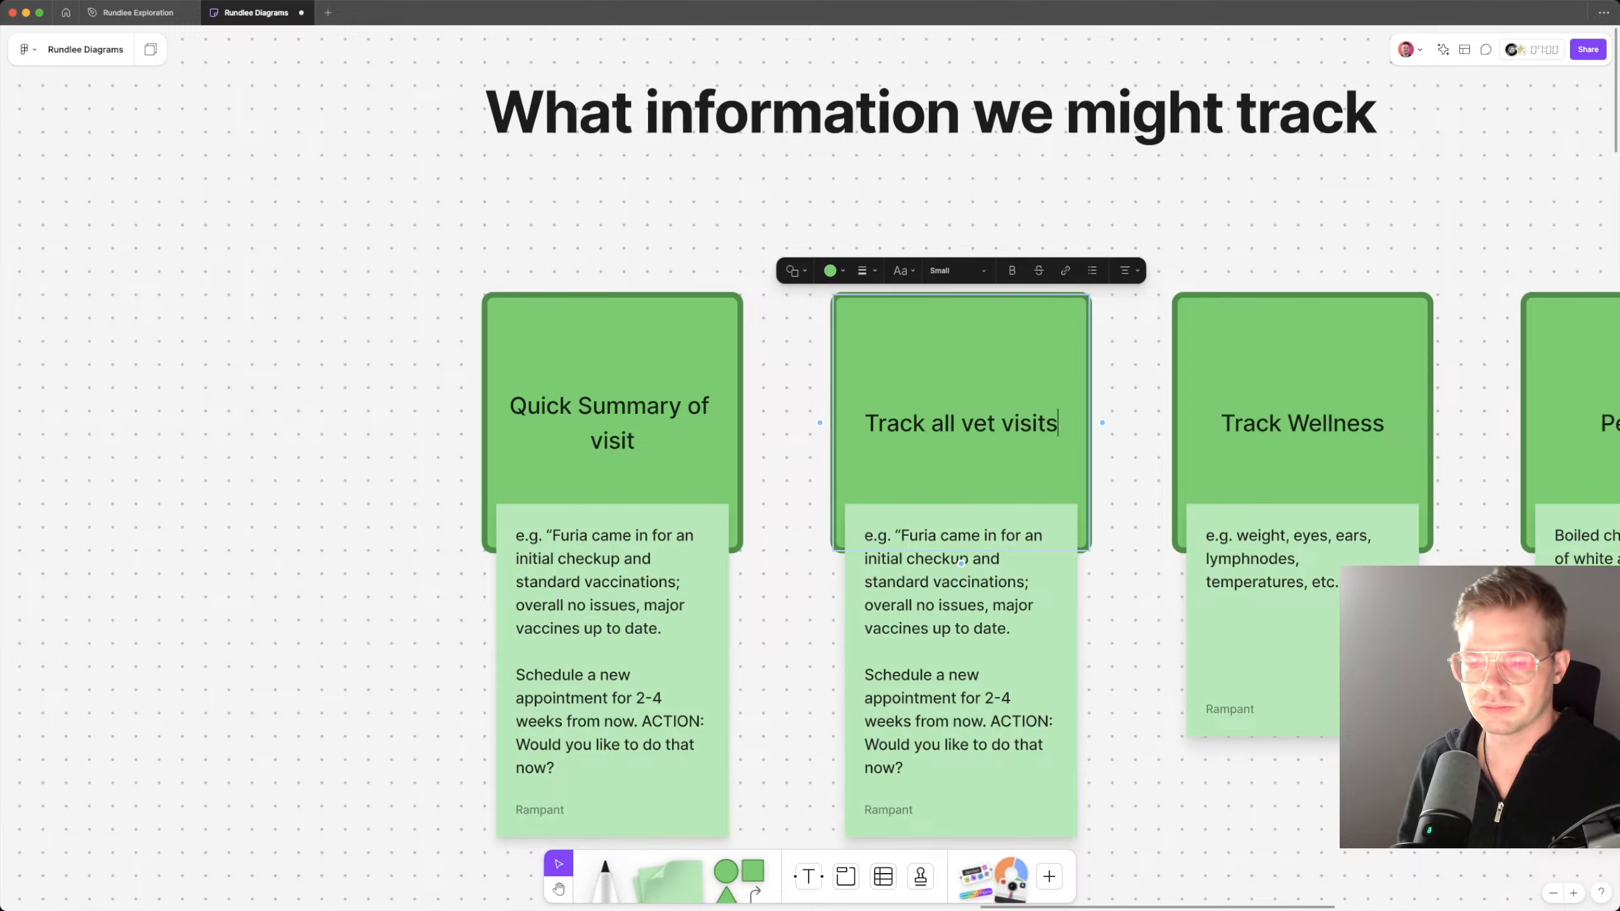
key(Escape)
Step: Replace the Track all vet visits note's text with "What vet was this, the quick summary, be able to dig into the details, etc."
click(962, 651)
double_click(939, 558)
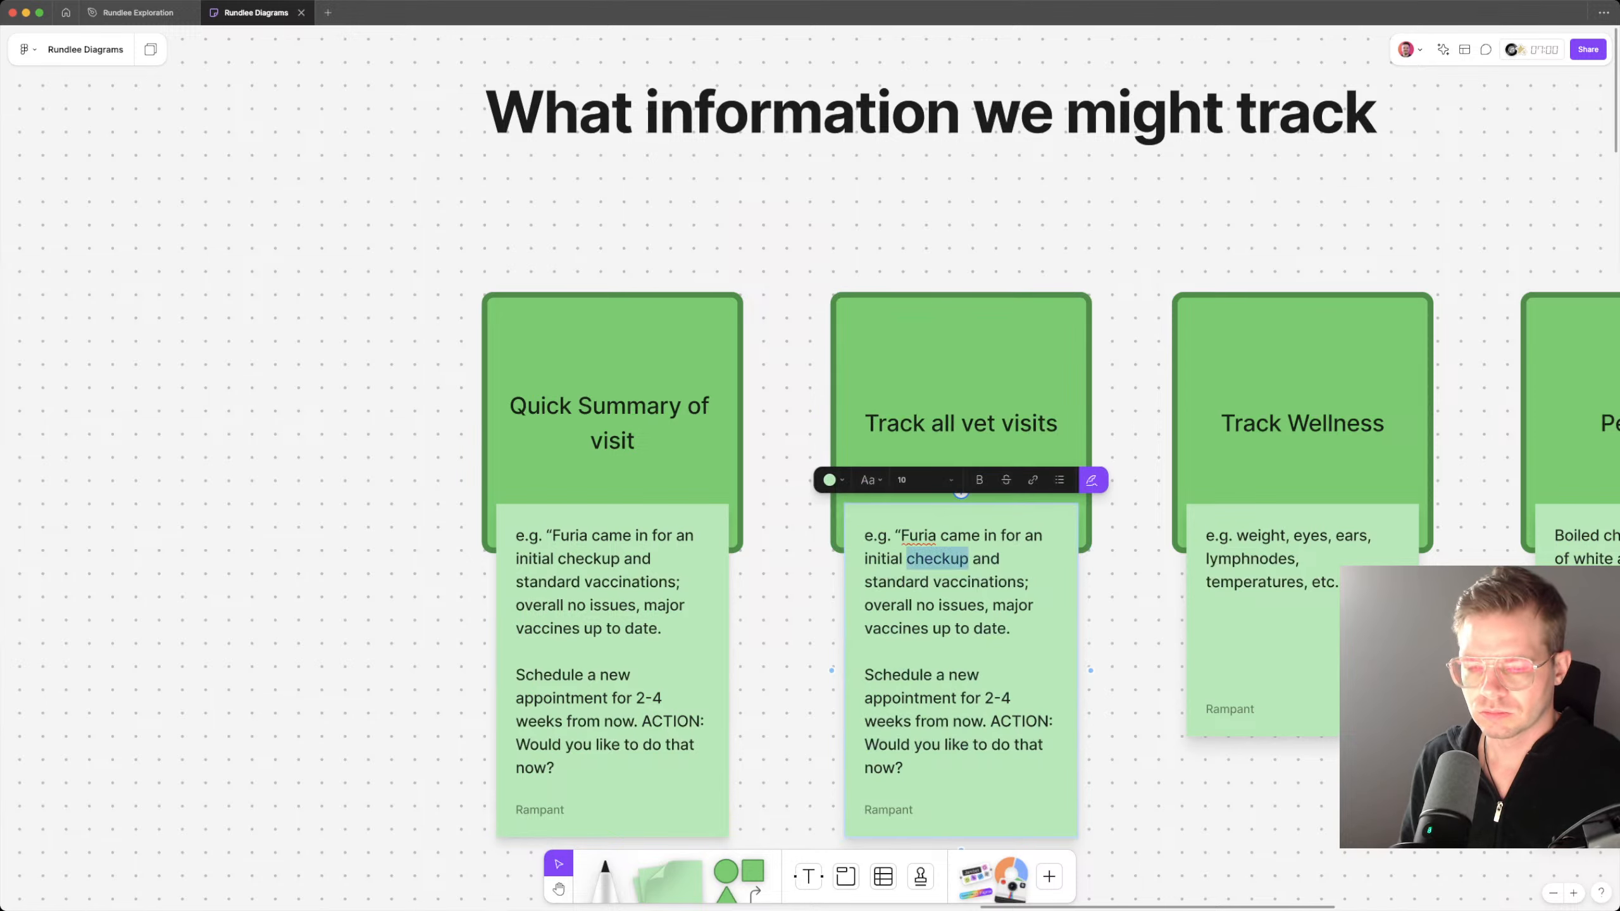
key(ctrl+a)
text(Whta v)
key(BackSpace)
key(BackSpace)
key(BackSpace)
key(BackSpace)
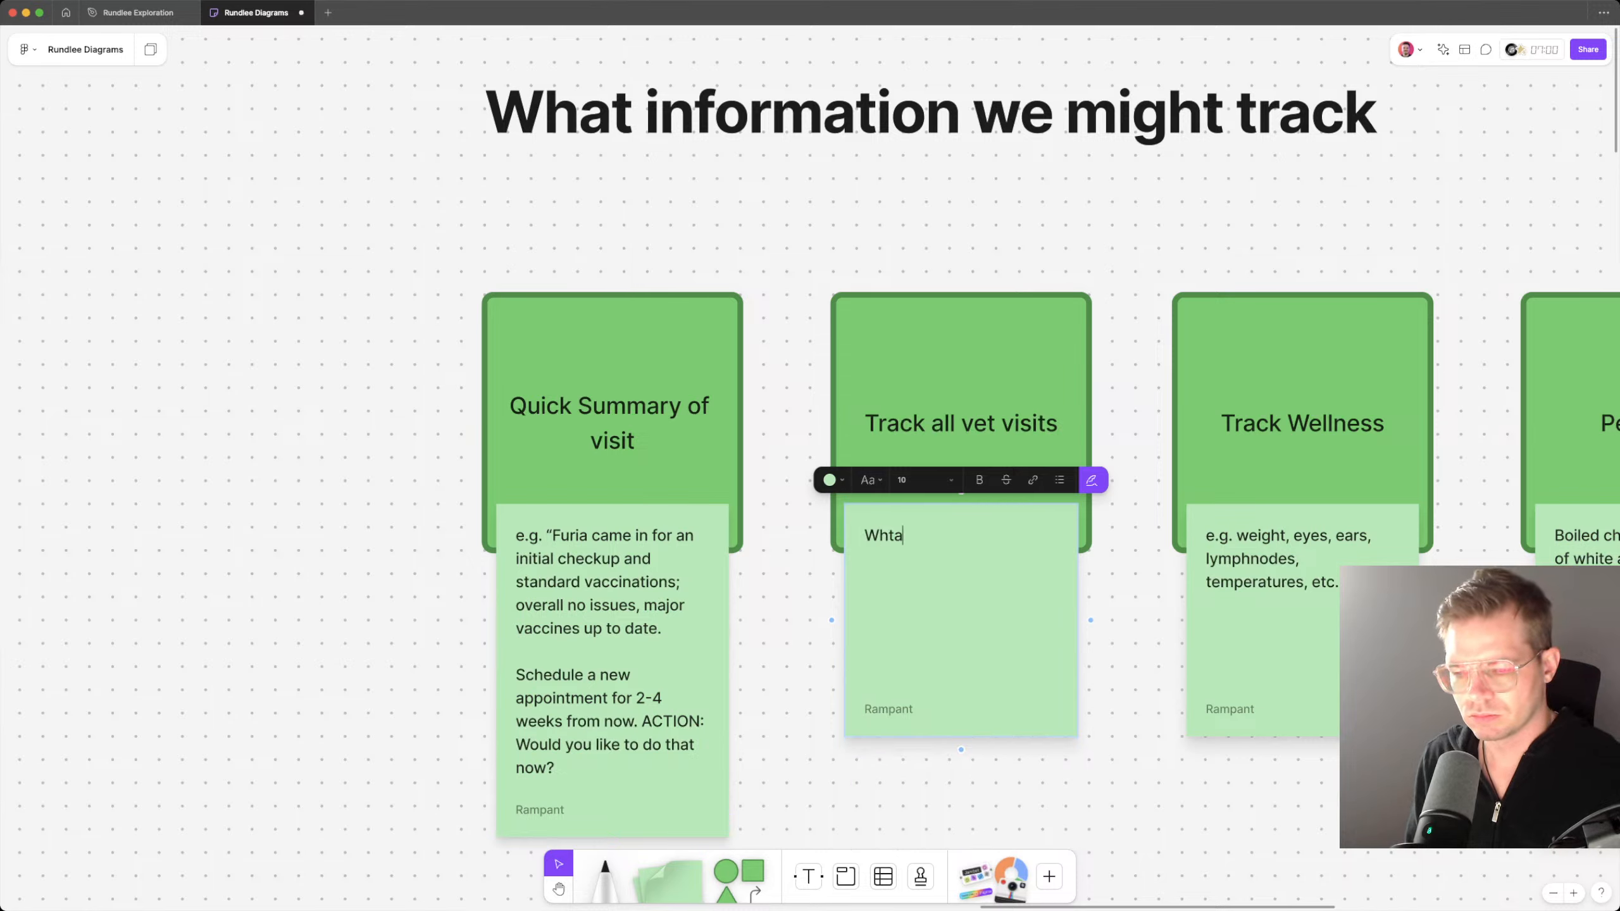
text(at vet was thi)
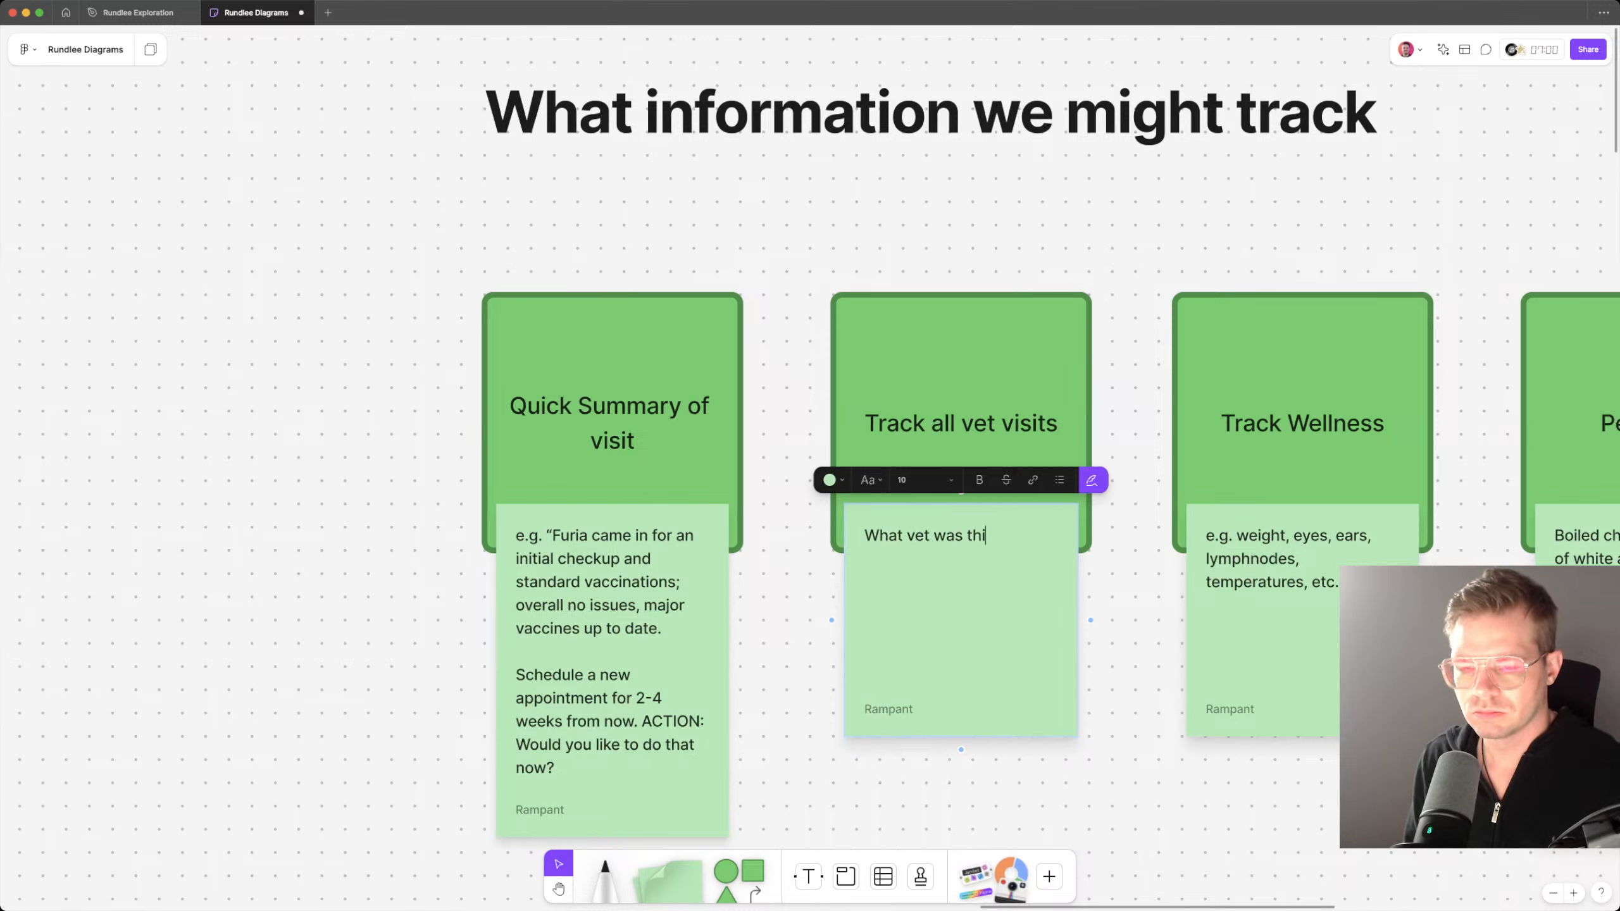
text(s, )
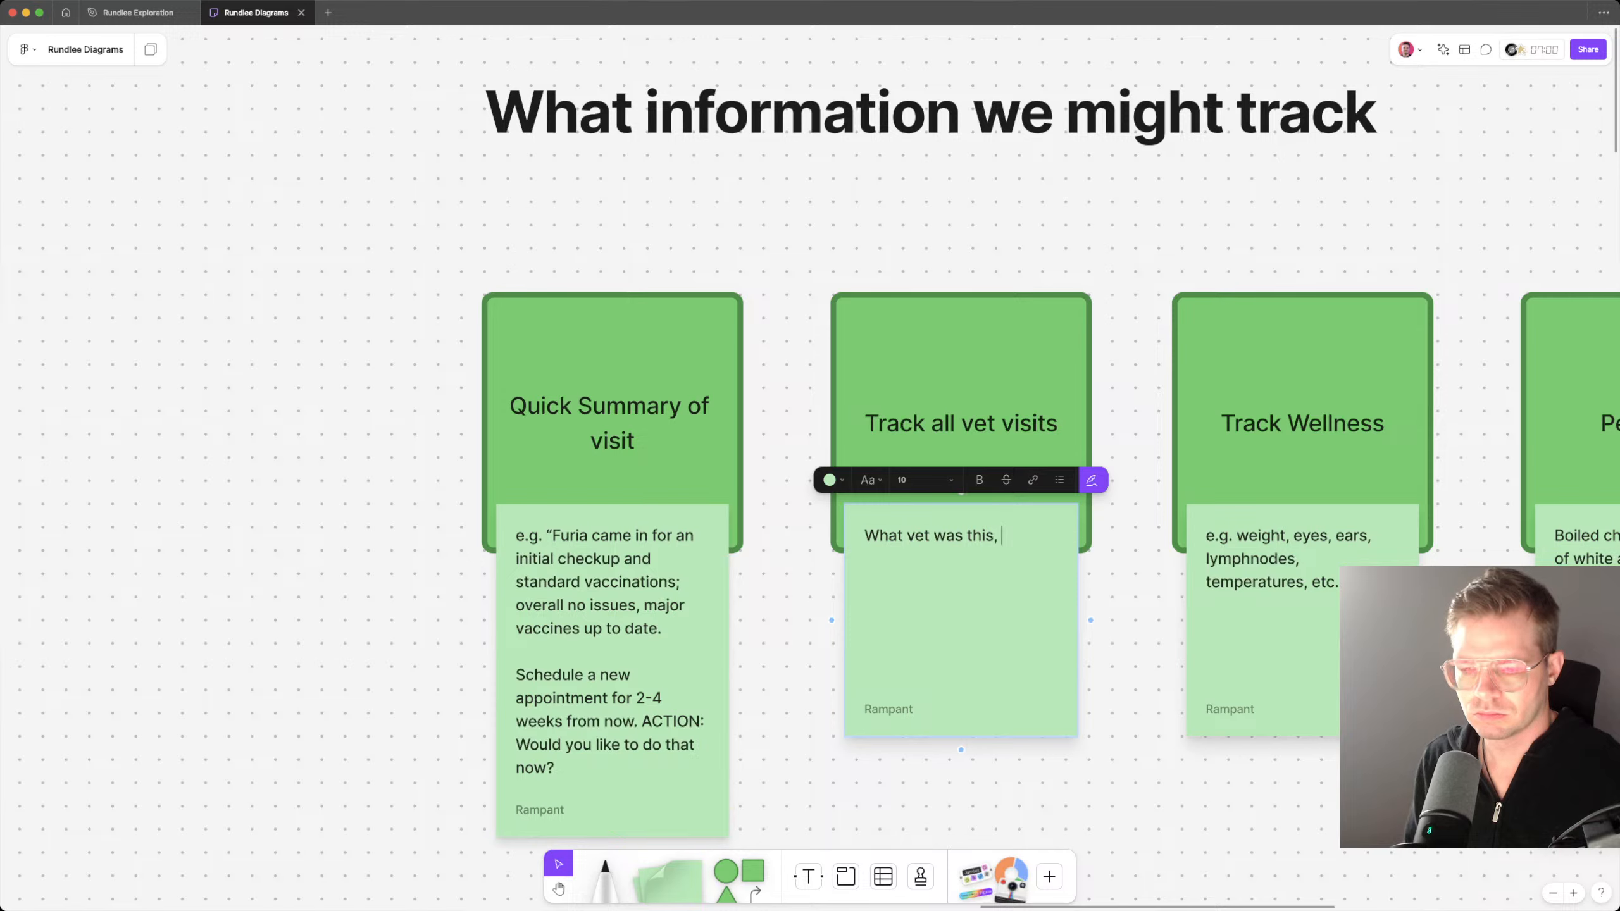
text(the quick sum)
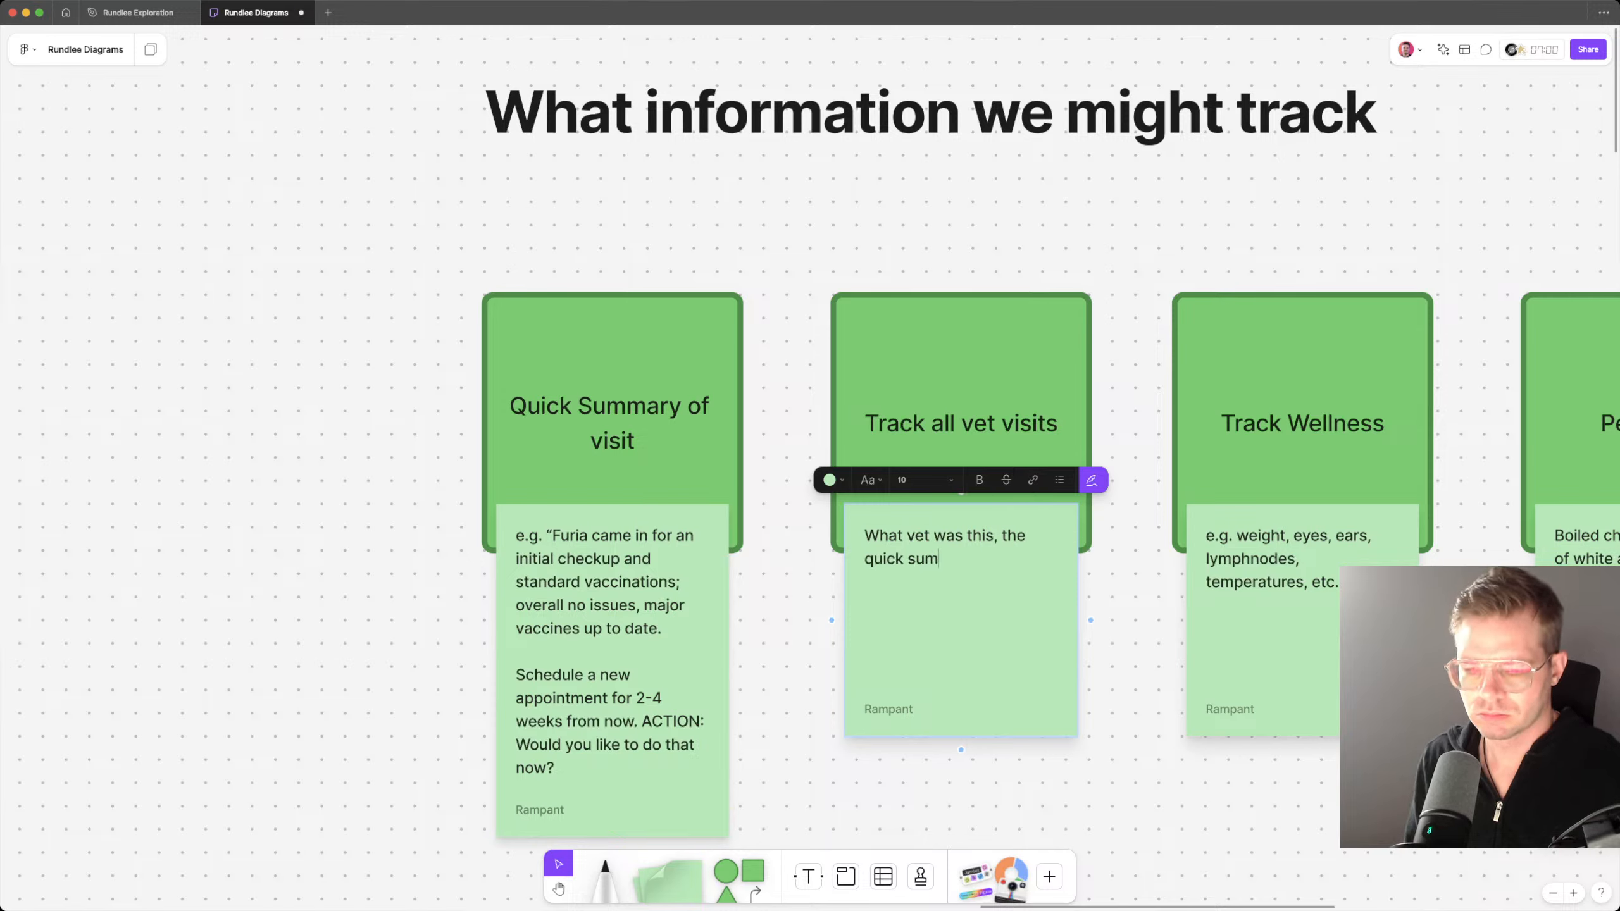
text(mary, be b)
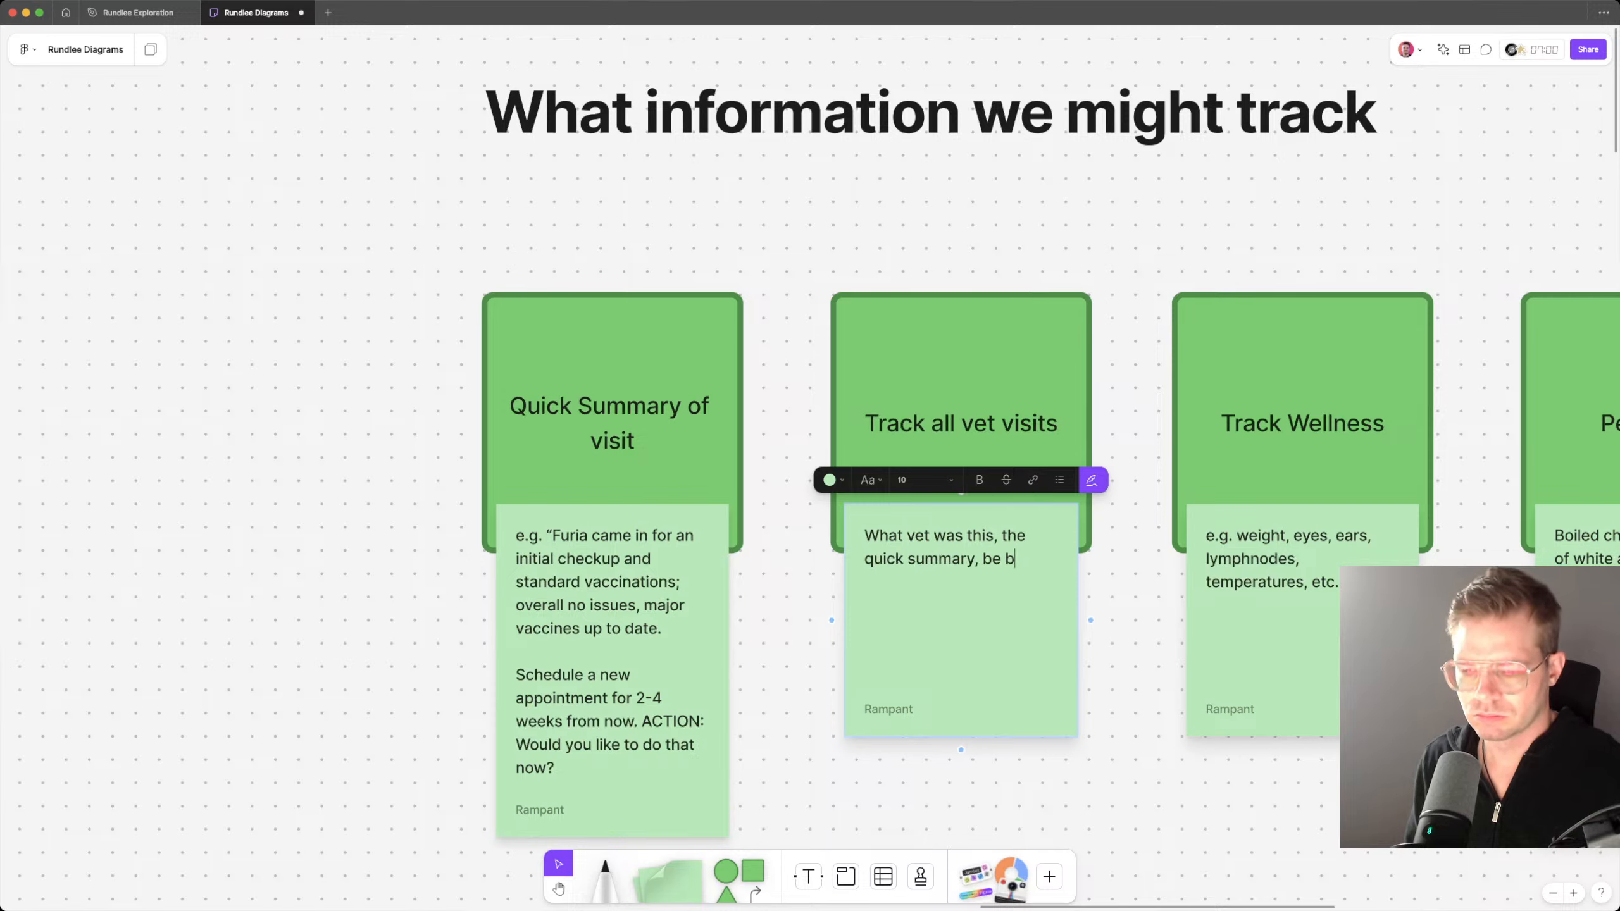
key(BackSpace)
text(able to dig i)
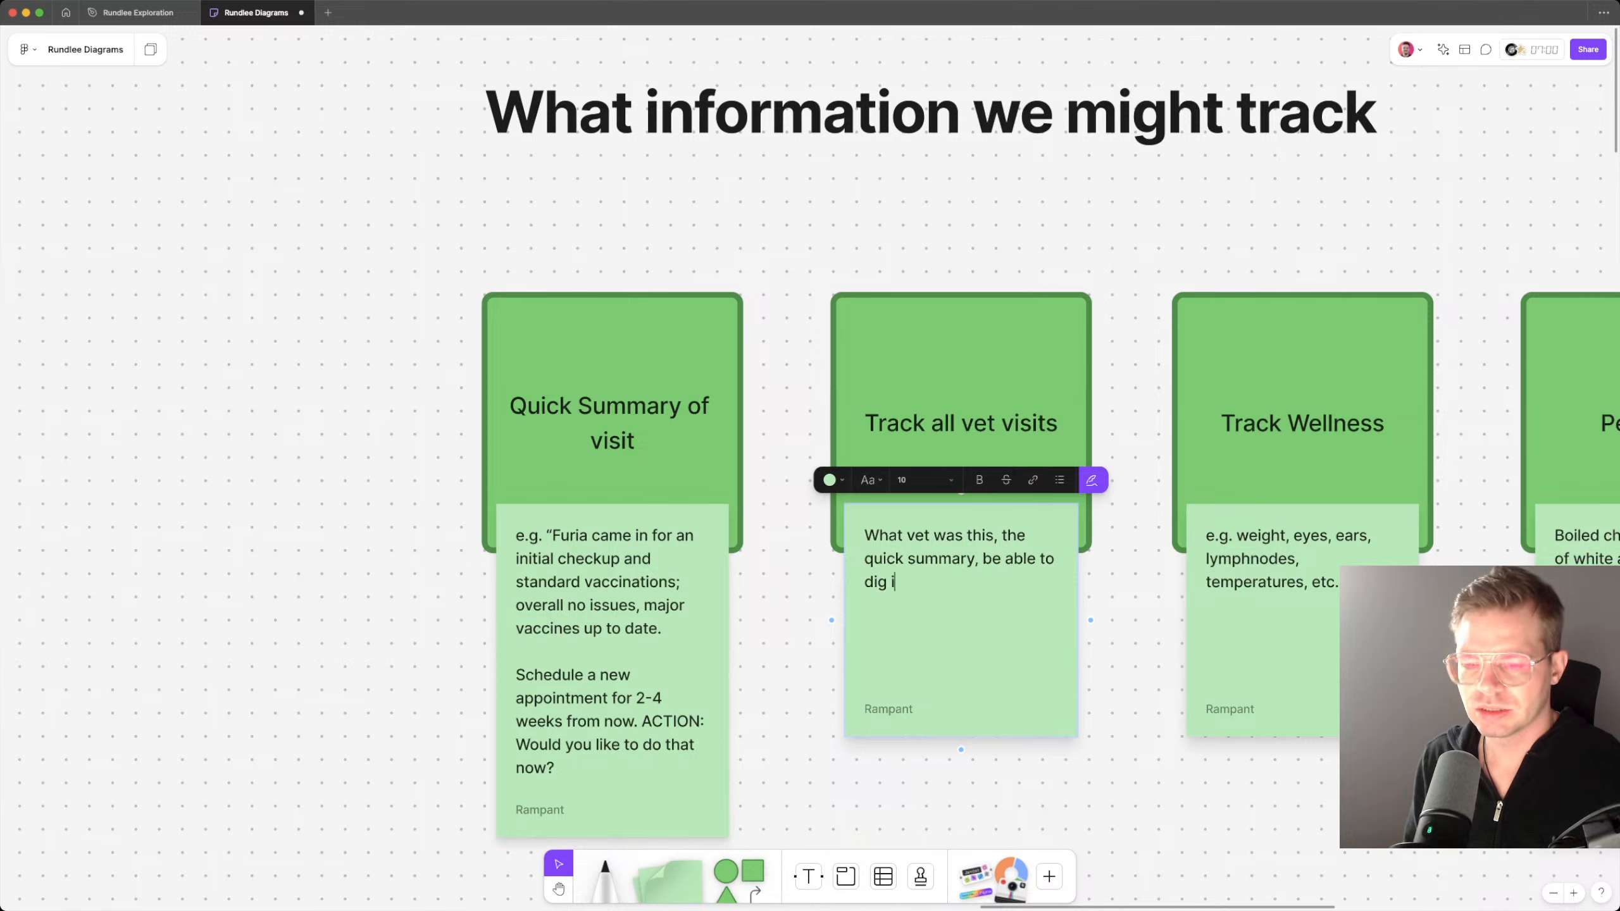
text(nto the details)
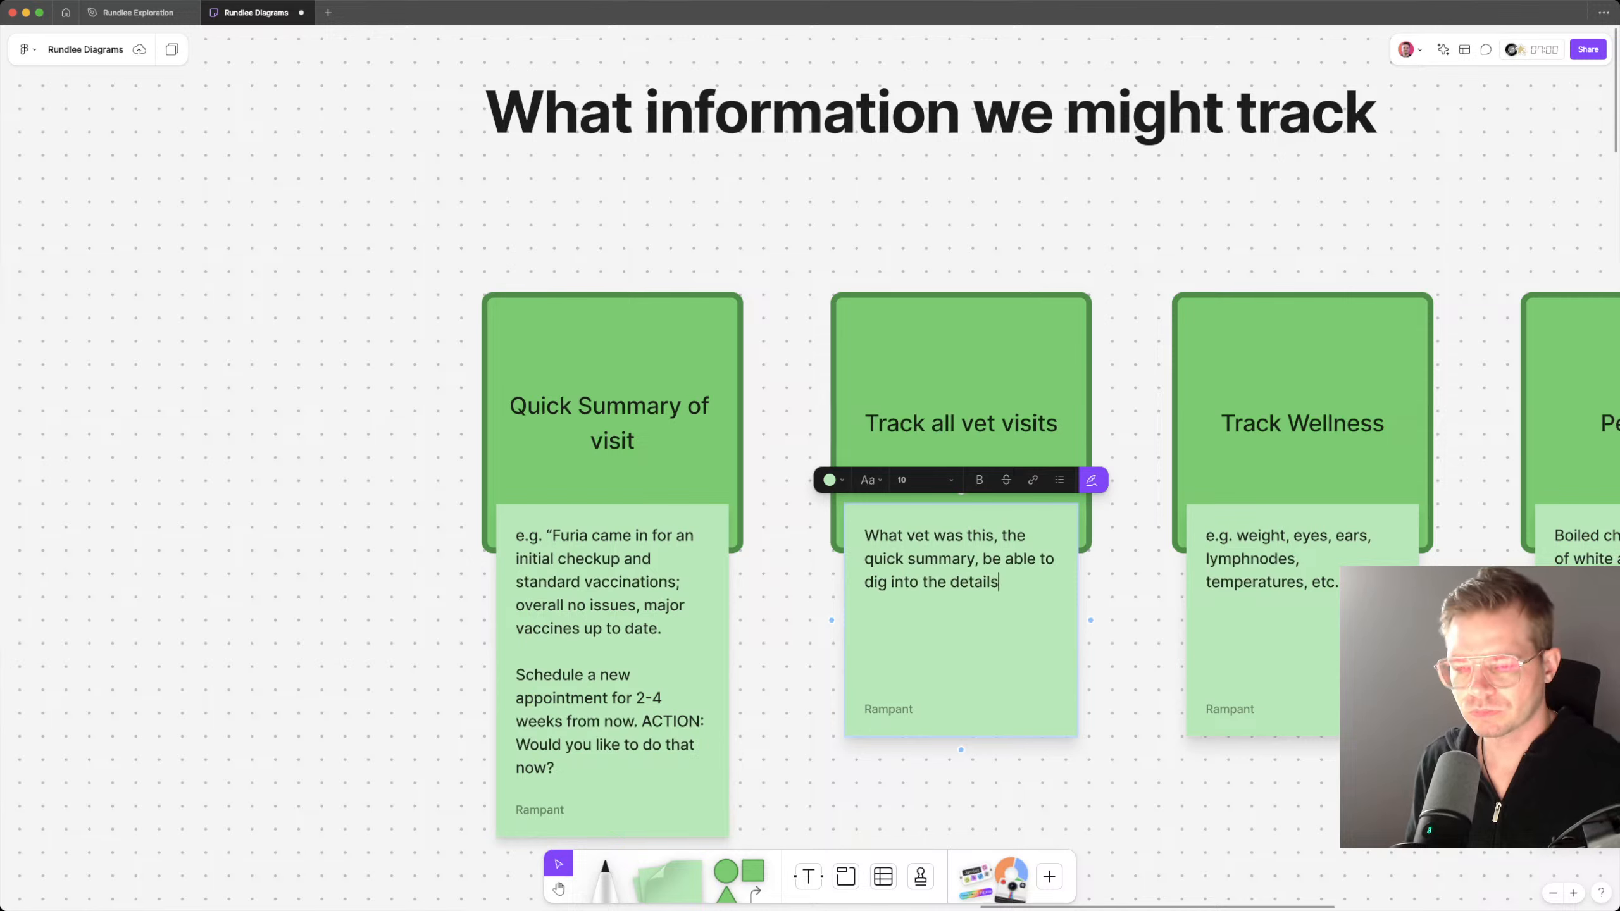
text(, etc.)
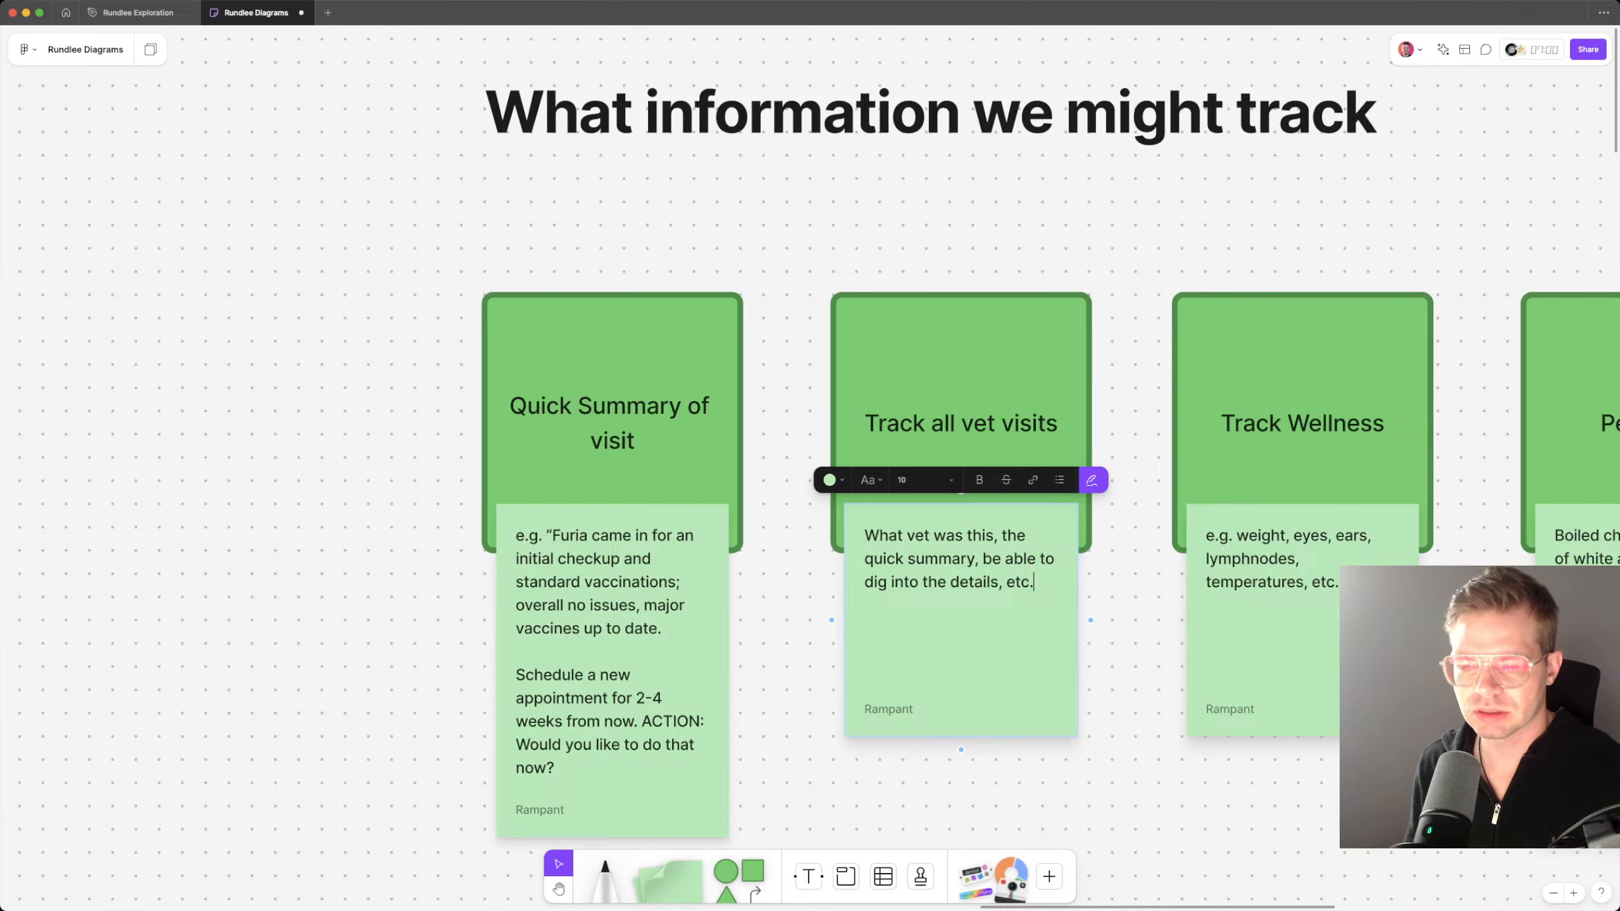
Step: Review the pet's vet visit record in the Rundlee Exploration file, from the pet overview back up to the wellness exam
click(137, 12)
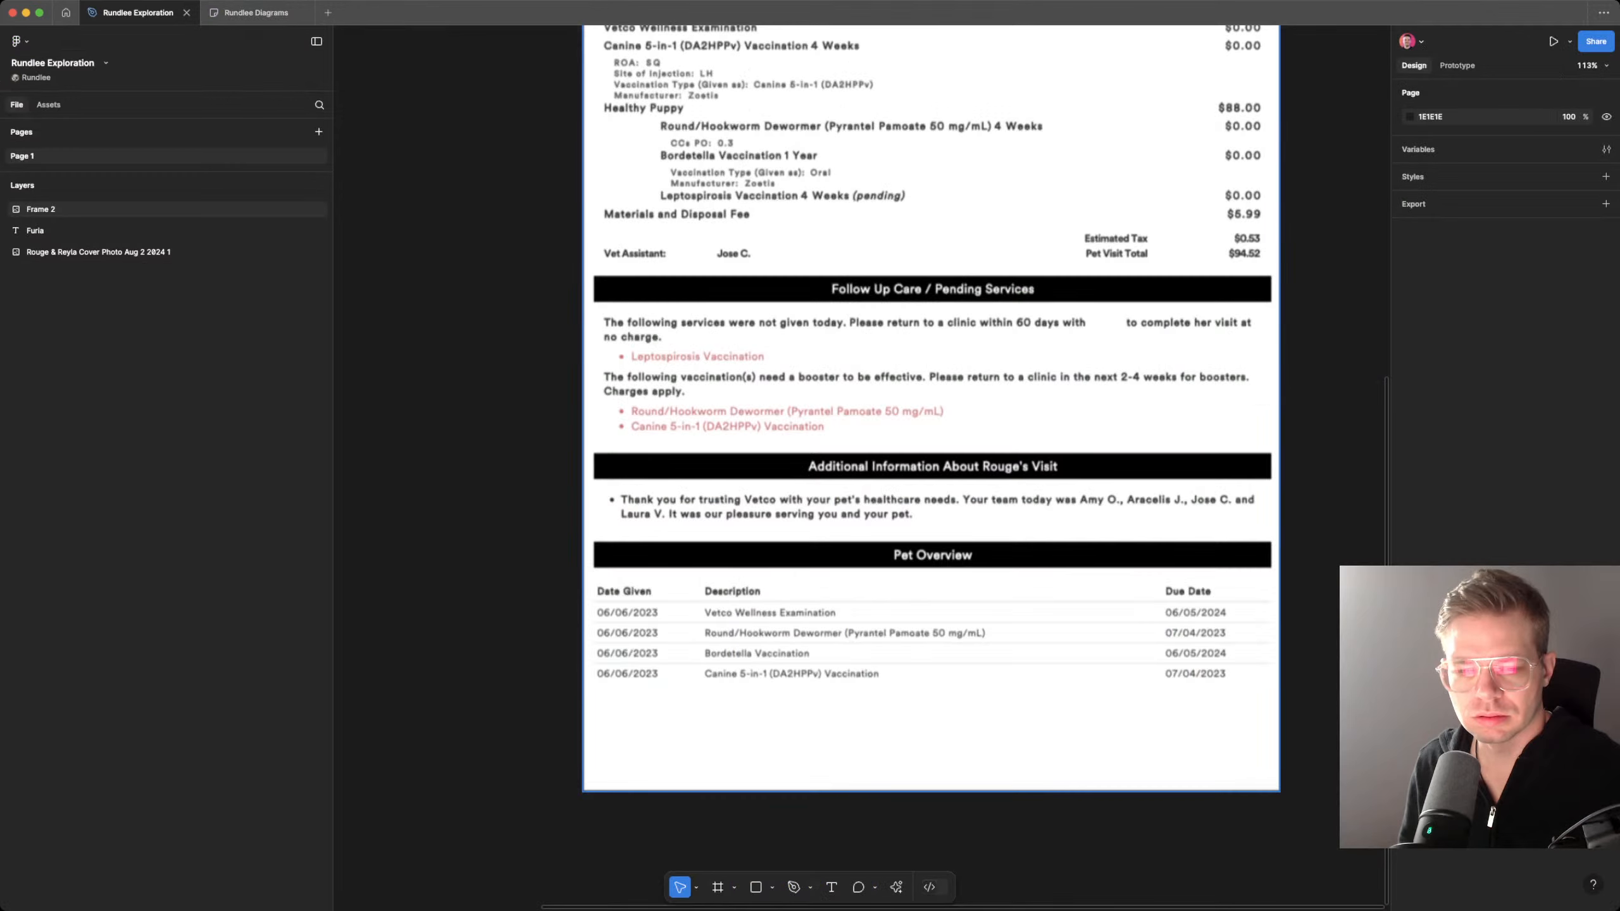
scroll(931, 447, up, 3)
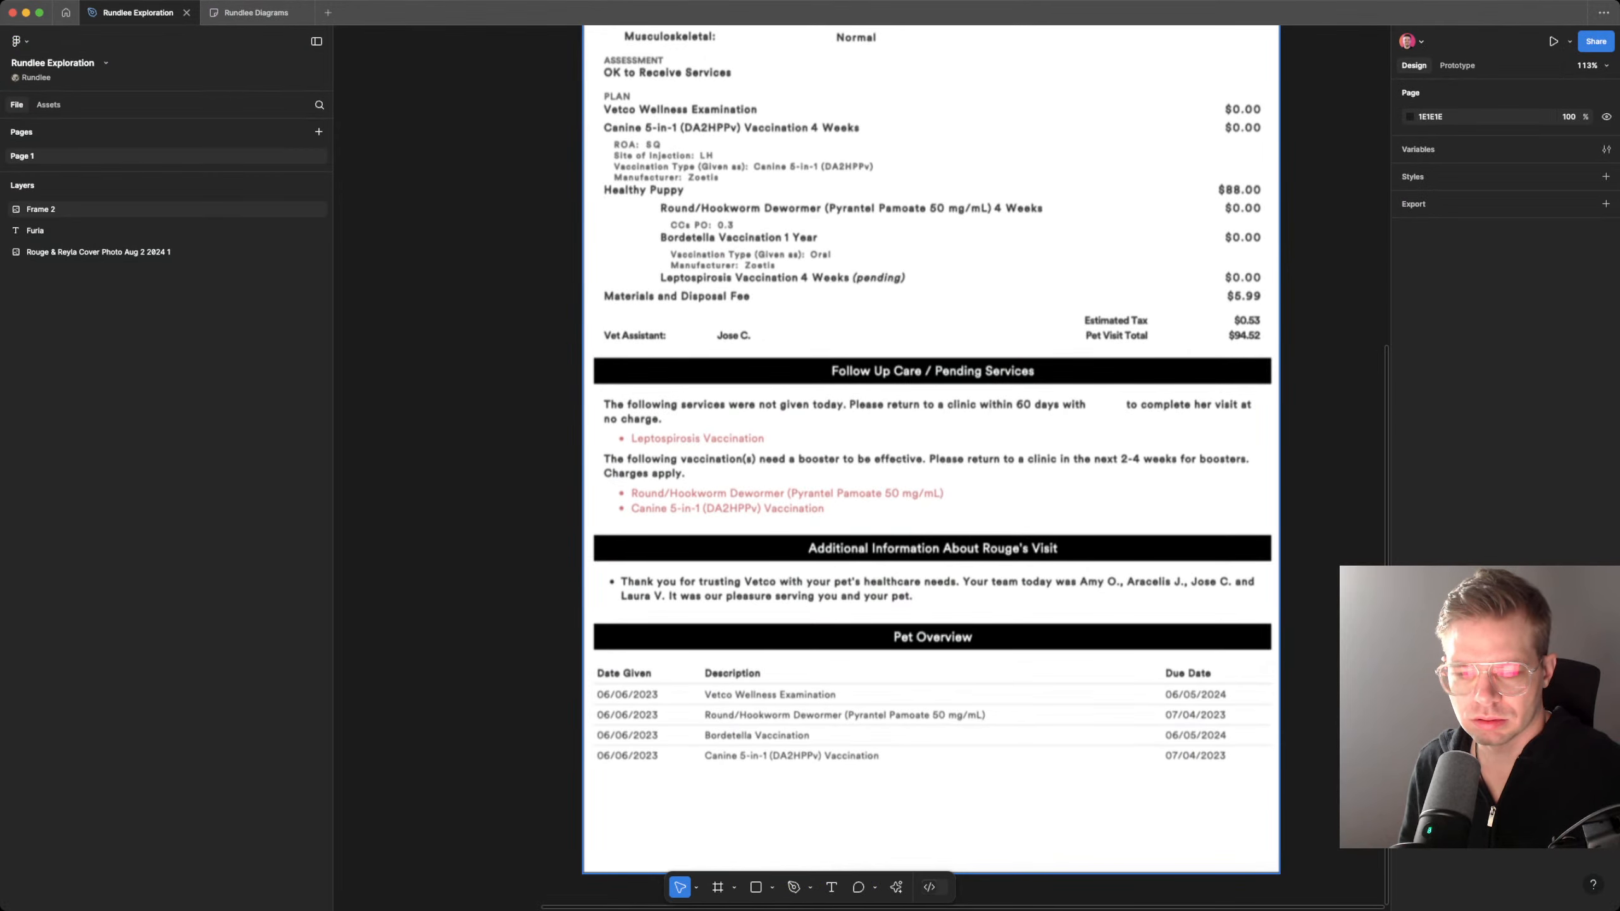
scroll(931, 447, up, 3)
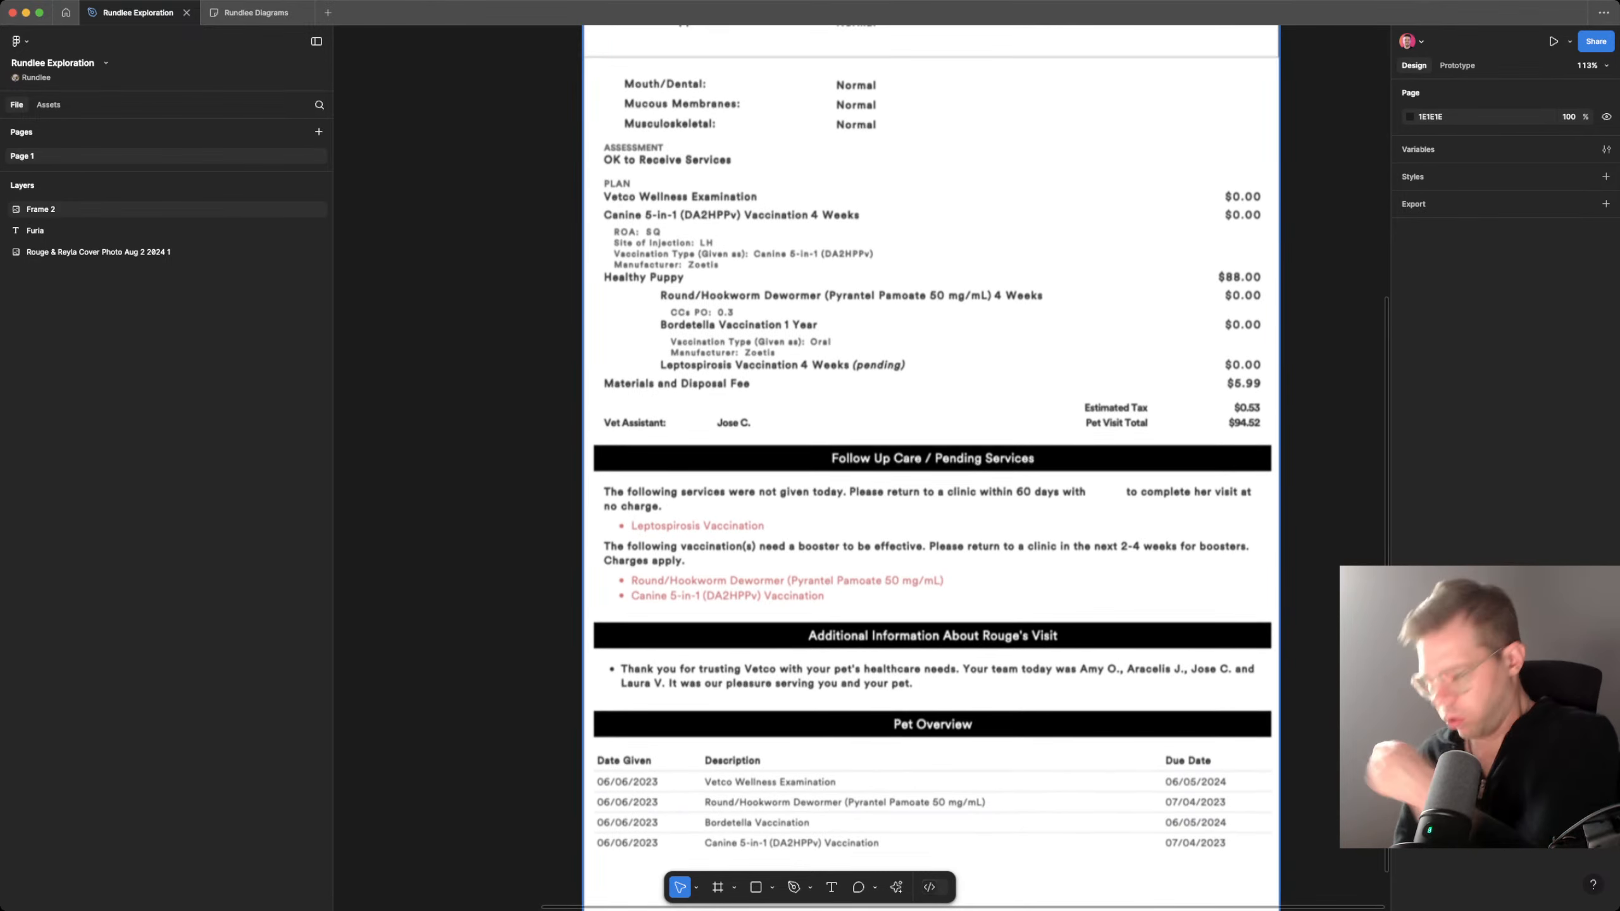
scroll(930, 447, up, 3)
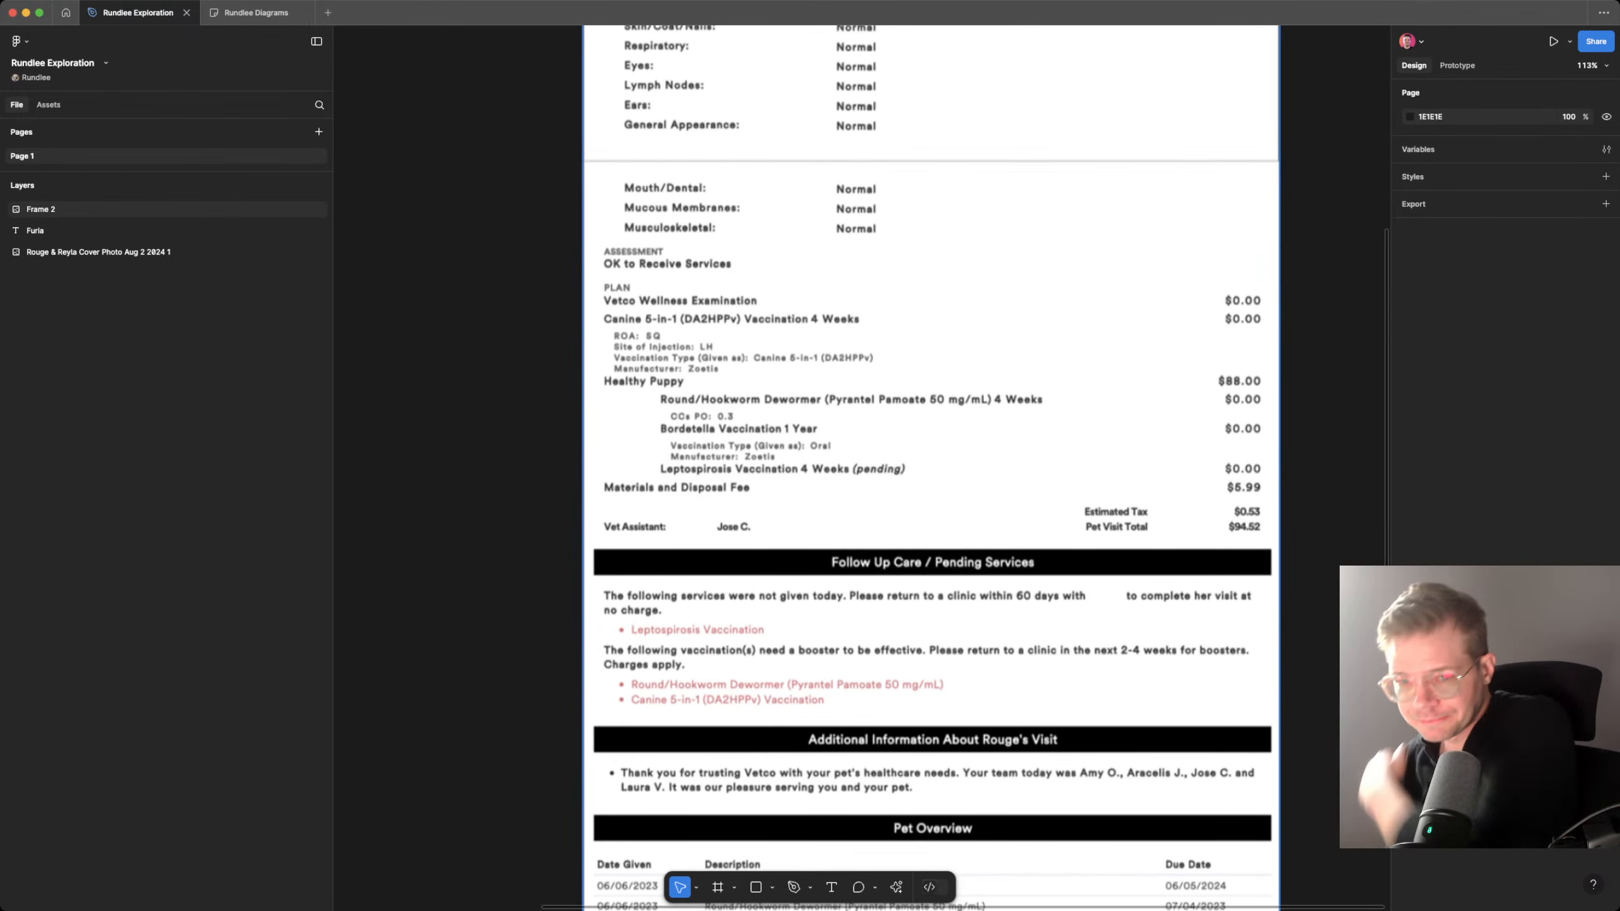
scroll(931, 447, up, 8)
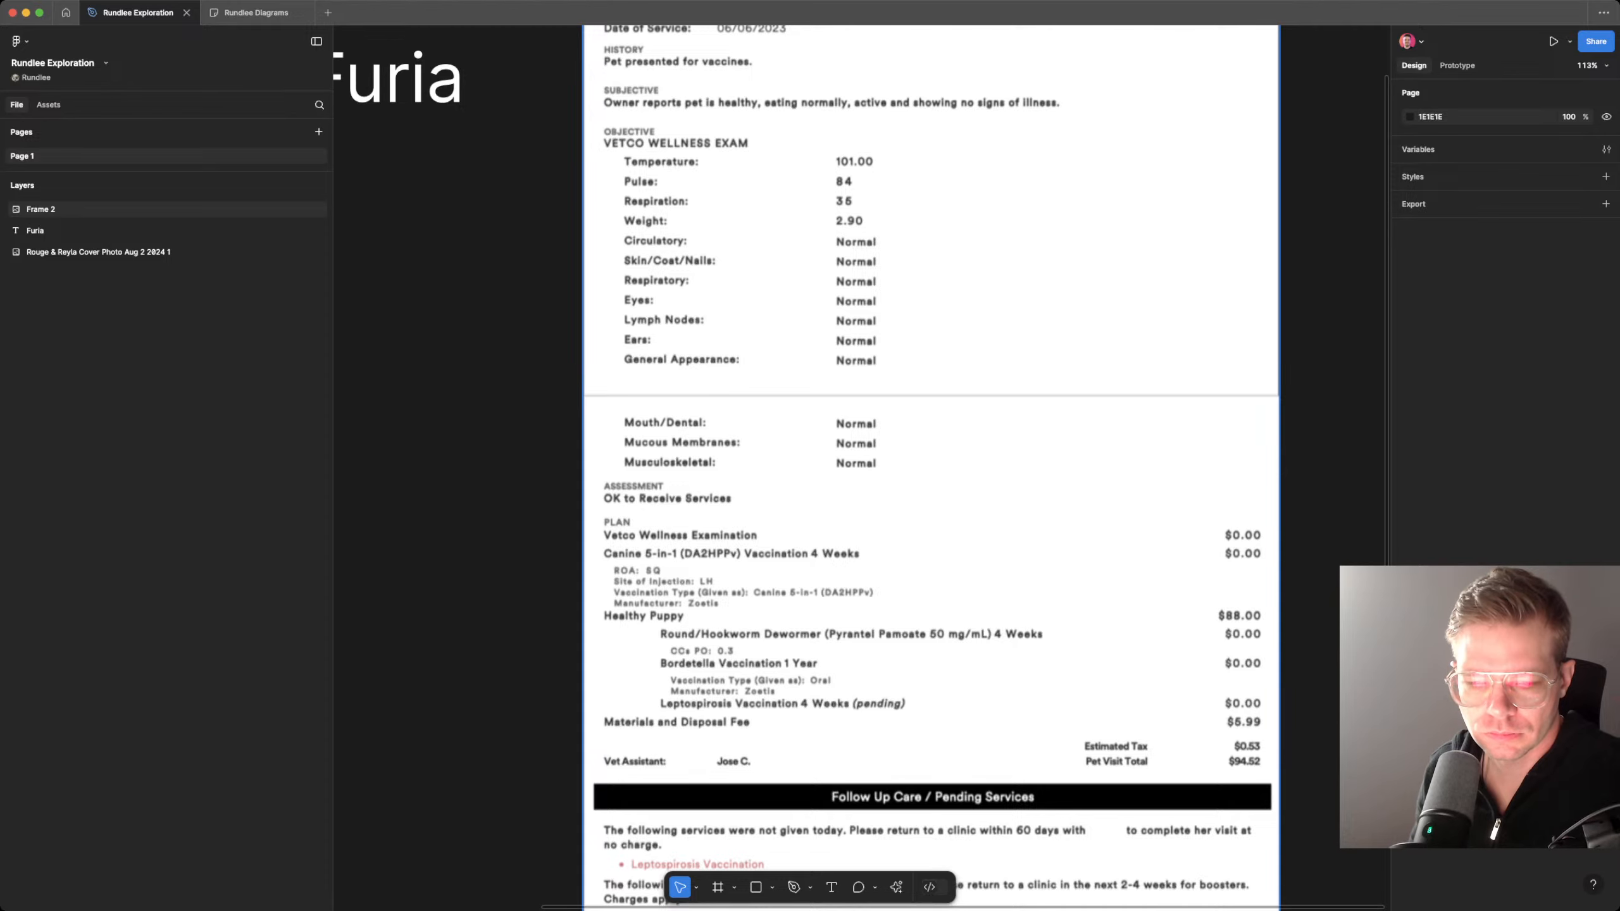
scroll(931, 447, up, 1)
scroll(930, 446, up, 7)
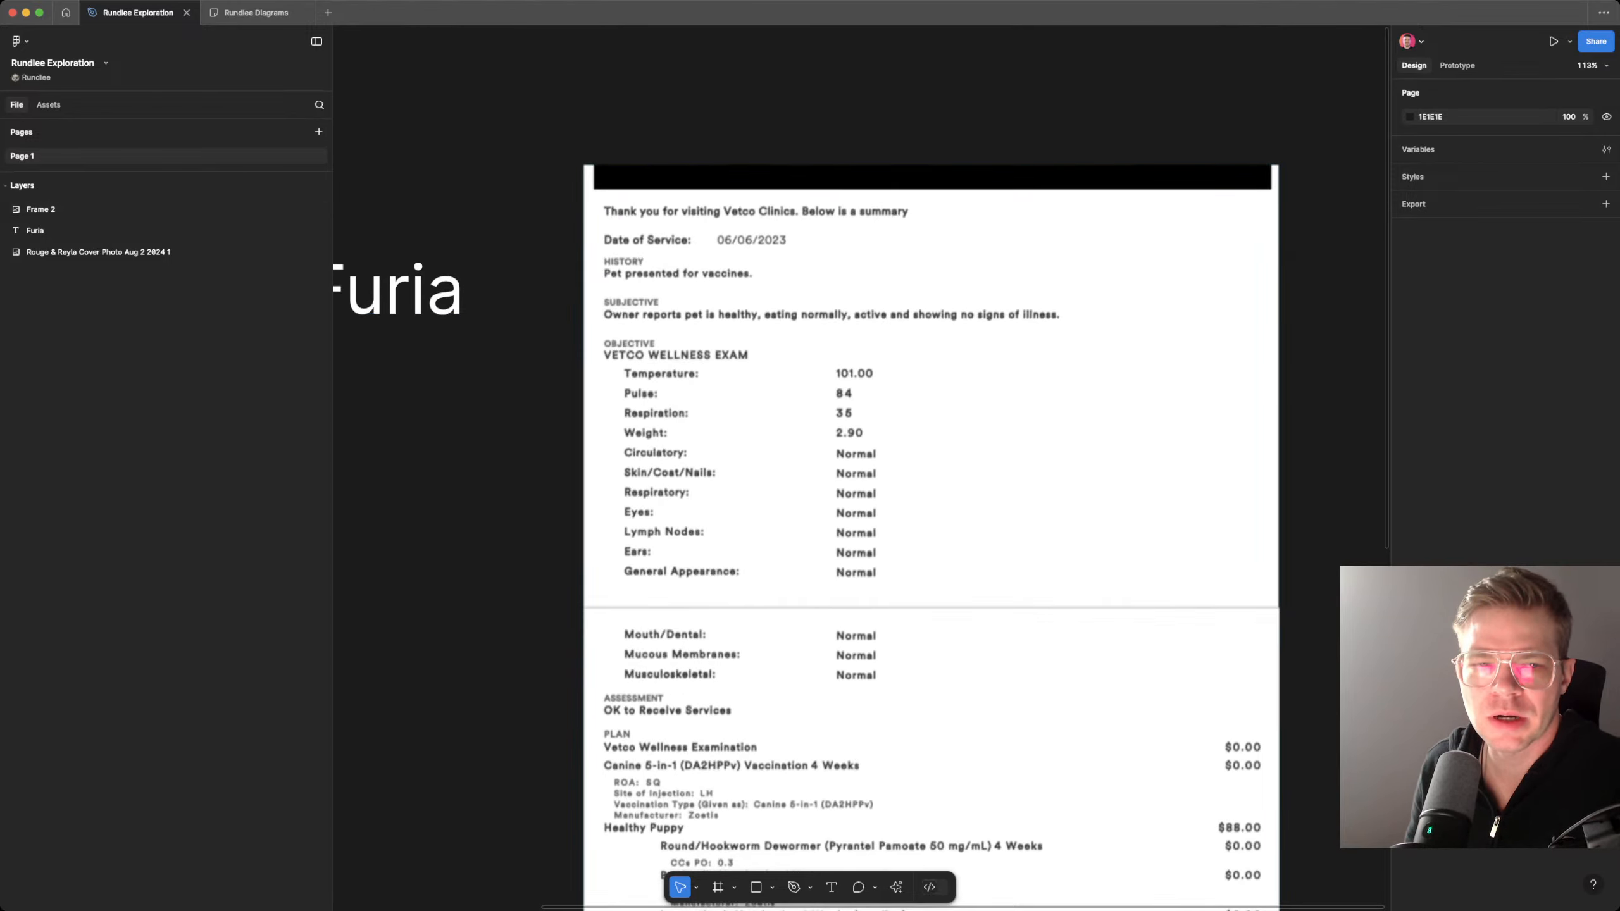
Step: In the Rundlee Diagrams file, insert "date," before "quick summary" in the Track all vet visits note
click(255, 13)
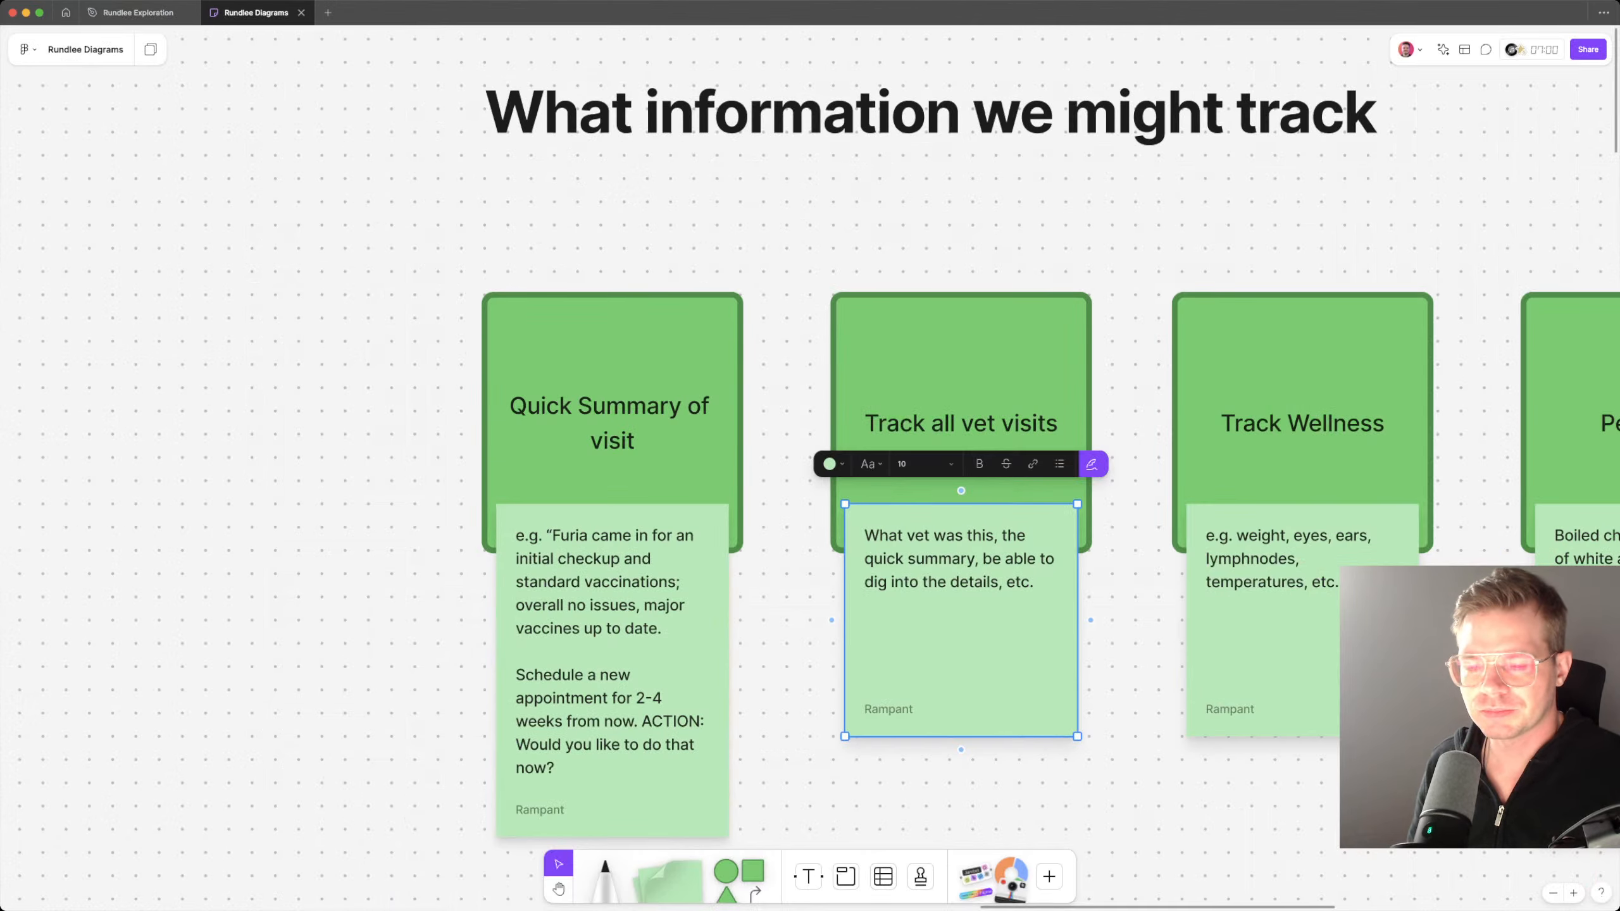
double_click(993, 559)
click(1025, 536)
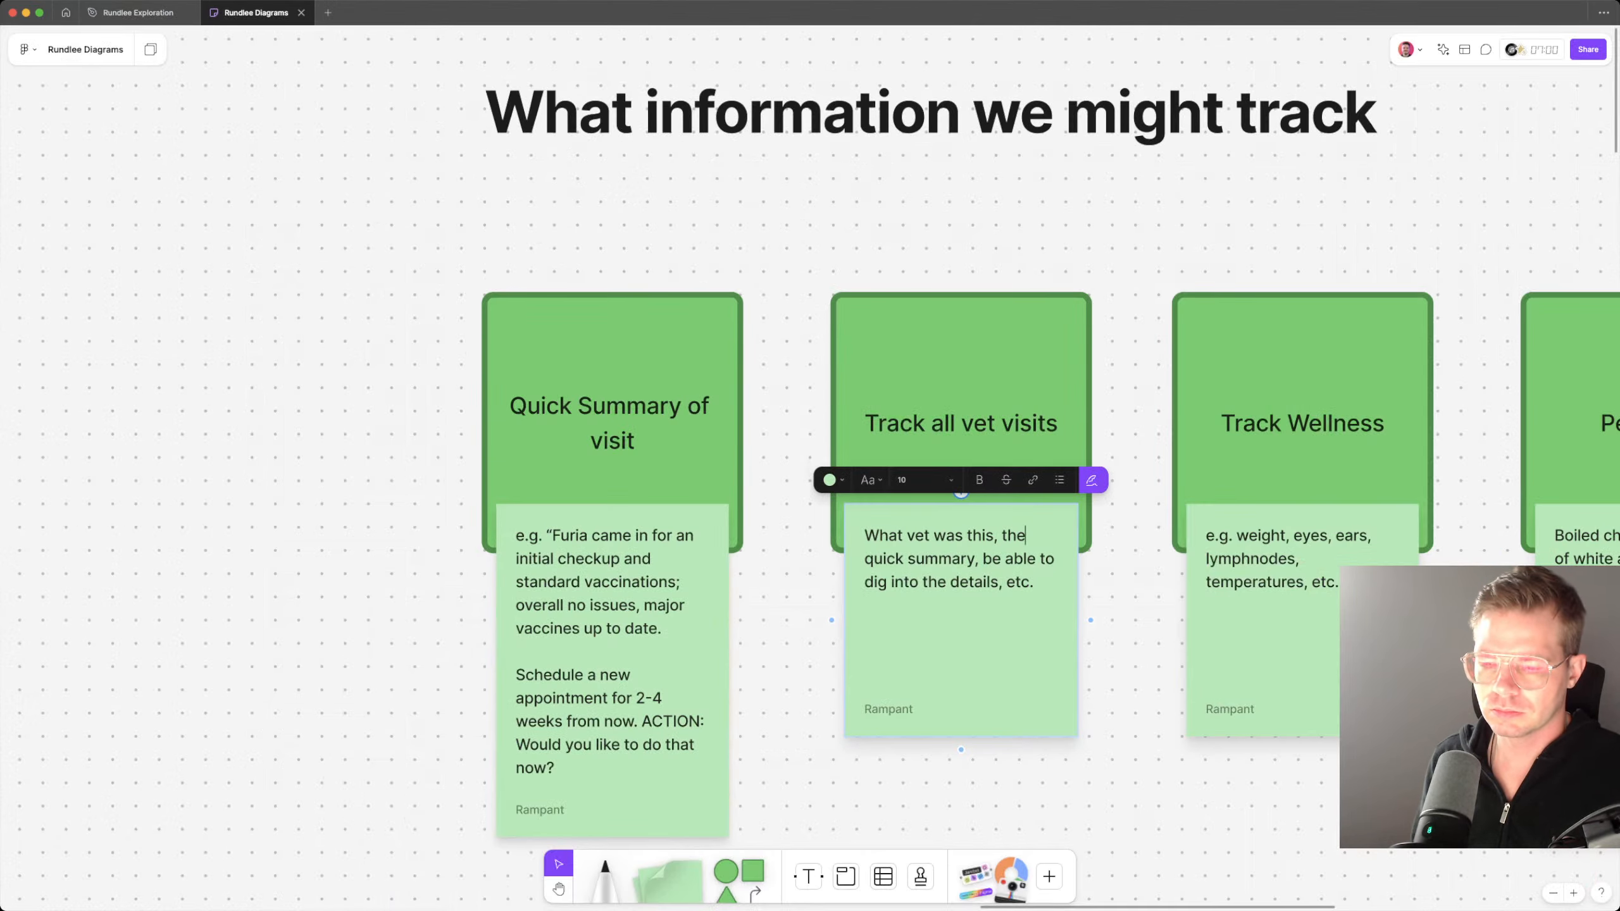
text(date,)
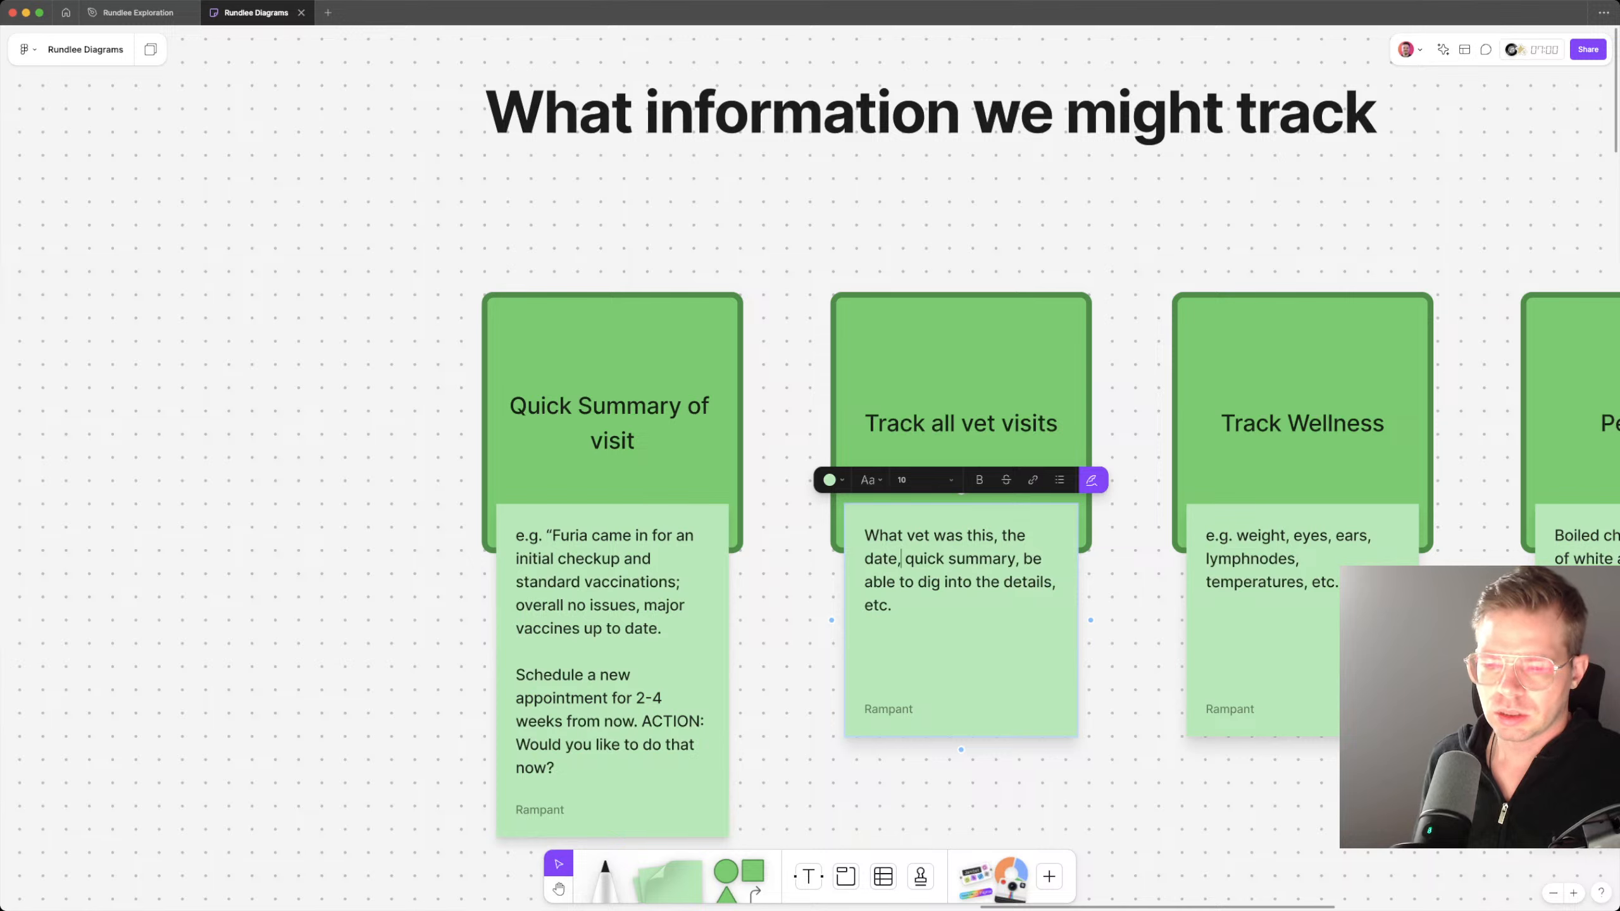
Step: Change "quick summary" to "Quick Summary of Visit" in the Track all vet visits note
key(Right)
key(Delete)
text(Q)
key(alt+Right)
key(Right)
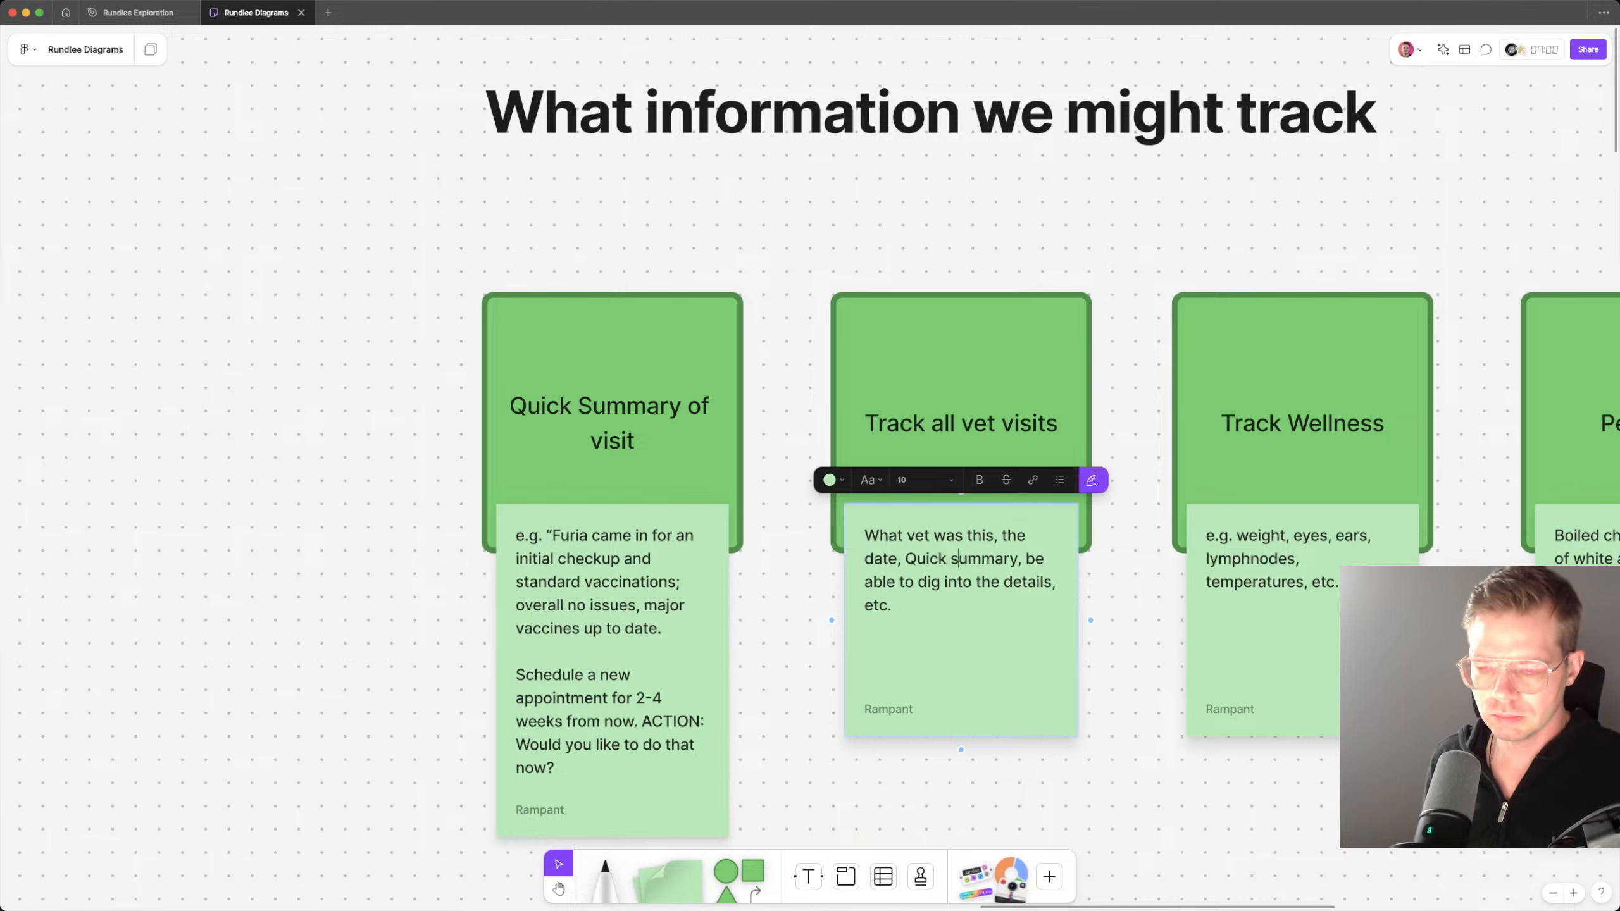
key(Delete)
text(Summary)
text( of Vist)
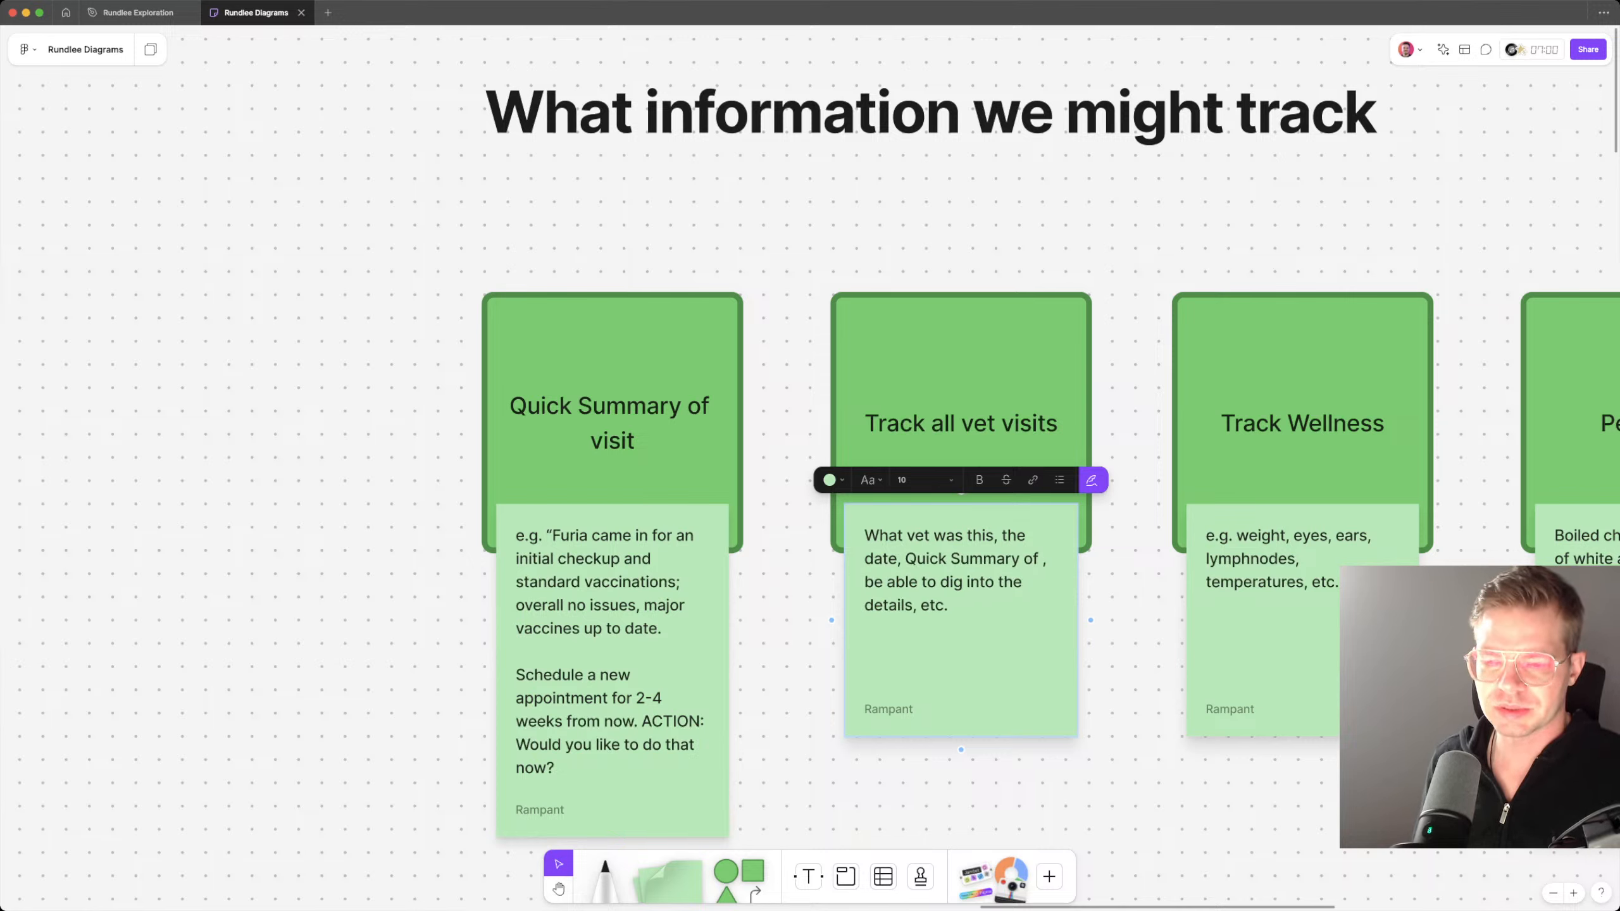
key(BackSpace)
text(it)
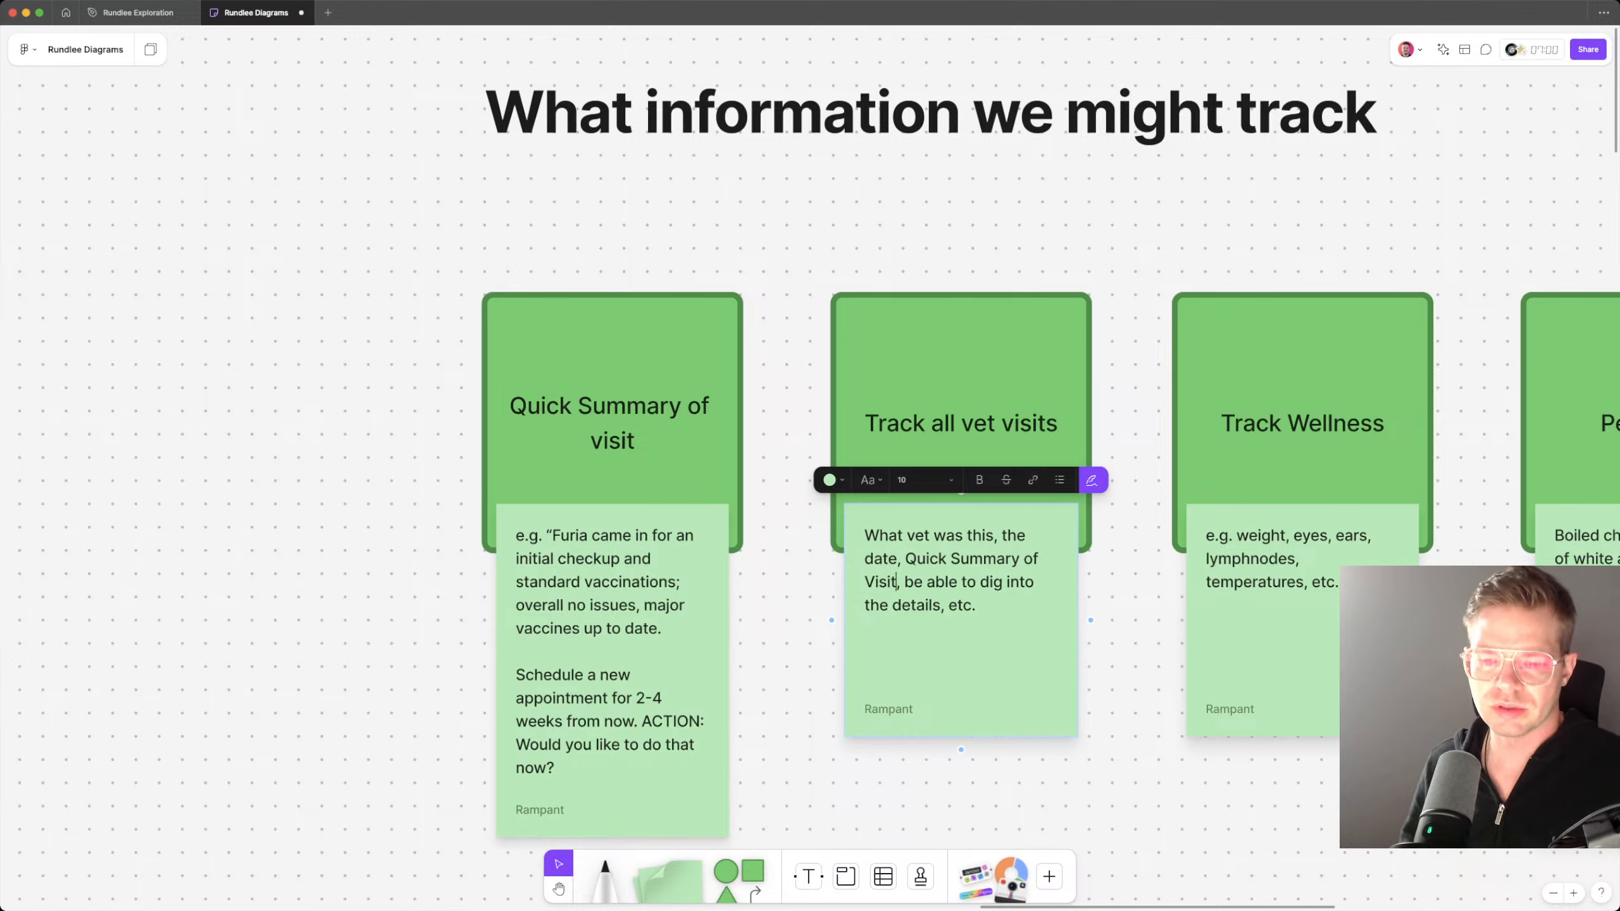
key(Escape)
key(Escape)
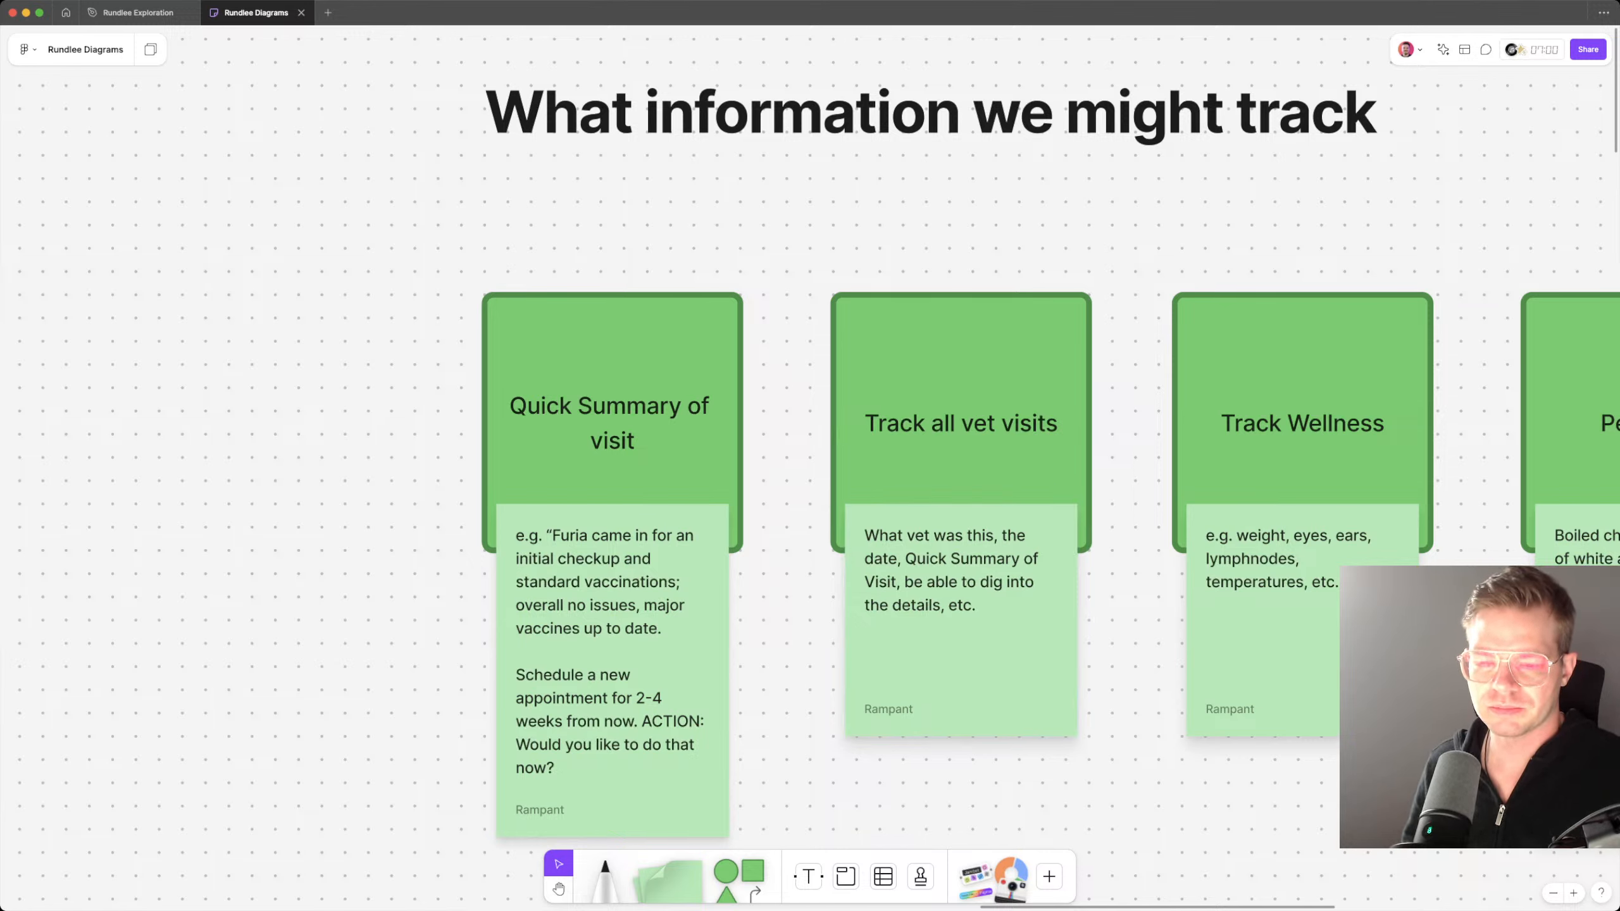
Step: Draw an arrow connector from the Track all vet visits note to the Quick Summary of visit card
click(912, 644)
drag(830, 621, 743, 423)
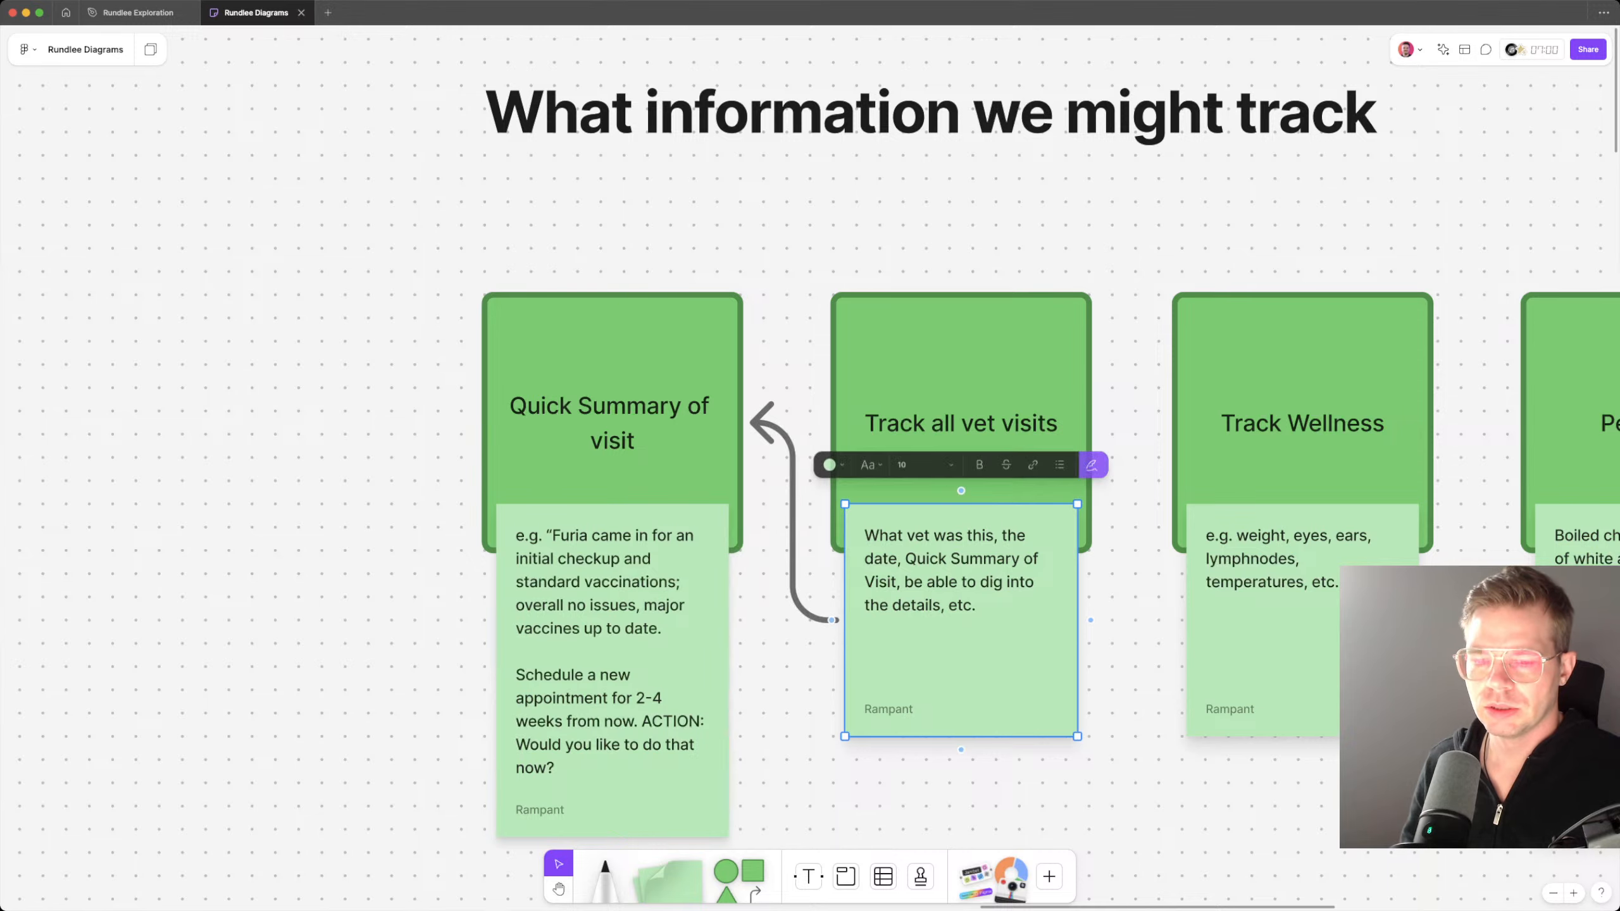
key(Escape)
Step: Make the connector between the Track all vet visits note and the Quick Summary card a dashed line
scroll(277, 328, down, 5)
scroll(723, 322, down, 3)
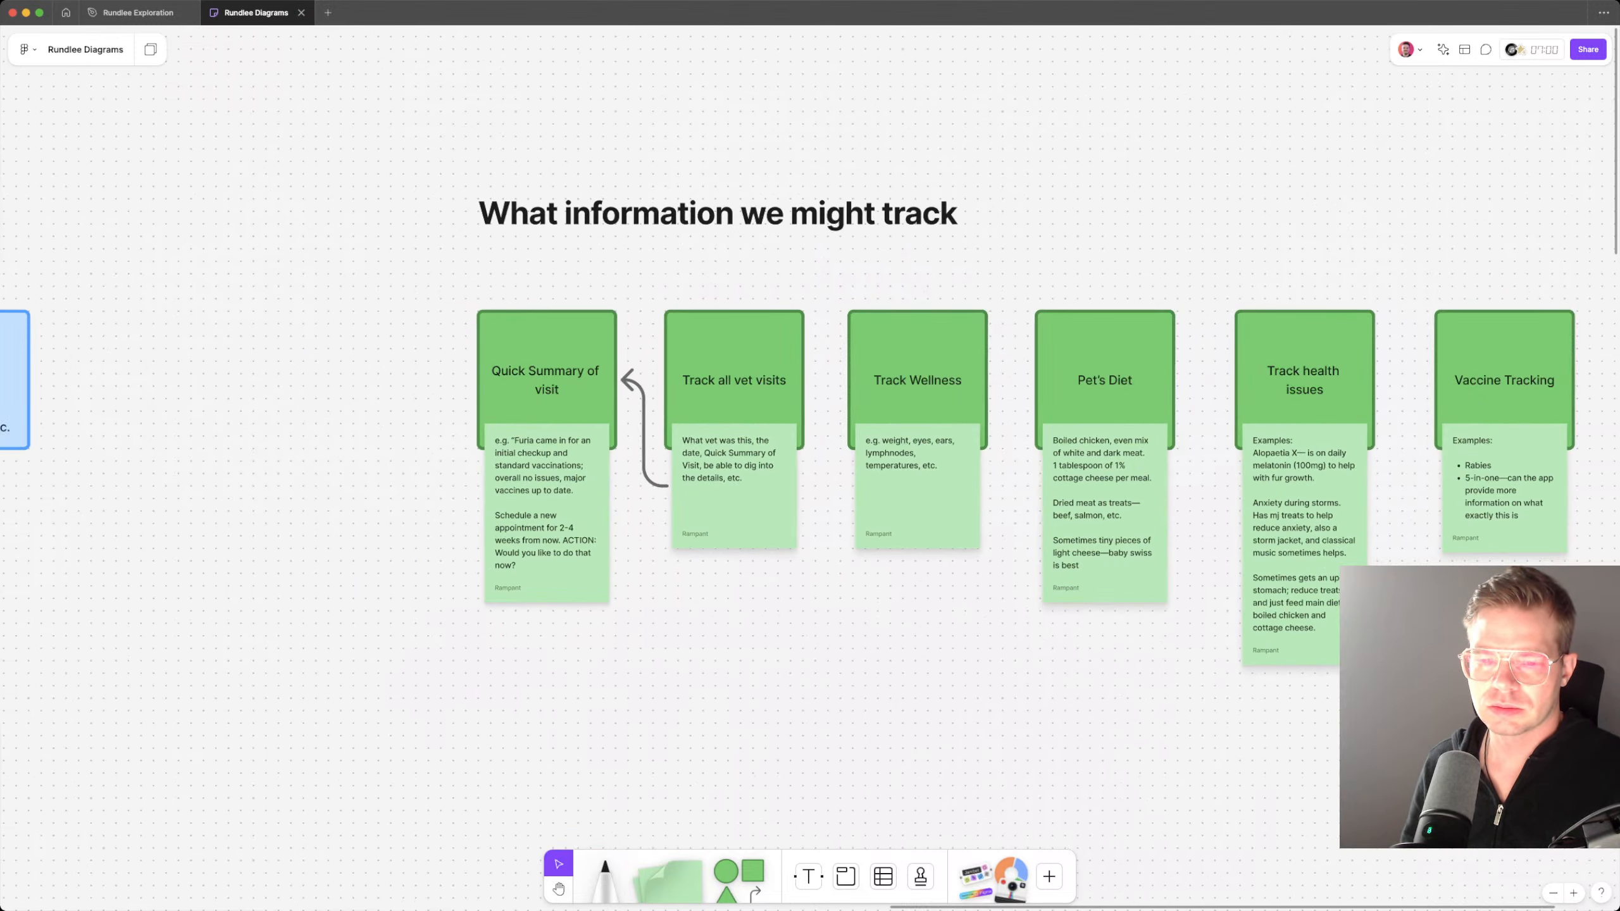
click(644, 432)
click(663, 355)
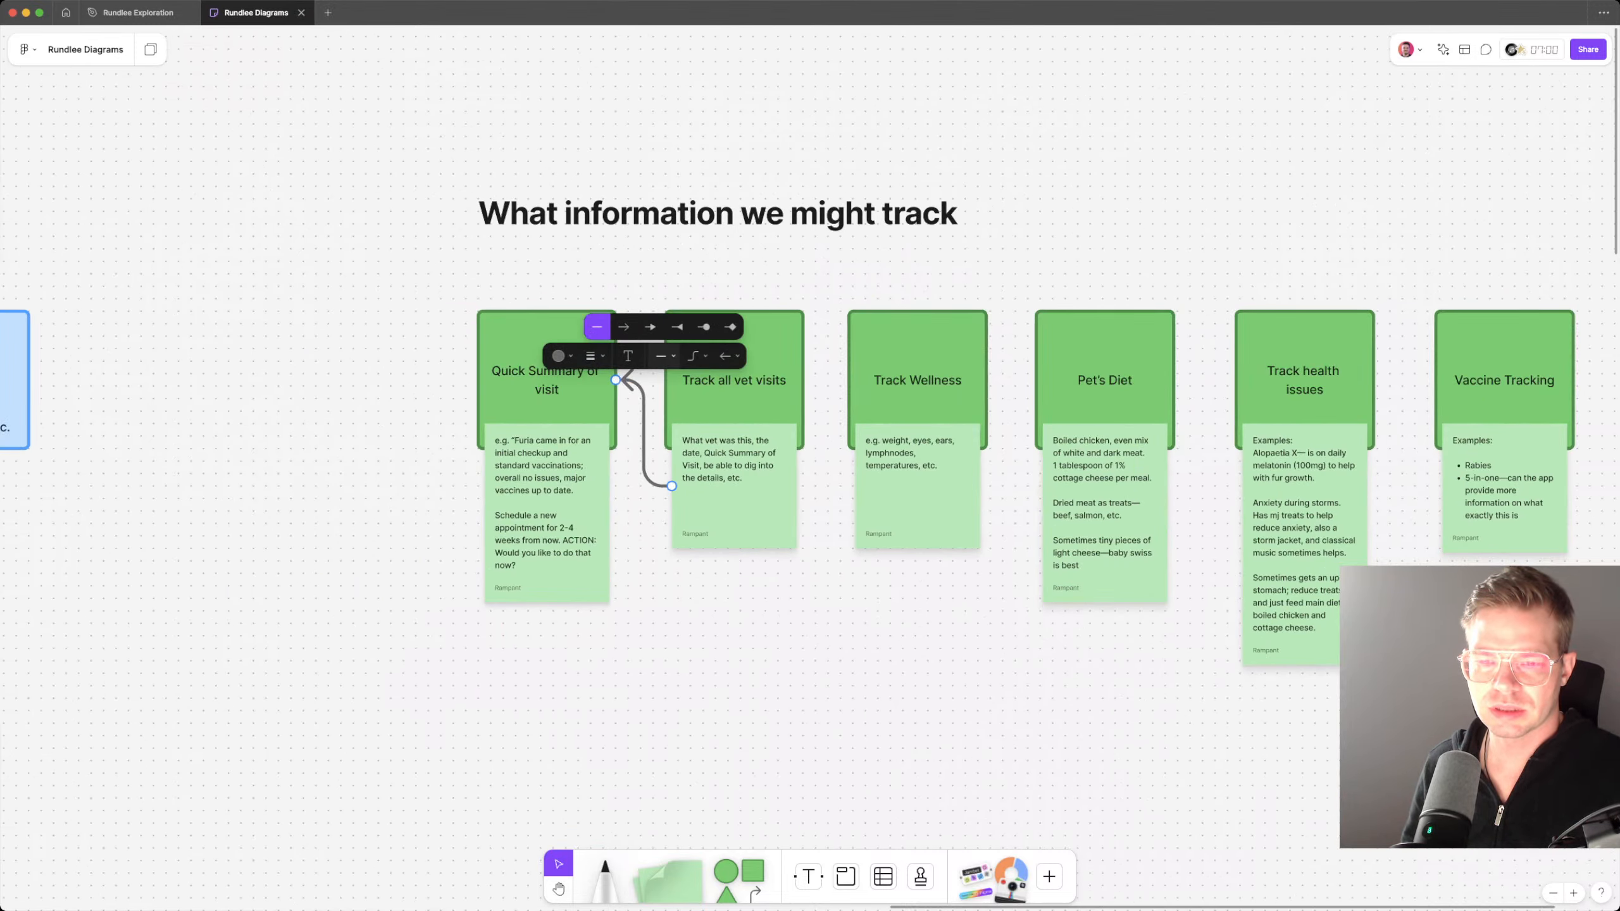
click(695, 355)
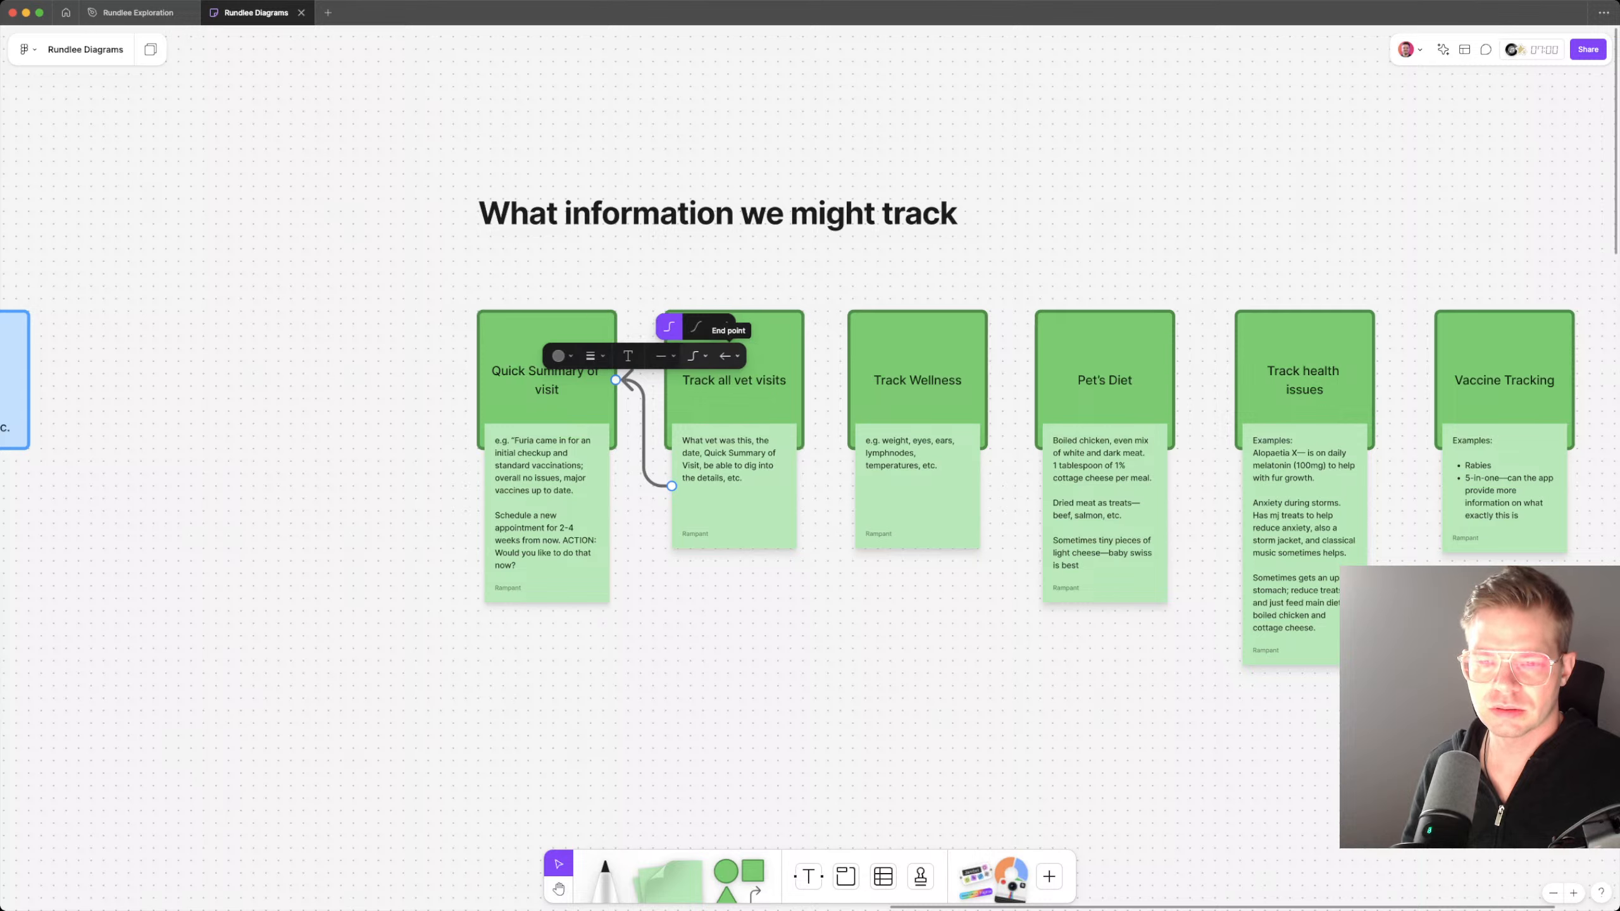
click(728, 356)
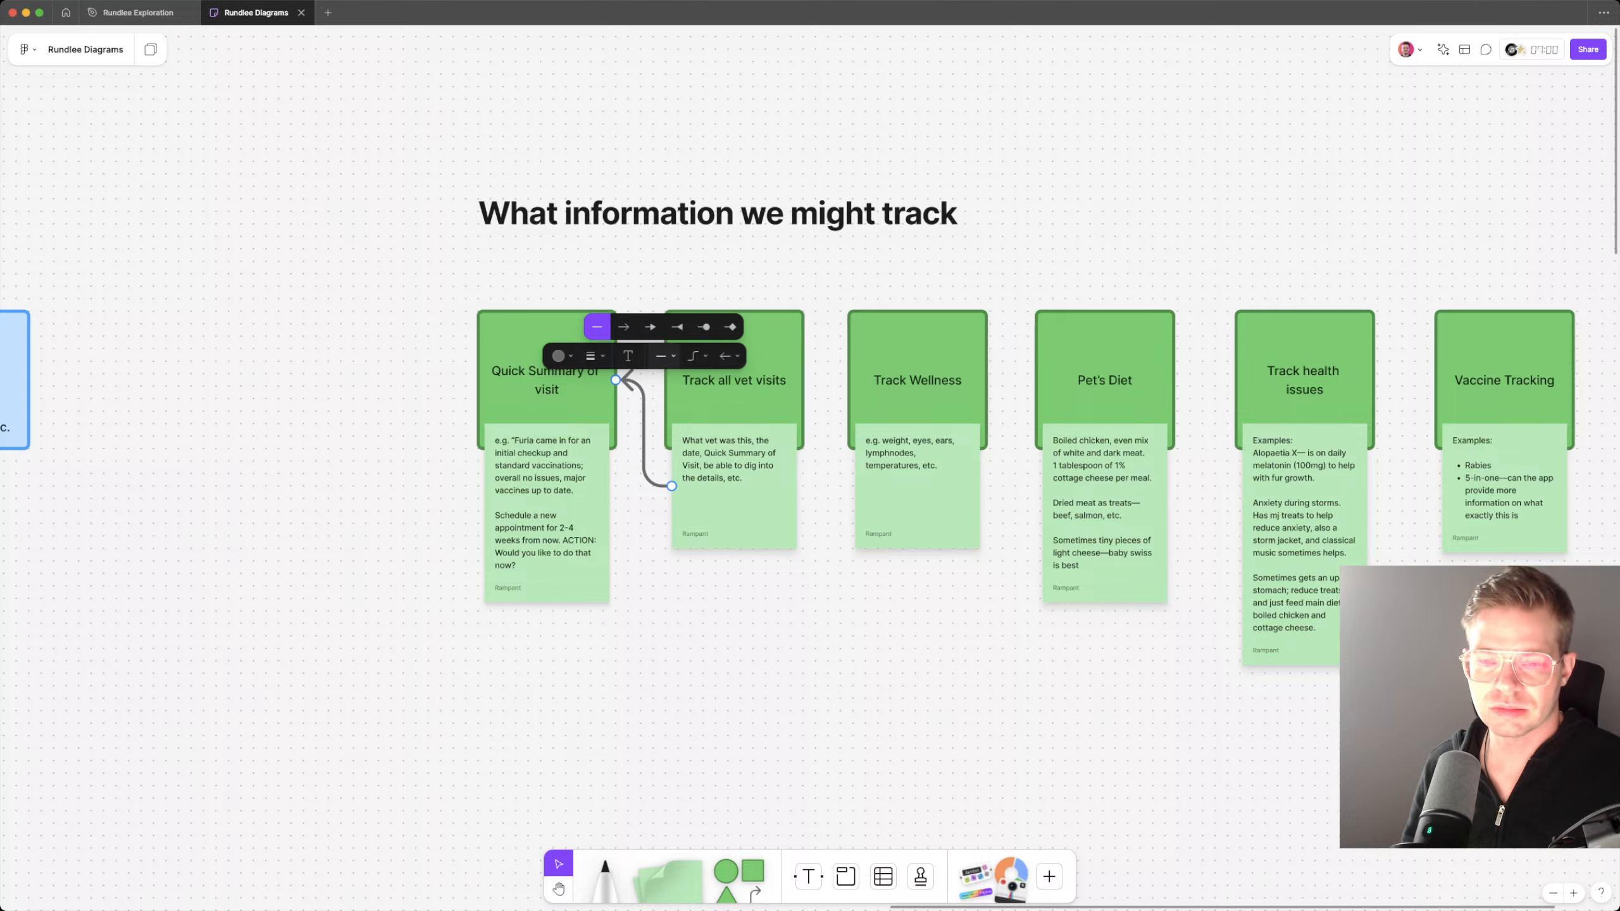
click(592, 355)
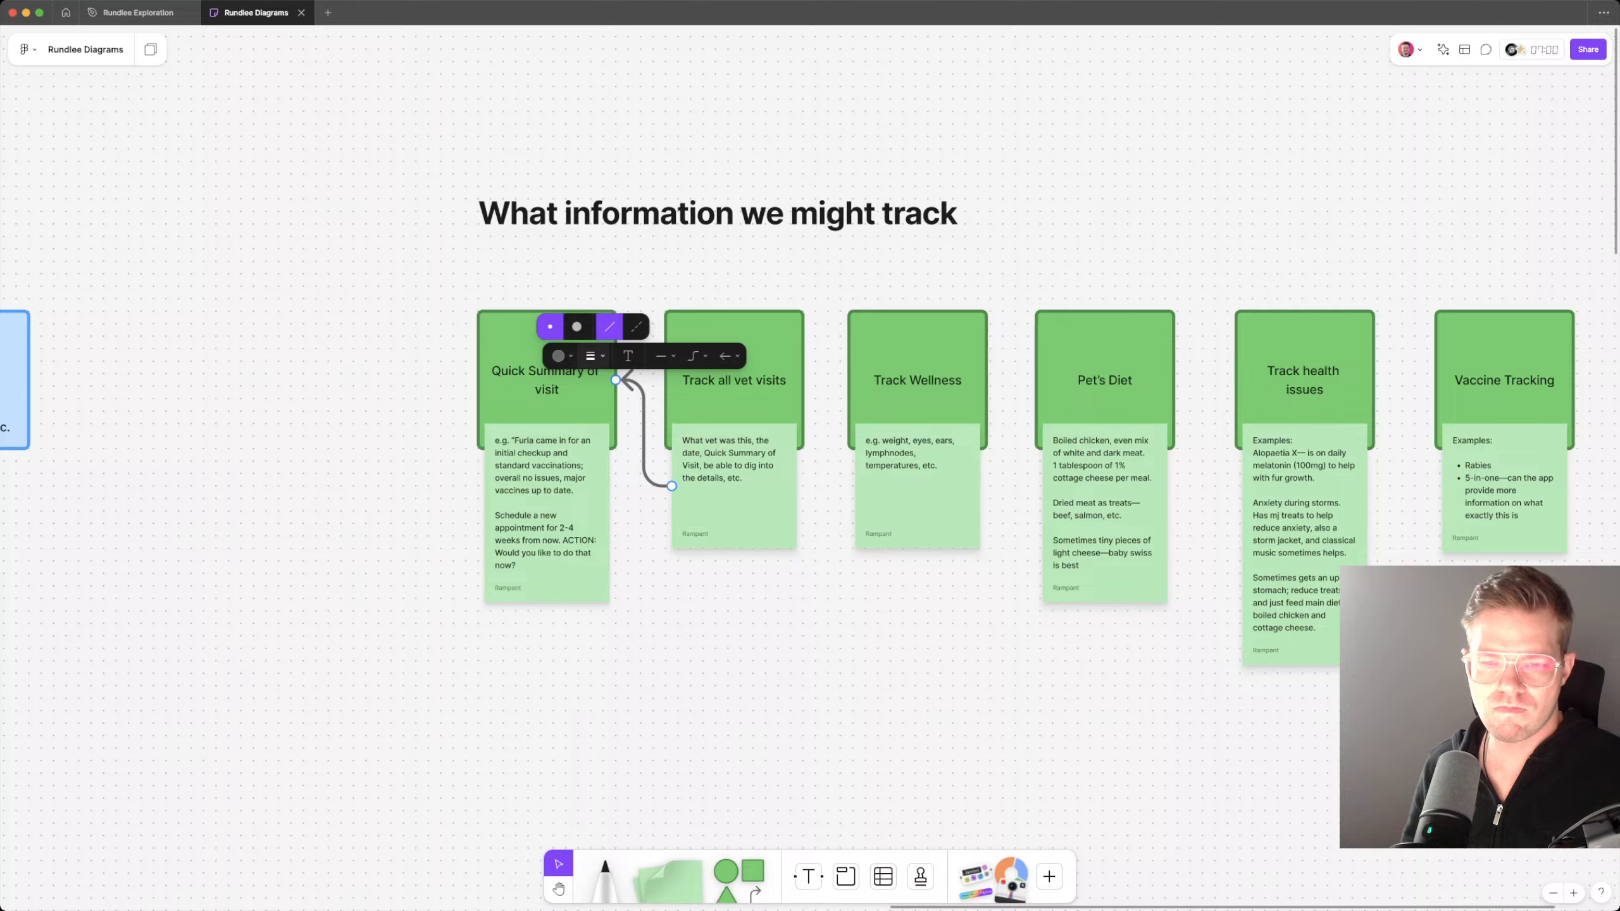
click(635, 326)
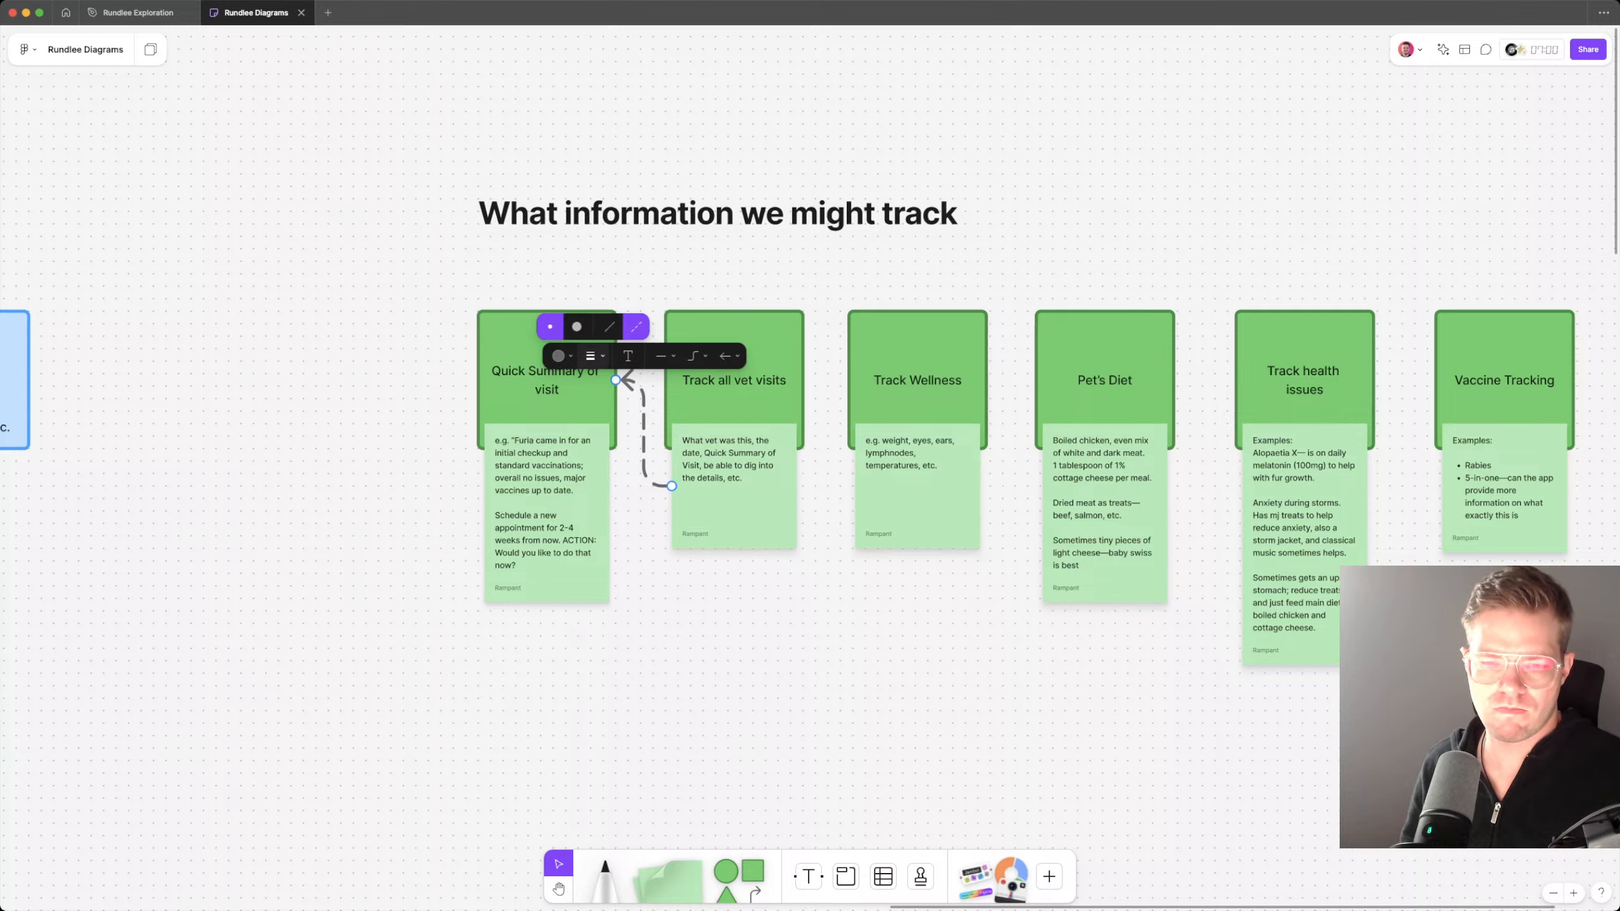
Step: Try a thick stroke on the dashed connector and return it to the thin weight
click(592, 356)
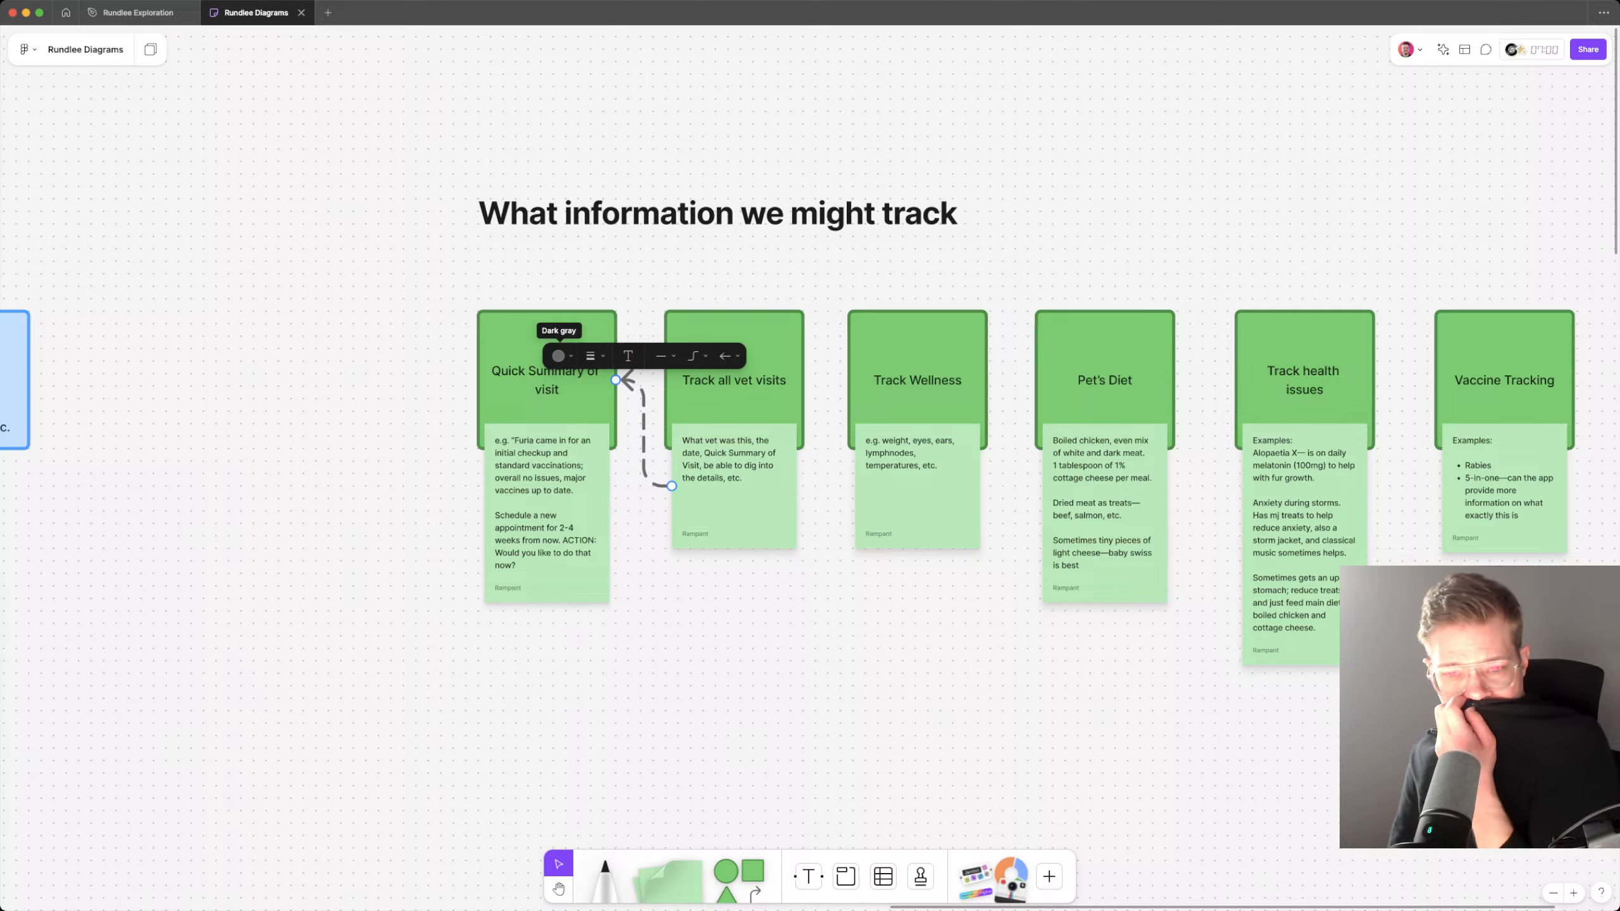
click(591, 356)
click(577, 327)
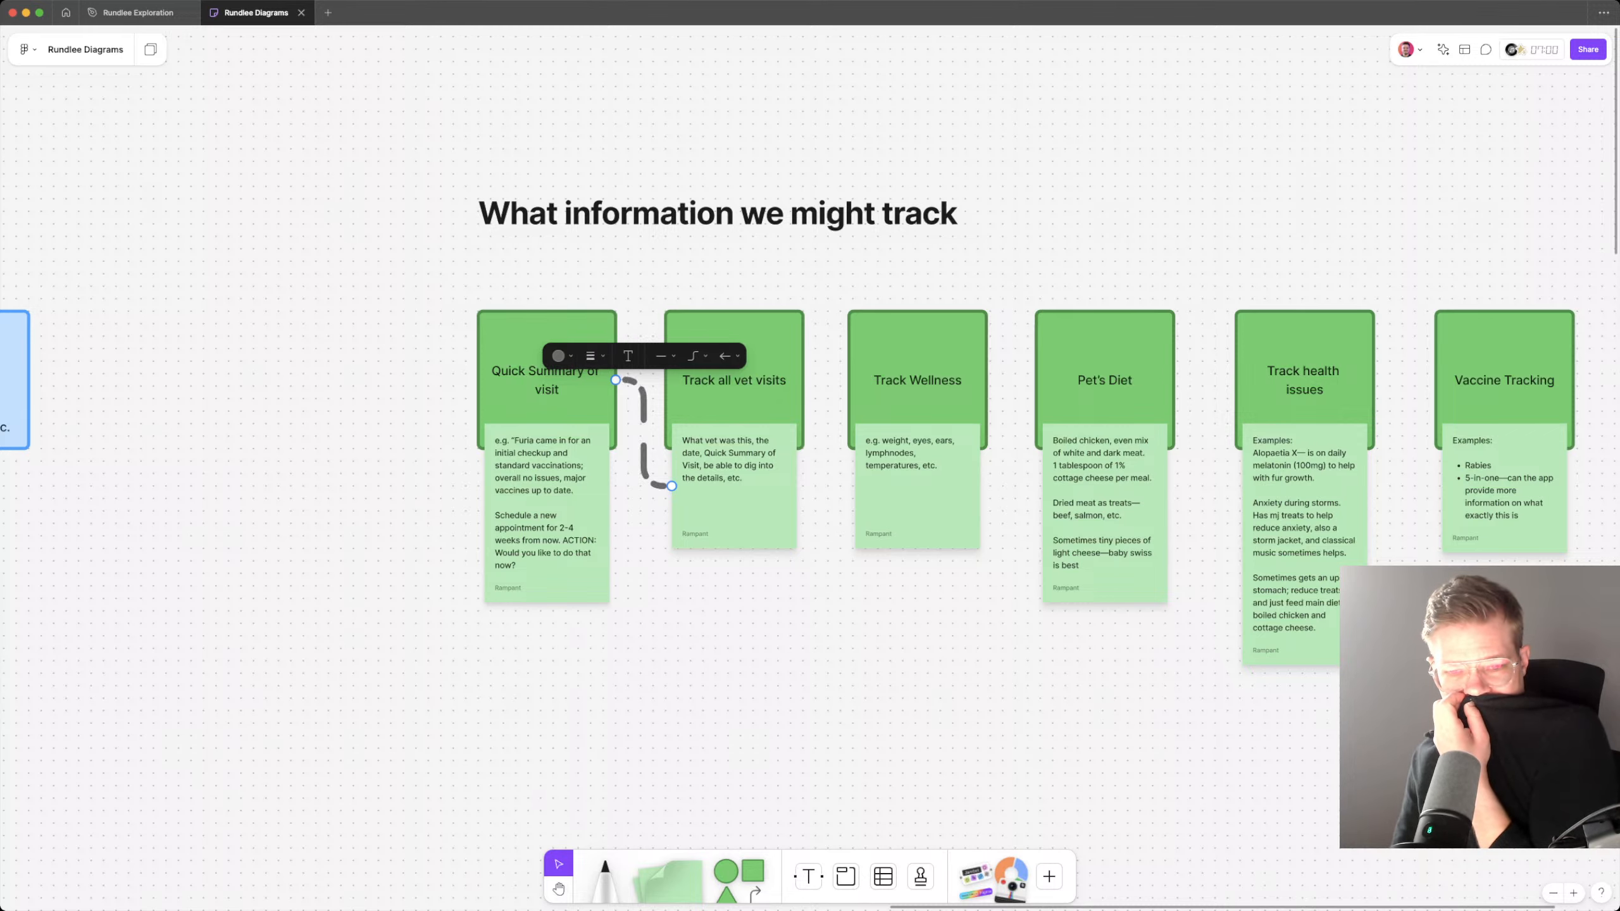
click(592, 356)
click(549, 326)
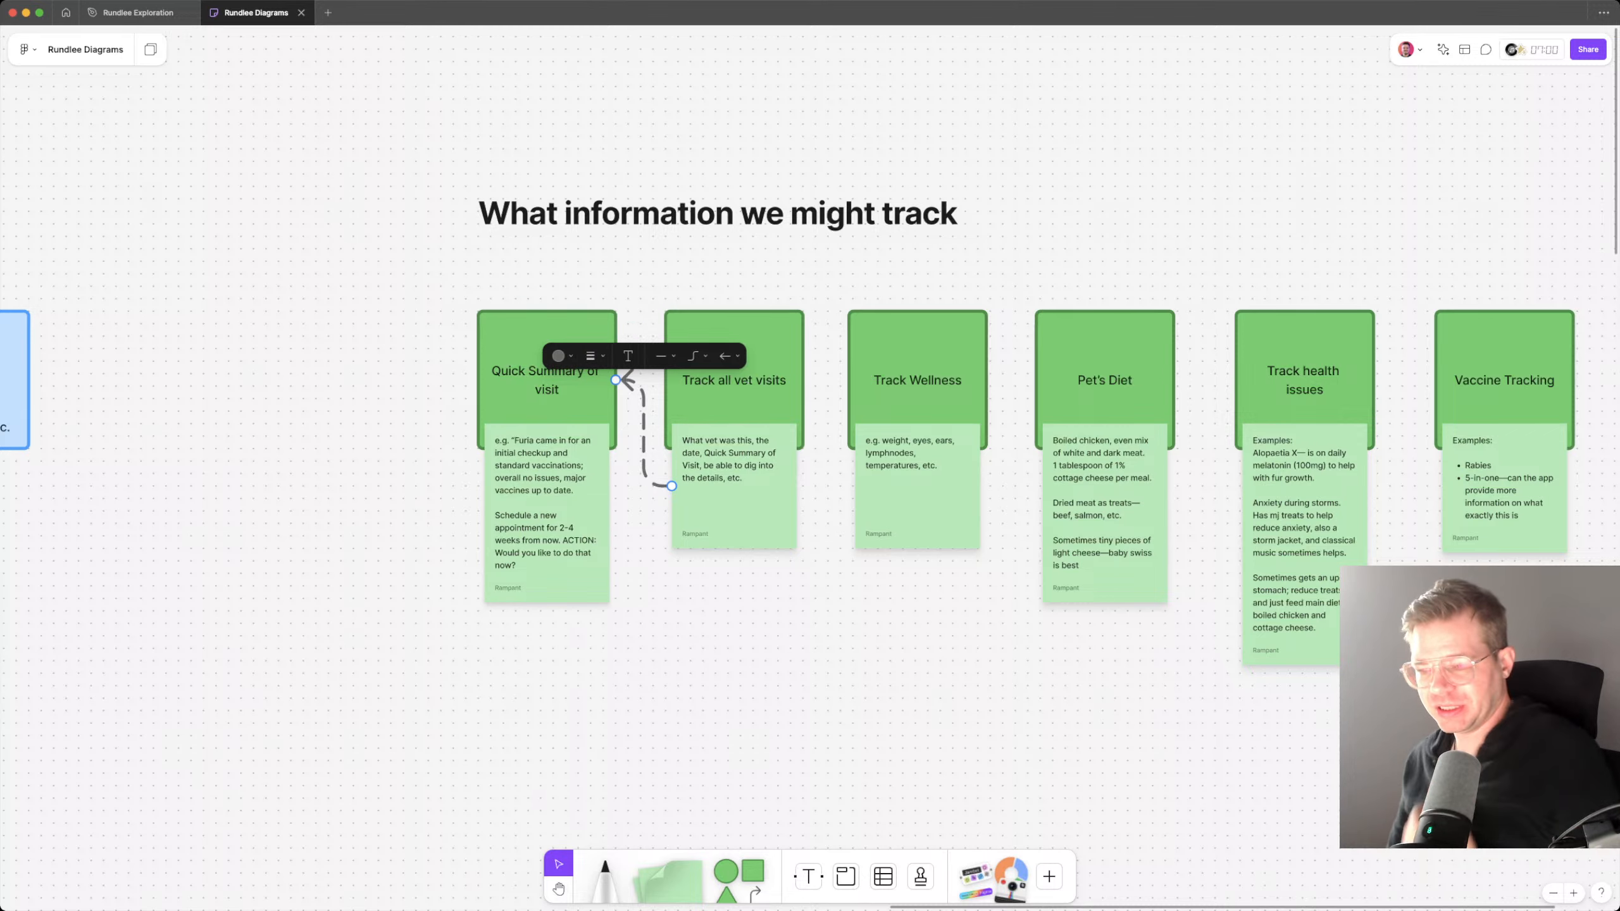
key(Escape)
Step: Move the Track health issues, Vaccine Tracking and Medicine tracker cards with their notes closer to the Pet's Diet card
scroll(810, 485, right, 2)
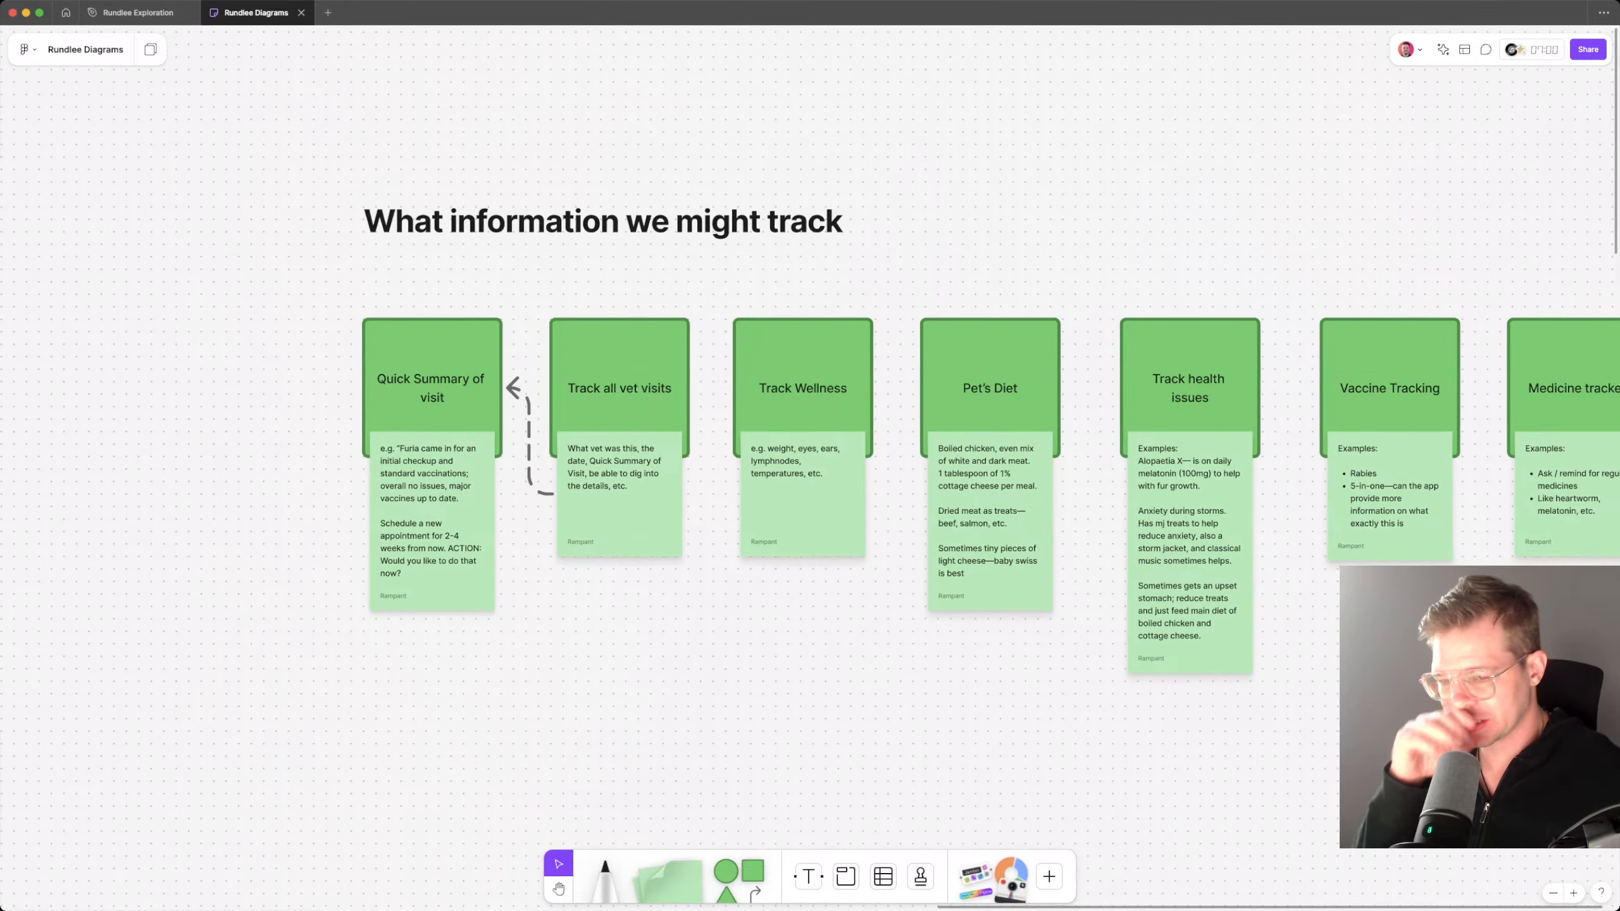
scroll(809, 446, down, 5)
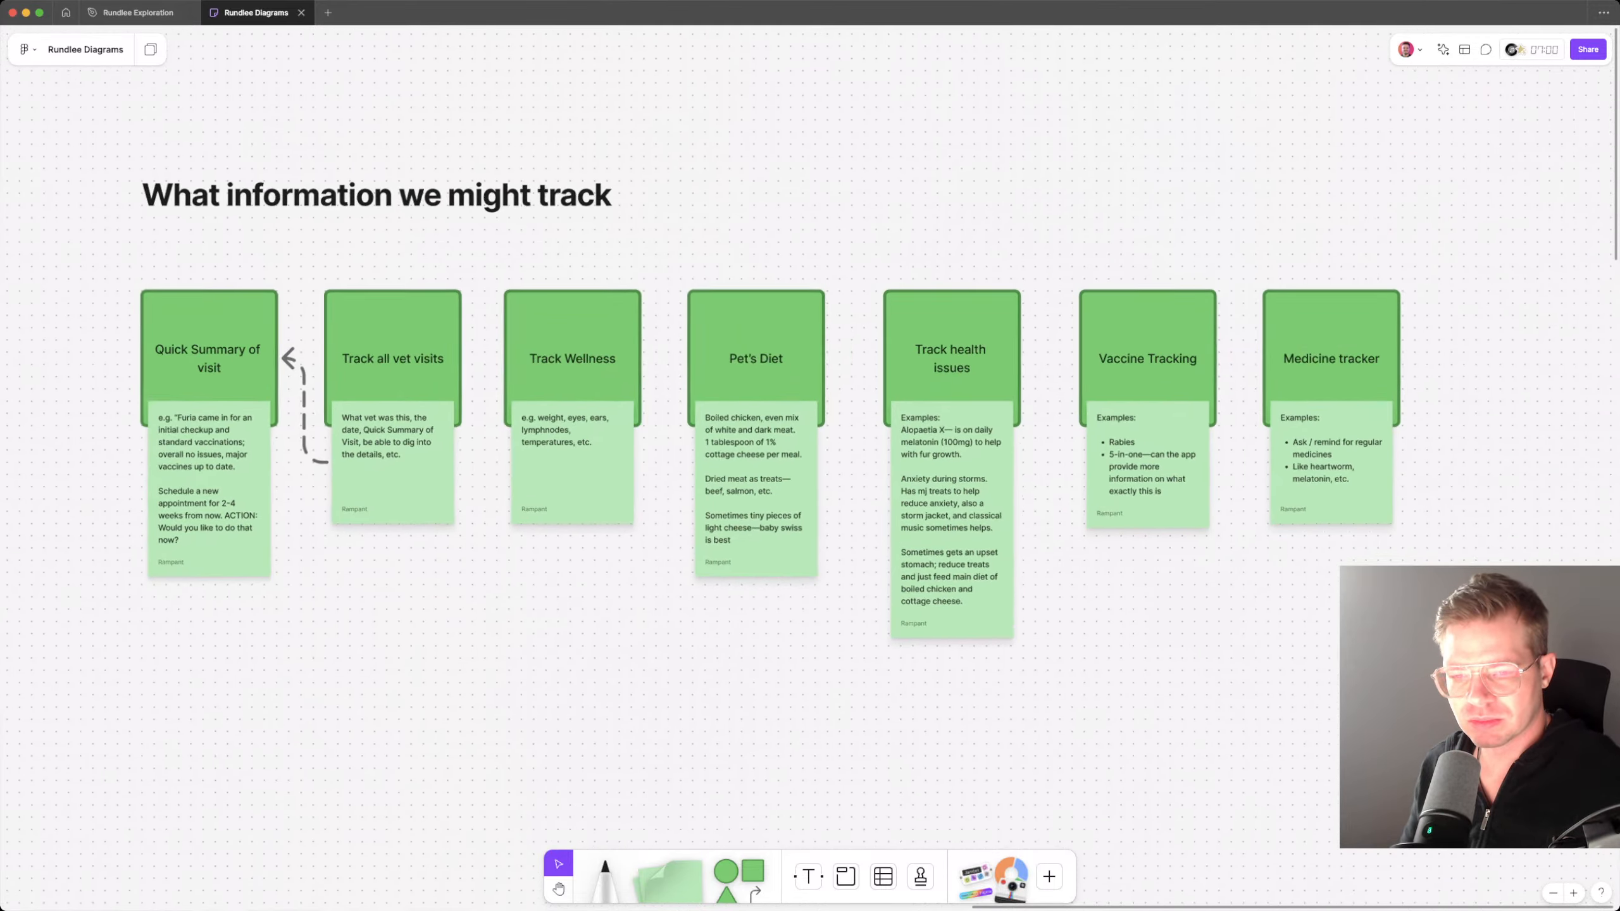
drag(878, 260, 1166, 484)
key(shift+Left)
key(shift+Left)
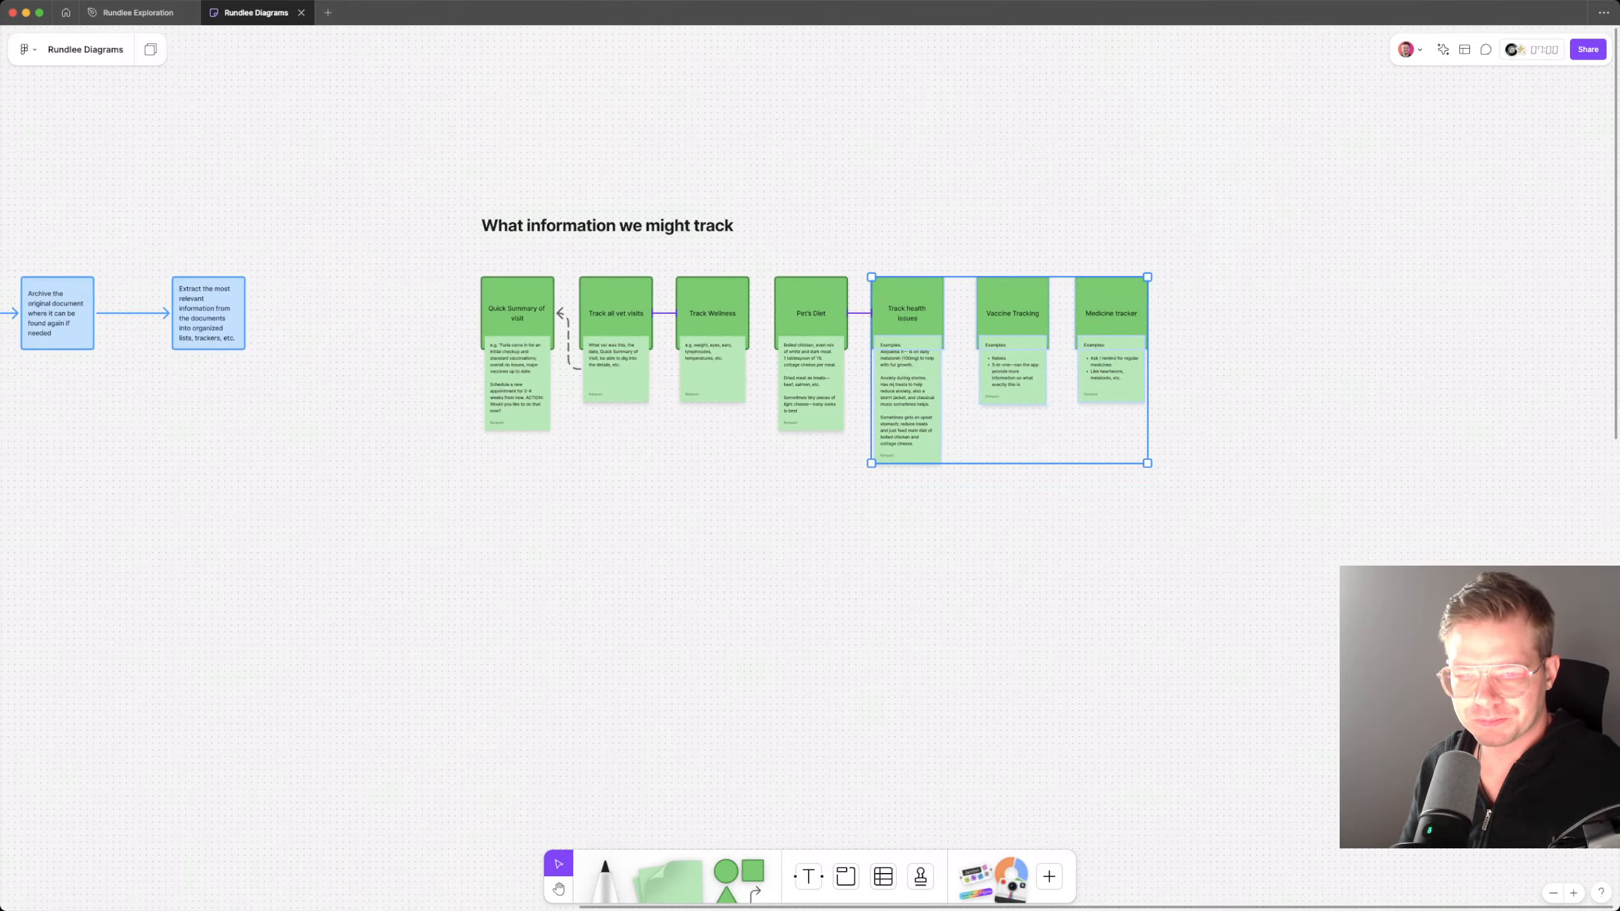
Step: Nudge the Pet's Diet card and the three cards after it, with their notes, closer to the Track Wellness card
drag(767, 235, 1154, 456)
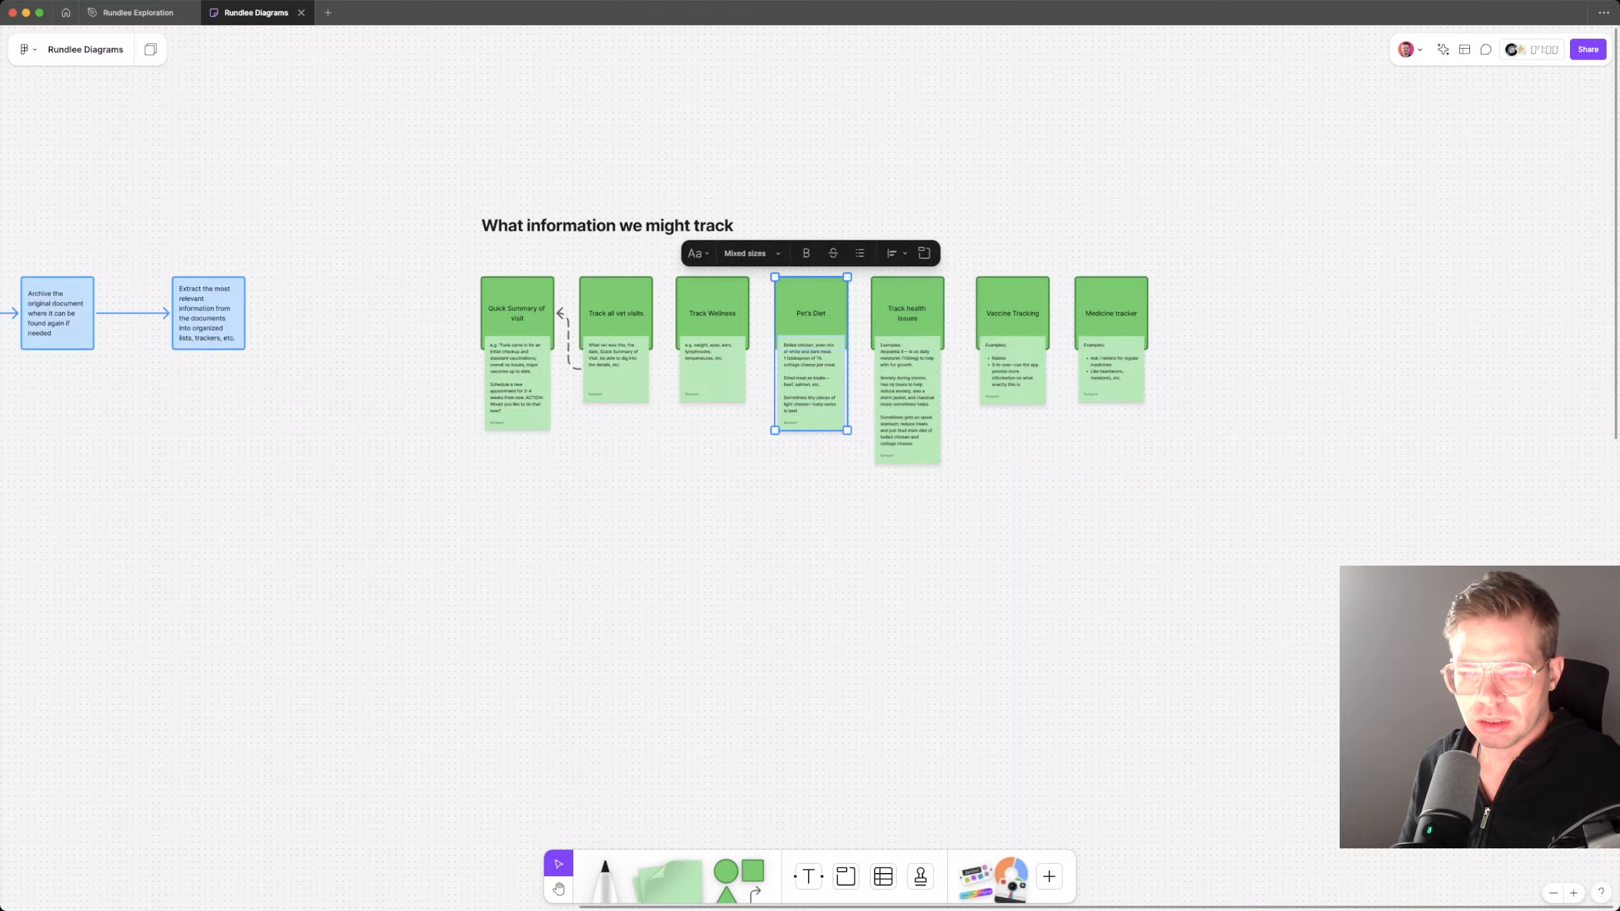
click(1111, 376)
drag(1224, 506, 770, 246)
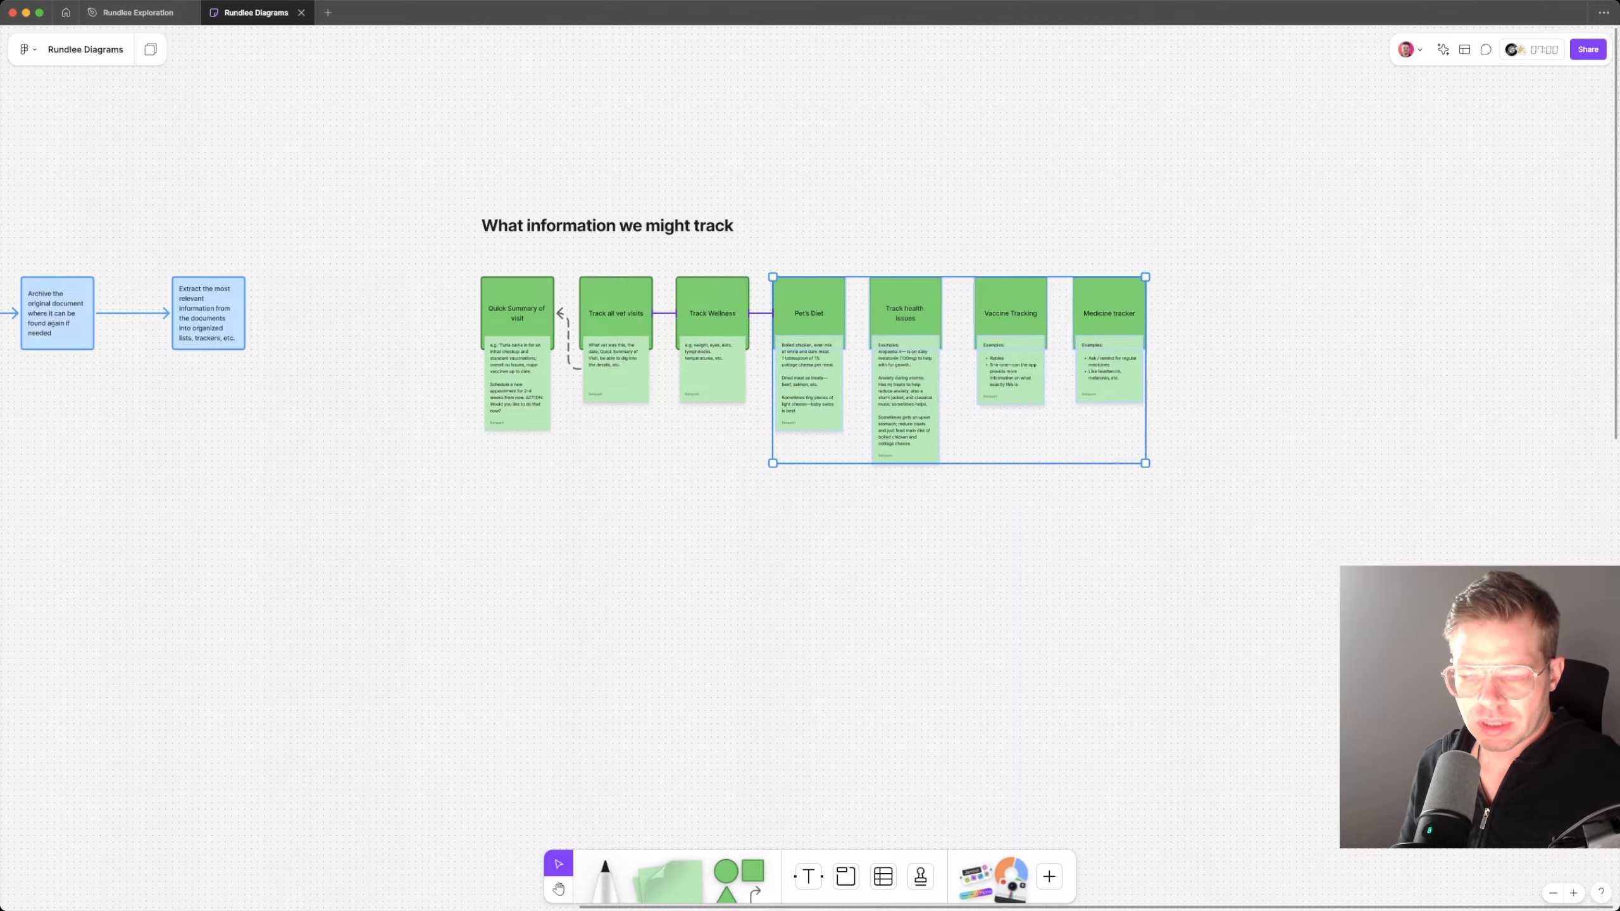
Step: Bring the Vaccine Tracking and Medicine tracker cards with their notes closer to Track health issues to even out the row's spacing
drag(1273, 584, 969, 241)
drag(1021, 326, 1011, 325)
drag(1167, 445, 1082, 325)
click(1180, 453)
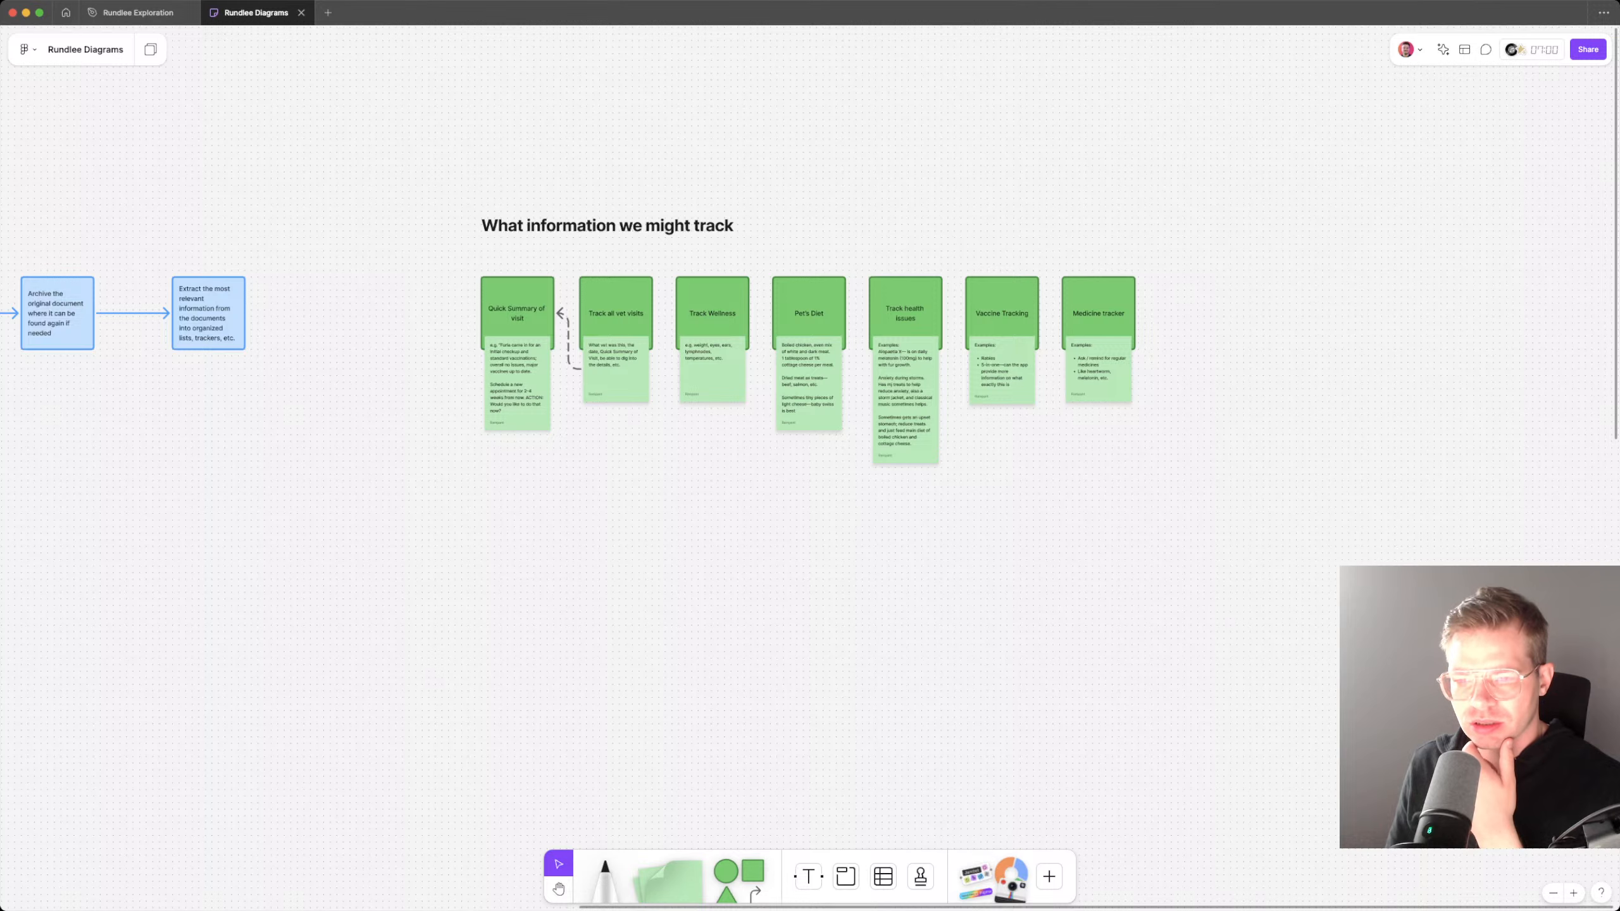
Step: Switch to Dribbble, browse the Mobile shots from followed designers and view the Finance UIX shot
key(super+Tab)
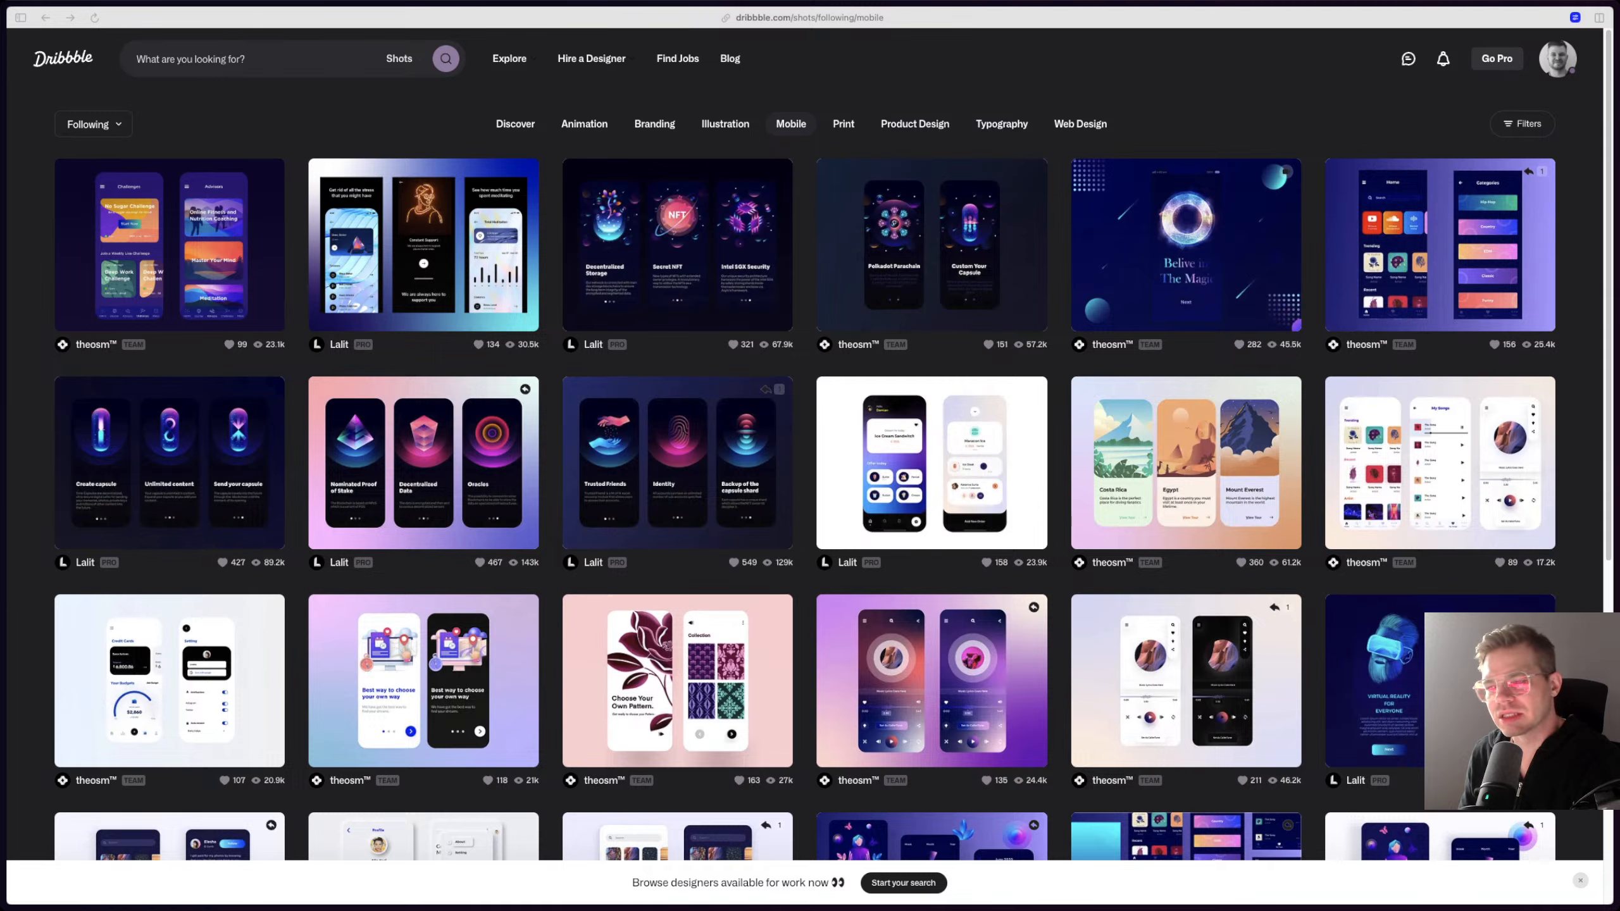
scroll(810, 472, down, 7)
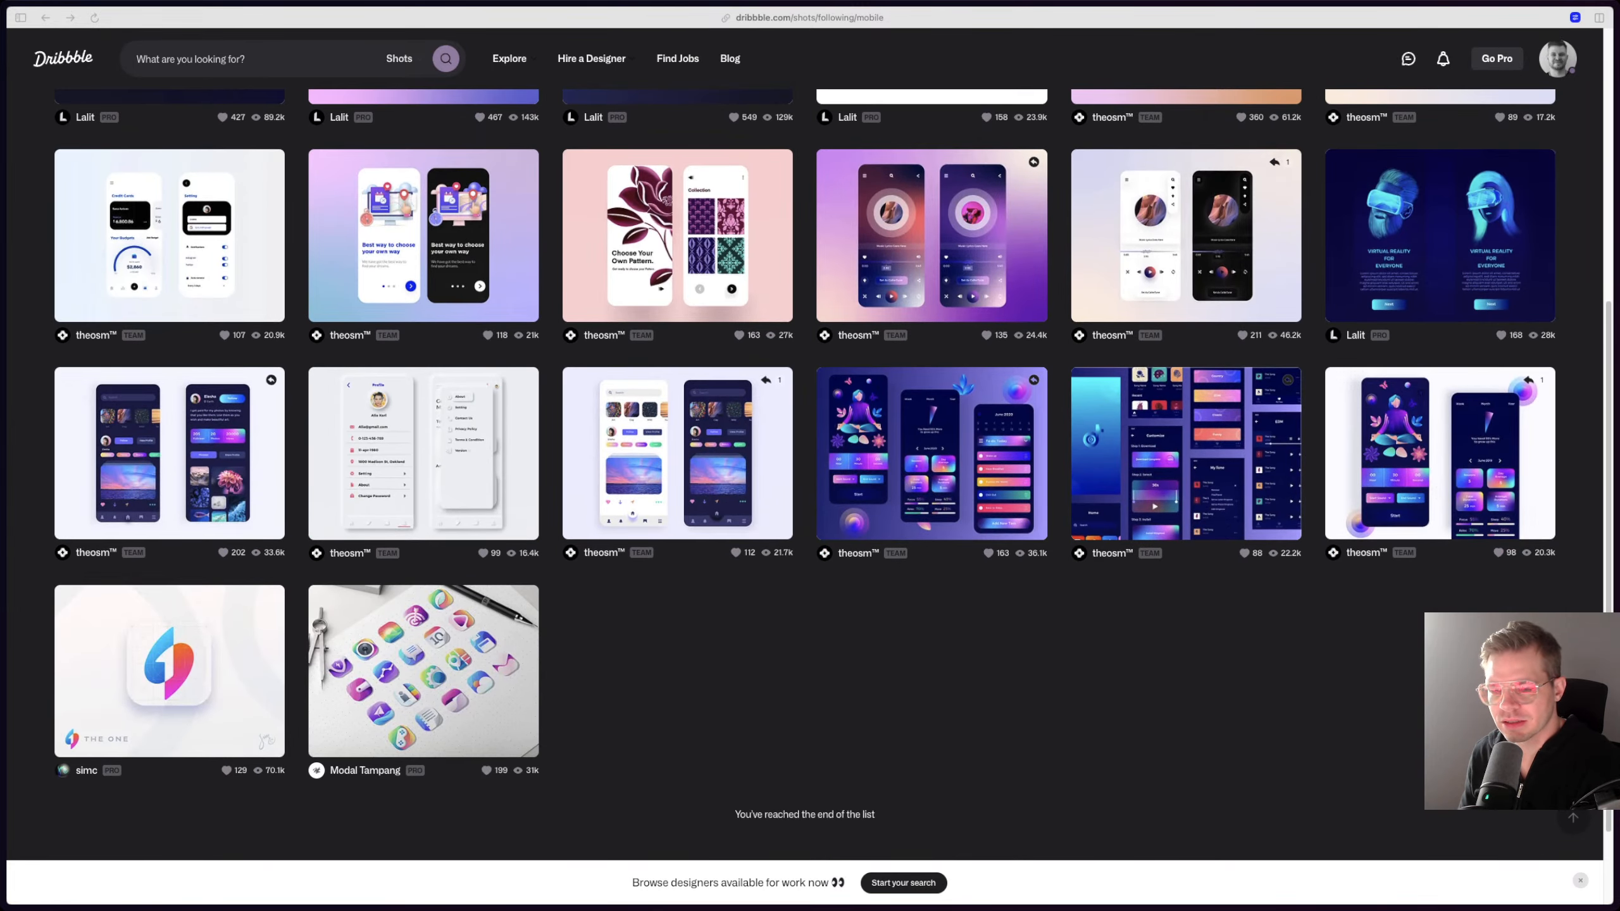
scroll(810, 472, up, 7)
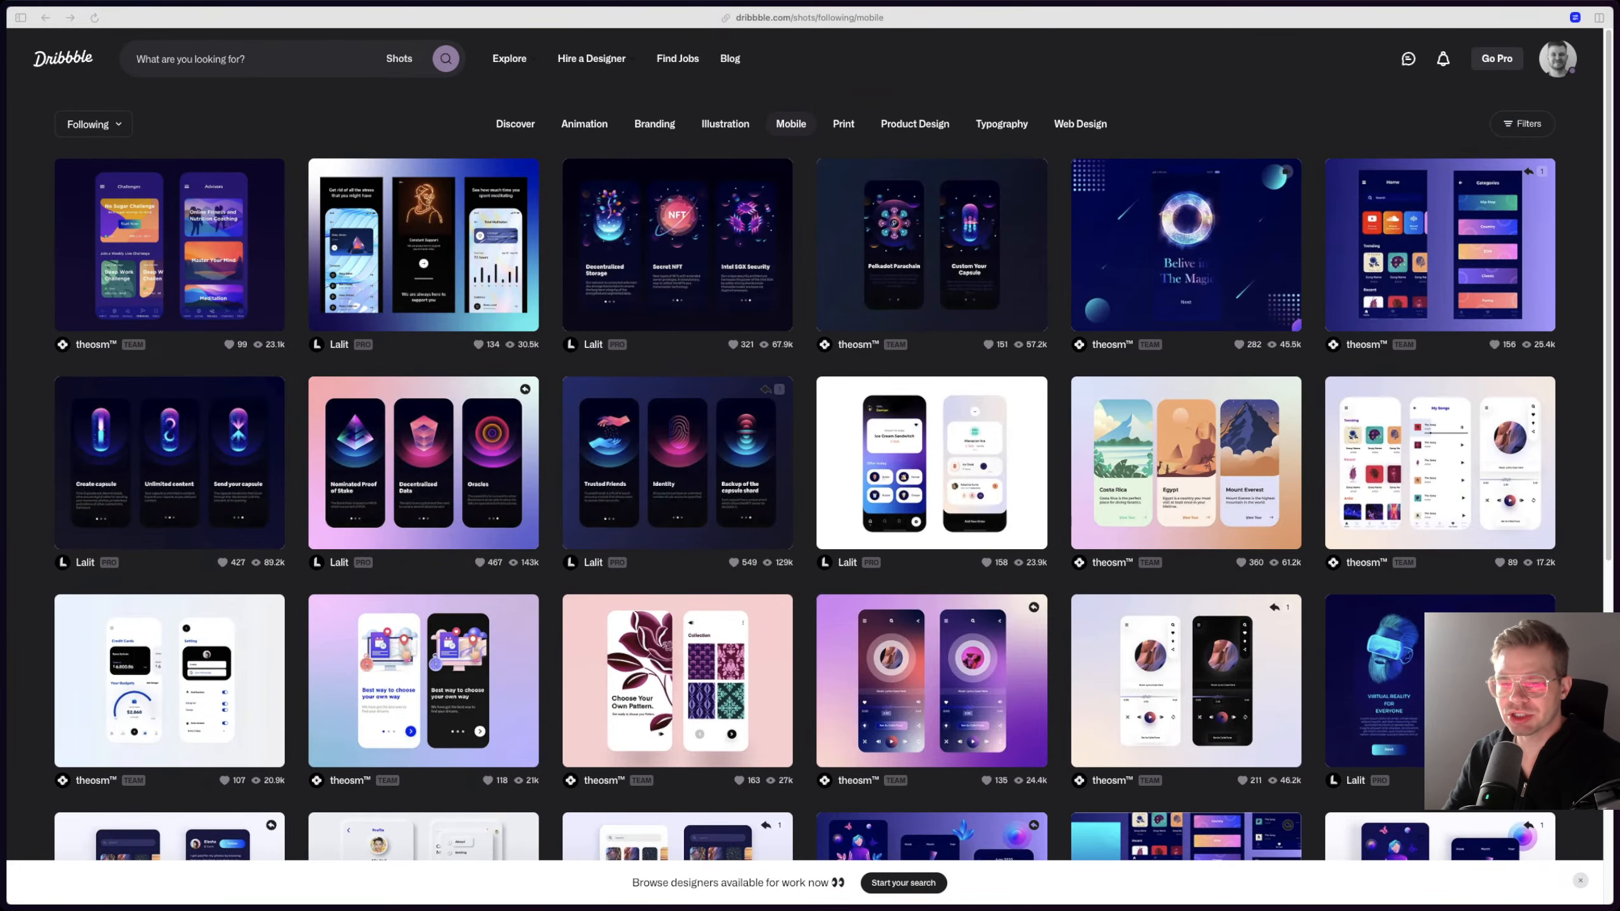
scroll(805, 481, down, 1)
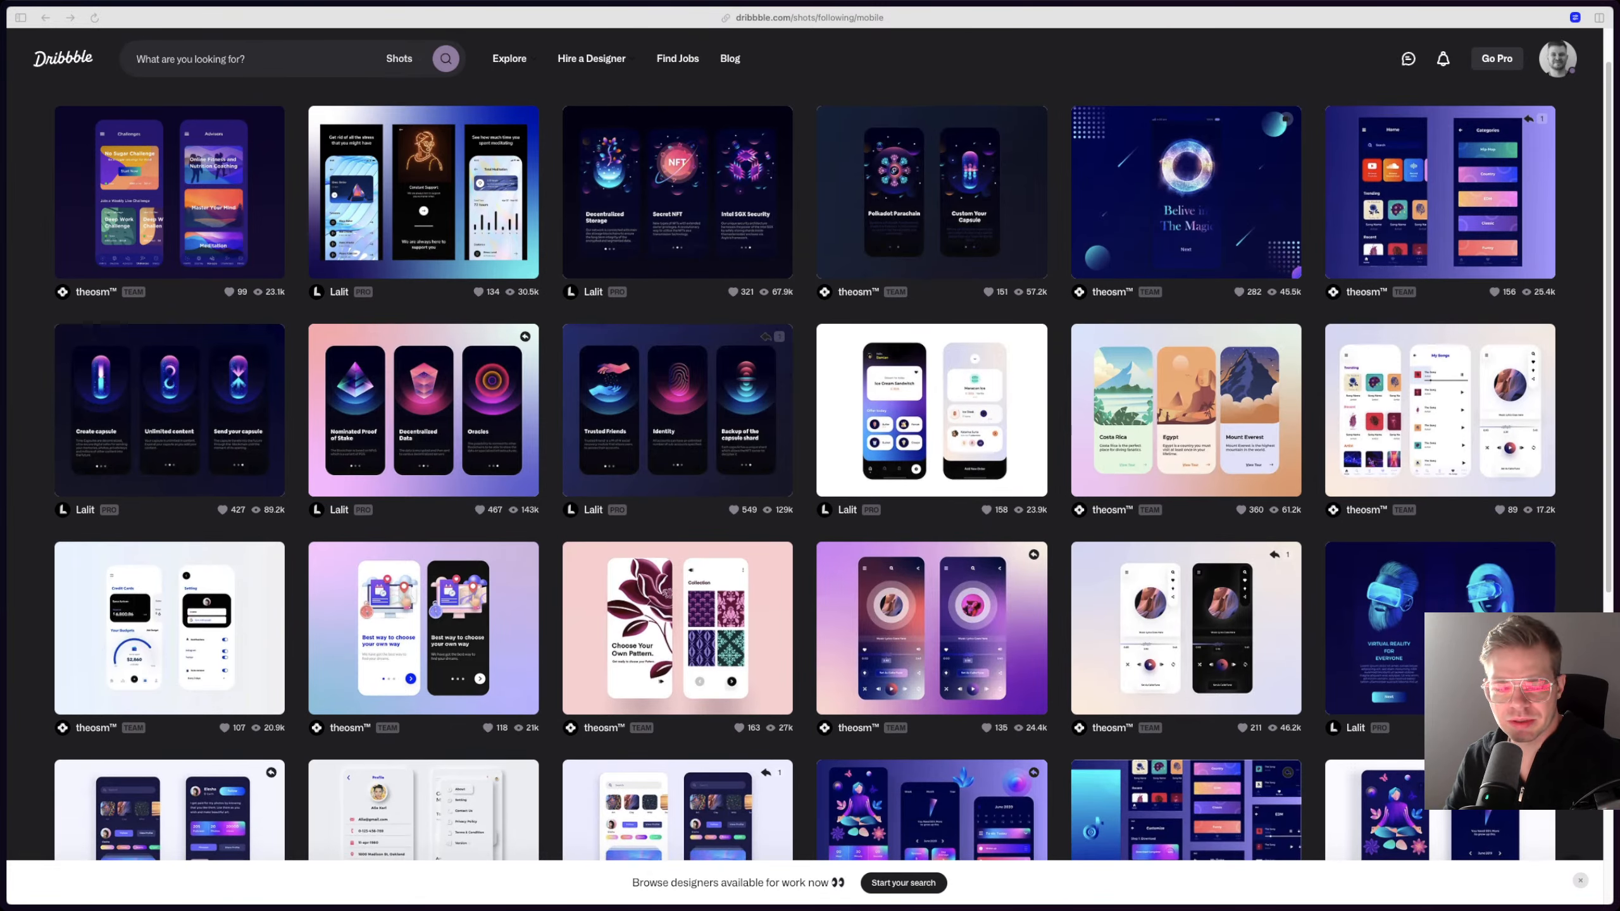
click(169, 629)
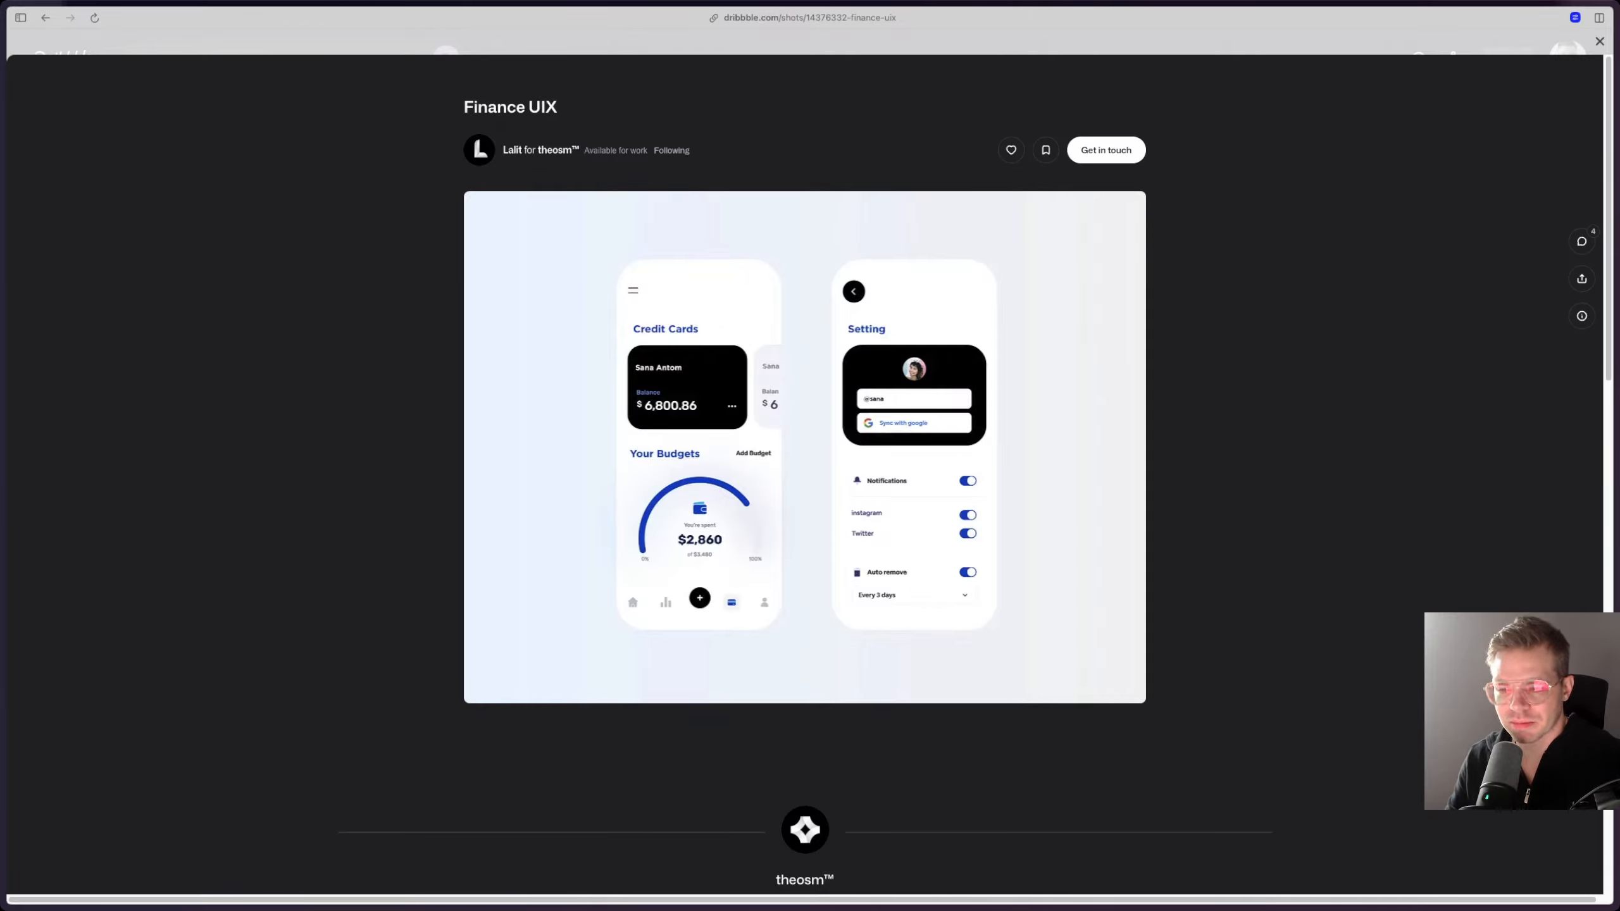
key(Escape)
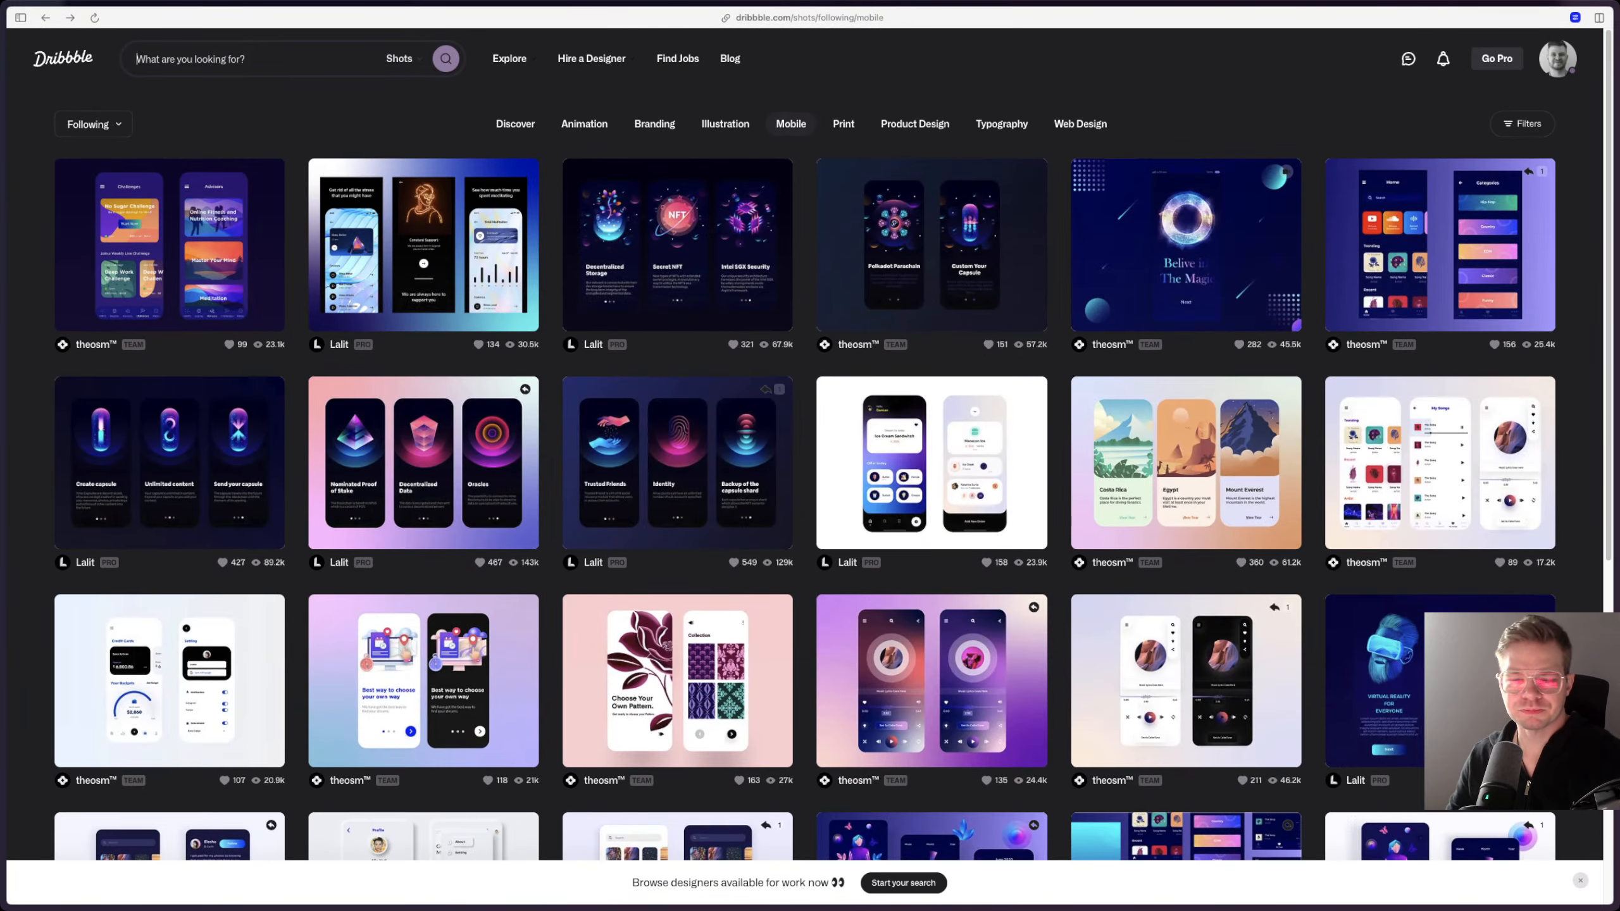
Step: Search Dribbble shots for "health apps" and view the Harmonizing Health - App Design shot
click(136, 59)
text(healt)
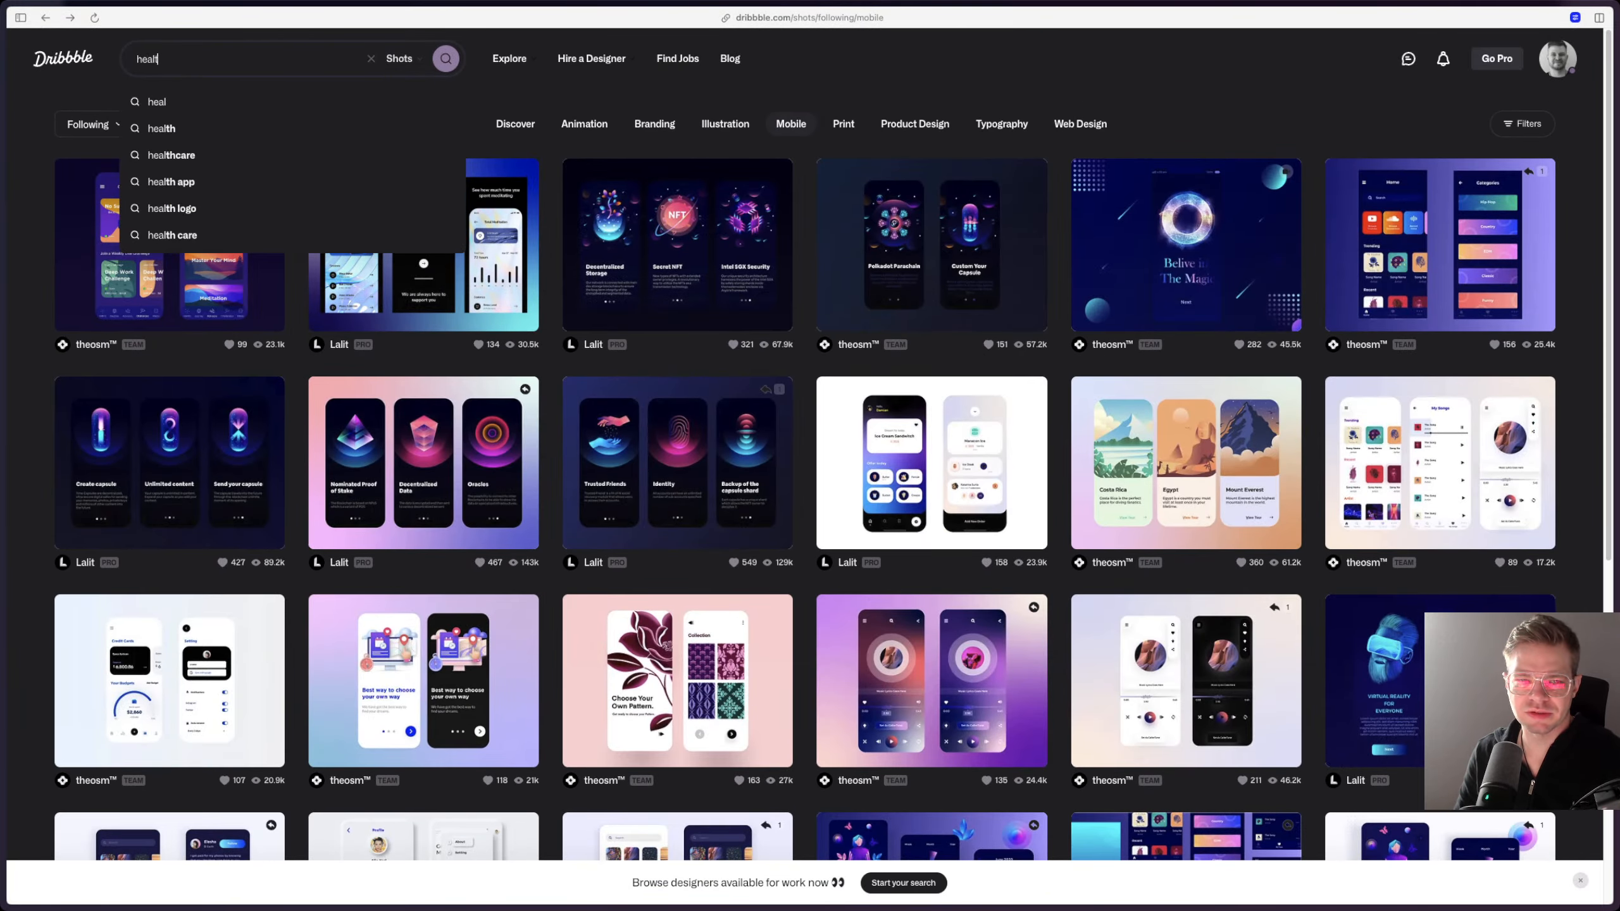
text(h apps)
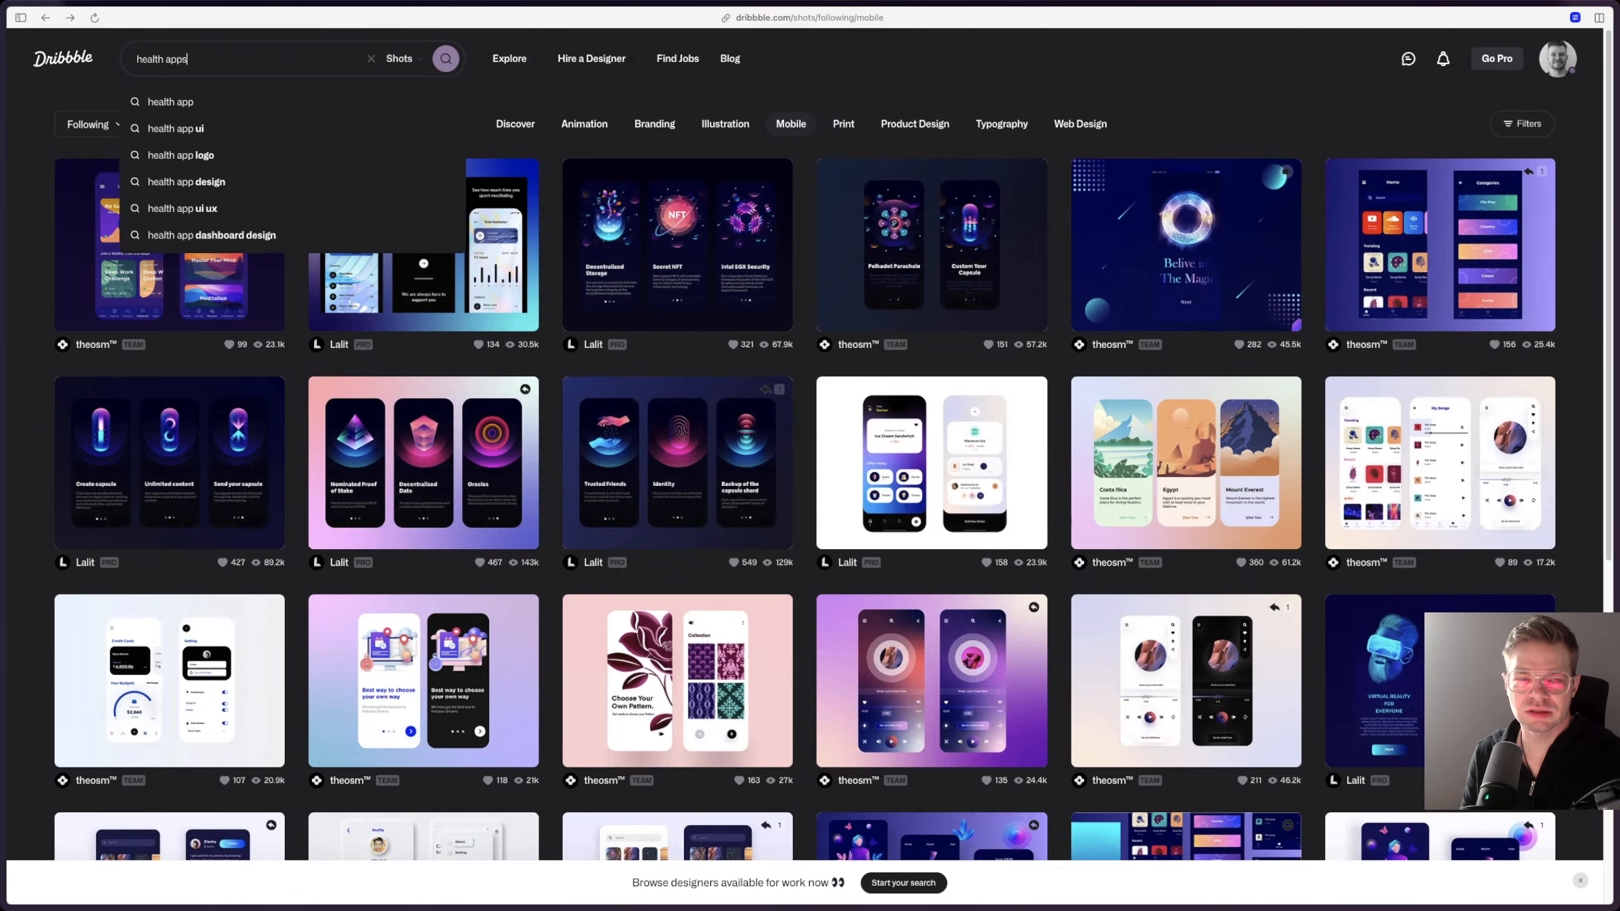
key(Return)
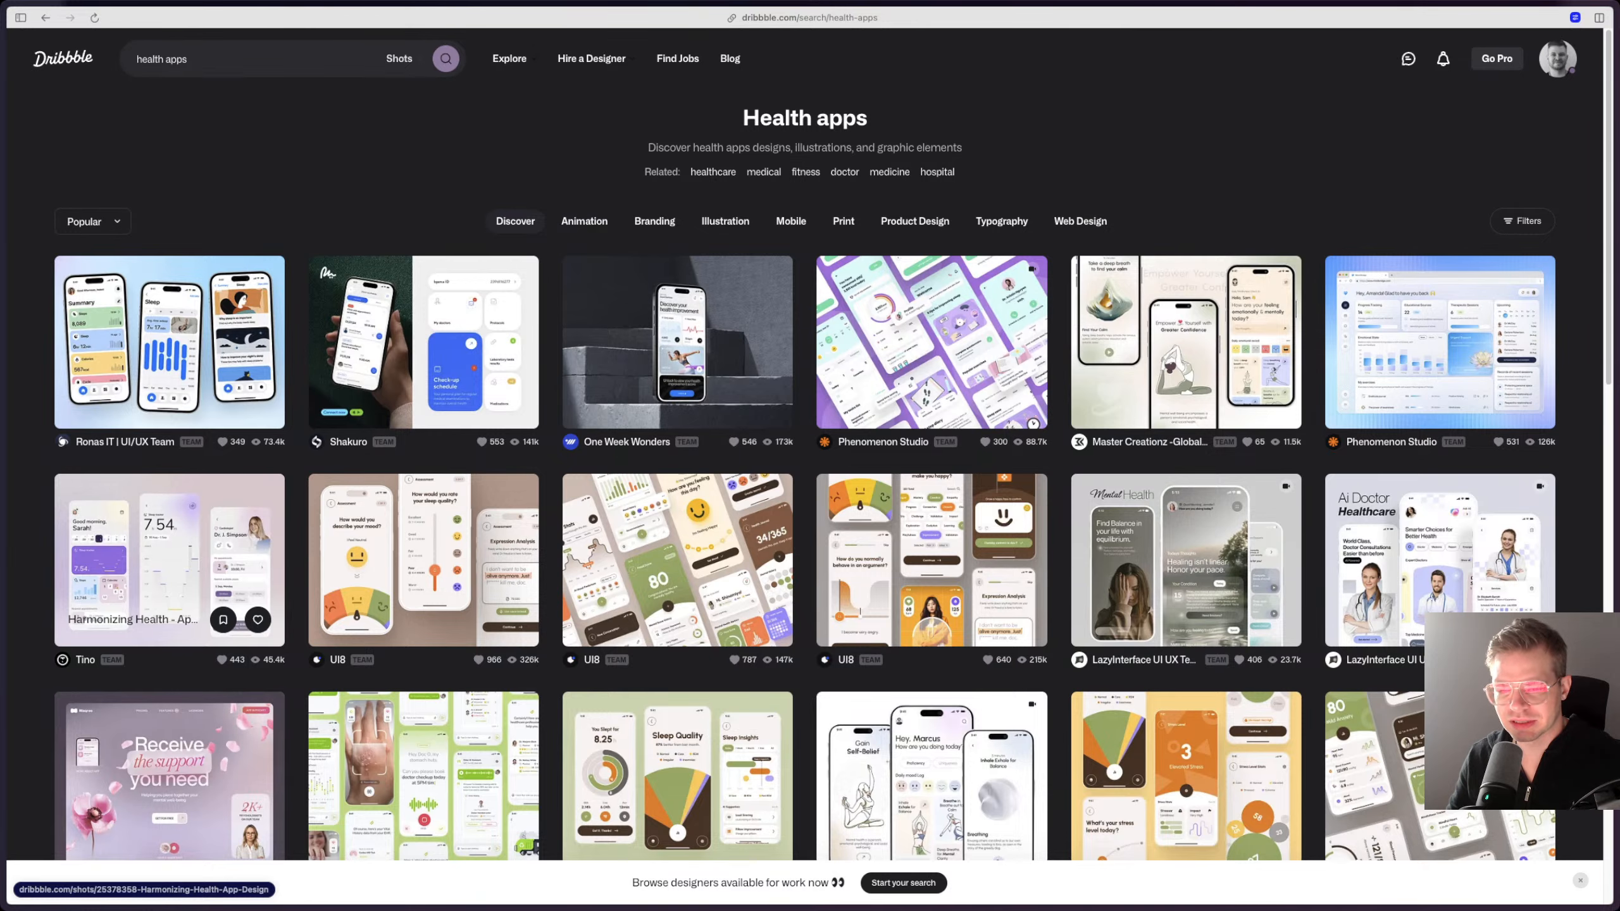
click(169, 559)
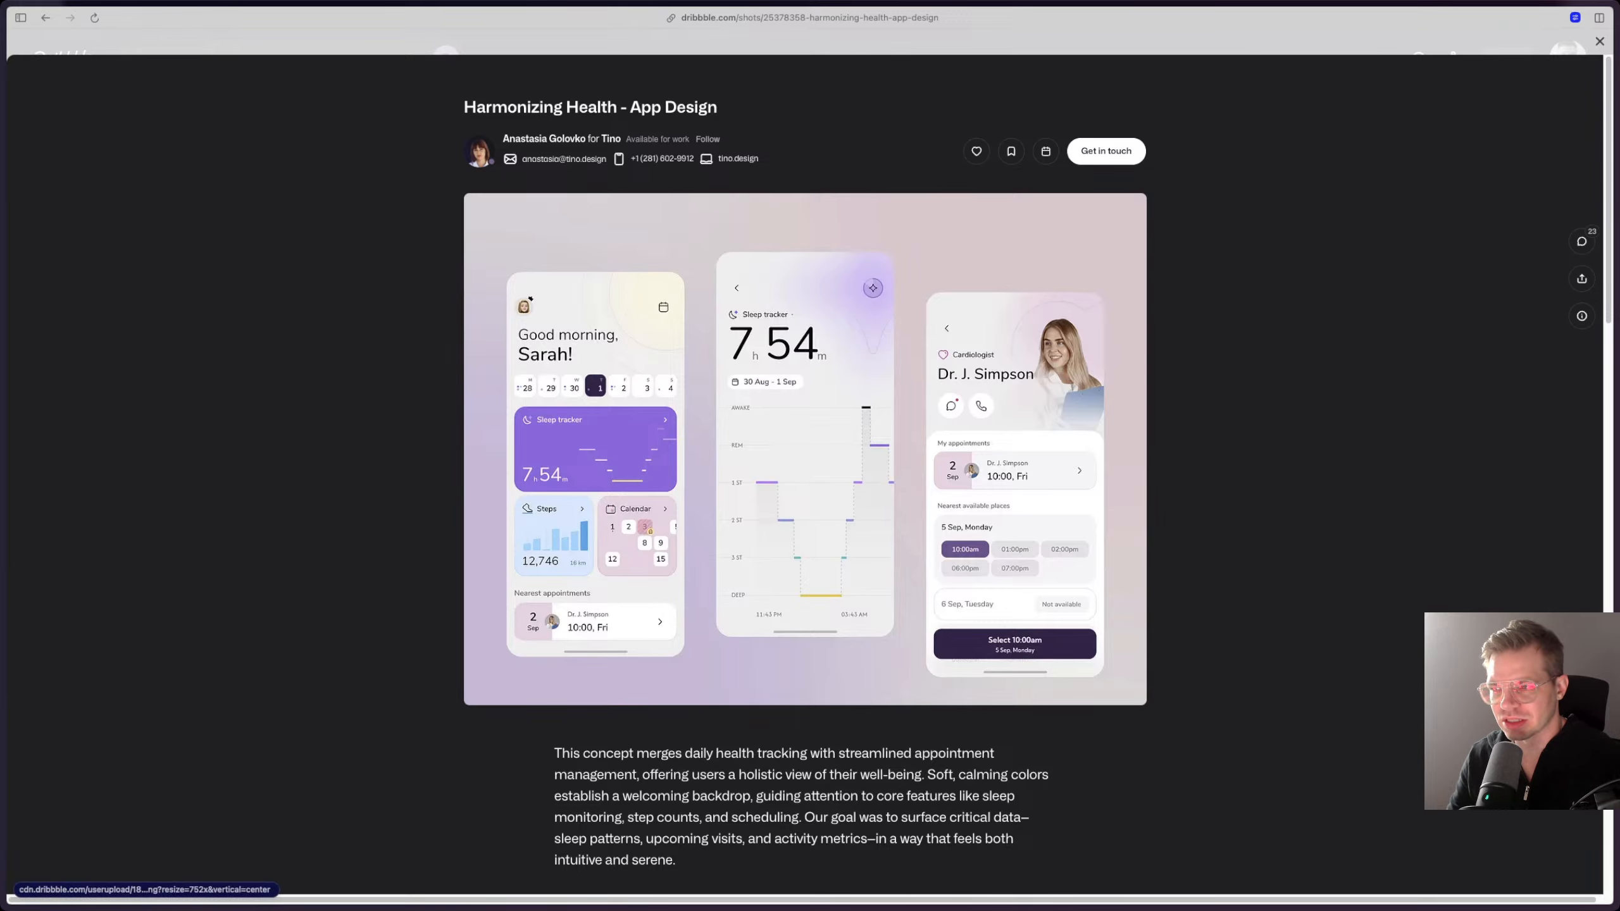
key(Escape)
Step: Browse the health app results and view the freud v2 Smart Assessment Onboarding UI shot
scroll(677, 548, down, 4)
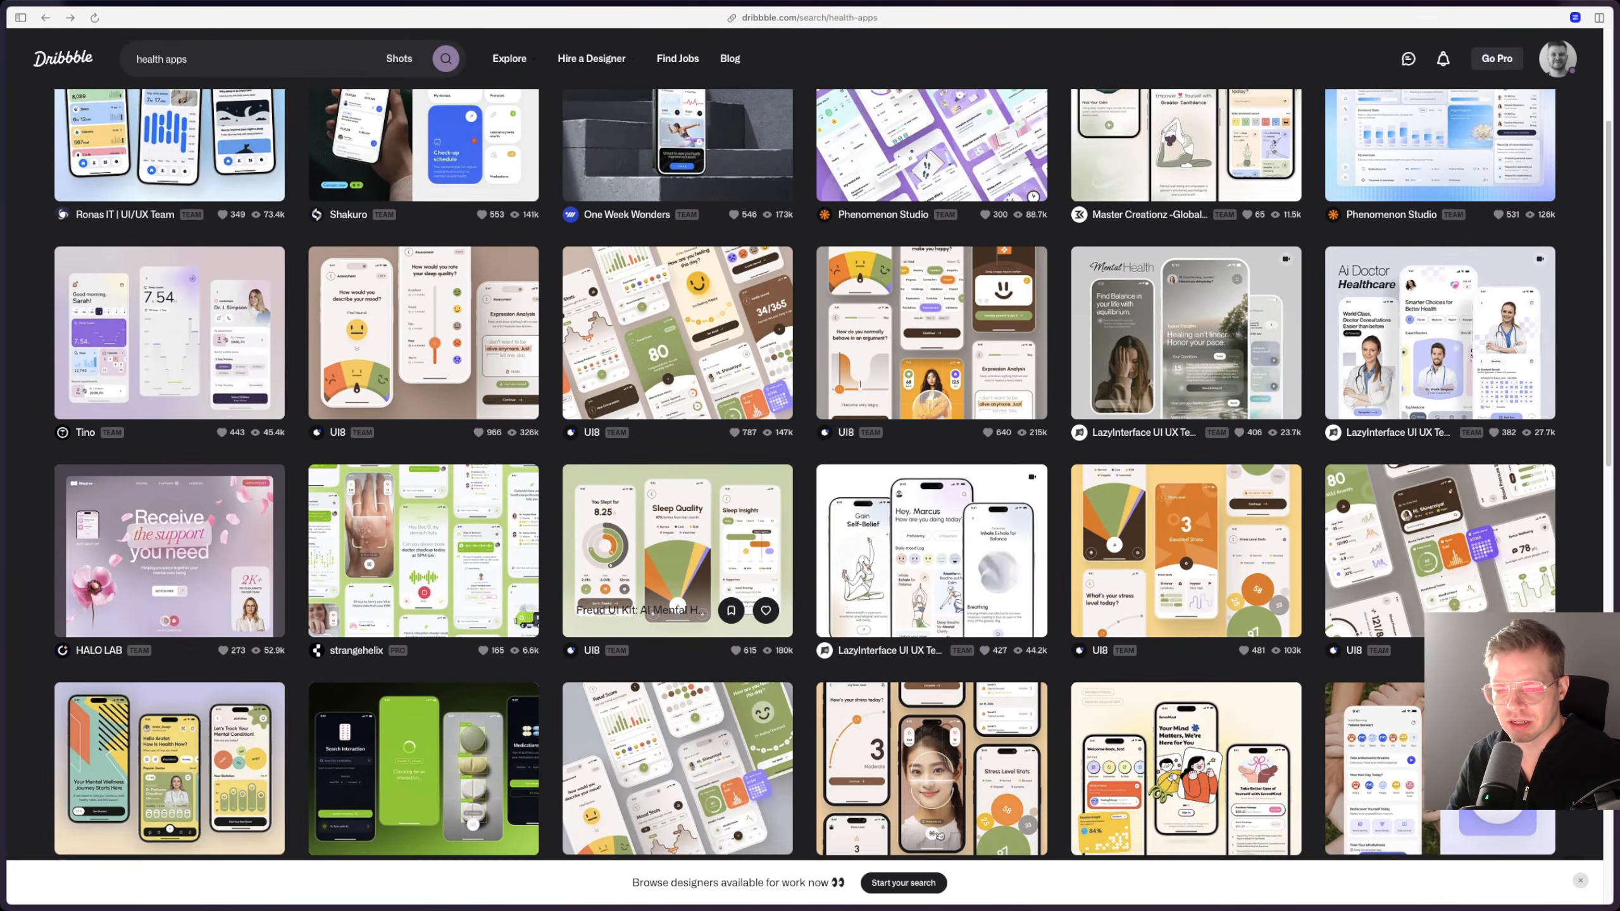
scroll(706, 815, down, 4)
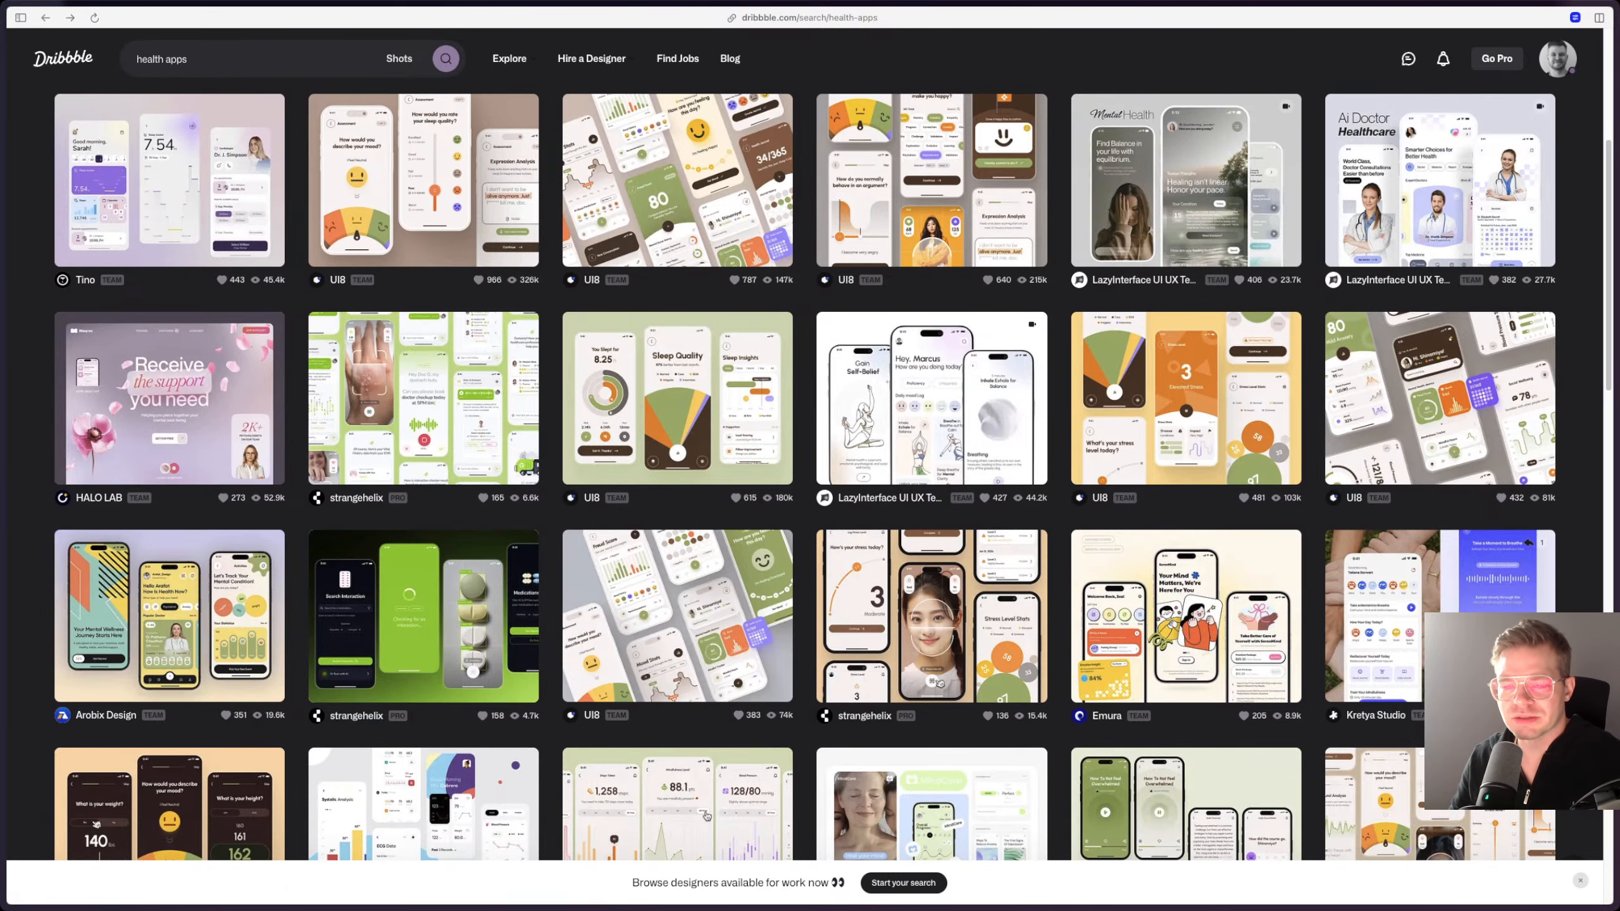
scroll(706, 816, down, 8)
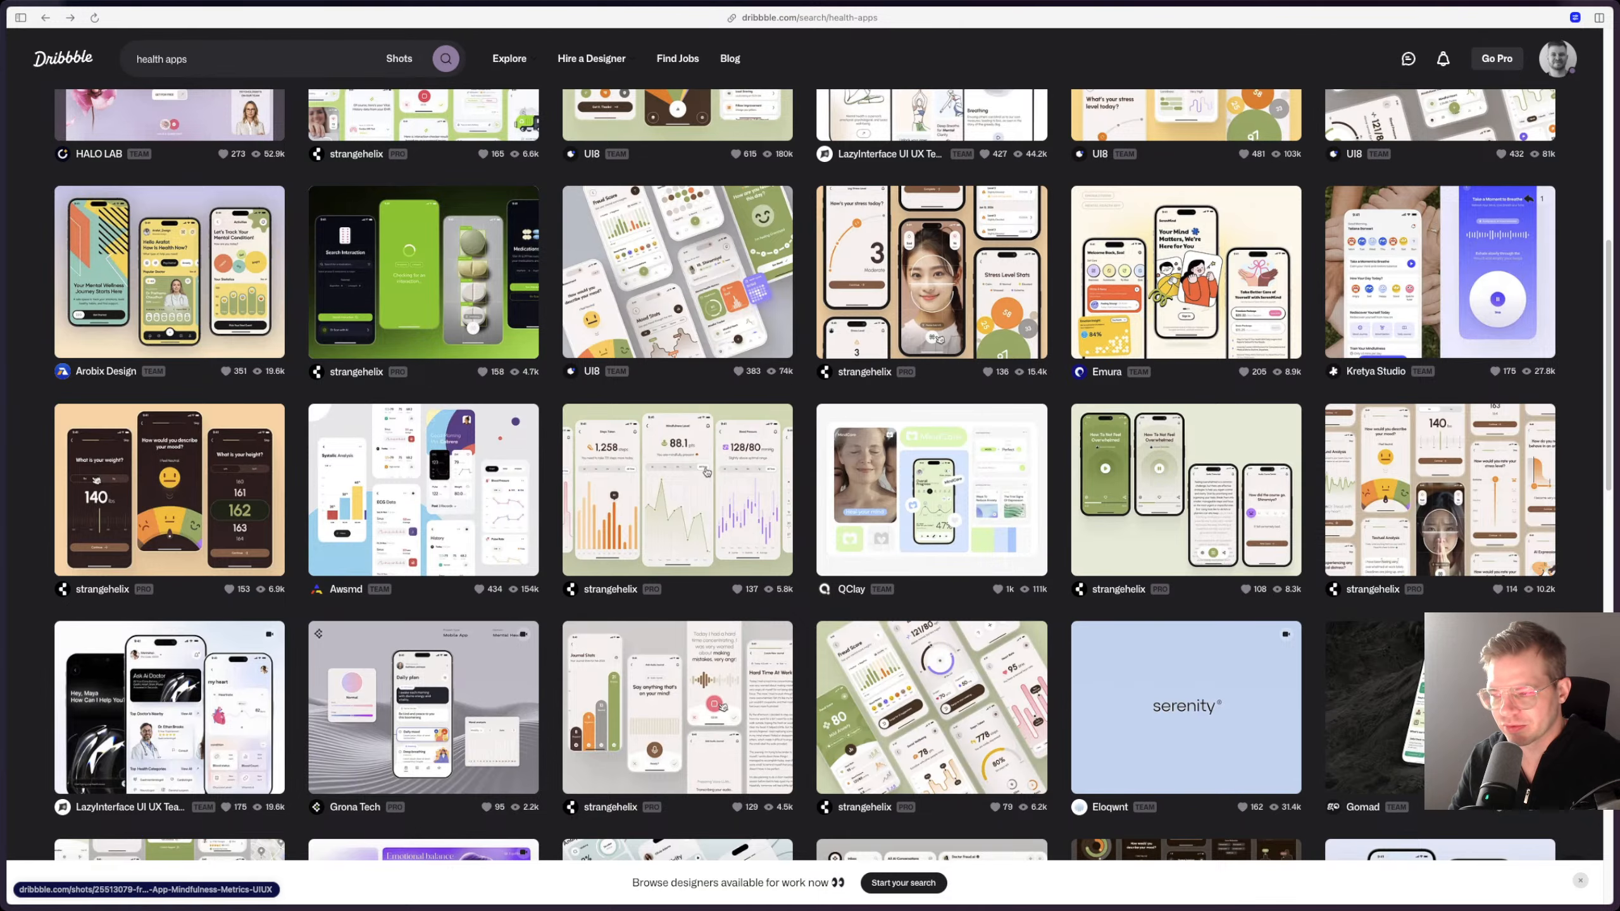
scroll(931, 511, down, 1)
click(1429, 447)
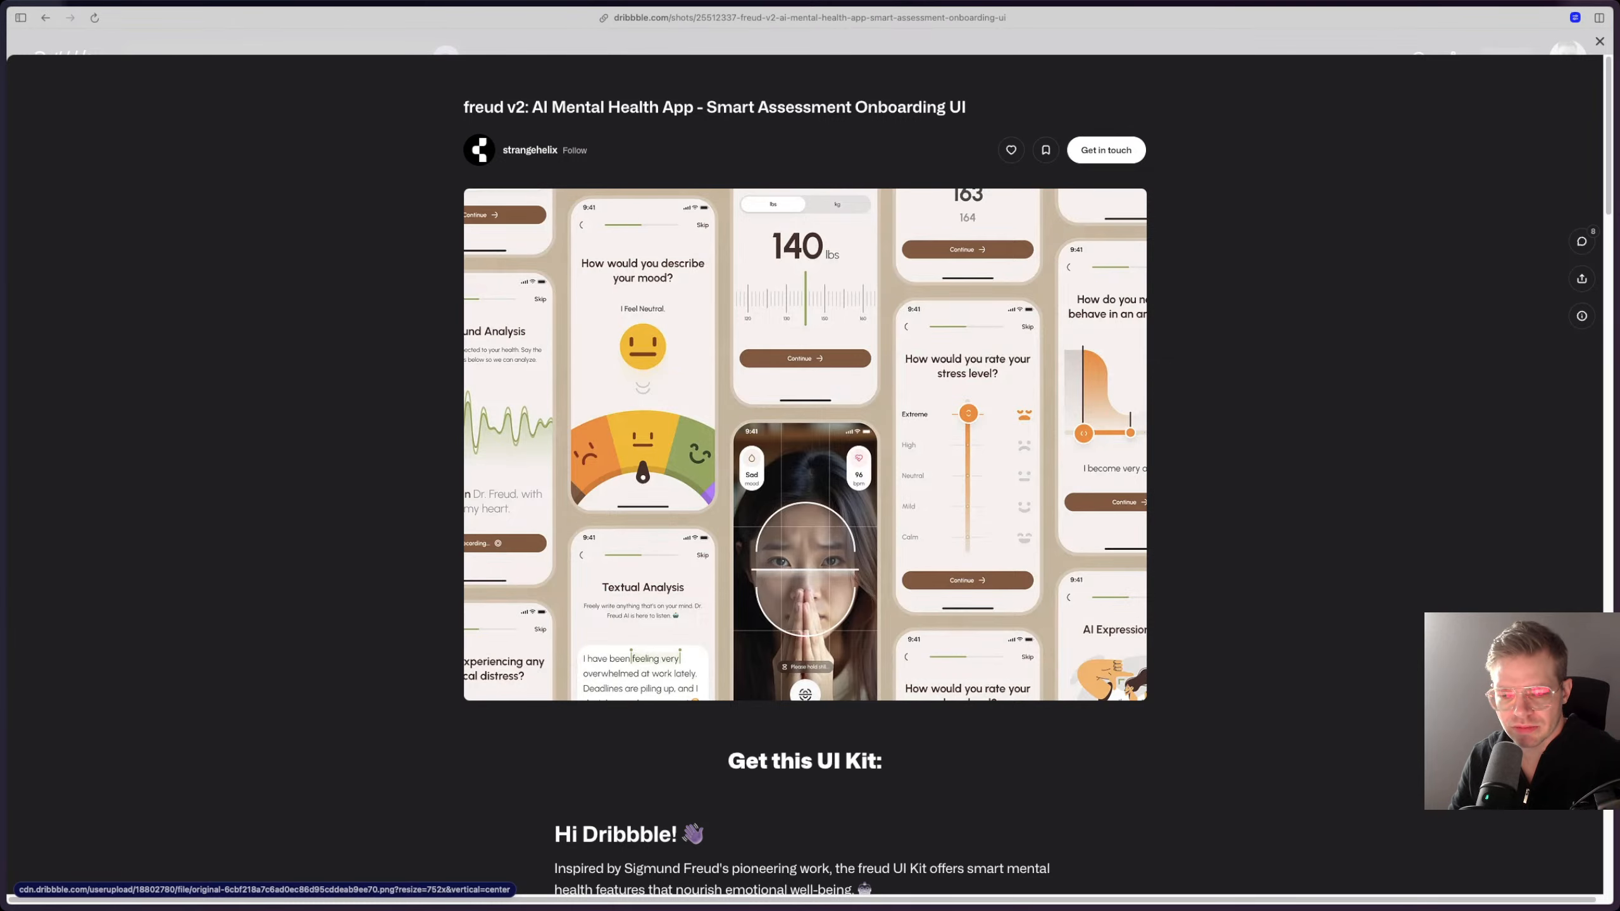
scroll(804, 445, down, 4)
scroll(805, 444, up, 4)
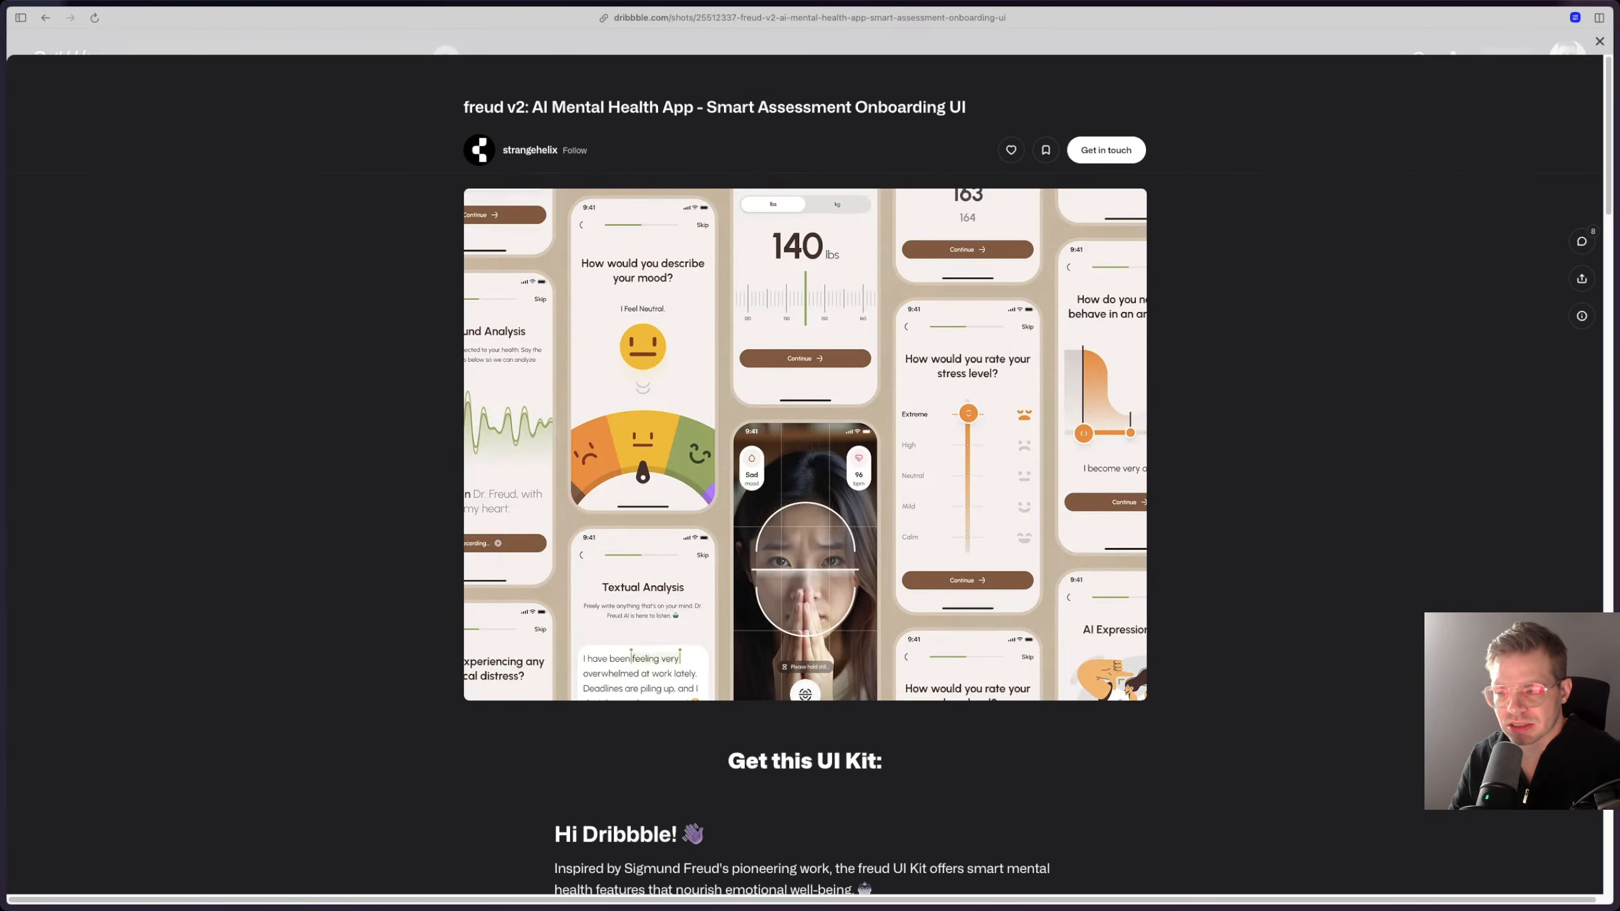
key(Escape)
Step: Look further through the health app results and view the freud v2 Therapist Appointment Booking shot
scroll(723, 429, down, 3)
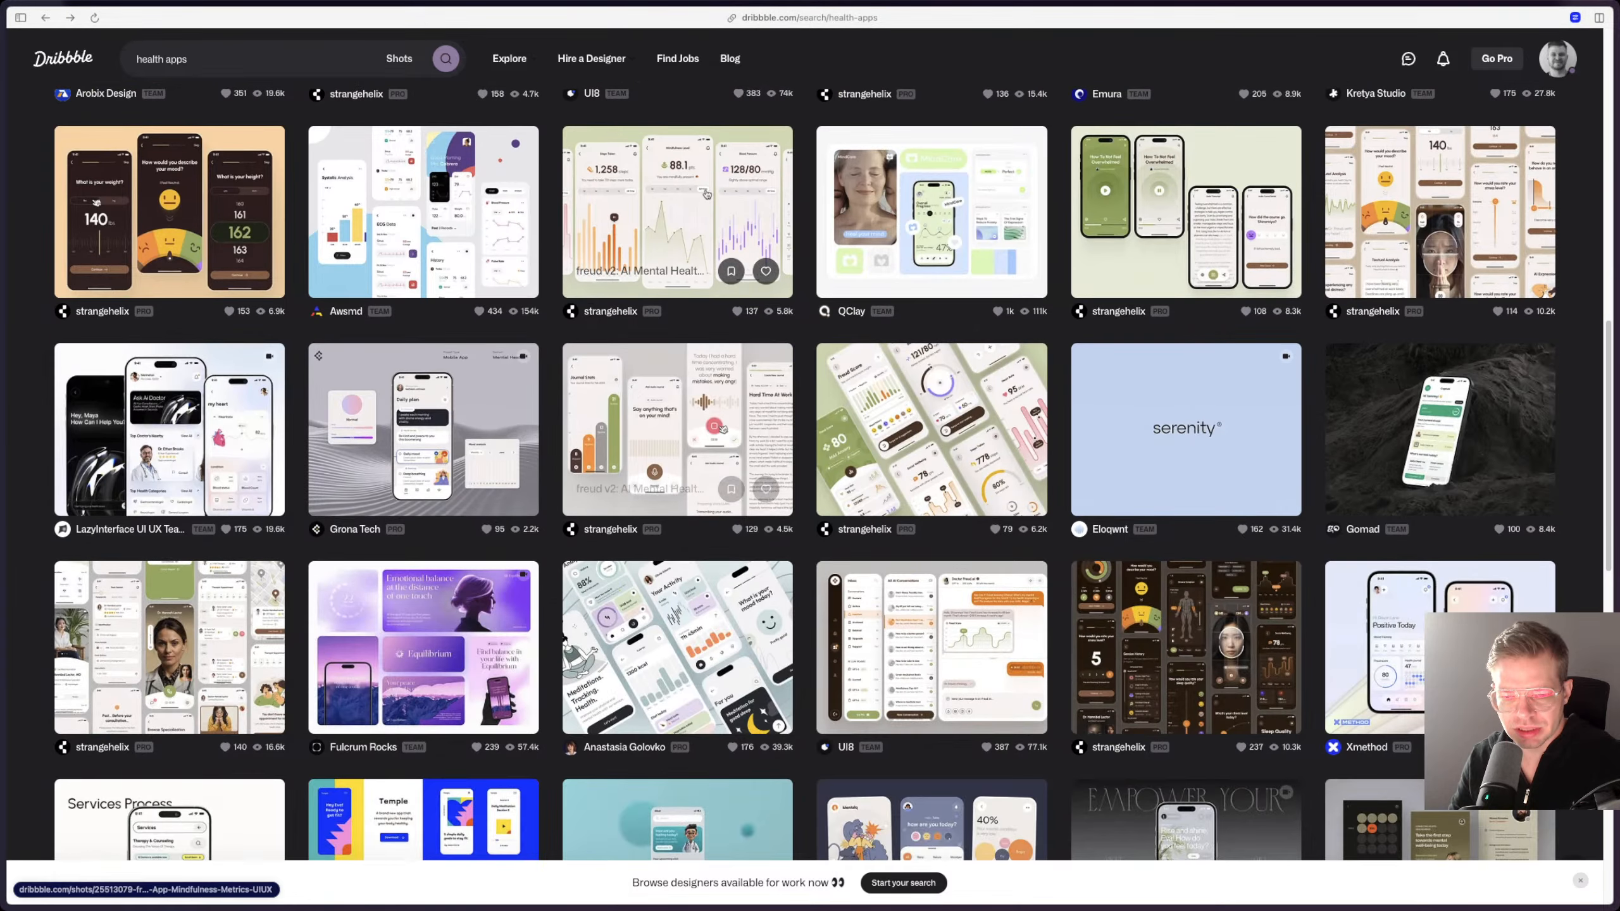
scroll(722, 429, down, 2)
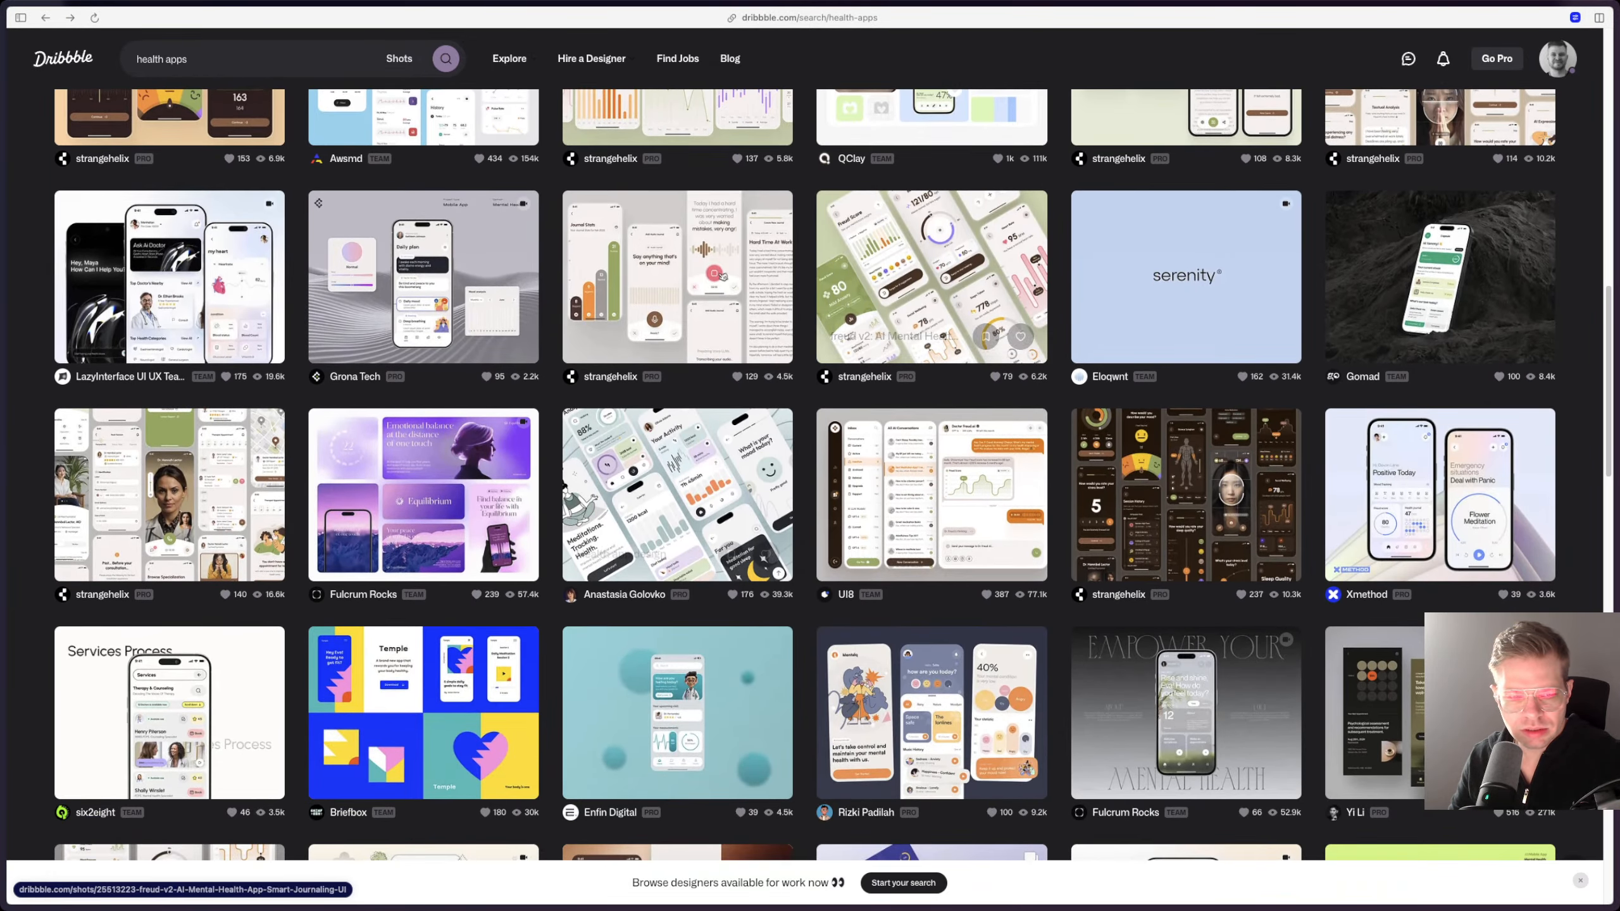
scroll(805, 474, down, 1)
click(169, 408)
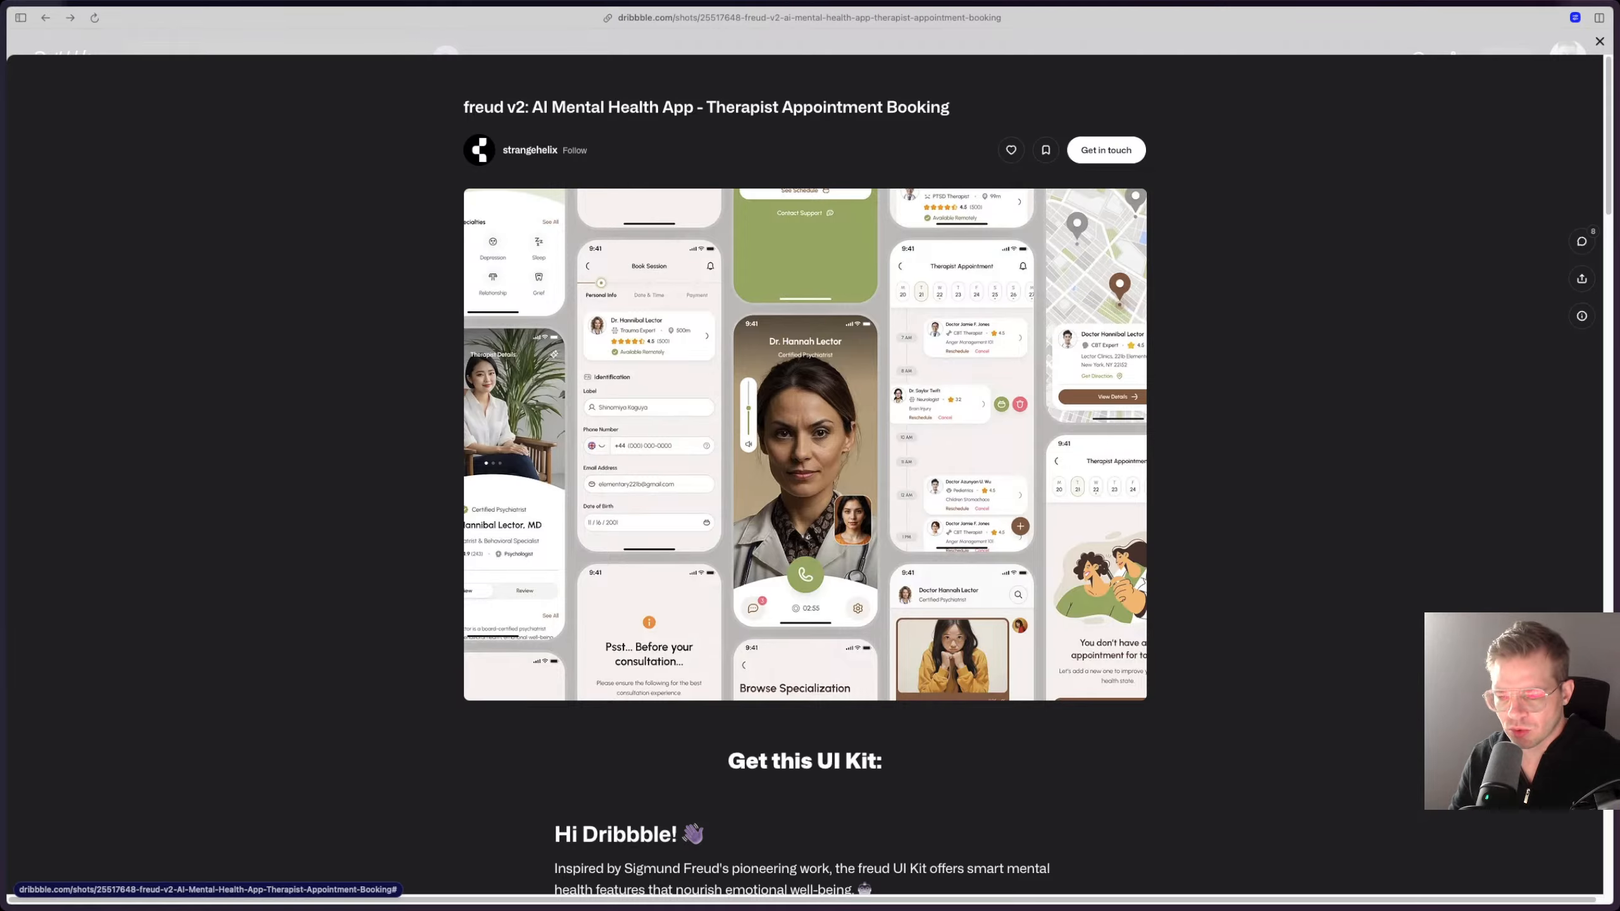
key(Escape)
Step: Continue through the health app results and examine the Health app cards shot
scroll(696, 431, down, 5)
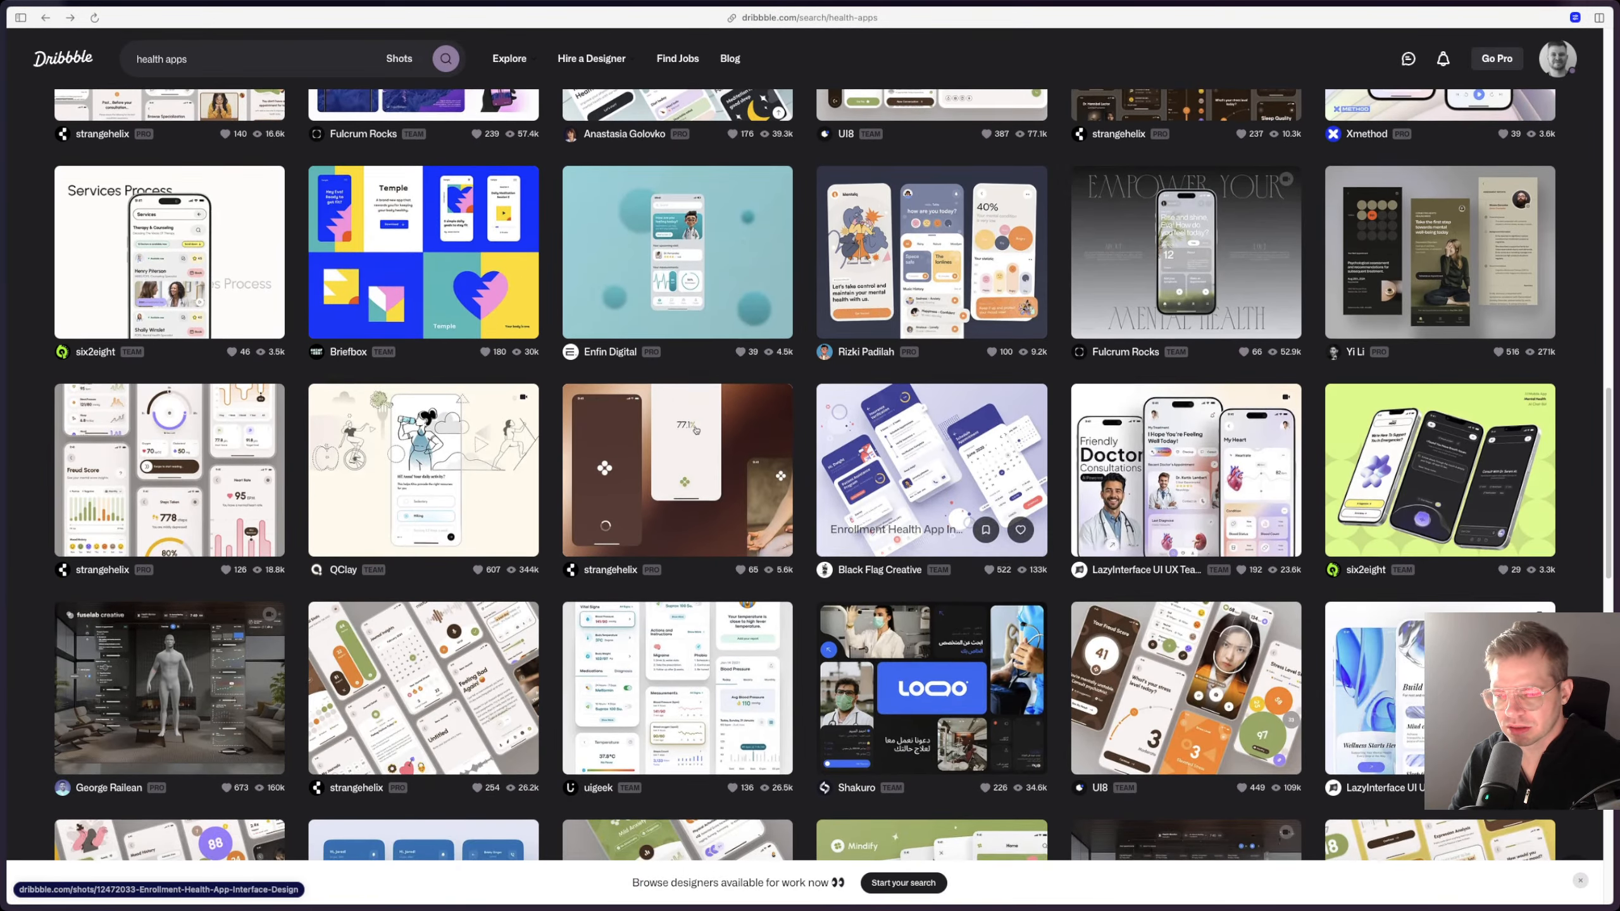
scroll(805, 475, down, 3)
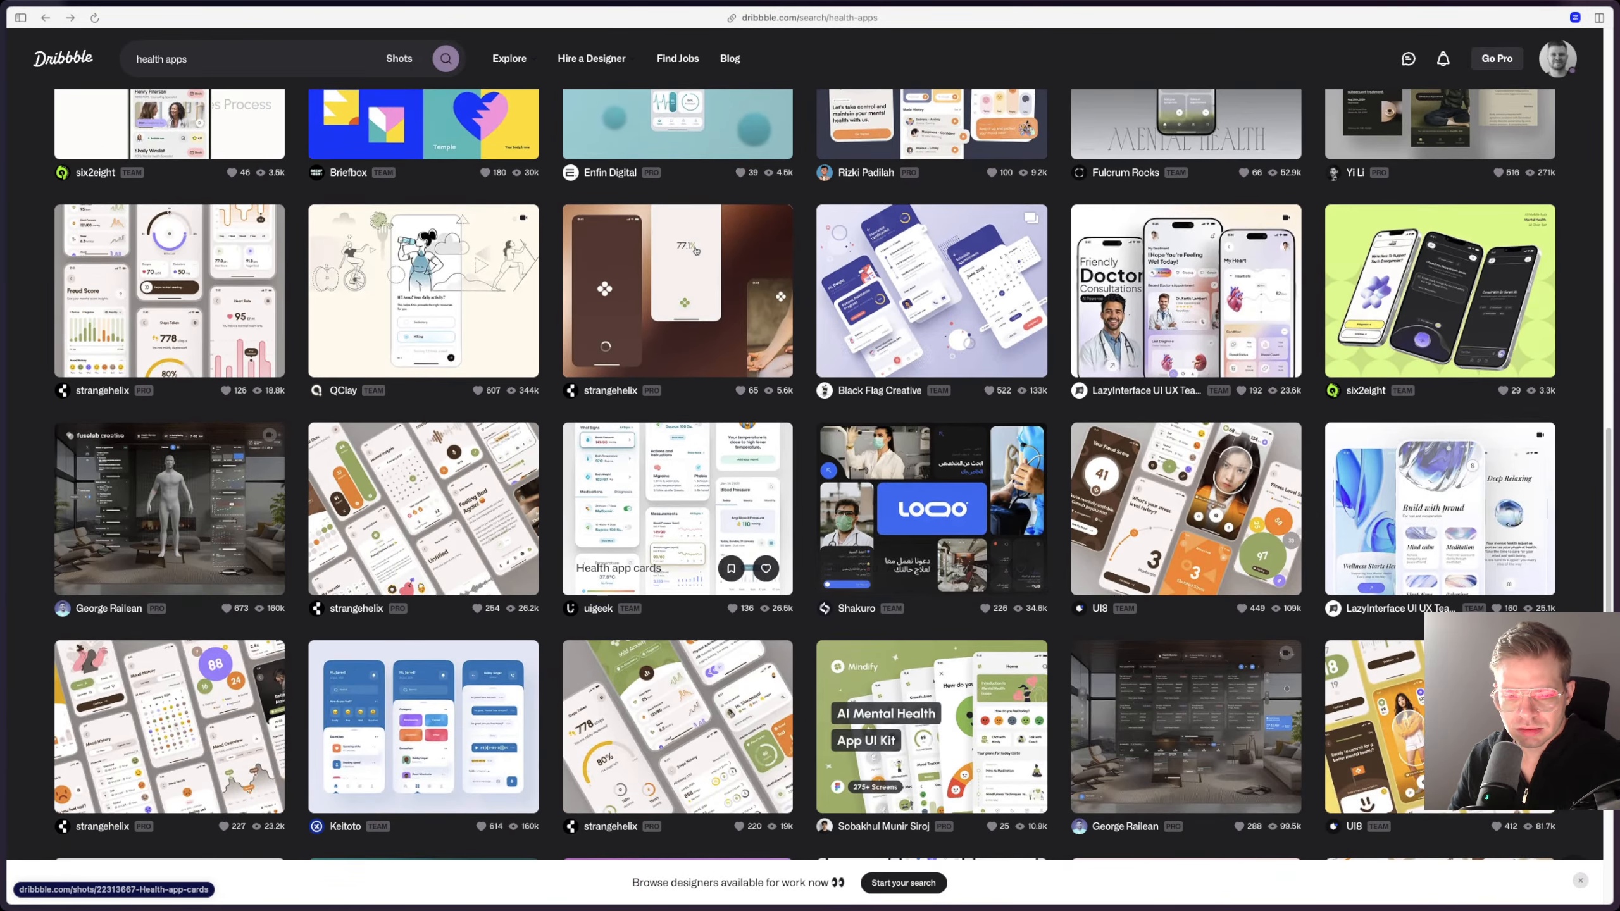
click(677, 498)
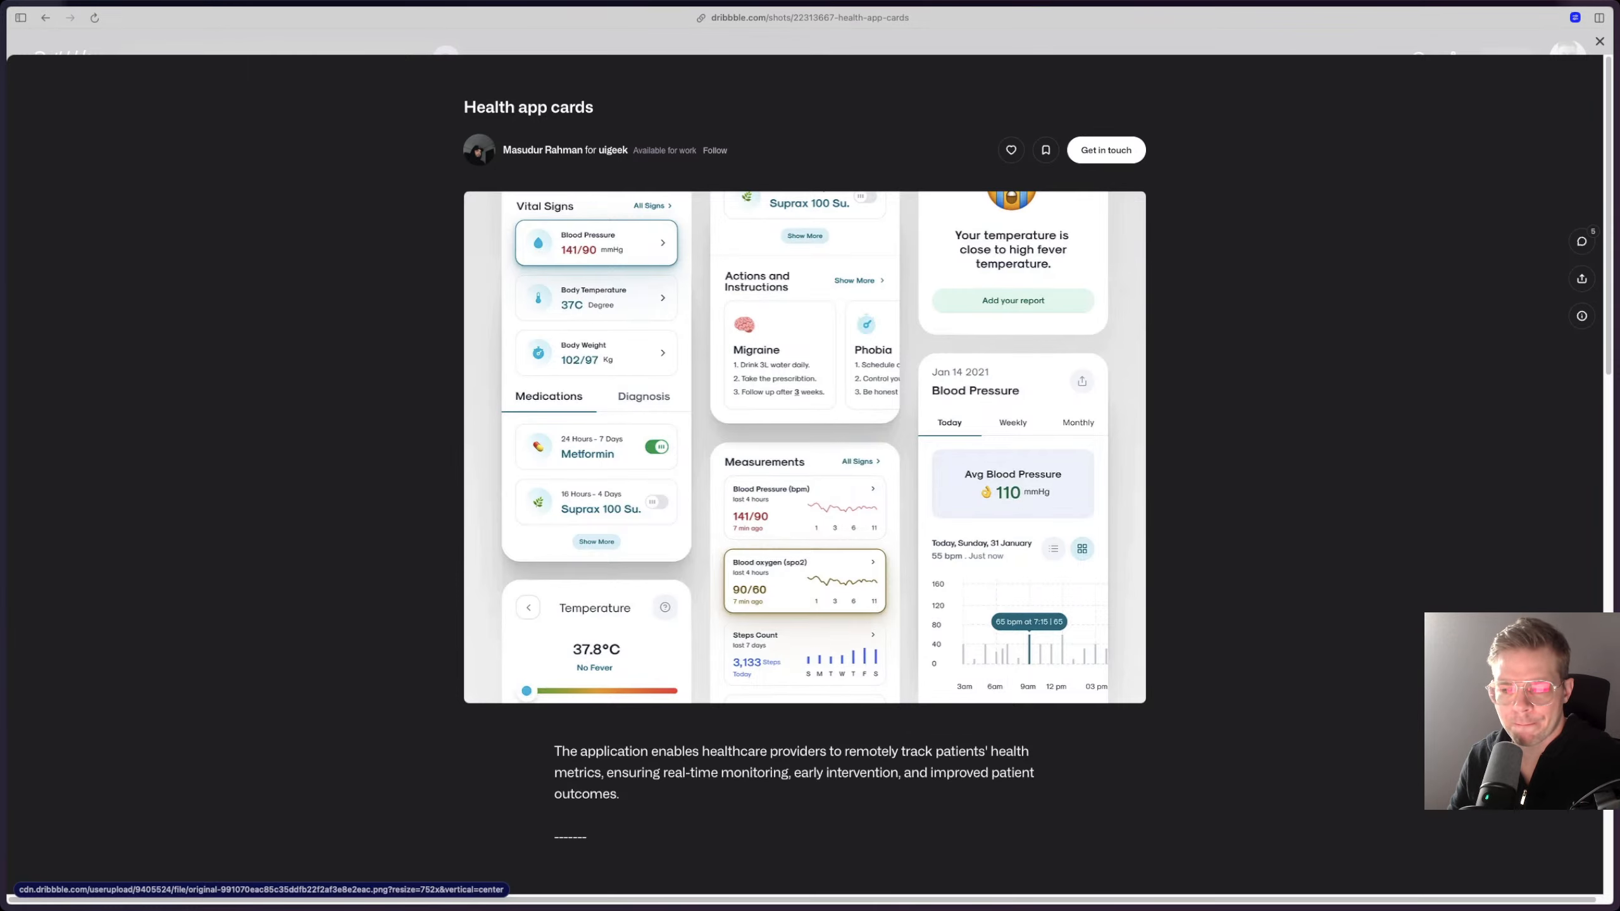
scroll(803, 446, down, 1)
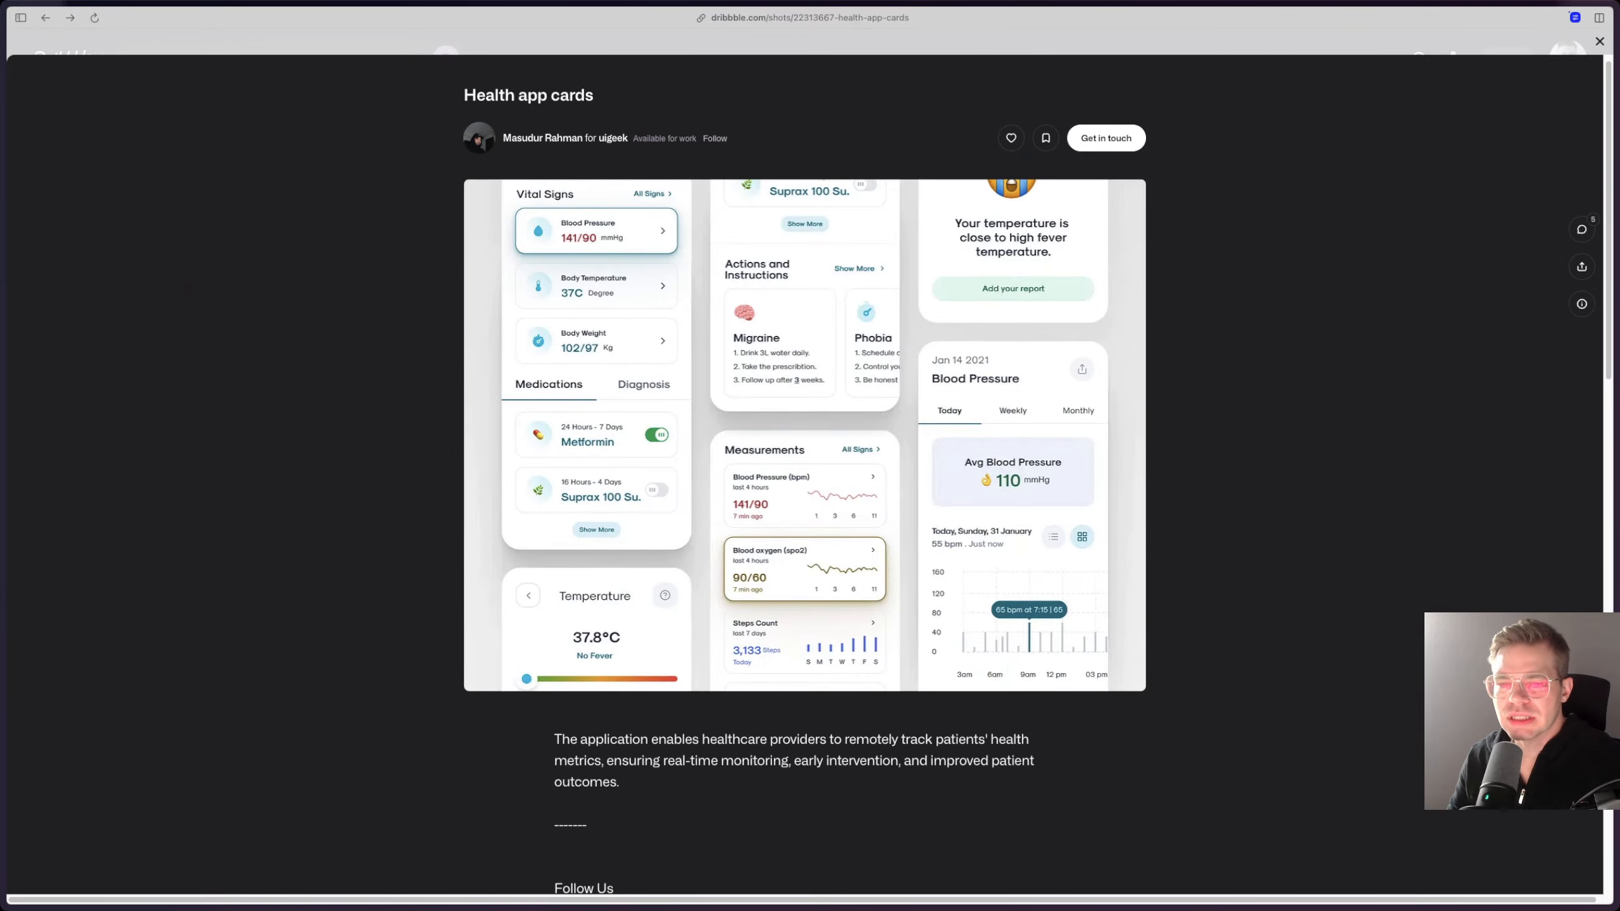
key(Escape)
Step: Search the shots for "trackers" instead and view the Health Tracker shot by Awsmd
scroll(459, 543, up, 20)
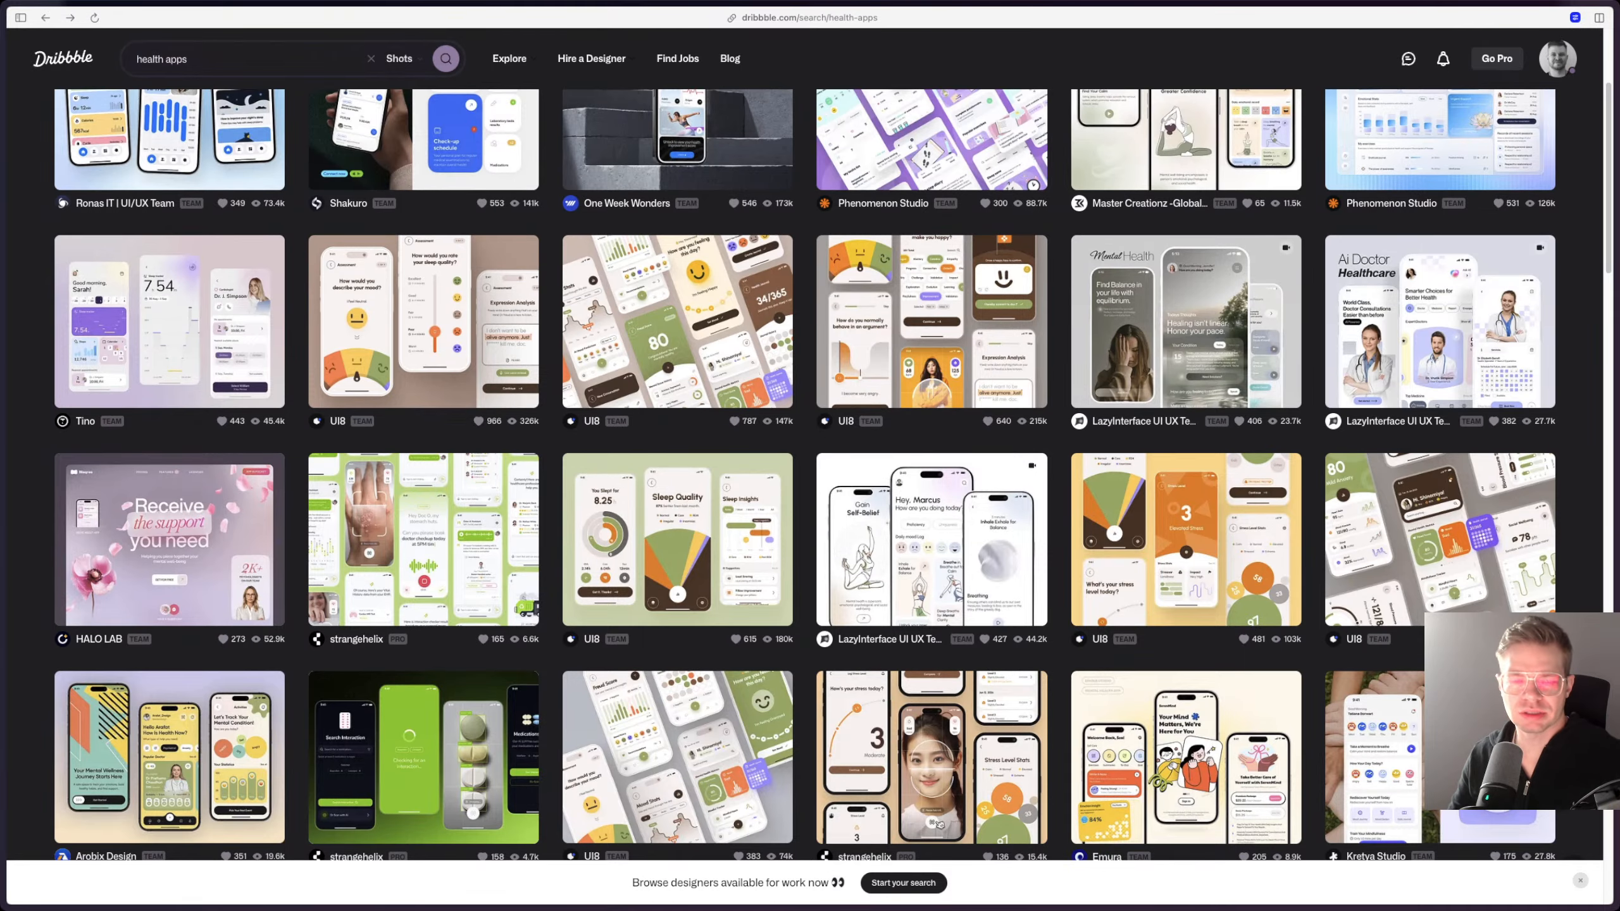
click(191, 59)
key(super+a)
text(tracker)
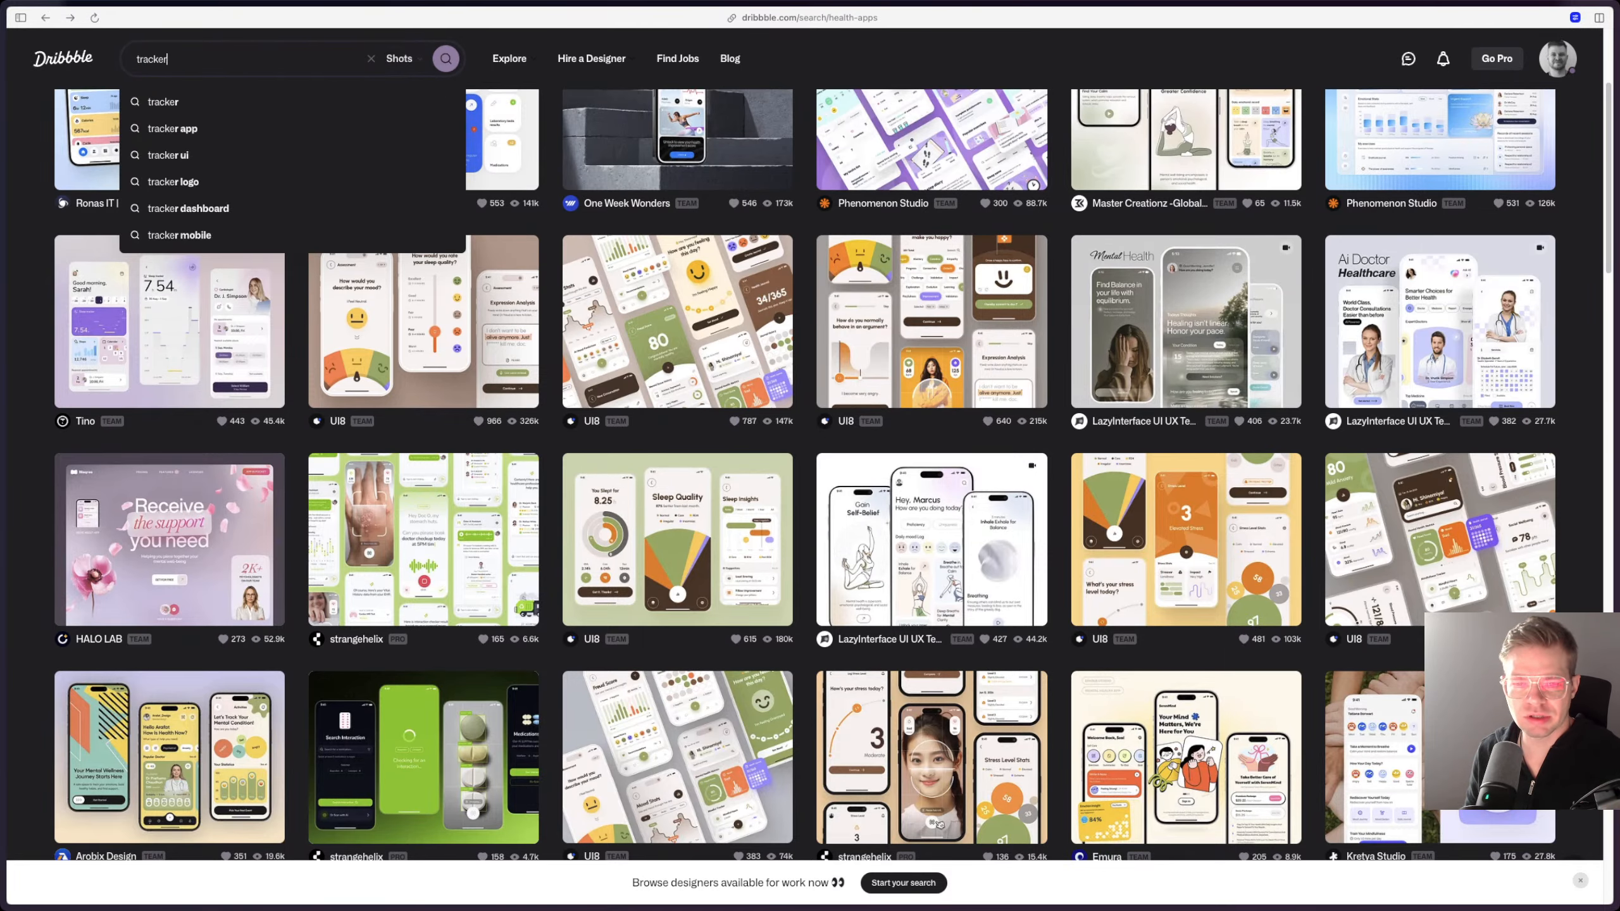
text(s)
key(Return)
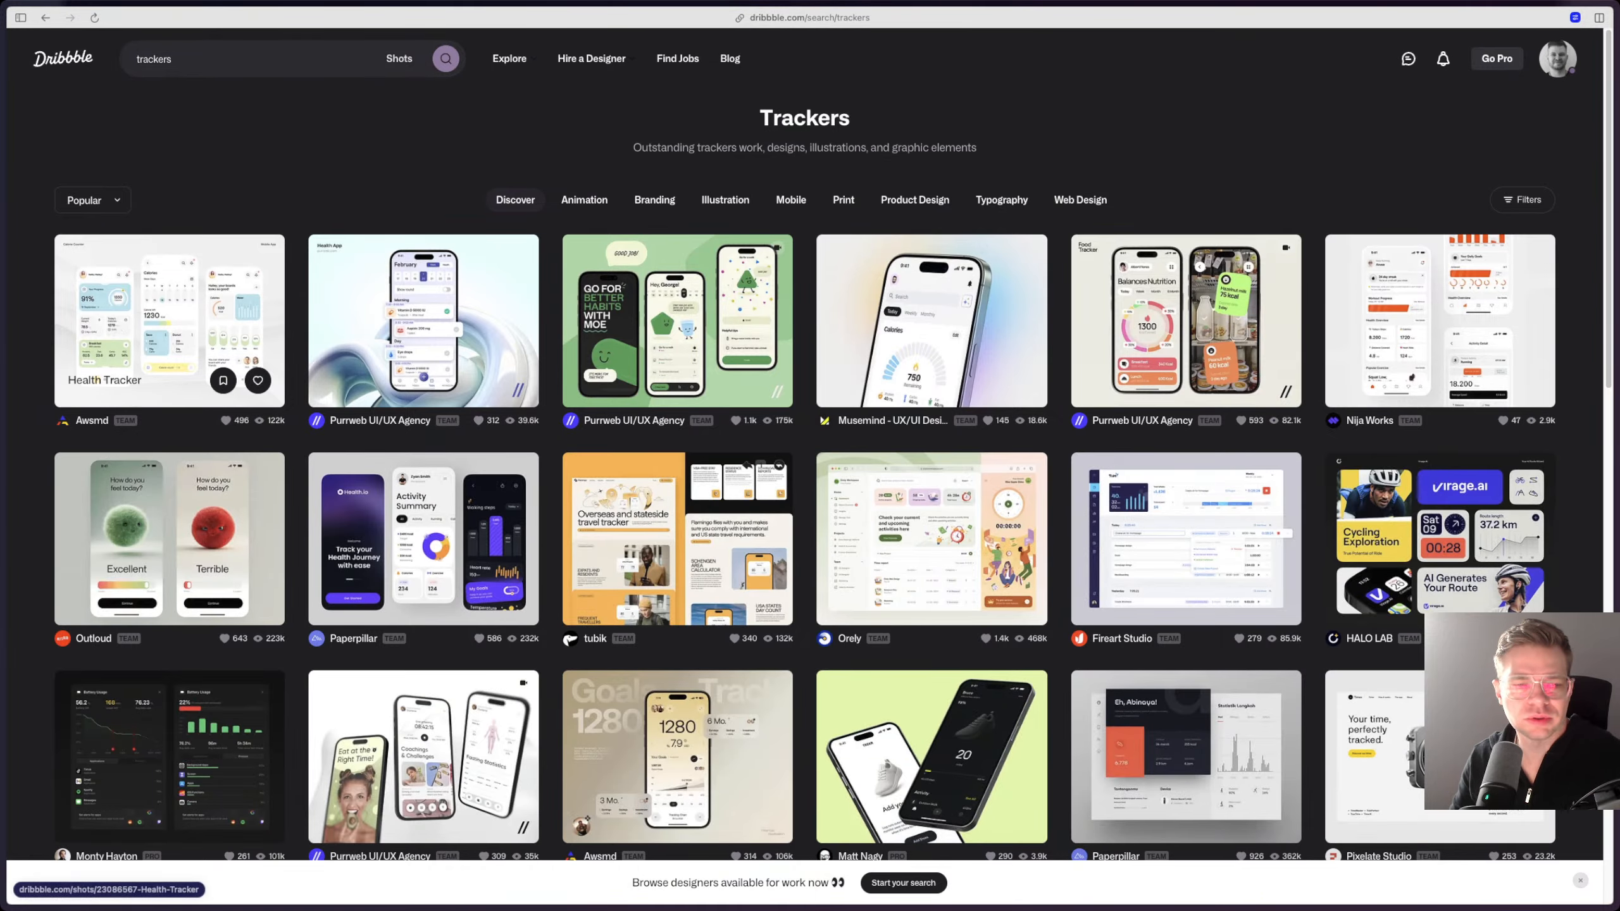
click(169, 319)
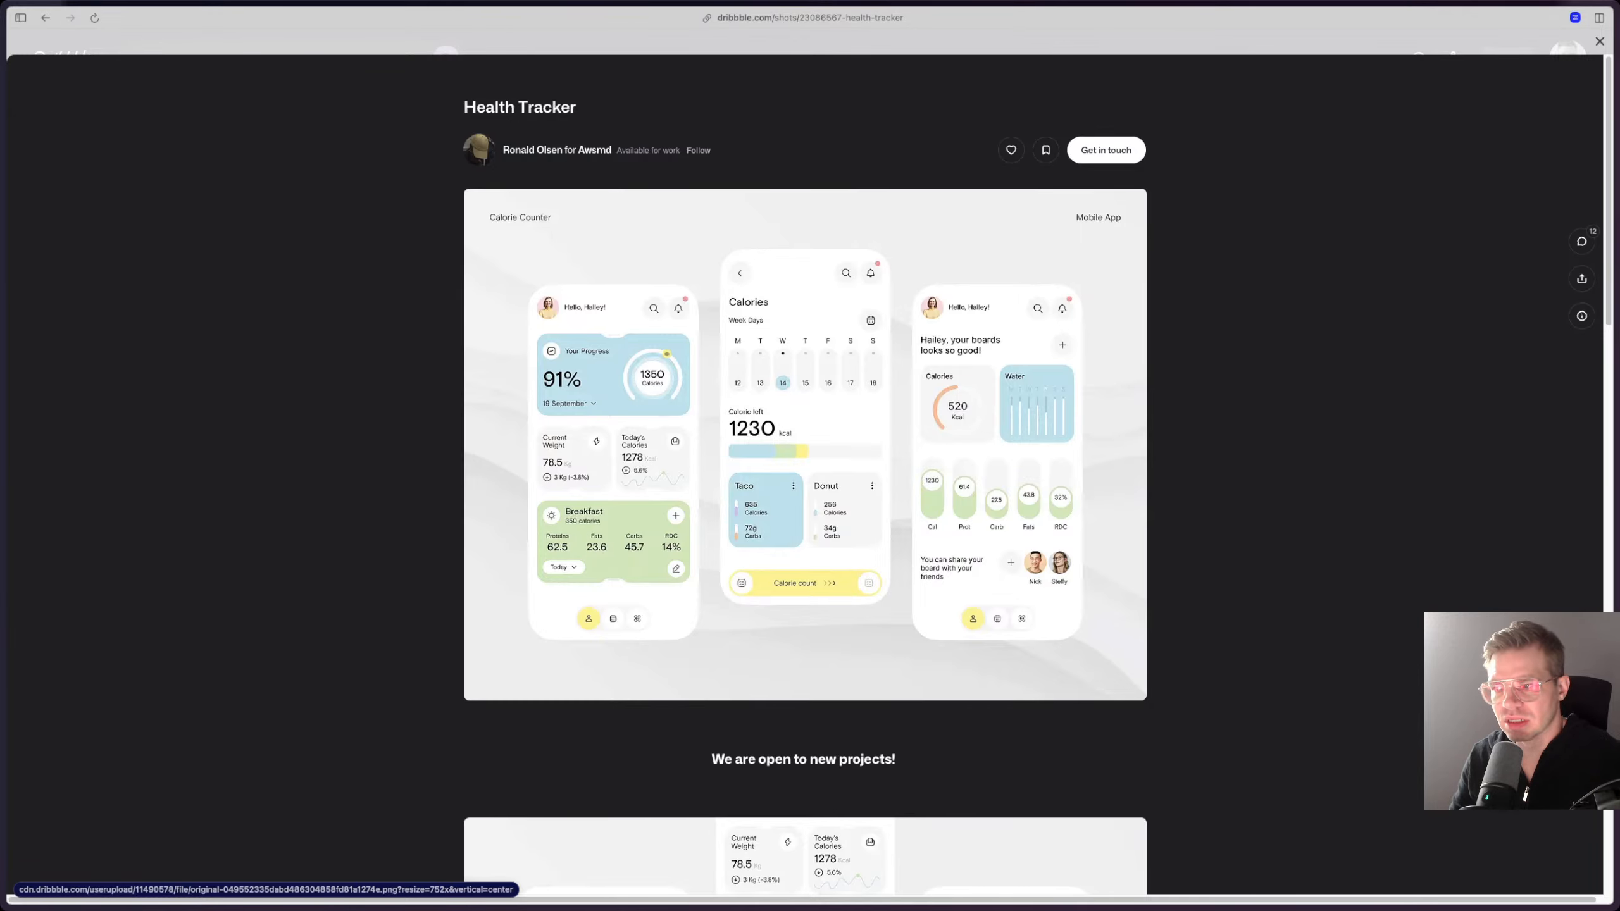
key(Escape)
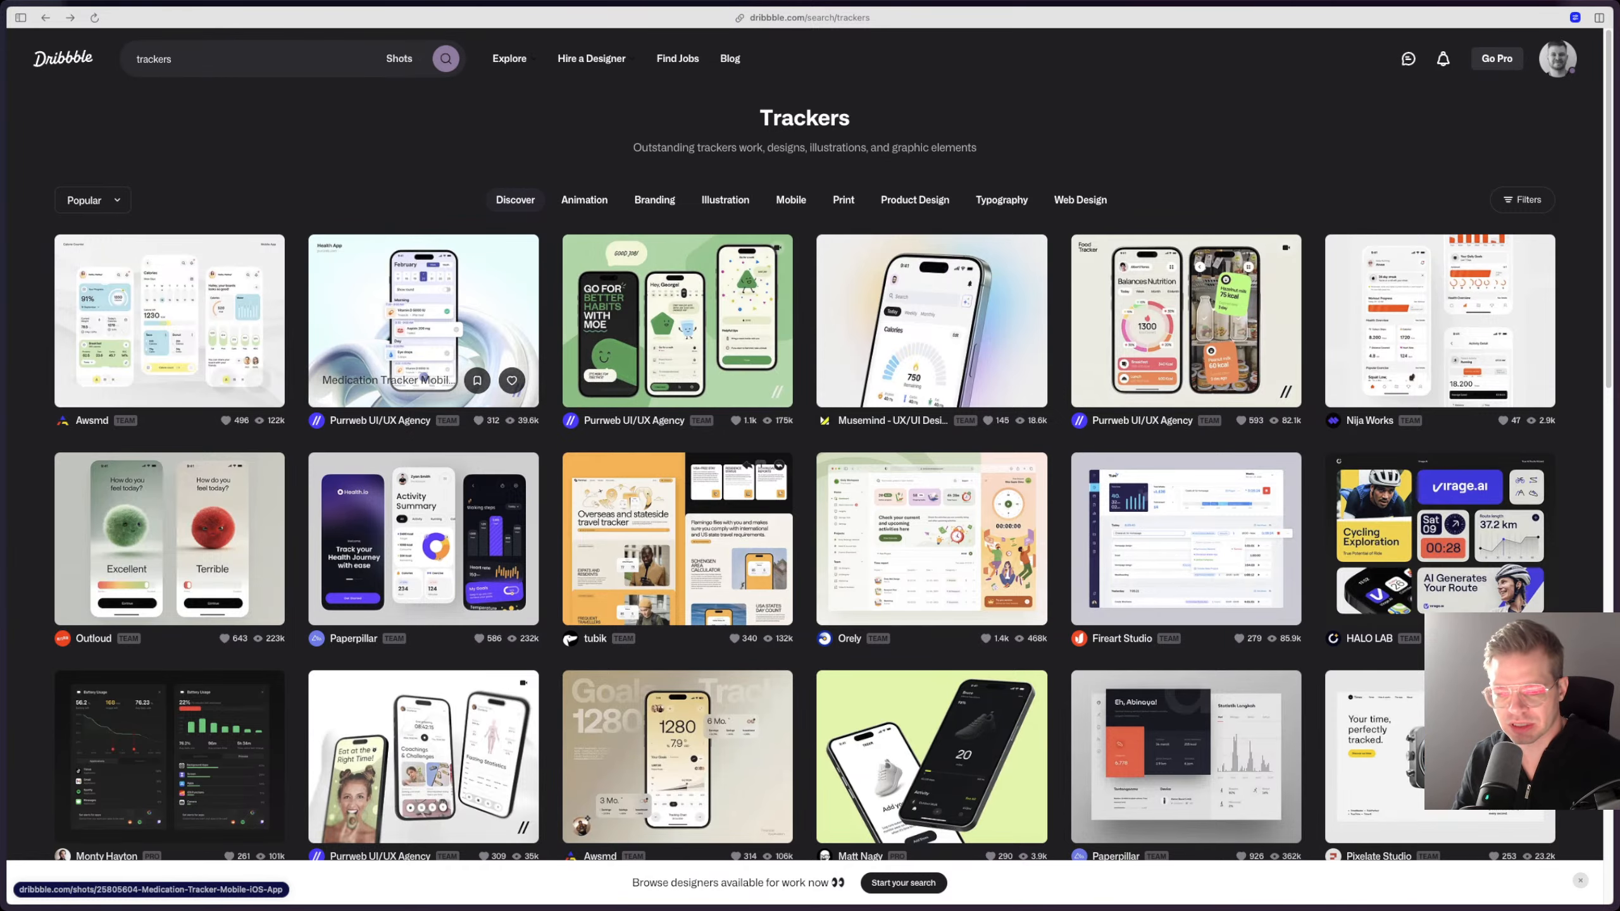
Step: Browse the tracker results and view the Create New Project Tracker Mobile App shot by 10am Studio
scroll(676, 319, down, 3)
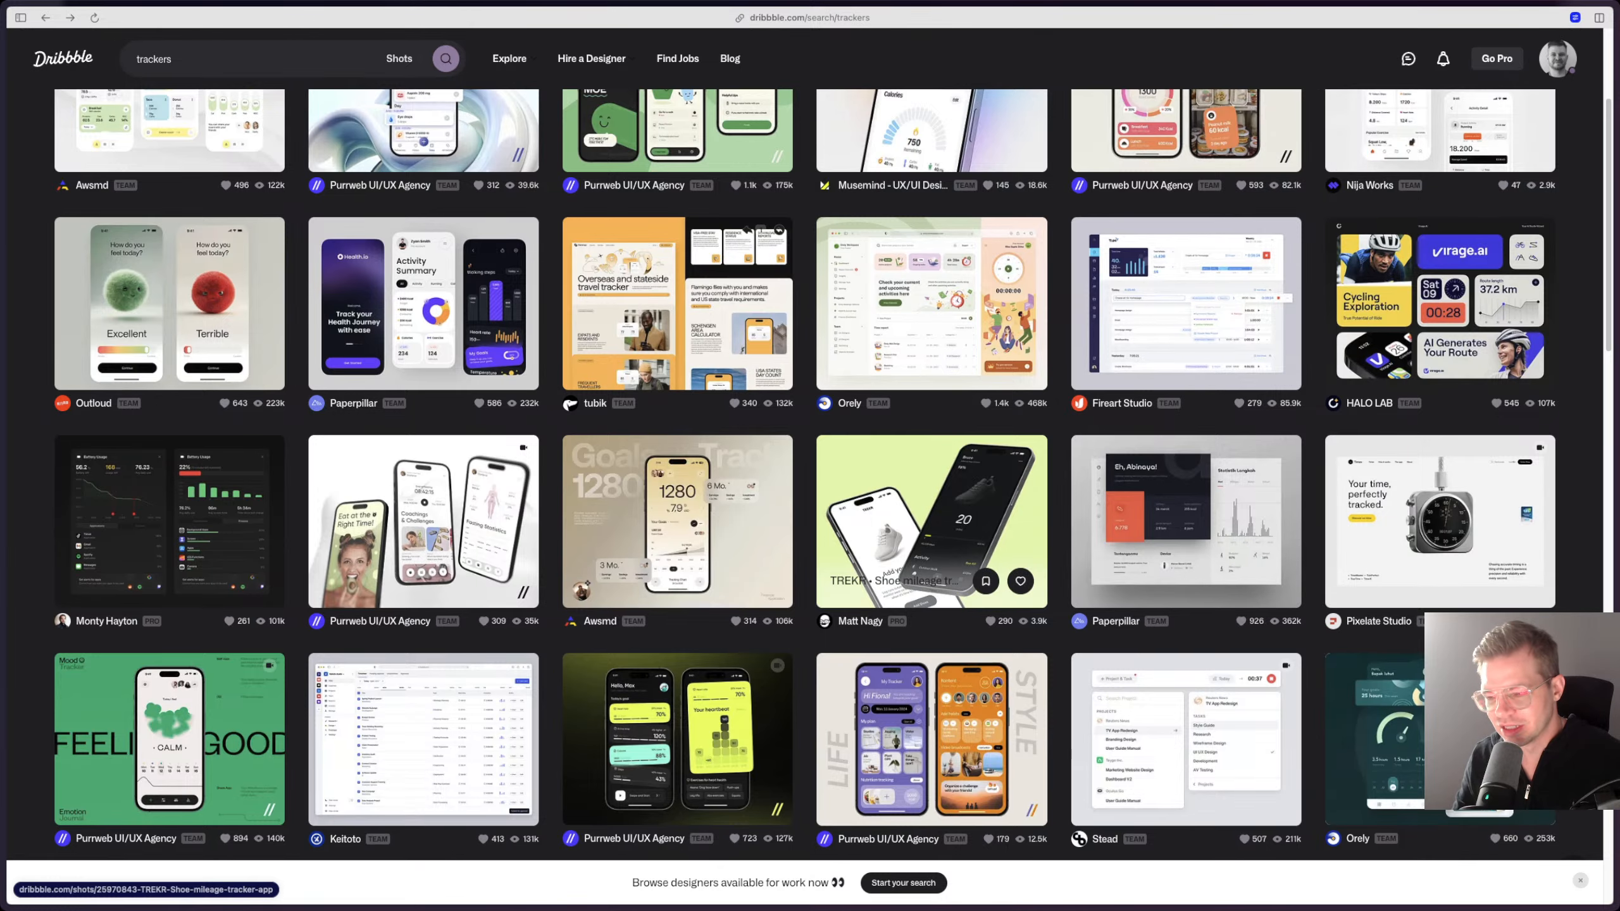
scroll(931, 575, down, 3)
scroll(930, 638, up, 5)
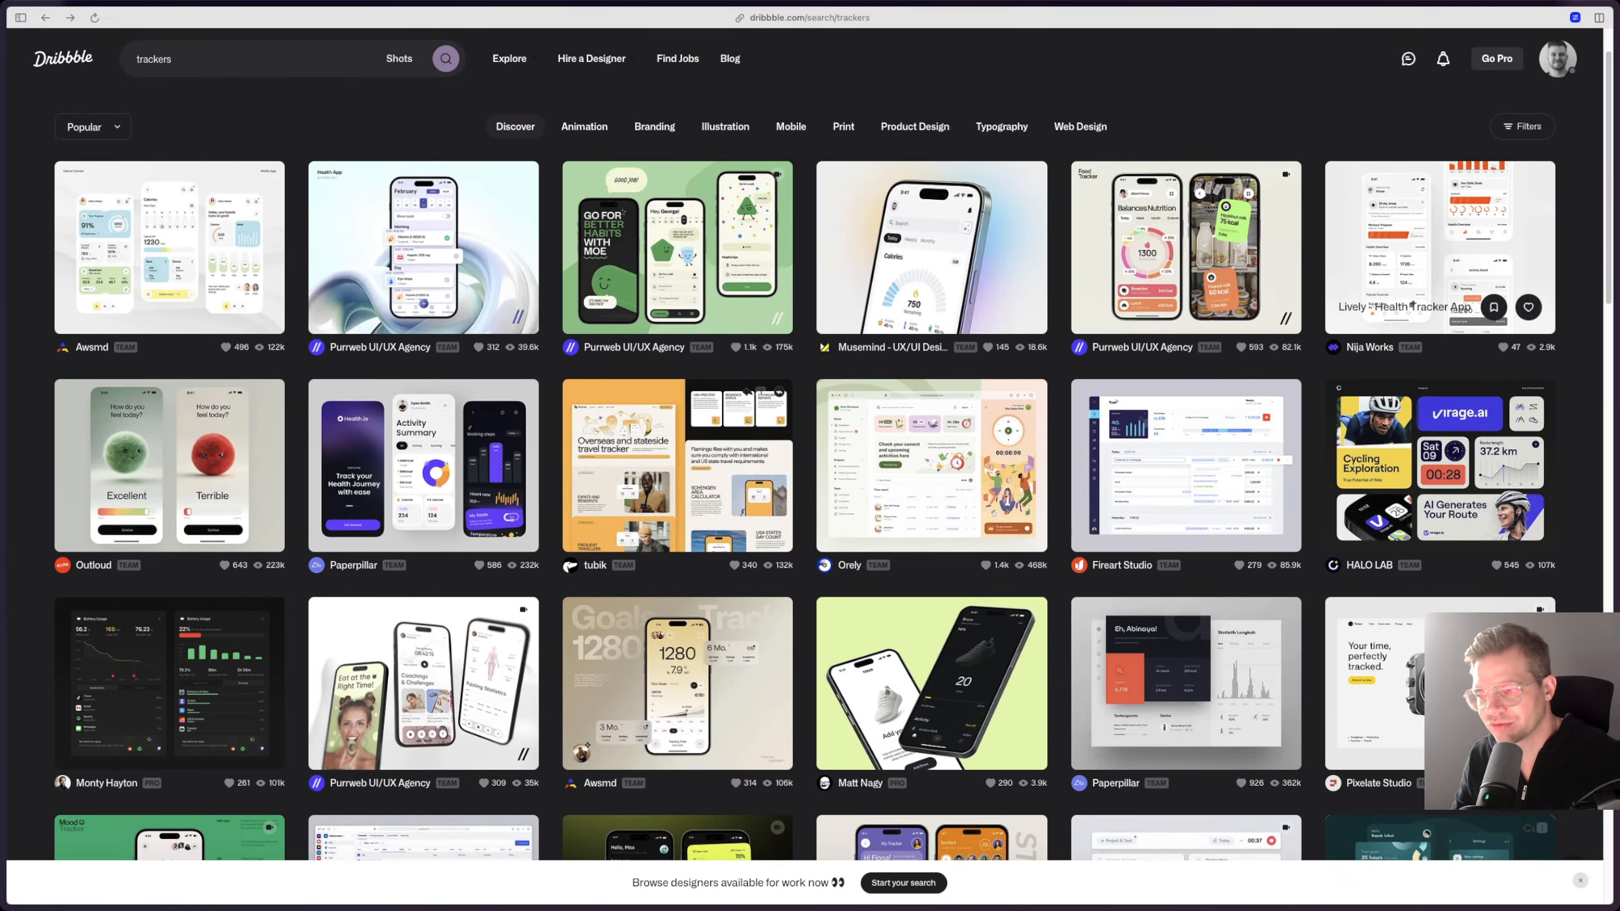
scroll(1186, 460, down, 7)
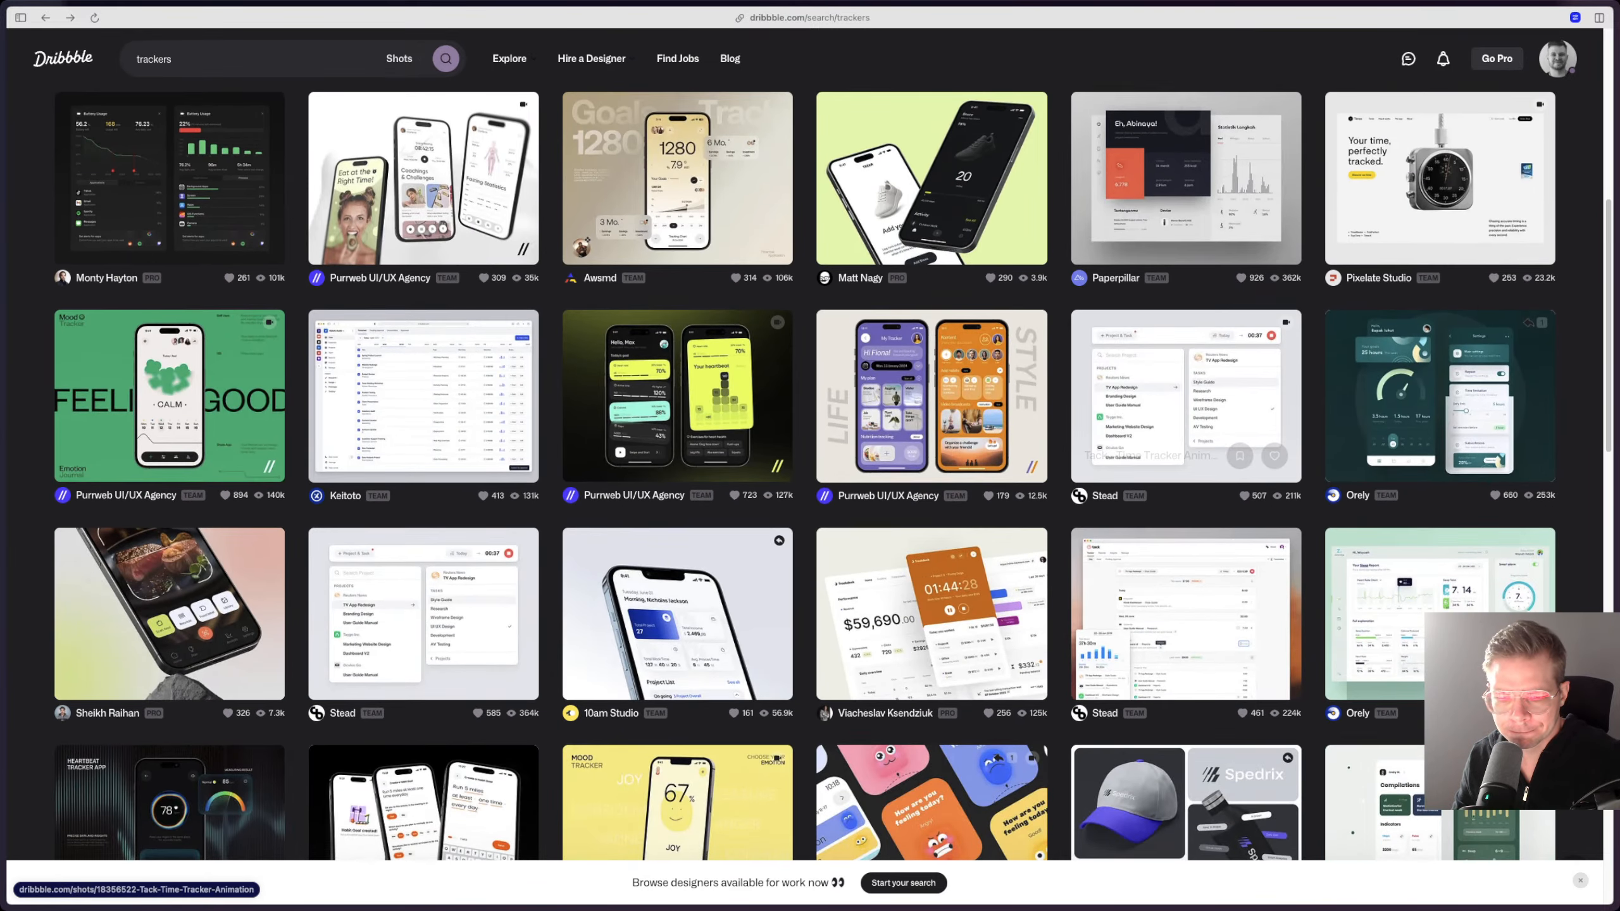
scroll(1182, 409, down, 3)
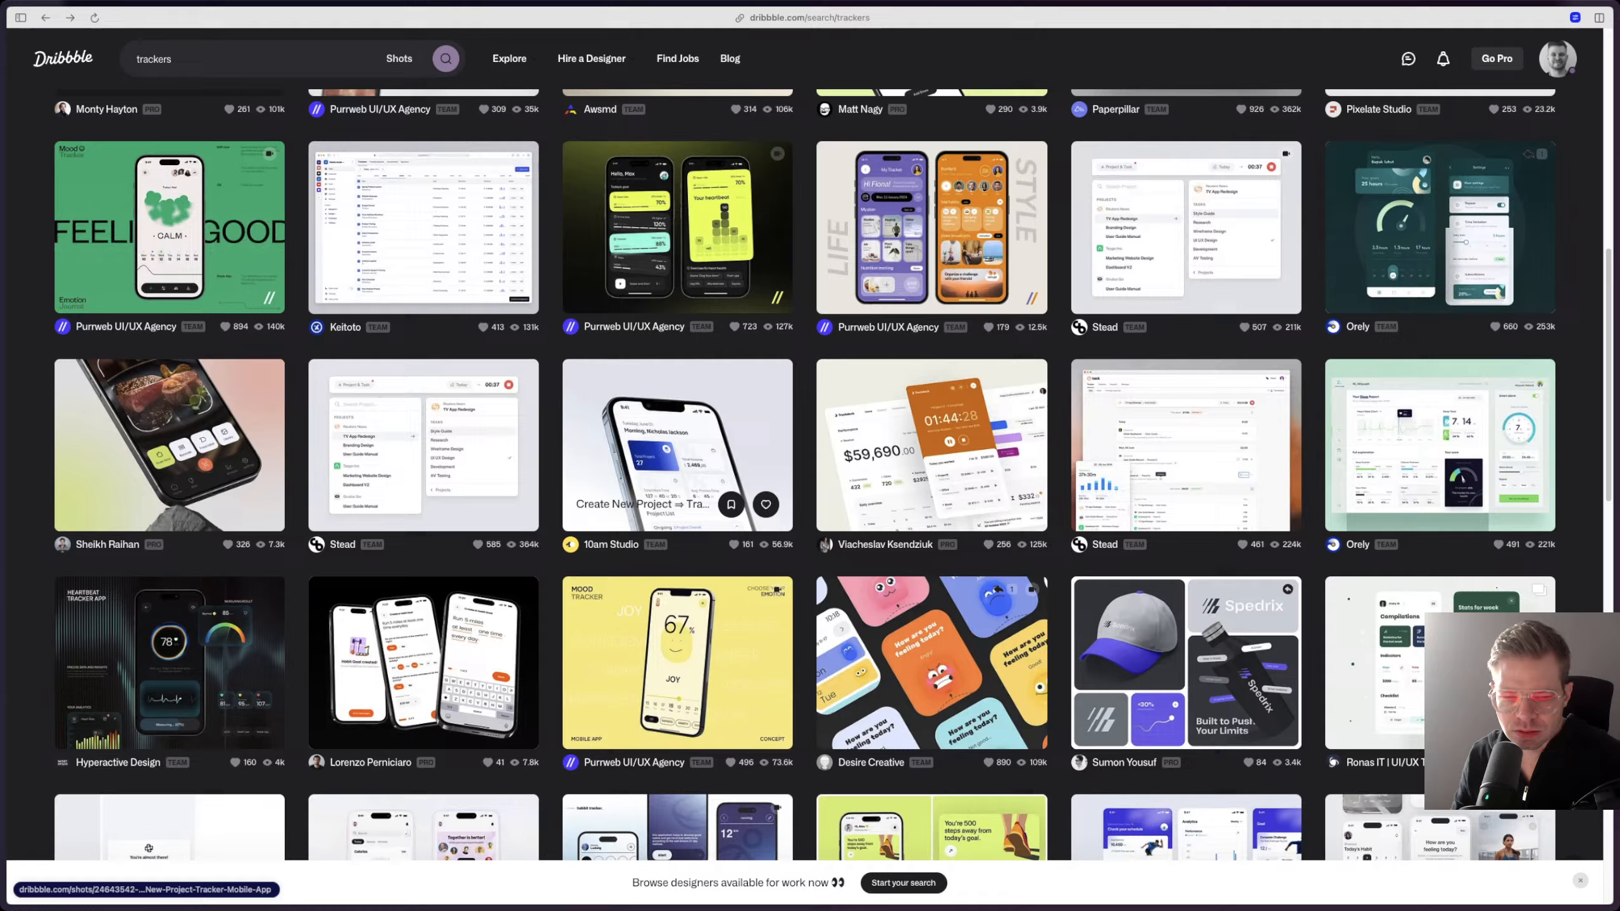
click(677, 484)
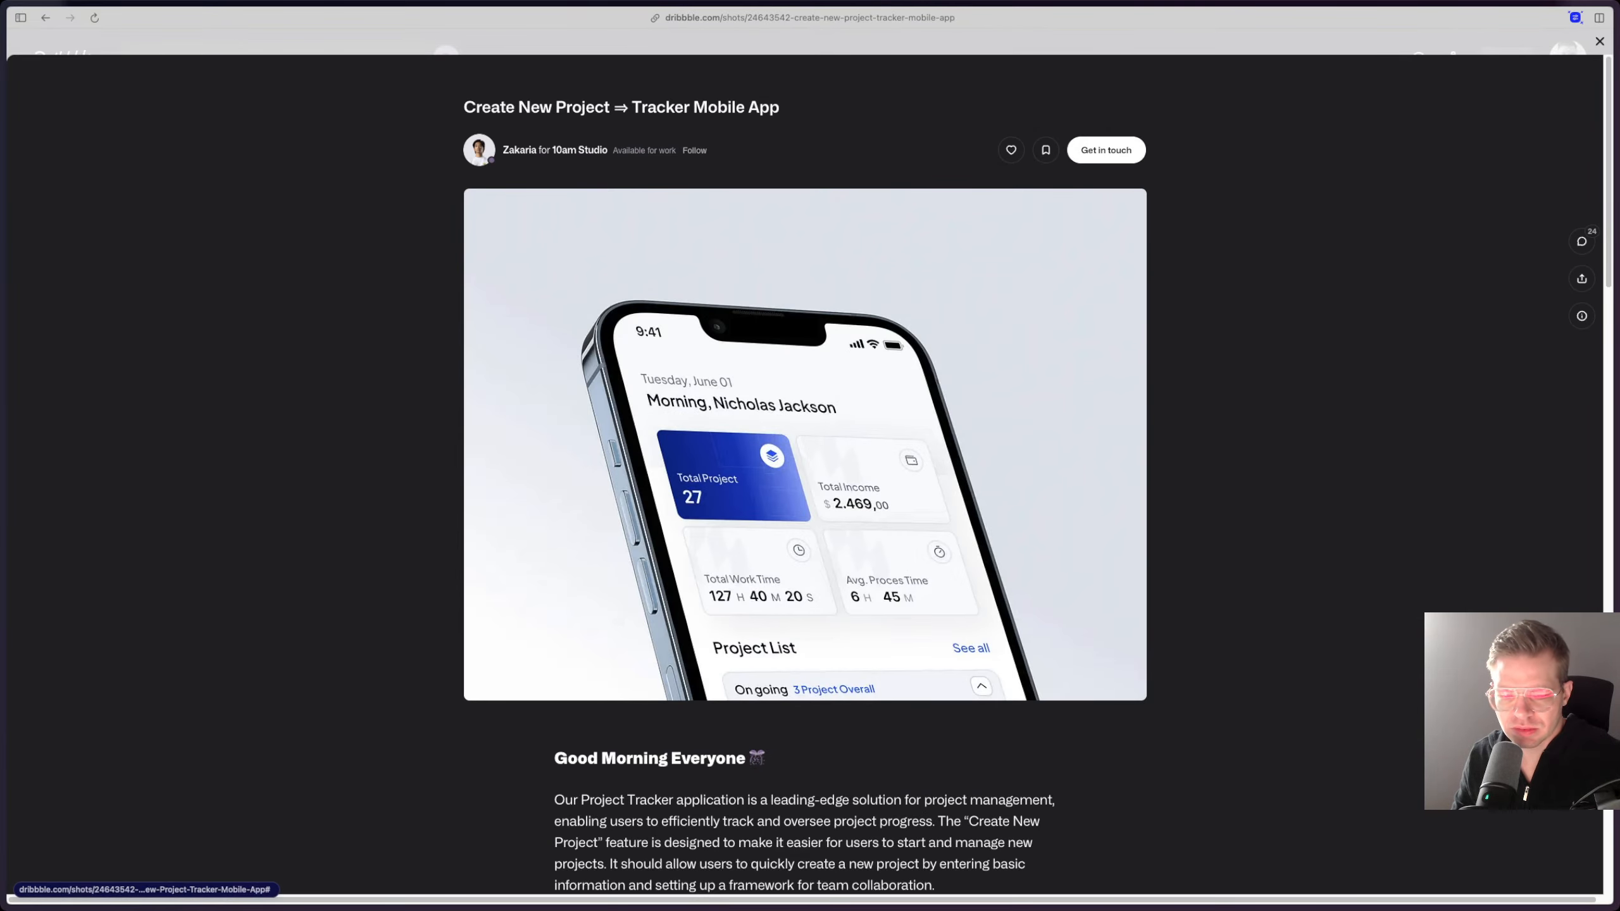
key(Escape)
Step: Open the AI Calorie Tracker Mobile App Design shot and take a screenshot of its phone screen with the Discover section
scroll(510, 542, down, 2)
scroll(447, 561, down, 4)
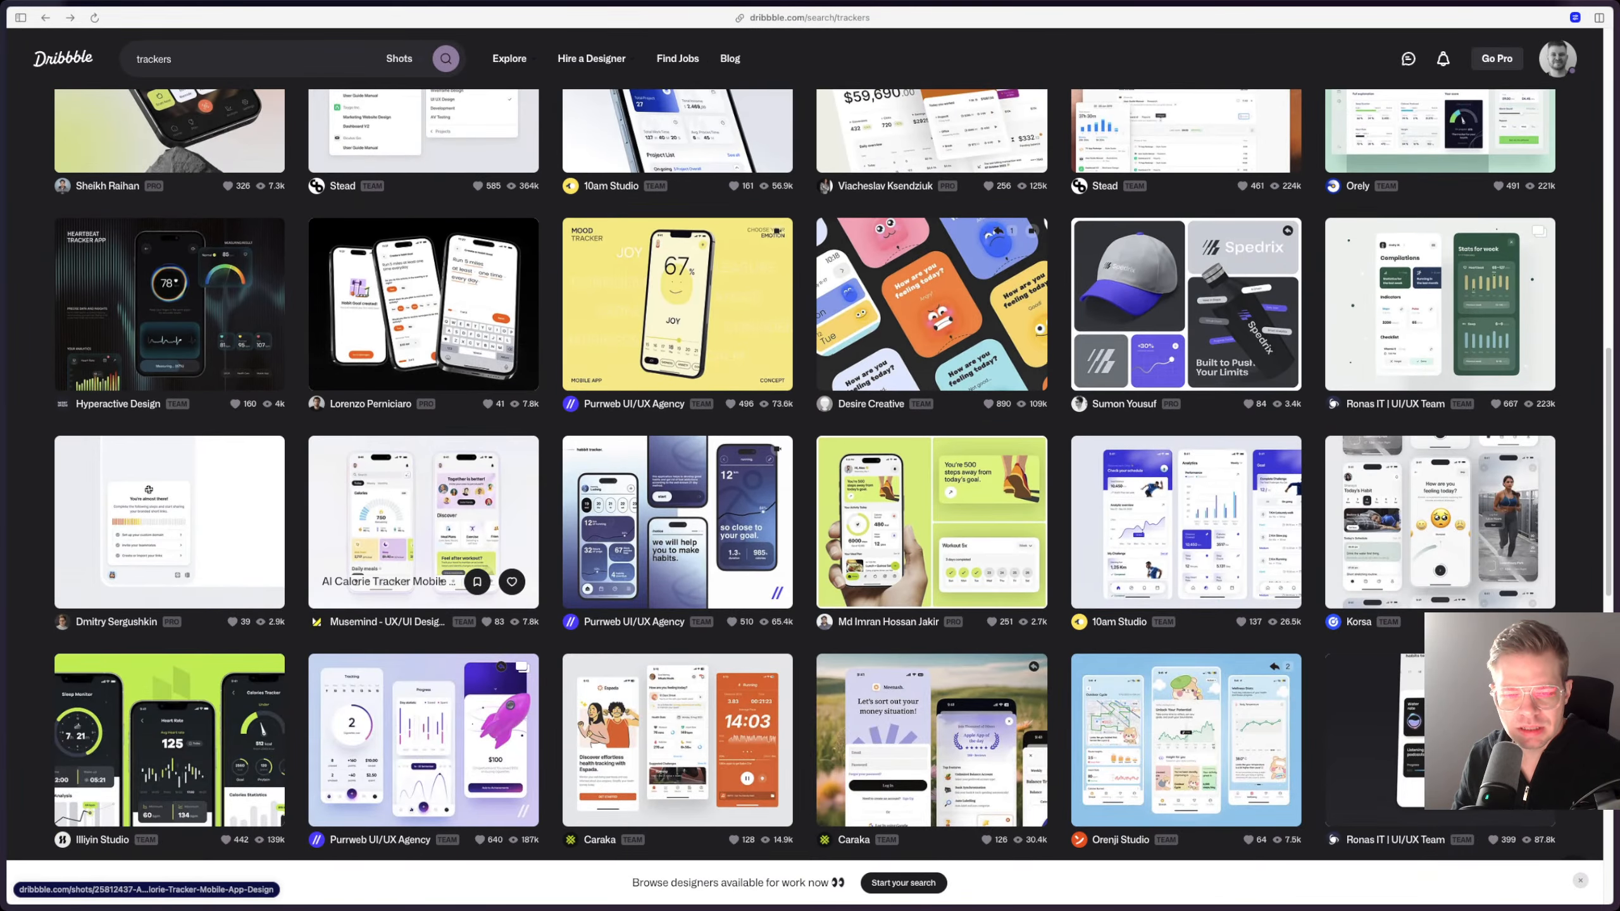
click(424, 510)
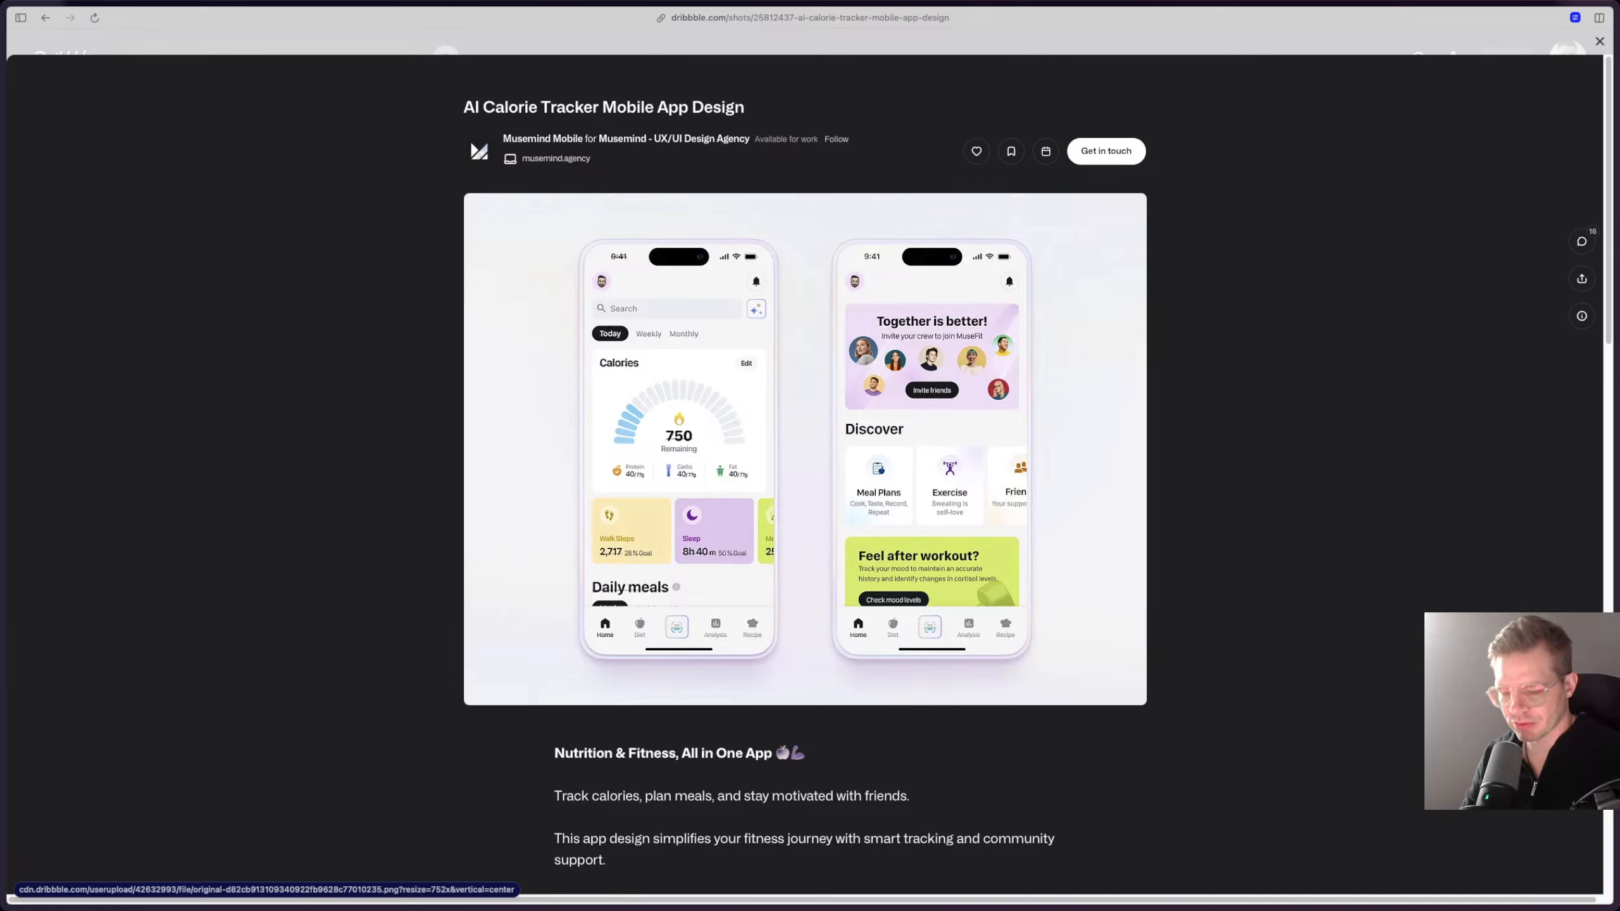
key(shift+super+4)
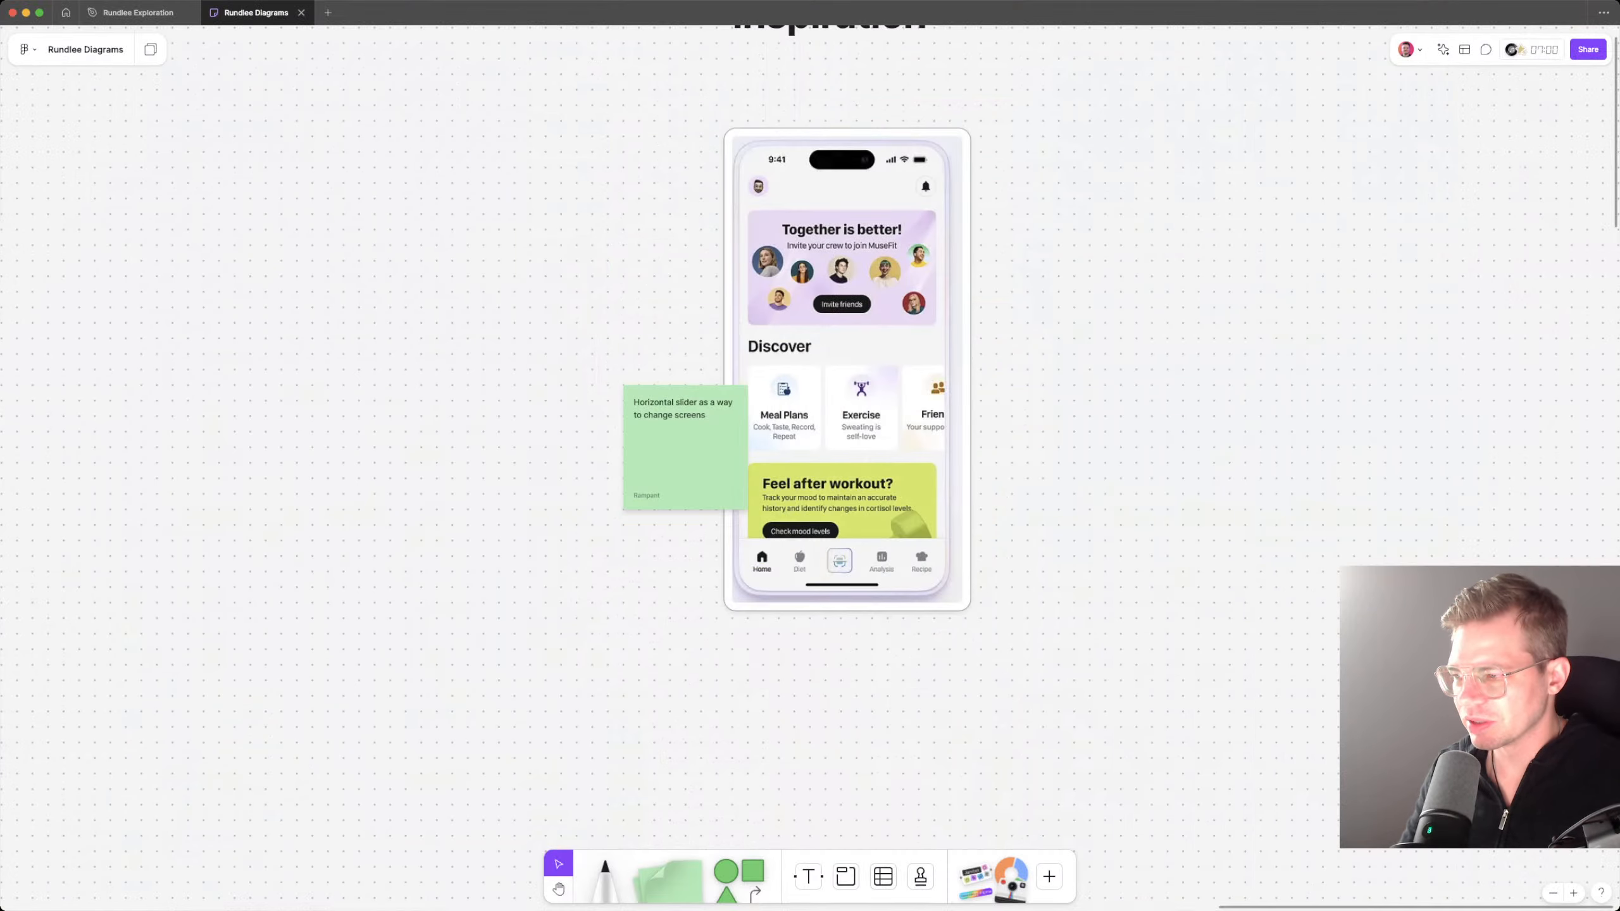
scroll(801, 403, up, 2)
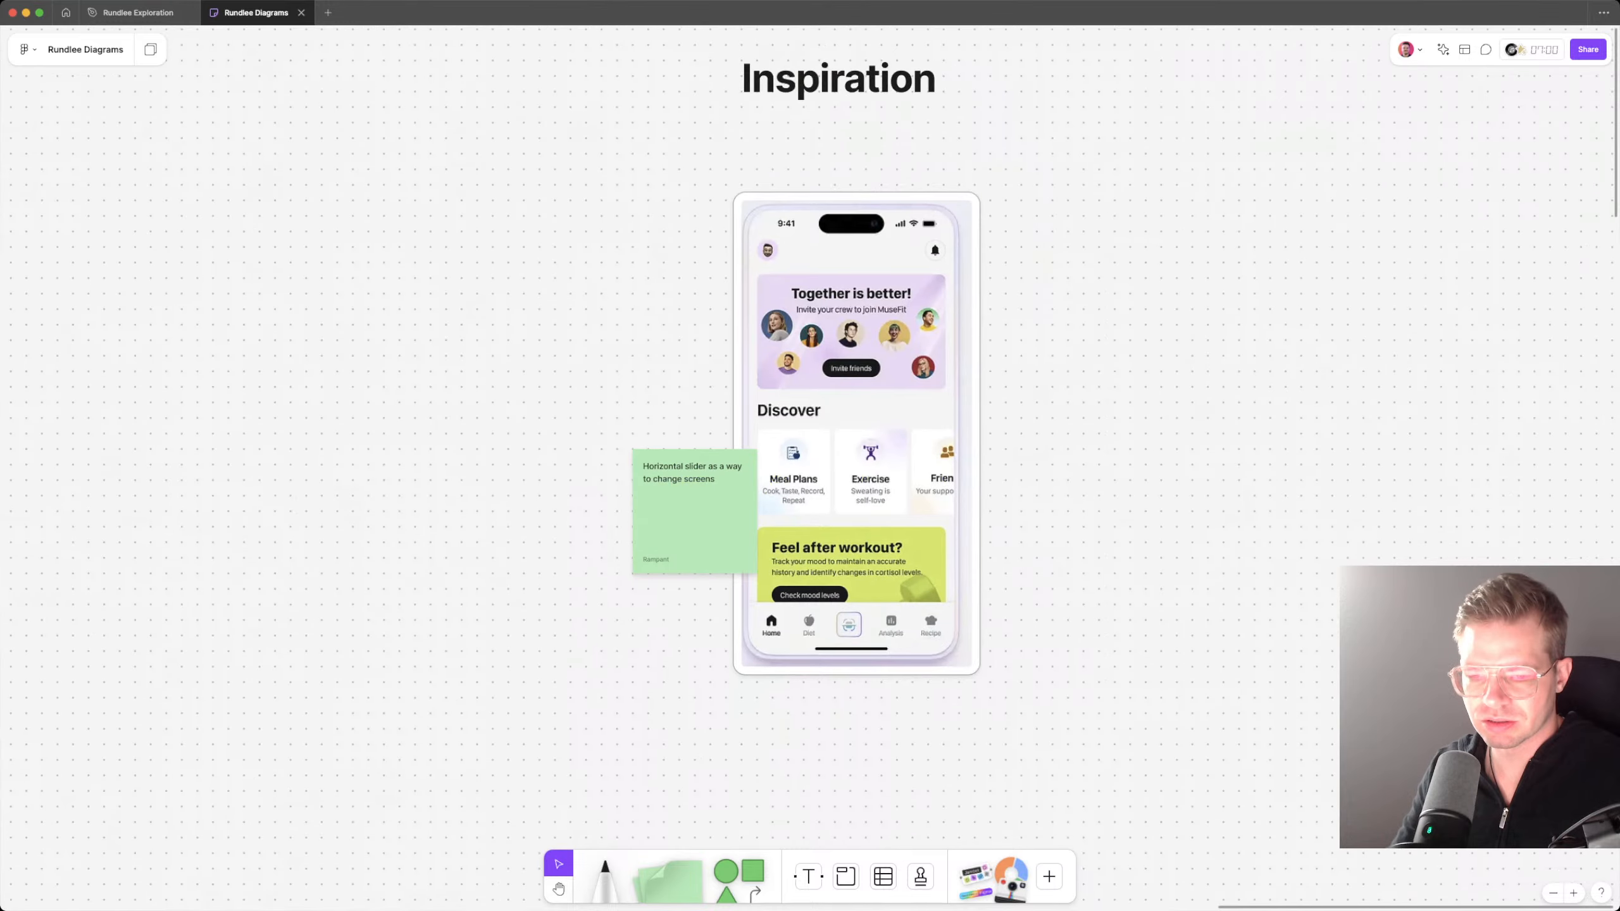
scroll(794, 462, up, 2)
scroll(794, 463, right, 2)
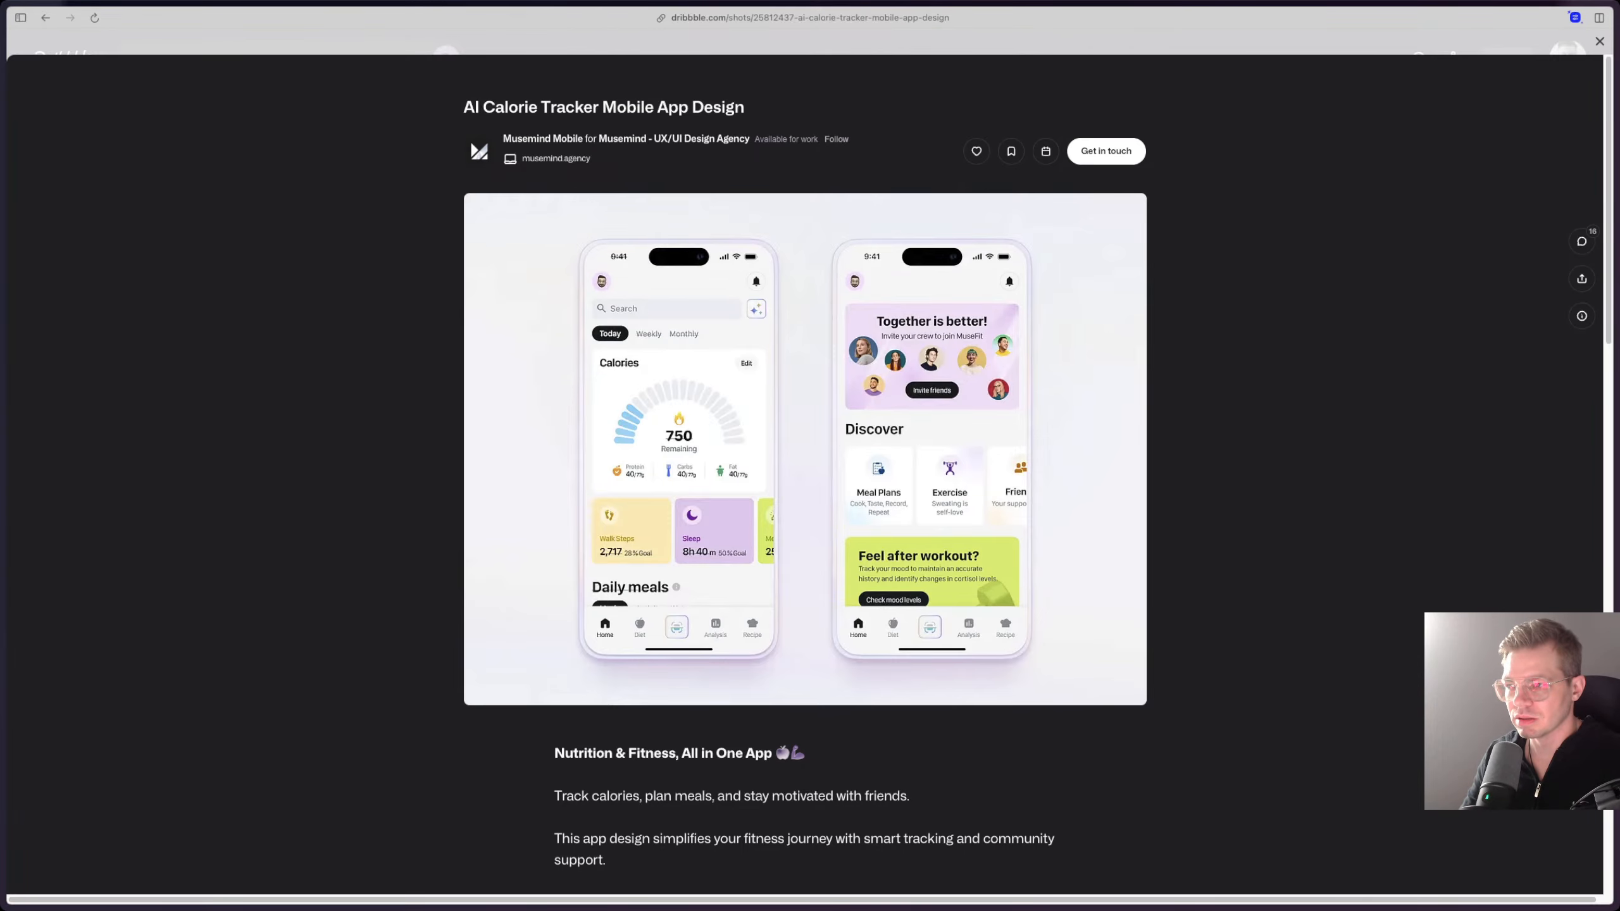
Step: Continue browsing the tracker results on Dribbble and view the Go Fit - Workout and Health Tracker shot
key(Escape)
scroll(832, 475, down, 3)
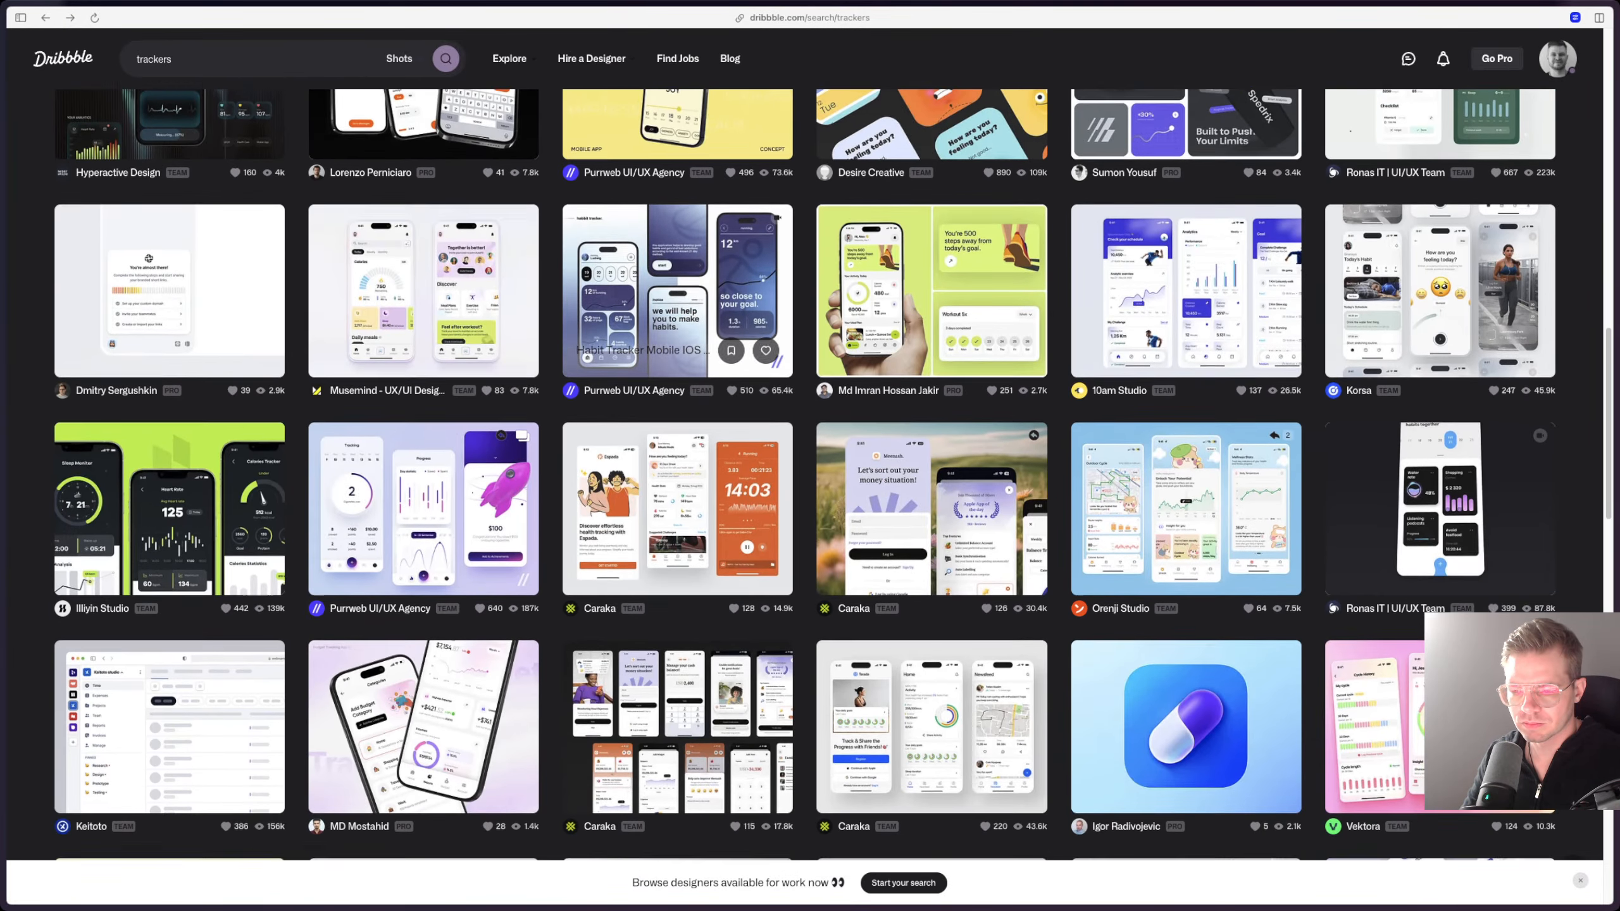
scroll(702, 498, down, 2)
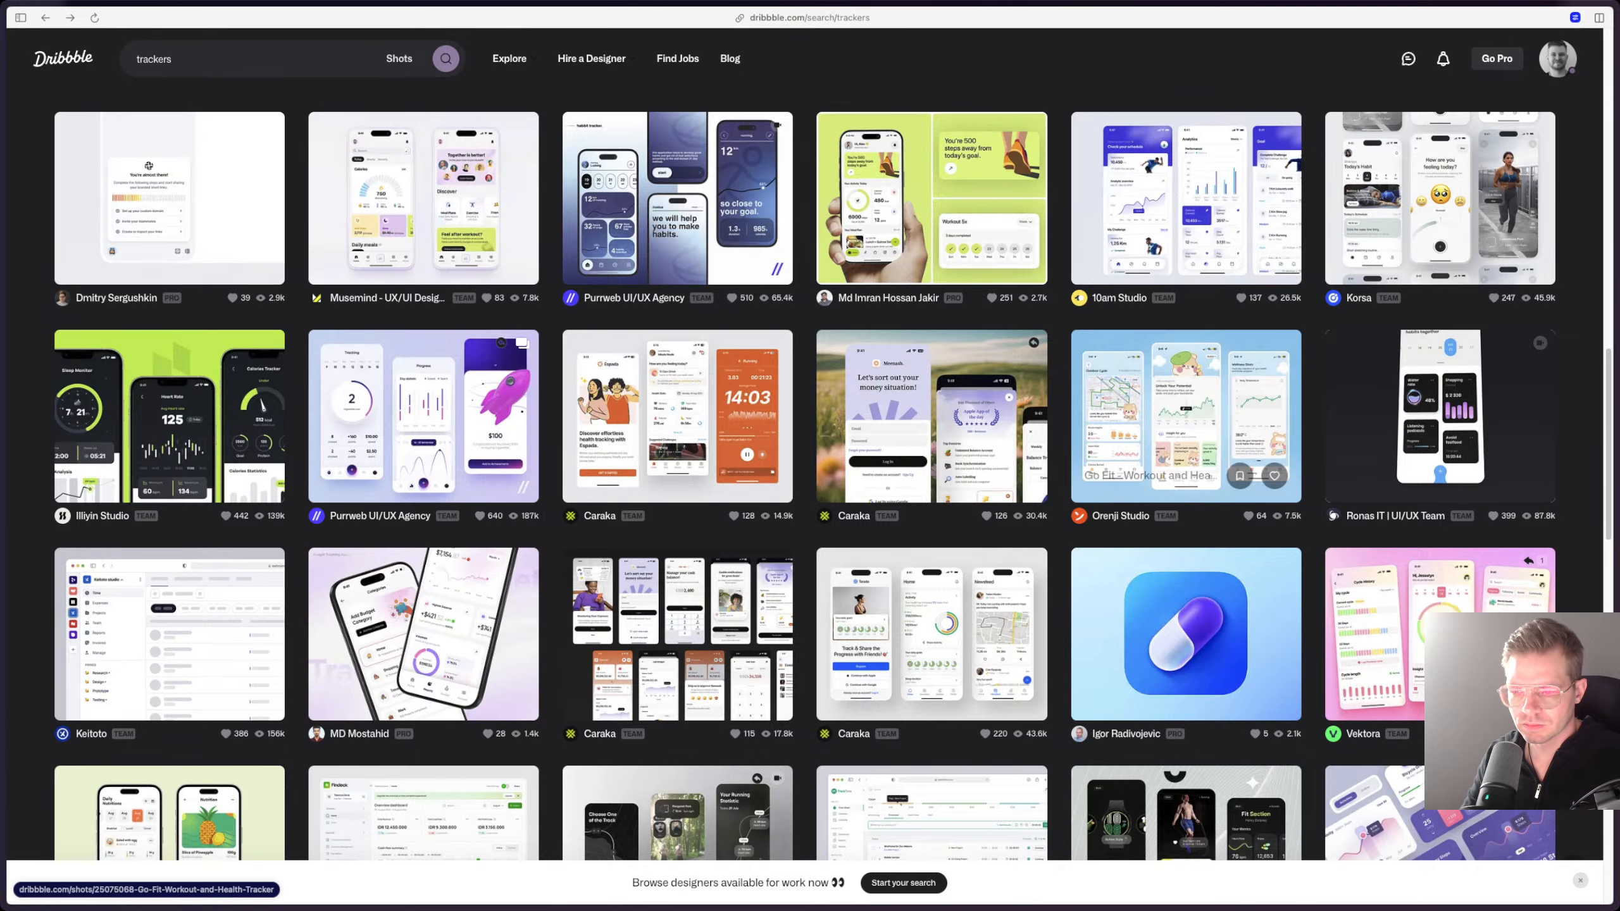
click(1186, 414)
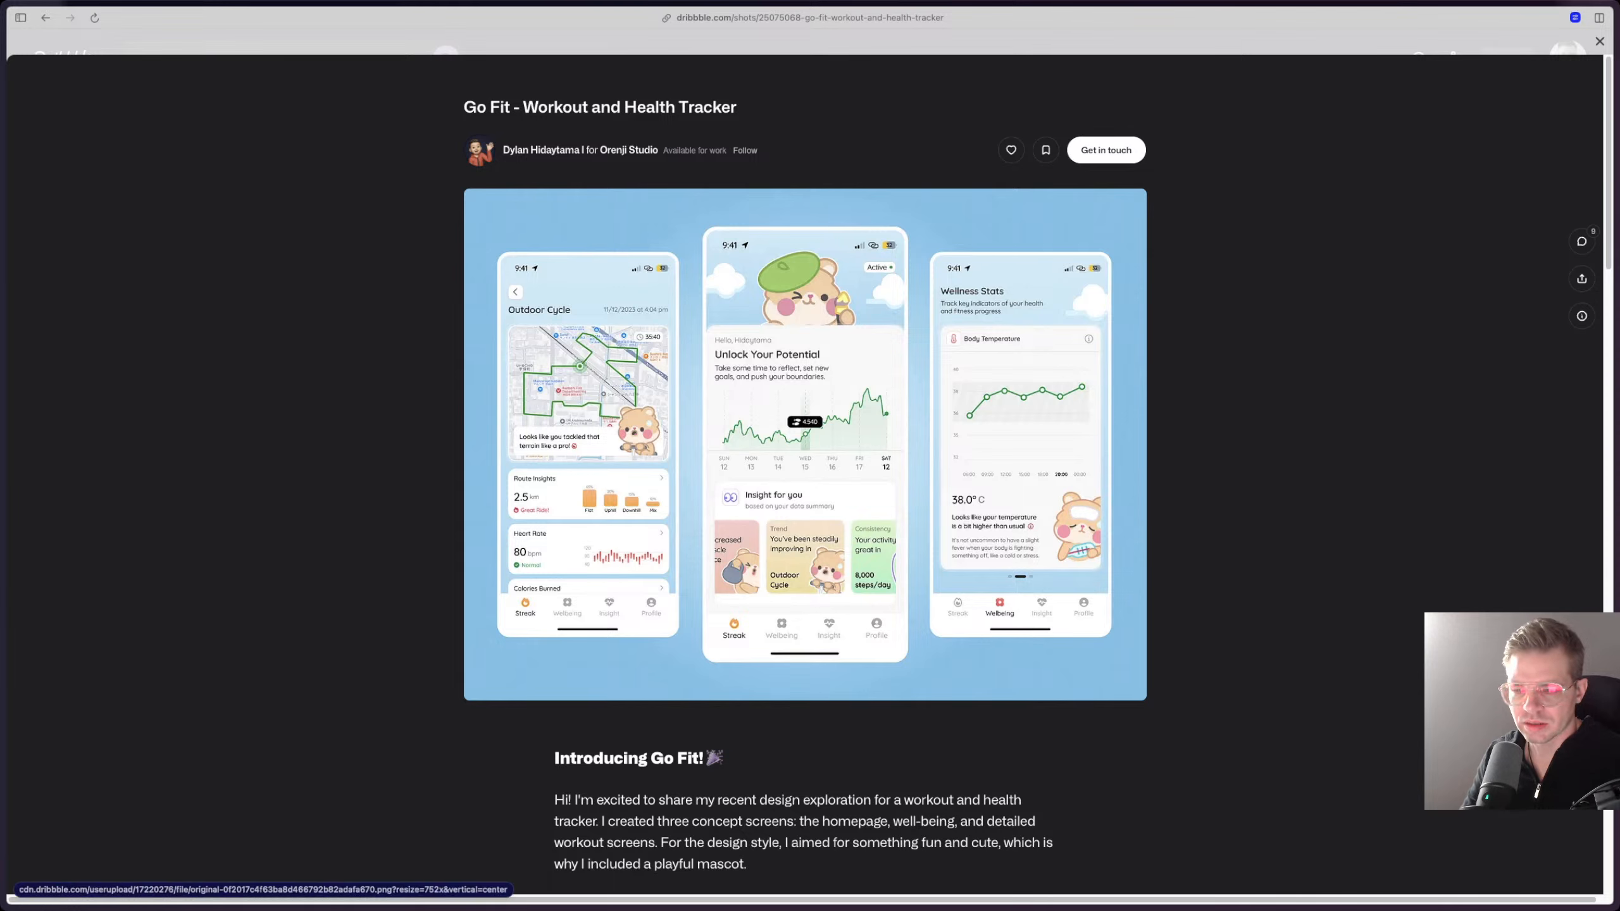
key(Escape)
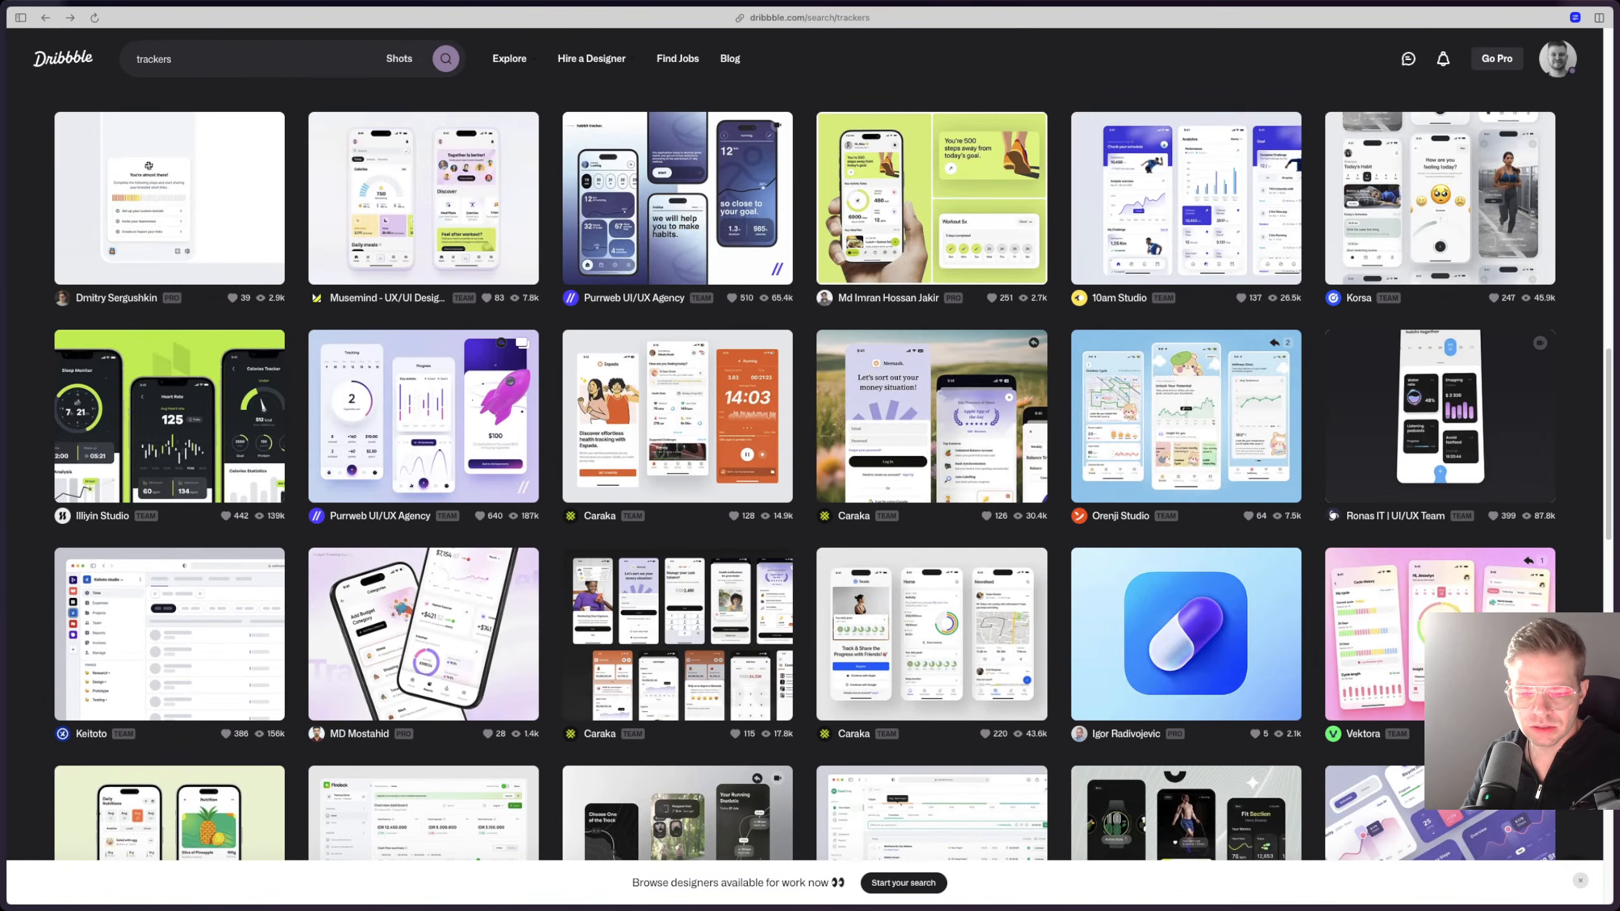
scroll(676, 664, down, 6)
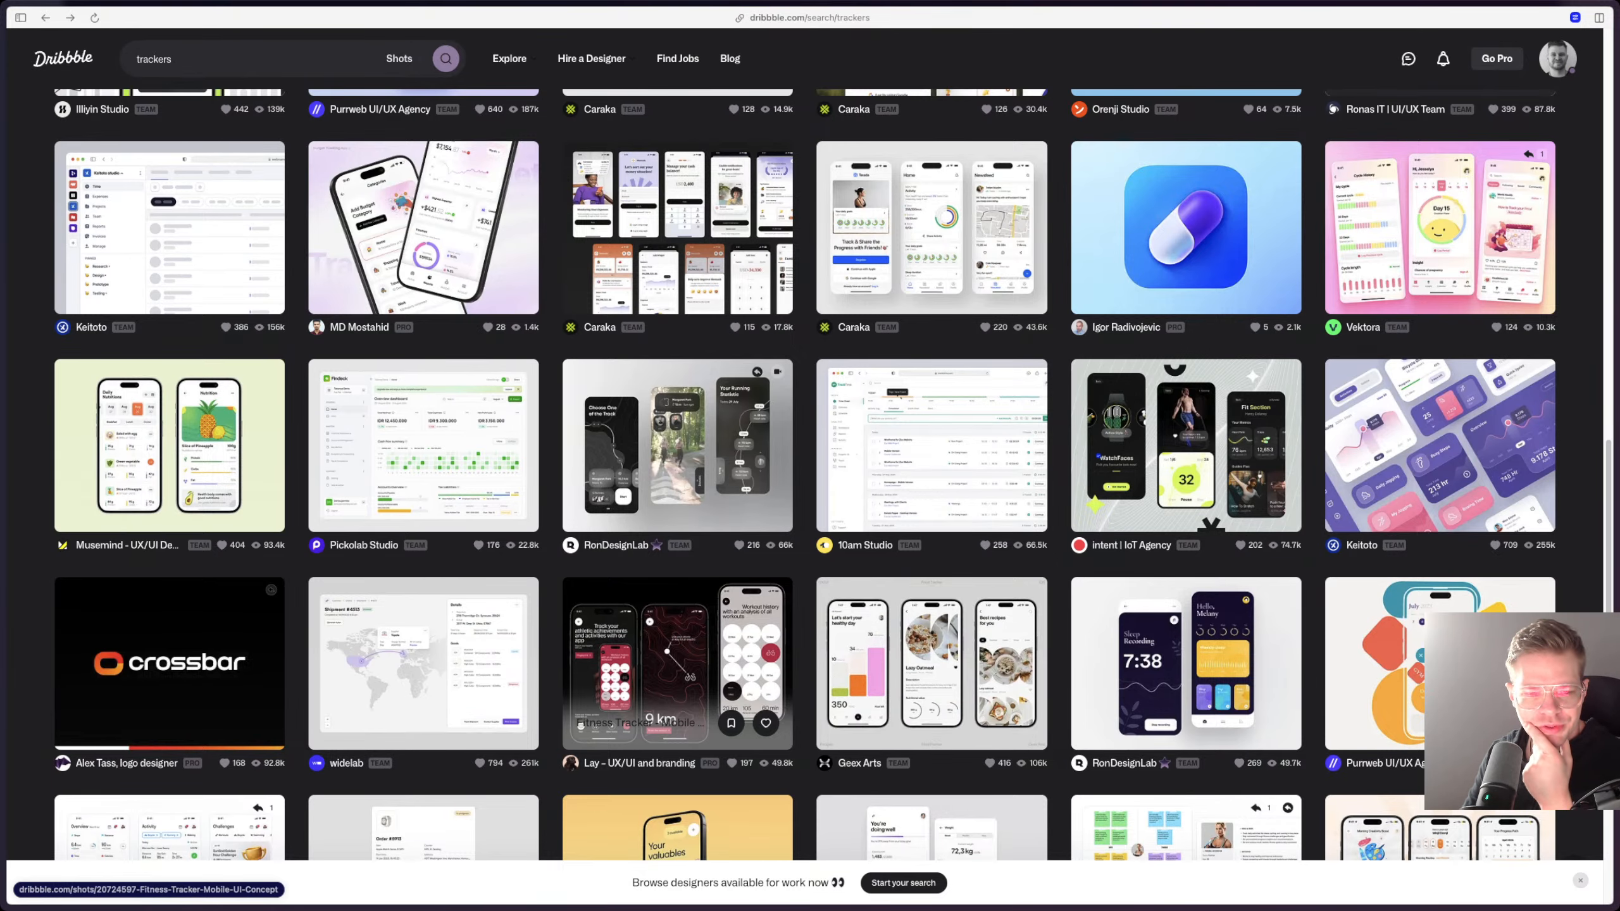
Step: Browse further through the tracker results on Dribbble and open the FitFusion Fitness Tracker - Mobile App shot
scroll(931, 447, down, 1)
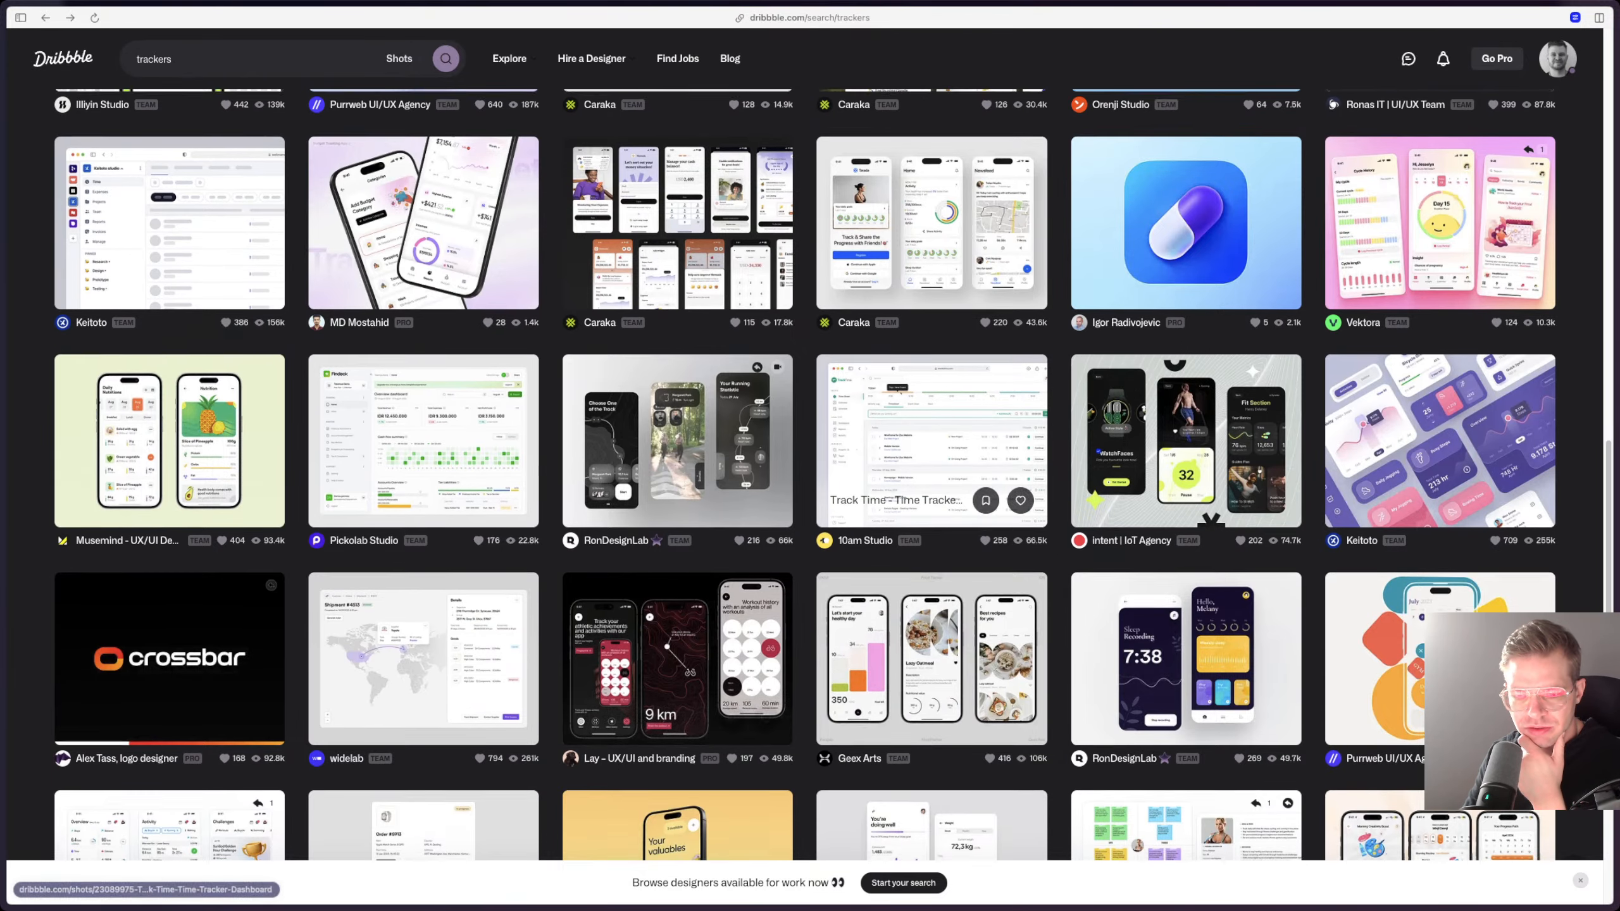
scroll(677, 638, down, 8)
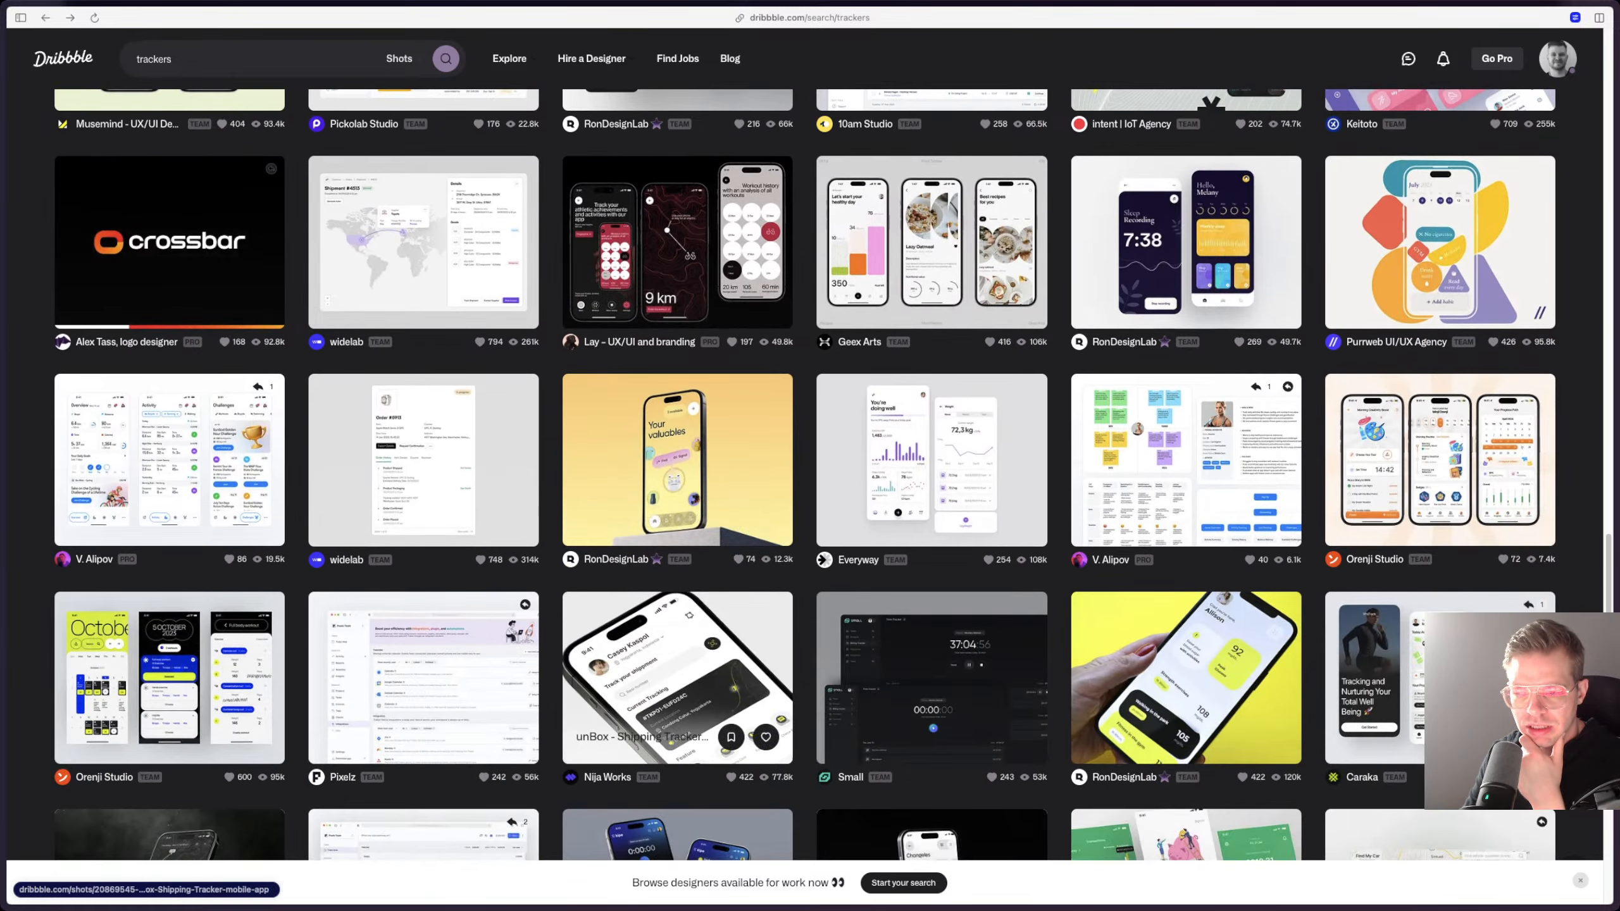
click(169, 459)
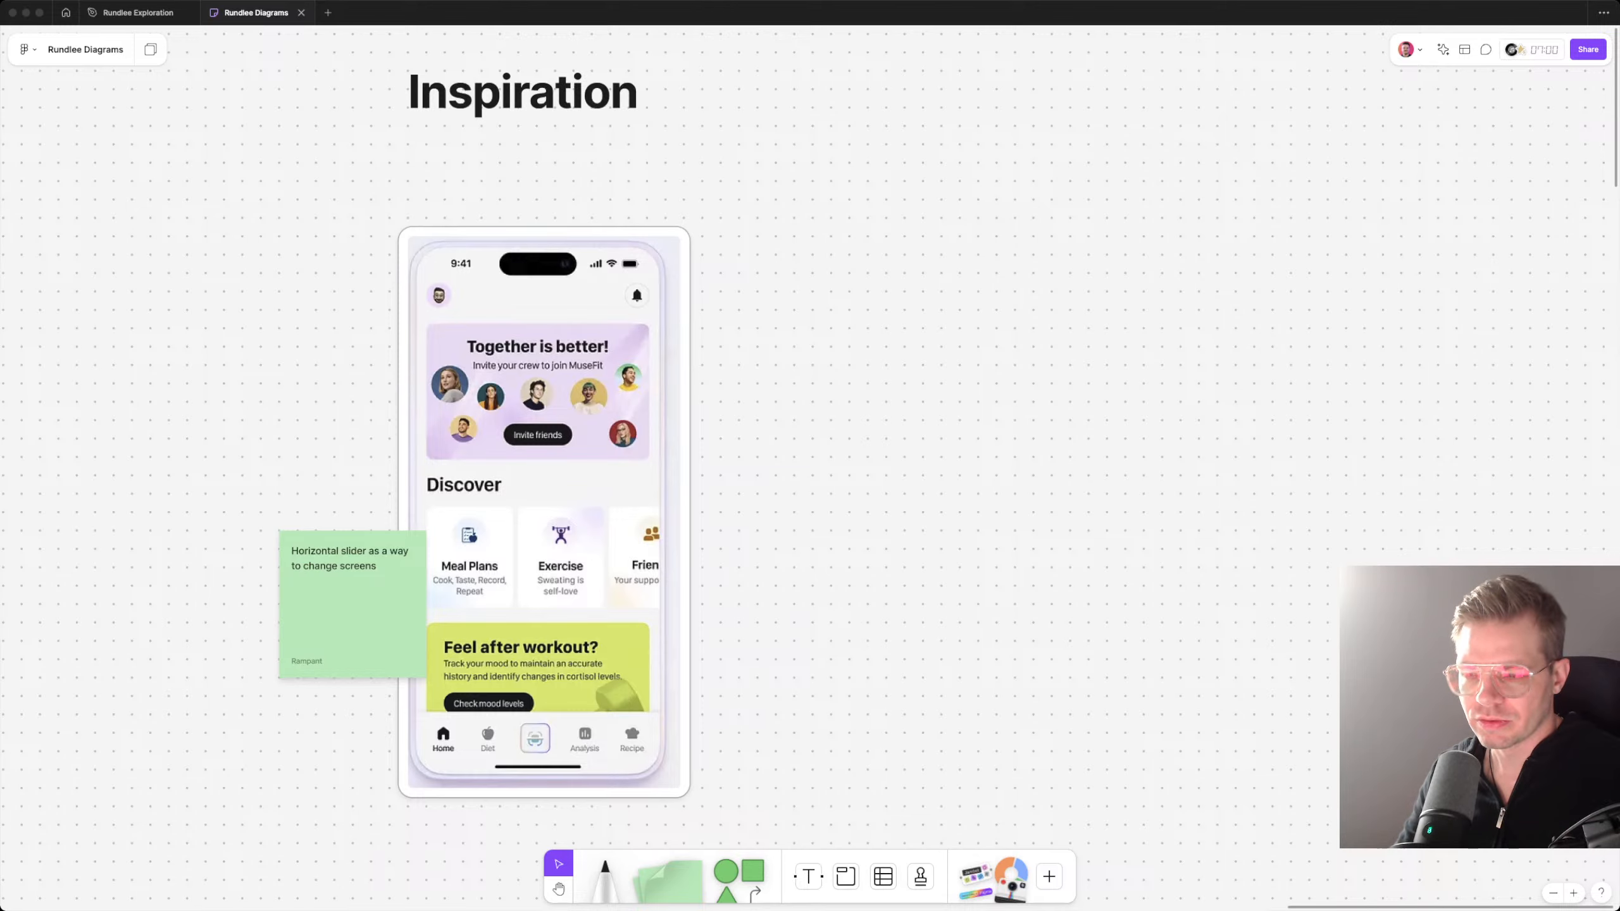
Step: Add the captured Overview phone screen to the FigJam board under Inspiration, level with the Discover screenshot and to its right
drag(0, 245, 785, 245)
scroll(785, 245, right, 2)
scroll(915, 504, down, 3)
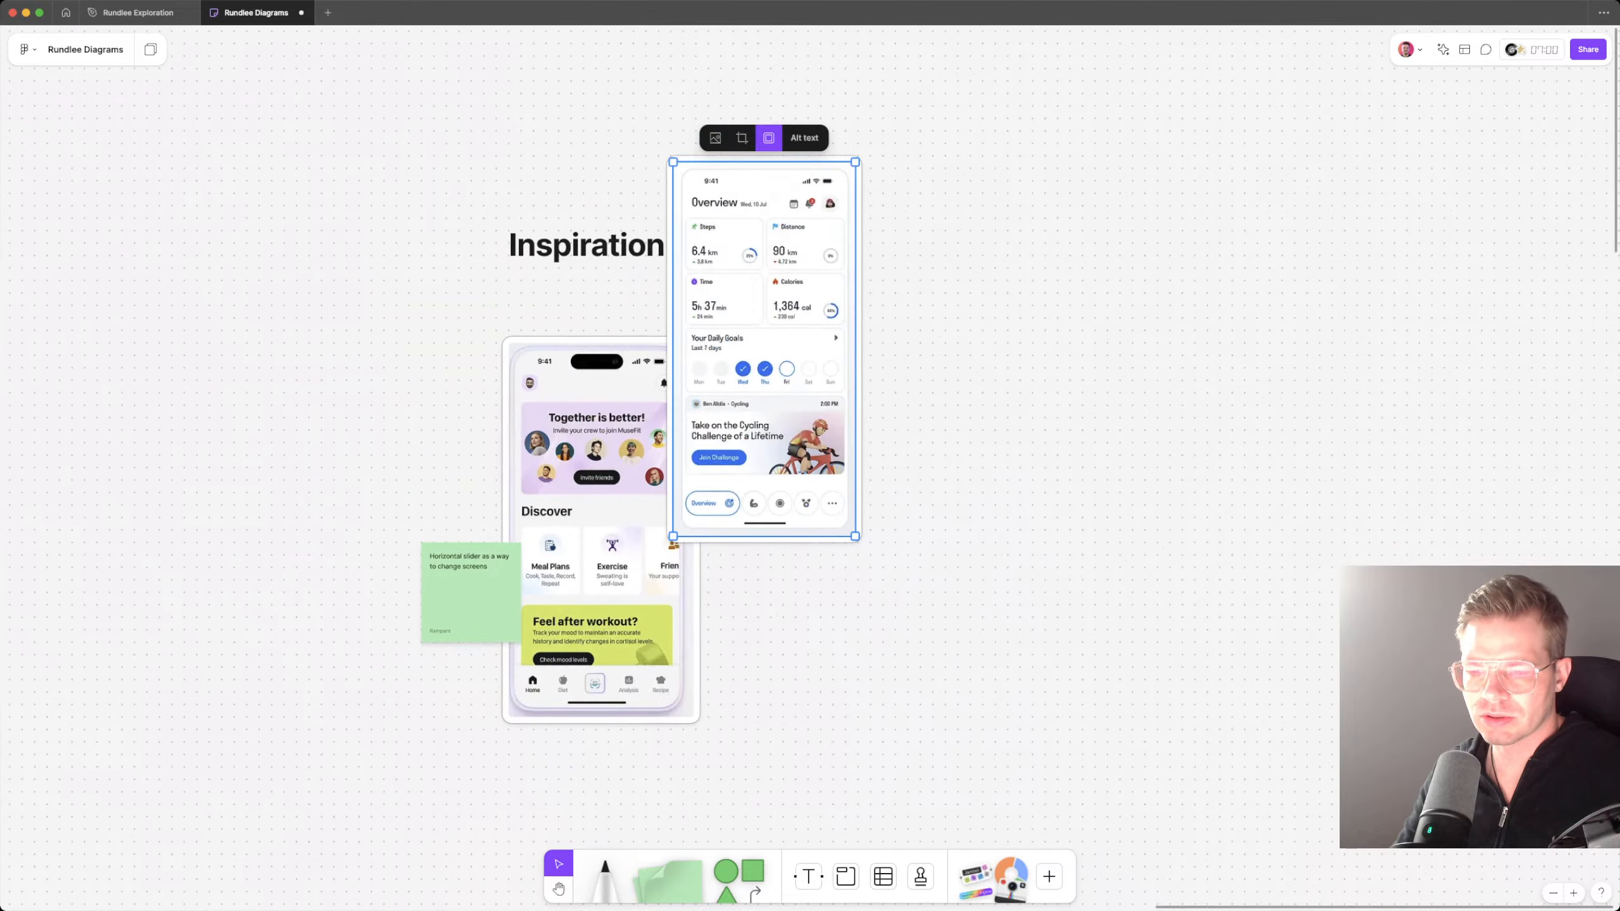
drag(772, 358, 1031, 538)
key(Escape)
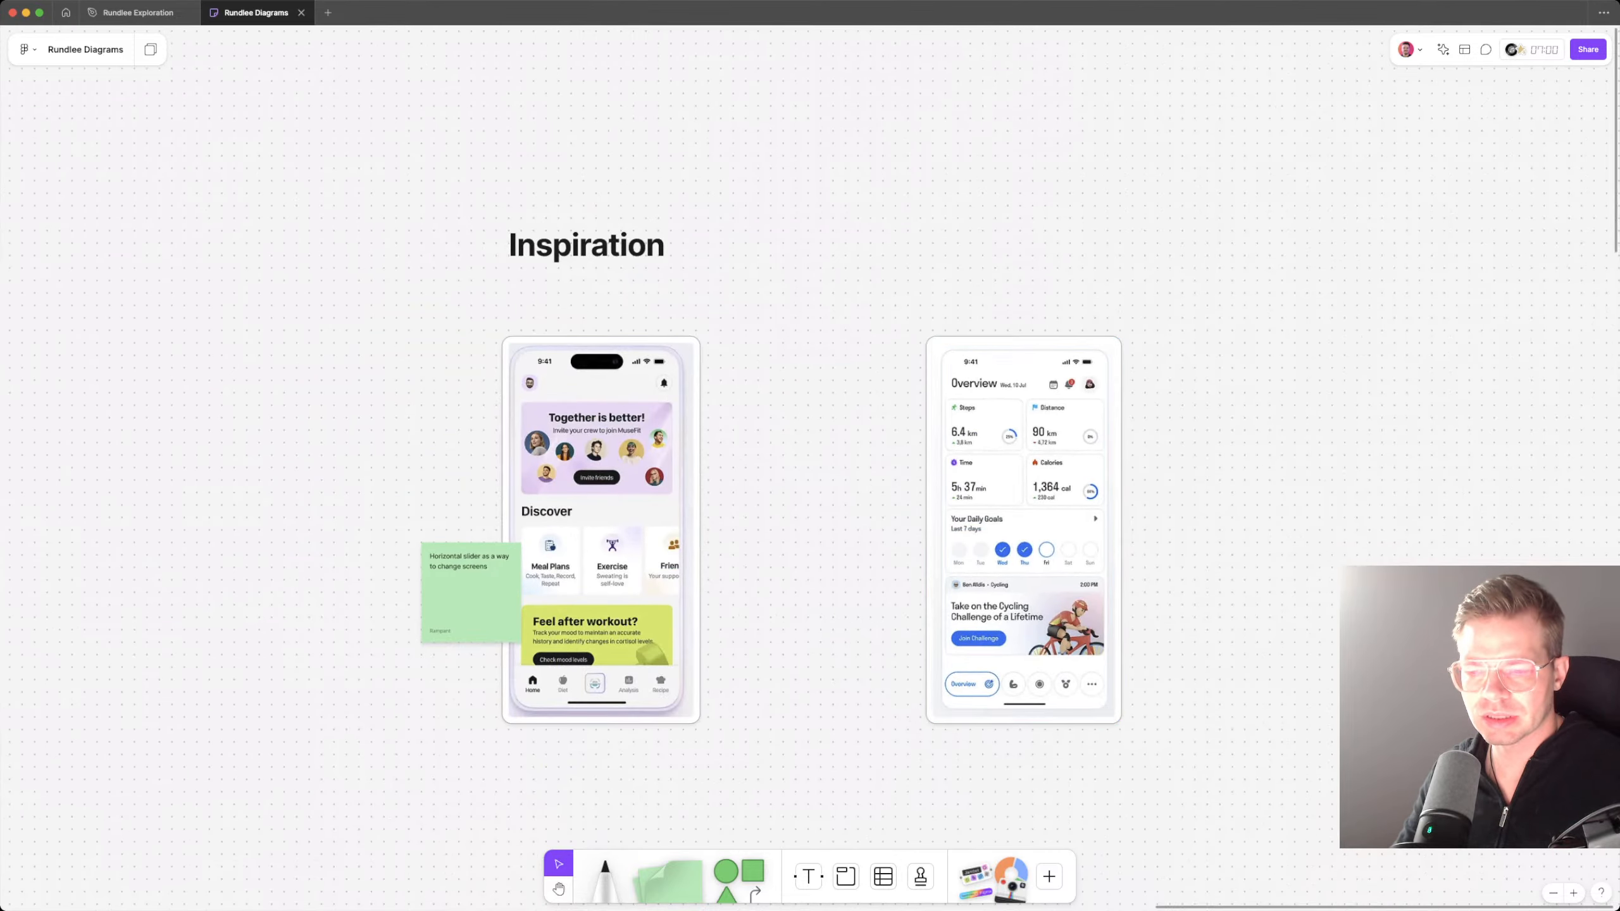
Step: Duplicate the "Horizontal slider as a way to change screens" note beside the Overview screenshot and color both notes violet
drag(471, 593, 907, 581)
shift+click(471, 593)
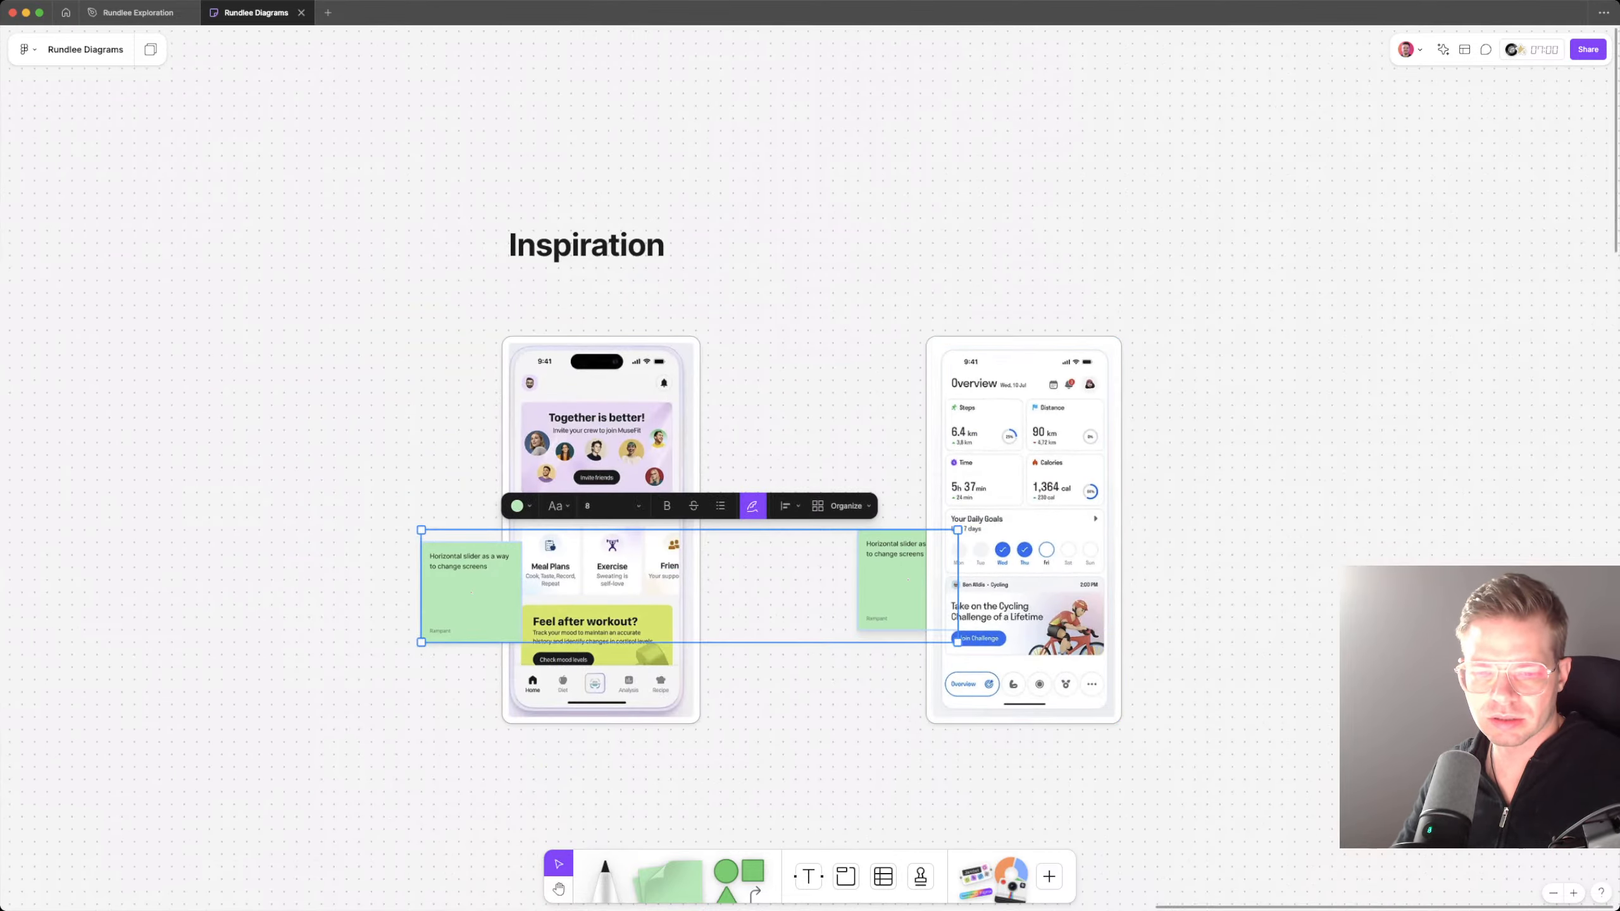
click(521, 506)
click(593, 473)
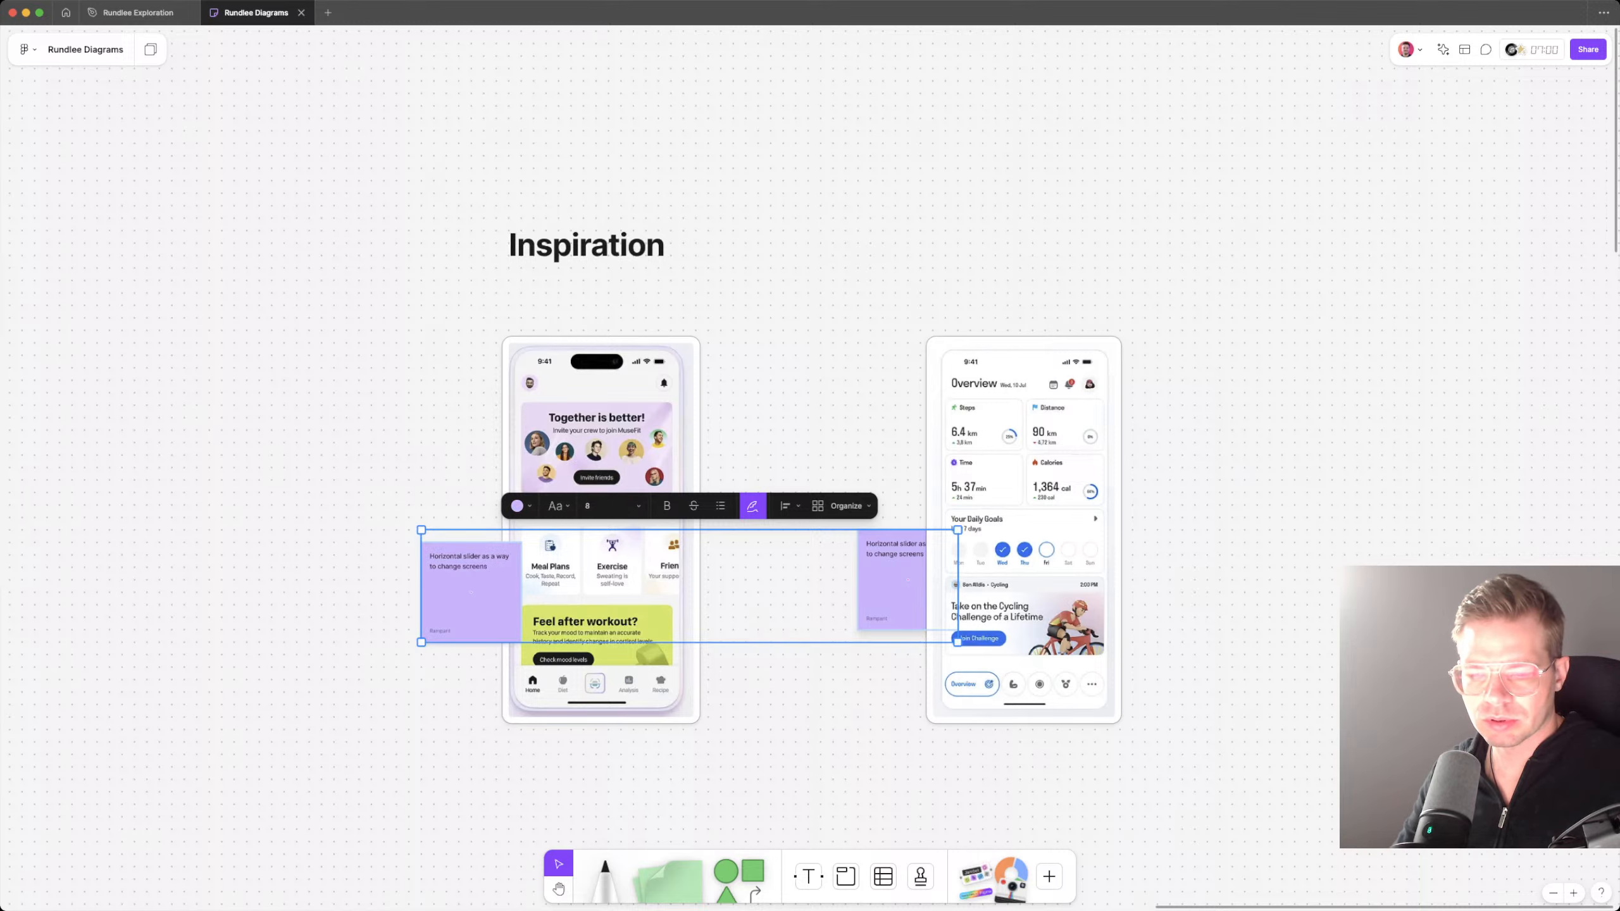
Step: Bring the copied note to the front and move it to the Overview screenshot's right edge, beside the statistics cards
click(908, 581)
key(])
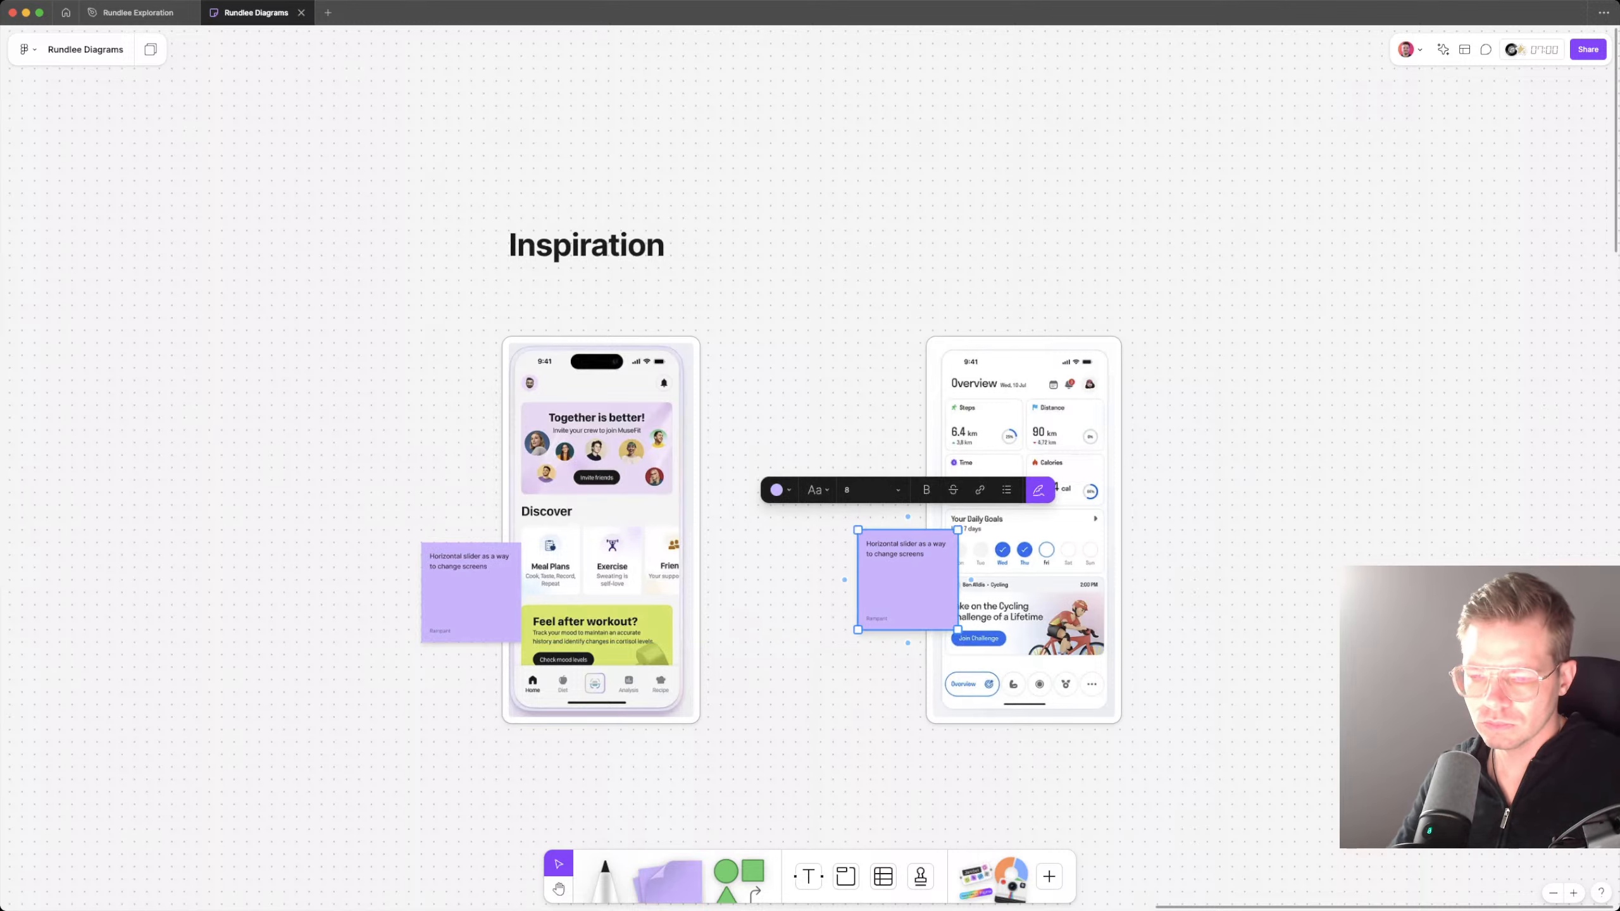
scroll(885, 623, up, 1)
scroll(885, 623, right, 1)
scroll(885, 623, up, 5)
drag(885, 623, 1273, 450)
Step: Replace the copied note's text with "Grid to handle top health facts"
double_click(1208, 406)
key(super+a)
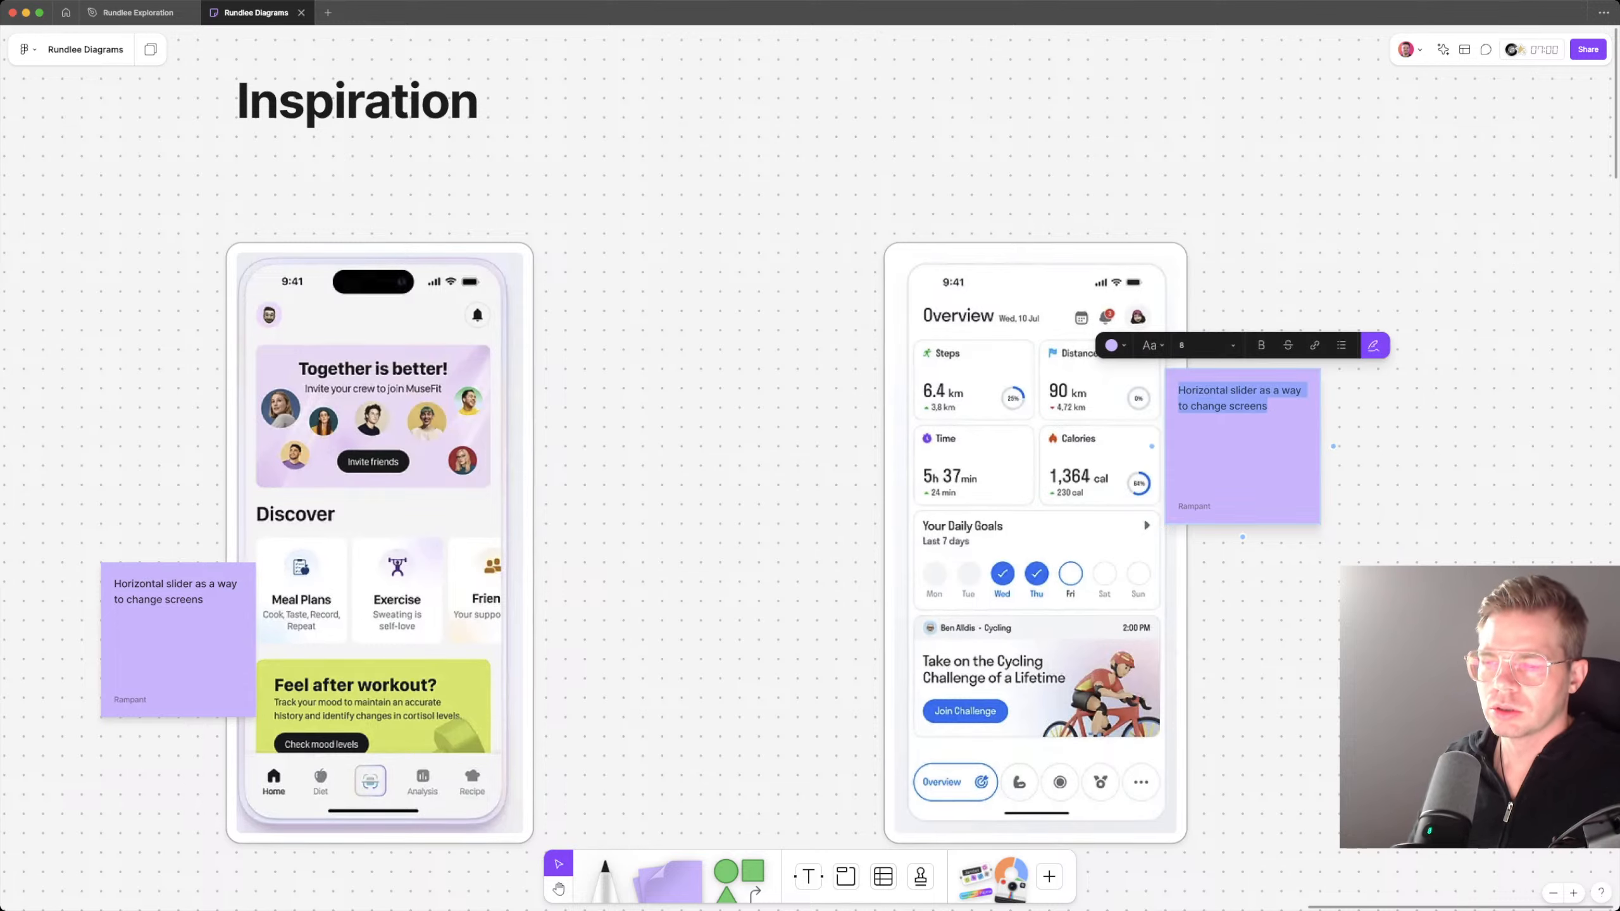
text(Grid t)
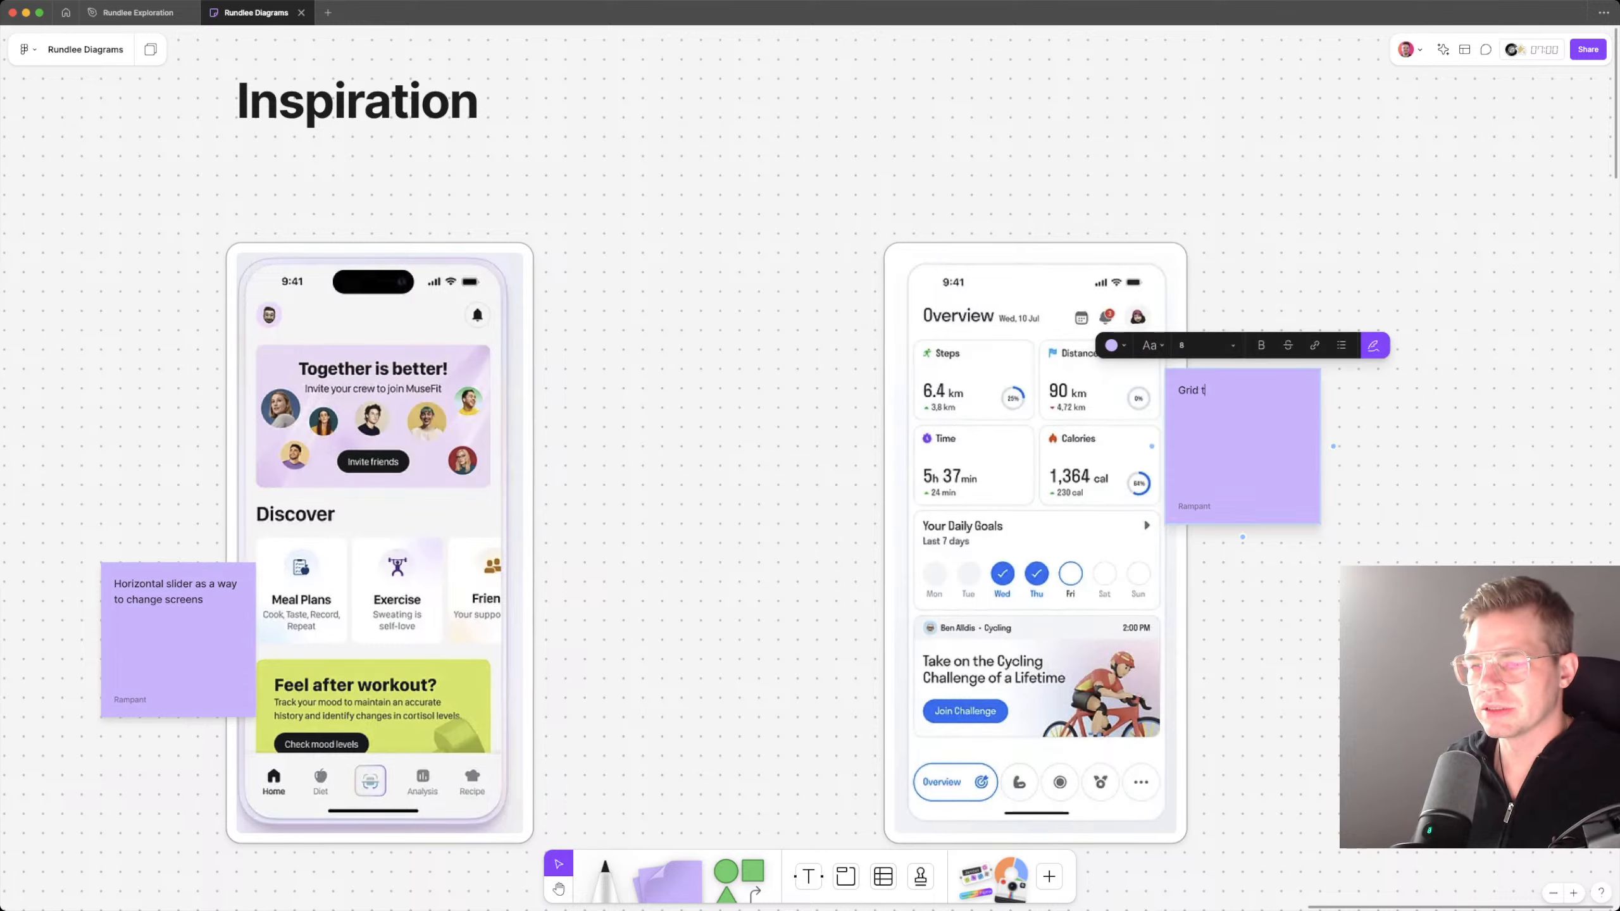
text(o handle top health)
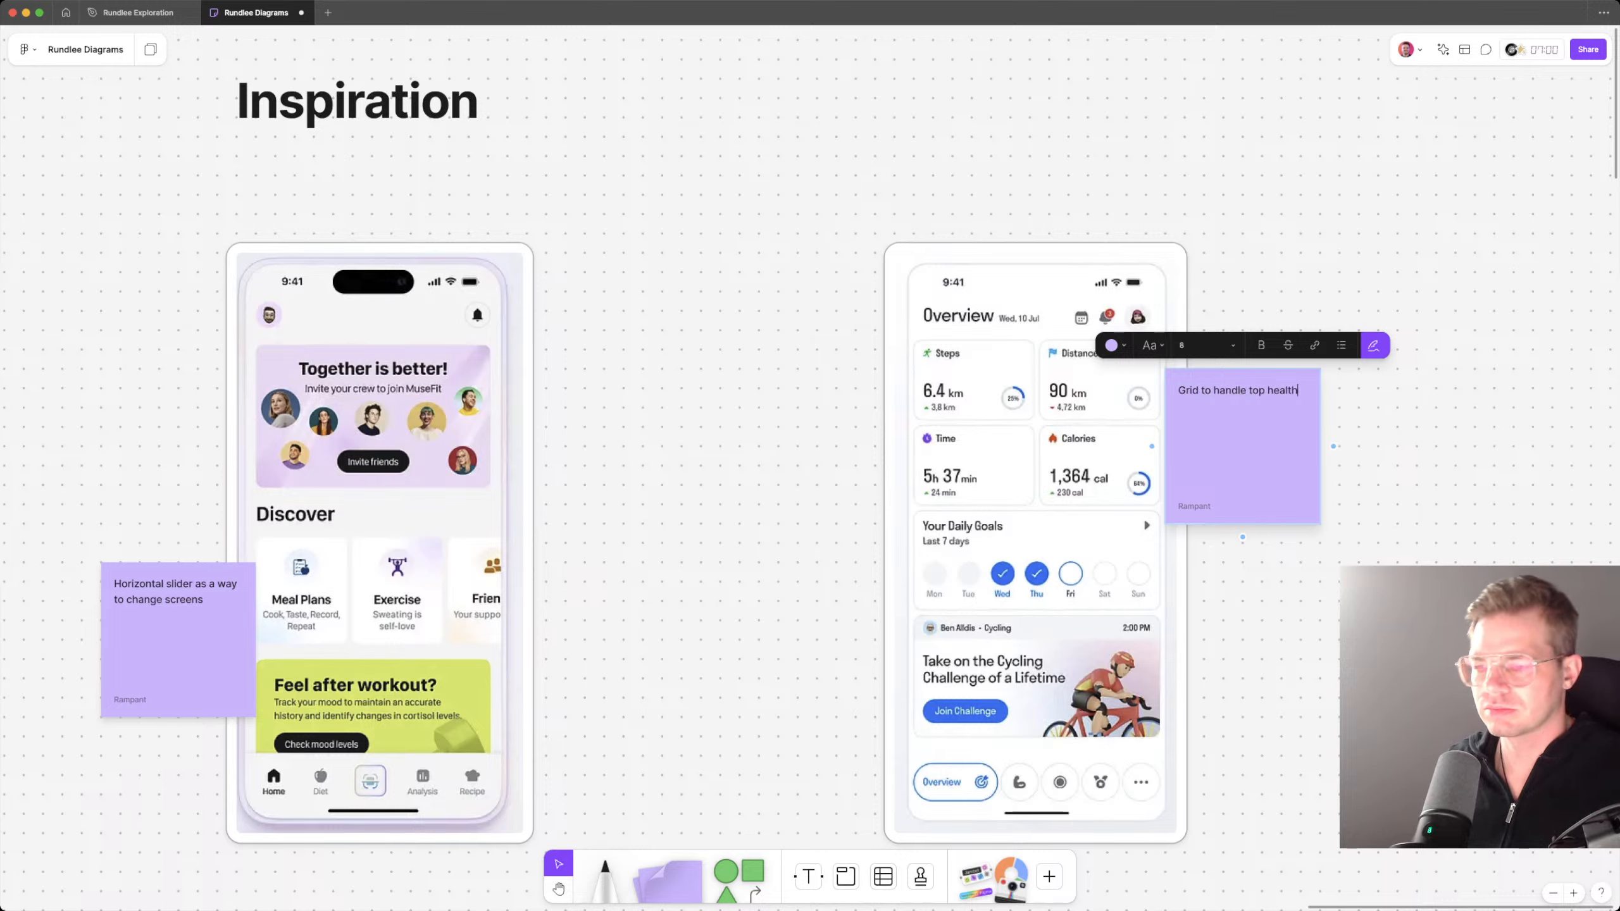
text( facts)
key(Escape)
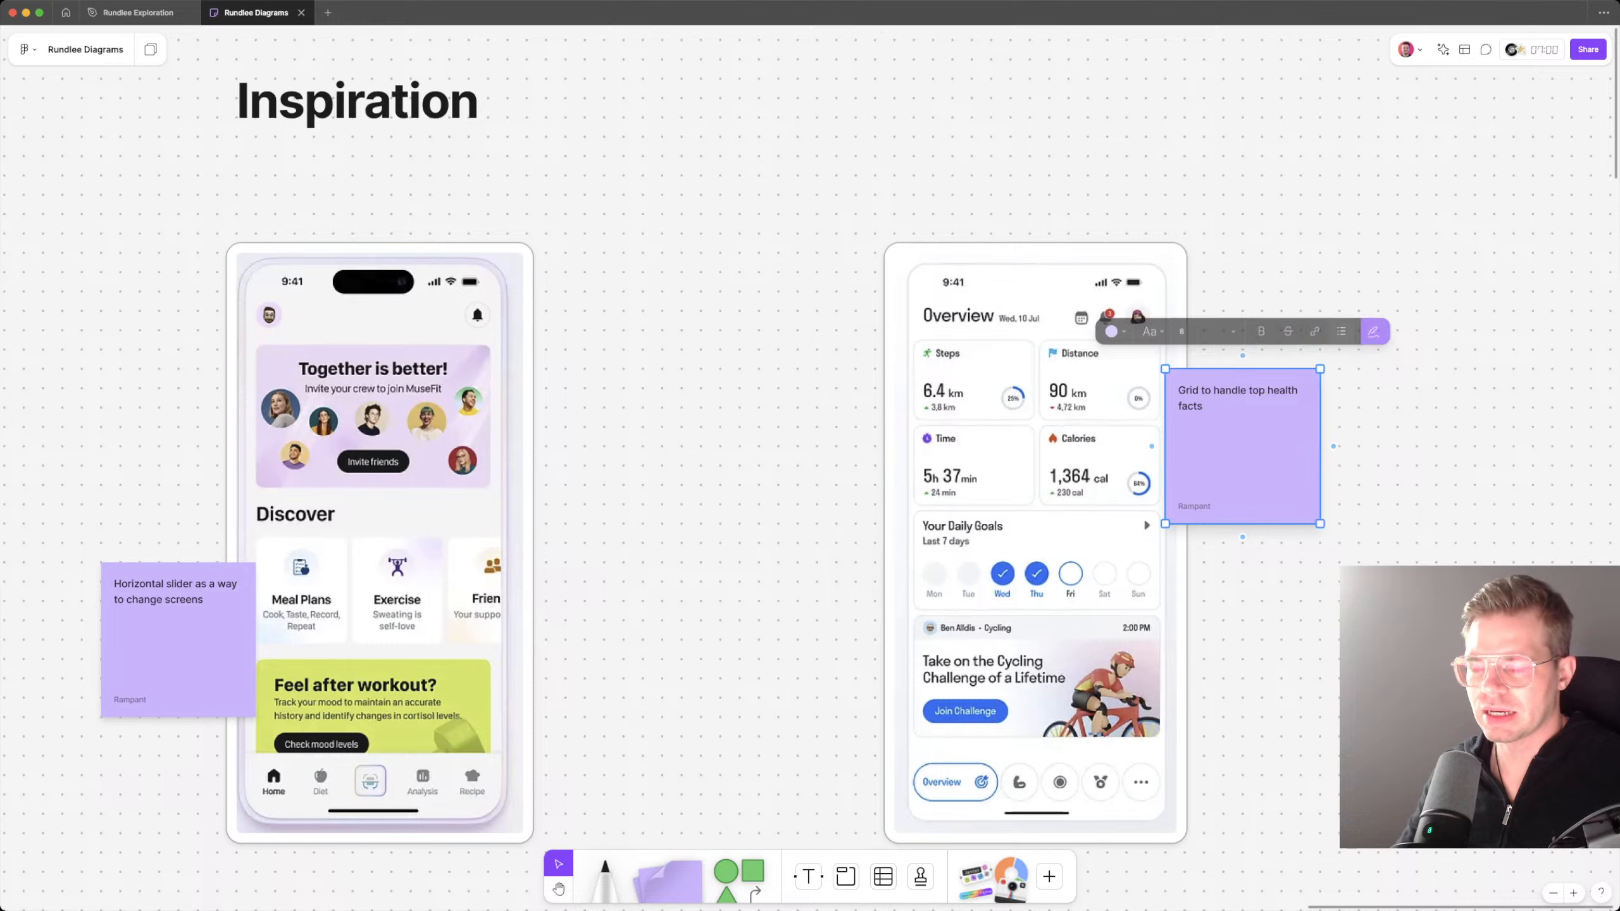
key(Escape)
Step: Change the ending of the note beside the statistics cards to "wellness facts"
drag(1242, 453, 1242, 453)
double_click(1242, 453)
click(1242, 453)
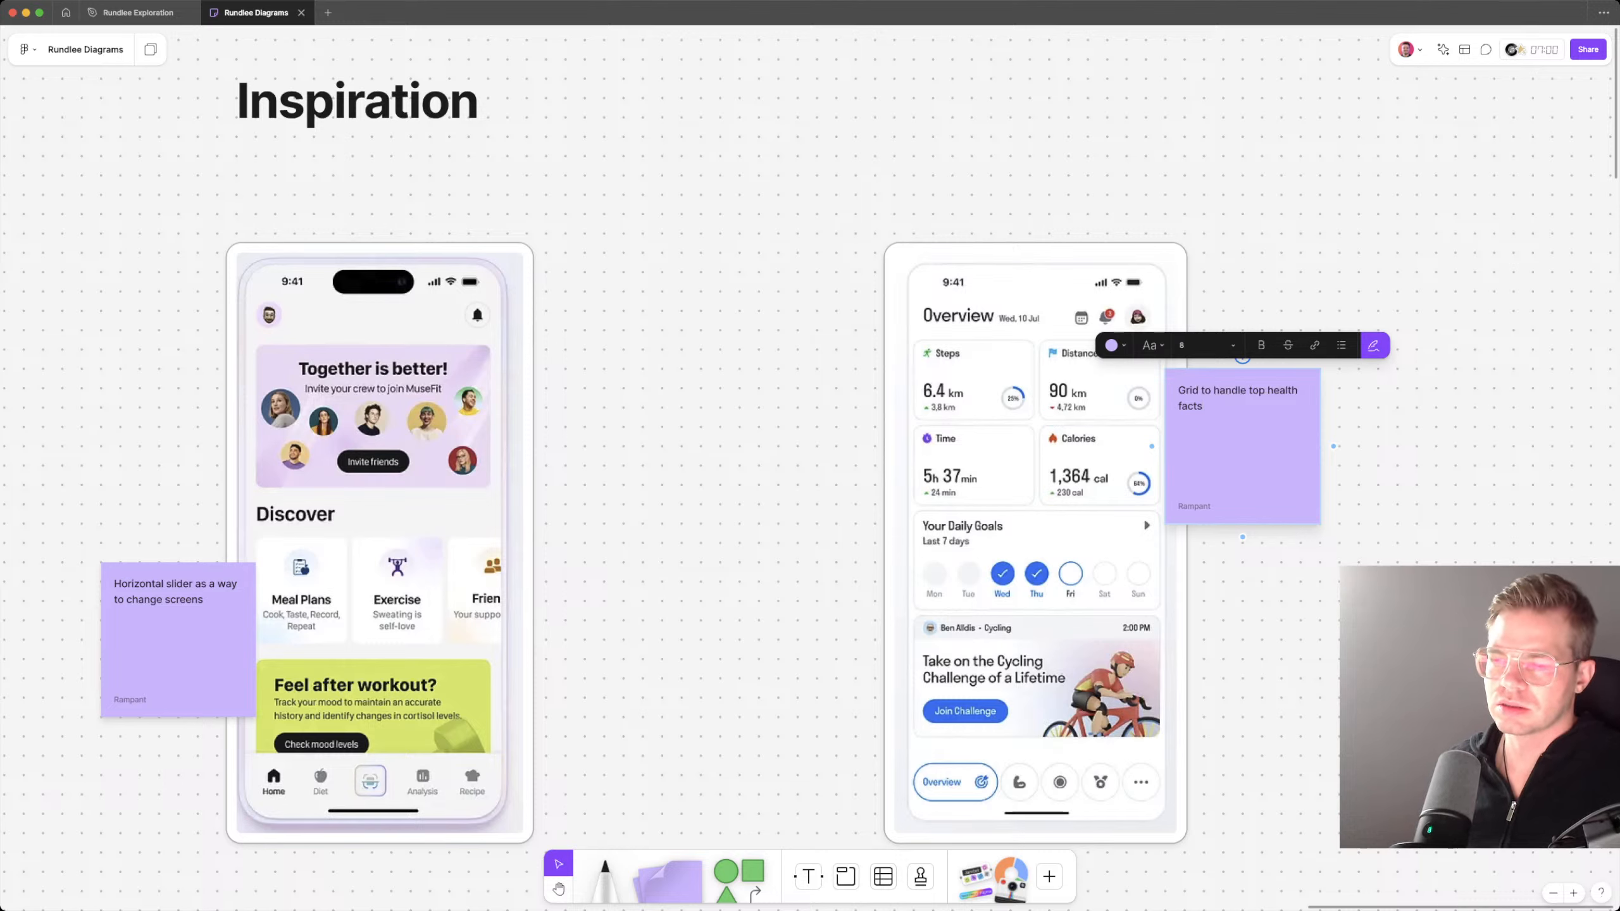
key(alt+shift+Left)
key(alt+shift+Left)
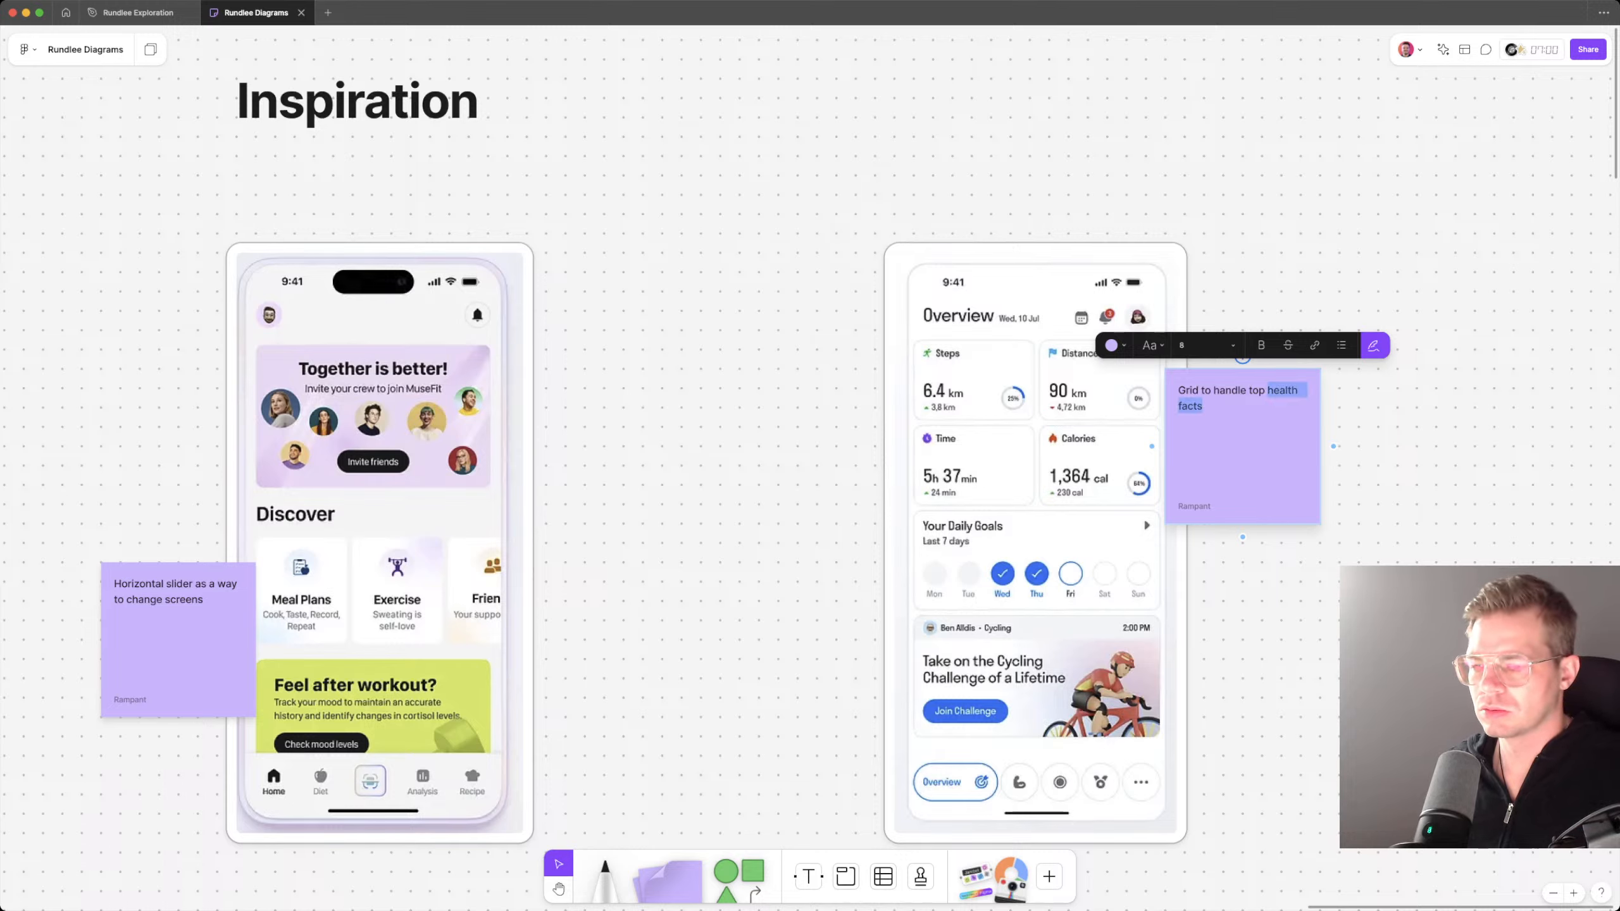
text(wellness fa)
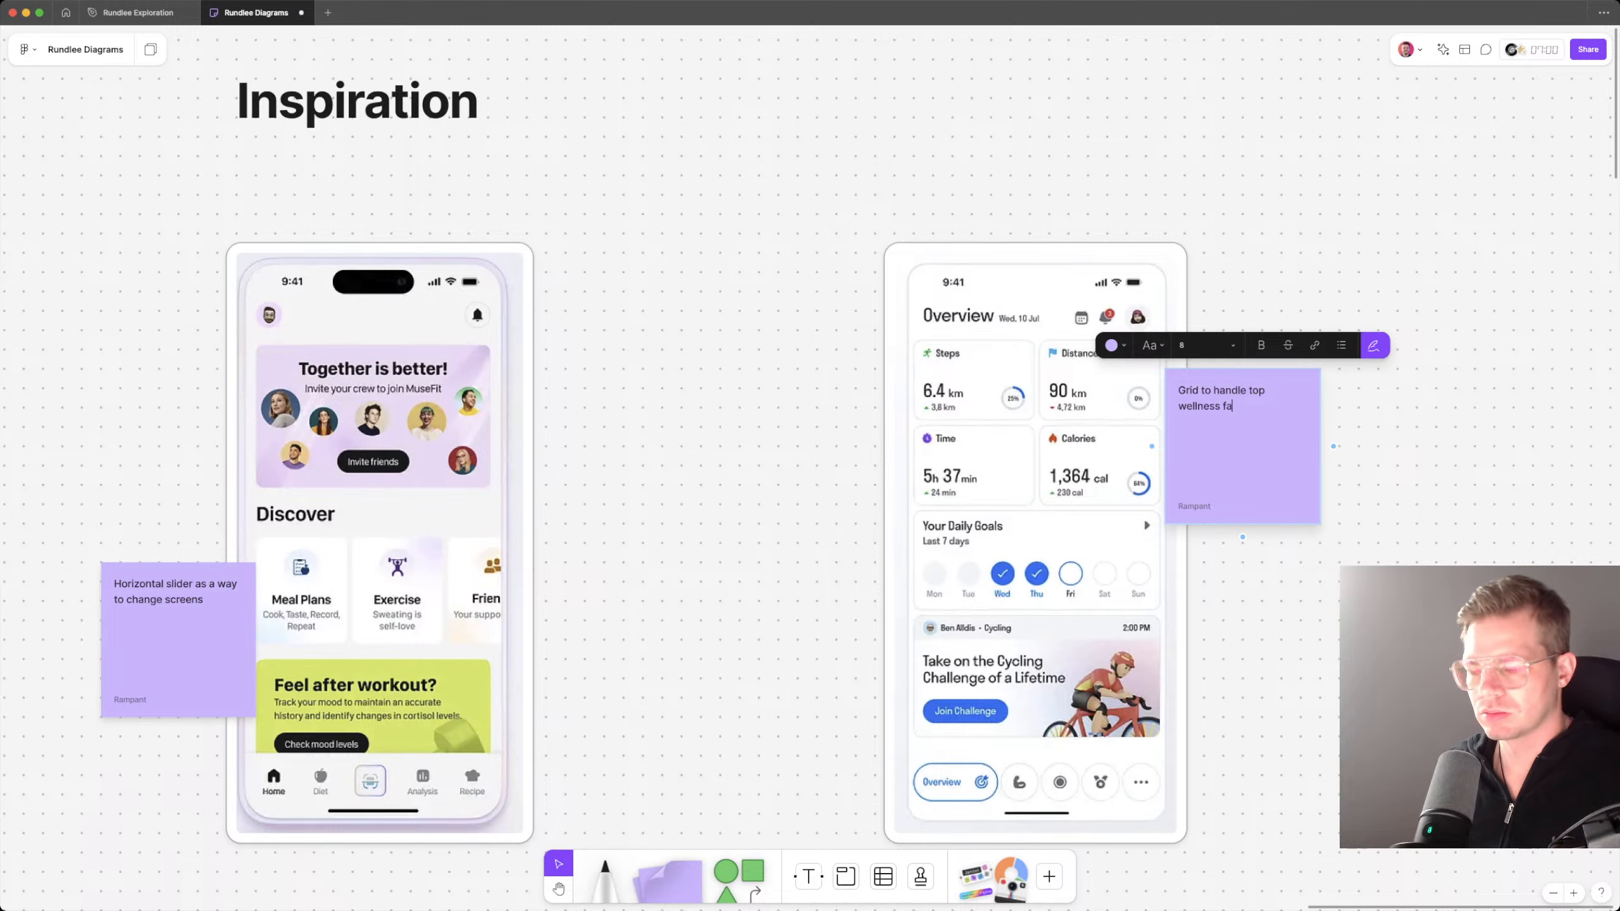
text(cts)
key(Escape)
key(Escape)
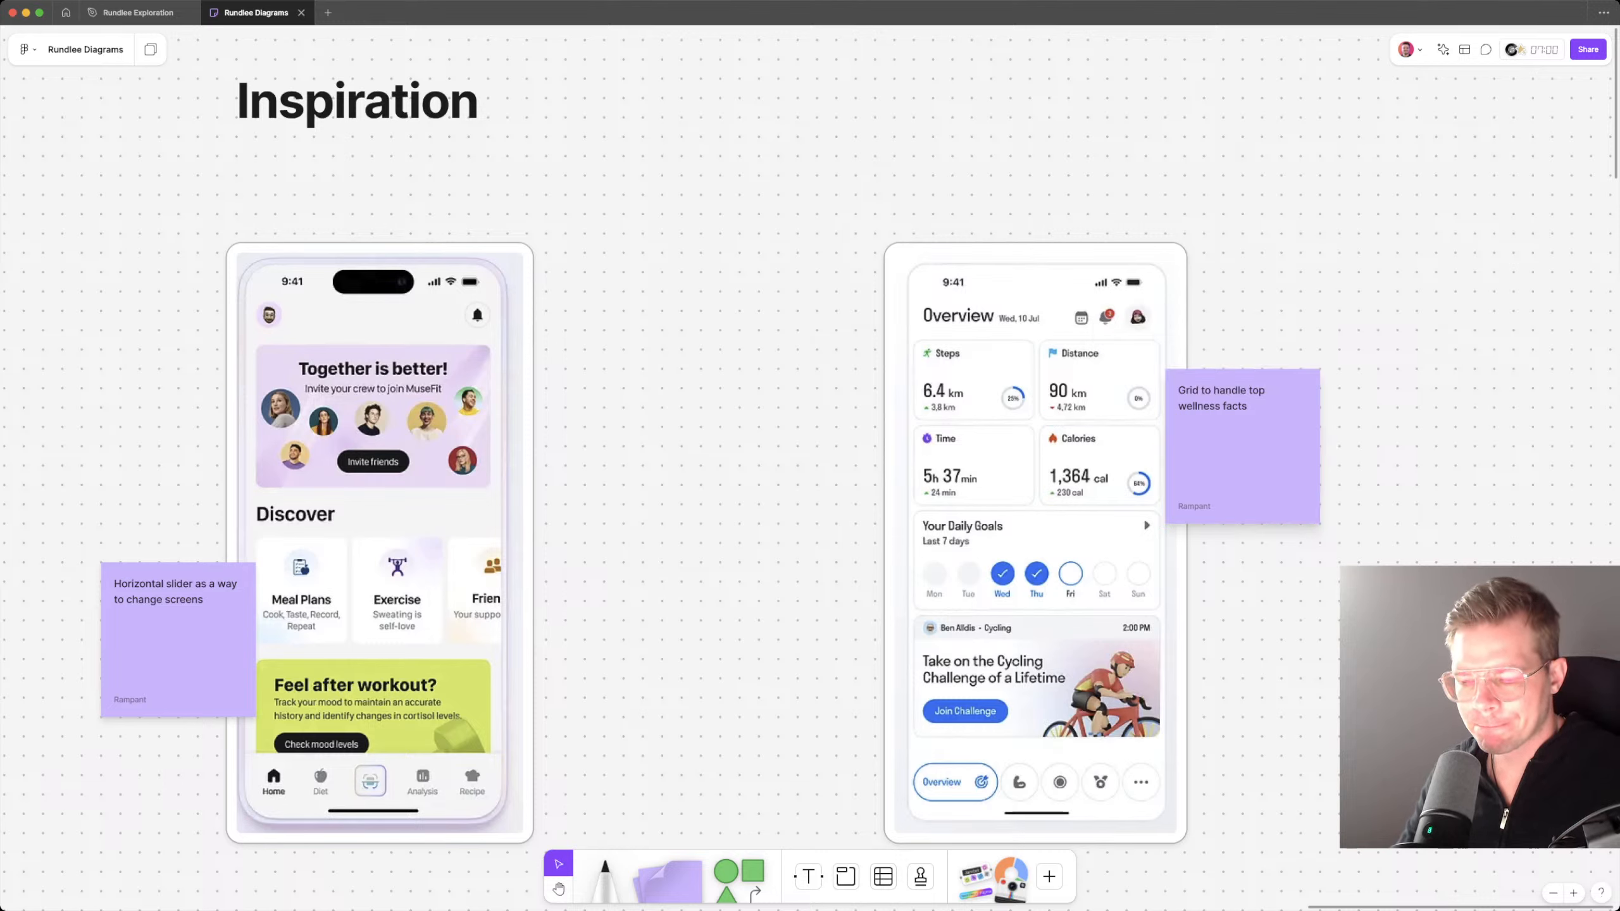
Step: Duplicate the wellness note down beside the Overview screenshot's bottom navigation bar and change the copy's text to "Interesting UI"
drag(1242, 447, 1223, 815)
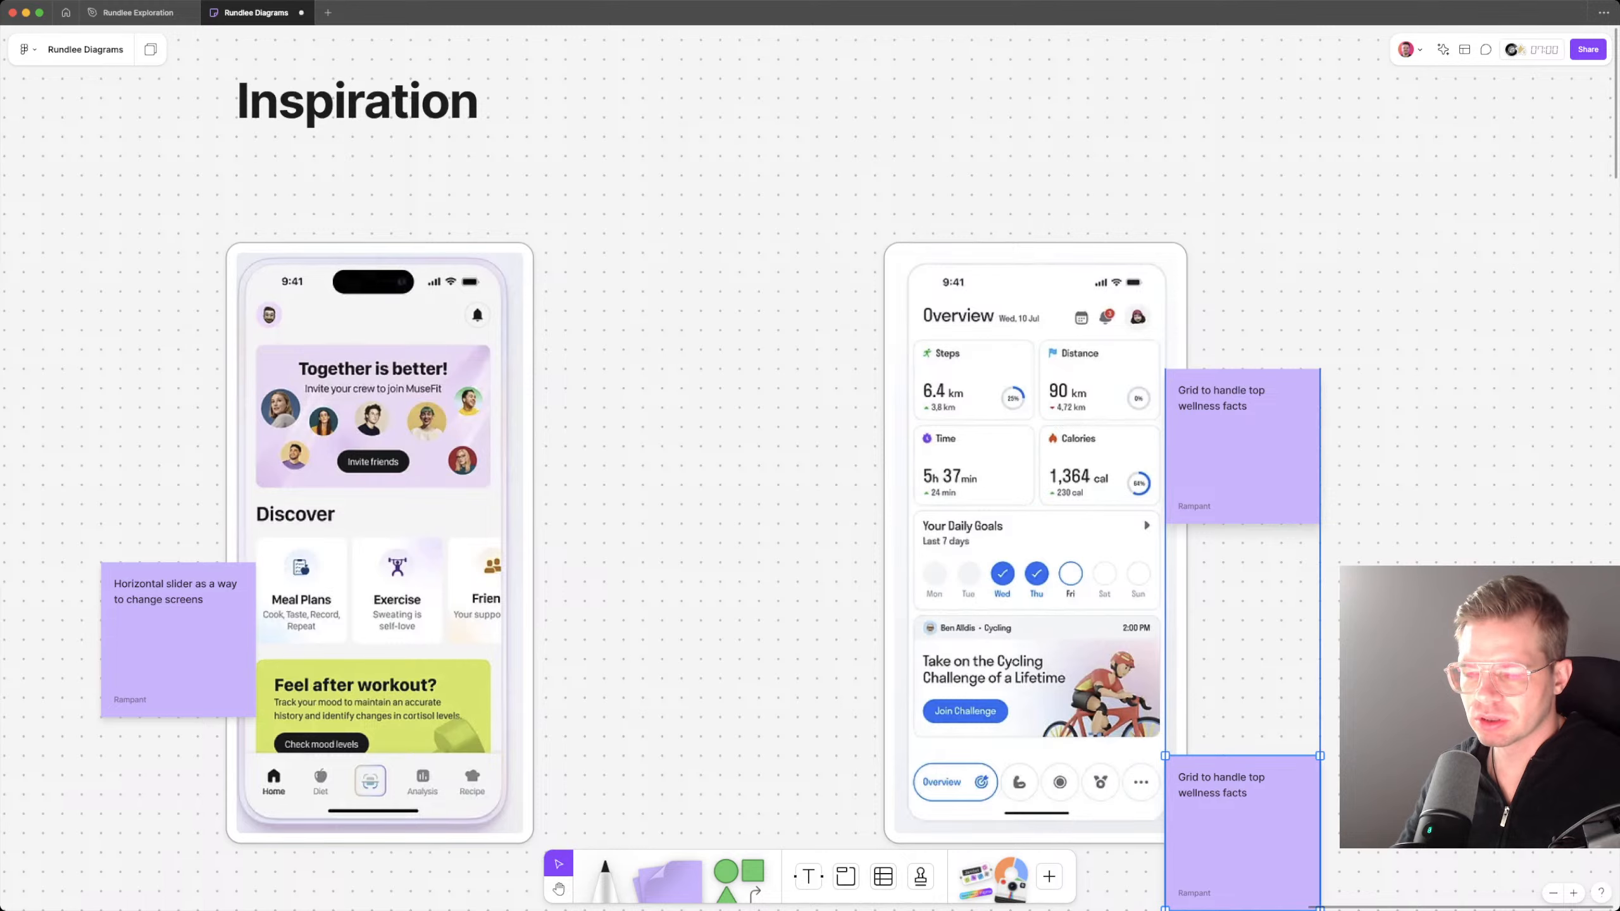
scroll(1266, 702, down, 4)
scroll(1266, 702, left, 1)
double_click(1266, 698)
key(ctrl+a)
text(Interest)
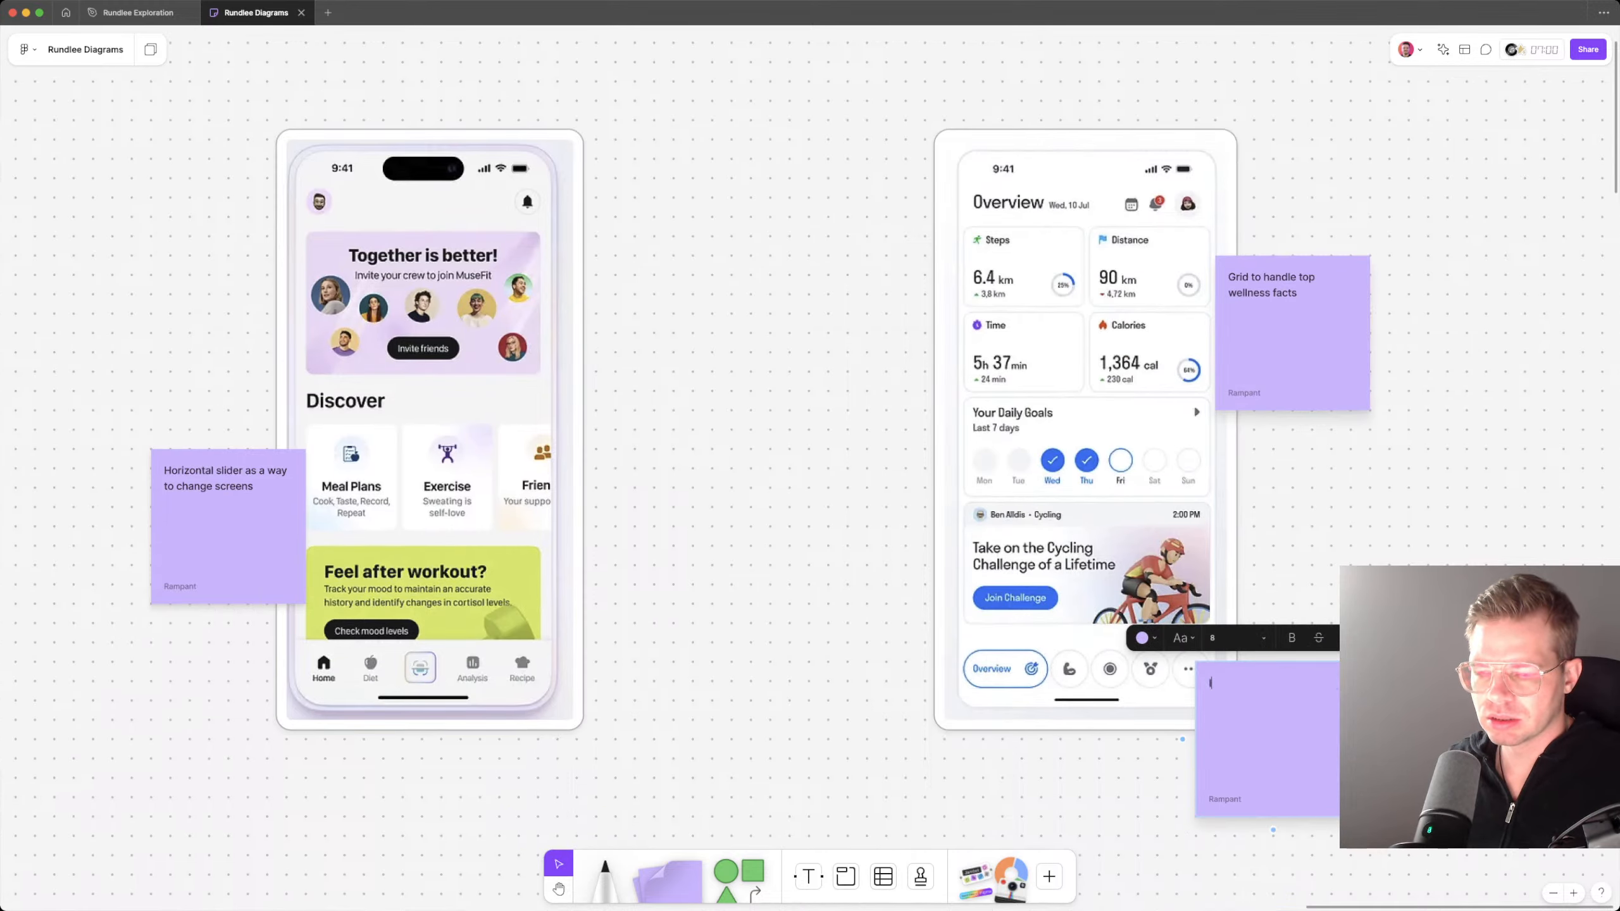
text(UI)
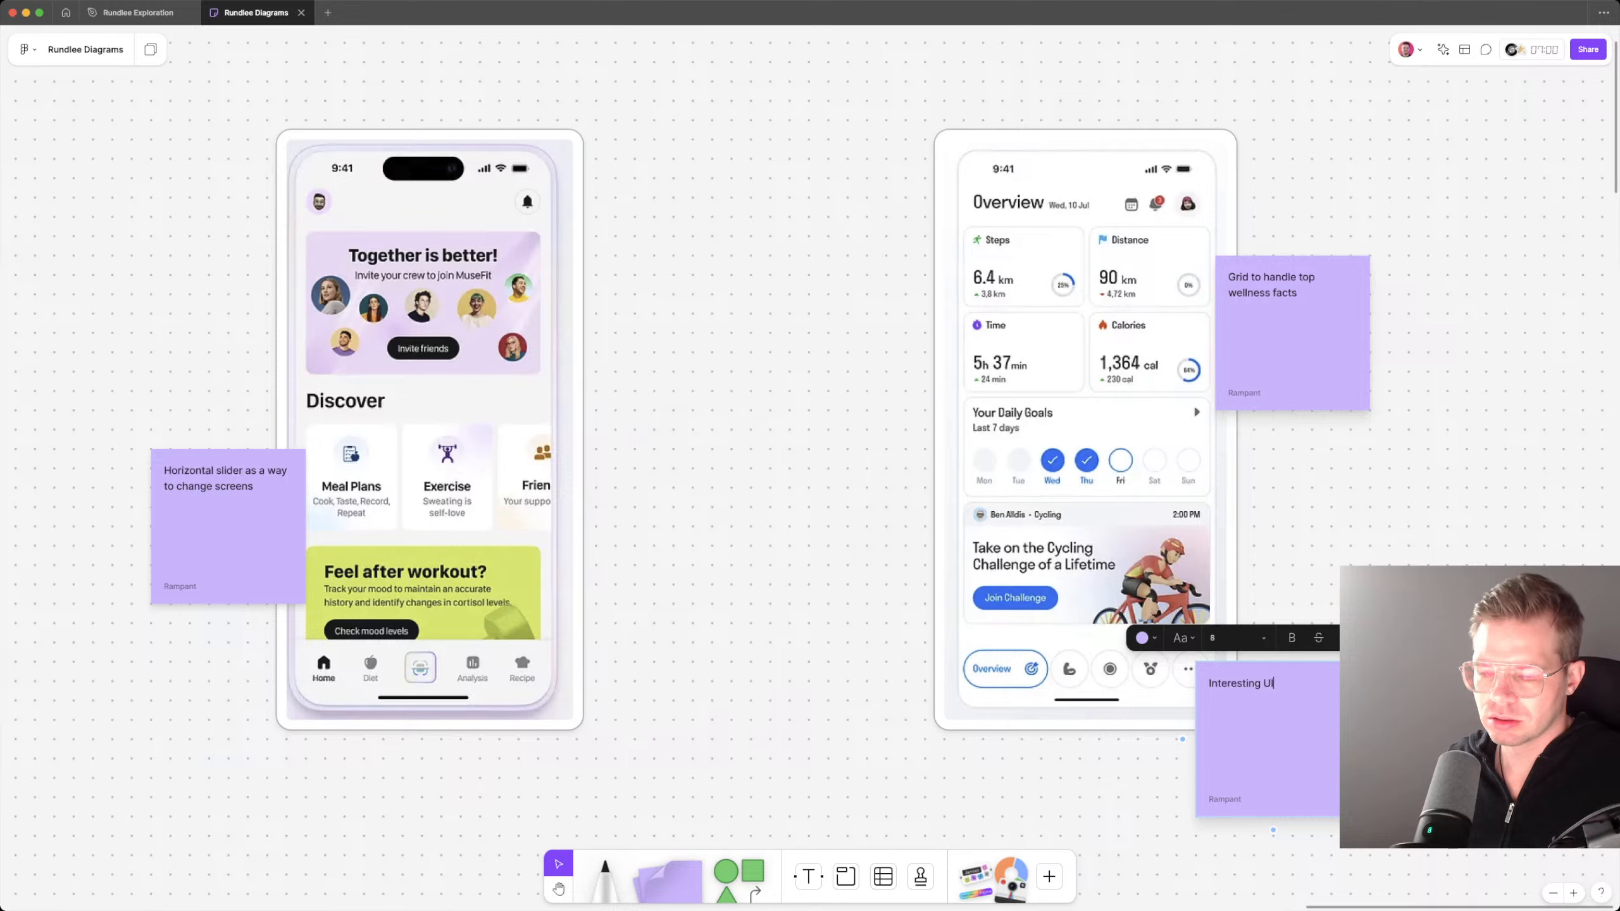
key(Escape)
key(Escape)
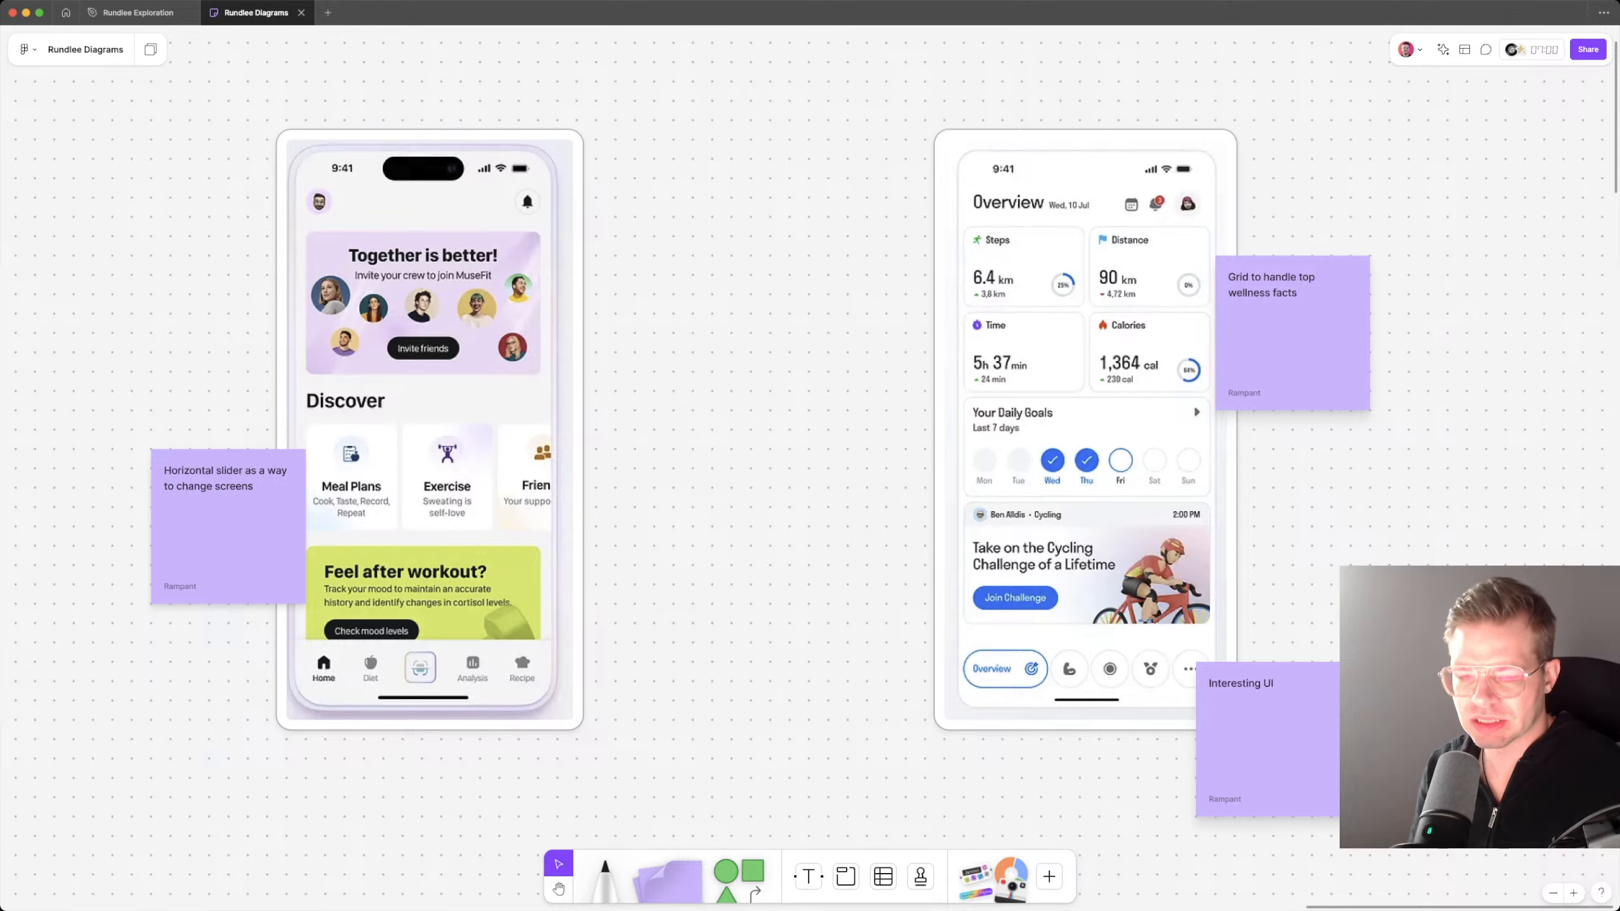
Step: Examine the two inspiration screenshots and their notes, comparing the horizontal slider with the Overview grid and navigation
scroll(810, 456, left, 10)
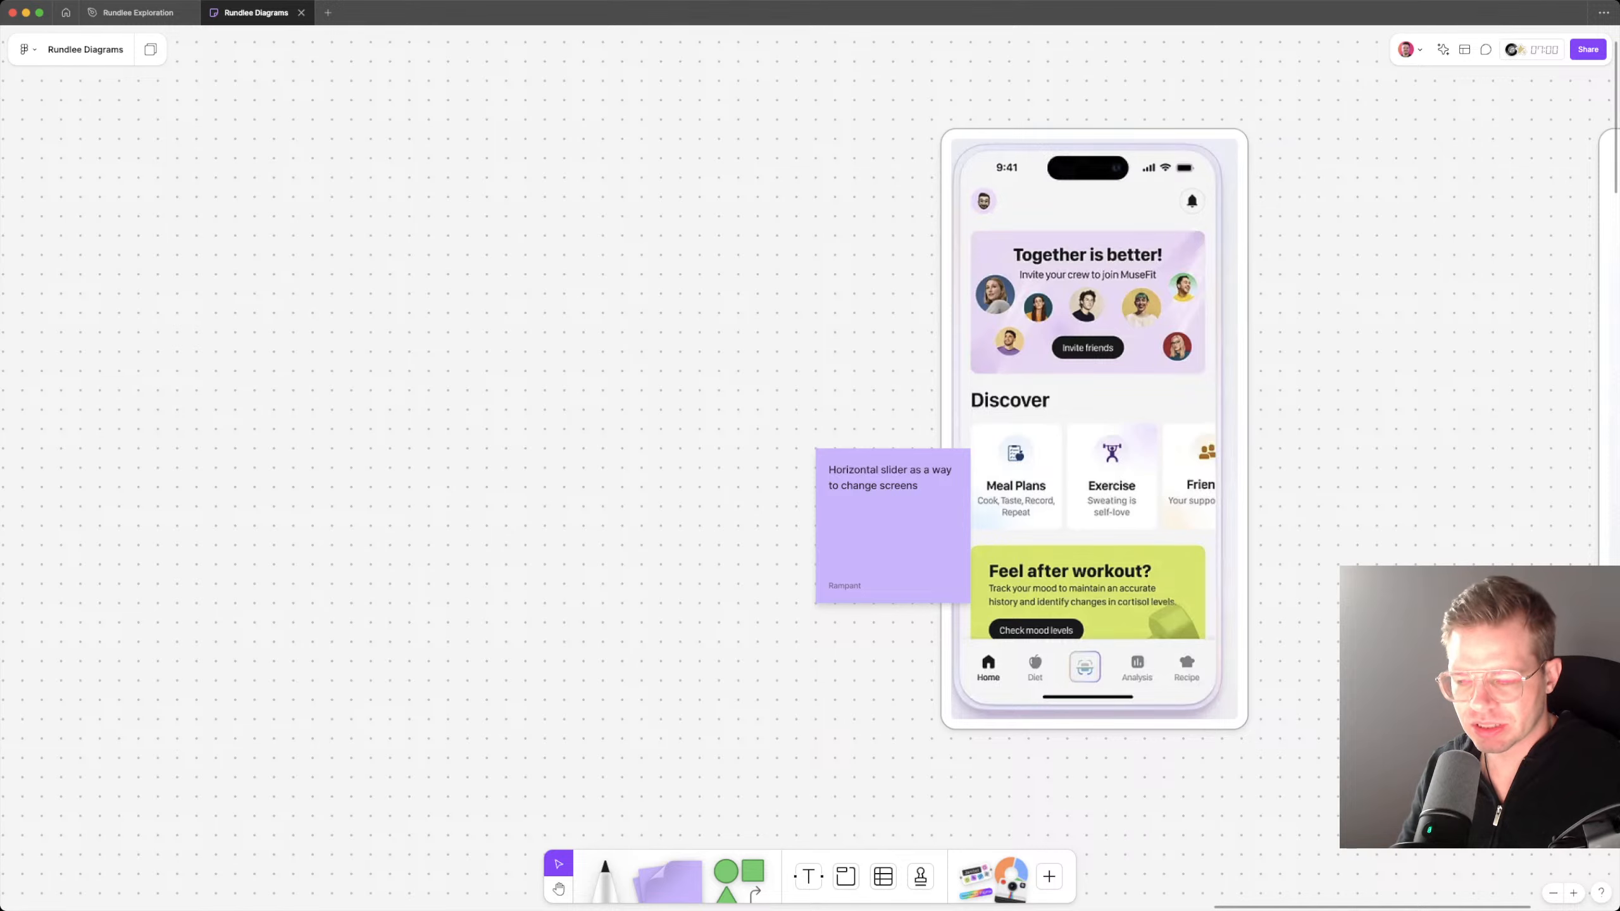
scroll(1097, 669, up, 5)
scroll(1074, 674, up, 1)
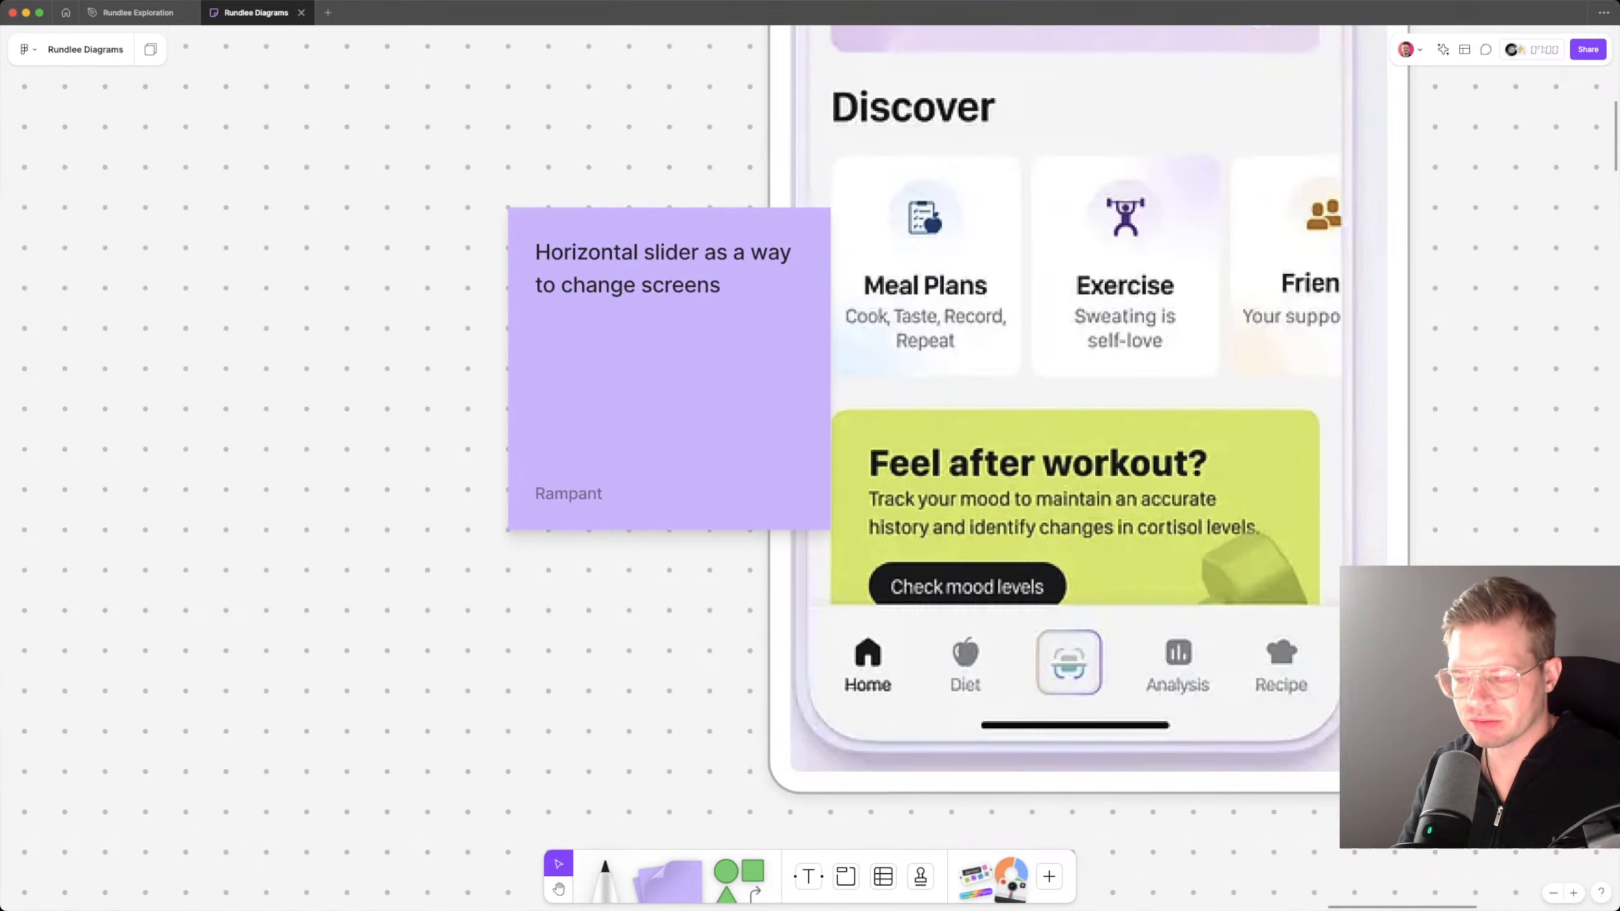
scroll(904, 665, down, 5)
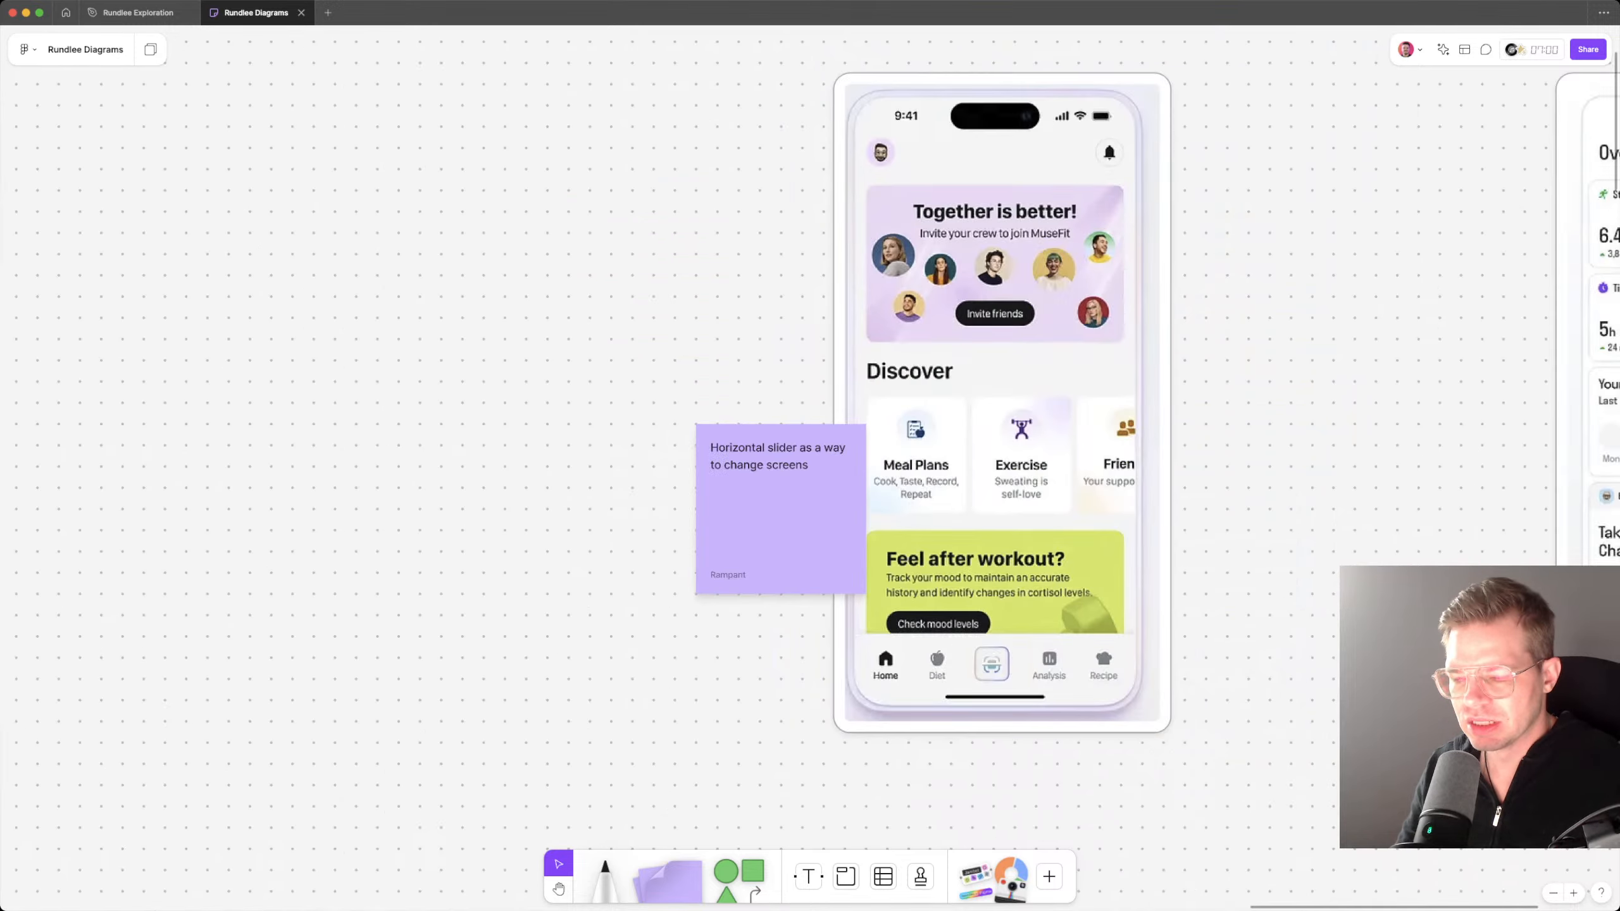
scroll(848, 411, right, 5)
scroll(848, 411, right, 15)
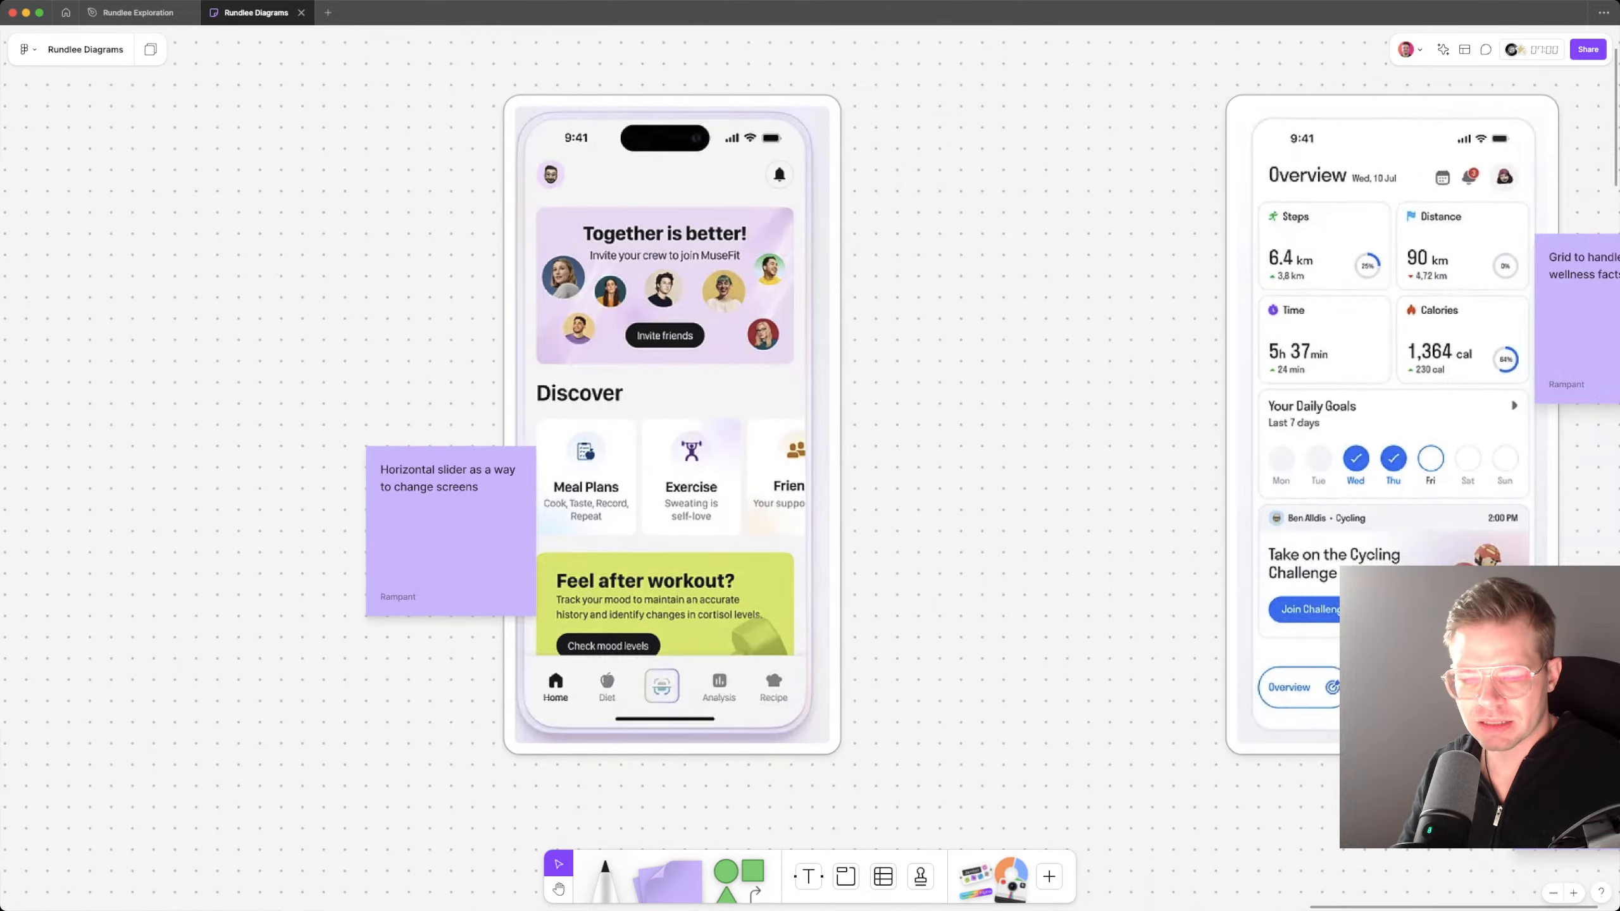
scroll(849, 411, left, 1)
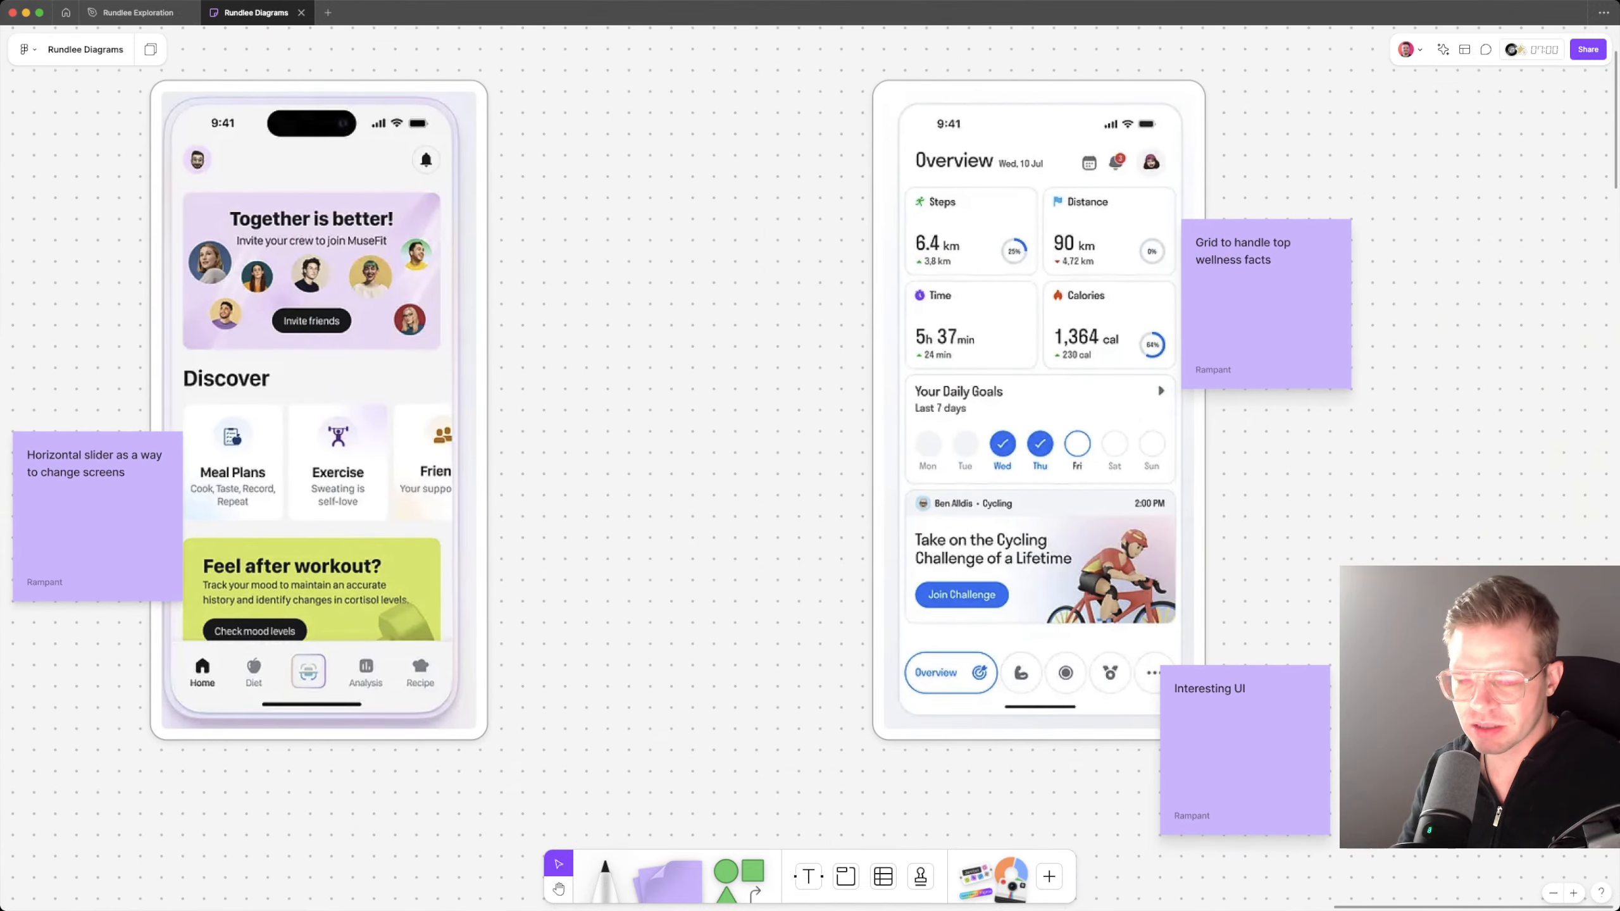
scroll(849, 411, left, 3)
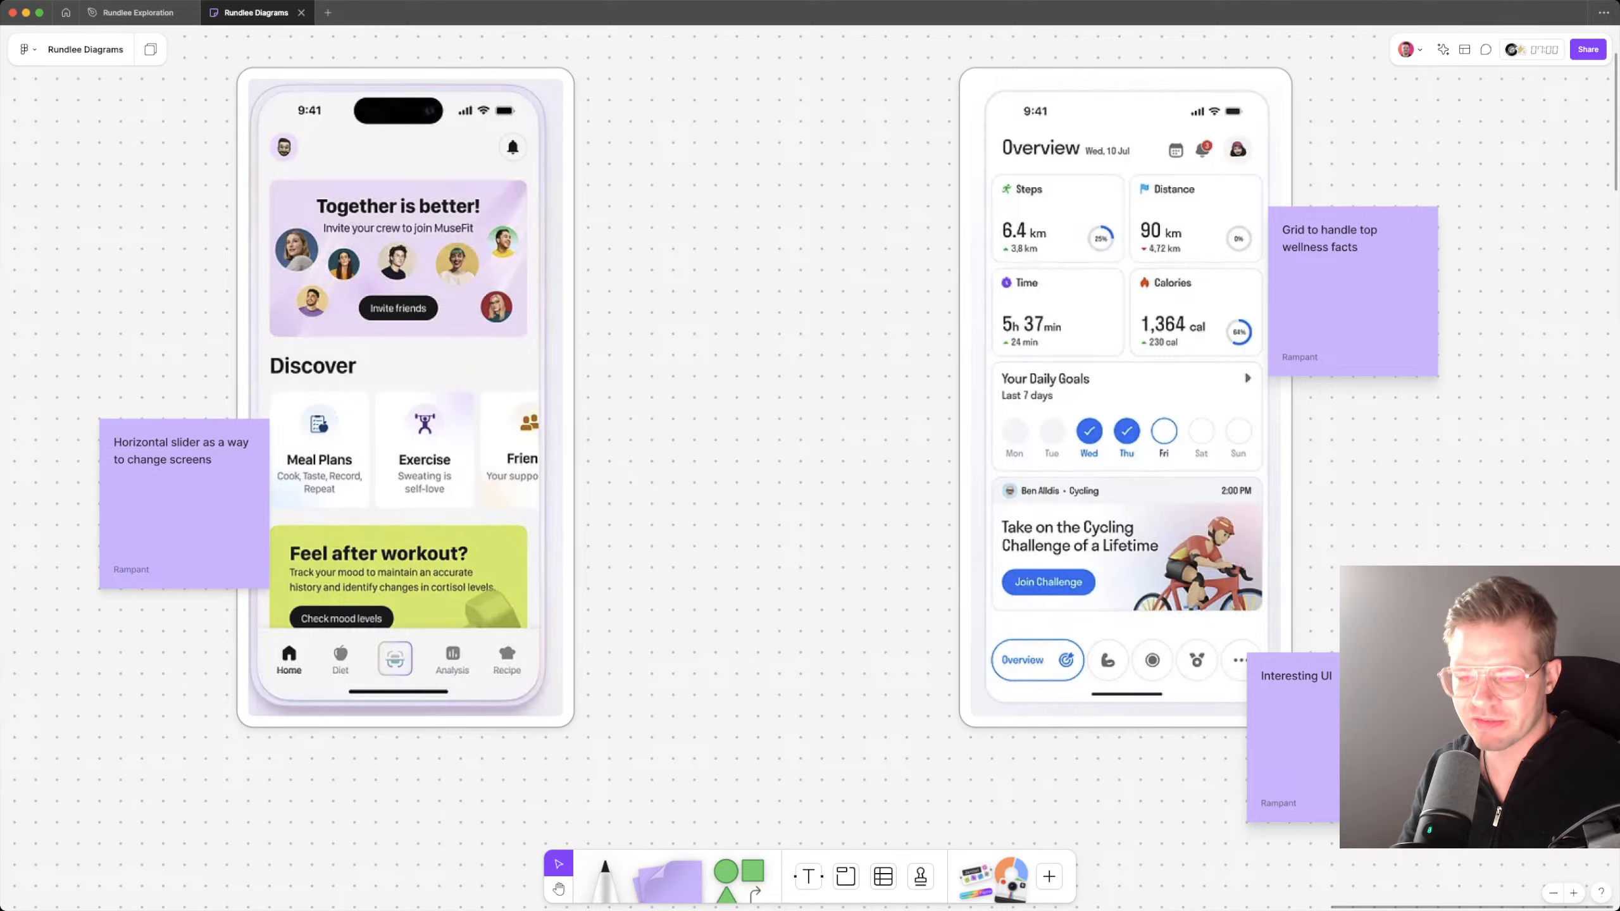
scroll(848, 411, up, 1)
scroll(848, 412, right, 1)
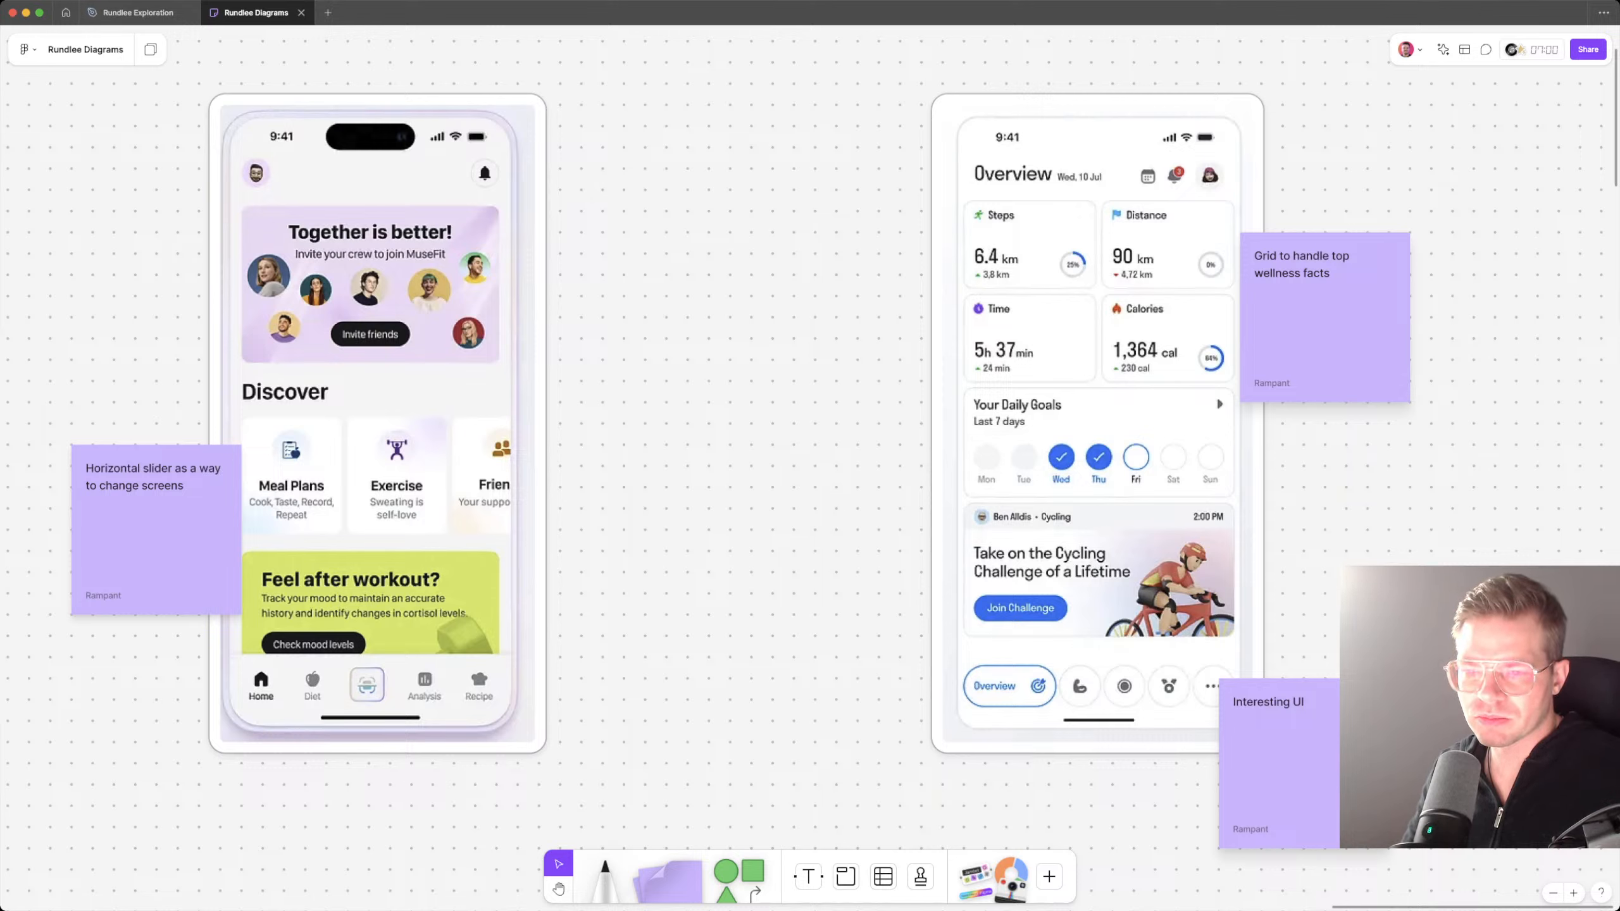
Step: Switch to the FitFusion Fitness Tracker shot on Dribbble and take a screenshot of its Activity screen
mouse_move(137, 12)
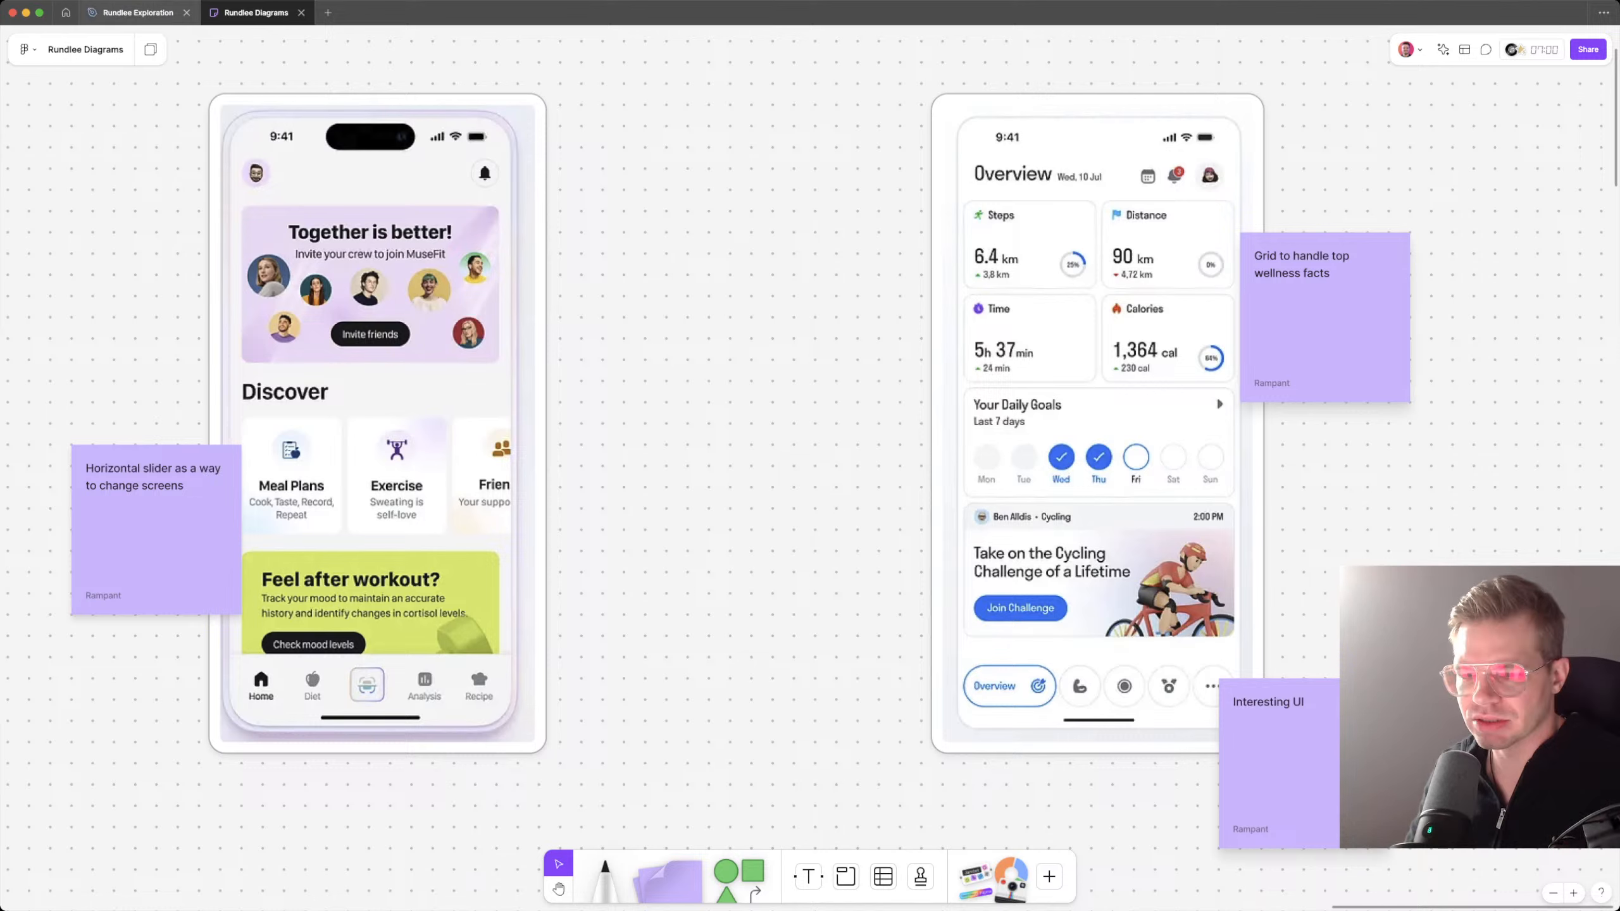
click(137, 12)
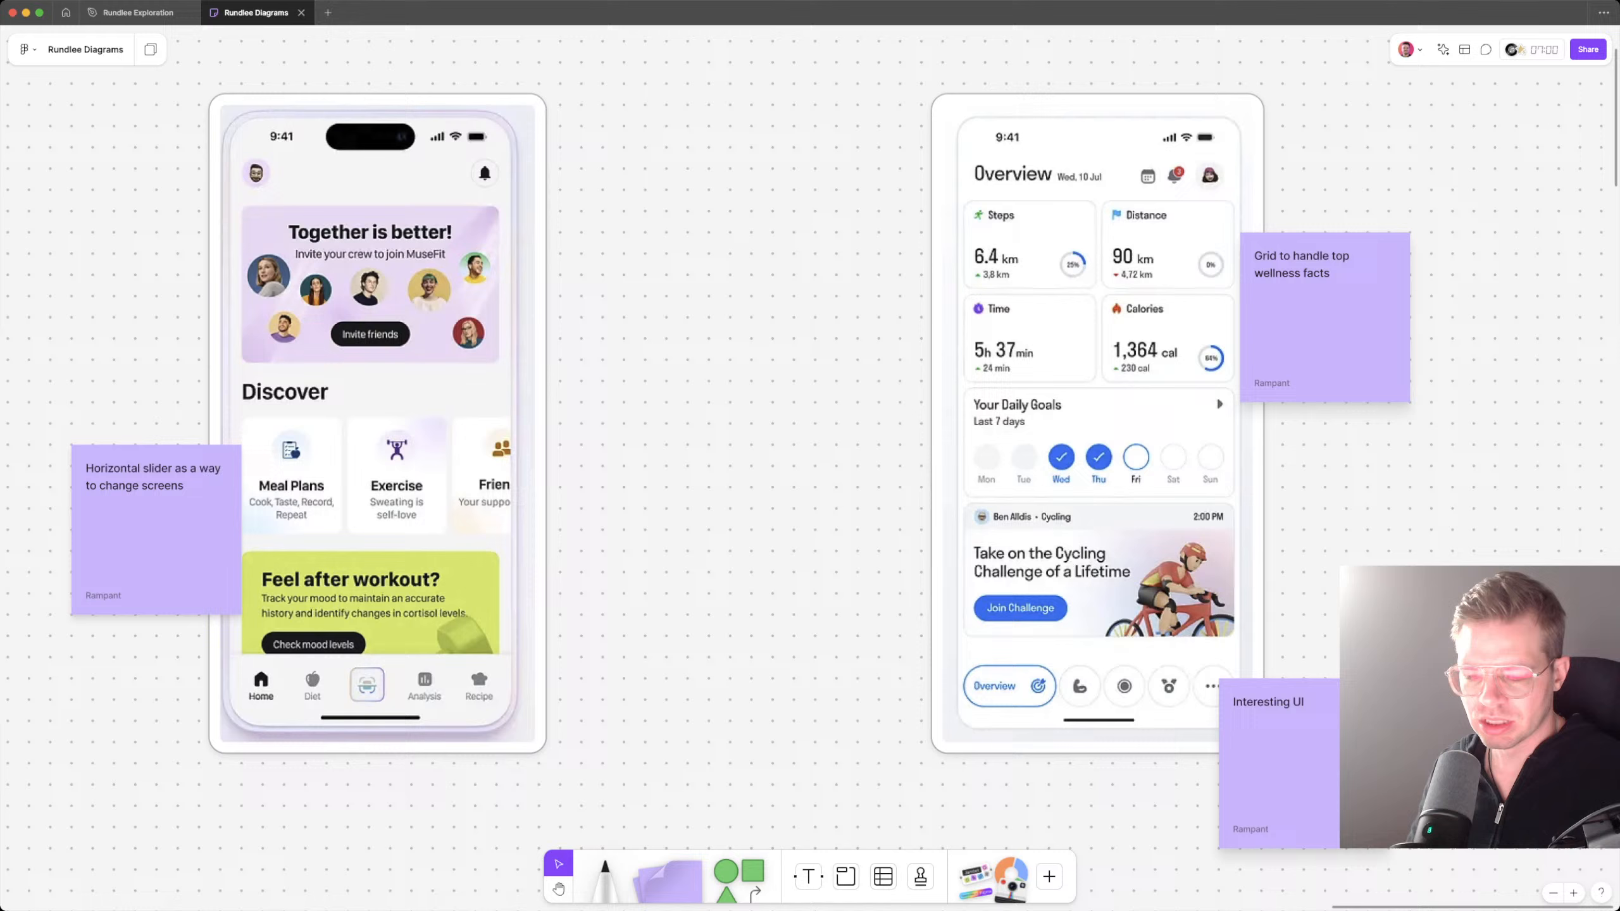
key(super+Tab)
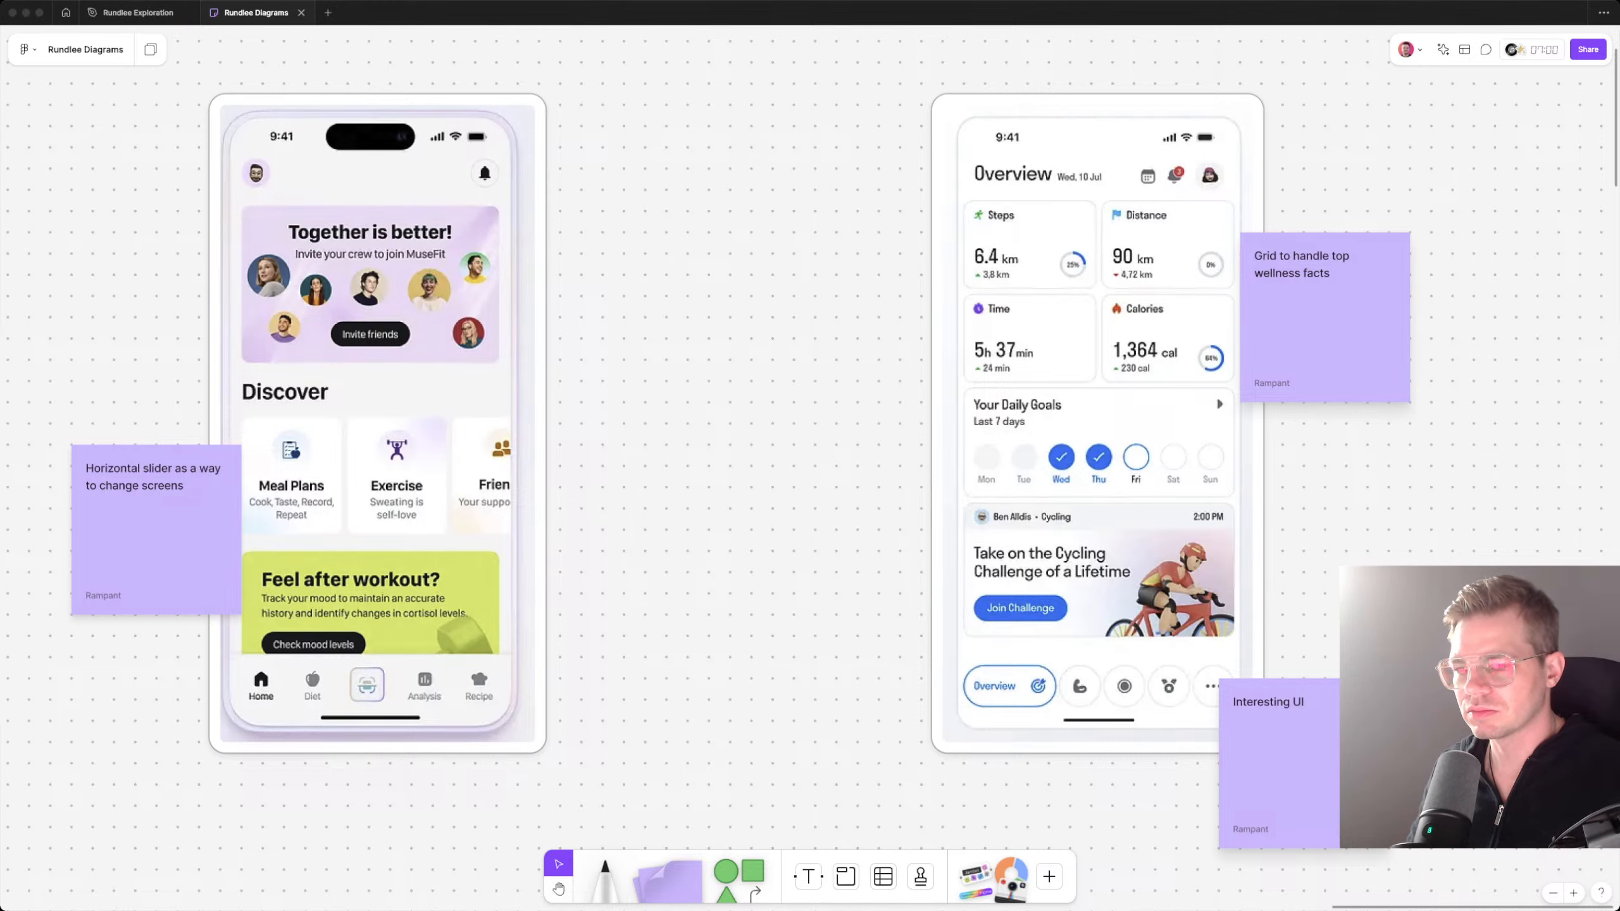
Step: Paste the Activity screen capture into the FigJam board and place it to the right of the Overview screenshot, level with it
key(super+Tab)
key(super+v)
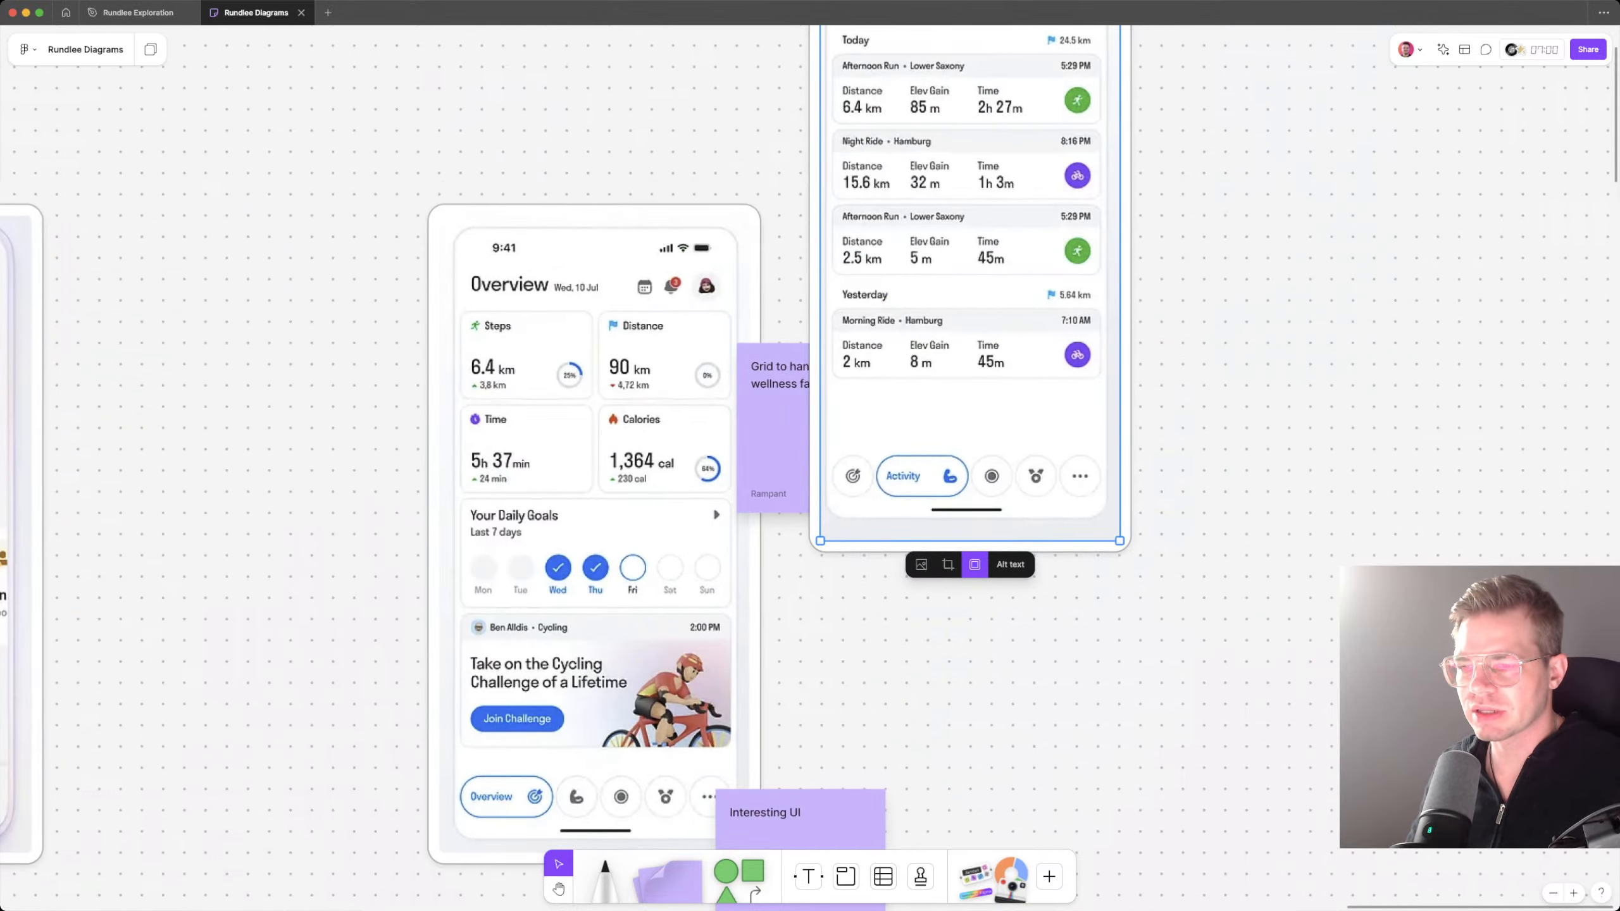
scroll(975, 224, down, 5)
drag(975, 224, 1153, 411)
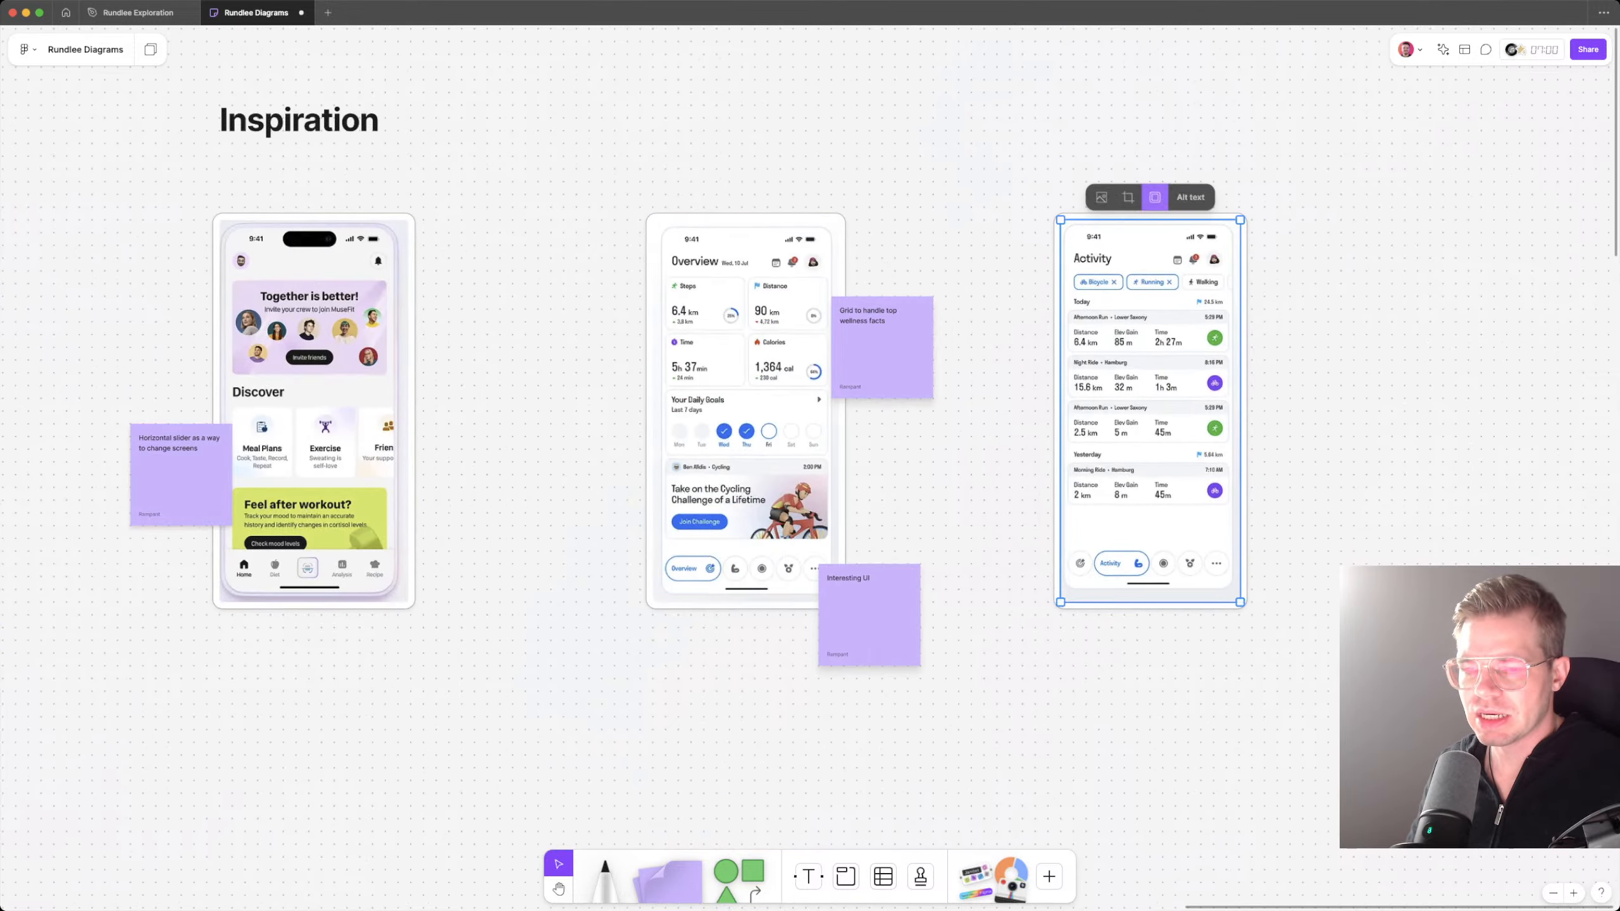
key(Escape)
Step: Duplicate the wellness facts note beside the Activity screenshot and change the copy's text to "Detail-heavy vertical cards are good for more detailed information over time"
drag(882, 348, 1291, 360)
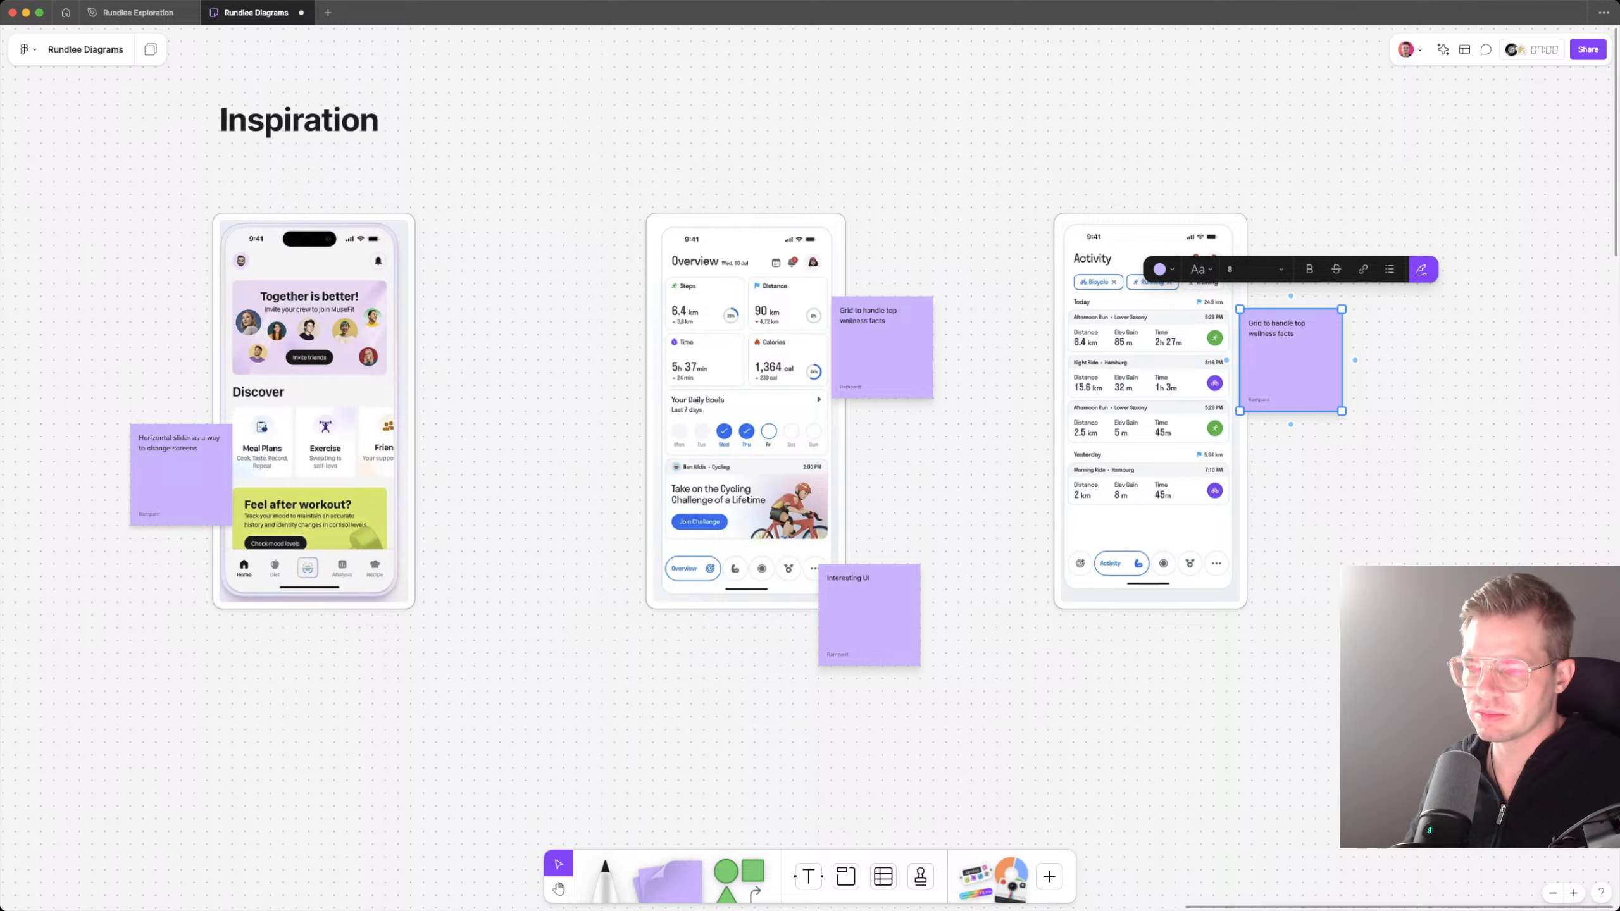
key(Return)
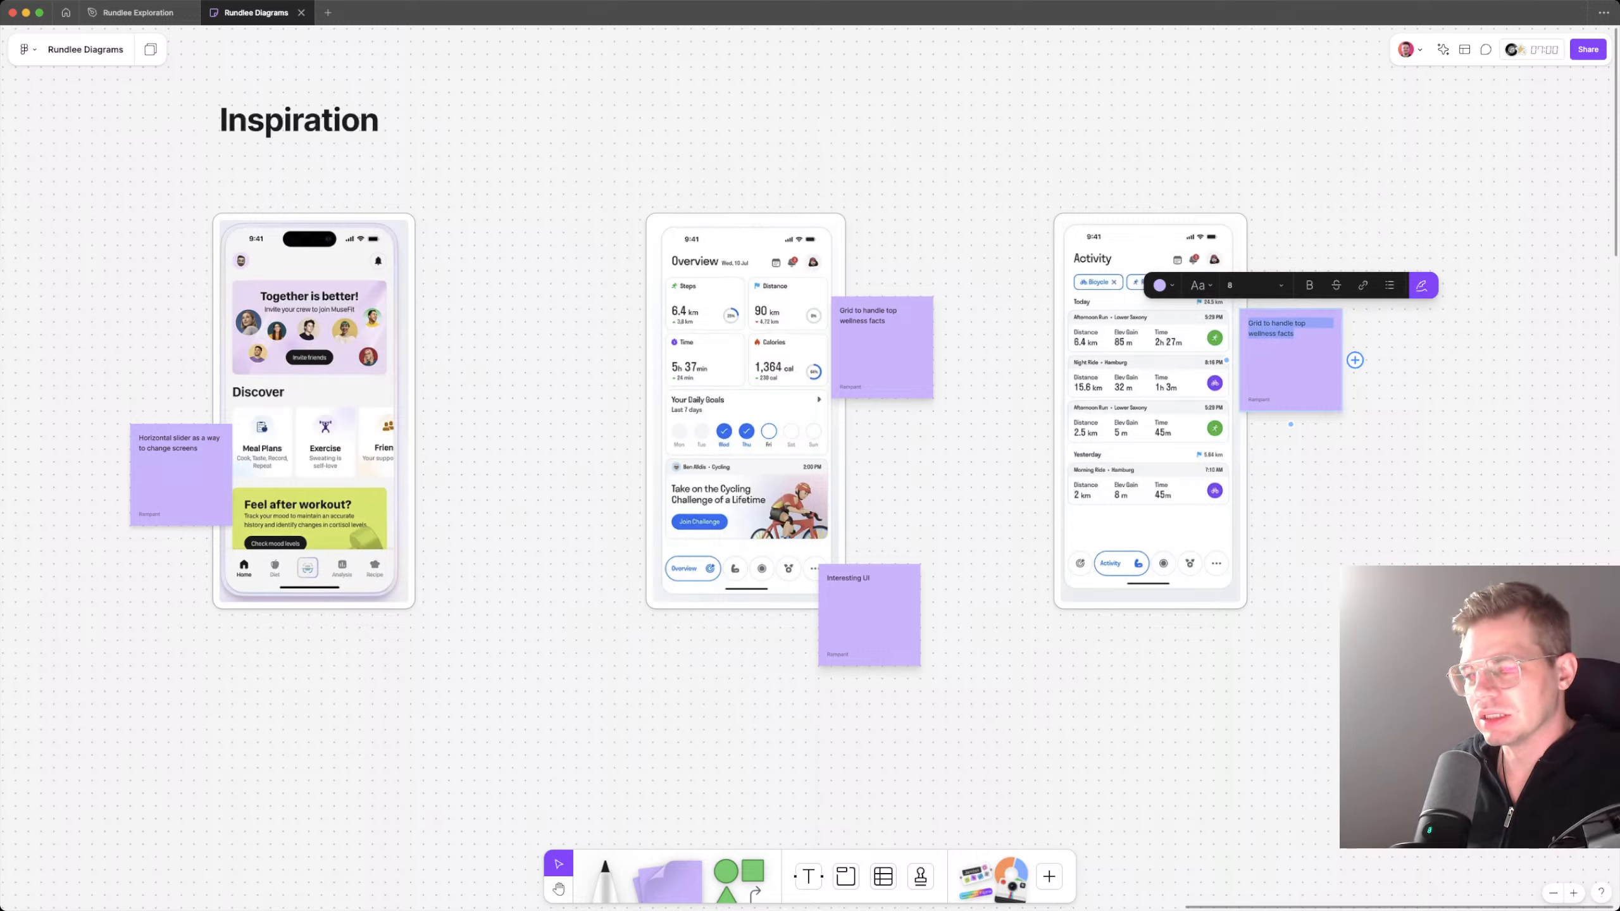
text(Detail-)
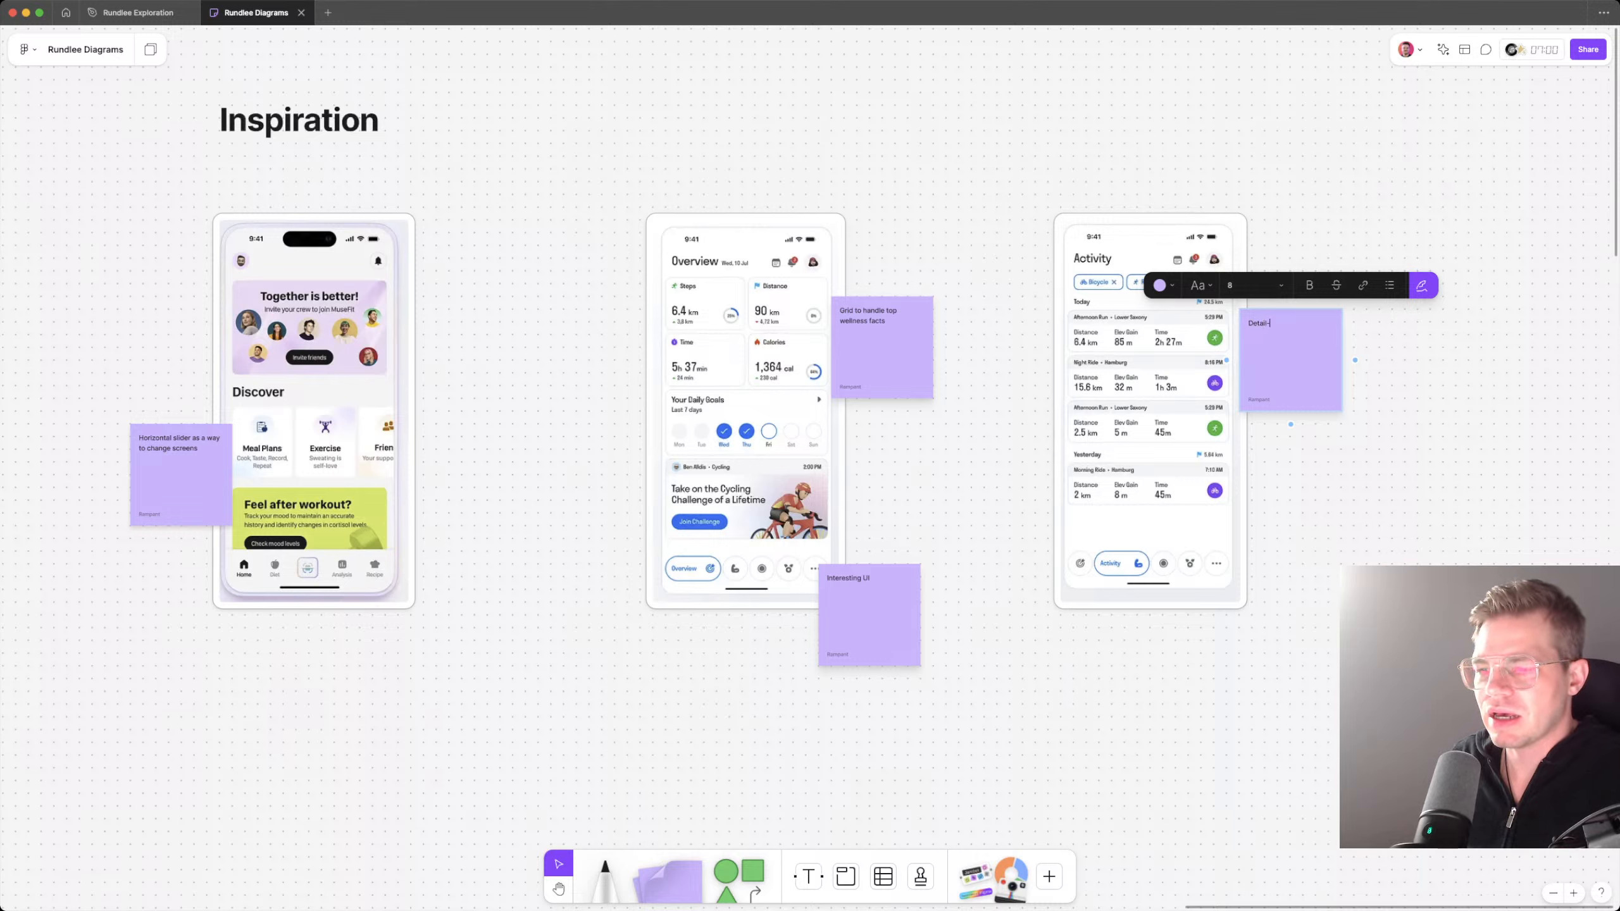
text(heavy)
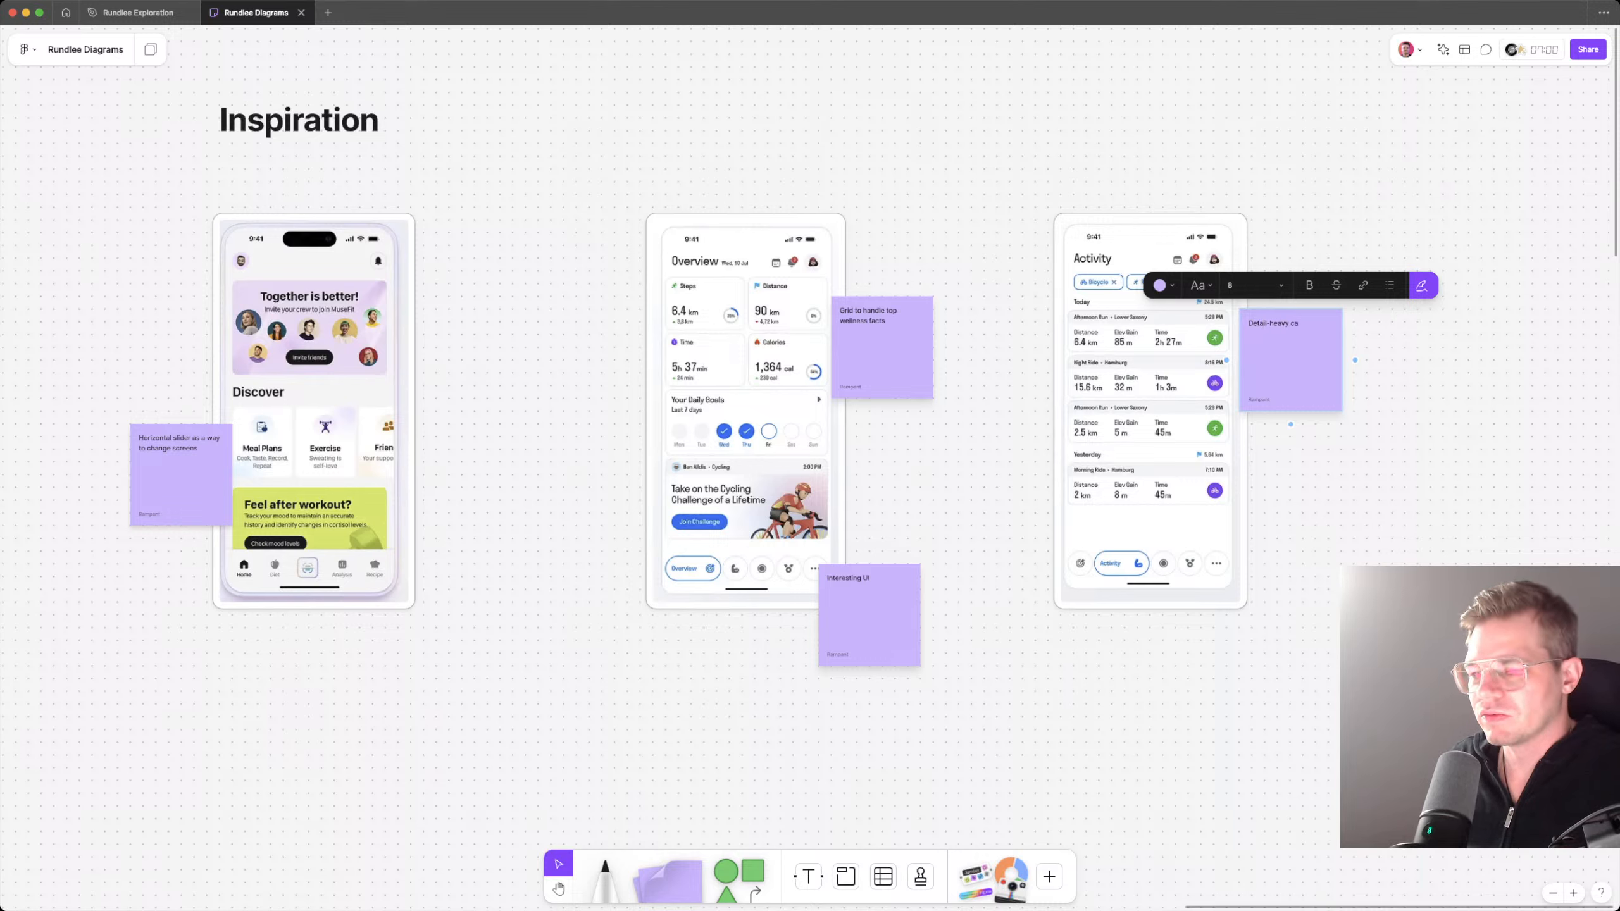
text( vertical car)
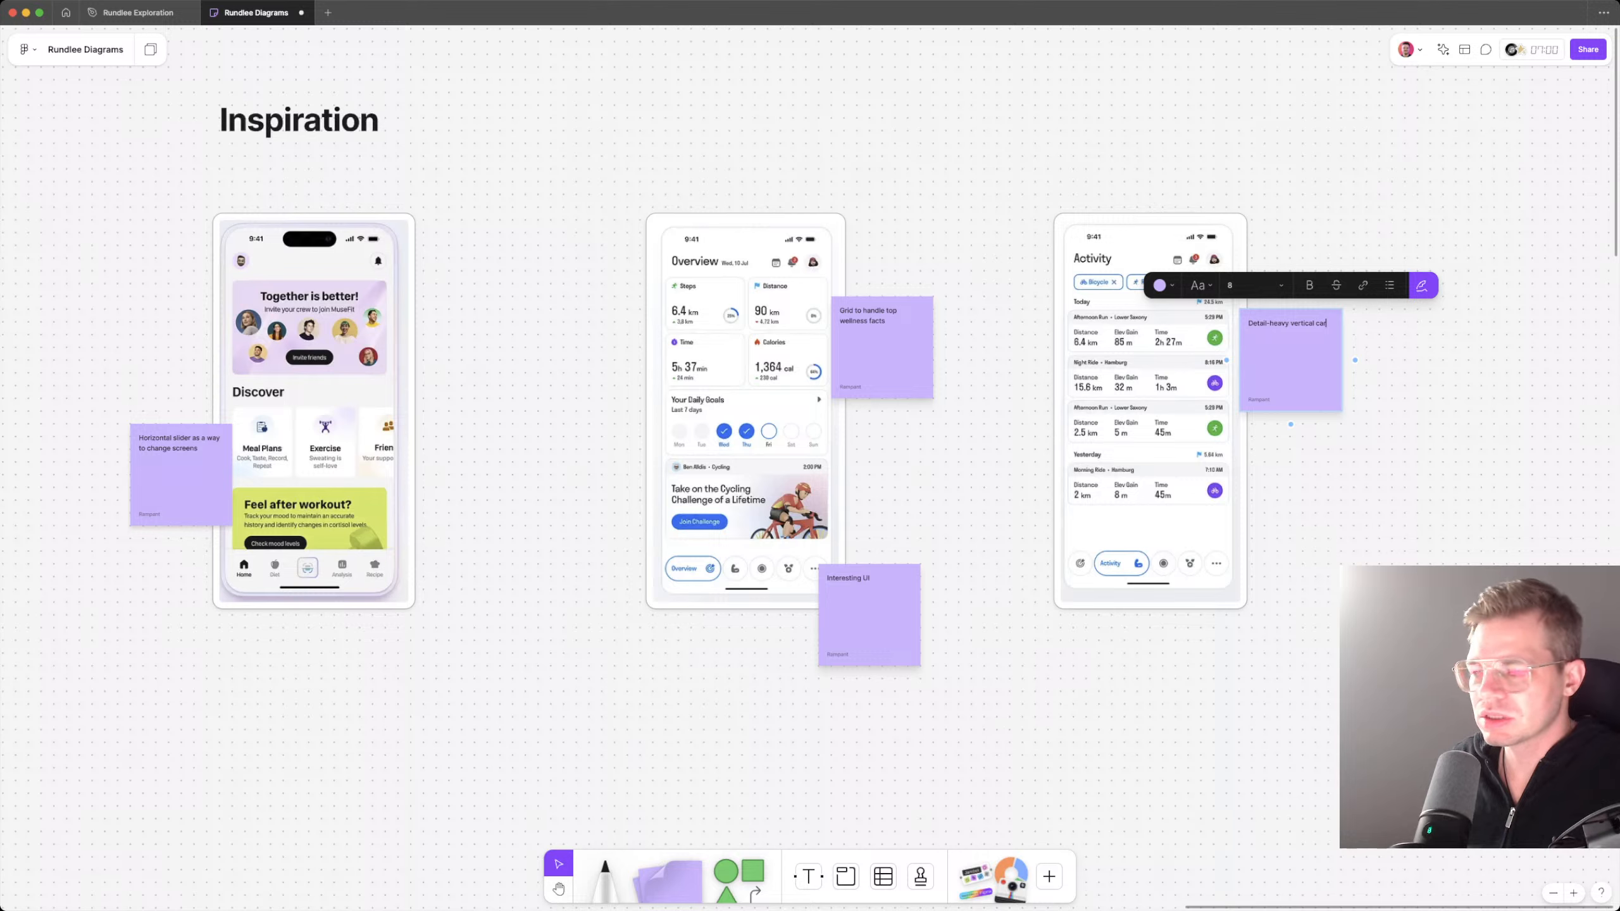
text(ds are go)
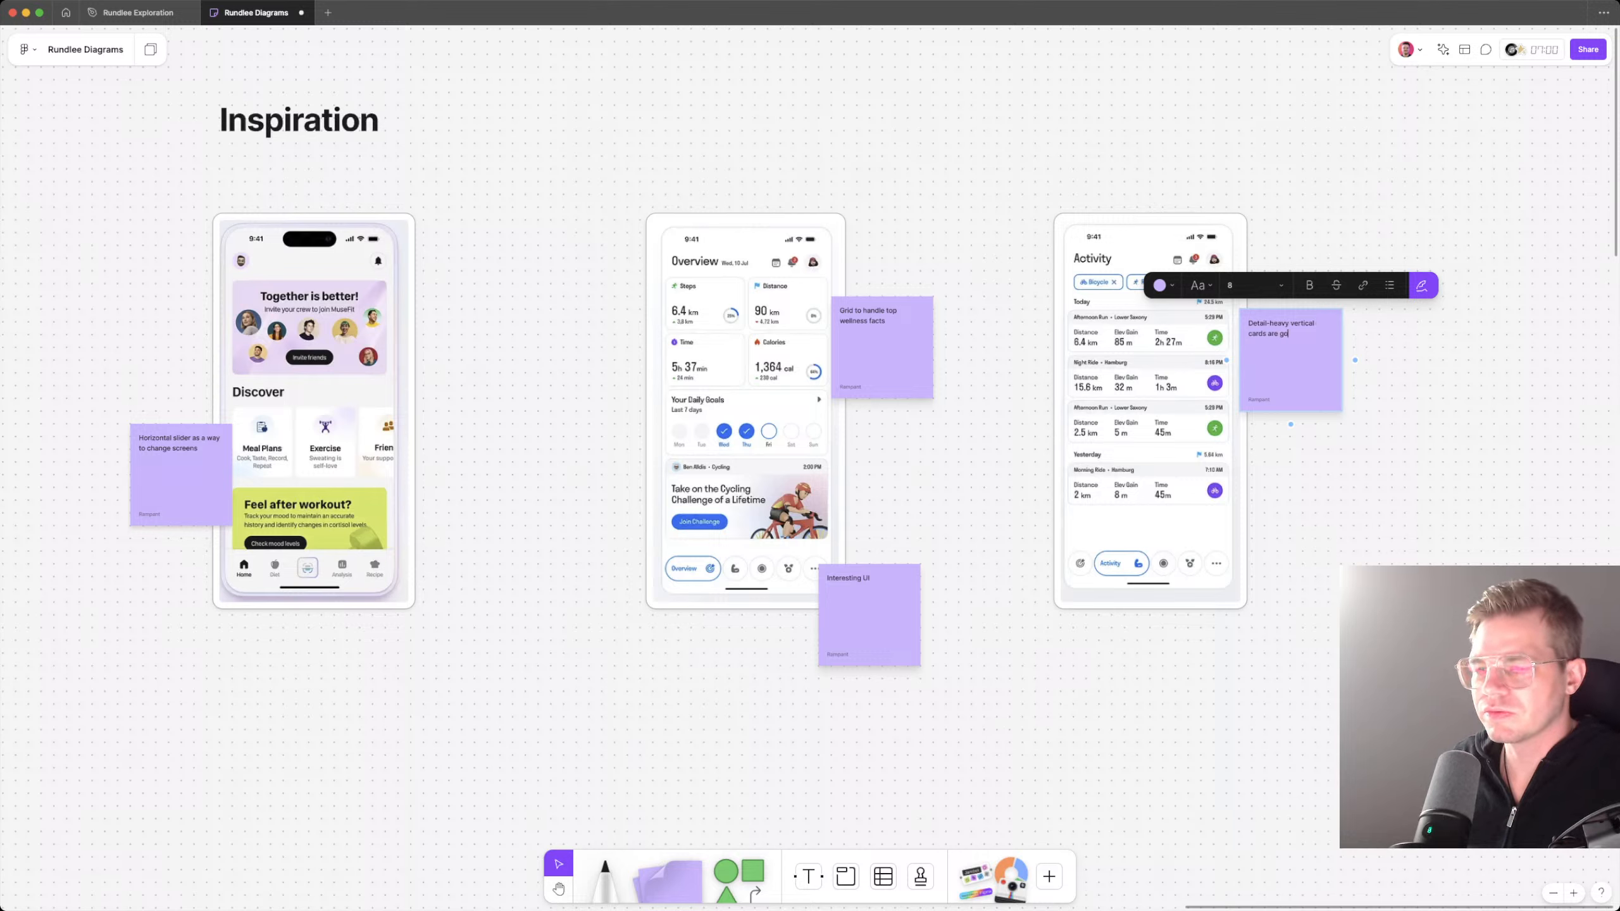
text(od for)
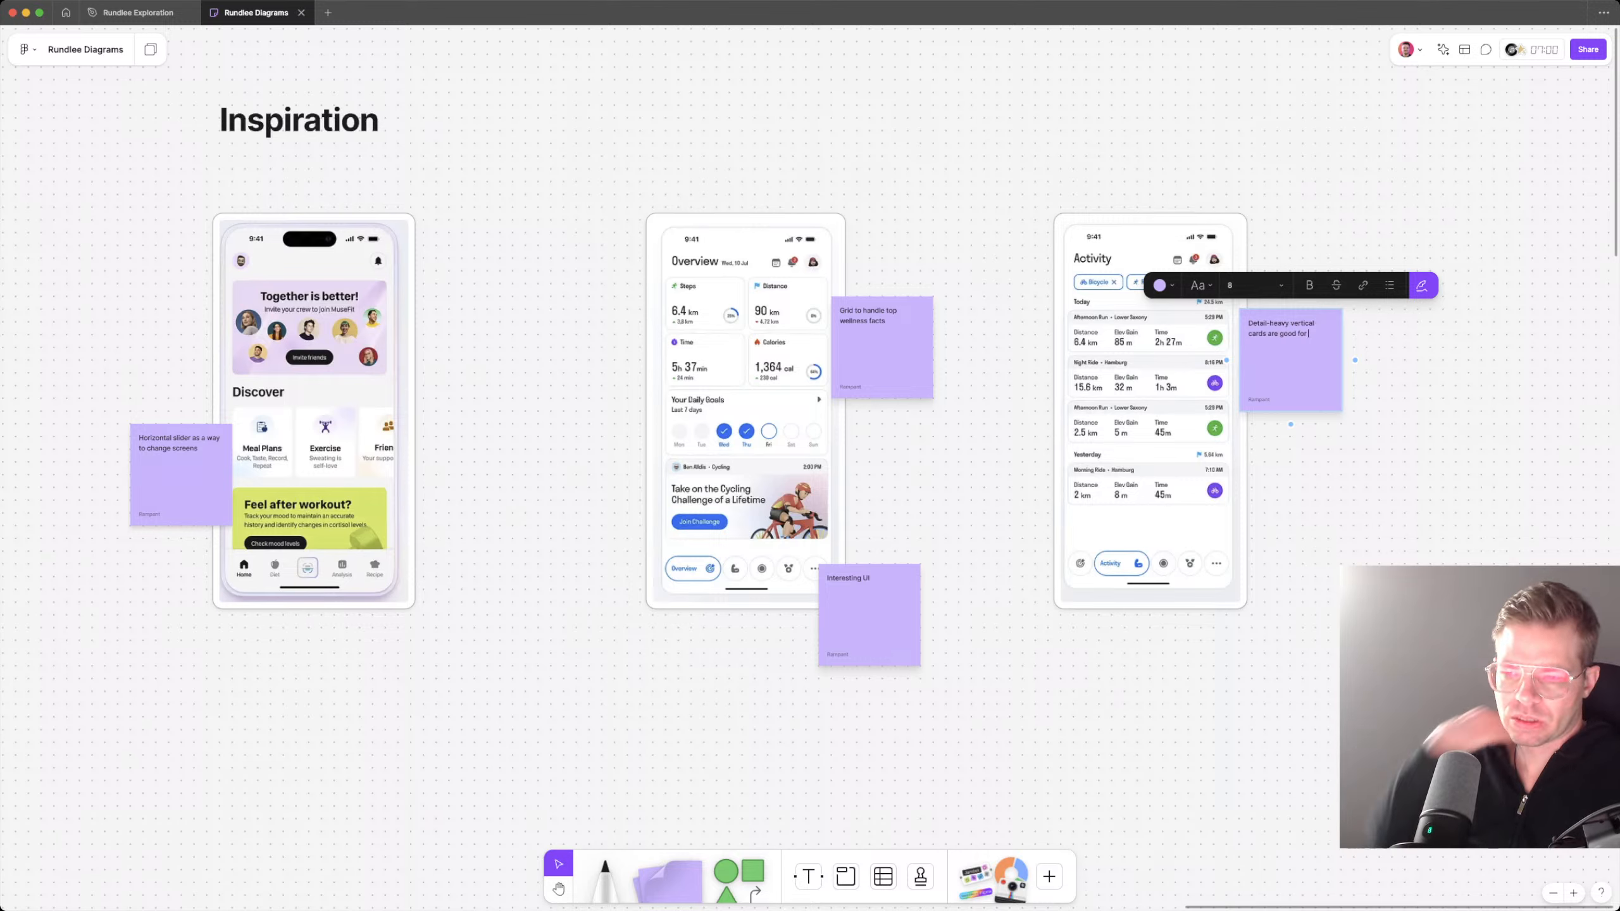
text( more)
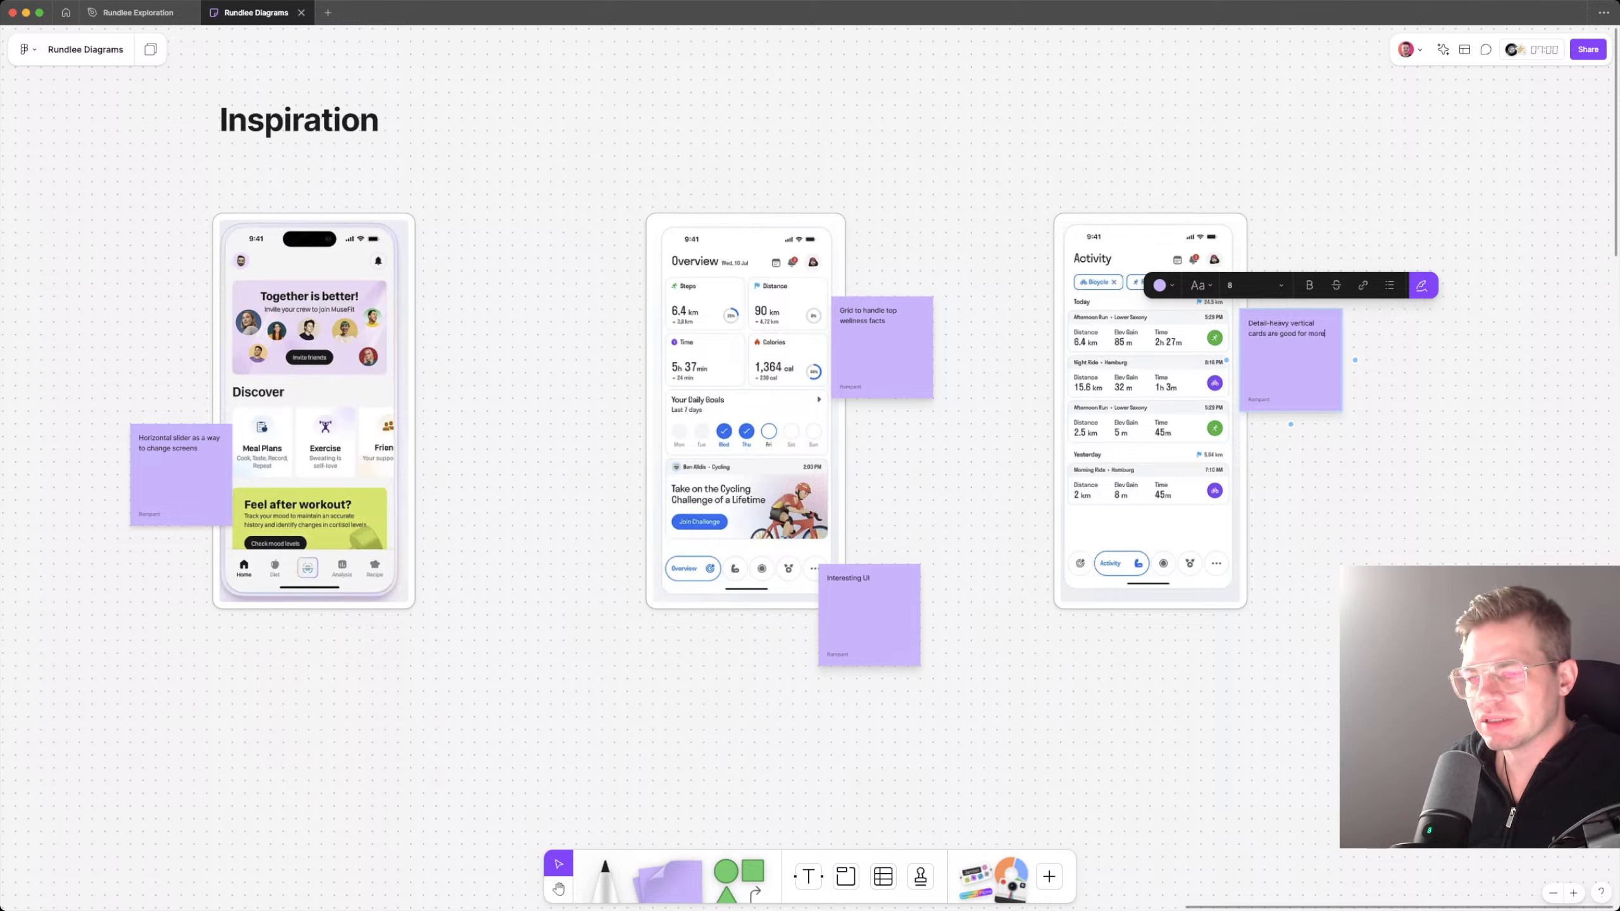
text( detailed inform)
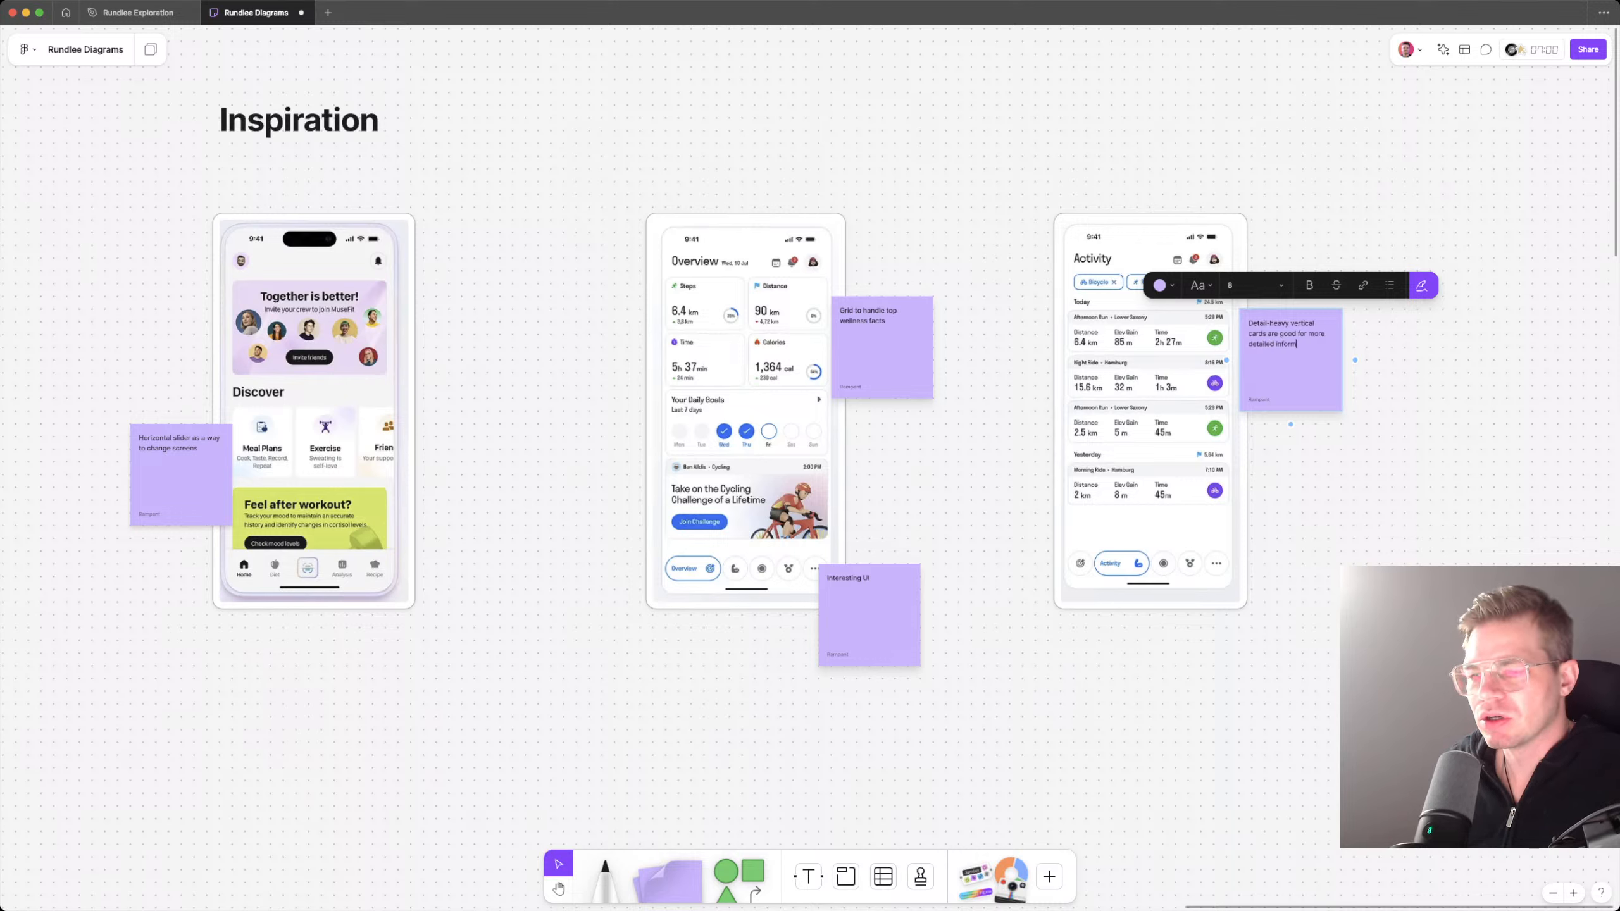
text(ation over time)
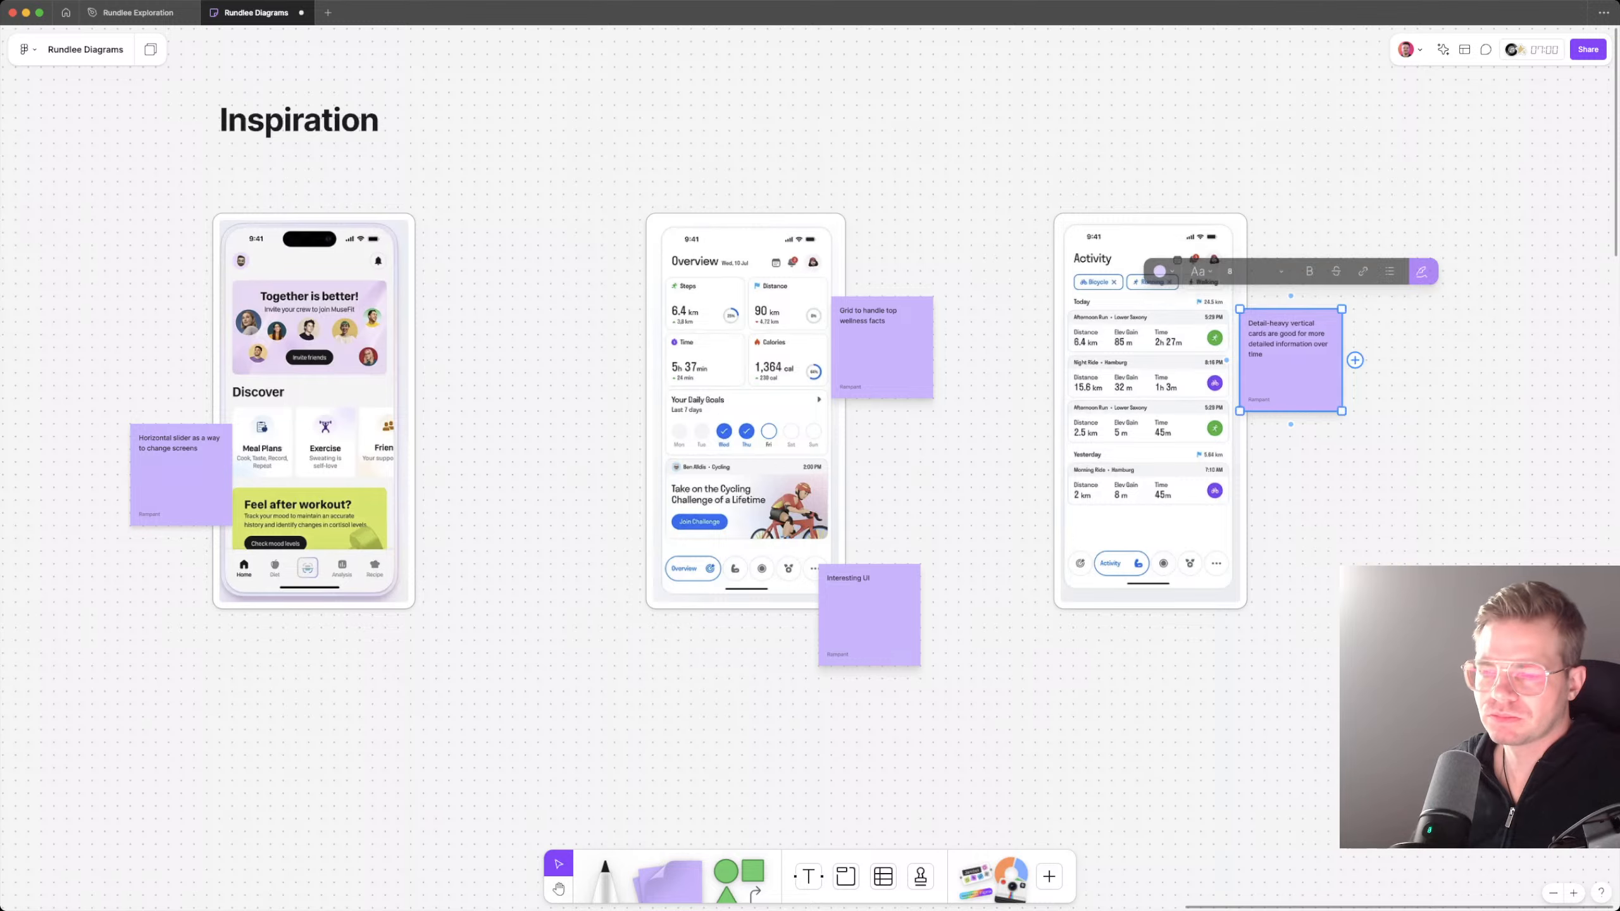
key(Escape)
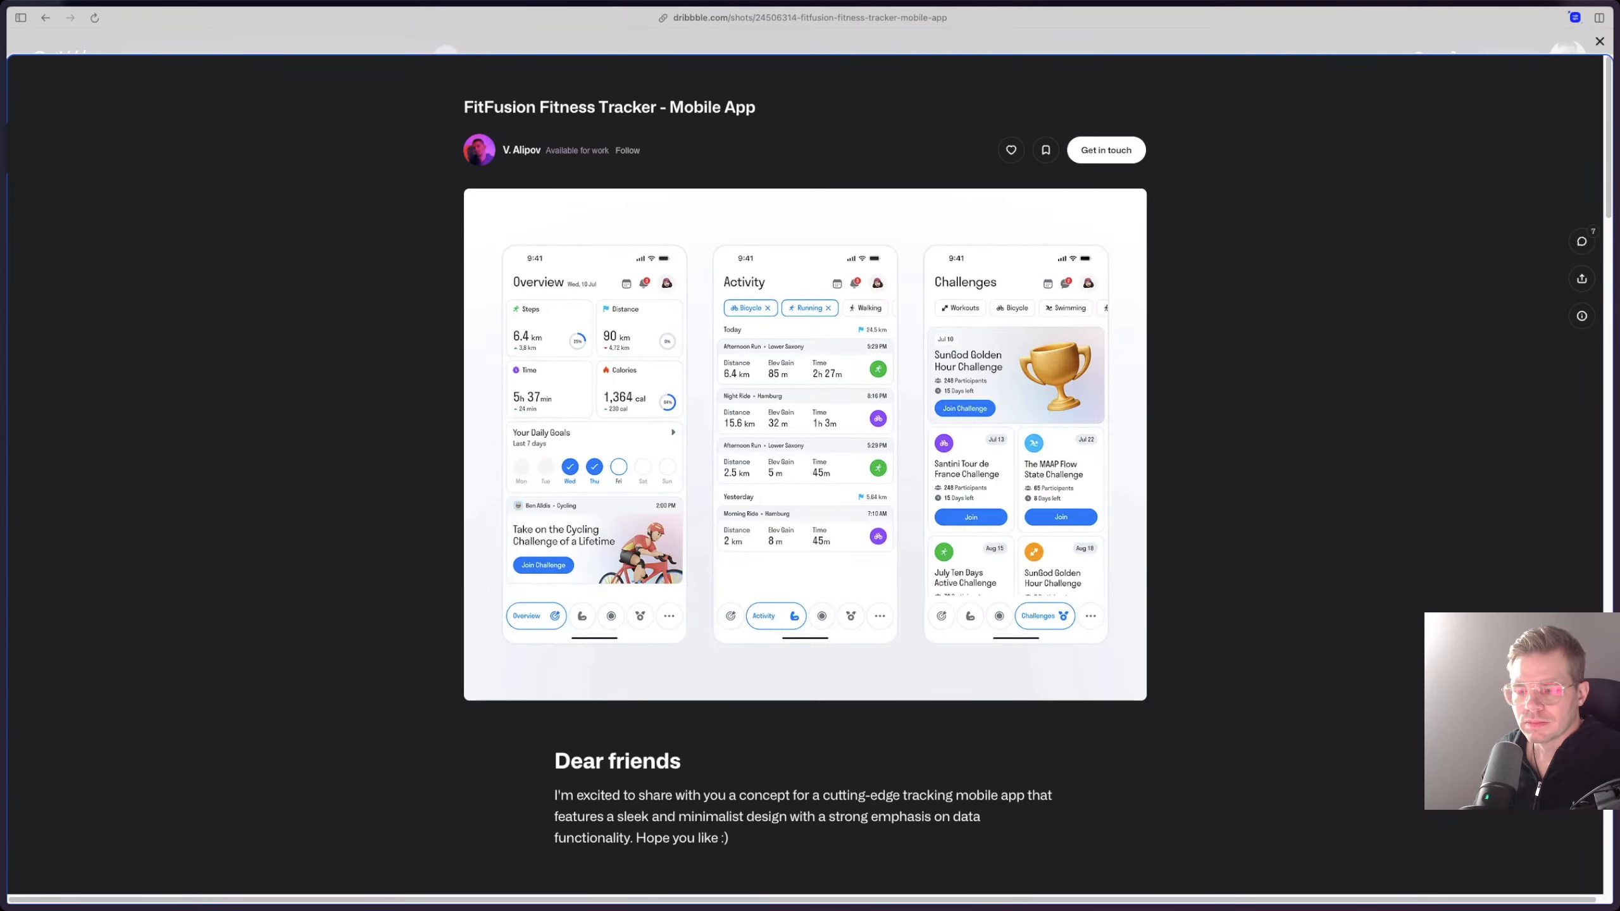
Step: Return from the FitFusion shot on Dribbble to the trackers results, browse them, and search for "finance apps"
key(Escape)
scroll(677, 460, down, 3)
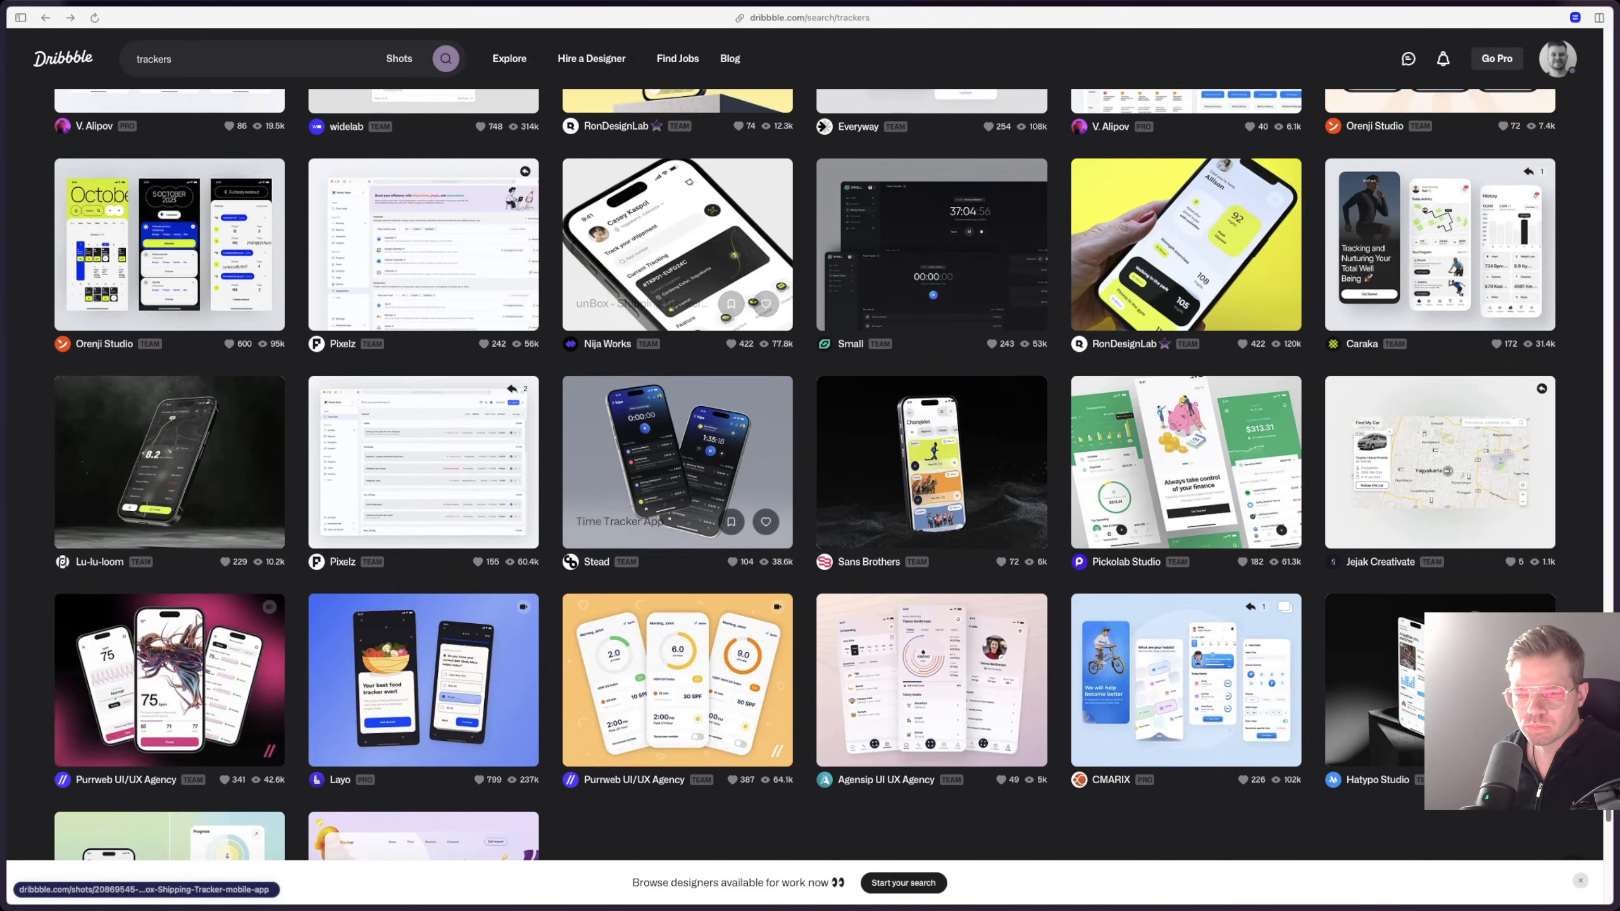
scroll(677, 459, up, 15)
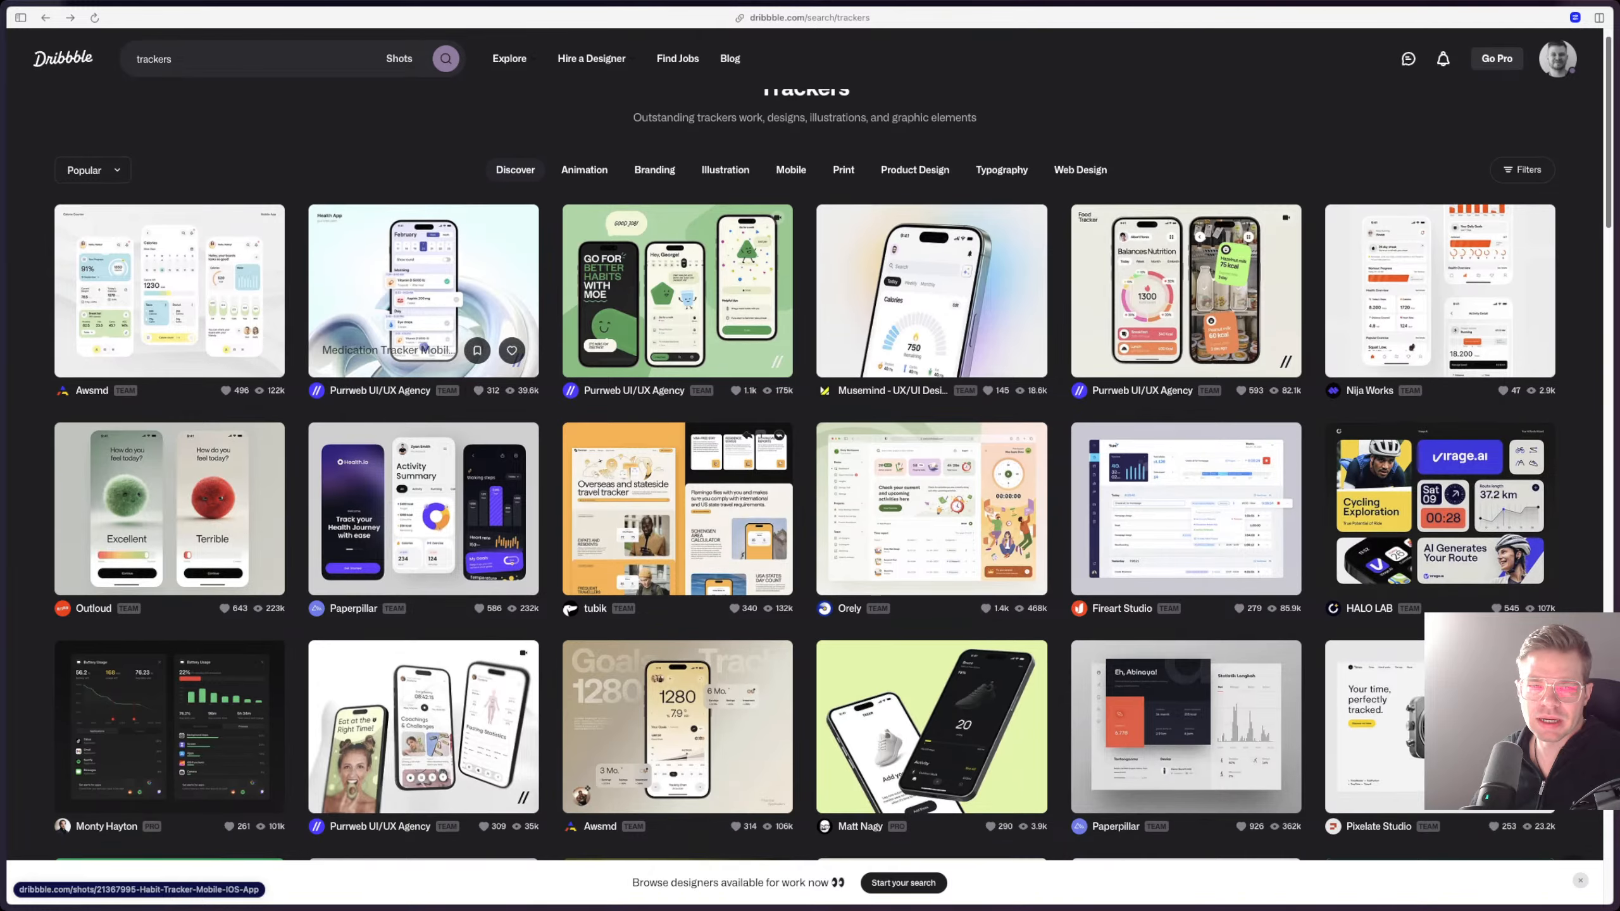
double_click(153, 59)
text(fin)
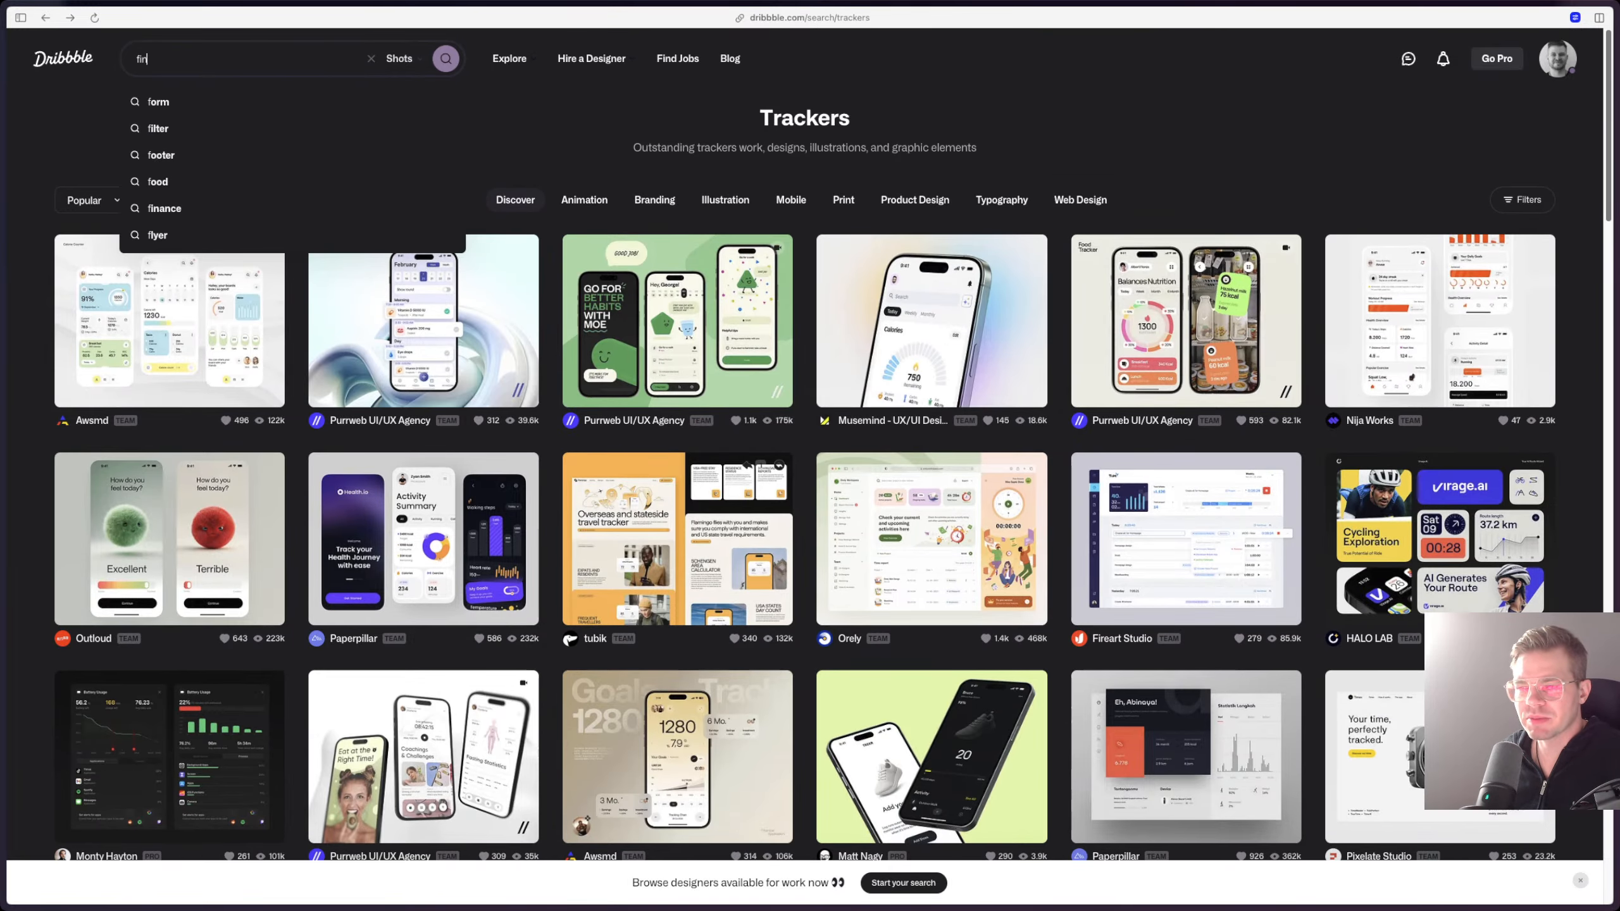
text(ance apps)
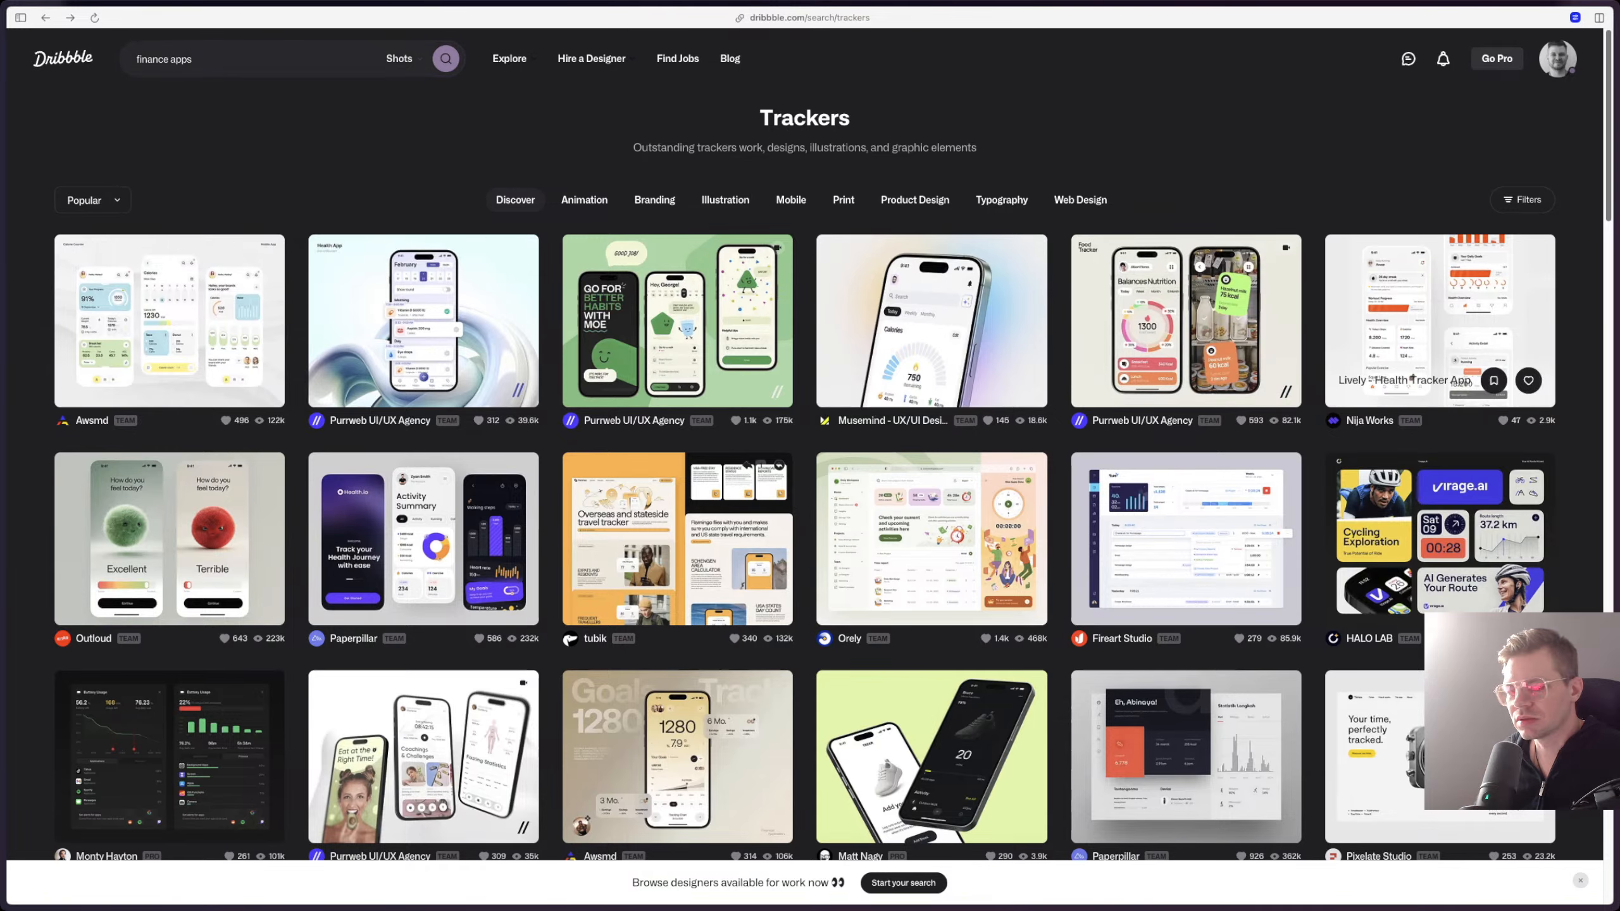
Step: View the Lively - Health Tracker App shot, close it, and open the Medication Tracker shot from the trackers results
click(1440, 319)
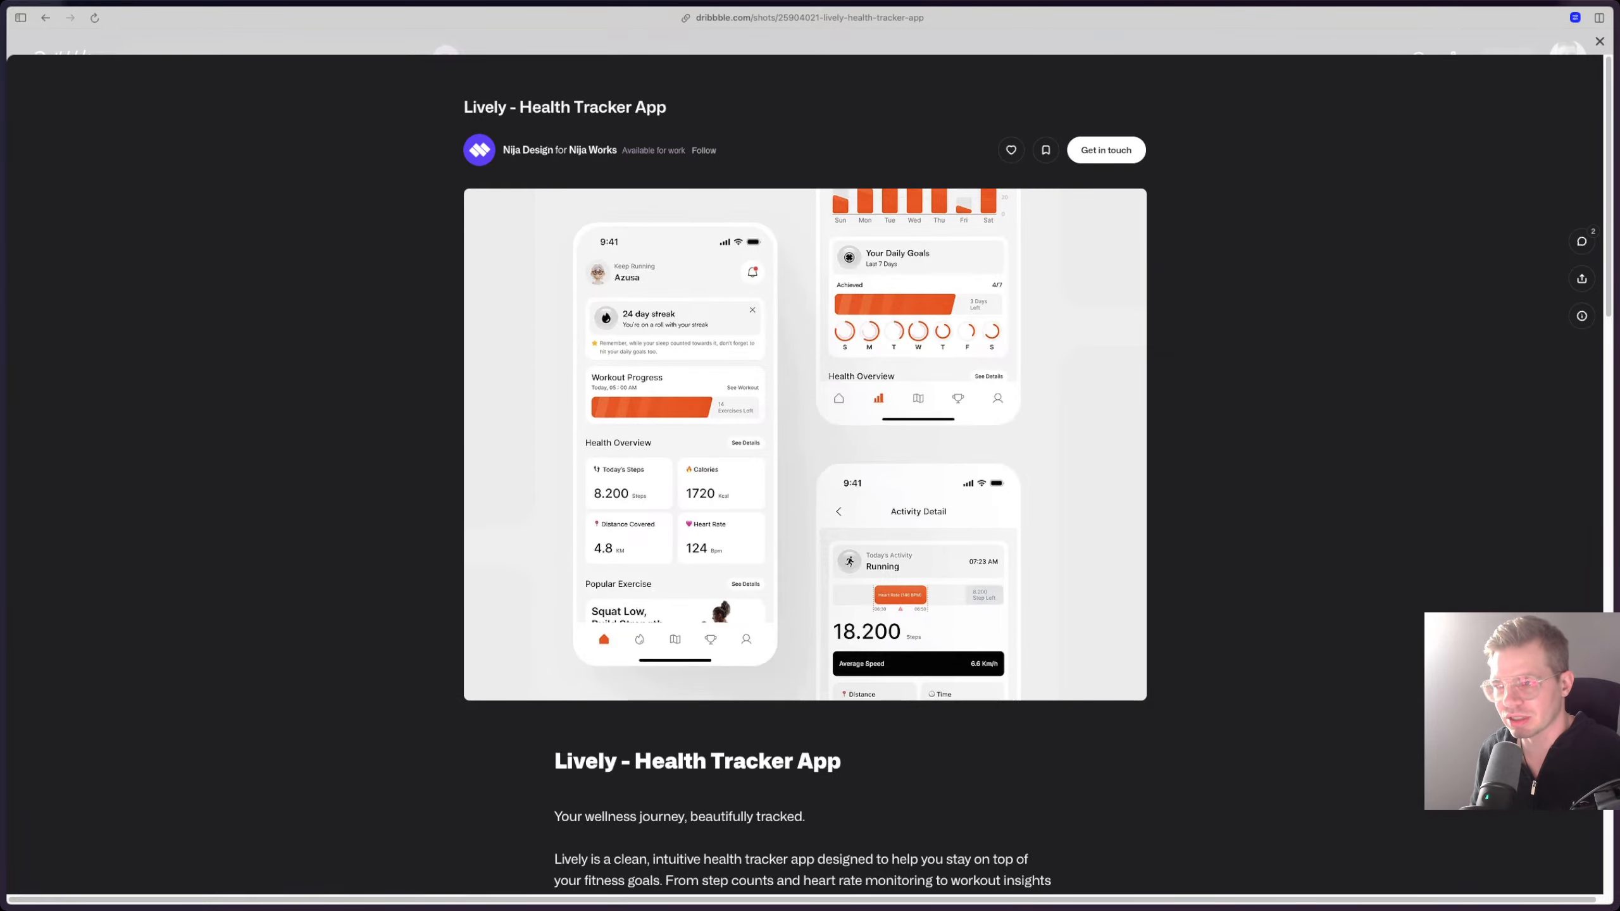
key(Escape)
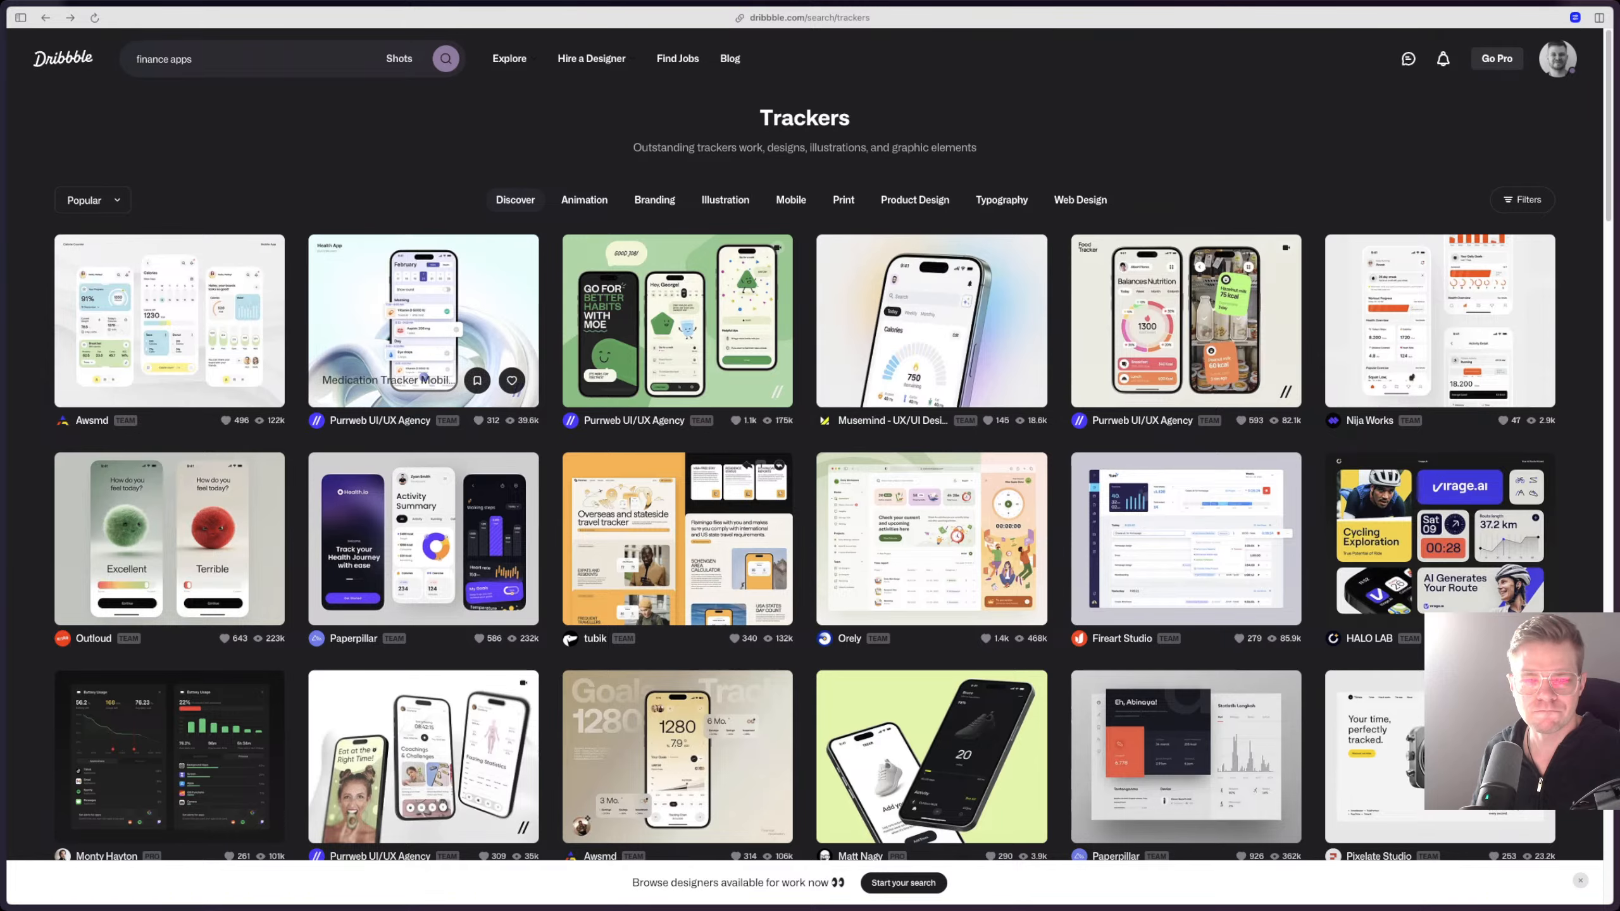
click(423, 319)
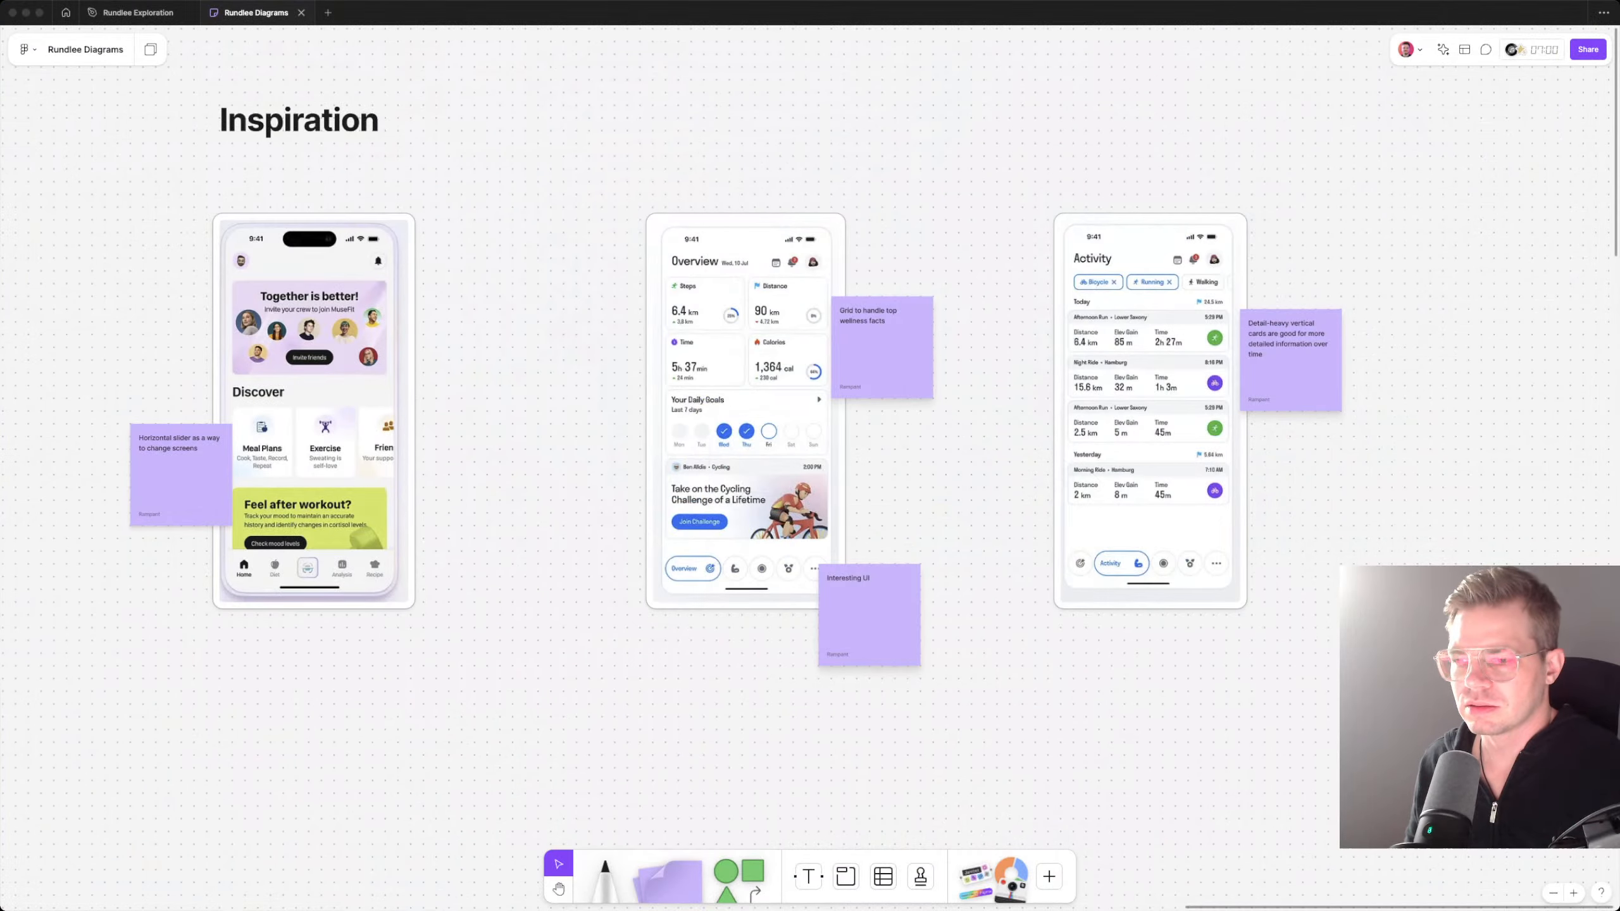
Step: Paste the Medication Tracker capture into the FigJam board and place it to the right of the Activity screenshot, level with it
key(super+v)
scroll(810, 456, right, 7)
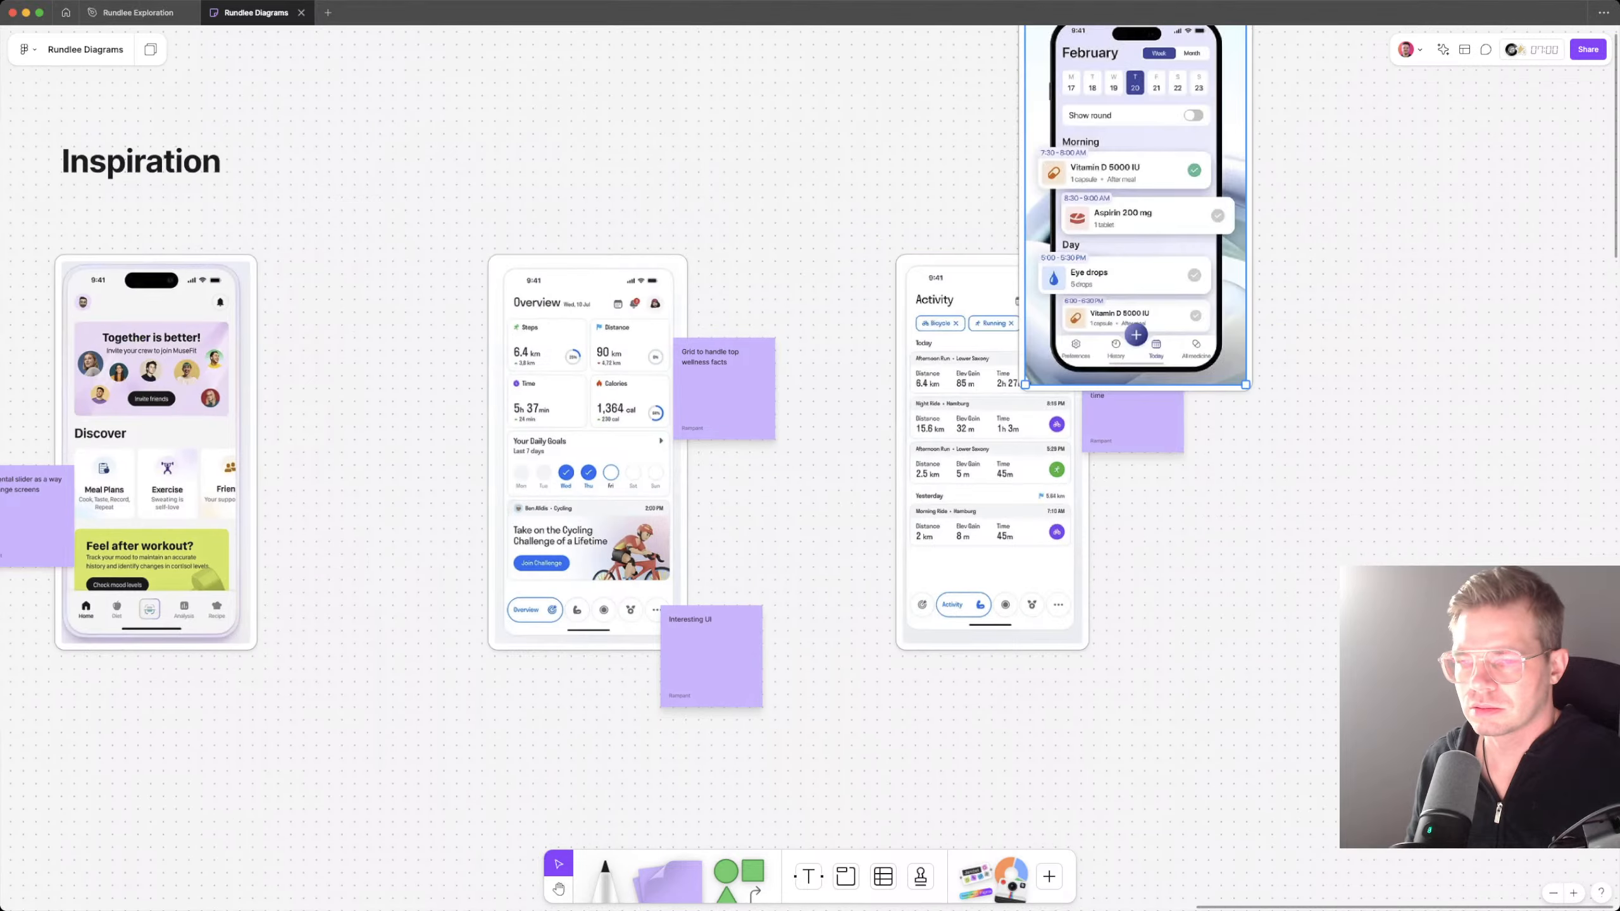
mouse_move(850, 242)
mouse_down()
mouse_move(1264, 515)
mouse_move(1208, 502)
mouse_up()
key(Escape)
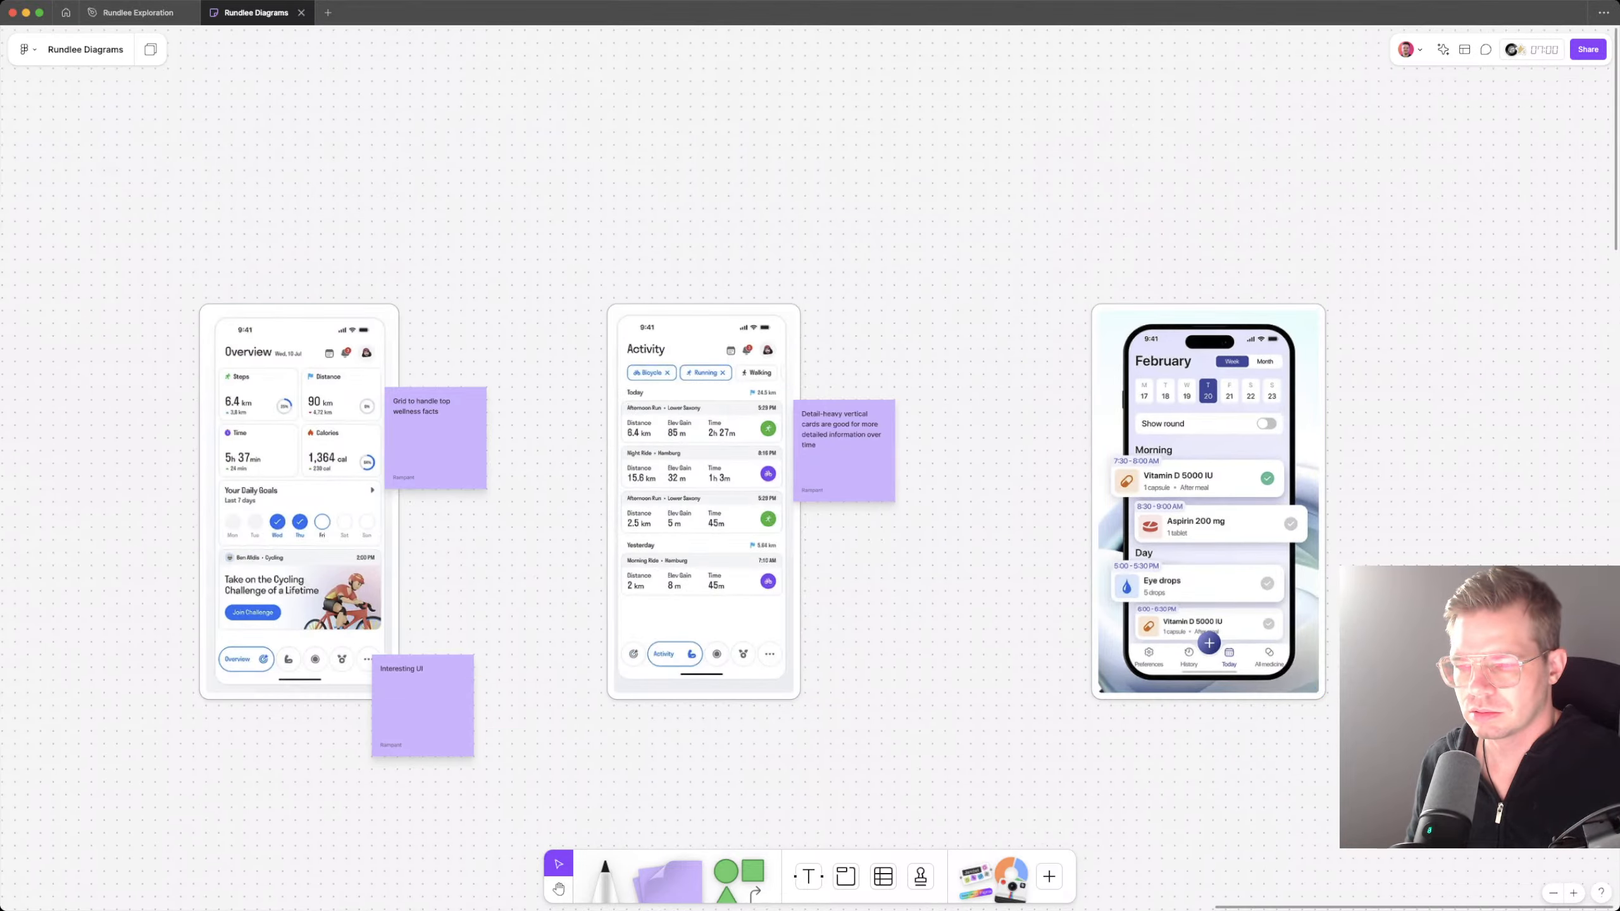
Step: Duplicate the detail-heavy cards note beside the medication screenshot's February calendar and change the copy's text to "Vet visits by date"
alt+drag(843, 463, 1340, 438)
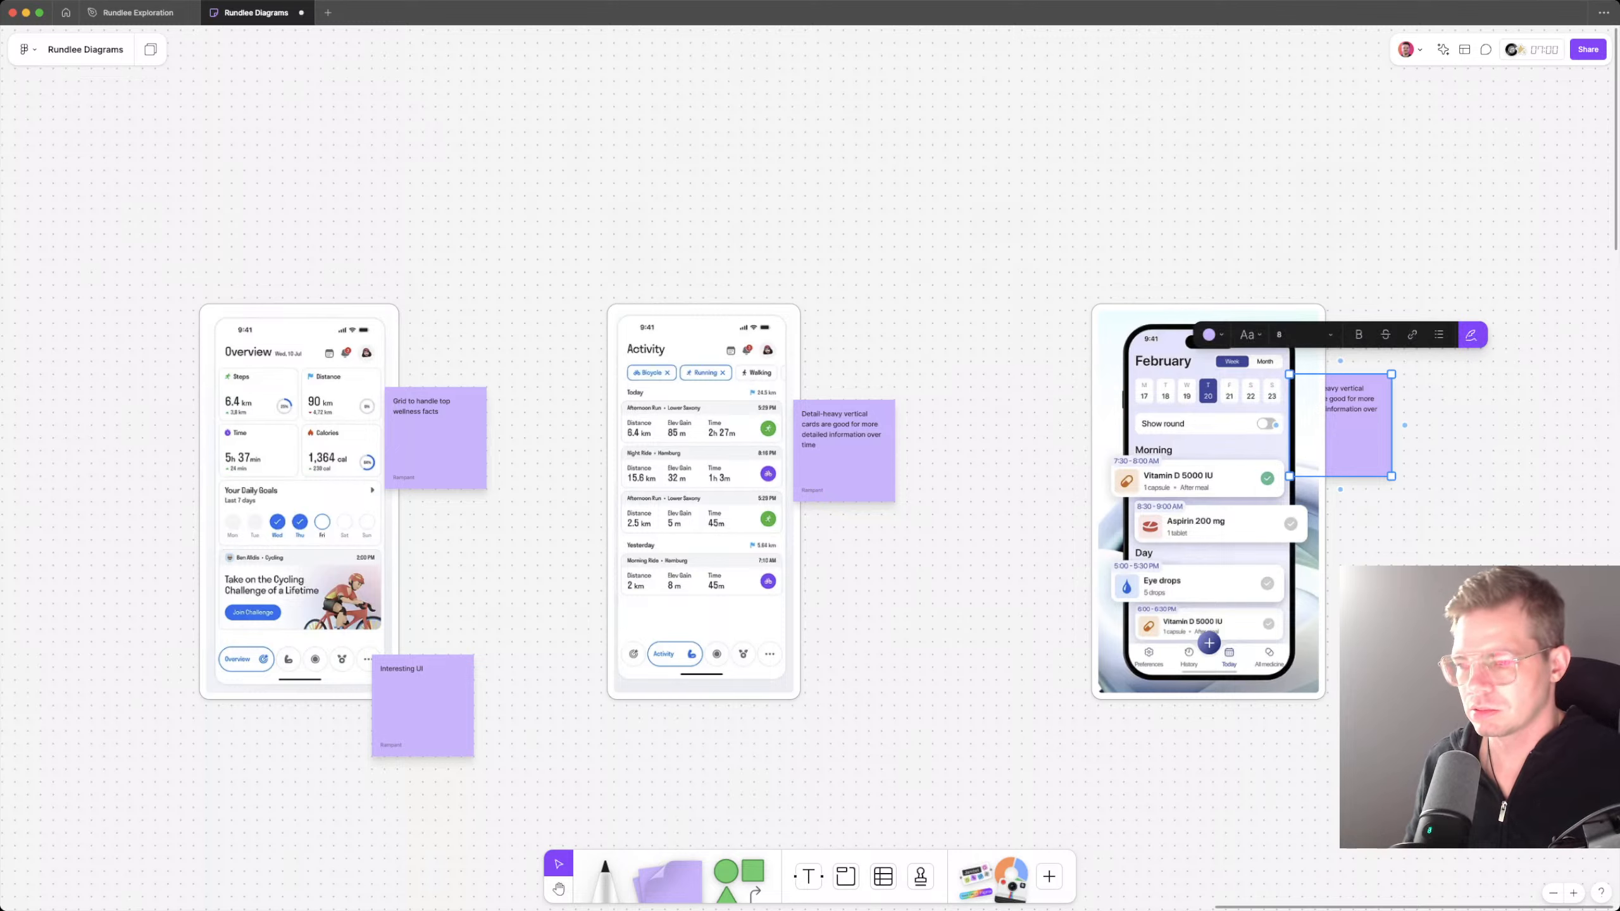
key(Return)
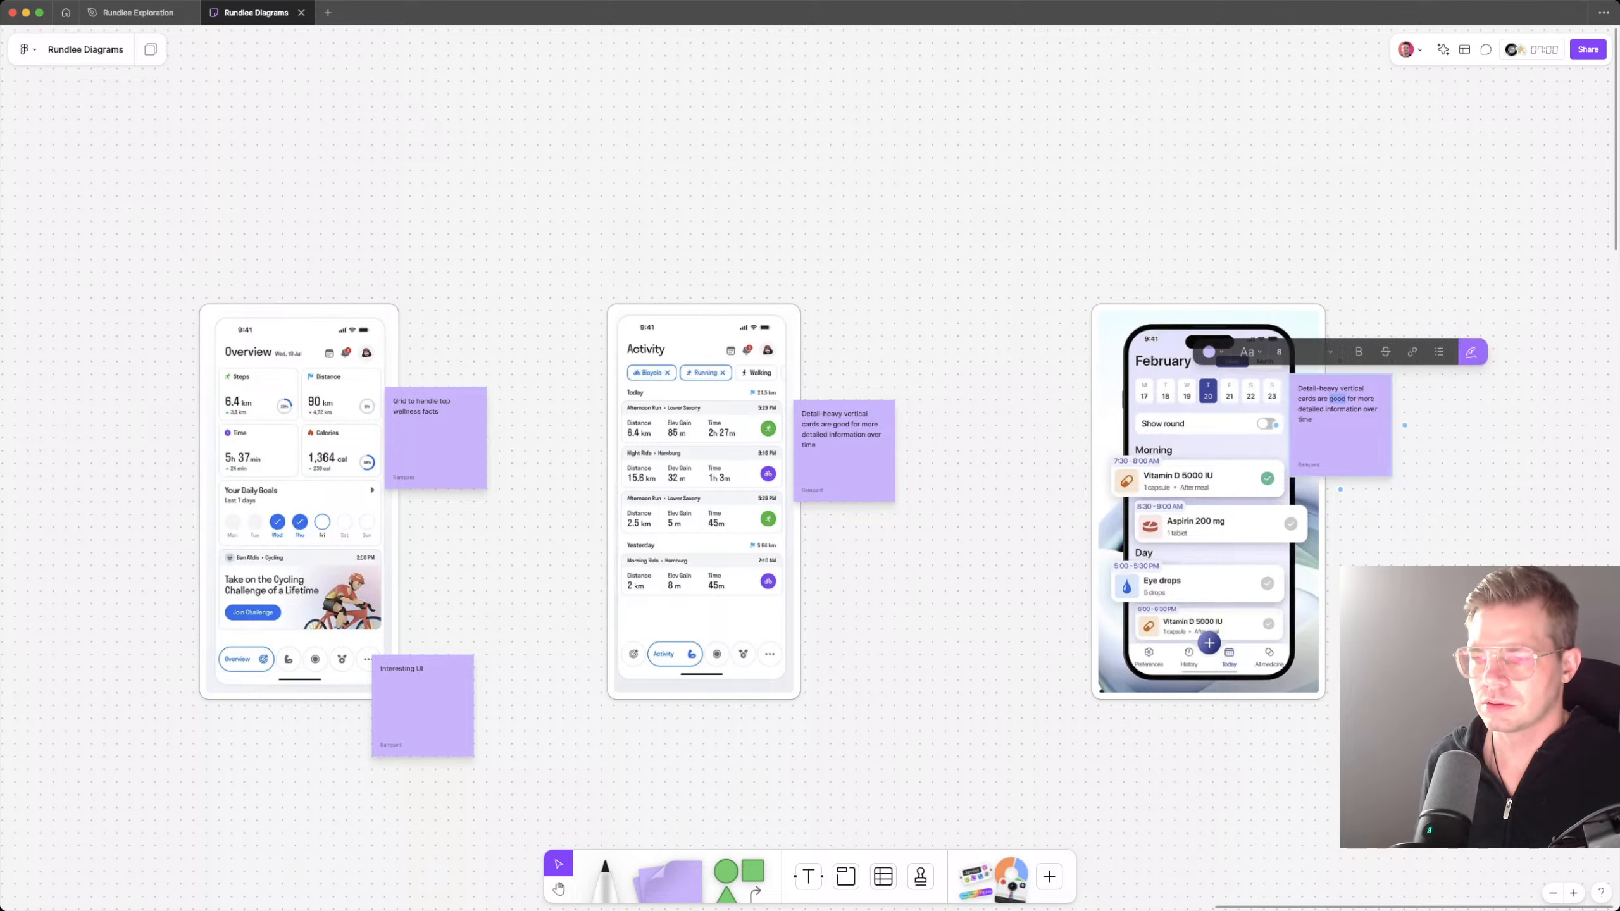
text(Vet visit)
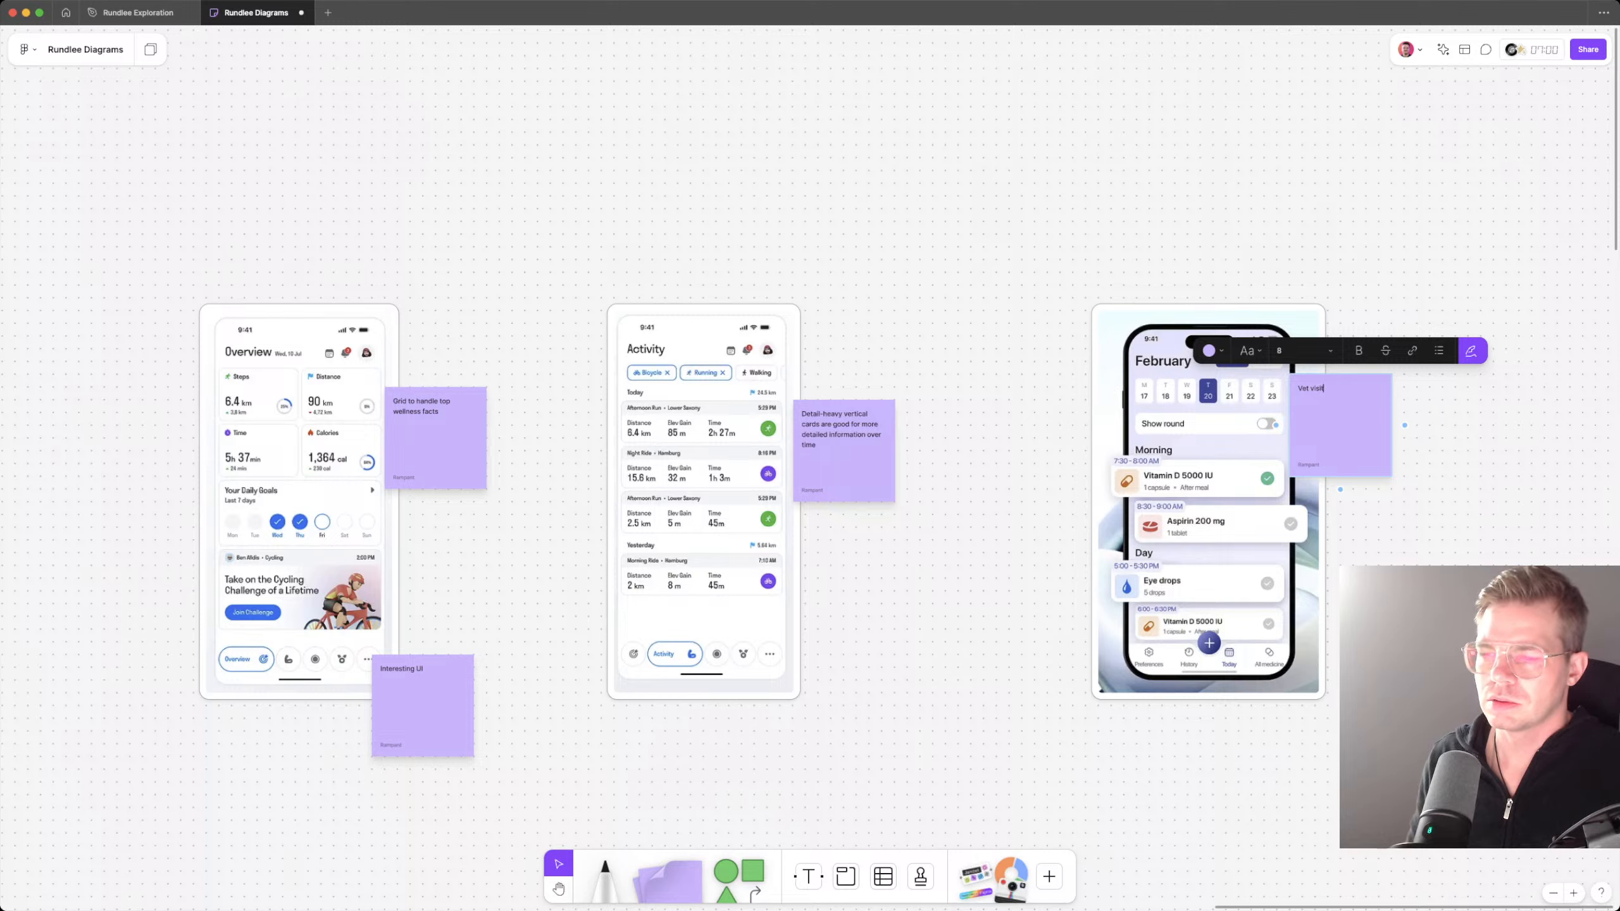
text(s by date)
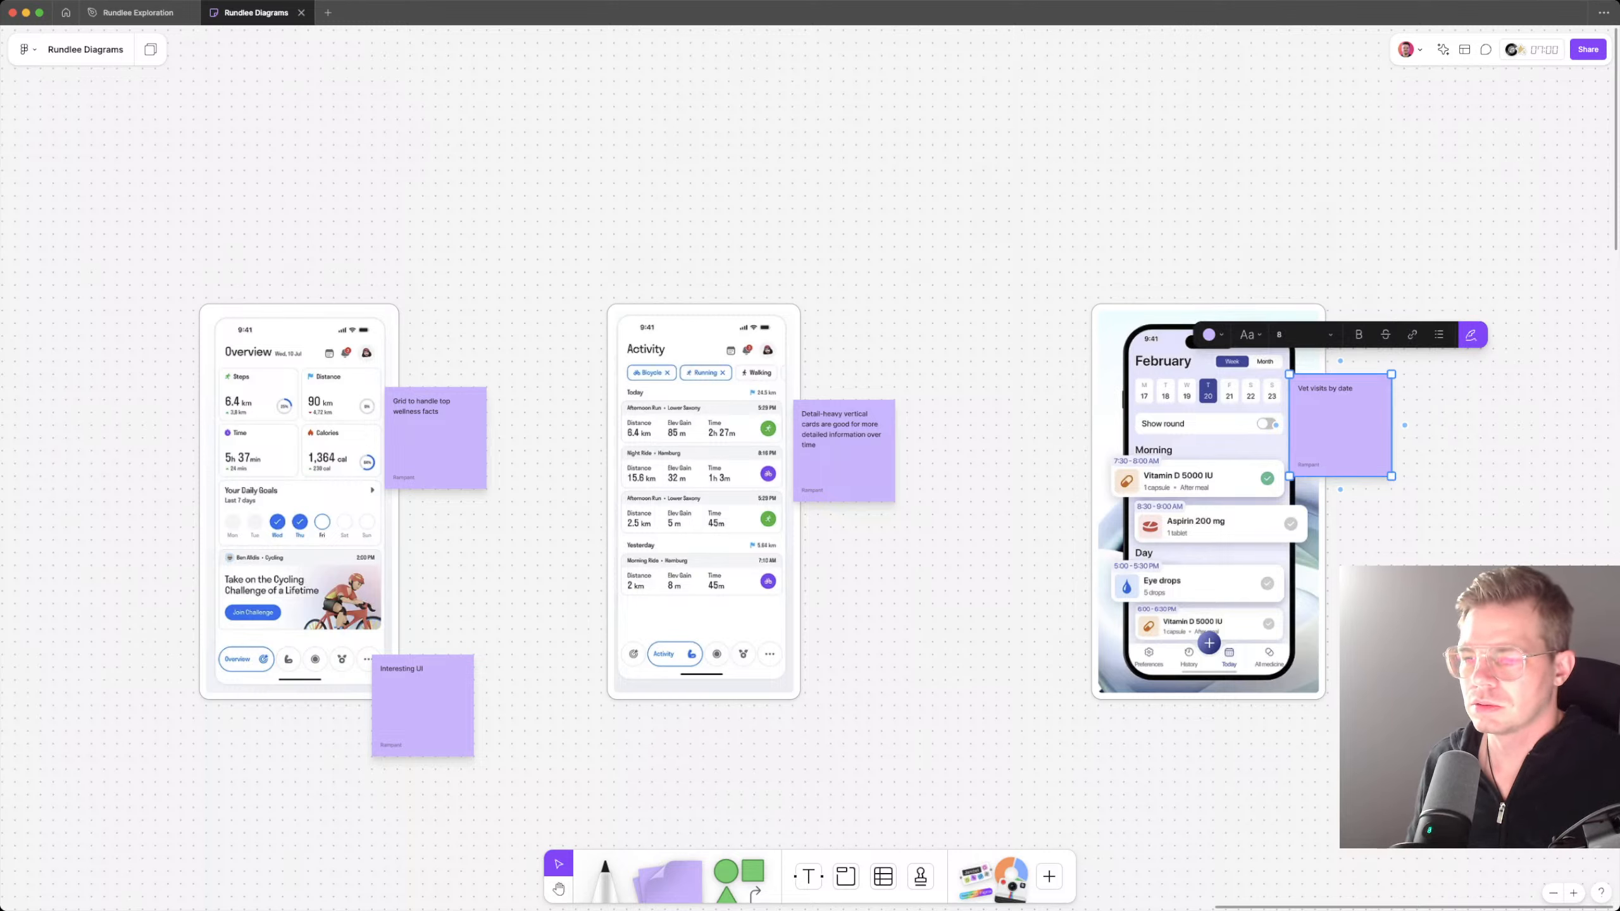
key(Escape)
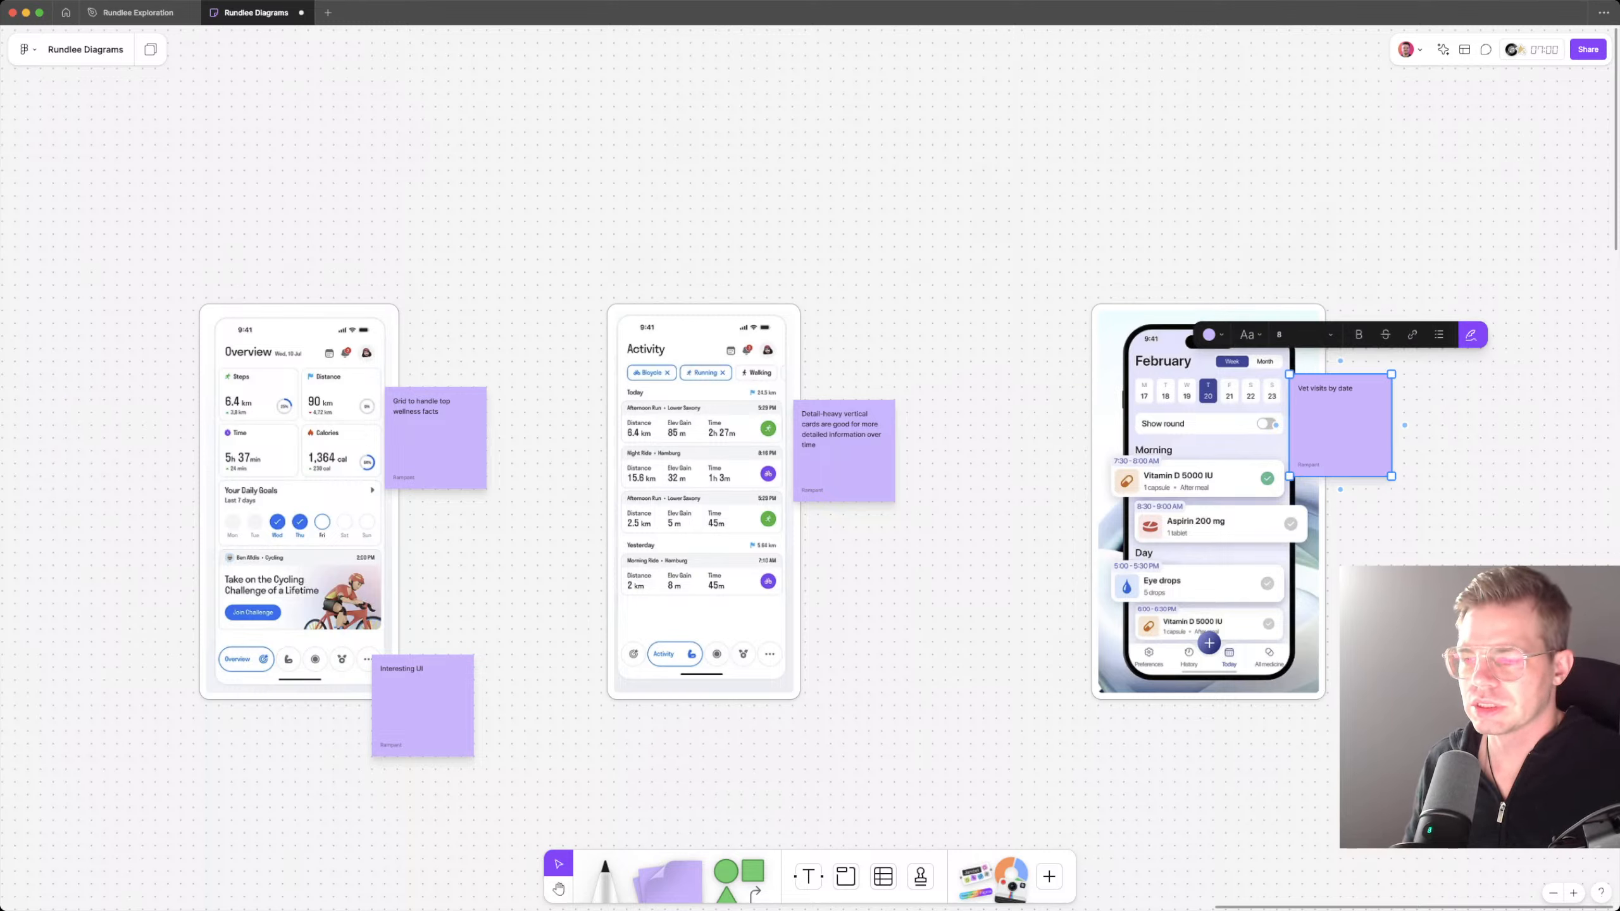
key(Escape)
Step: Duplicate the vet visits note to the left edge of the medication list and change the copy's text to "Interesting medication schedule"
scroll(1263, 447, up, 5)
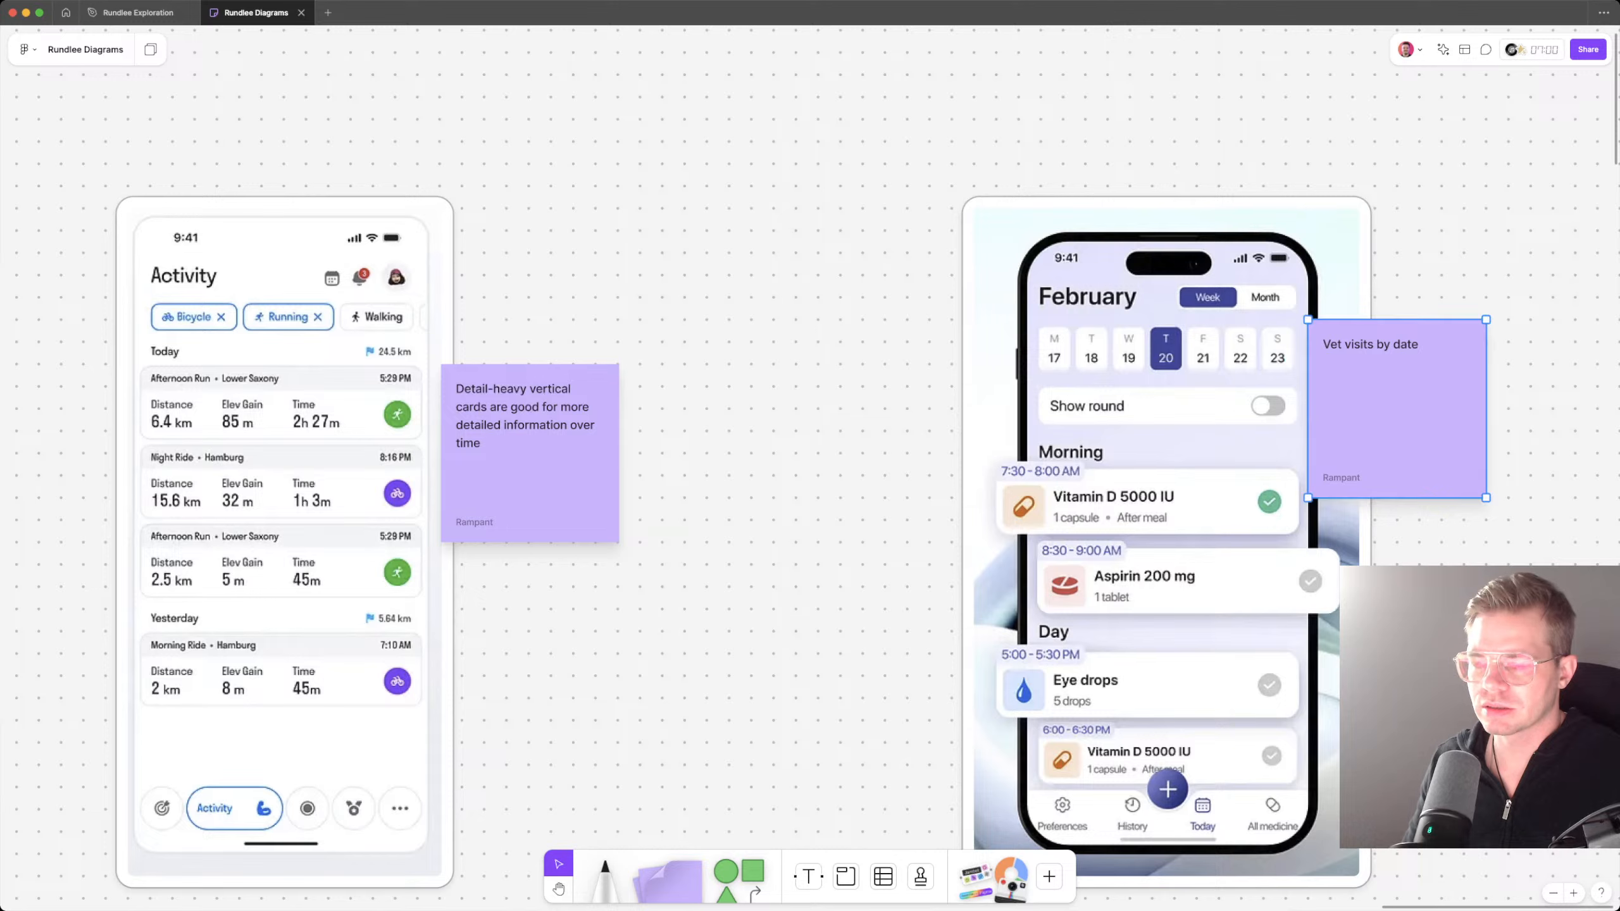
alt+drag(1397, 408, 929, 586)
double_click(891, 522)
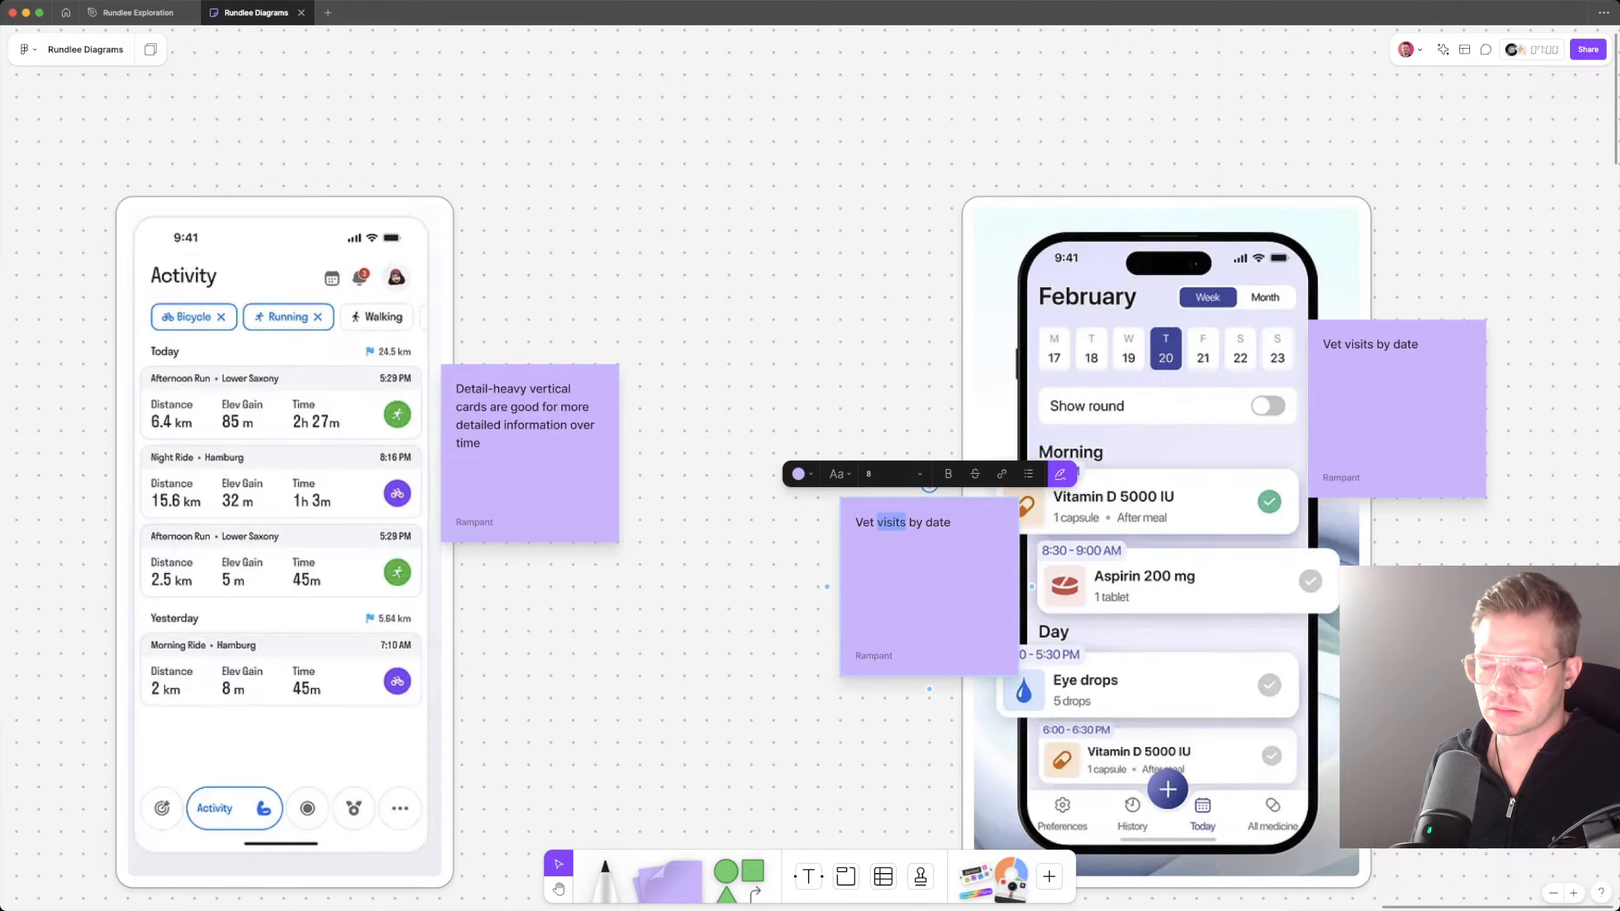
key(super+a)
key(BackSpace)
text(Inte)
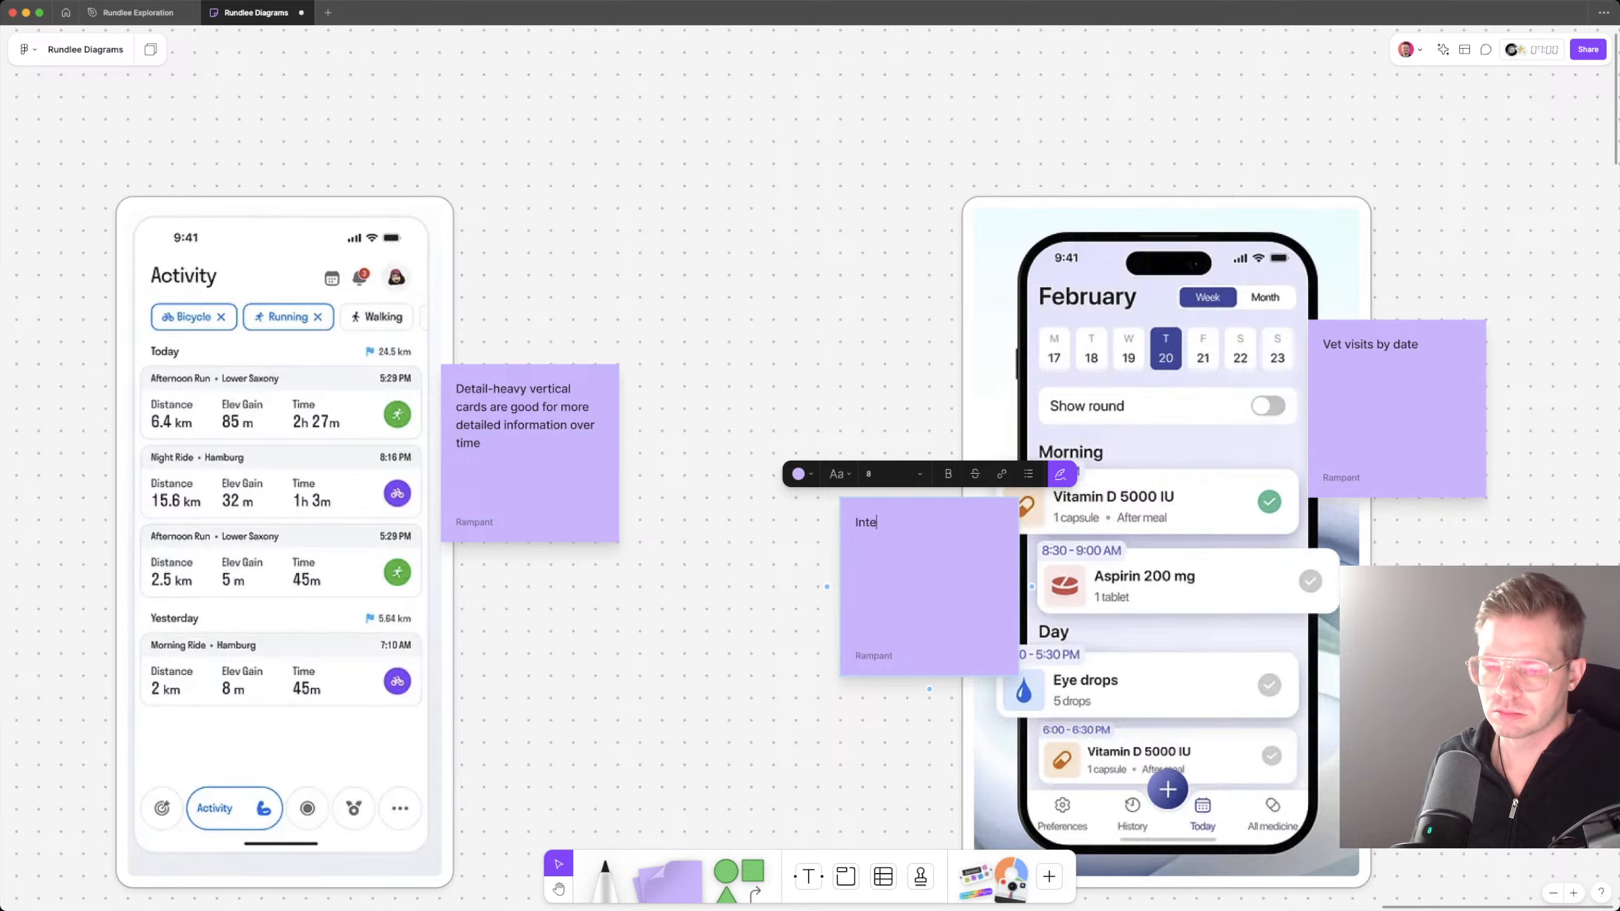
text(resting me)
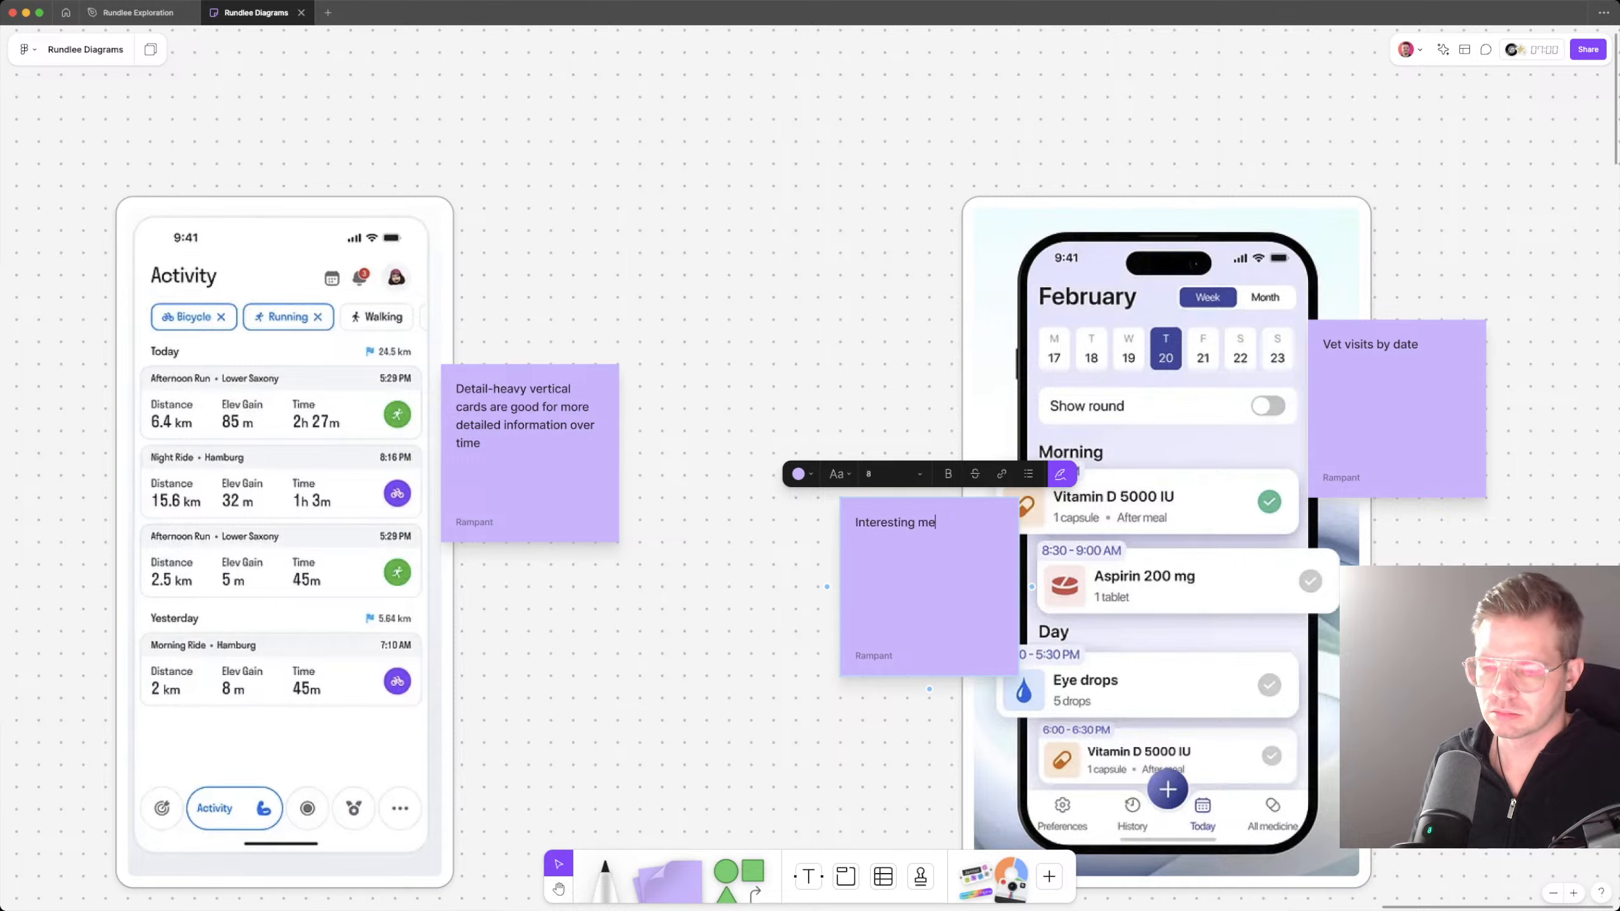
text(dica)
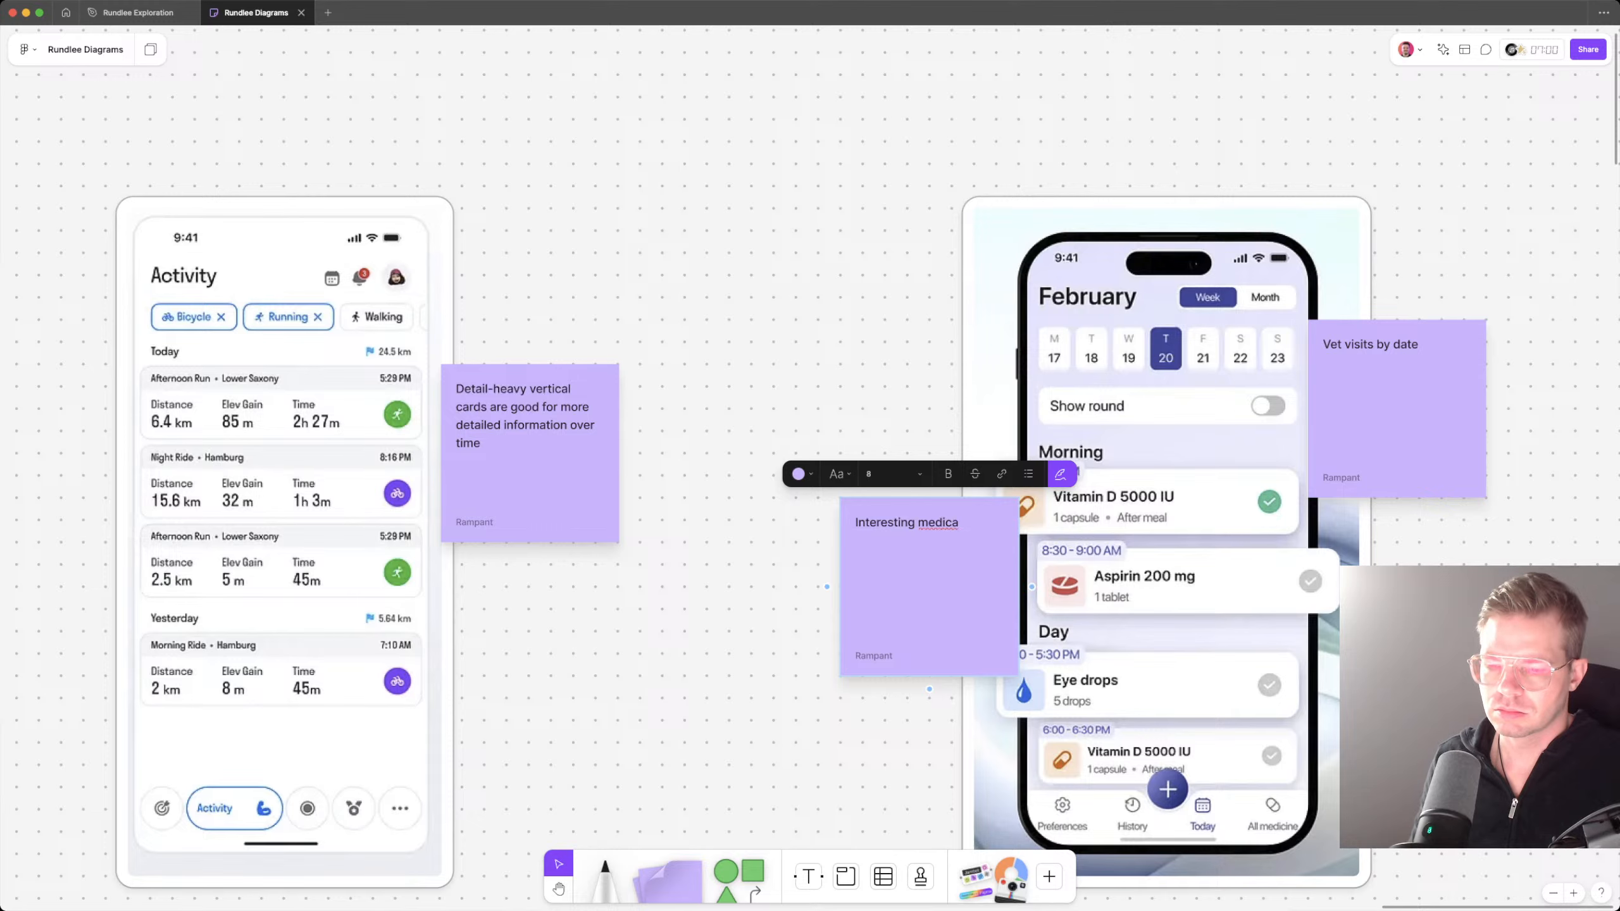
text(tion schedule)
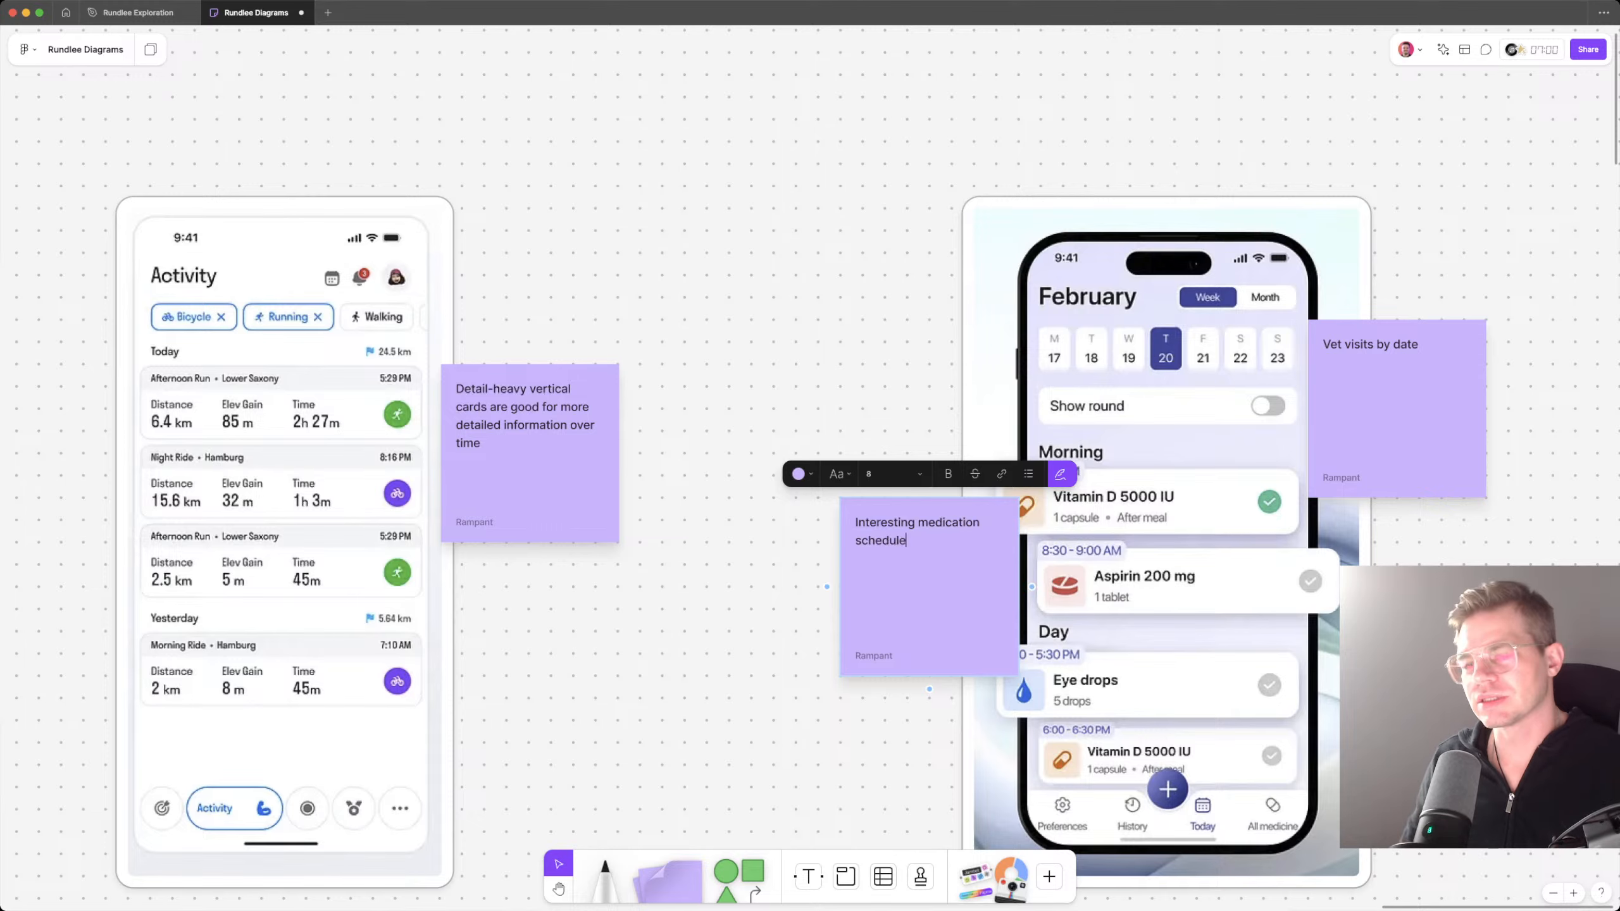
click(807, 293)
Step: Nudge the "Vet visits by date" note slightly left so it overlaps the edge of the February calendar
scroll(807, 294, down, 1)
scroll(807, 294, down, 3)
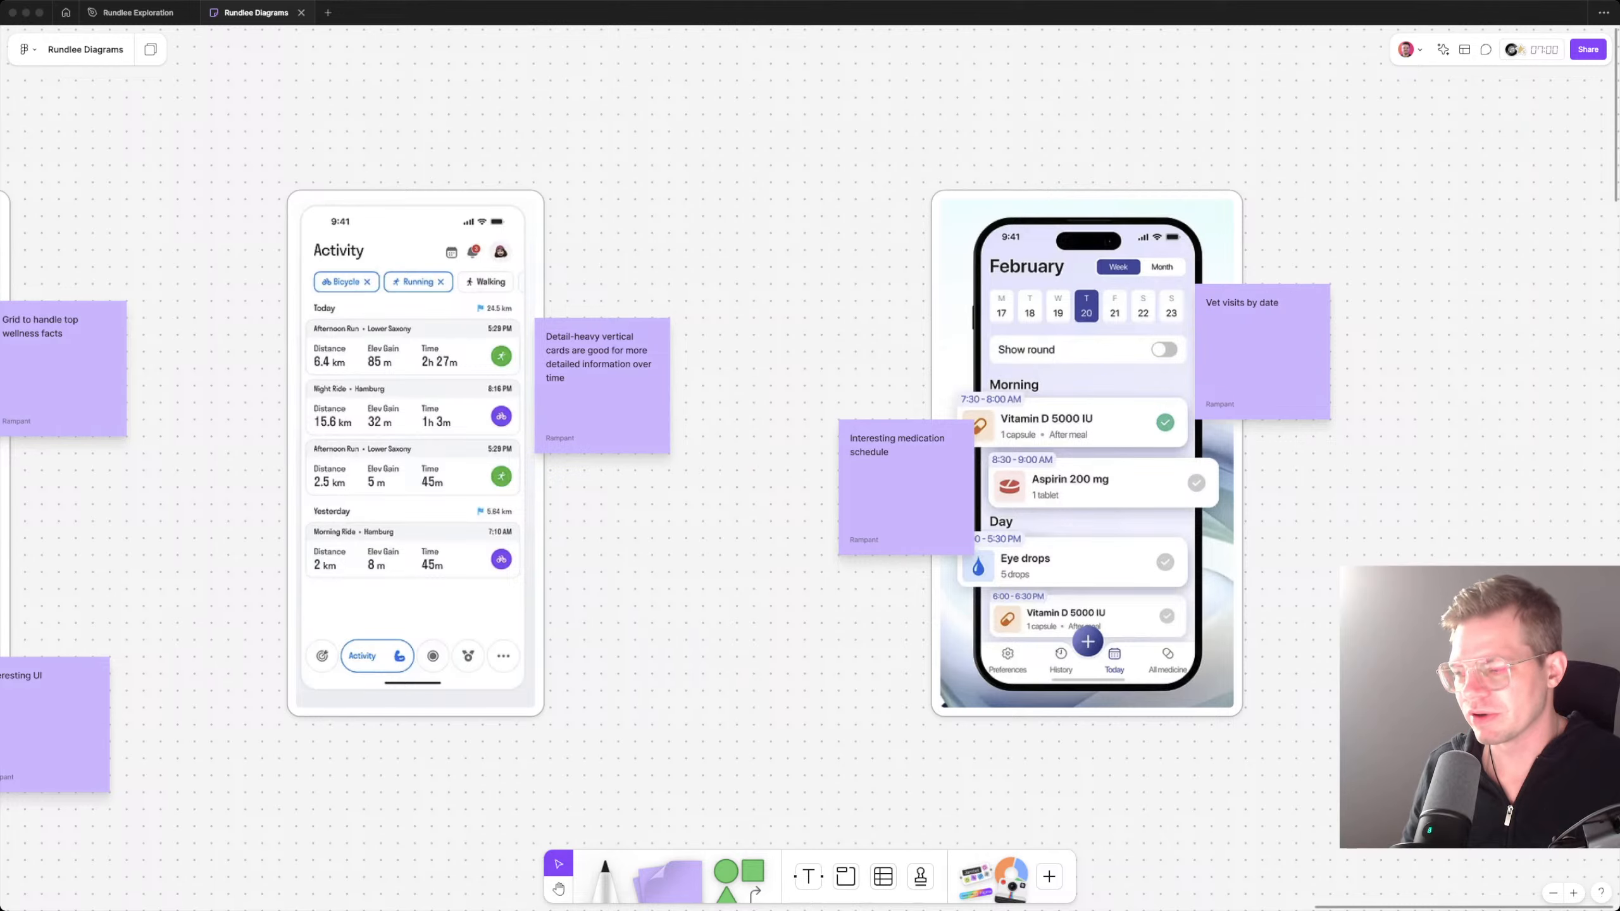
scroll(810, 460, right, 1)
scroll(810, 459, right, 1)
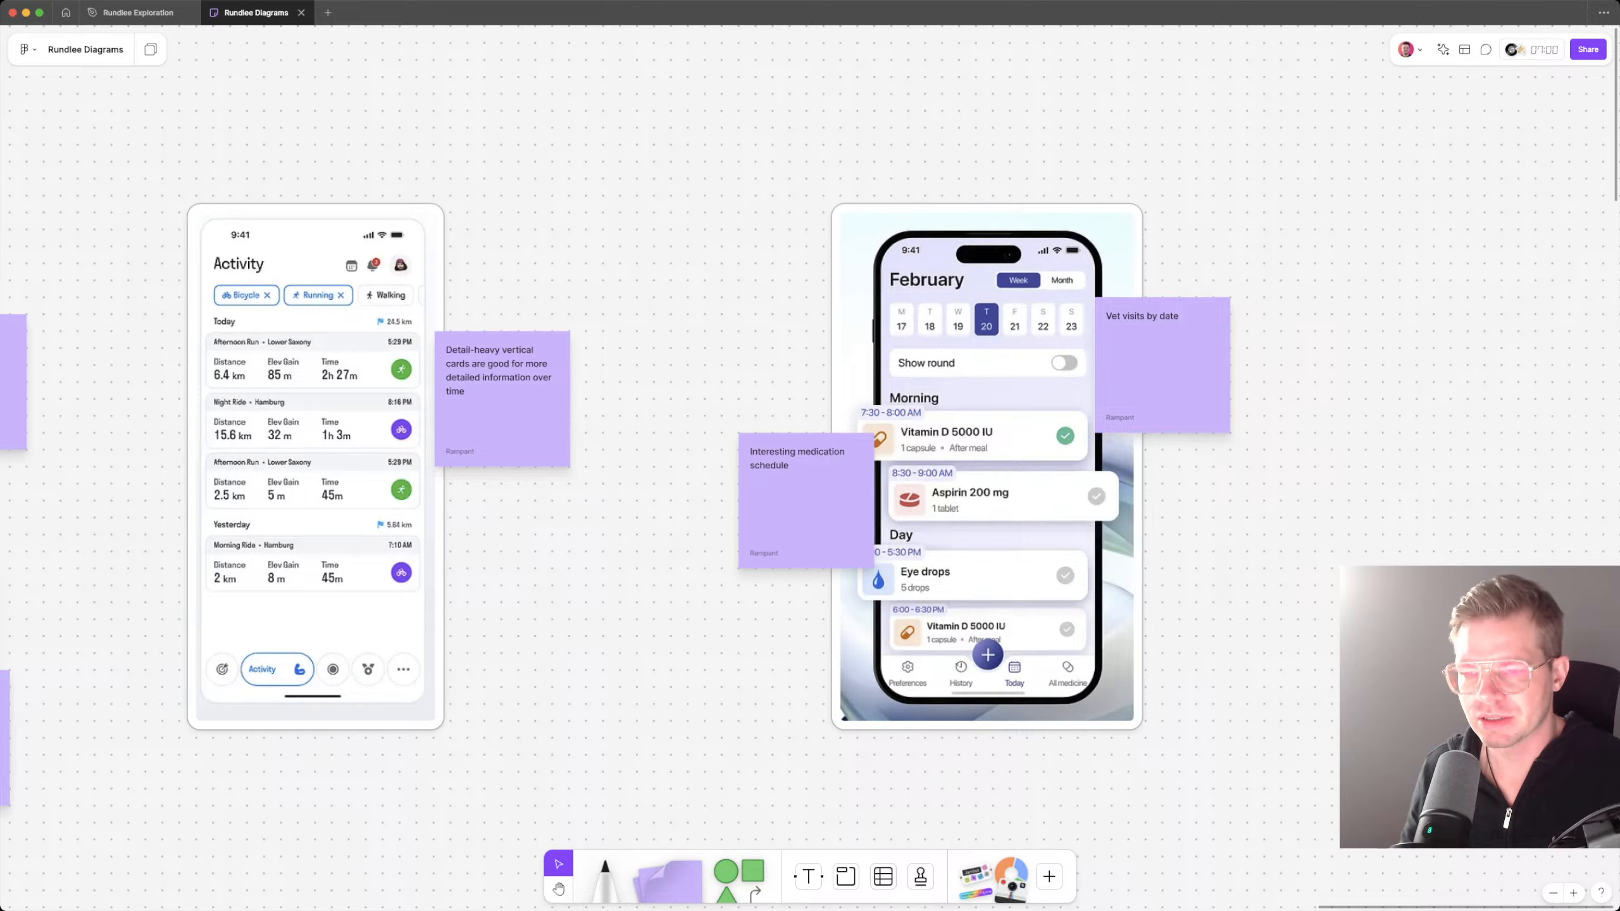
drag(1162, 365, 1146, 365)
key(Escape)
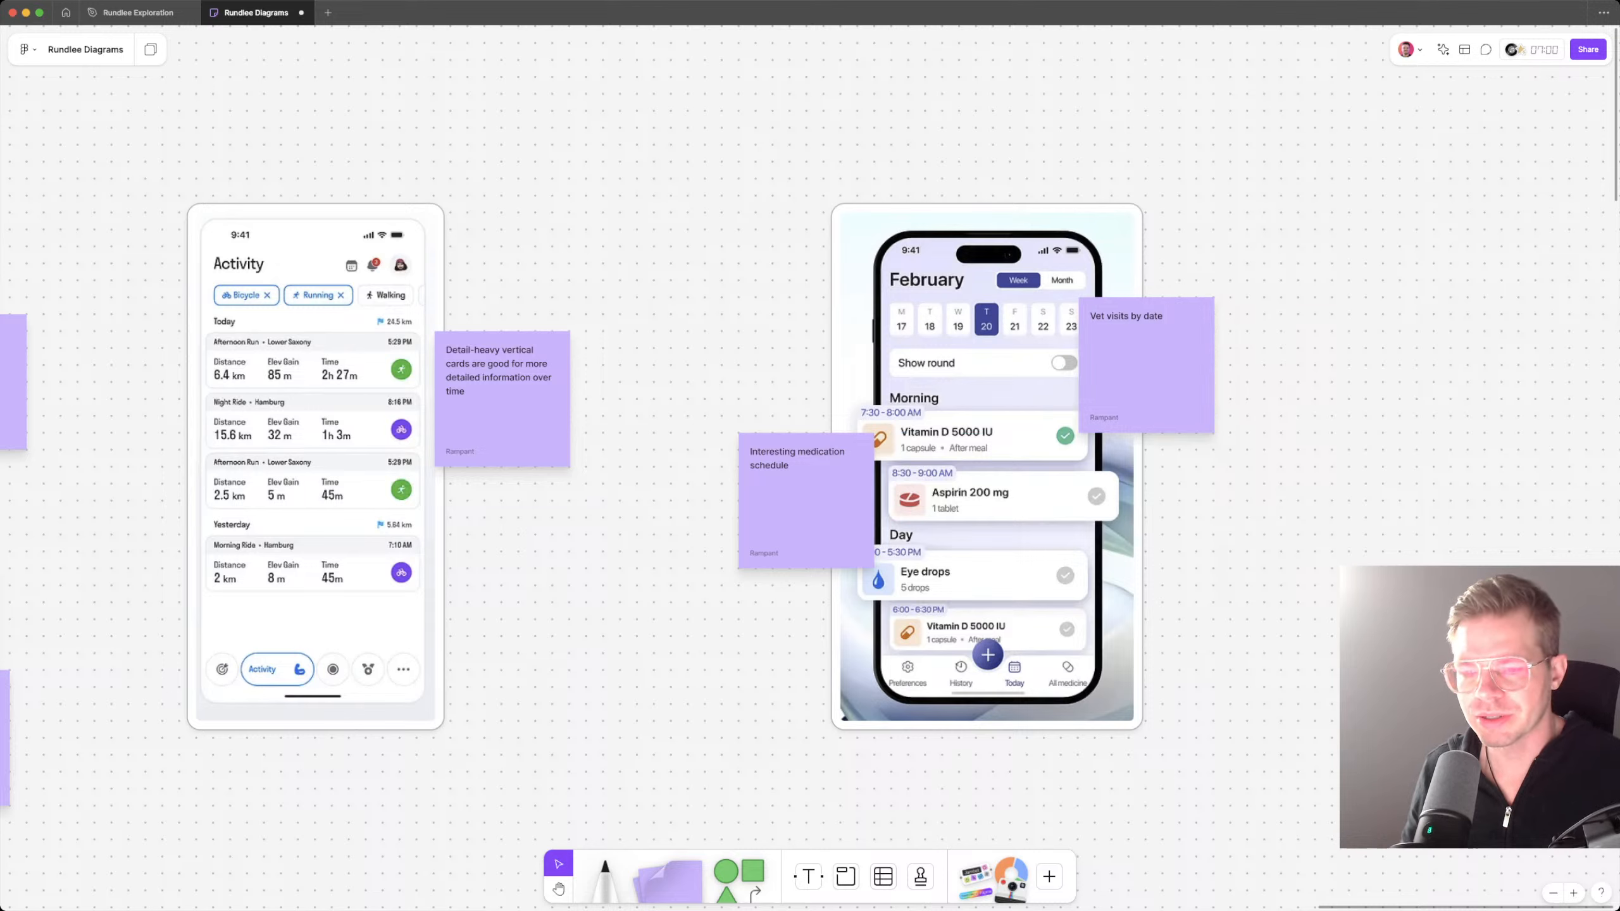
scroll(1351, 608, left, 3)
scroll(1350, 608, down, 3)
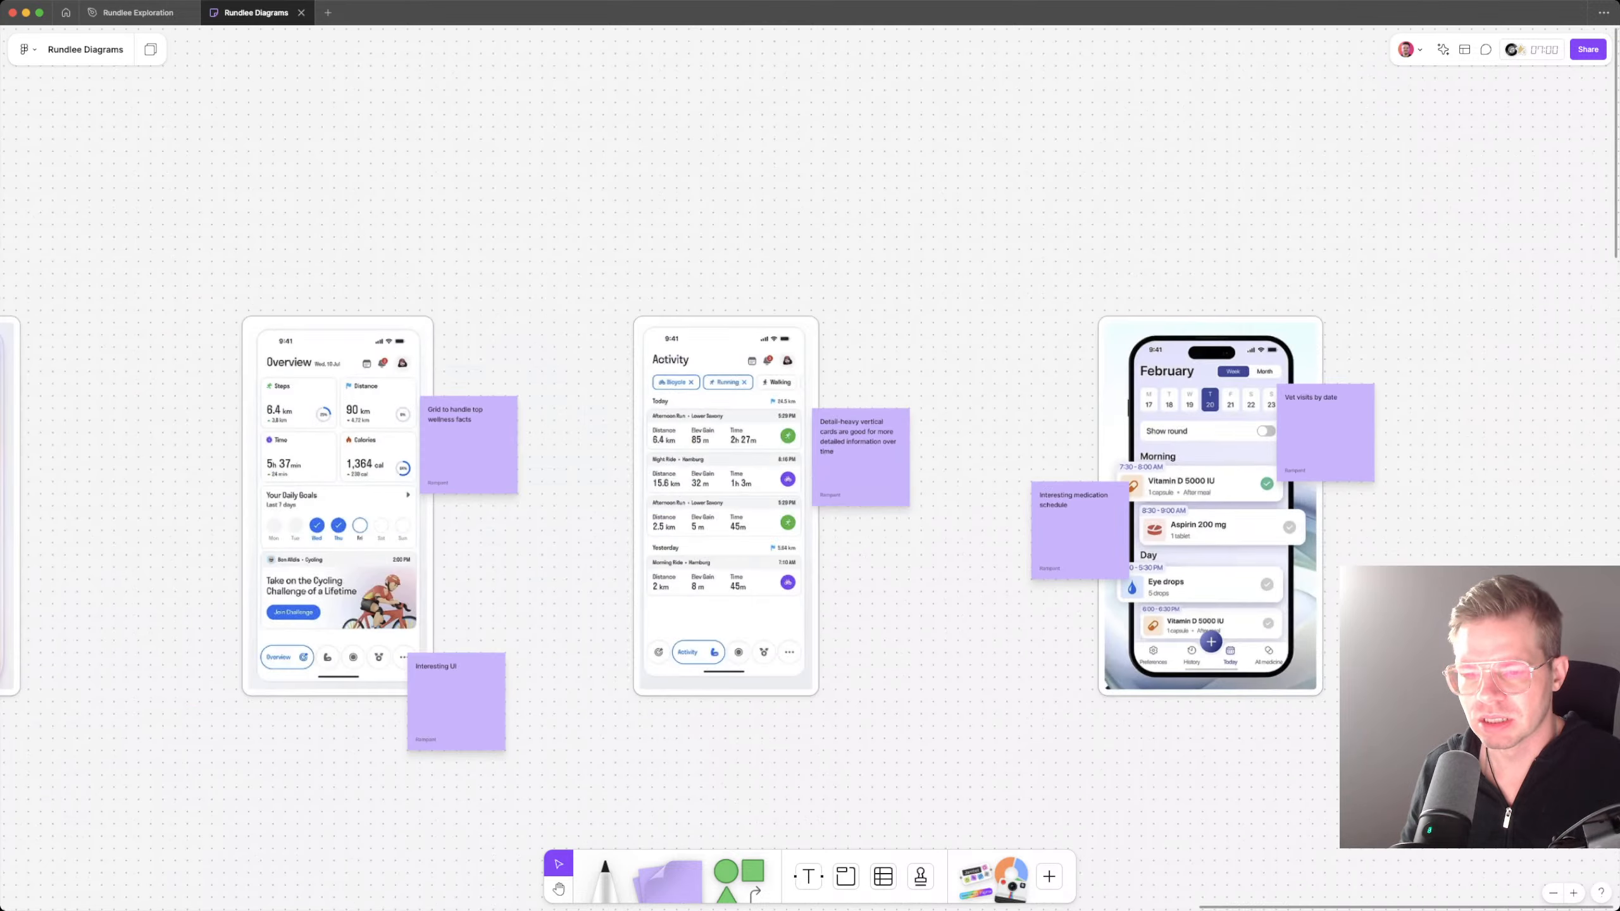
Step: Move the detail-heavy vertical cards note slightly left so it overlaps the edge of the Activity screenshot
scroll(701, 491, left, 1)
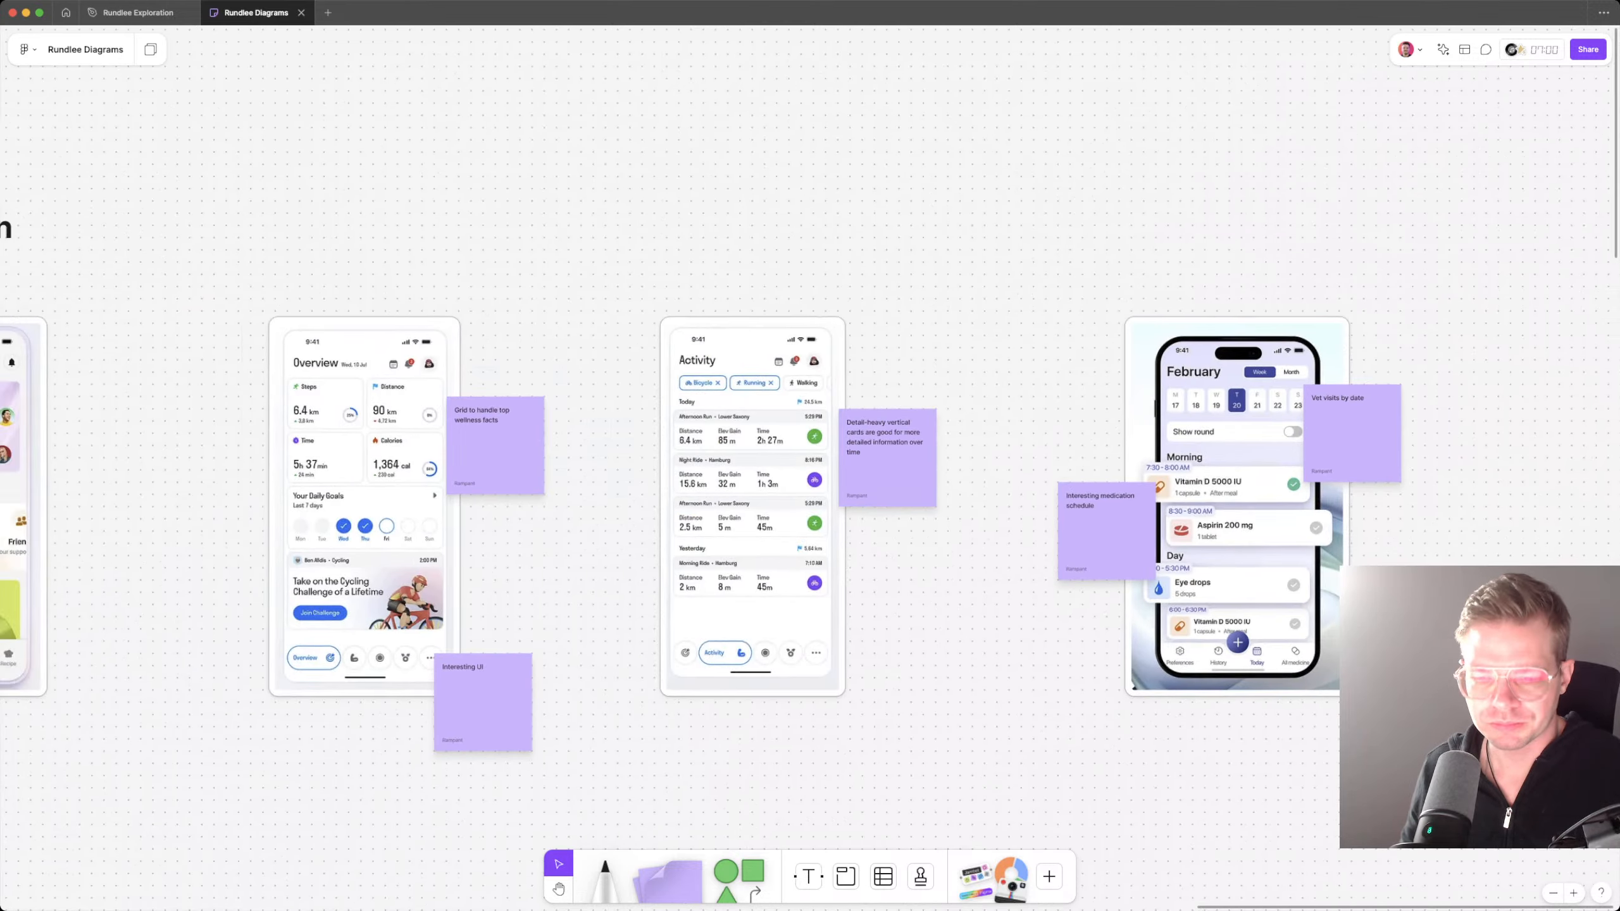
drag(887, 458, 861, 458)
key(Escape)
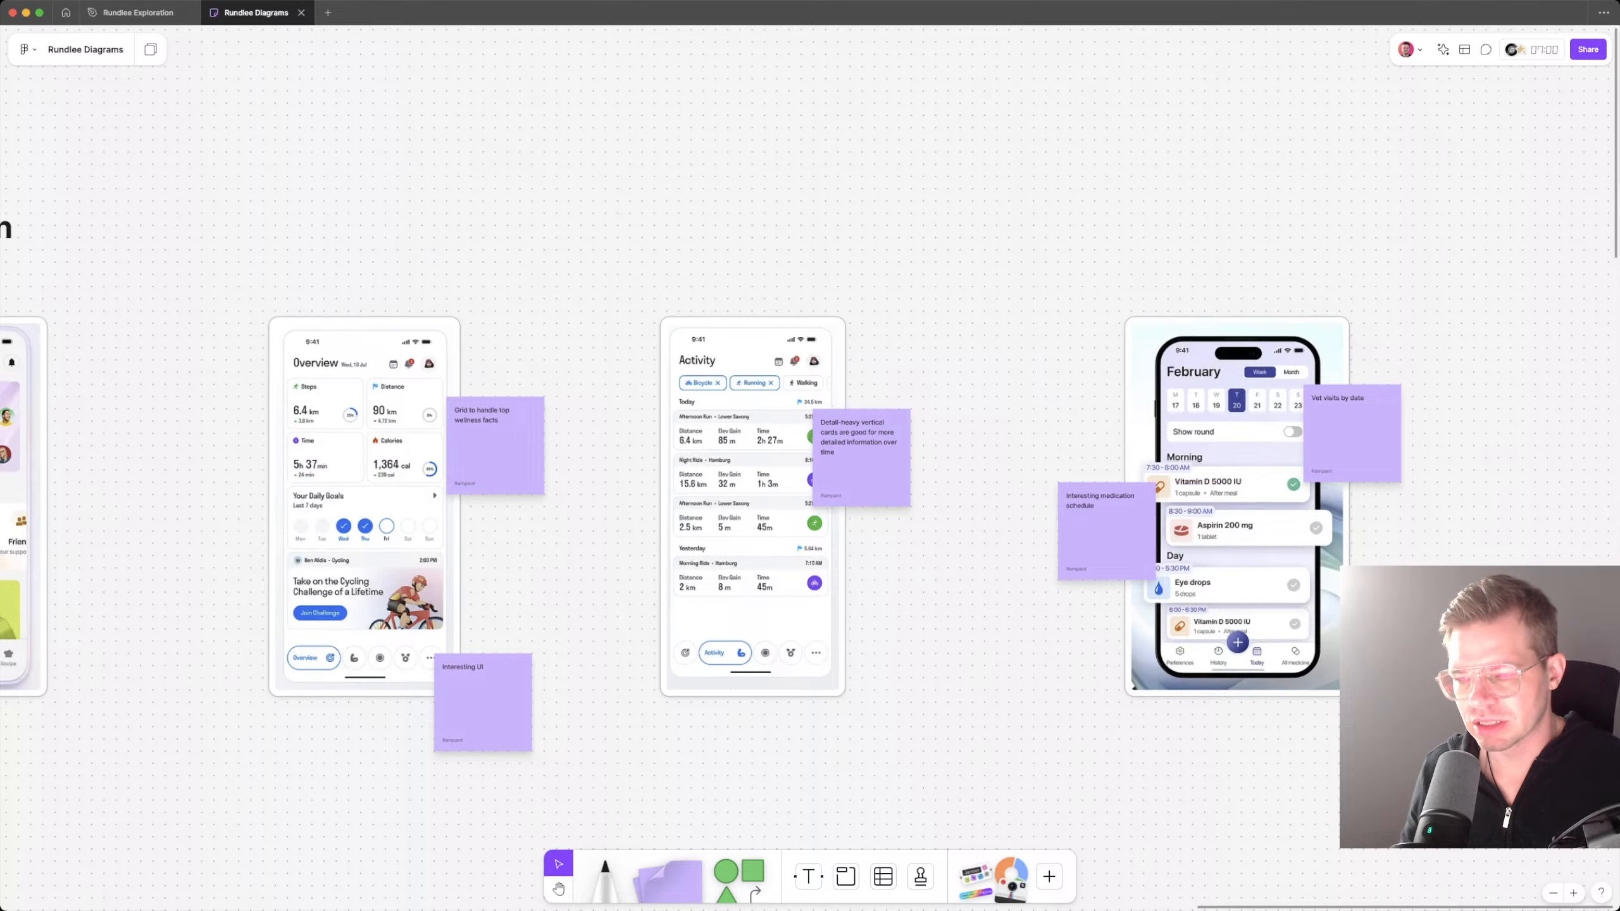
scroll(861, 458, left, 1)
scroll(749, 478, left, 1)
scroll(749, 478, down, 1)
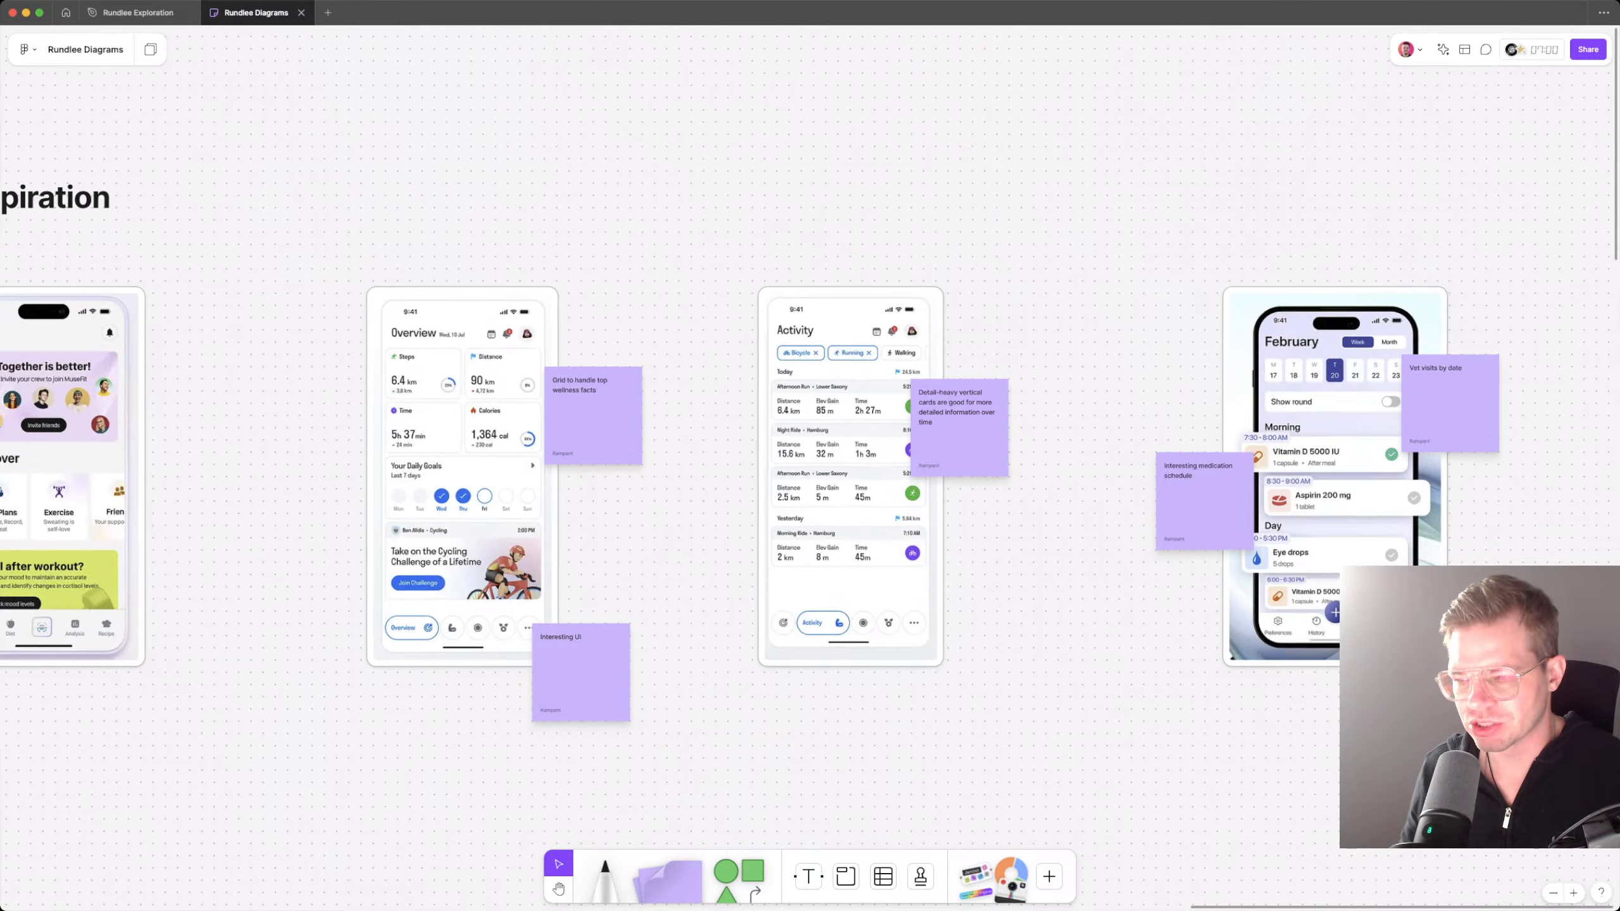
scroll(810, 485, right, 4)
scroll(809, 484, up, 1)
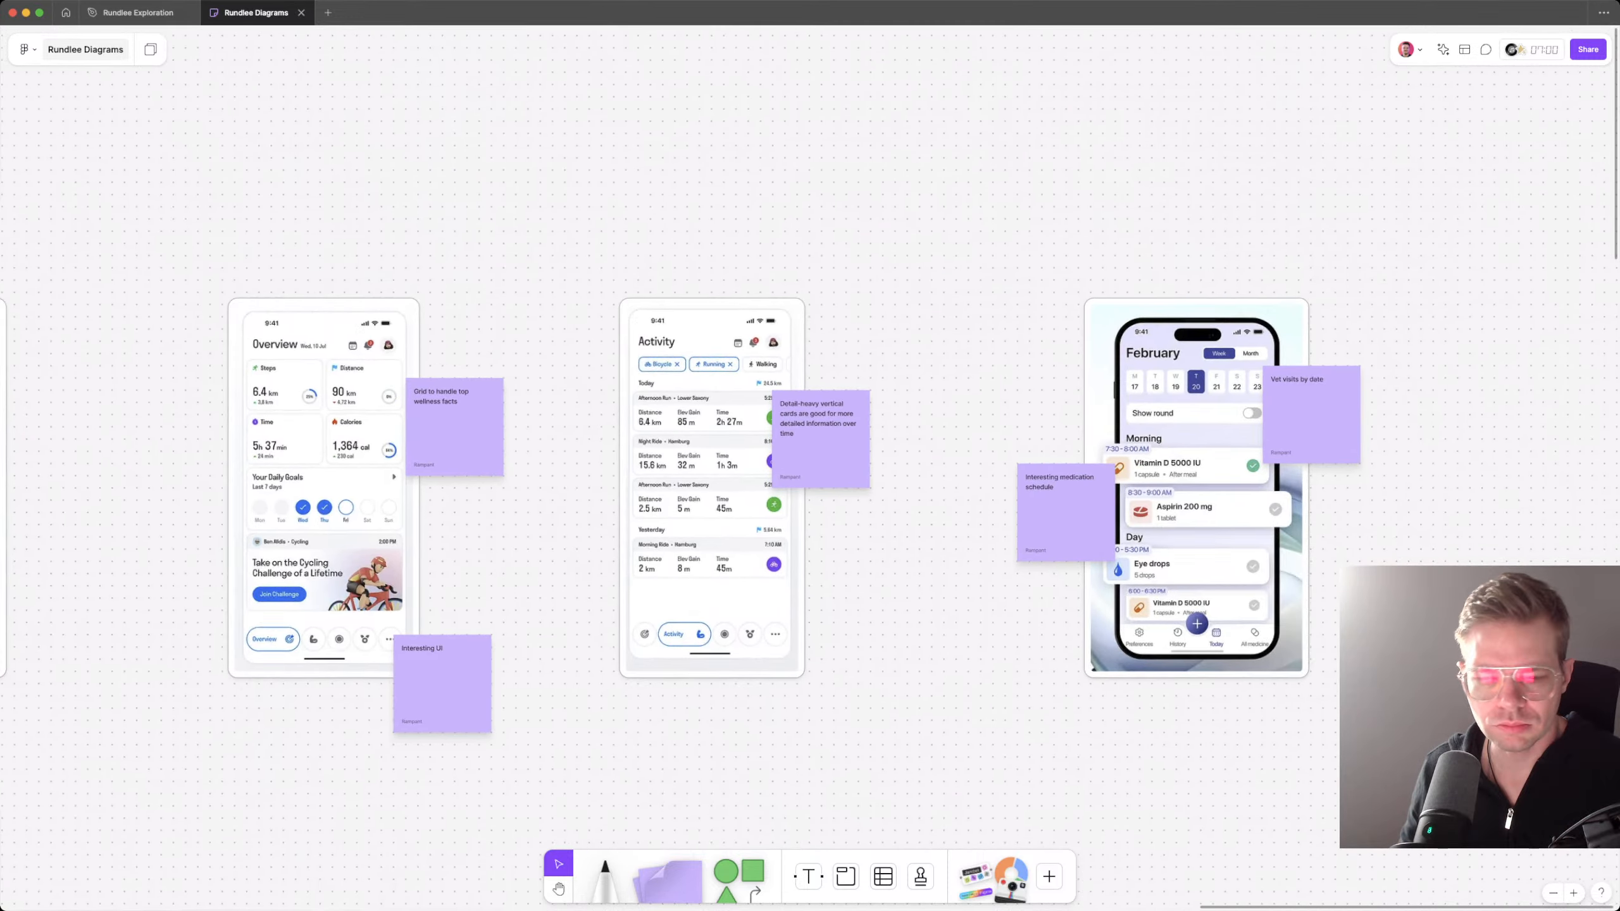
click(136, 13)
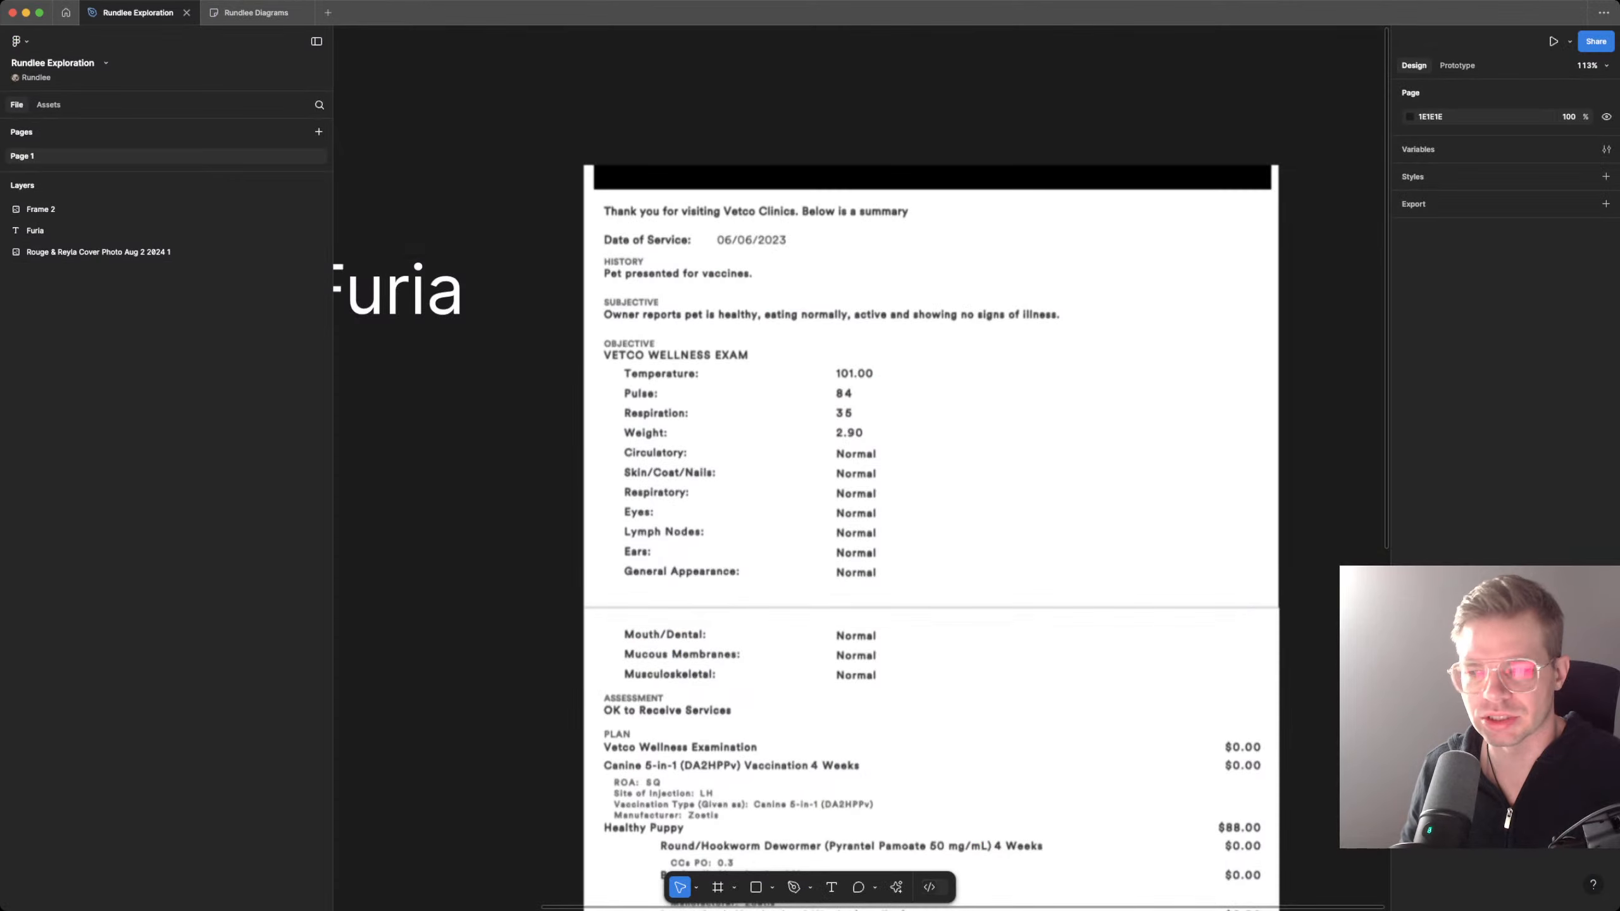
click(255, 13)
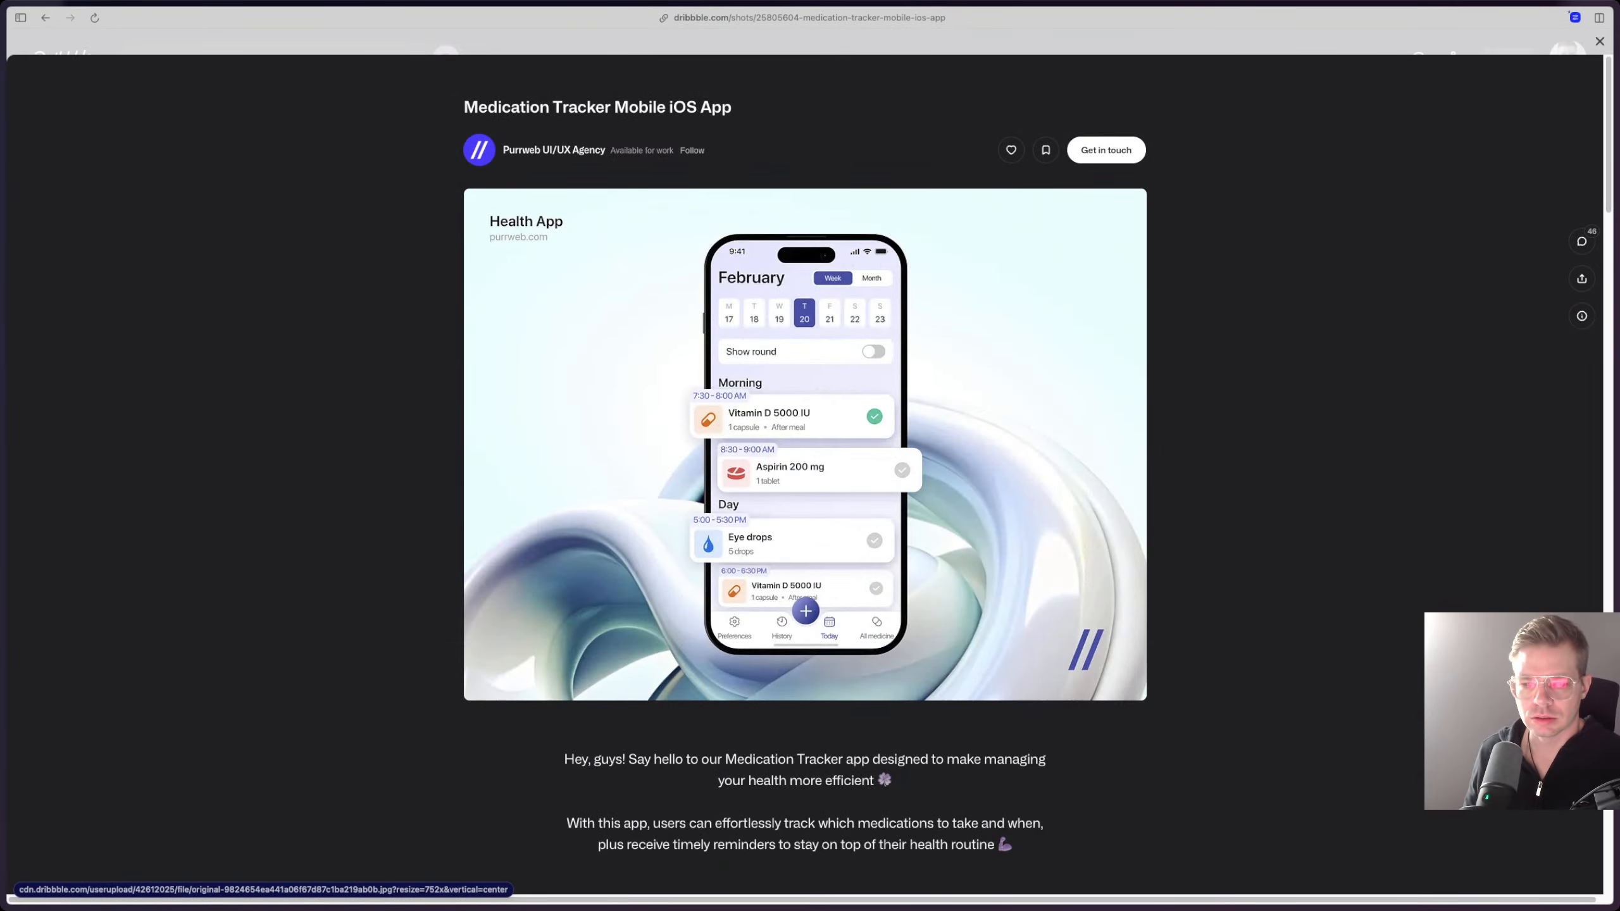
Step: Close the Medication Tracker shot on Dribbble and look through the Trackers gallery for more app inspiration
key(Escape)
scroll(1187, 319, down, 3)
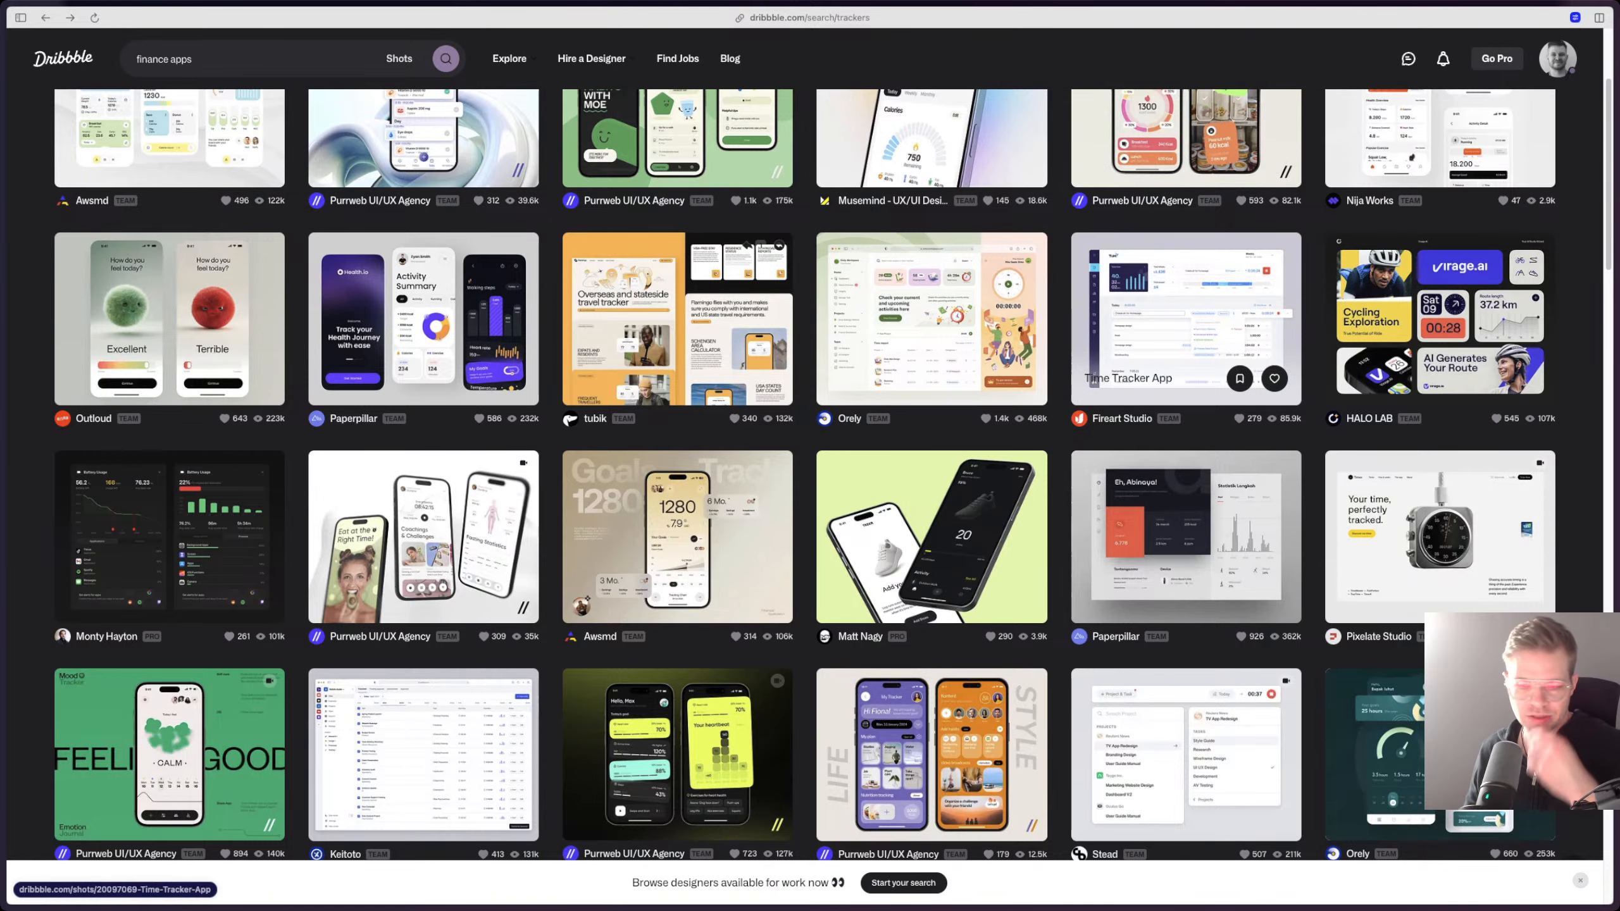
scroll(676, 485, down, 2)
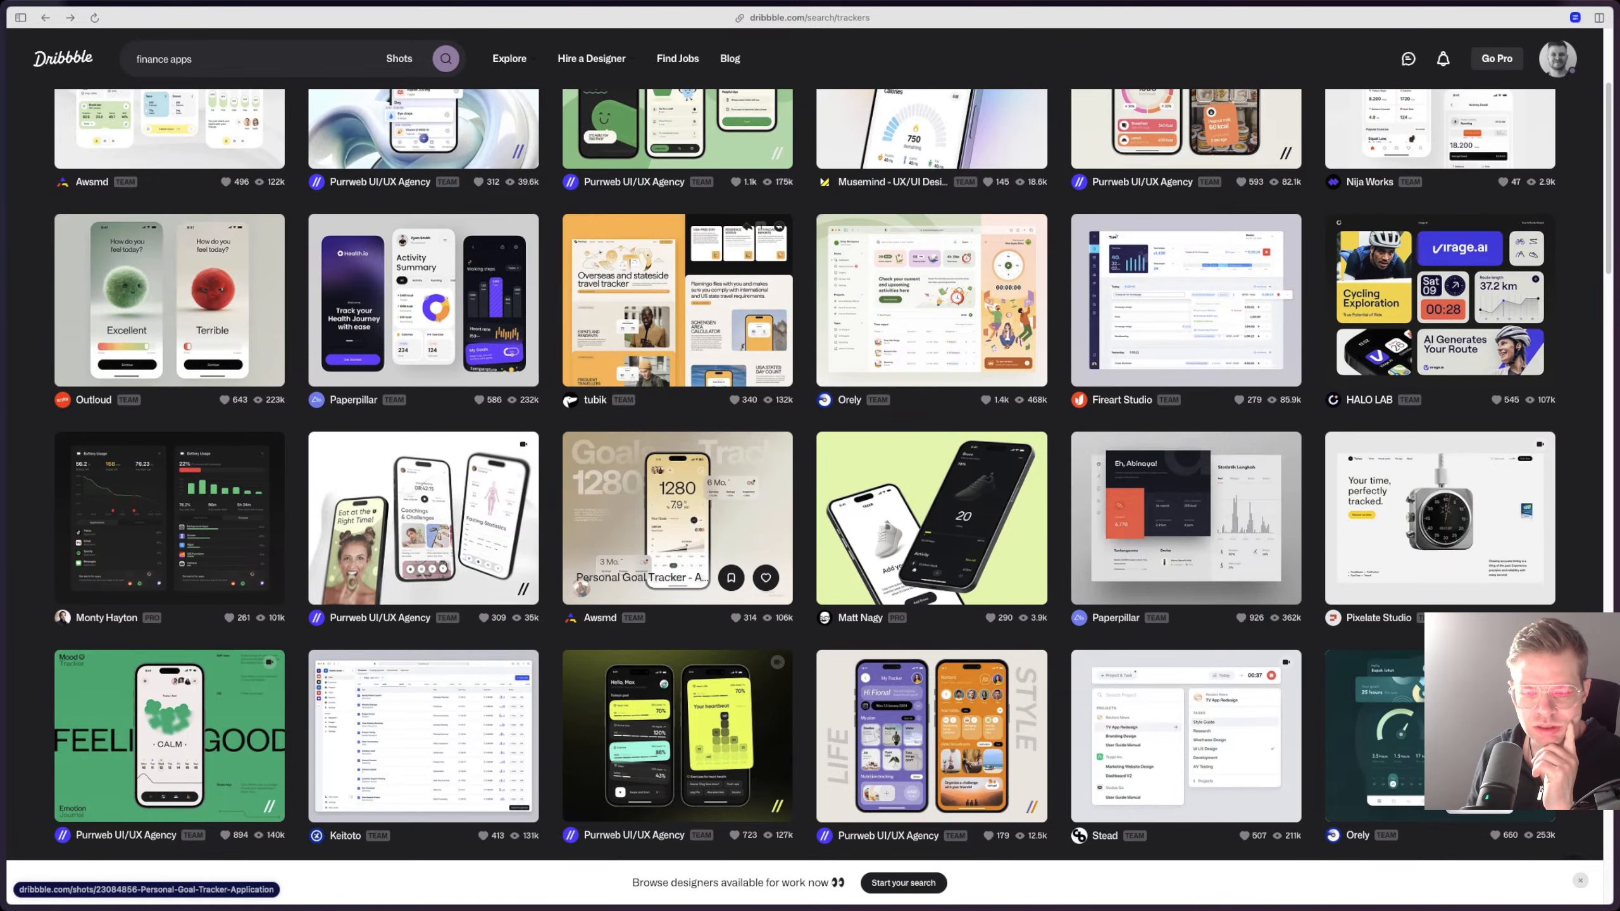
scroll(676, 456, down, 1)
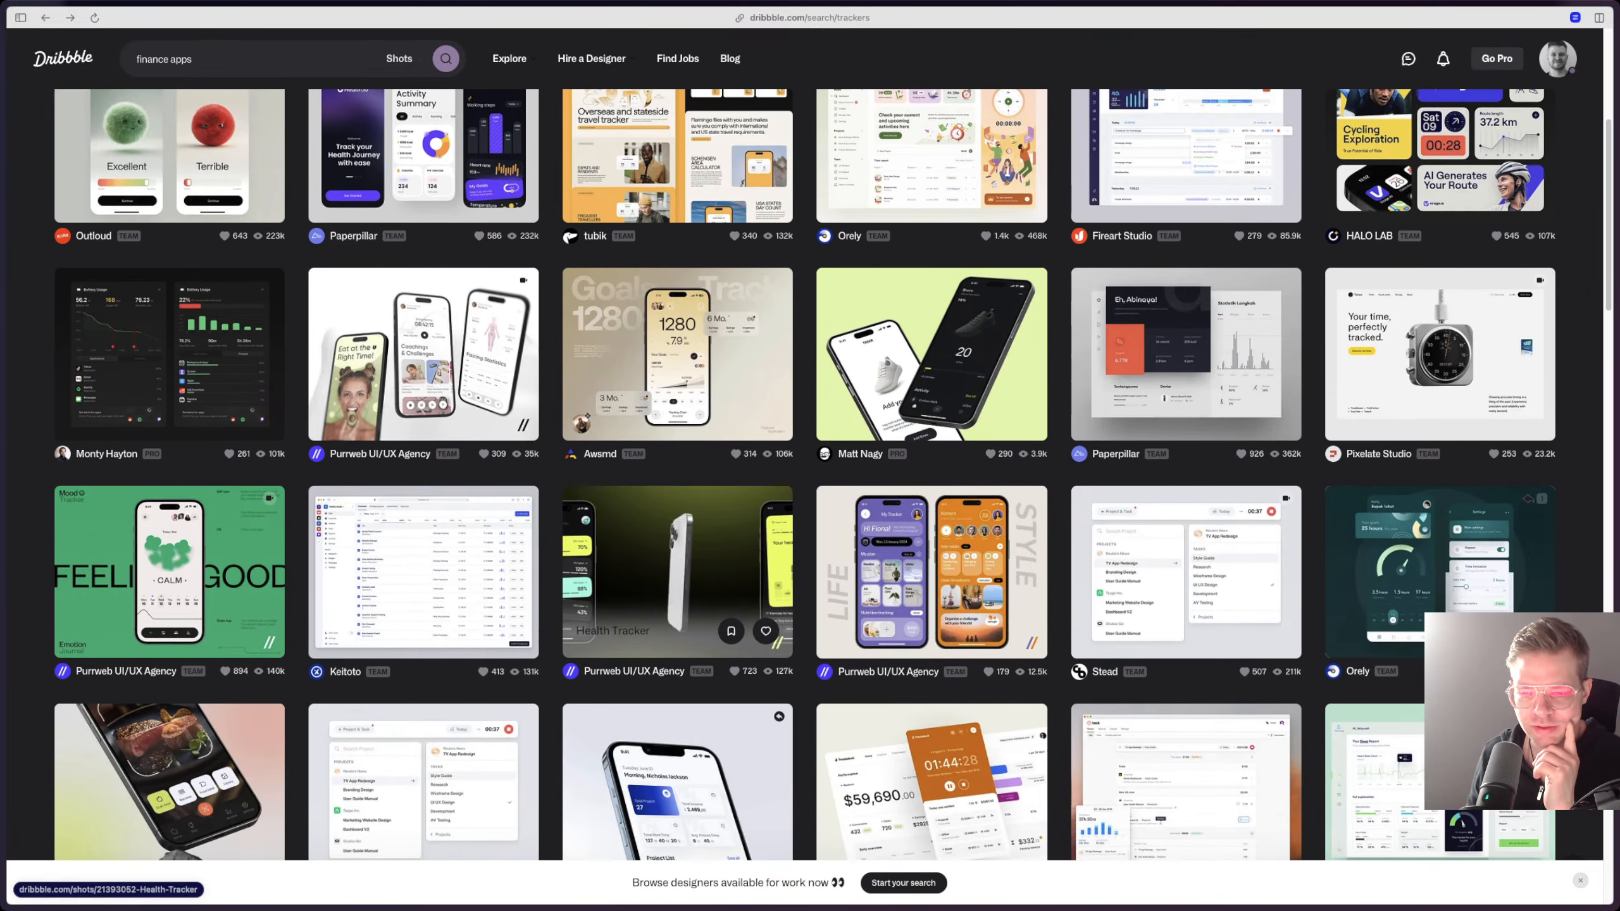
scroll(675, 542, down, 4)
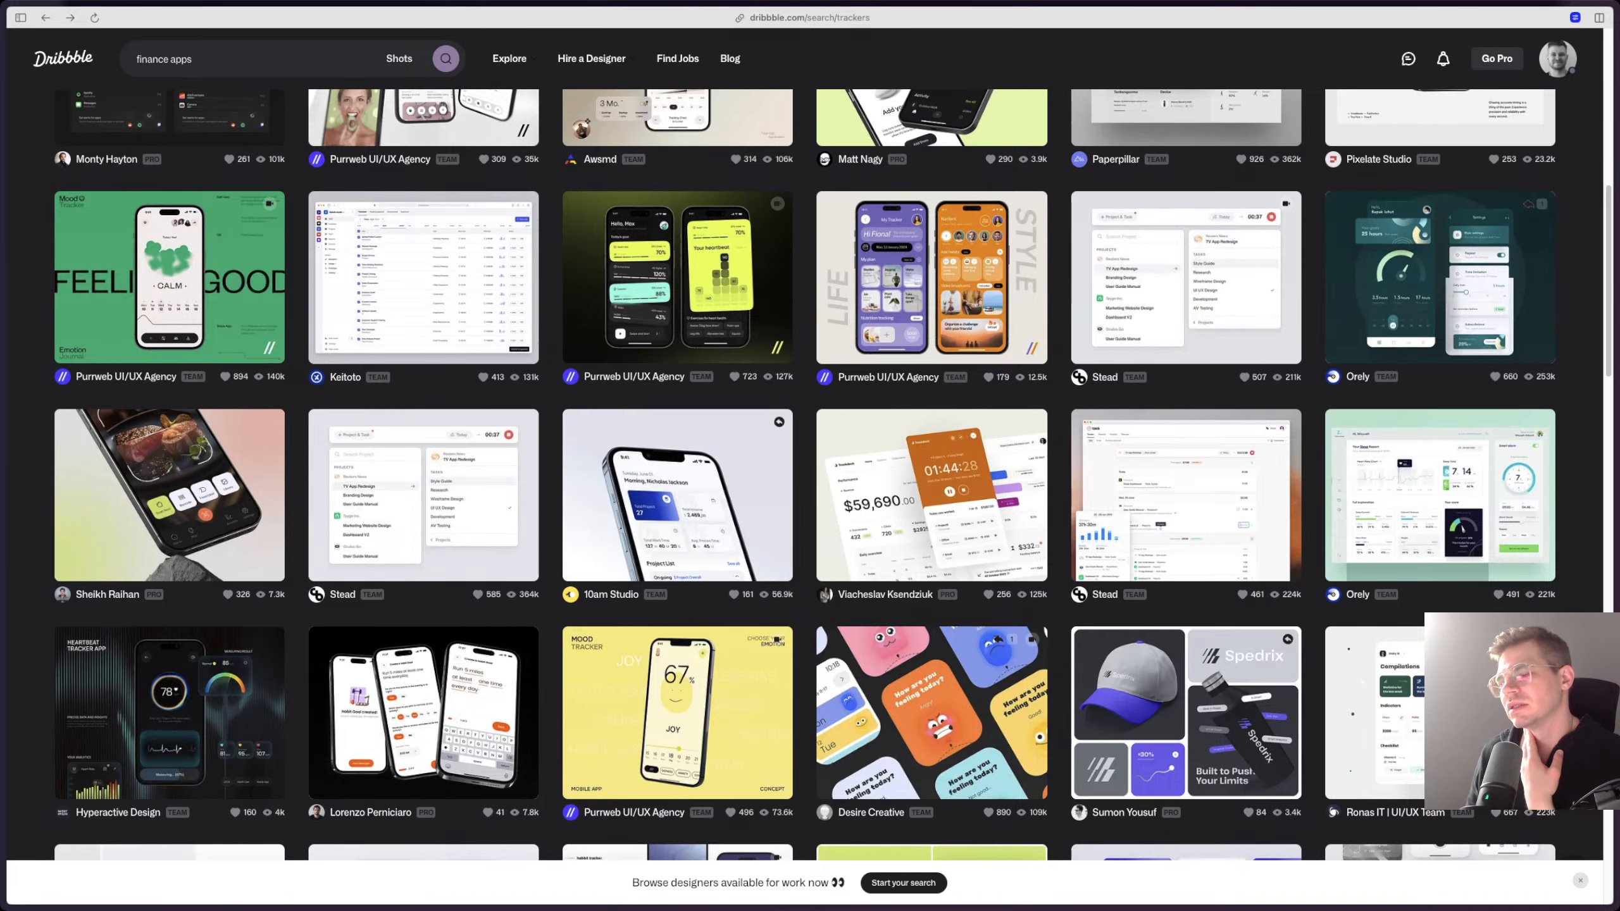
scroll(424, 555, up, 1)
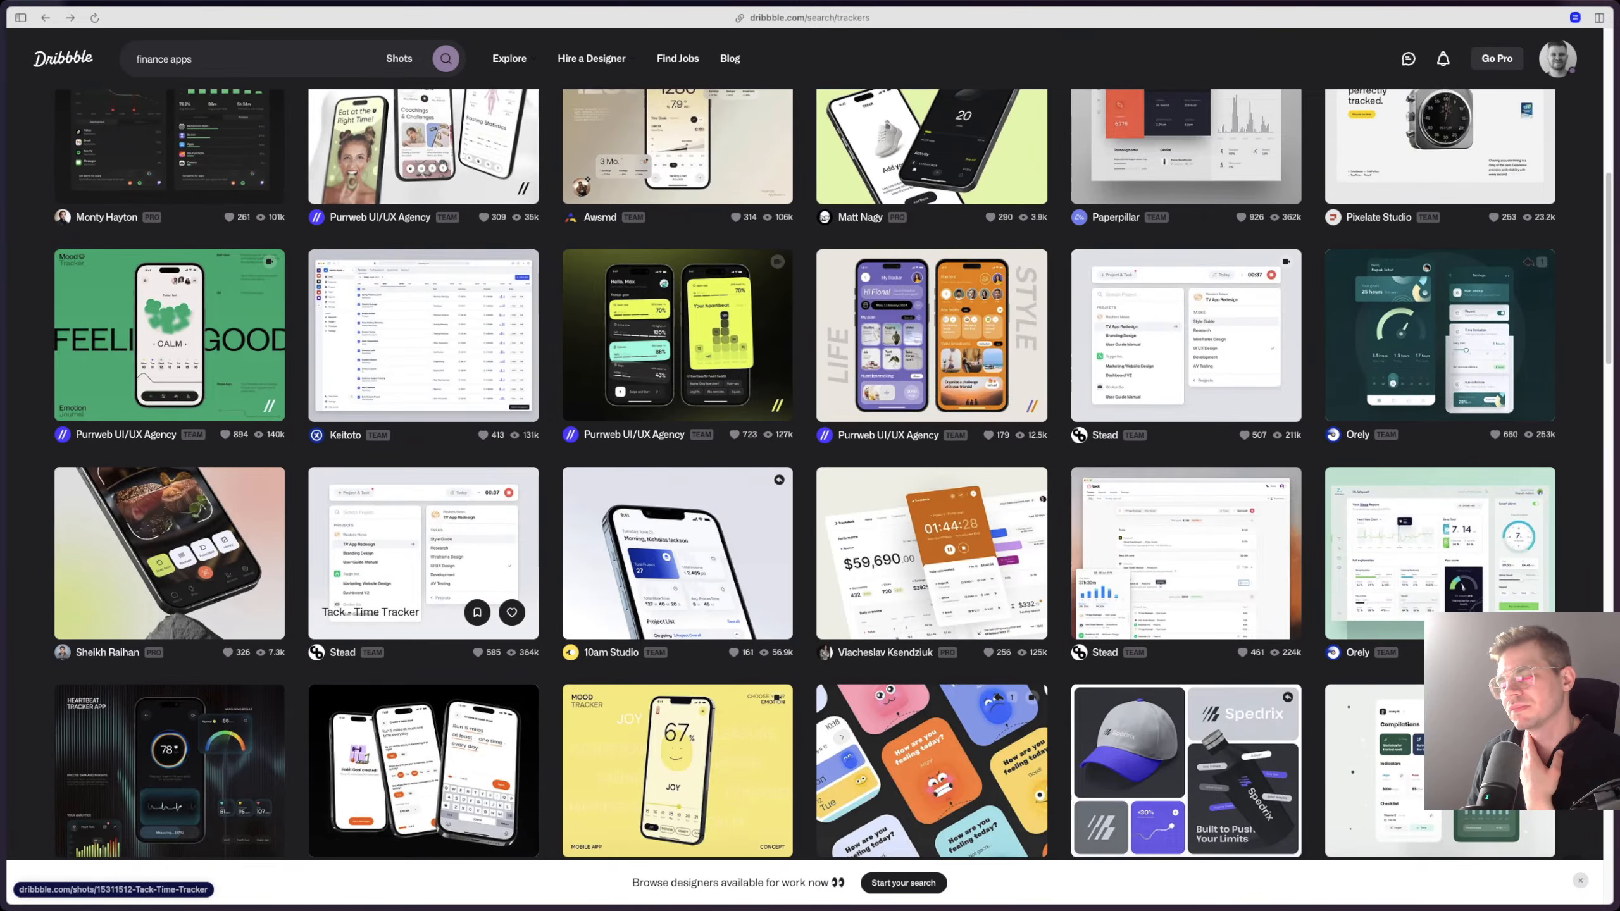
scroll(423, 555, up, 5)
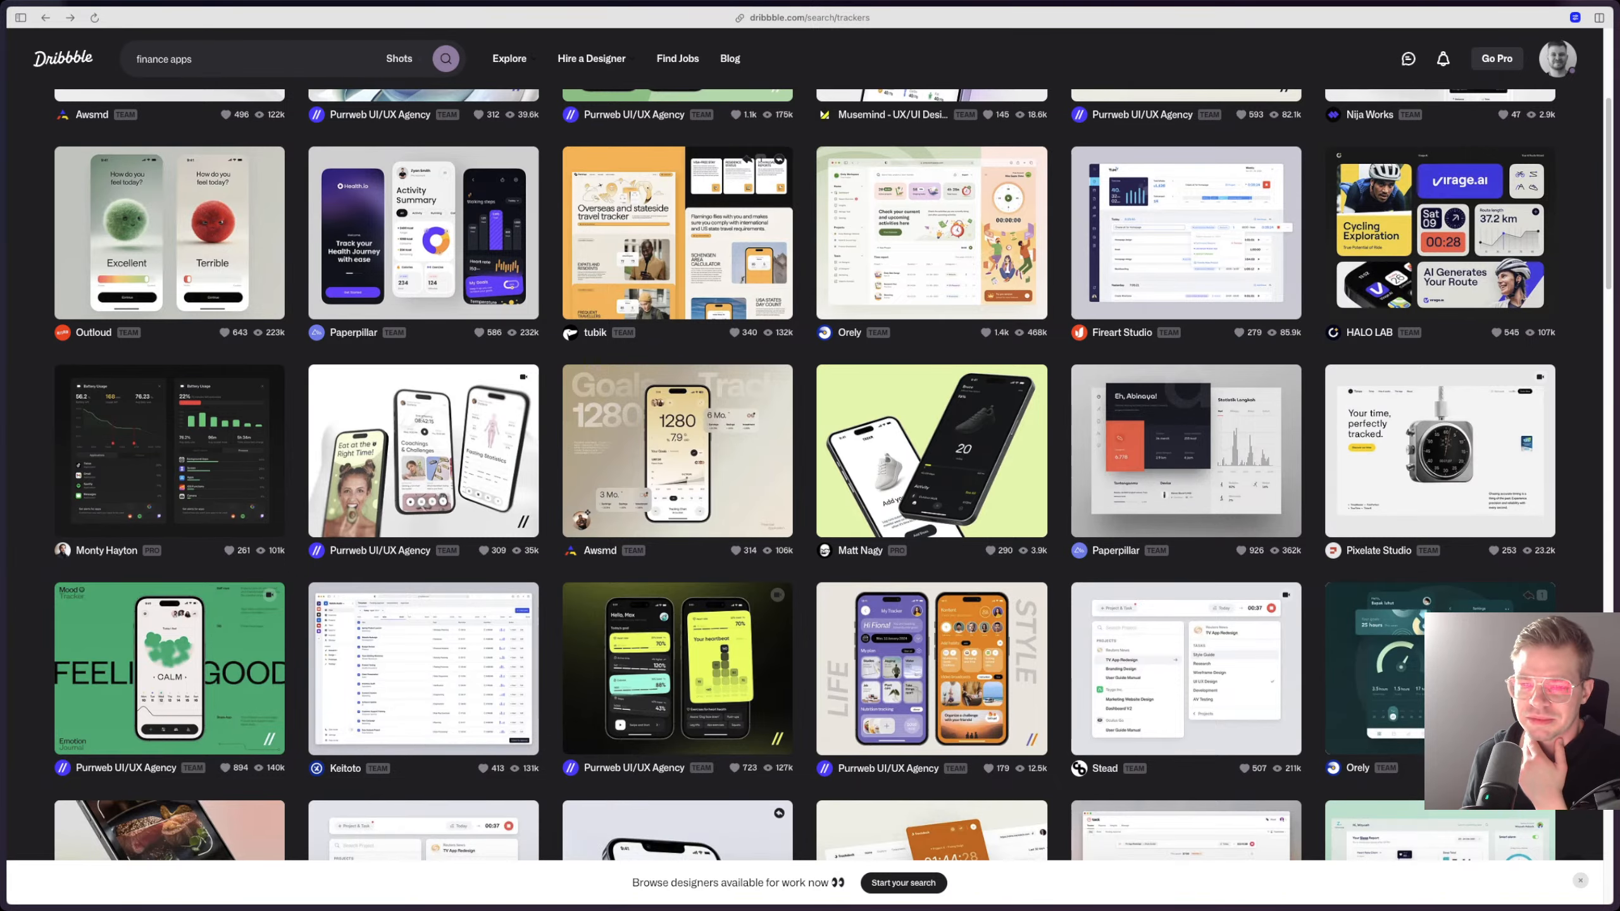
scroll(423, 555, up, 5)
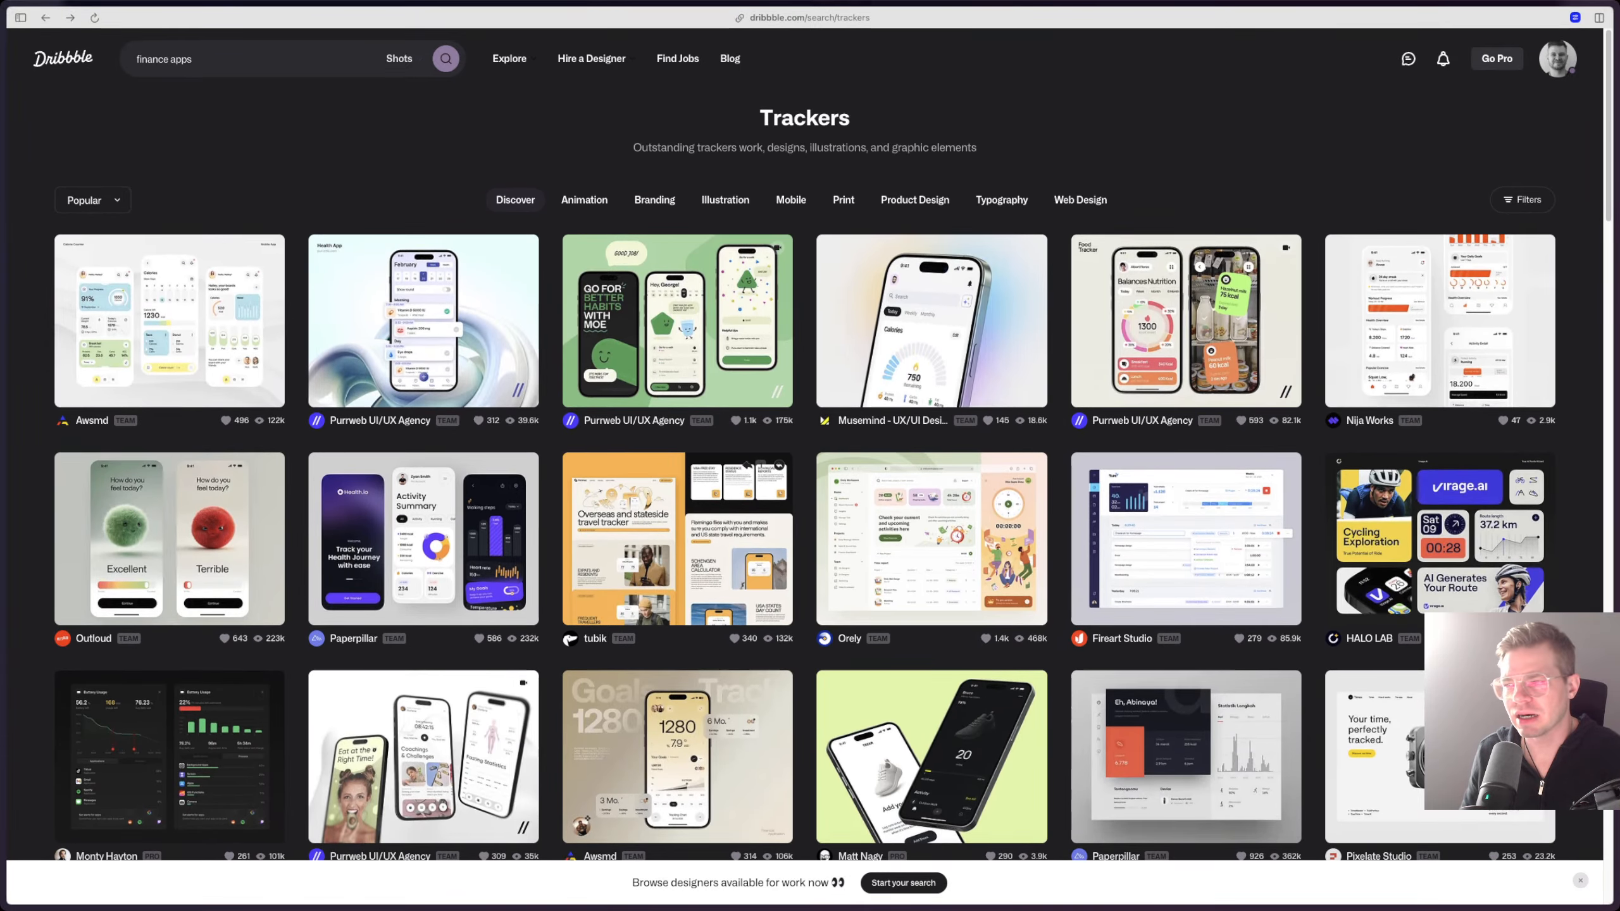
mouse_move(1557, 59)
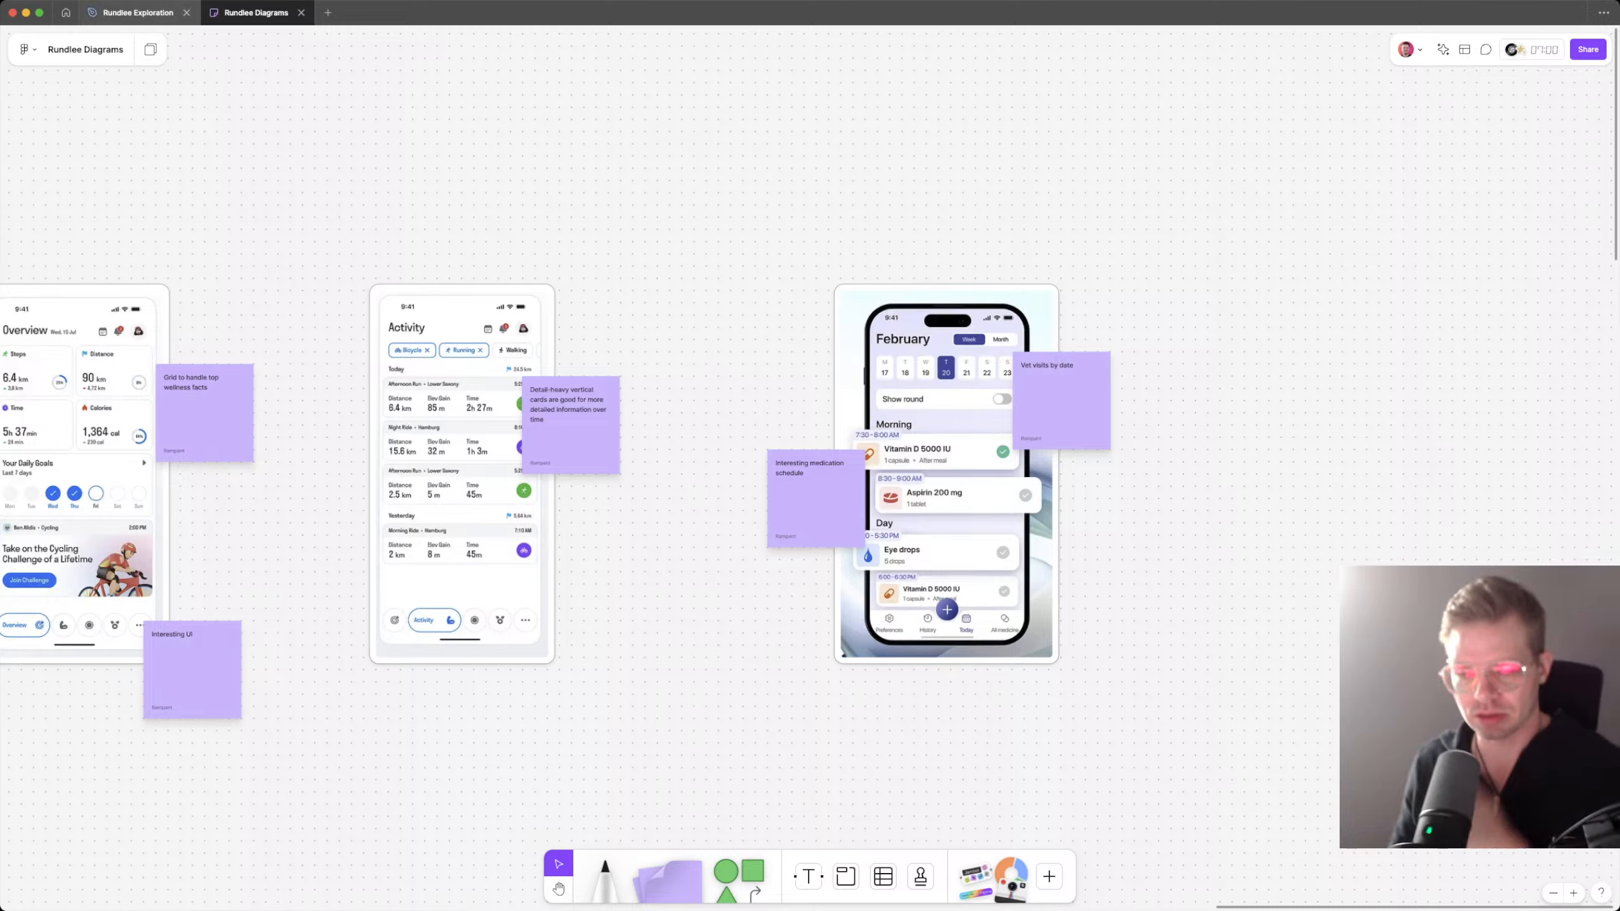
Step: Switch to the Exploration design file in Figma, add a new page and move it above Page 1
click(138, 12)
scroll(861, 466, right, 2)
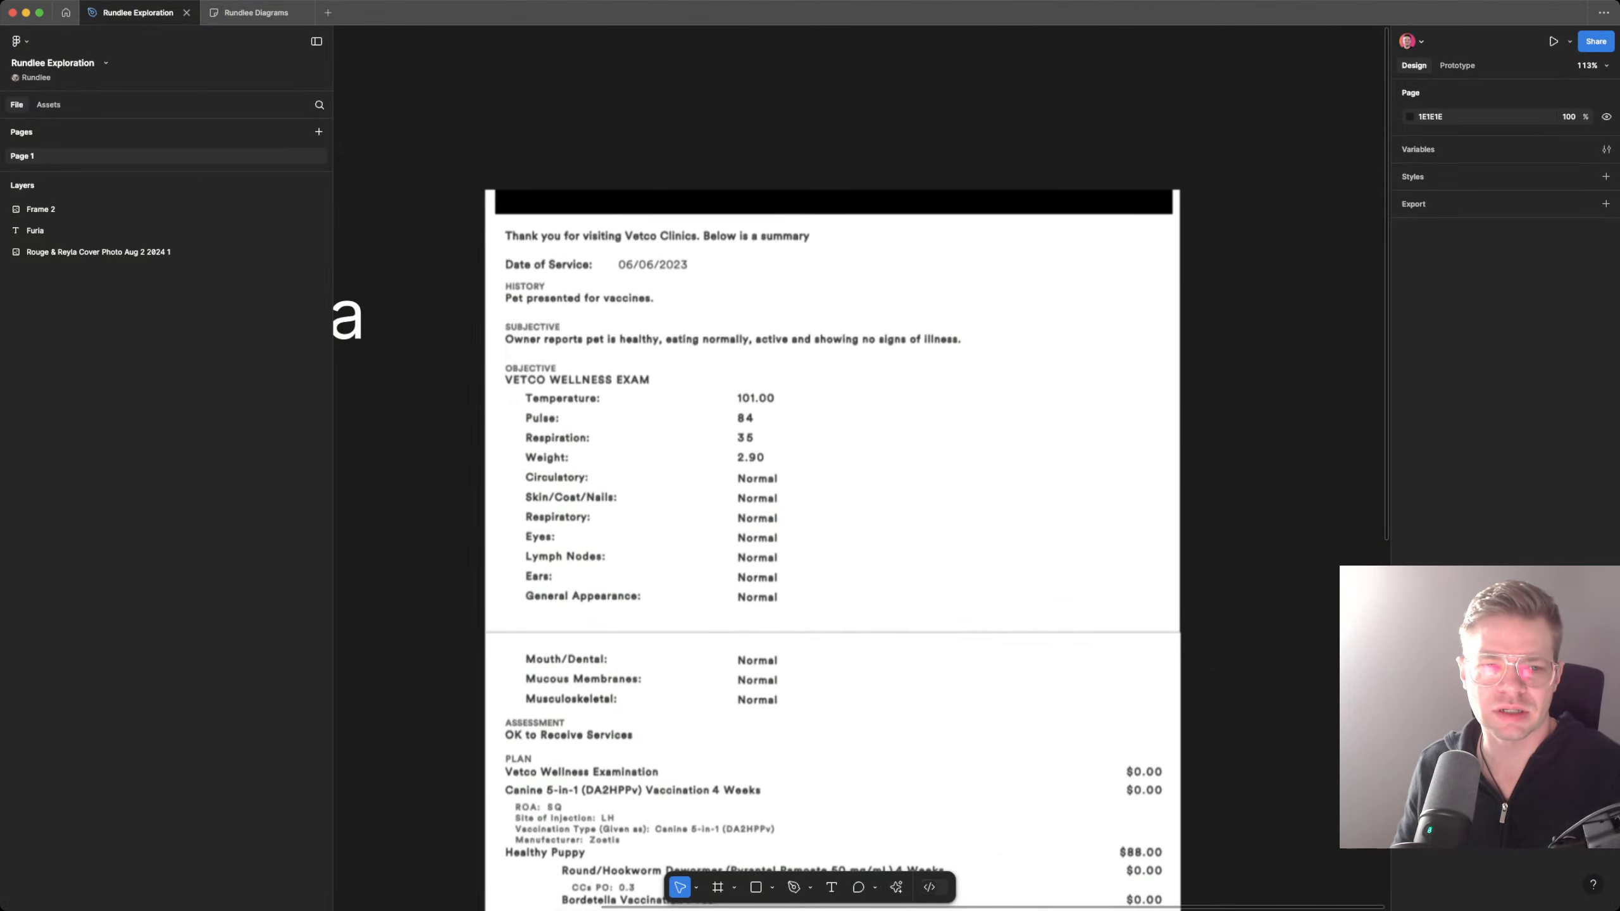
click(318, 133)
text(W)
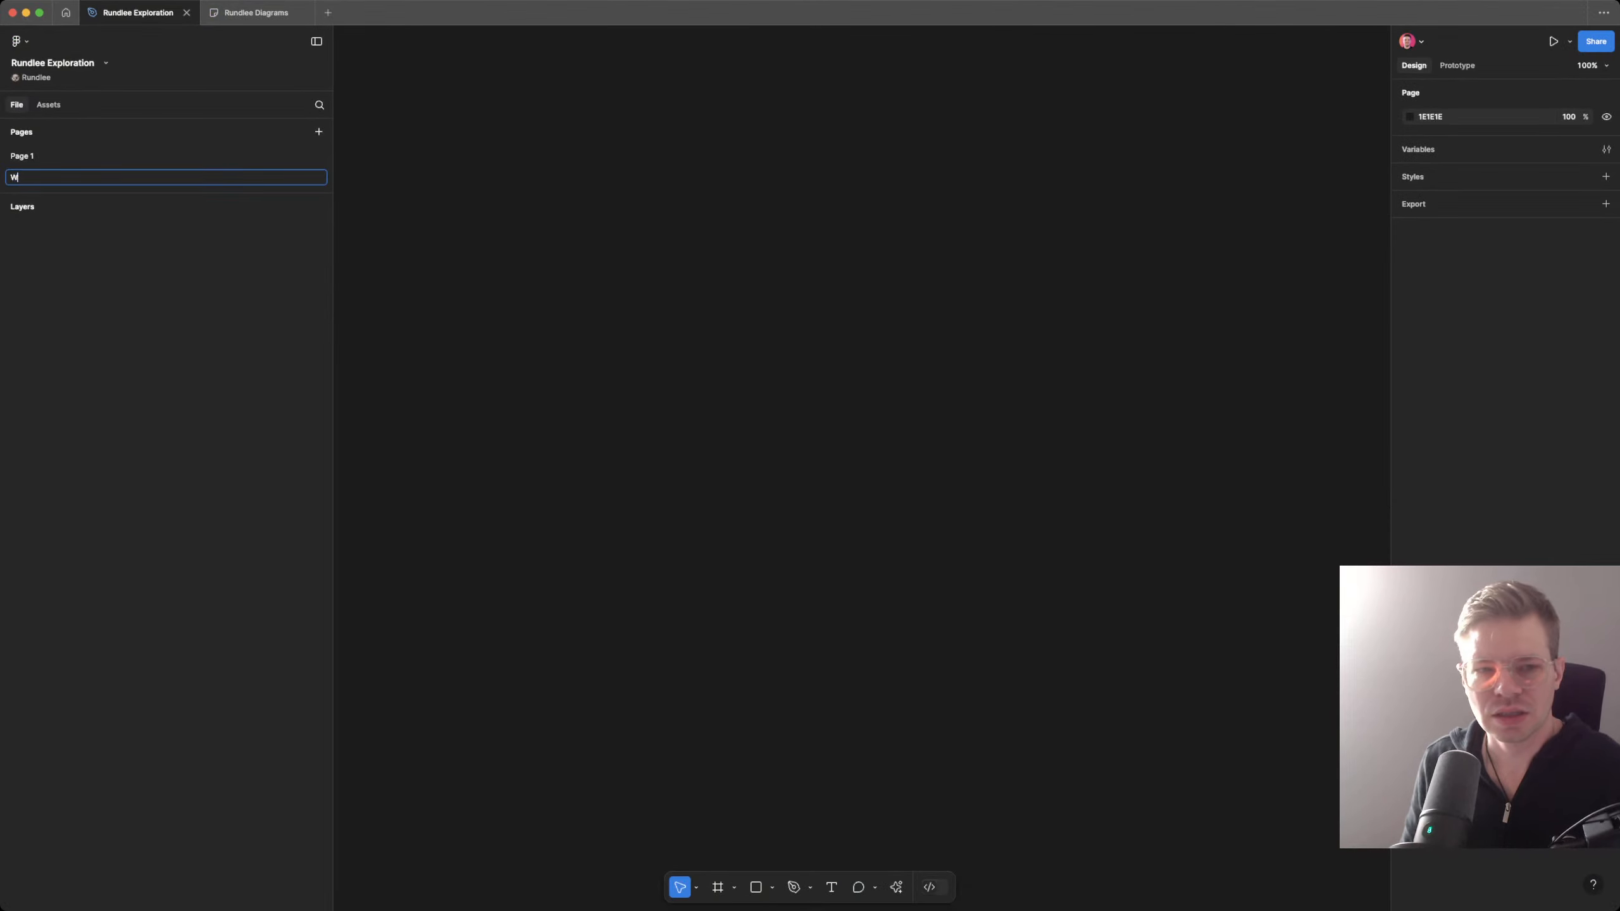
text(ireframing)
key(Return)
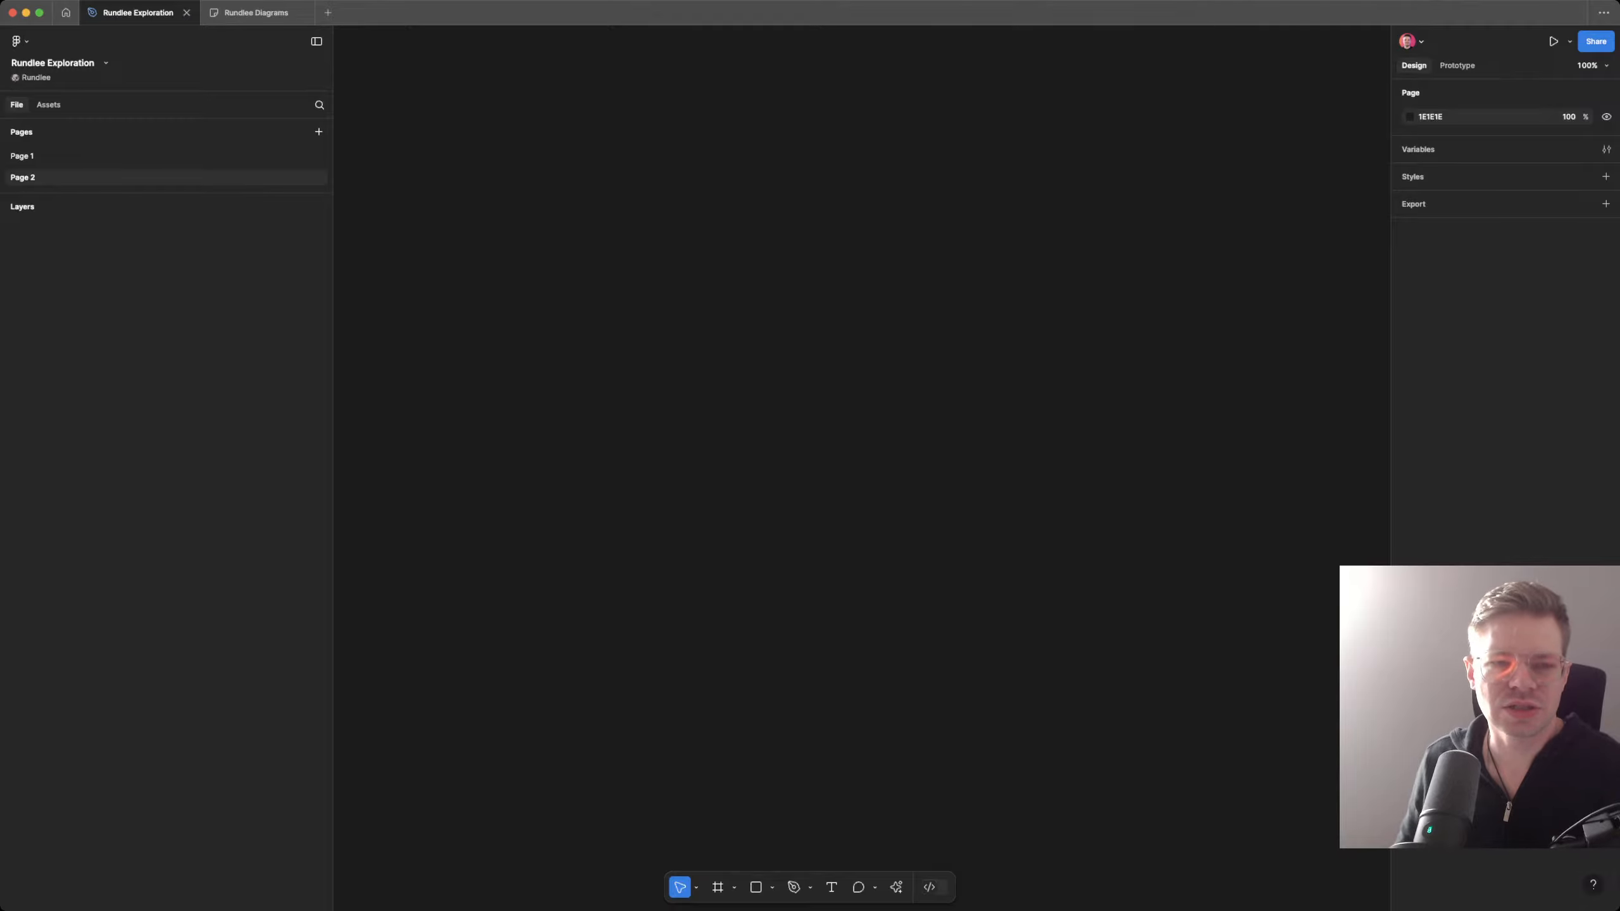
drag(24, 177, 24, 148)
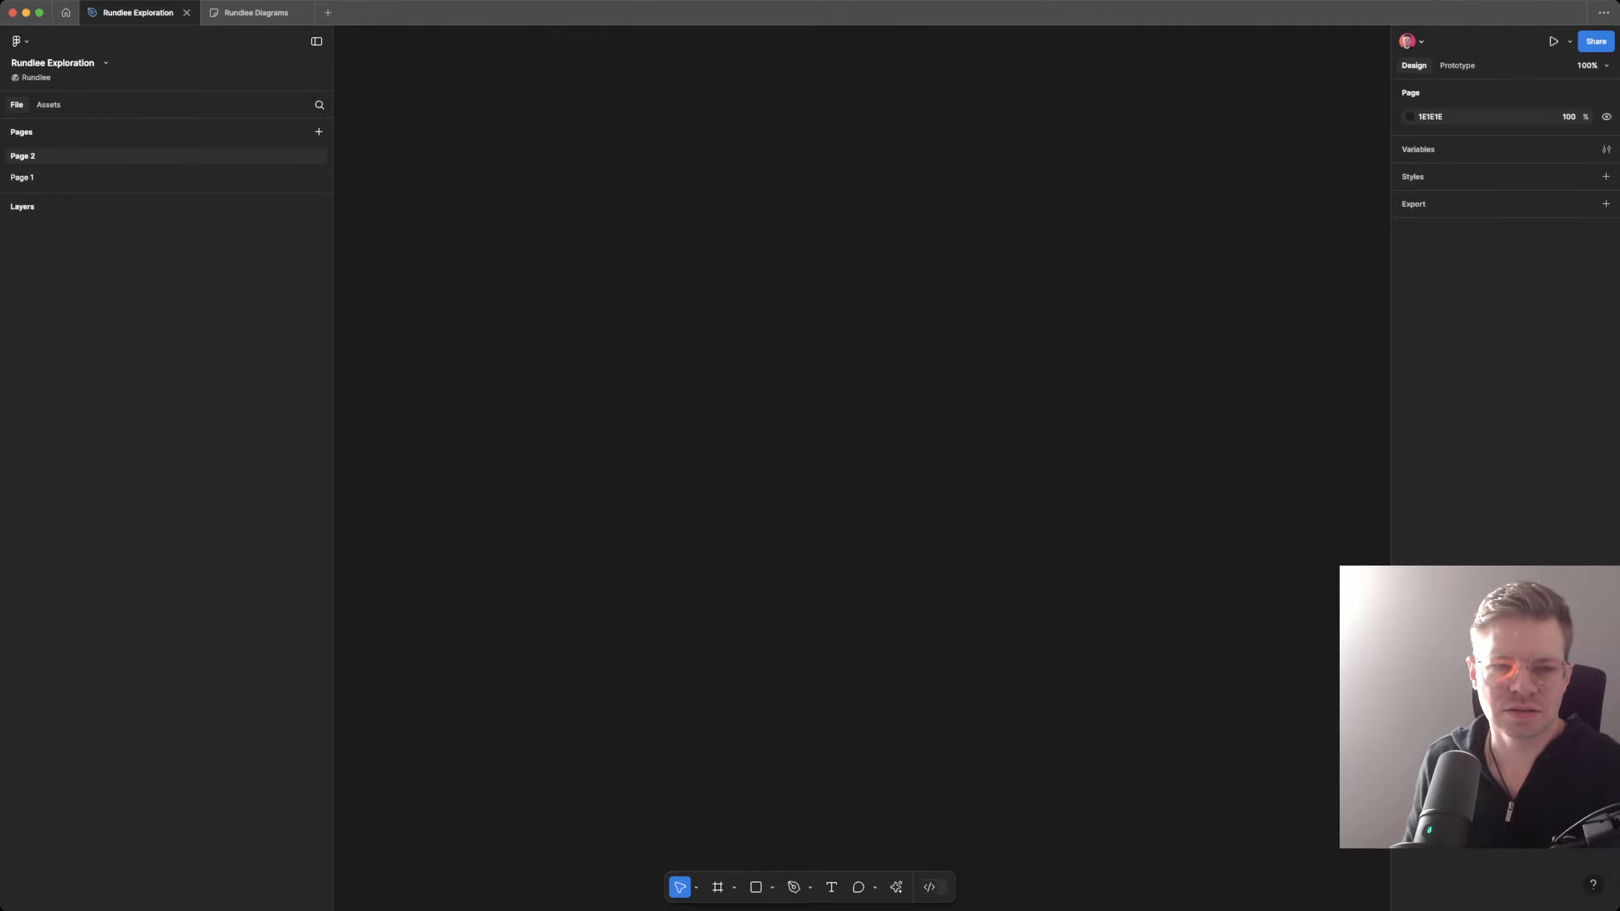
Step: Rename the new empty page to "Wireframing"
double_click(22, 156)
text(Wiref)
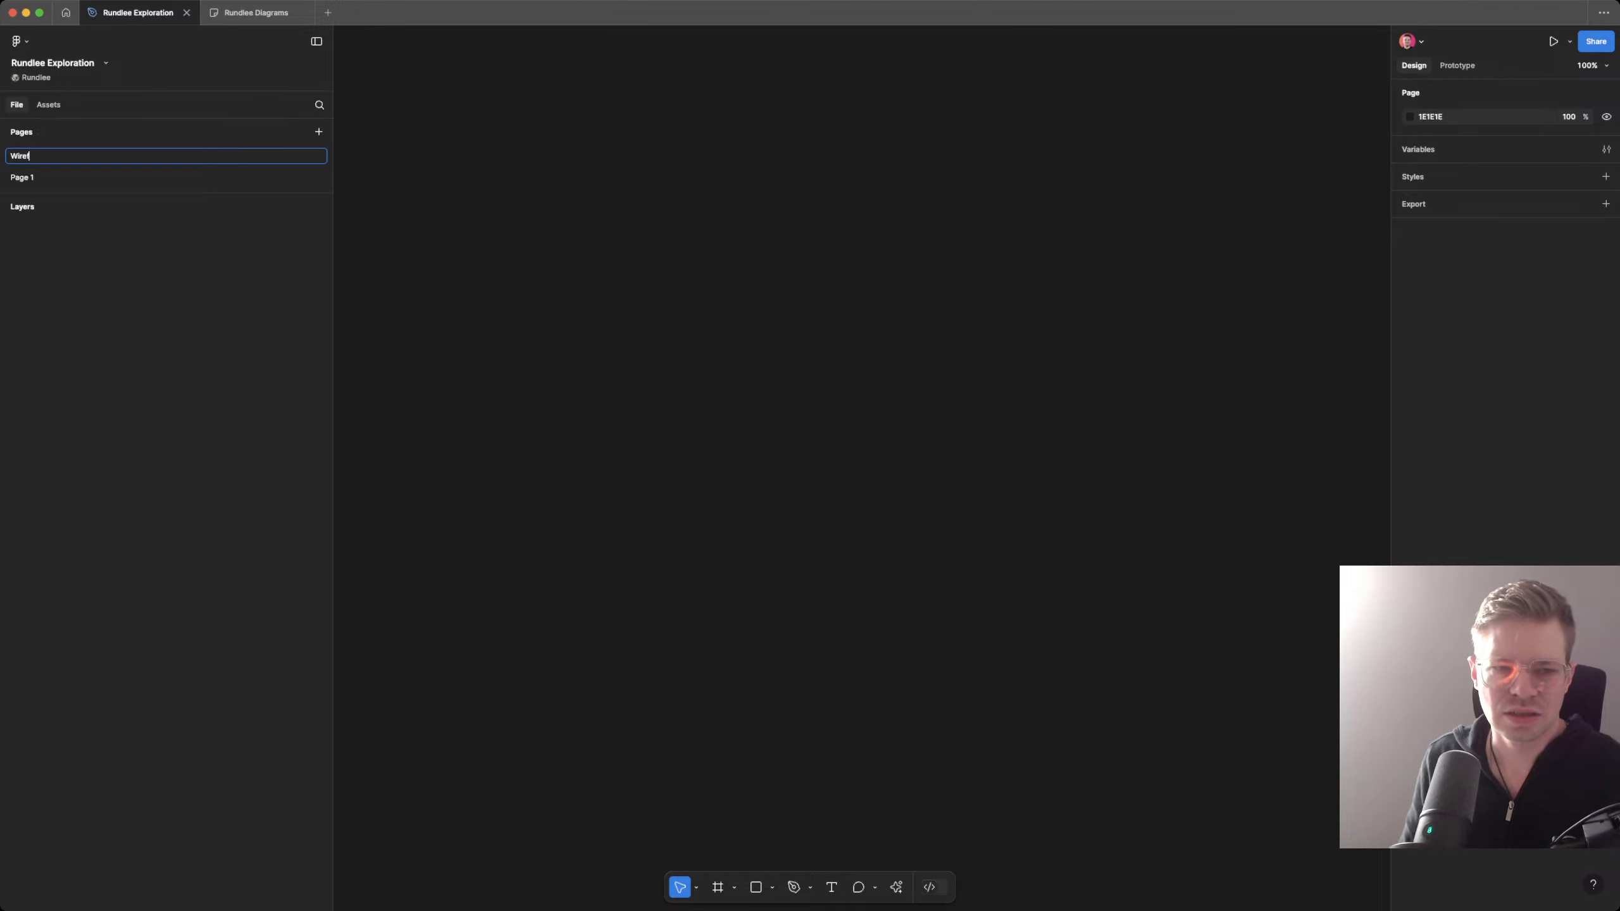
text(raming)
key(Return)
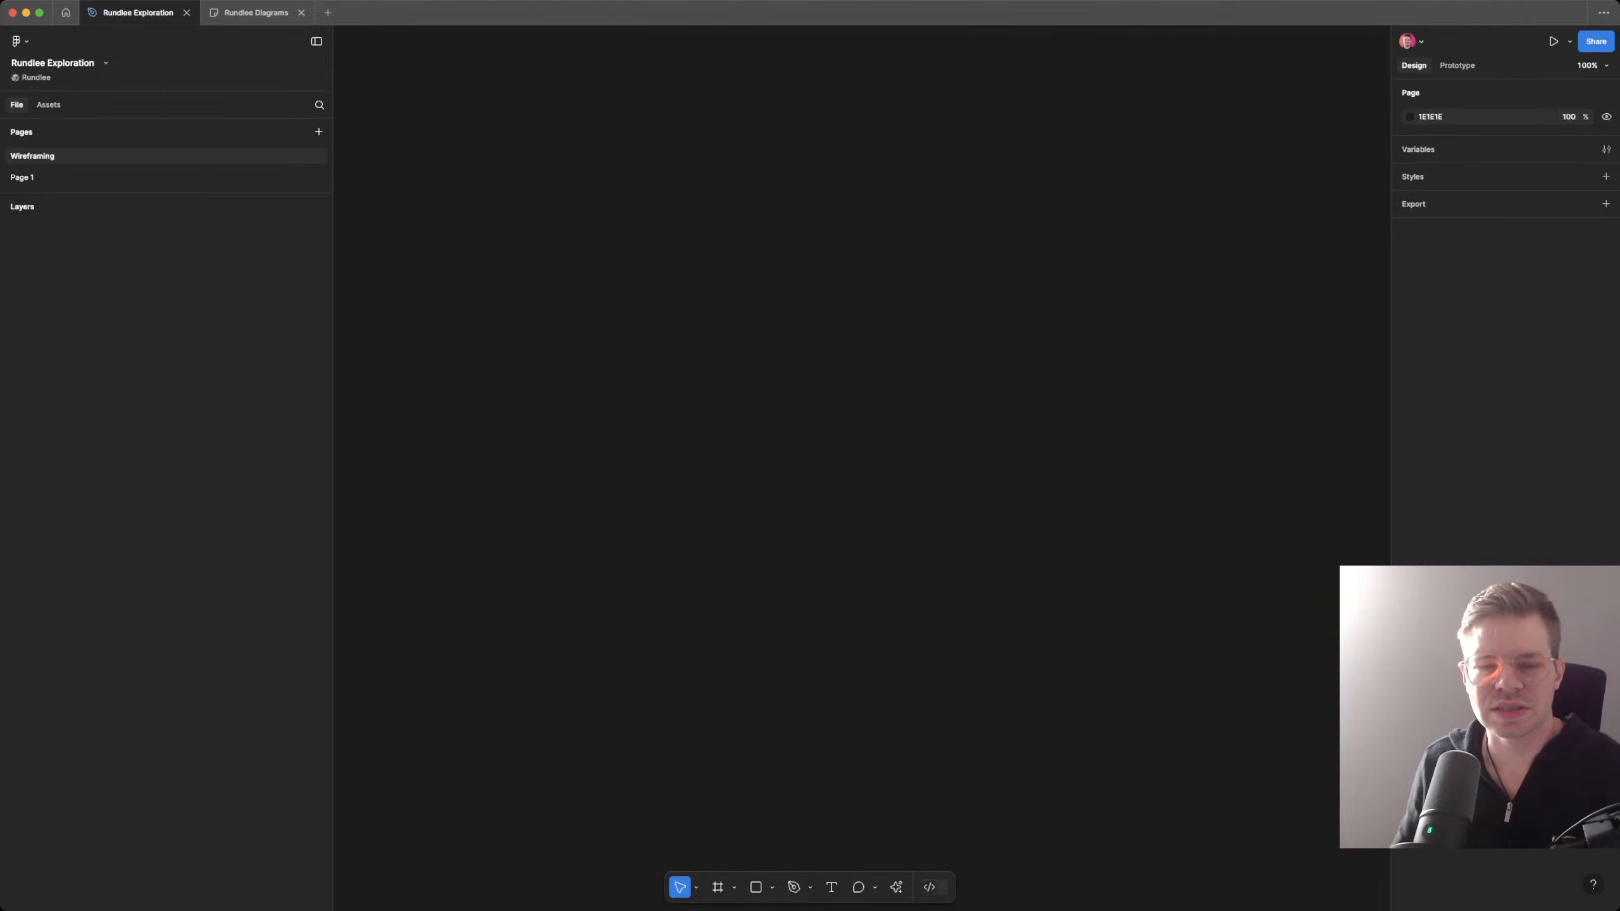
Step: Return to the Diagrams board and duplicate the Medicine tracker card with its examples note, placing the copy at the row's right end
click(255, 12)
scroll(809, 377, left, 8)
scroll(810, 269, down, 5)
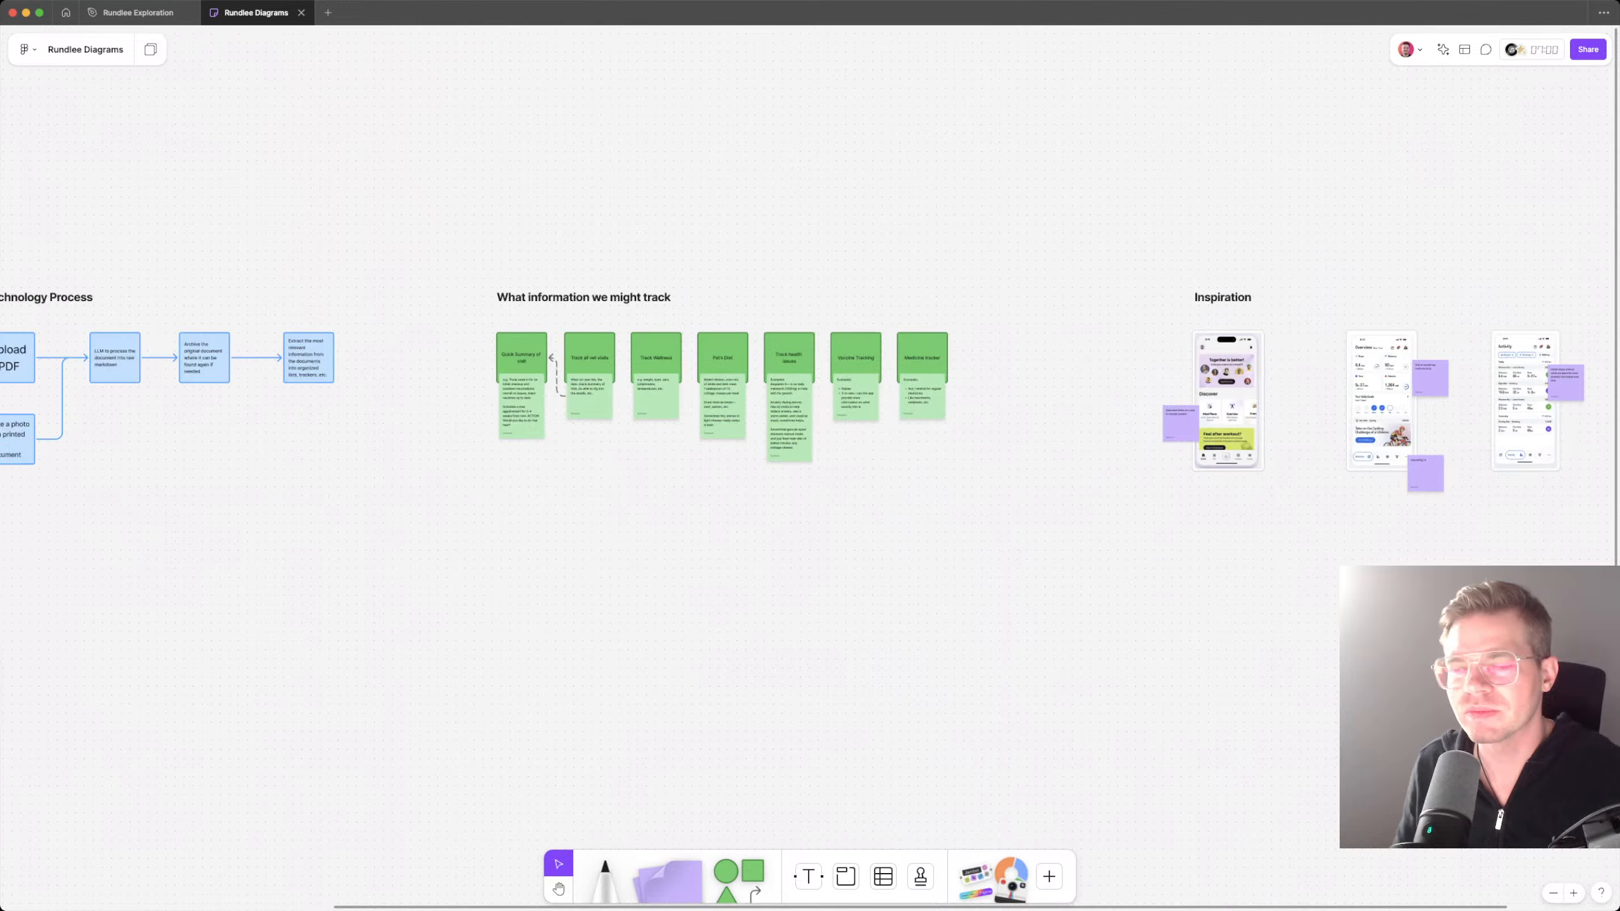
scroll(810, 447, right, 5)
scroll(810, 446, up, 2)
drag(720, 291, 1616, 667)
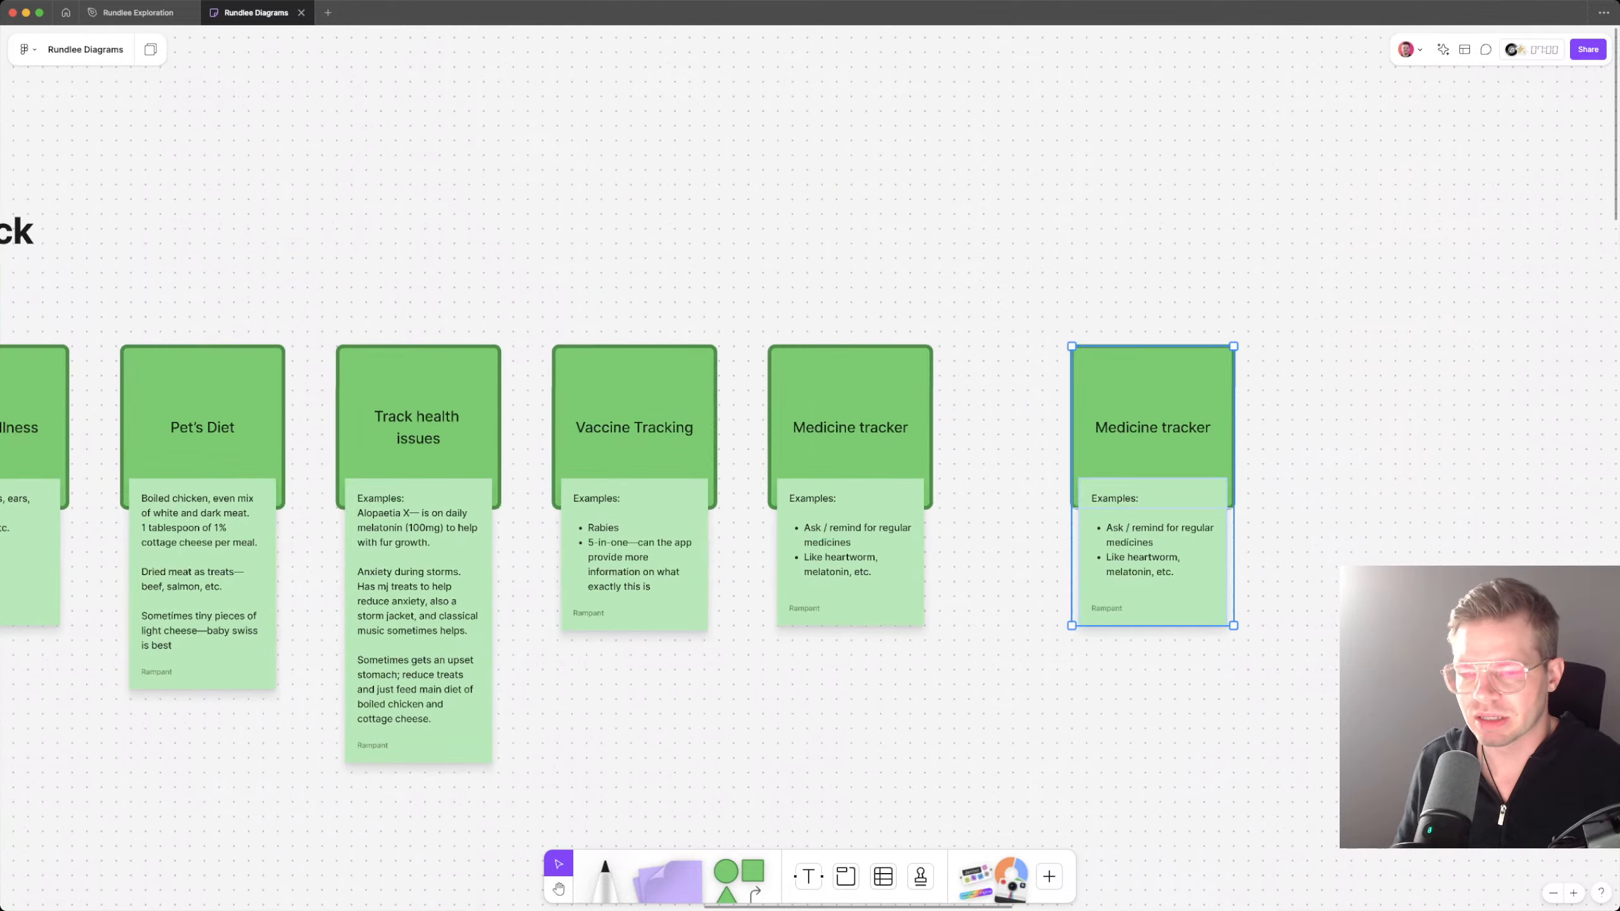
drag(1152, 427, 1050, 428)
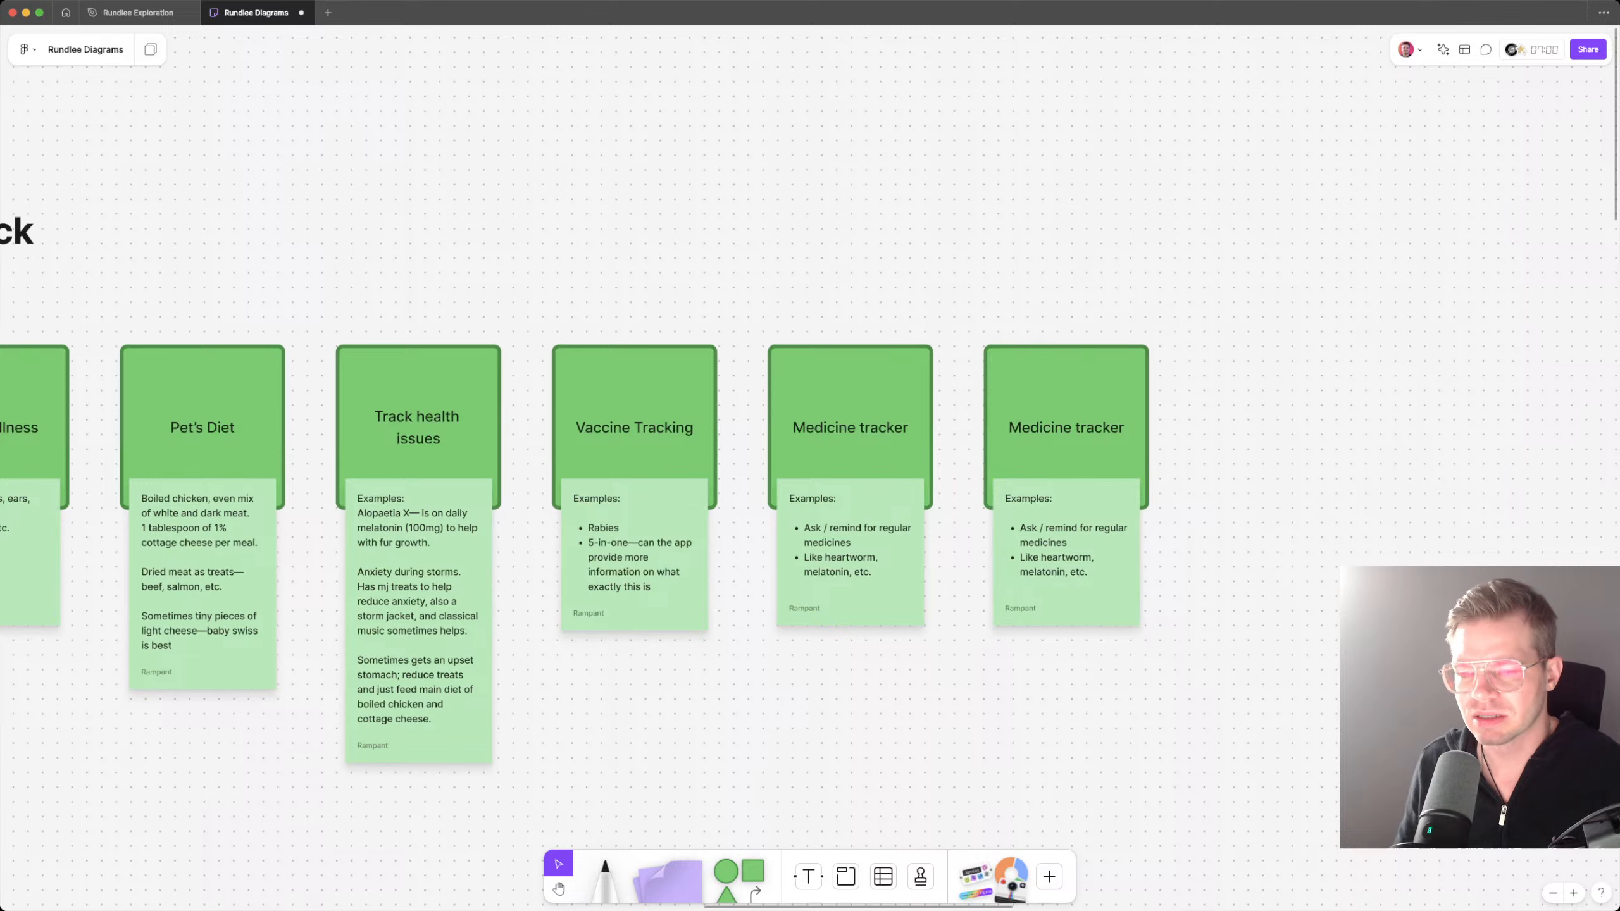
Step: Change the title of the duplicated Medicine tracker card to "Furia"
double_click(1065, 428)
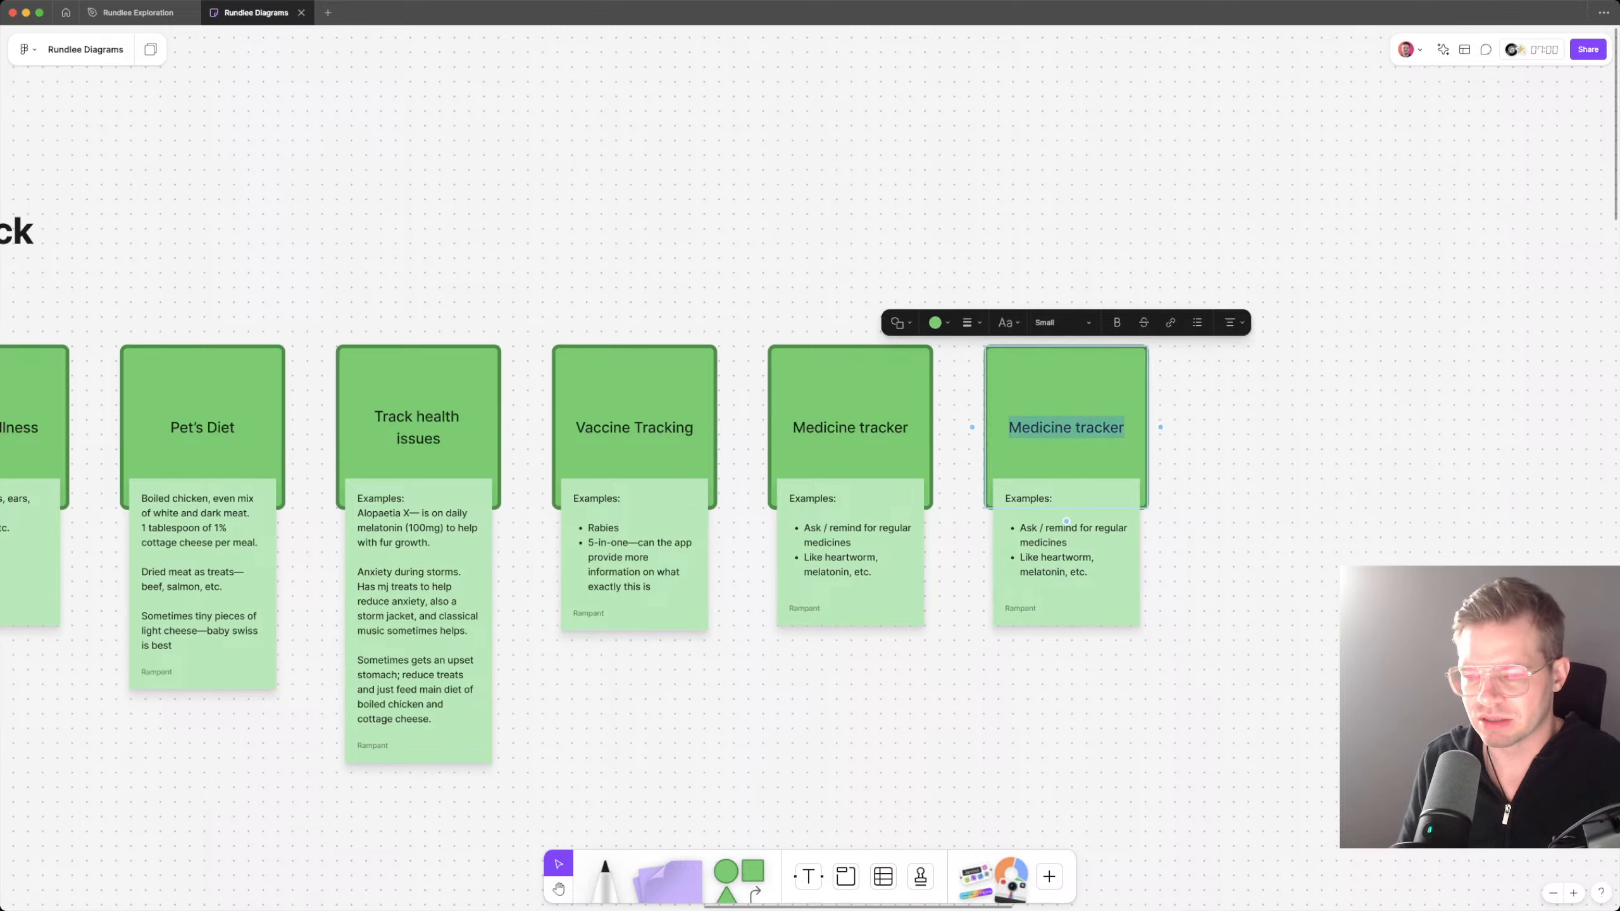
text(Furia)
key(Escape)
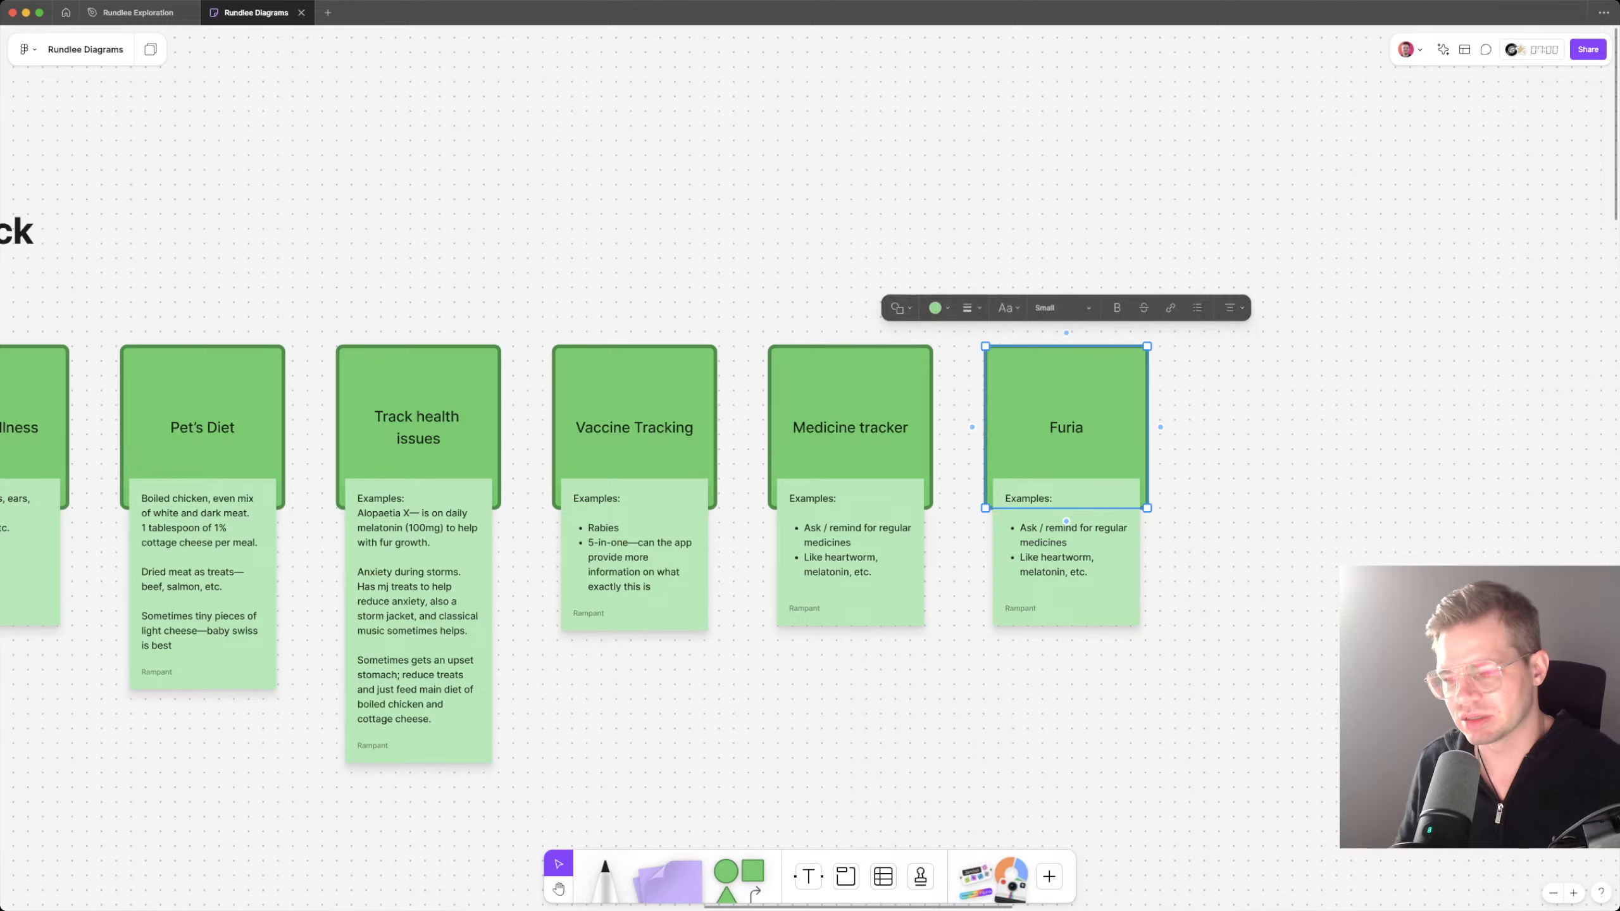
double_click(1066, 555)
drag(1020, 527, 1088, 573)
click(1053, 499)
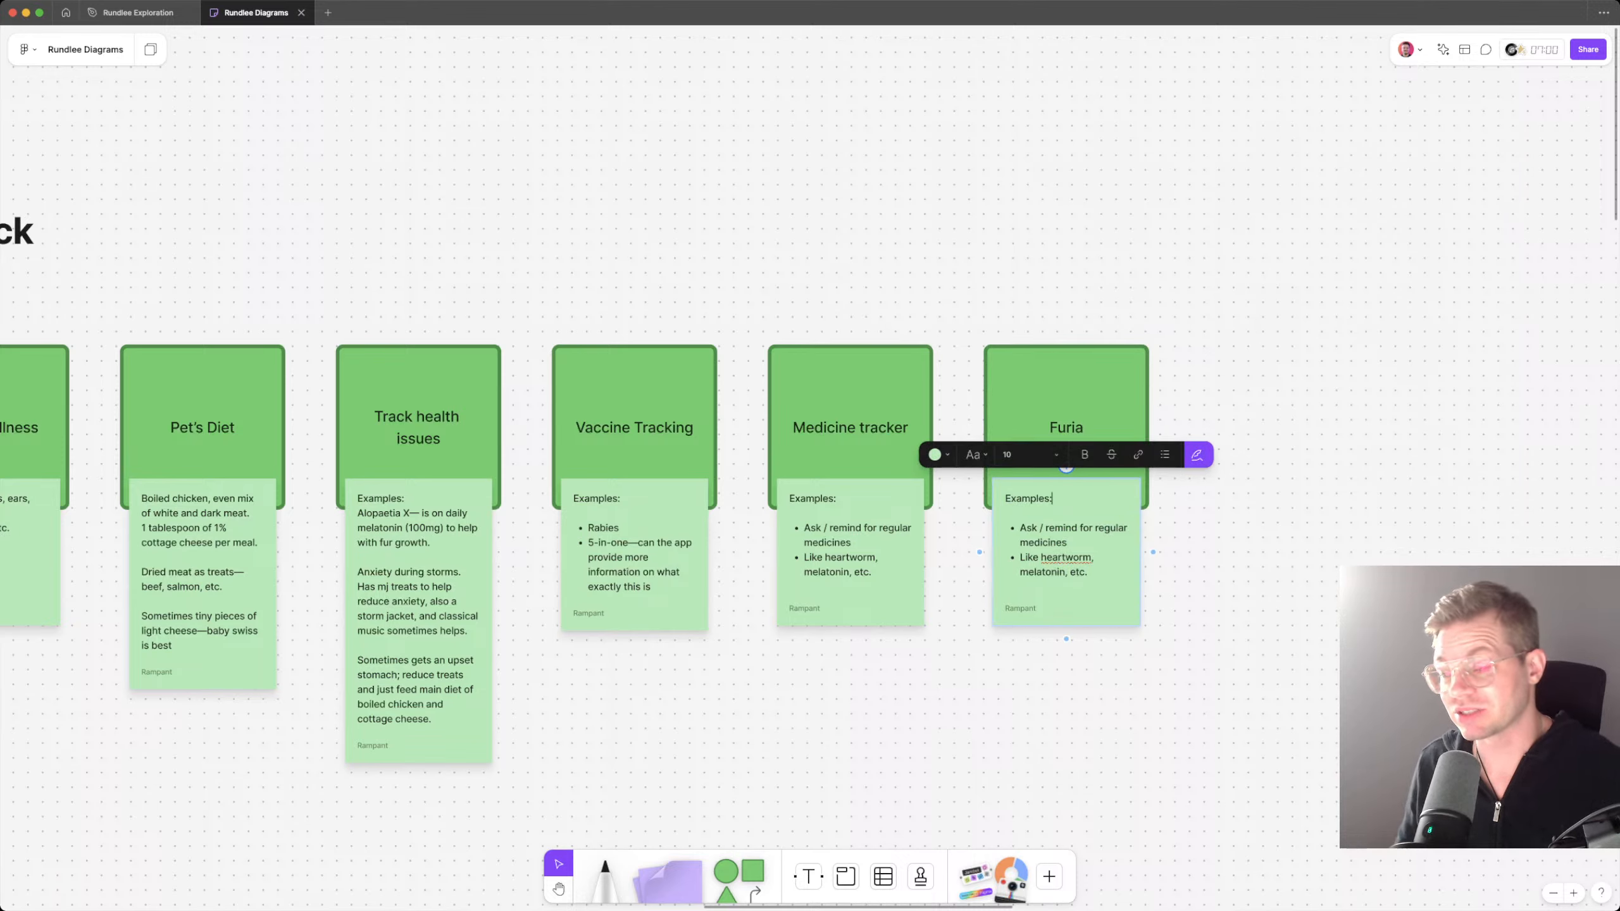
drag(1051, 499, 1005, 499)
double_click(1067, 427)
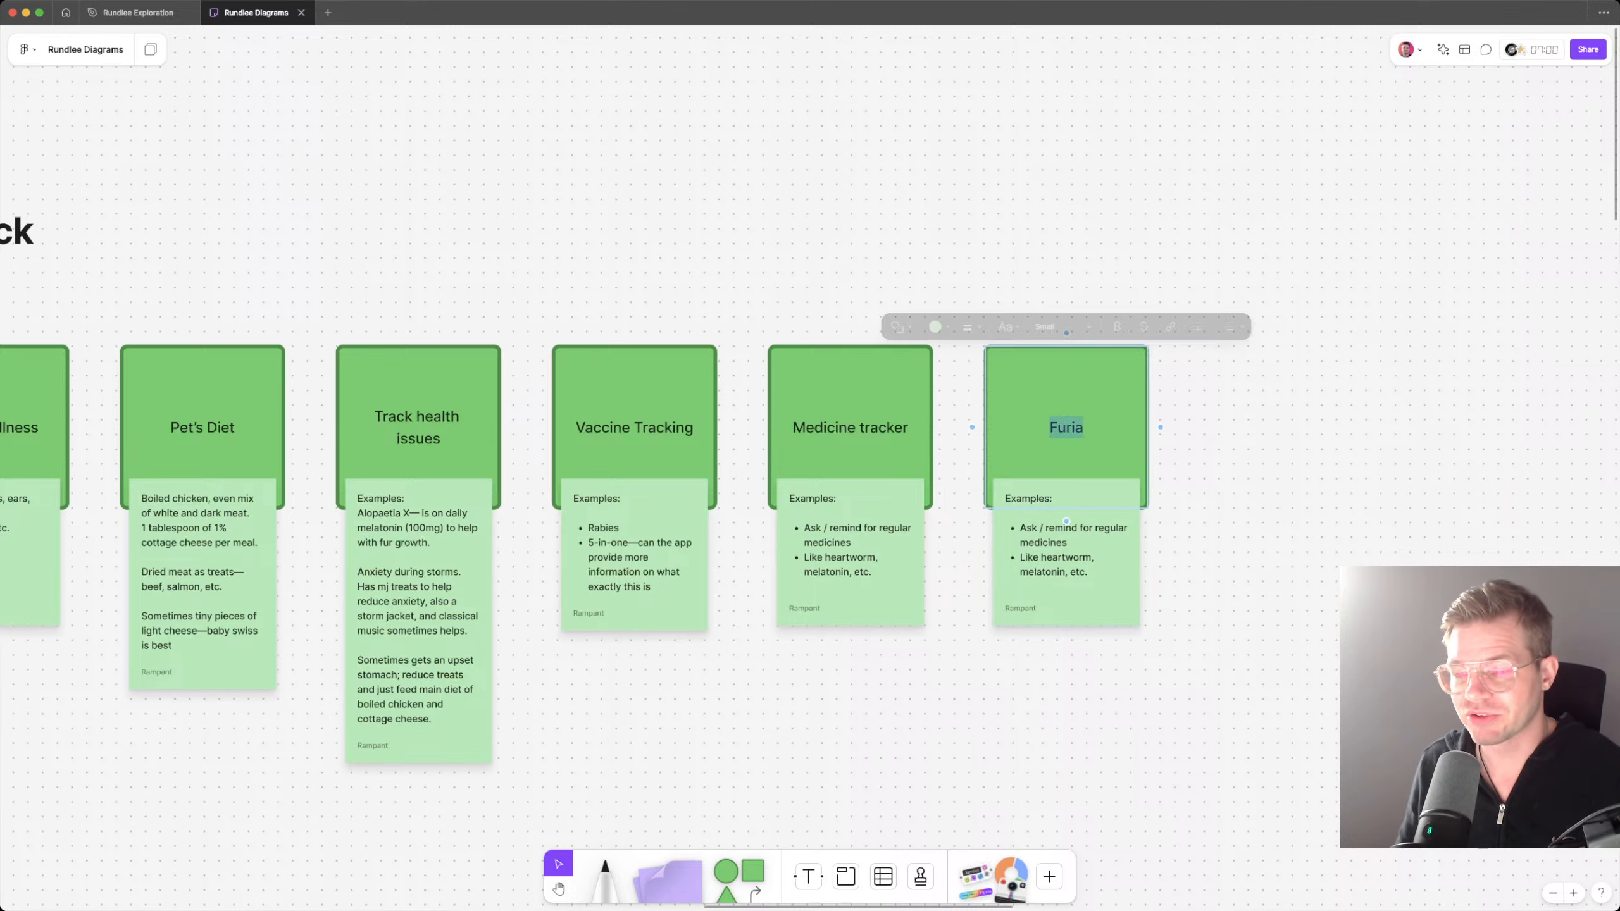
click(1083, 427)
double_click(1077, 427)
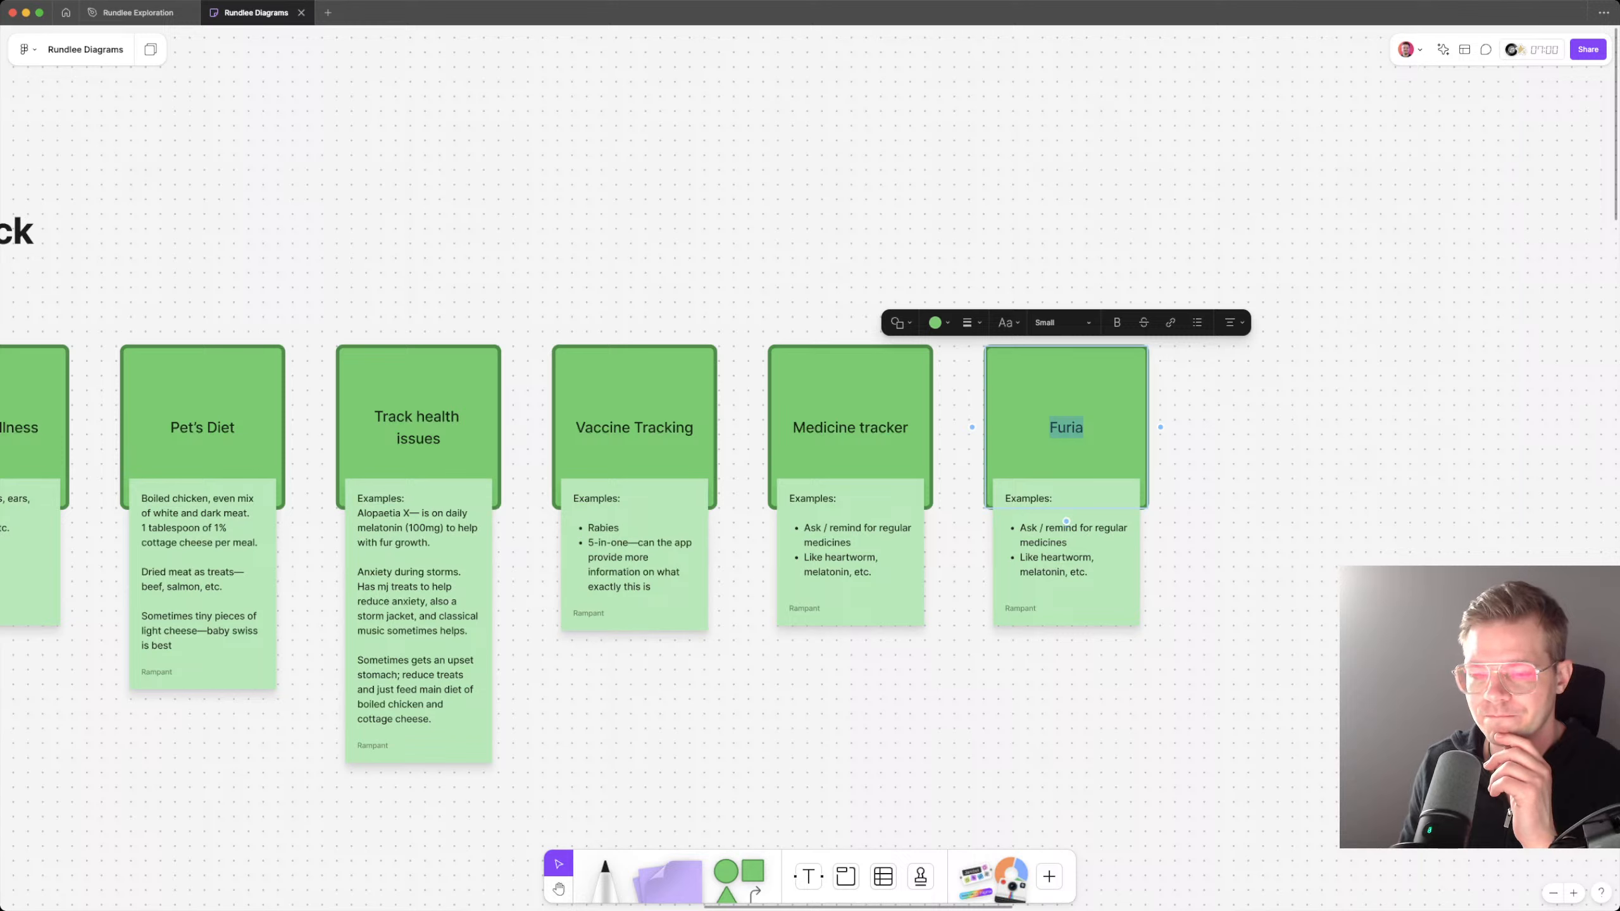
triple_click(1084, 567)
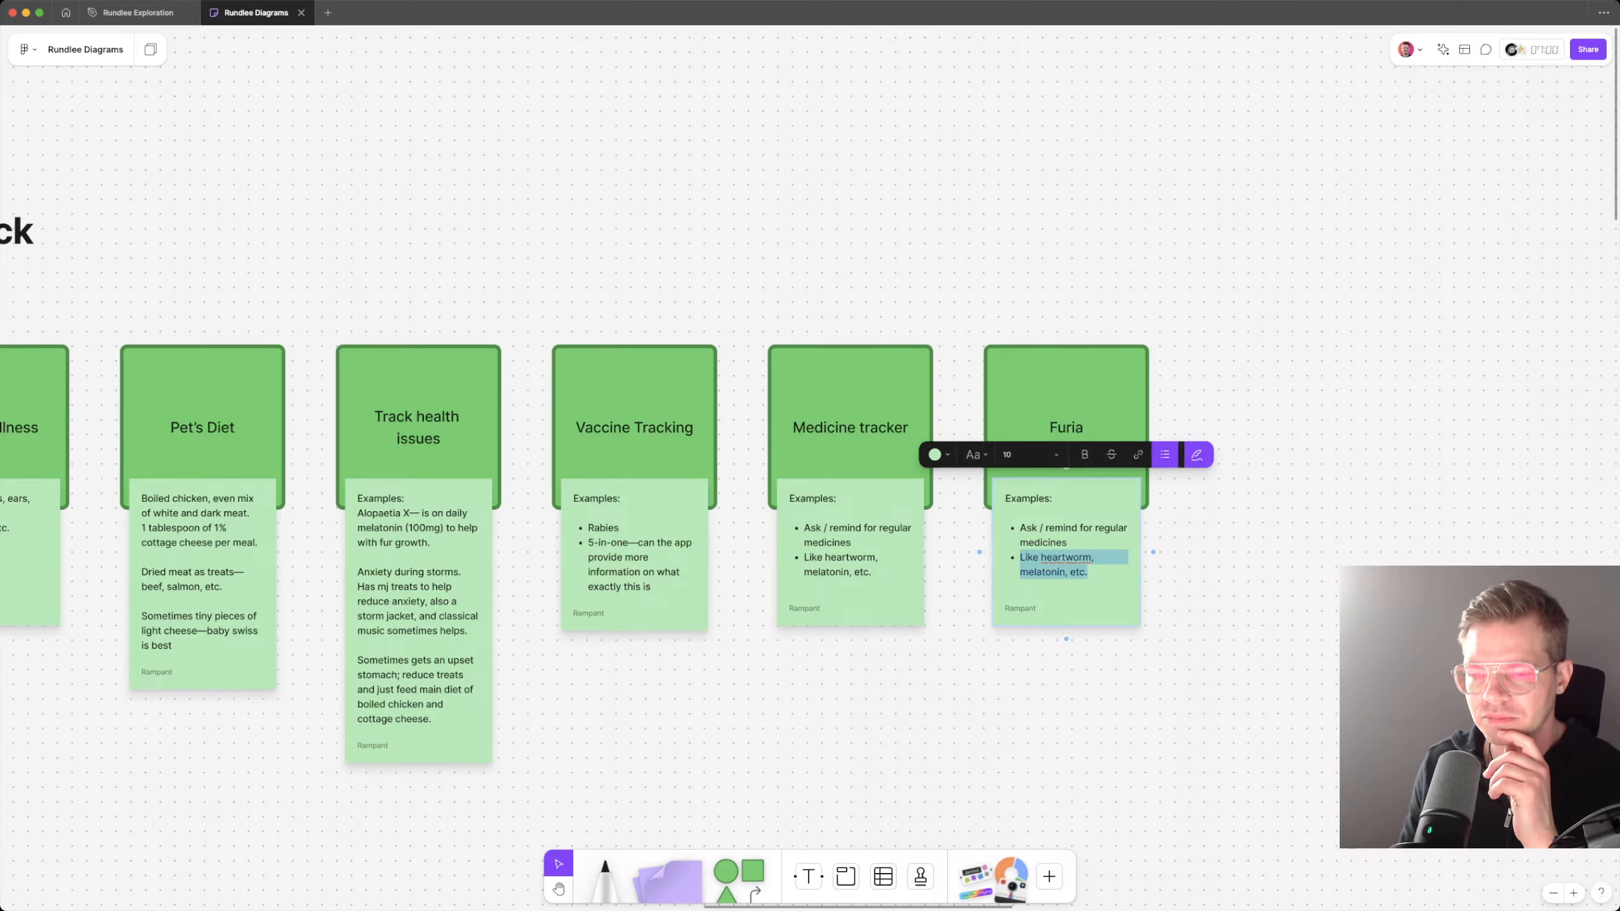
click(1066, 427)
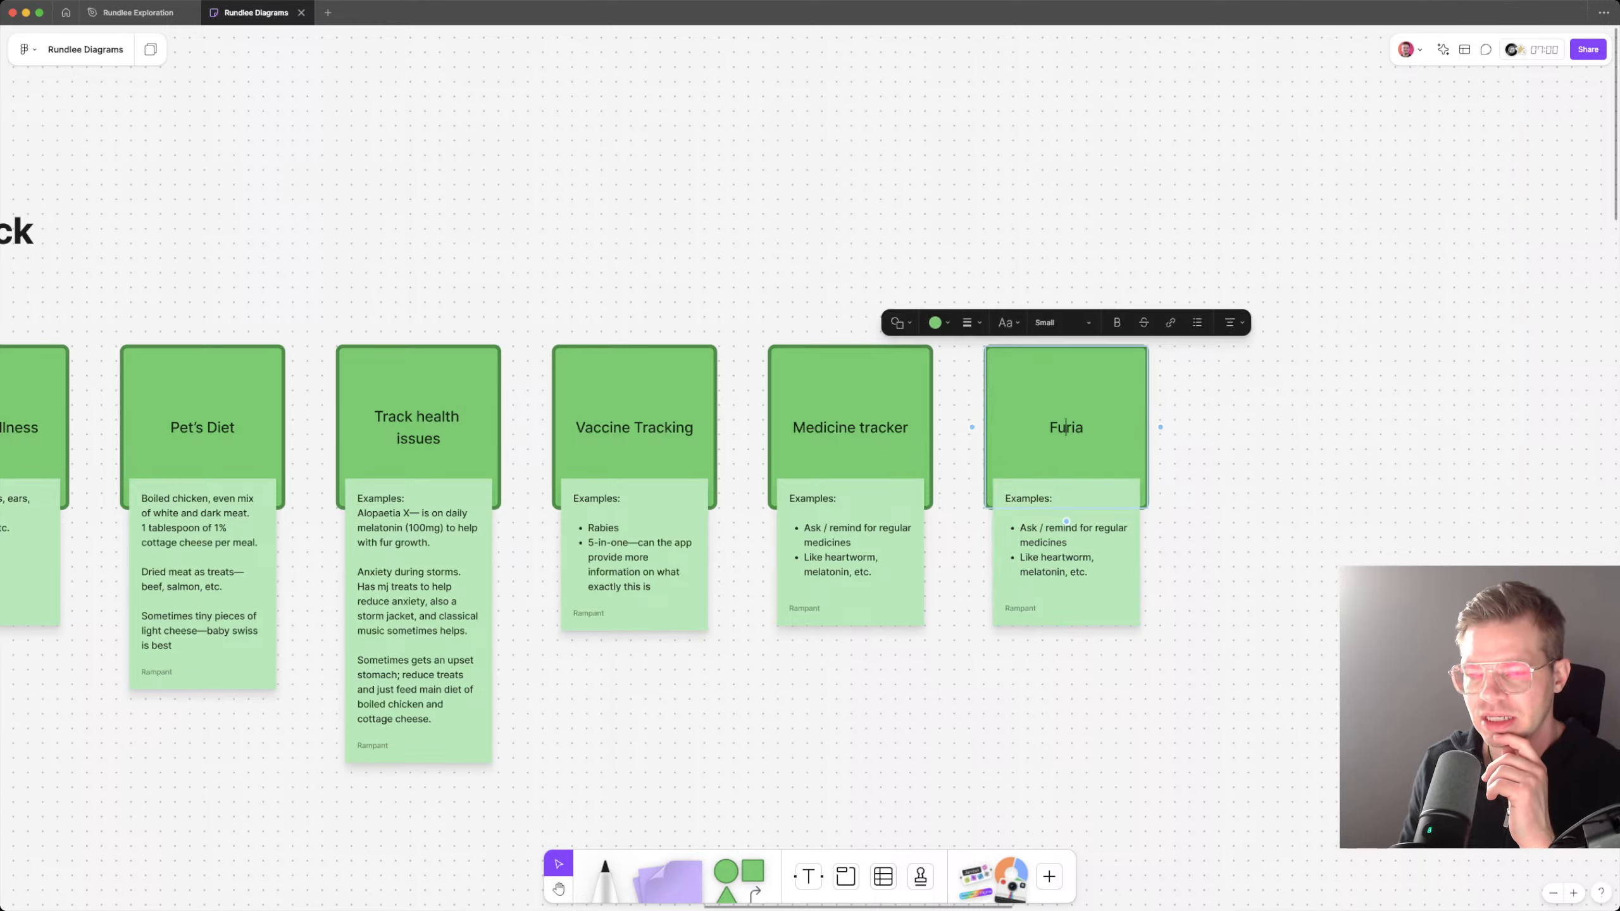
double_click(1066, 427)
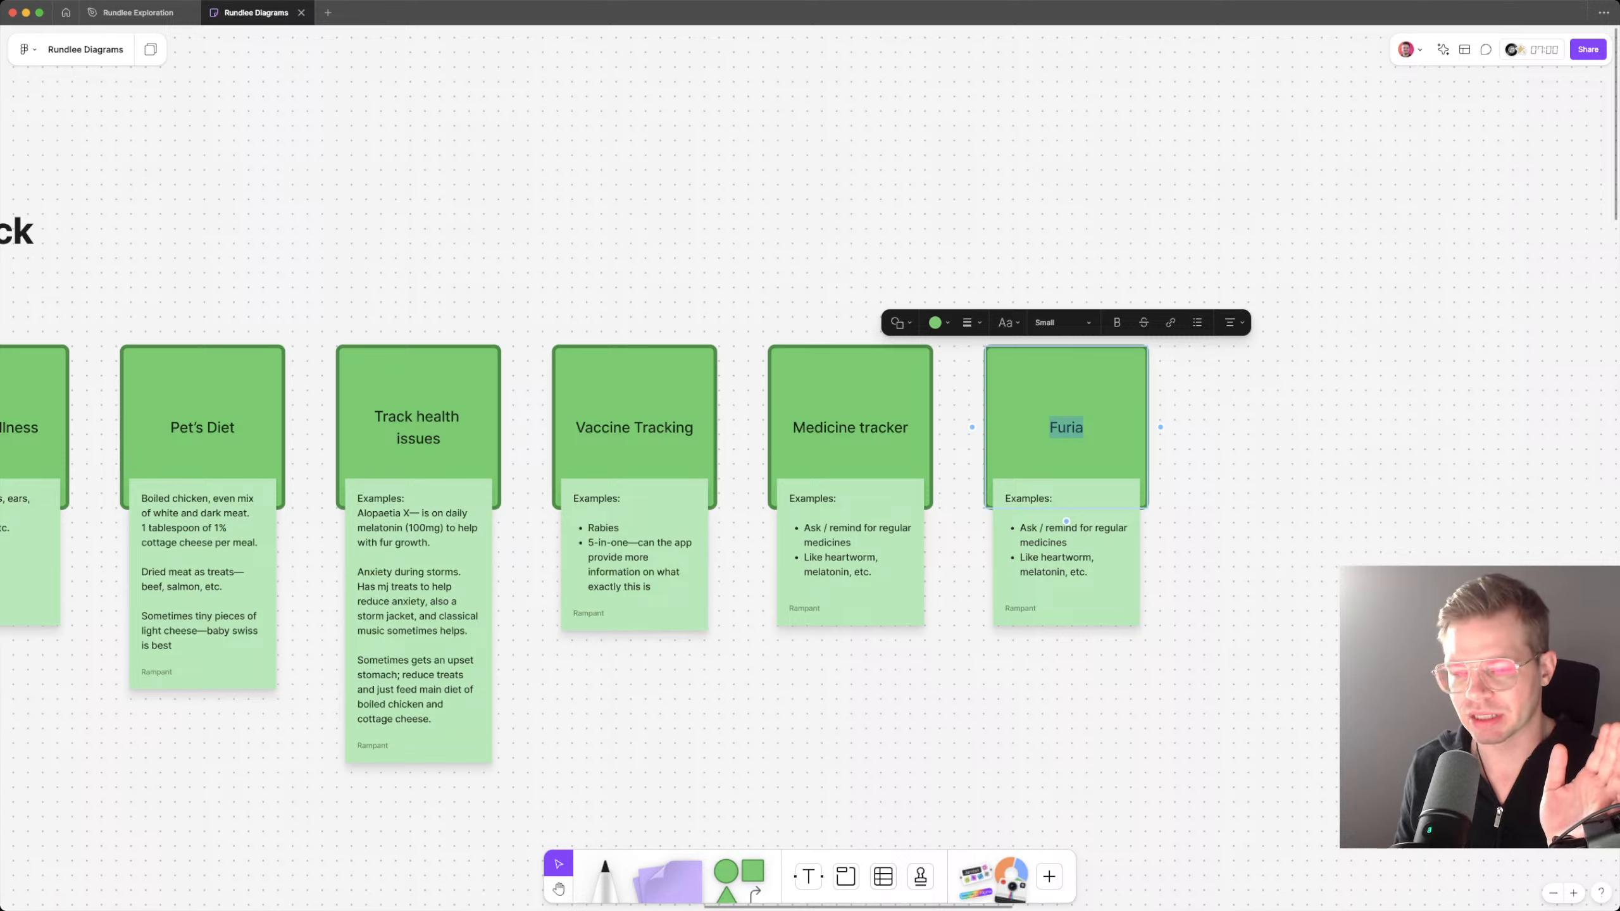
double_click(1075, 508)
key(super+a)
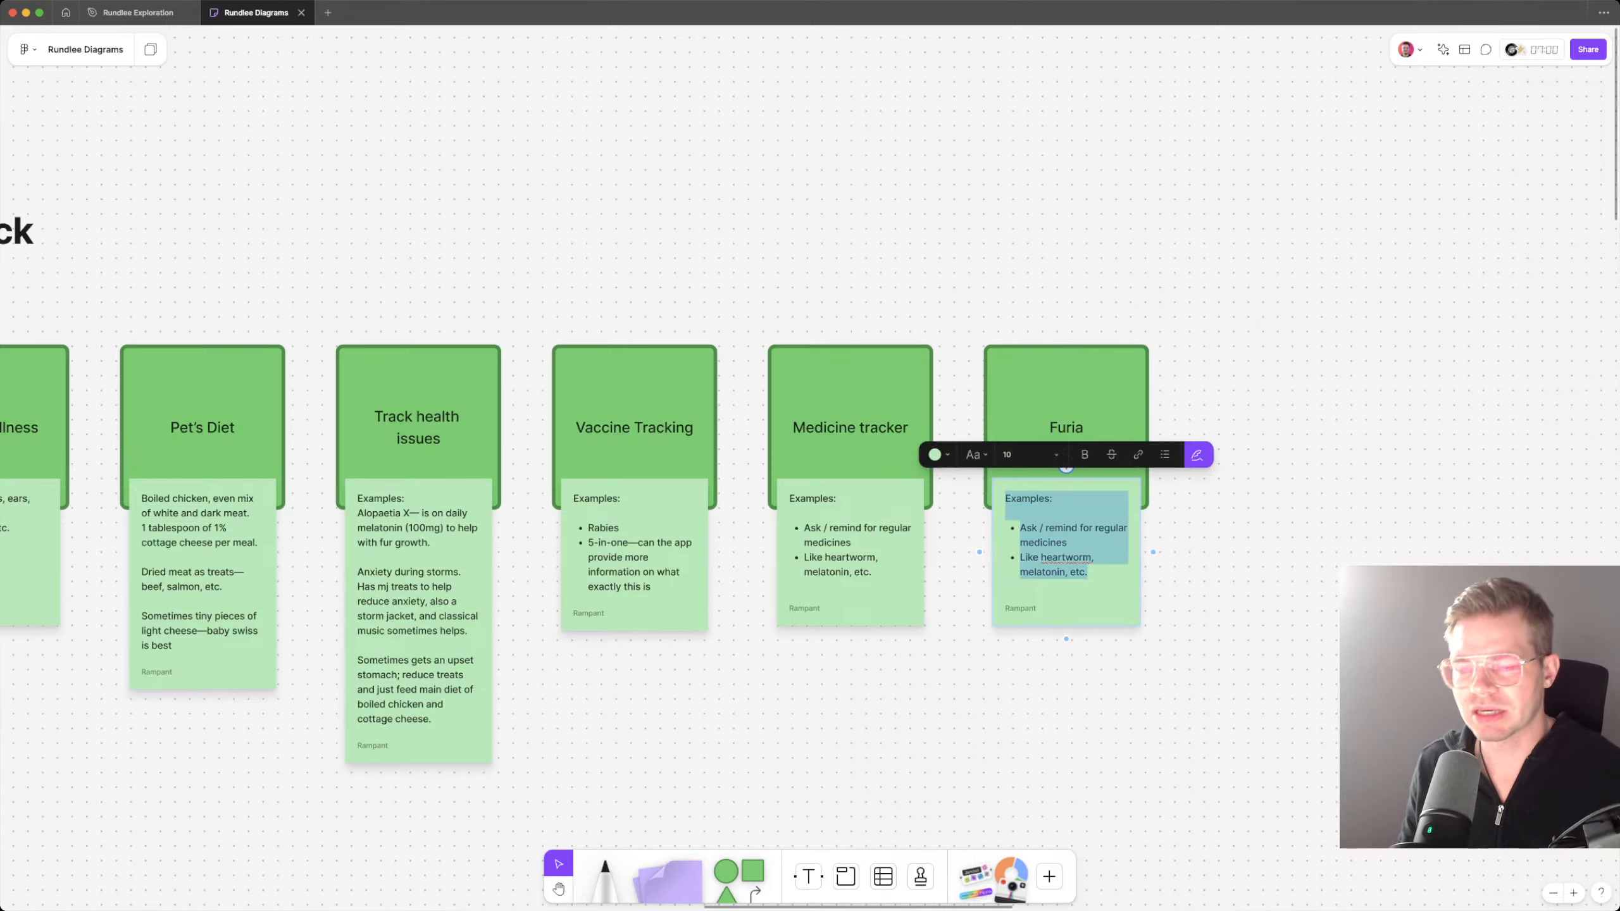
key(Escape)
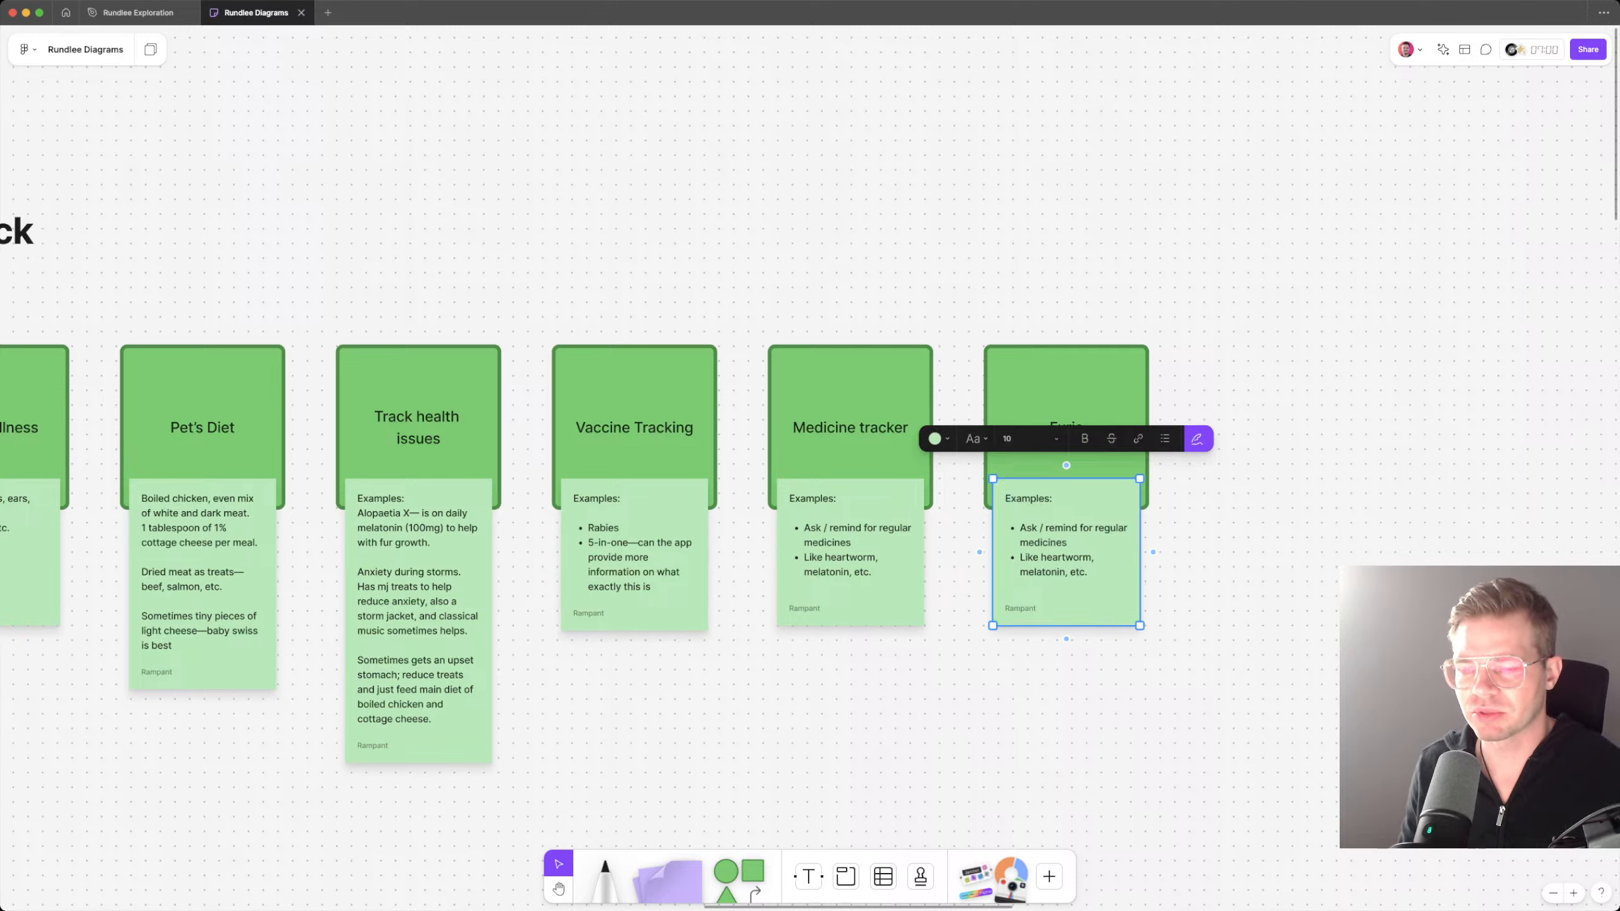
Step: Change the title of the "Furia" card to "Pronunciation of the dogs name"
click(1066, 405)
double_click(1066, 423)
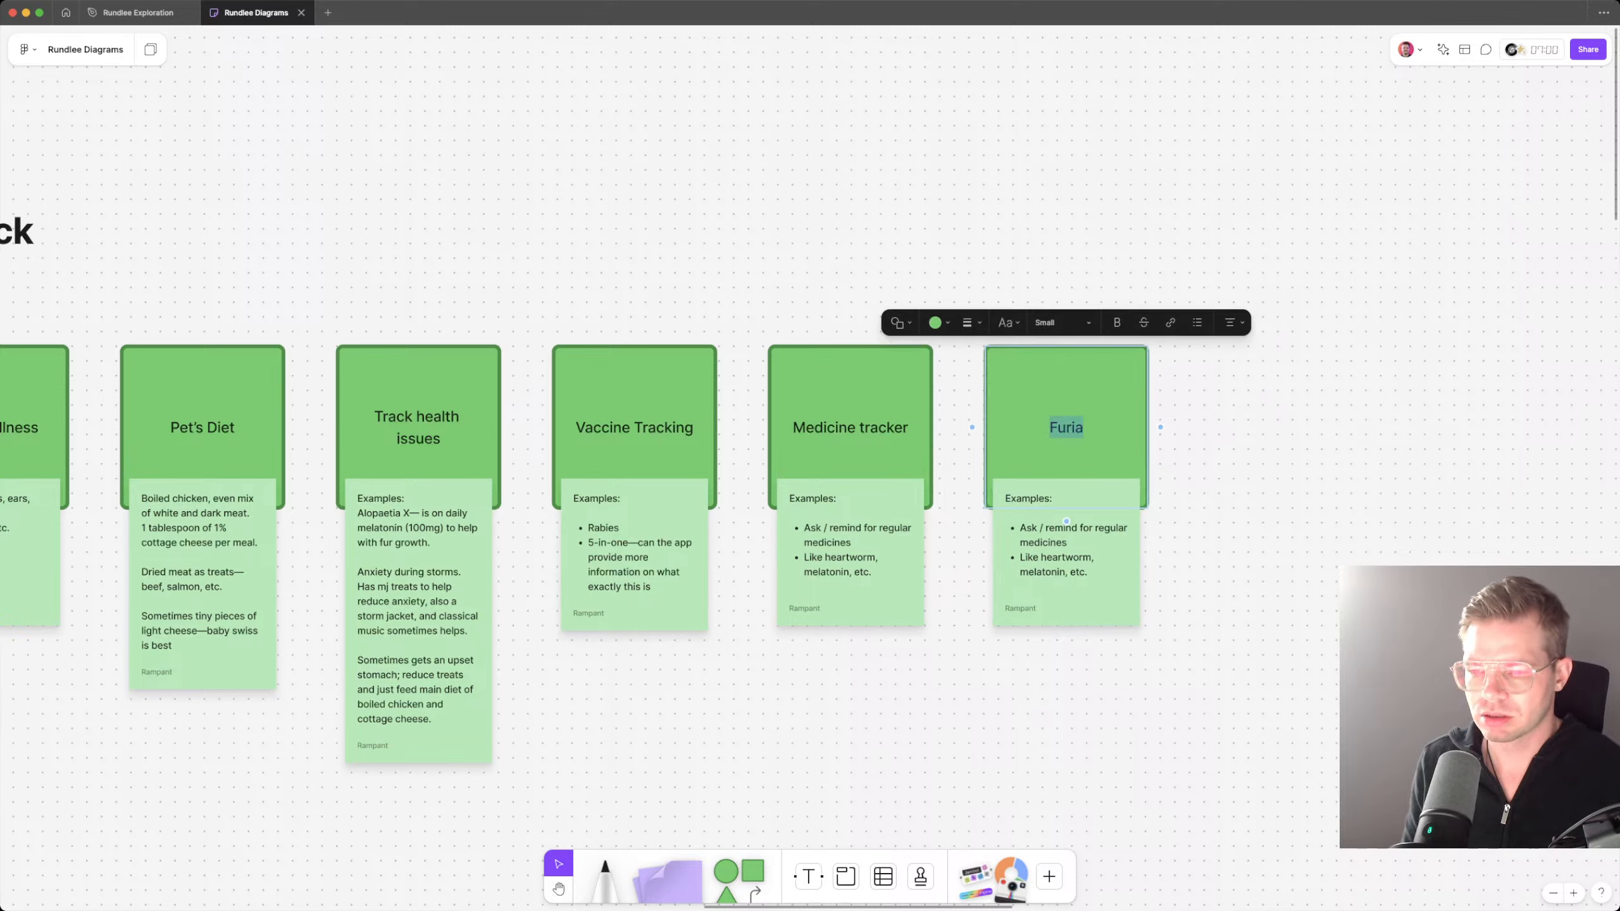
text(Pronounci)
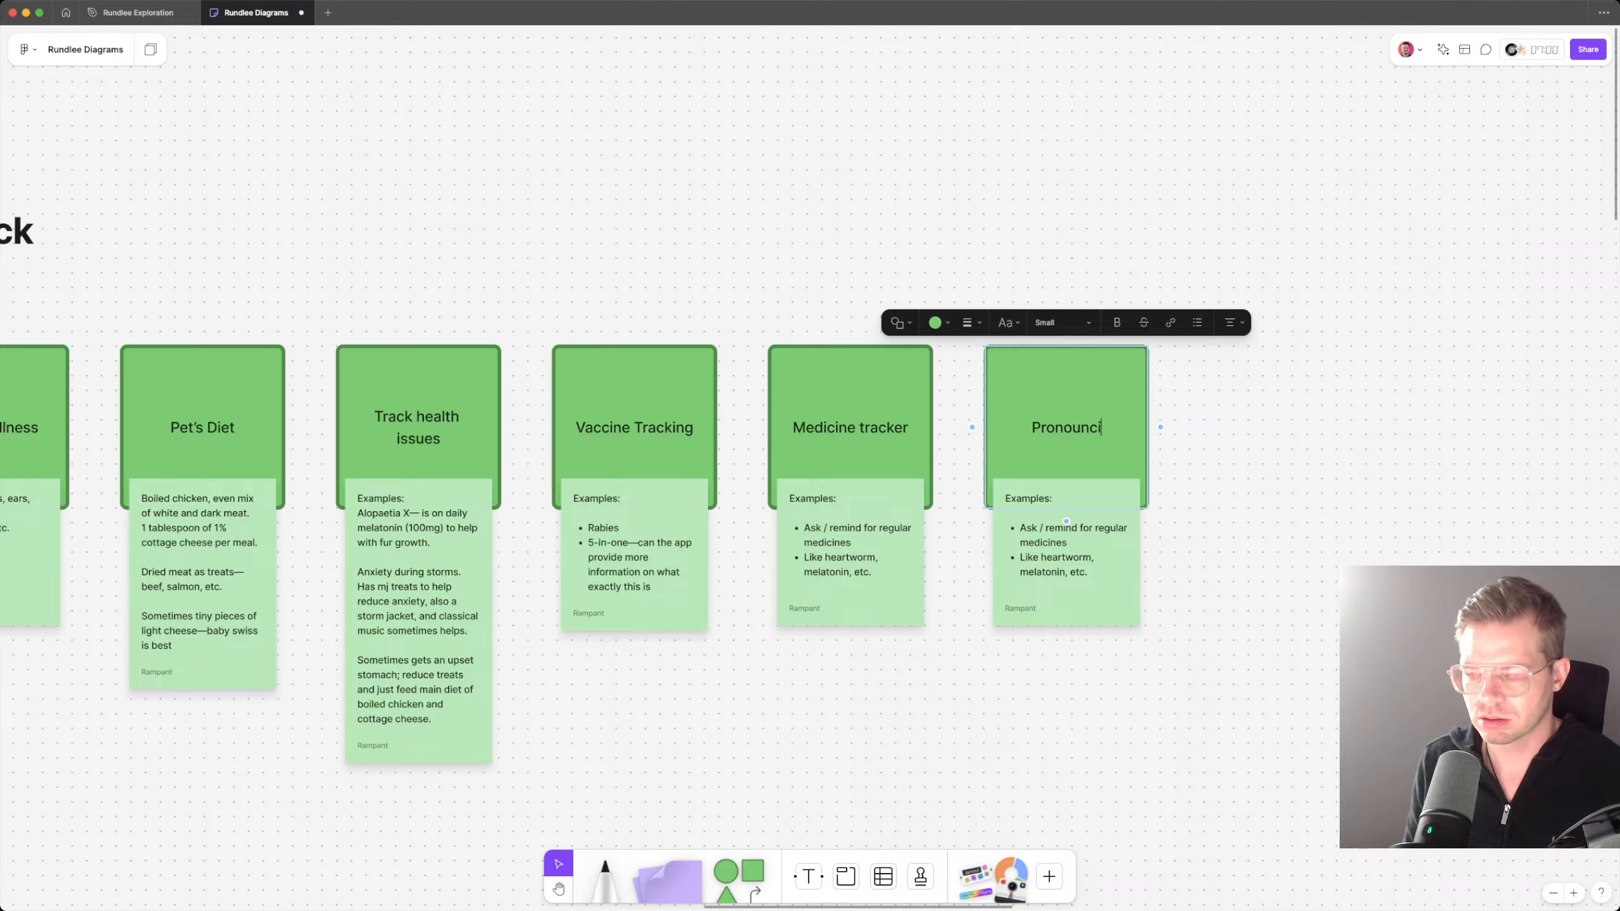
text(ation of the c)
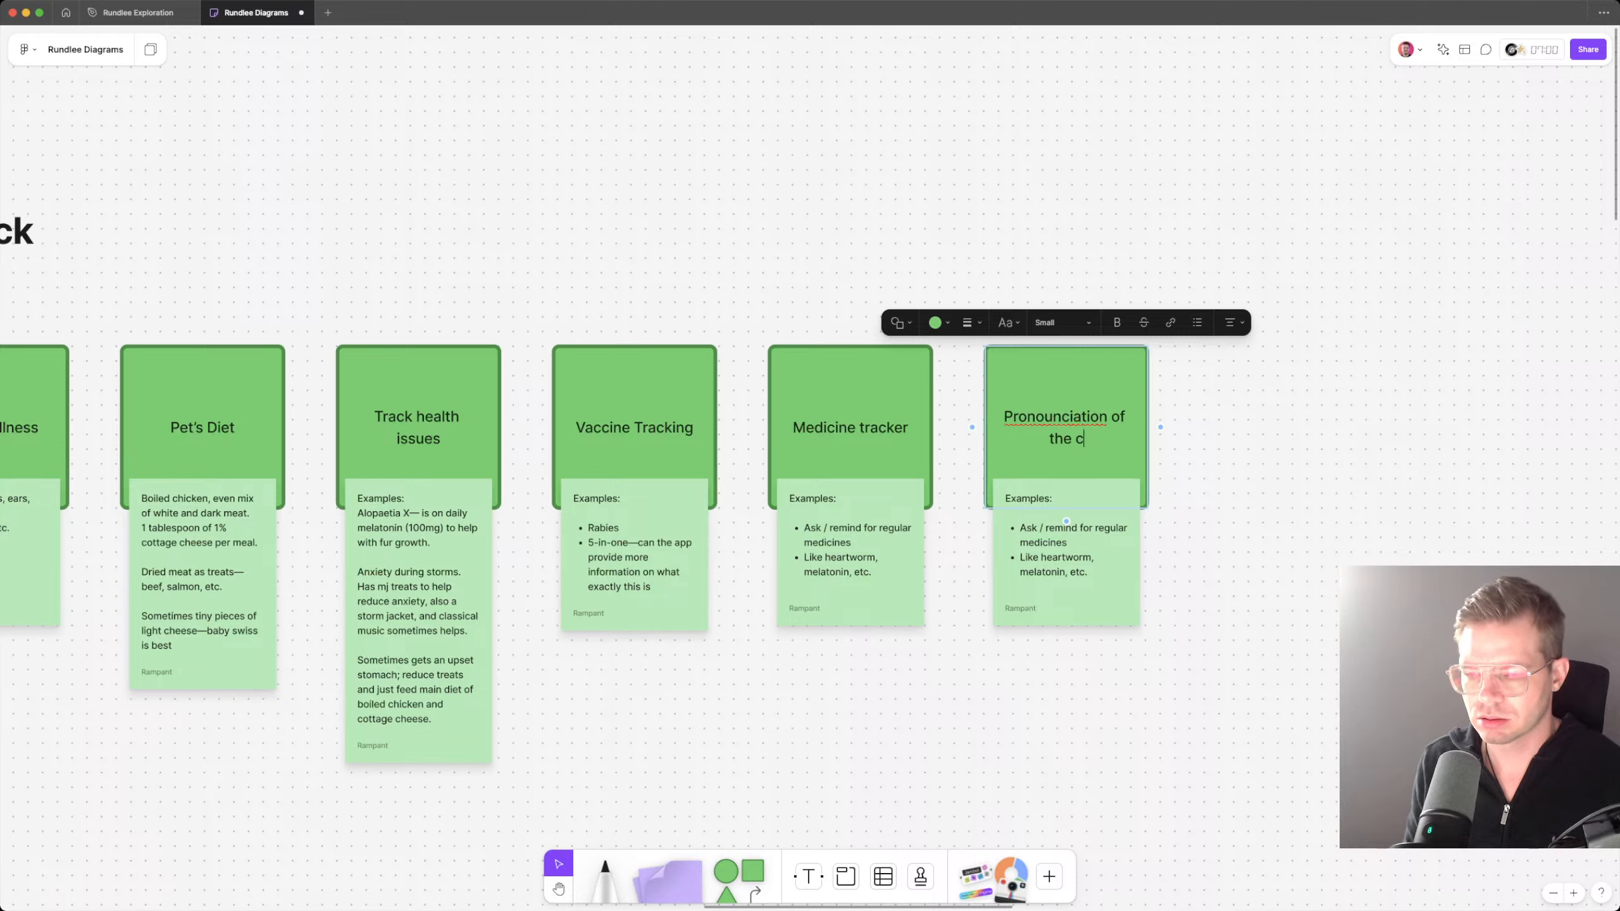
key(BackSpace)
text(dogs name)
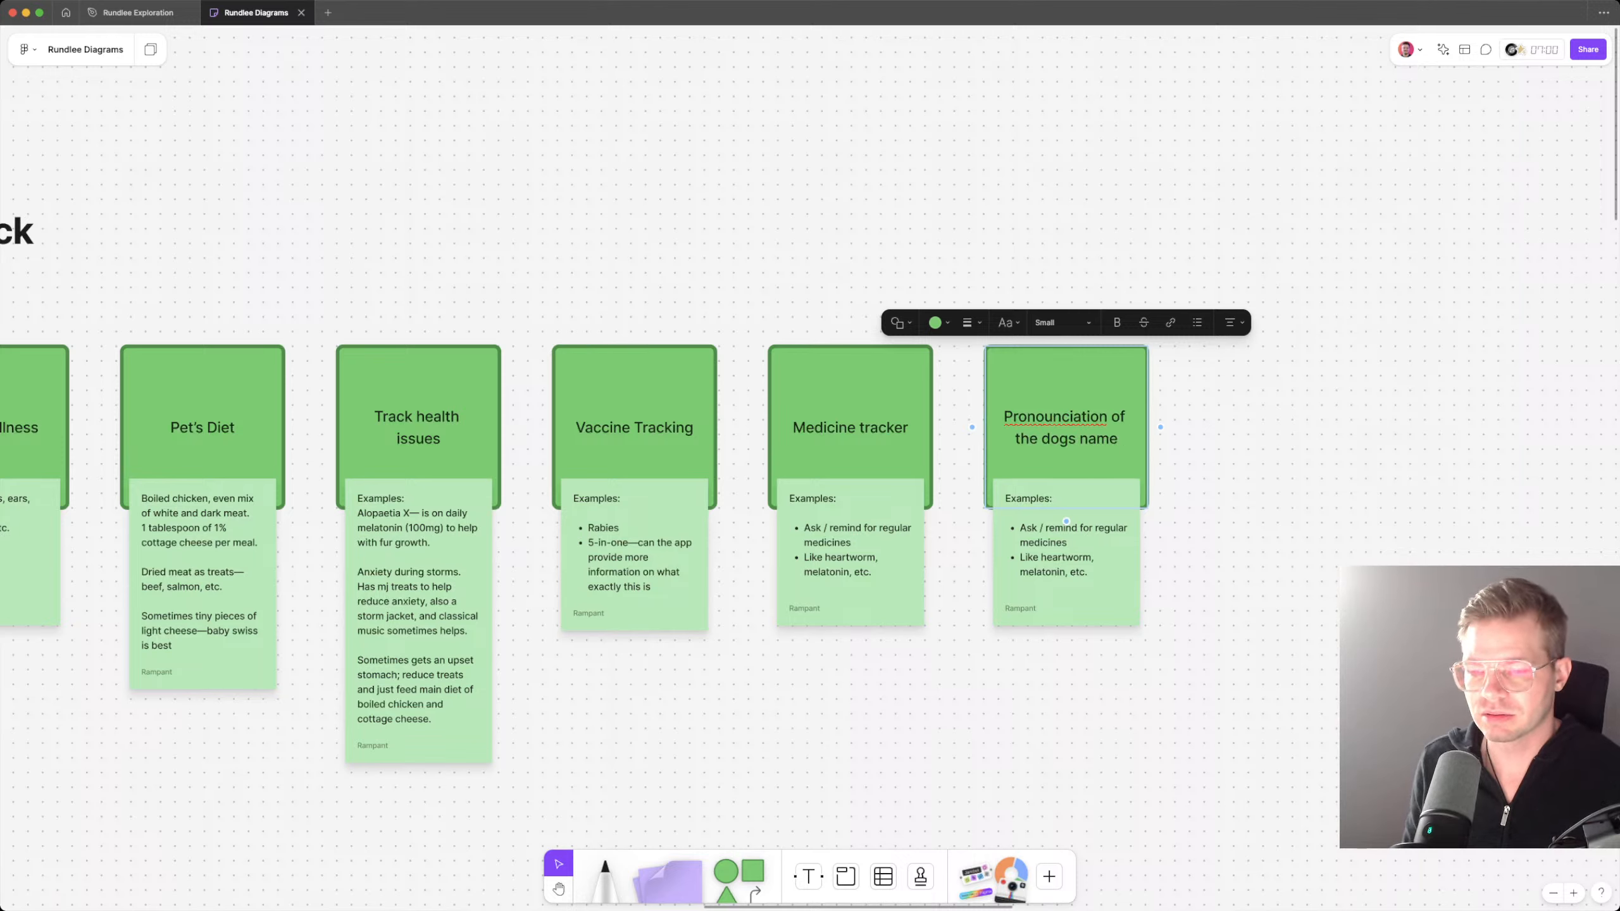
key(BackSpace)
click(1212, 434)
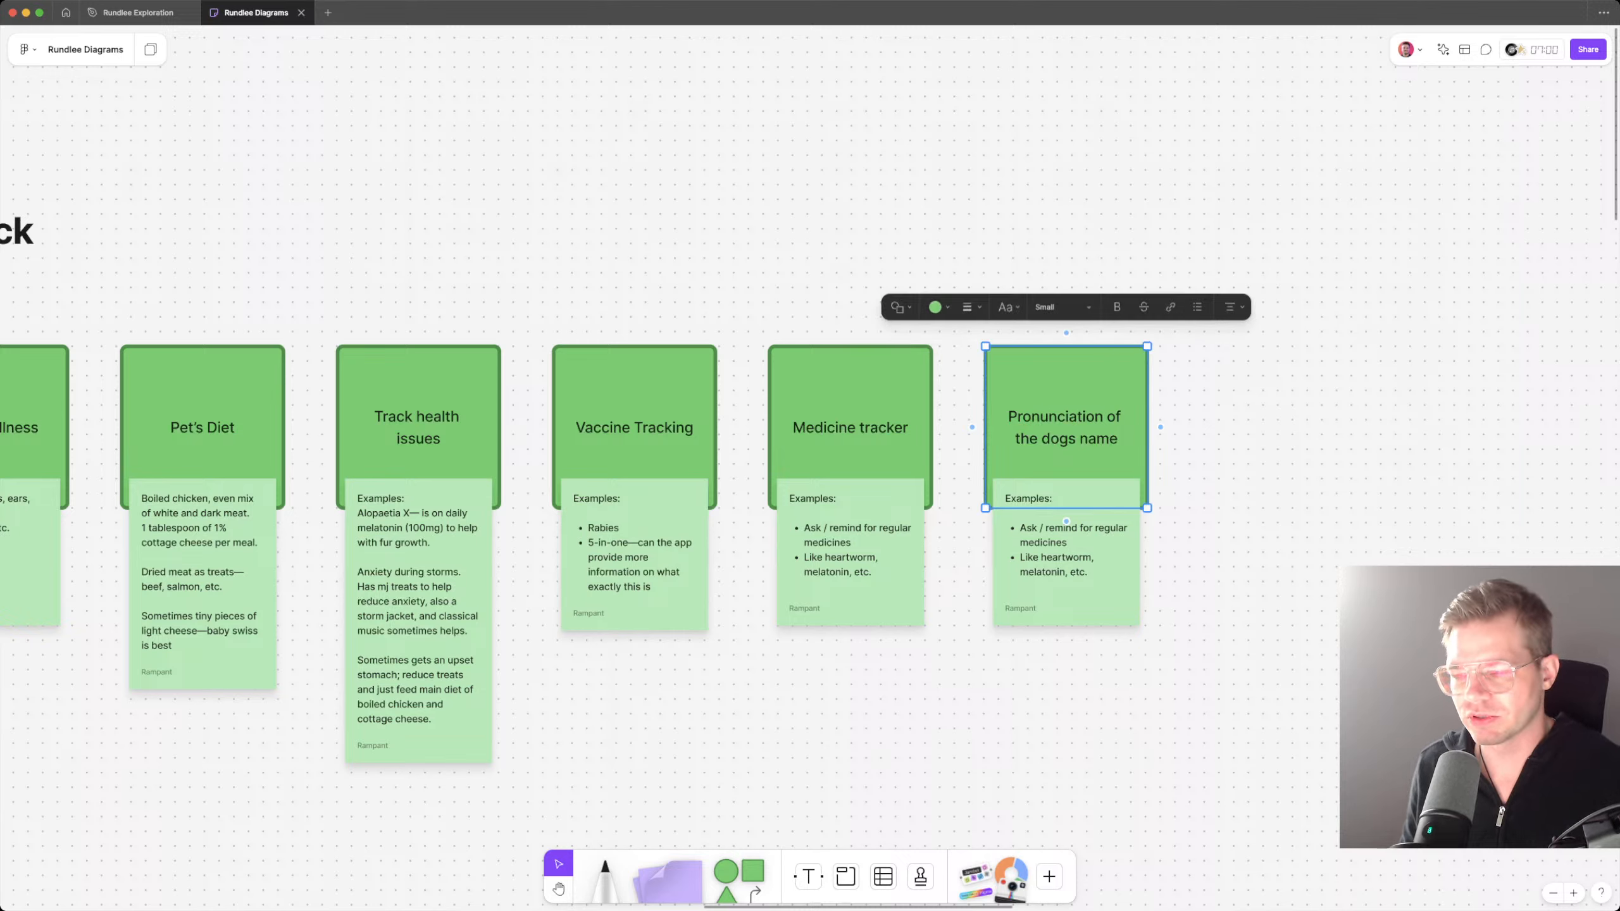
click(1211, 434)
Step: Clear the examples note on the "Pronunciation of the dogs name" card and delete the note
double_click(1069, 447)
double_click(1046, 542)
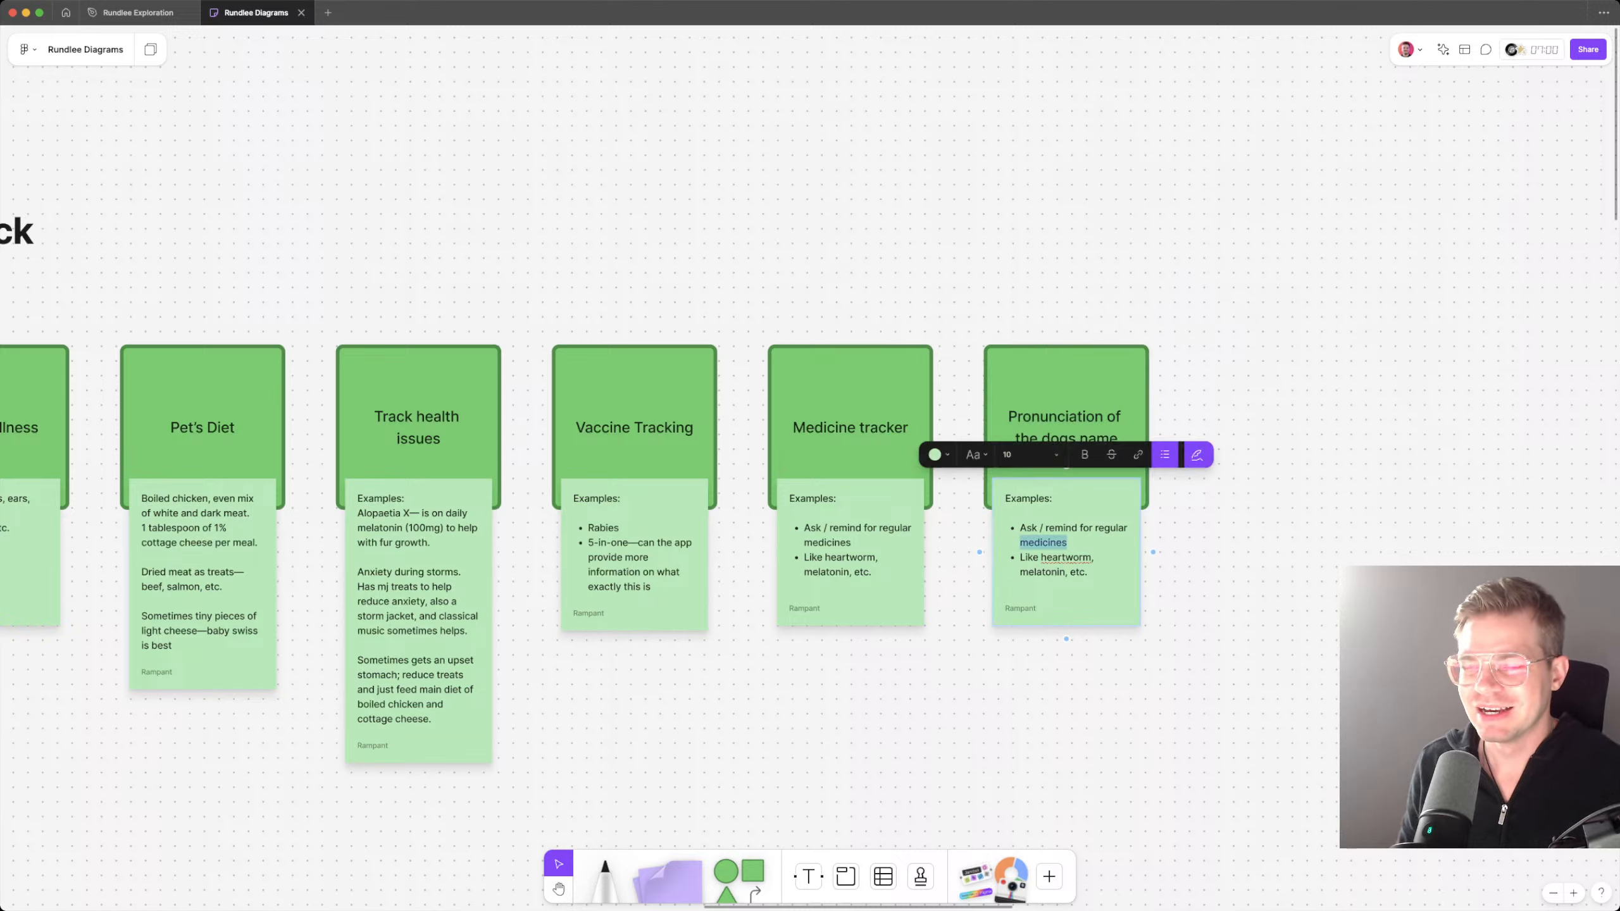
key(super+a)
key(BackSpace)
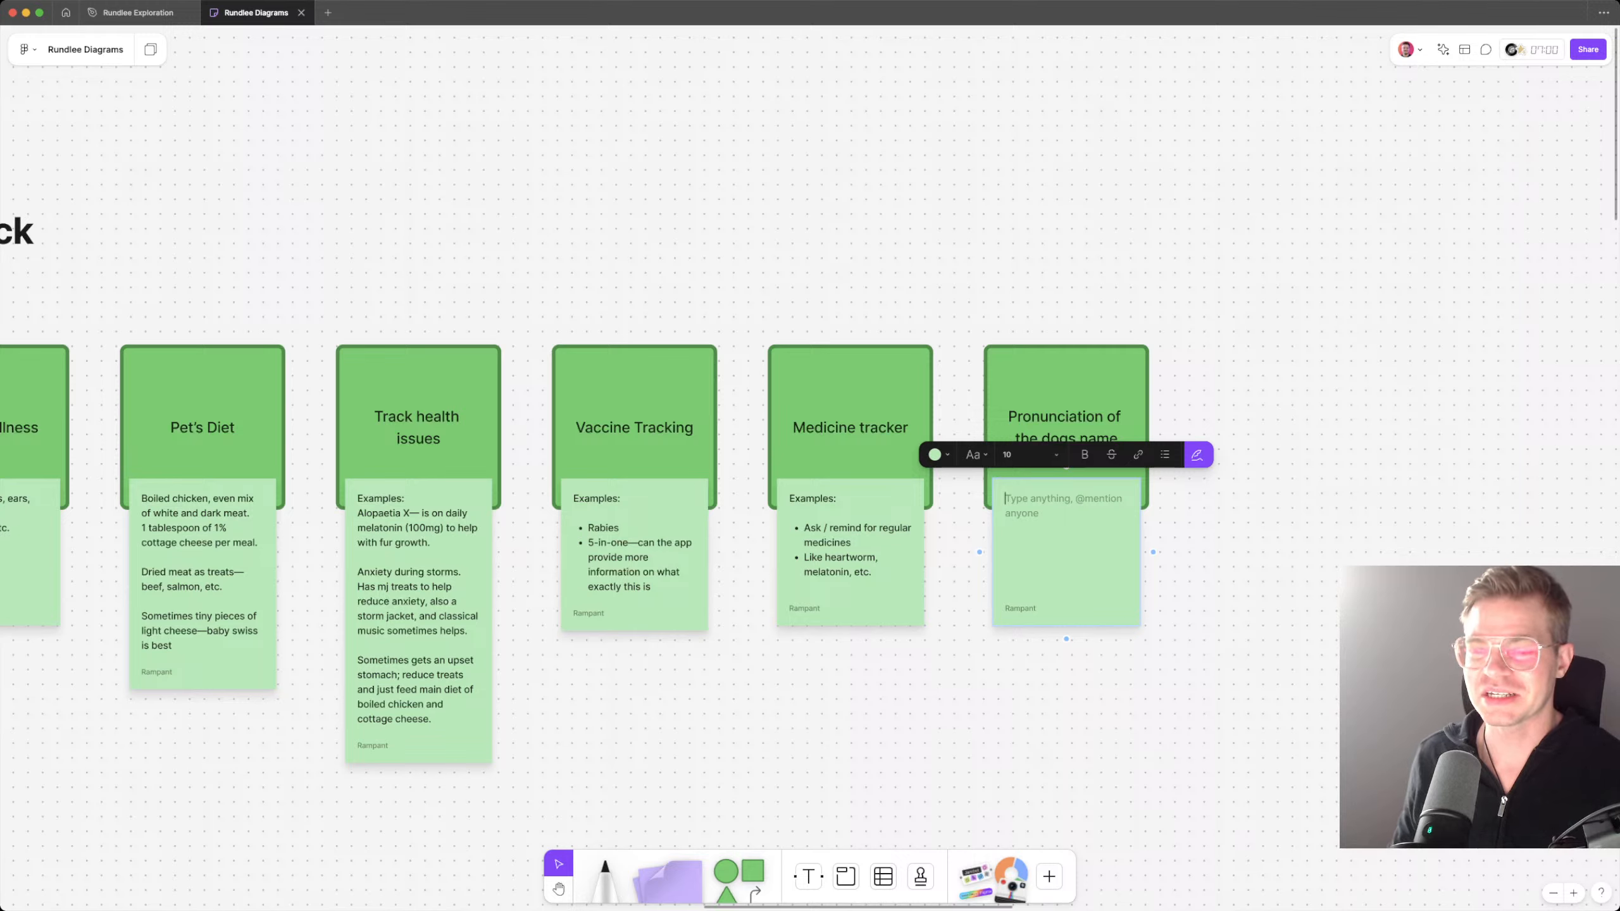
key(Escape)
key(Escape)
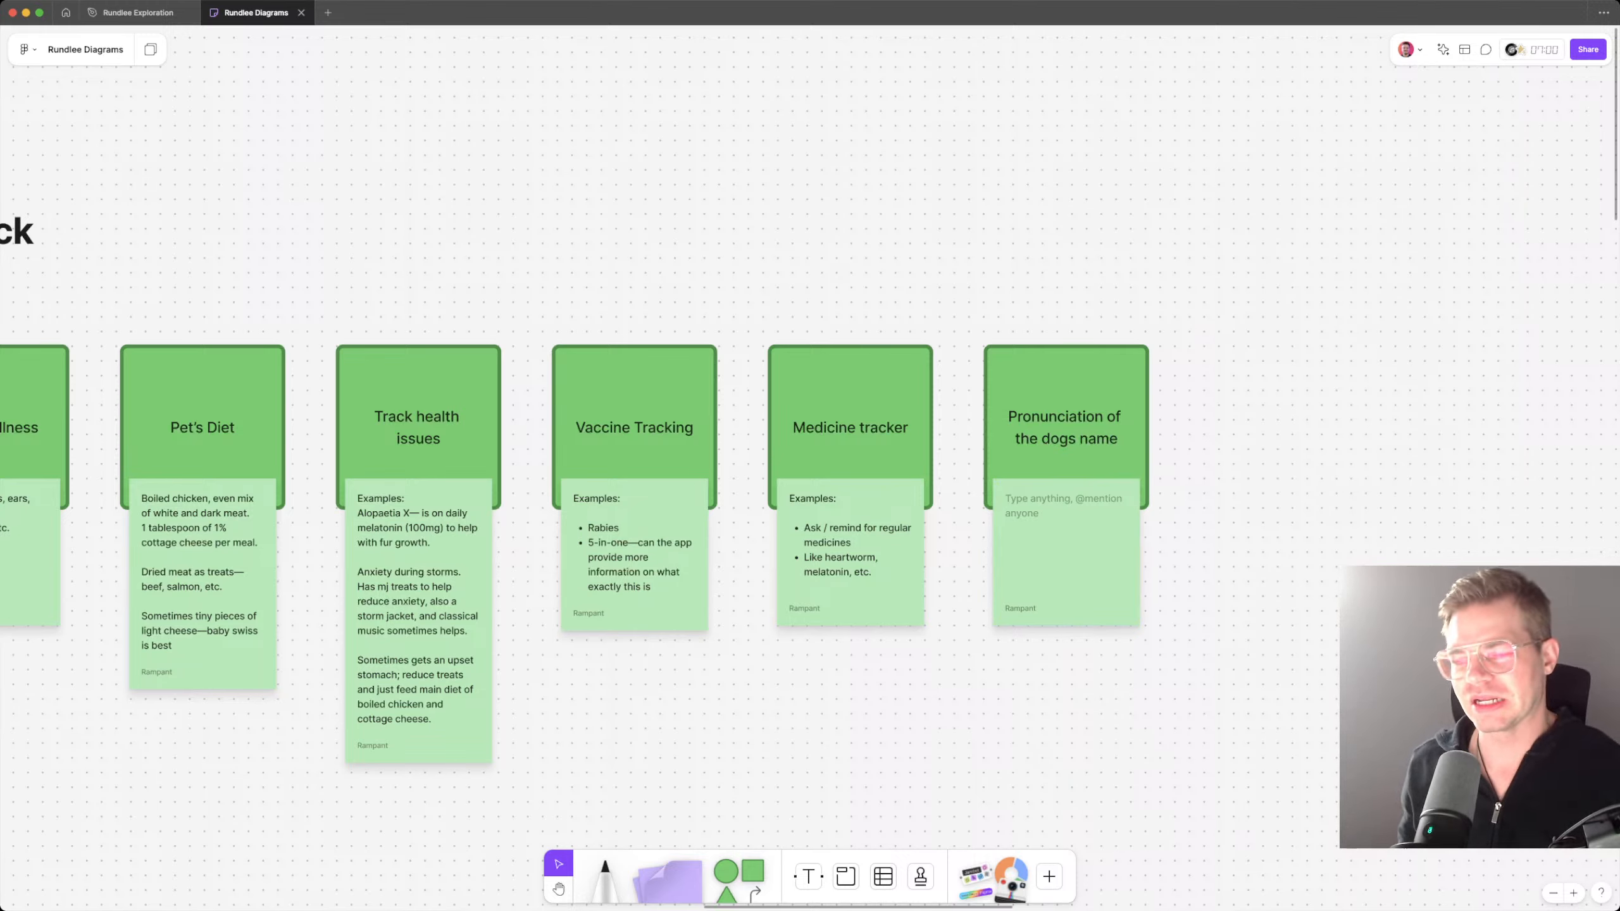
double_click(1066, 543)
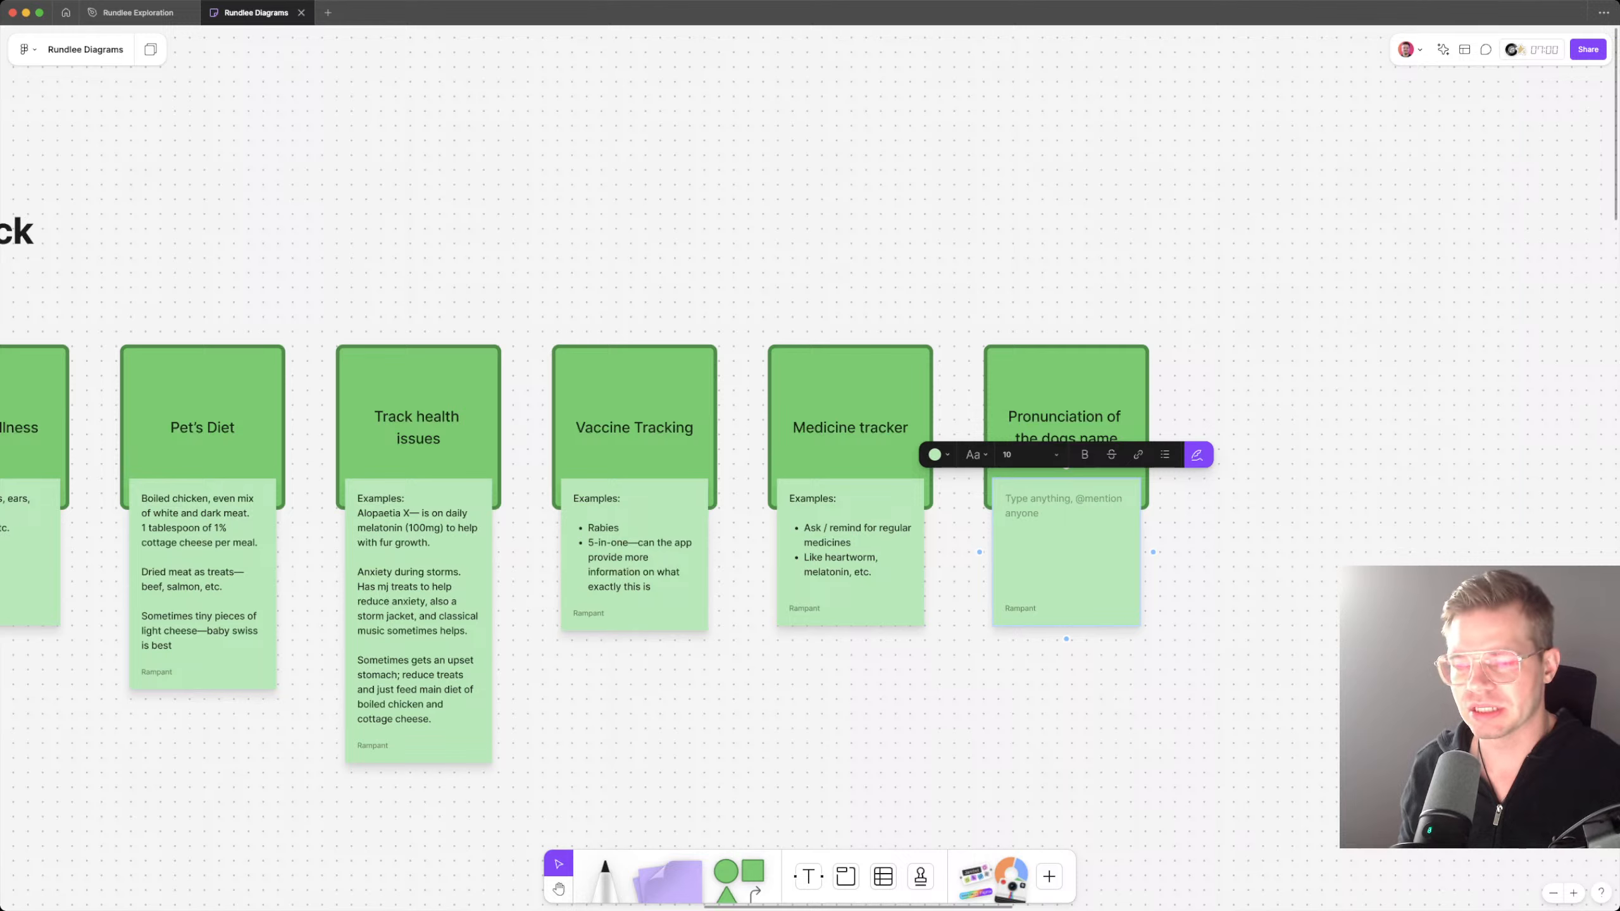
double_click(1096, 435)
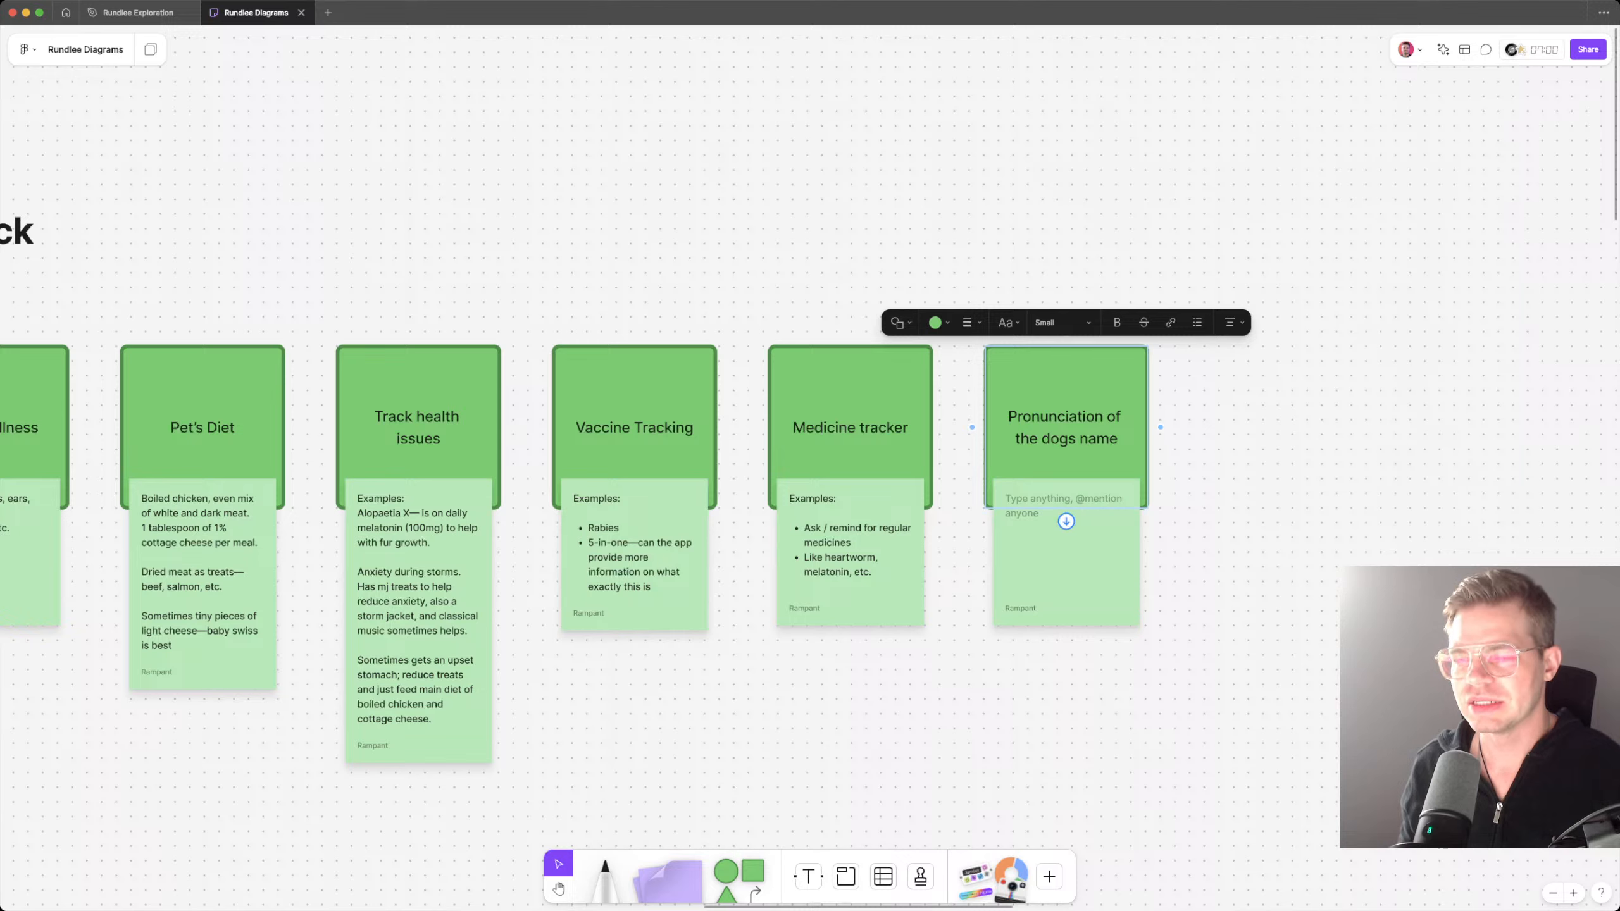
double_click(1071, 548)
click(1193, 574)
click(1071, 542)
key(Delete)
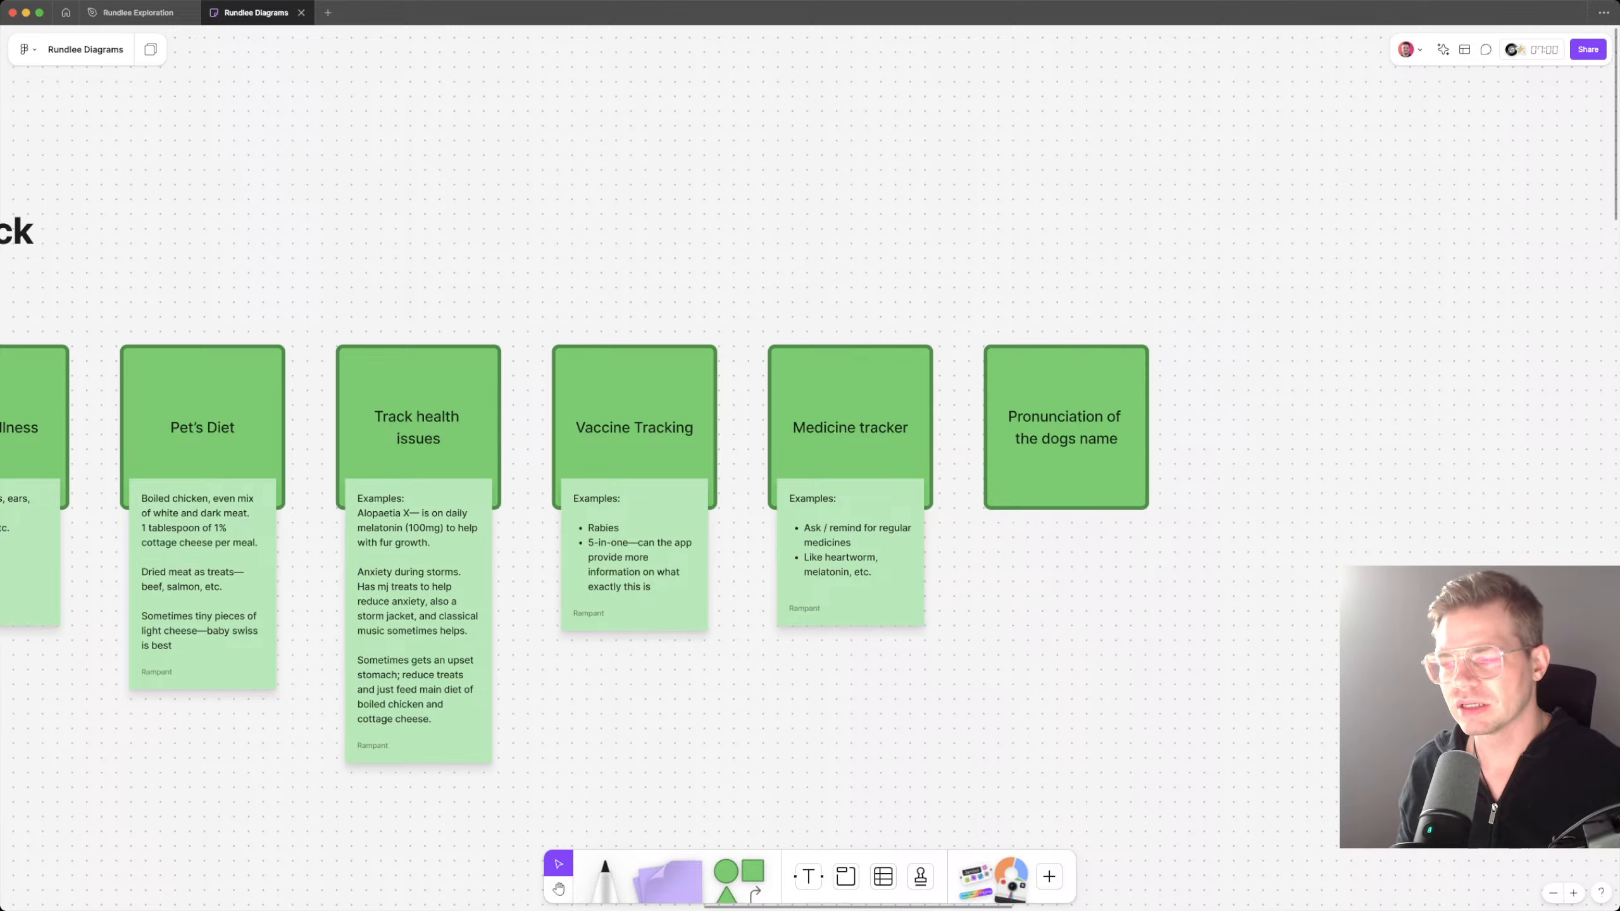
Step: Duplicate the pronunciation card at the row's right end and title the copy "Does your pet have nicknames that they respond to?"
drag(1068, 460, 1284, 459)
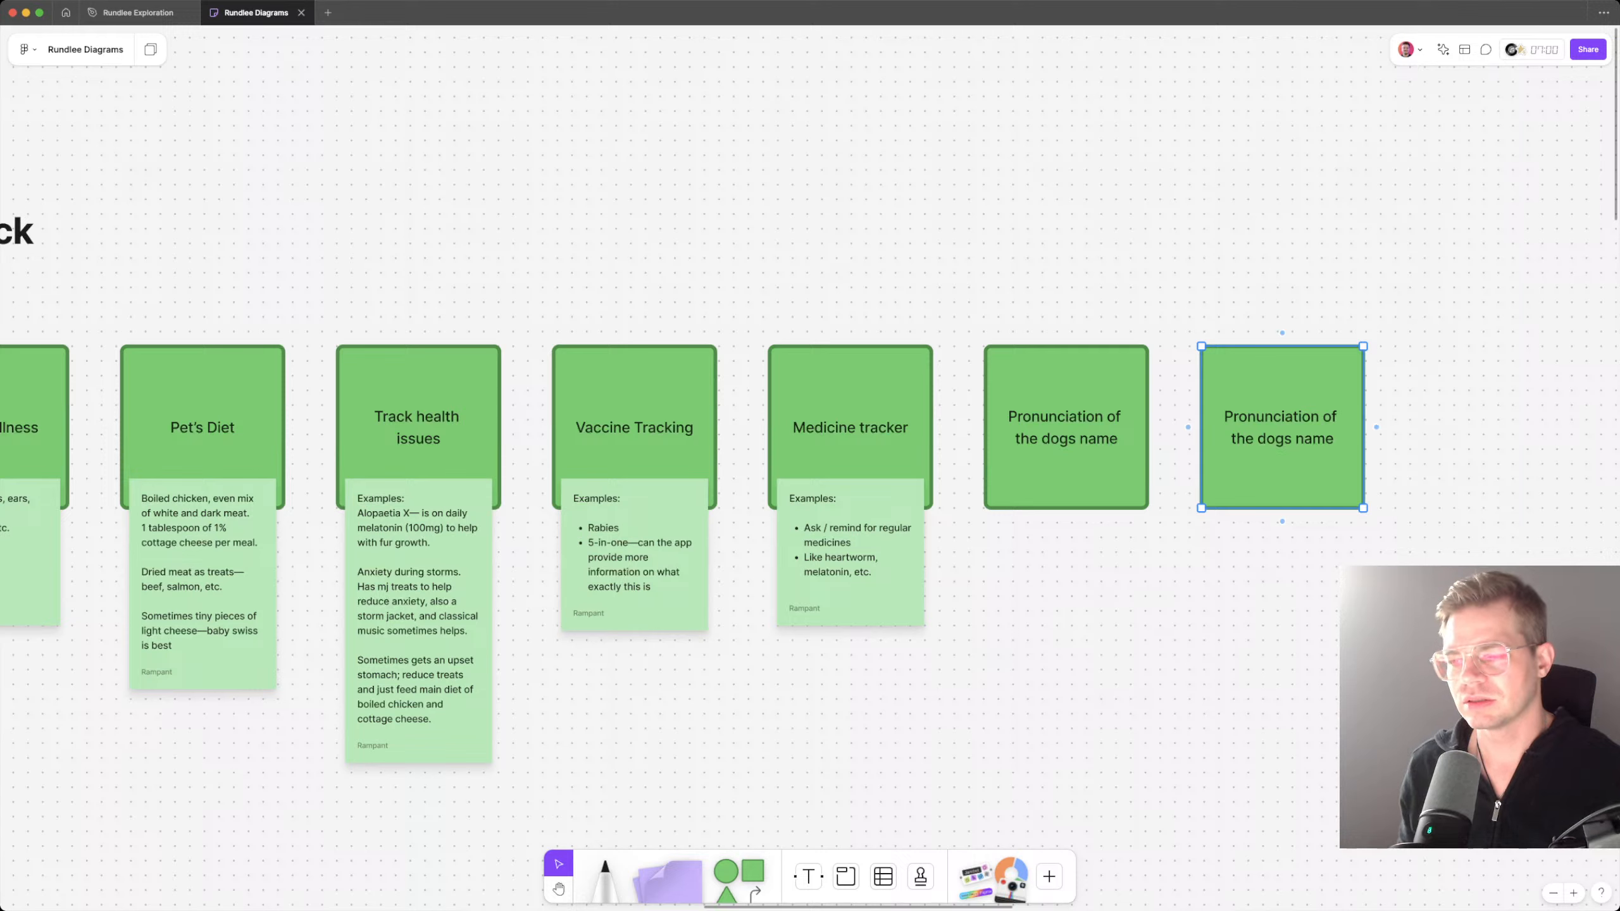
key(Return)
text(Does you)
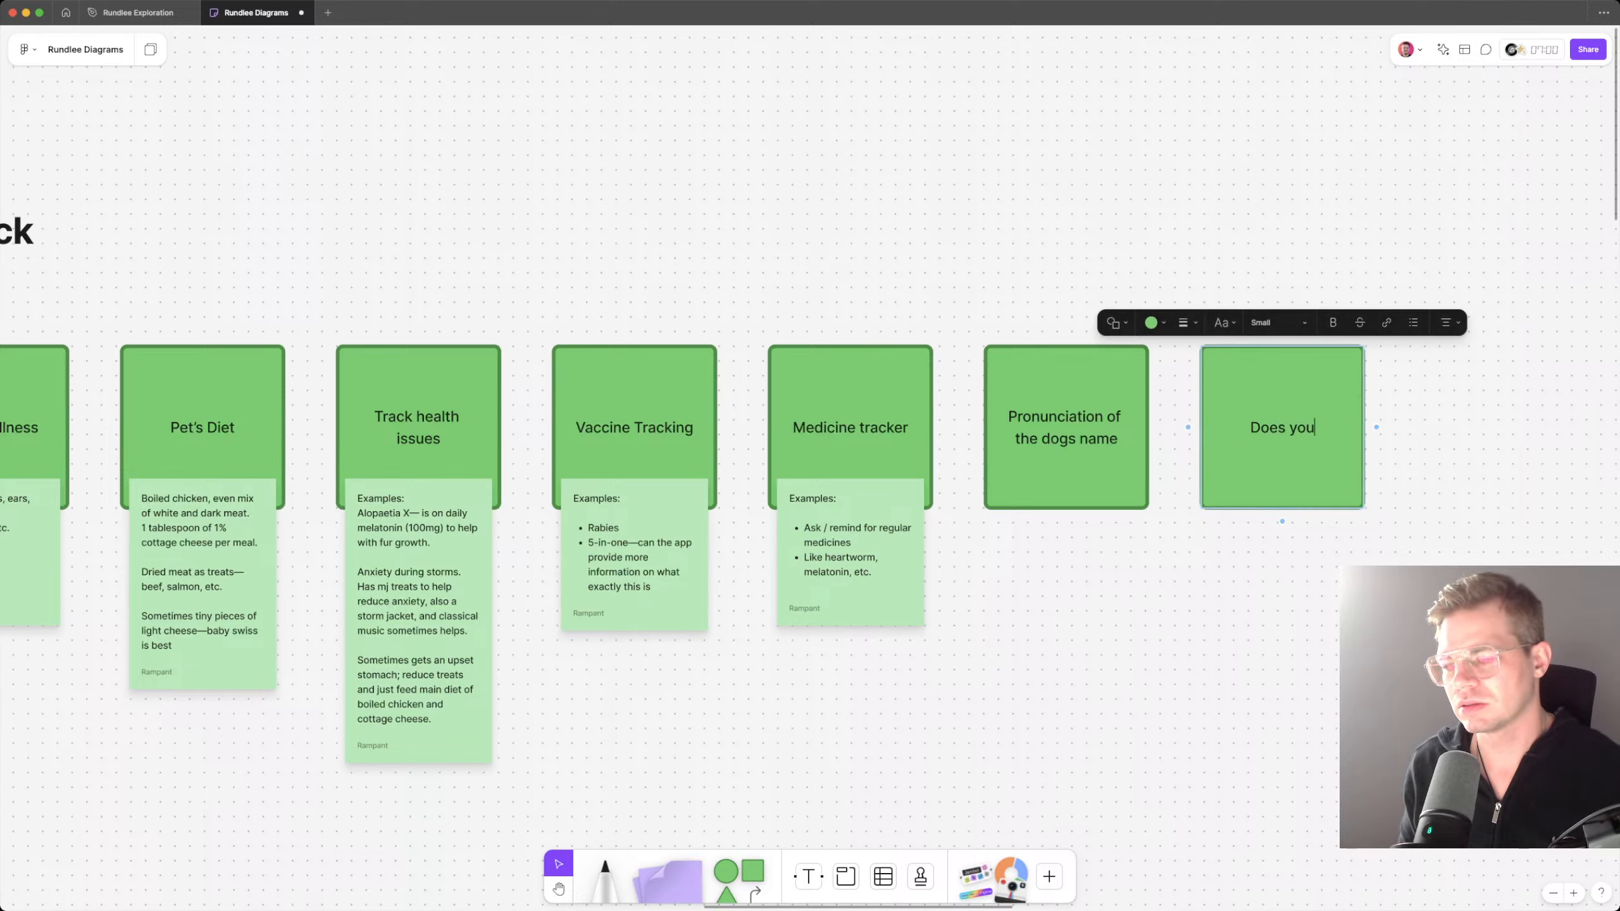
text(r bpe)
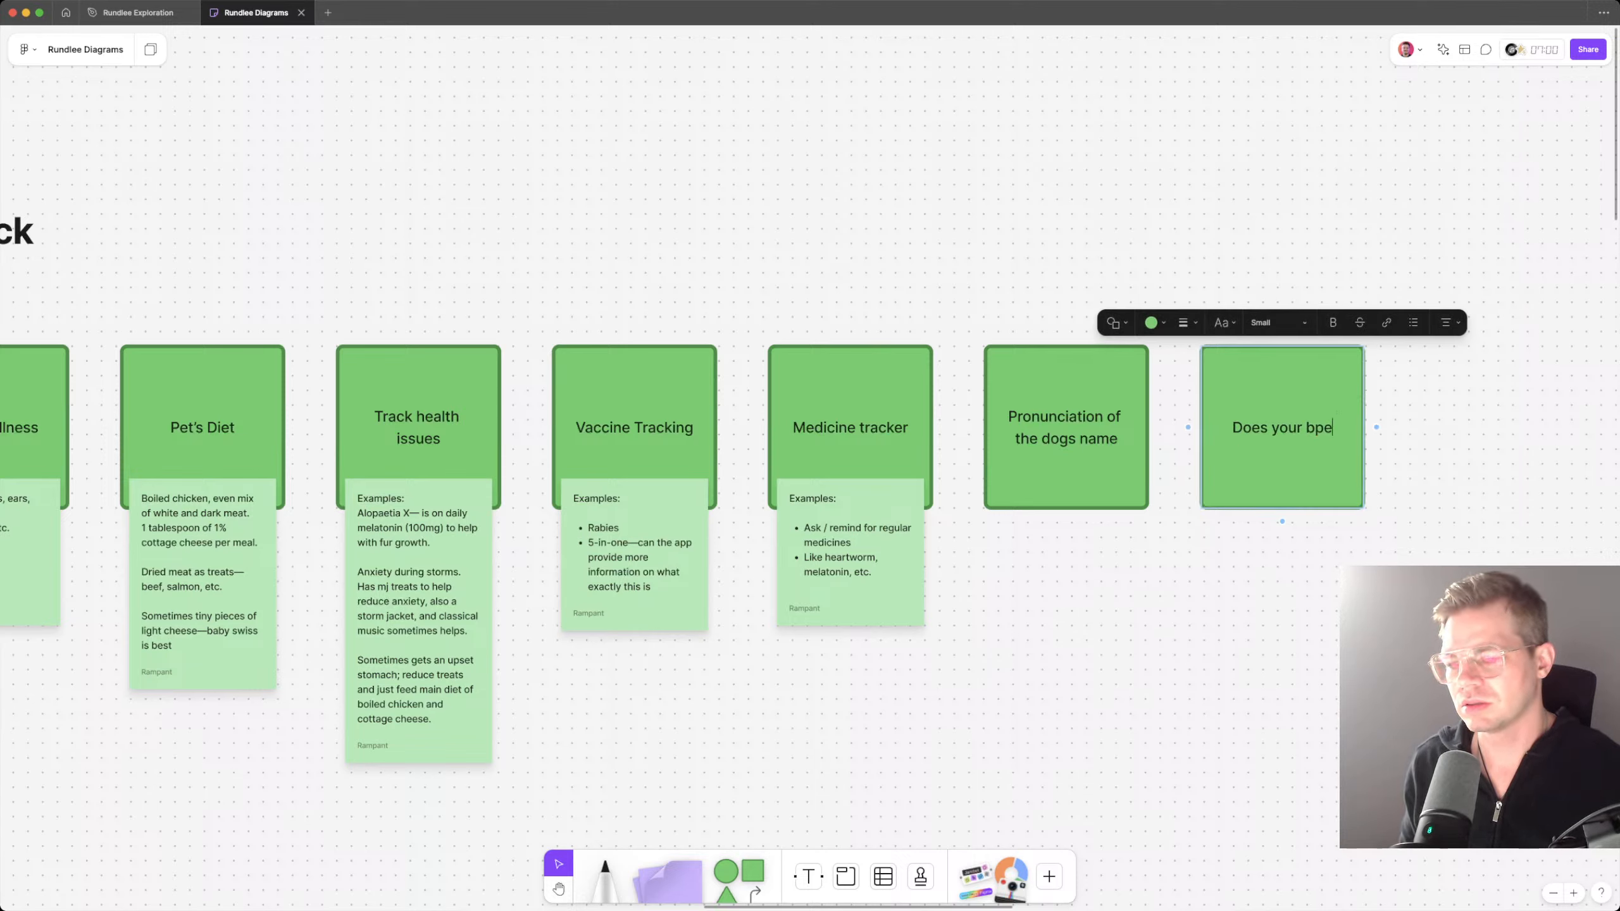
key(BackSpace)
key(BackSpace)
key(BackSpace)
text(pet have nic)
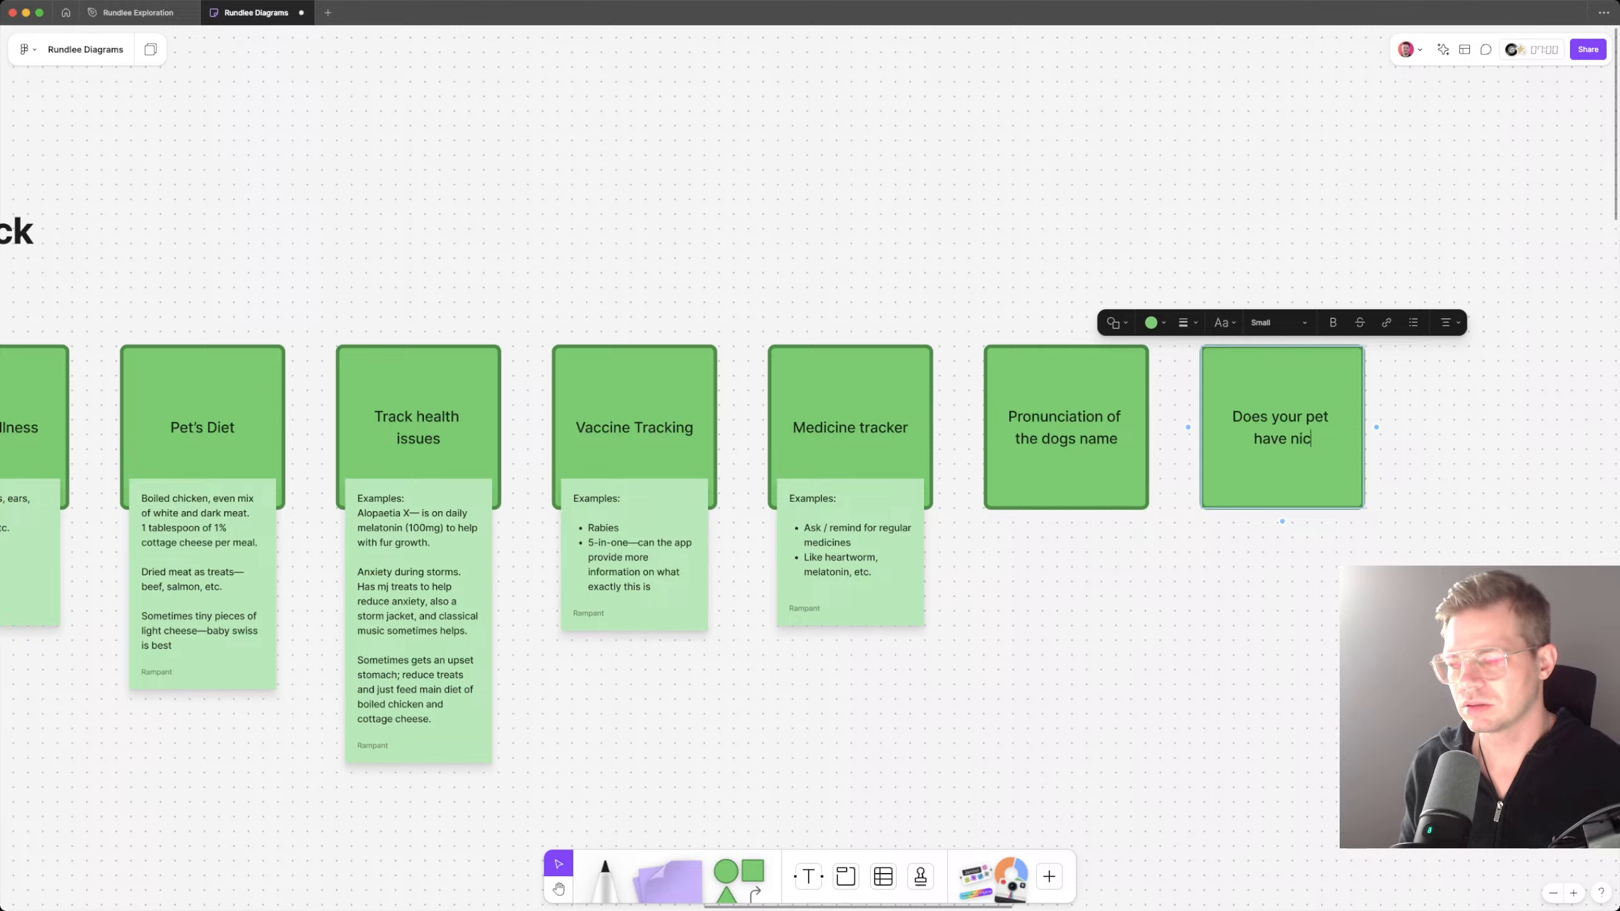
text(knames tha)
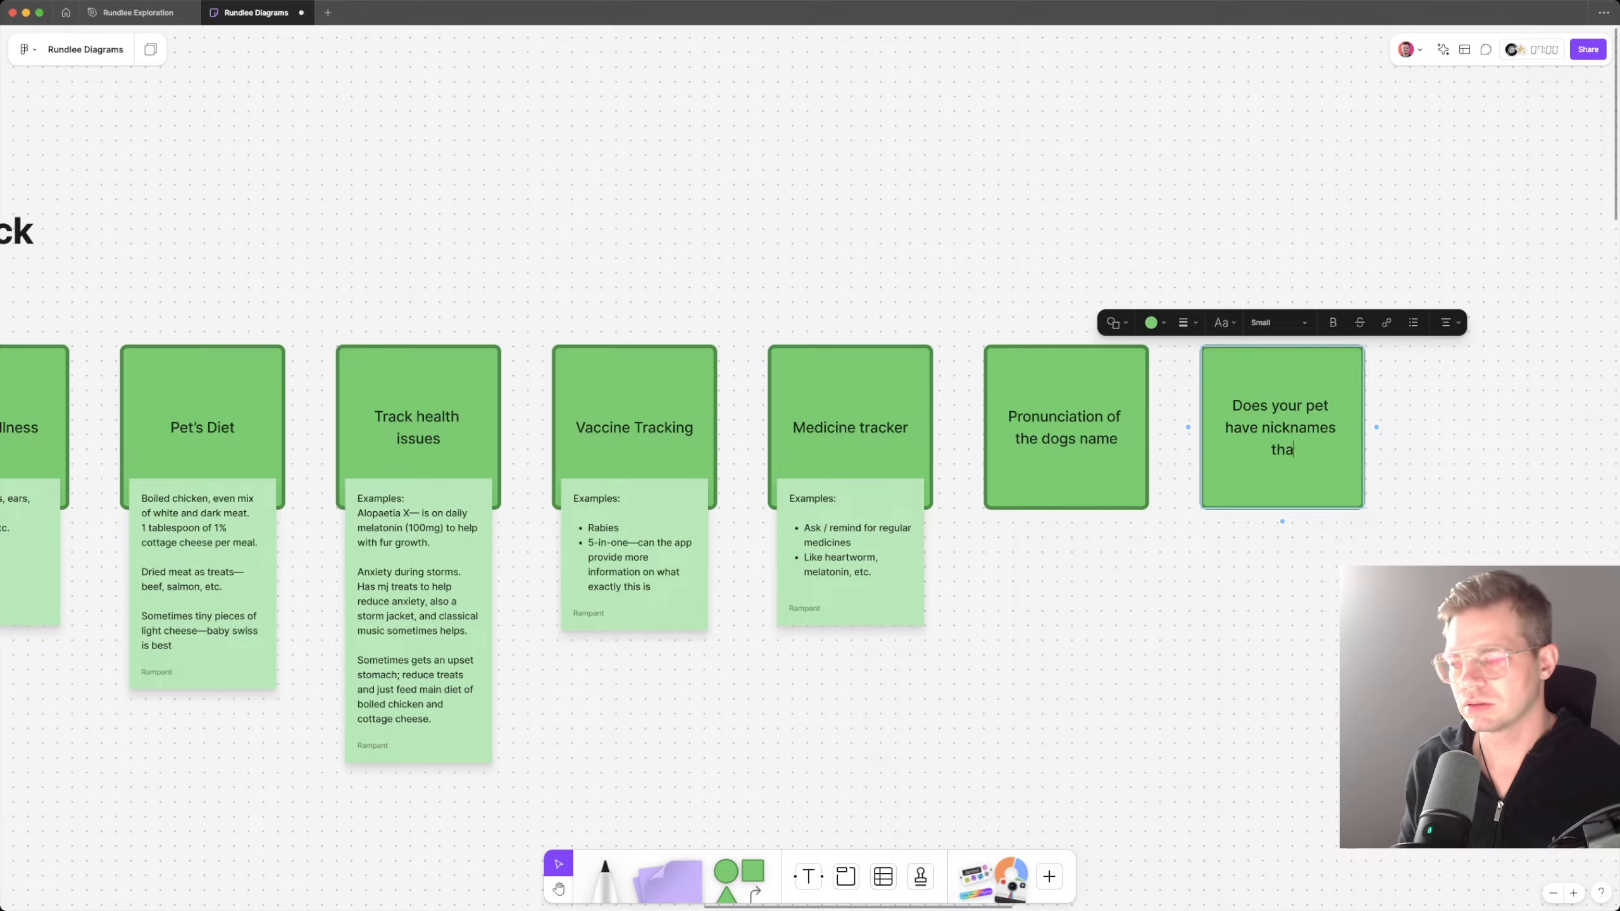
text(t they respond to?)
key(Escape)
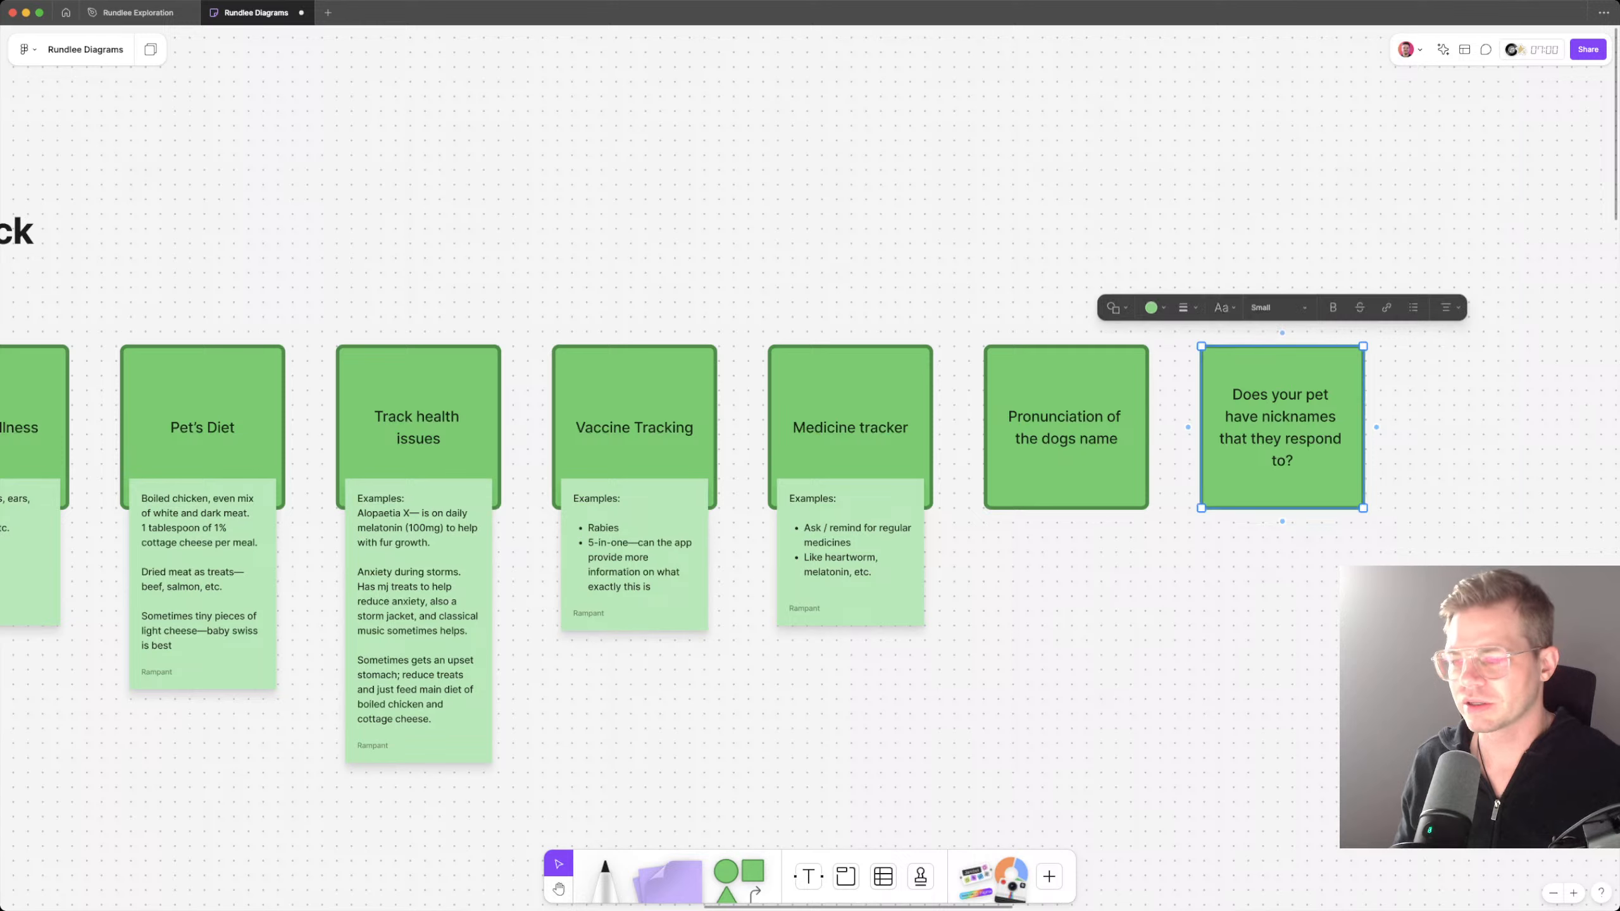
Step: Duplicate the nicknames card, space the copy evenly to its right and title it "Are there certain commands that they respond to?"
key(super+d)
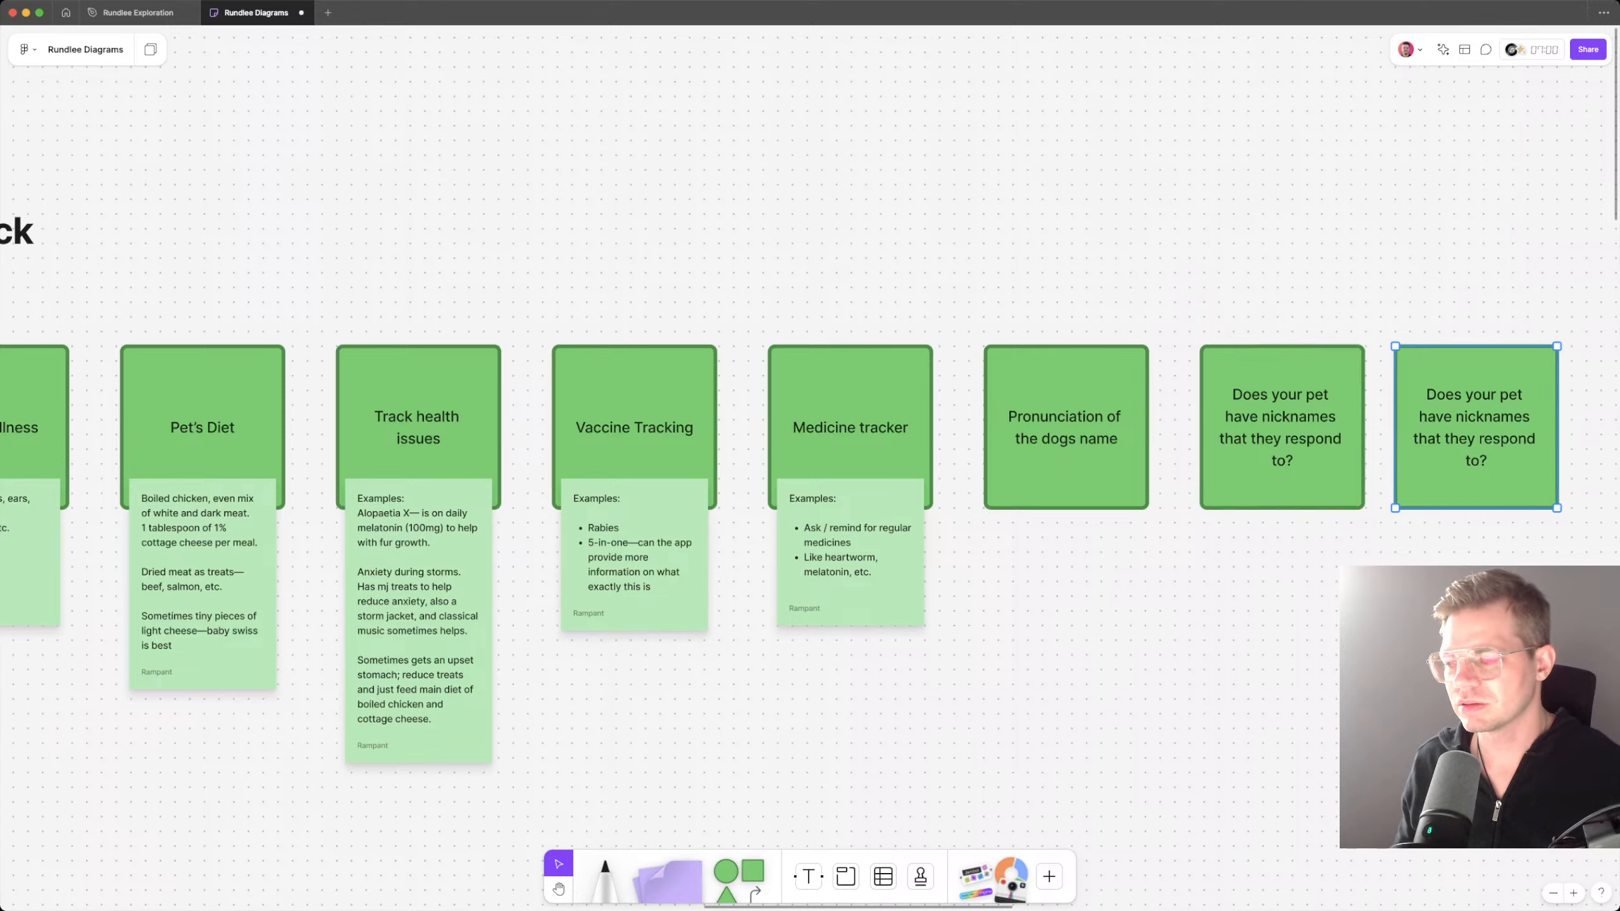
drag(1454, 416, 1476, 417)
double_click(1475, 416)
key(super+a)
text(Ar)
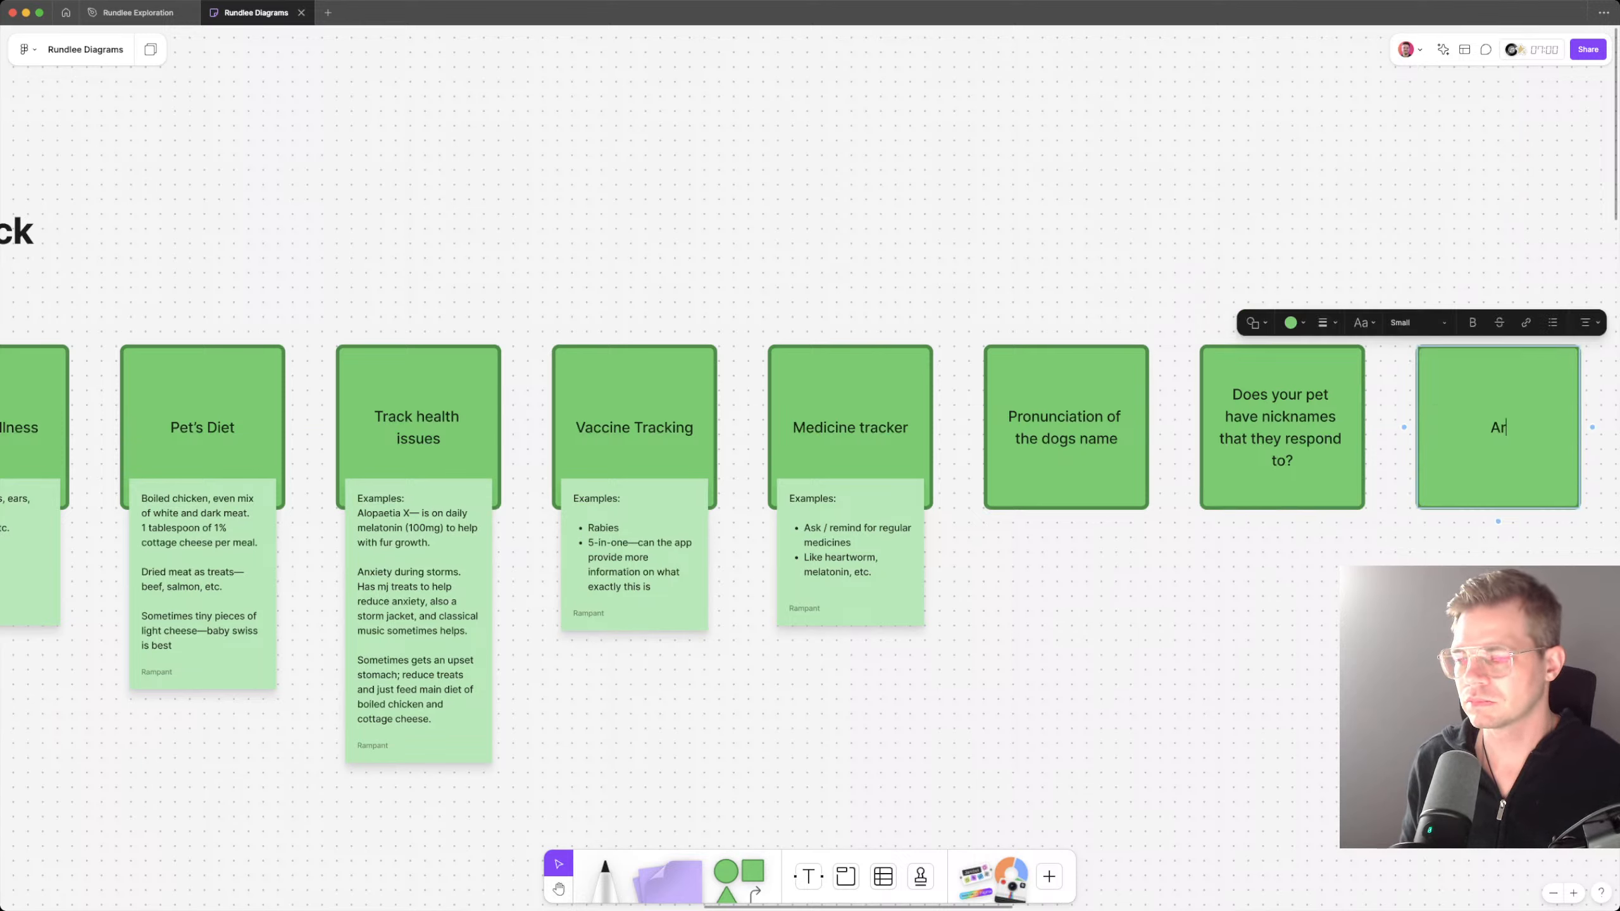
text(e there certain )
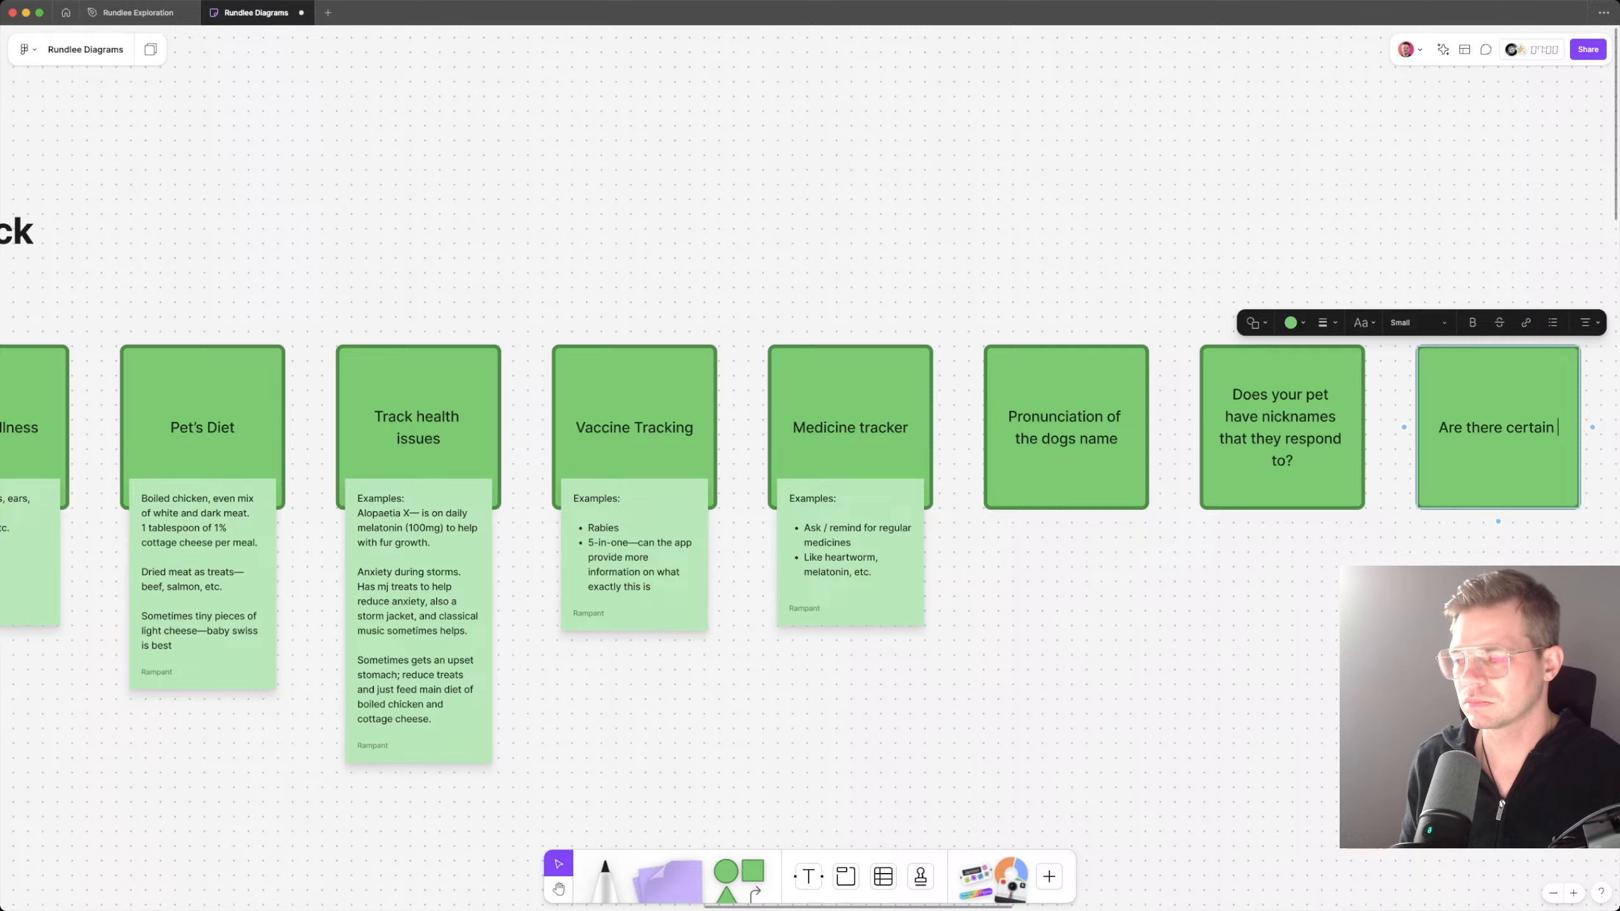
text(commands that they re)
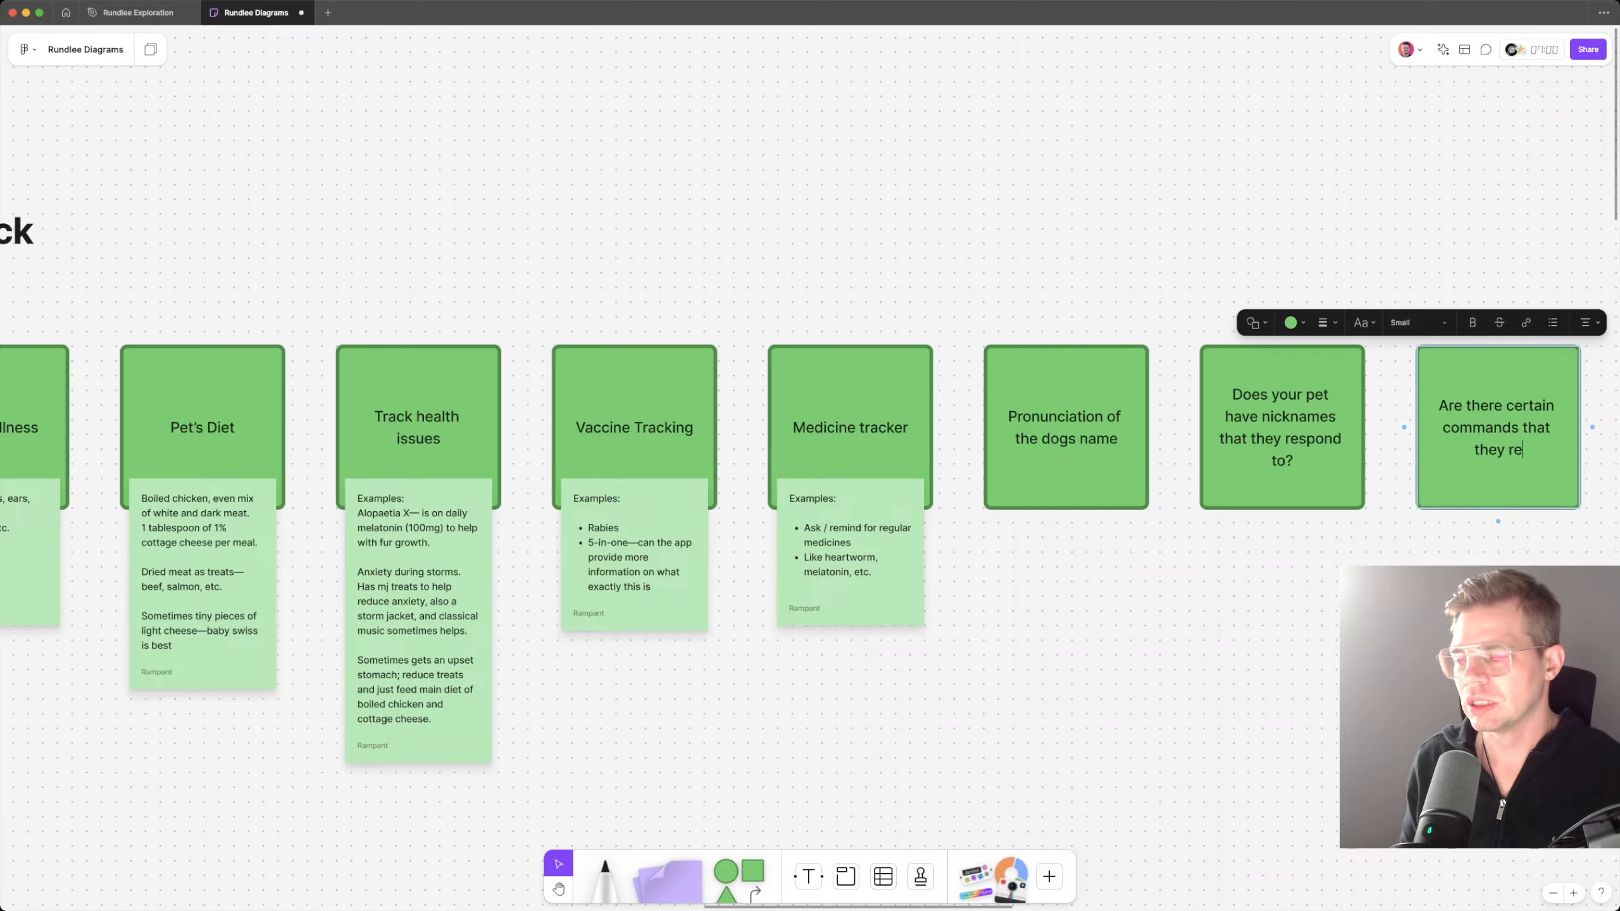
text(spond to)
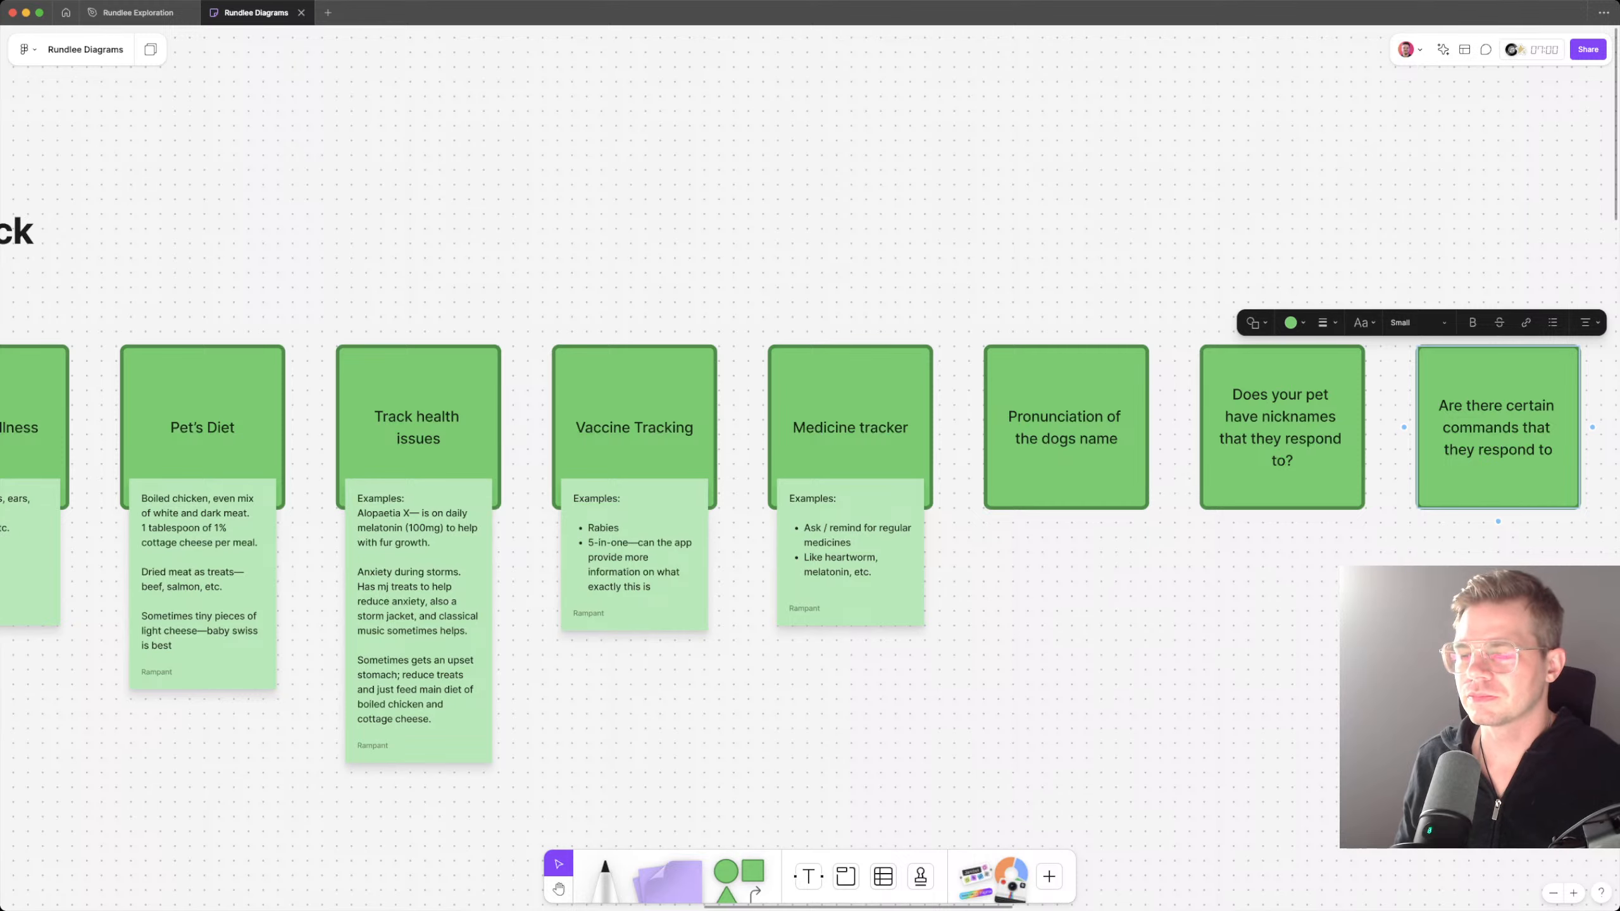
text(?)
key(Escape)
Step: Duplicate the commands card to its right and title the copy "Parents names and contact information"
scroll(928, 477, right, 9)
alt+drag(928, 477, 1153, 477)
double_click(1118, 456)
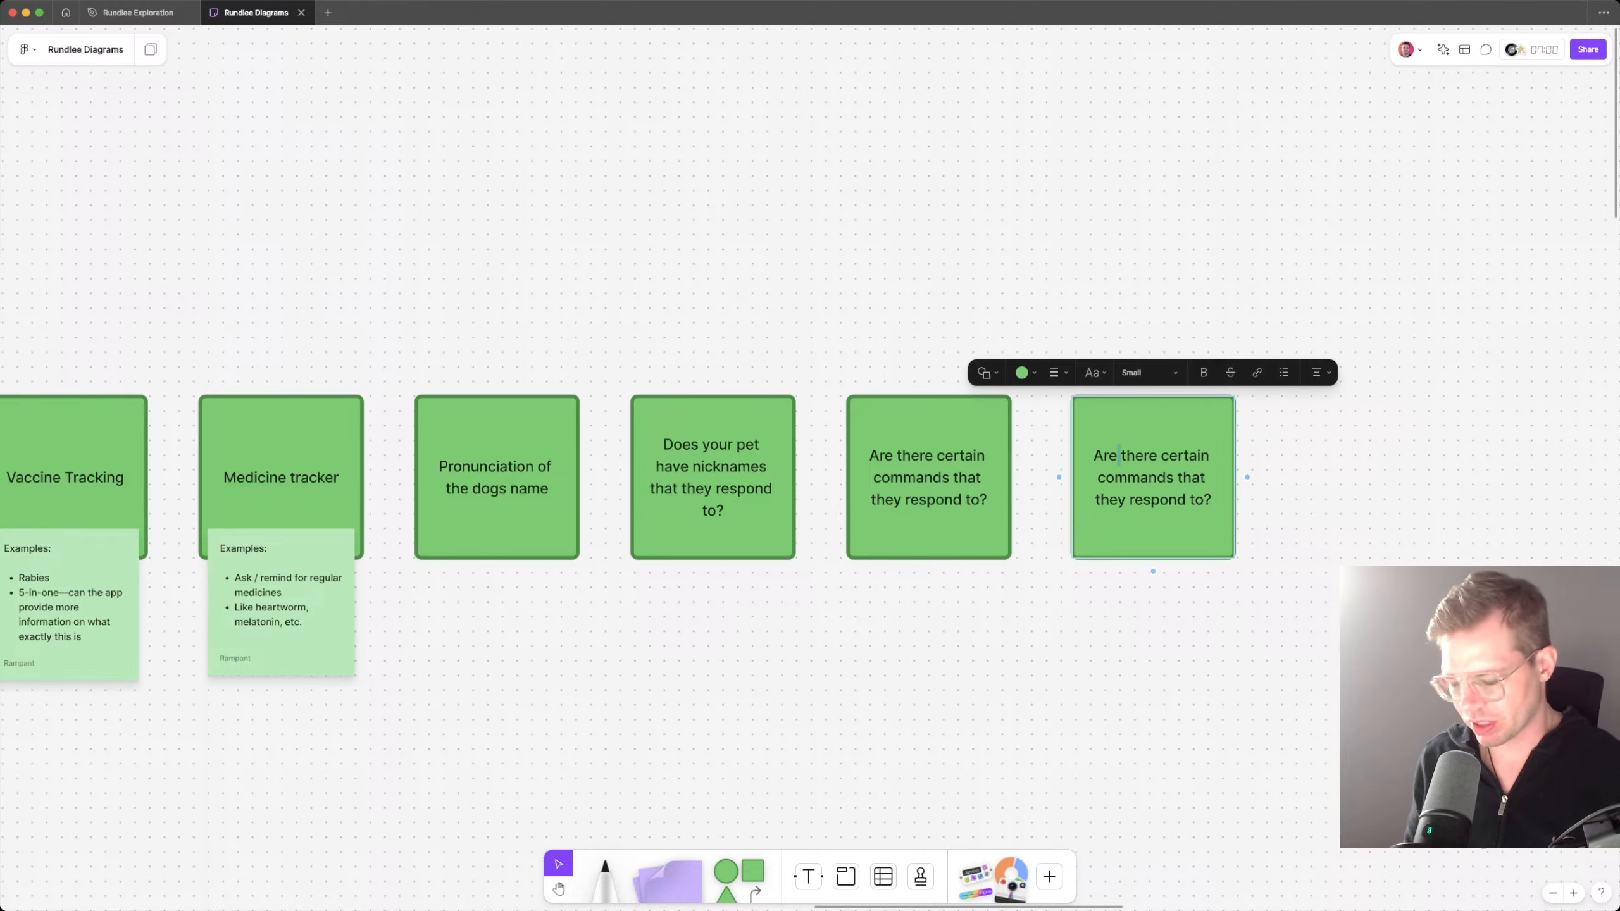
key(super+a)
text(Parents)
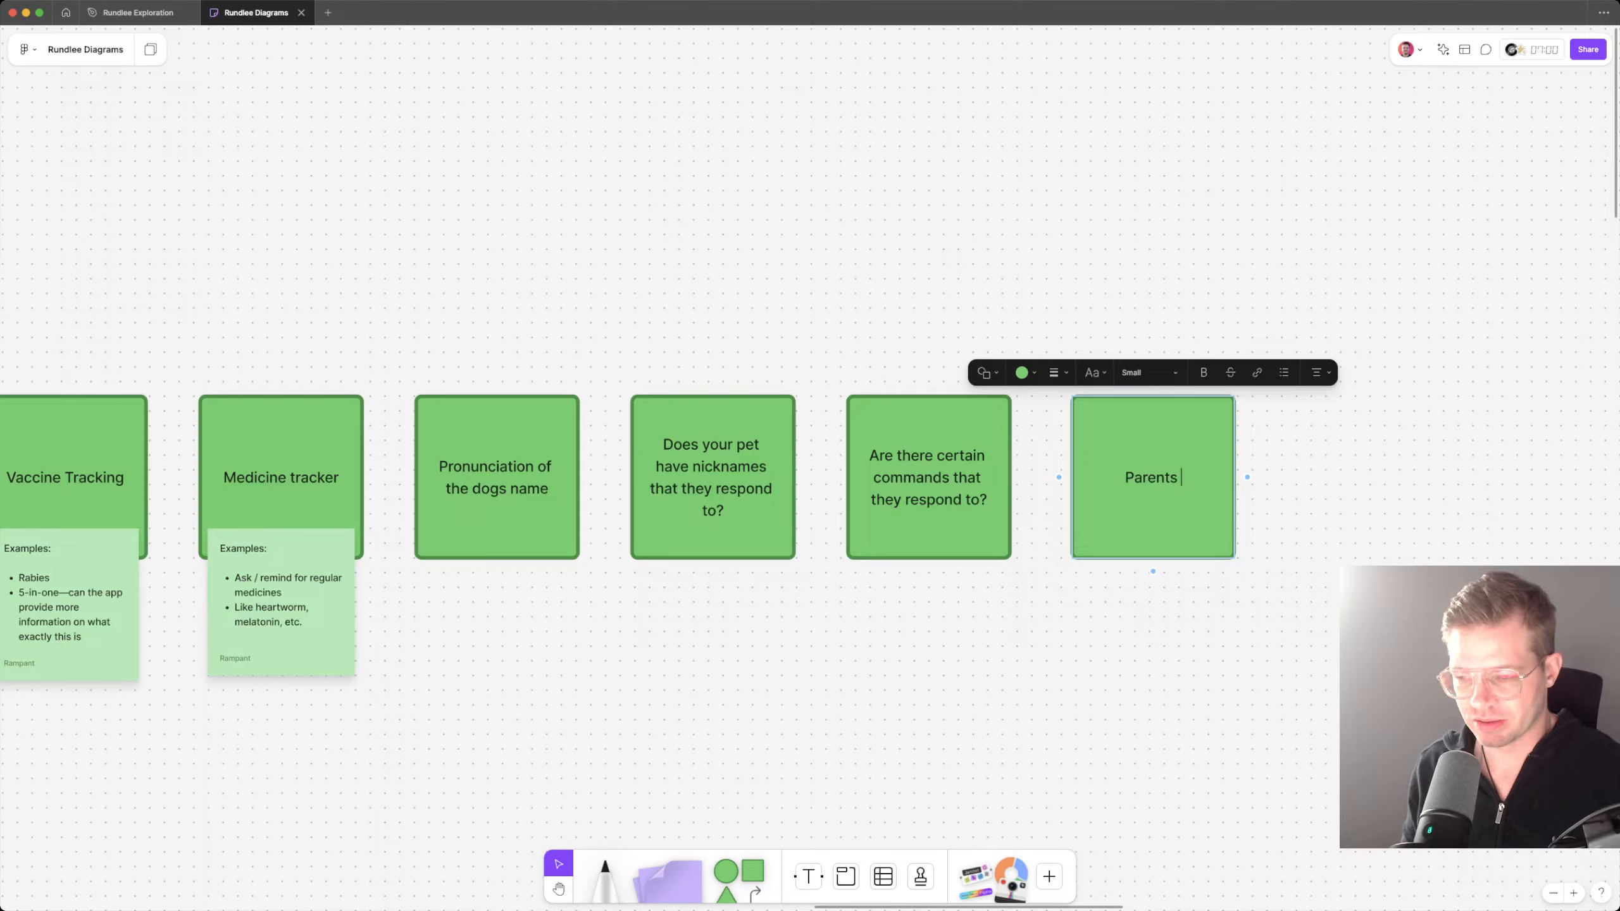
text( names and )
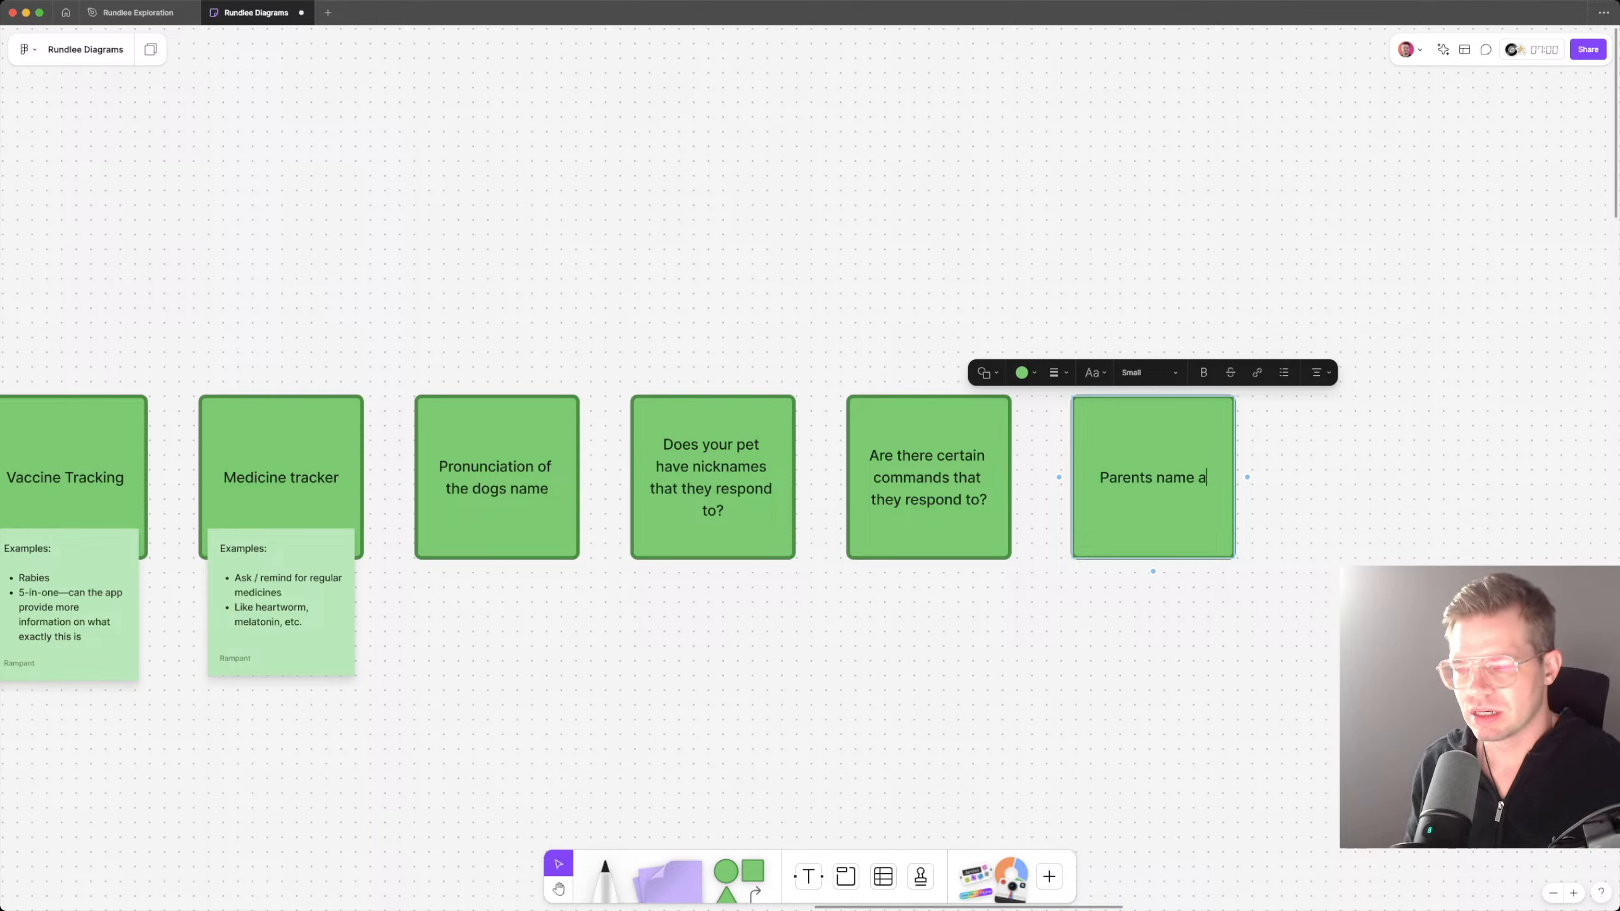
text(conta)
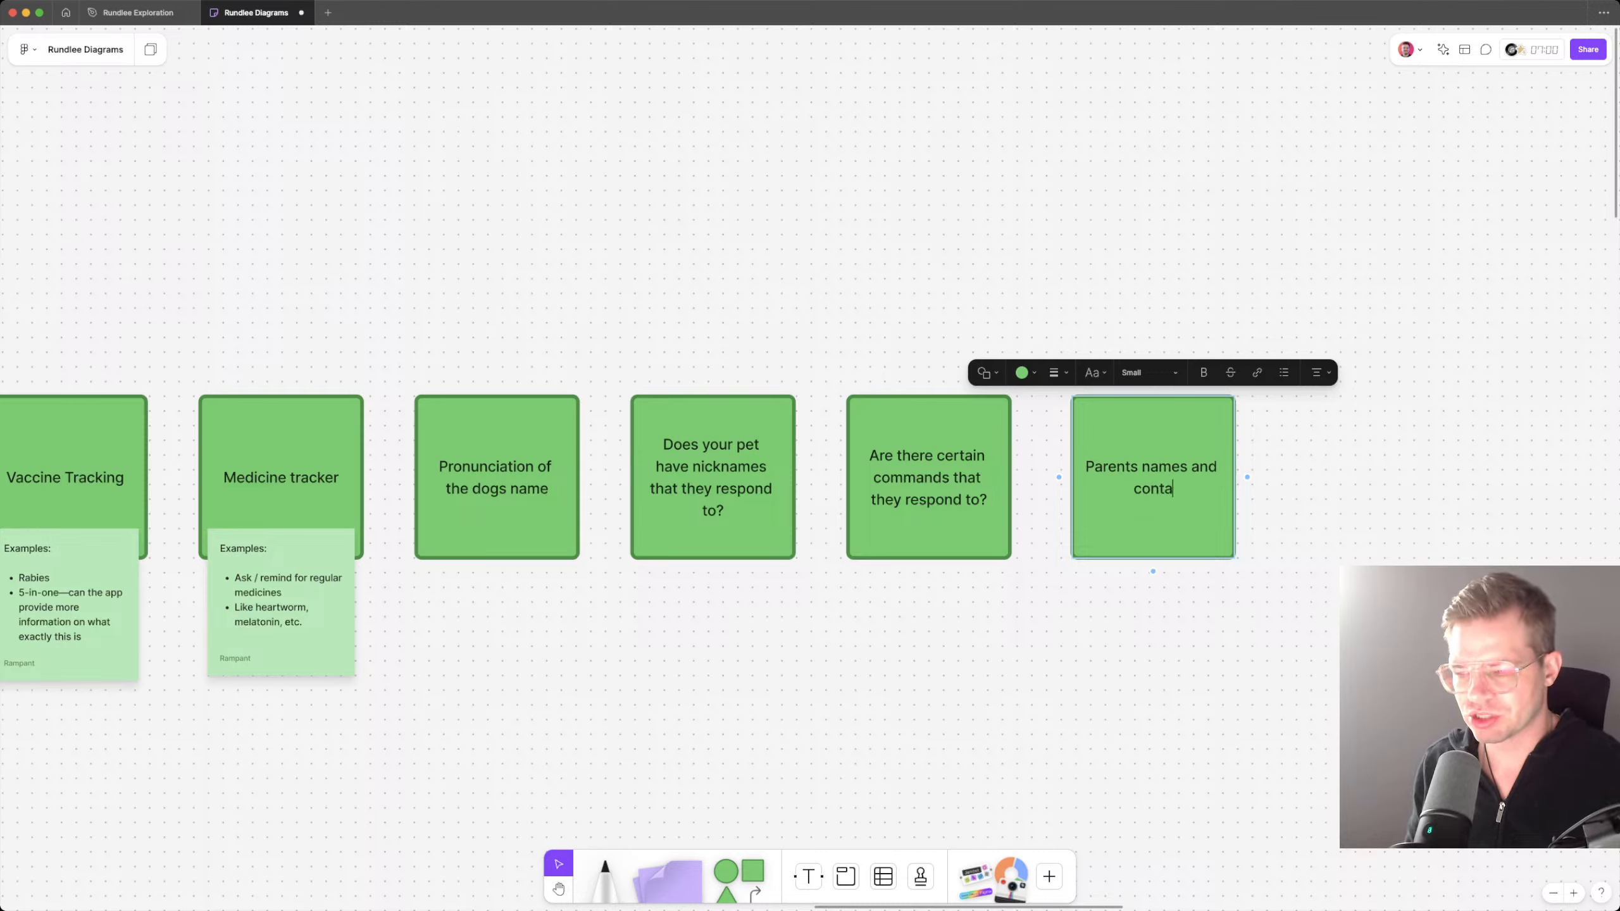
text(ct information)
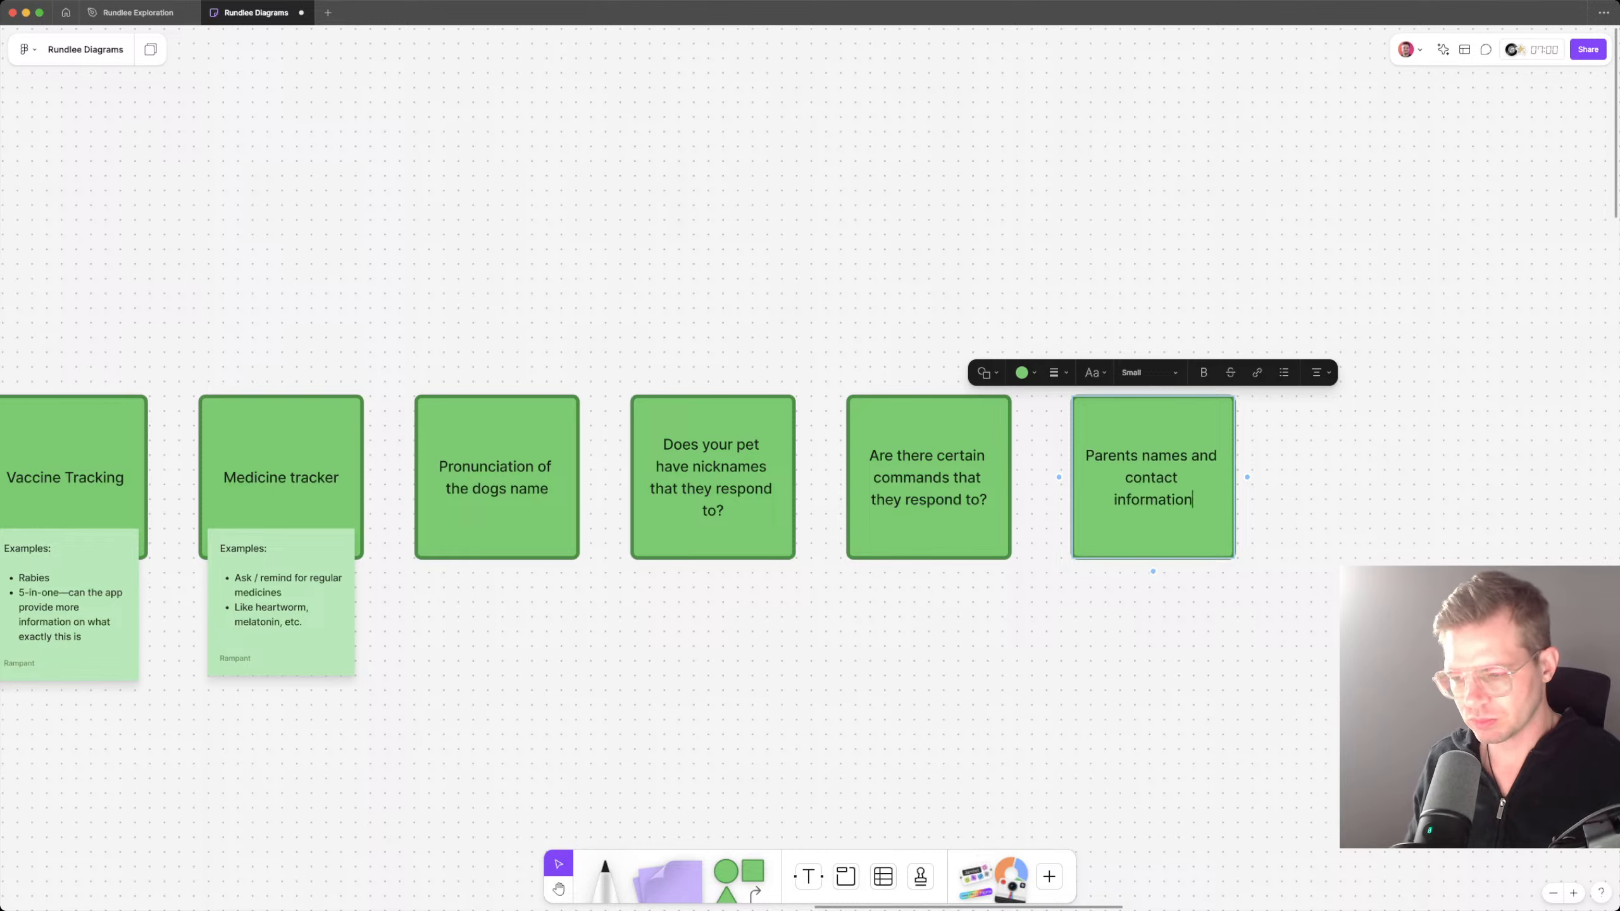
key(Escape)
key(super+d)
drag(1291, 456, 1334, 455)
double_click(1335, 456)
key(super+a)
text(Emrg)
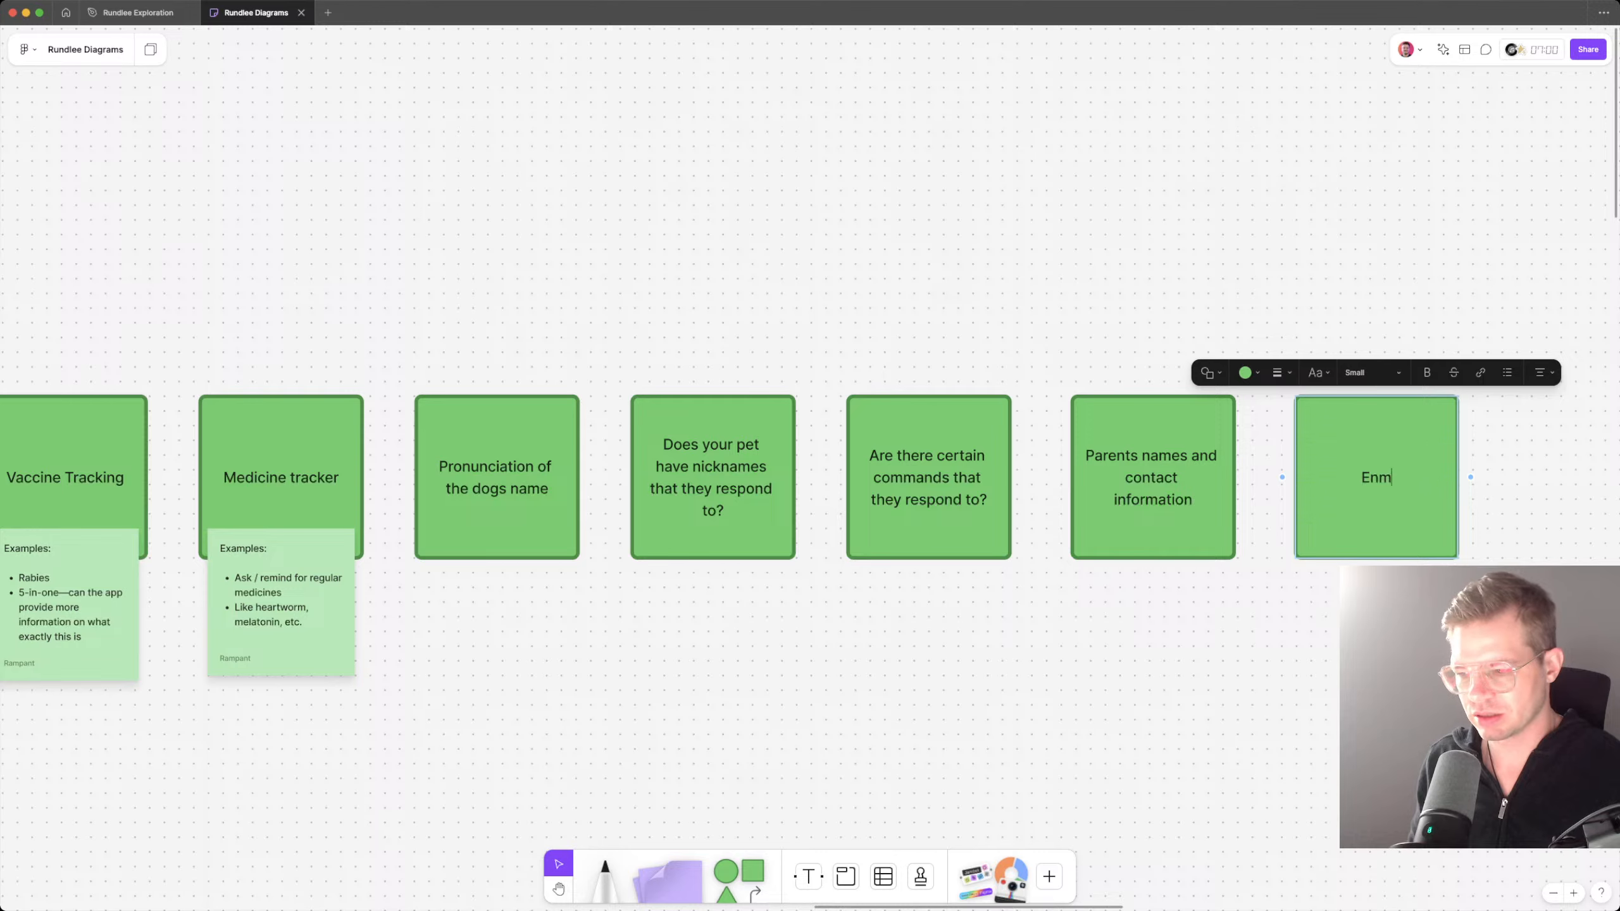
key(BackSpace)
key(BackSpace)
text(ere)
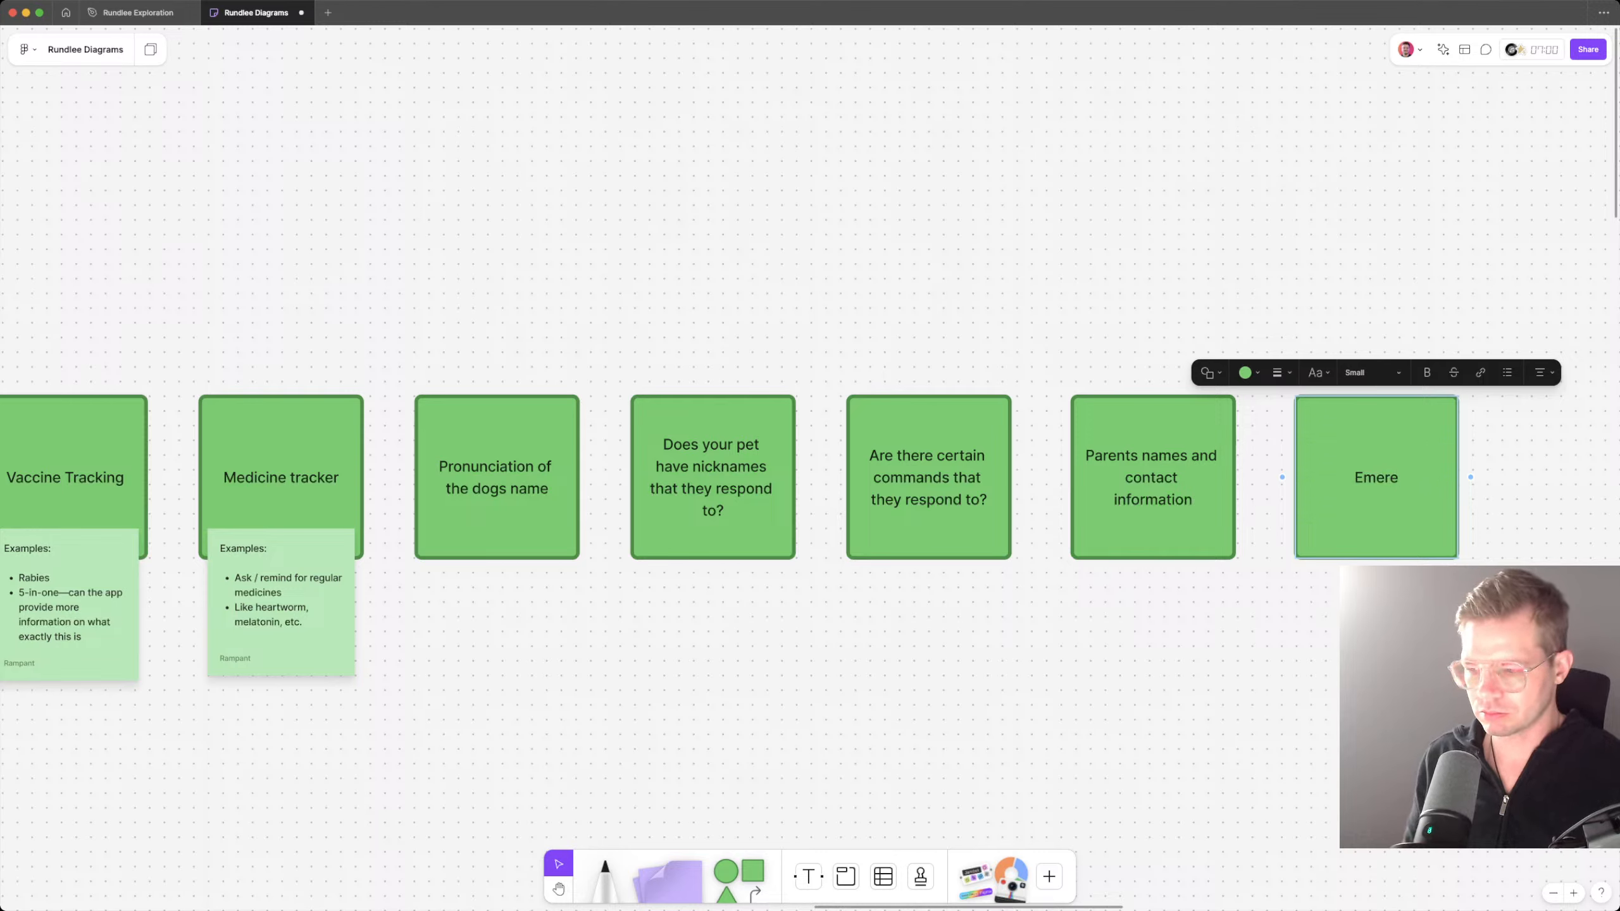
key(BackSpace)
text(gency contac)
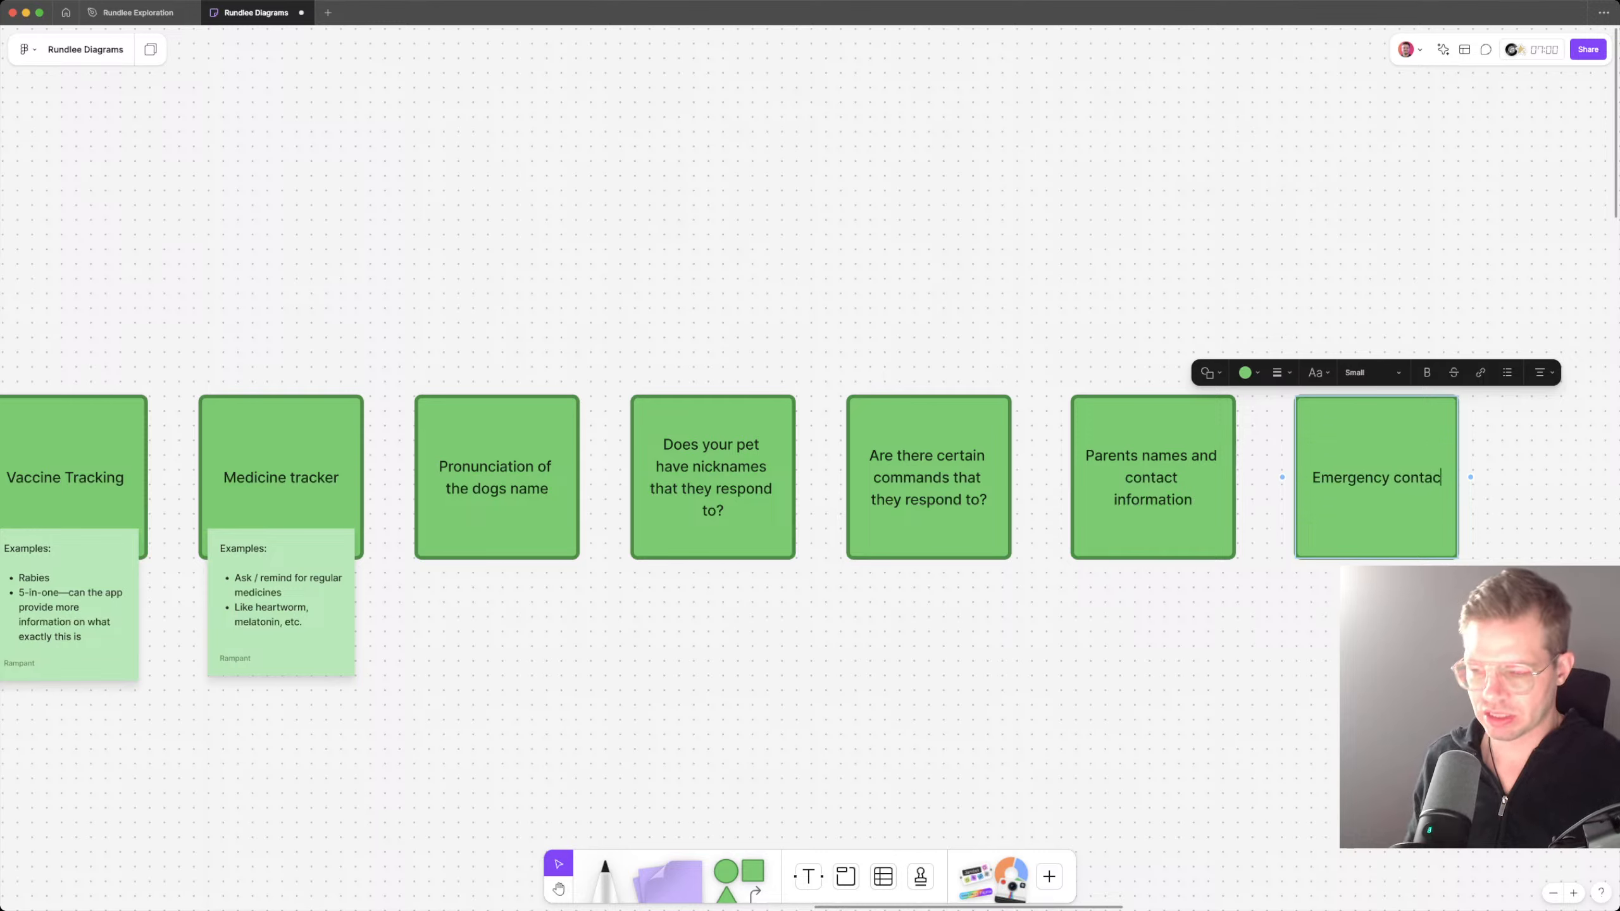
text(t in)
key(Escape)
key(Delete)
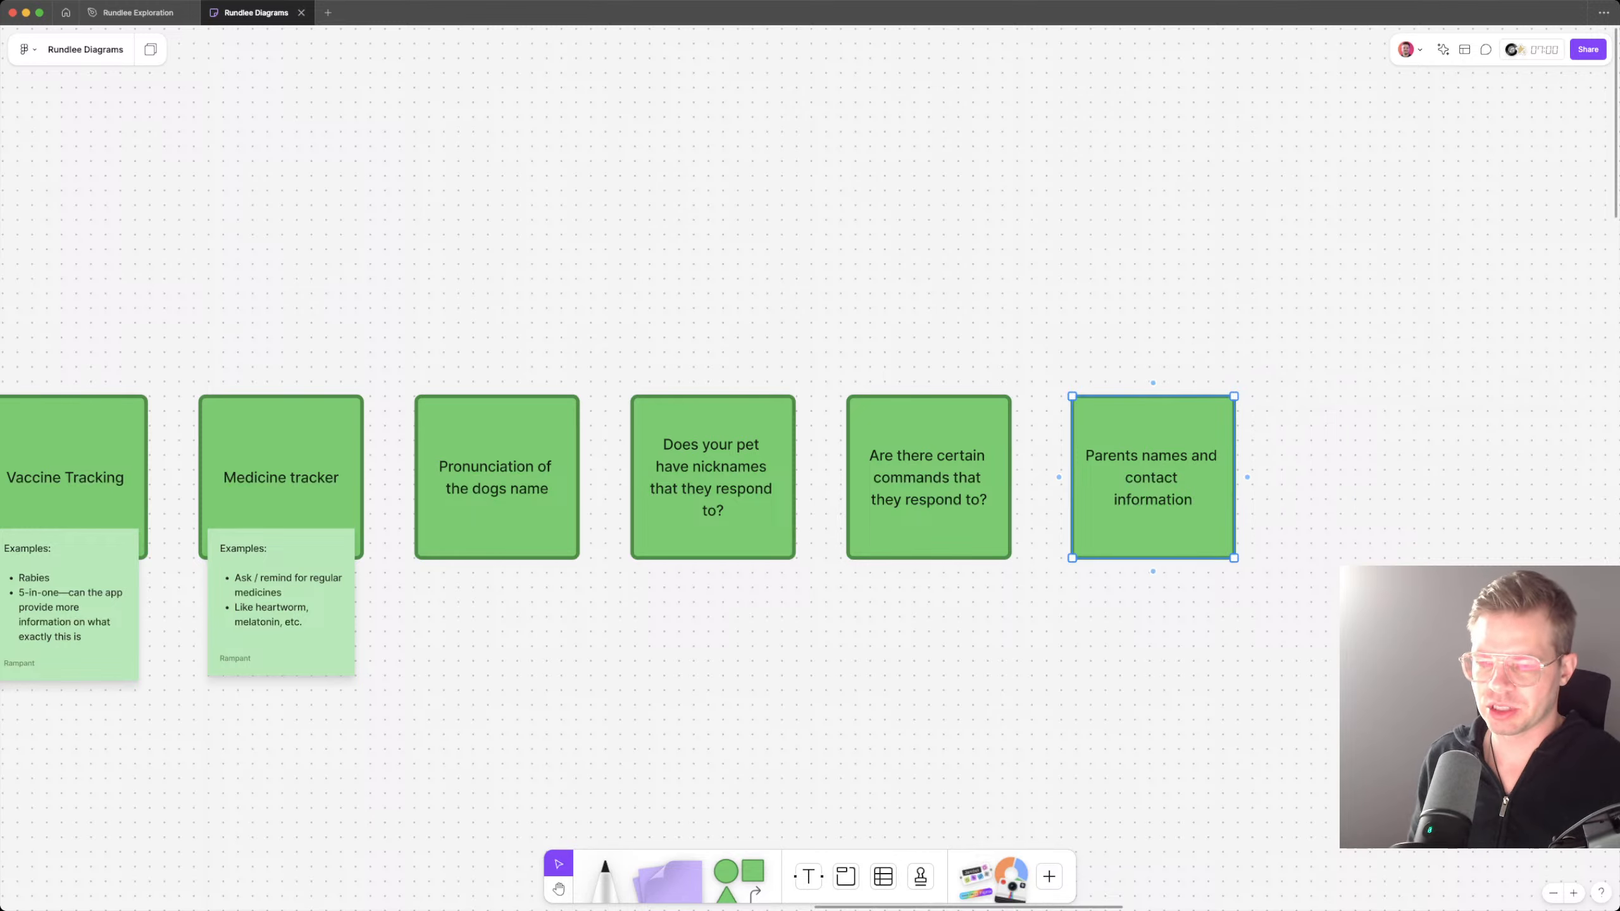
Step: Change the title of the "Parents names and contact information" card to "Contact info"
key(Return)
text(Conta)
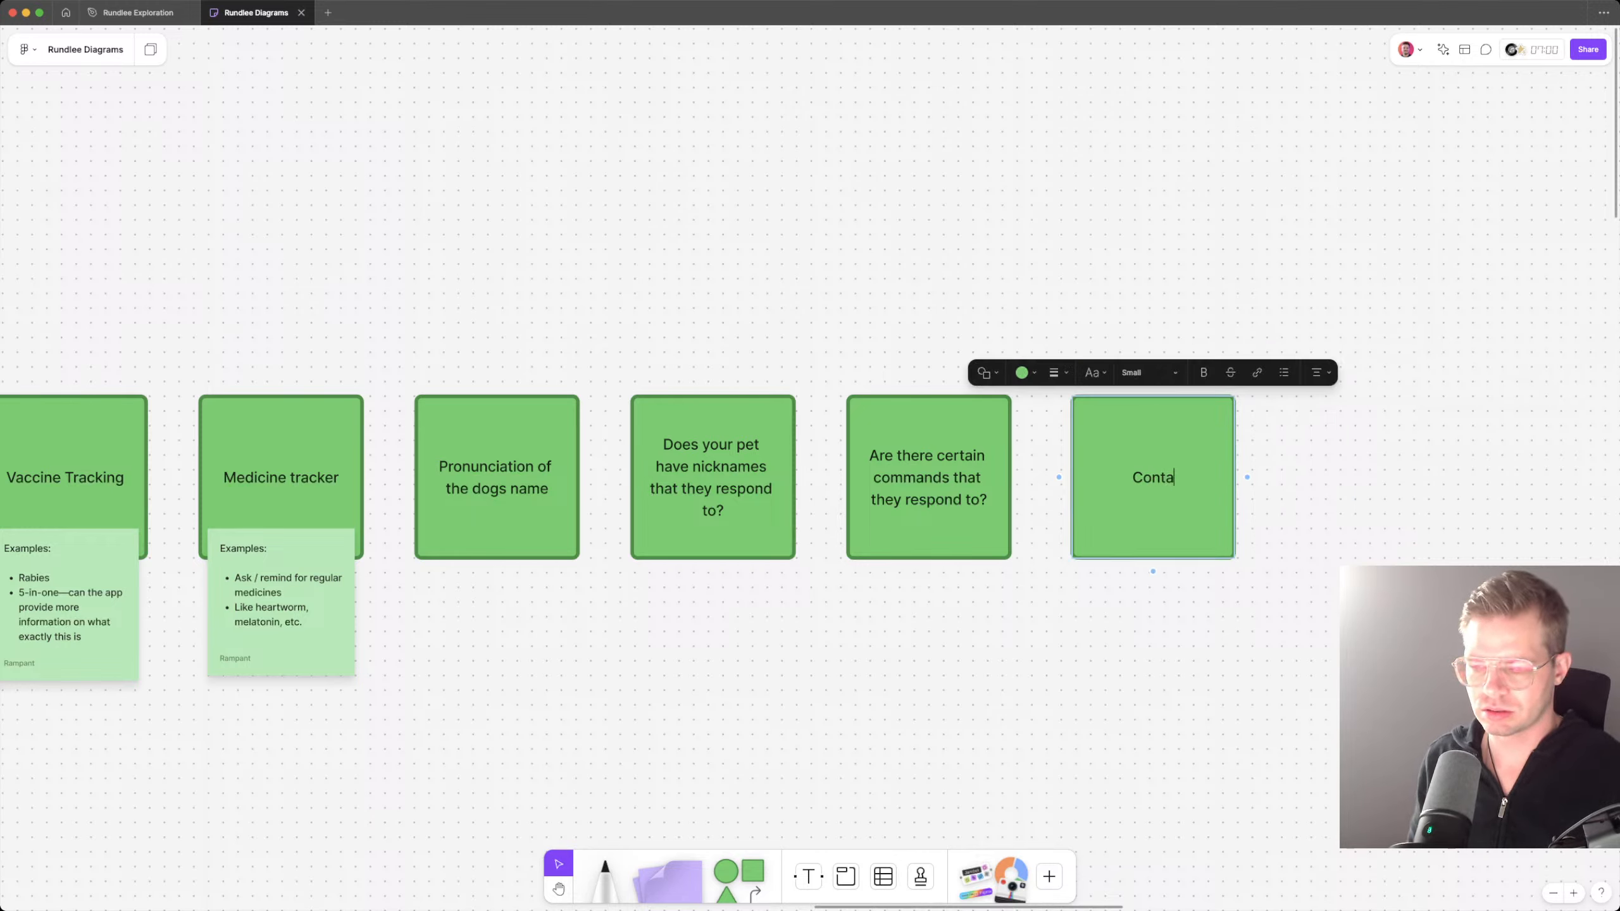
text(ct in)
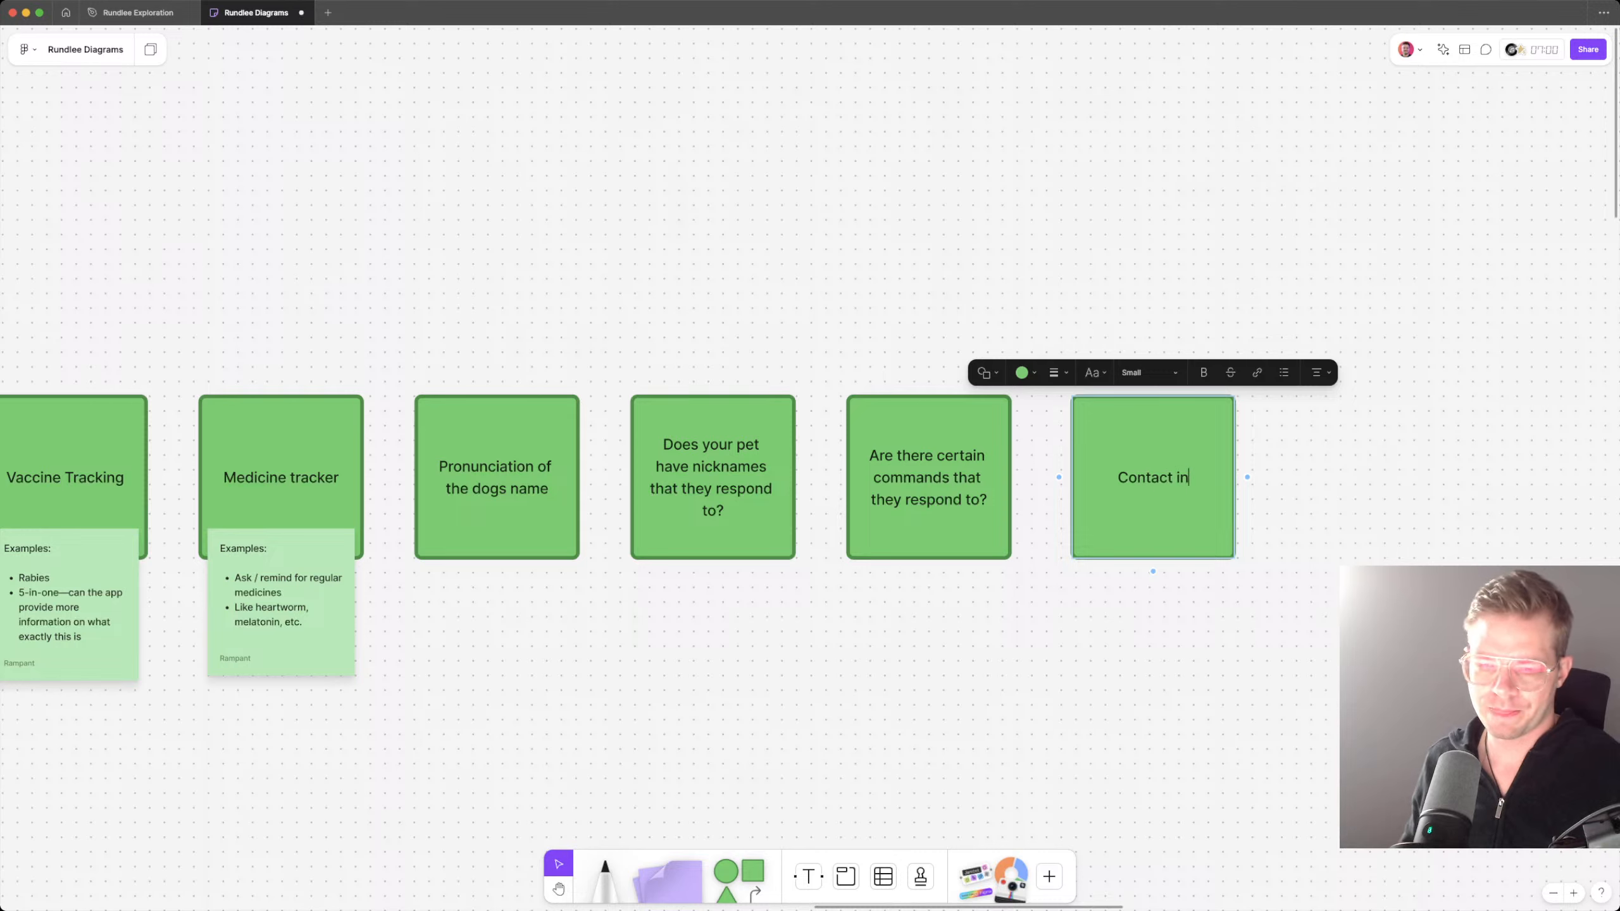
text(fo)
key(Escape)
key(Escape)
Step: Paste a copy of the medicine examples note onto the Contact info card and replace its bullets with "Parents names"
key(cmd+v)
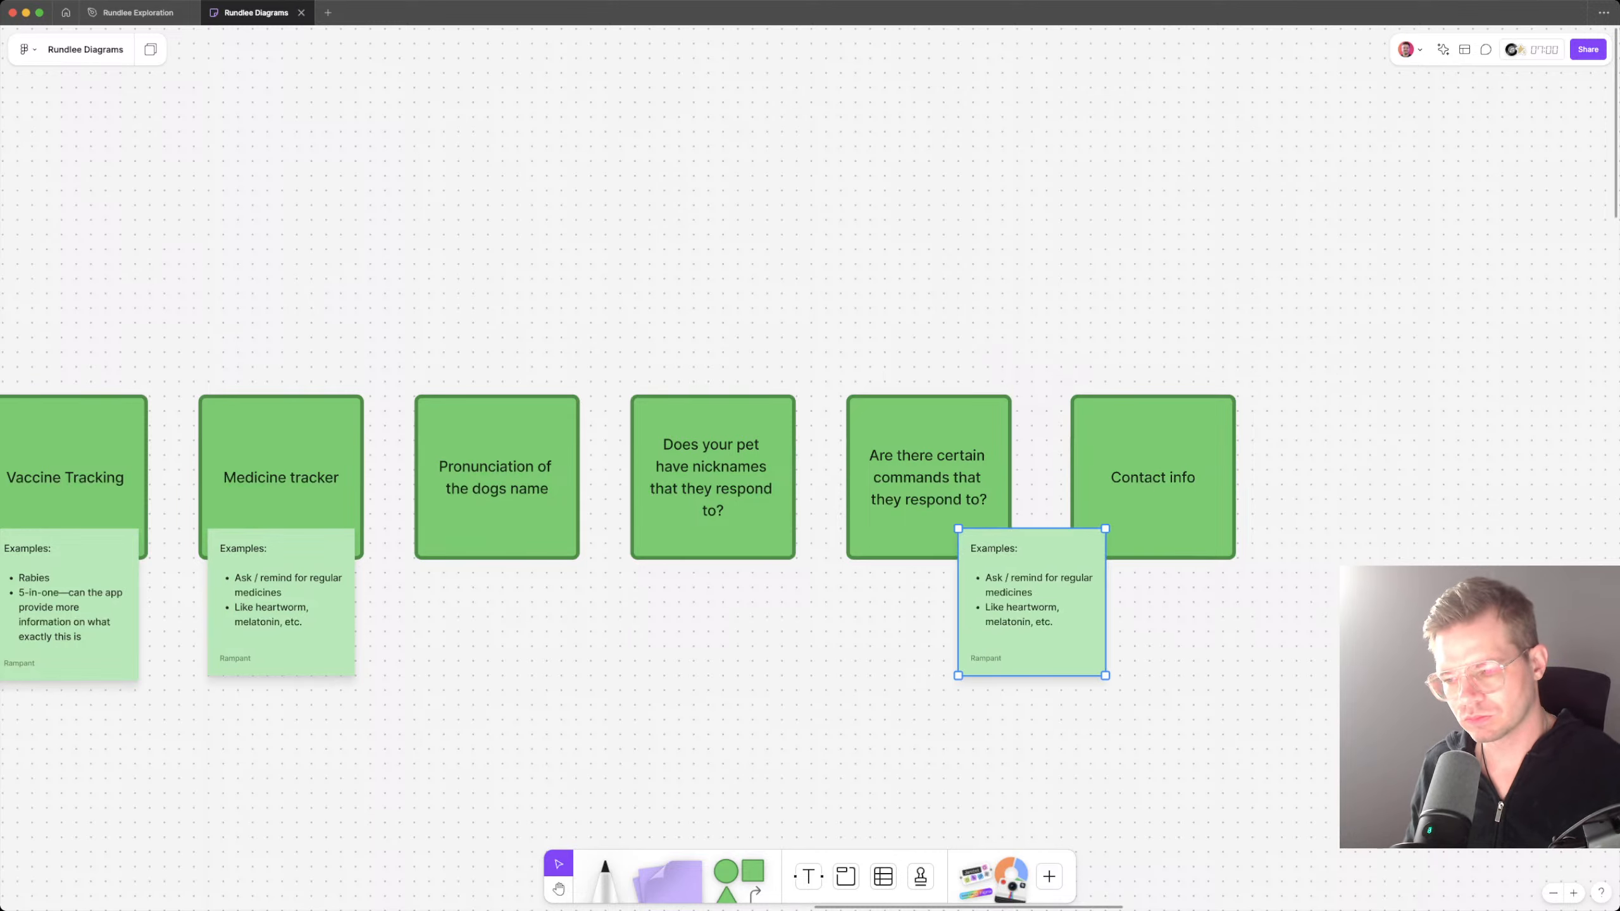
drag(1032, 608, 1152, 607)
double_click(1152, 607)
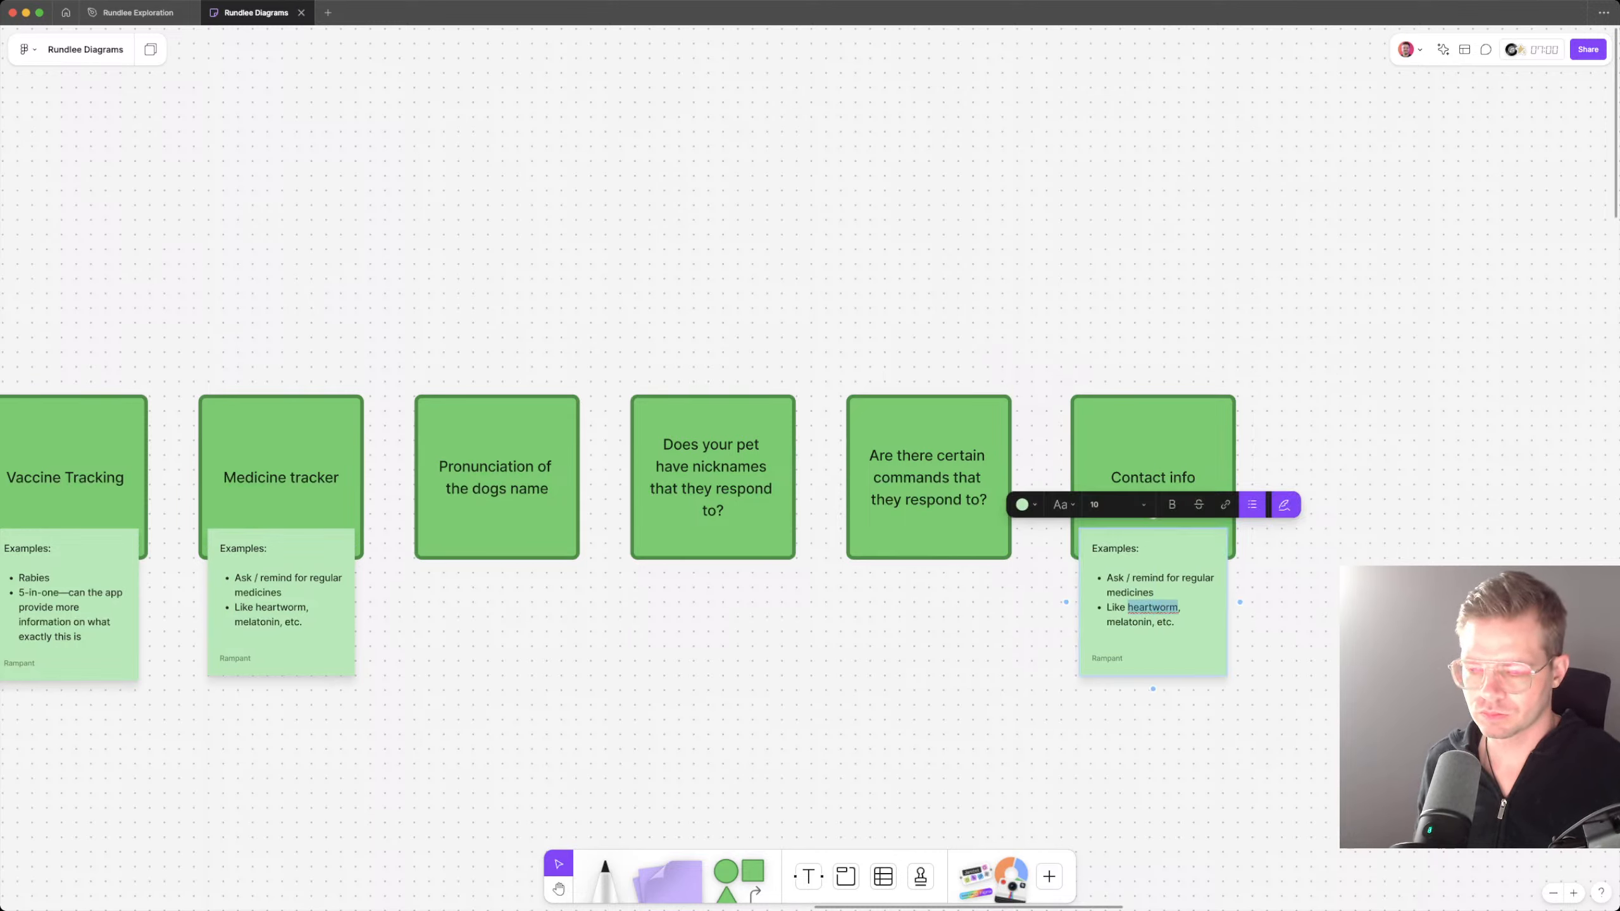
key(cmd+a)
text(Pa)
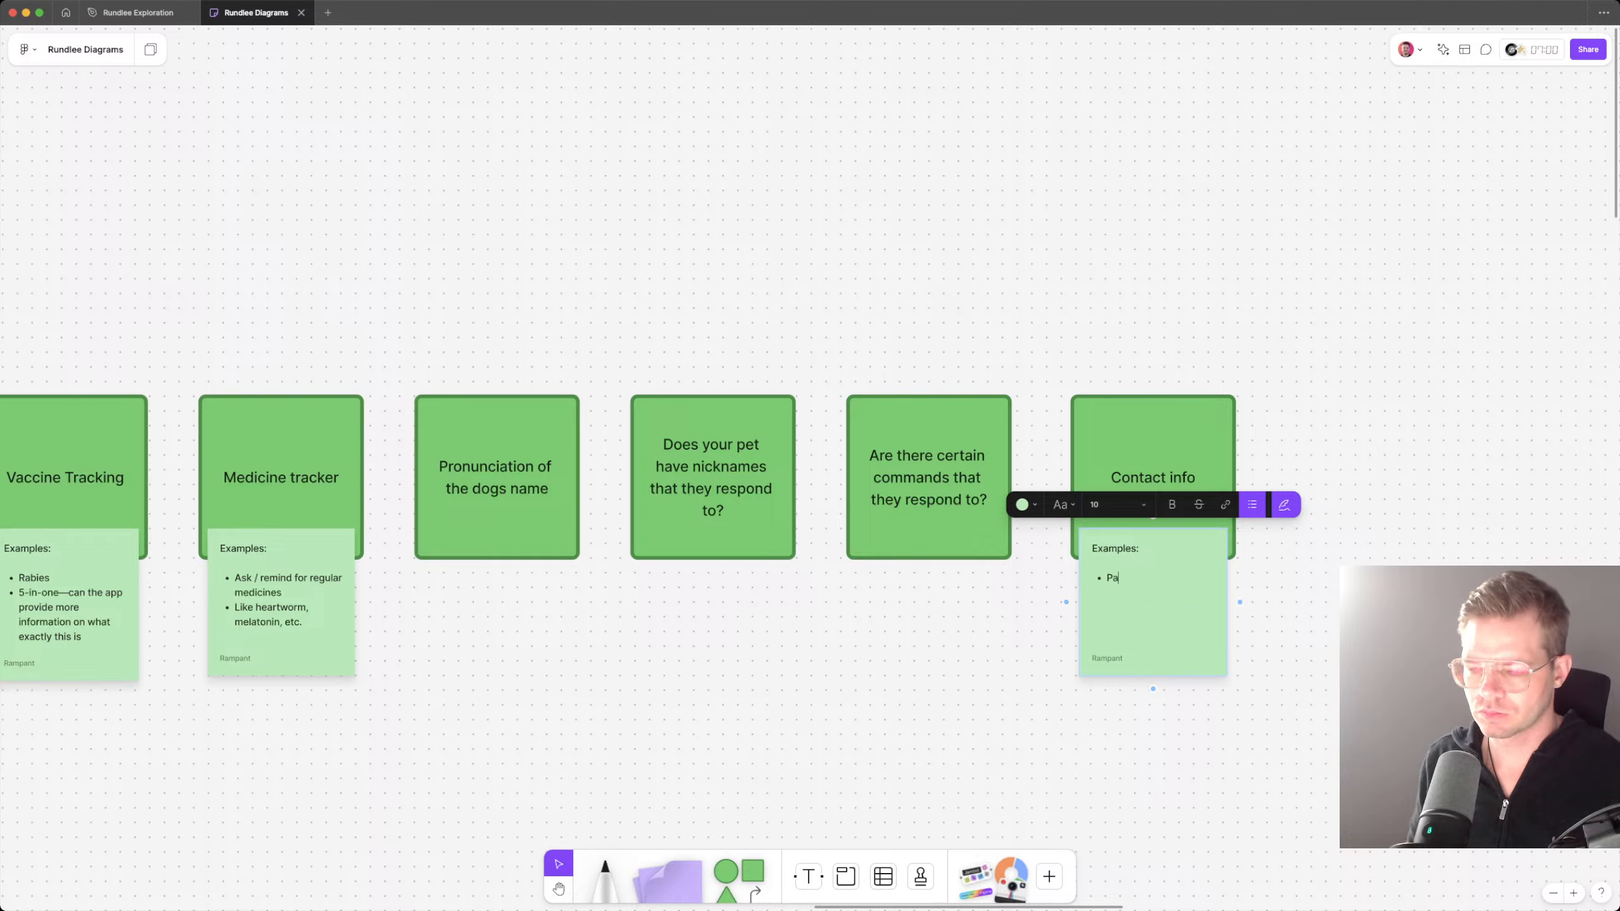
text(rents names)
key(Return)
Step: Add the bullet "Names of other people who can pick up the pet." to the Contact info note
text(E)
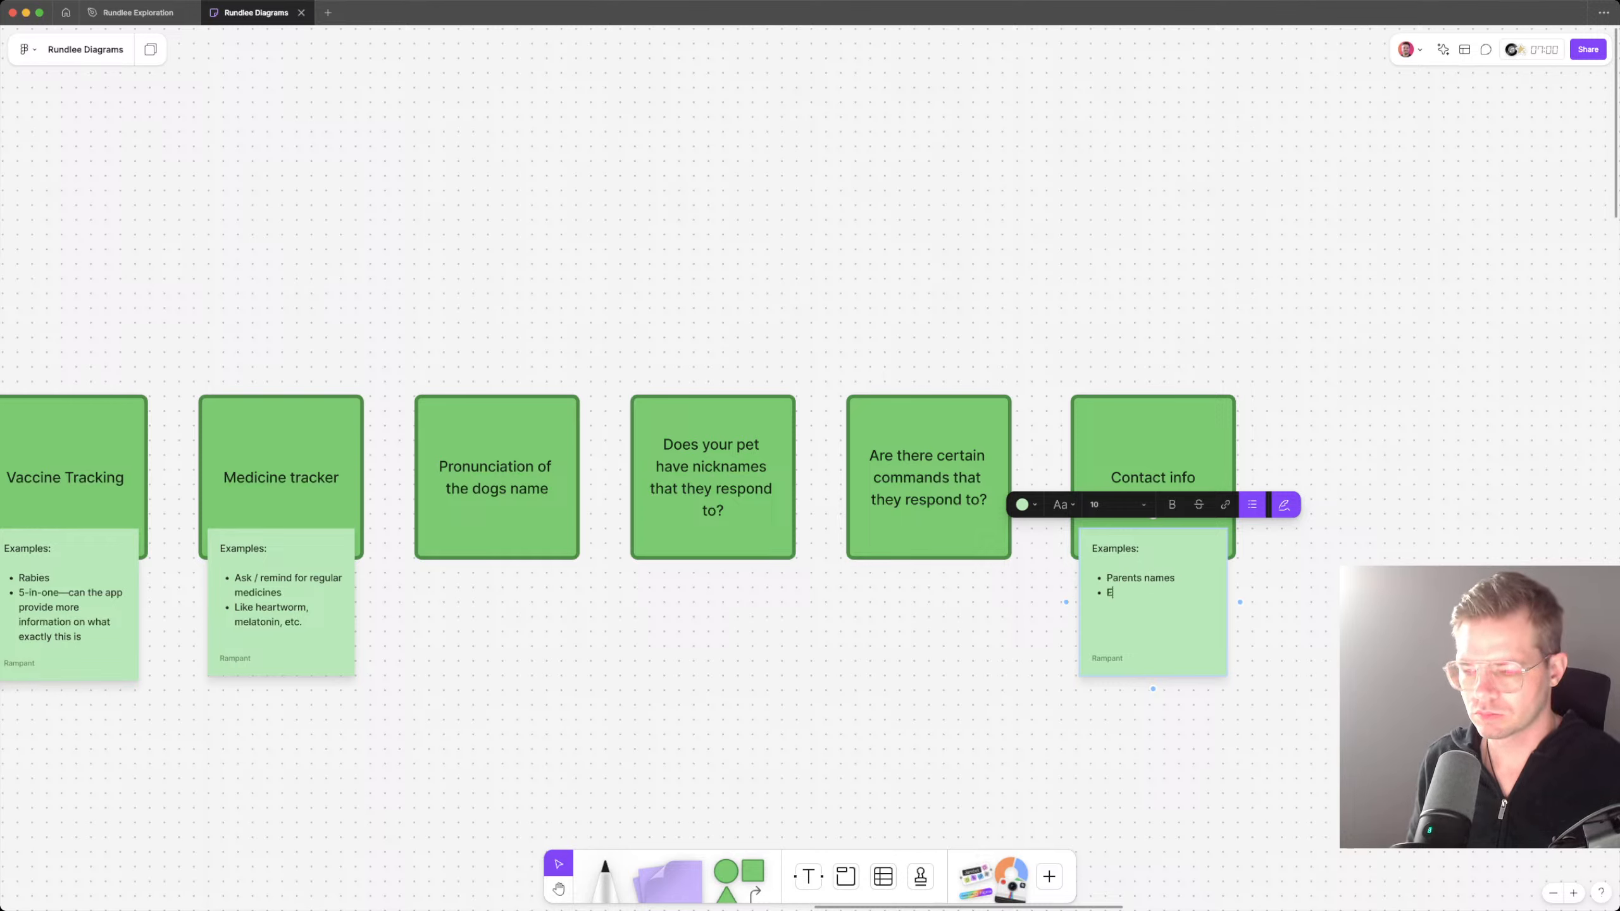
text(mer)
key(BackSpace)
key(BackSpace)
key(BackSpace)
key(BackSpace)
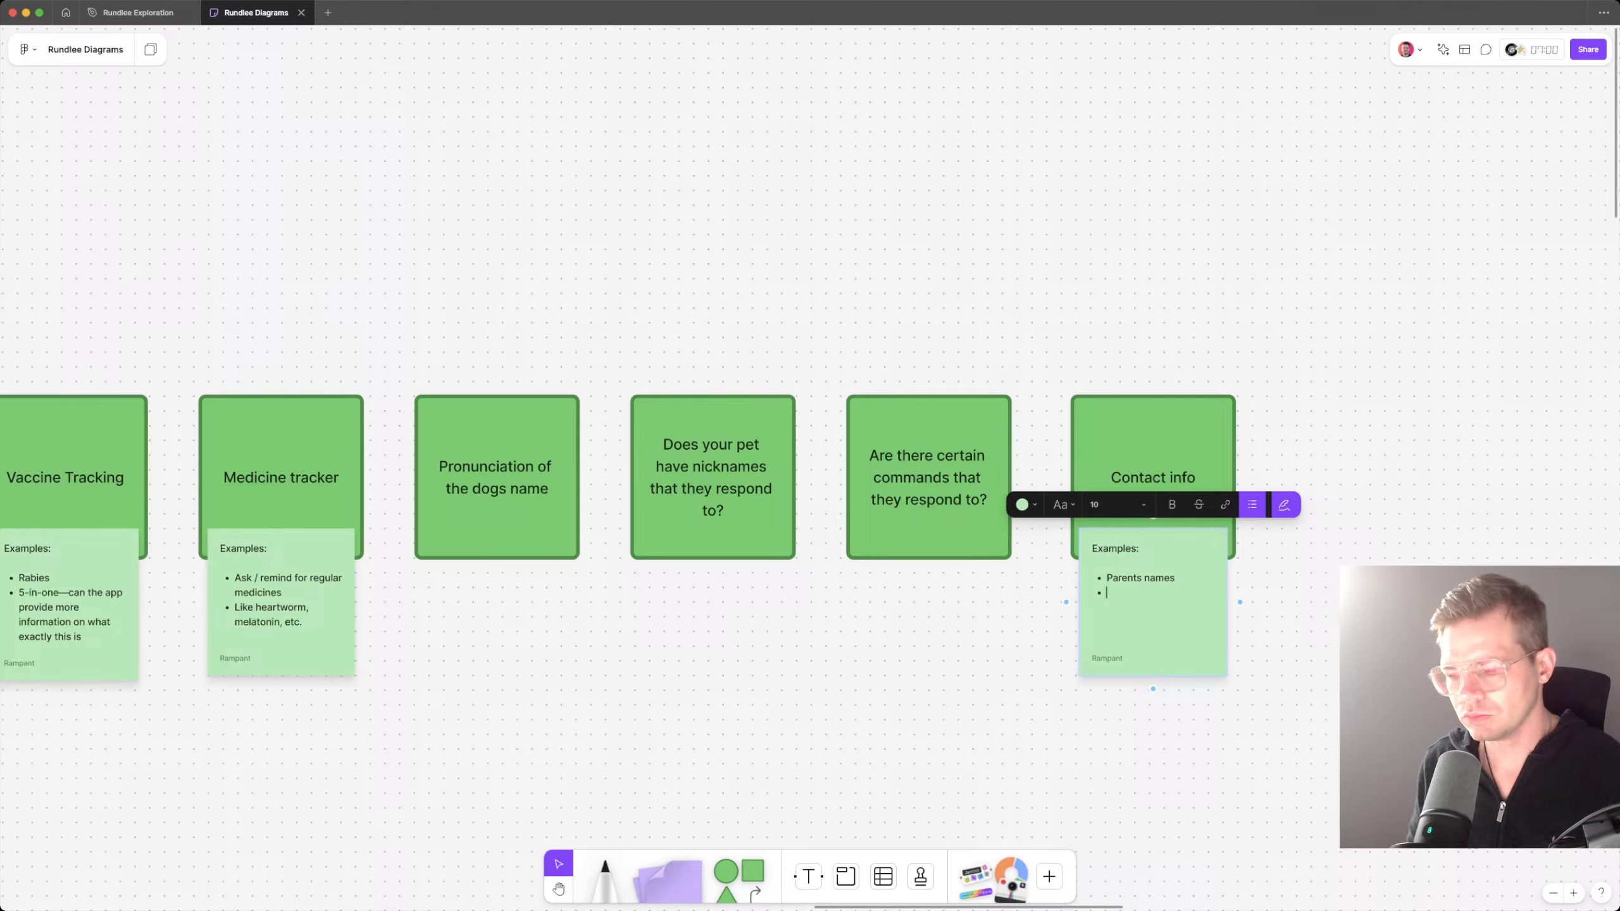
text(Names of other)
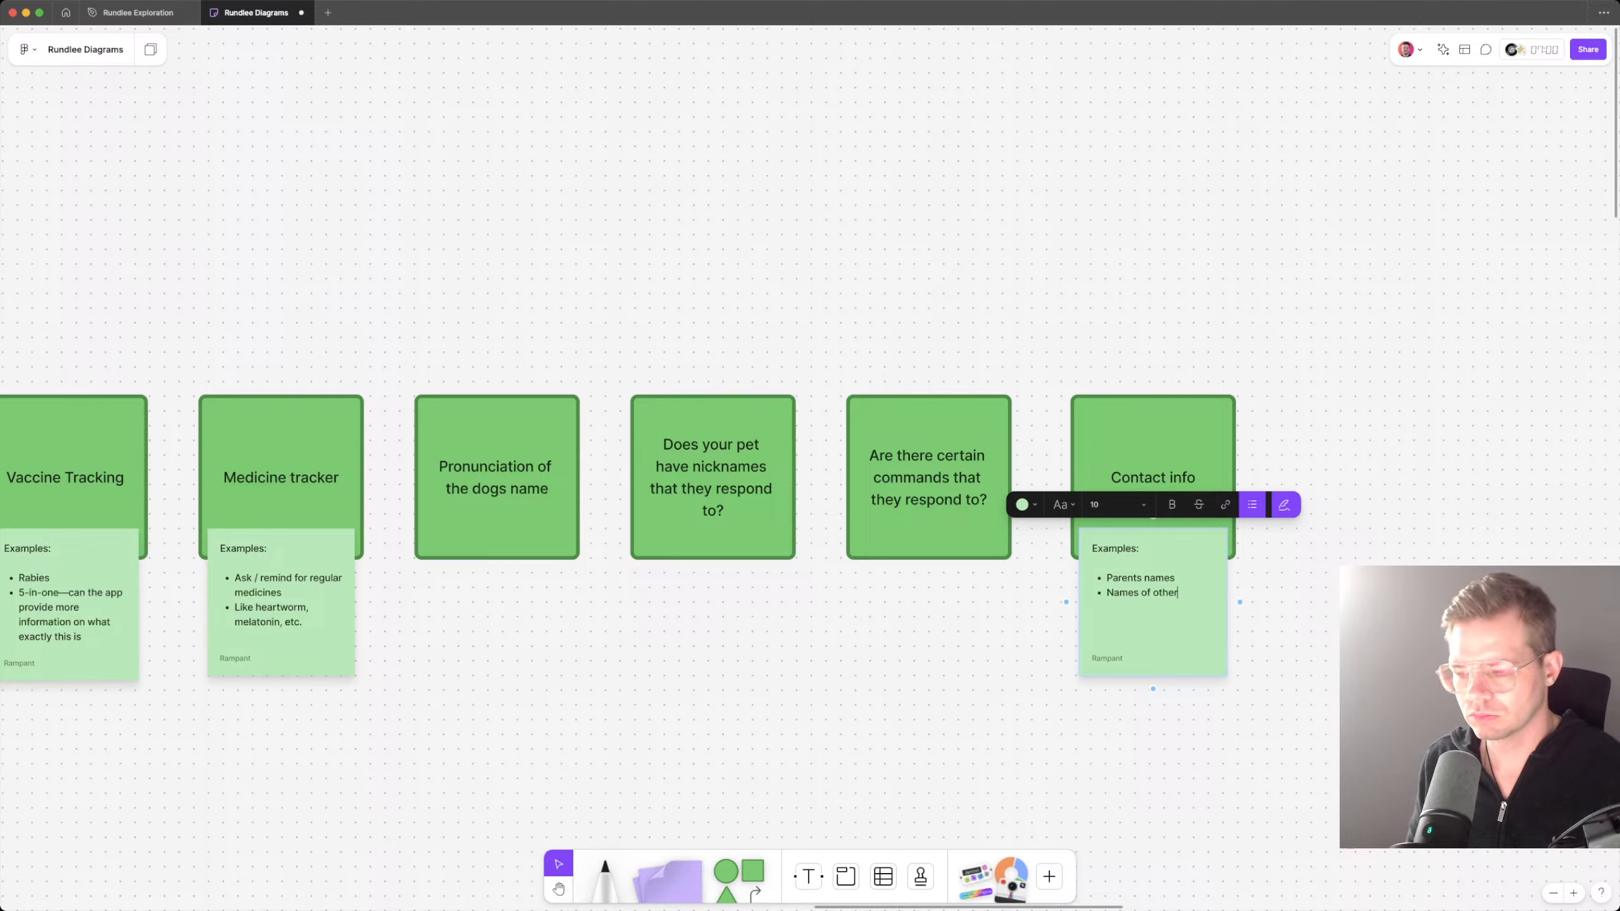
text( people who can )
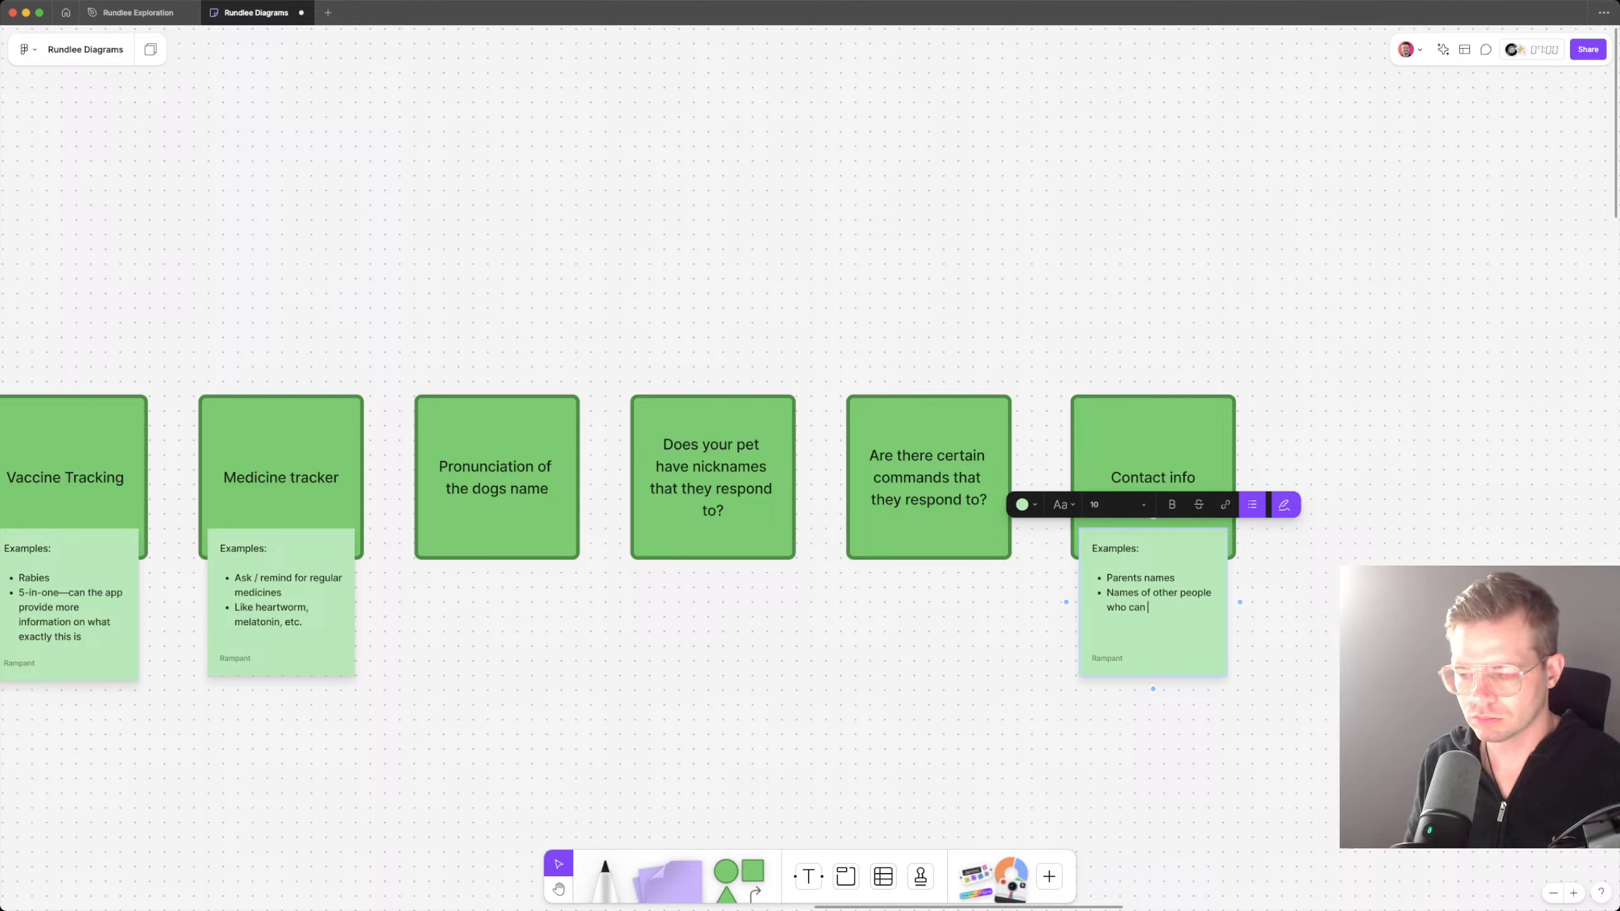
text(pick up the pet.)
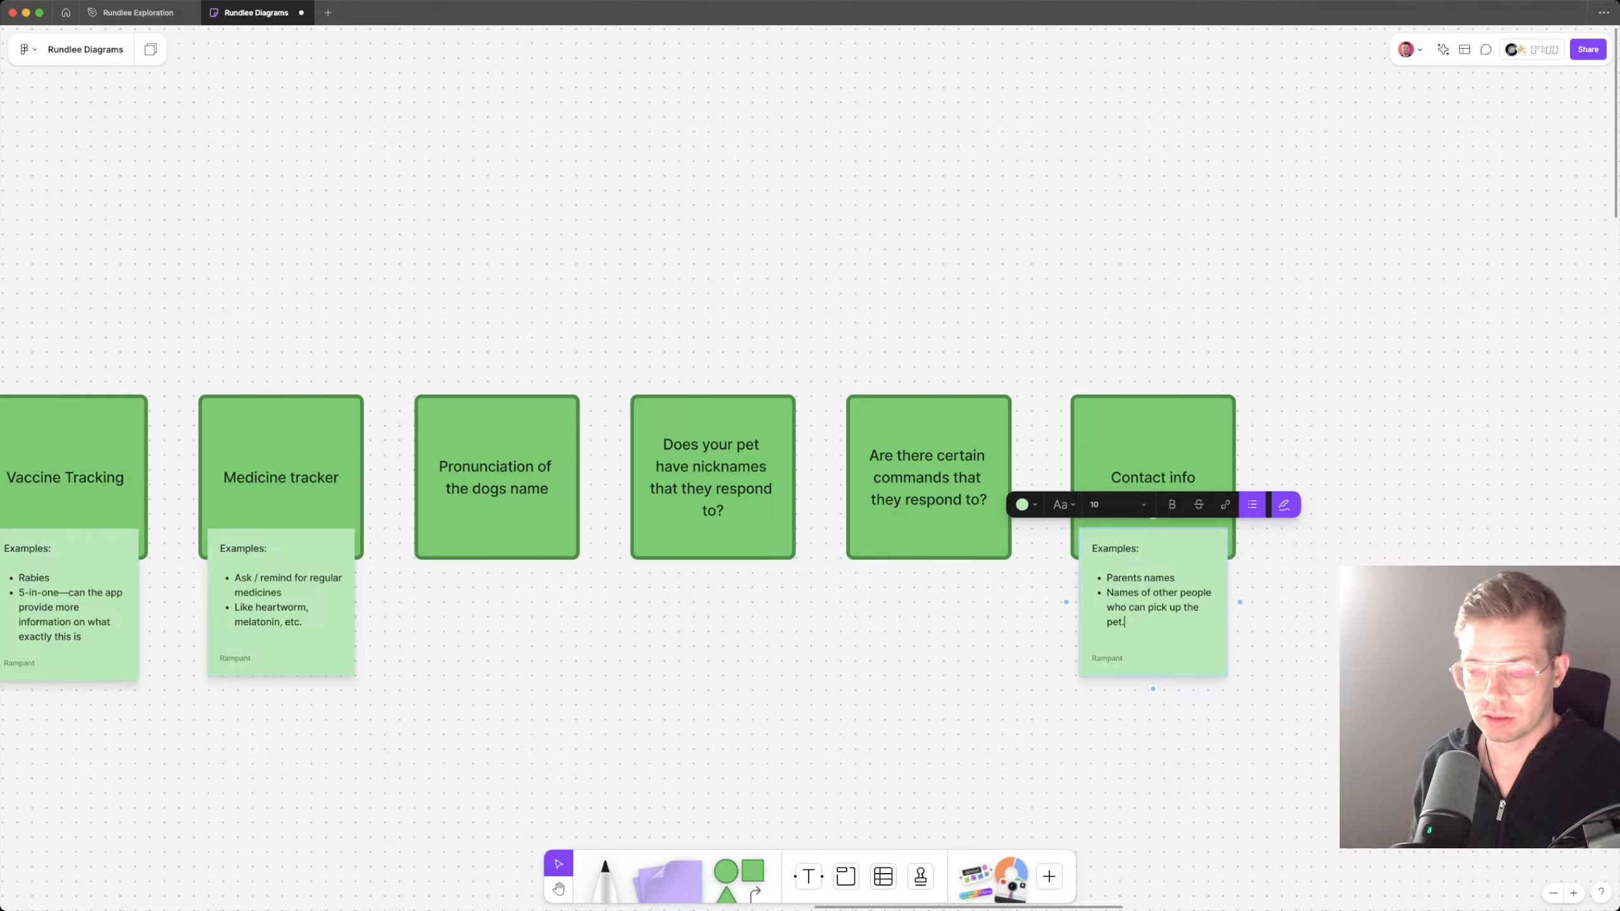
Step: Add an indented sub-bullet "Parents photos?" beneath "Parents names" in the Contact info note
key(Return)
key(Tab)
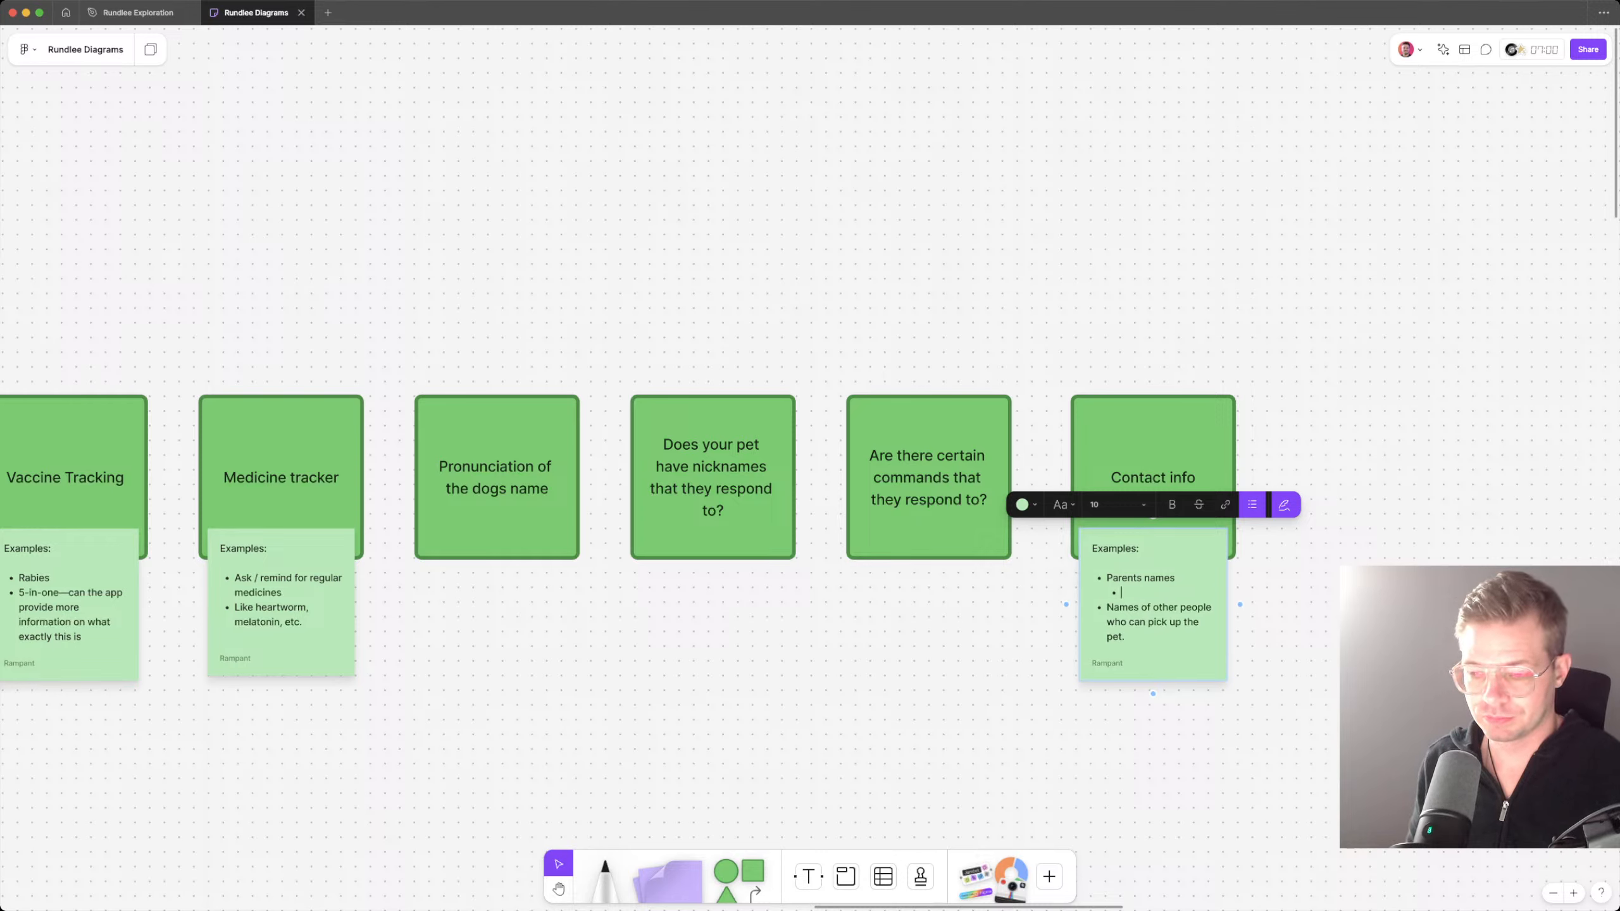
text(Parents photo)
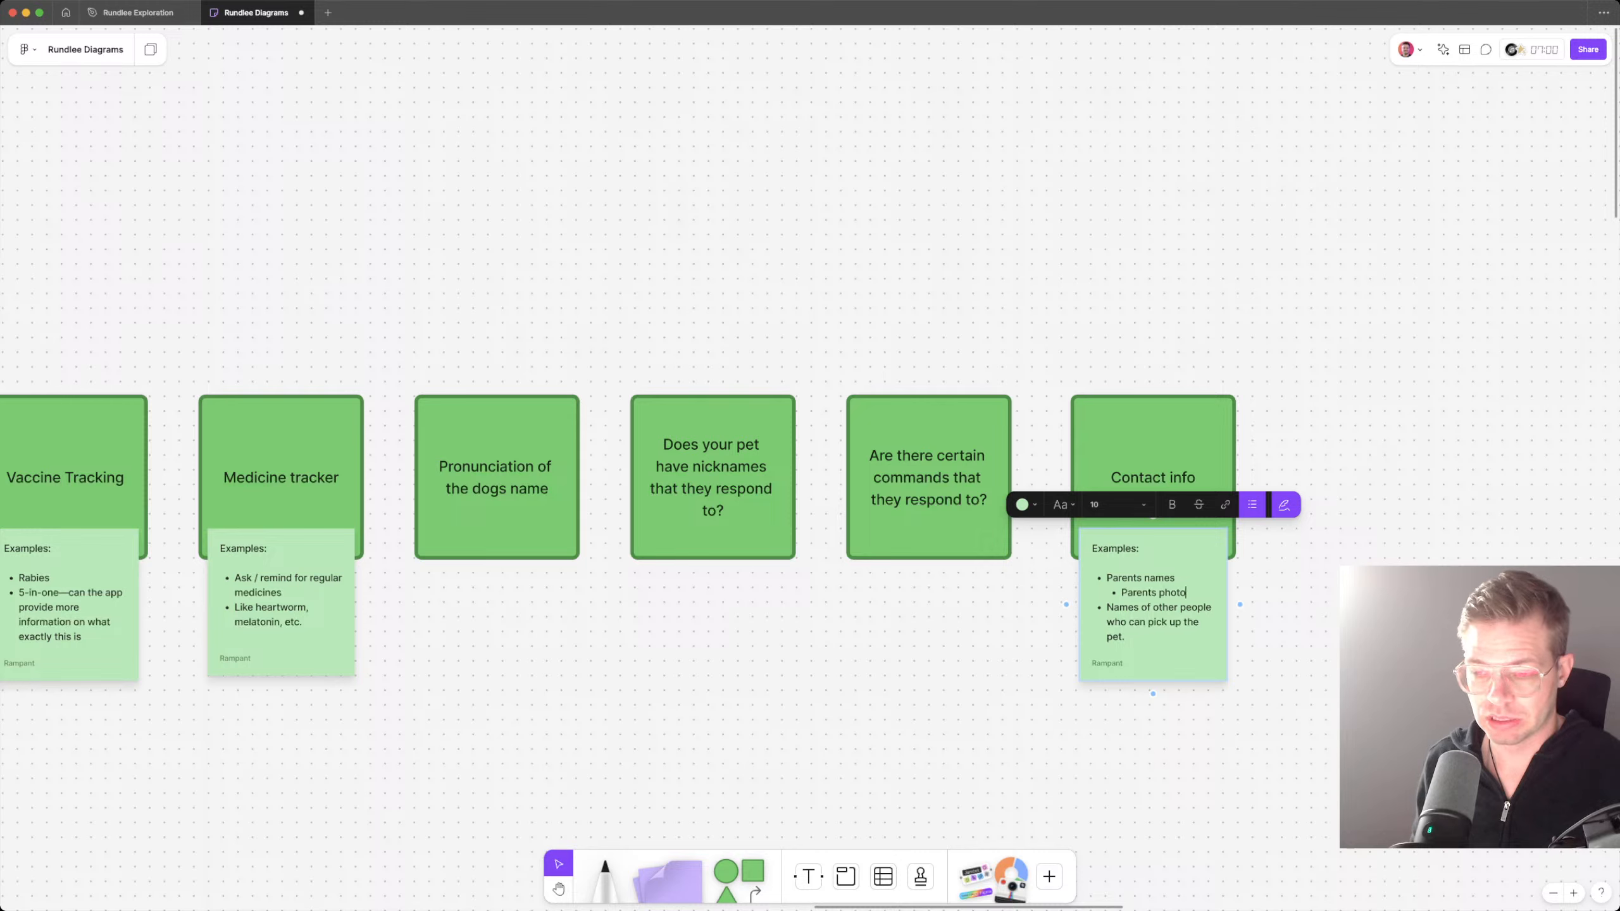
Step: Add a first-level bullet "Emergency contact information" at the end of the Contact info note
key(Down)
key(Down)
key(Down)
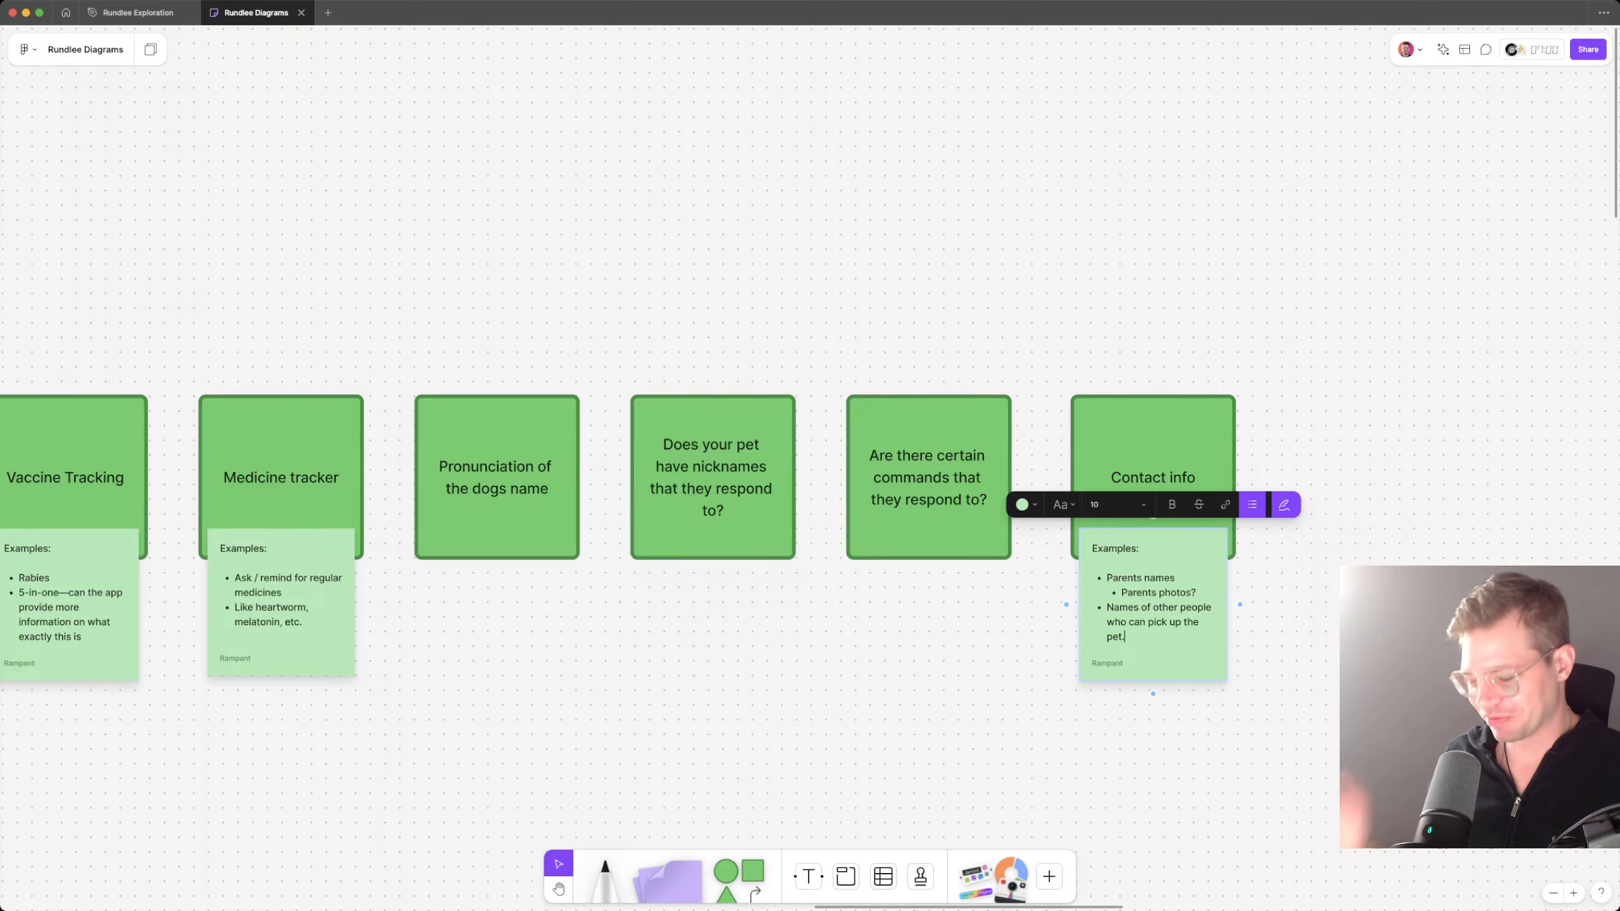
key(Return)
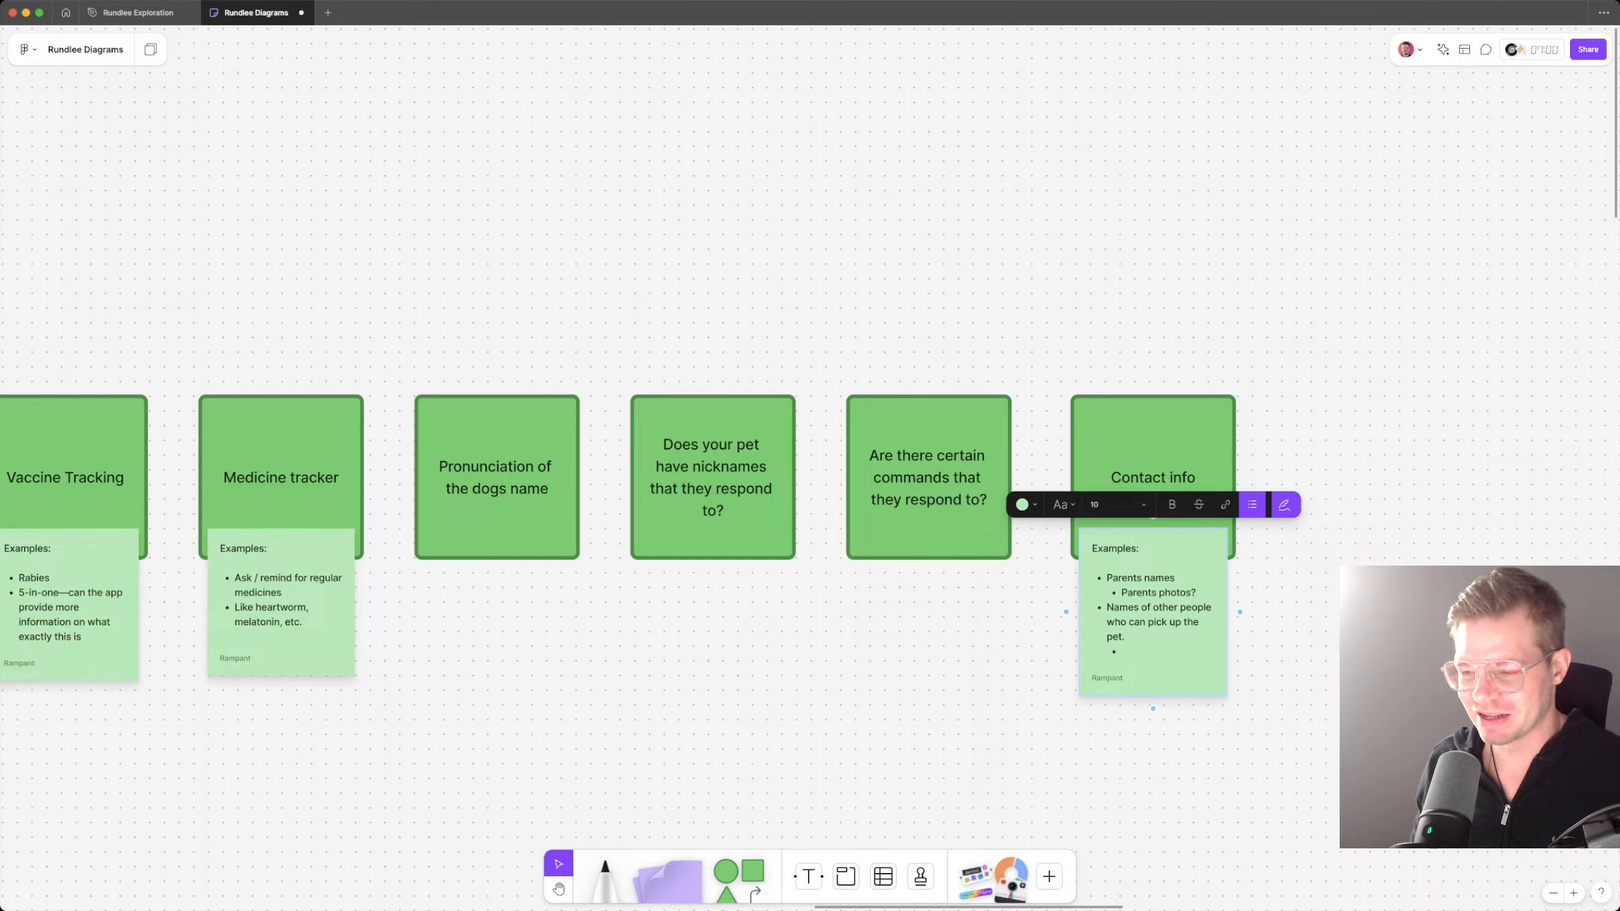
key(shift+Tab)
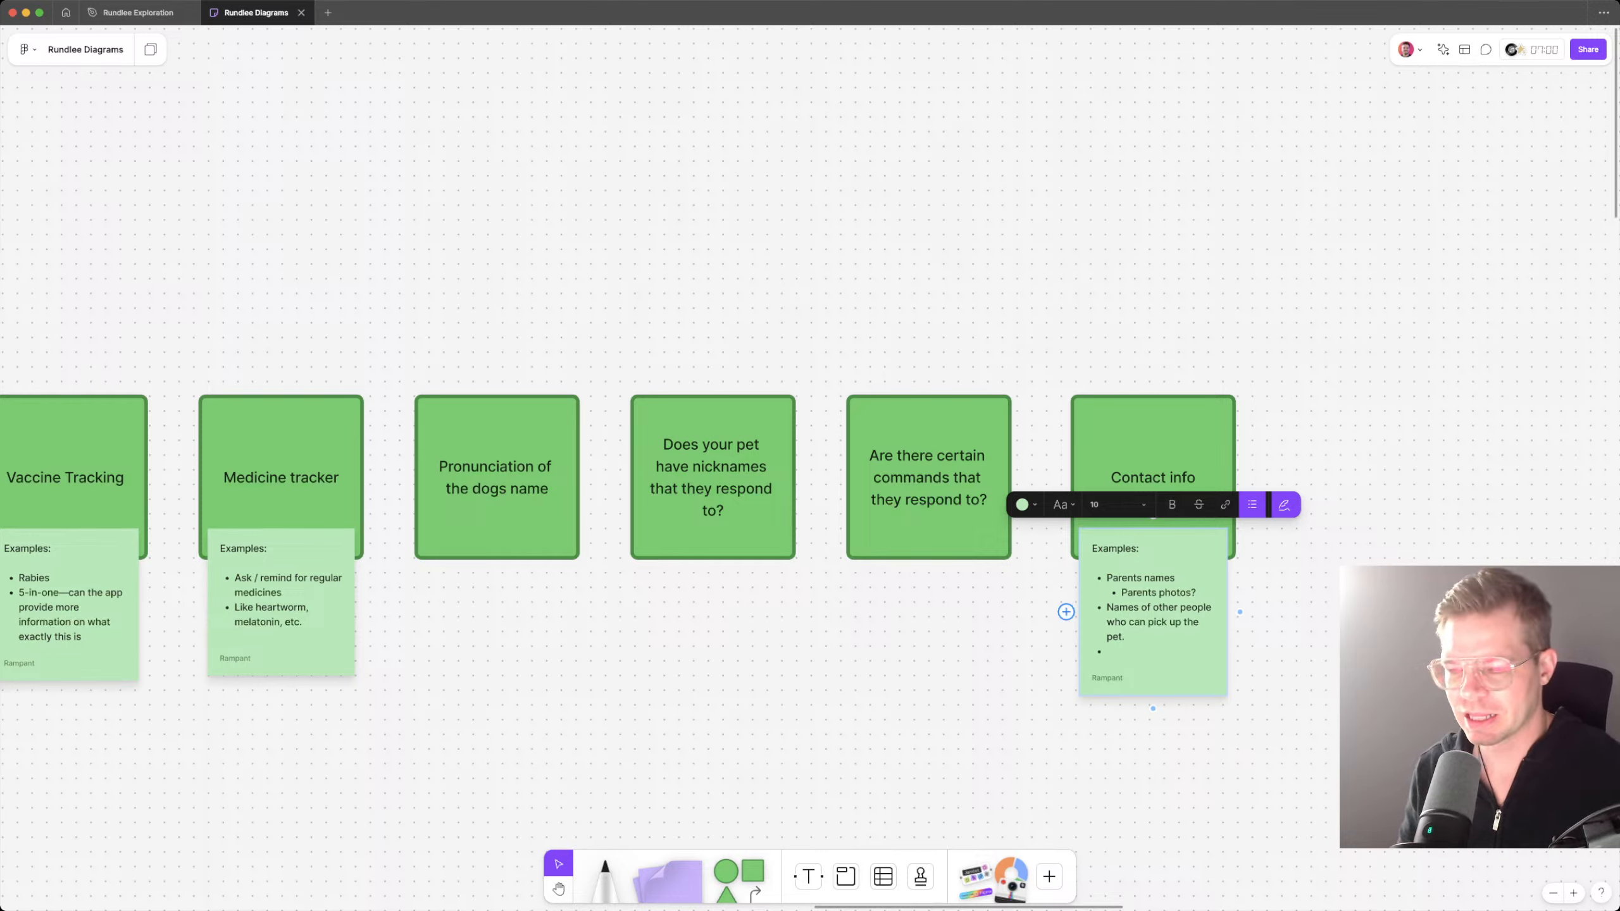
text(Eme)
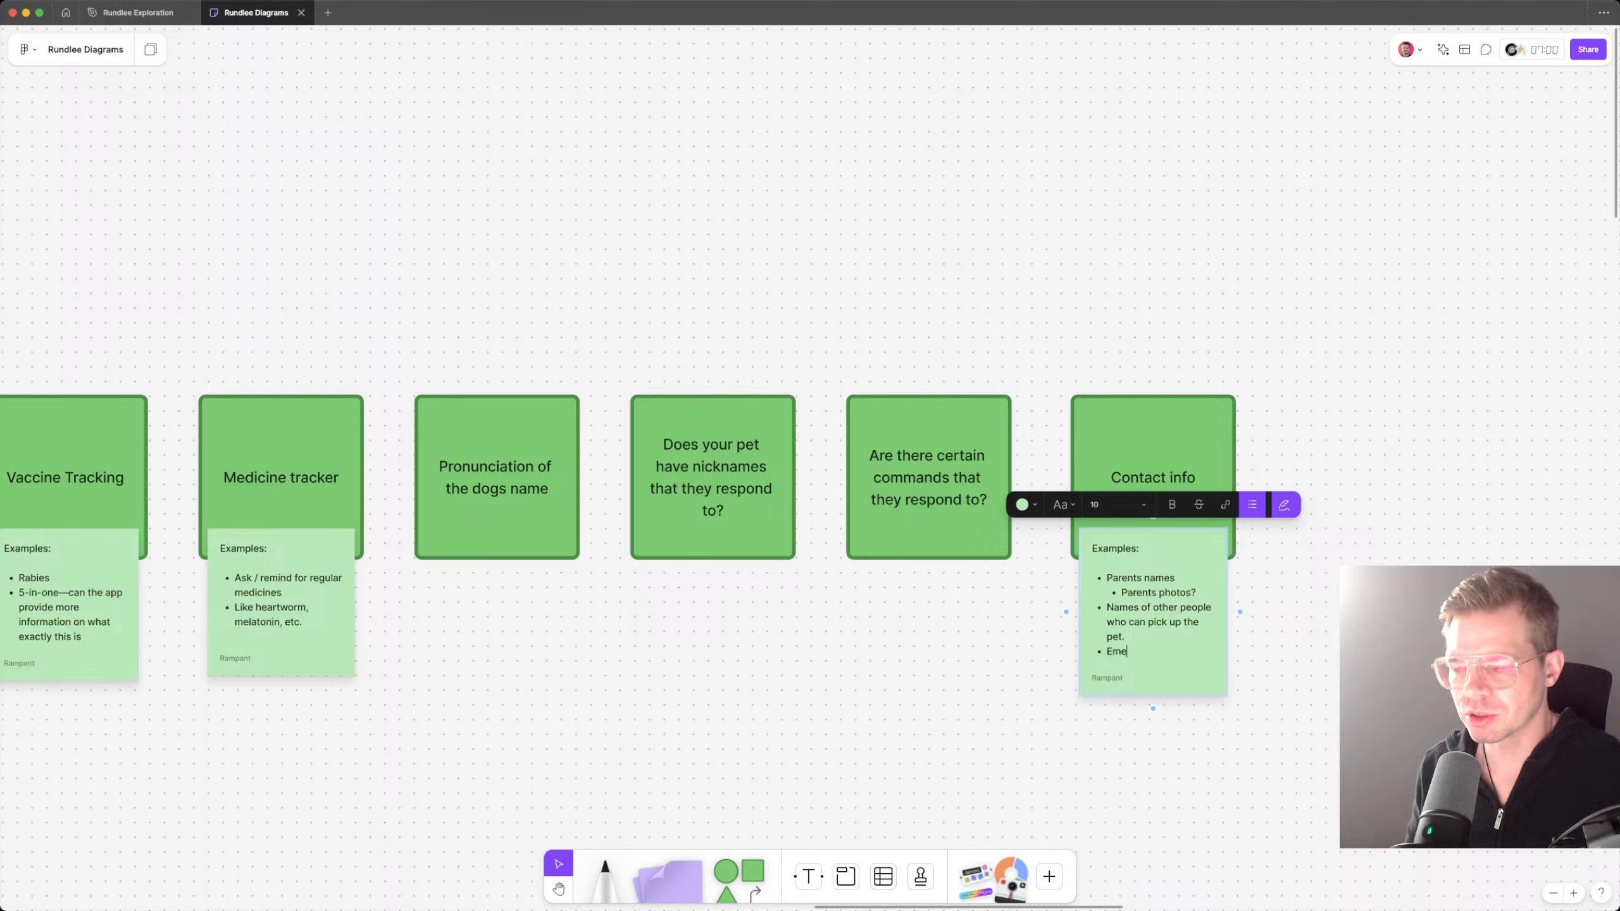
text(rgency conta)
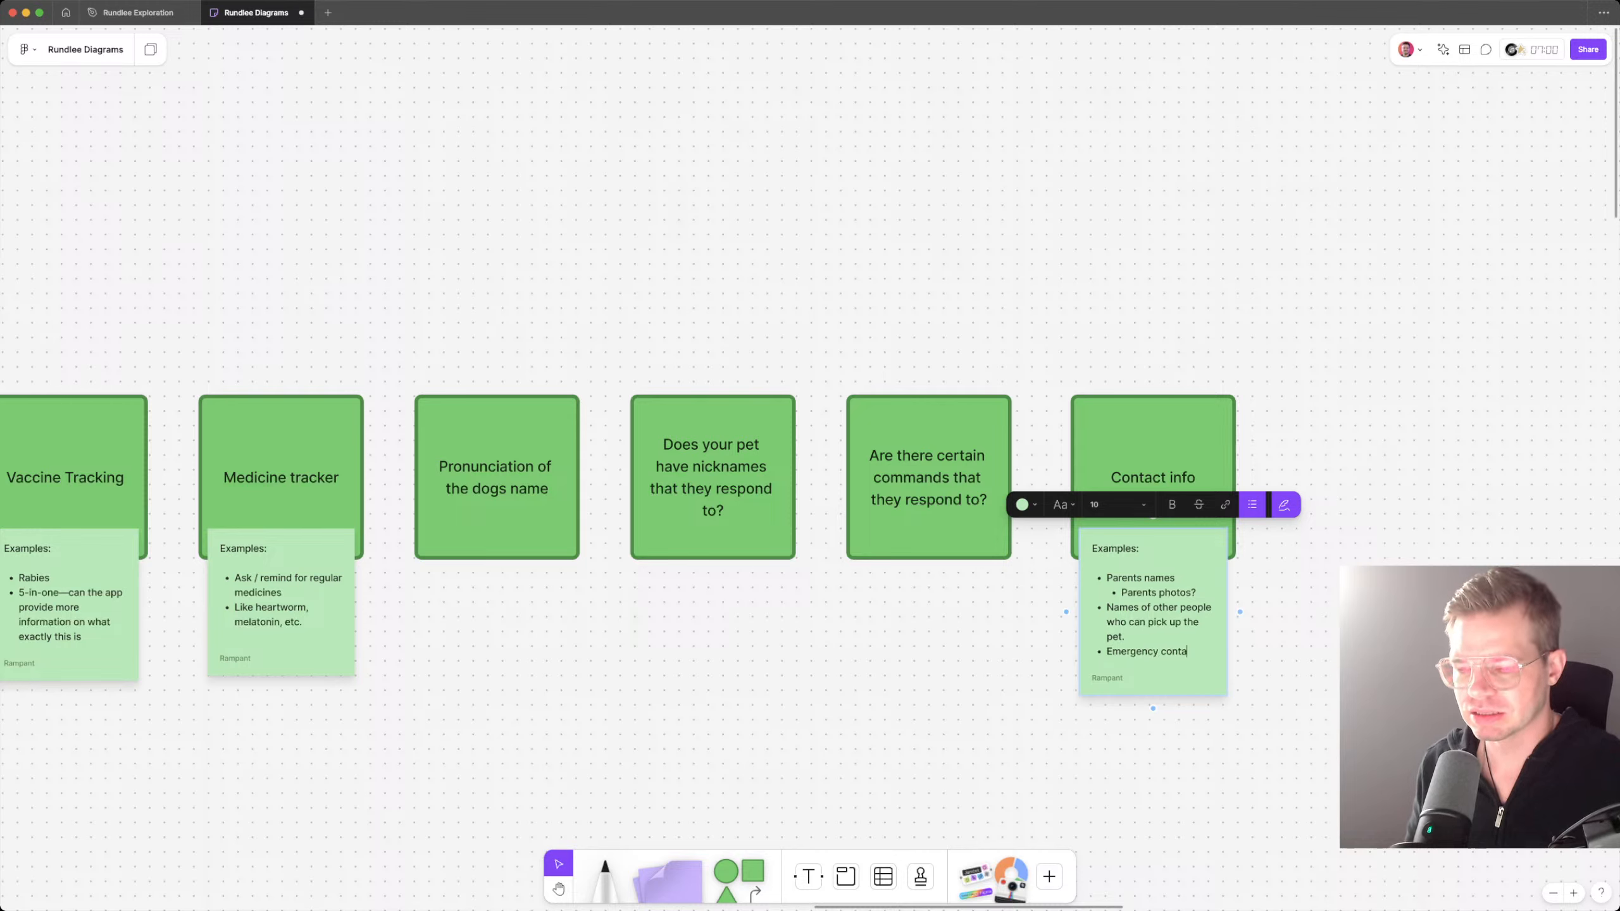
text(ct information)
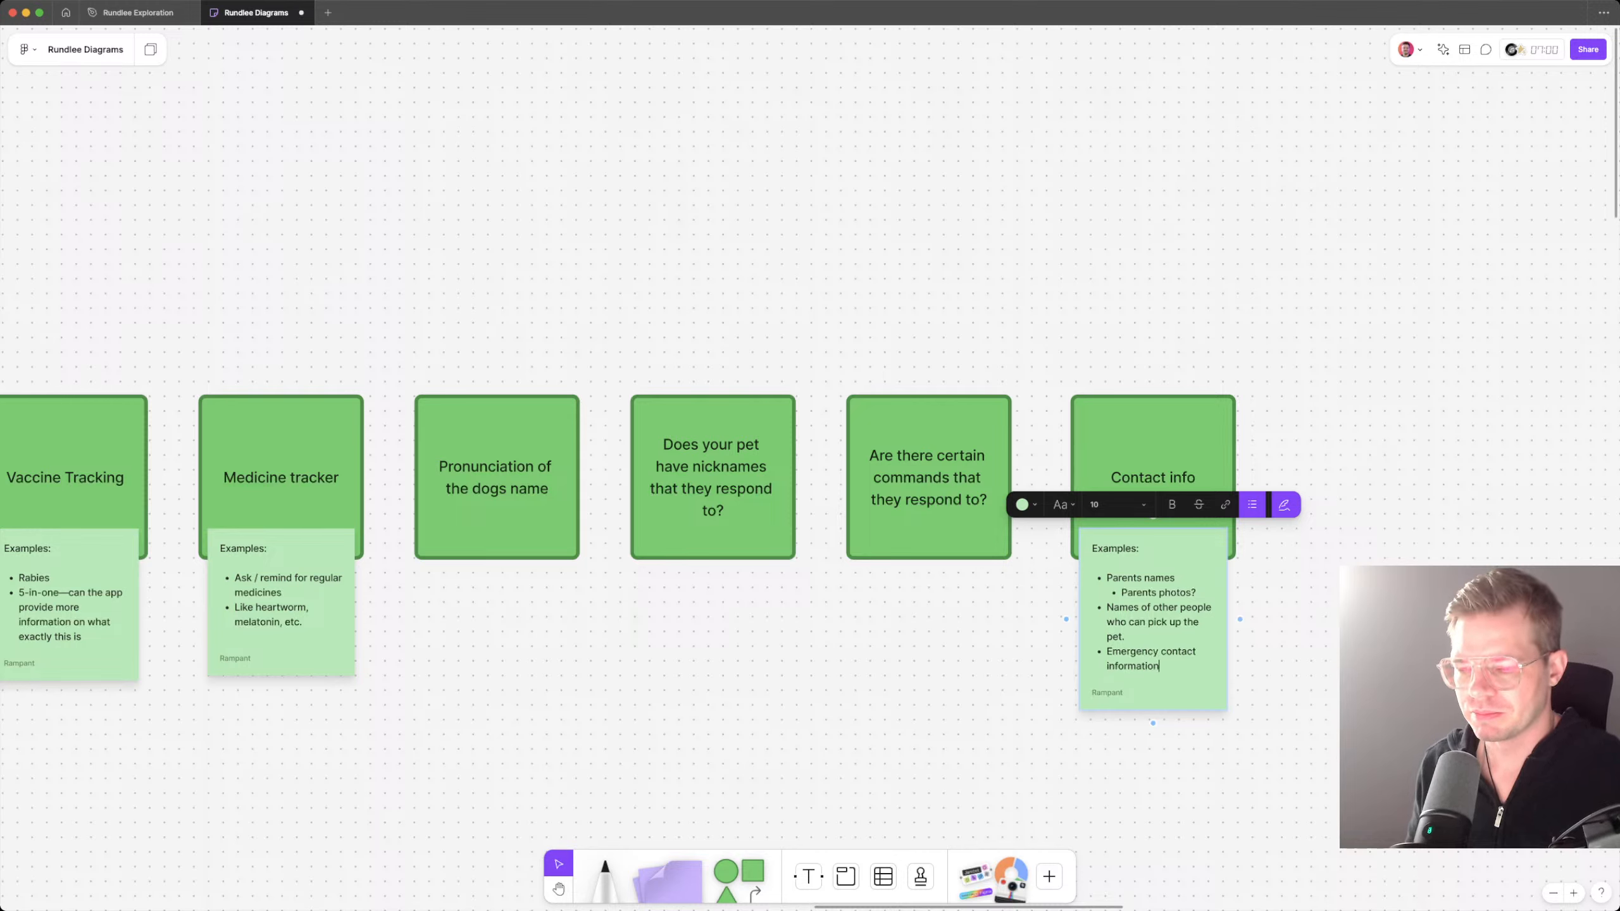
Step: Add the bullet "Pet's primary care vet" at the end of the Contact info note
key(Return)
text(Pet's)
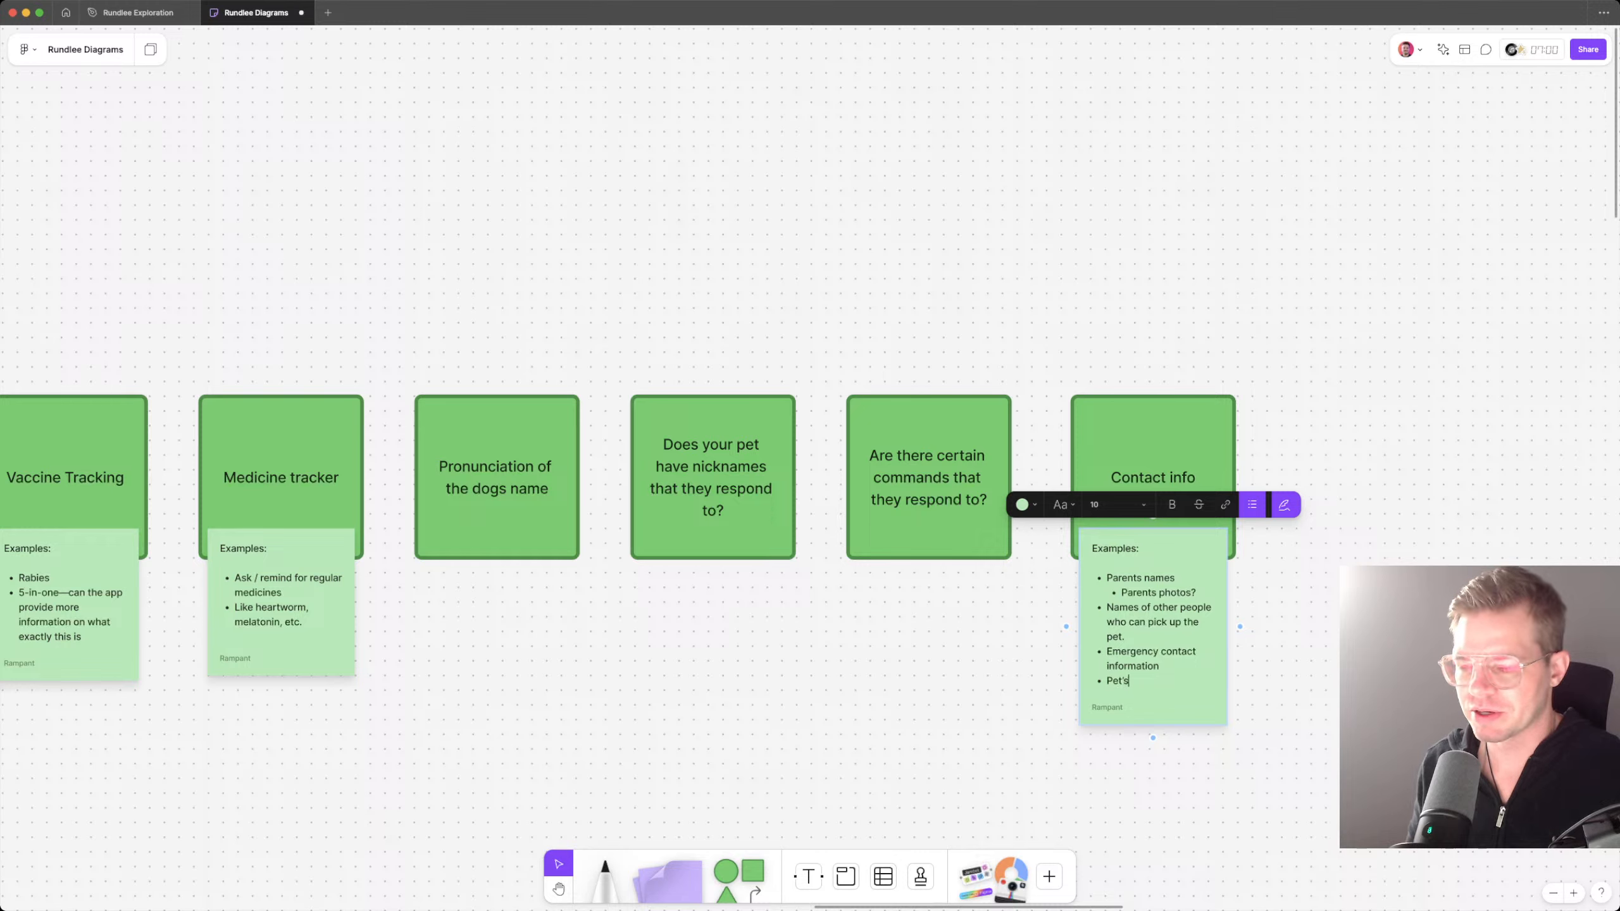
text( primary car)
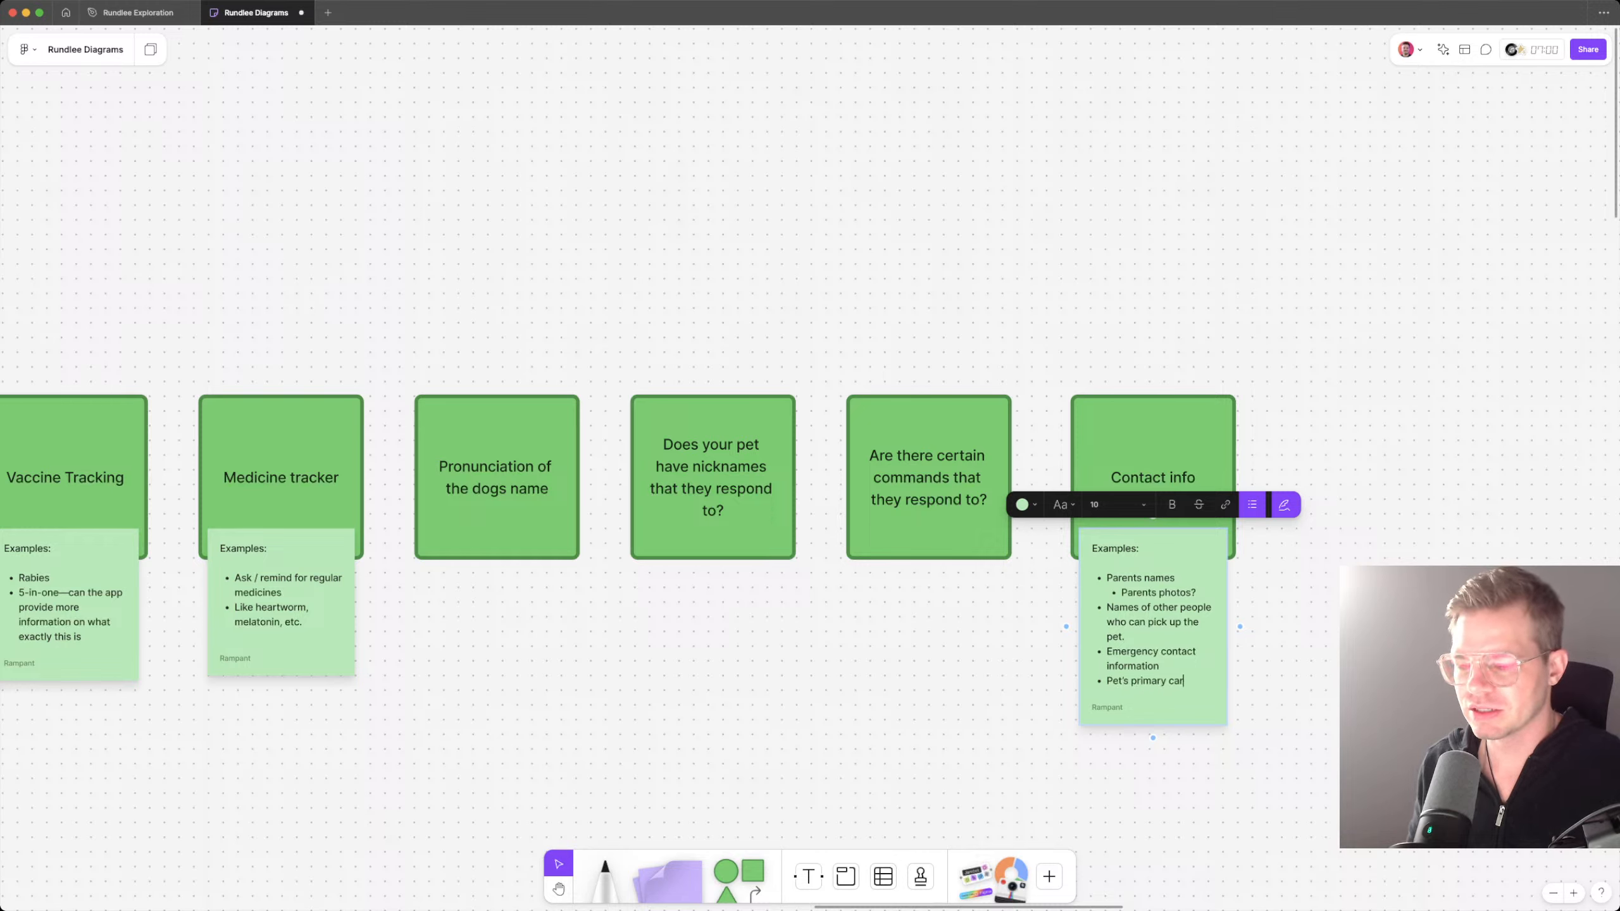
text(e ver)
key(Escape)
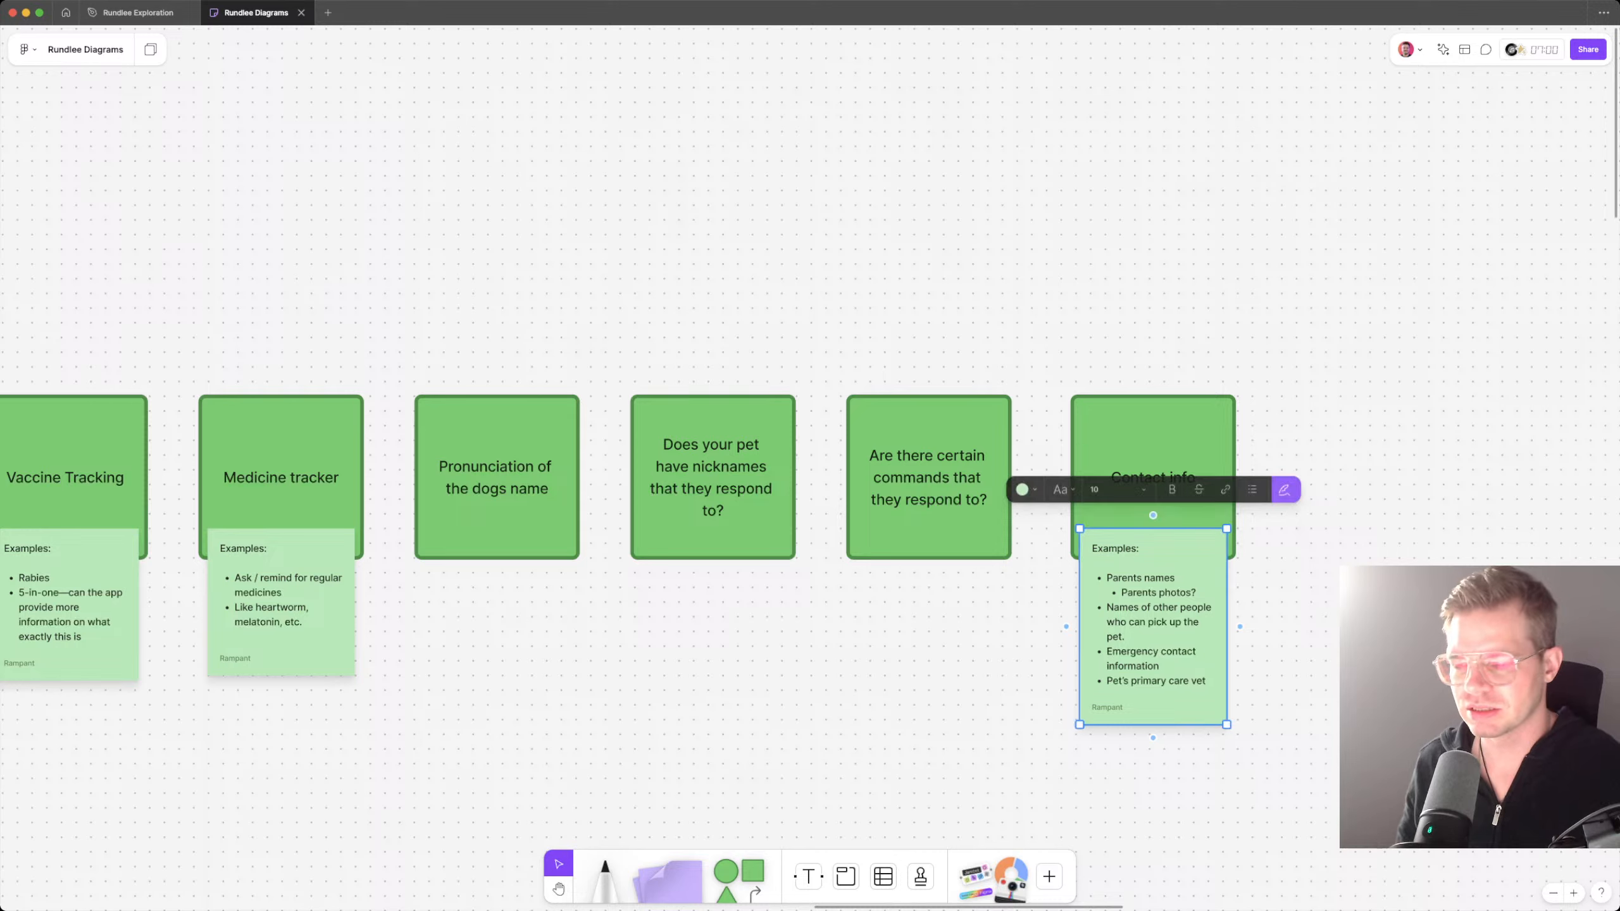
Step: Add the bullet "Pet's primary hospital" below the primary care vet bullet and finish editing the note
double_click(1178, 651)
click(1207, 681)
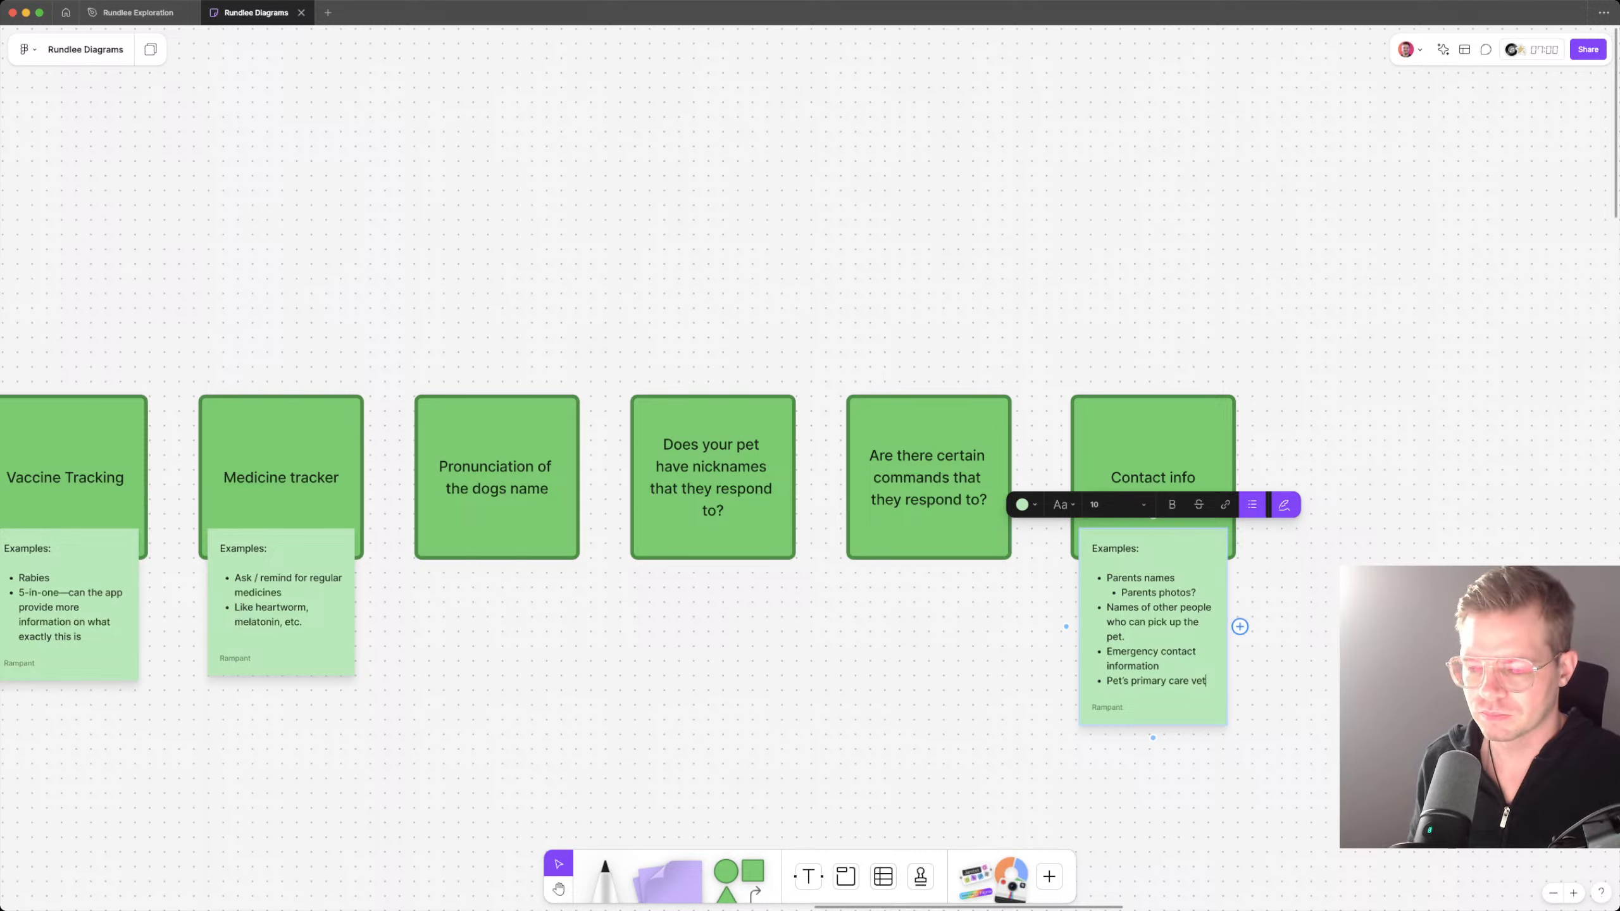
key(Return)
text(Pet's)
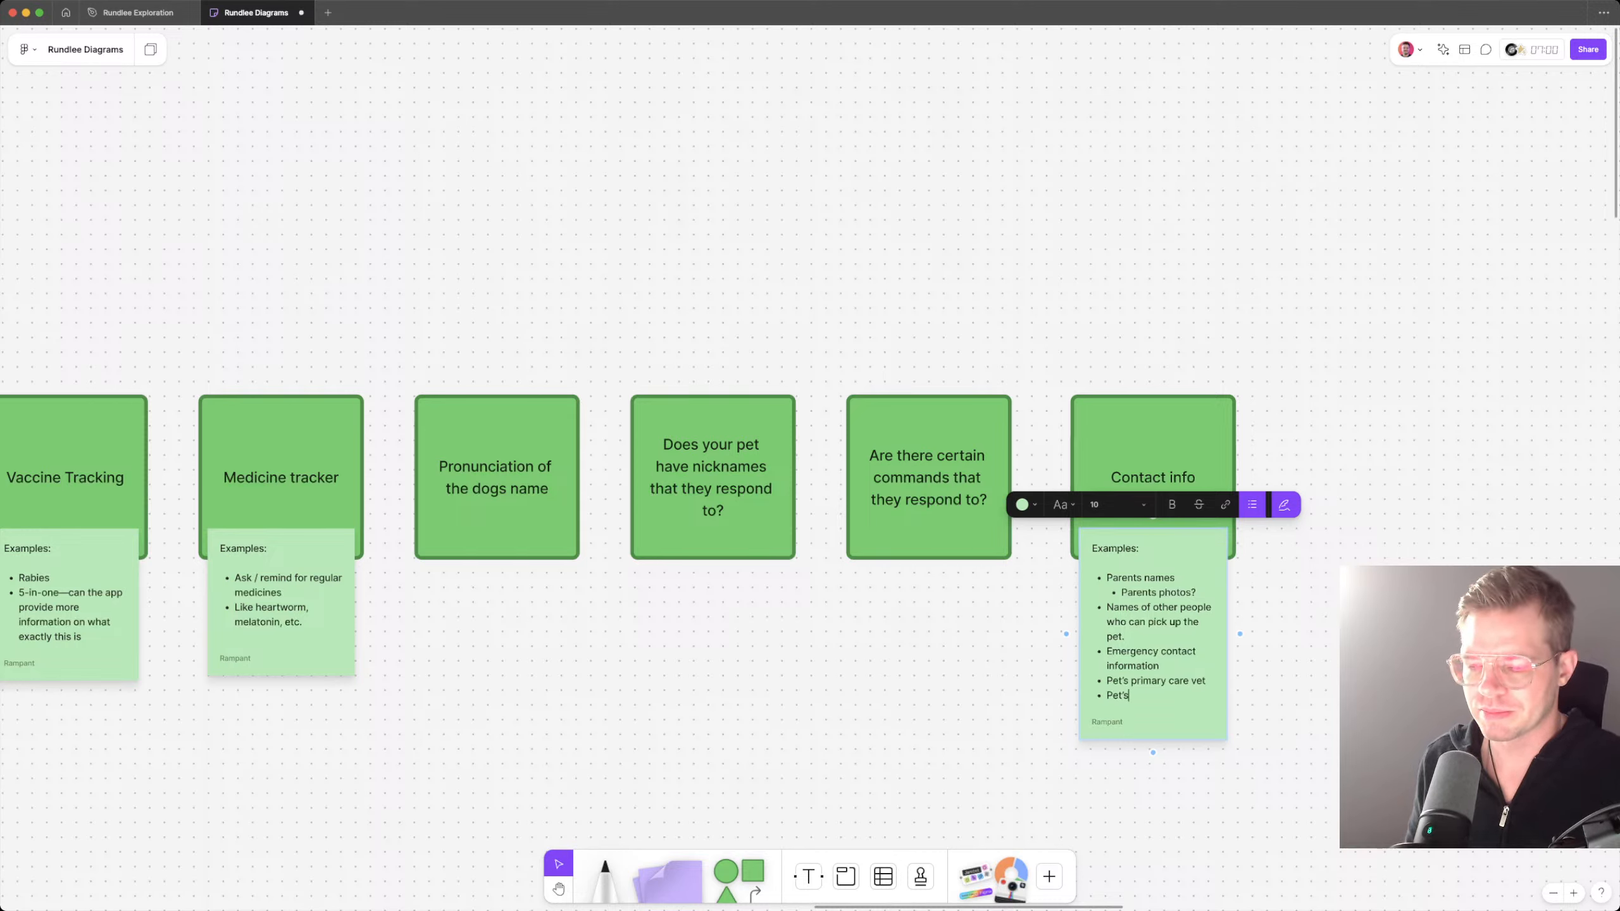
text( primary hospi)
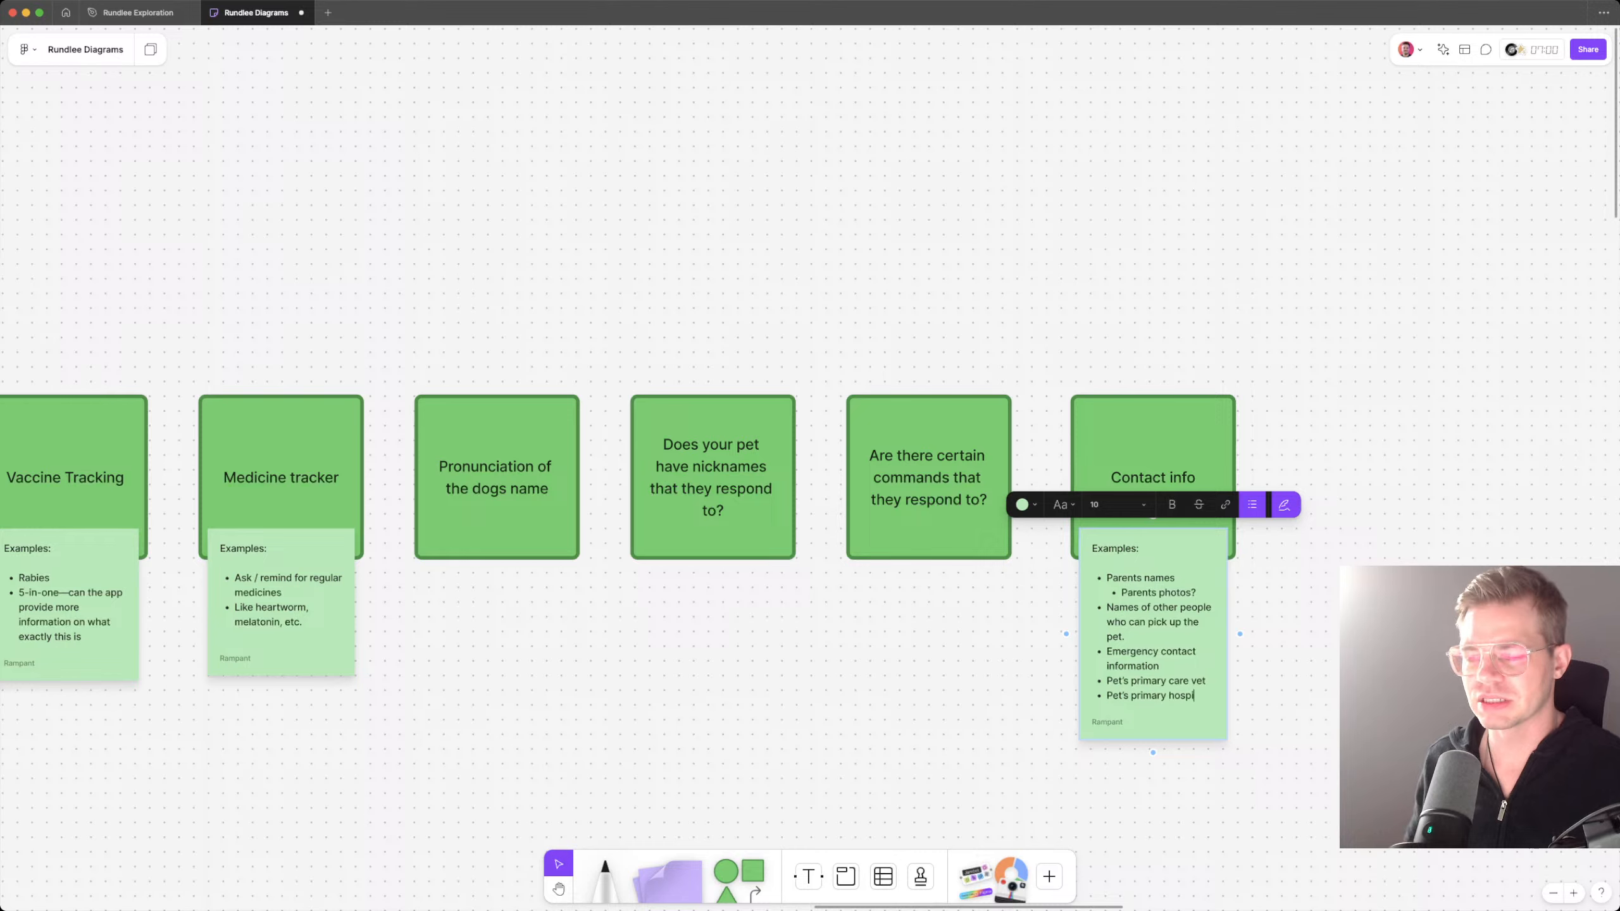
text(tal)
key(Escape)
key(Escape)
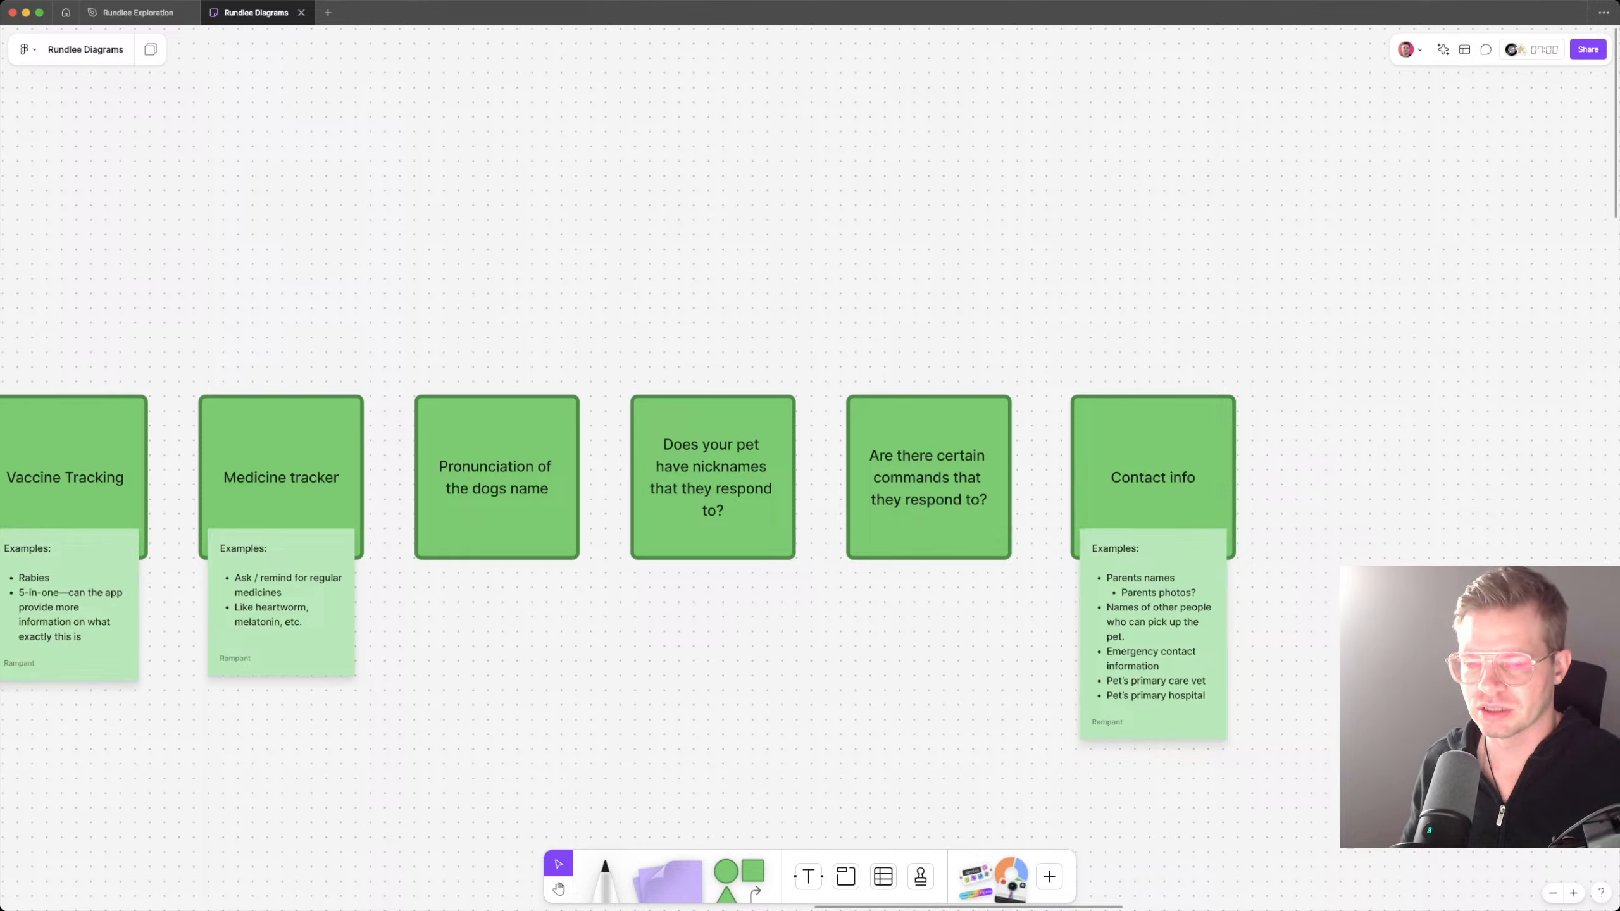
click(928, 478)
click(713, 478)
click(810, 476)
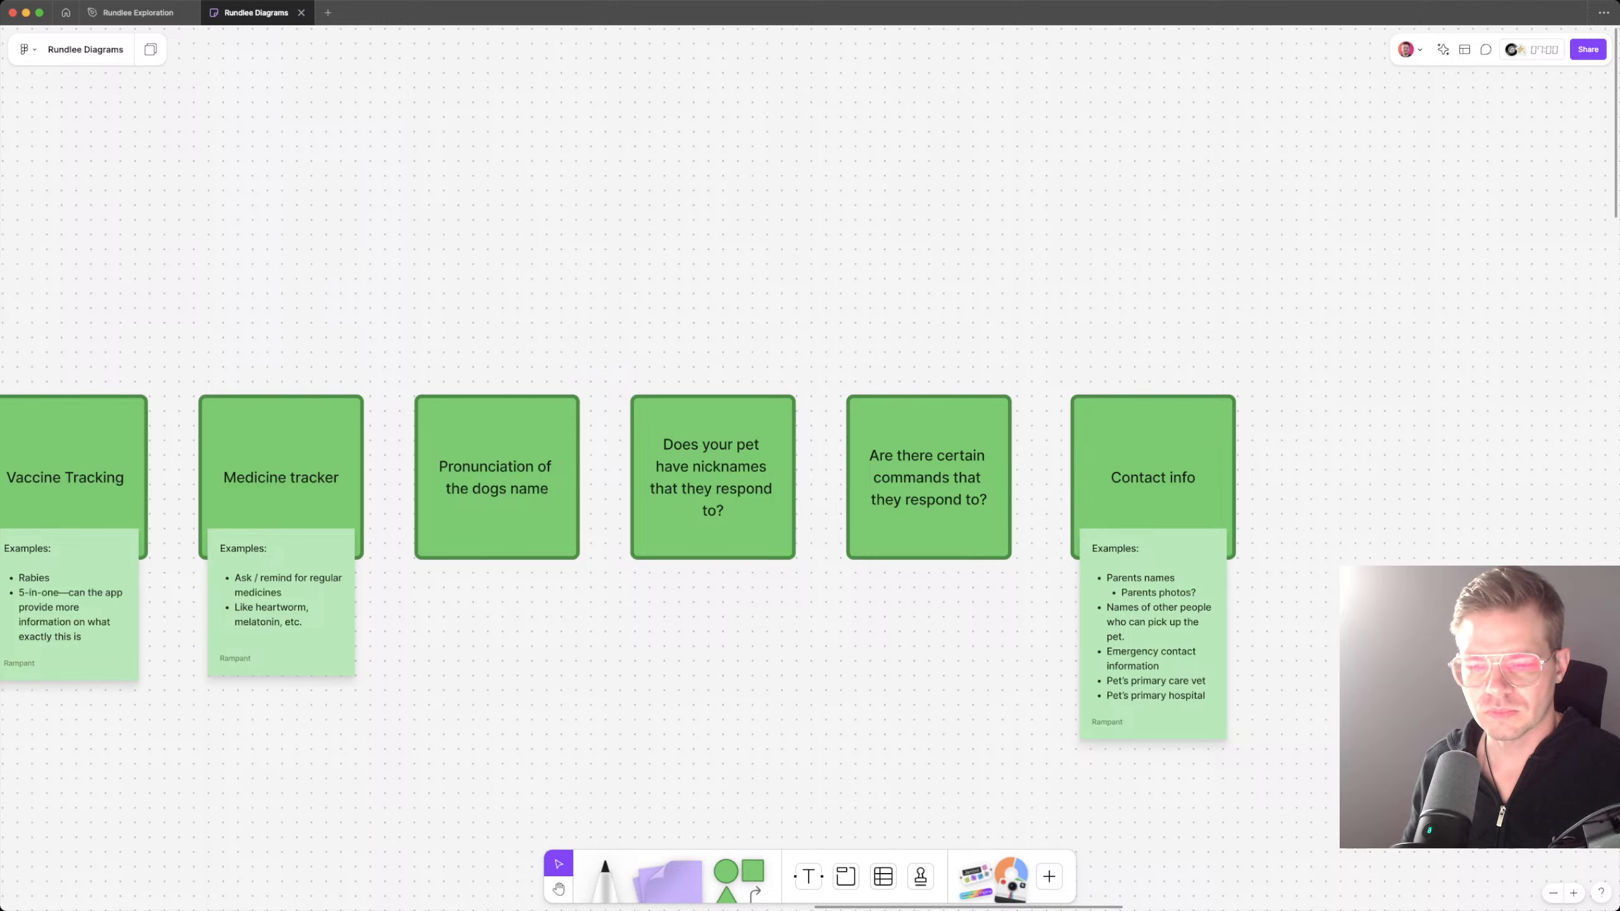
Step: Append the line "Pronunciation of those?" to the text of the nicknames card
scroll(651, 574, left, 5)
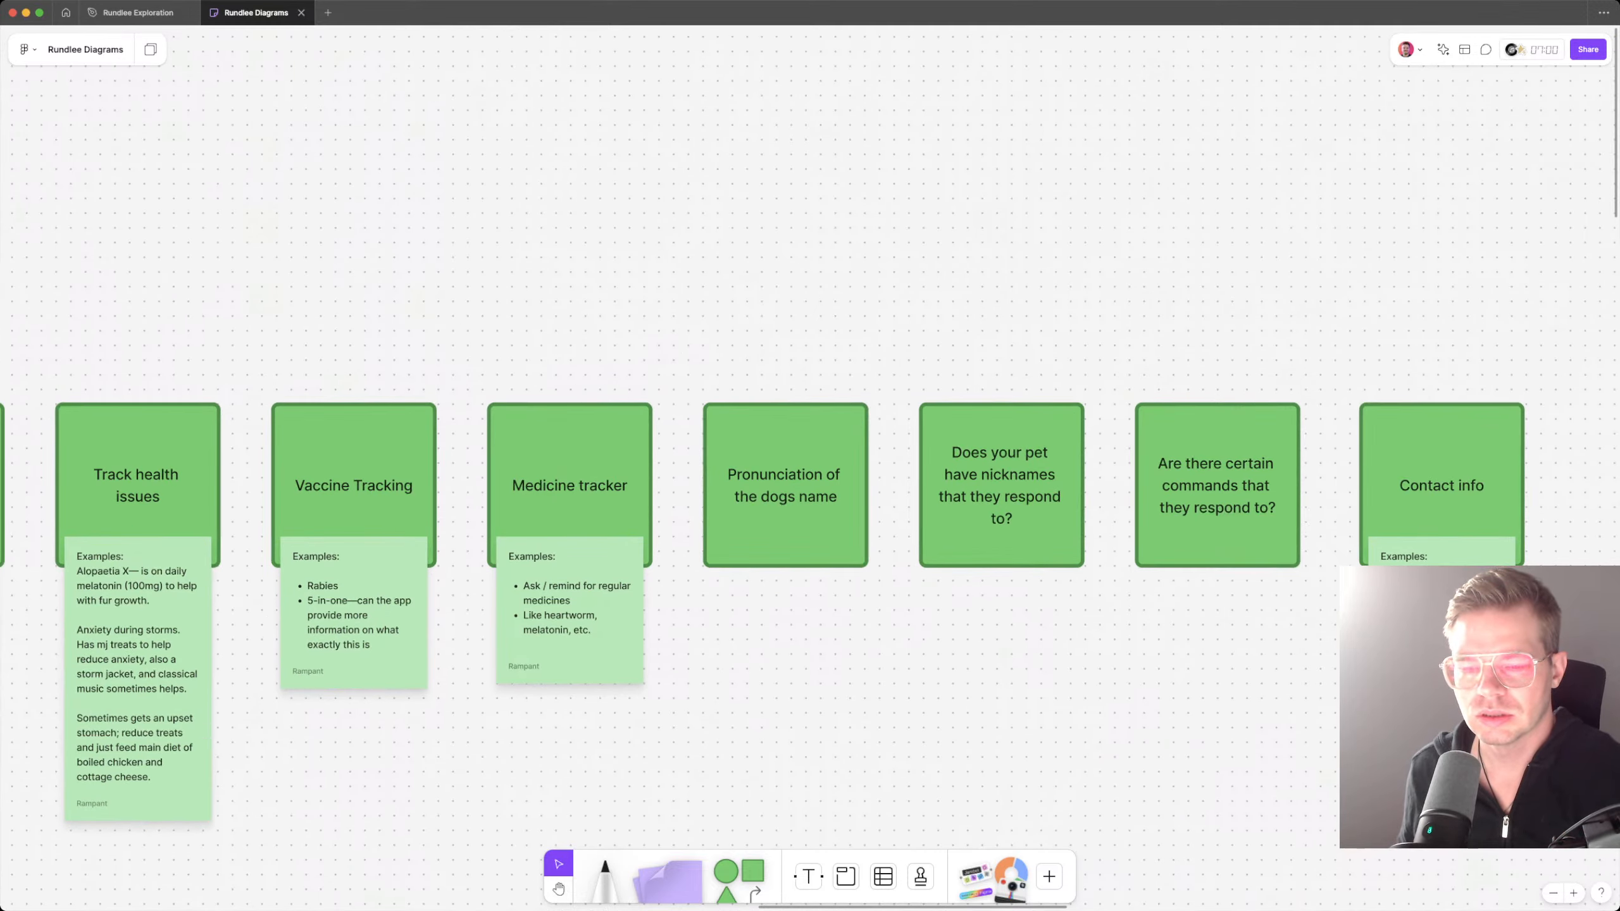
double_click(1005, 504)
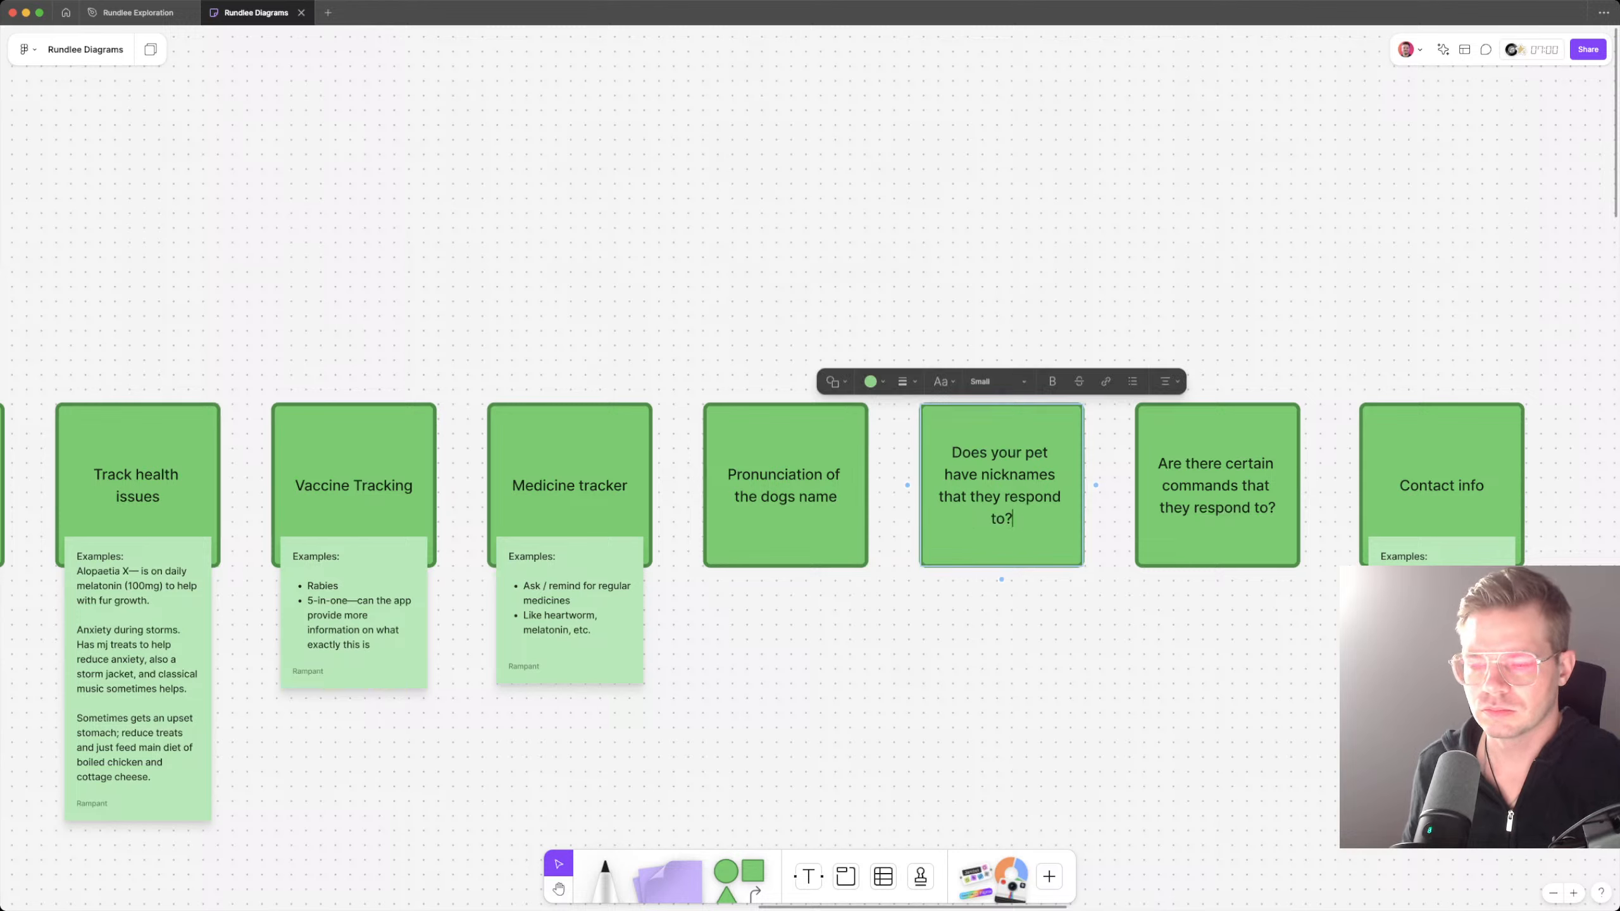
key(Return)
text(P)
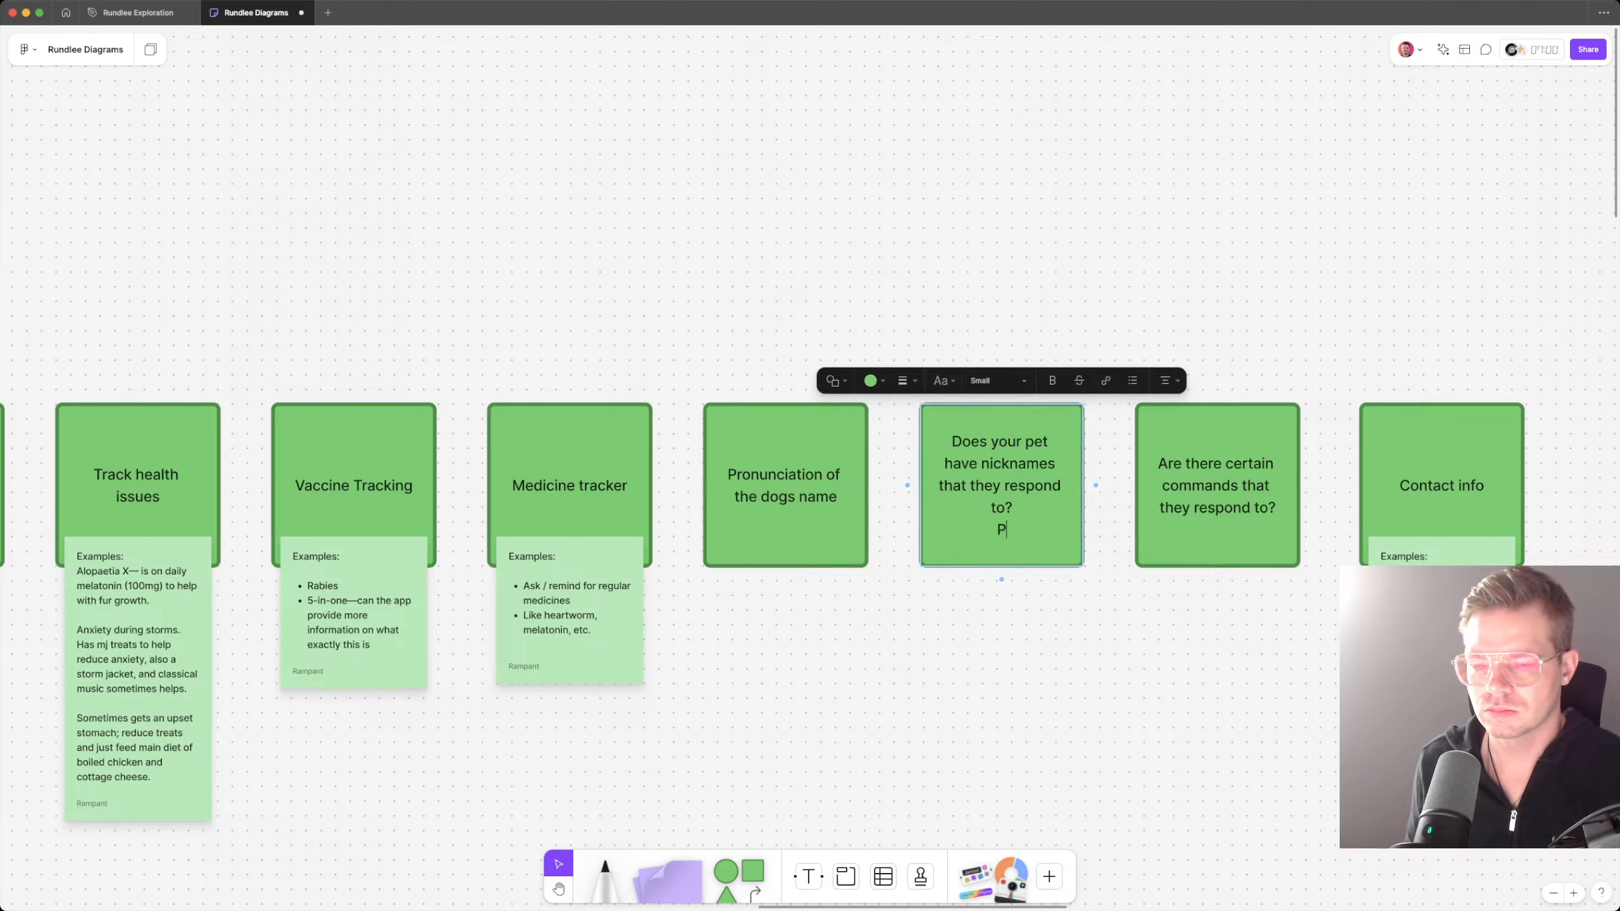
text(ronuncia)
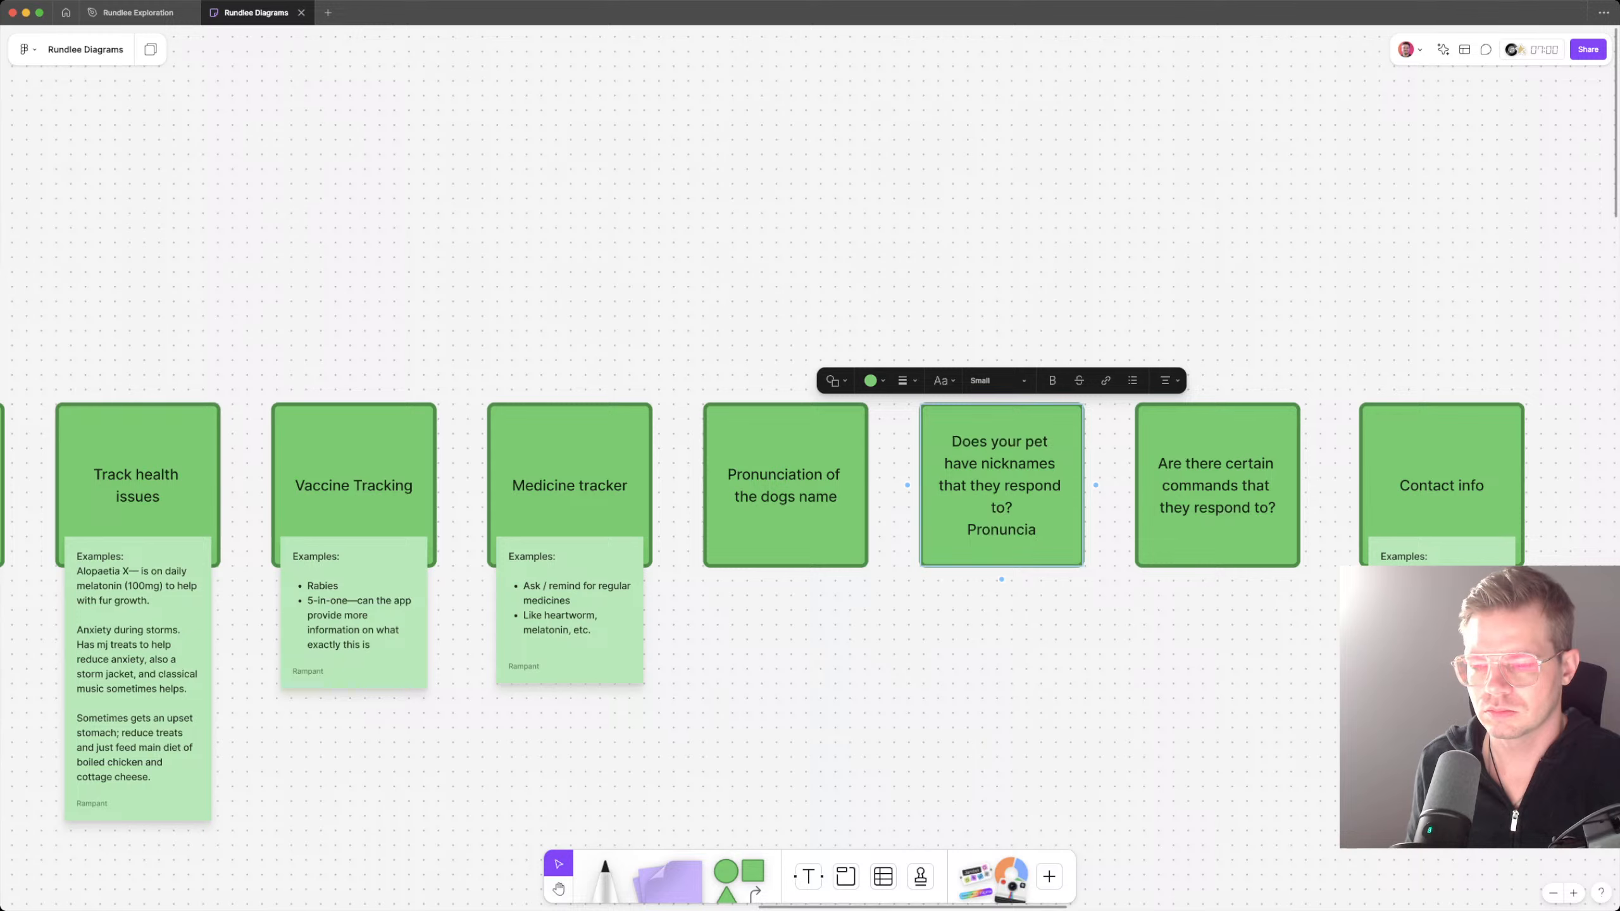
text(tion of those?)
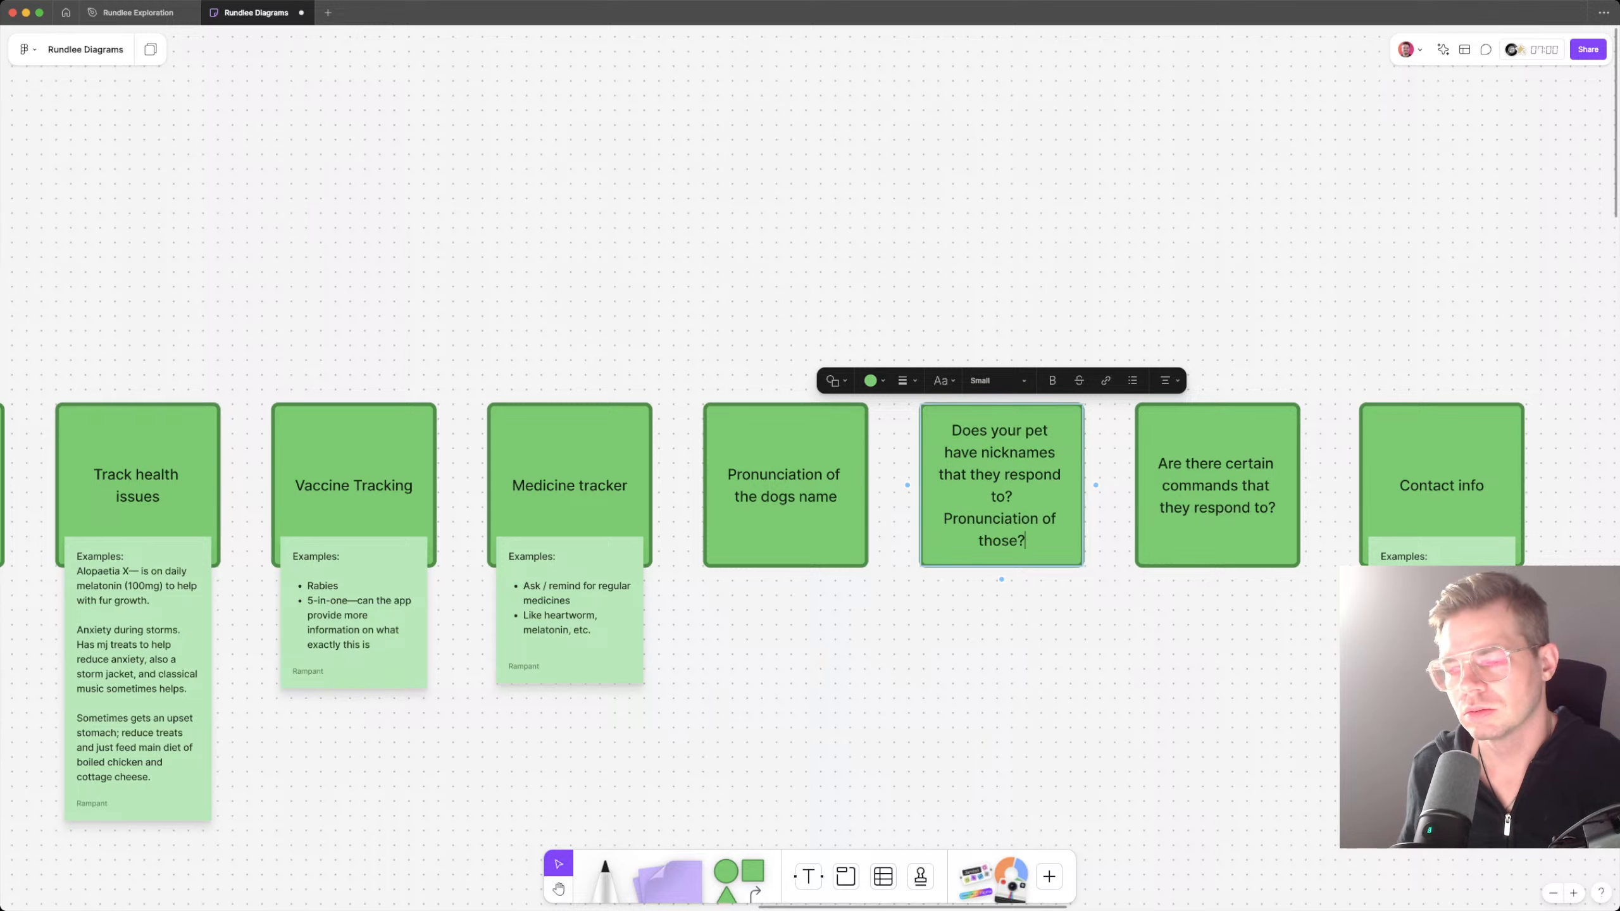
key(Escape)
Step: Review the row of cards under "What information we might track", especially those from Medicine tracker to Contact info
scroll(810, 485, right, 10)
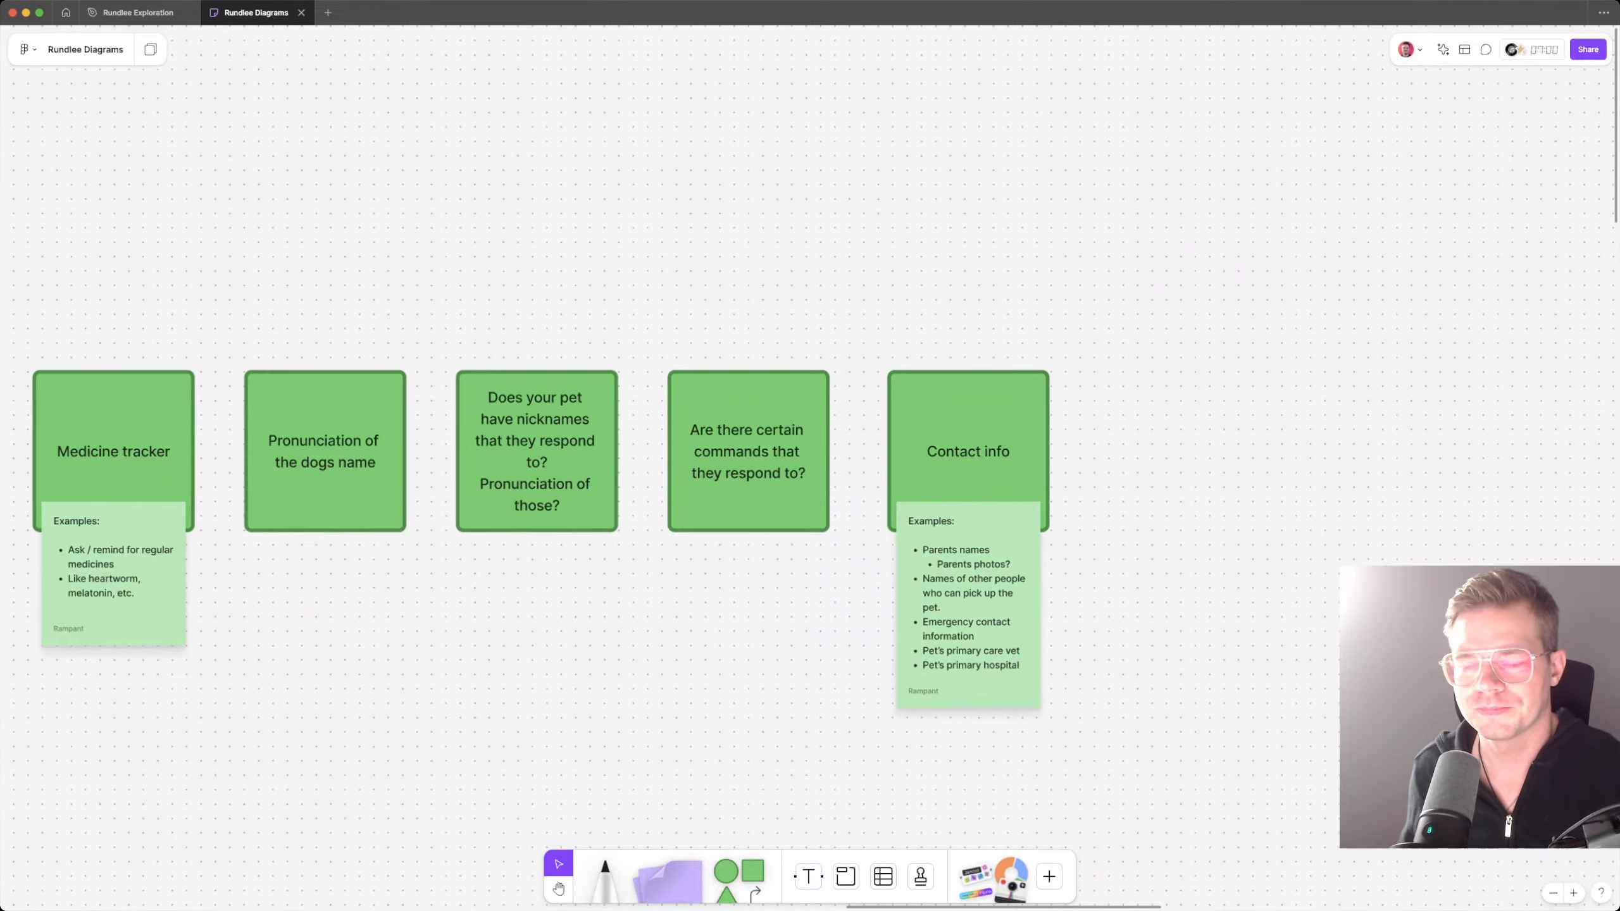
scroll(810, 447, down, 5)
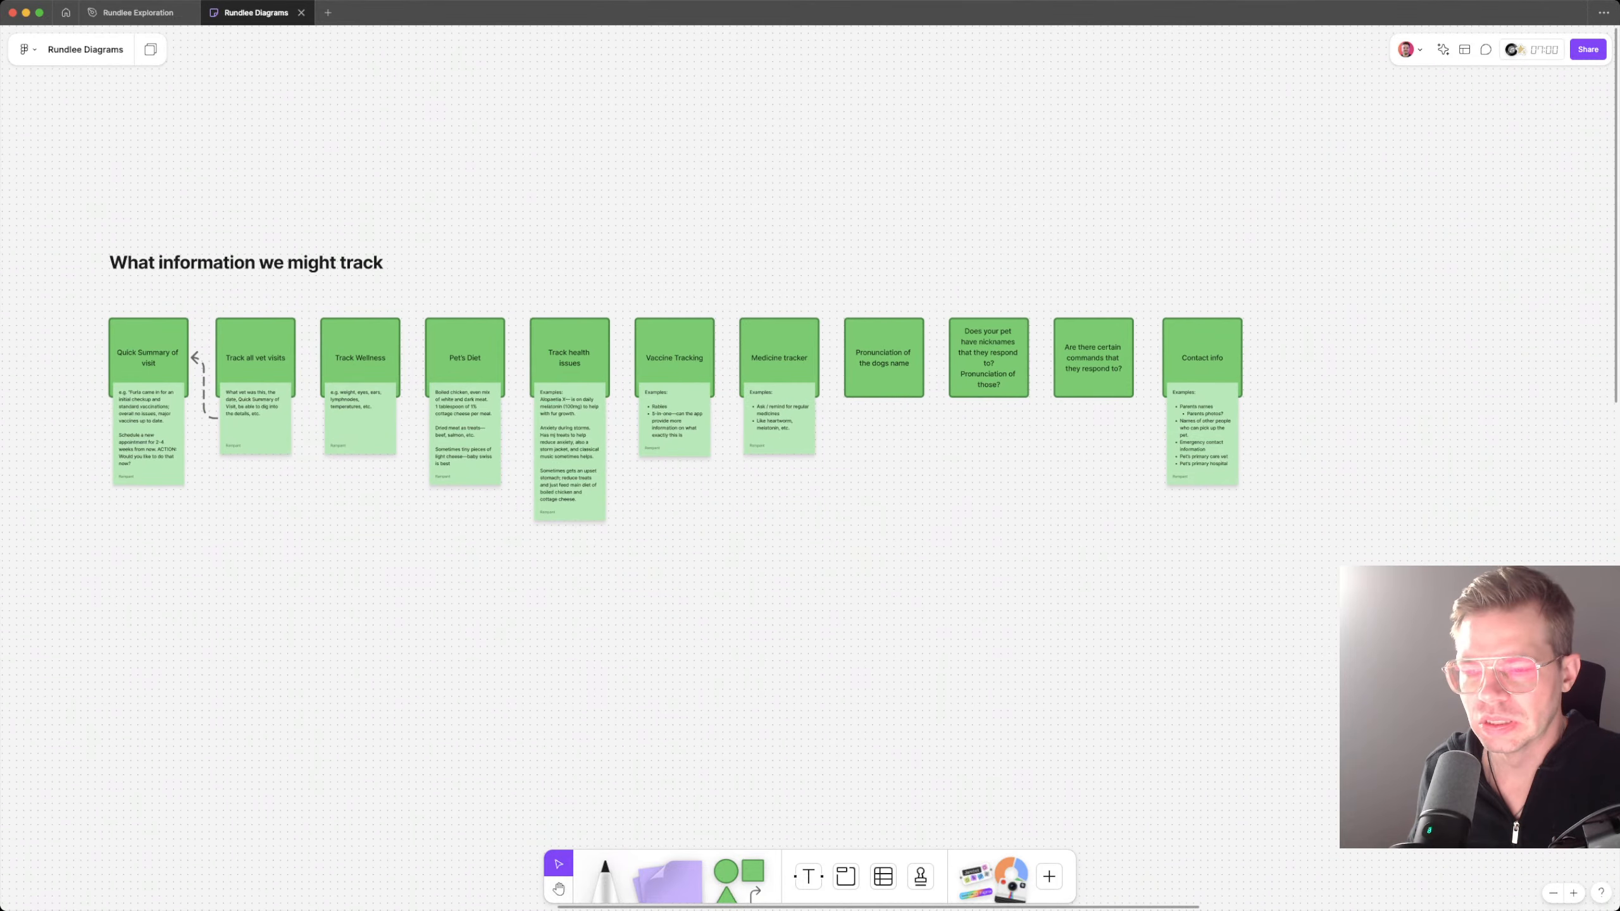
scroll(689, 428, left, 2)
scroll(689, 427, up, 1)
click(1017, 375)
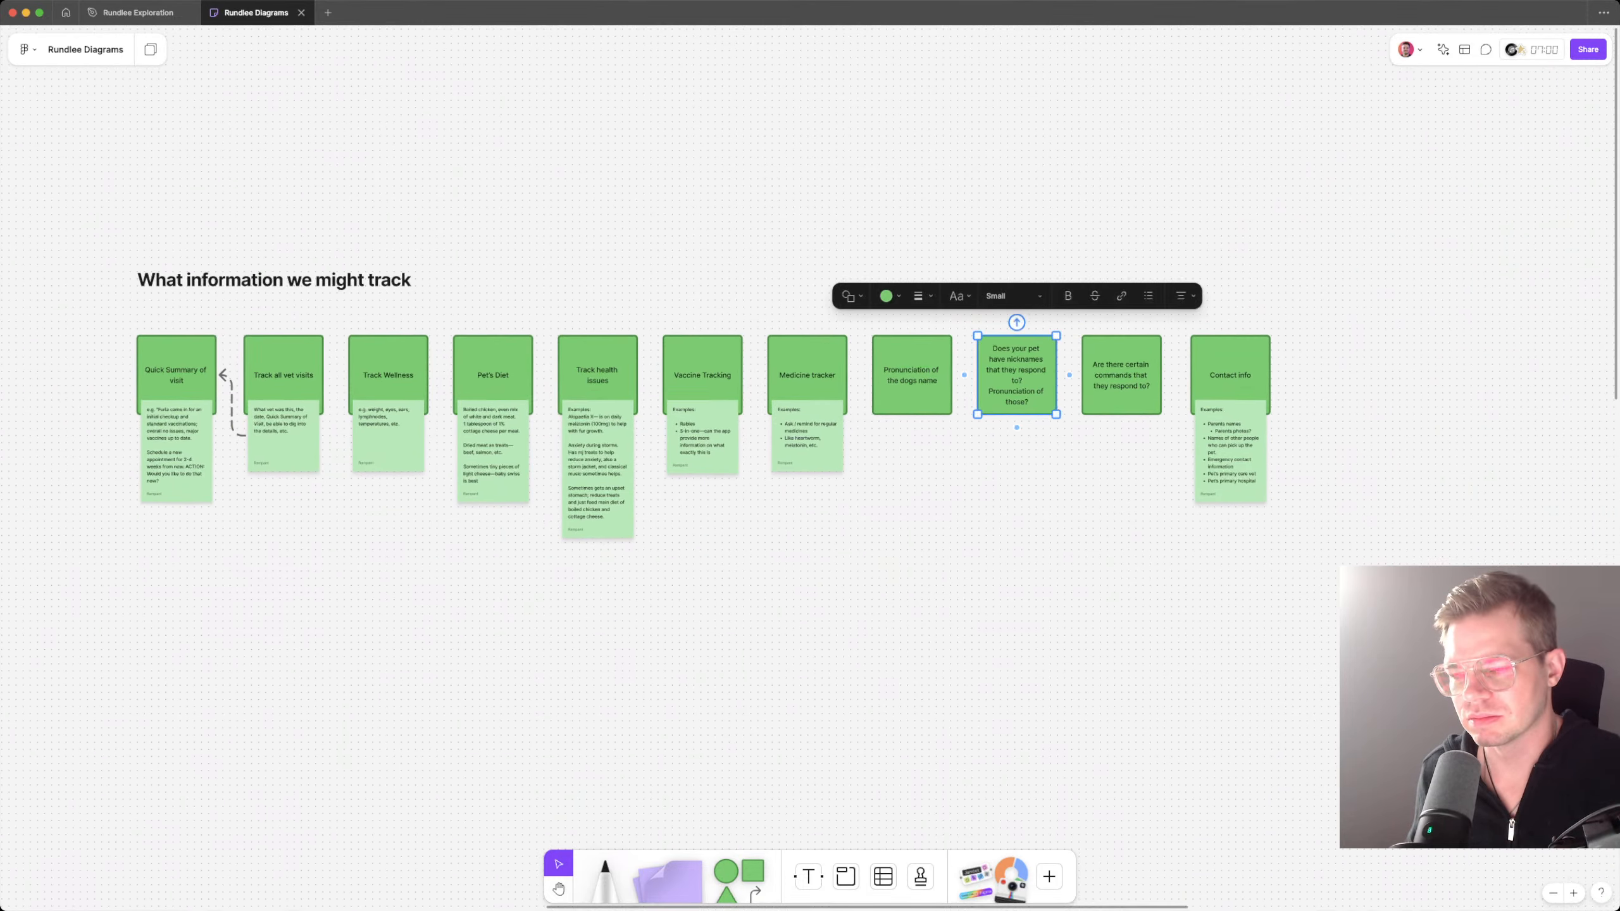
scroll(1001, 291, up, 5)
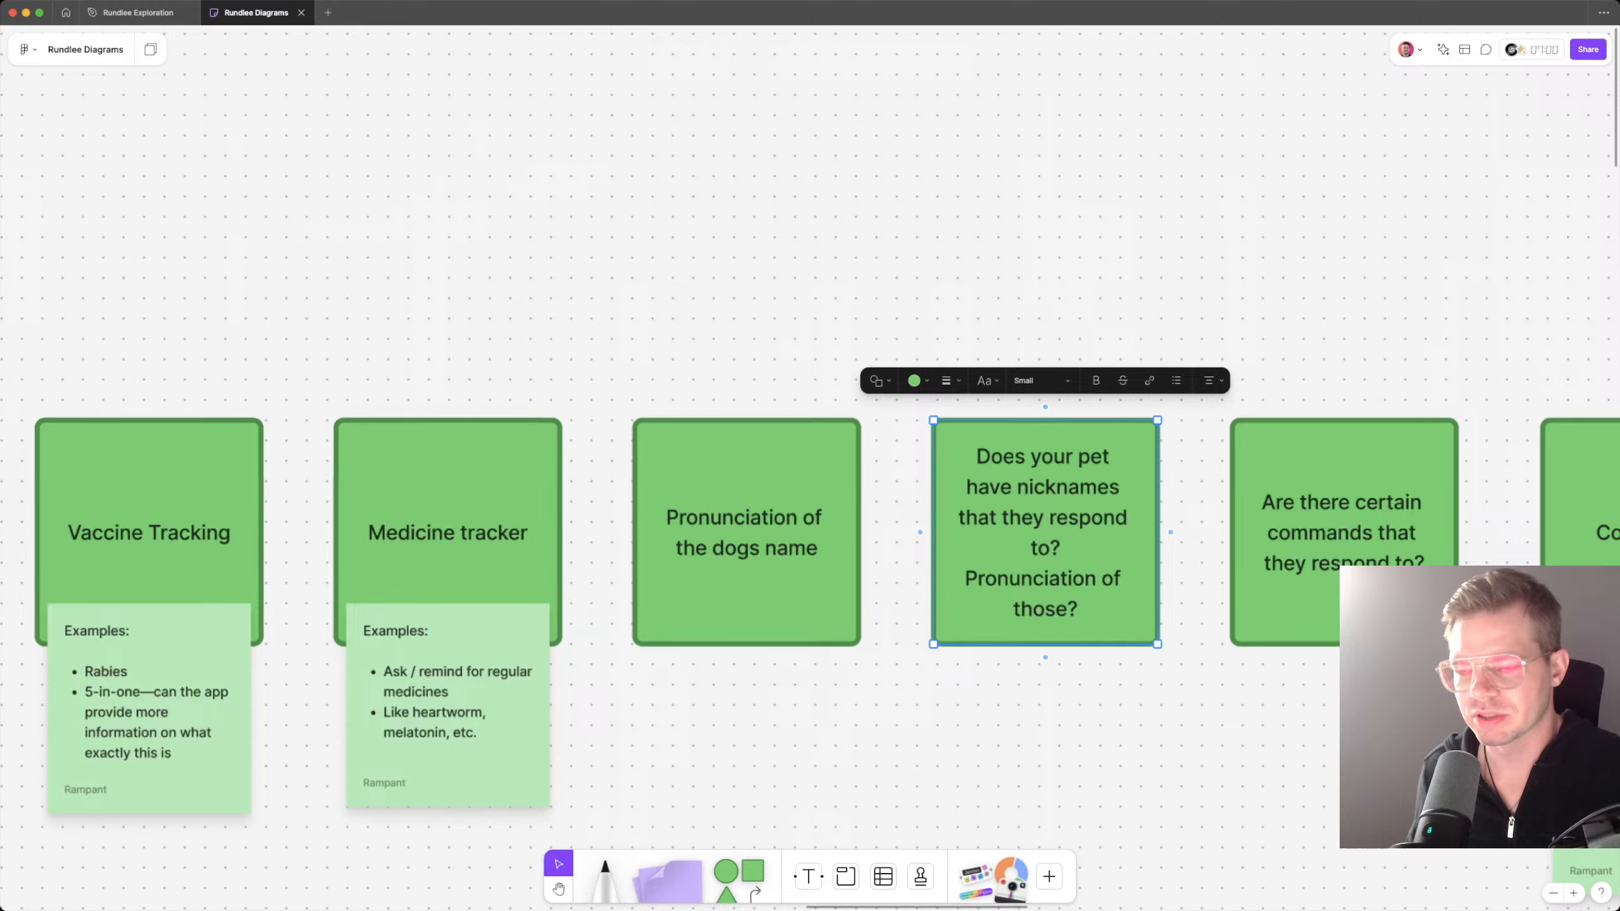
scroll(1001, 498, right, 5)
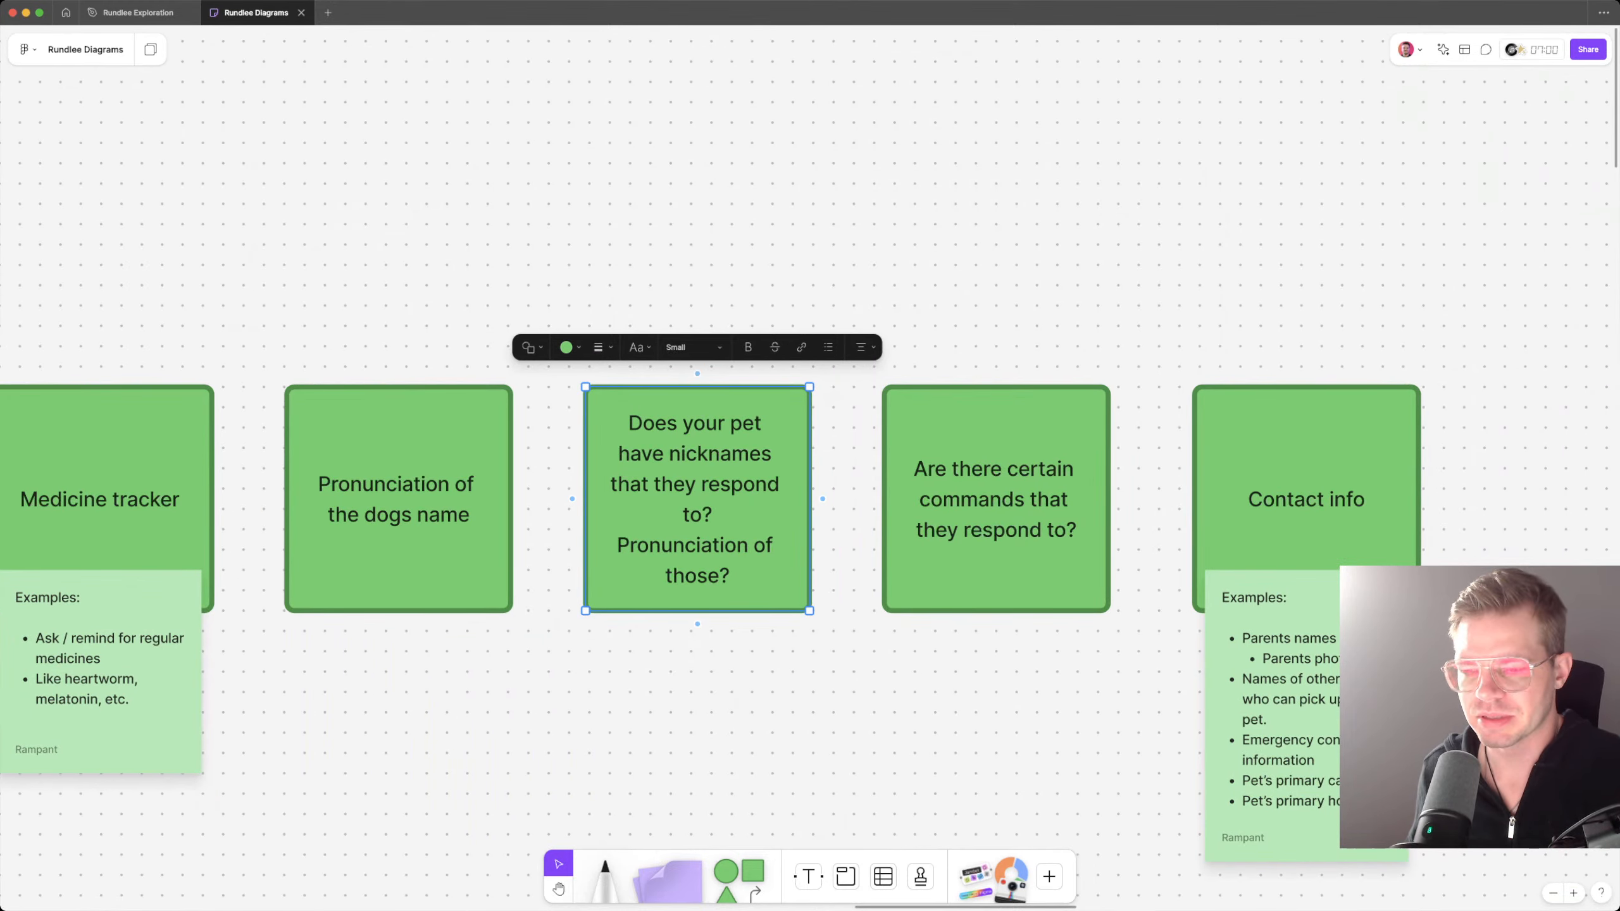
click(929, 127)
scroll(929, 128, down, 3)
scroll(929, 127, left, 2)
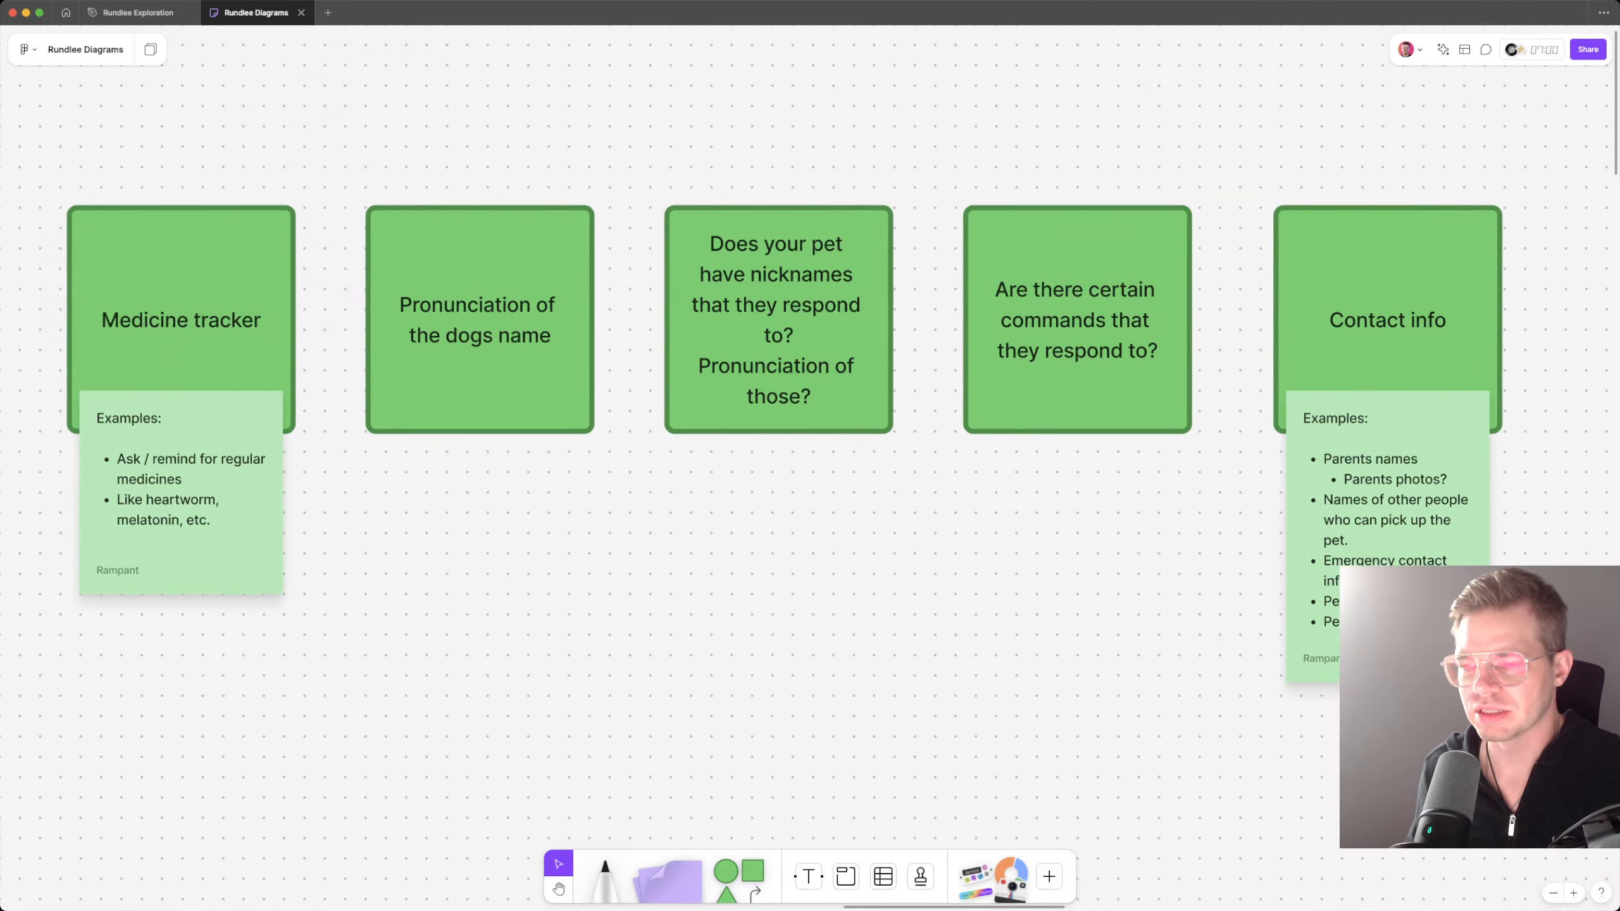
Step: Look over the whole row of tracked-information cards and the Inspiration section with its annotated app screenshots
scroll(929, 127, down, 1)
scroll(964, 139, down, 5)
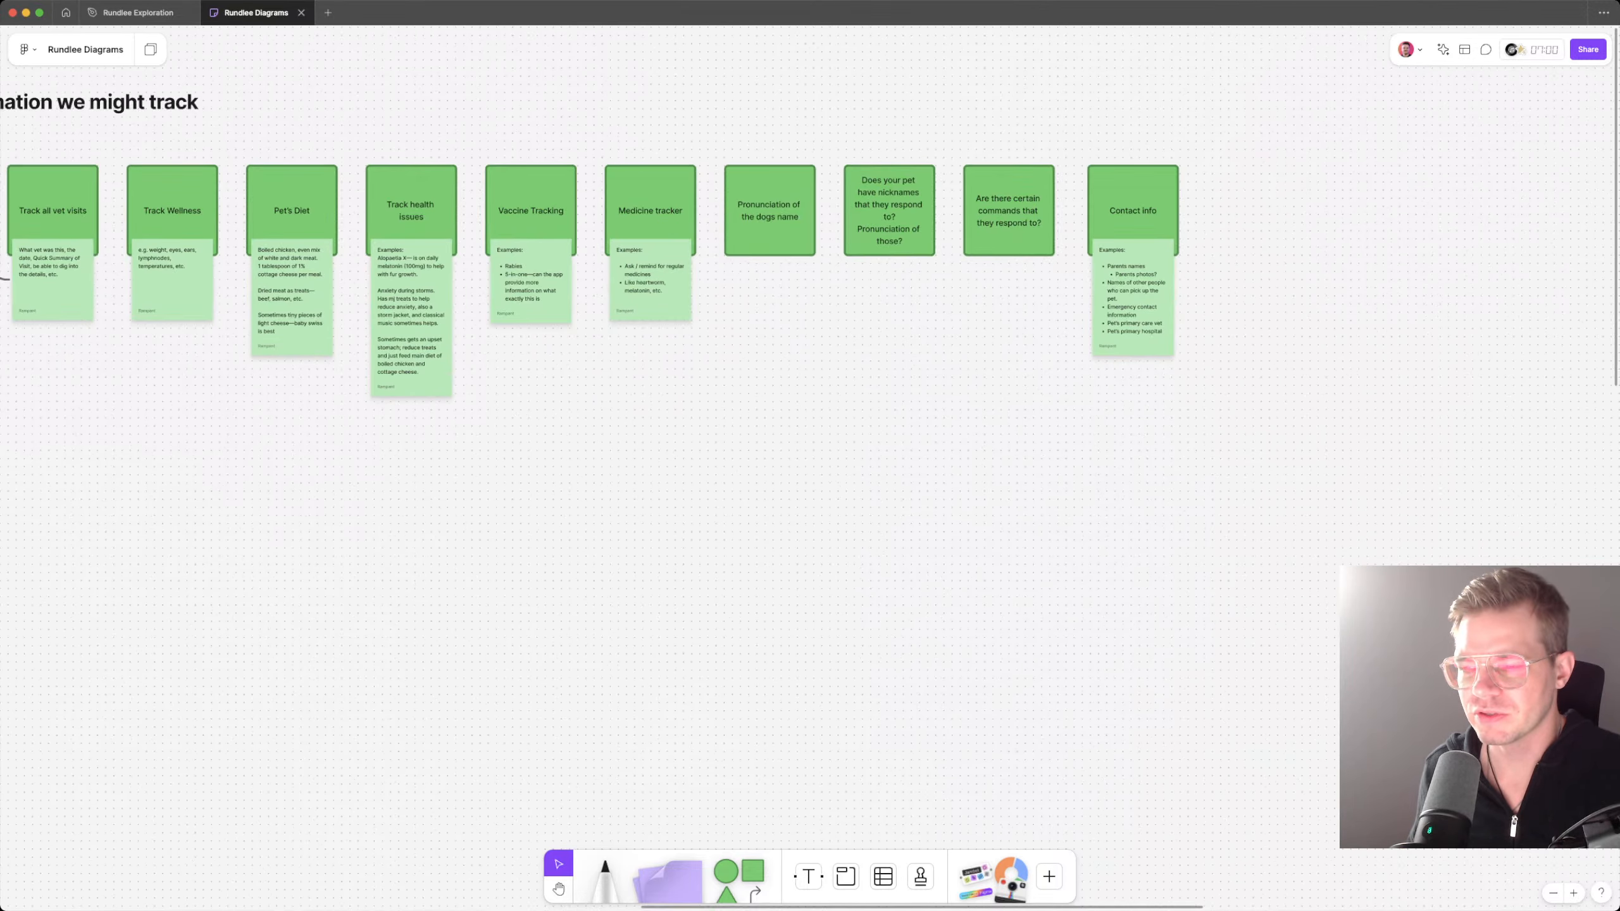
scroll(810, 358, up, 3)
scroll(810, 358, left, 4)
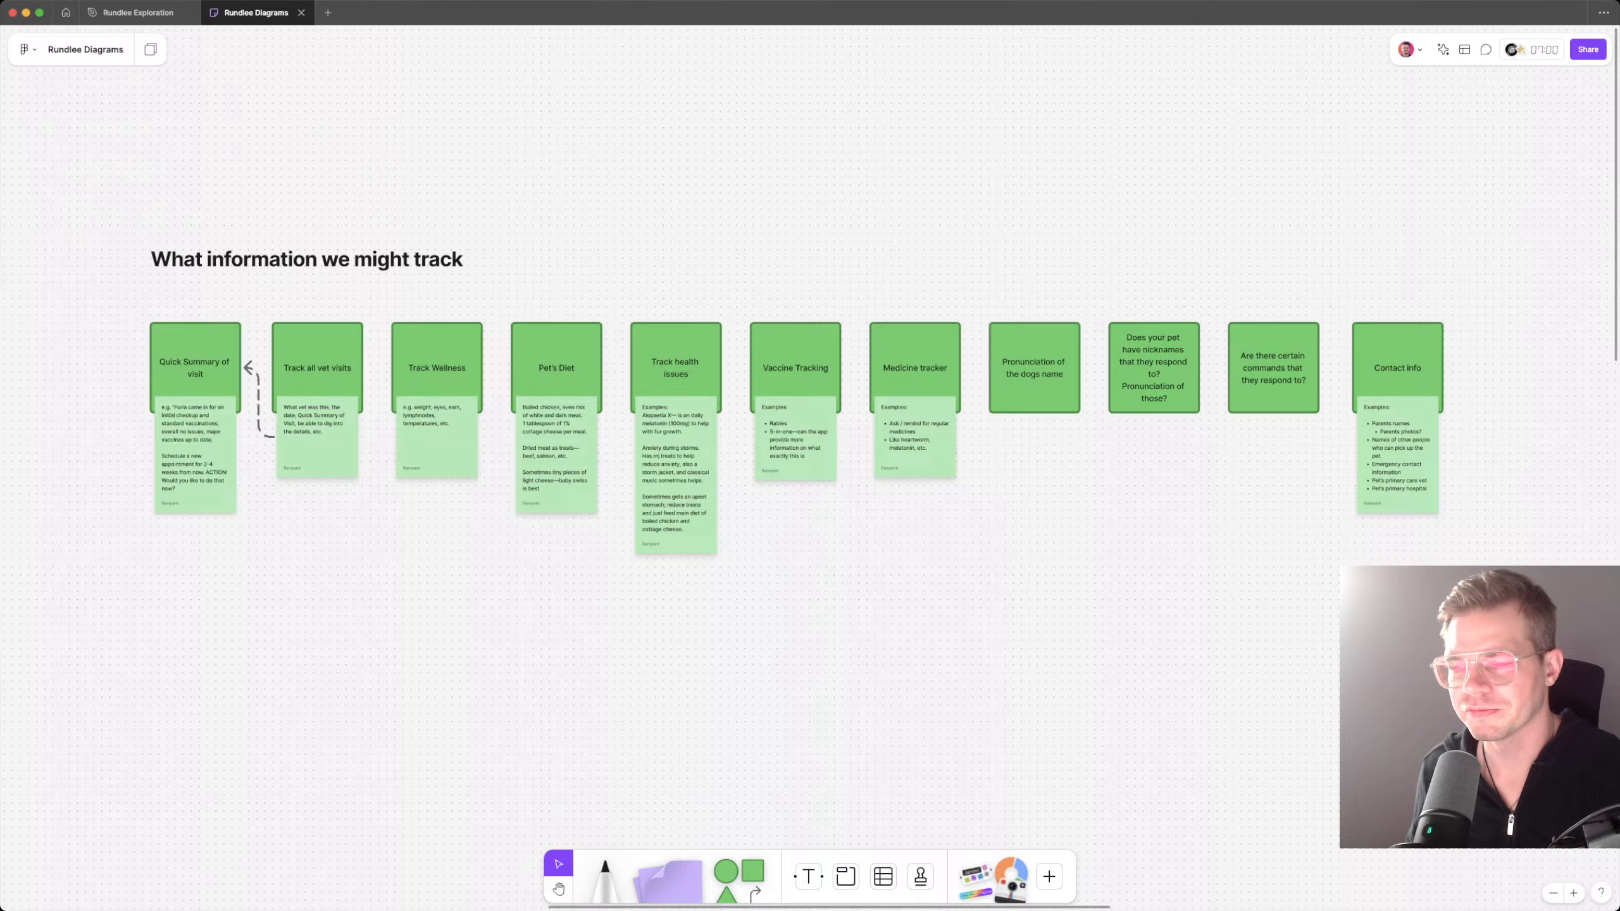
scroll(810, 447, right, 5)
scroll(810, 447, down, 1)
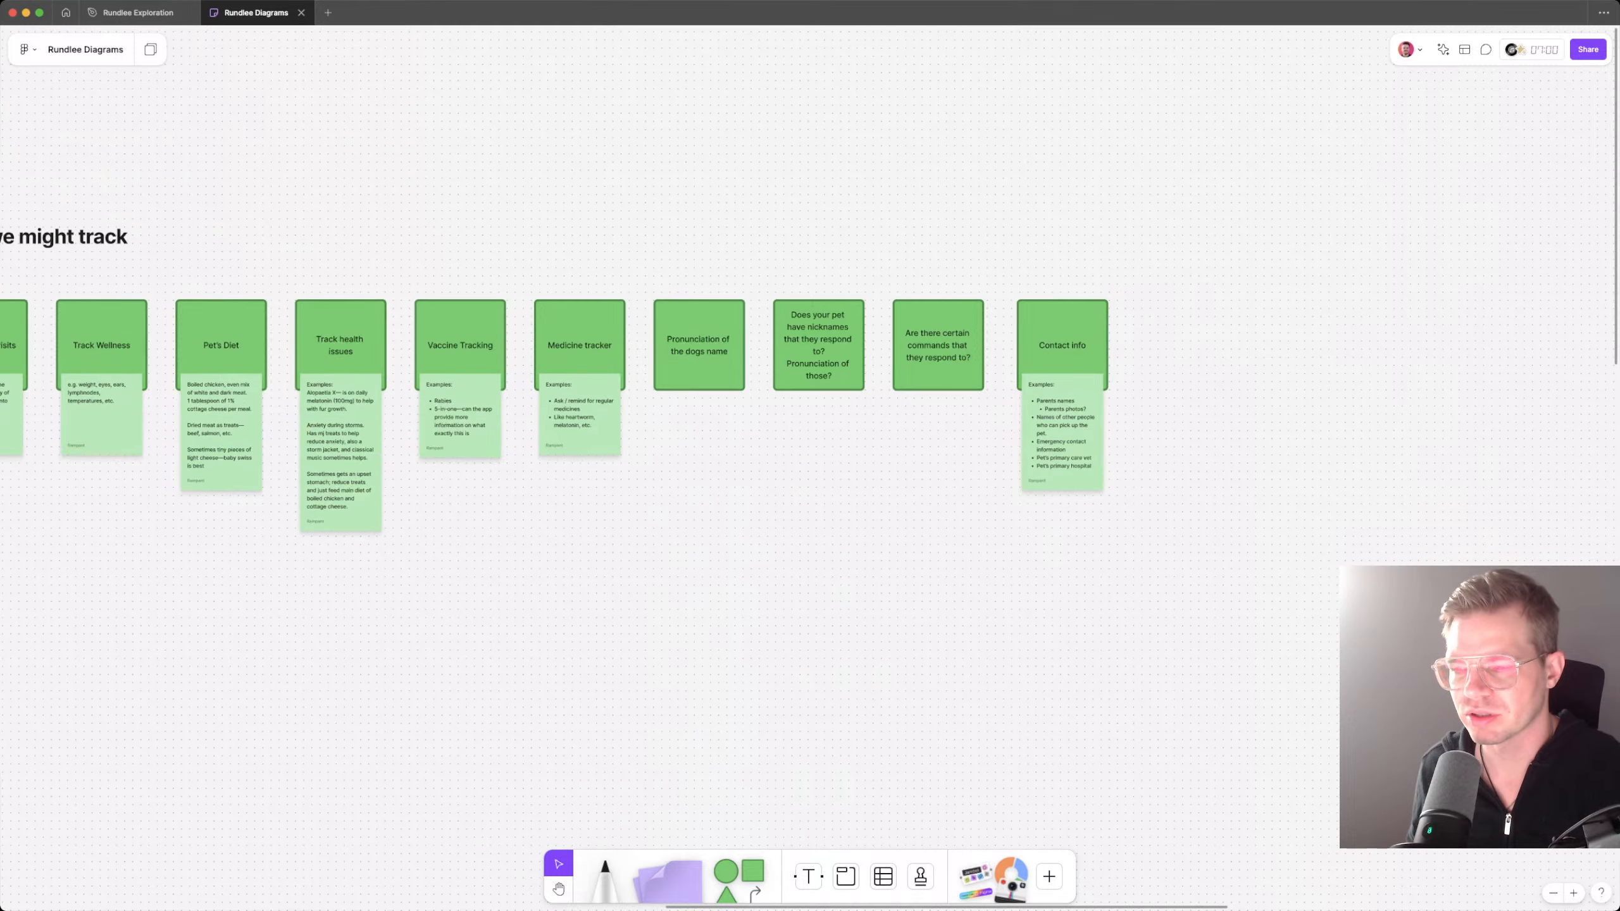
scroll(517, 400, right, 12)
scroll(517, 400, down, 3)
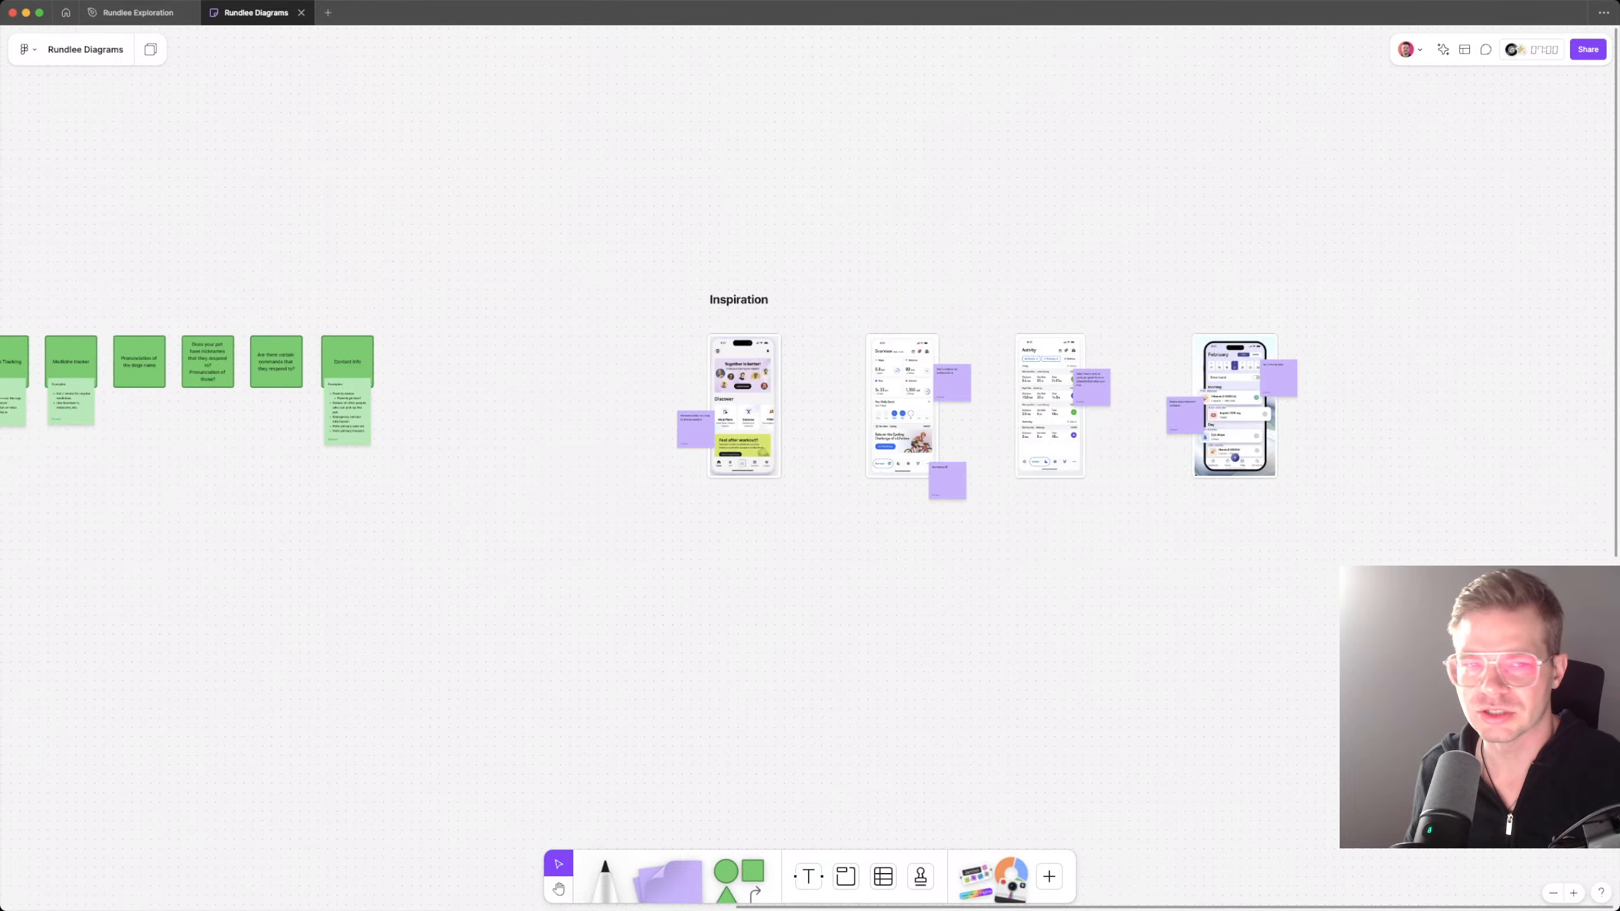
scroll(810, 447, right, 2)
scroll(810, 447, left, 3)
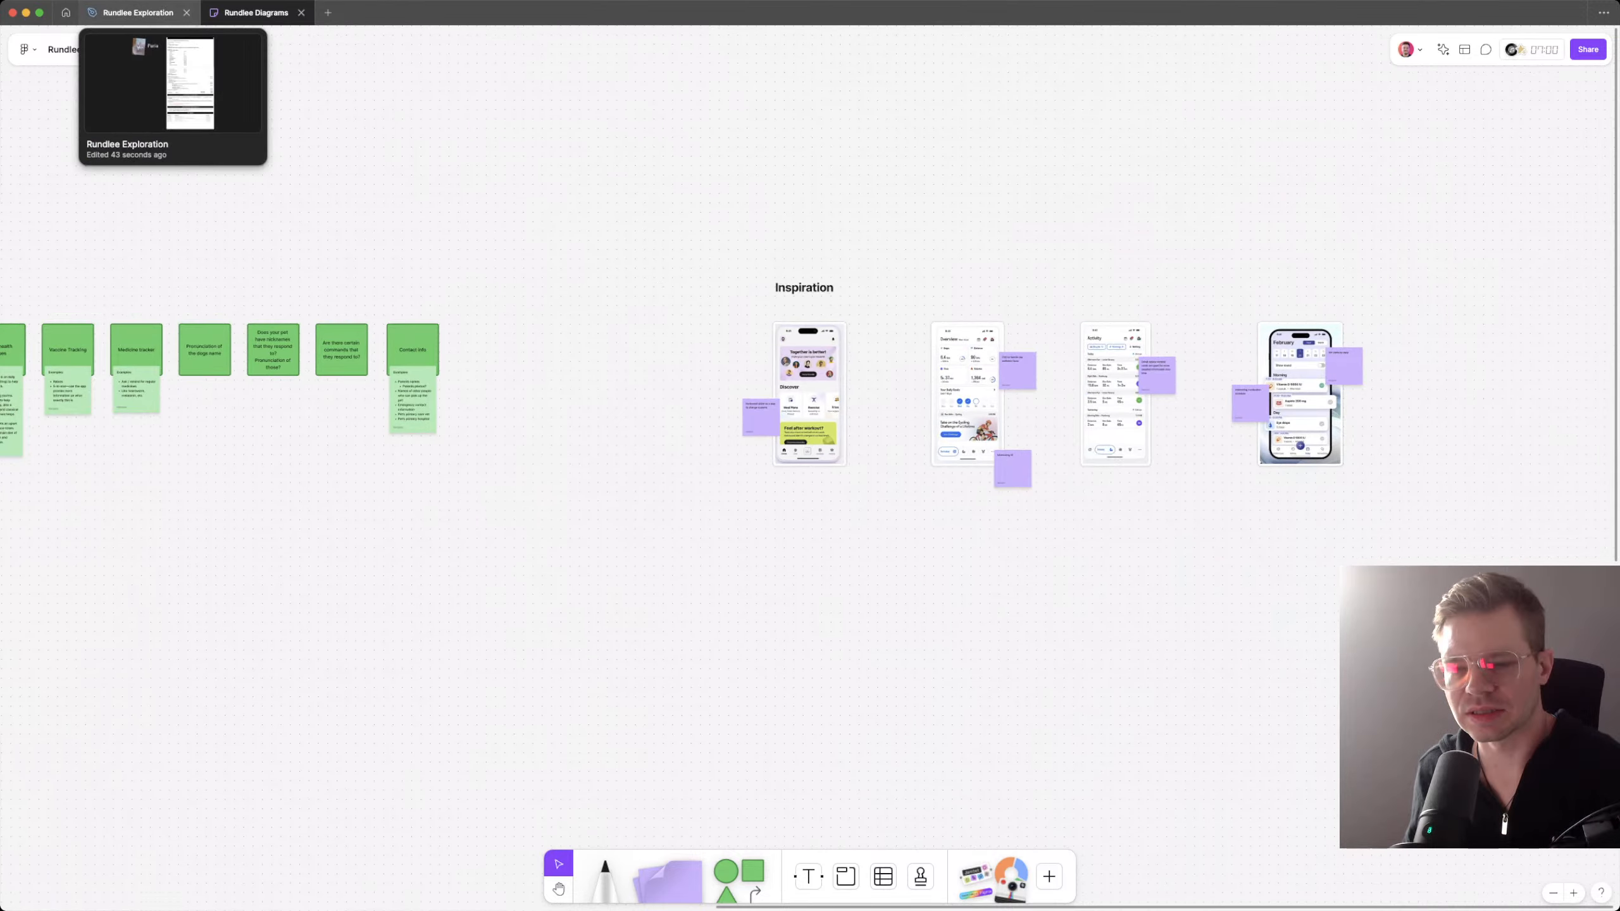
Step: Switch to the Rundlee Exploration design file and start a new frame on the Wireframing page, listing the phone size presets
click(137, 13)
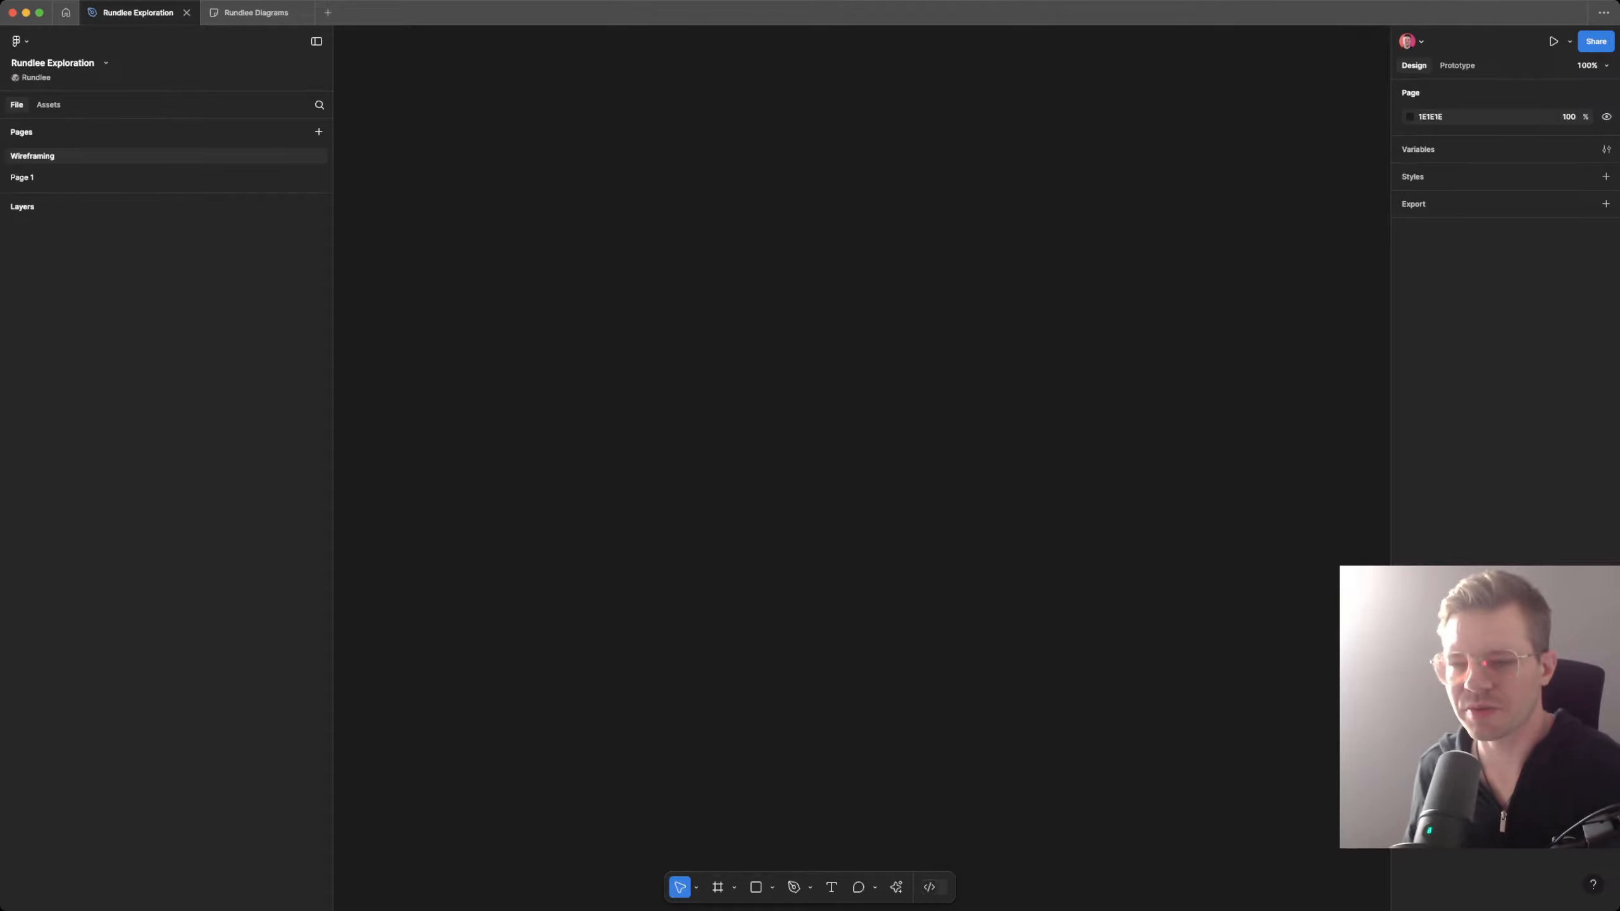
key(f)
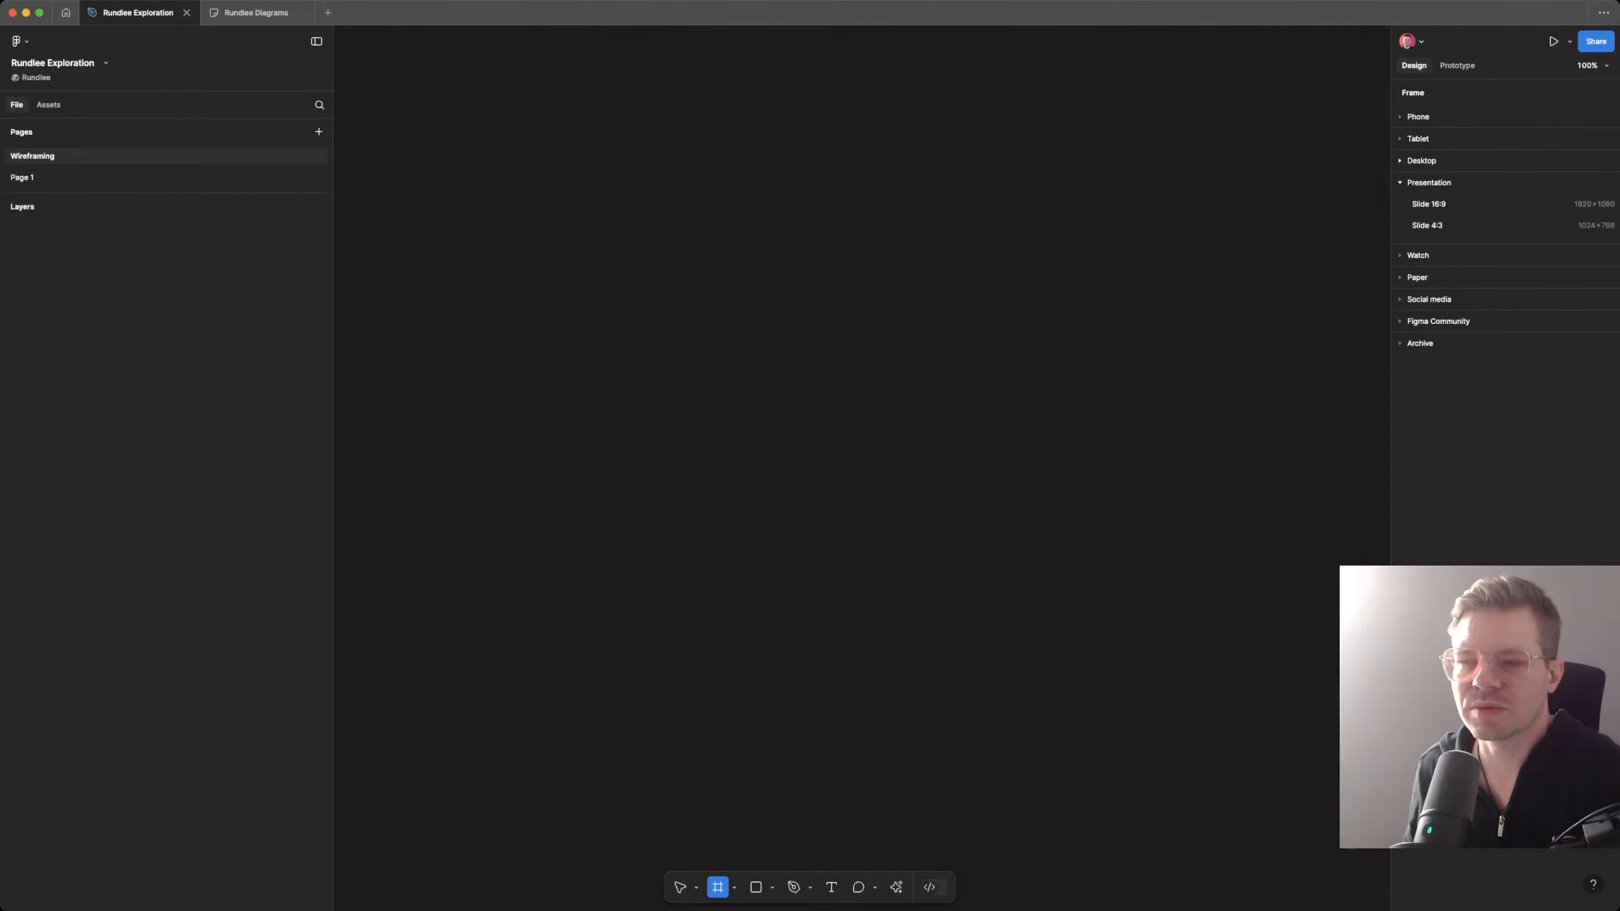
click(1418, 138)
click(1418, 117)
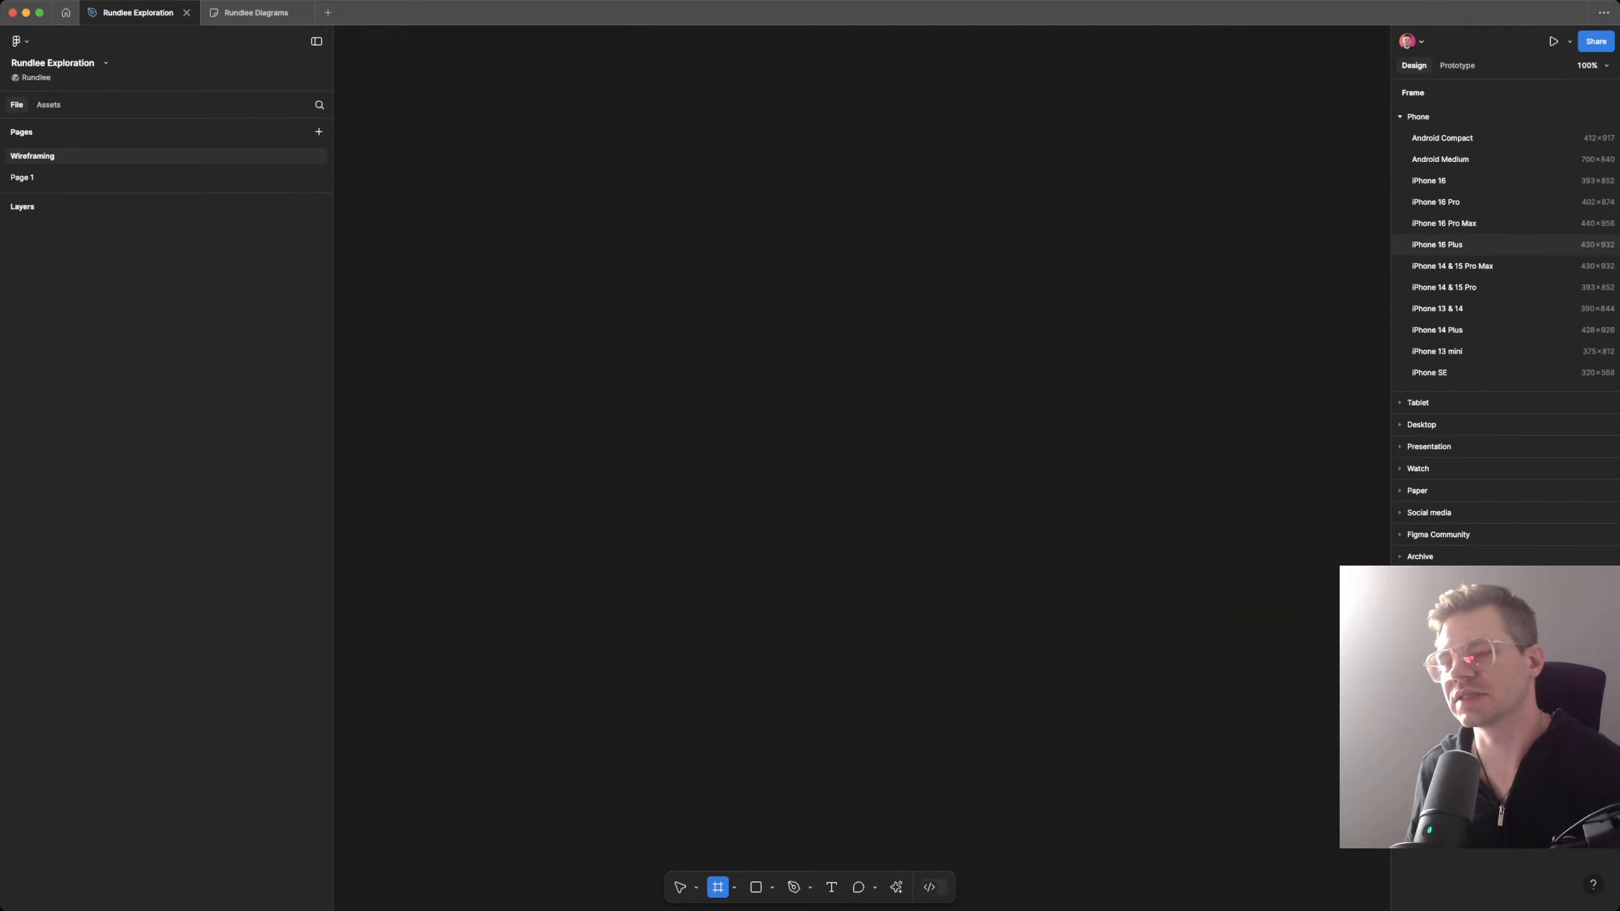
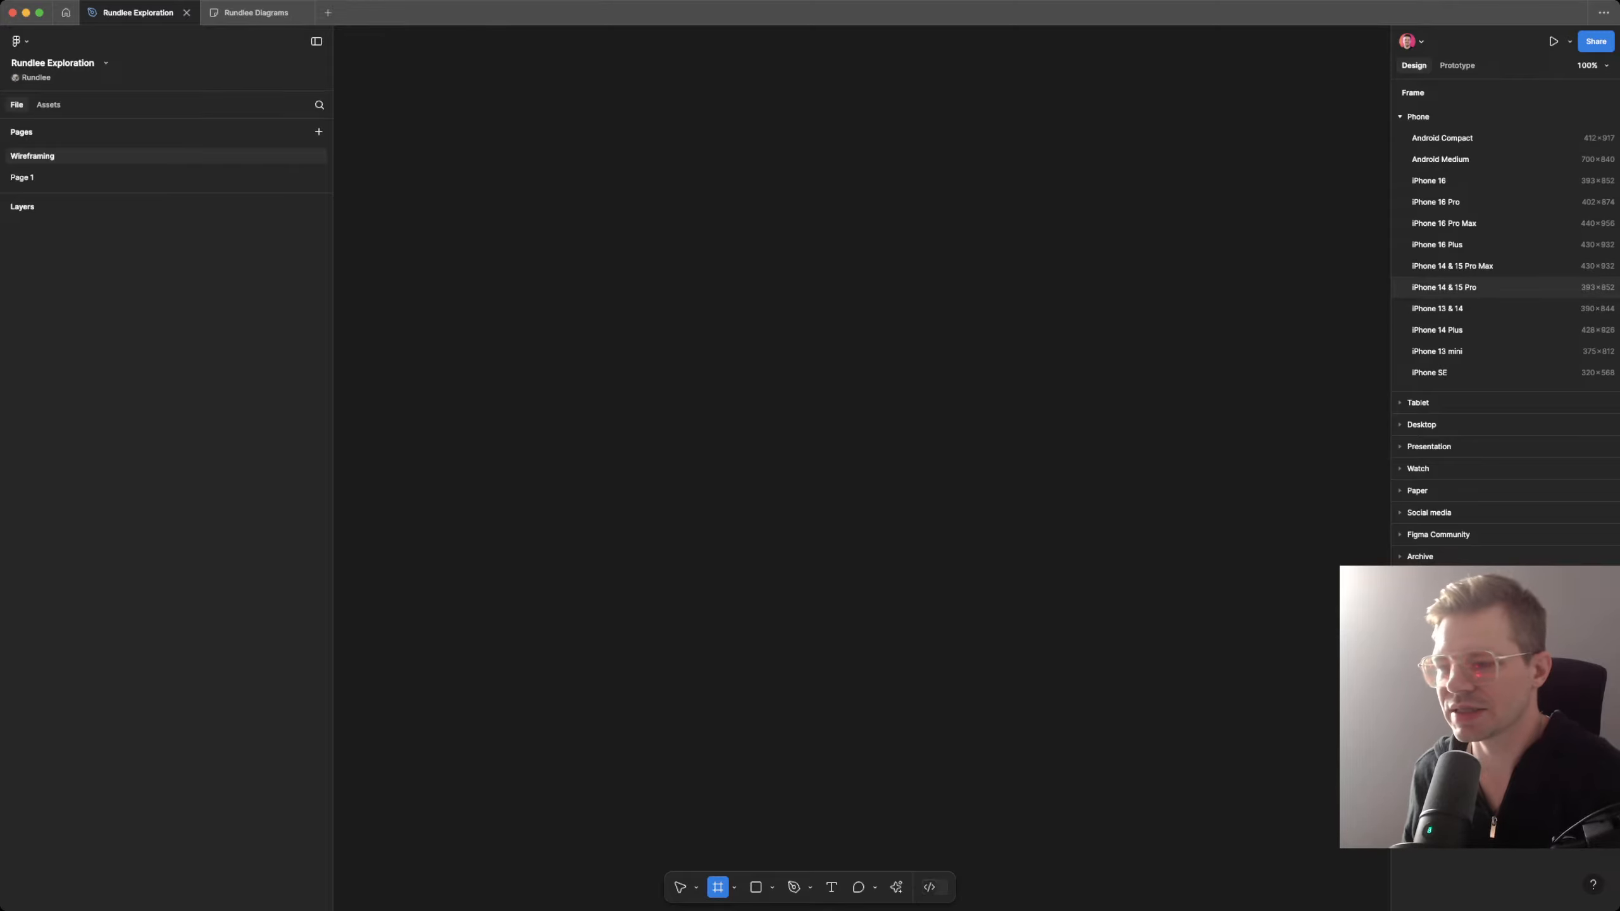
Step: Create an iPhone 14 & 15 Pro frame and draw a rectangle of about 344 × 164 in its upper part
click(1444, 287)
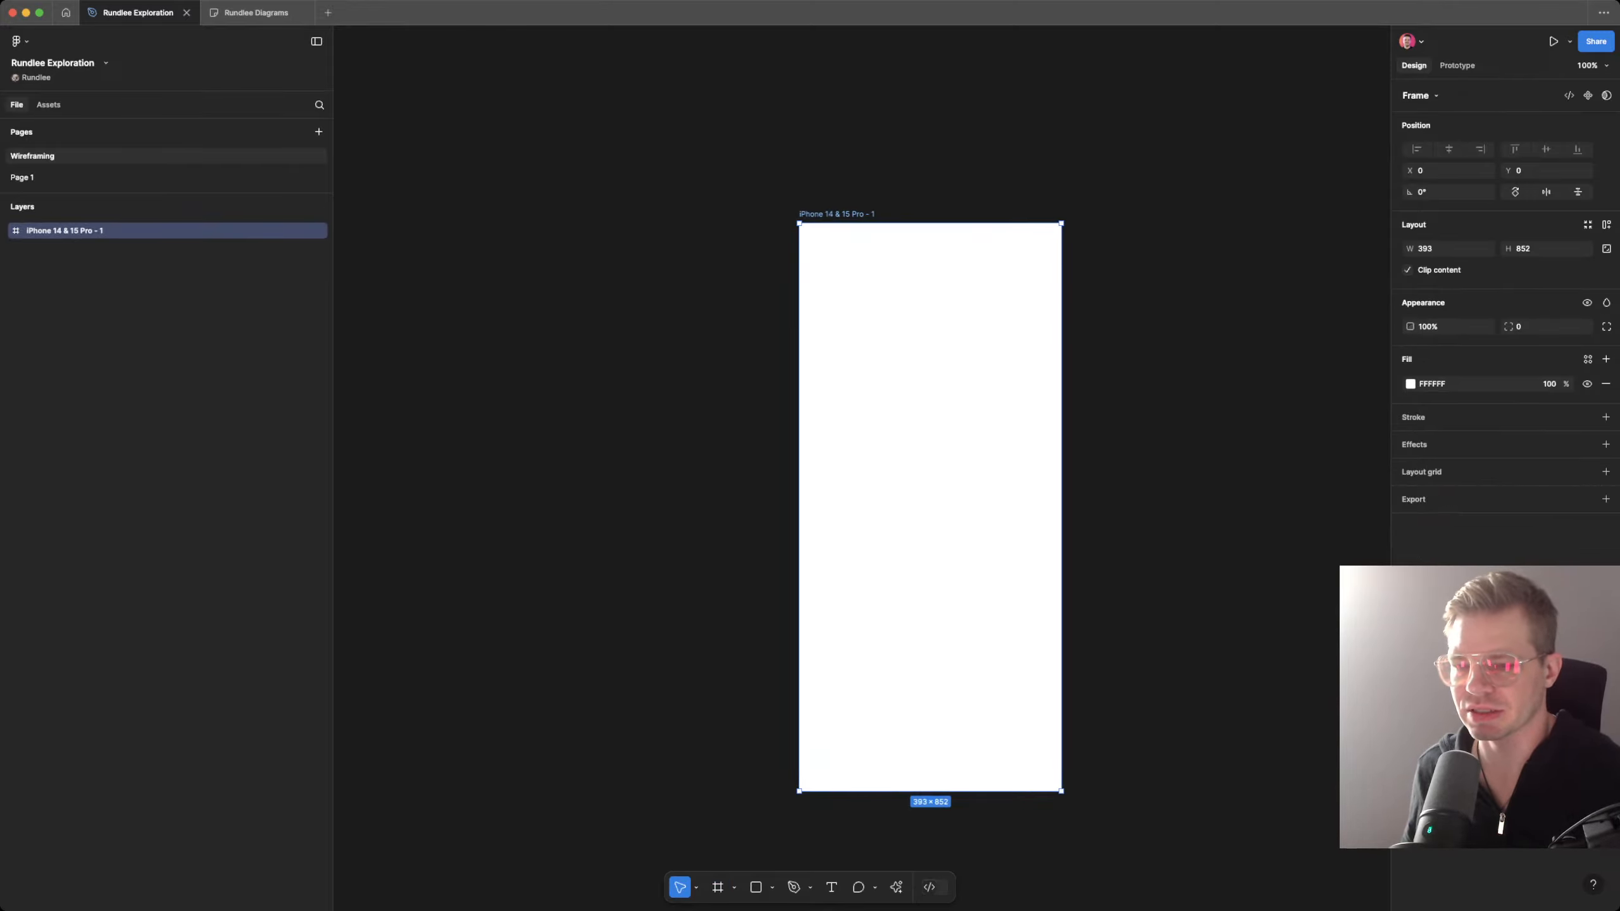
click(1148, 421)
click(929, 422)
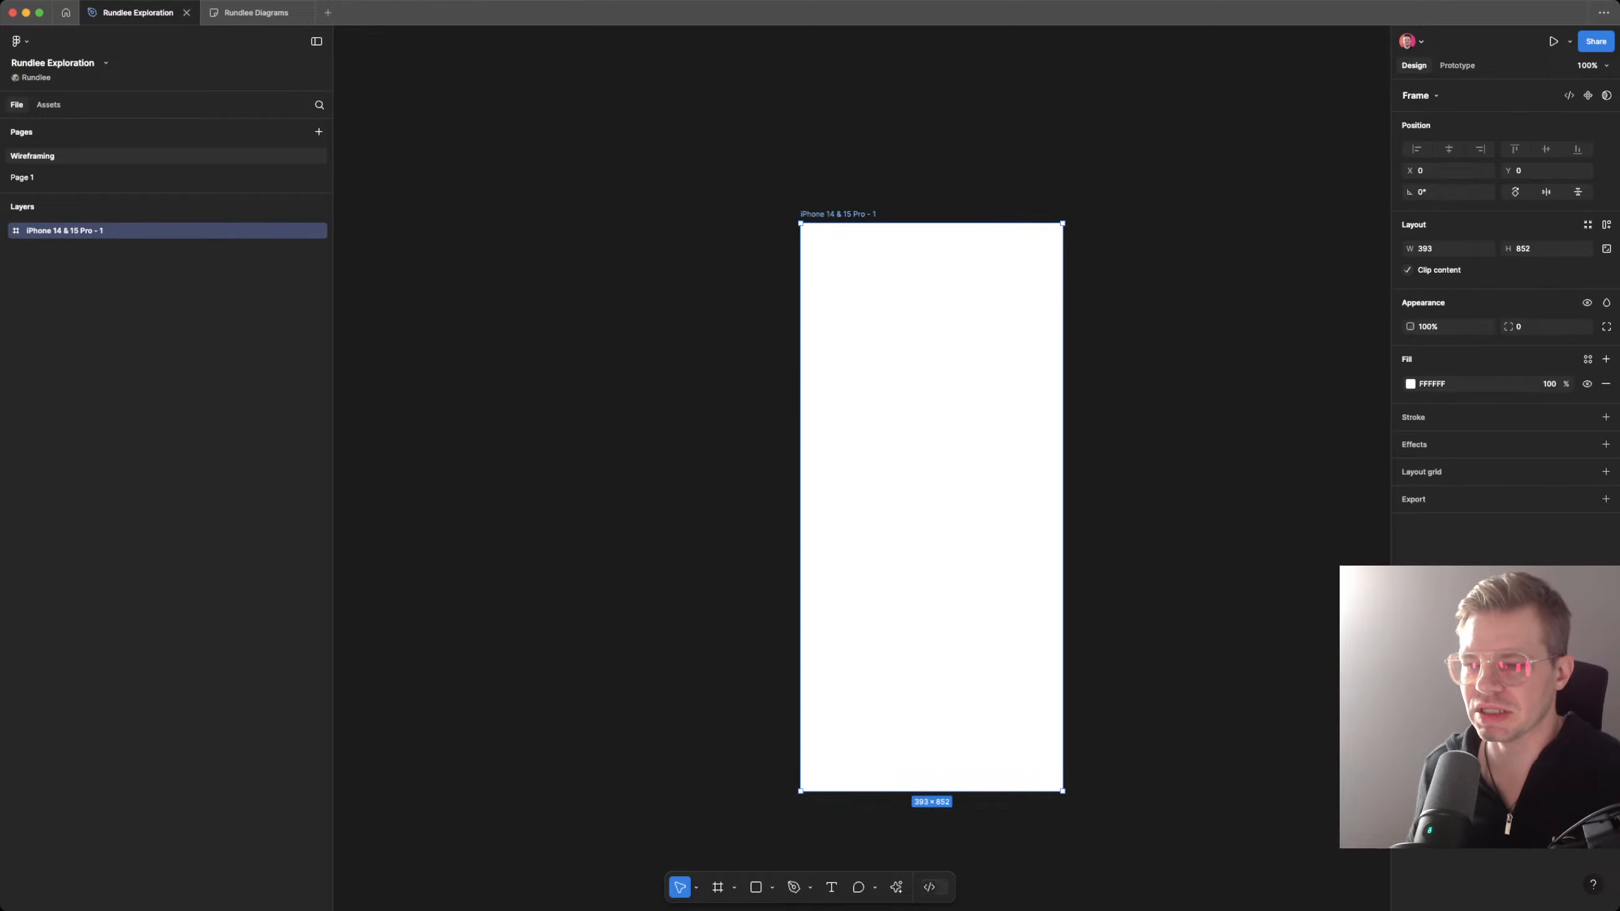
scroll(921, 485, down, 3)
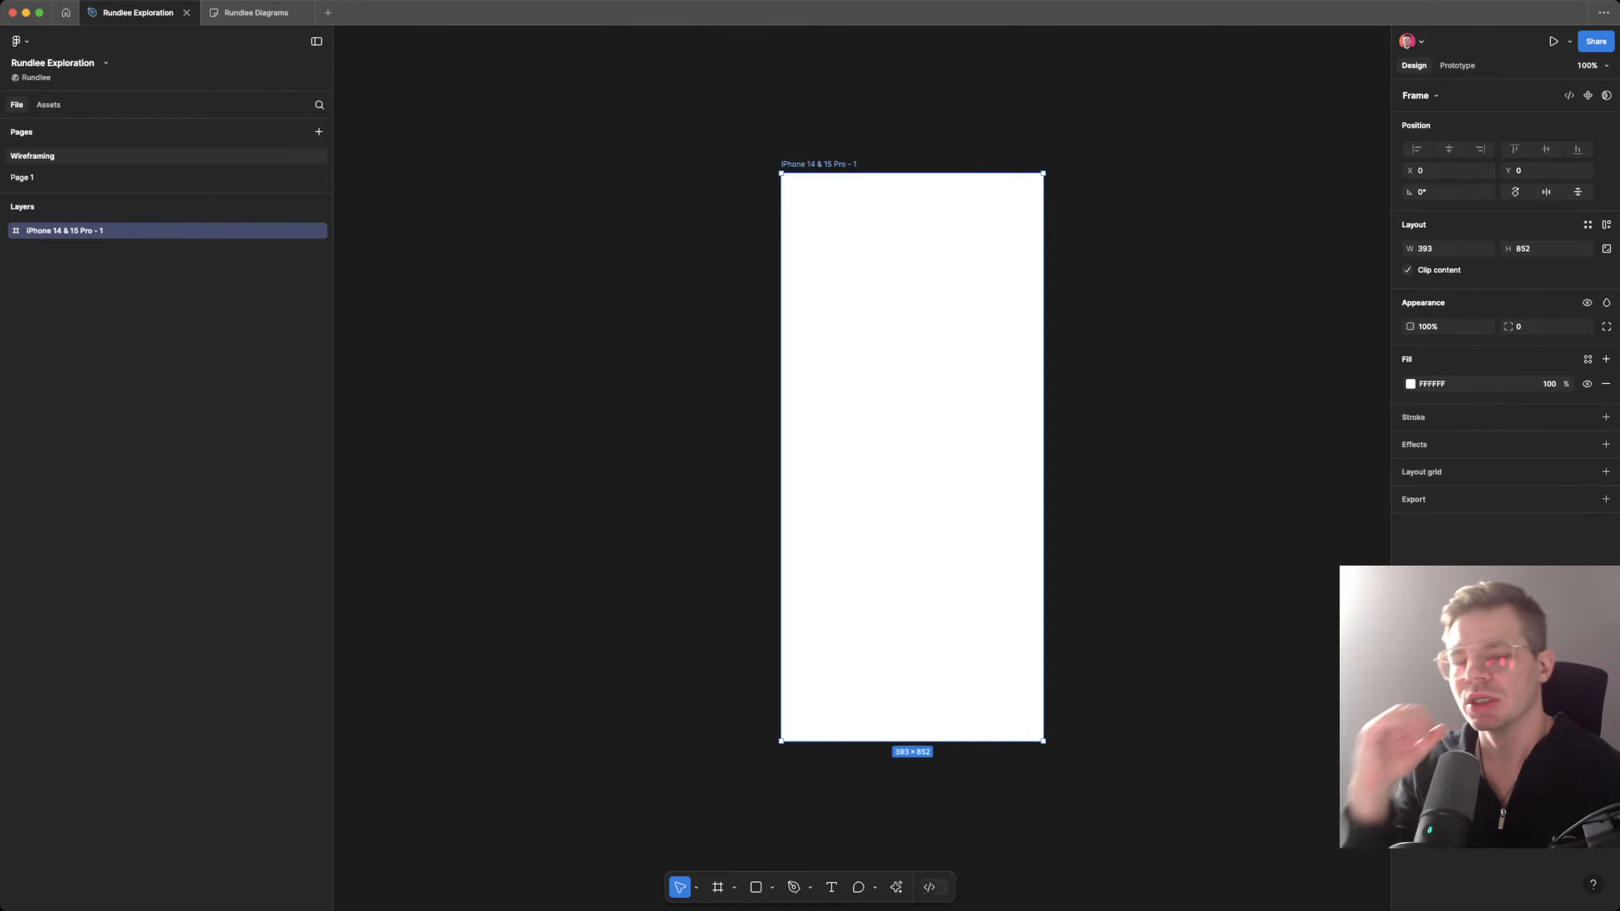
key(r)
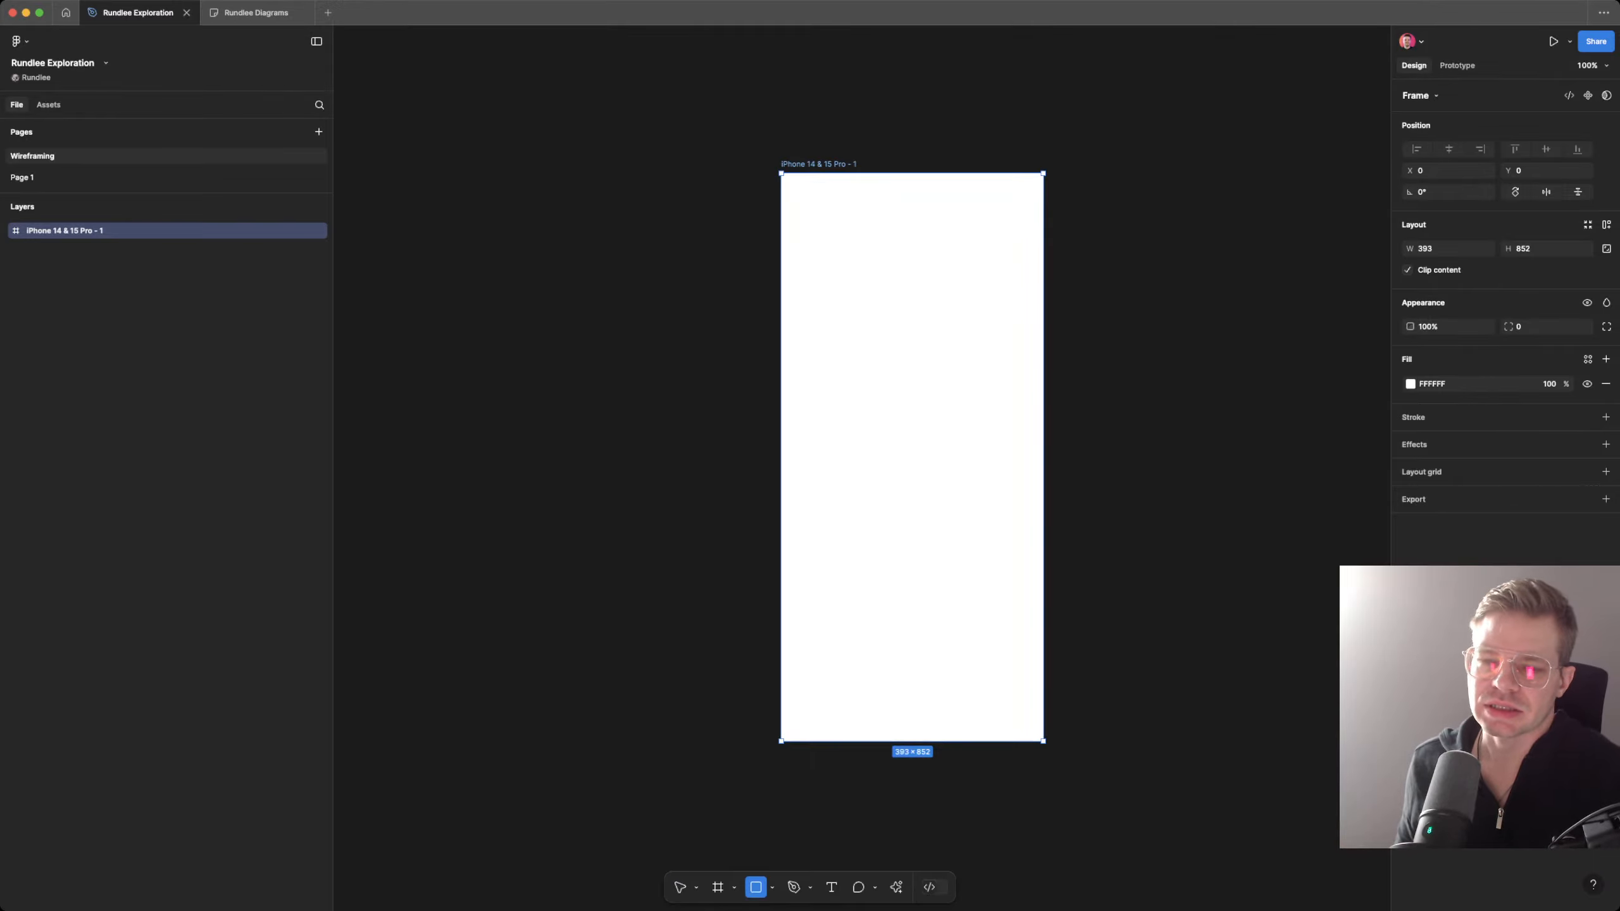
drag(799, 246, 1030, 357)
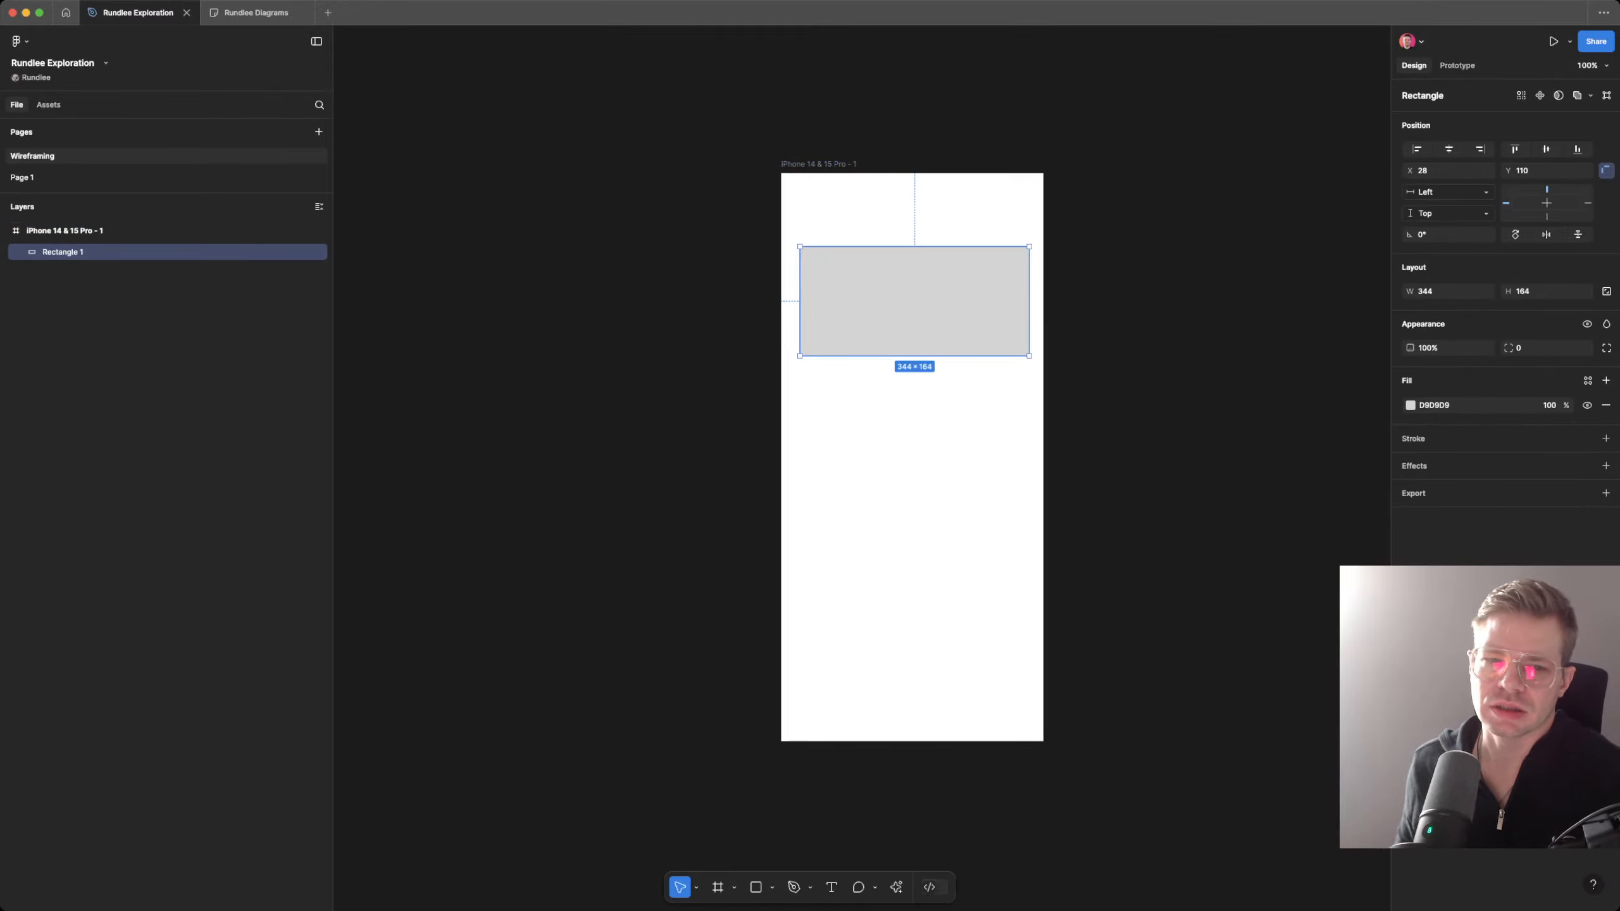
Step: Switch to the Rundlee Diagrams board and duplicate the Inspiration heading beyond the screenshots, changing the copy's text to "Wireframe"
click(256, 13)
scroll(810, 408, up, 1)
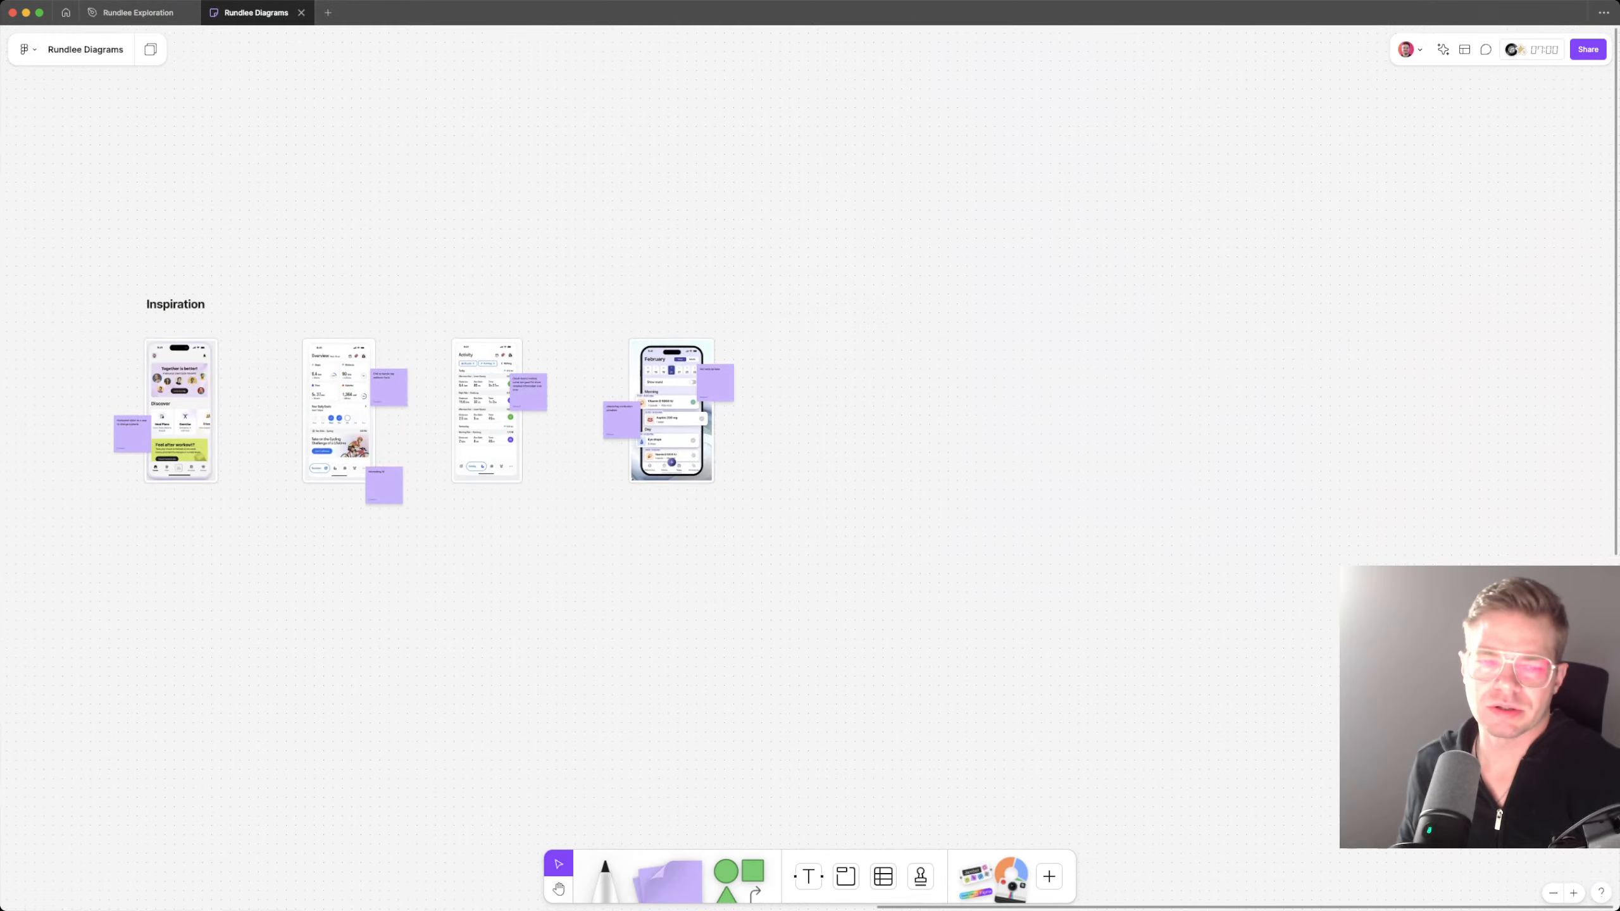
drag(107, 267, 1056, 304)
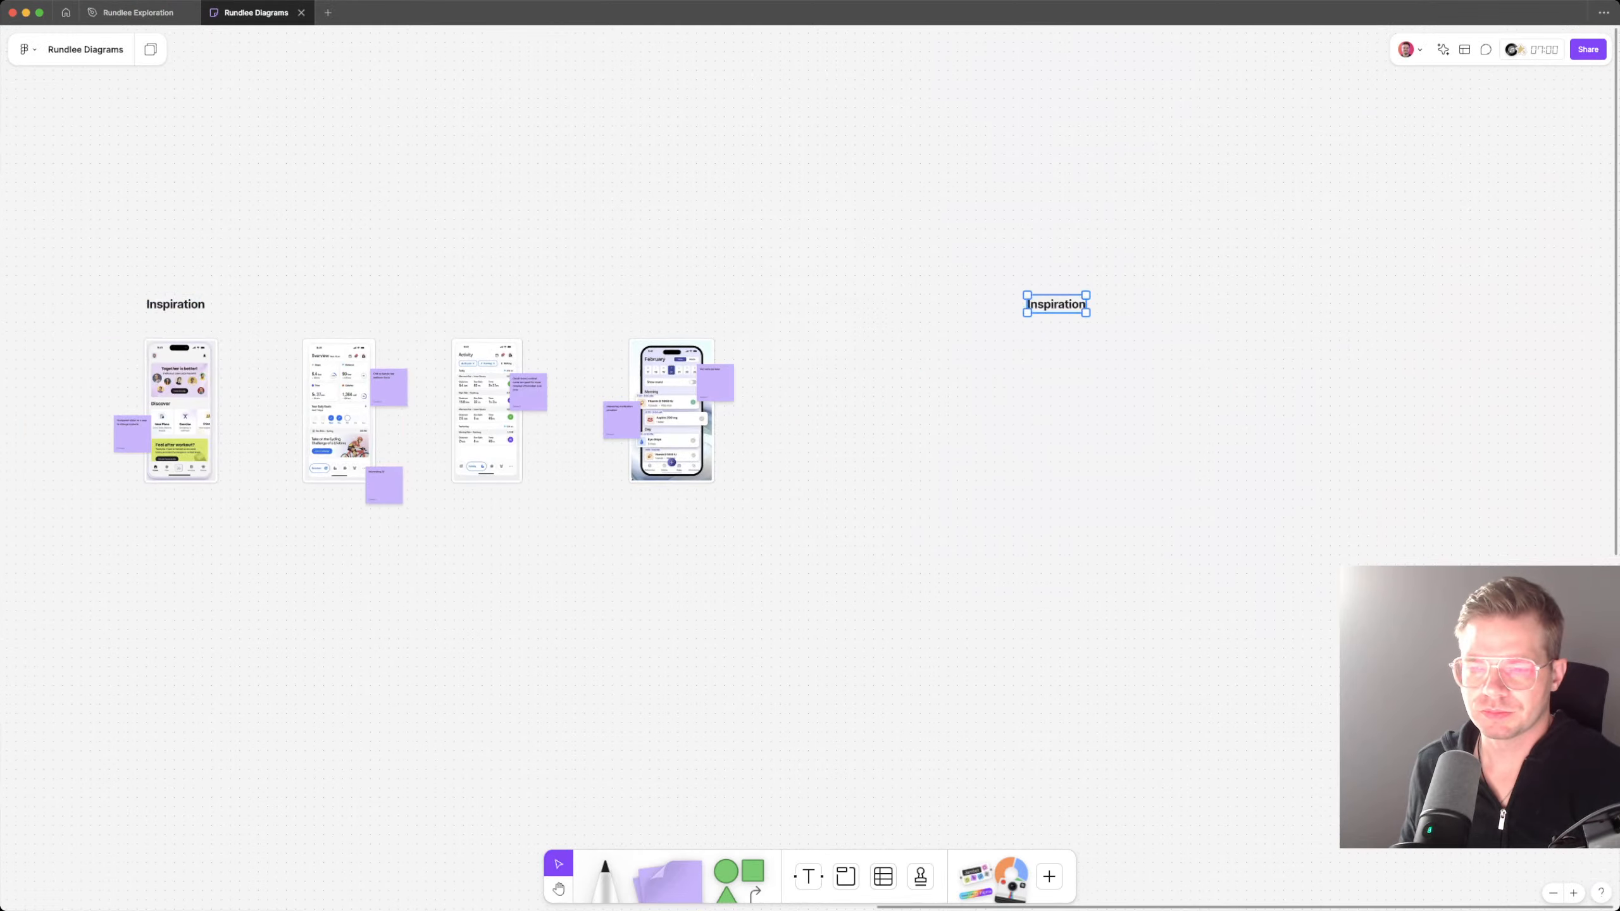
key(Return)
text(Wireframe)
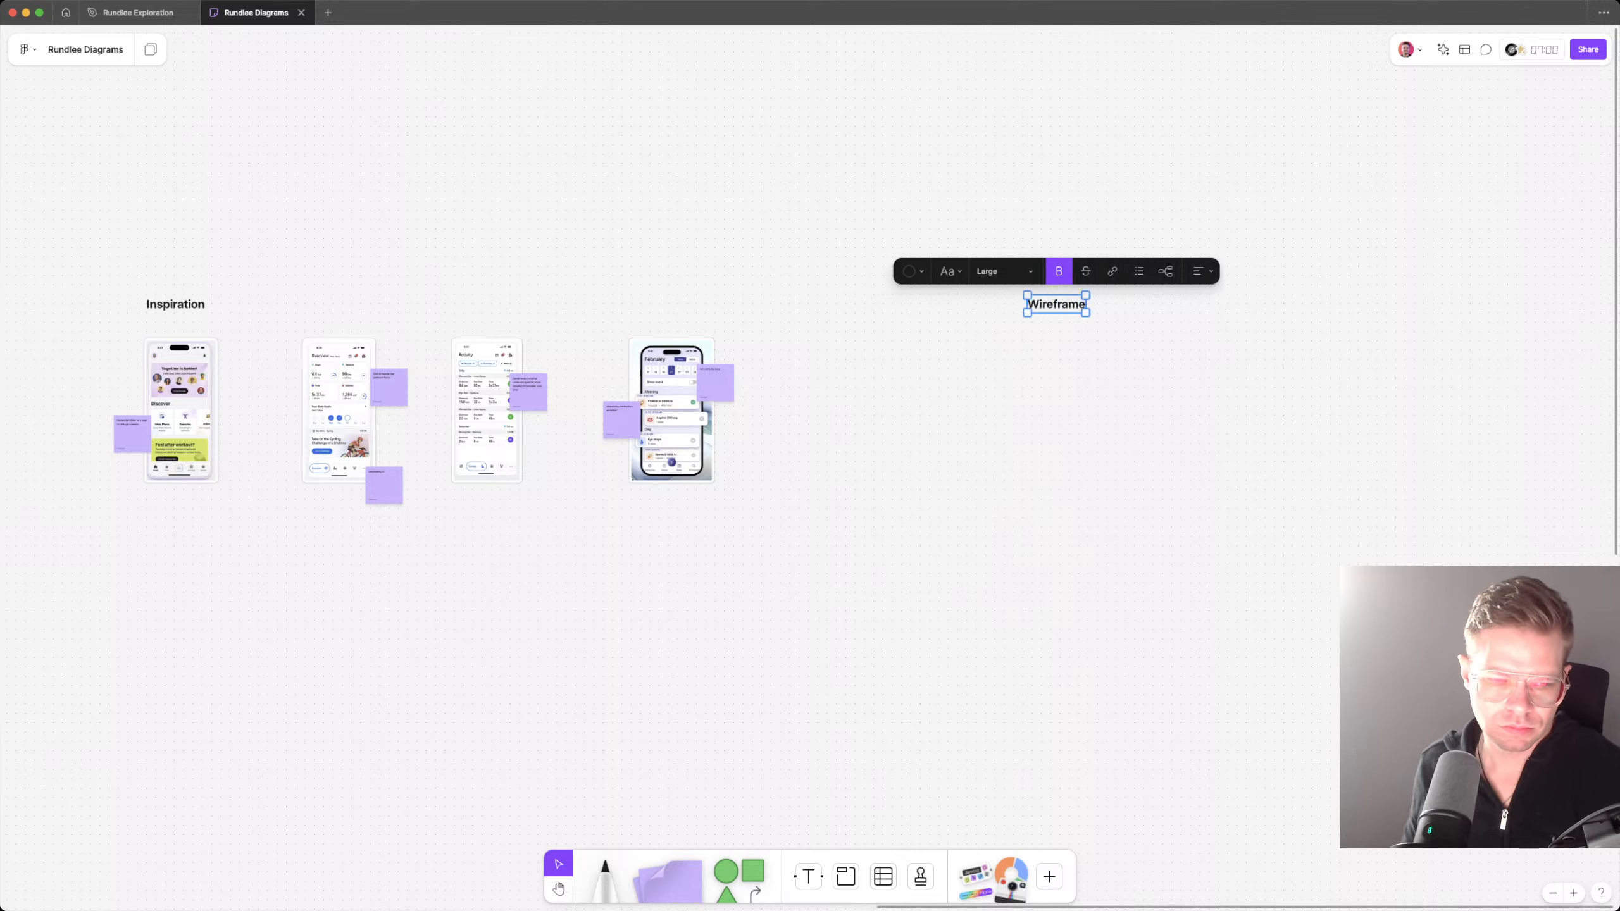
key(Escape)
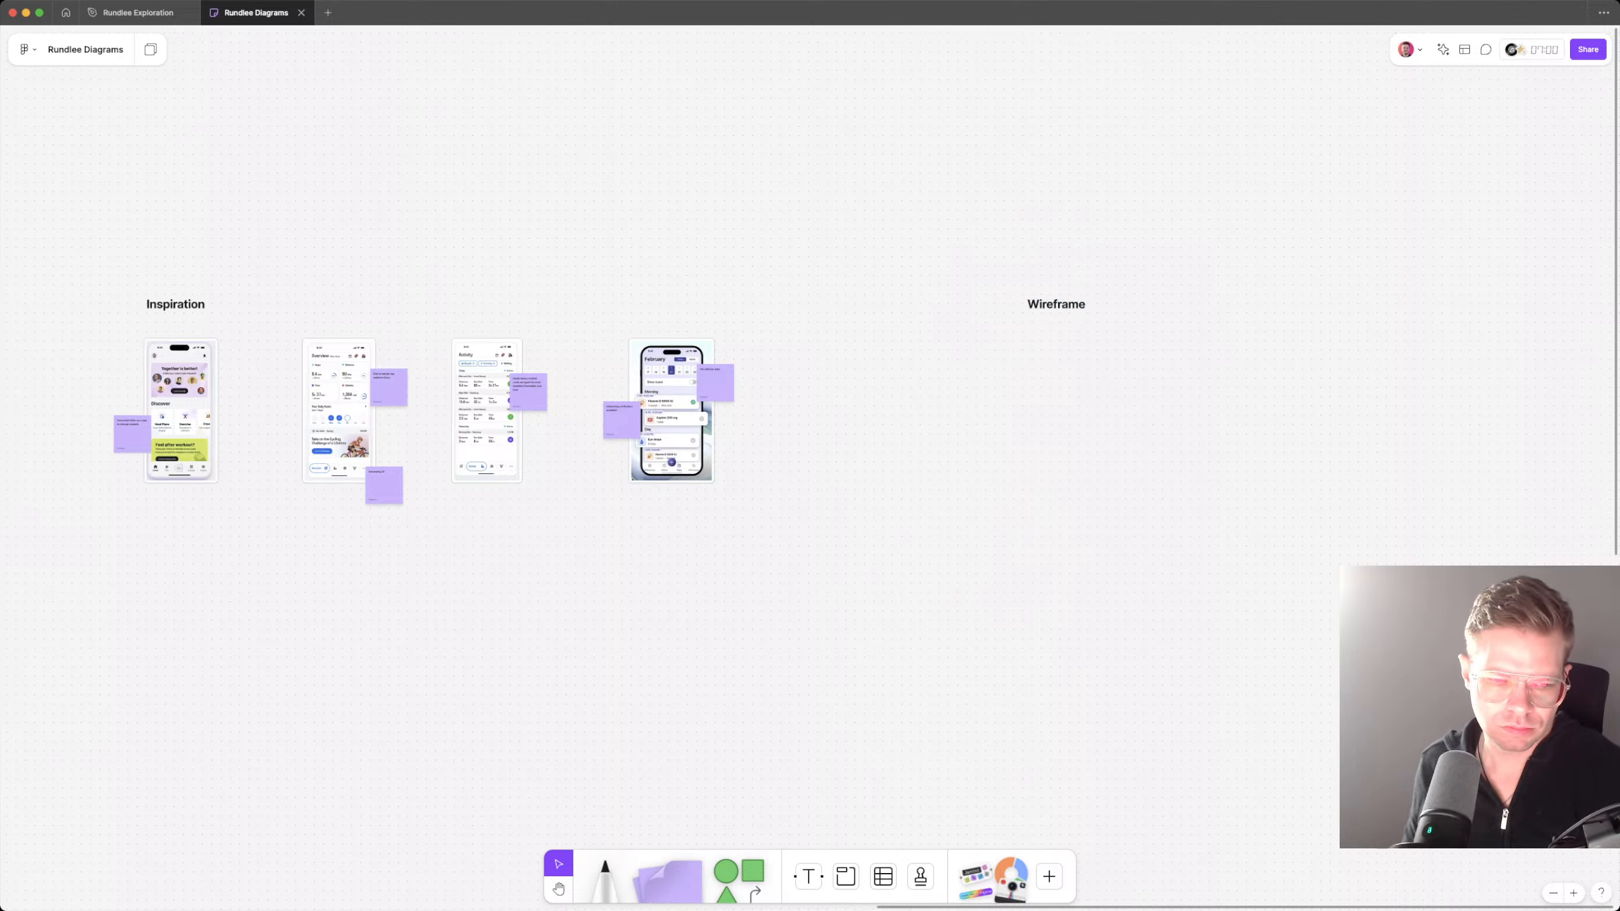
Step: Copy the first inspiration screenshot under the Wireframe heading, shift the heading slightly, and delete the copied screenshot
click(180, 411)
shift+click(132, 435)
key(Escape)
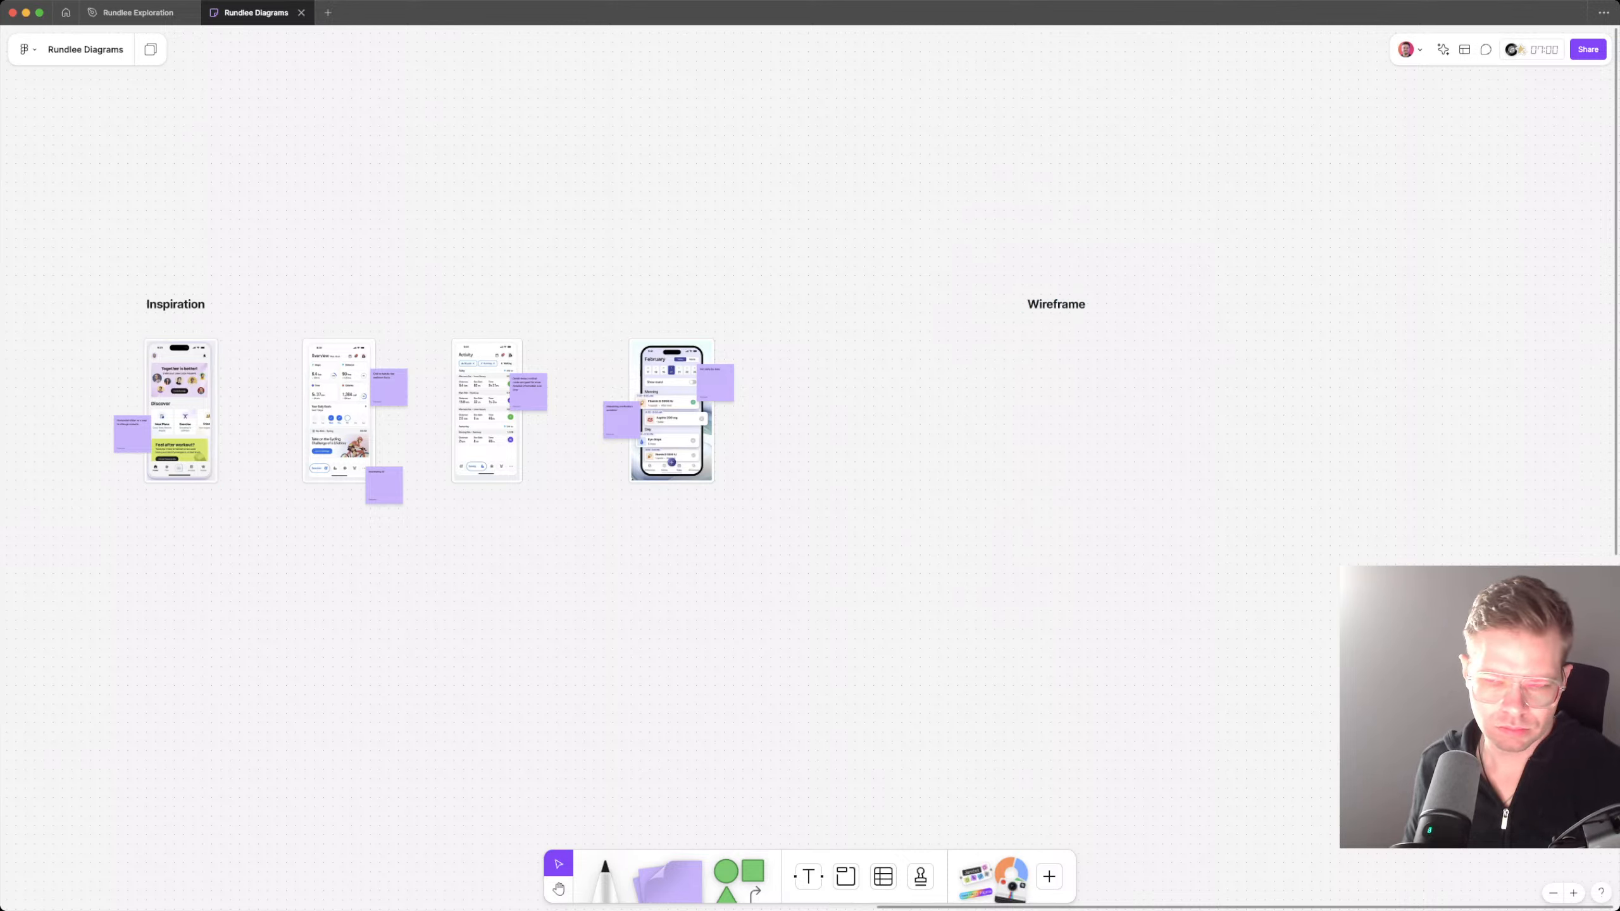
click(180, 410)
drag(181, 411, 1071, 410)
key(Escape)
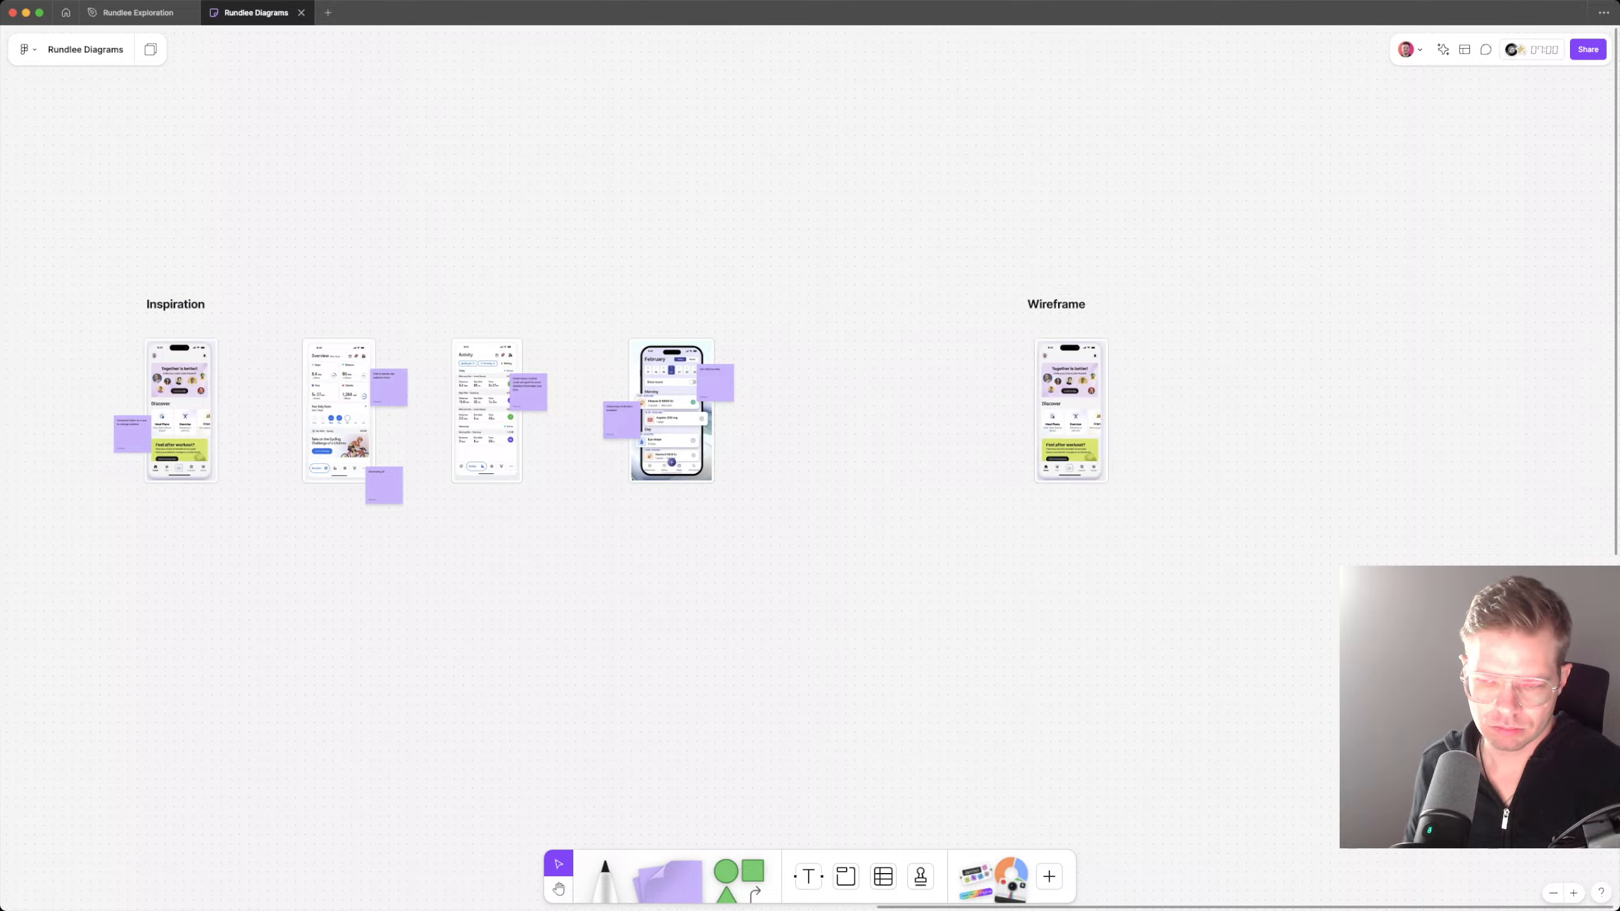
drag(1056, 305, 1065, 305)
click(1071, 411)
key(Delete)
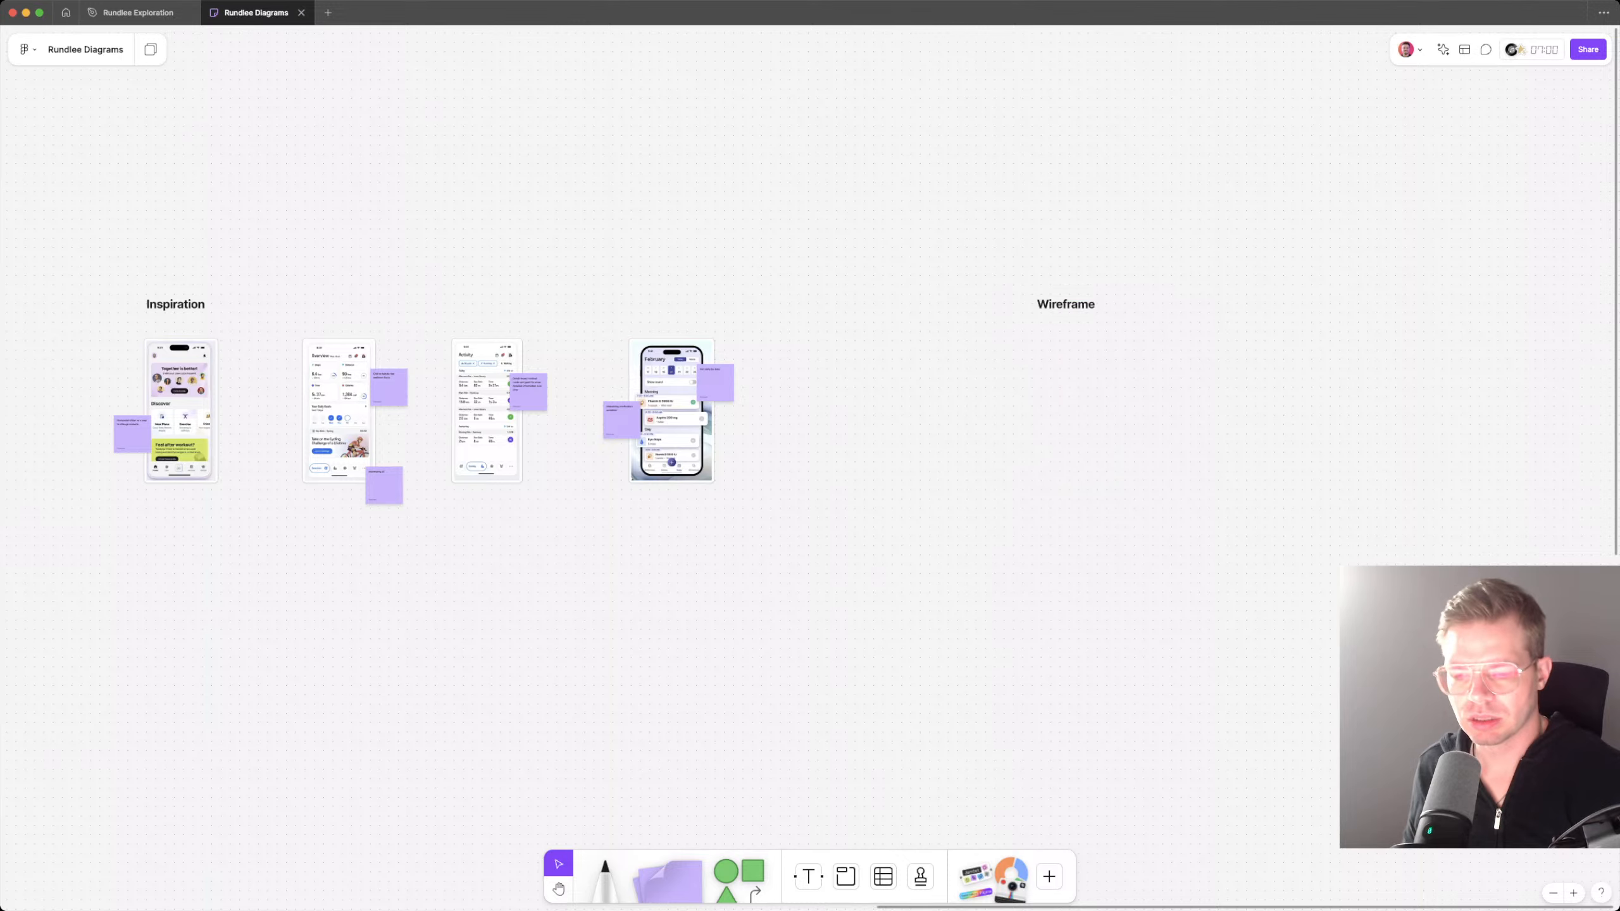
Step: Draw a phone-shaped portrait section just below the Wireframe heading, aligned with the heading's left edge
scroll(1087, 432, up, 5)
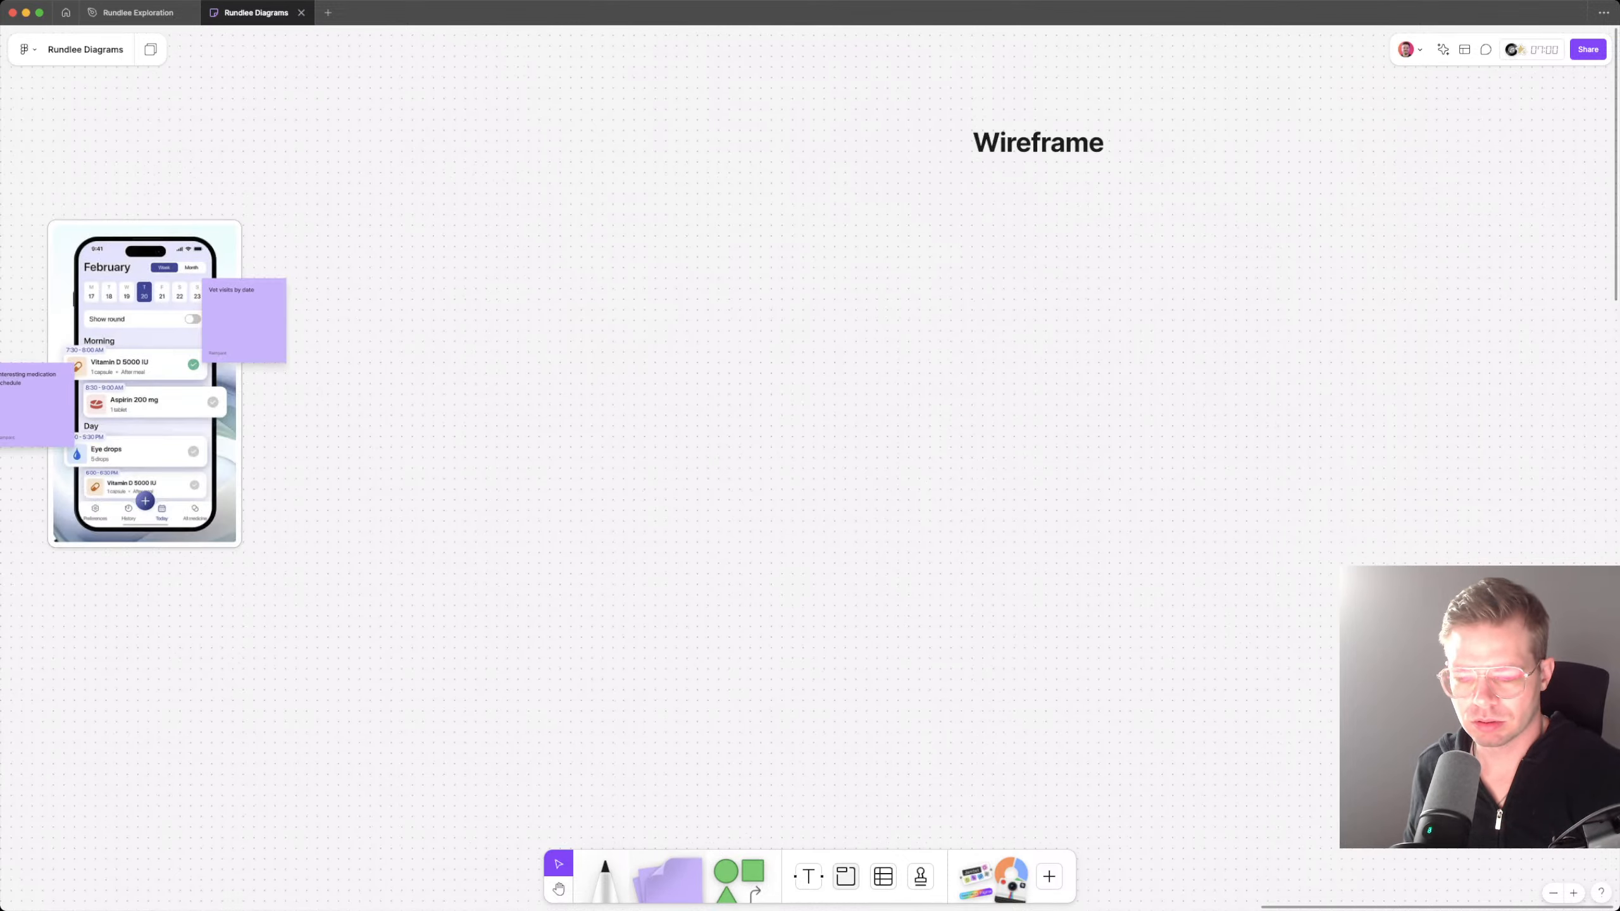
key(shift+s)
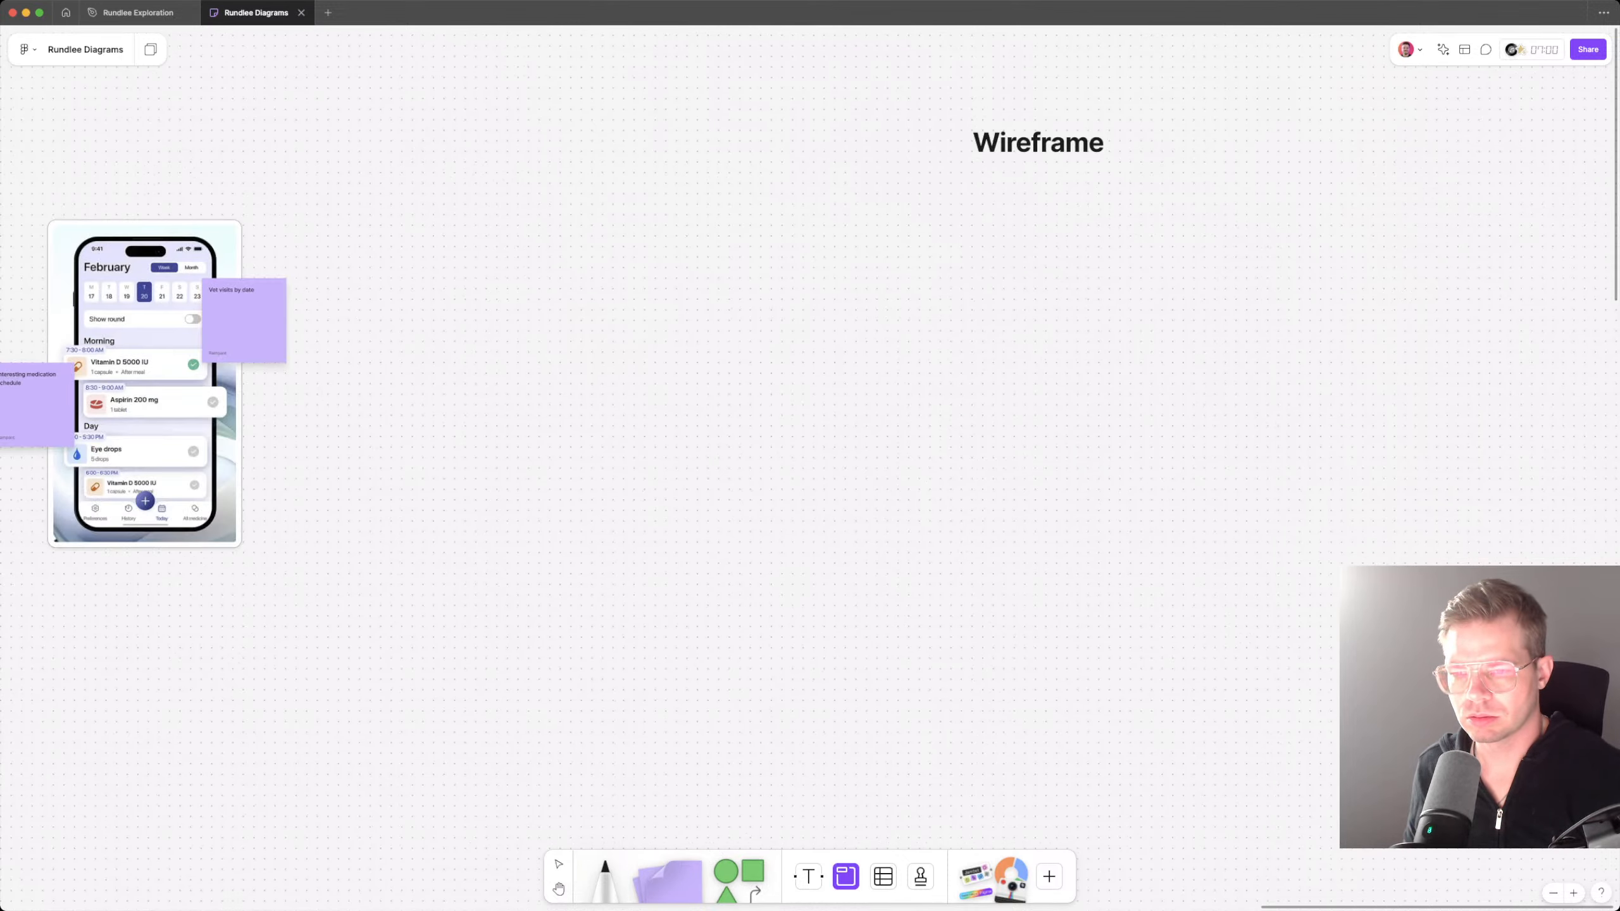
drag(971, 205, 1183, 584)
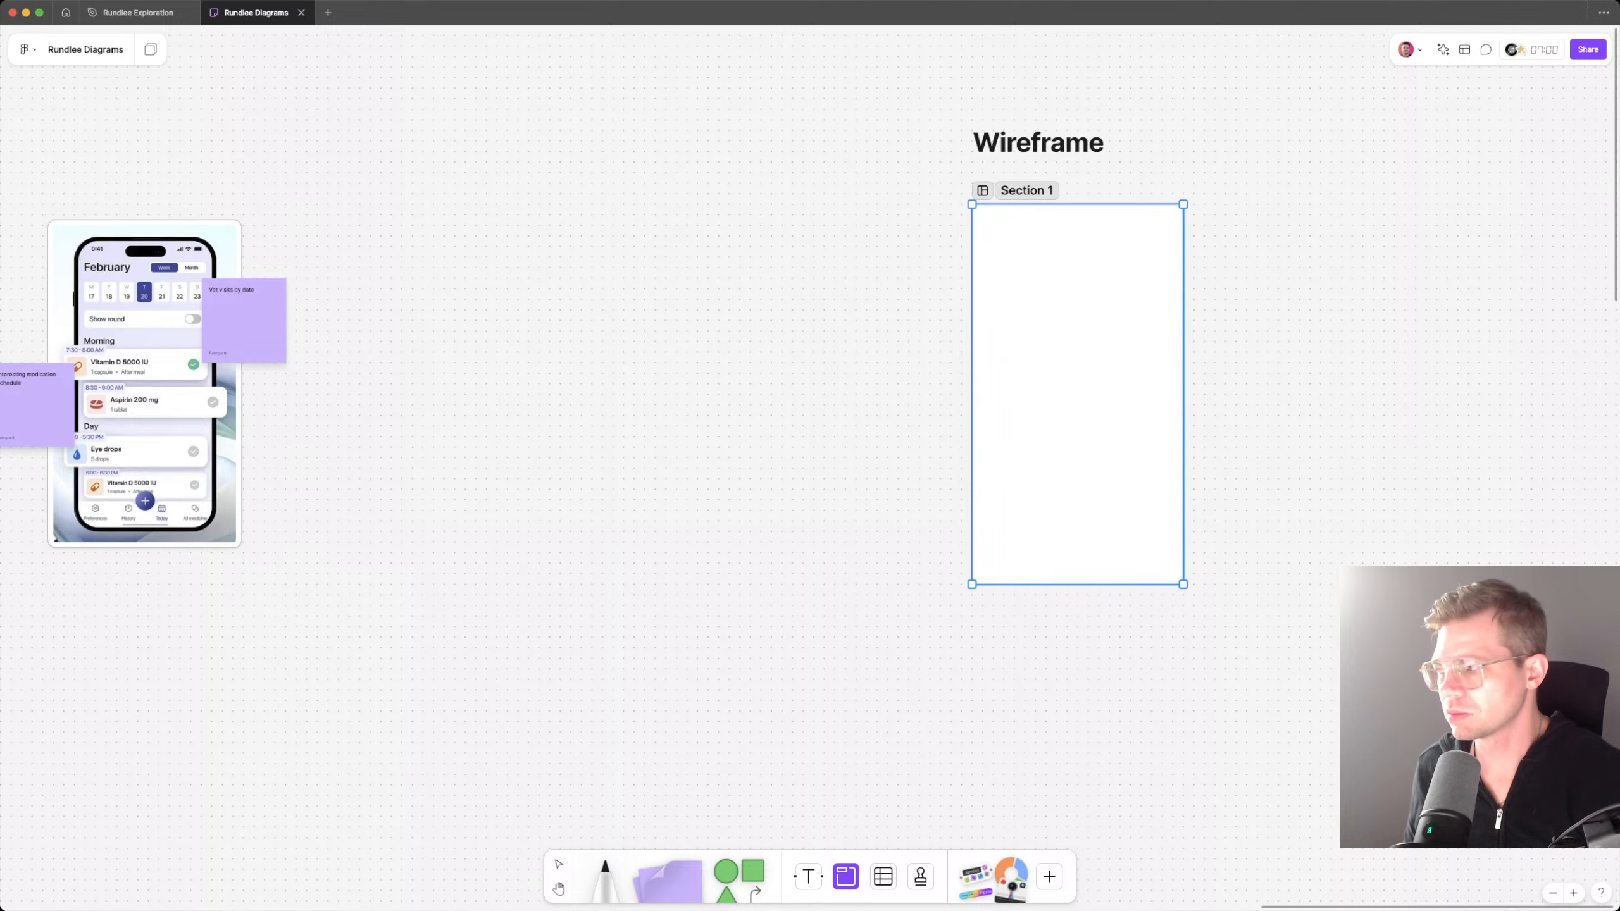
key(Escape)
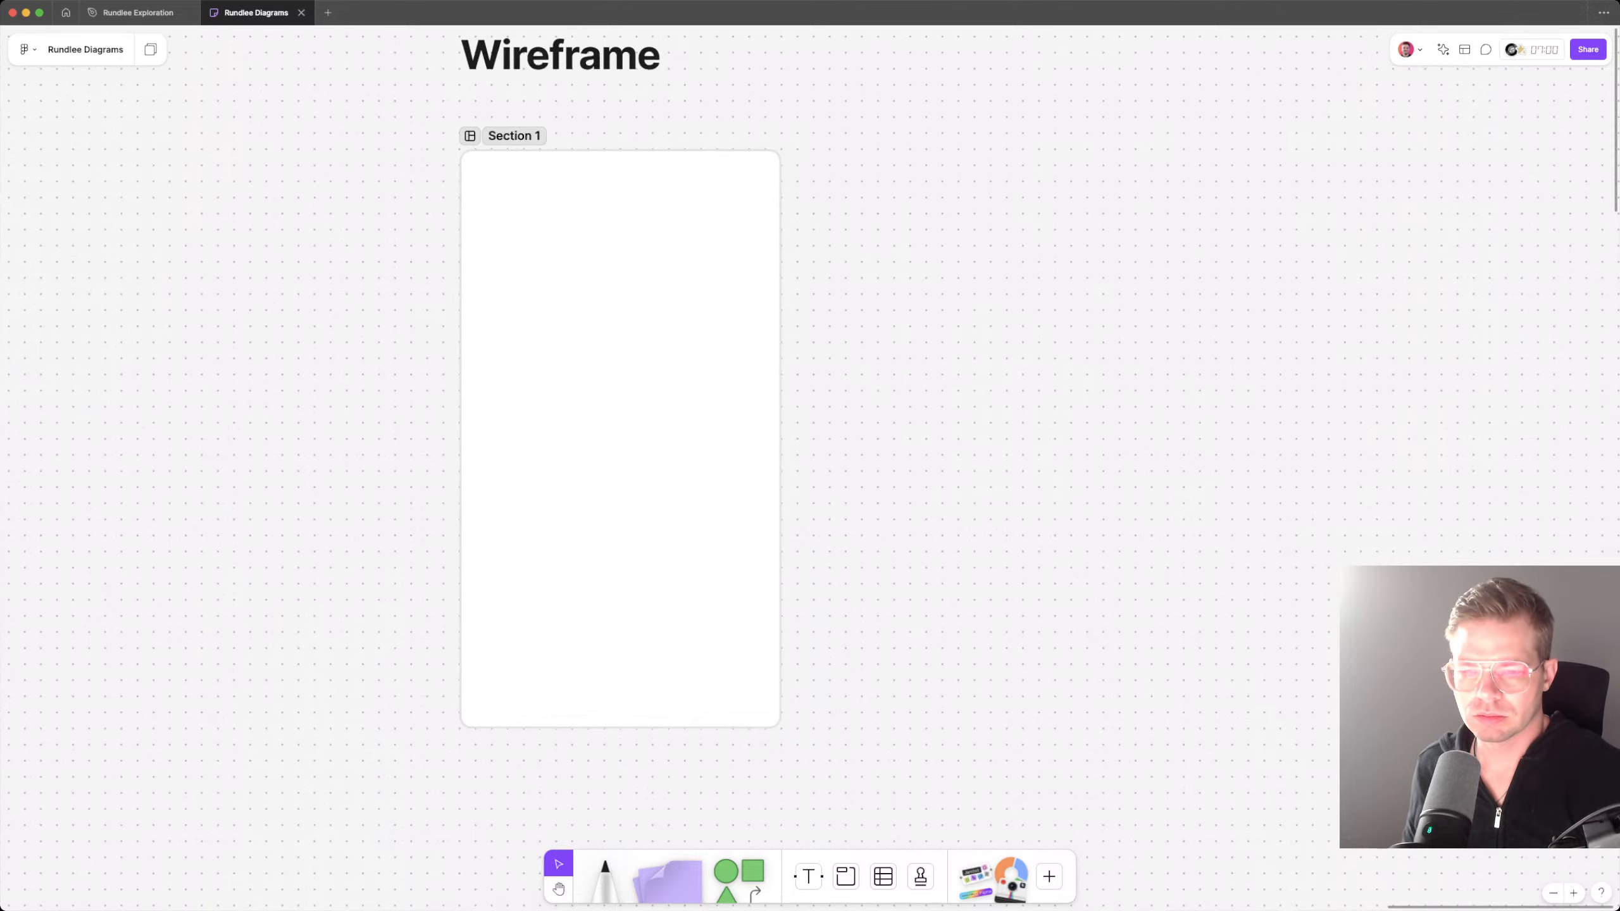
Step: Enlarge the section under the Wireframe heading to about twice its width and height
click(621, 439)
scroll(765, 408, down, 8)
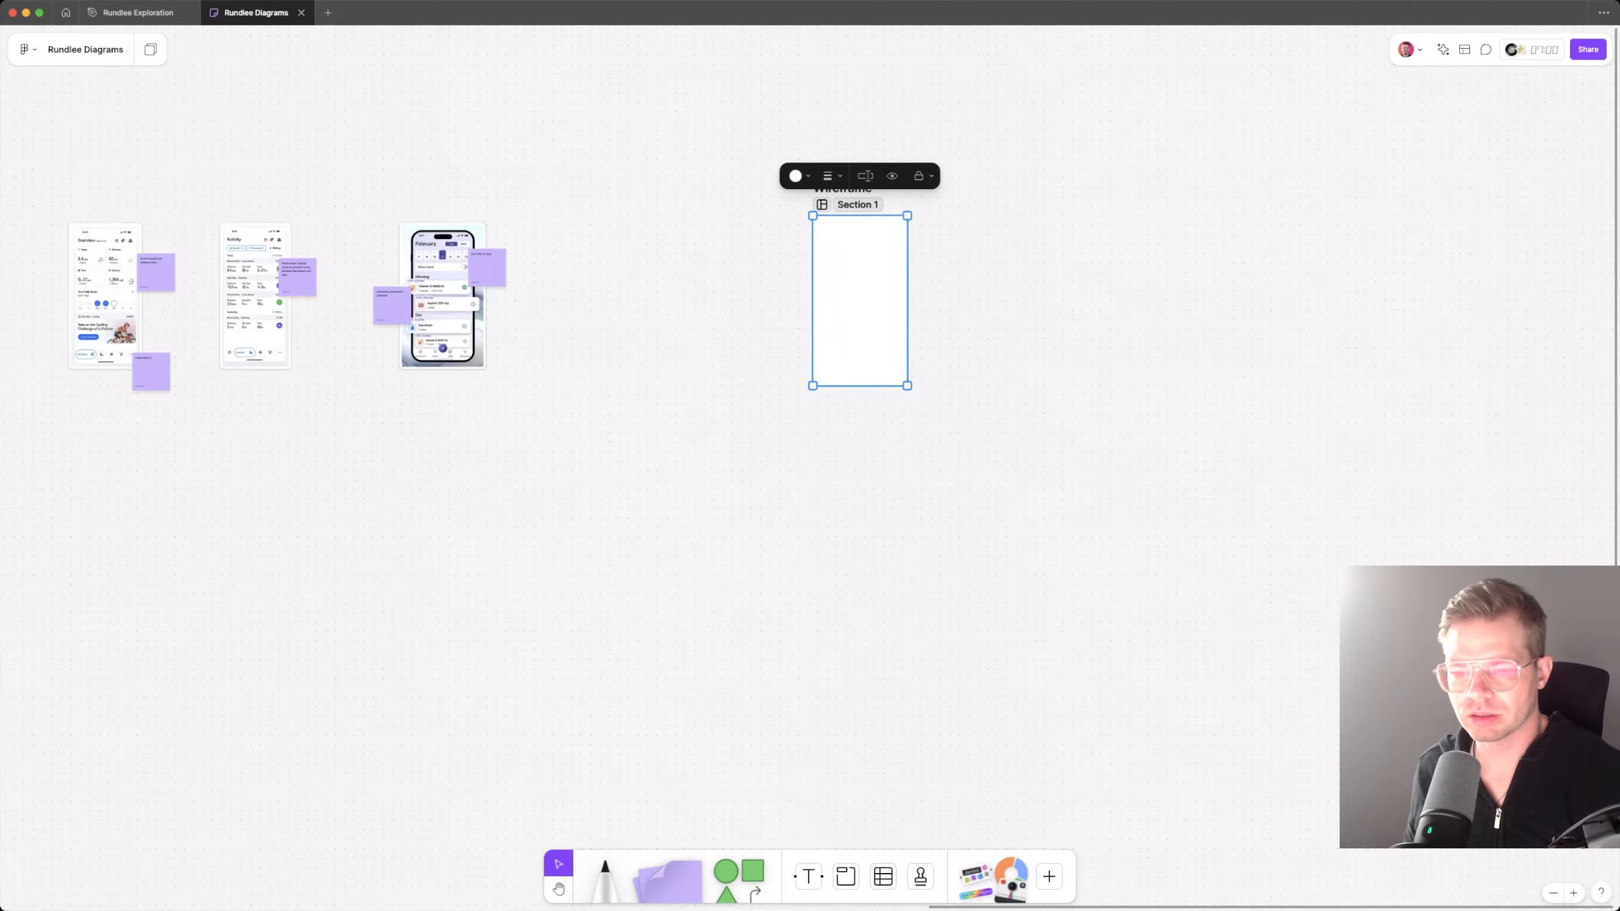
drag(910, 386, 998, 570)
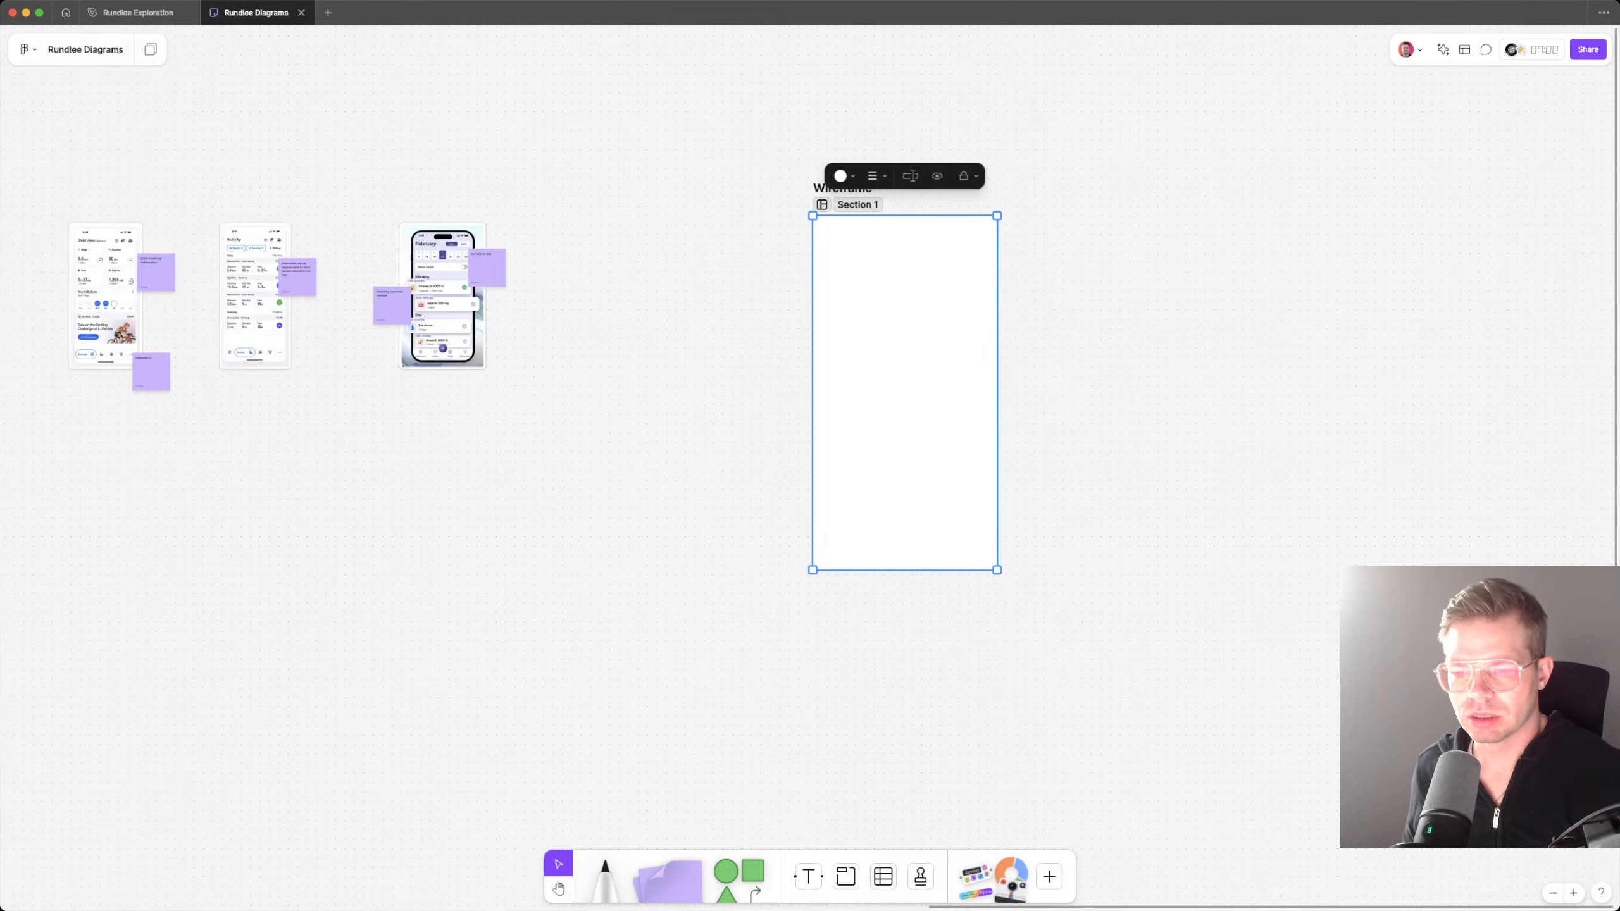
key(Escape)
scroll(995, 332, up, 2)
scroll(995, 331, up, 6)
scroll(987, 382, up, 2)
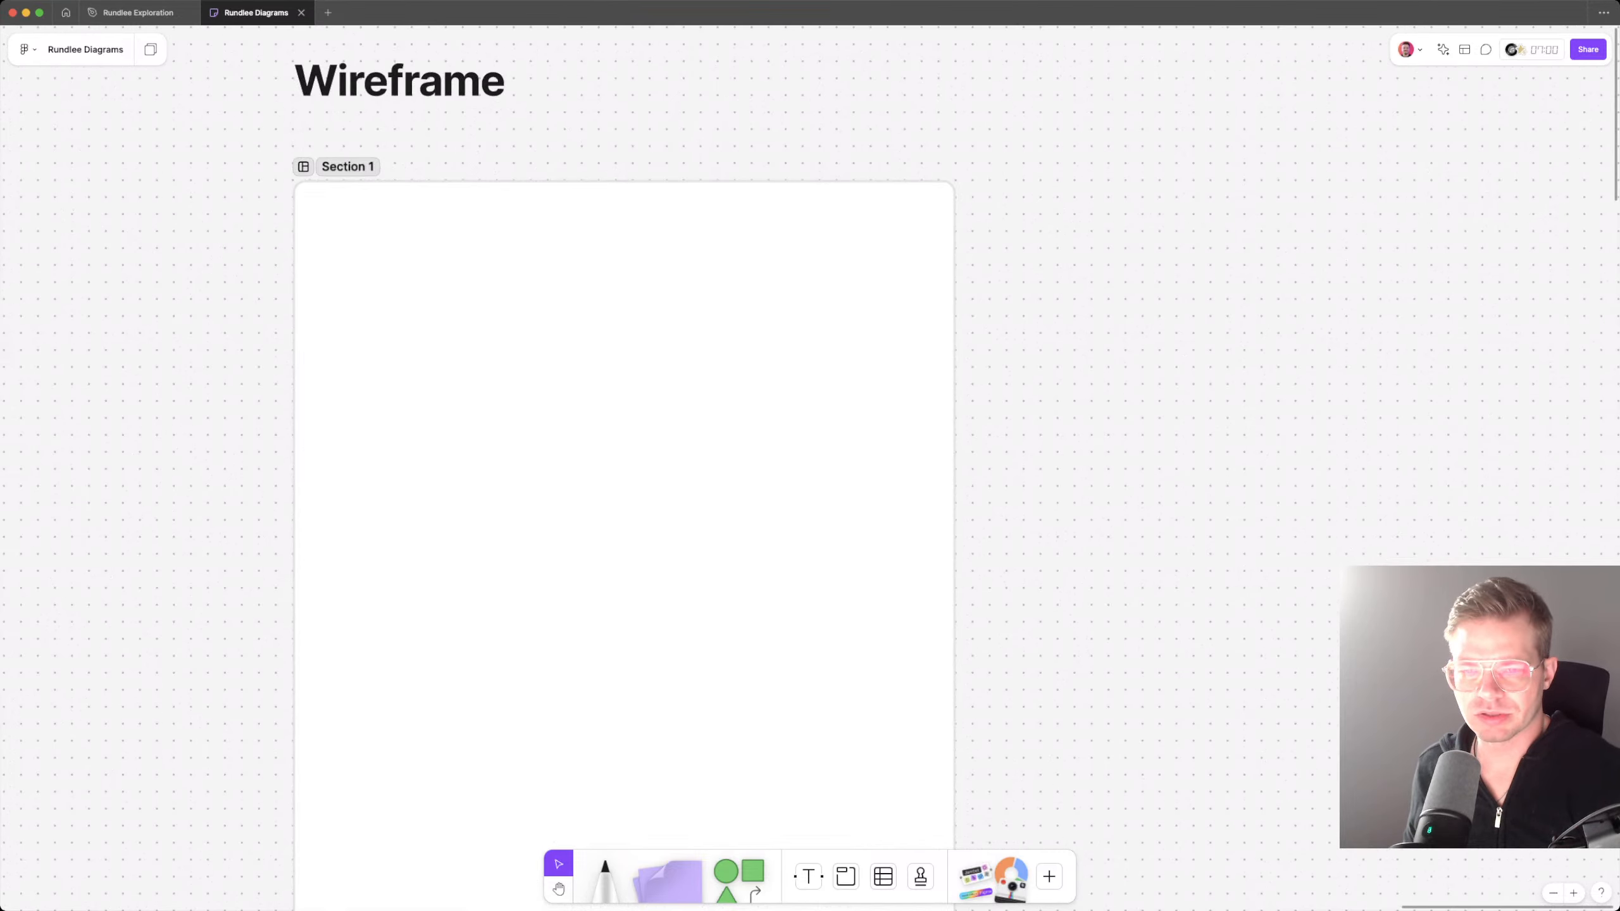
scroll(1018, 327, down, 6)
click(956, 383)
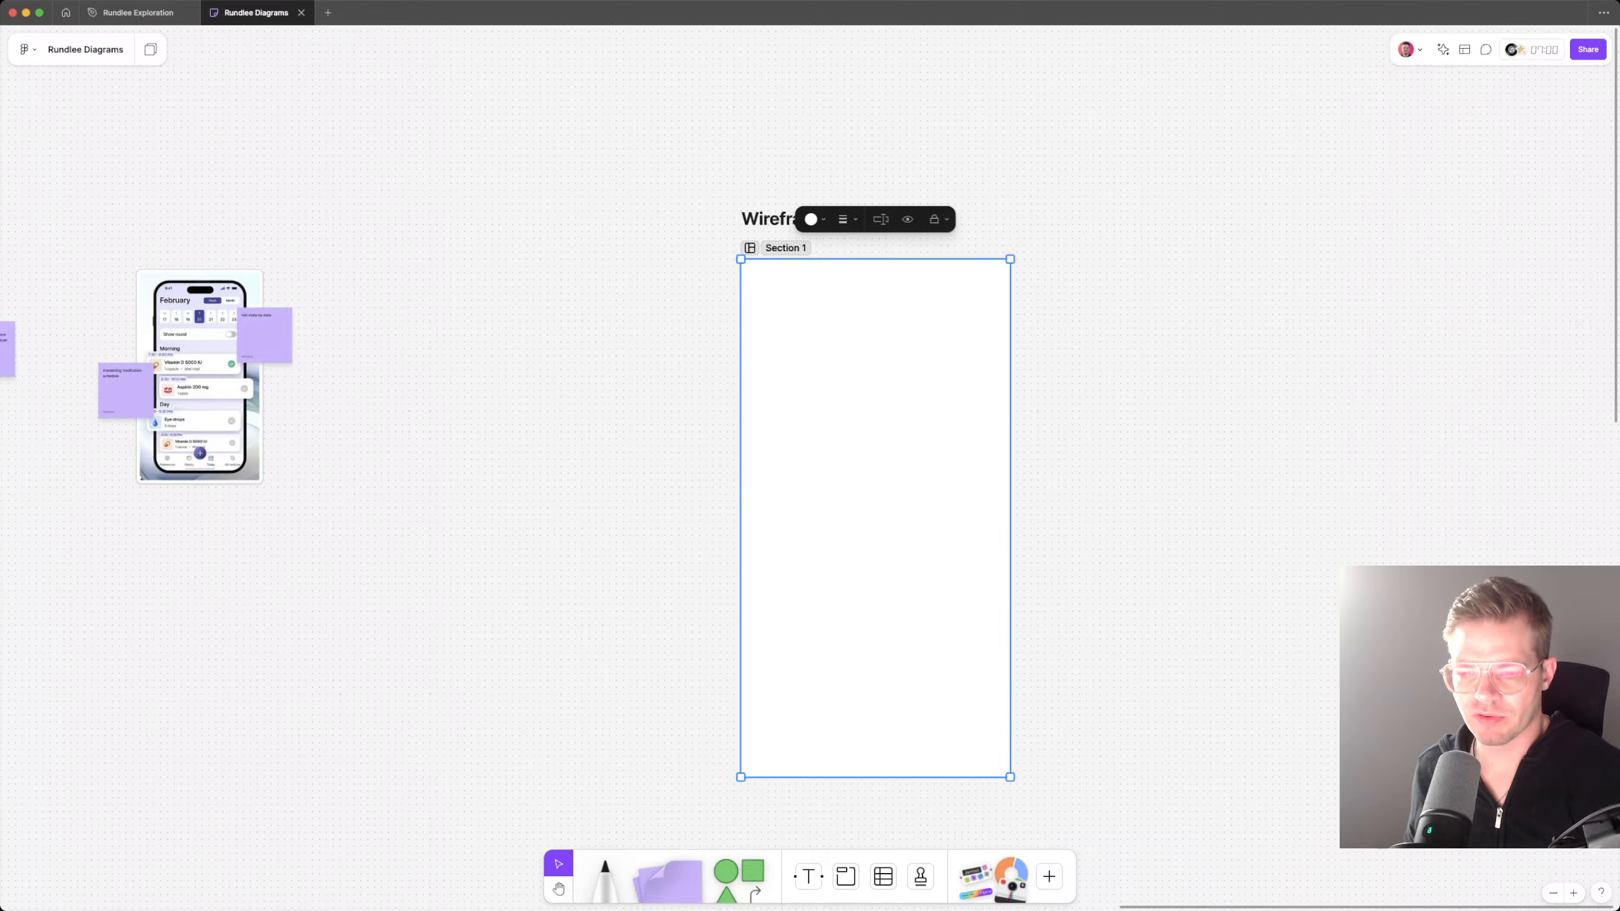
key(Escape)
Step: Place a green square shape in the upper part of the section and stretch it into a wide rectangle spanning most of its width
scroll(1072, 397, up, 2)
scroll(1071, 397, up, 5)
drag(754, 859, 681, 400)
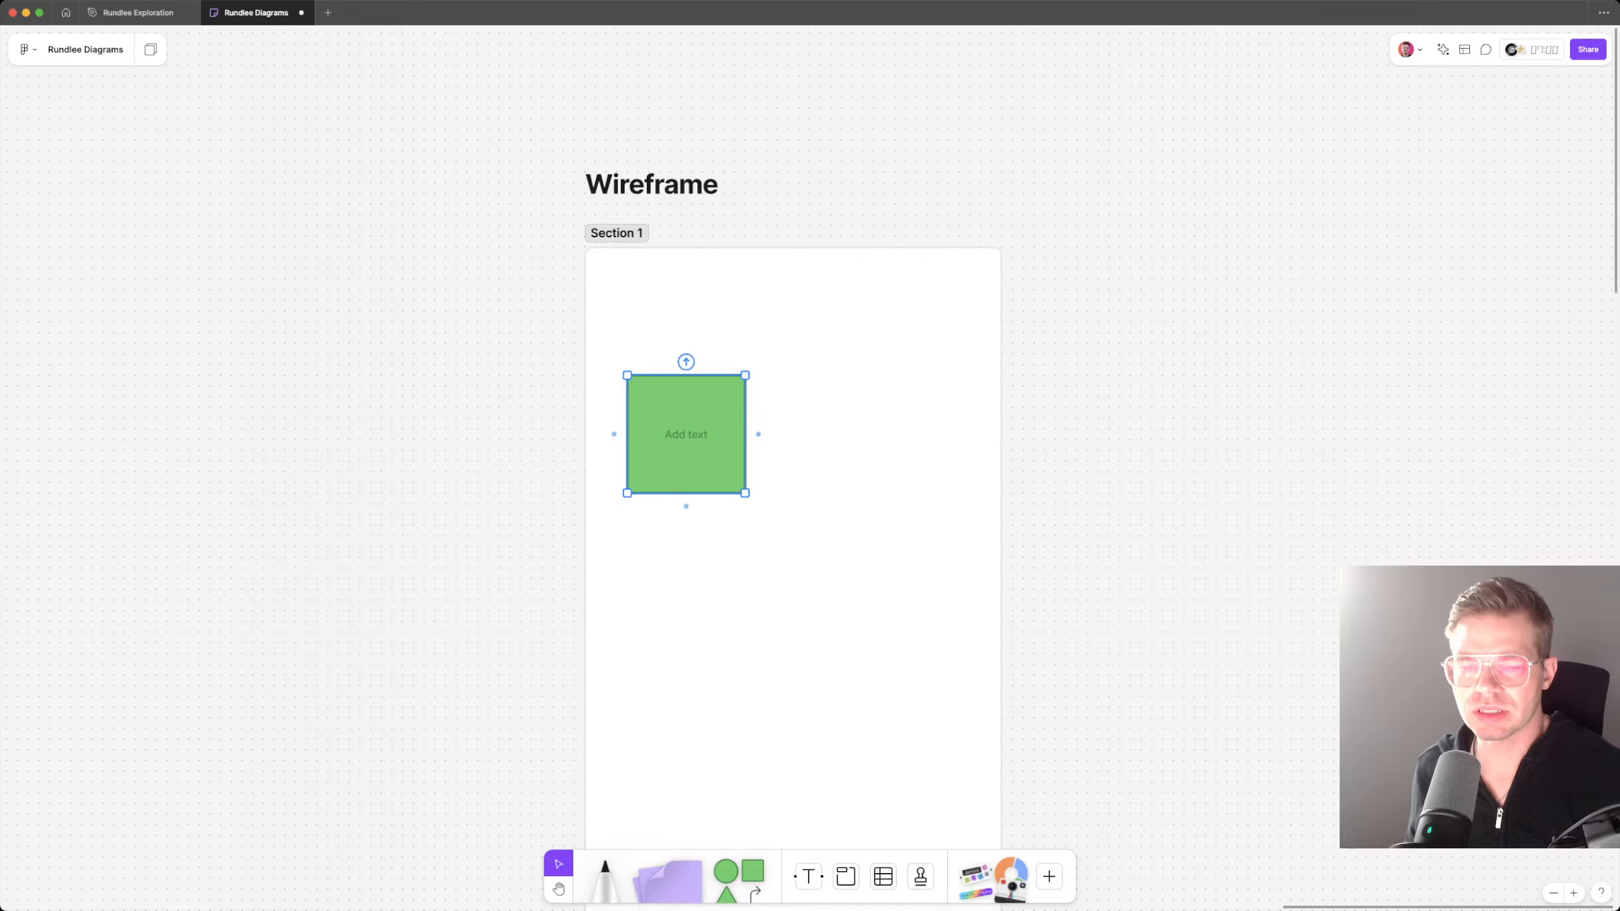
drag(745, 493, 970, 525)
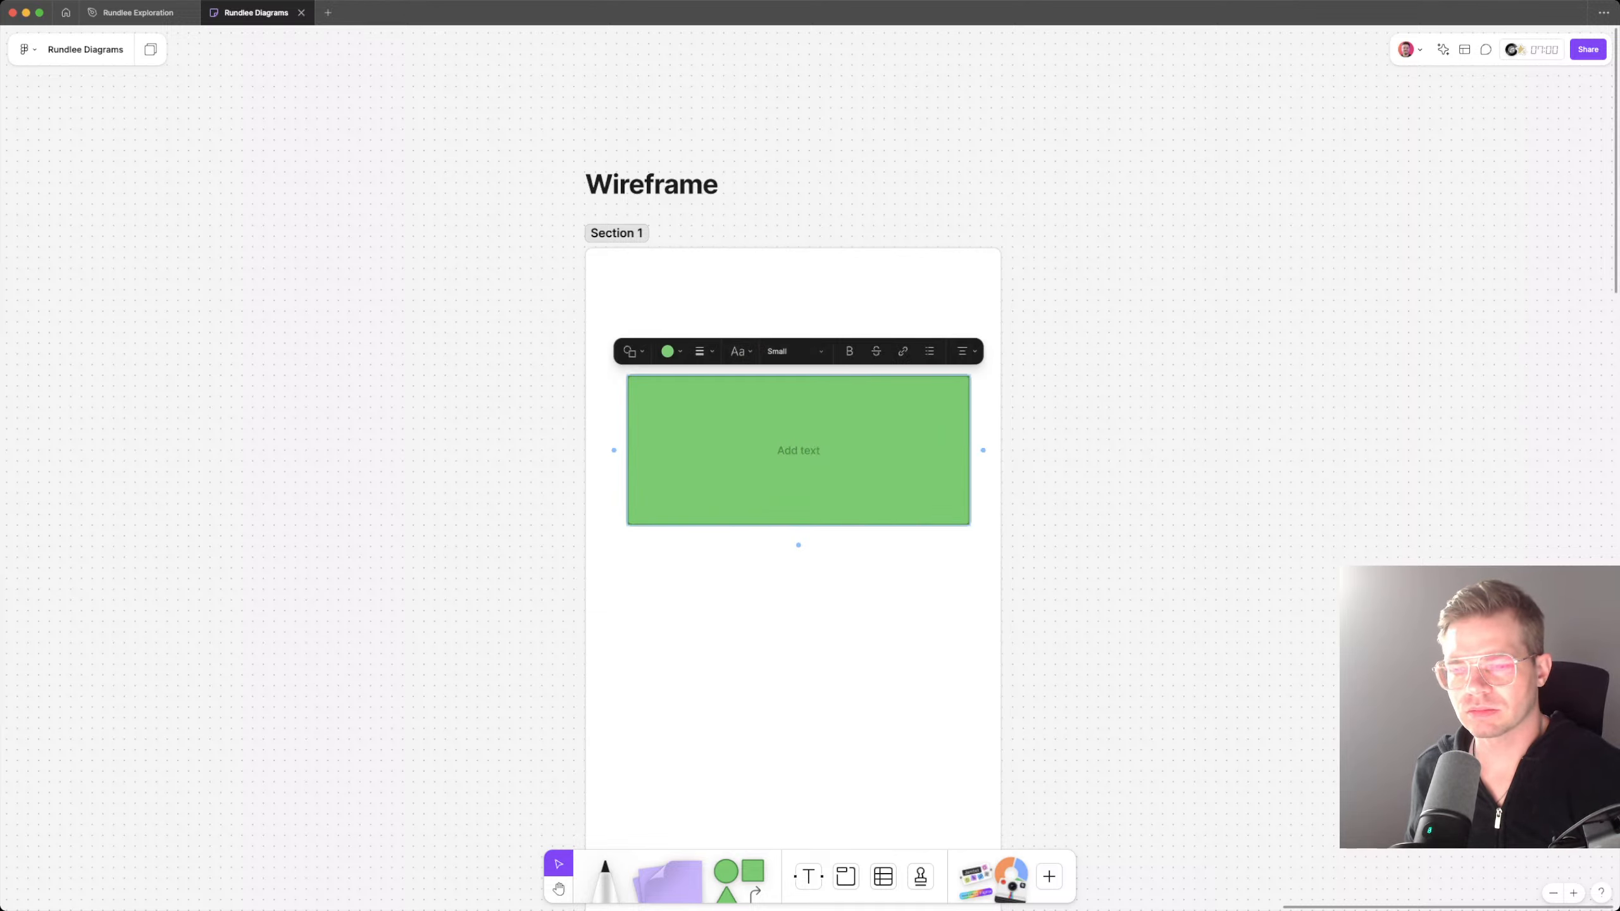
key(Escape)
Step: Enter "H" as the text of the green rectangle
key(Return)
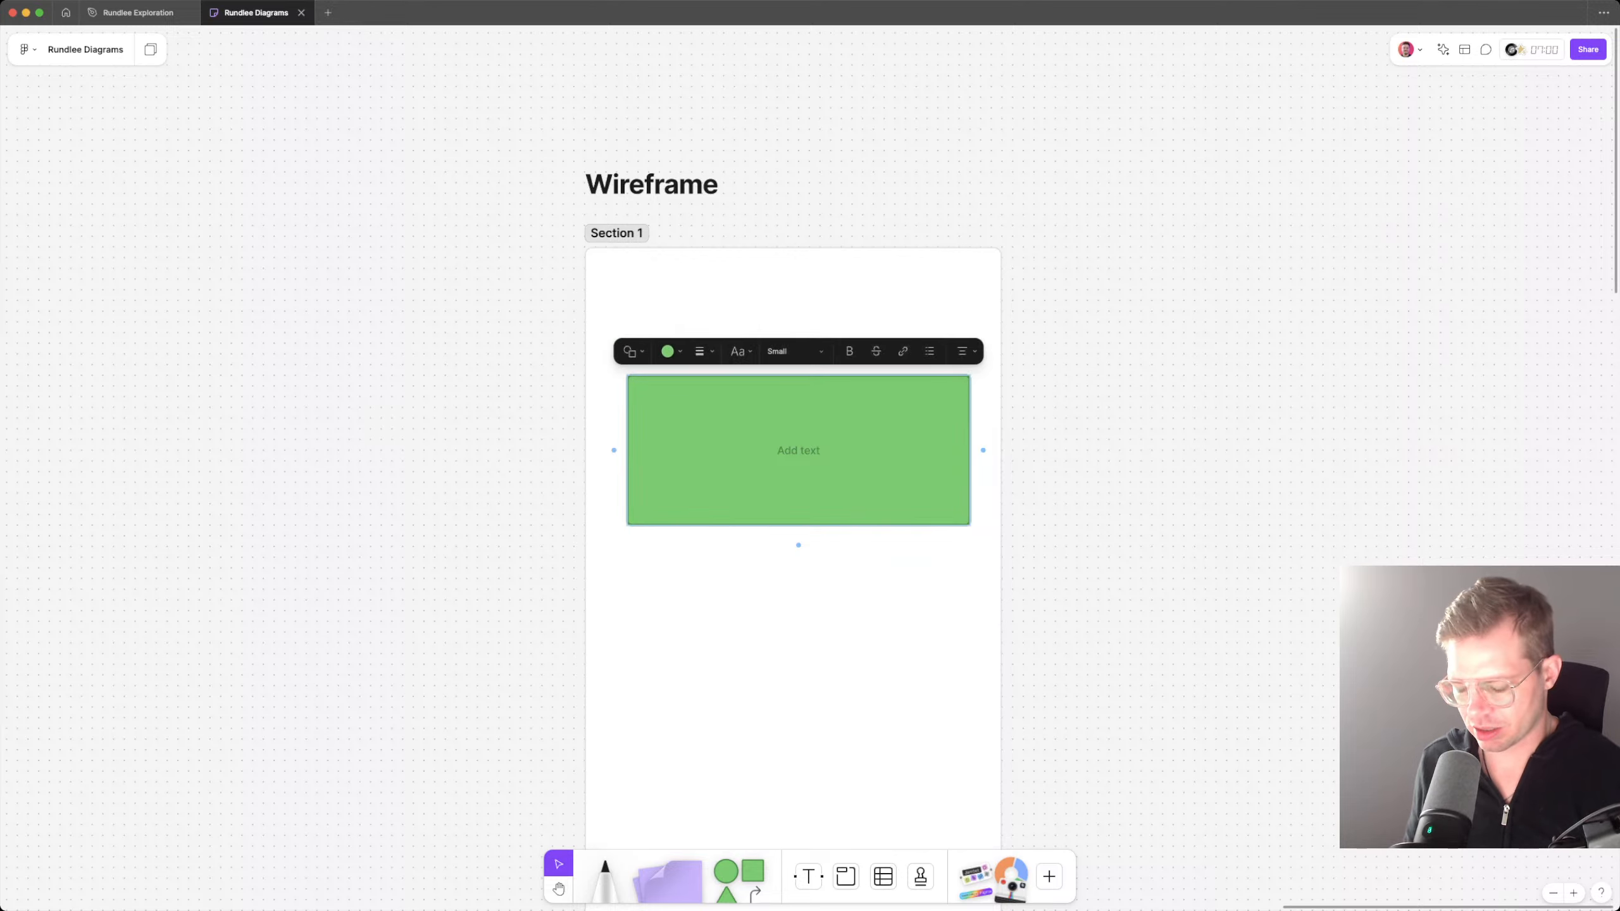
text(H)
key(BackSpace)
text(H)
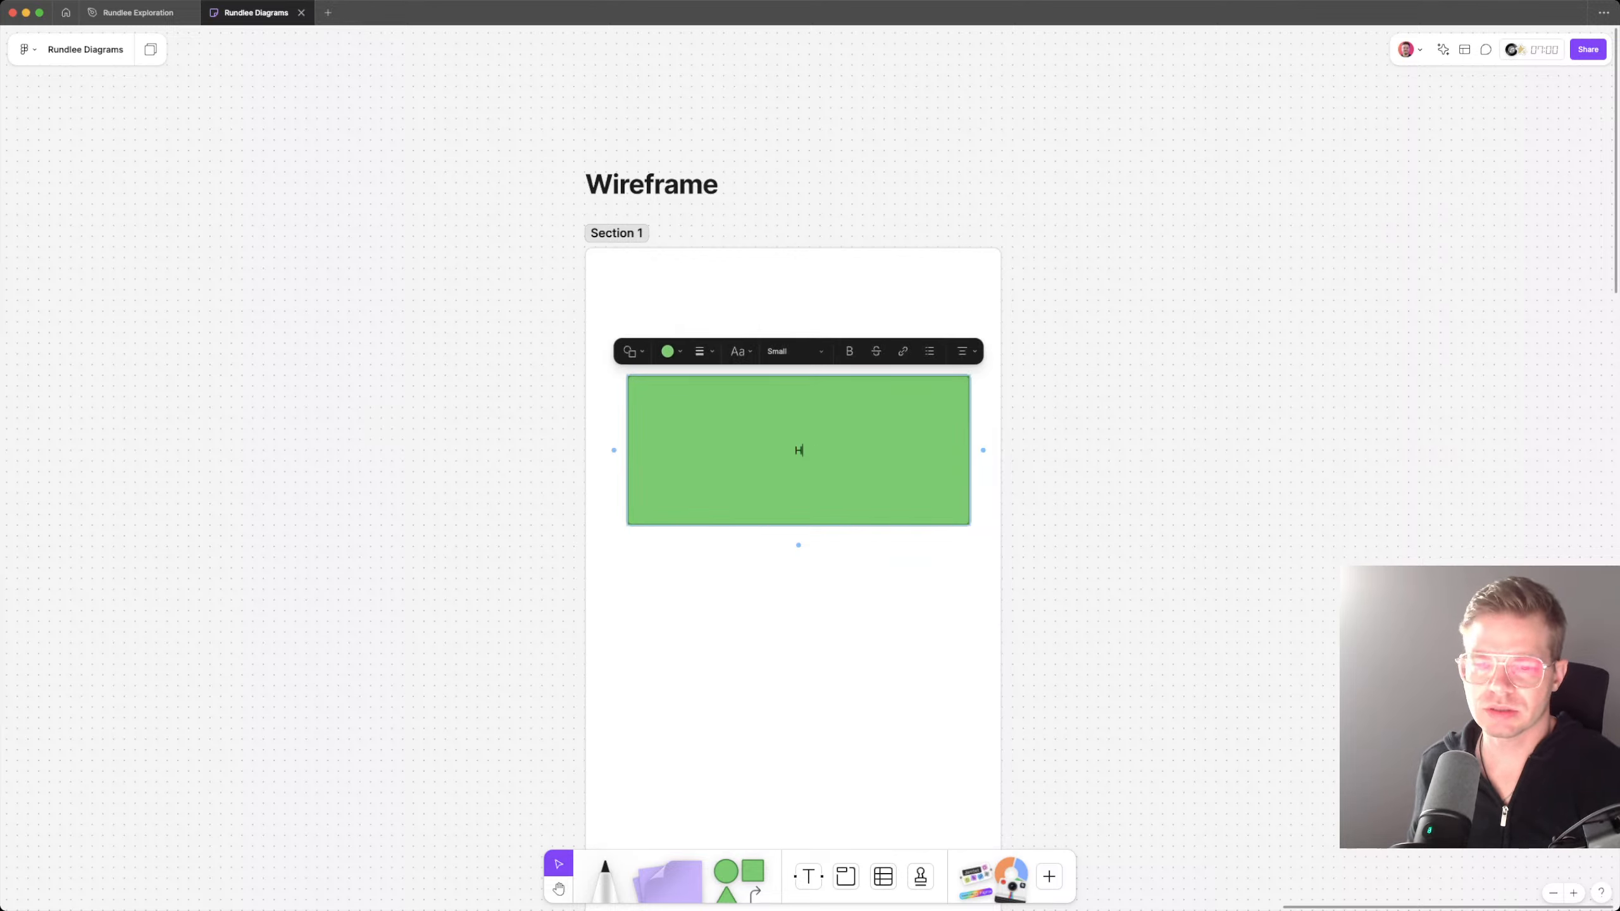
key(Escape)
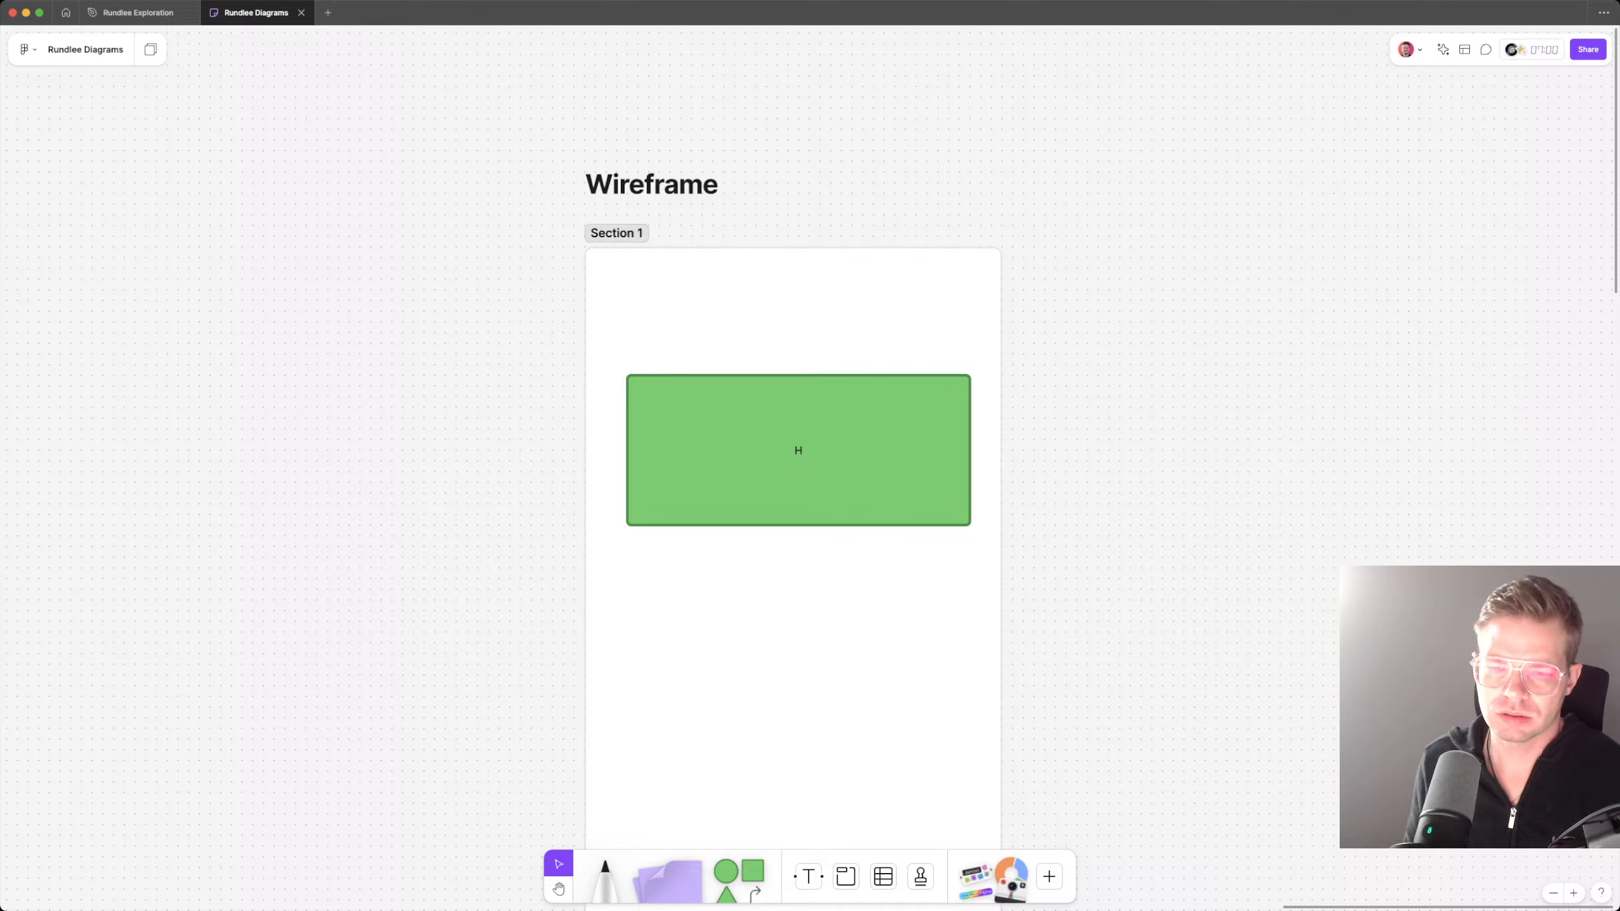
Step: Add a "Health issues" label in Small text just above the green rectangle, aligned with its left edge
key(t)
click(641, 362)
text(Health issu)
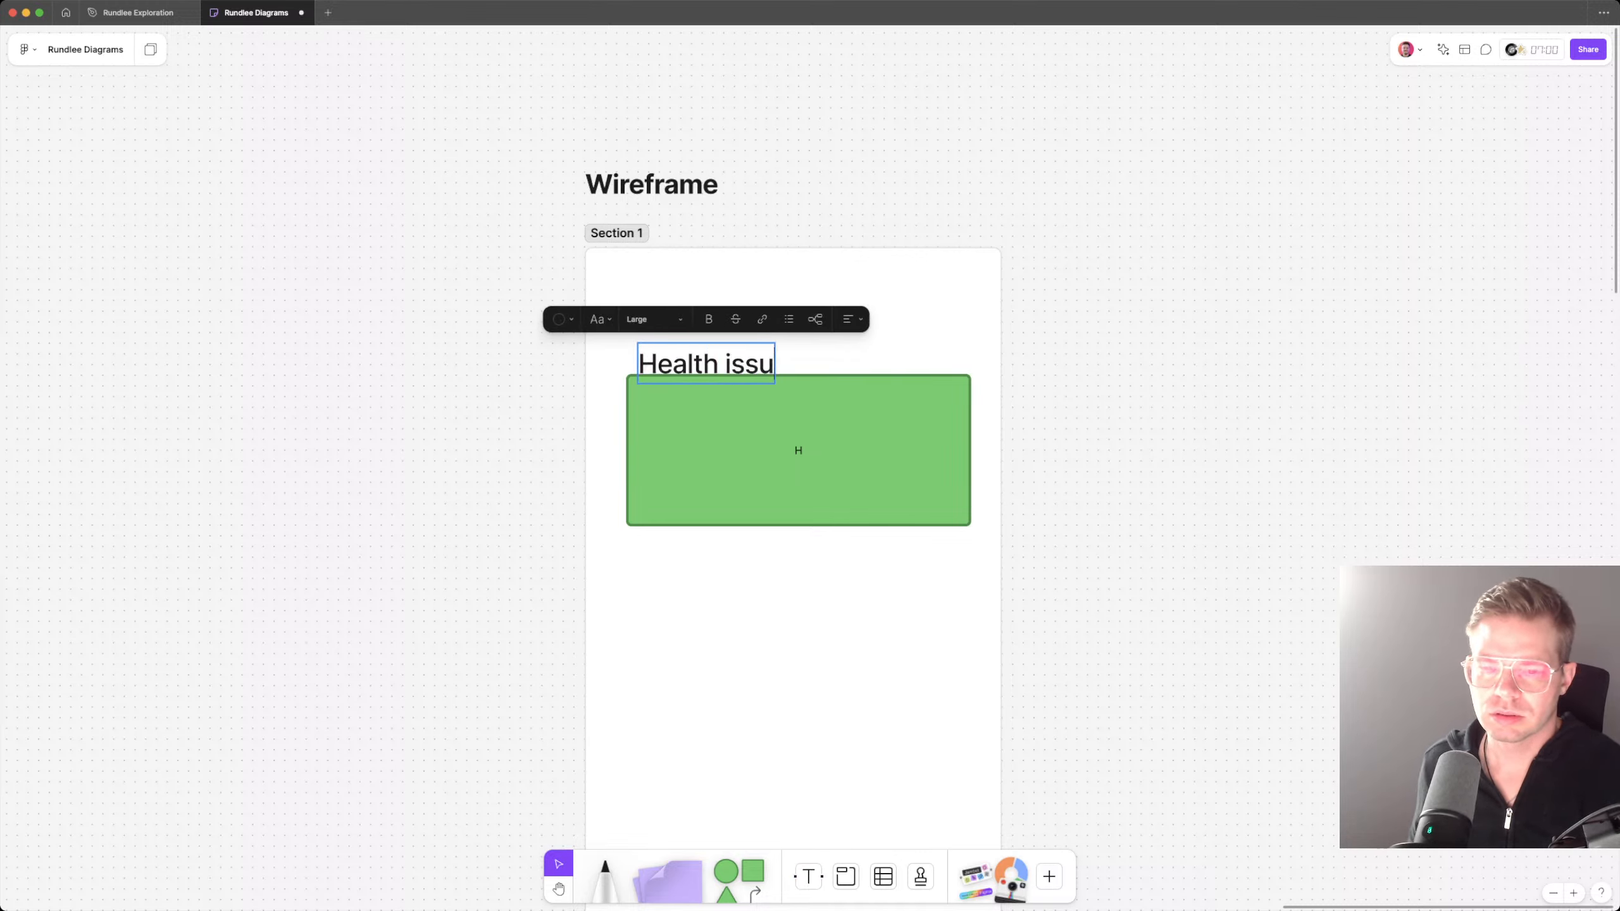
text(es)
key(Escape)
click(669, 318)
click(643, 272)
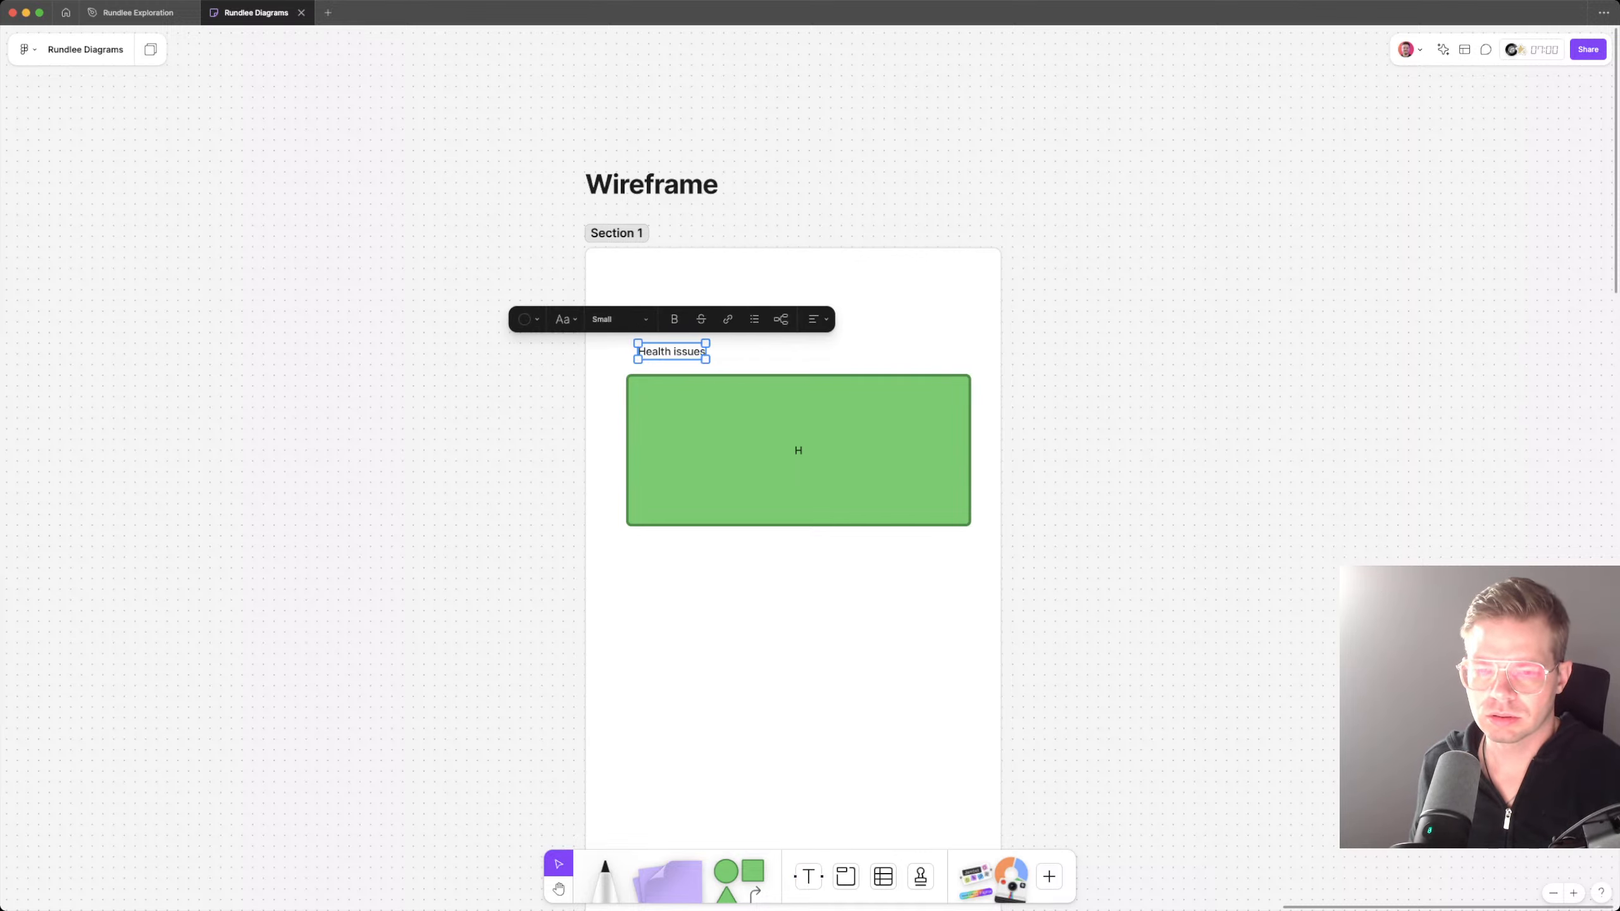
drag(671, 352, 660, 362)
Step: Replace the green rectangle's text with "Melanin"
click(811, 448)
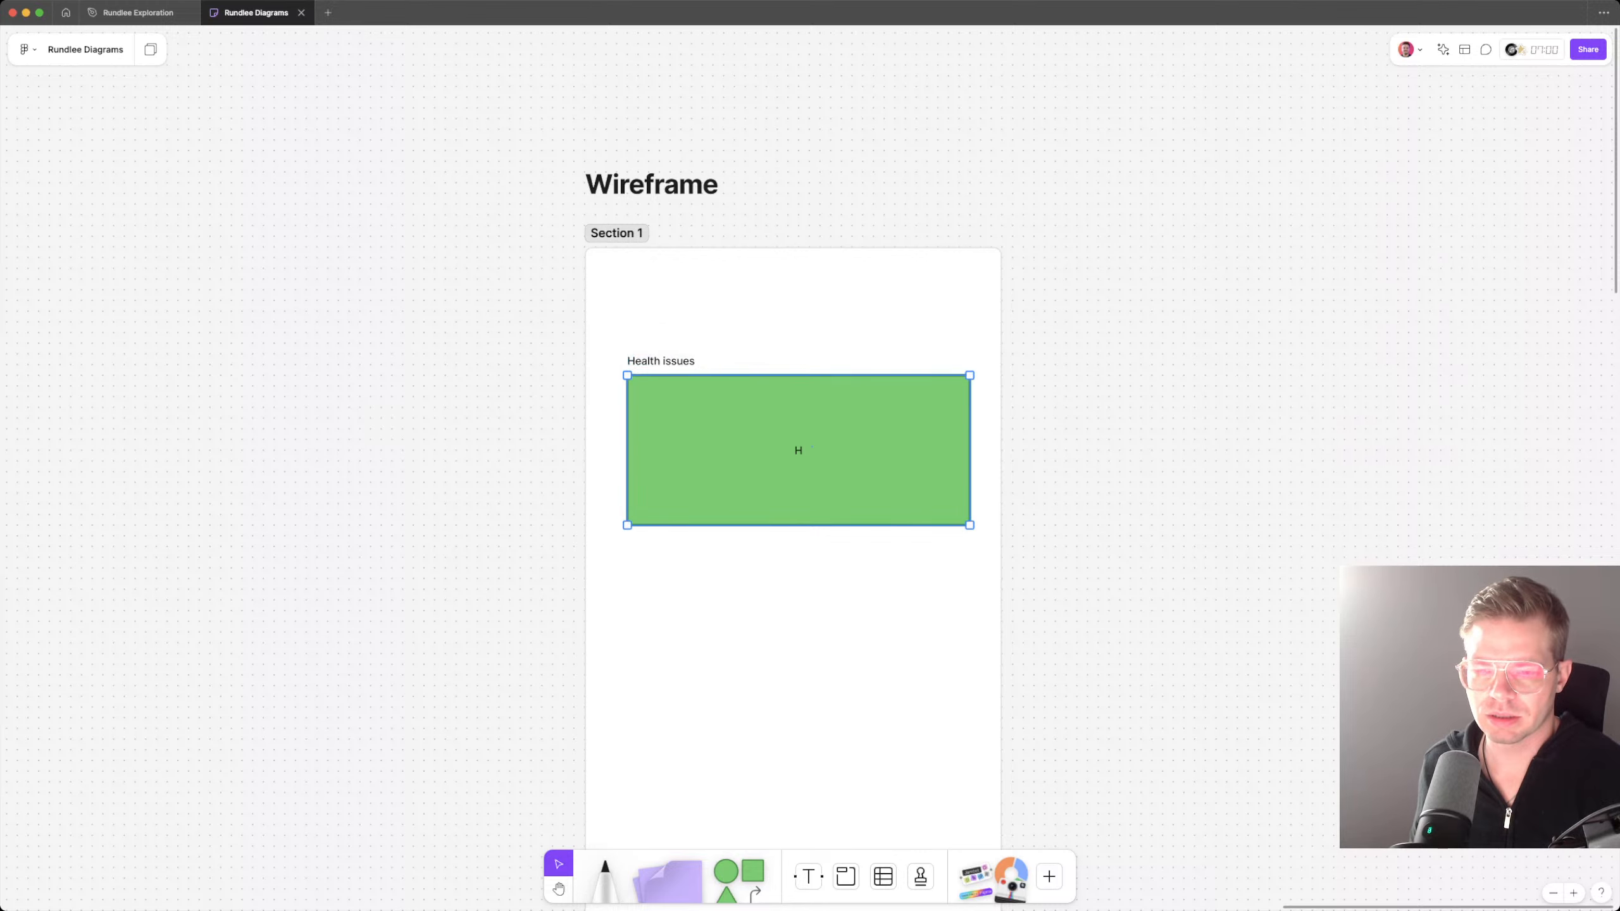
double_click(811, 448)
text(Me)
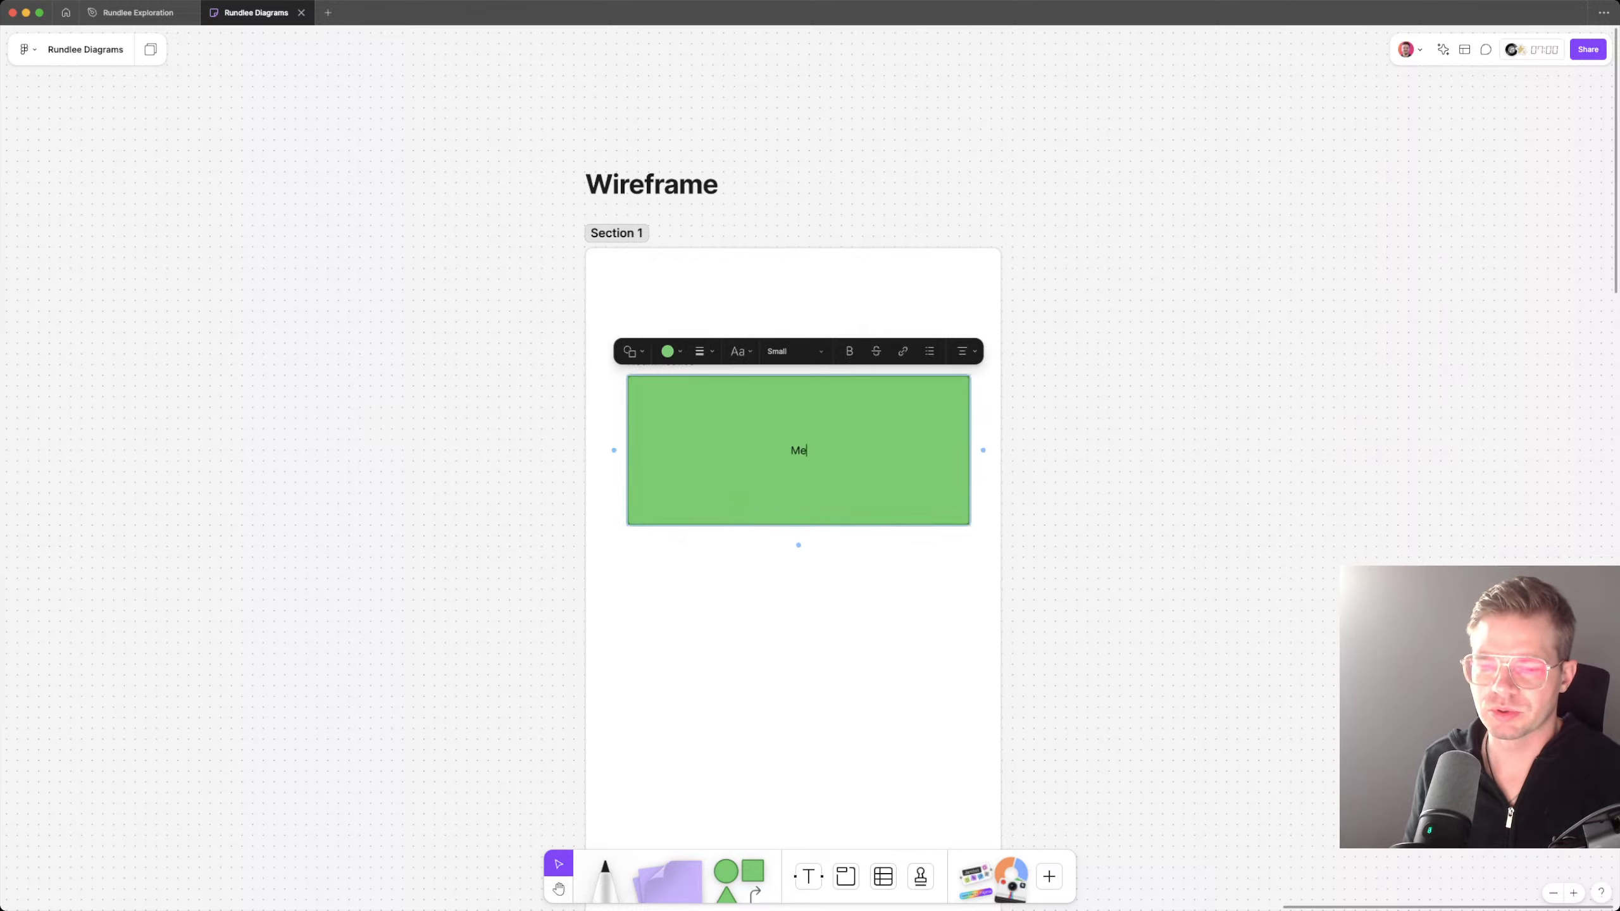
text(lani)
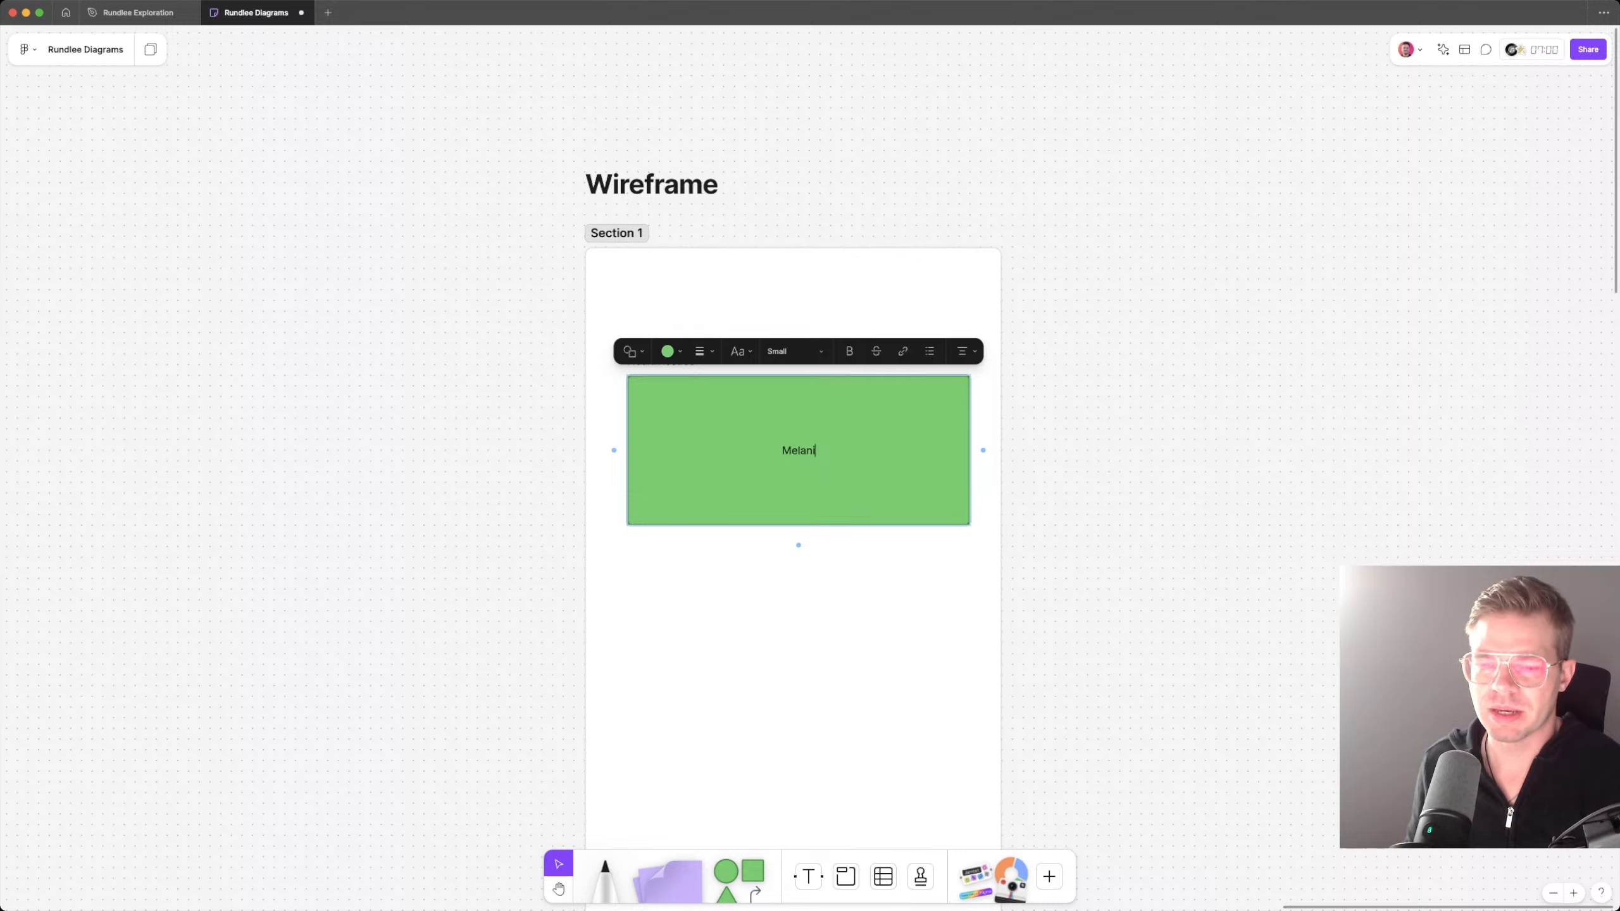
text(n)
key(Escape)
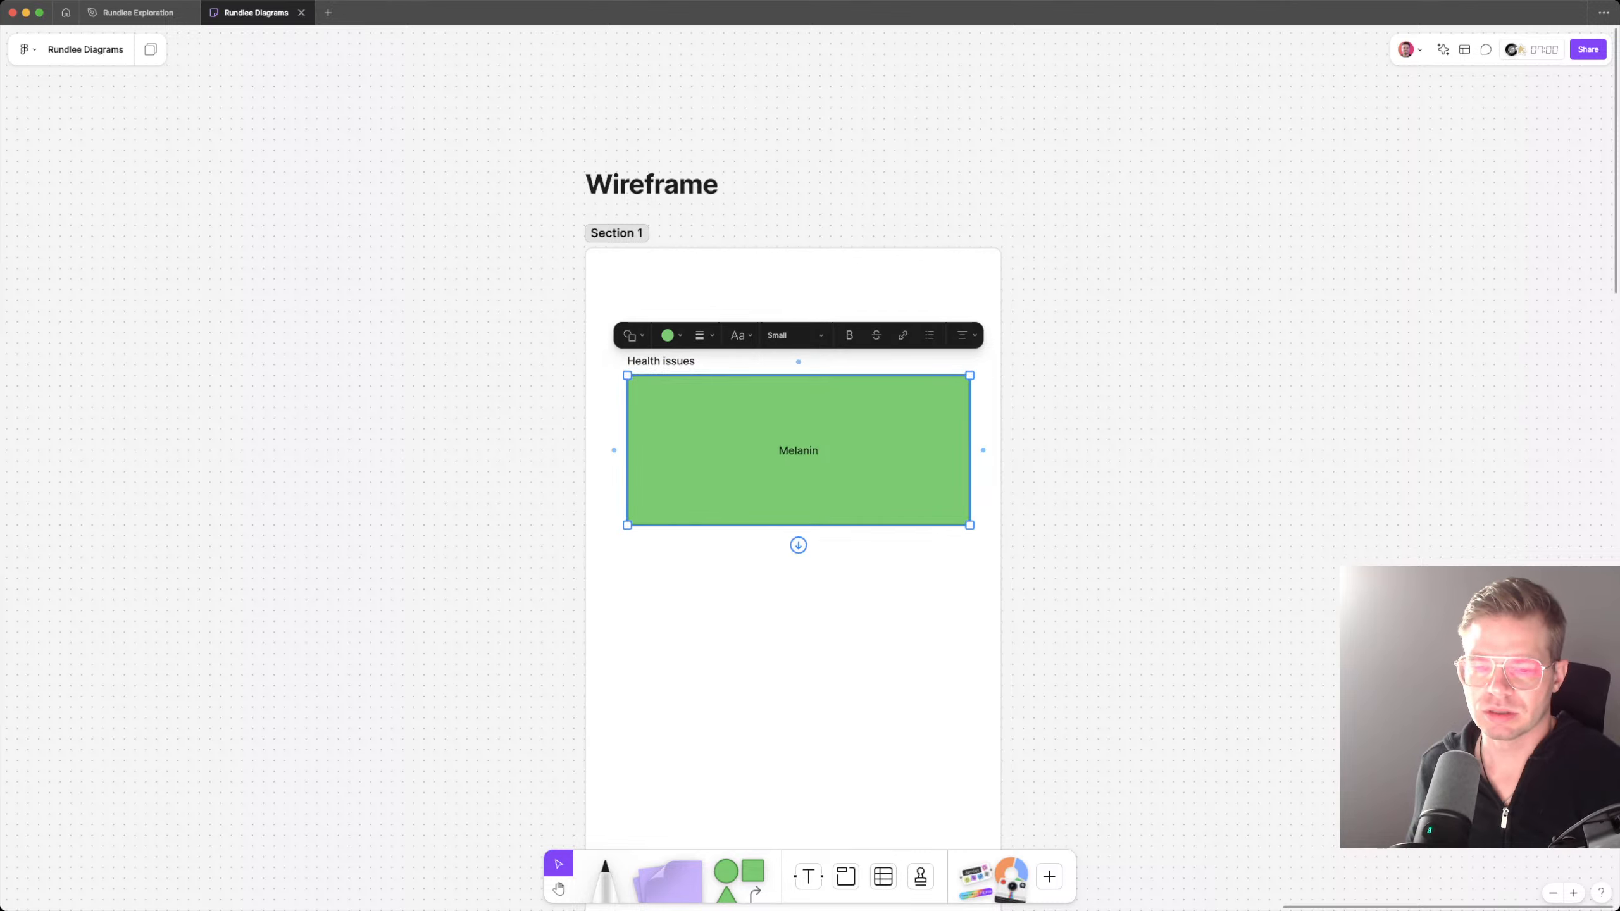
Step: Reduce the green rectangle to about a third of its height and replace its text with "Melatonin"
key(Return)
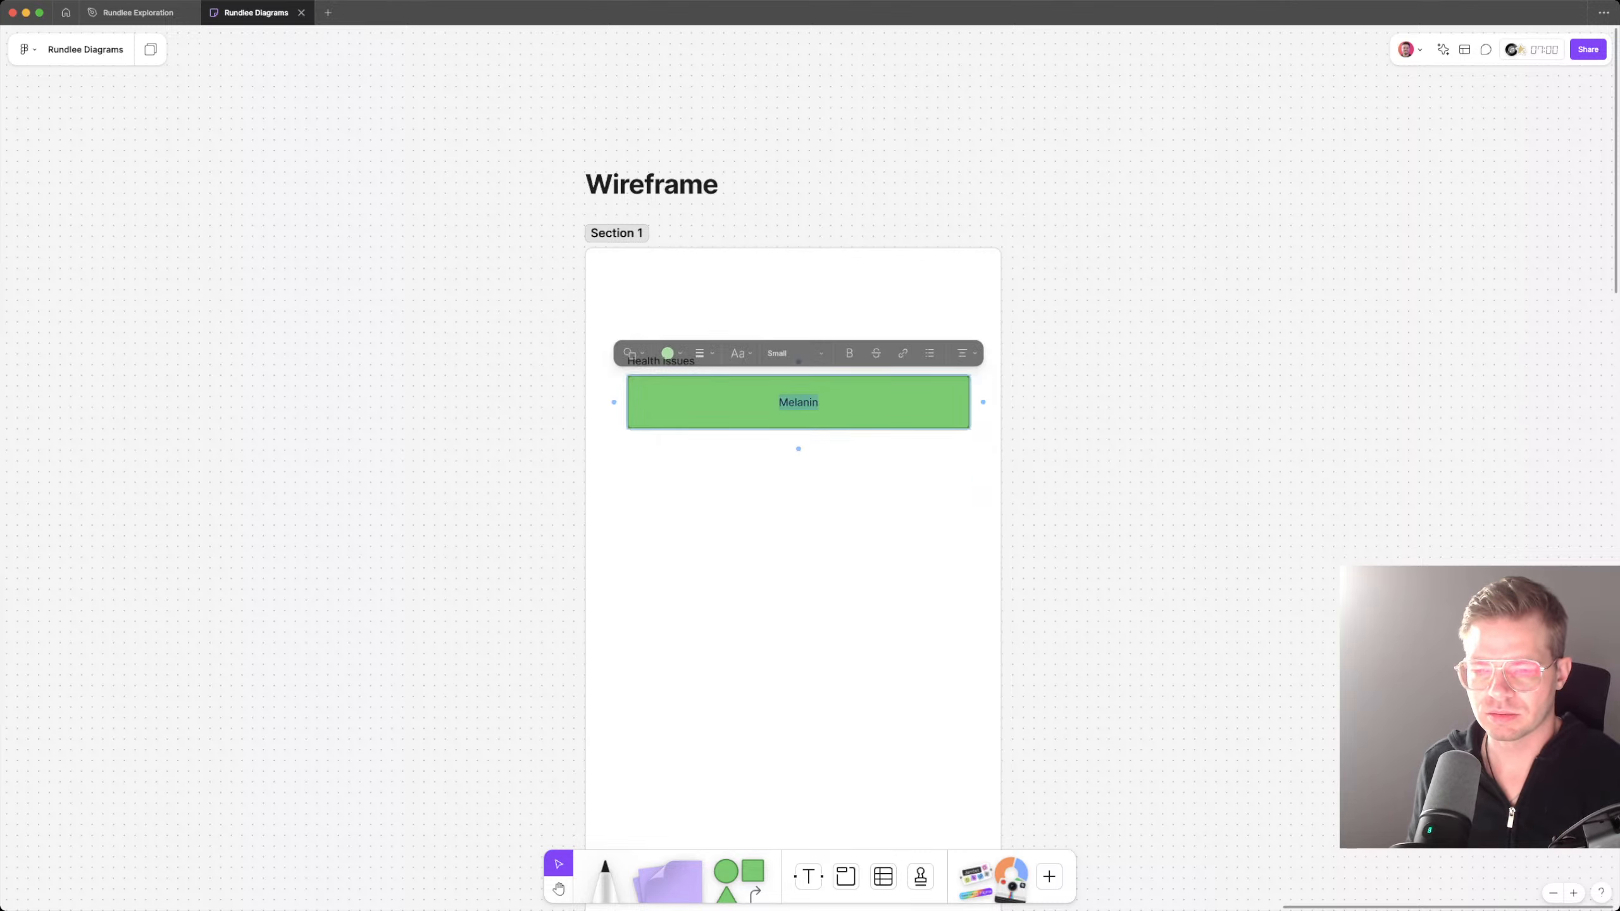
text(Melatonin)
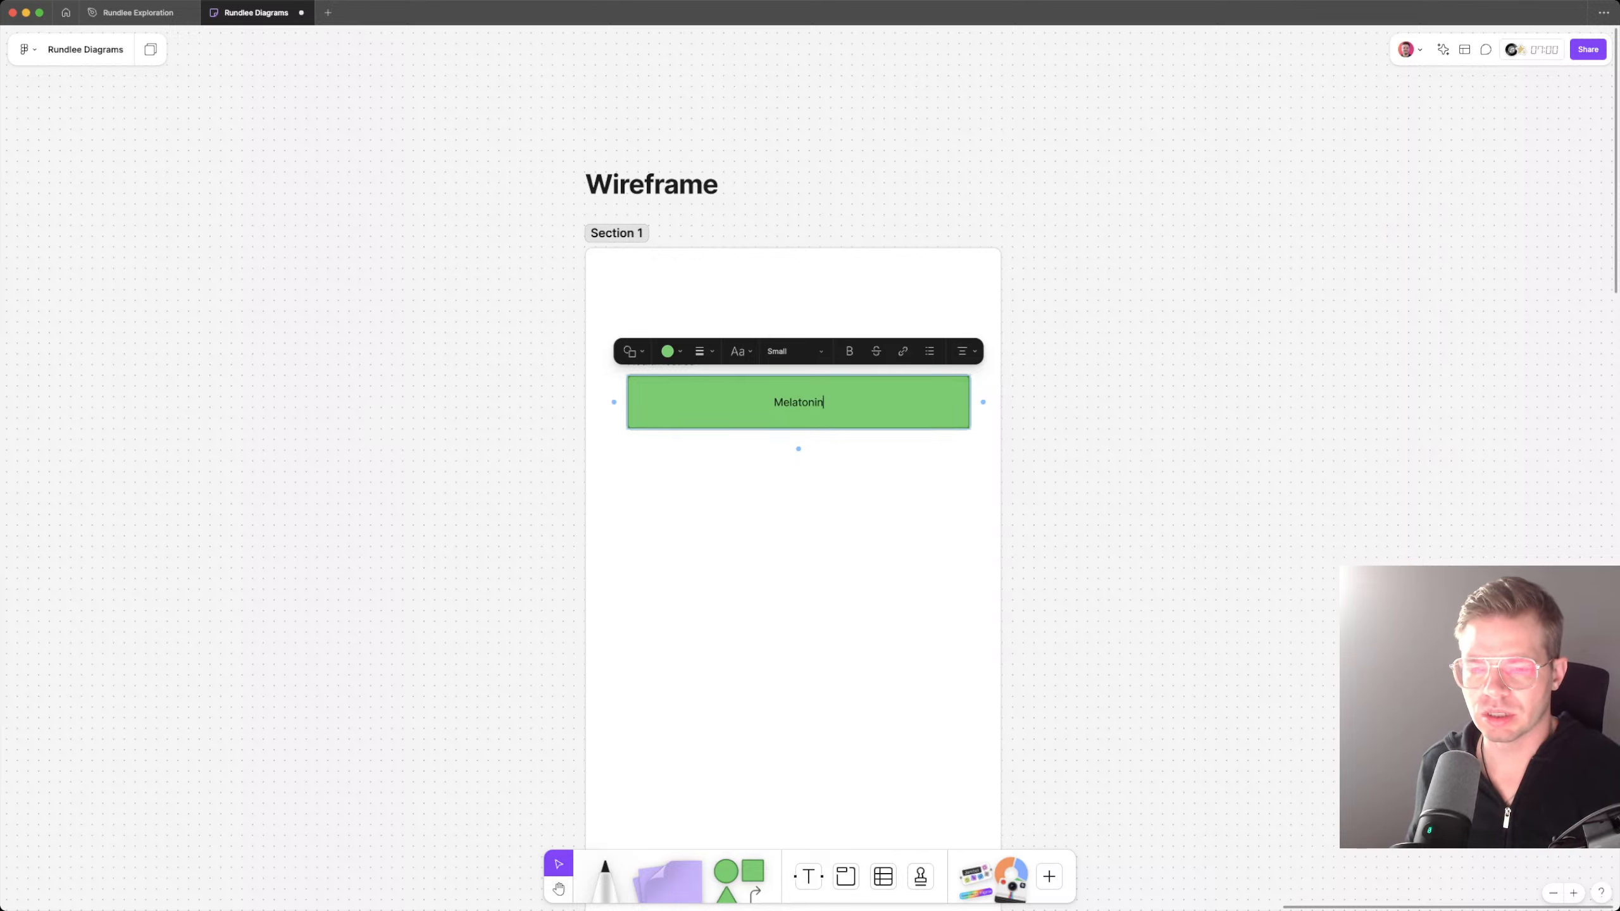
key(Escape)
Step: Replace the green rectangle's text with "Issue: Alopaetia"
key(Return)
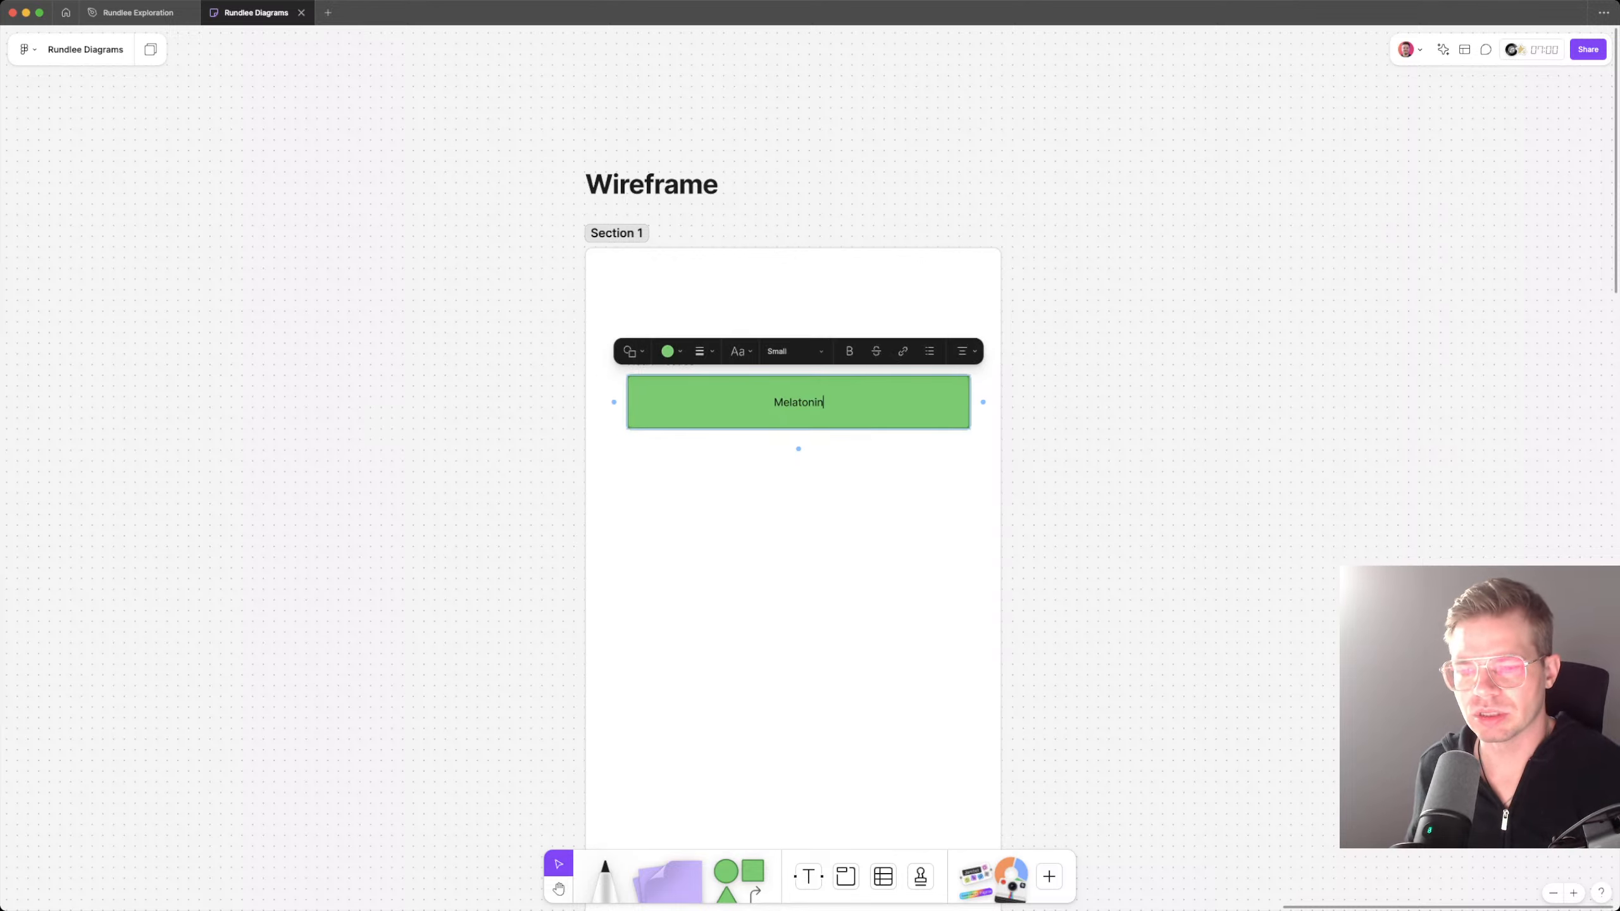
key(Escape)
key(Return)
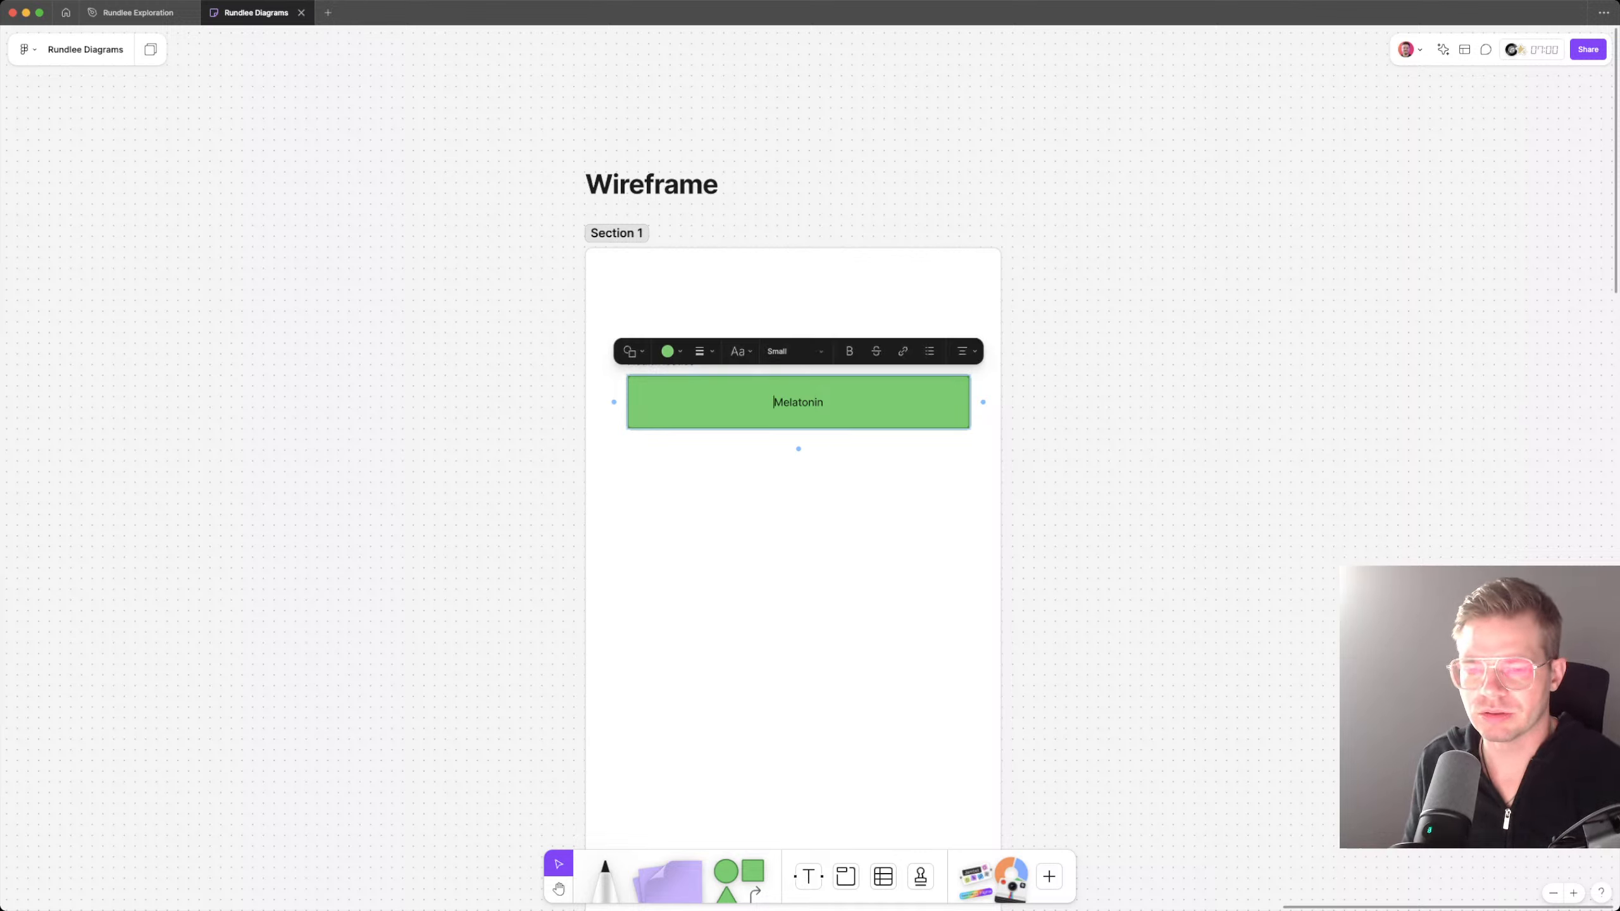
text(Iss)
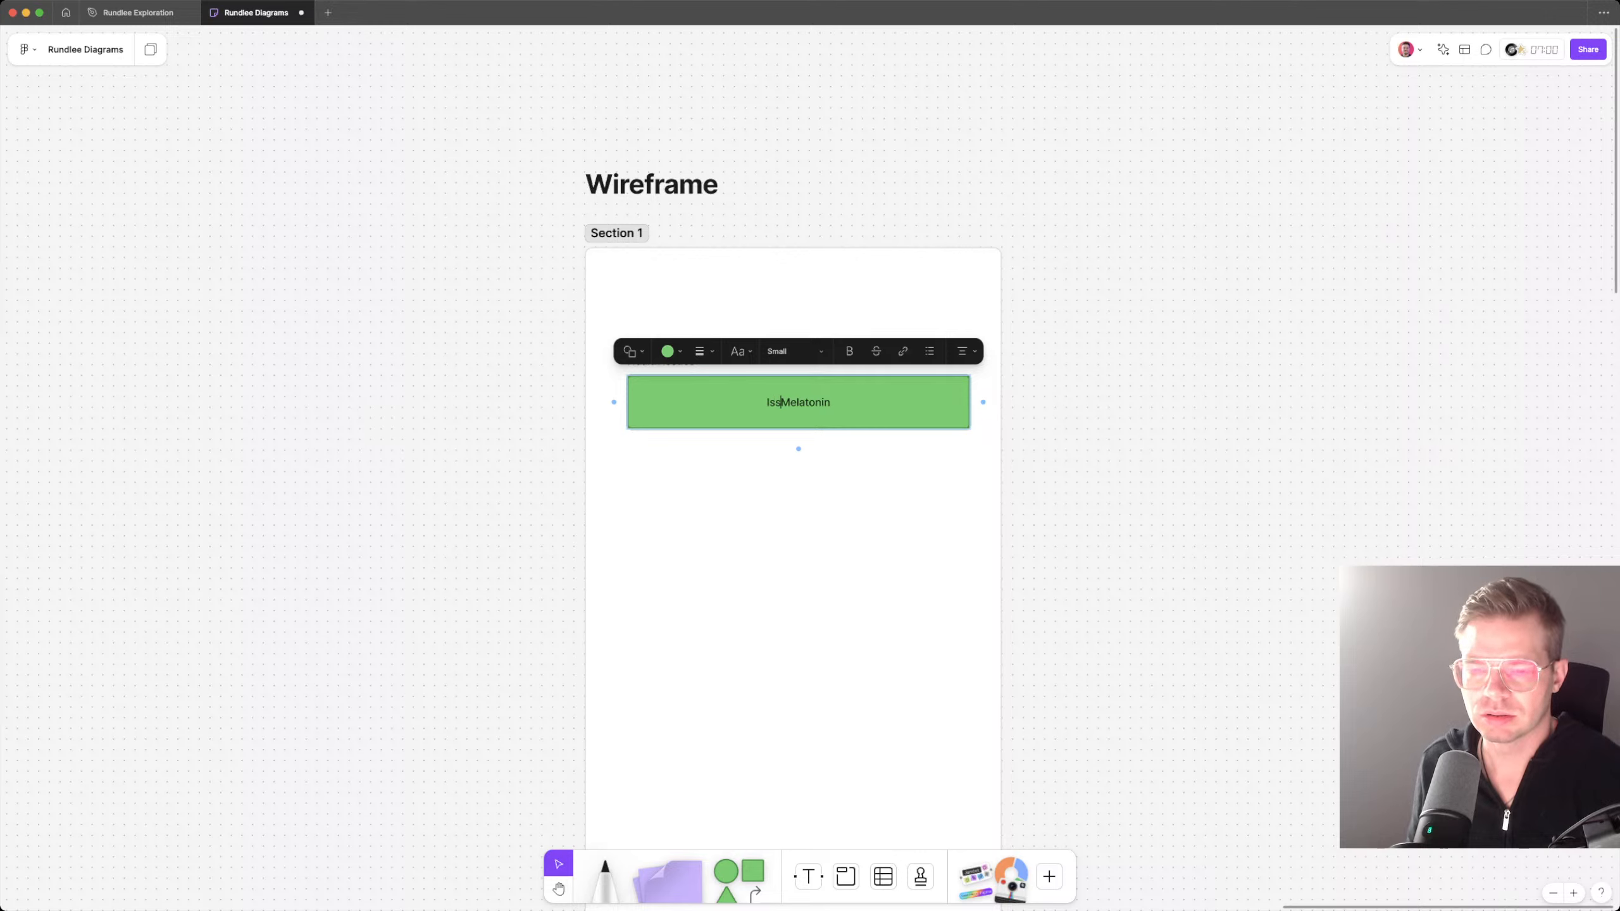
text(ue: Alo)
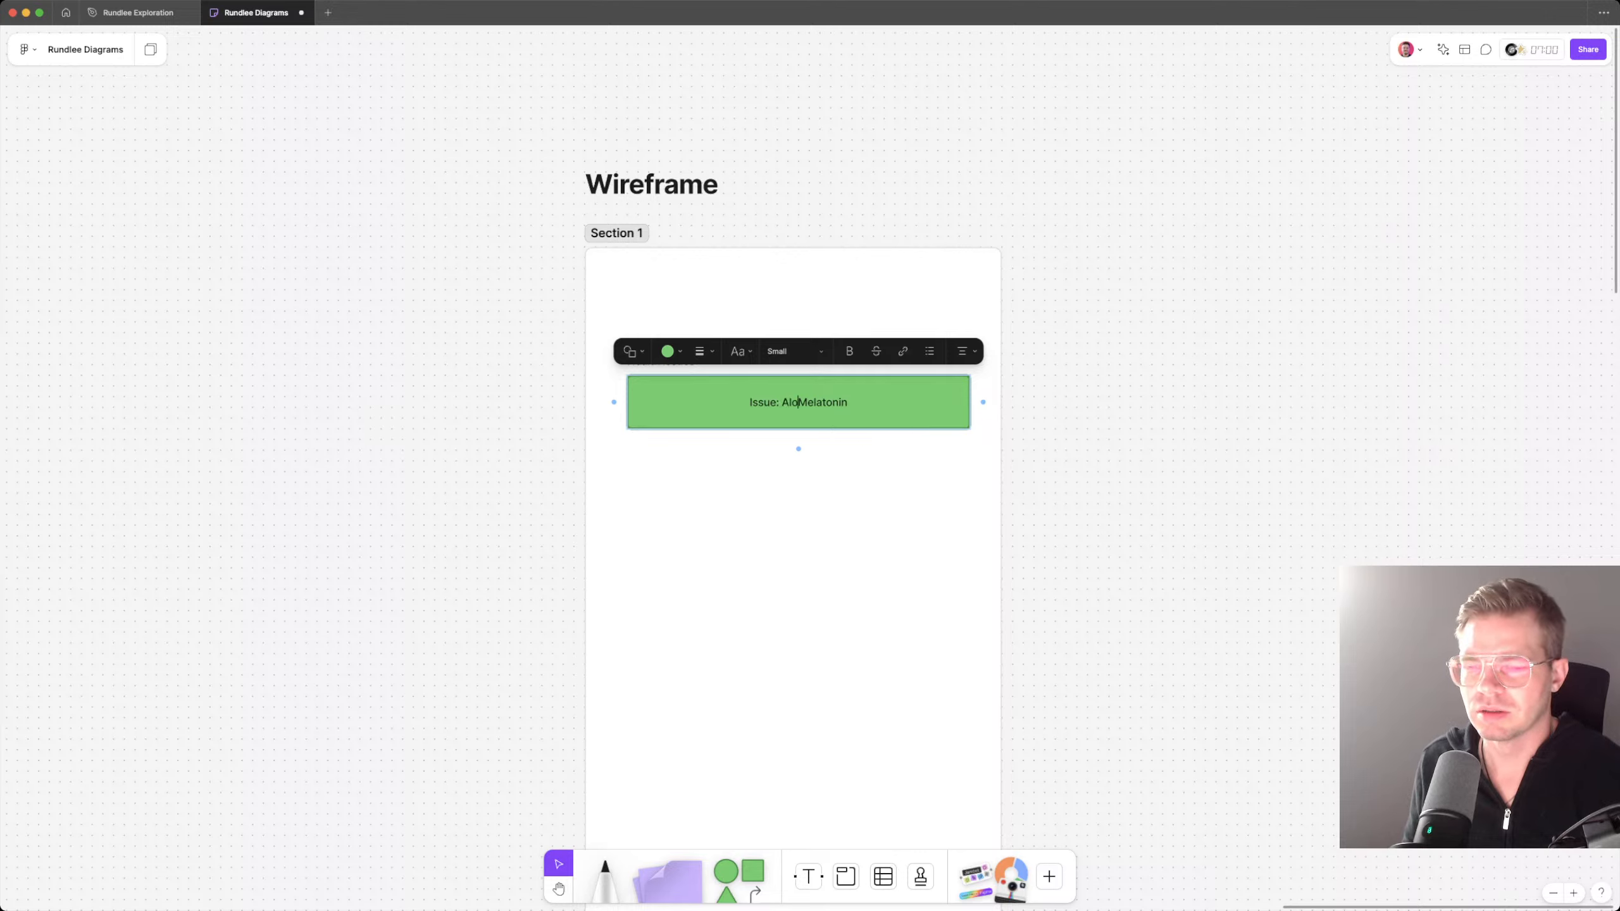
text(paetia)
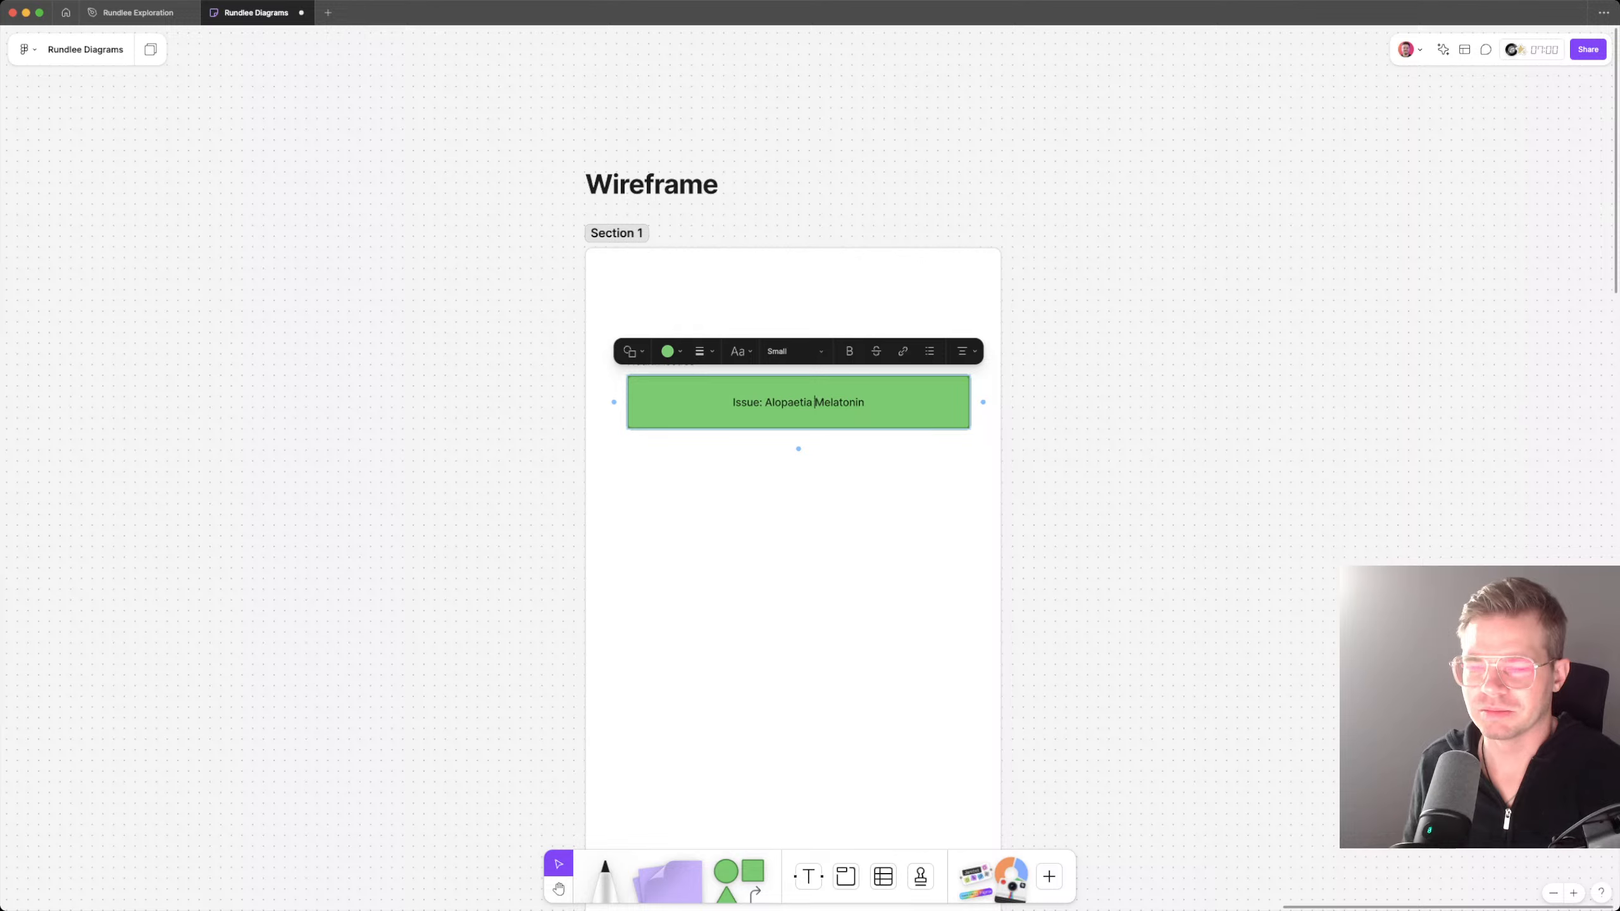
key(shift+alt+Right)
key(BackSpace)
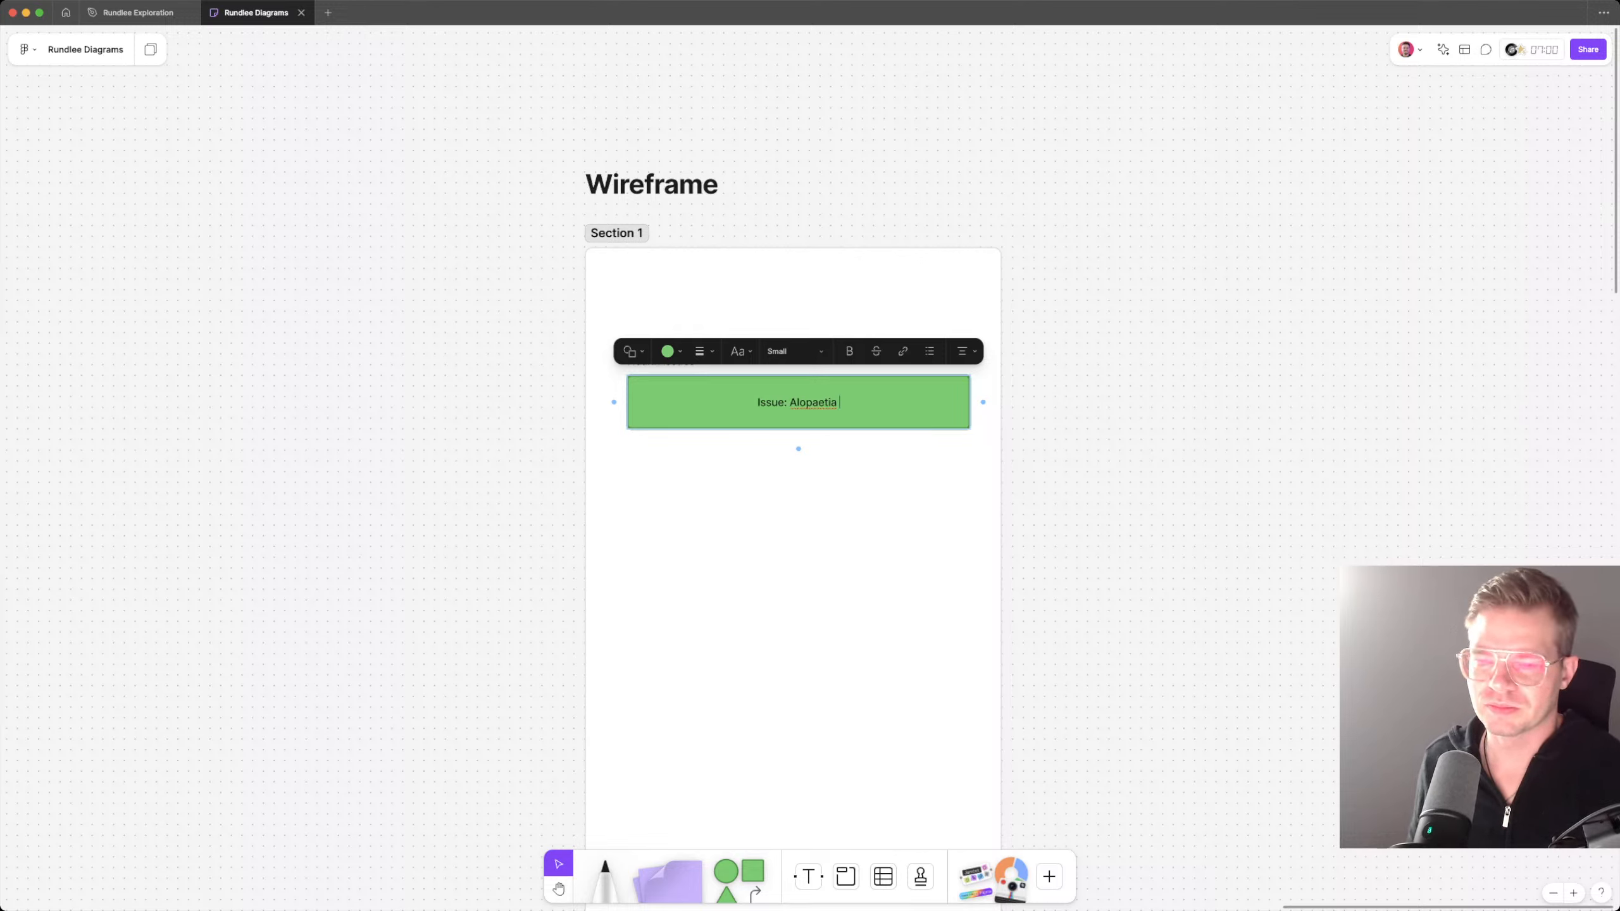
Step: Append "X" to the green rectangle's text so it reads "Issue: Alopaetia X"
text(S)
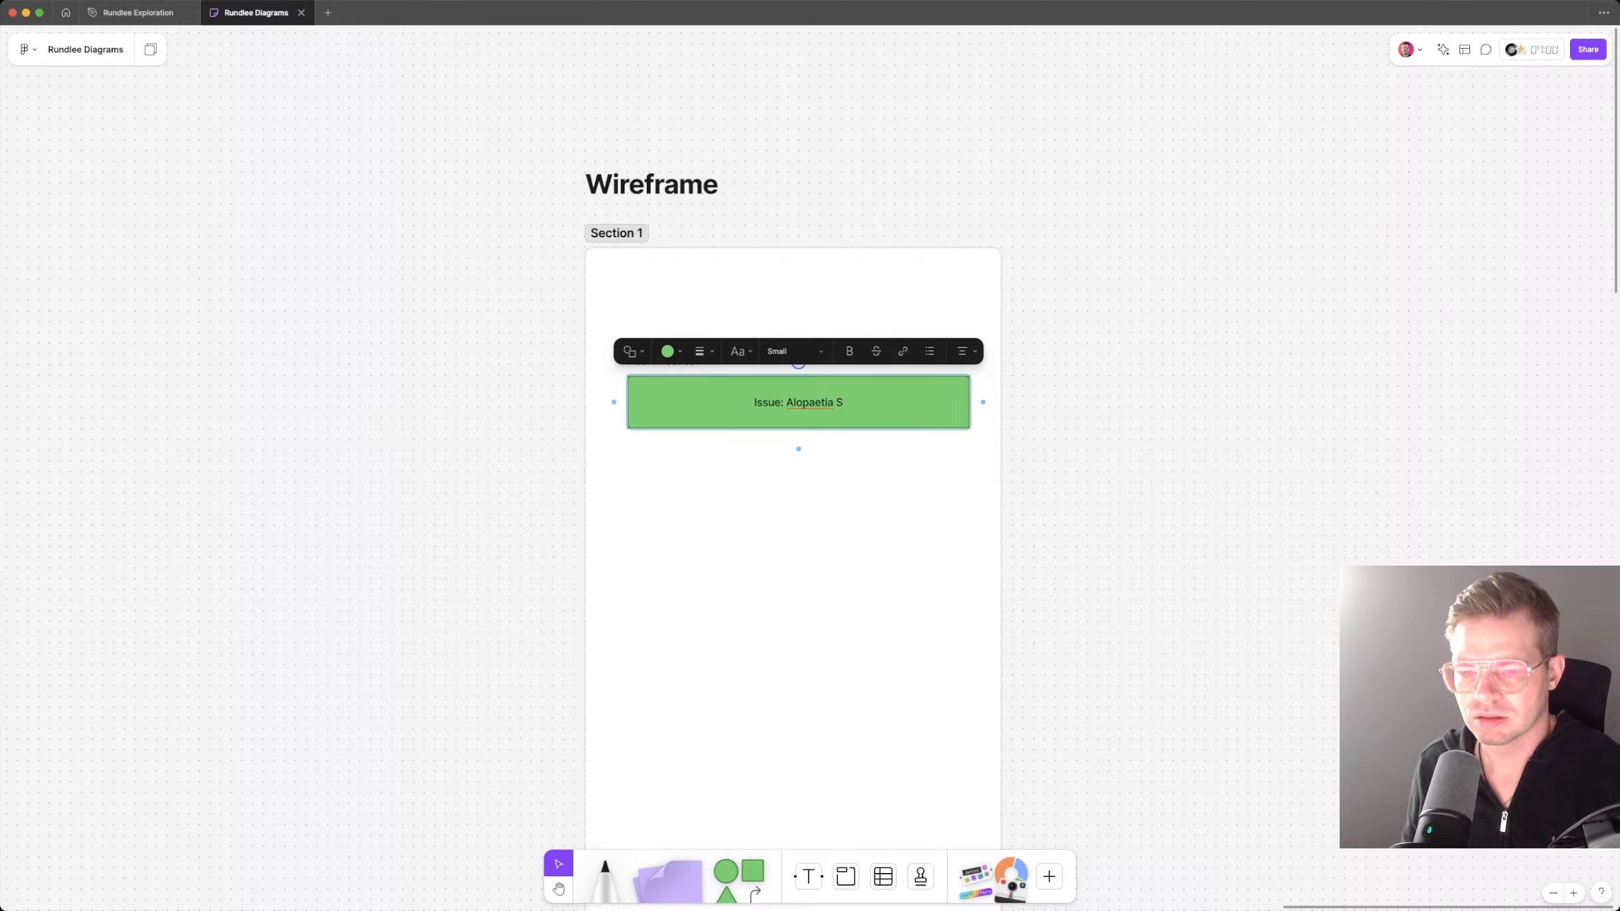
key(BackSpace)
text(X)
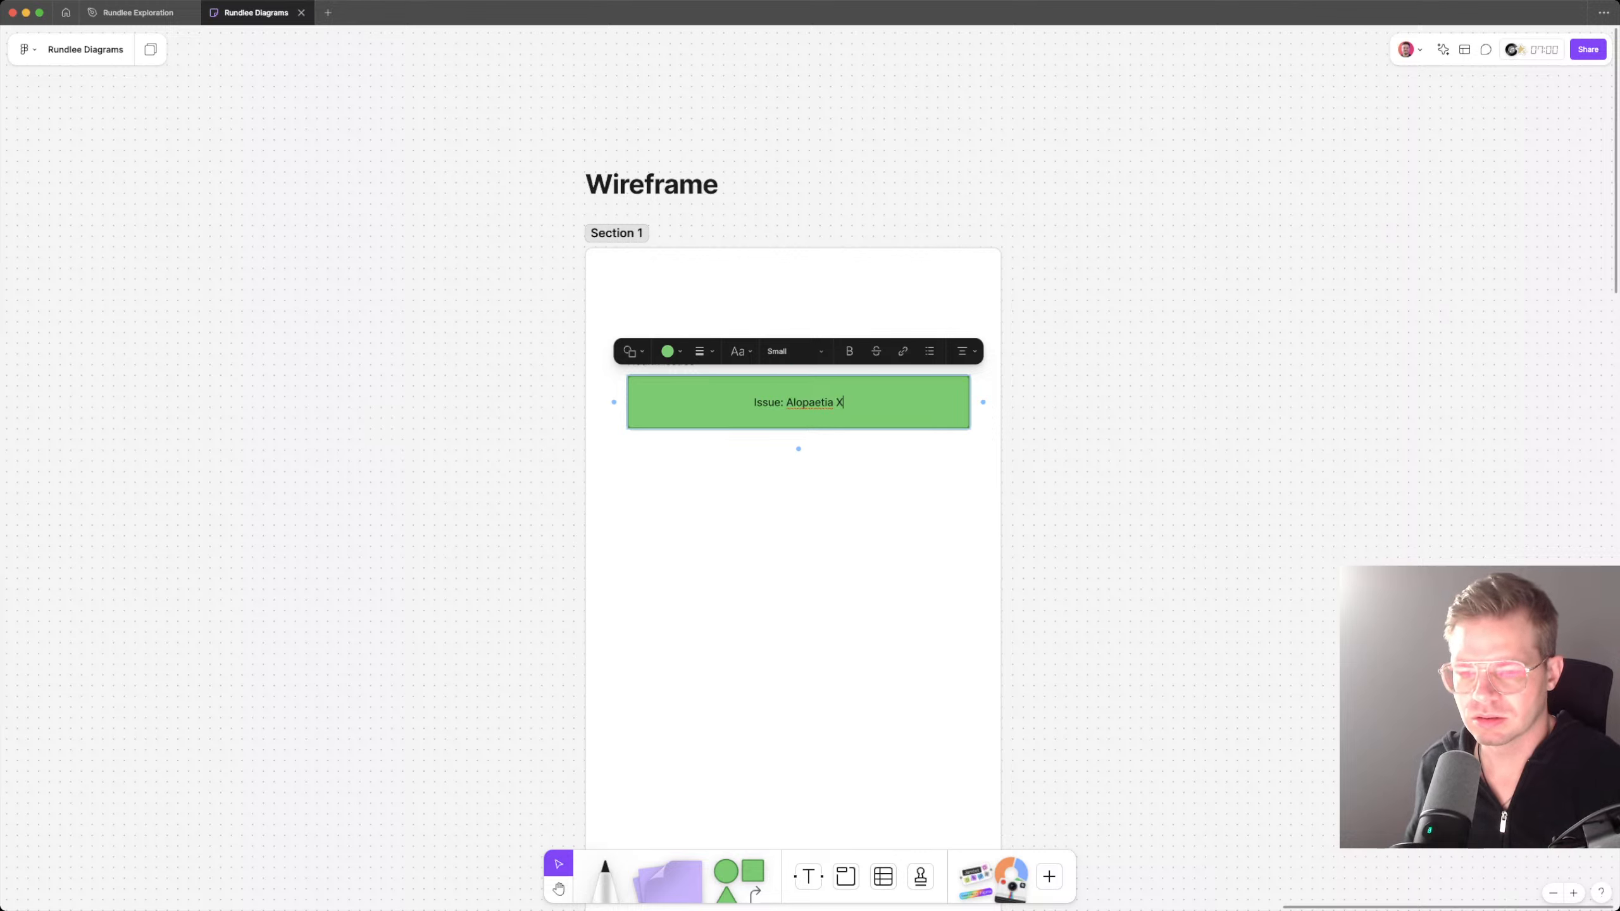
key(Escape)
double_click(808, 402)
click(844, 402)
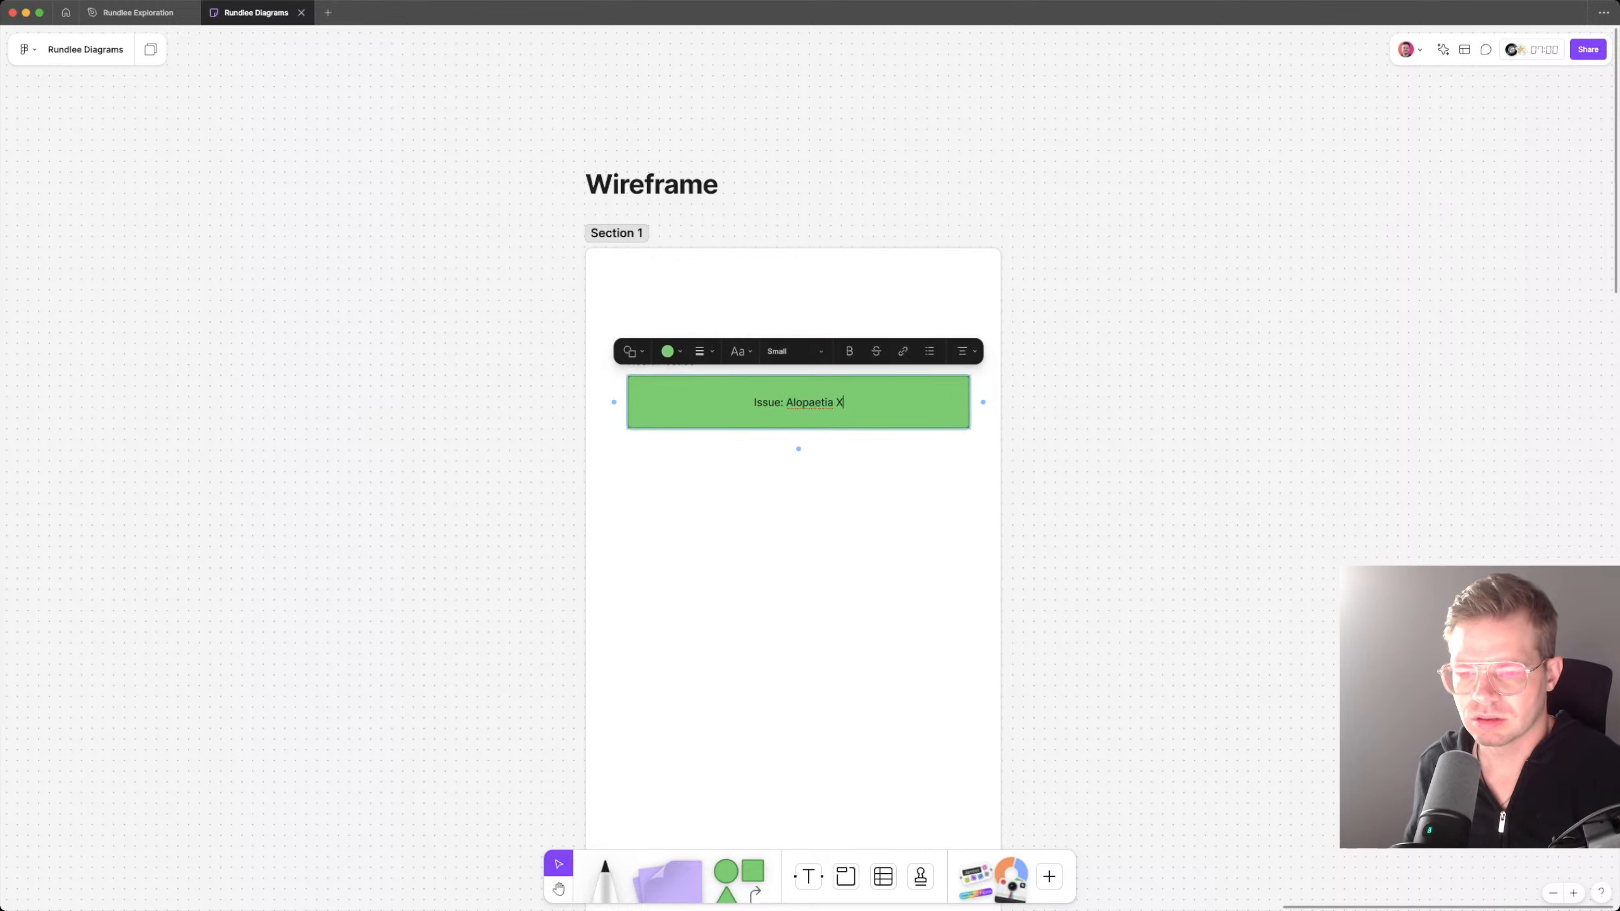
key(Escape)
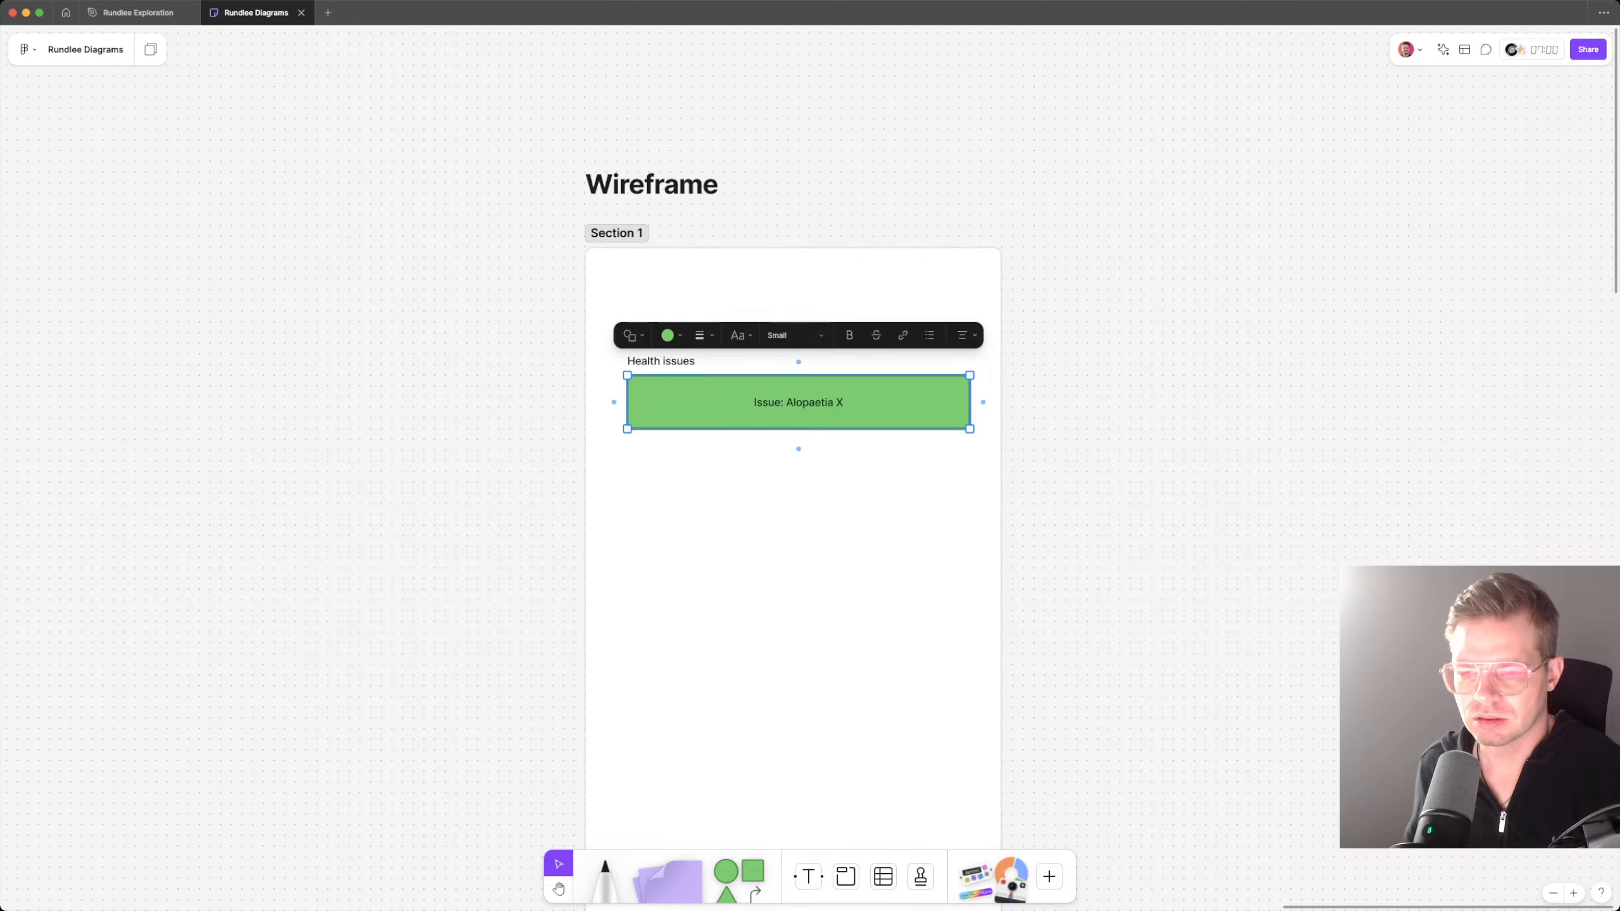
Step: Left-align the text inside the "Issue: Alopaetia X" rectangle
key(Return)
key(Escape)
click(967, 335)
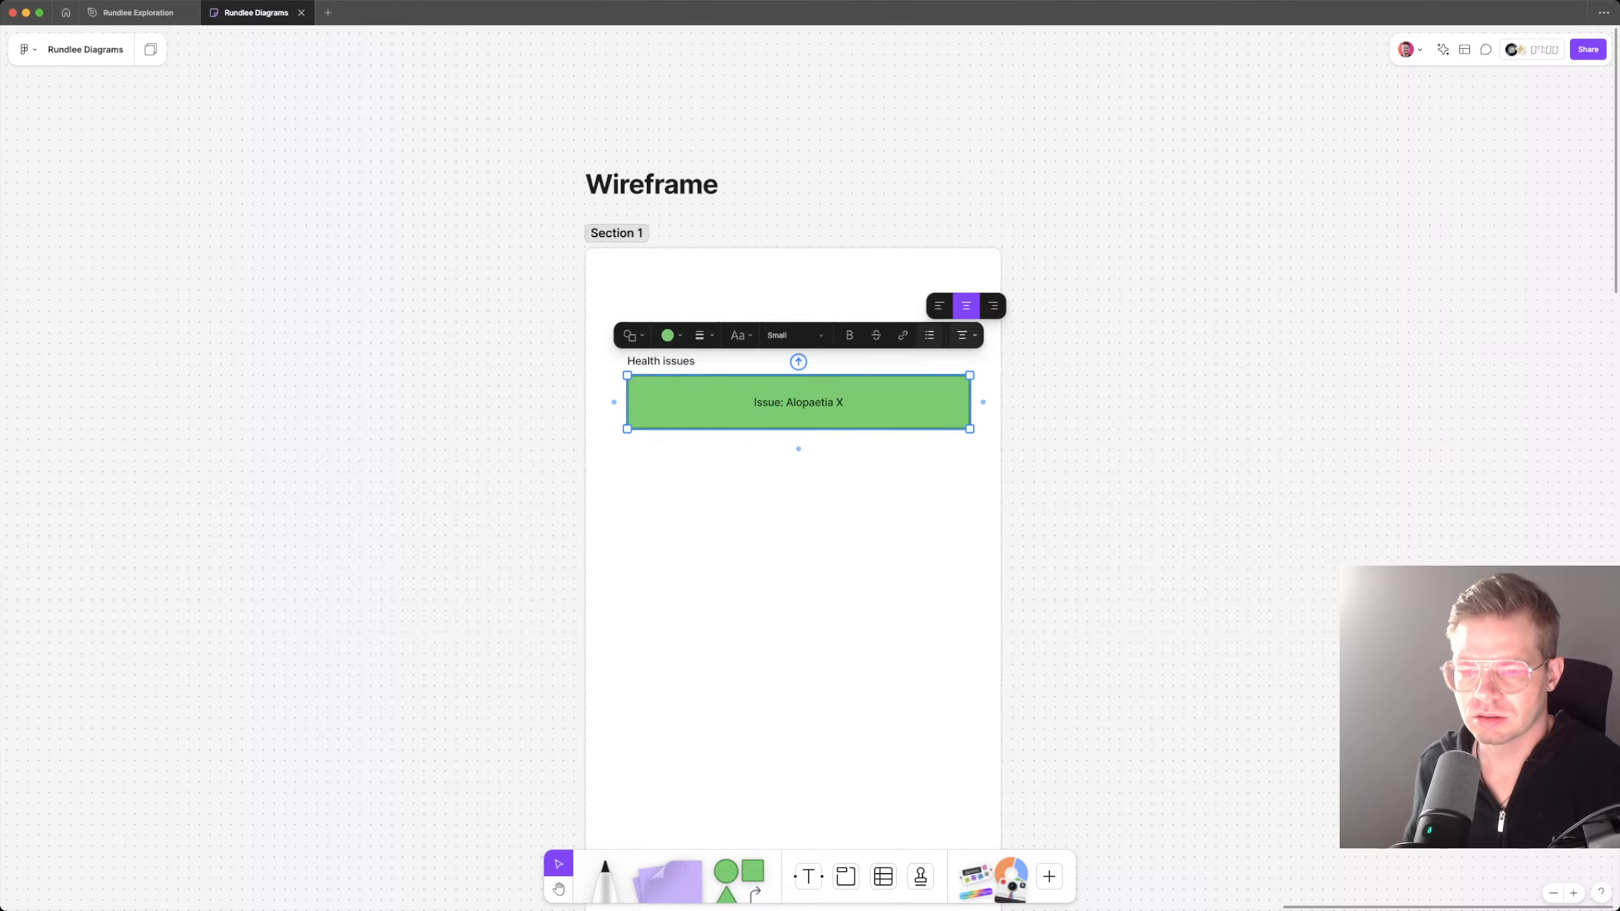
click(940, 307)
Step: Duplicate the "Issue: Alopaetia X" rectangle below itself and nudge the copy up to narrow the gap
key(super+d)
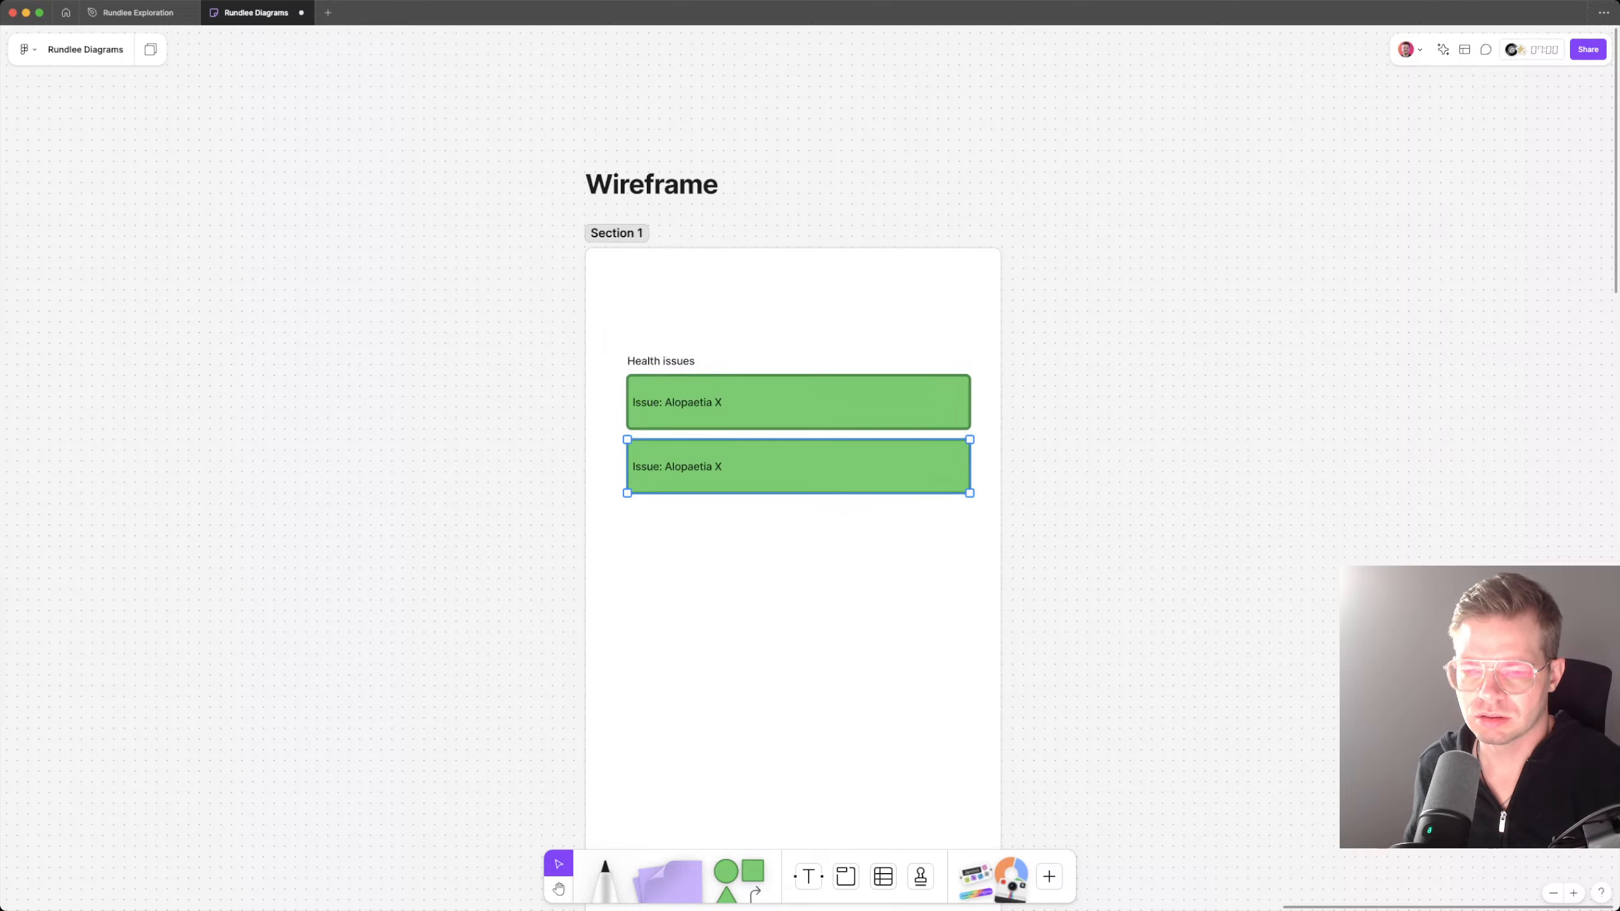
key(Up)
key(Up)
key(Up)
key(Up)
key(Up)
key(Up)
Step: Replace the lower rectangle's text with "Anxiety", dropping the "Issue:" prefix
key(Return)
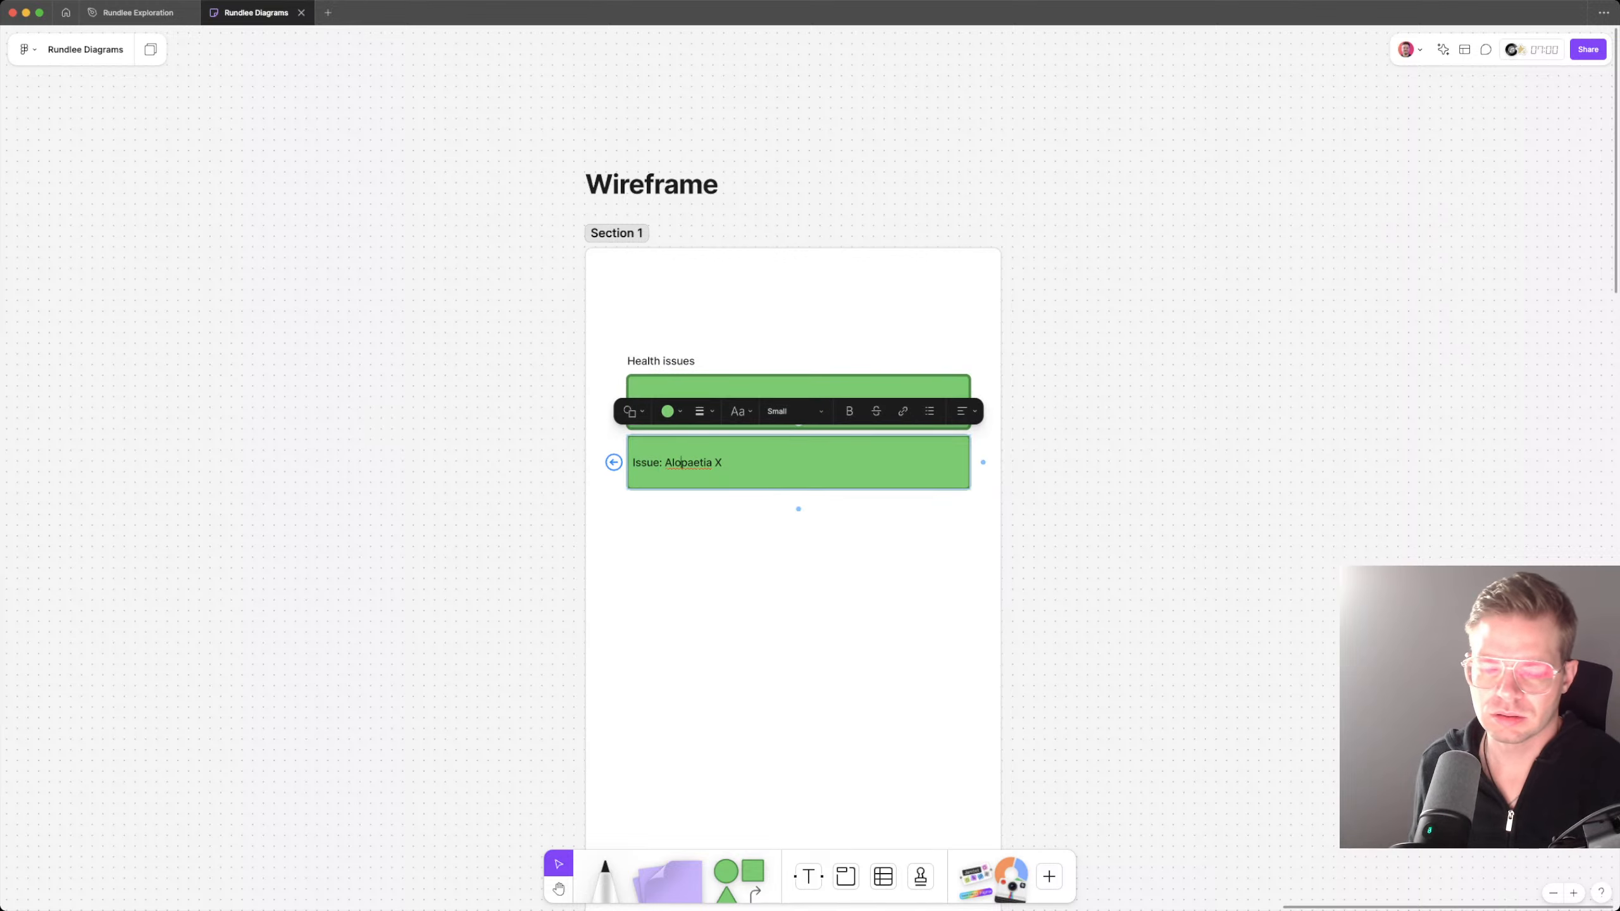
key(alt+shift+Left)
key(alt+shift+Left)
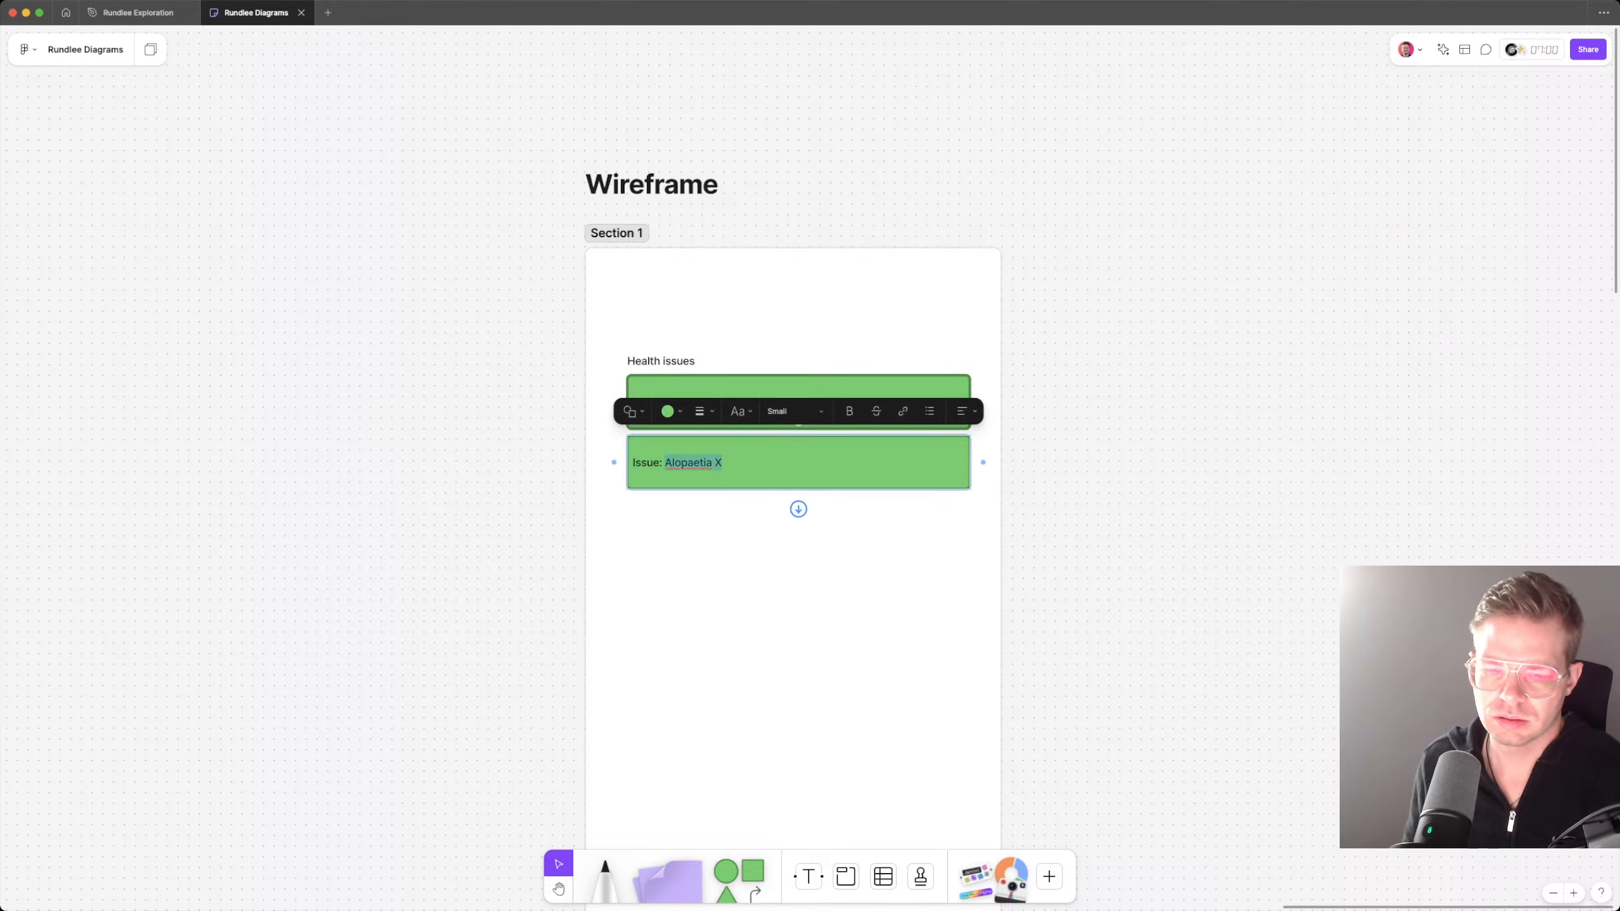
text(Anxiety)
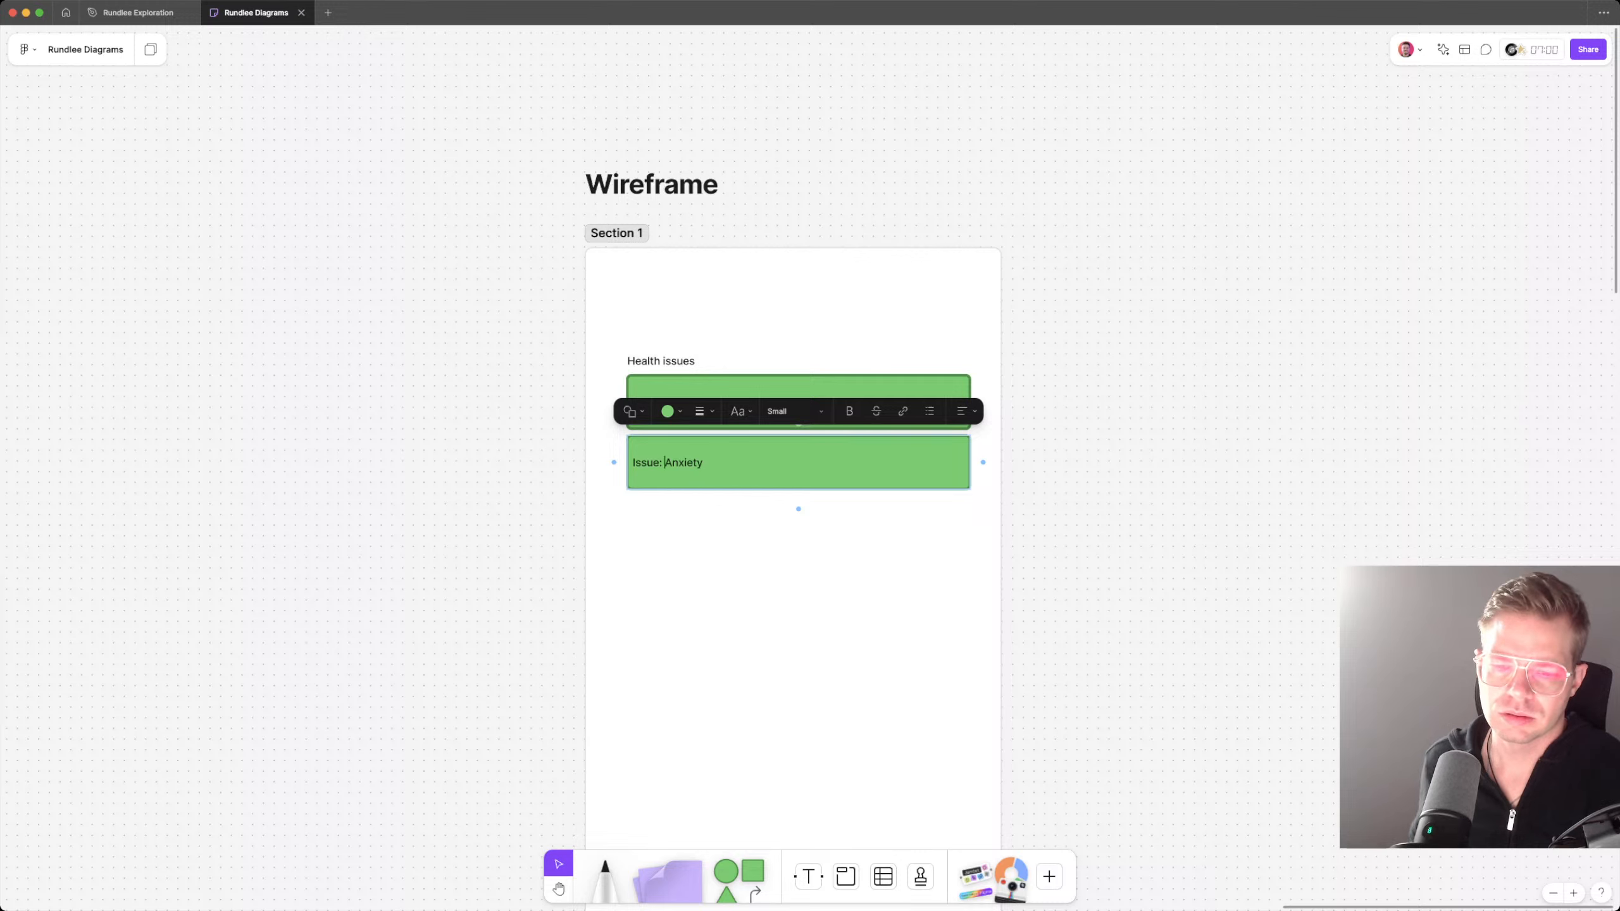
key(super+shift+Left)
key(BackSpace)
key(Escape)
Step: Remove the "Issue:" prefix from the upper rectangle so its text reads "Alopaetia X"
double_click(679, 402)
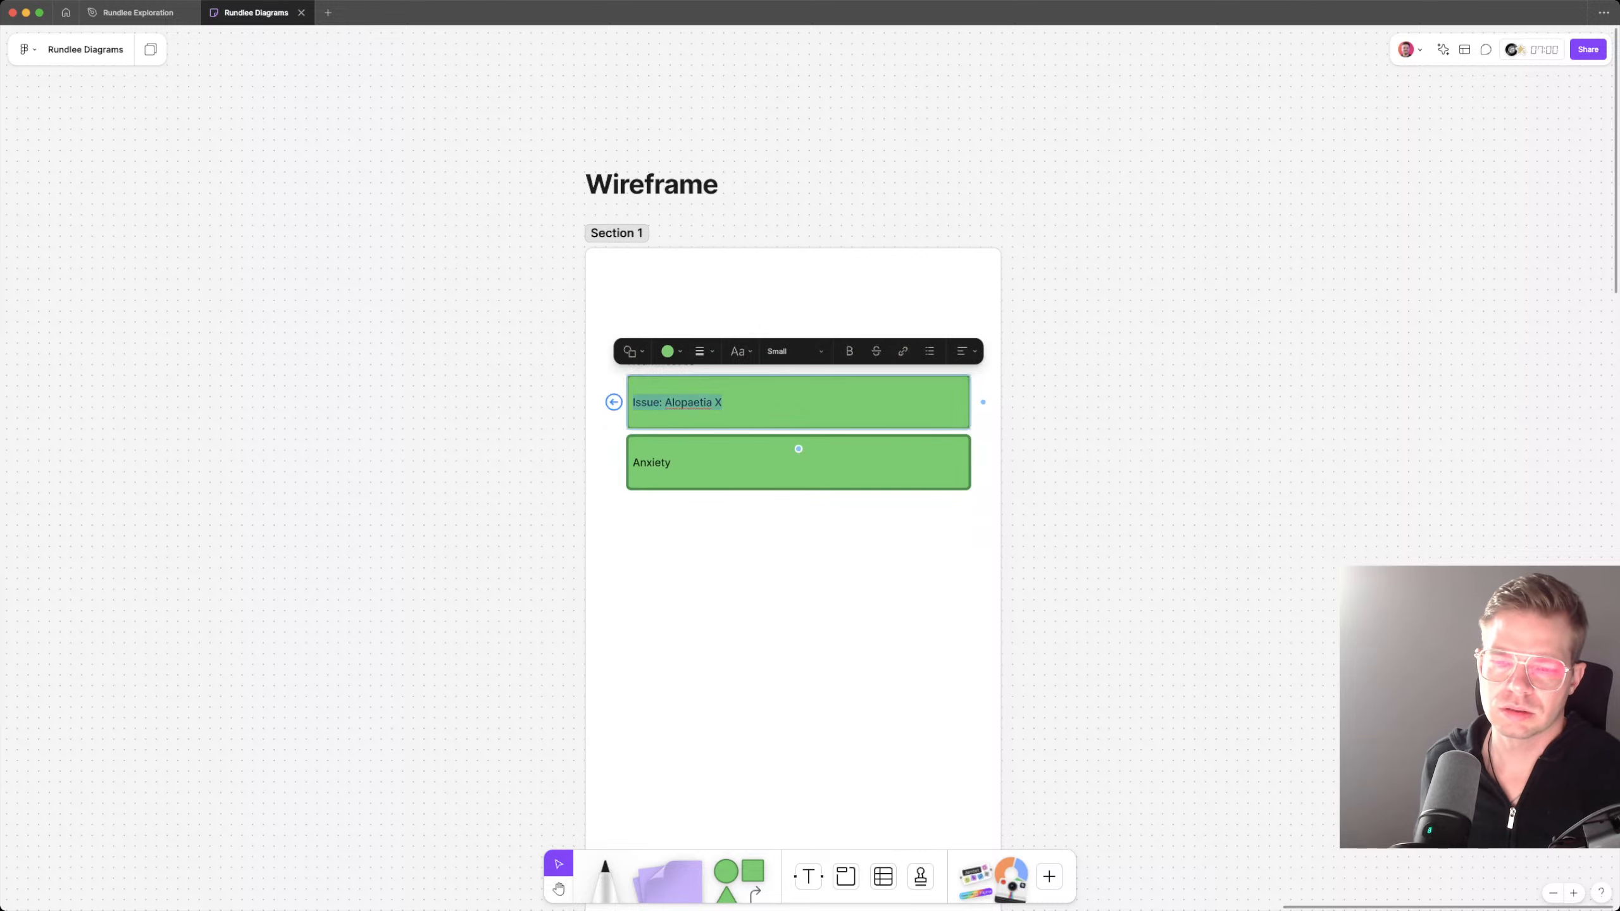
click(672, 402)
key(super+shift+Left)
key(BackSpace)
key(Escape)
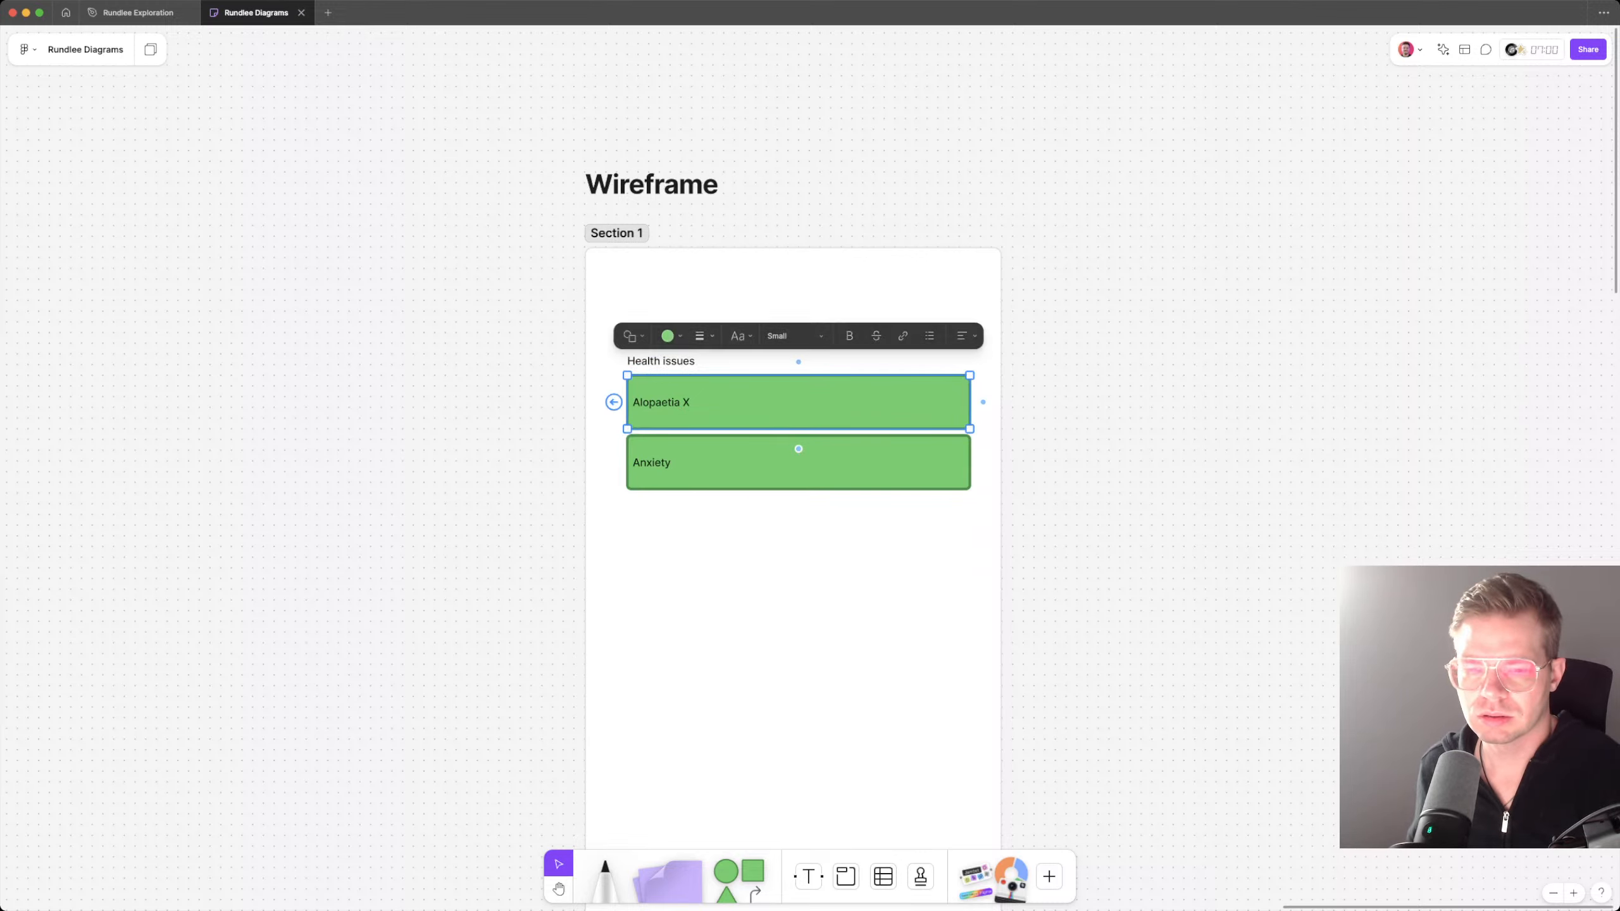
Step: Add a copy of the "Alopaetia X" rectangle and stack all three rectangles with equal gaps under the Health issues label
click(797, 448)
key(super+z)
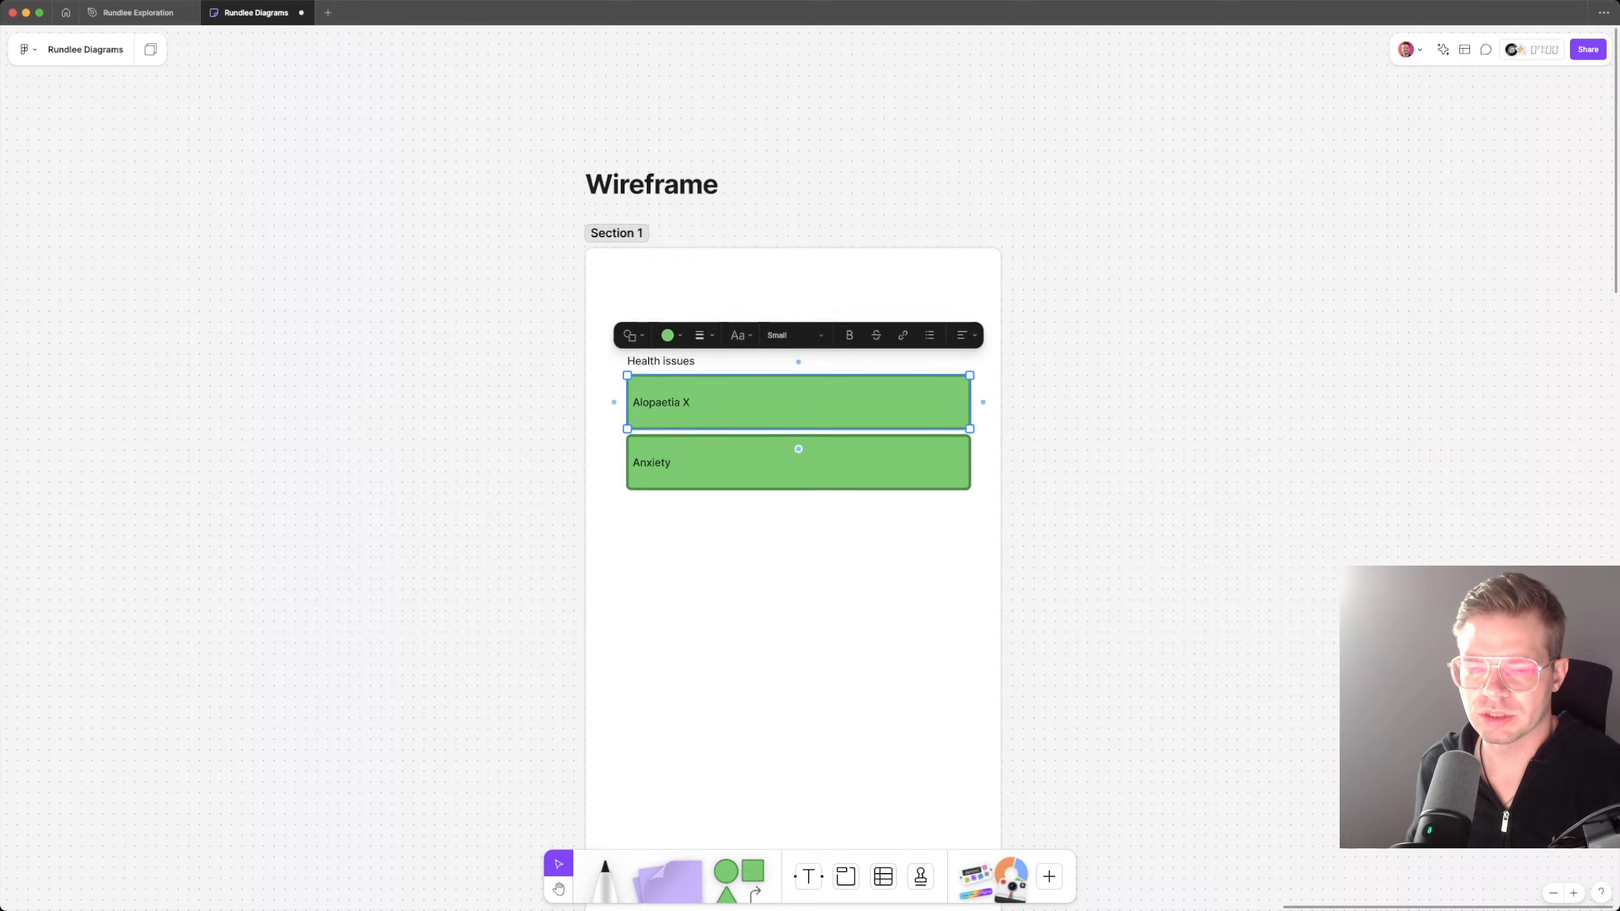
click(798, 464)
shift+click(798, 418)
mouse_move(798, 418)
mouse_down()
mouse_move(797, 471)
mouse_move(798, 409)
mouse_up()
click(798, 469)
shift+click(798, 456)
shift+click(798, 514)
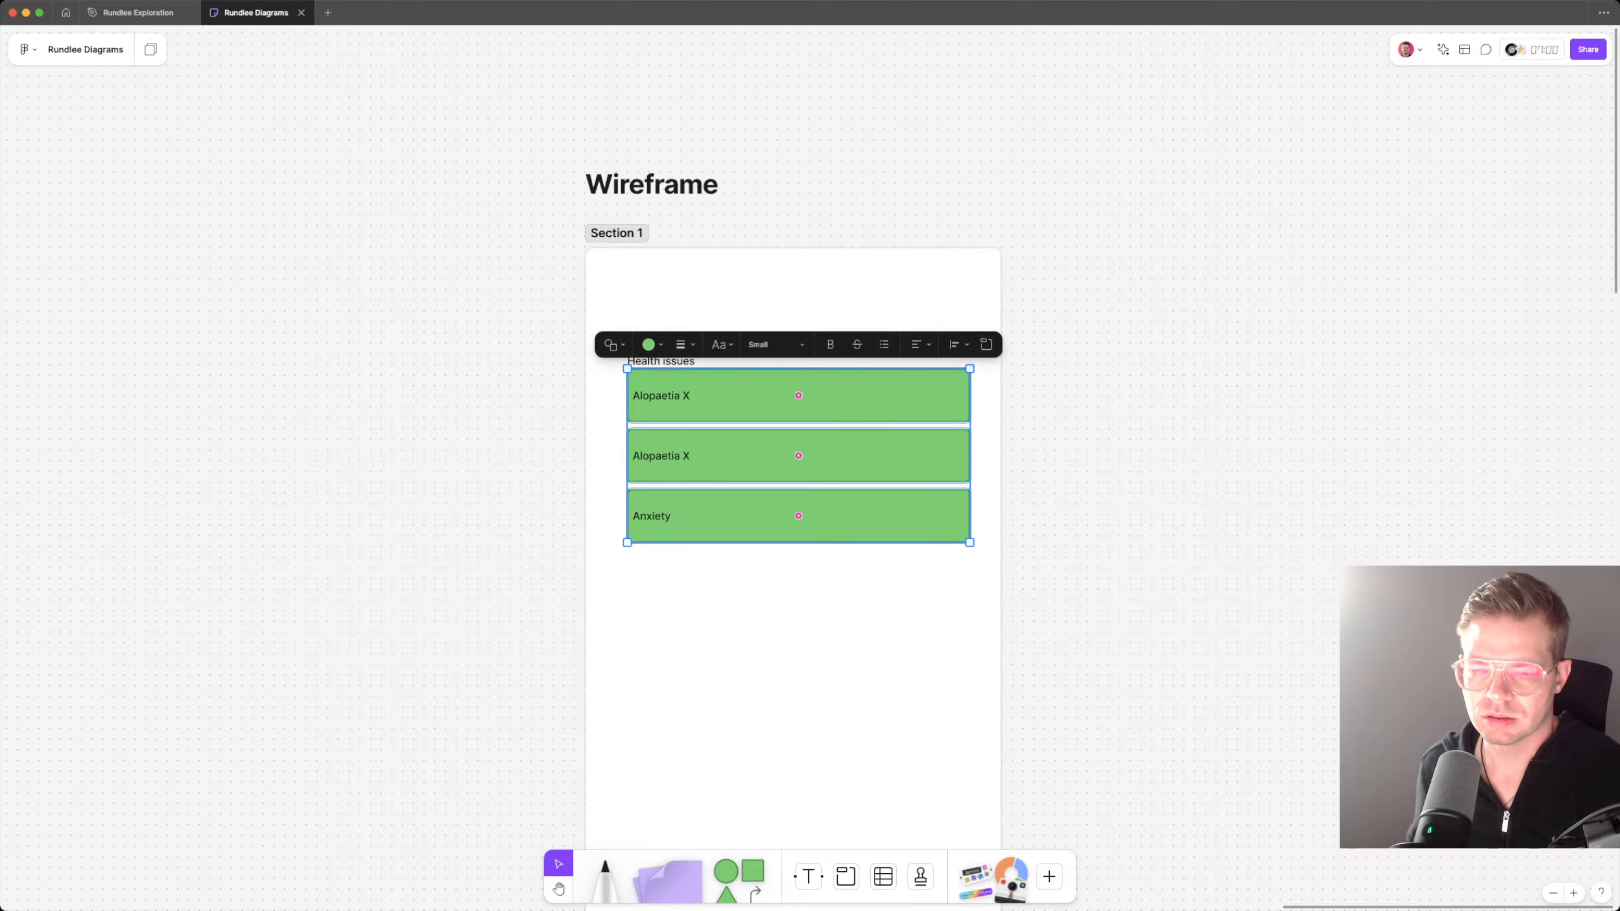
drag(798, 514, 798, 520)
key(Escape)
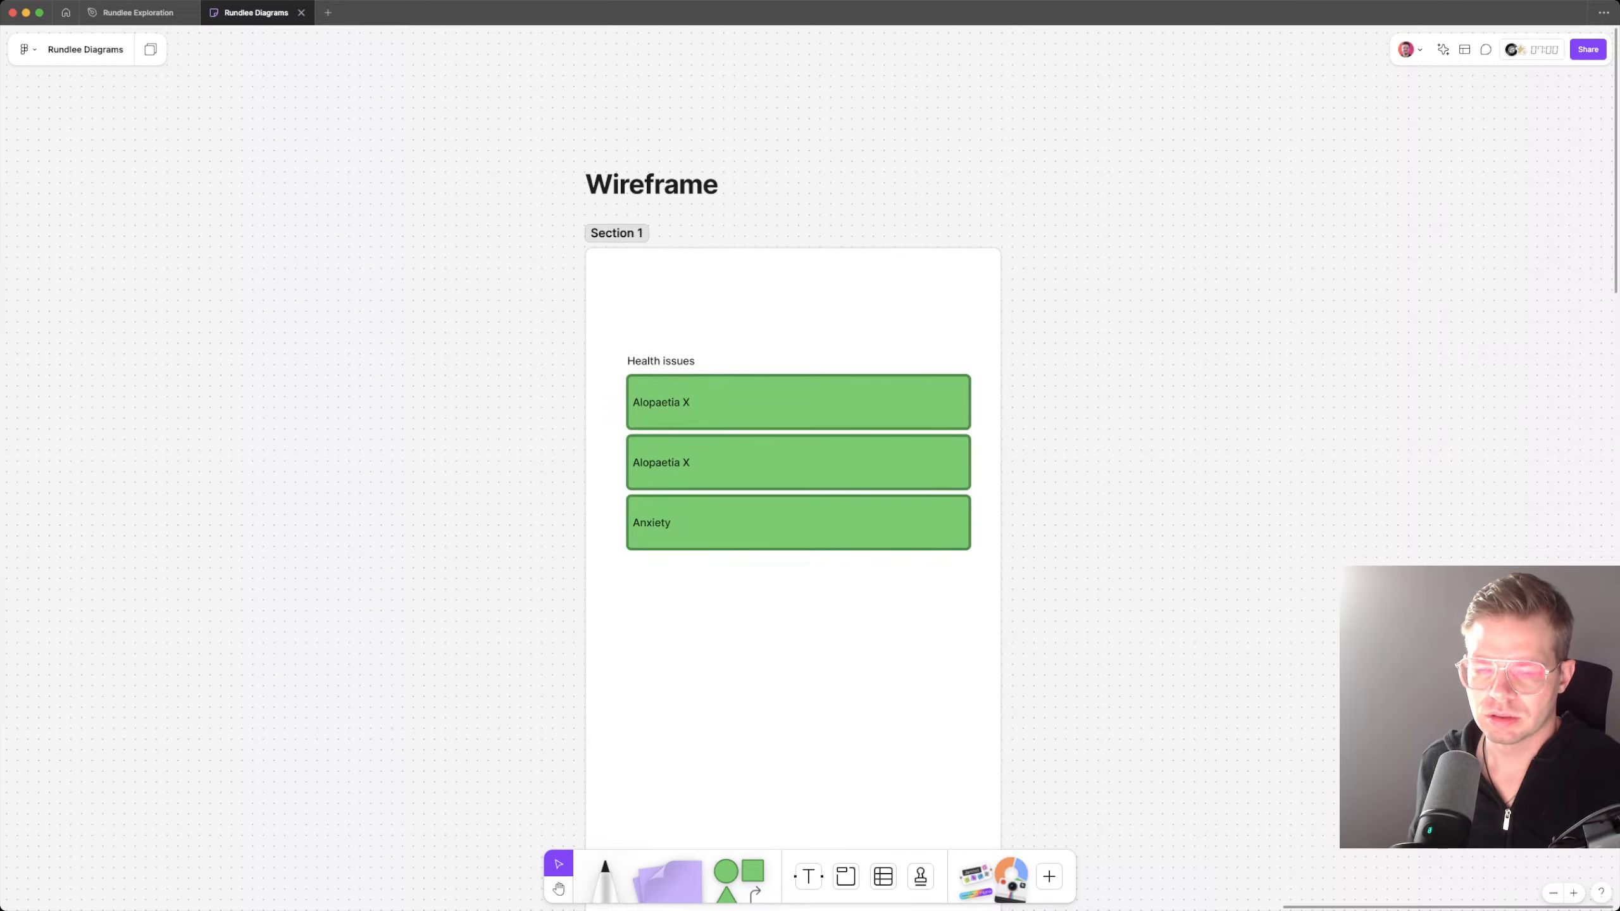
Step: Replace the topmost rectangle's text with "Sensitive stomach"
double_click(652, 403)
text(Sensiti)
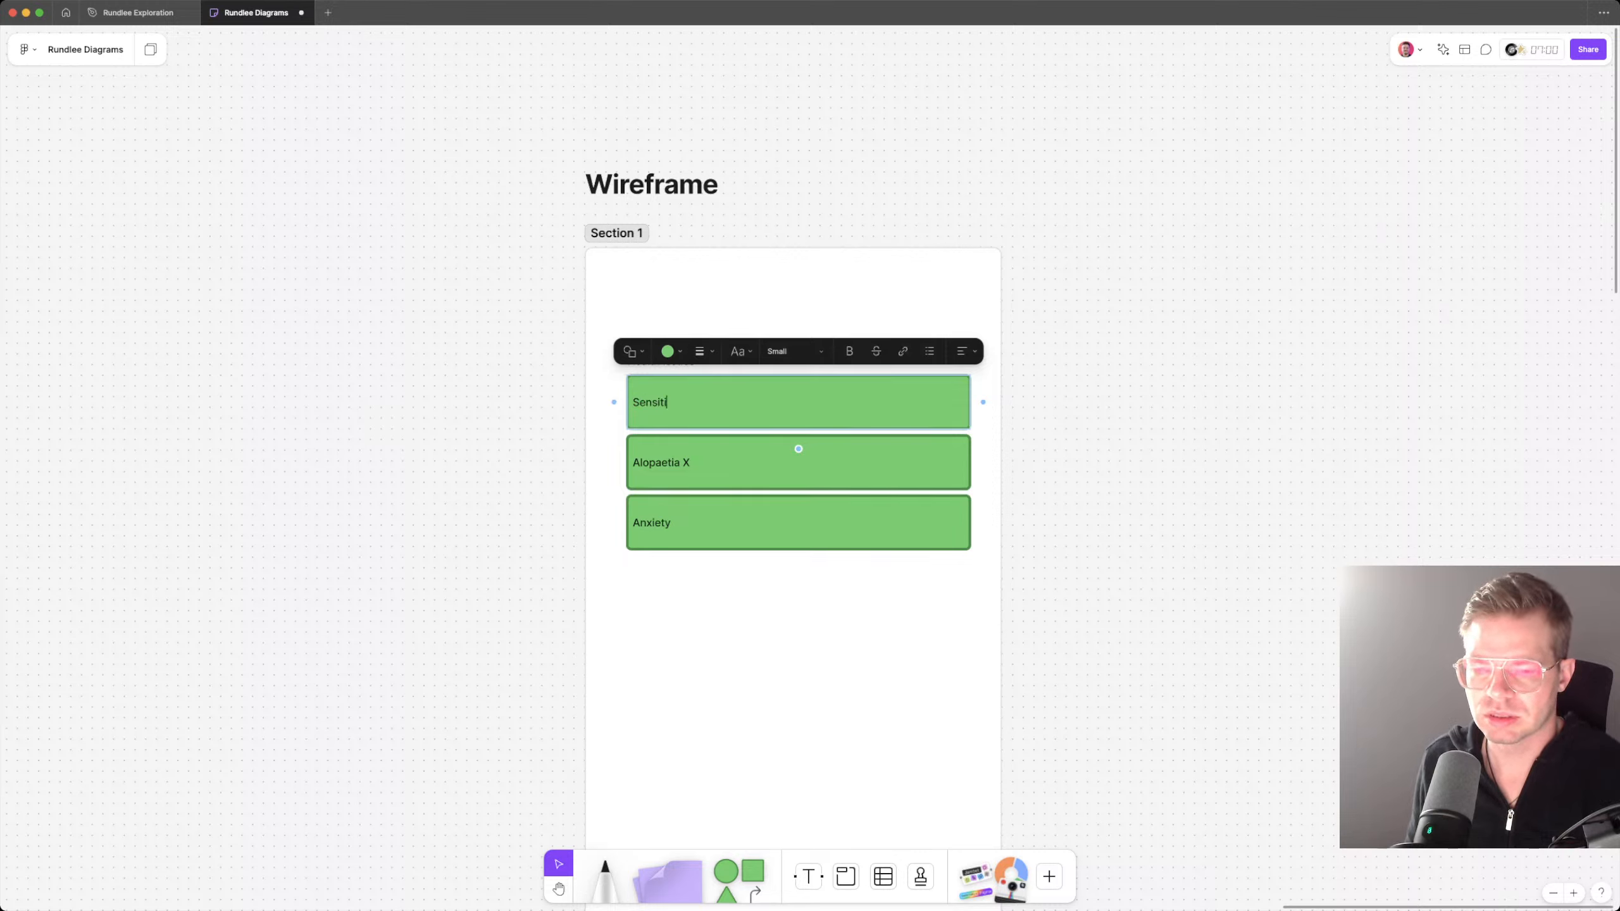
text(ve stomach)
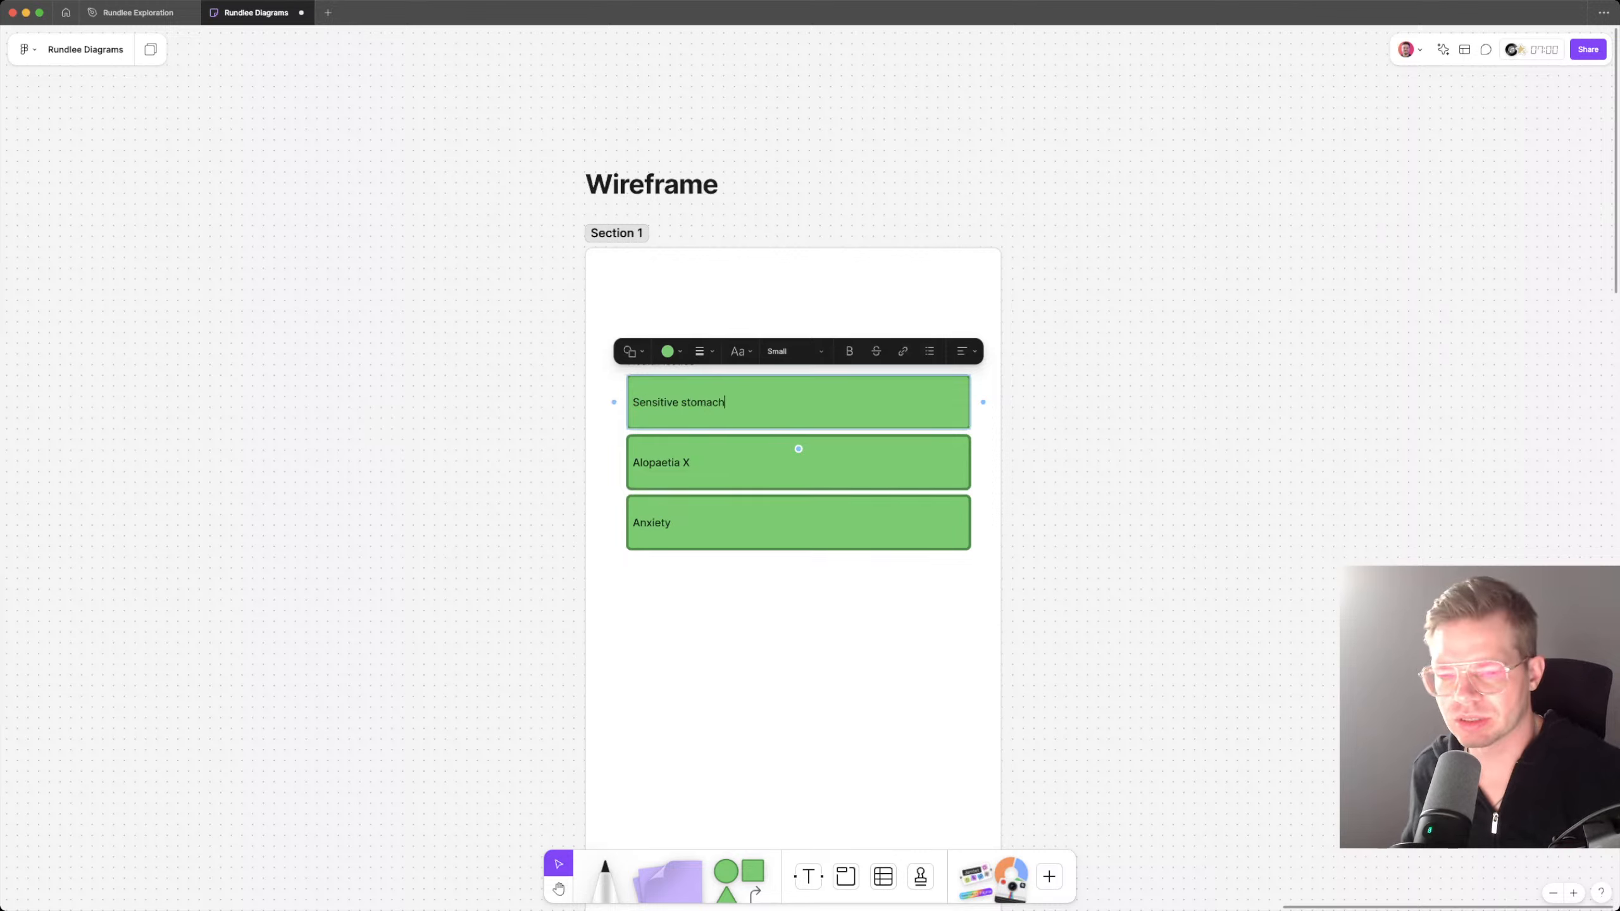
key(Escape)
Step: Shift the Health issues label and its three rectangles slightly left to centre them horizontally in Section 1
key(Escape)
mouse_move(1030, 316)
mouse_down()
mouse_move(717, 567)
mouse_move(628, 593)
mouse_up()
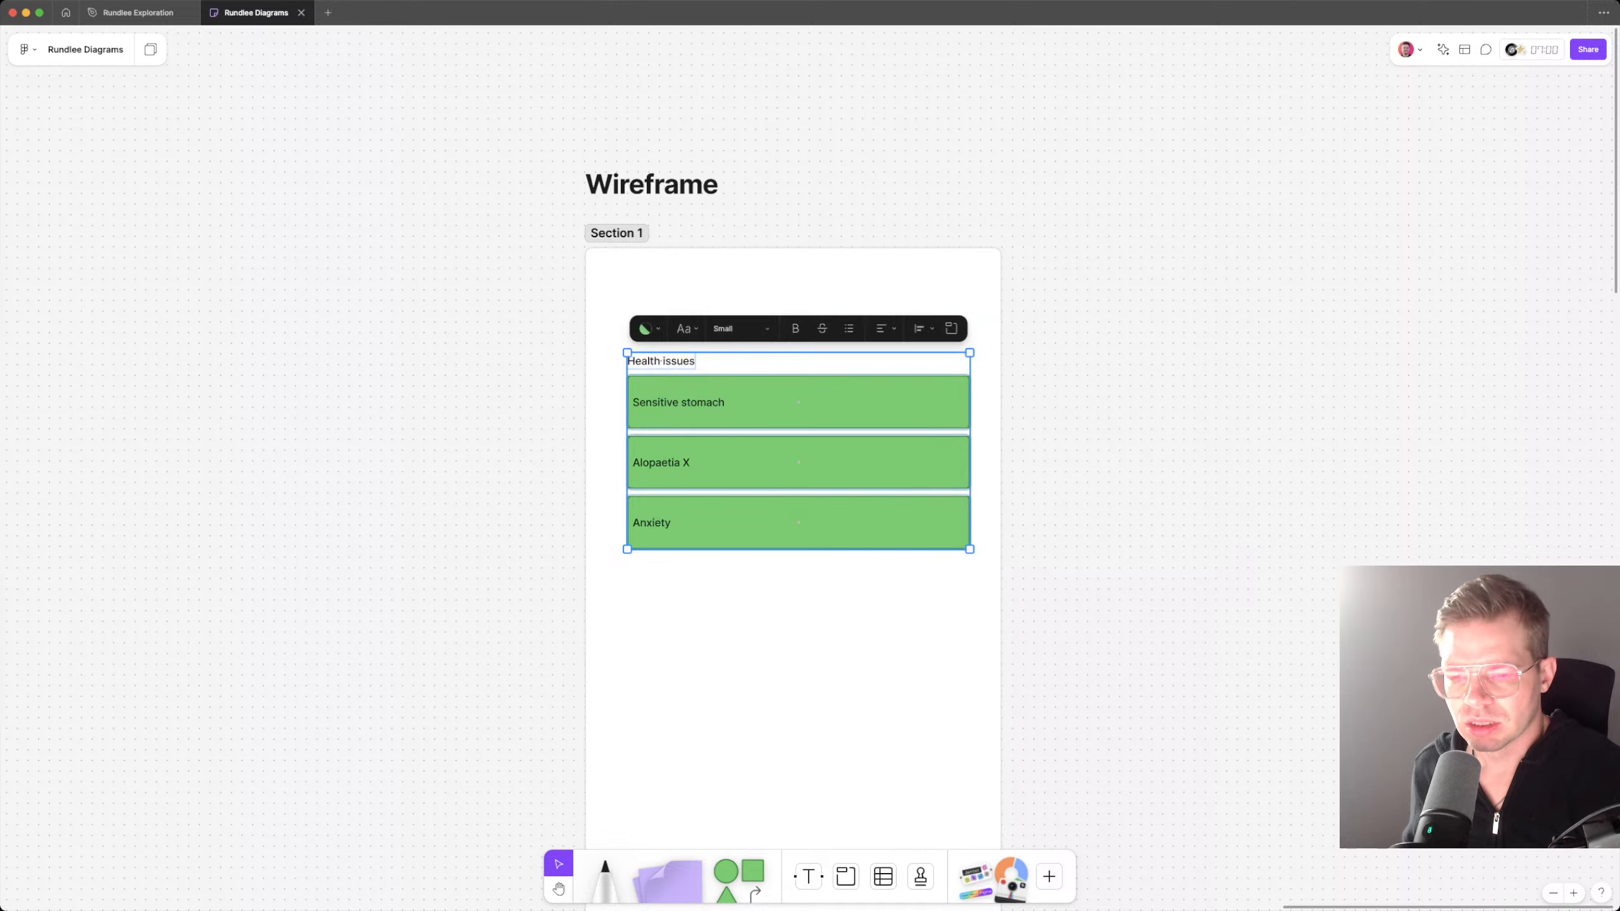
drag(721, 475, 716, 477)
key(Escape)
scroll(793, 485, up, 2)
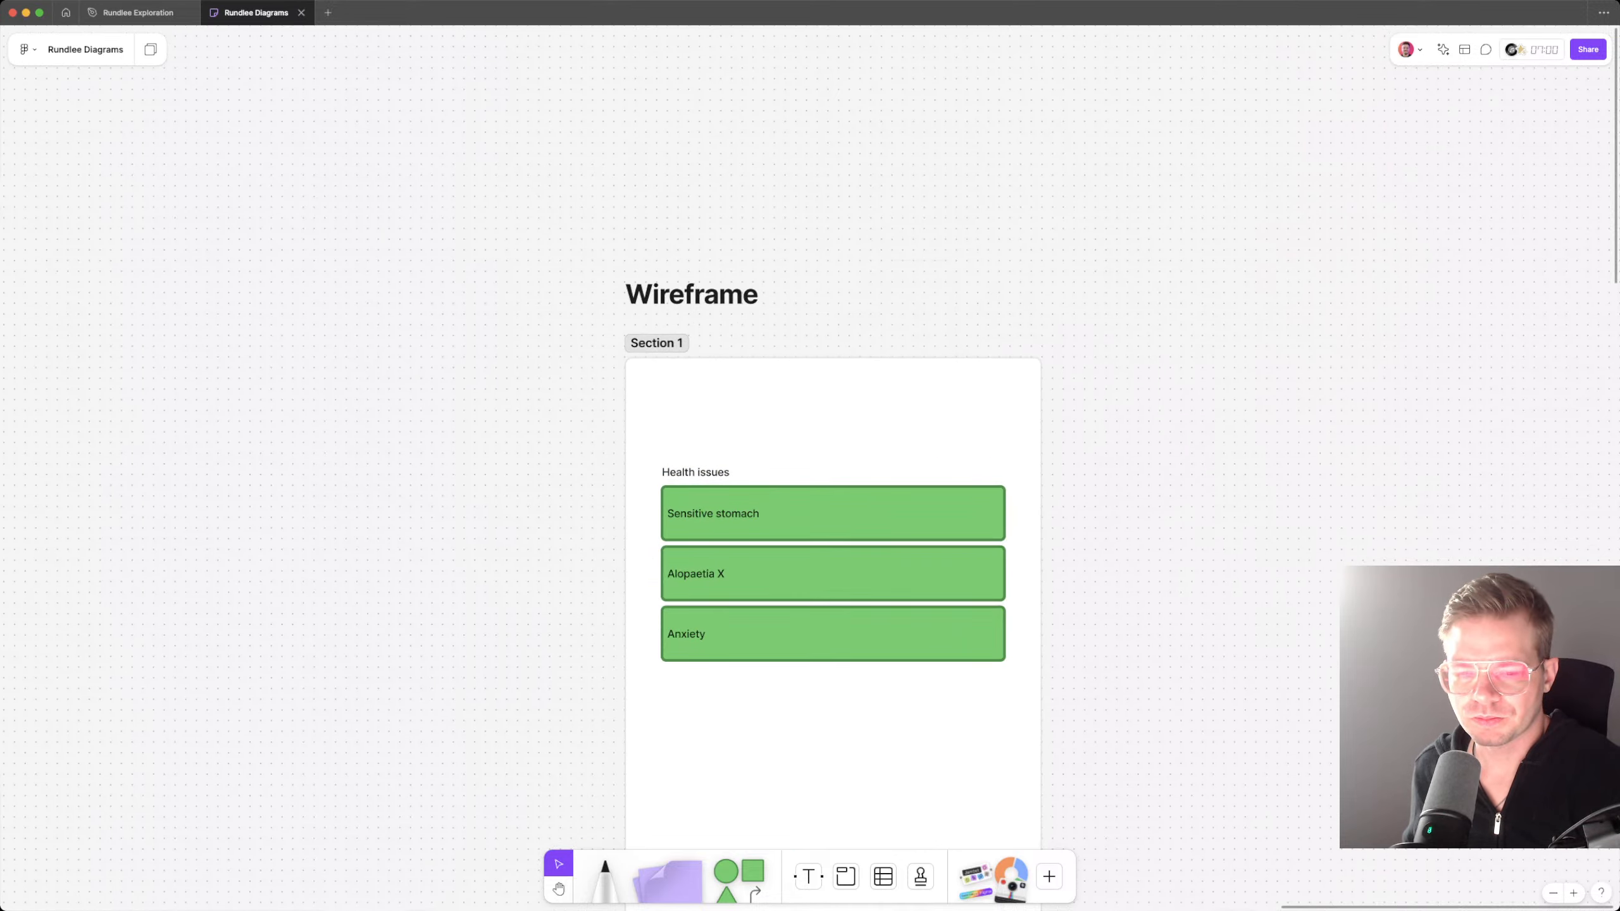
click(797, 513)
shift+click(797, 574)
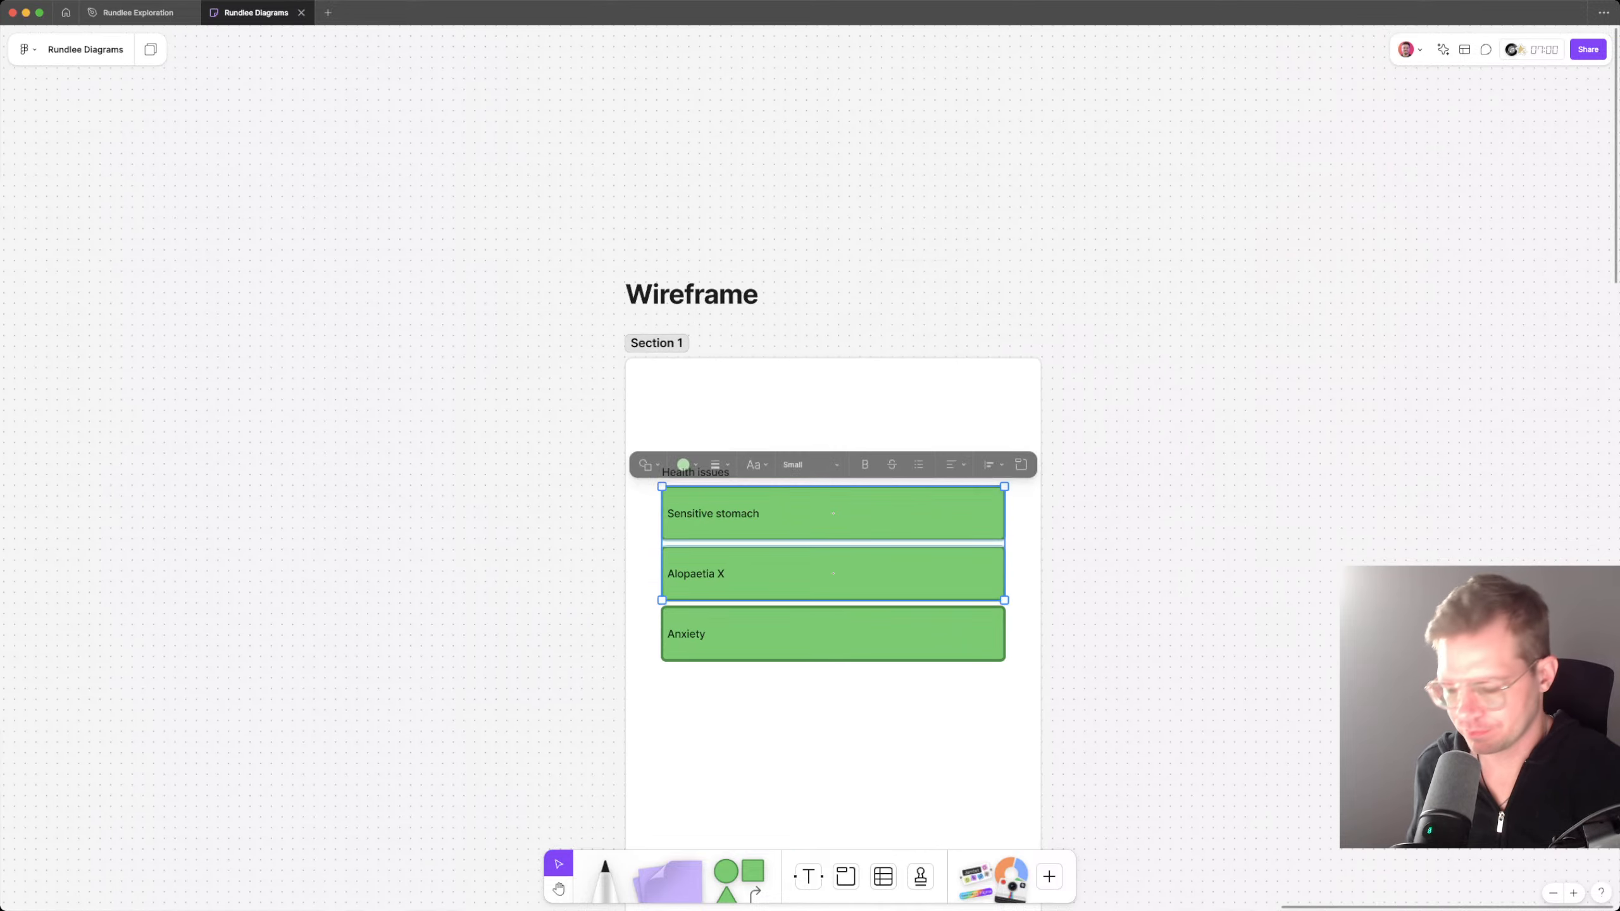
shift+click(797, 634)
key(super+backslash)
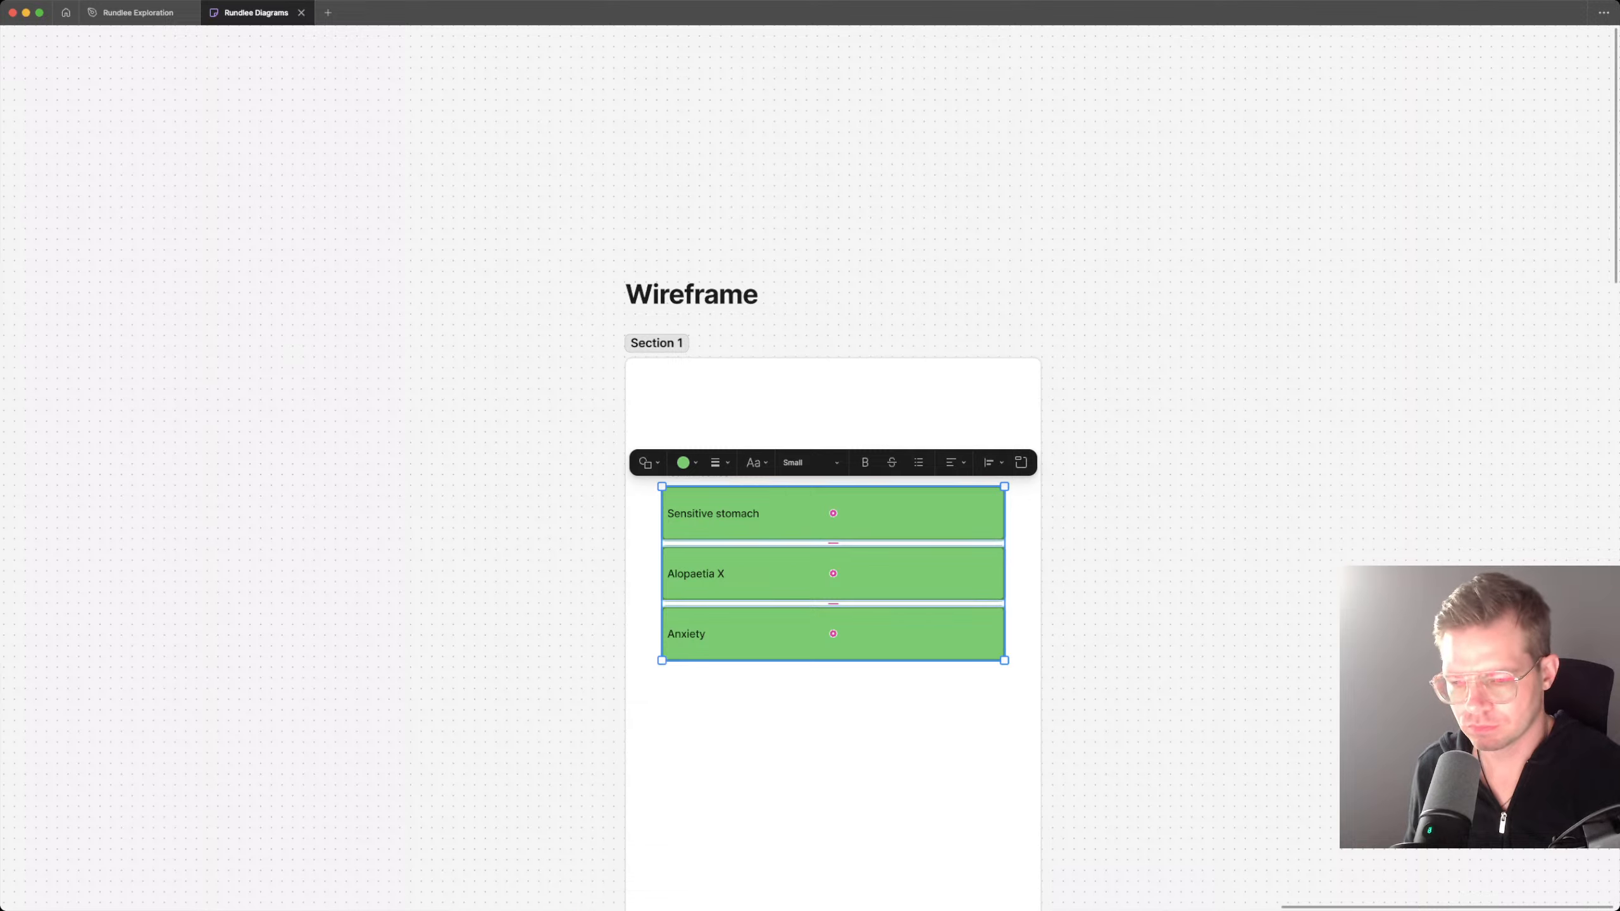
key(super+backslash)
key(Escape)
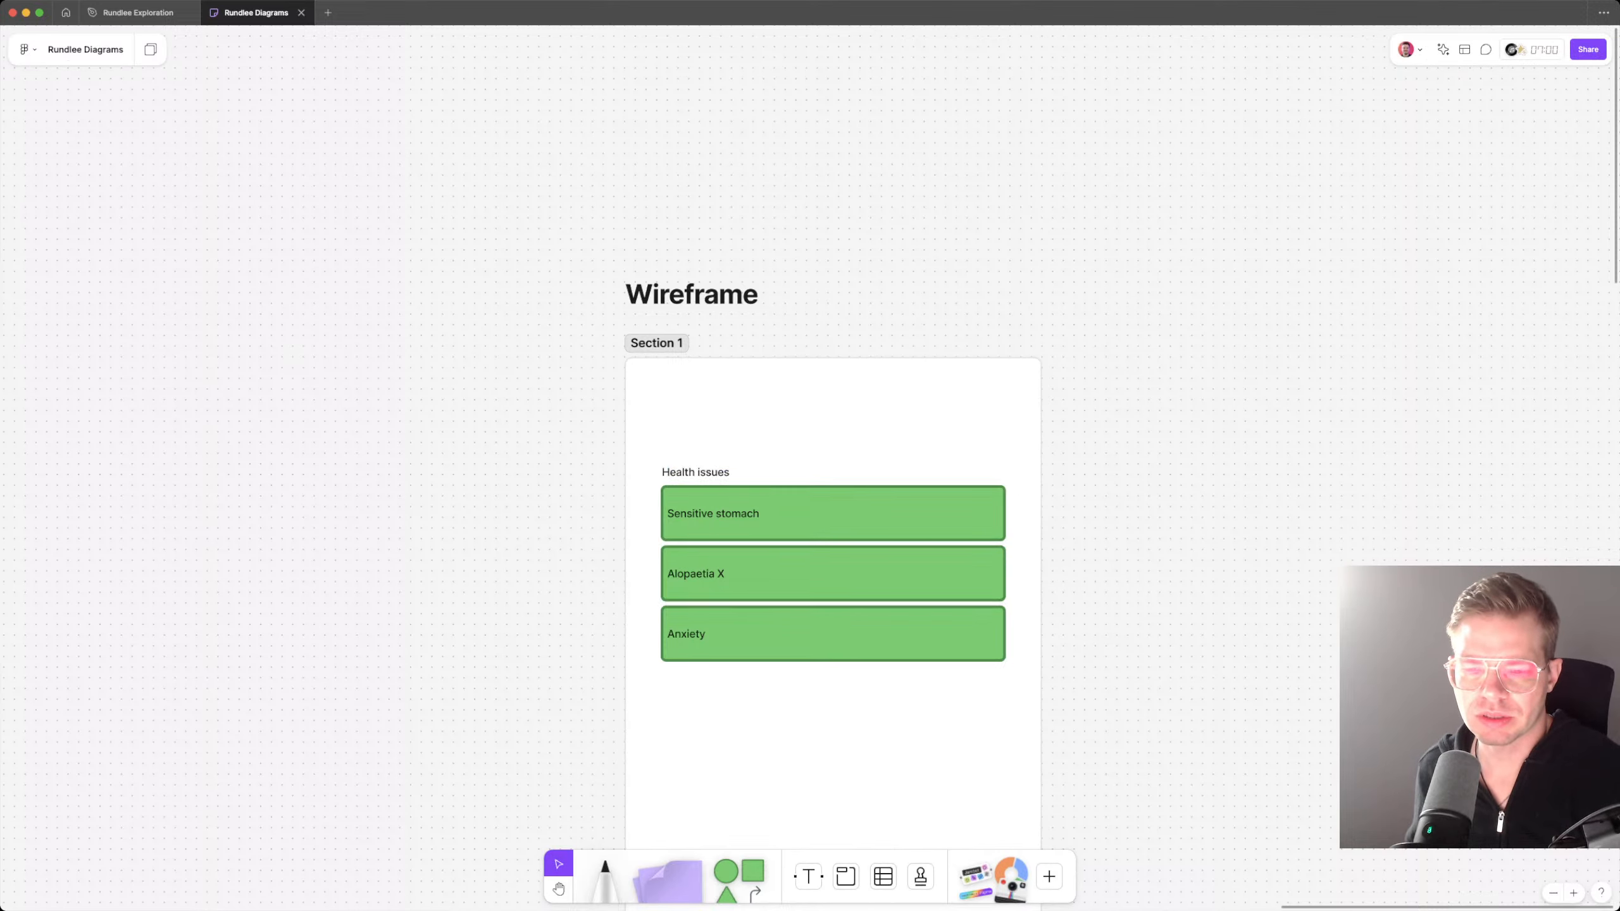
click(696, 472)
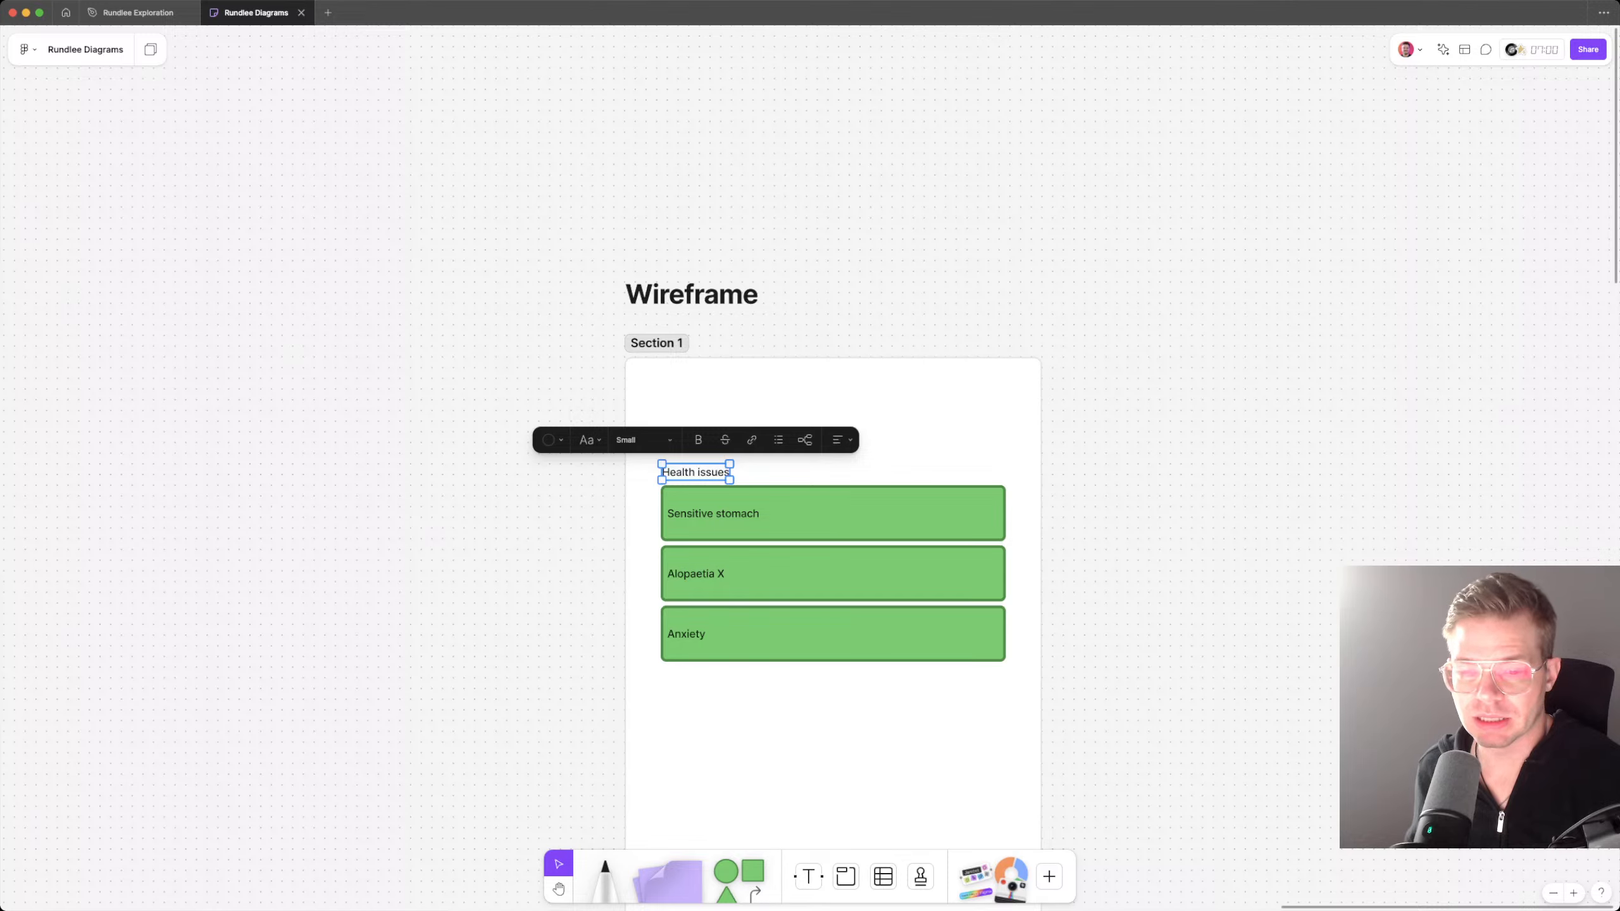
key(Escape)
Step: Move the Health issues label and its three rectangles down within Section 1, and delete the extra label copied above them
mouse_move(552, 453)
mouse_down()
mouse_move(1002, 637)
mouse_move(944, 707)
mouse_up()
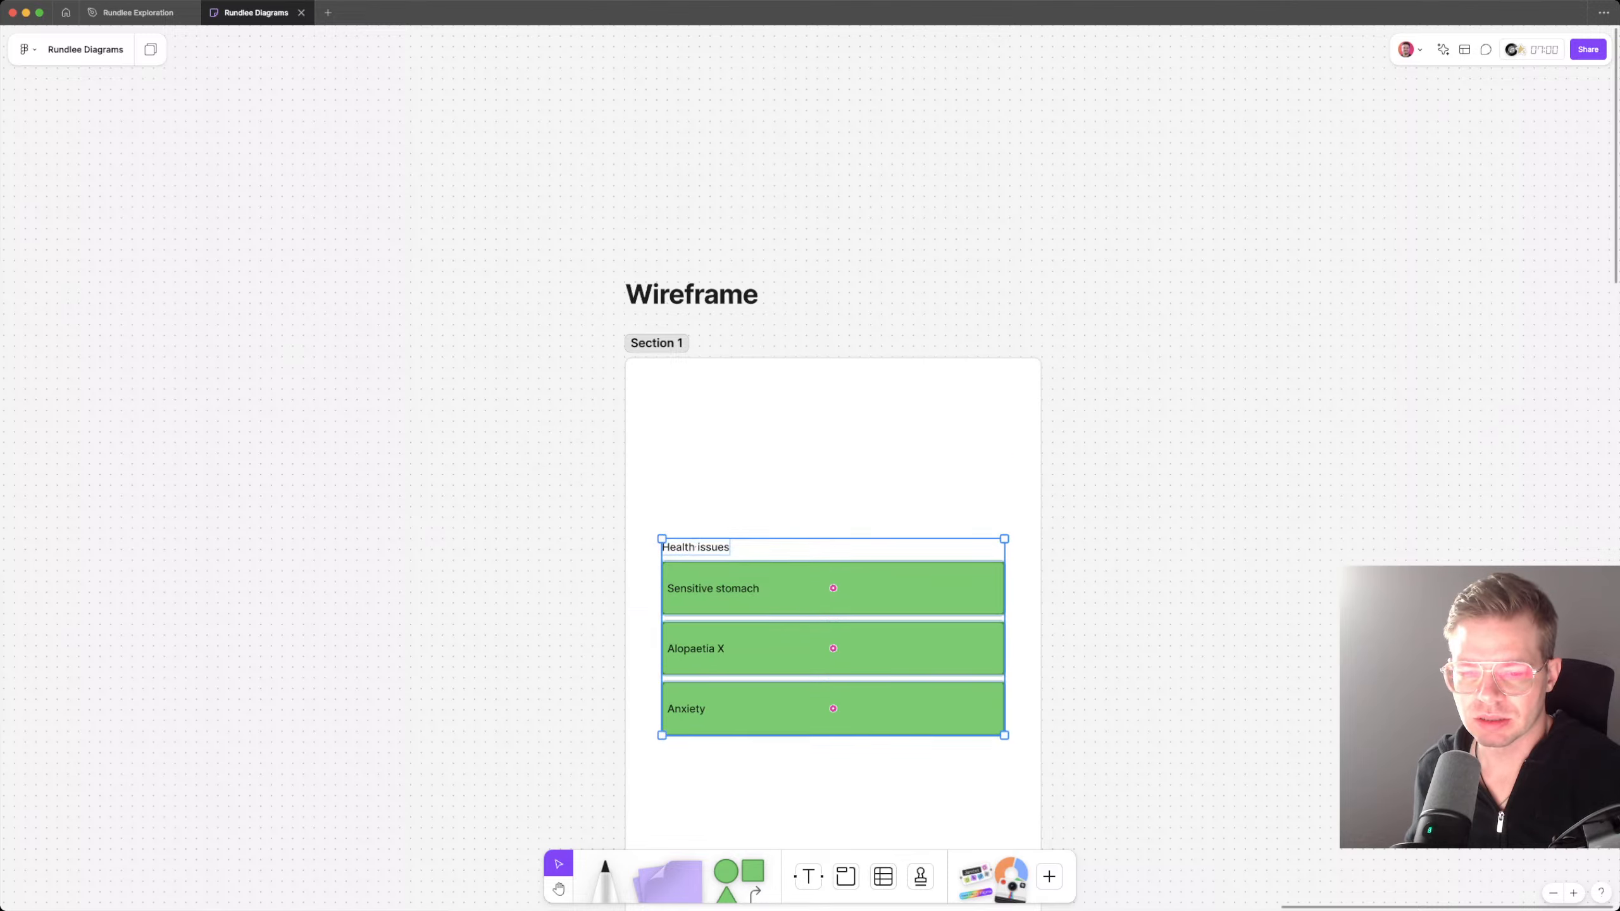
key(Escape)
drag(696, 546, 696, 440)
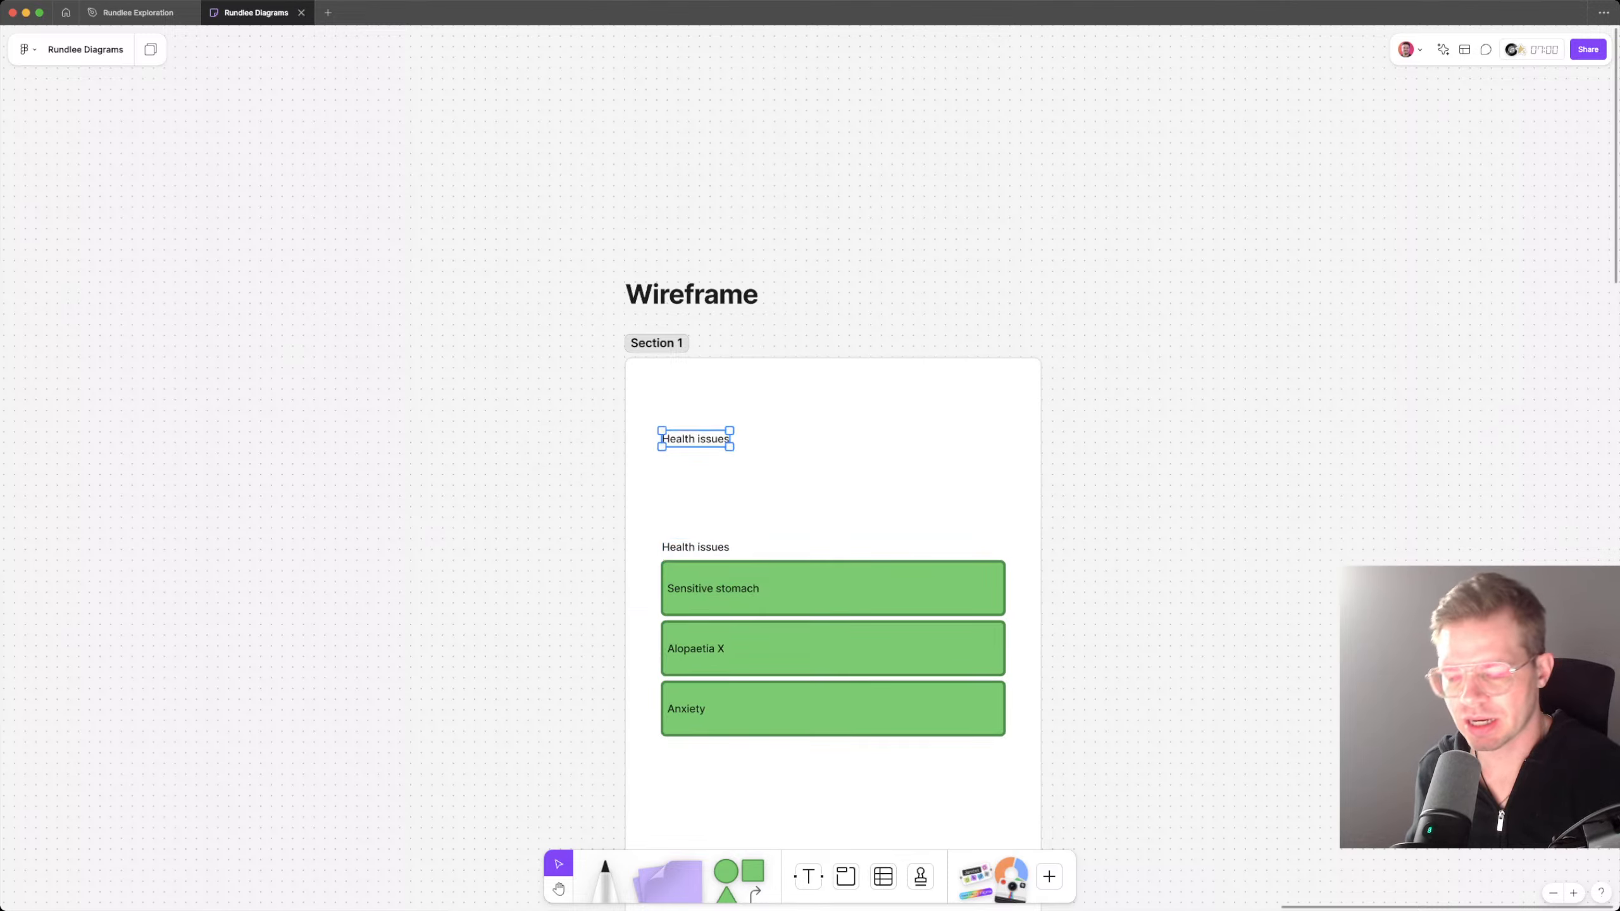
key(Delete)
Step: Draw a green circle above the Health issues label, near the section's left edge, and label it "Photo"
key(o)
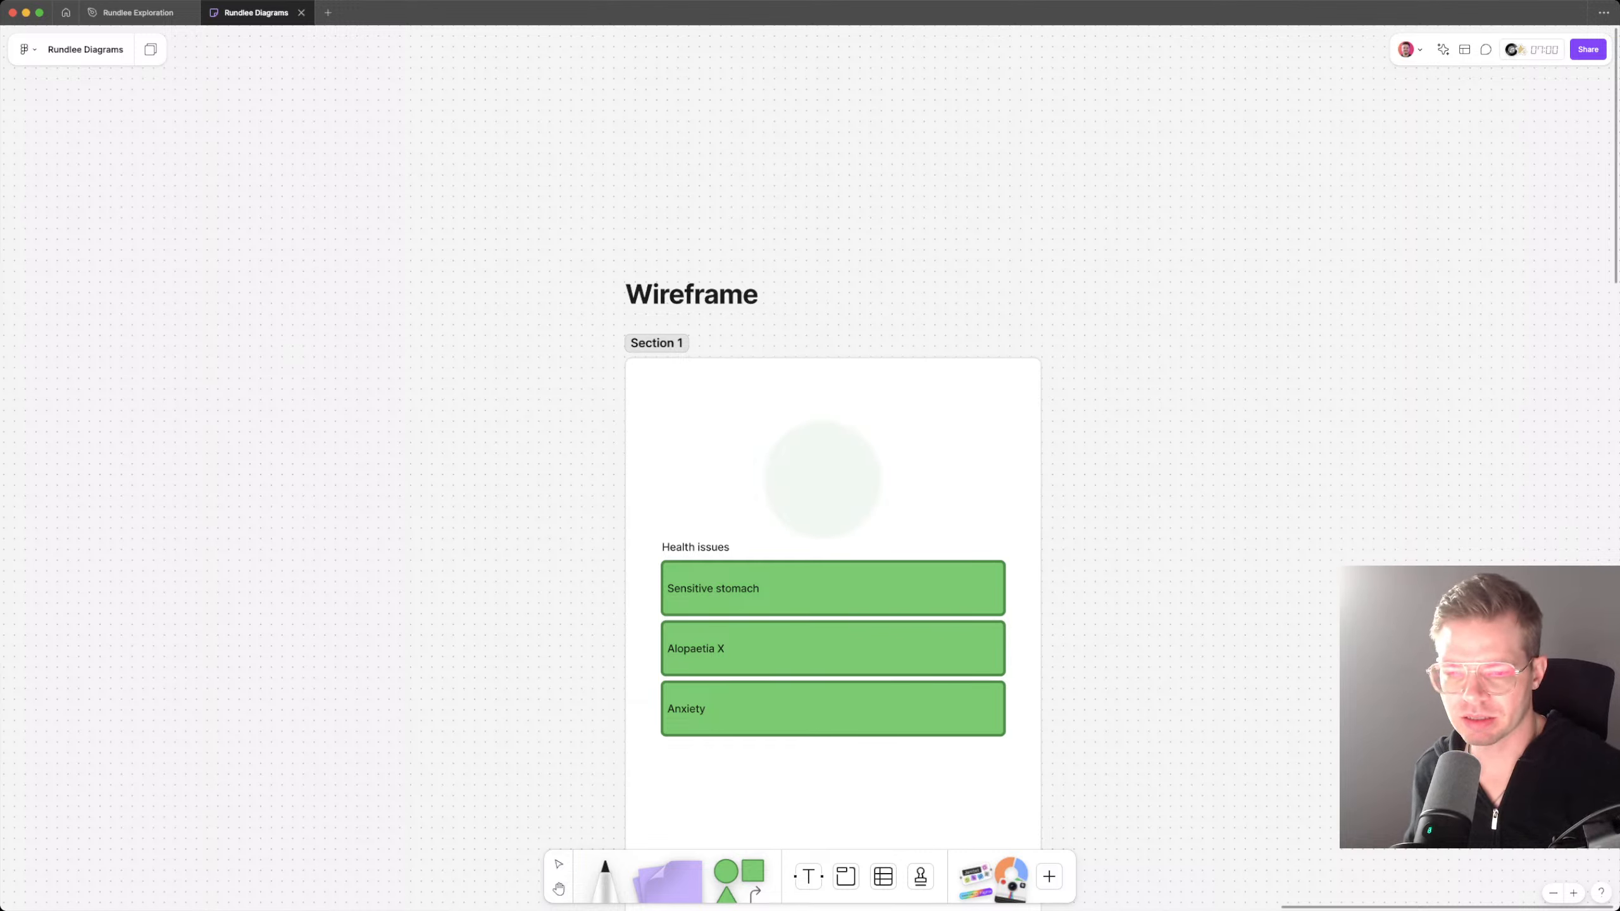
drag(656, 410, 774, 528)
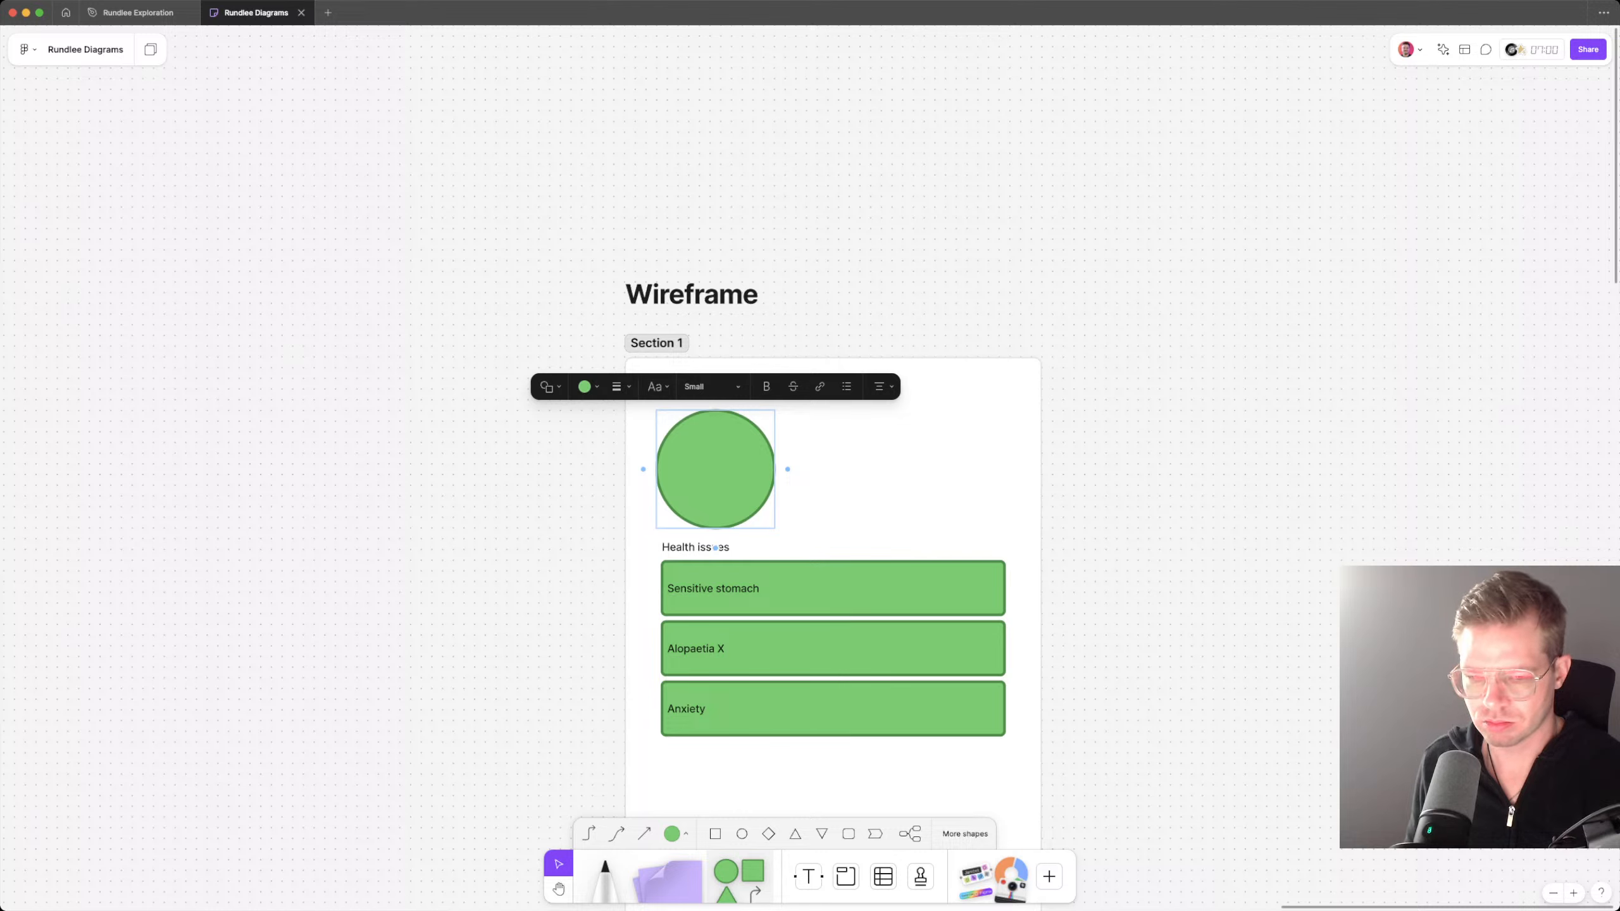
text(Picture)
key(super+a)
text(P)
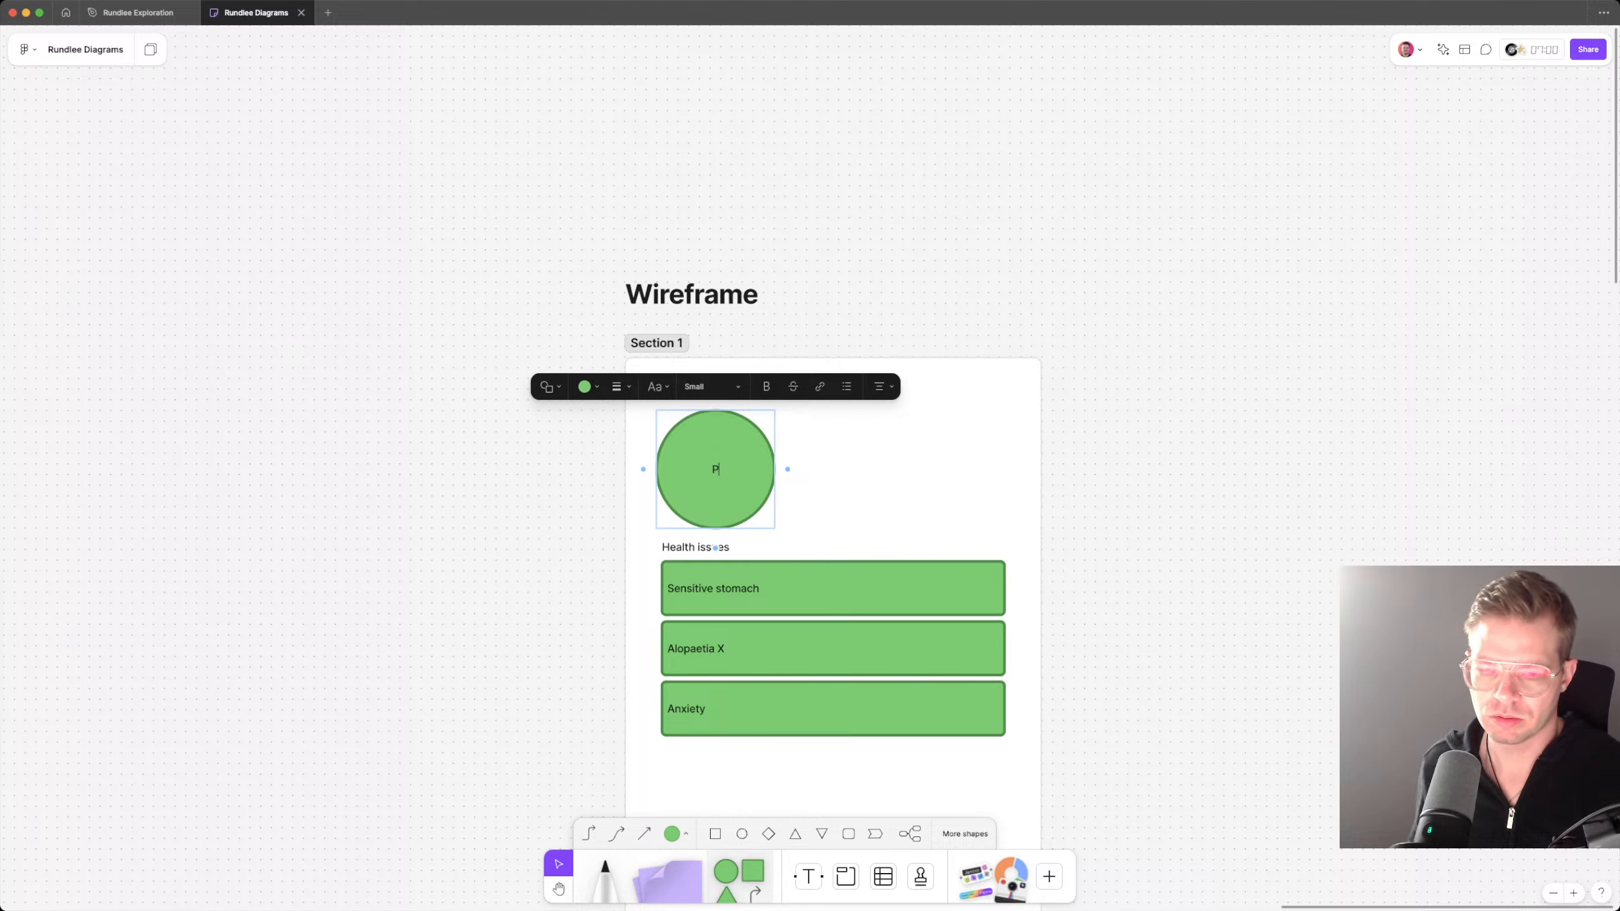
text(hoto)
key(Escape)
Step: Group the Health issues label with its three rectangles and move the group down, away from the Photo circle
click(728, 547)
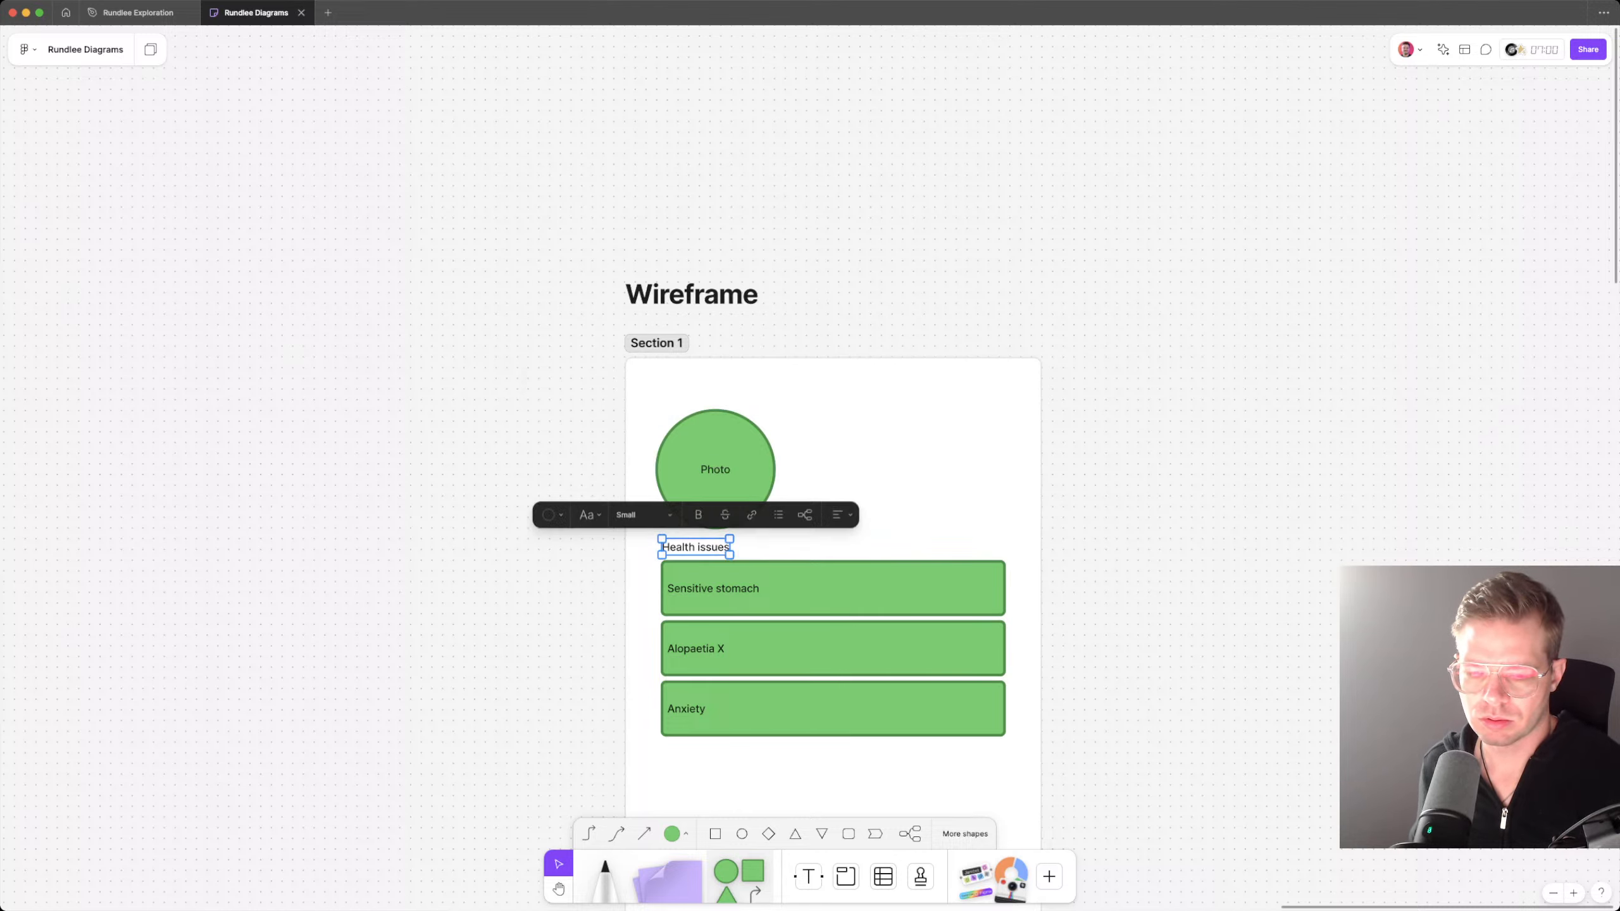
shift+click(765, 588)
shift+click(765, 708)
shift+click(765, 649)
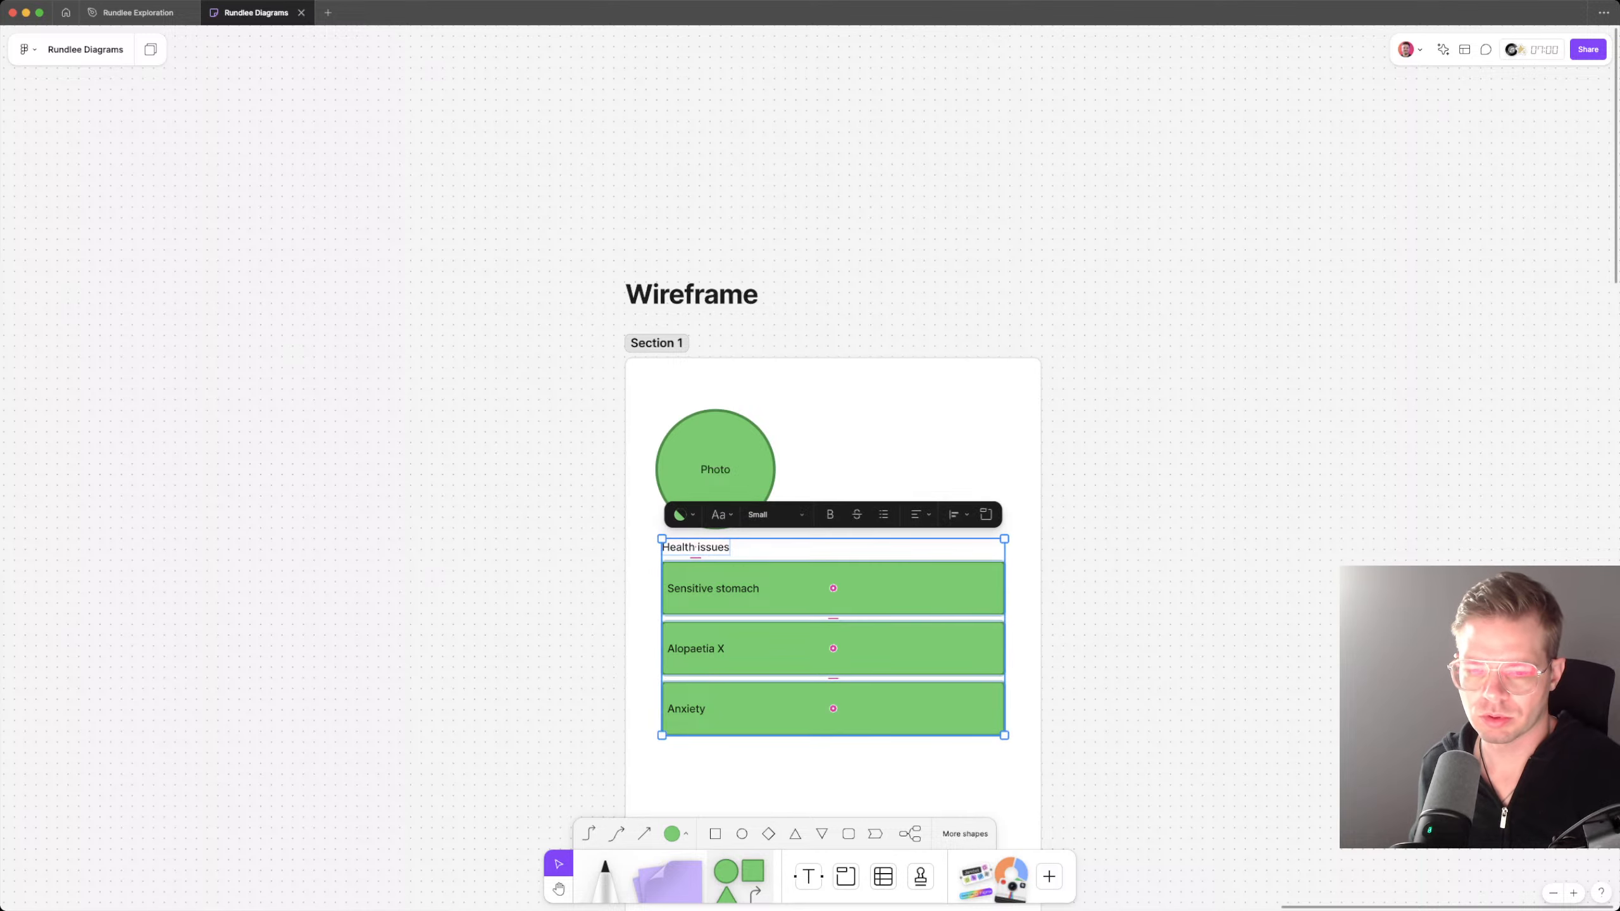
key(super+g)
drag(765, 649, 765, 702)
Step: Recolour the Photo circle and the three health issue rectangles dark grey
click(715, 478)
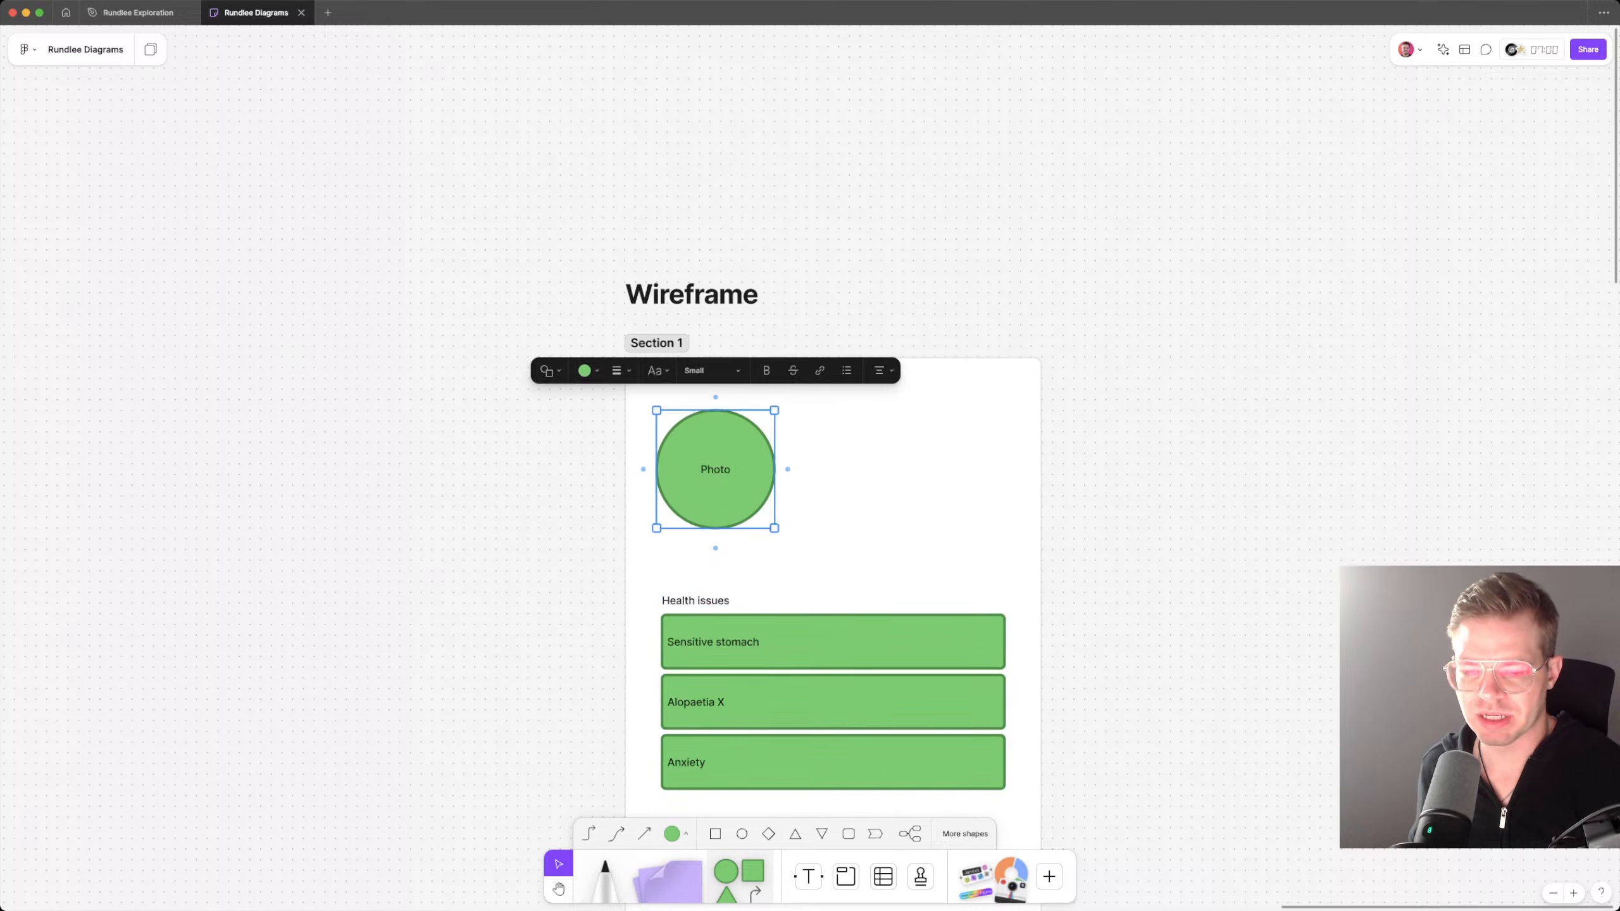
shift+click(797, 641)
shift+click(797, 702)
shift+click(797, 762)
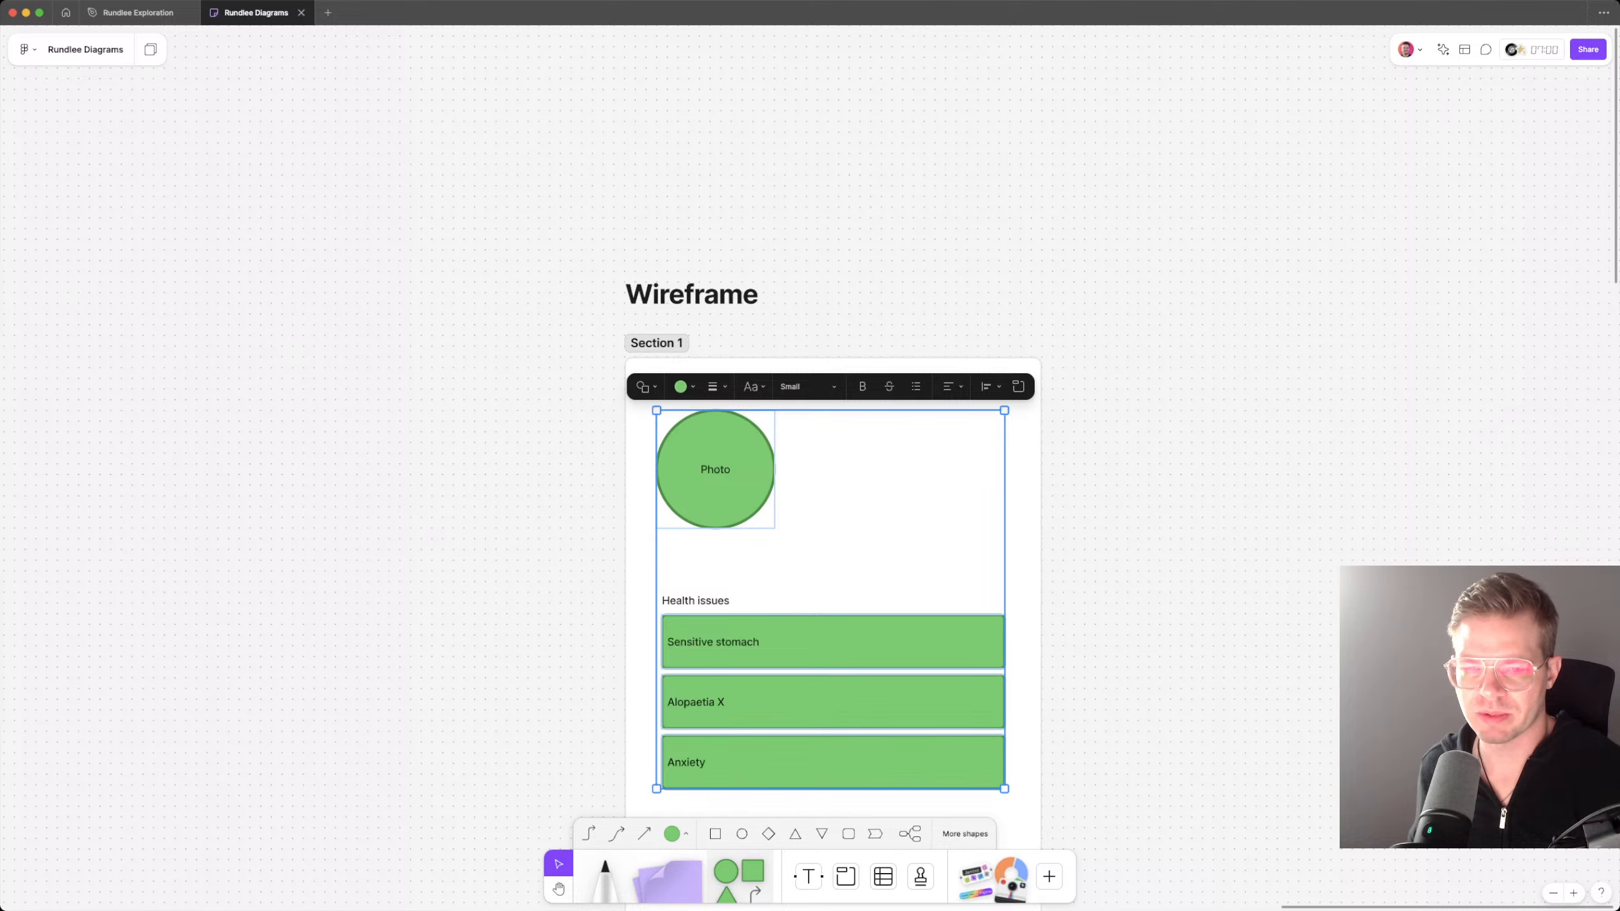
click(683, 387)
click(597, 333)
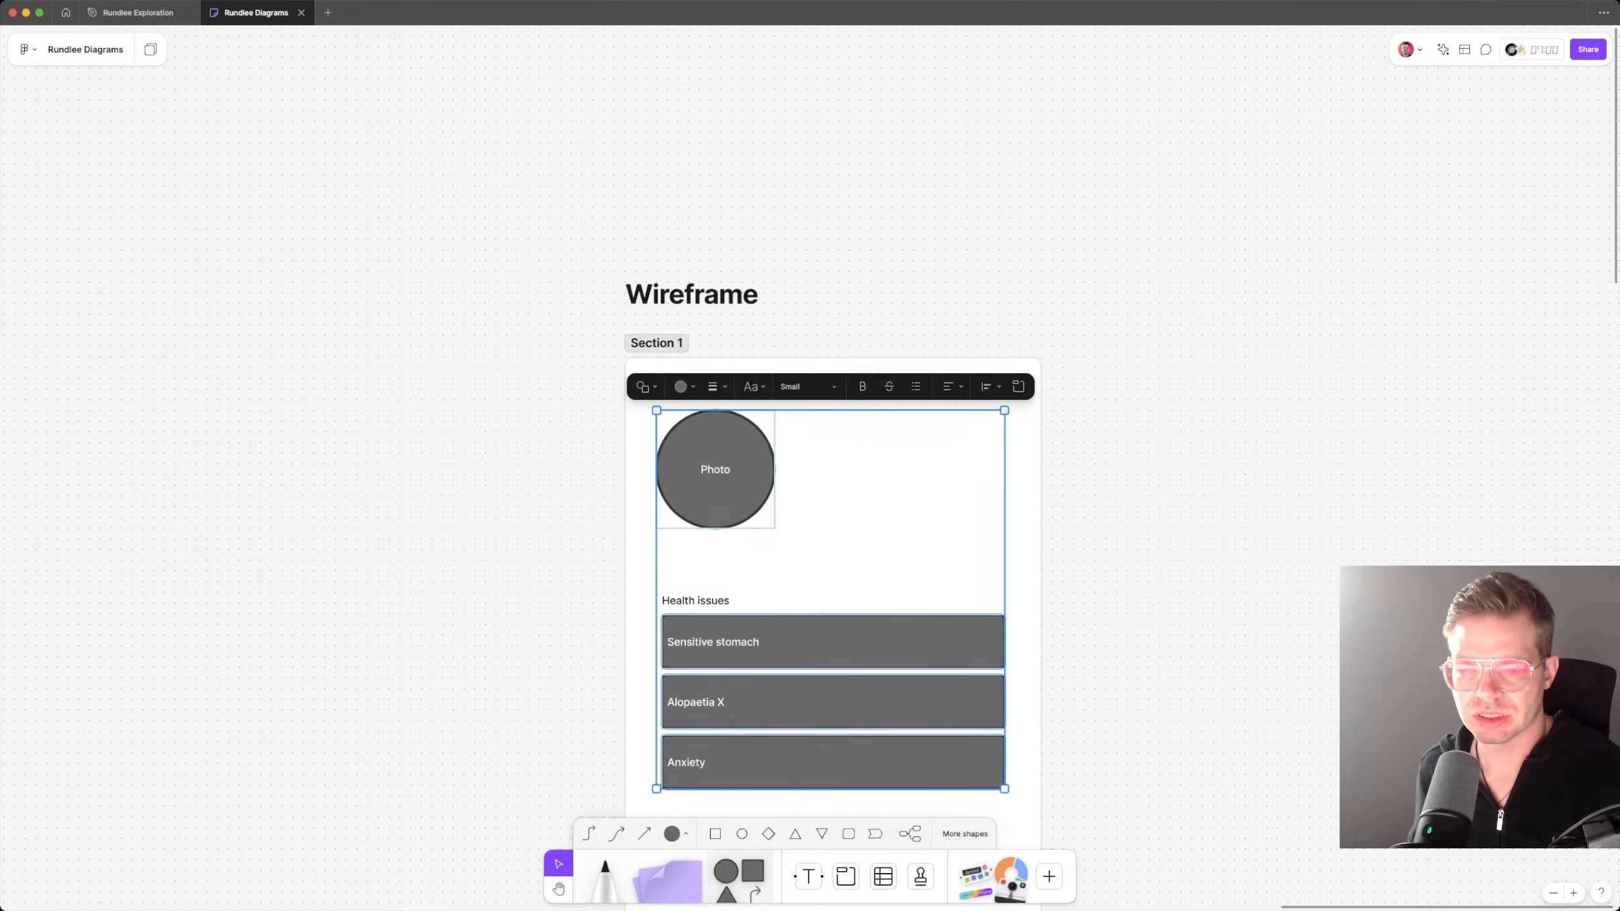
key(Escape)
Step: Move the Health issues group slightly up towards the Photo circle
scroll(841, 561, down, 2)
click(851, 567)
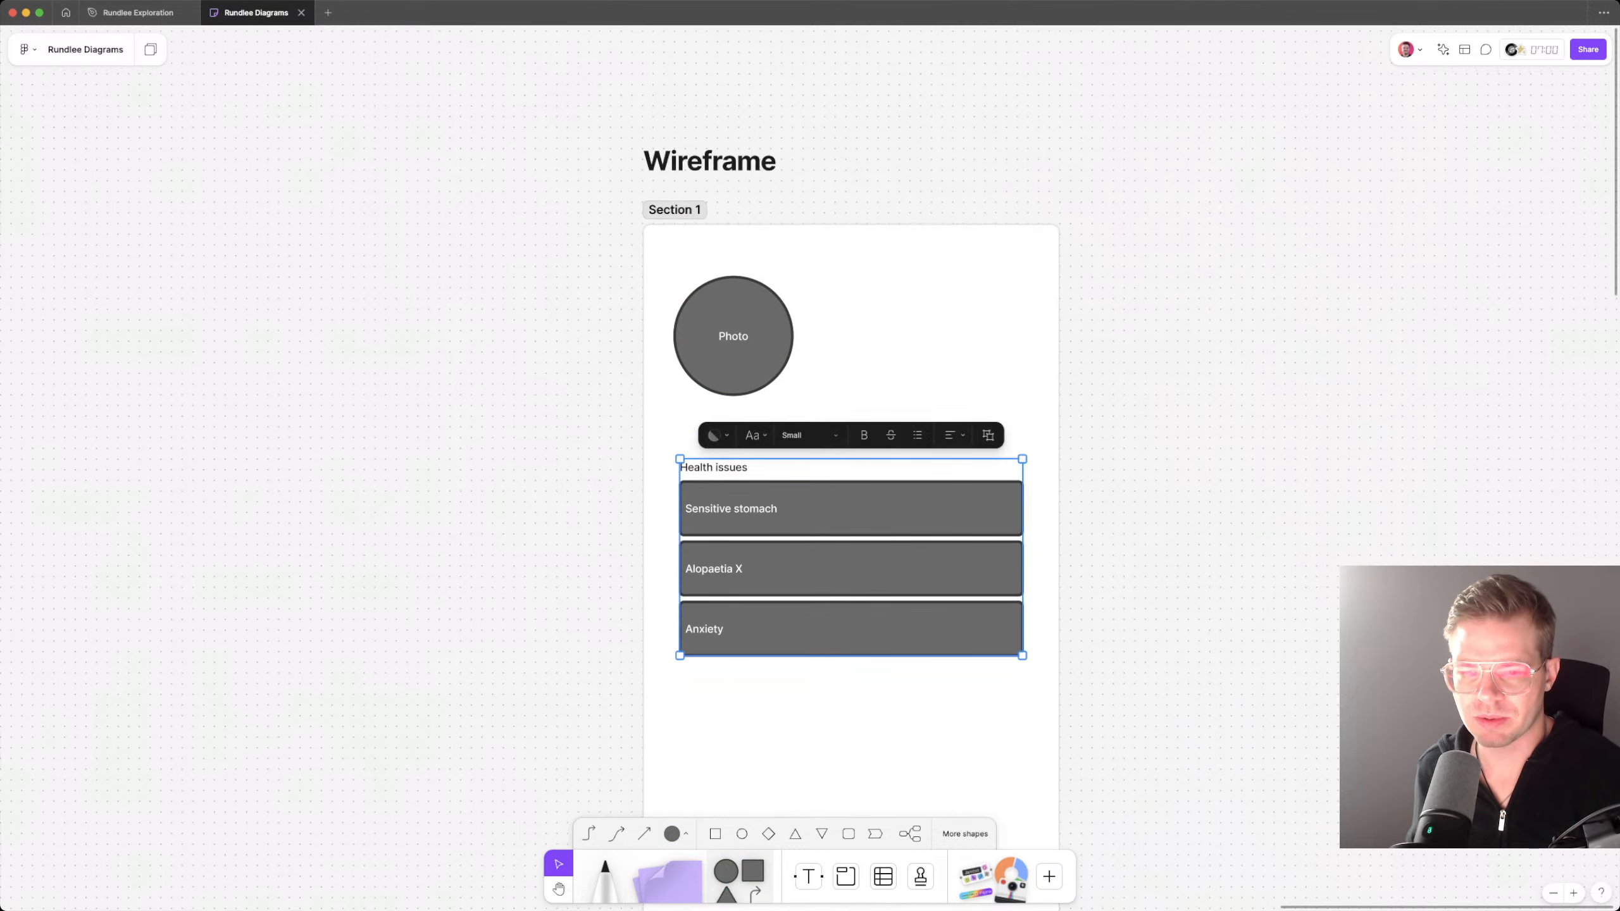
drag(851, 568, 852, 558)
key(Escape)
click(733, 336)
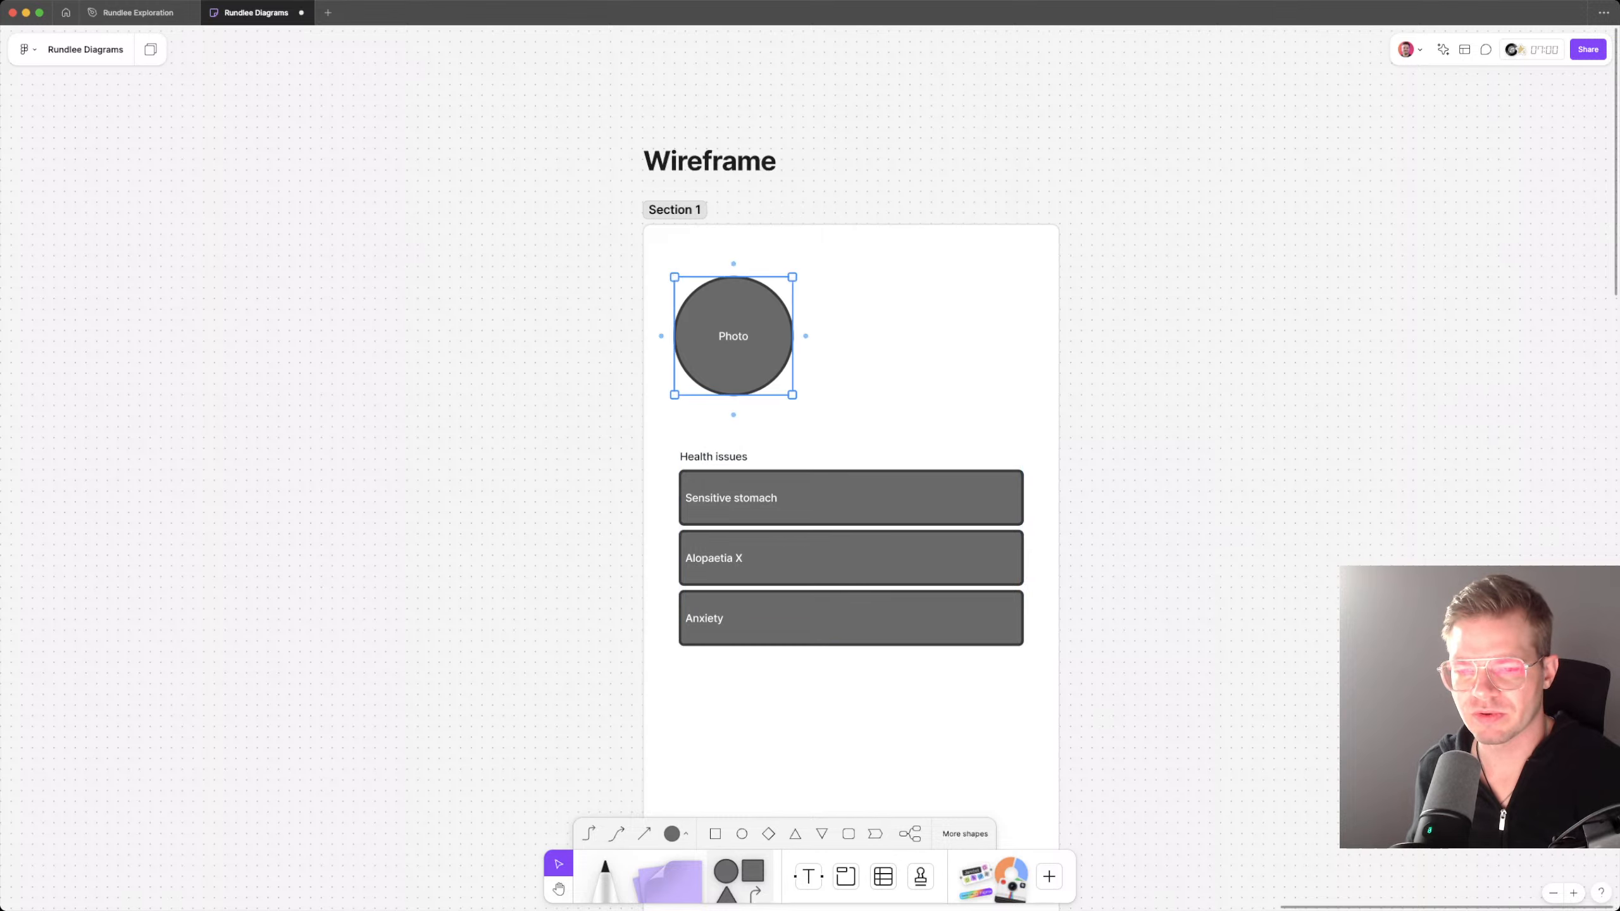
key(Escape)
Step: Add the text "Pet name" beside the Photo circle and set its size to Large
key(t)
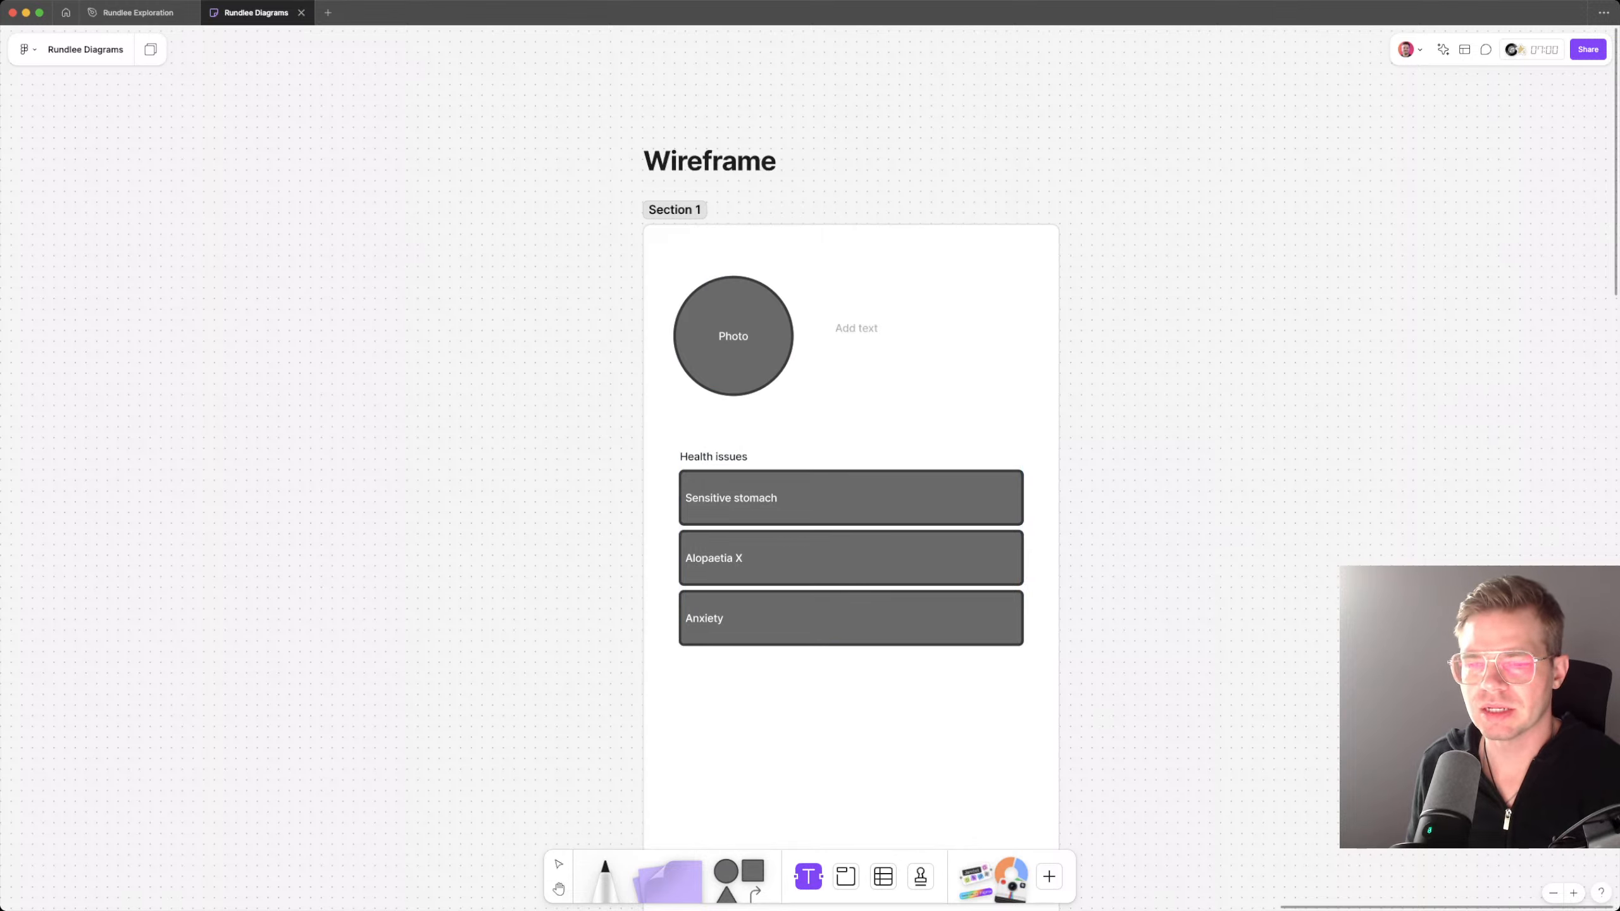
click(836, 328)
text(Pet name)
key(Escape)
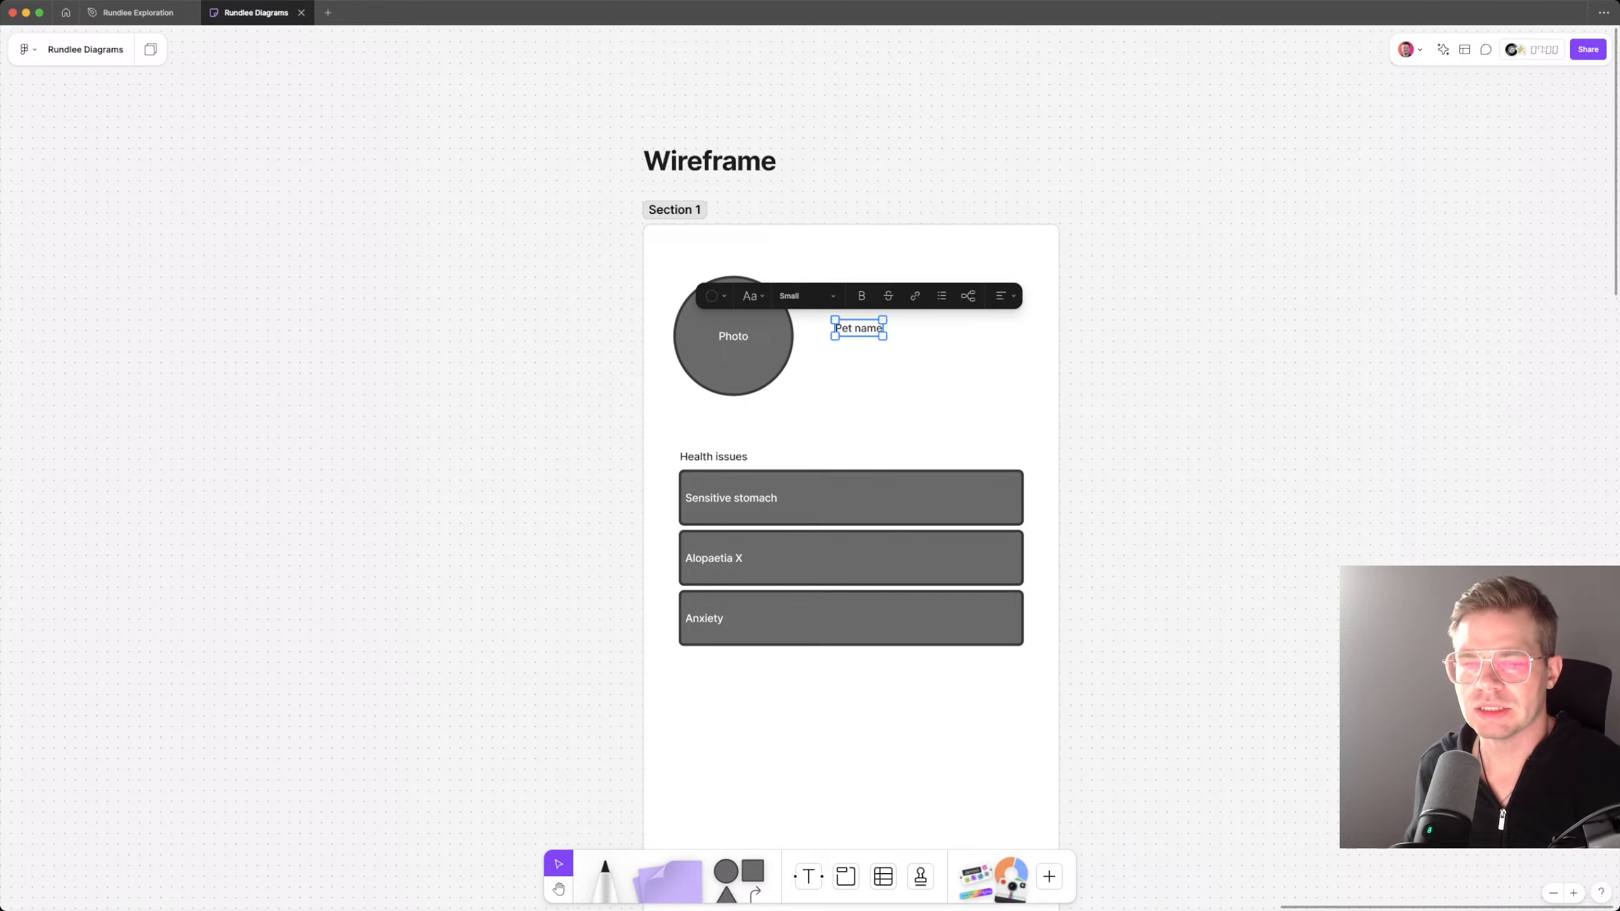
click(806, 295)
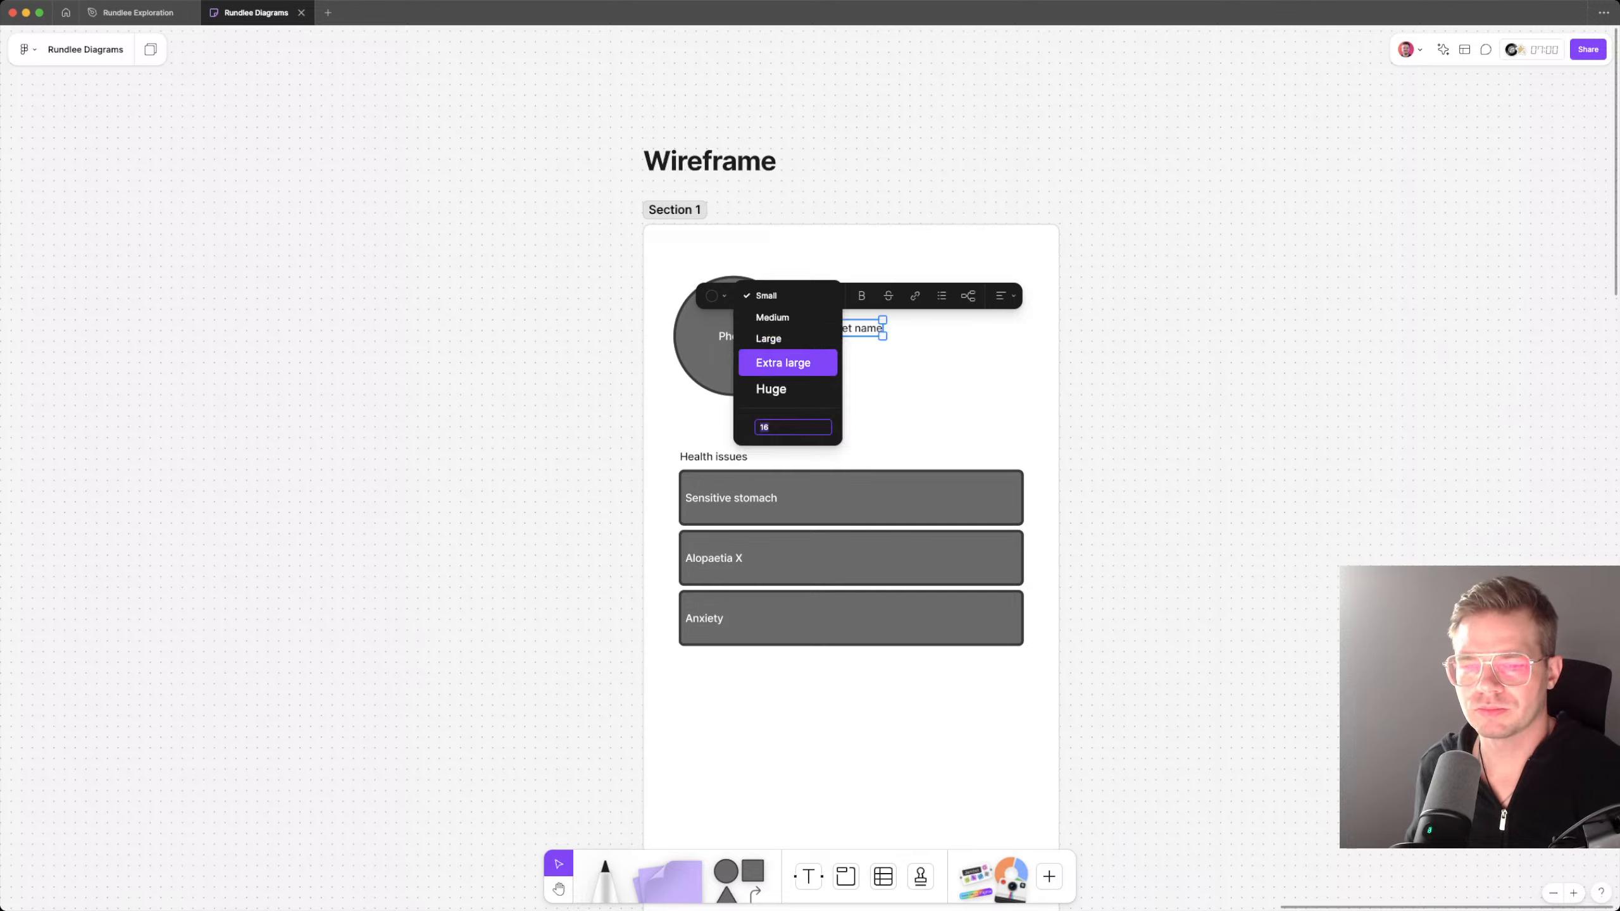
click(784, 340)
Step: Duplicate the Pet name text directly below itself and change the copy to "Pronunciation"
drag(893, 341, 864, 372)
double_click(863, 372)
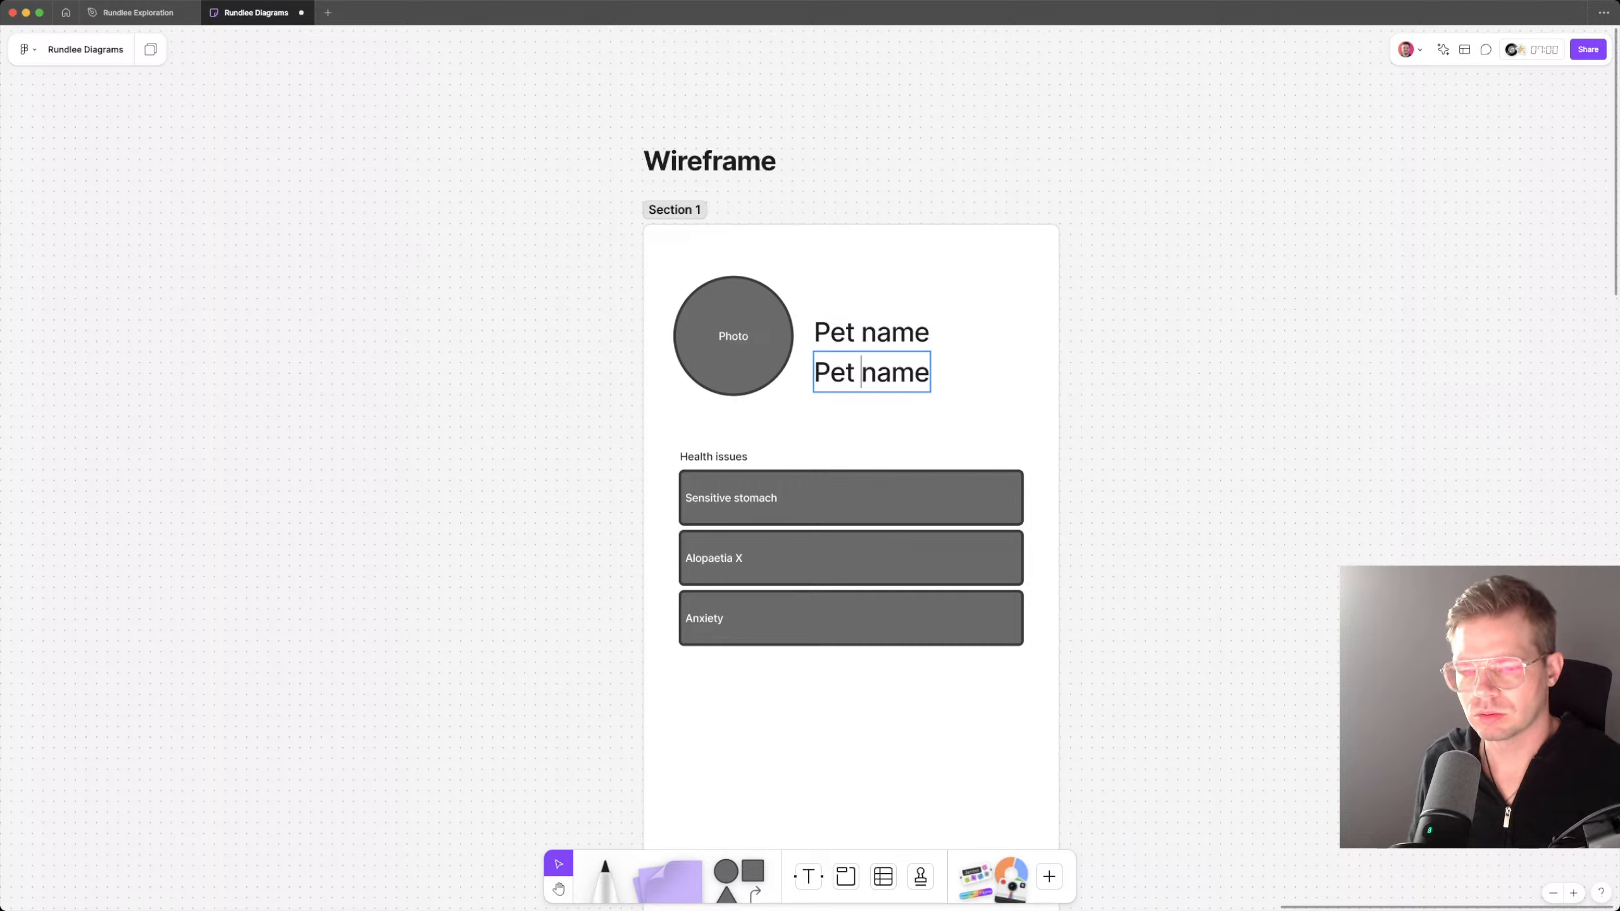
key(super+a)
text(Pro)
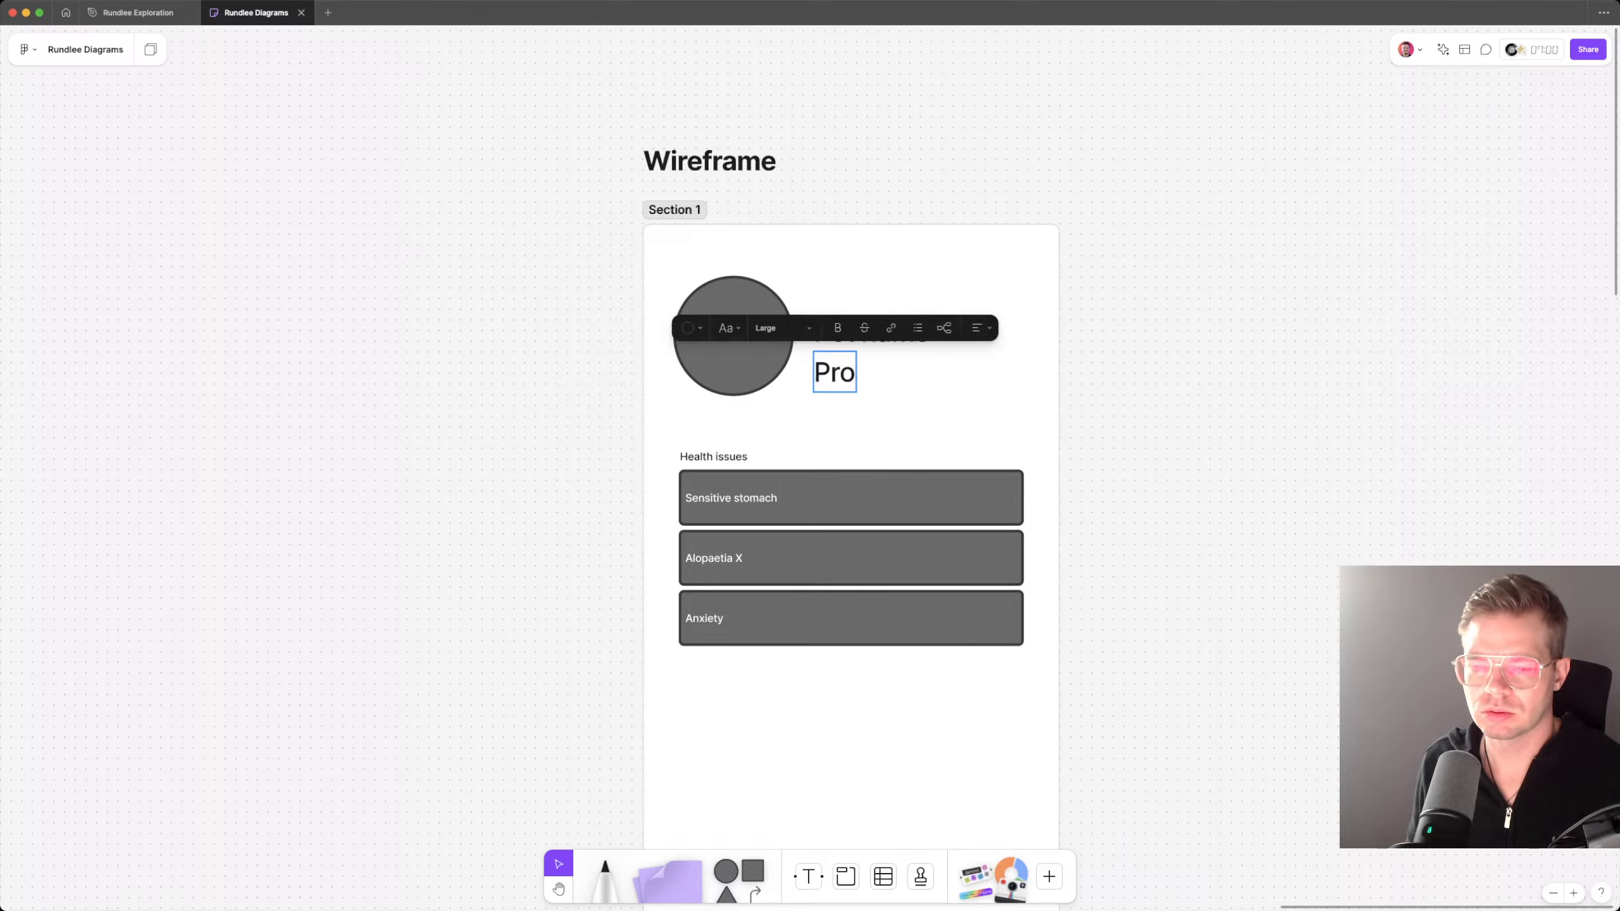
text(nunciation)
key(Escape)
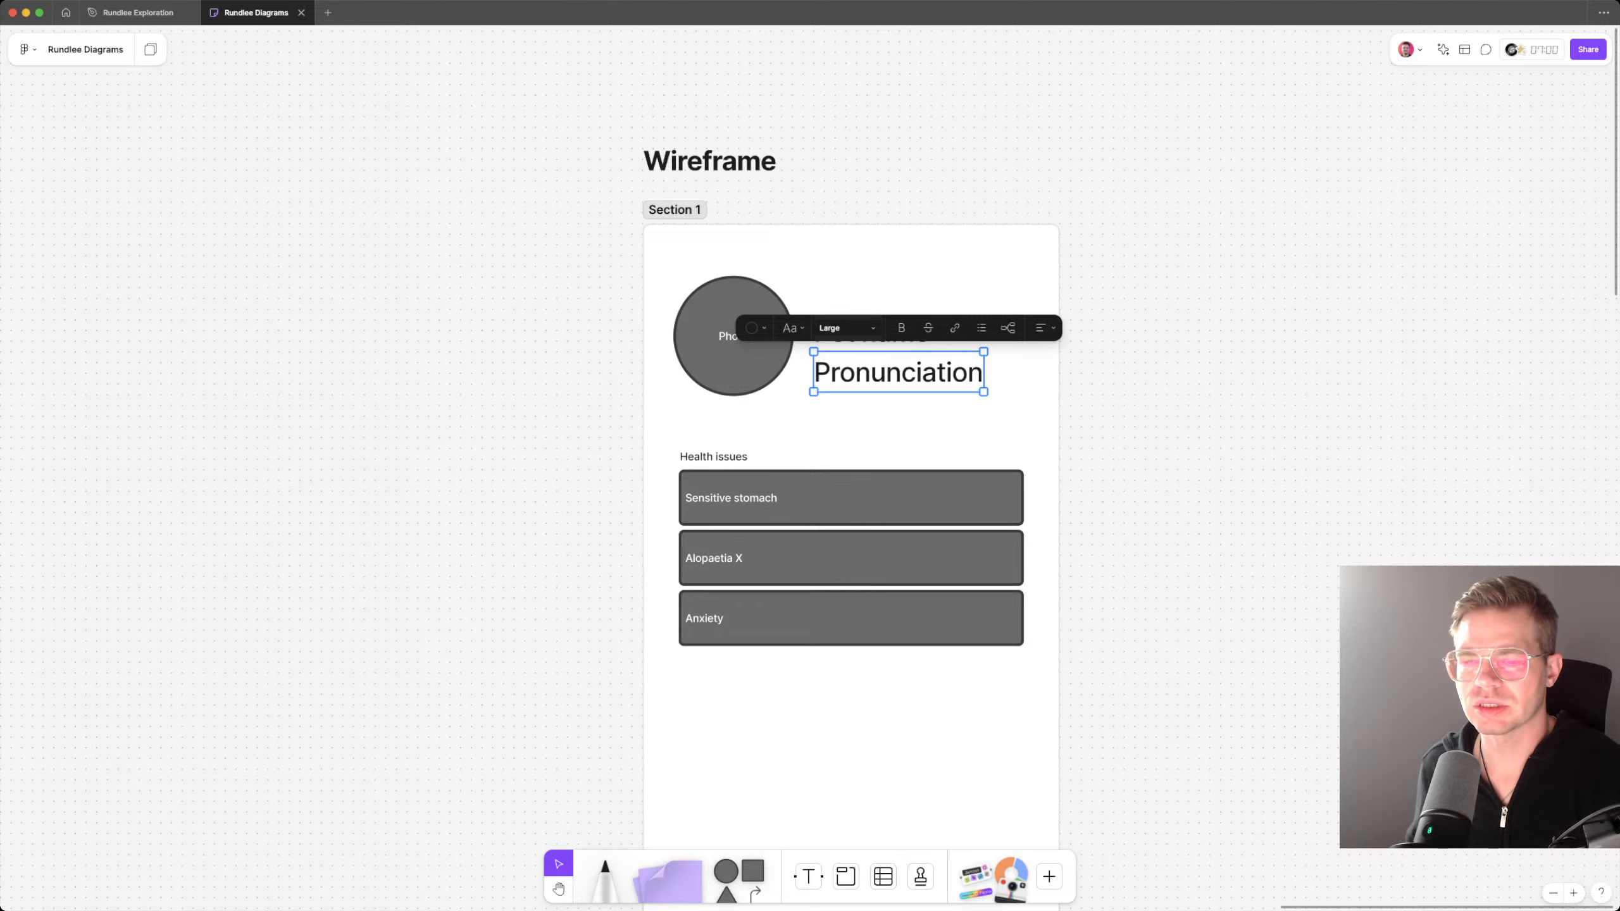
Step: Duplicate the Pronunciation text, replace the copy with a megaphone emoji at Small size, and place it just after Pet name
scroll(858, 529, up, 2)
drag(915, 403, 991, 367)
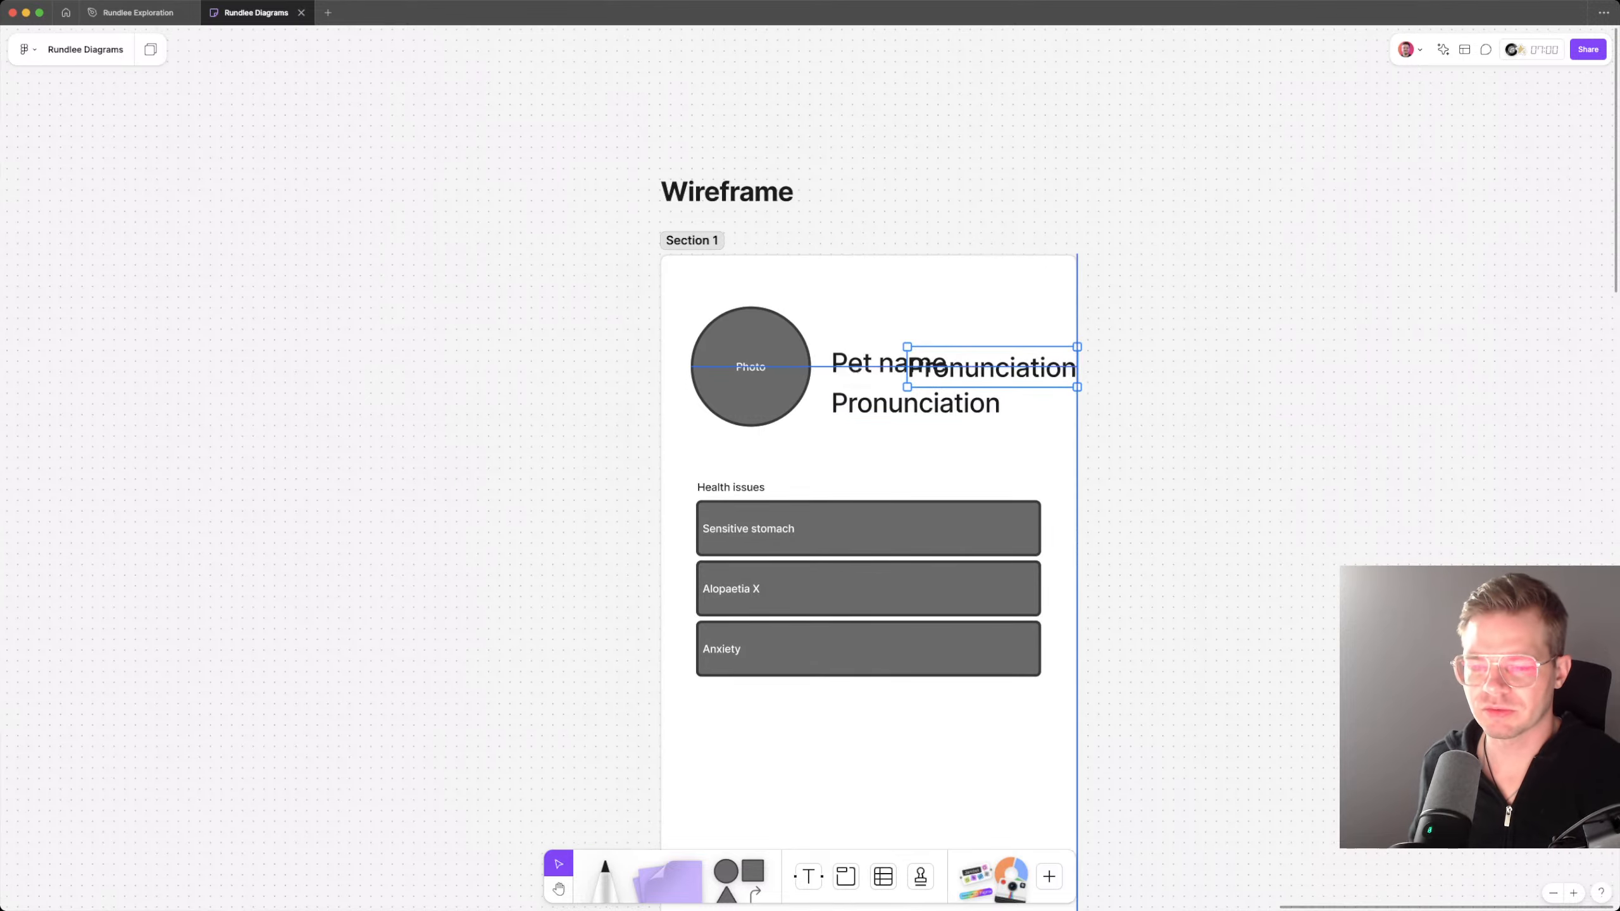
double_click(991, 367)
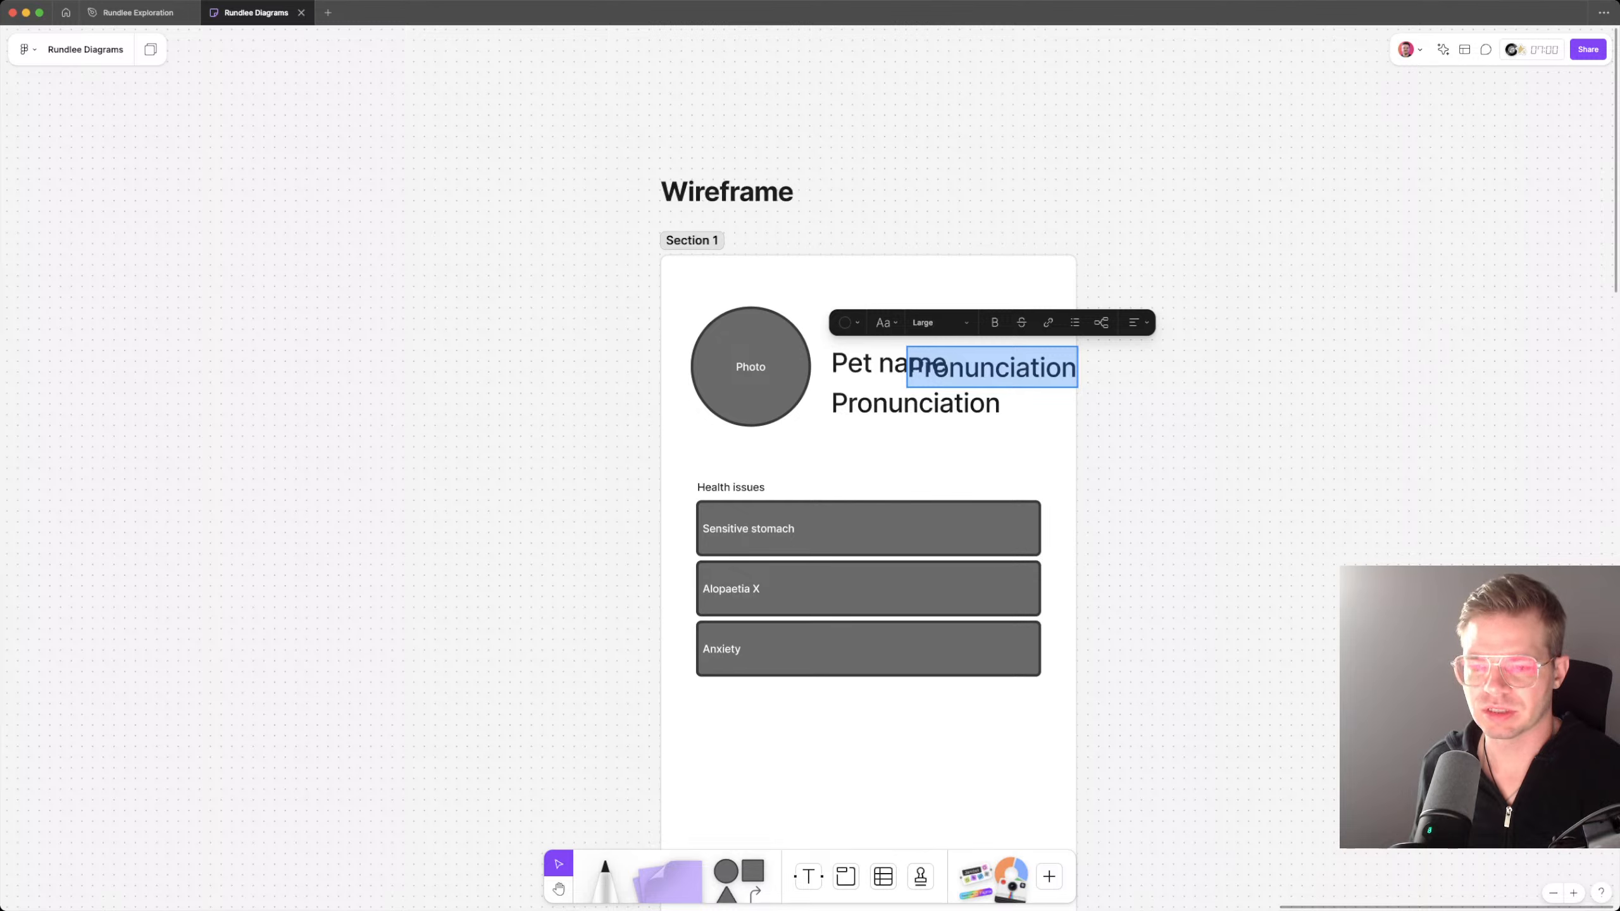
key(super+v)
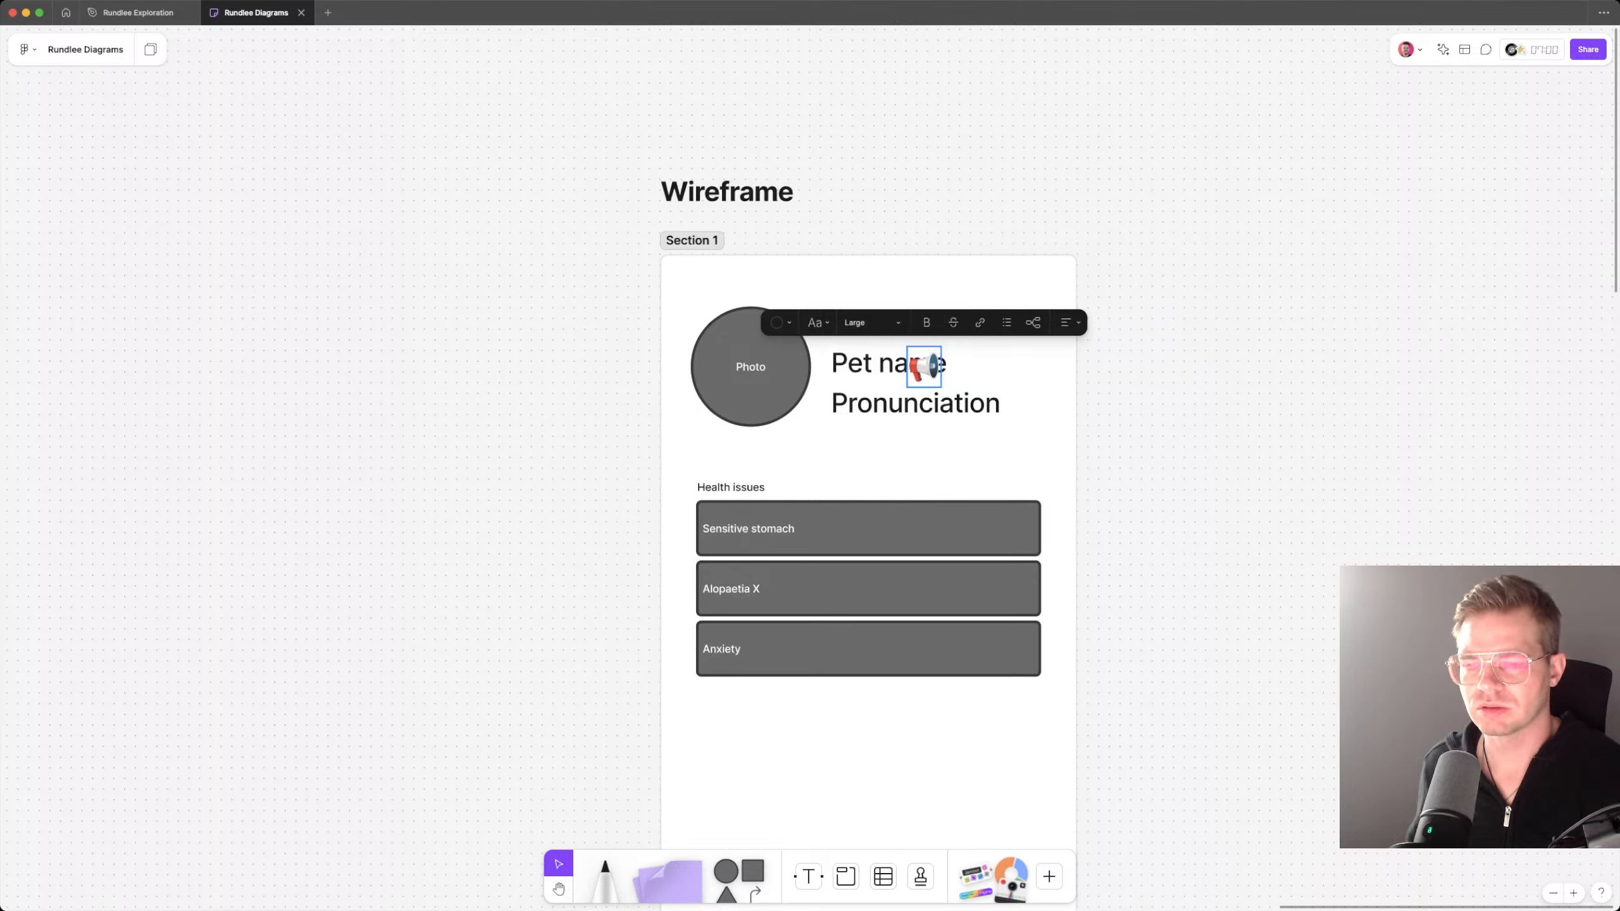
key(Escape)
drag(924, 367, 967, 367)
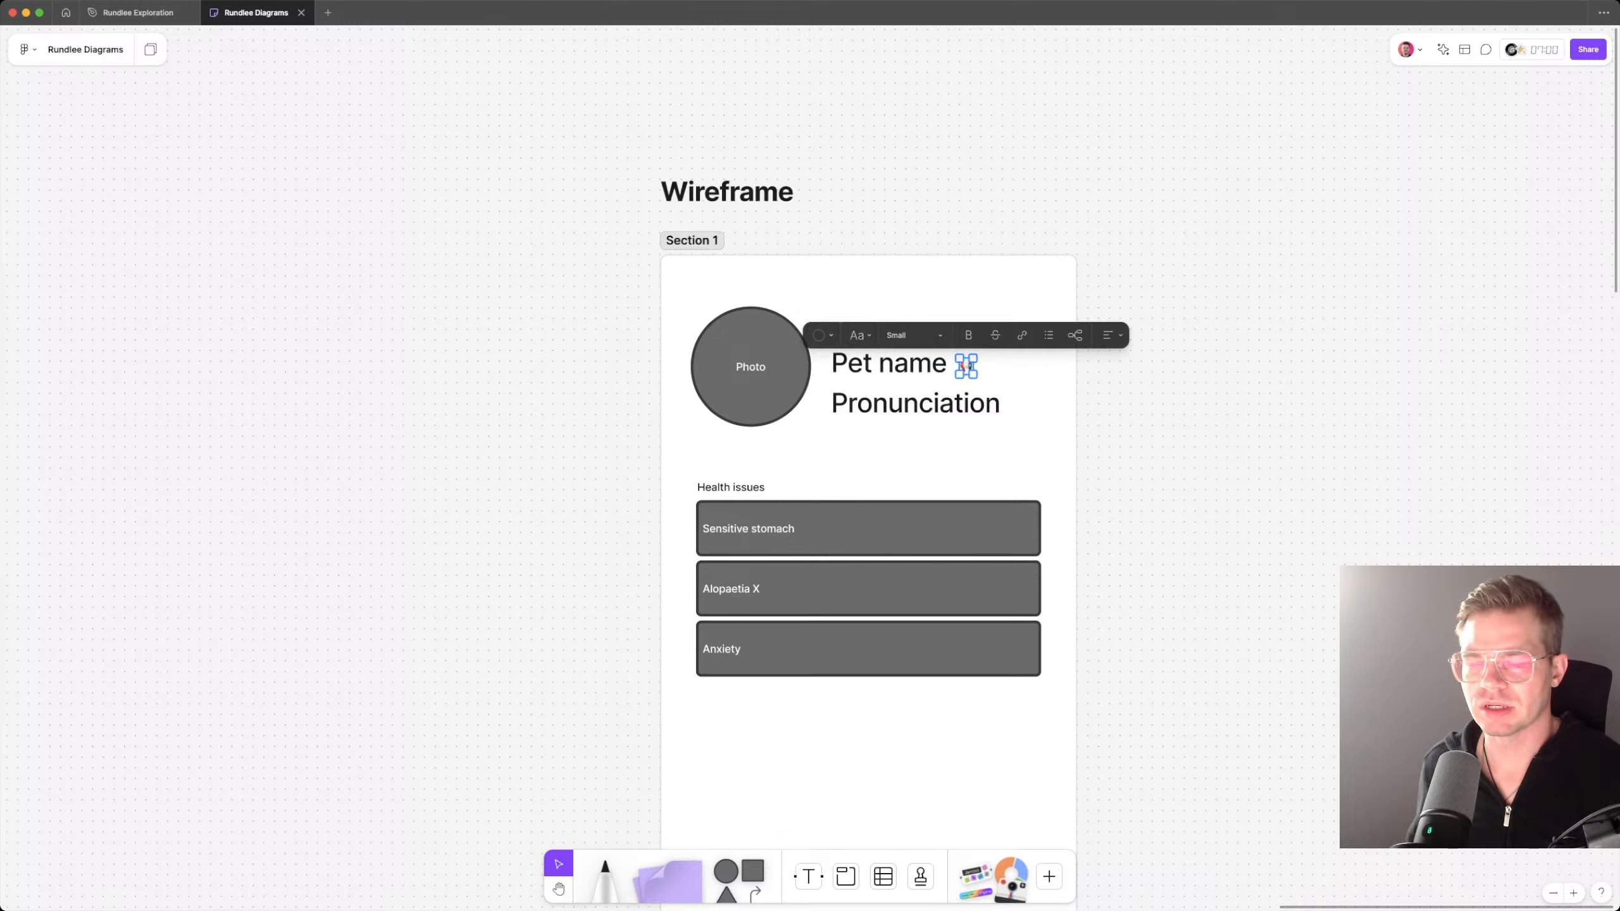
Step: Delete the Pronunciation text, and slightly enlarge the megaphone emoji so it lines up with Pet name
click(944, 403)
key(BackSpace)
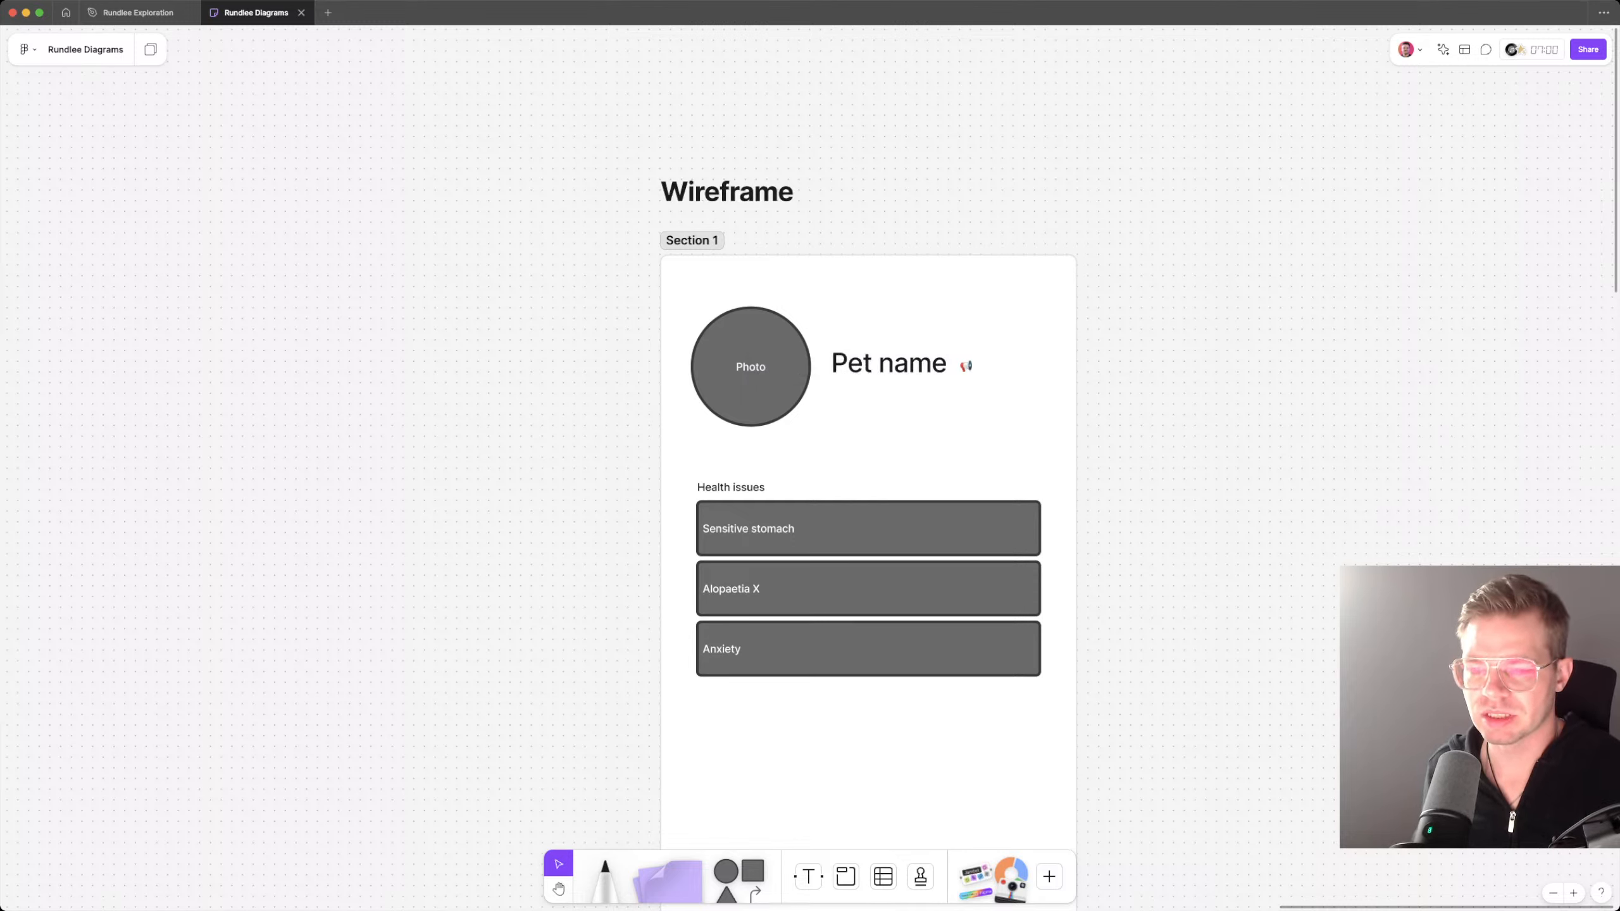
click(966, 365)
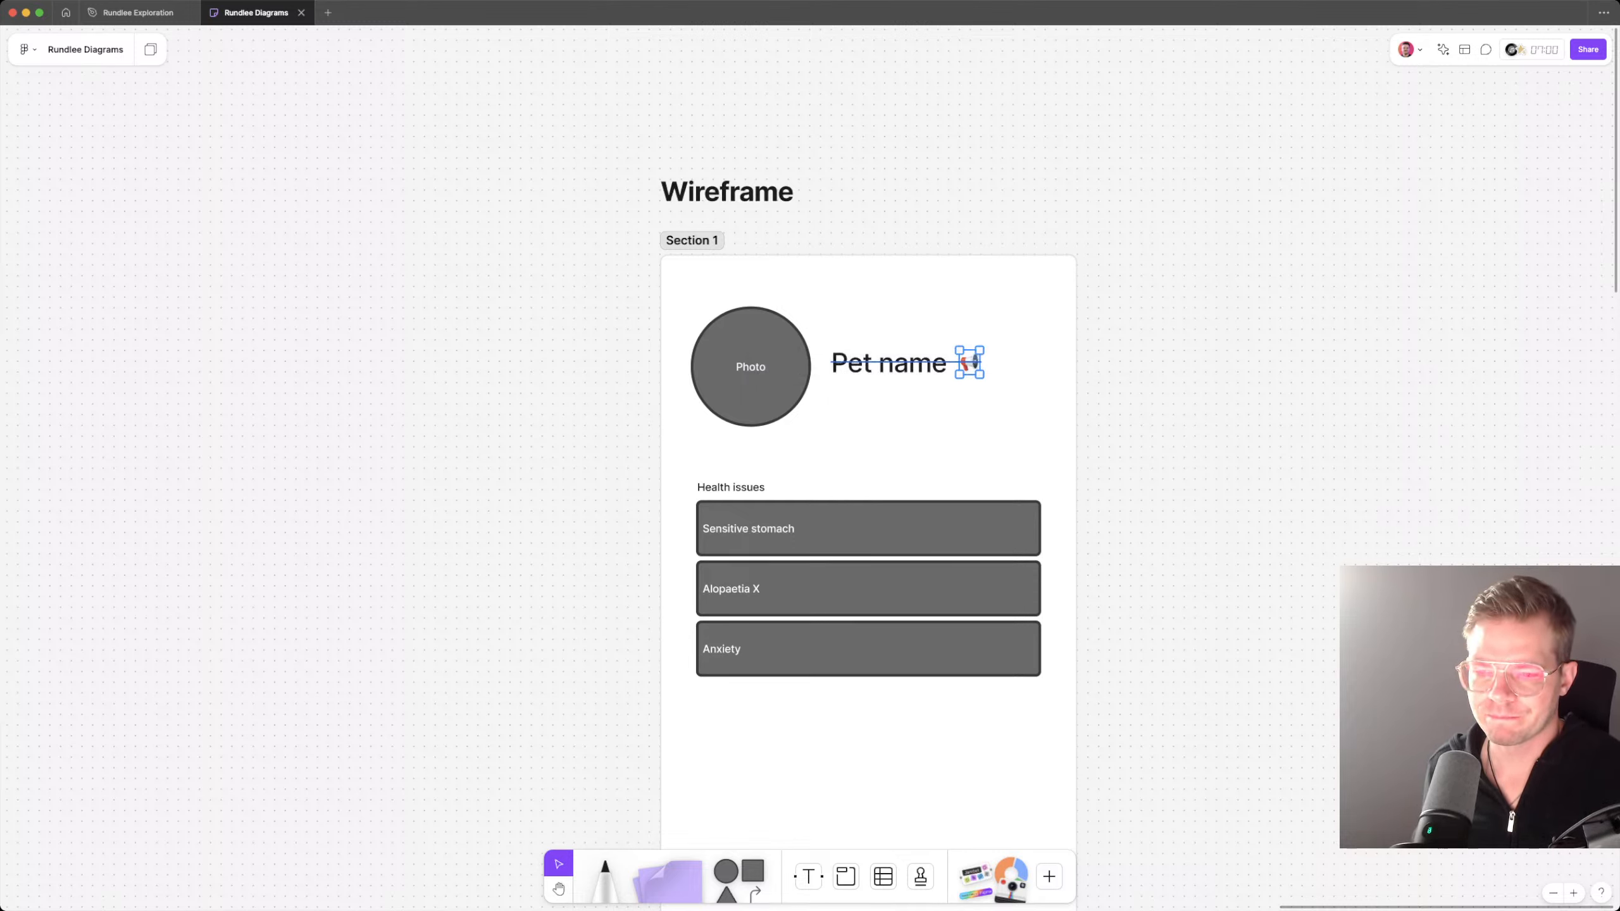
drag(967, 366, 969, 366)
key(Escape)
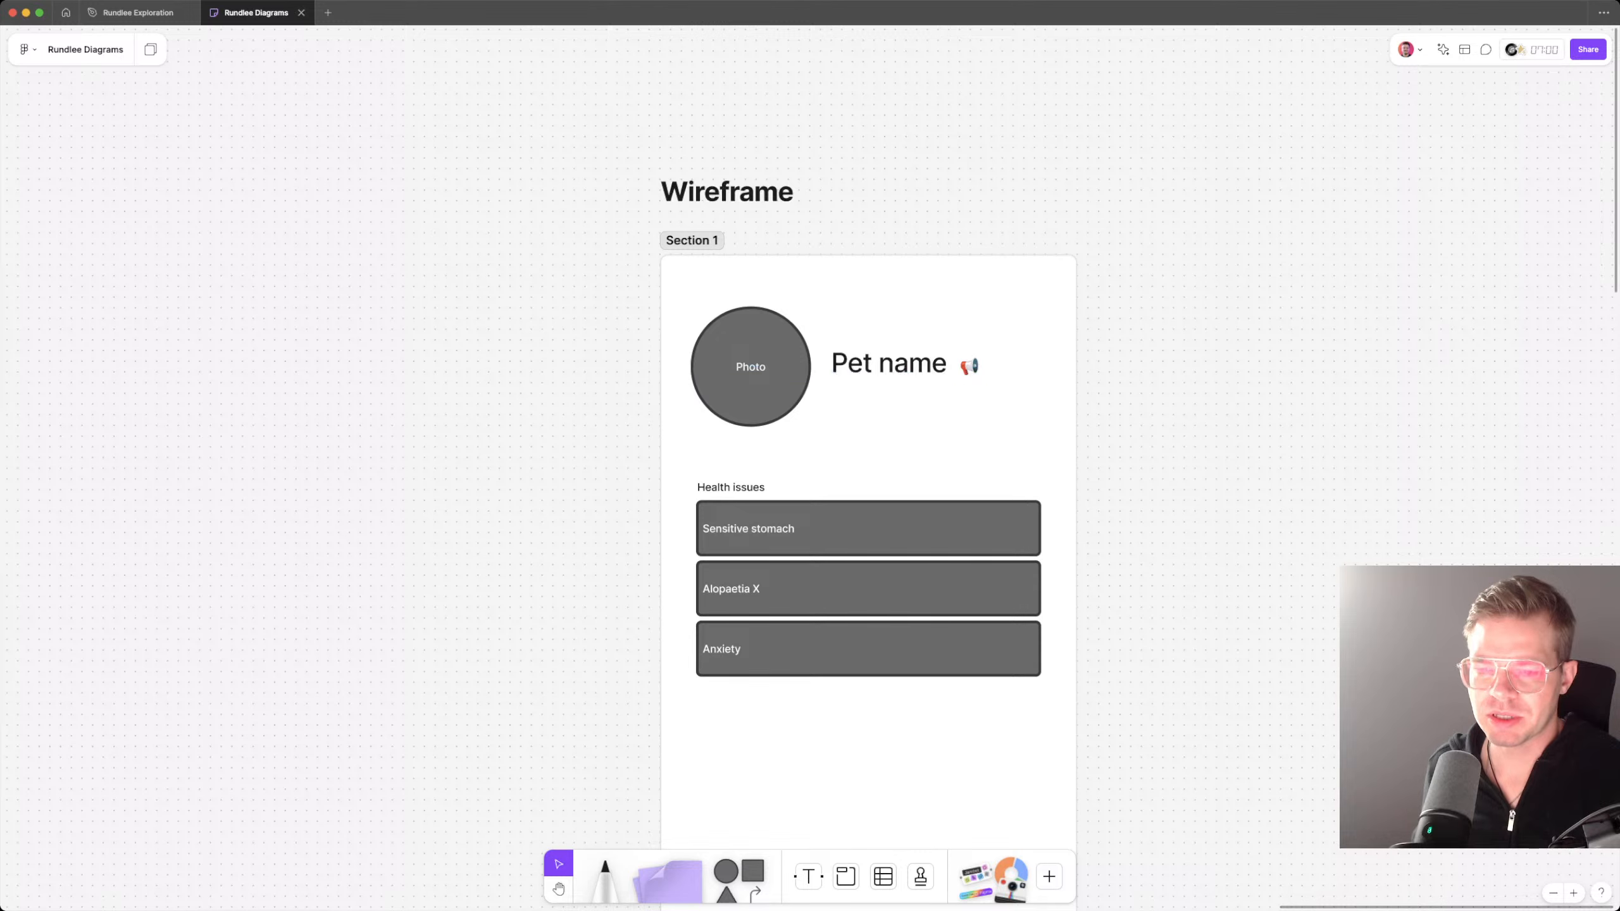
Step: Duplicate the Pet name text below itself and set the copy's size to Small
click(888, 364)
key(super+d)
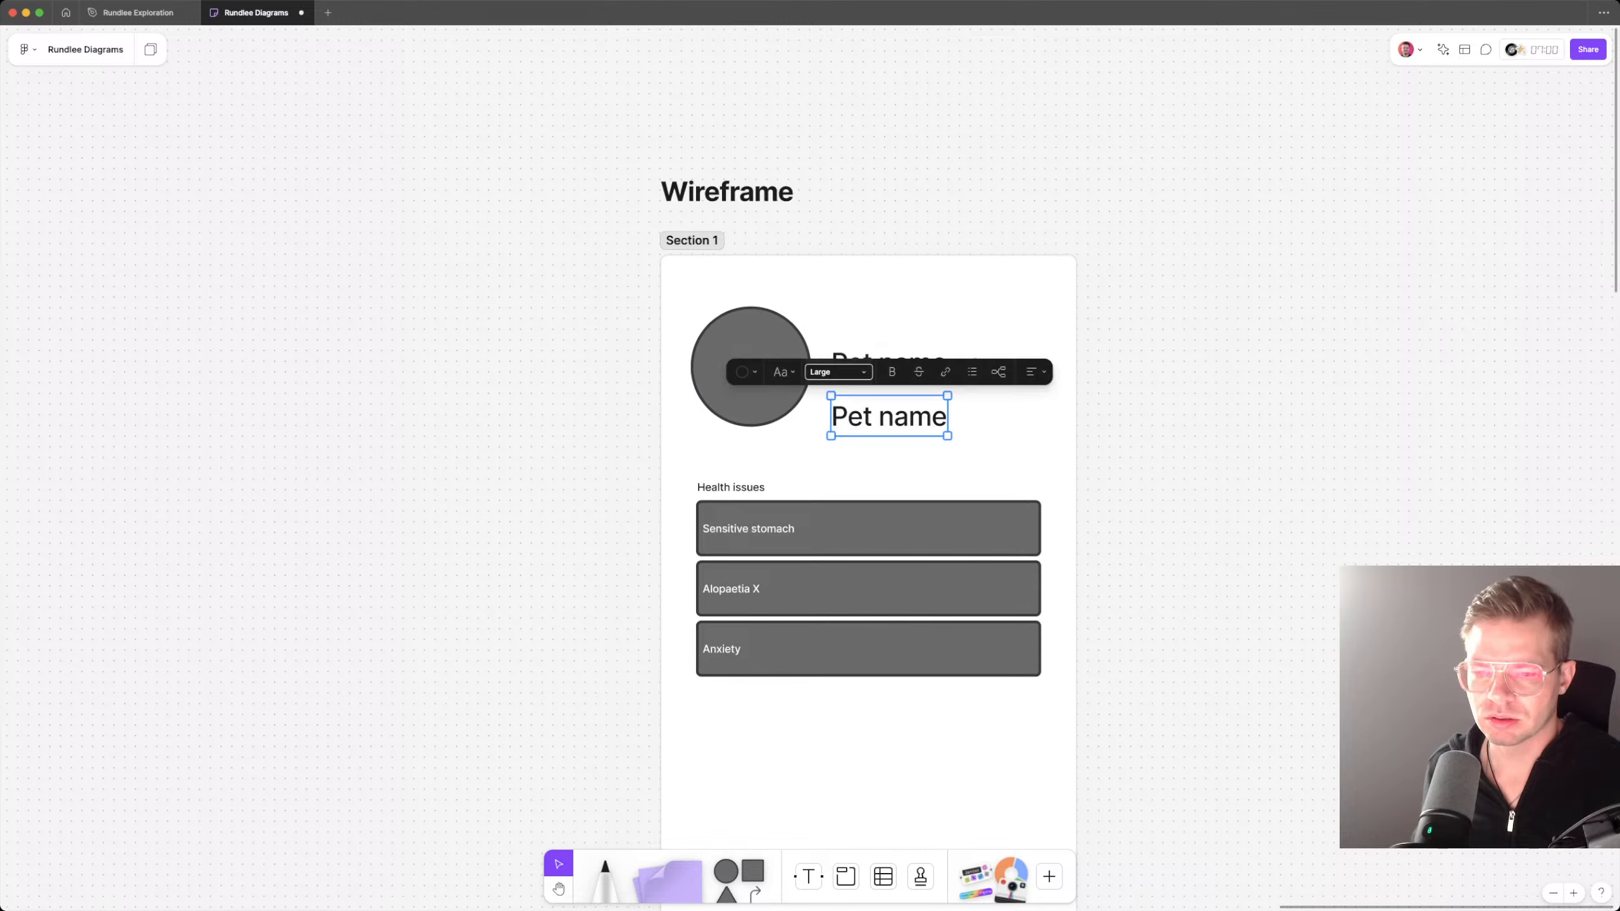
click(833, 372)
click(818, 328)
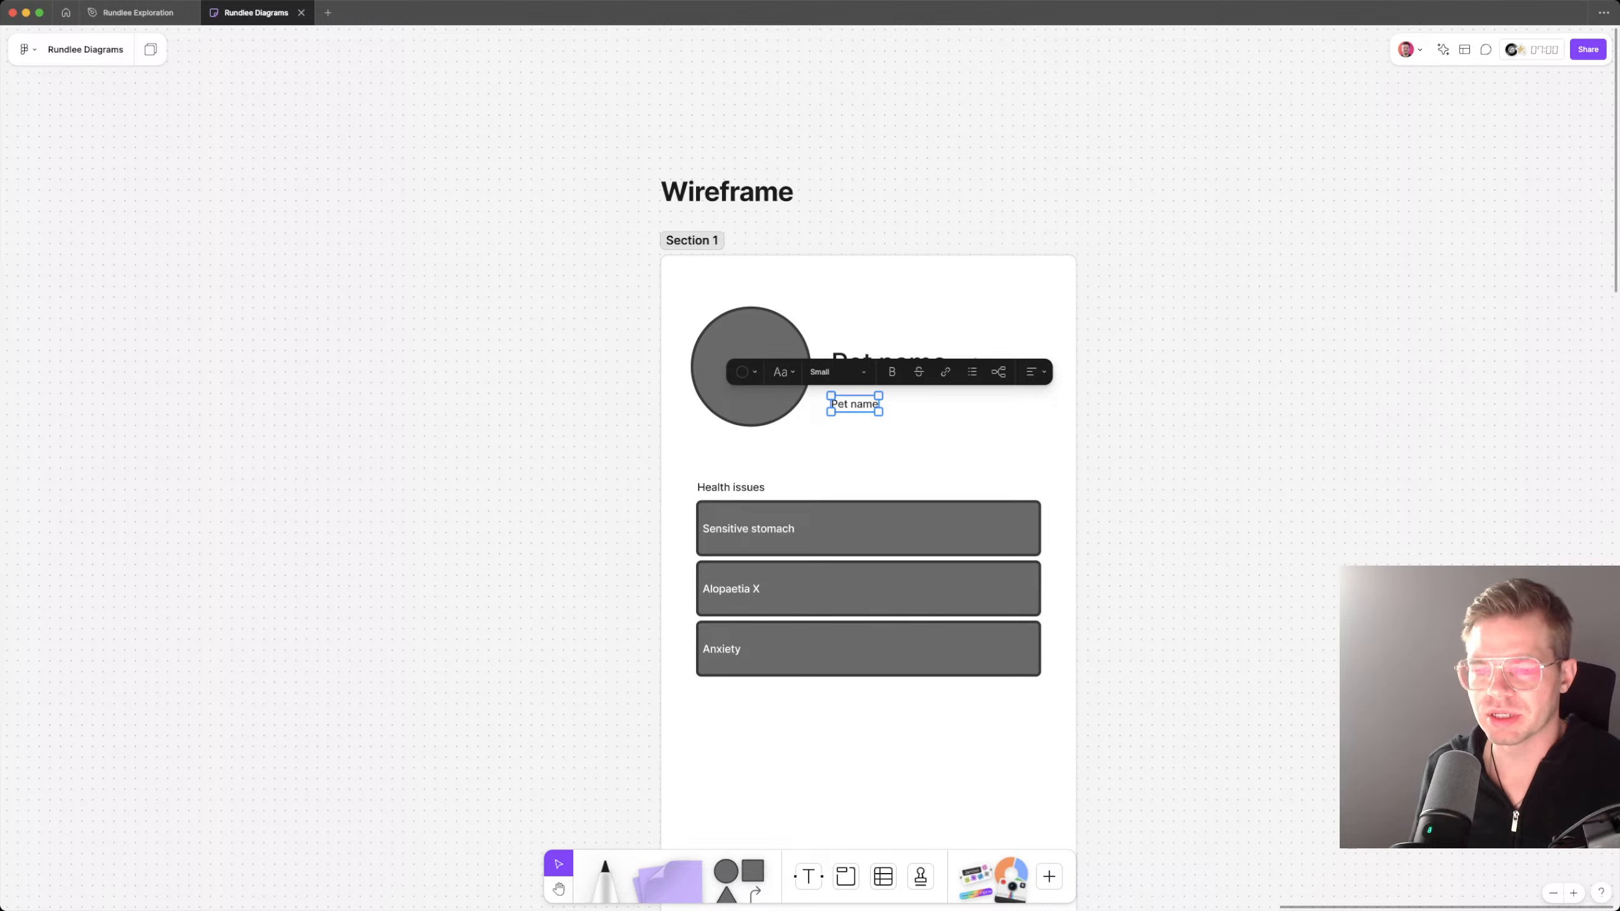
key(Escape)
Step: Replace the small copied text under Pet name with "Chihuahua Pomeranian"
double_click(855, 404)
text(B)
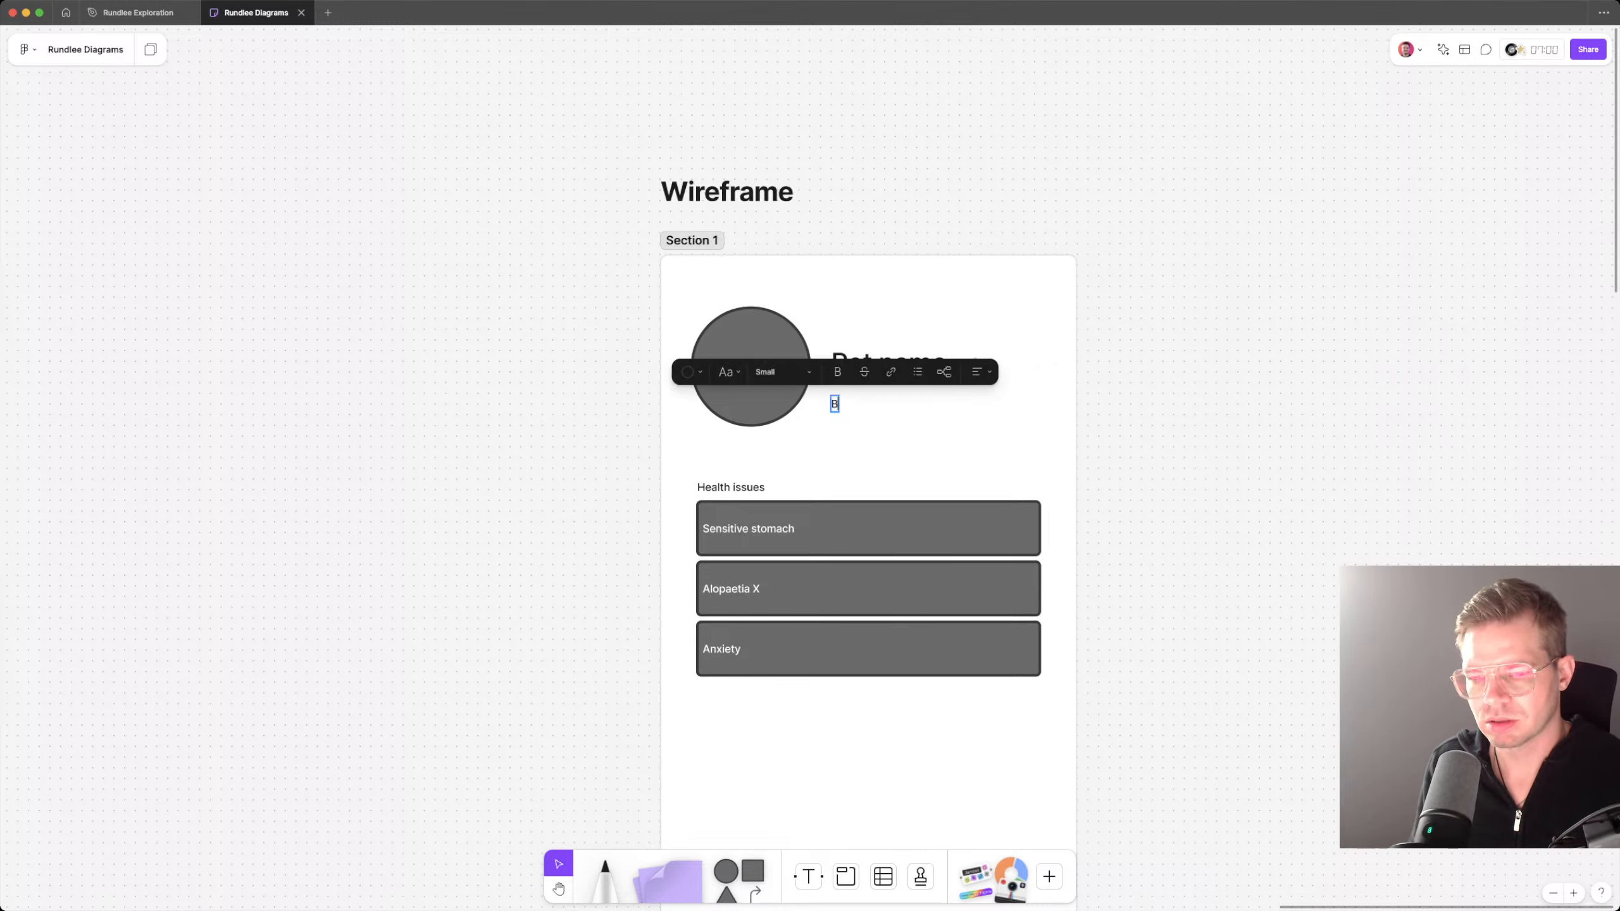
text(reed)
key(BackSpace)
key(BackSpace)
key(BackSpace)
key(BackSpace)
key(BackSpace)
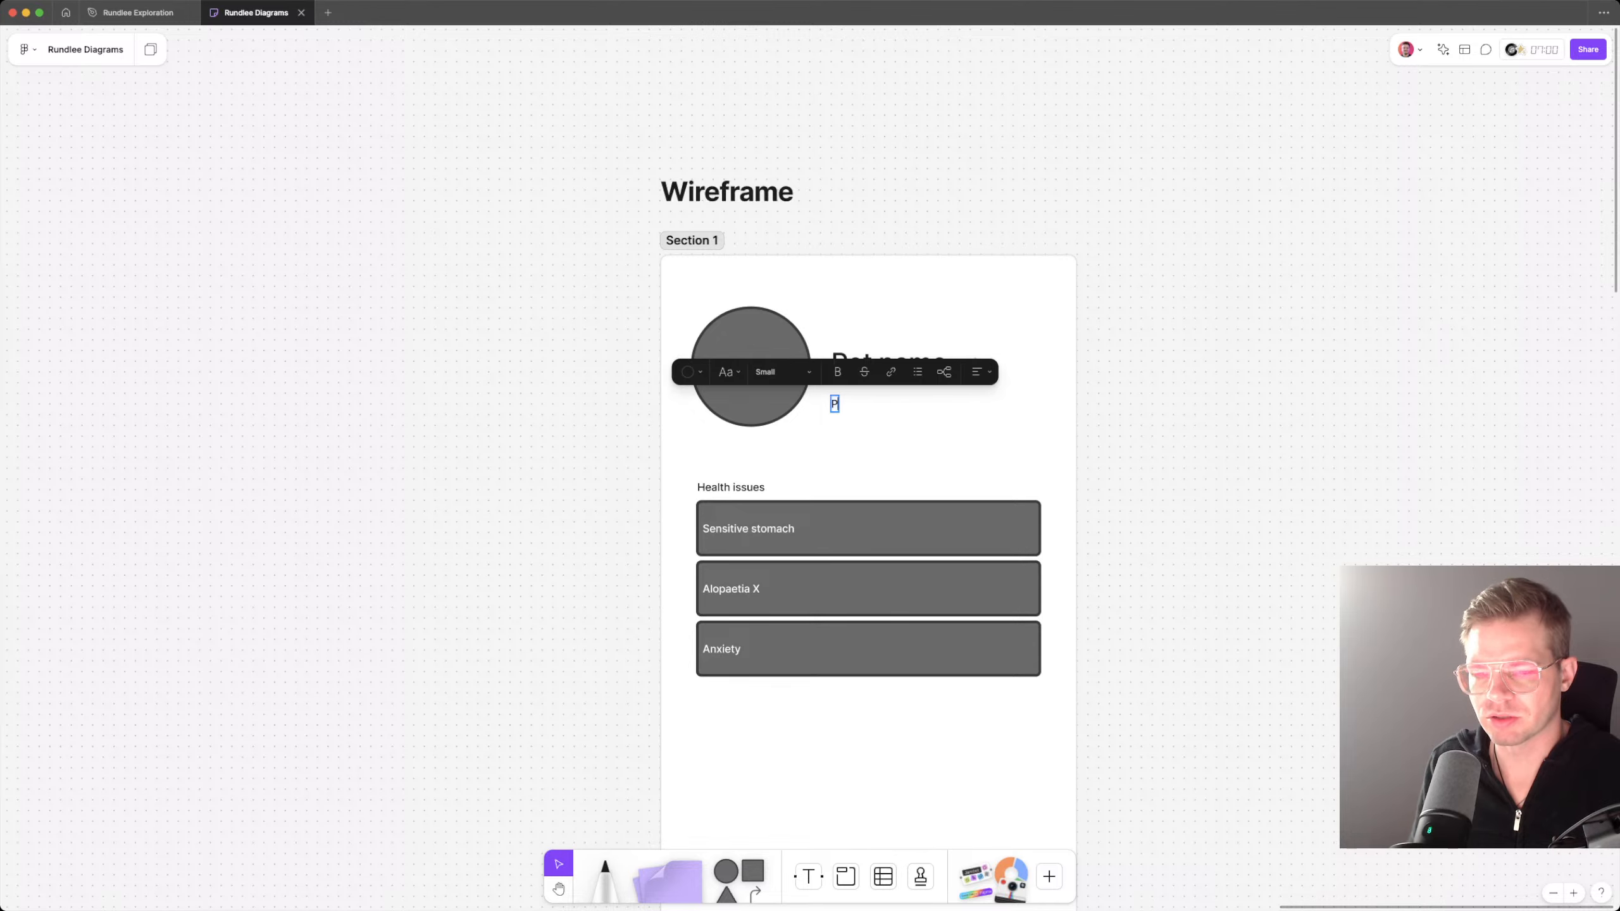
text(Chi)
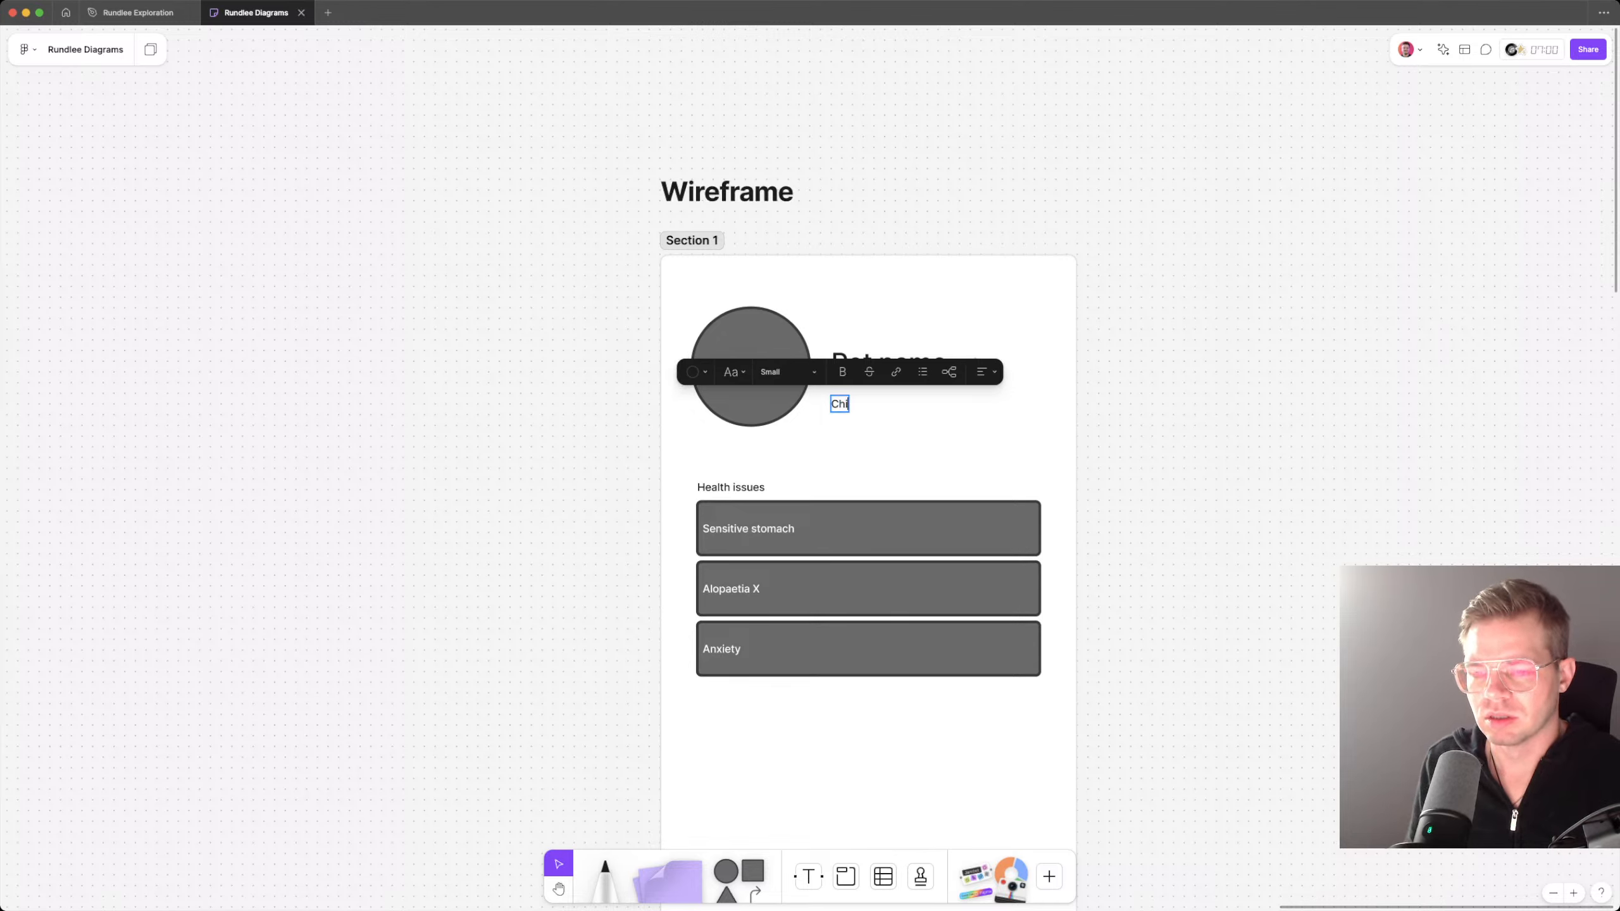
text(chuaua)
key(BackSpace)
key(BackSpace)
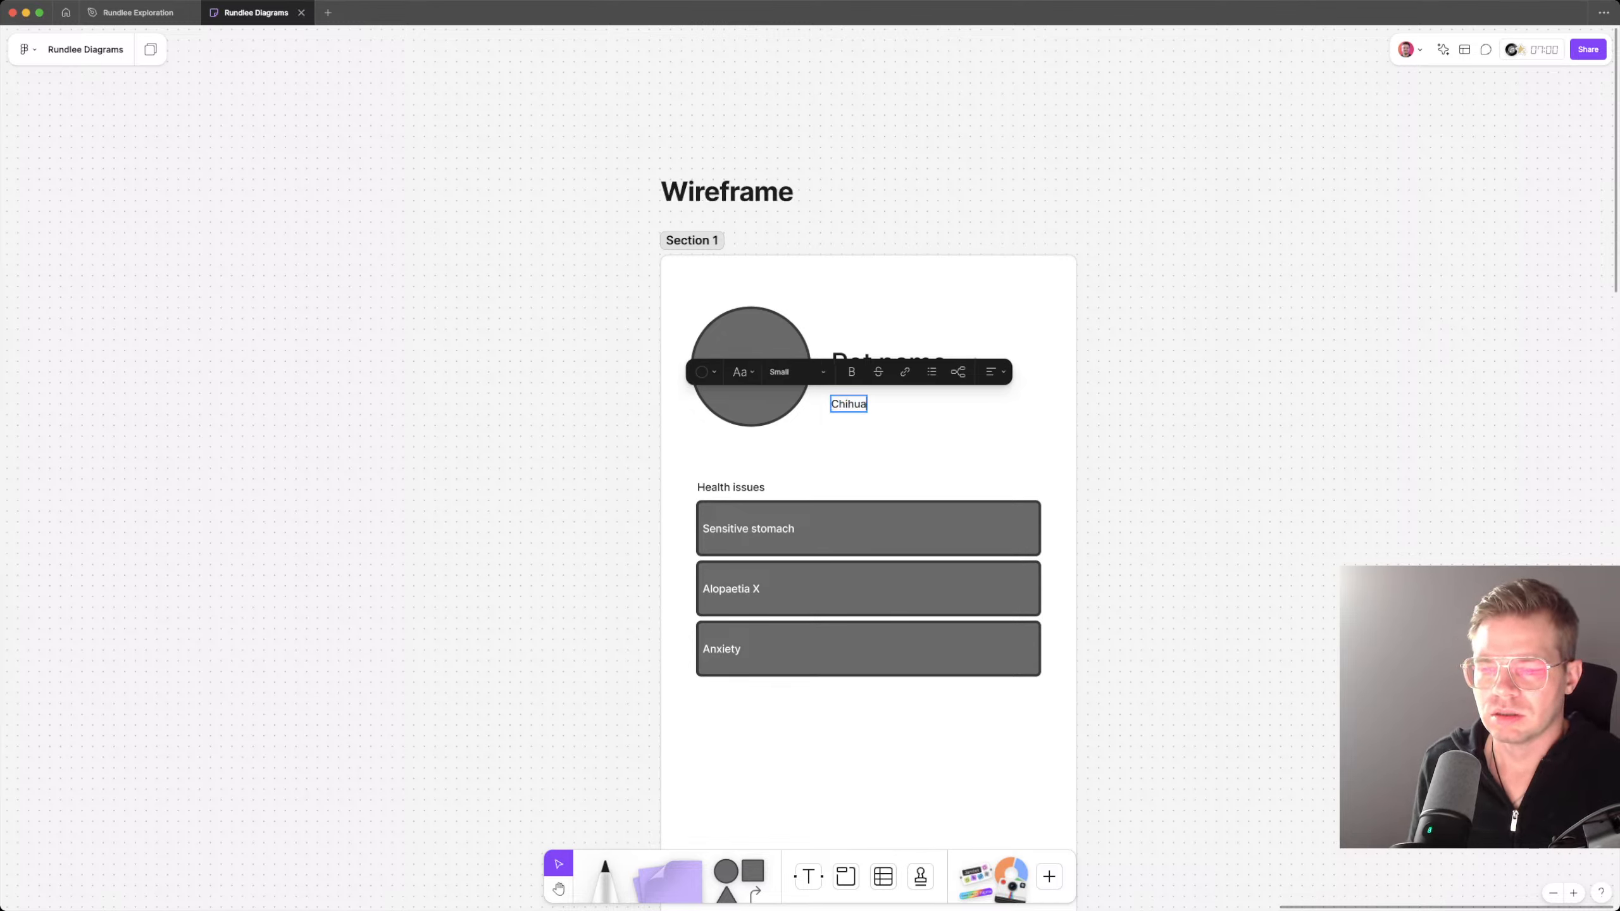
text(hua Pomeranin)
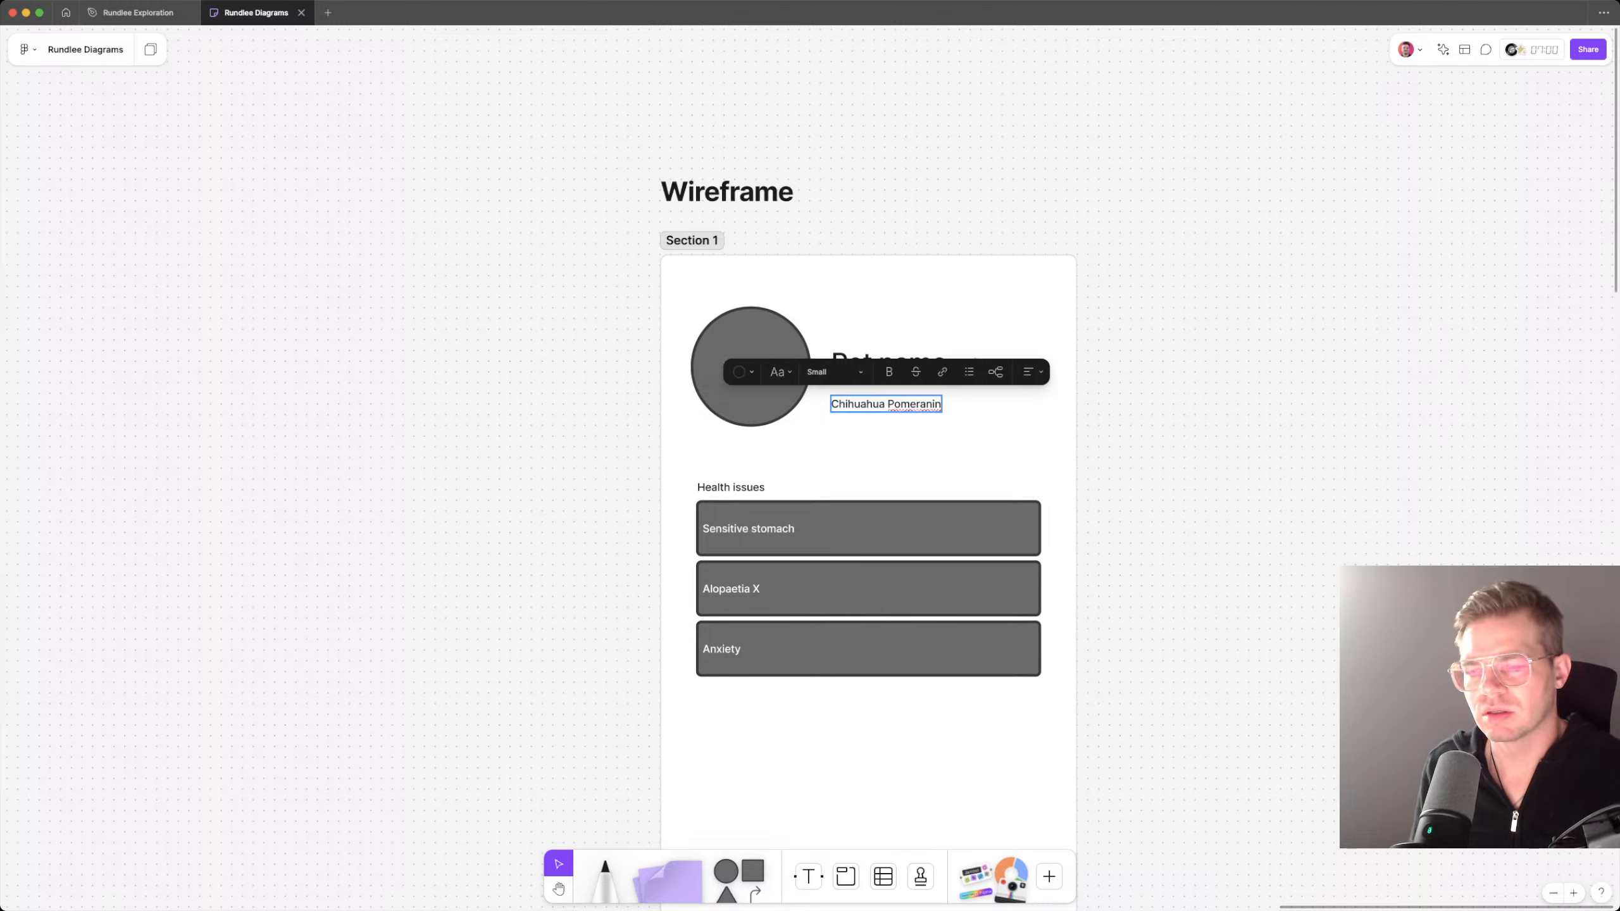
key(BackSpace)
key(BackSpace)
text(ian)
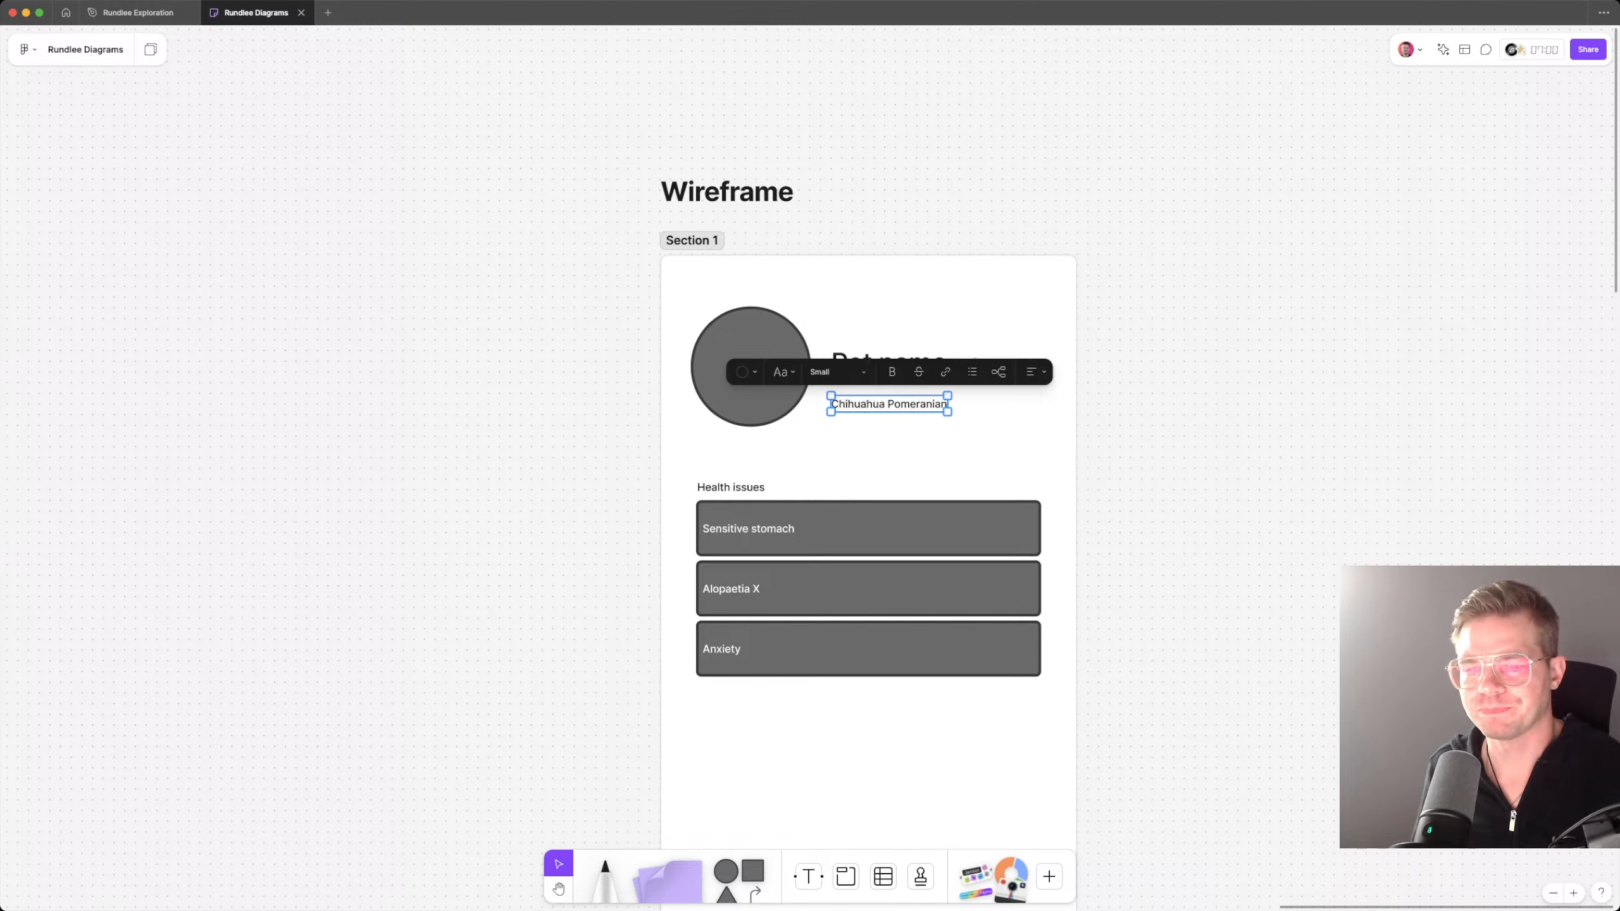
key(Escape)
Step: Shift the Chihuahua Pomeranian text slightly down to widen the gap beneath Pet name
key(shift+Up)
key(shift+Up)
key(shift+Up)
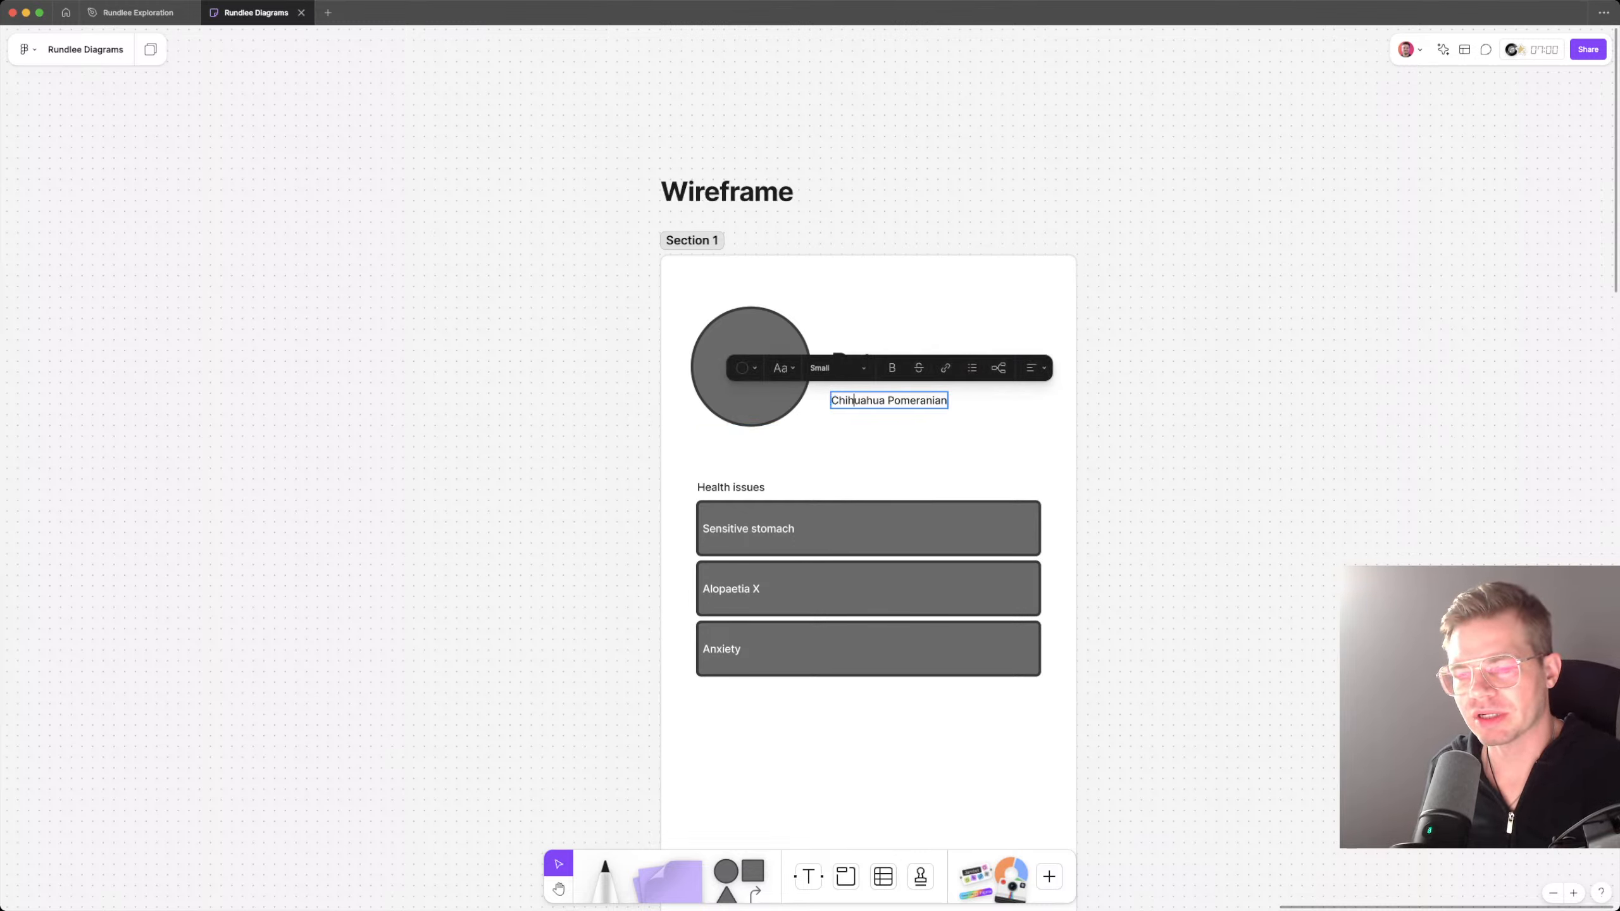
key(shift+Down)
key(shift+Down)
key(shift+Down)
Step: Try a thin grey rectangle as a divider between Pet name and Chihuahua Pomeranian, and undo it
key(r)
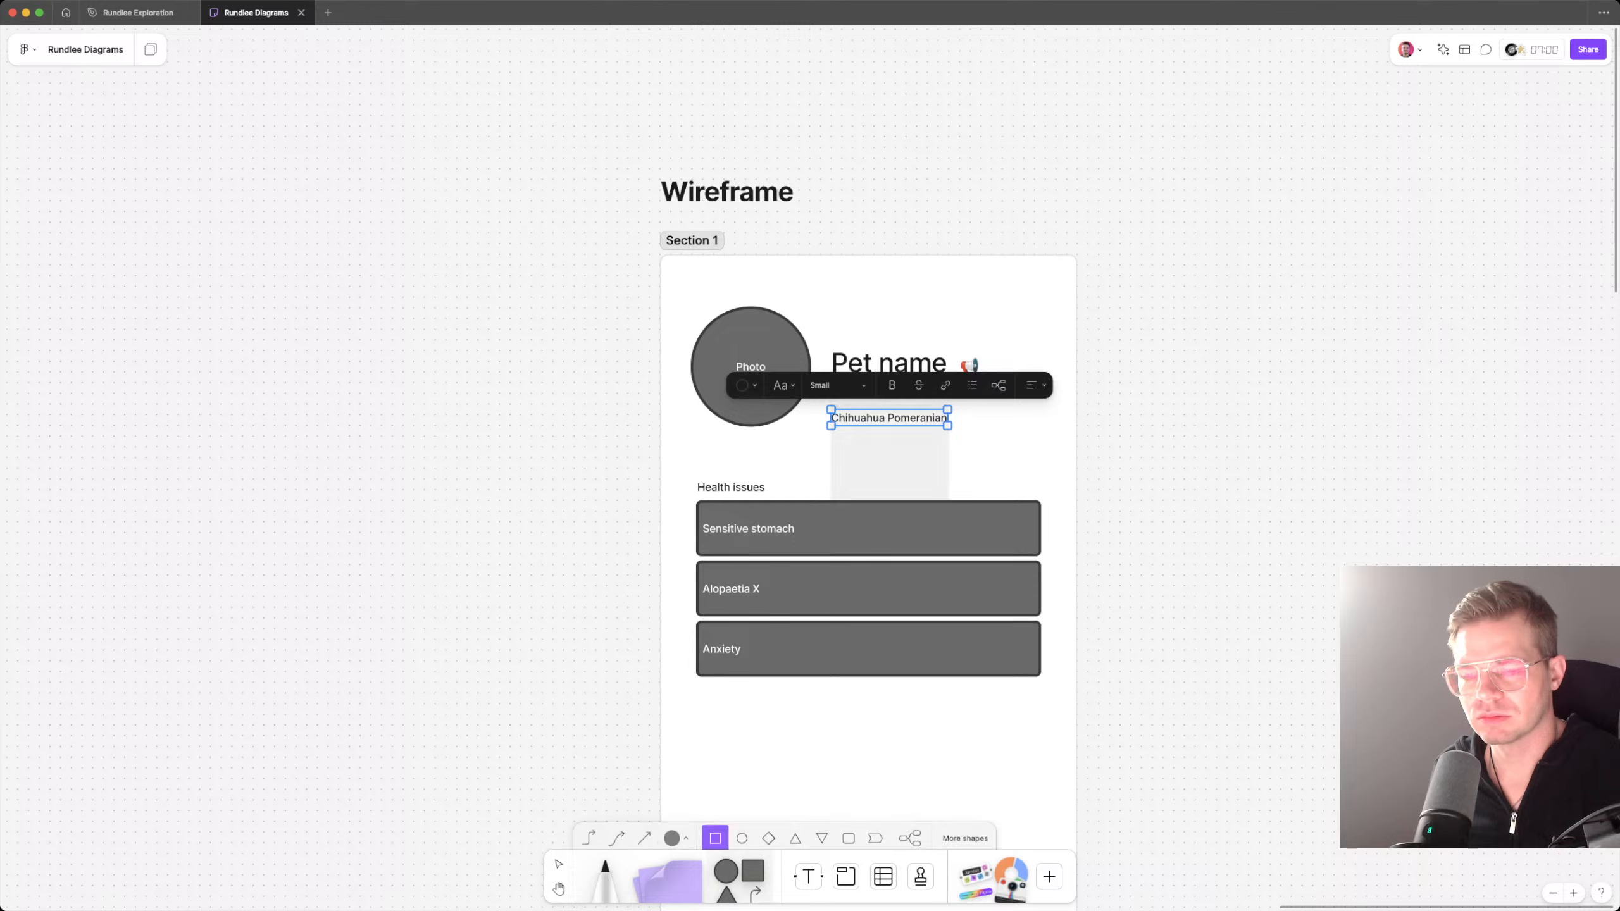
drag(830, 404, 1034, 415)
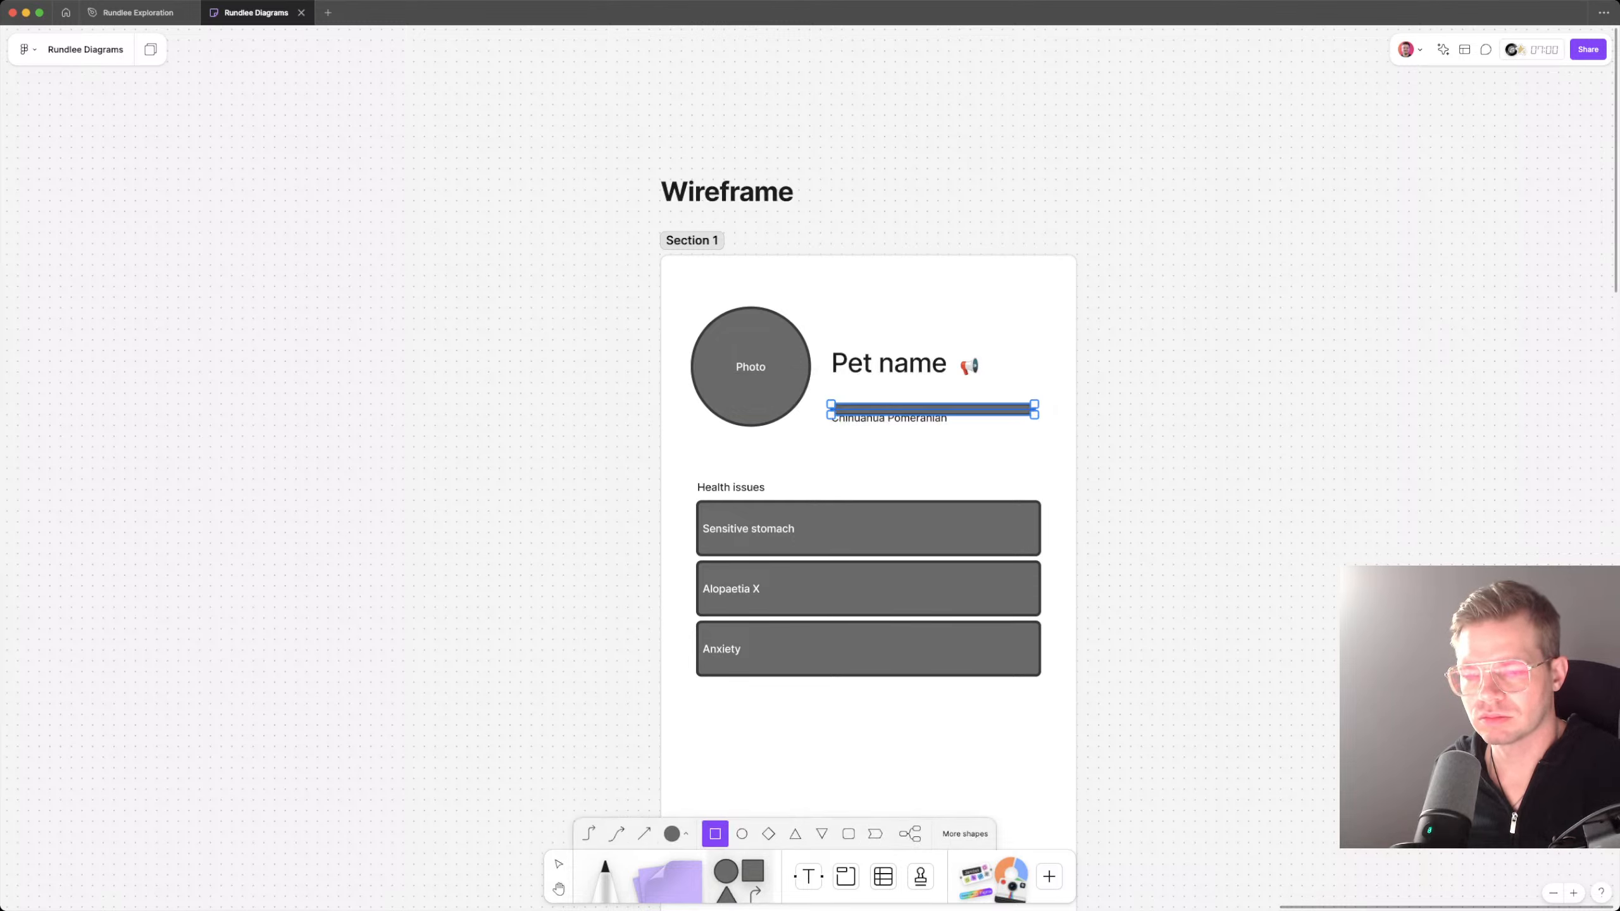
key(shift+Up)
key(shift+Up)
key(super+z)
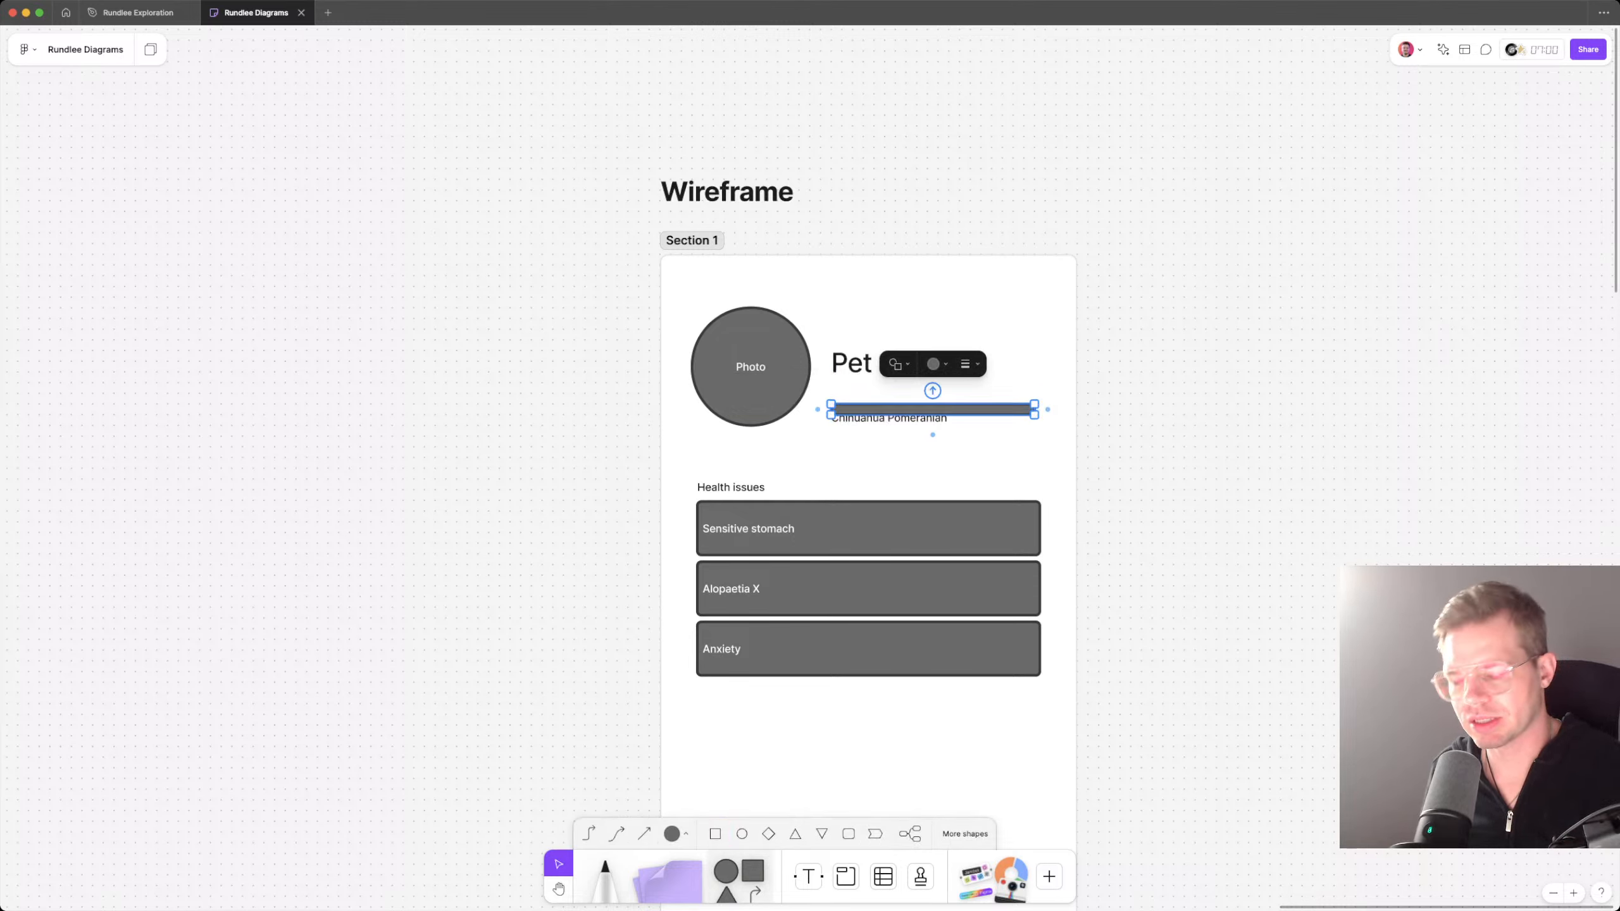
key(super+z)
Step: Try drawing a straight horizontal connector line as a divider between Pet name and the breed text
key(l)
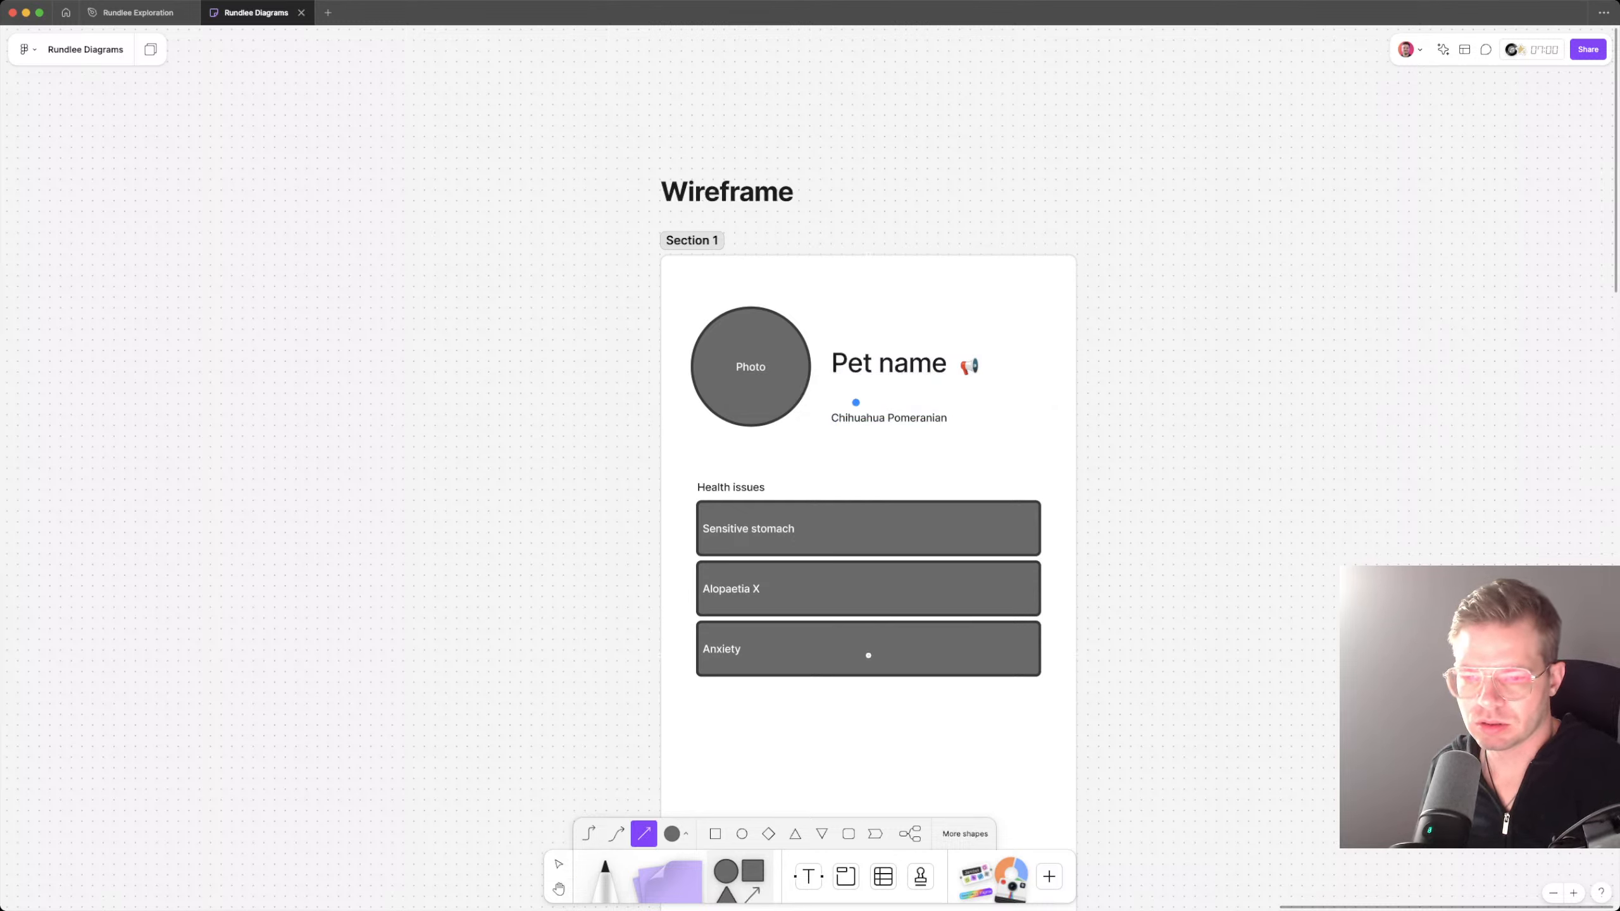
drag(835, 390, 1007, 391)
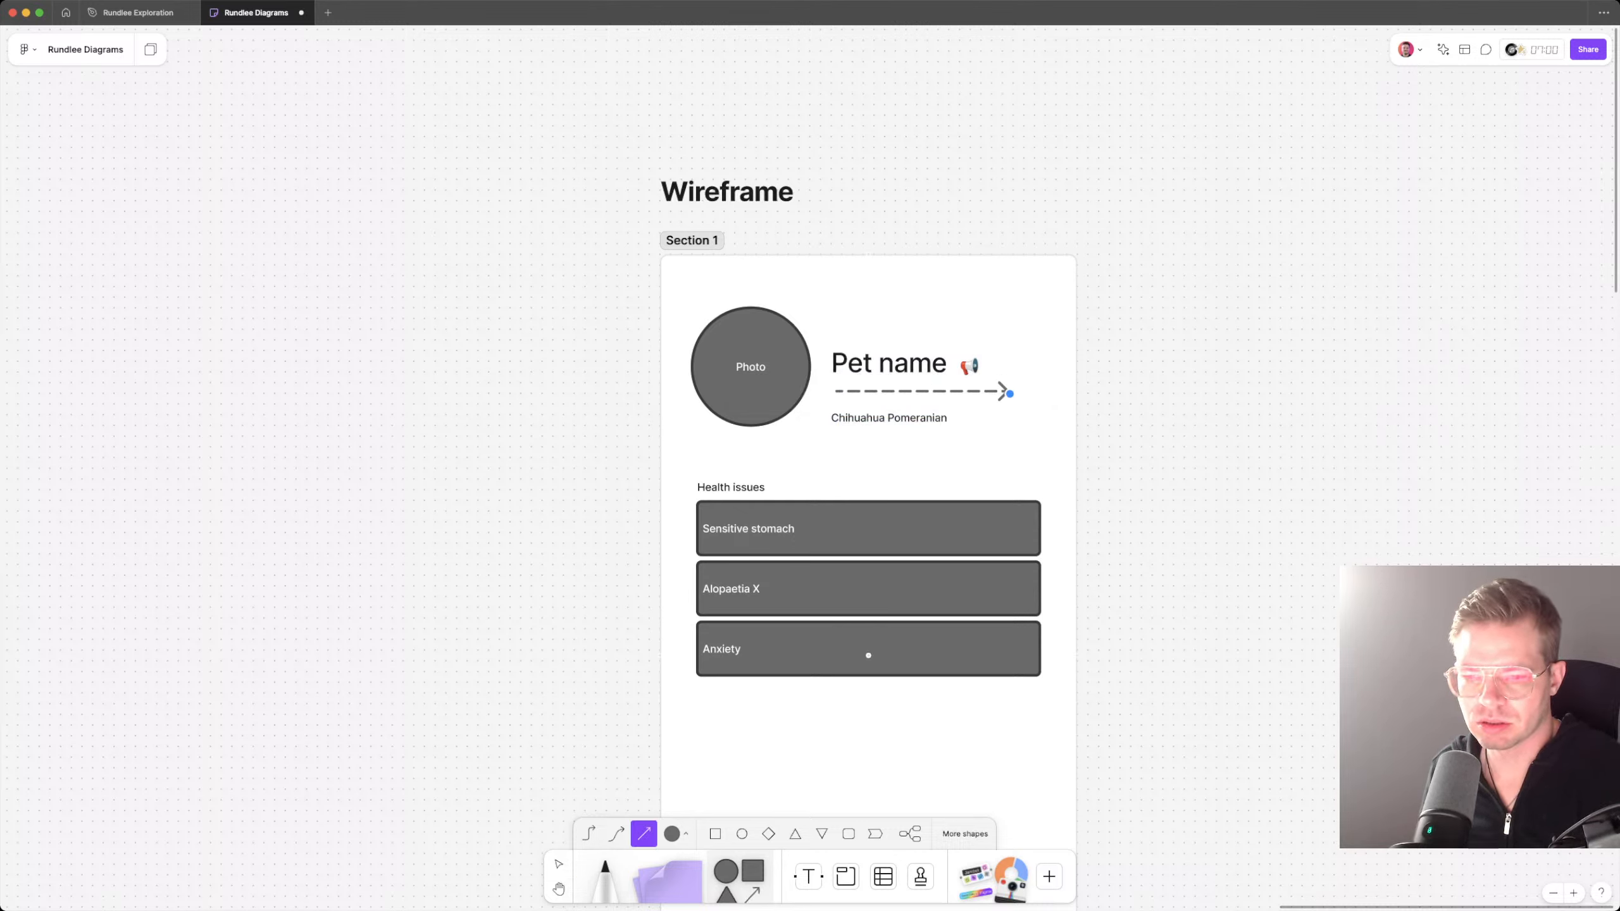
key(Escape)
scroll(838, 589, up, 5)
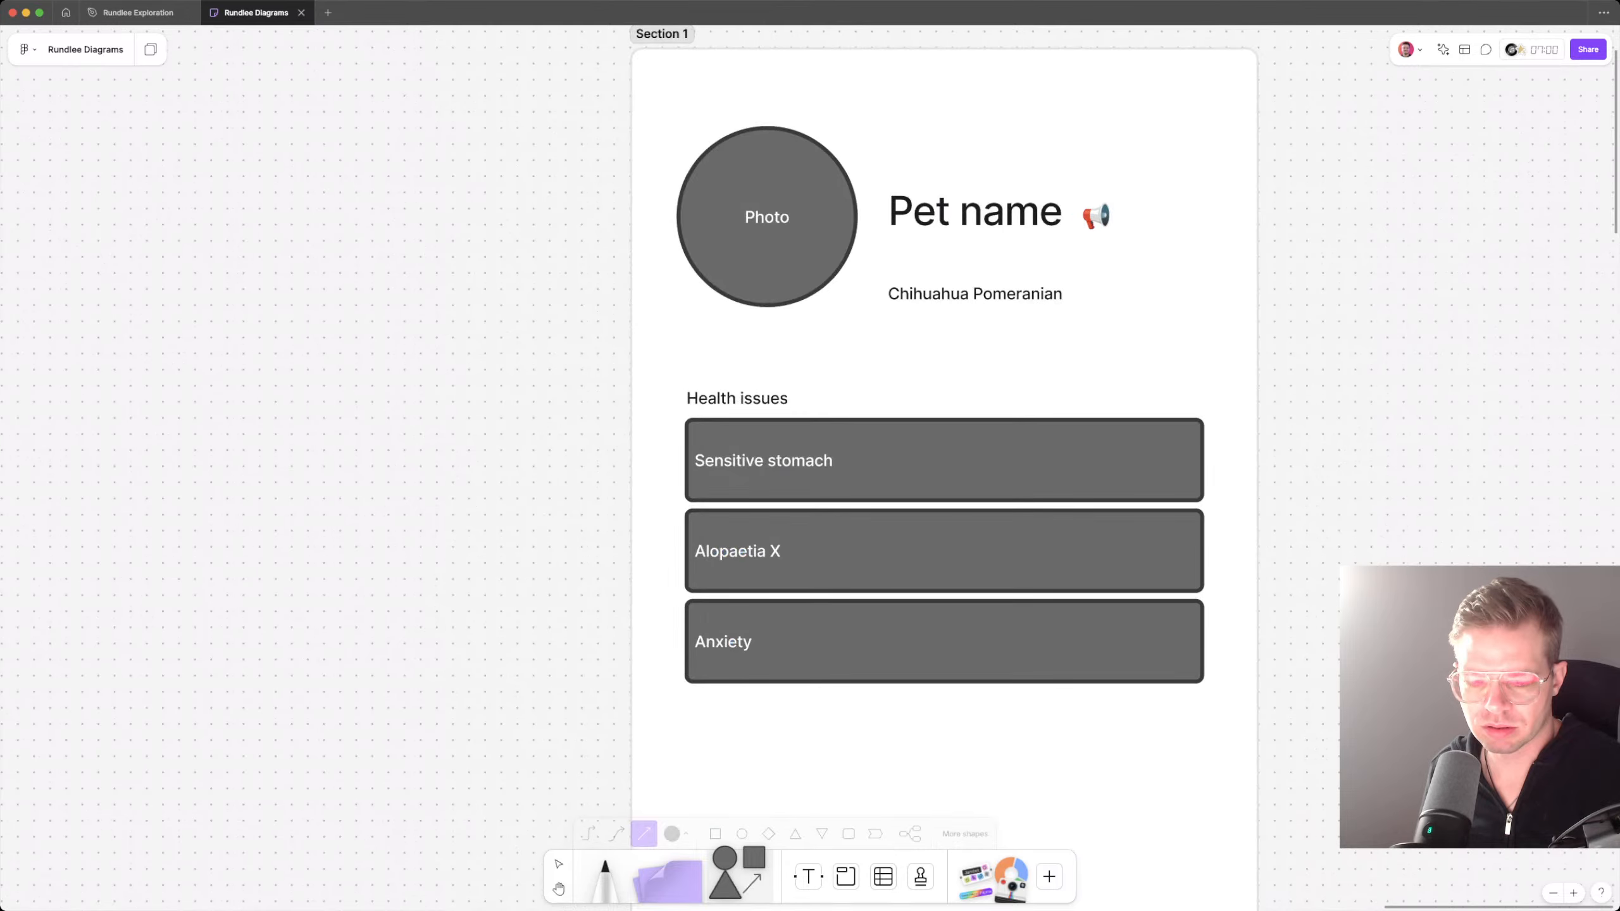
Step: Draw a thin dark grey rounded-rectangle bar and centre it in the gap between Pet name and Chihuahua Pomeranian
key(Escape)
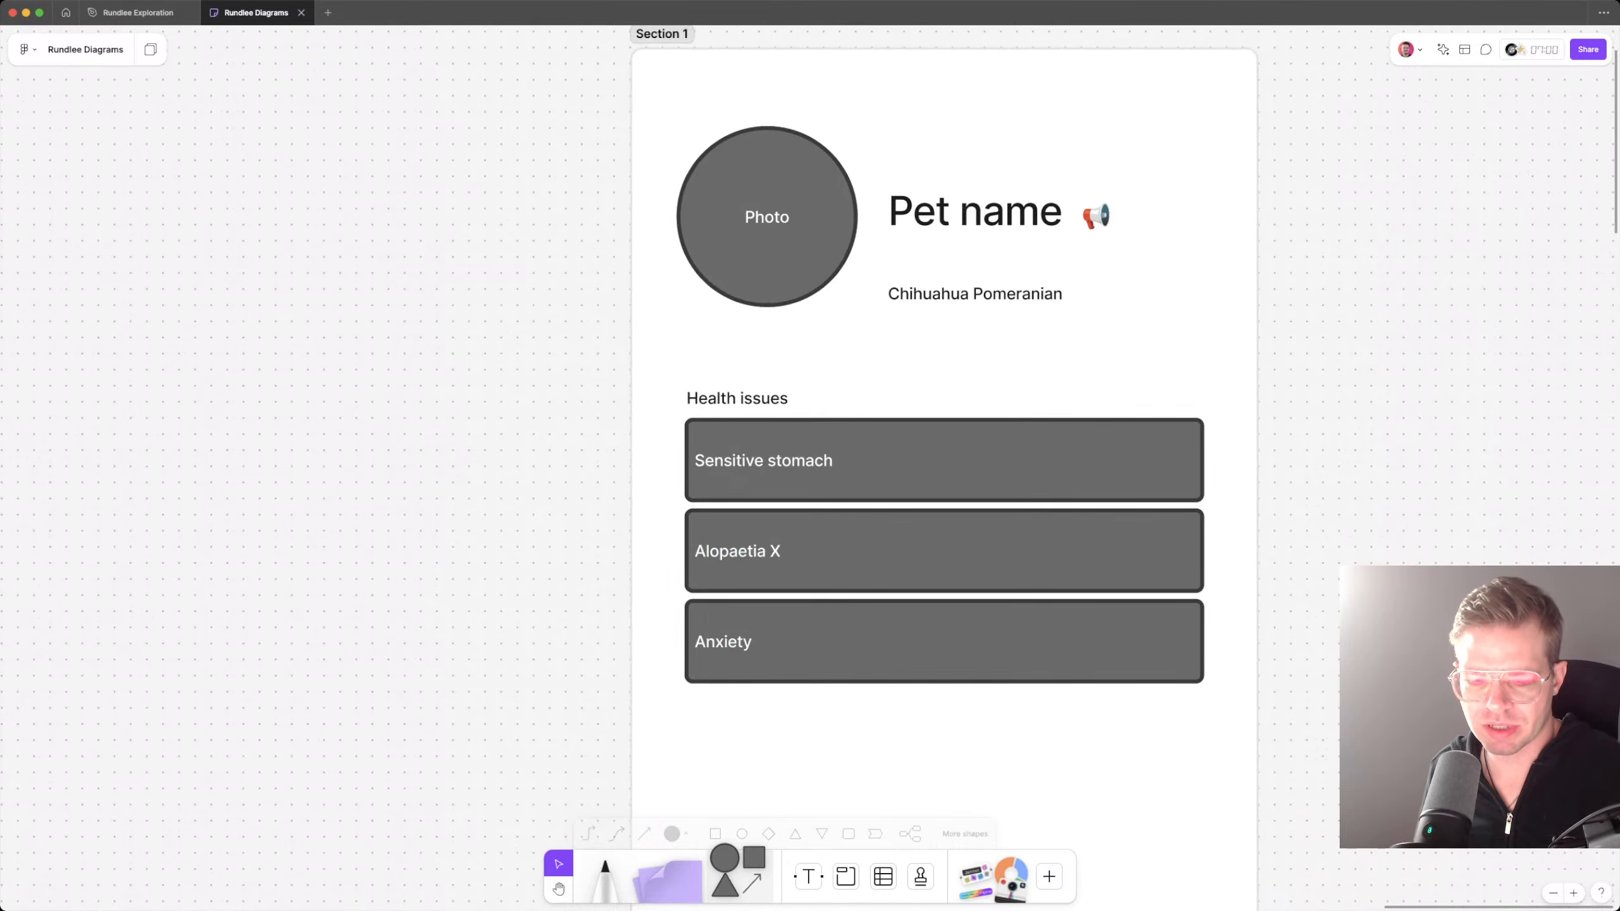
click(675, 834)
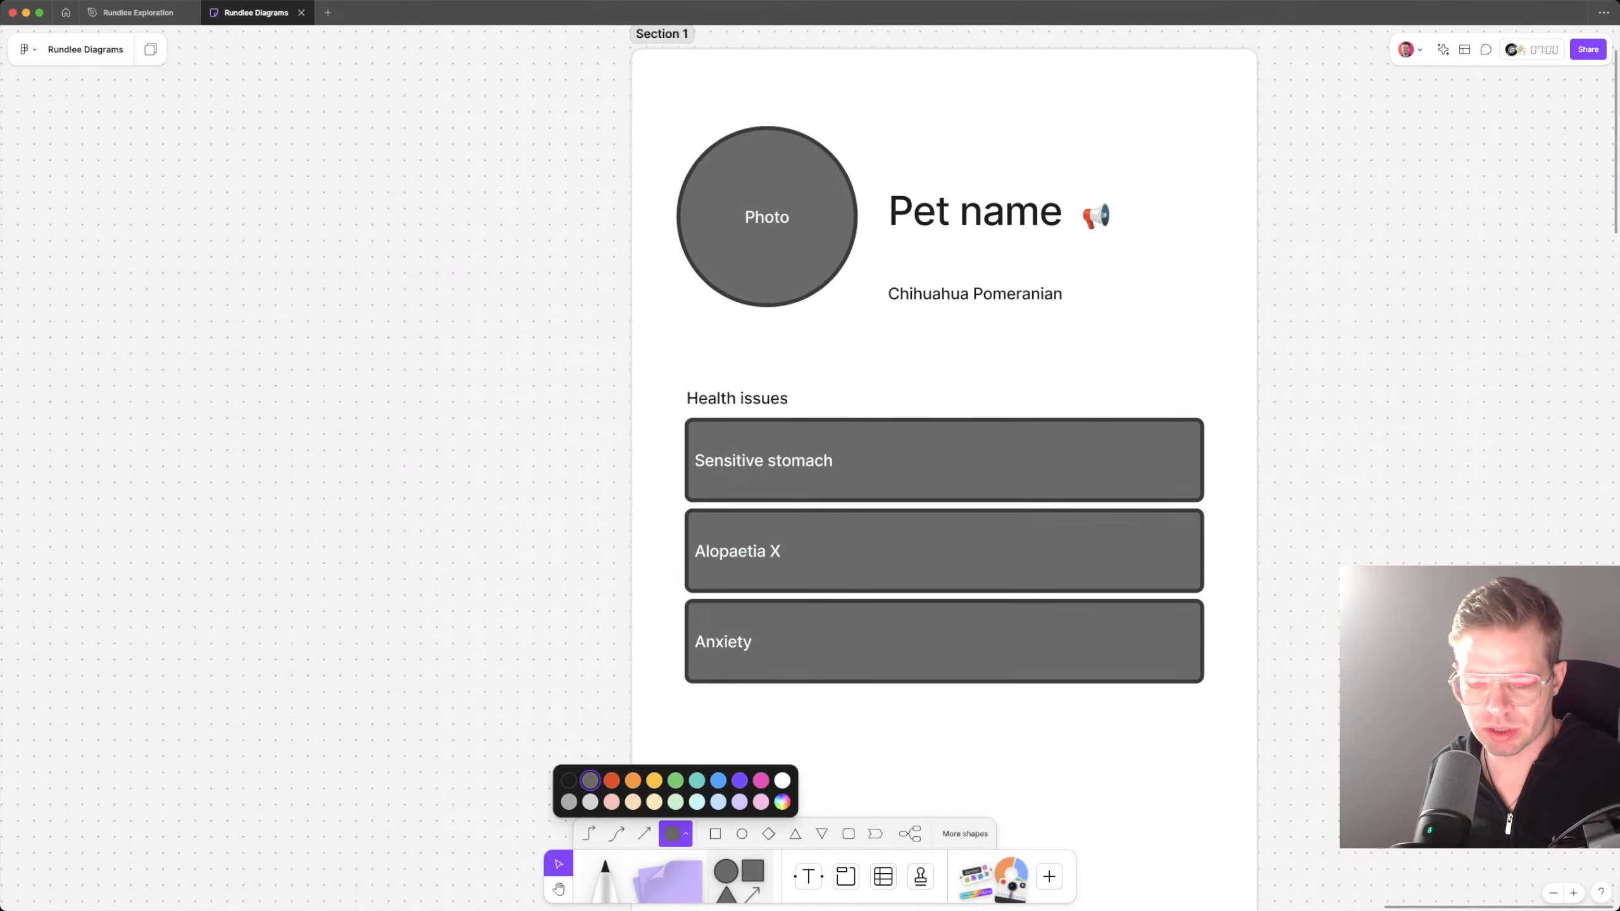
key(r)
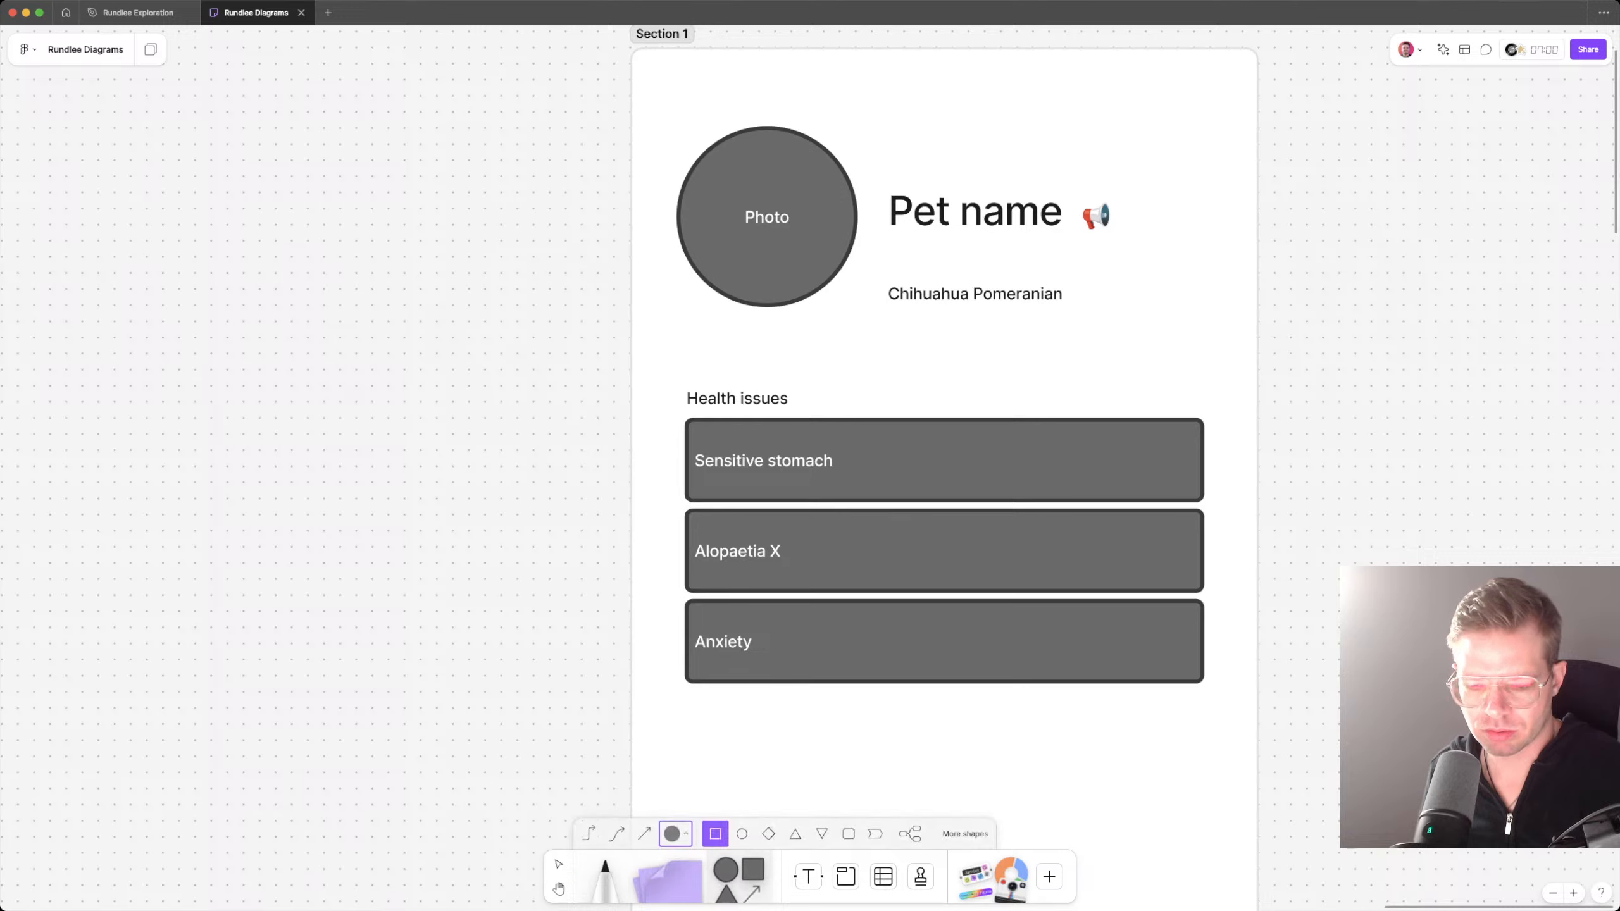
click(848, 833)
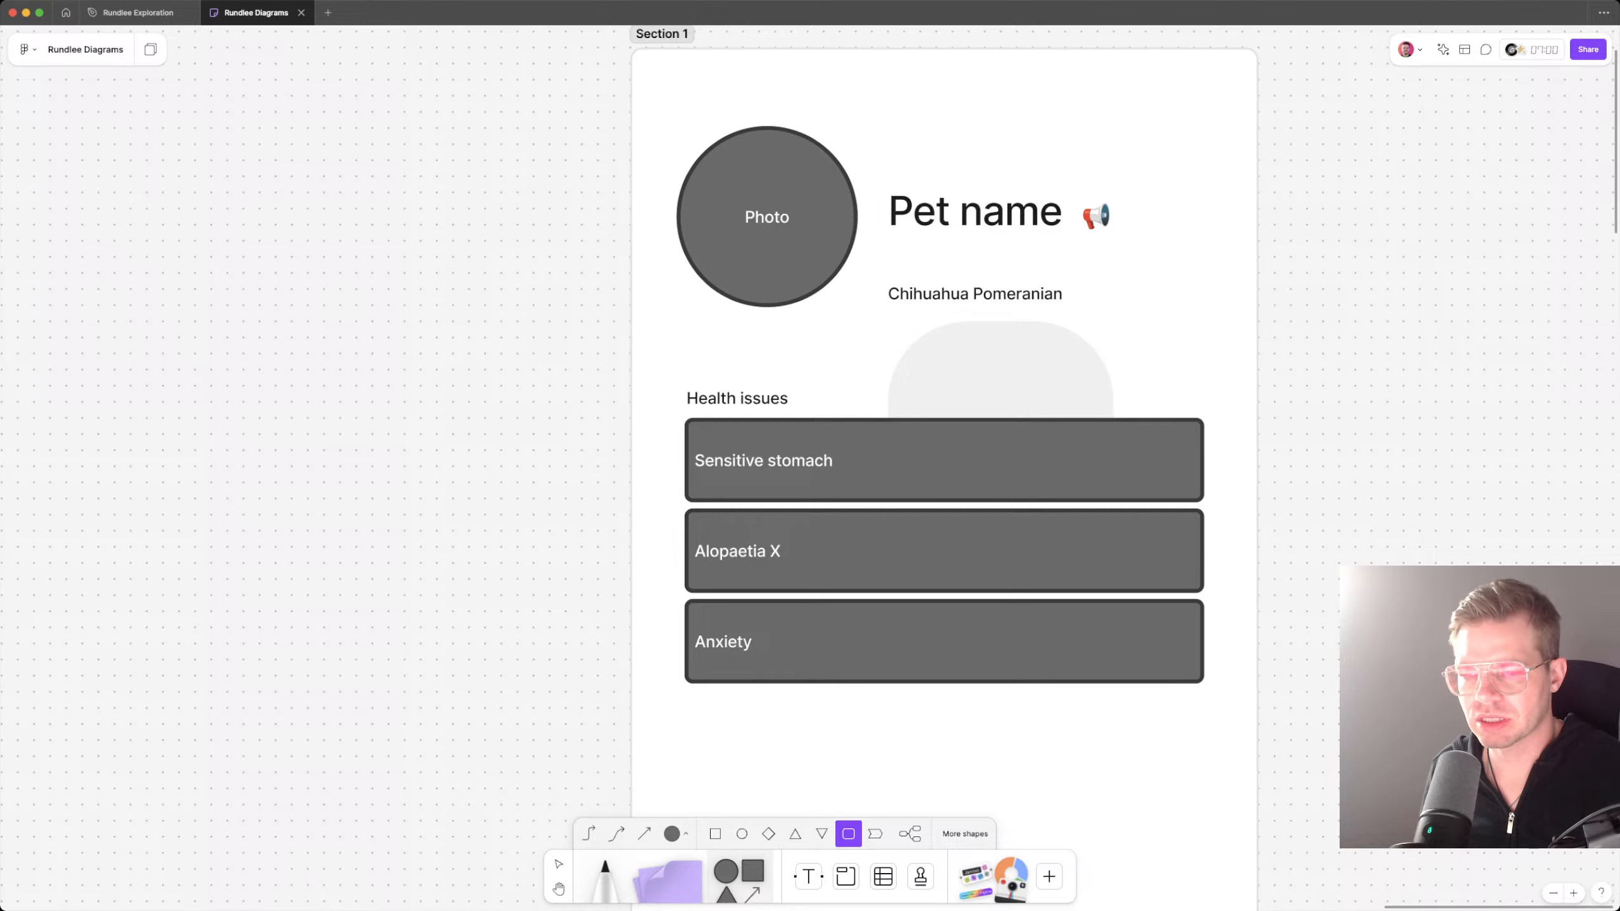
drag(888, 320, 1129, 337)
drag(1007, 329, 1008, 248)
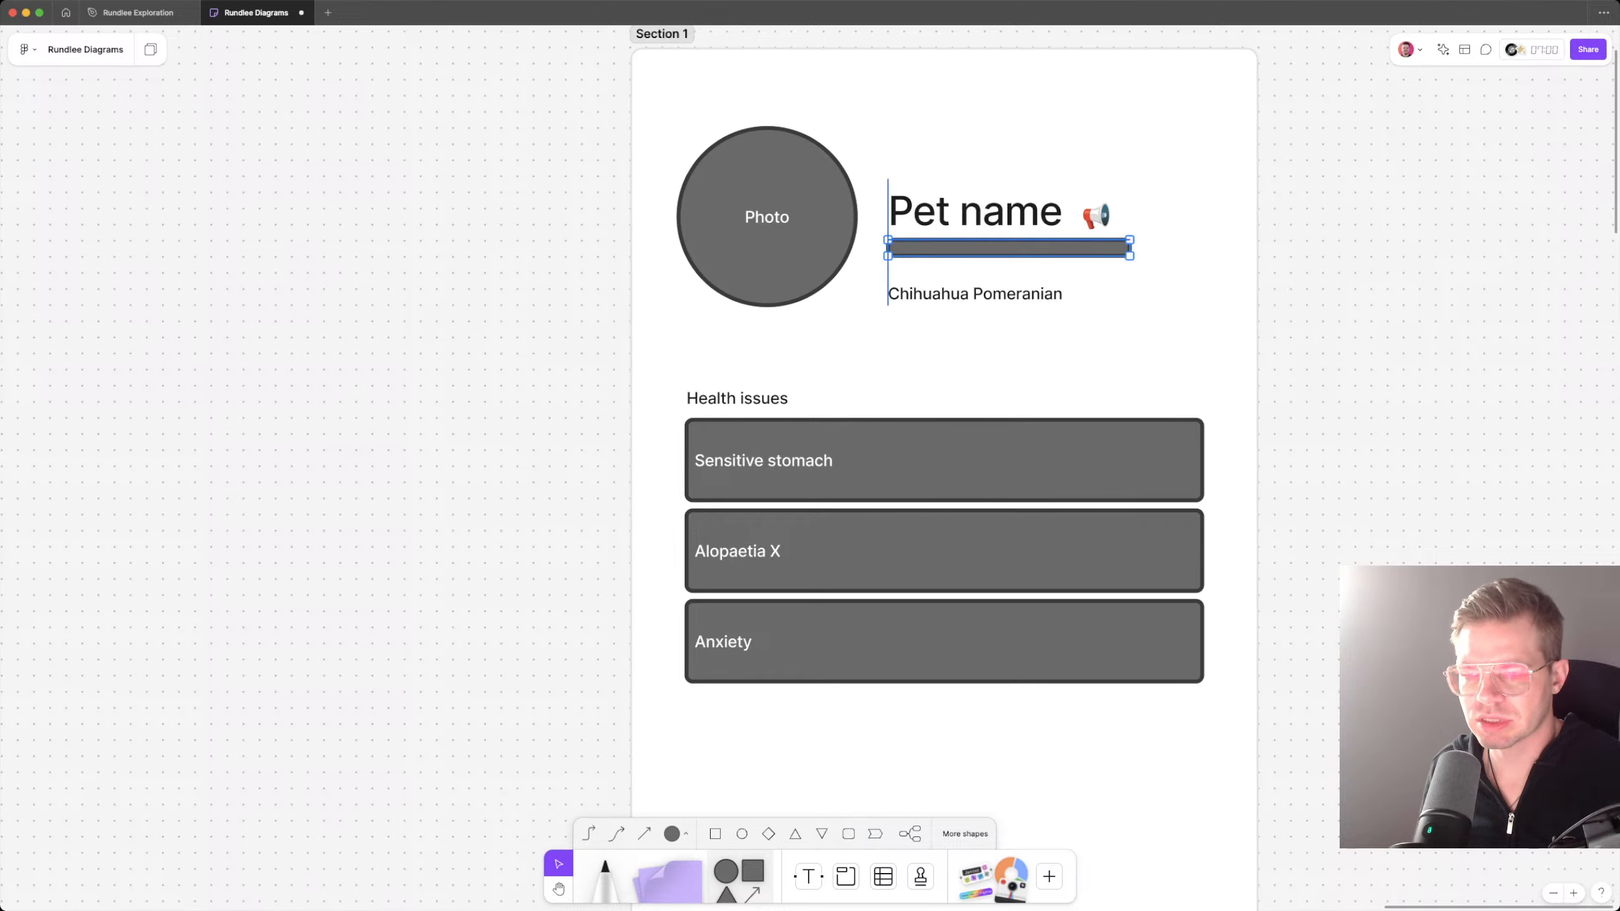
scroll(1047, 245, up, 3)
drag(976, 253, 975, 279)
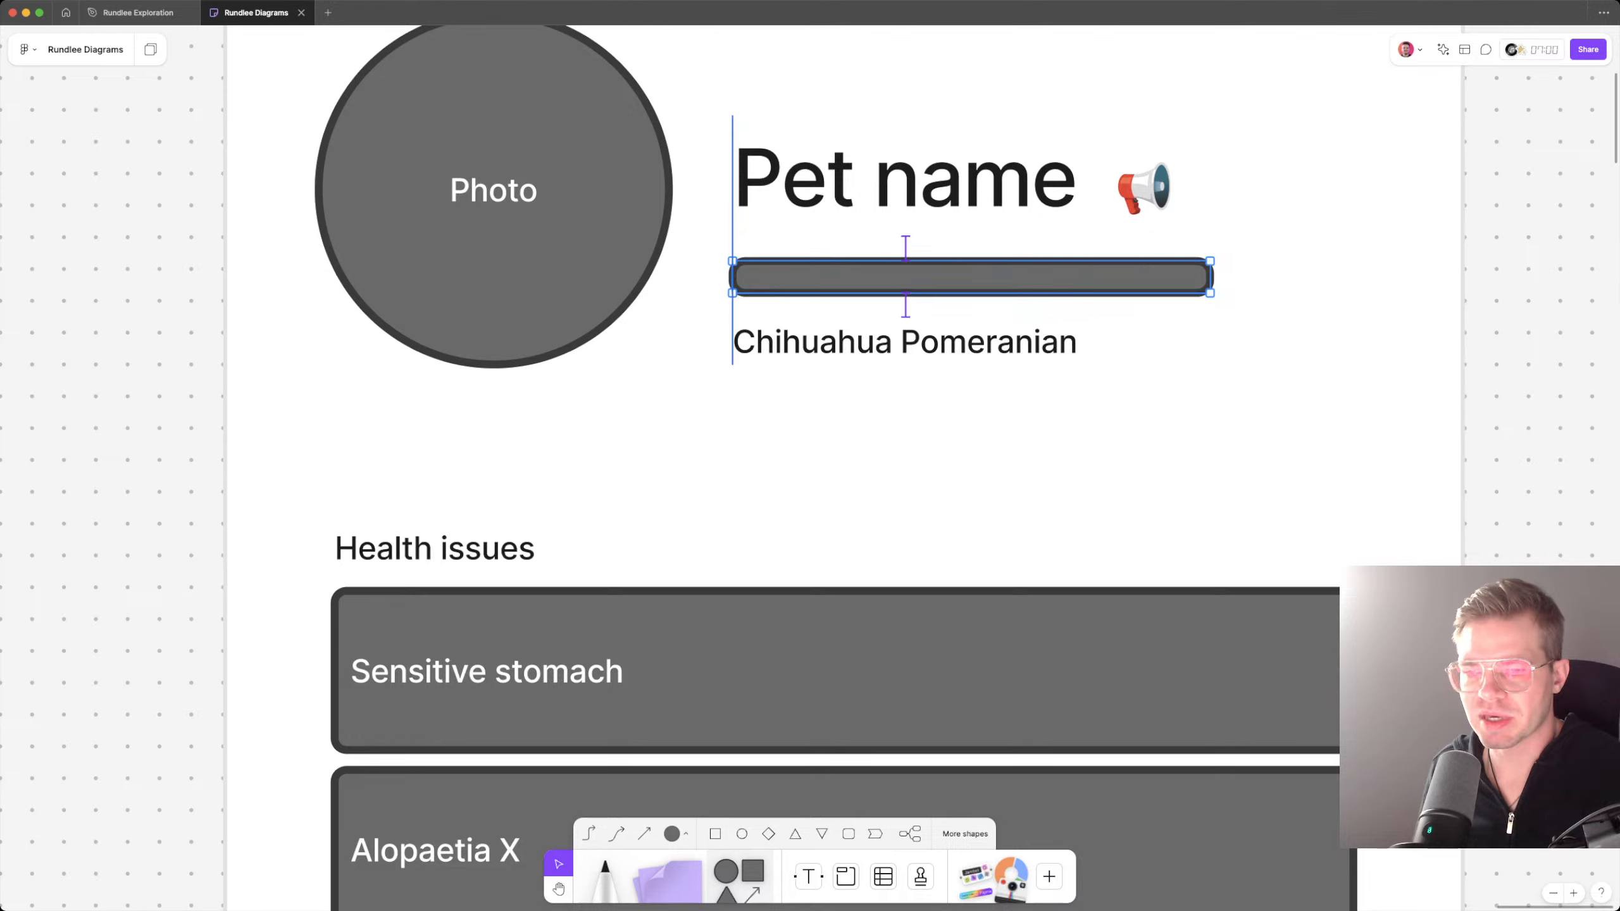
Step: Change the fill of the bar under Pet name to light grey
click(975, 222)
click(889, 189)
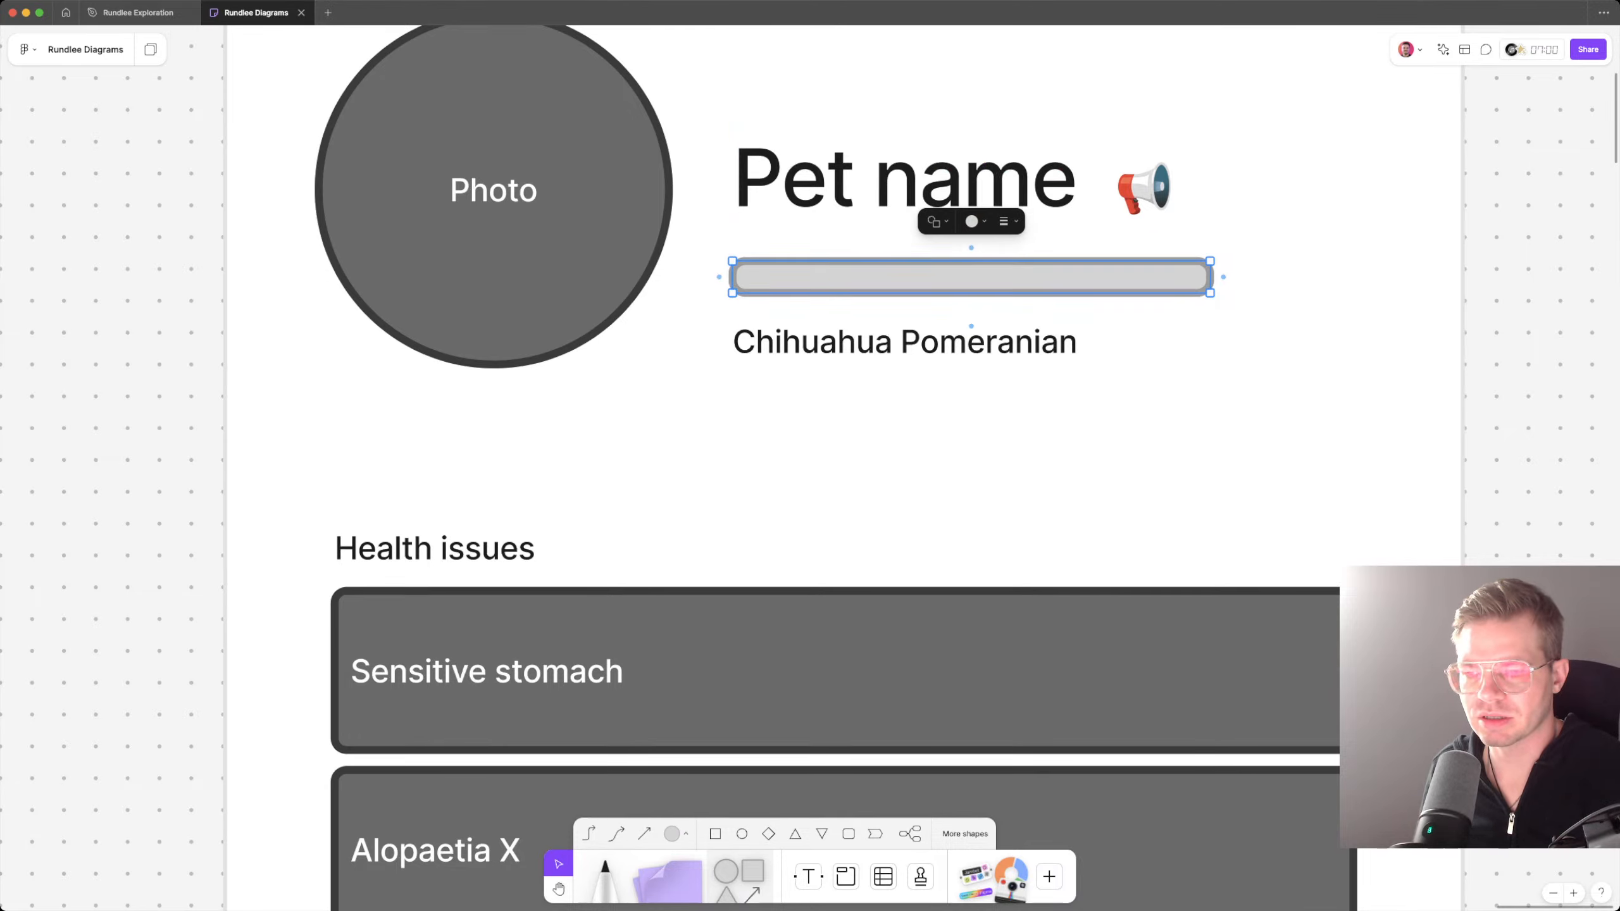
key(Return)
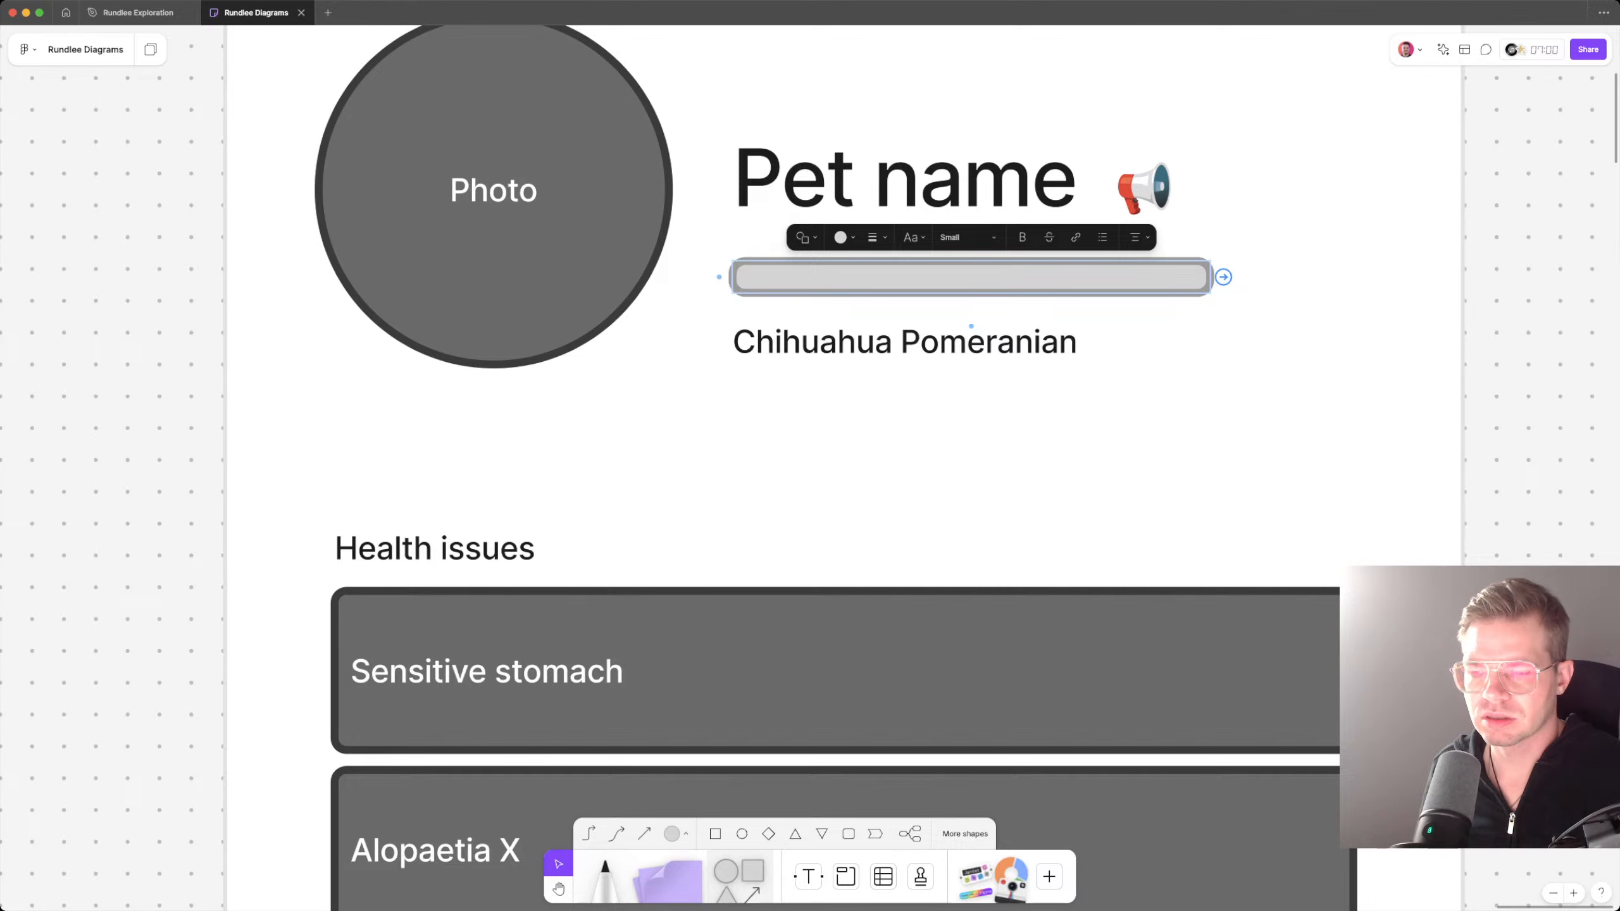
Step: Duplicate the light grey bar so that a copy lies exactly over the original under Pet name
key(super+v)
click(1020, 503)
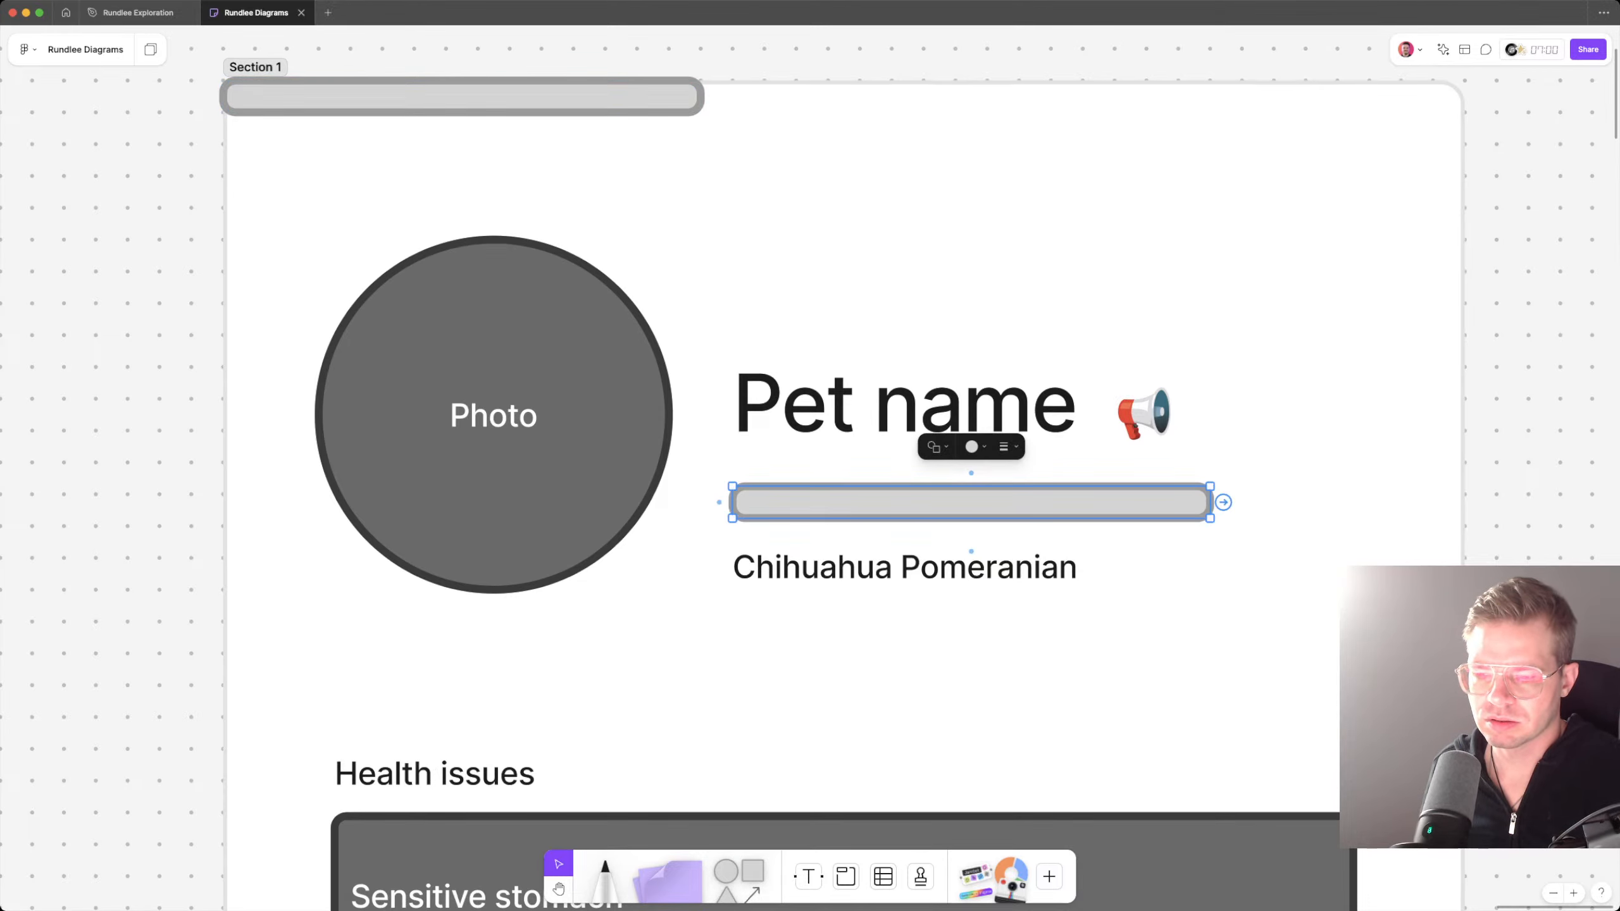
key(super+v)
key(super+z)
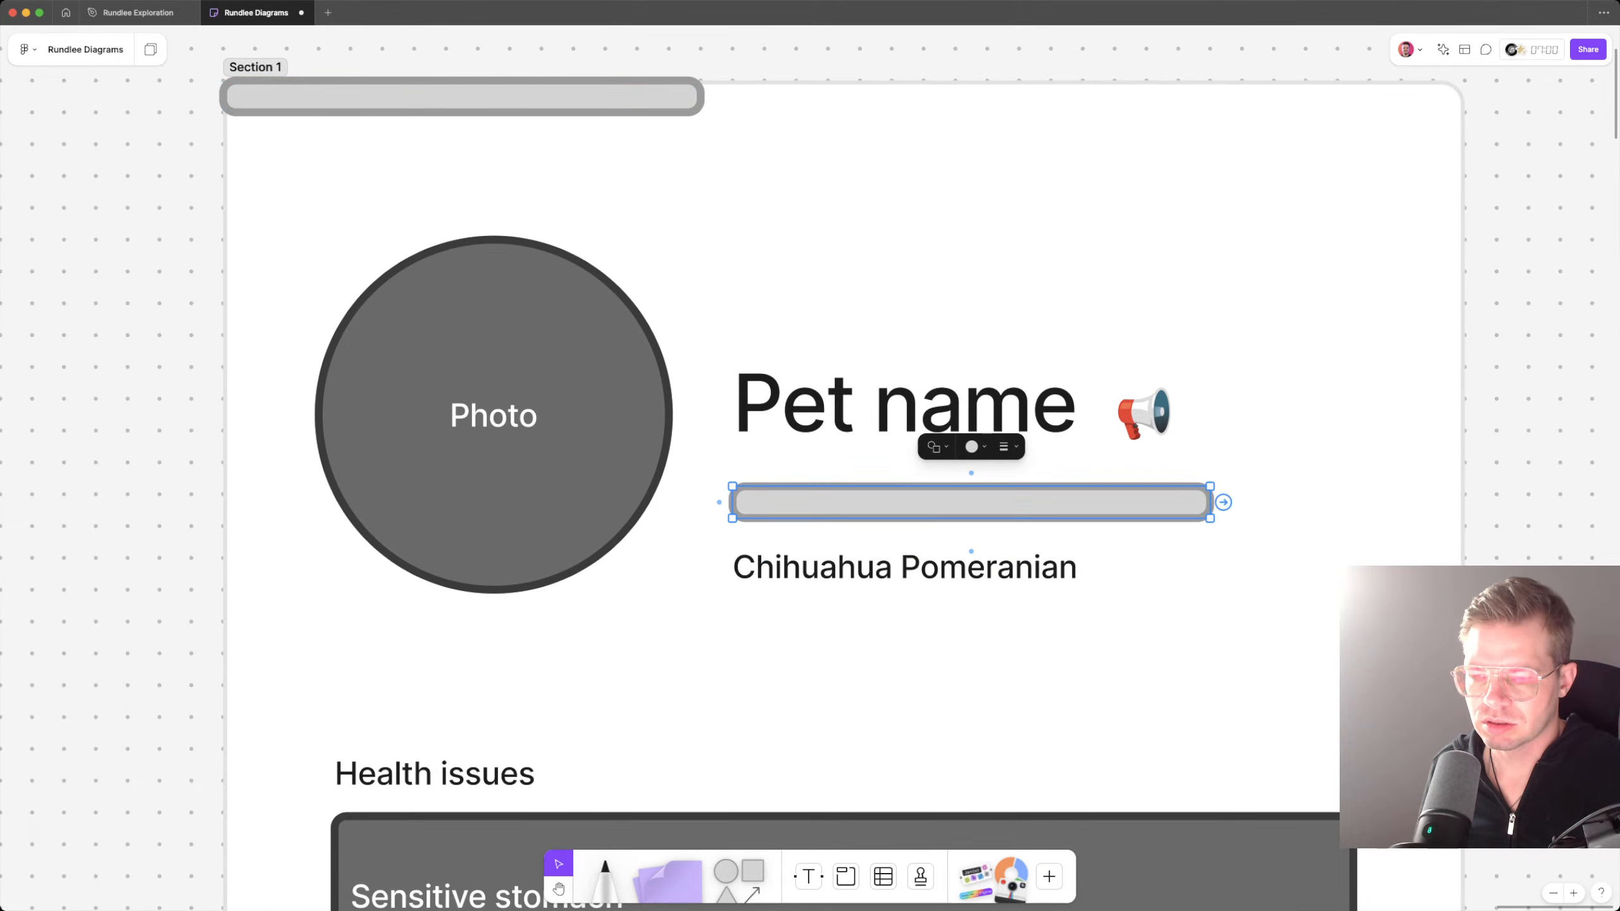
drag(1211, 504, 971, 502)
key(super+z)
key(super+v)
key(Down)
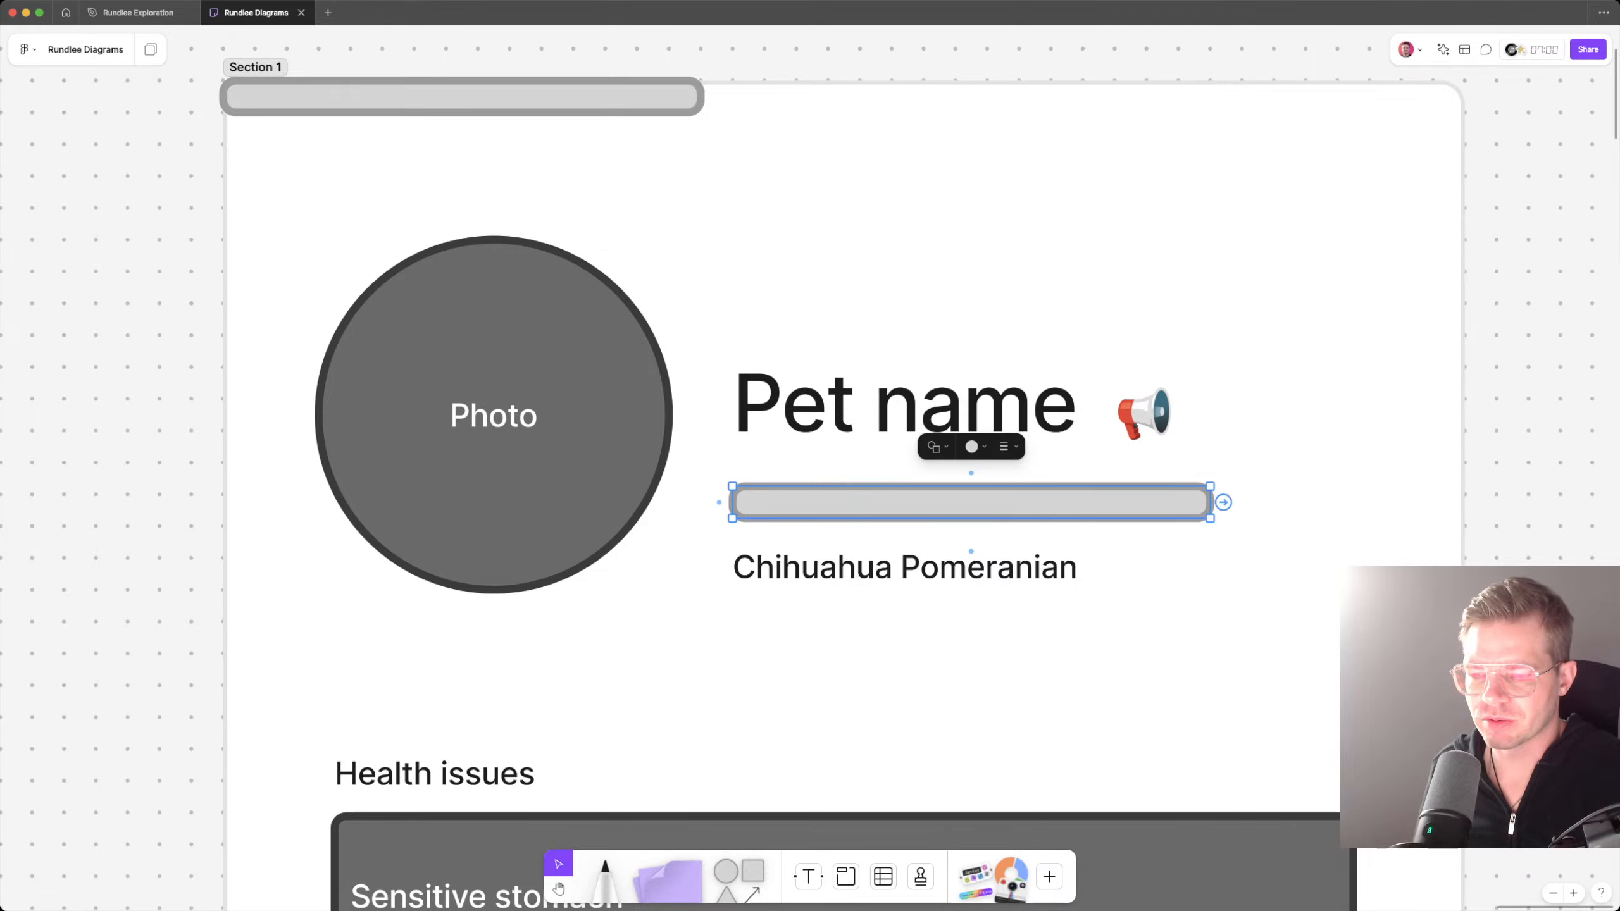
Step: Shorten the upper bar copy to about 60% of the full bar's length and fill it black
drag(1211, 502, 1020, 502)
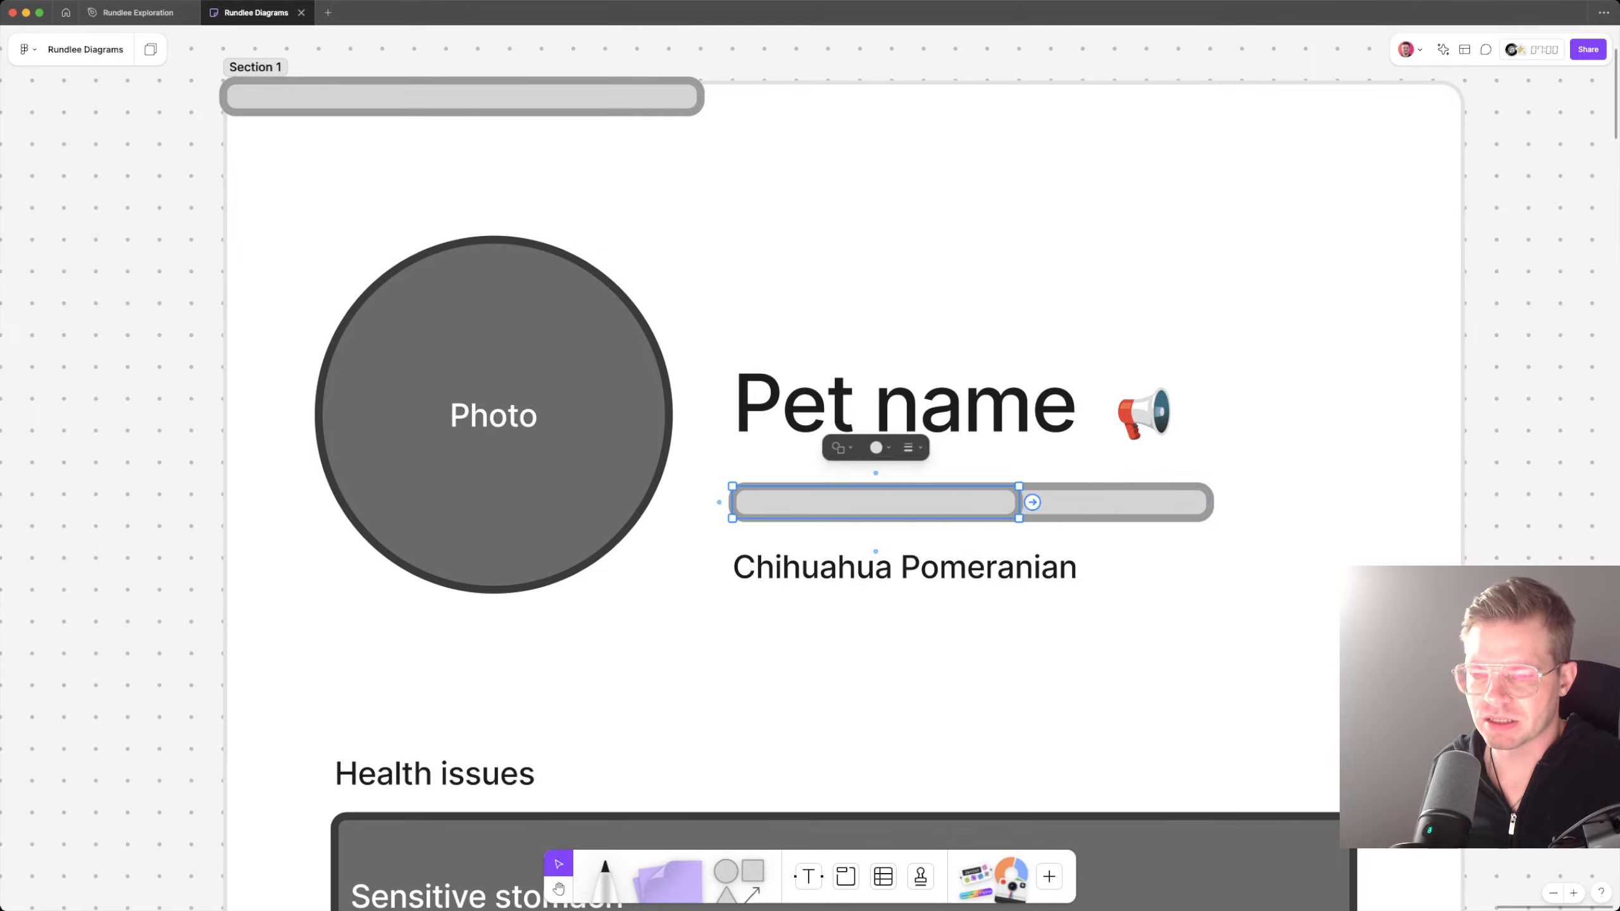
click(880, 446)
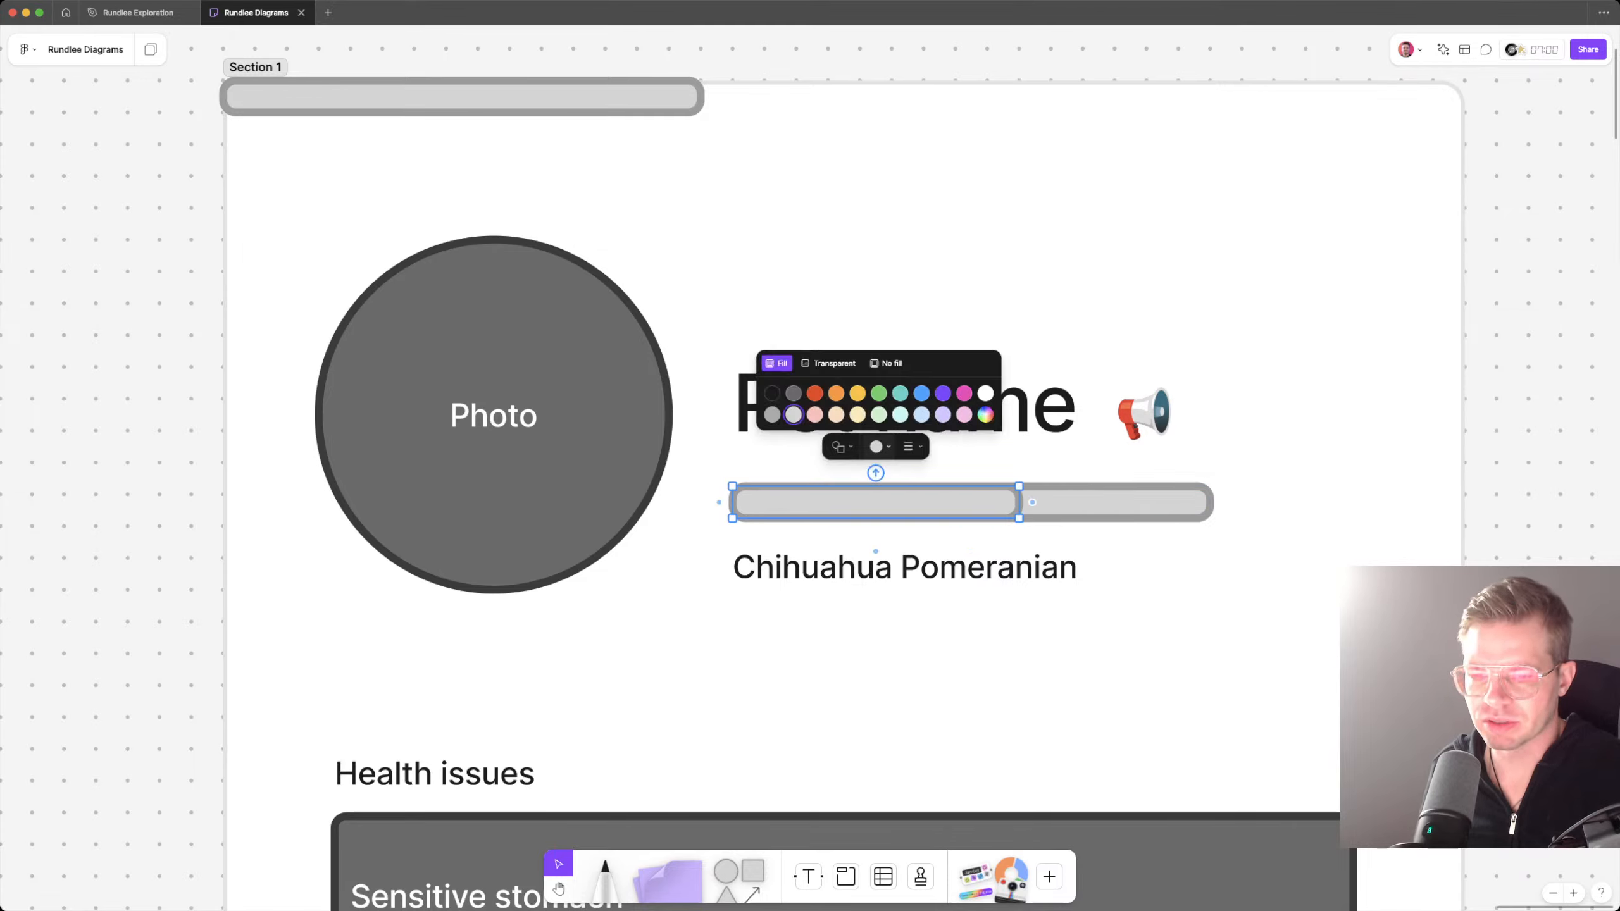
click(772, 392)
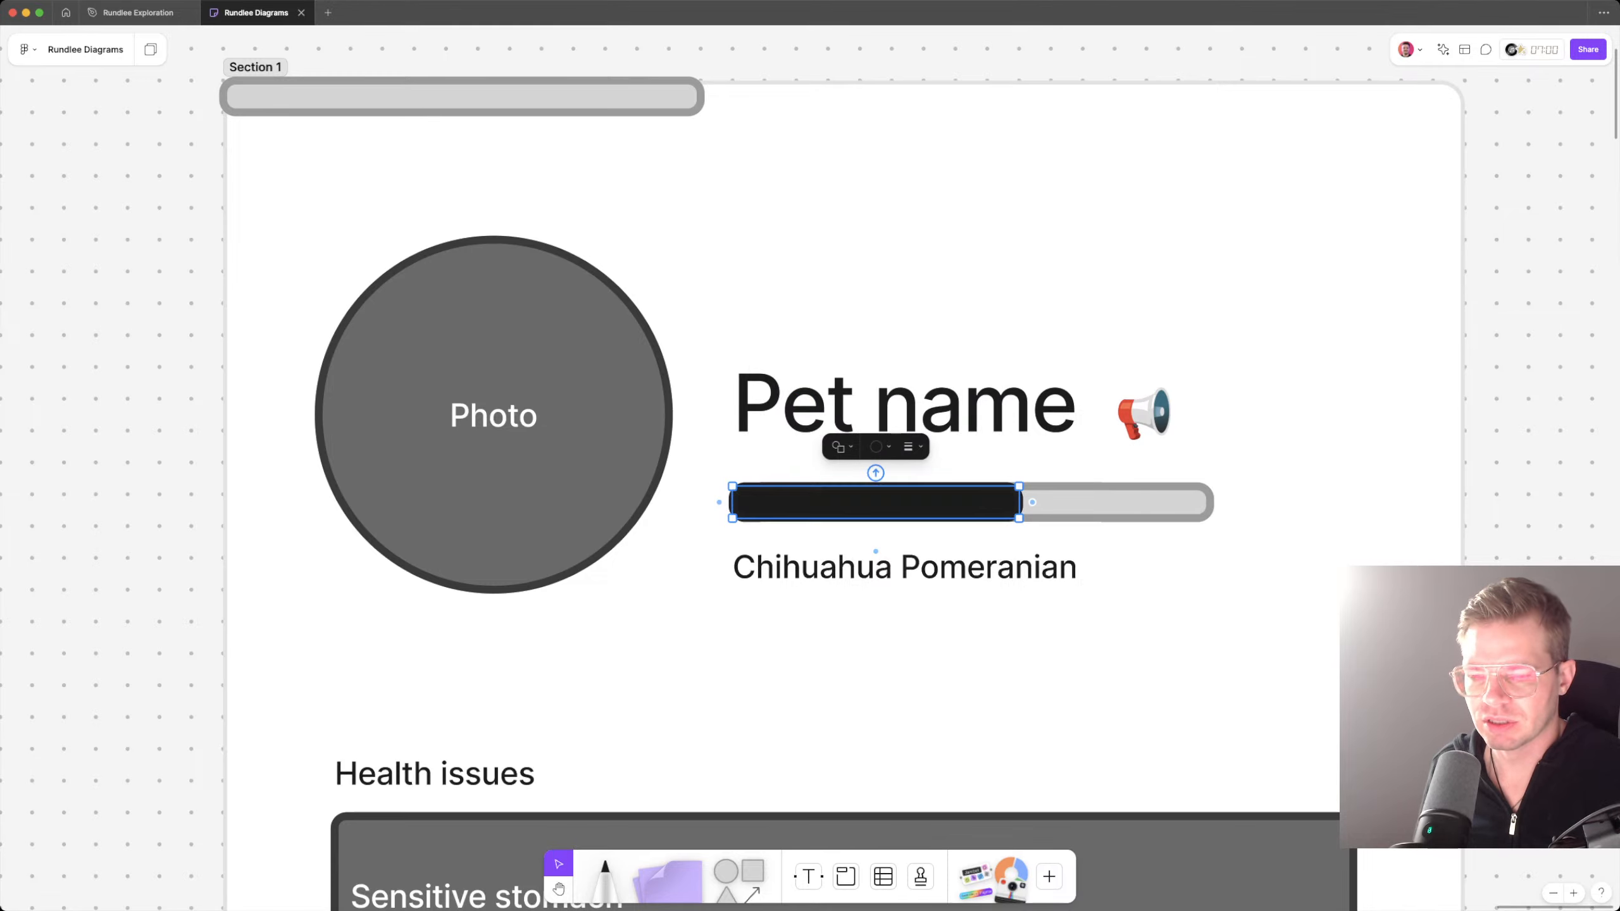
key(Escape)
Step: Label the black bar "50%" and narrow it to roughly half the length of the light grey bar
scroll(912, 524, down, 1)
click(911, 524)
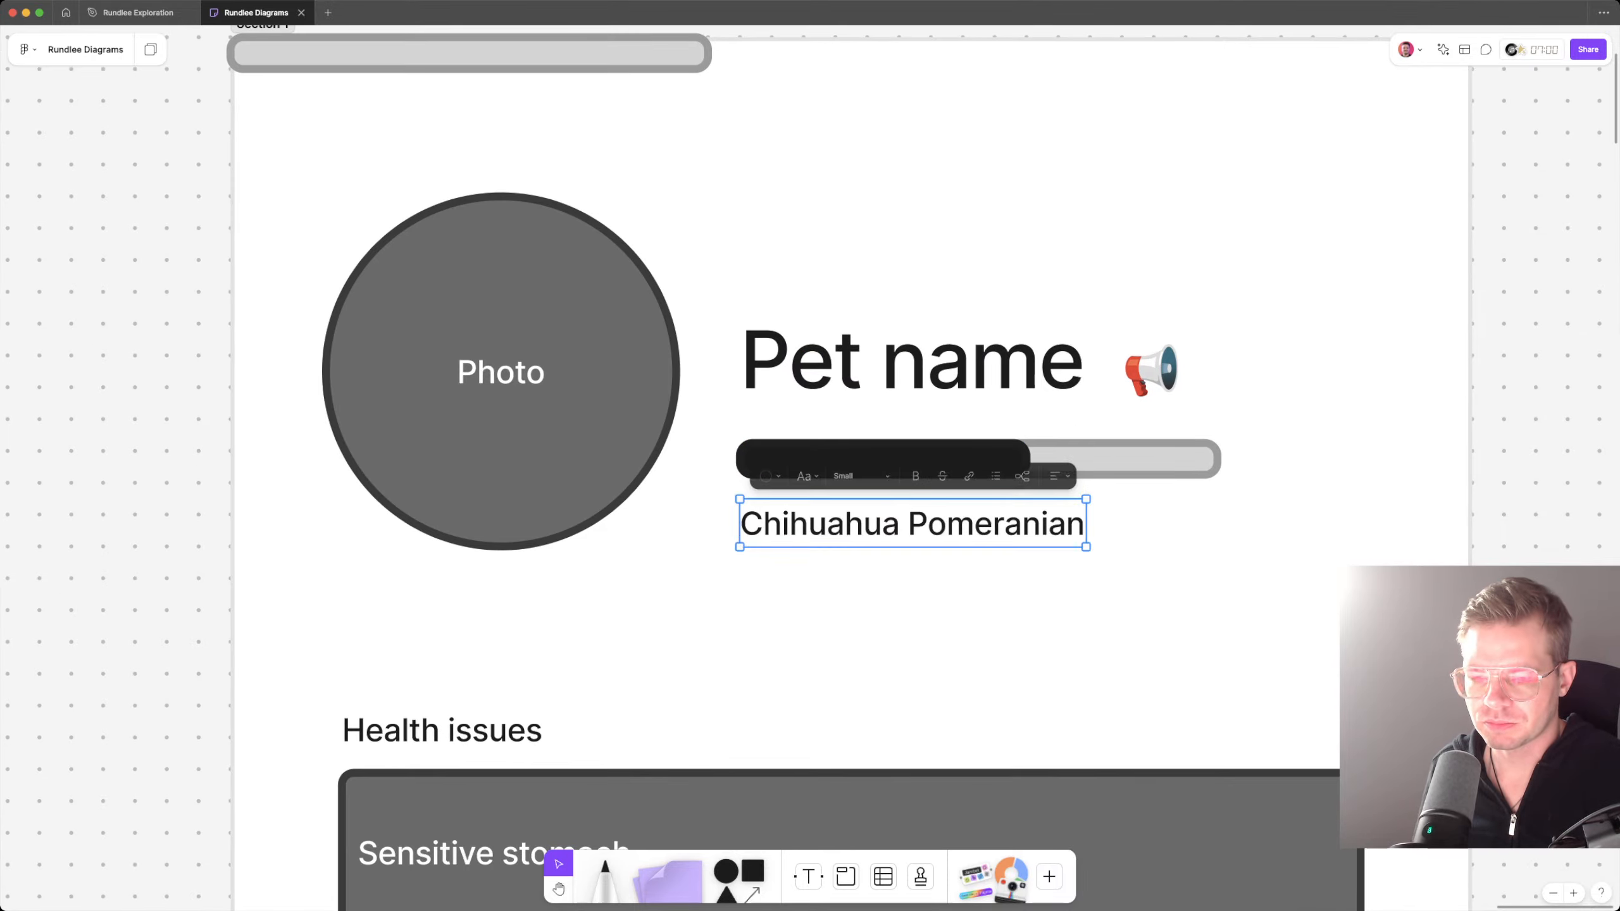
click(884, 459)
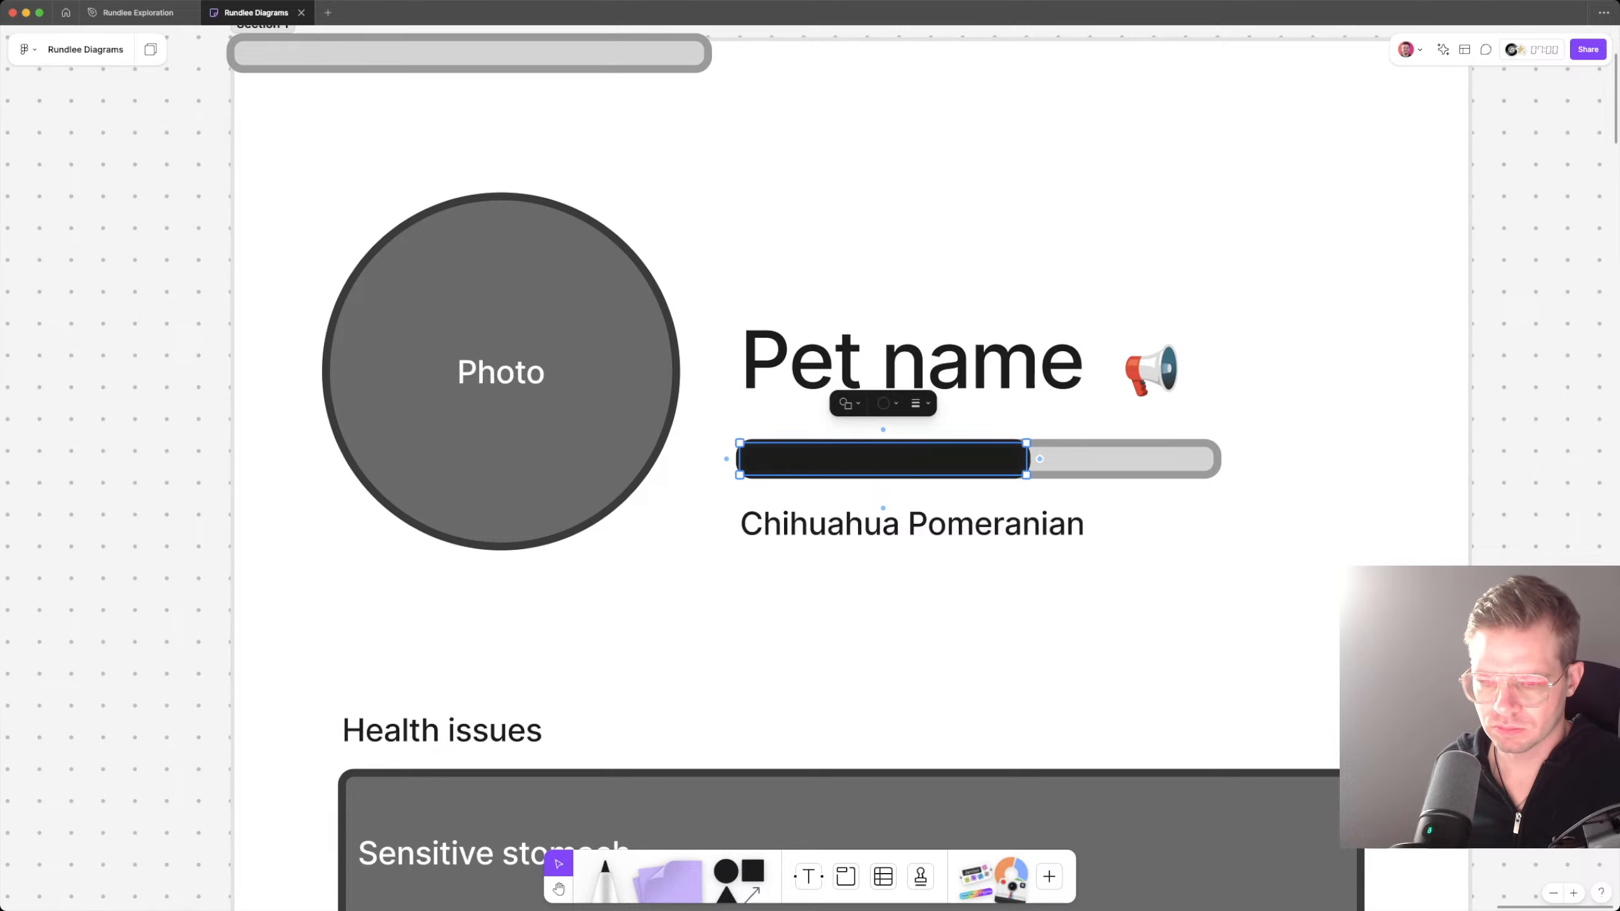
double_click(883, 459)
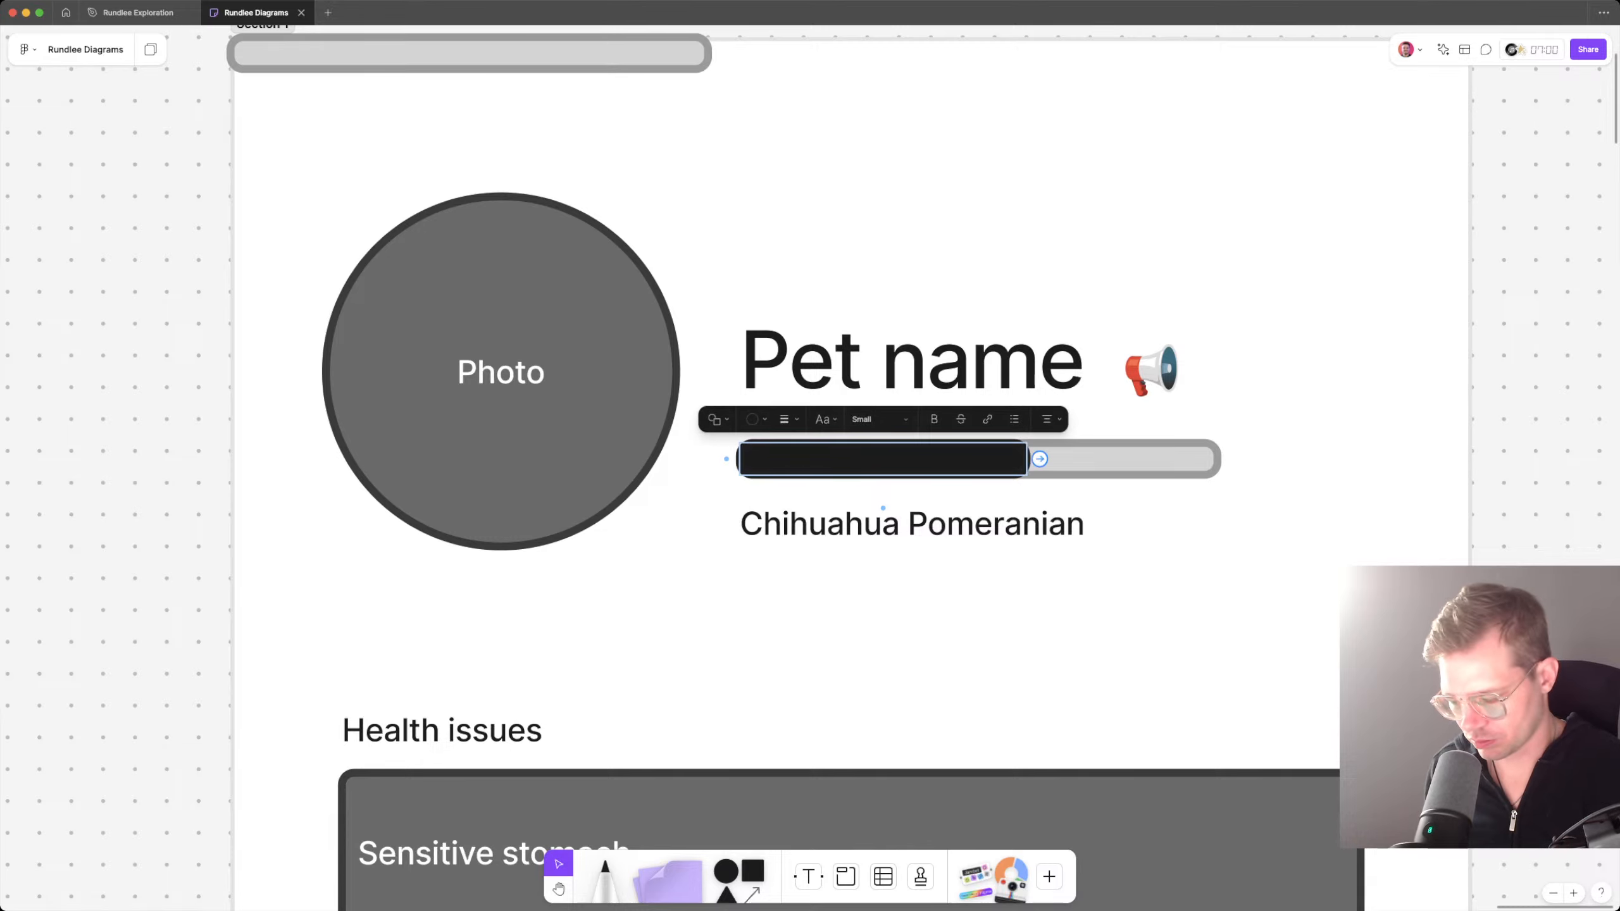
text(50%)
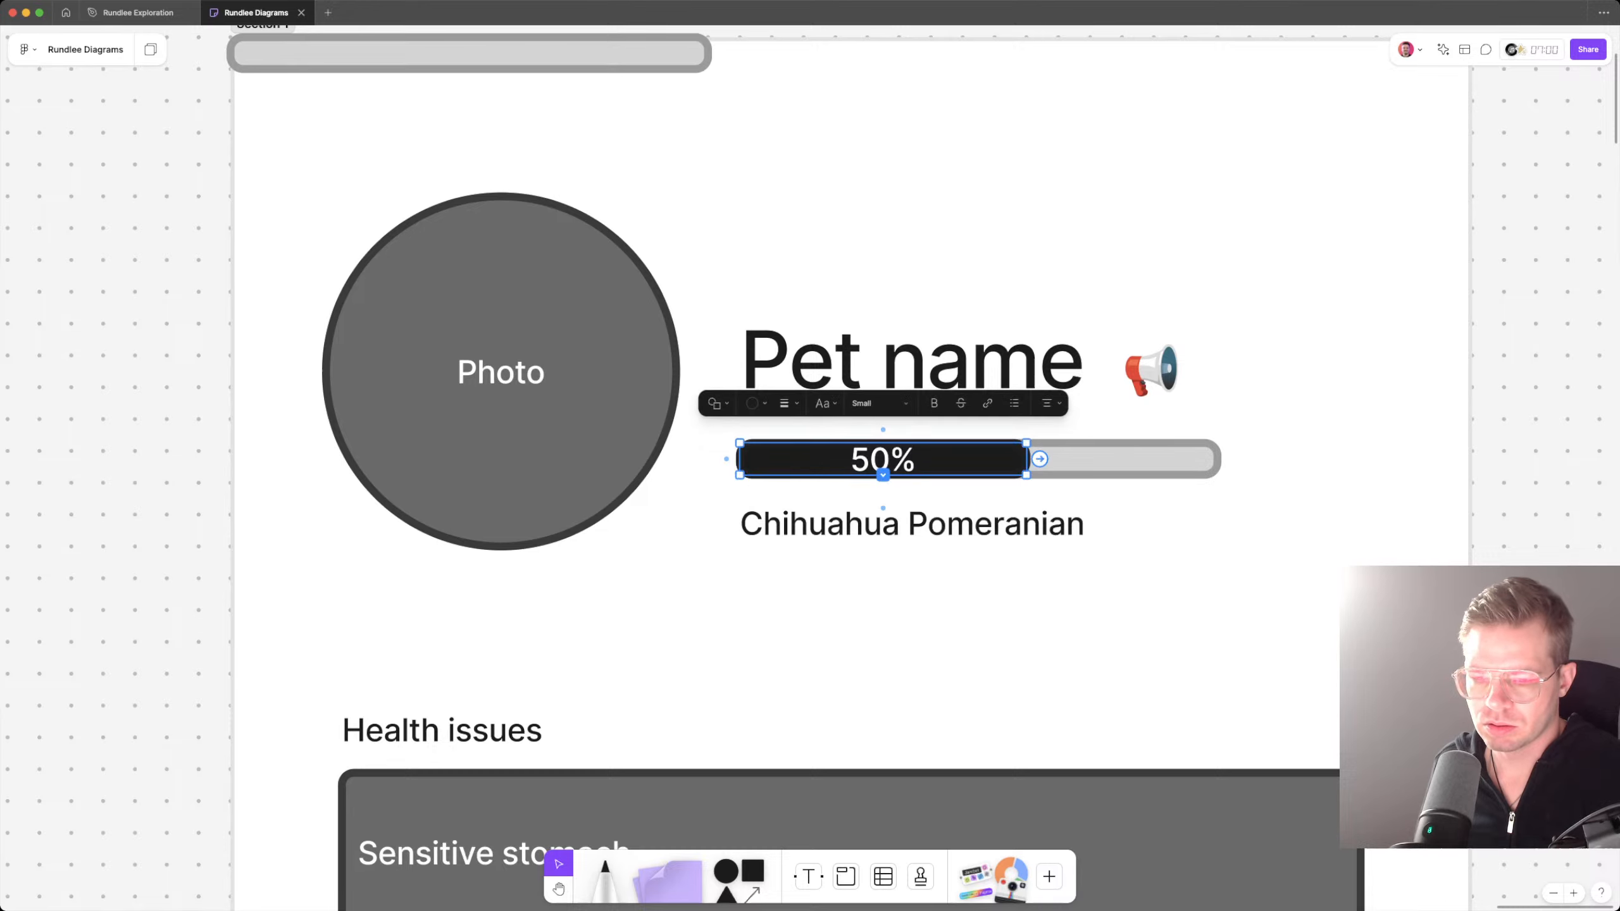
key(Escape)
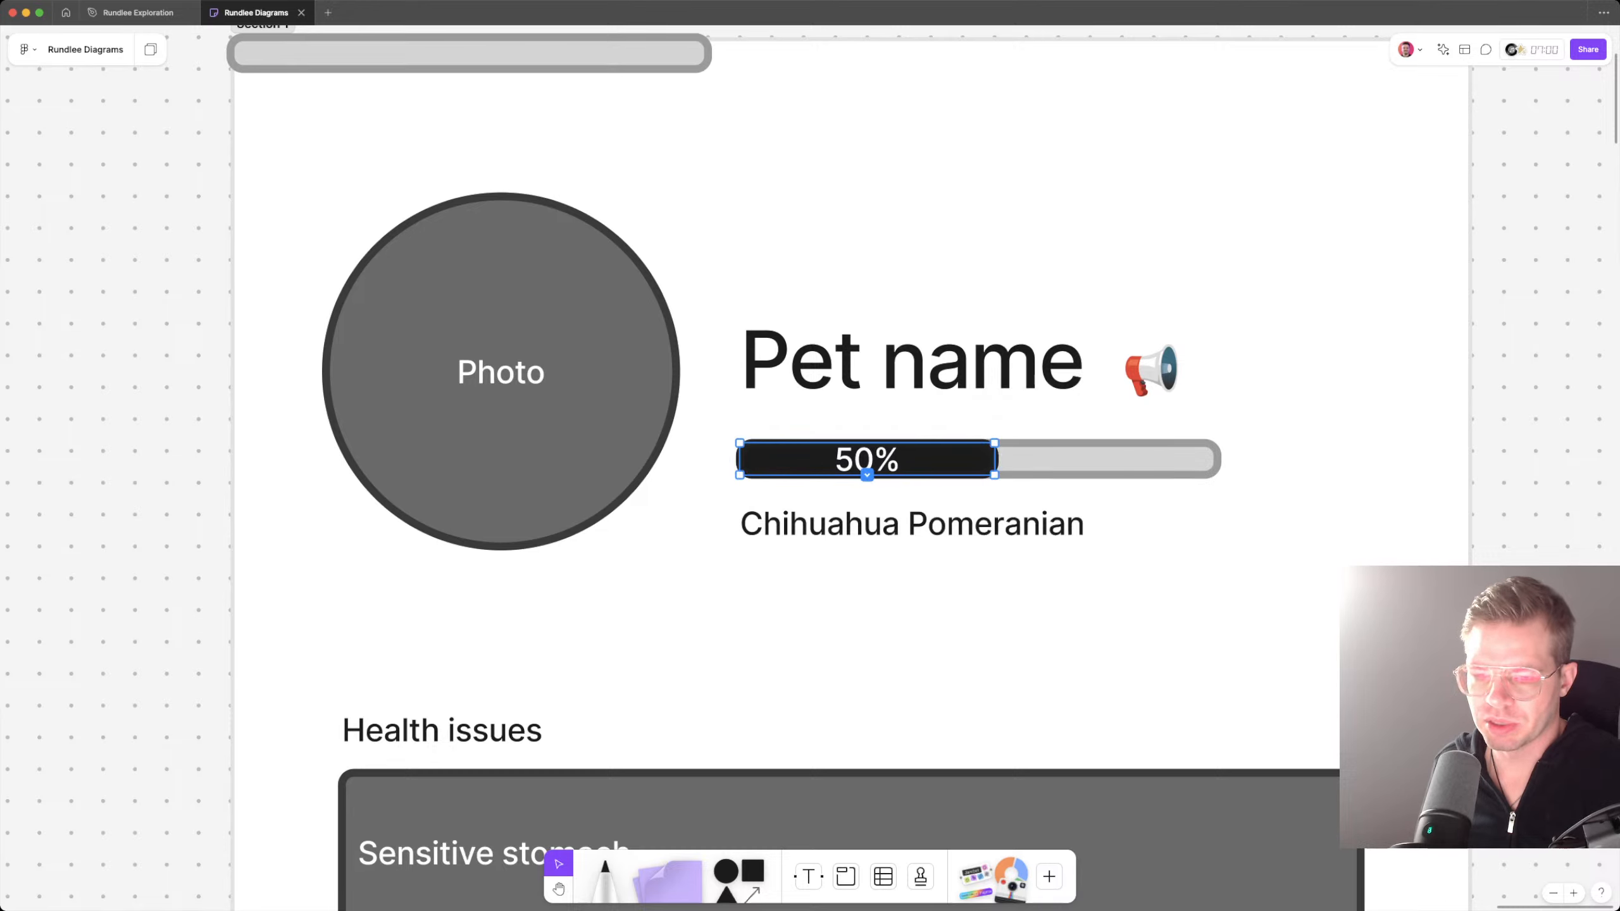
key(Escape)
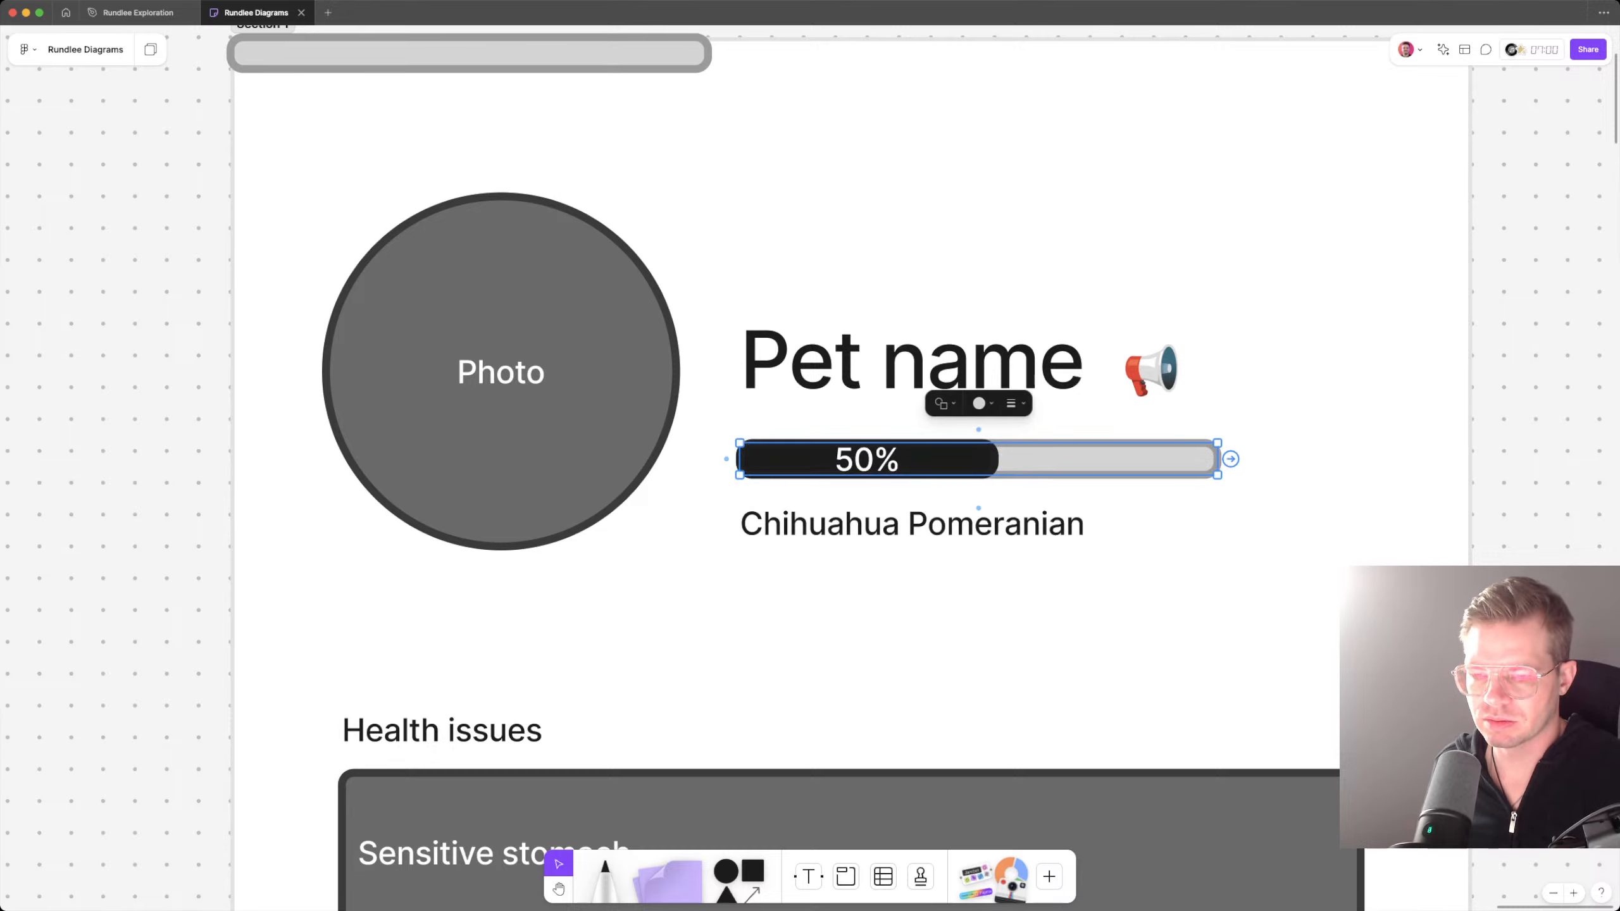
Step: Label the light grey bar "50%" and right-align that text
text(50%)
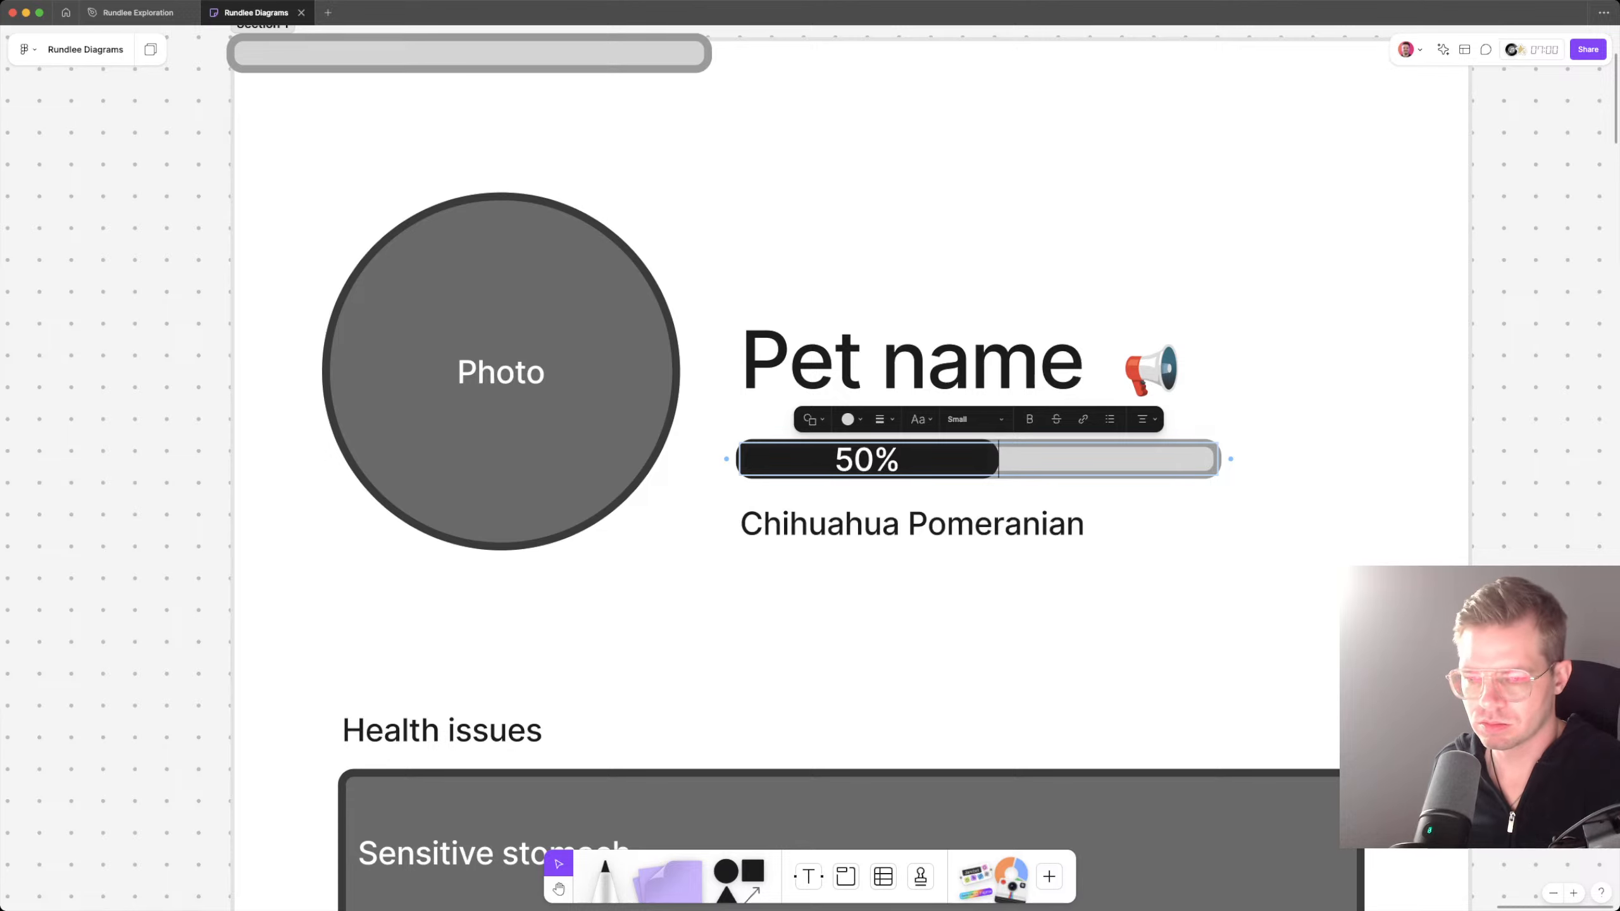
key(Escape)
key(Return)
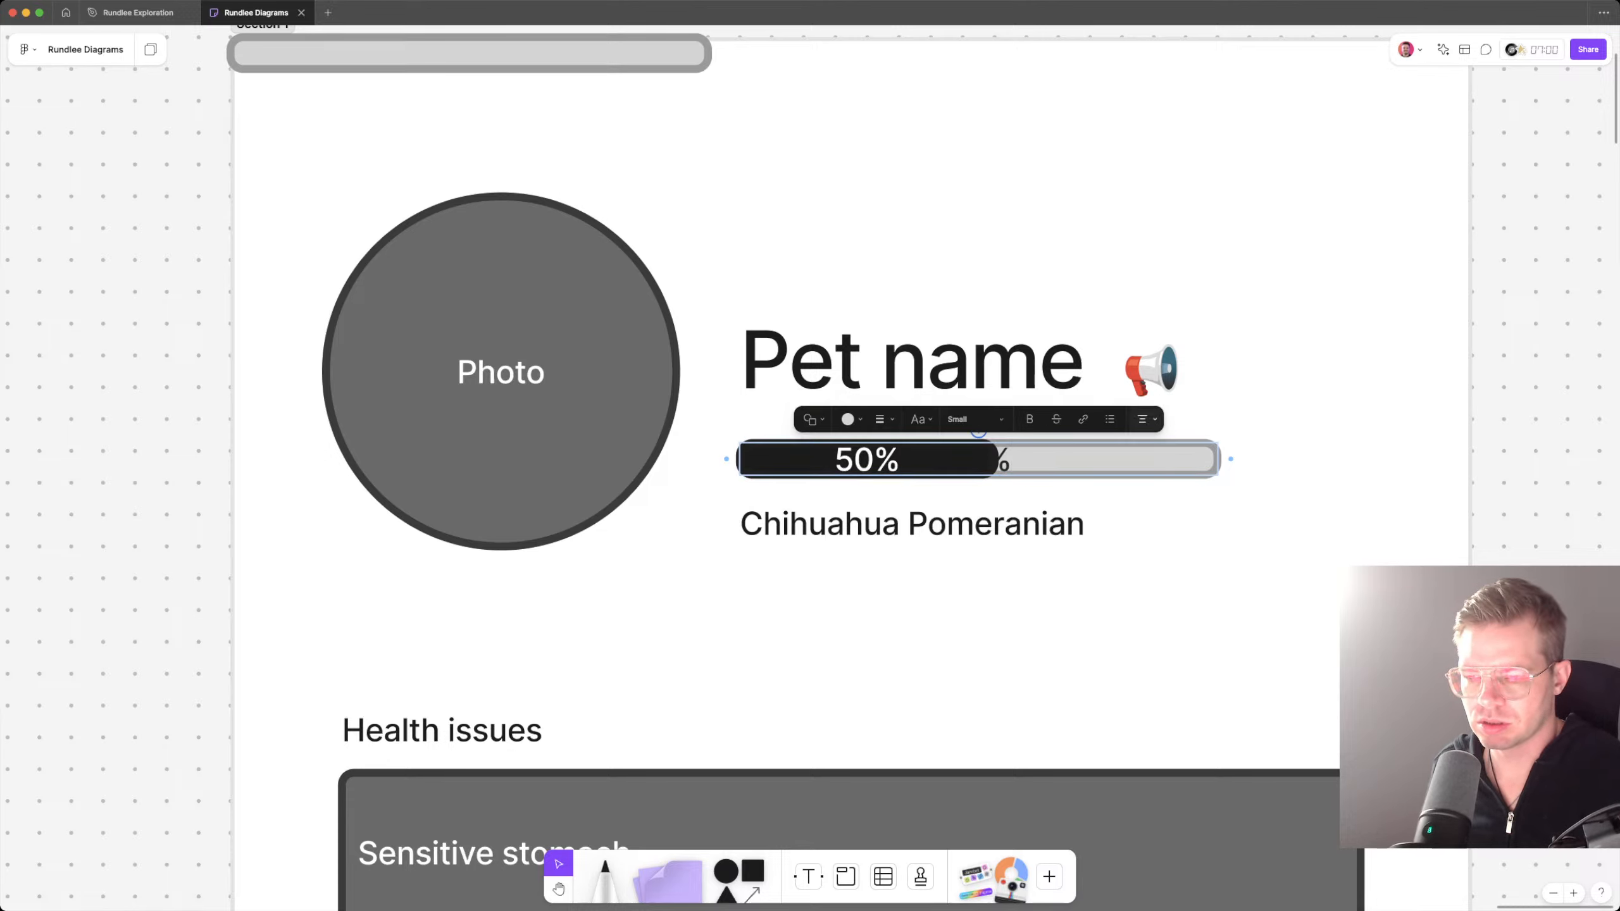
click(1147, 419)
click(1173, 391)
key(Escape)
key(Escape)
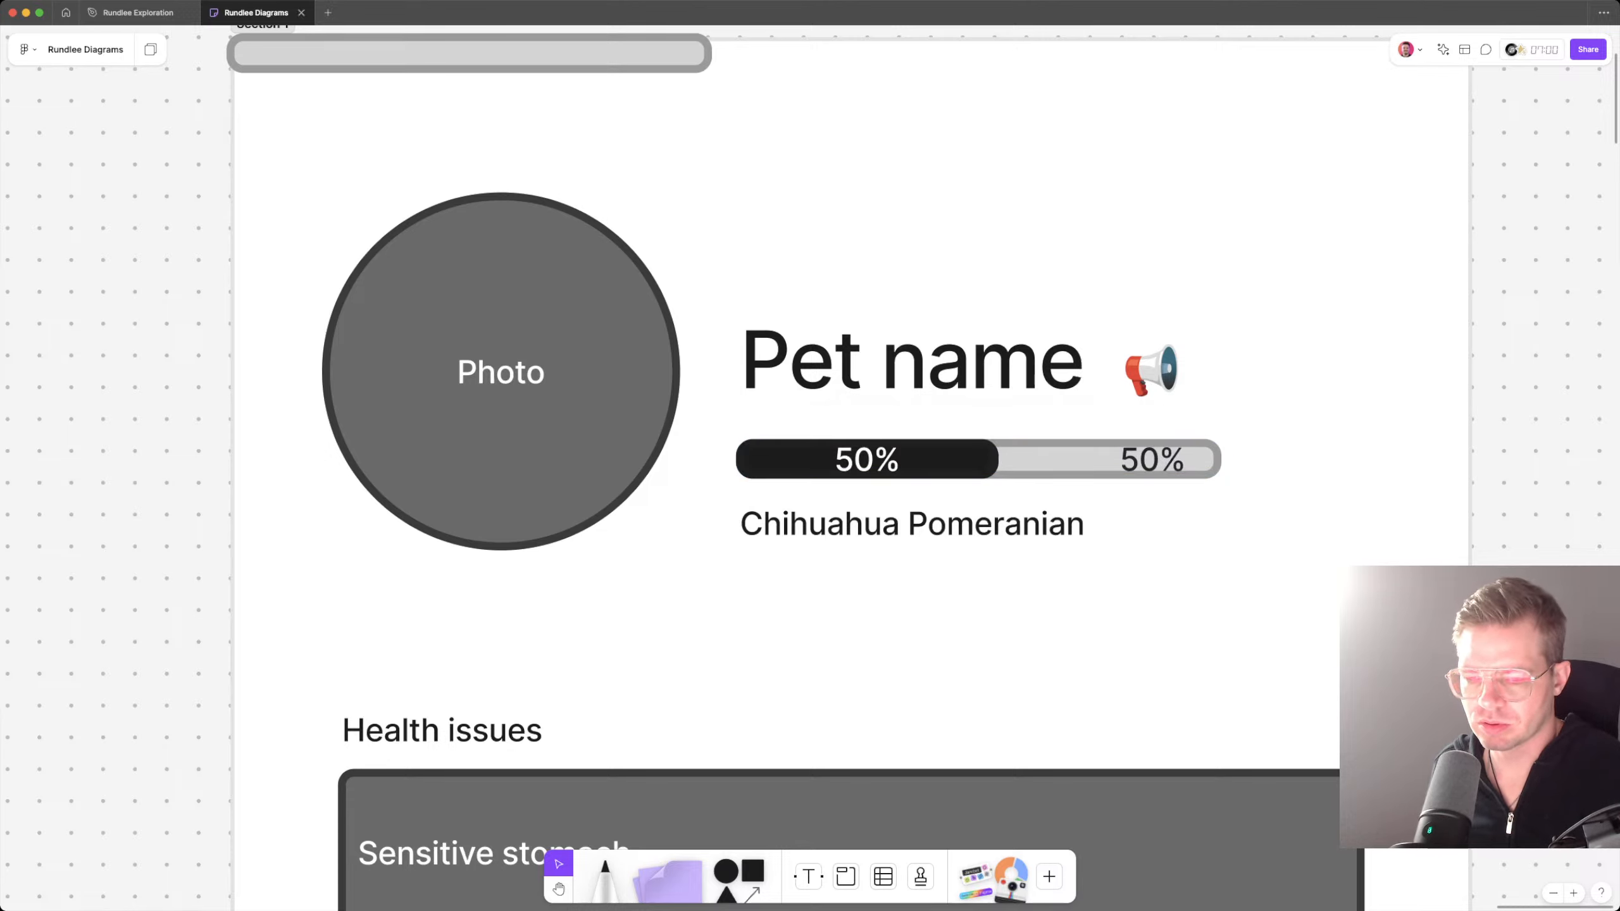
Step: Duplicate the Chihuahua Pomeranian text, reduce the copy to "Pomeranian" and place it beneath the right end of the bar
click(912, 524)
double_click(996, 524)
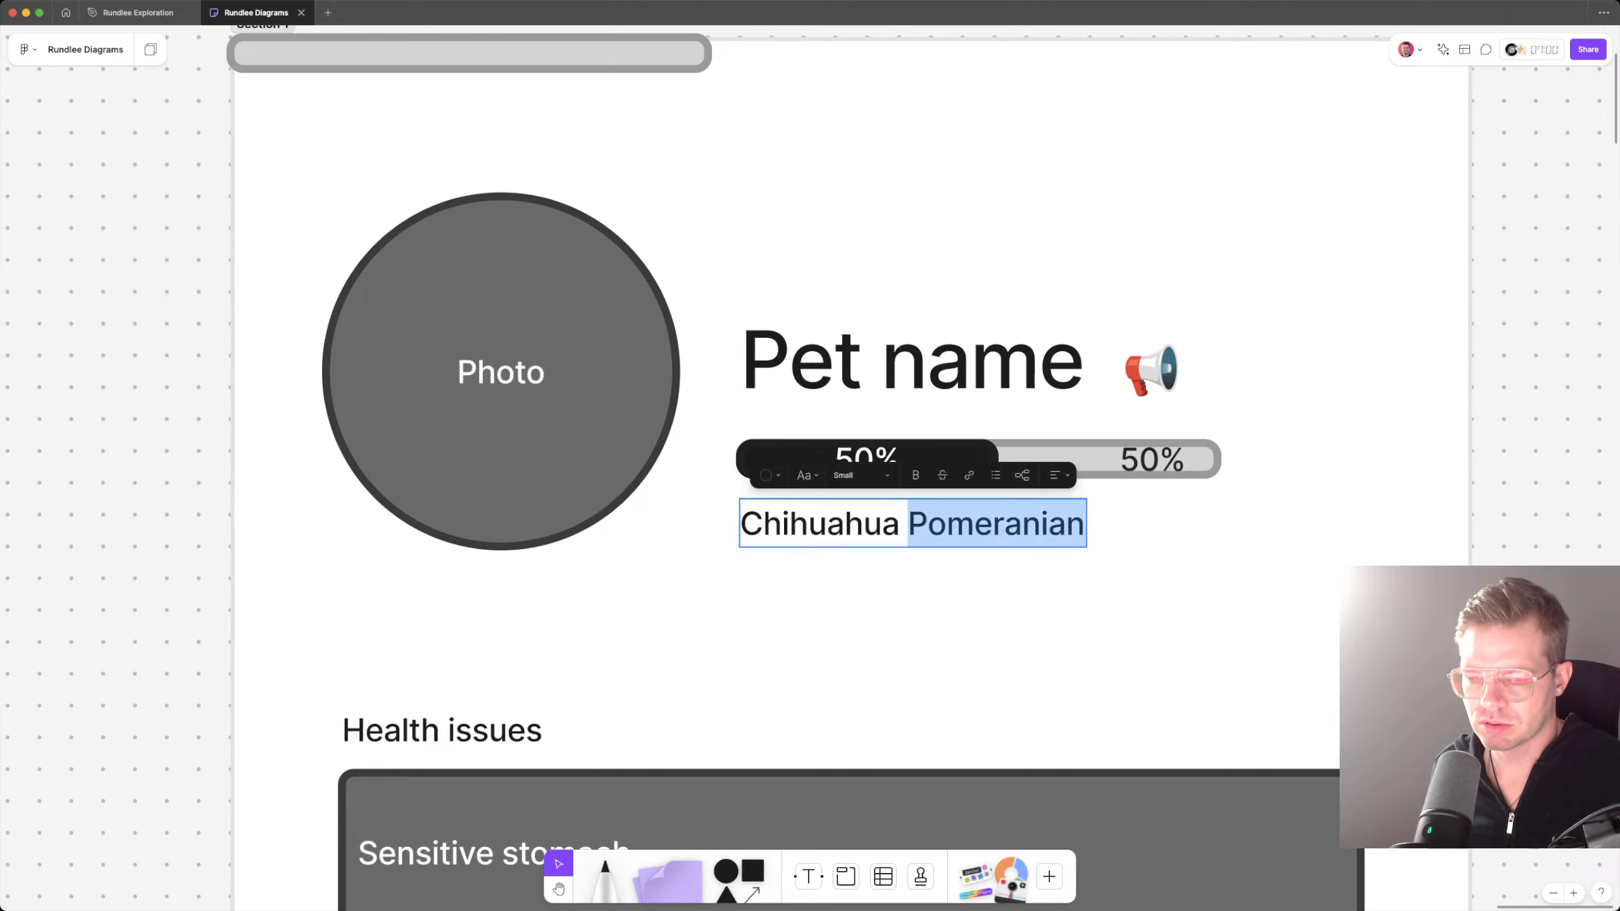
key(Escape)
key(super+d)
double_click(1234, 524)
key(Right)
key(Right)
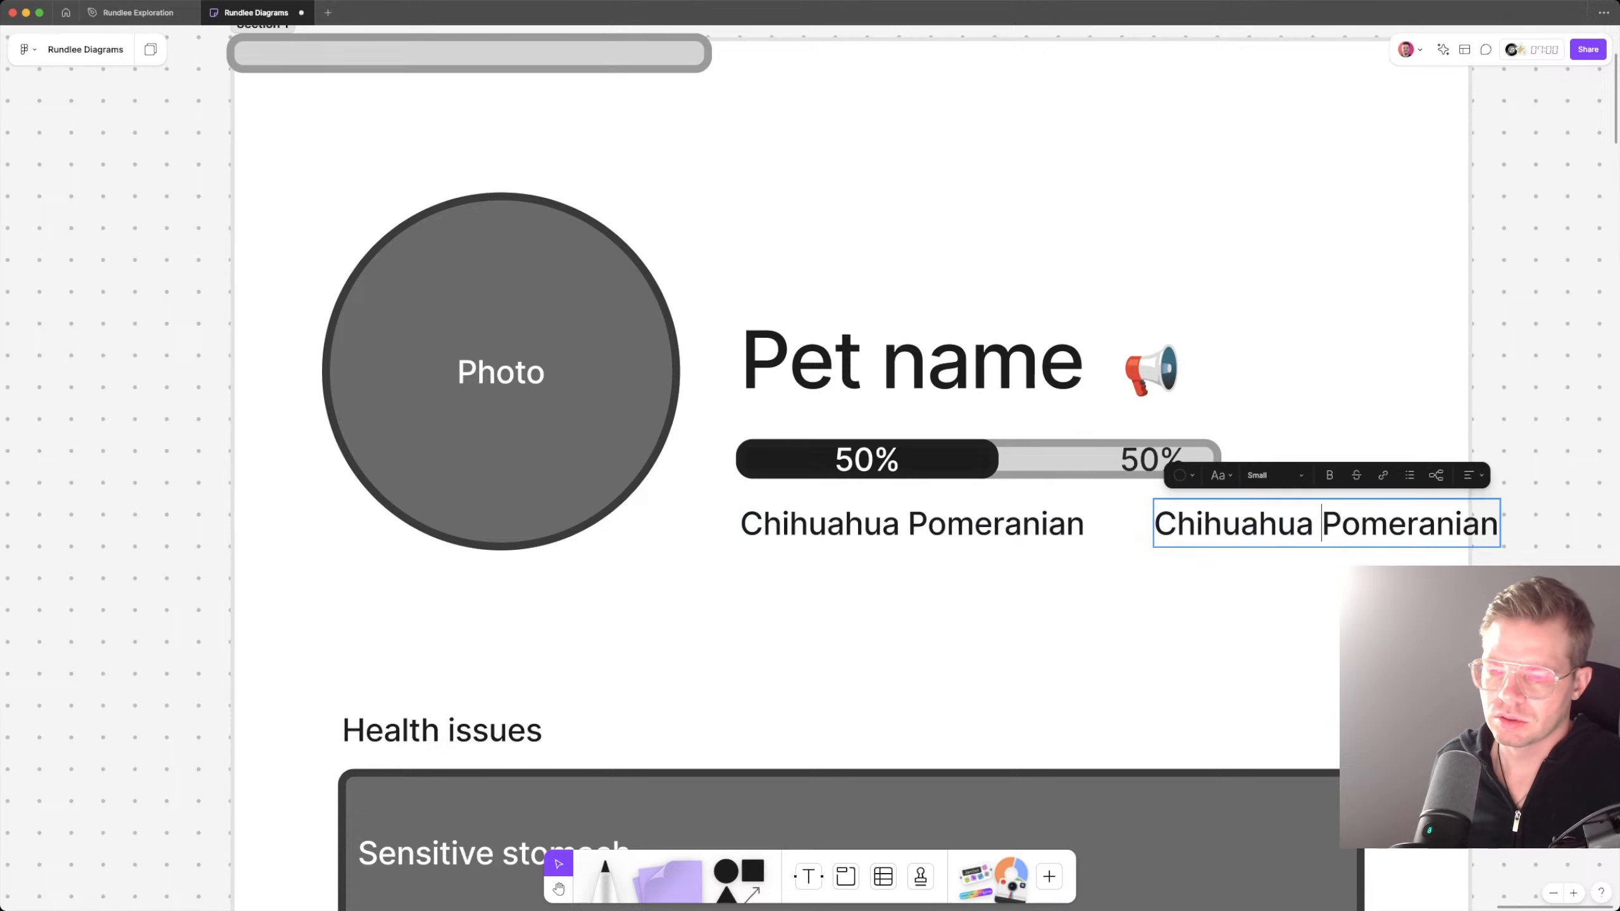
key(alt+shift+Left)
key(BackSpace)
key(Escape)
drag(1242, 524, 1127, 524)
Step: Reduce the original breed text beneath the black bar to "Chihuahua"
double_click(975, 524)
key(Right)
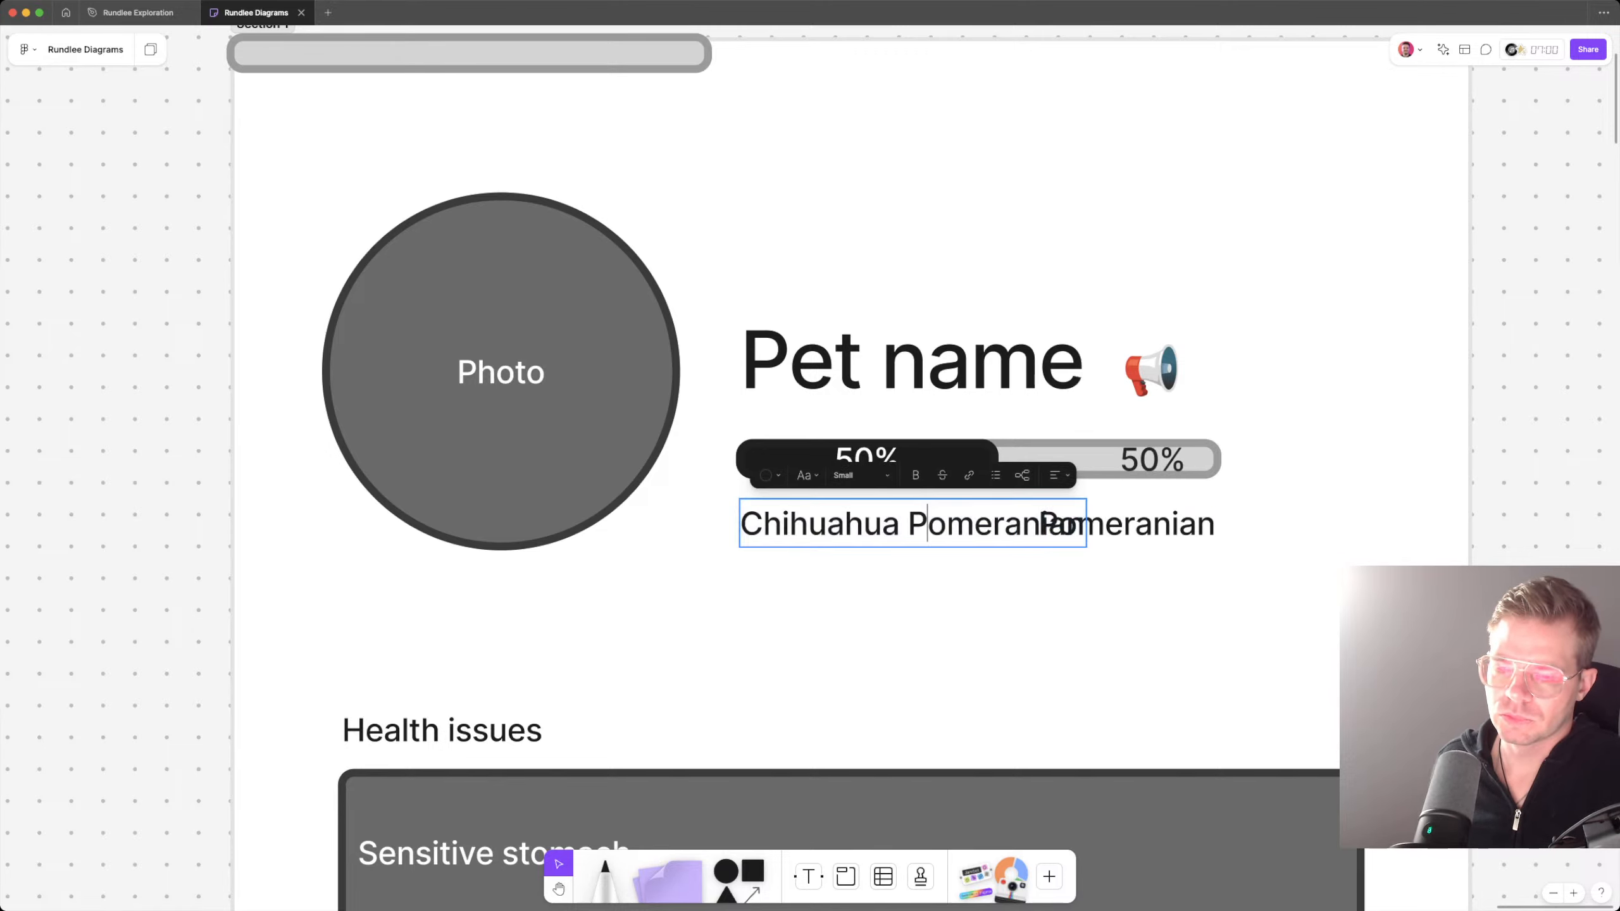
key(alt+shift+Left)
key(BackSpace)
key(Escape)
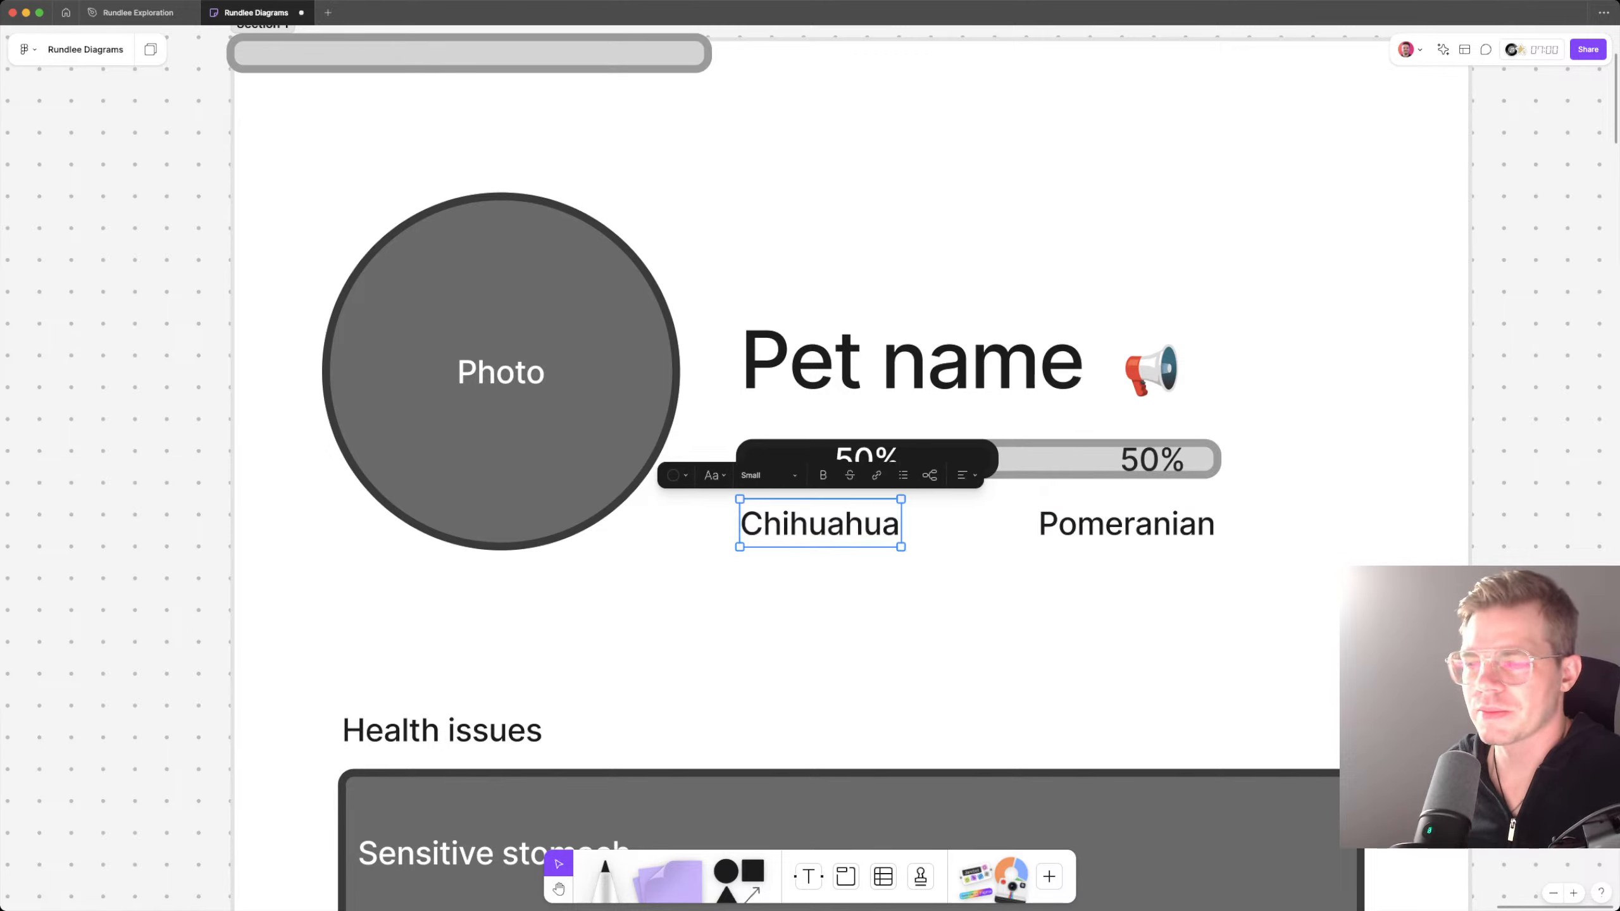
Step: Move the 50% breed bar together with its Chihuahua and Pomeranian labels out of the section to the empty canvas on its right
key(Escape)
scroll(1390, 456, right, 1)
scroll(1390, 456, down, 5)
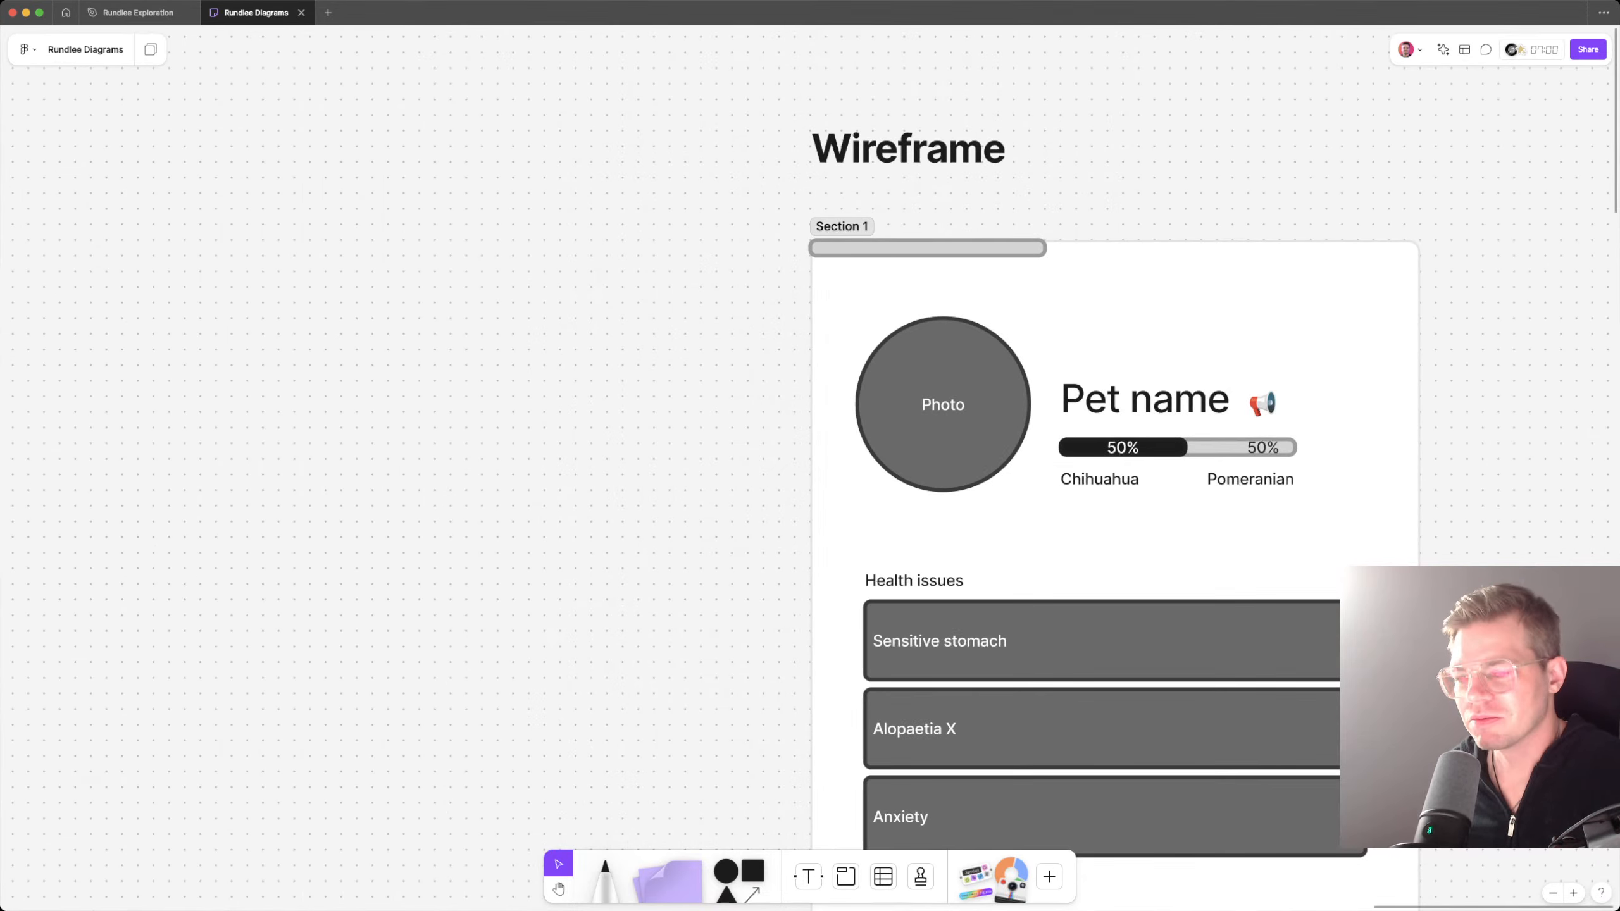
click(1249, 479)
shift+click(1100, 479)
scroll(1099, 479, right, 3)
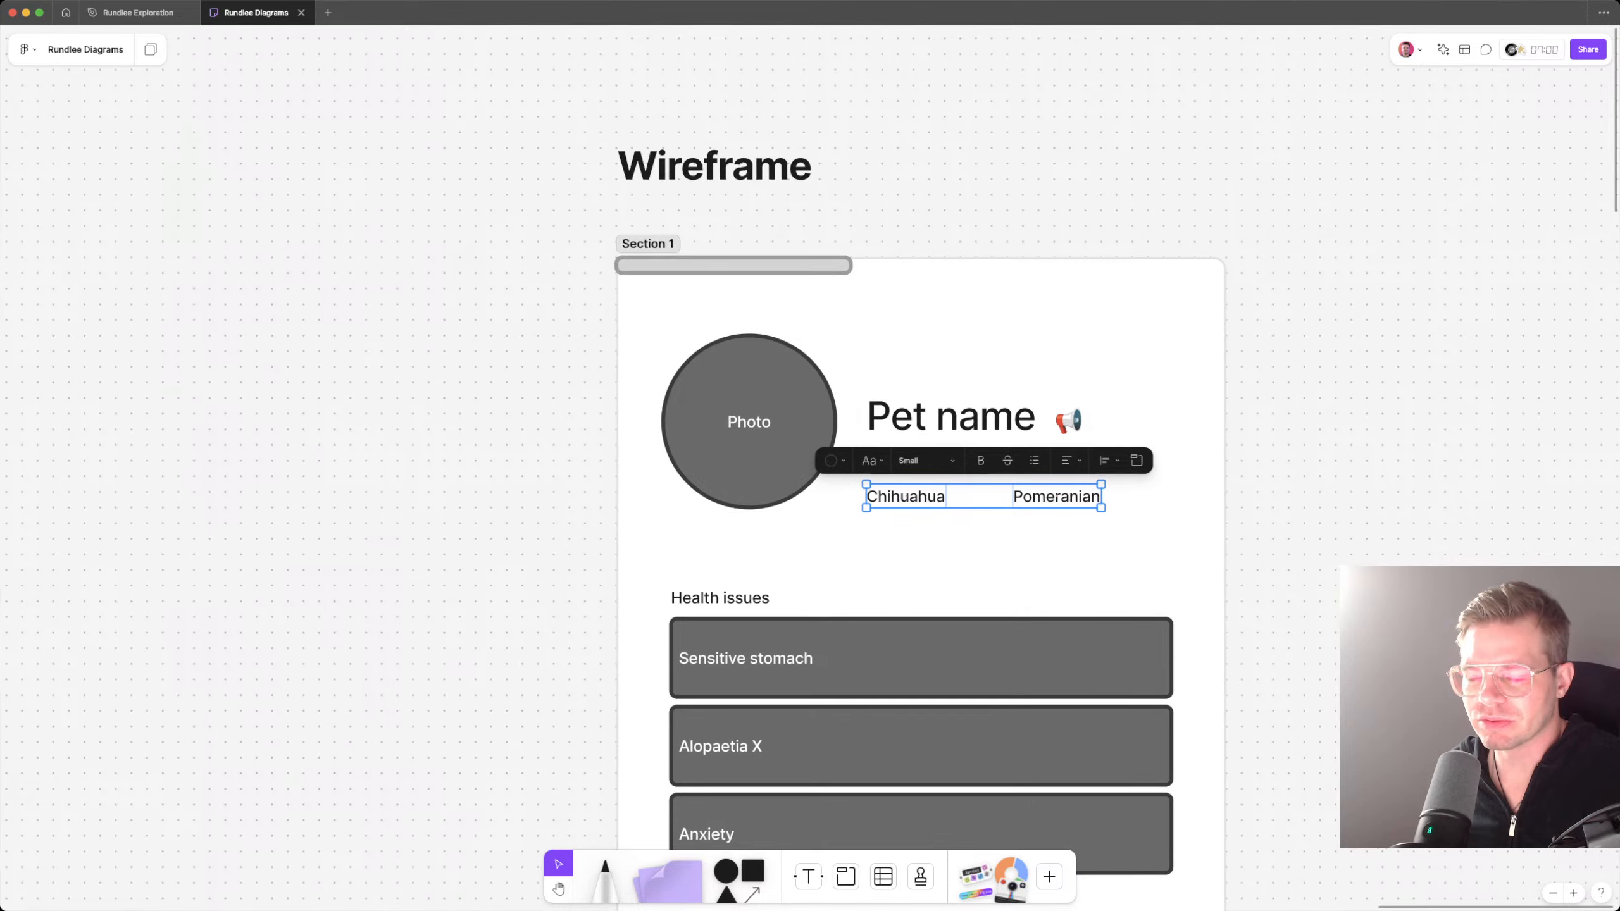
key(Escape)
drag(1309, 502, 1486, 453)
key(Escape)
scroll(1486, 453, right, 2)
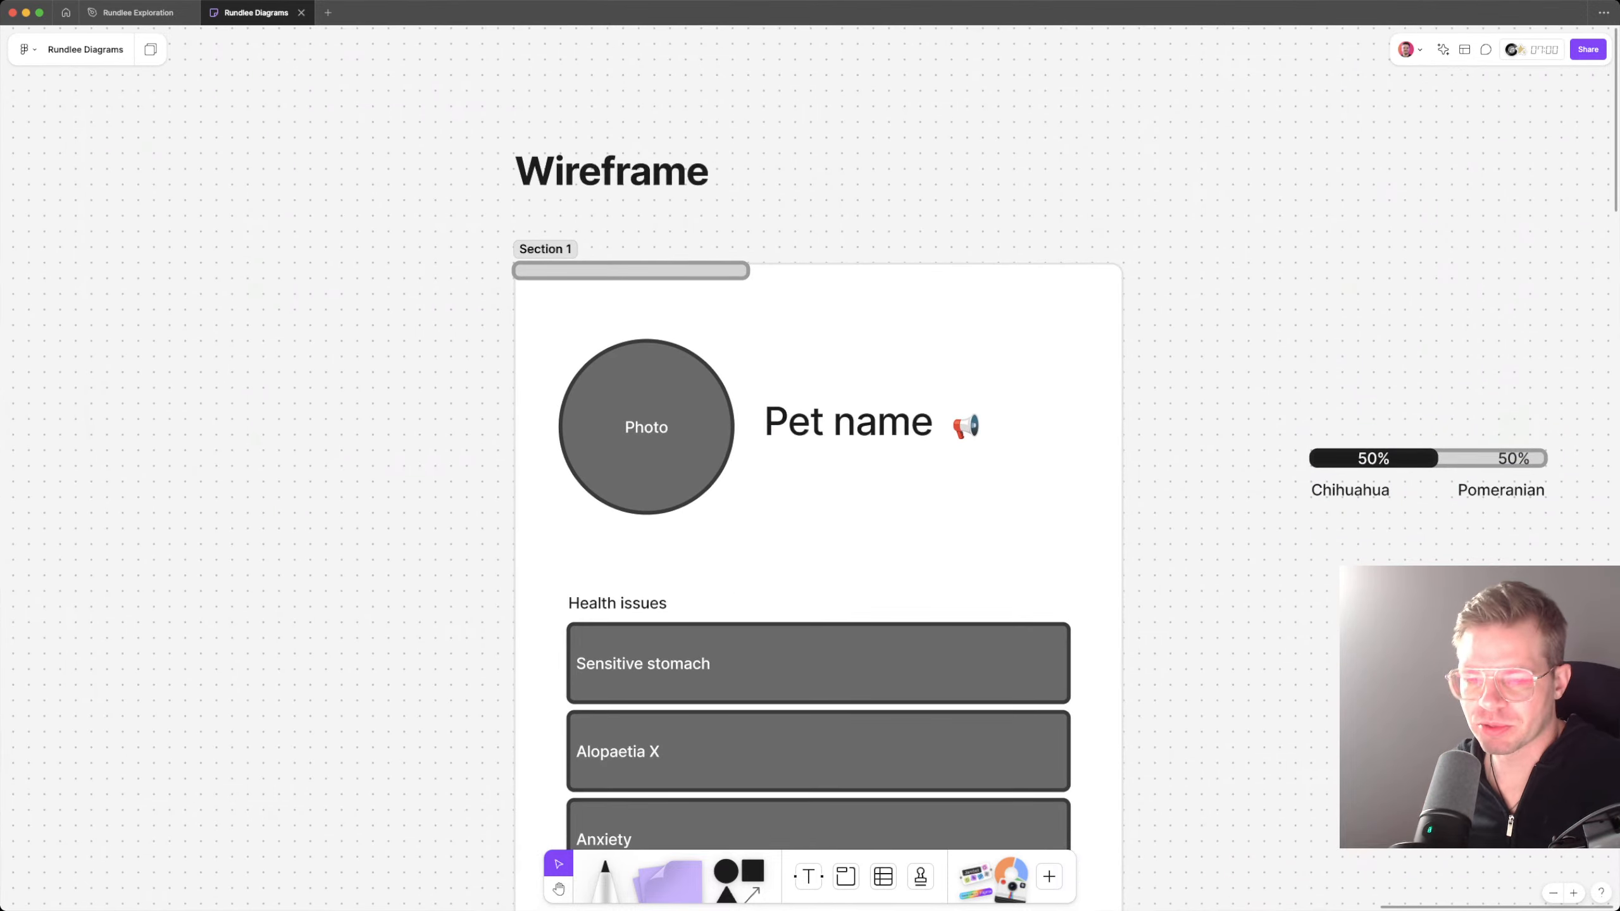
key(t)
click(765, 478)
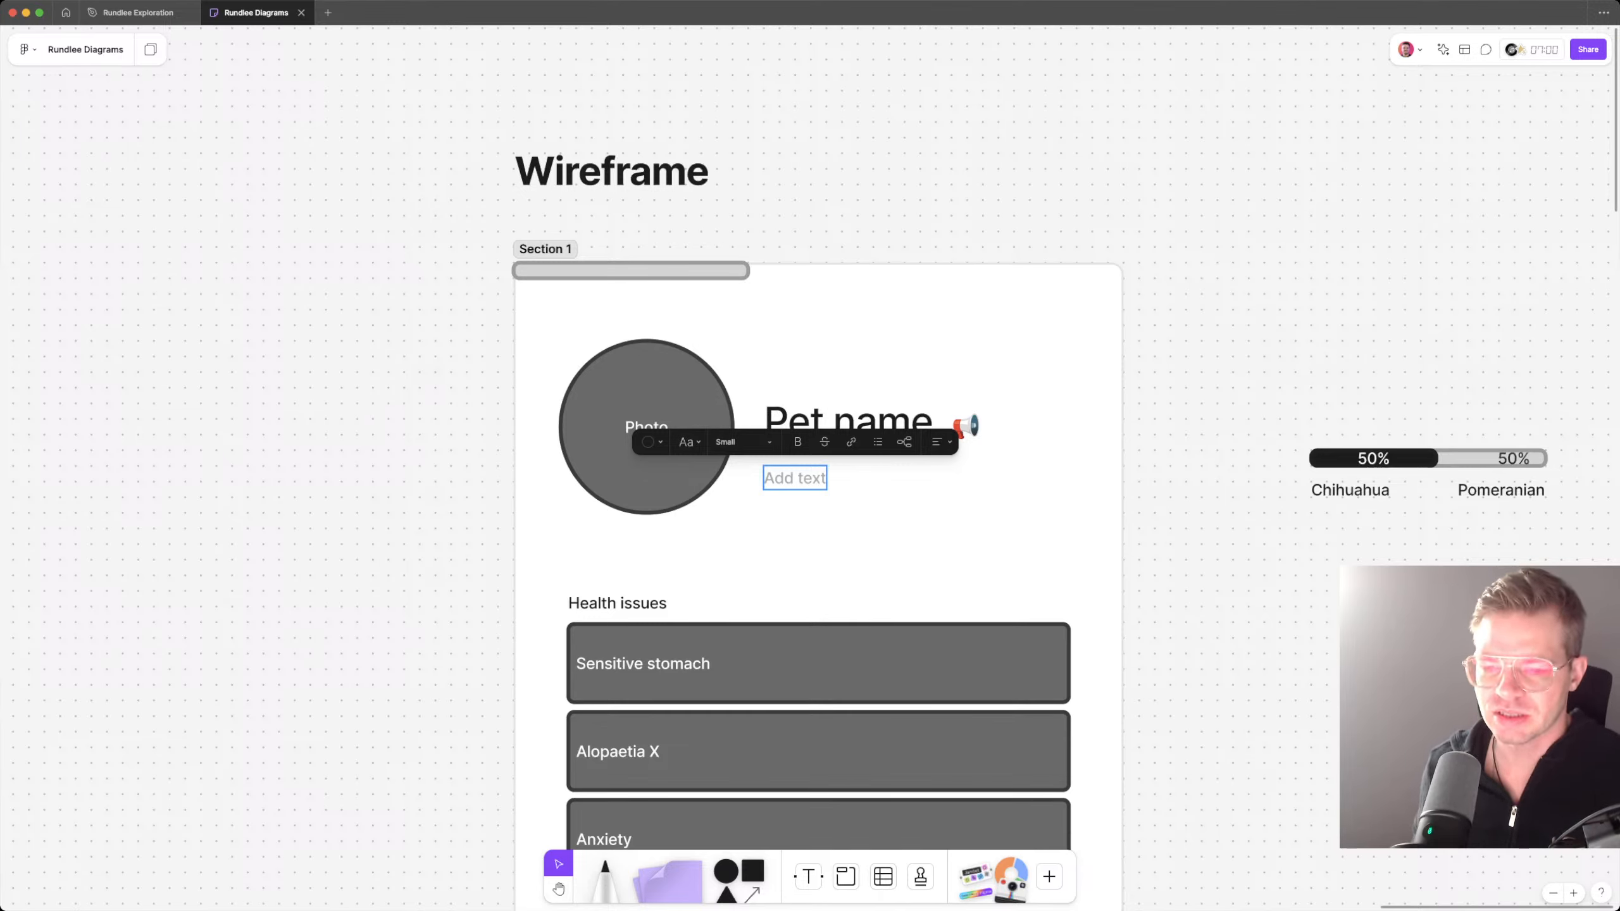
key(Escape)
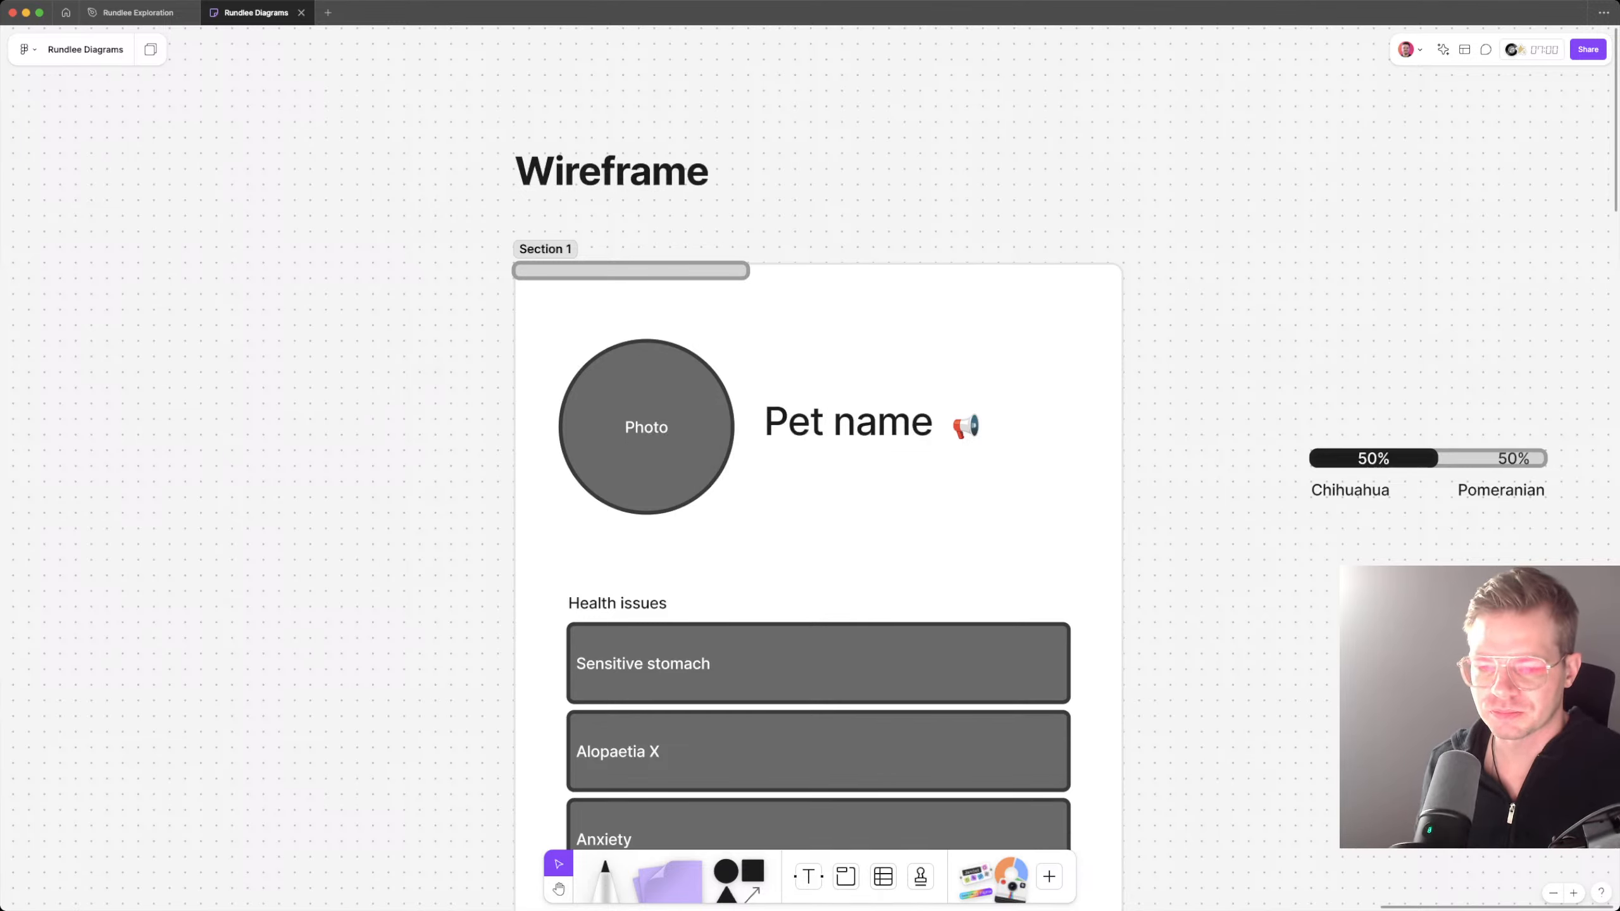
Step: Add small placeholder text "fdsa" under Pet name and duplicate it into a vertical stack of three lines
key(t)
click(780, 478)
text(fdsa)
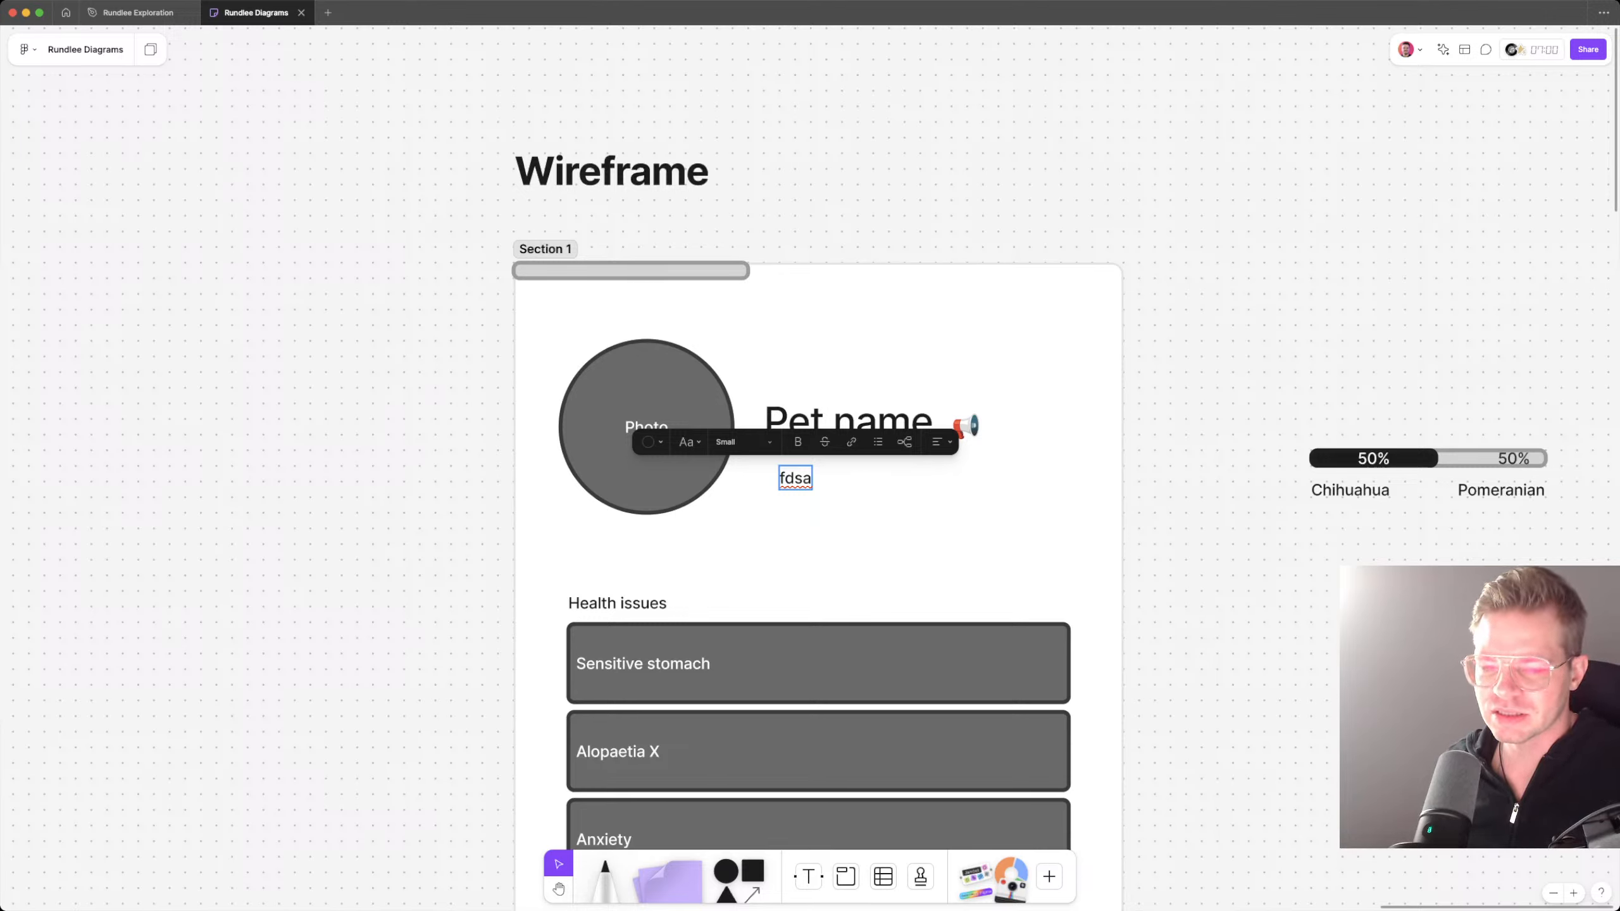
key(Escape)
drag(795, 478, 810, 525)
click(729, 441)
click(809, 441)
click(814, 488)
key(super+z)
key(Escape)
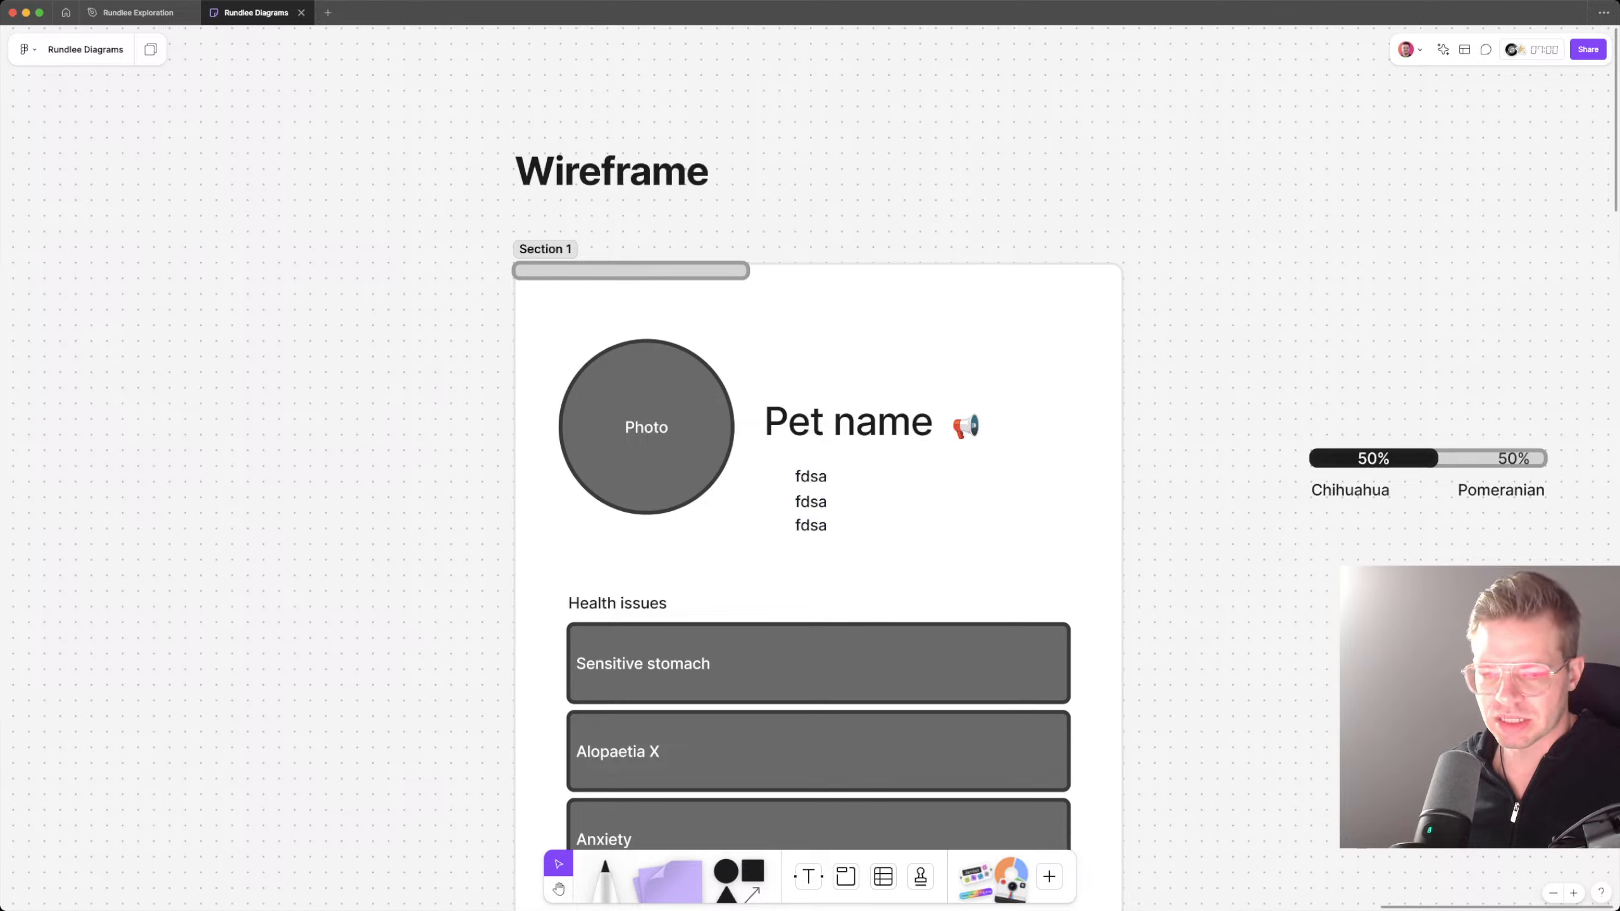
Step: Replace the first placeholder line under Pet name with "Chihuahua"
double_click(810, 476)
key(super+c)
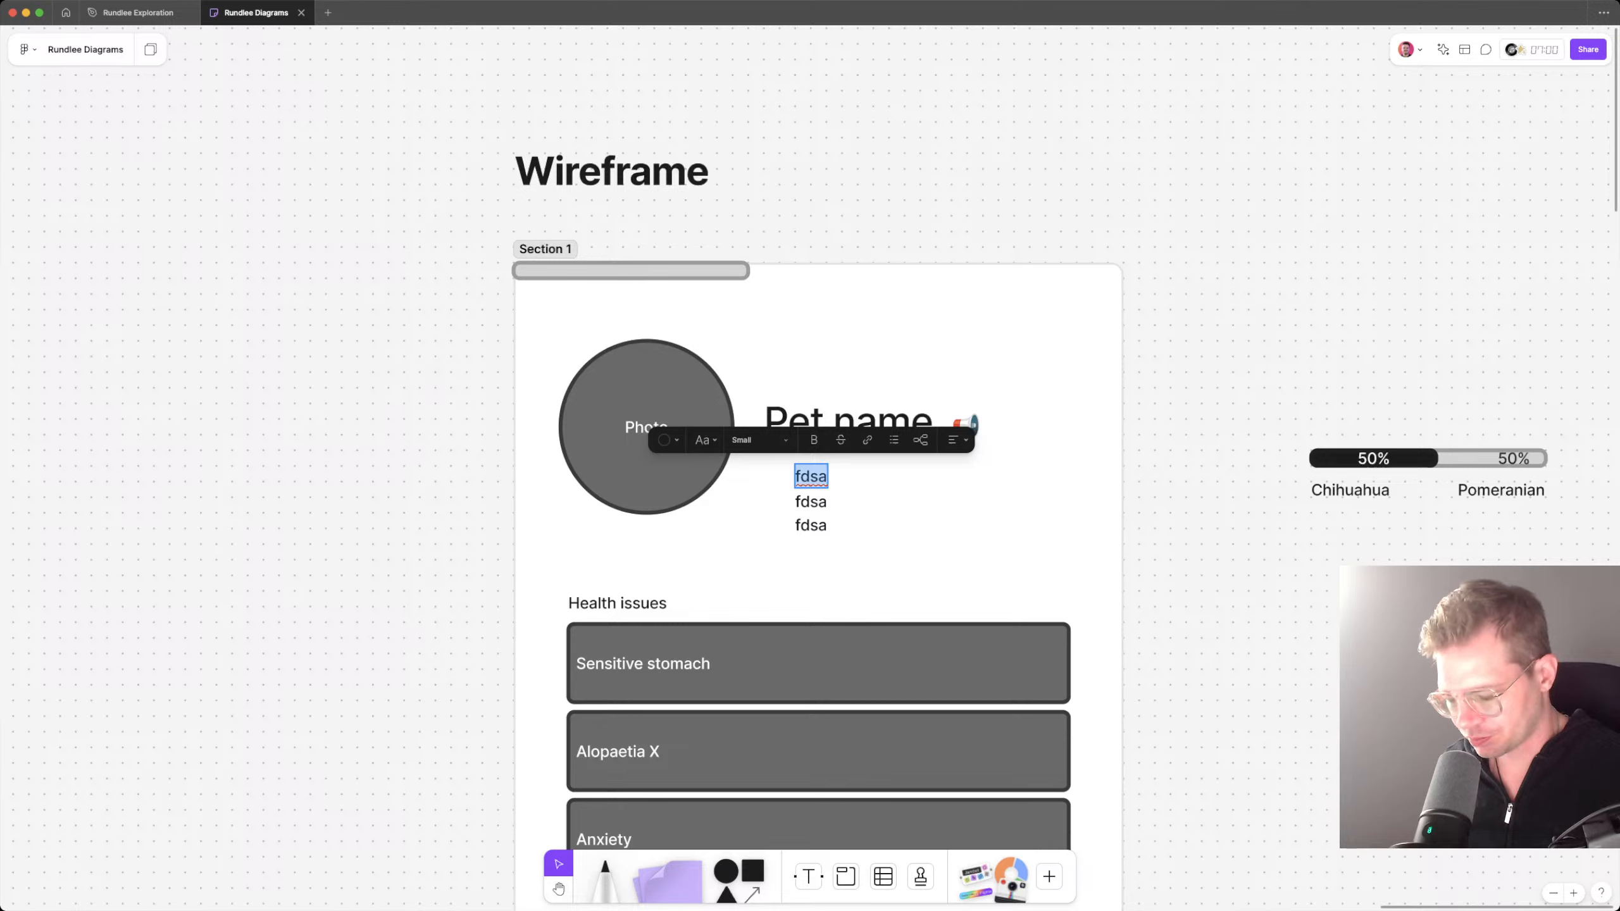
text(Chihuahu)
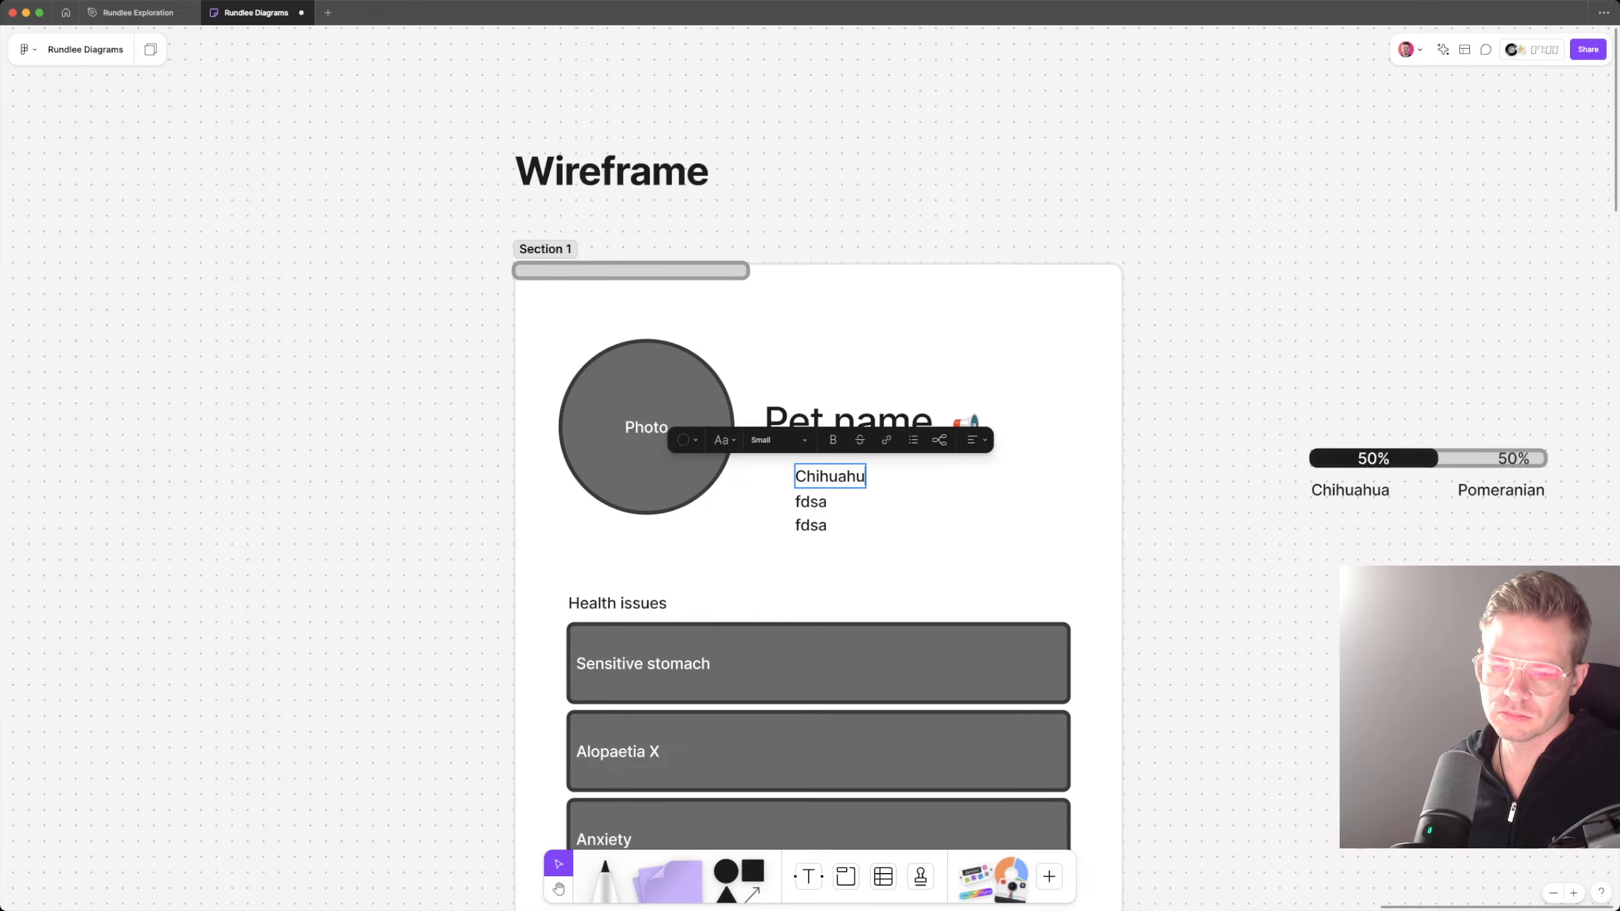
text(a)
key(Escape)
key(super+v)
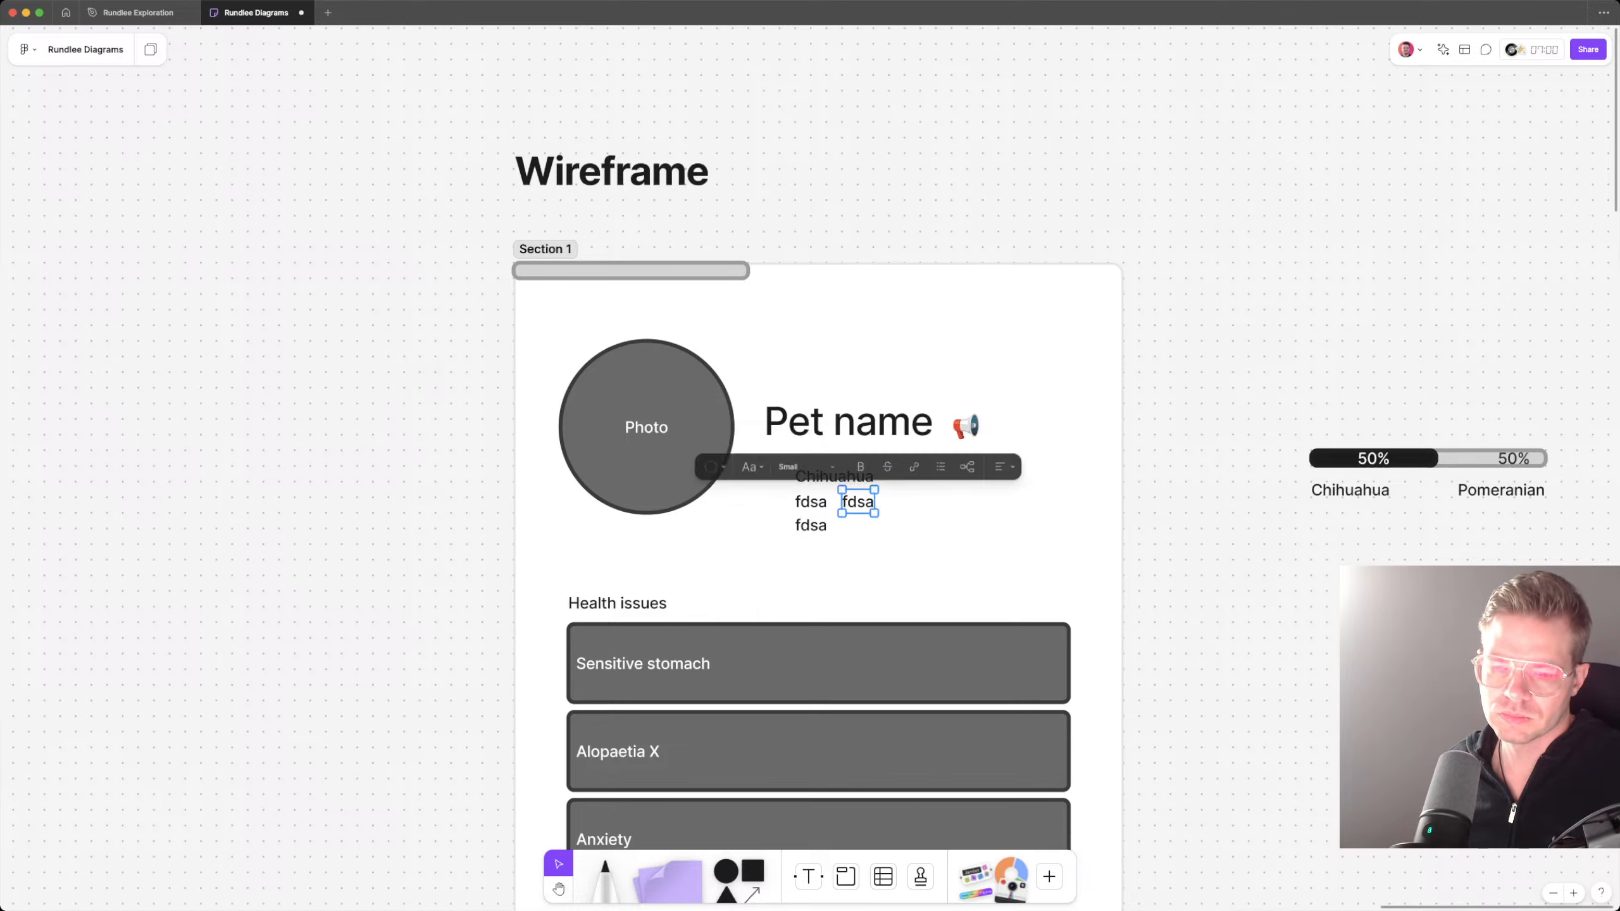
key(super+z)
Step: Shift the three stacked detail lines left so they align with the start of Pet name
double_click(838, 476)
drag(838, 476, 779, 517)
key(Escape)
click(811, 502)
shift+click(810, 525)
Step: Change the first detail line under Pet name to "Pomeranian"
click(798, 477)
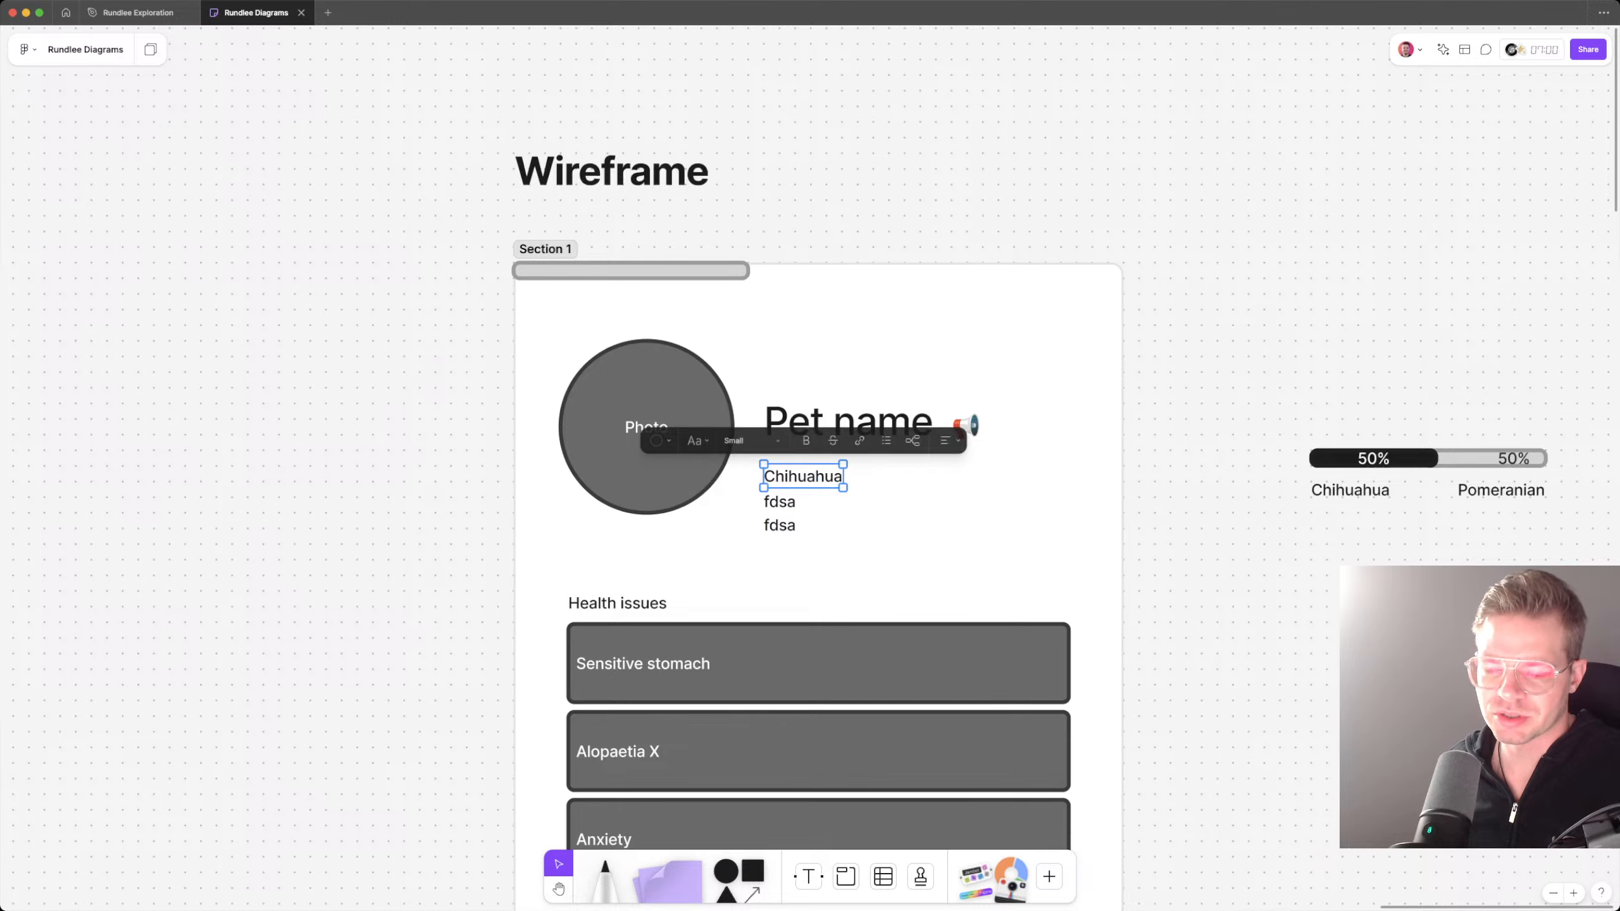
key(Return)
text(P)
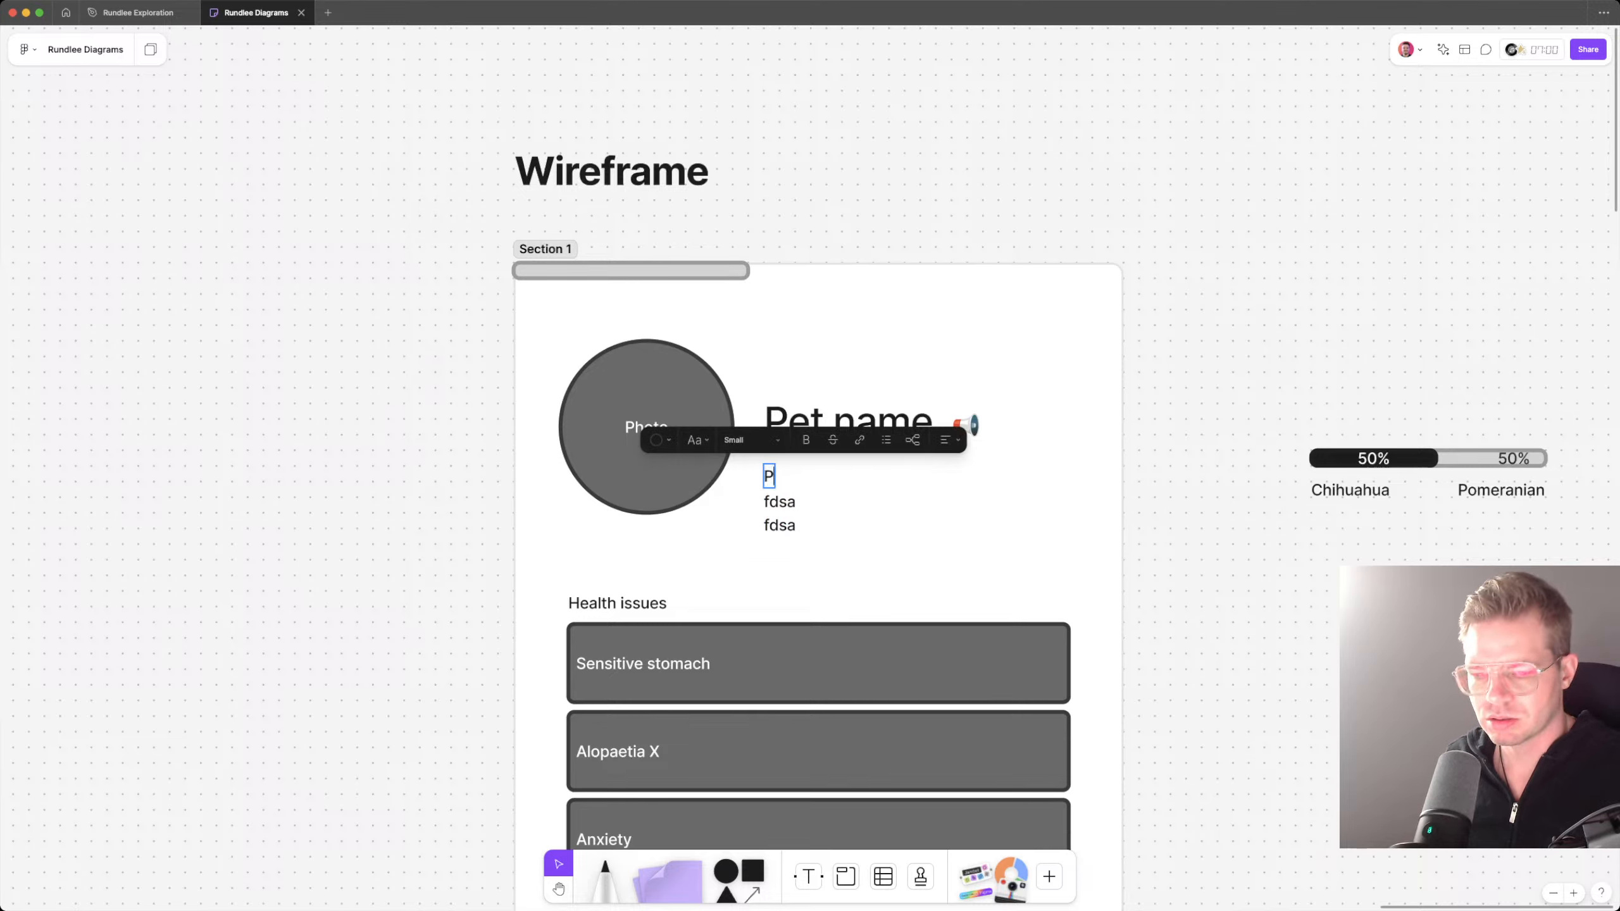
text(omeranian)
key(super+a)
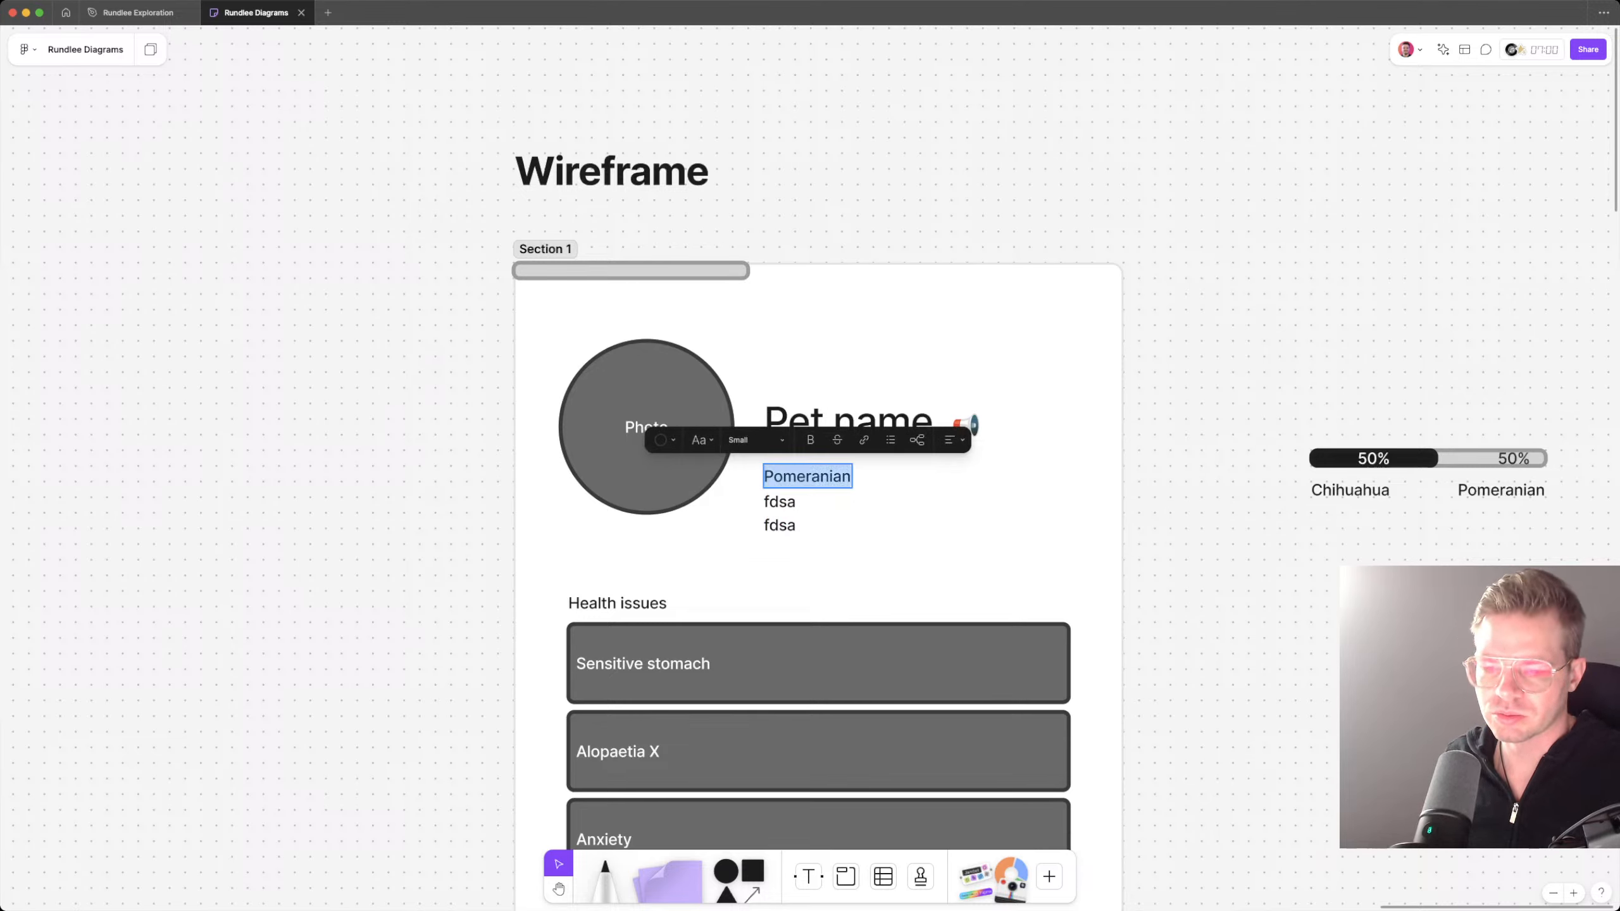
Step: Rewrite the first detail line under Pet name as "Long-Haired Chihuahua (50%)"
text(Chihuahau)
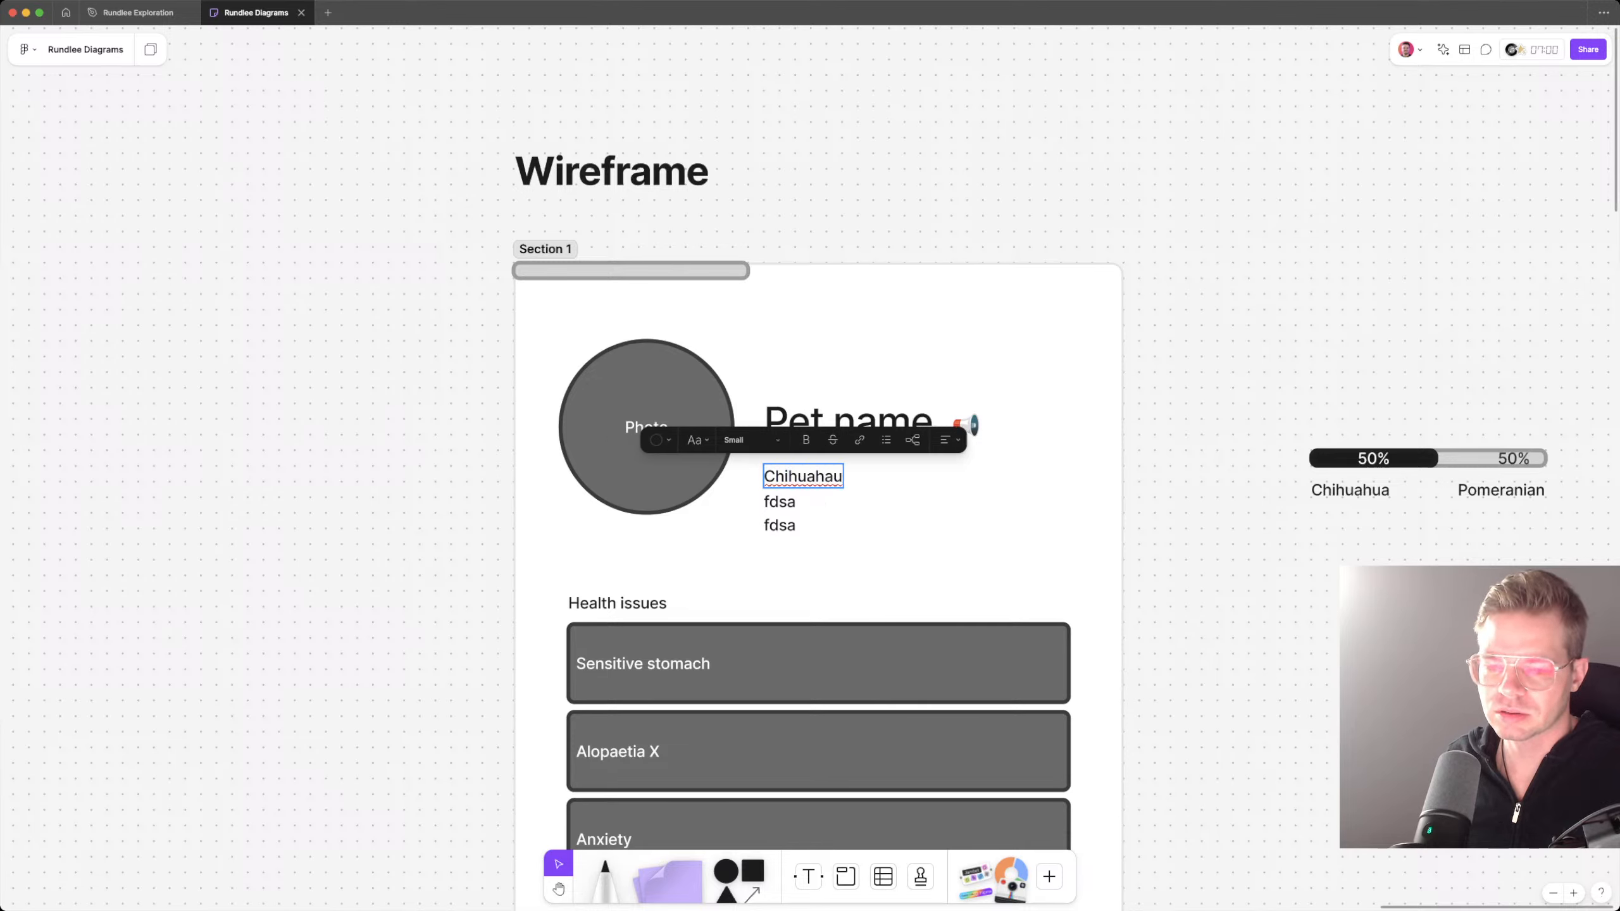
key(super+Left)
text(Long-Haired)
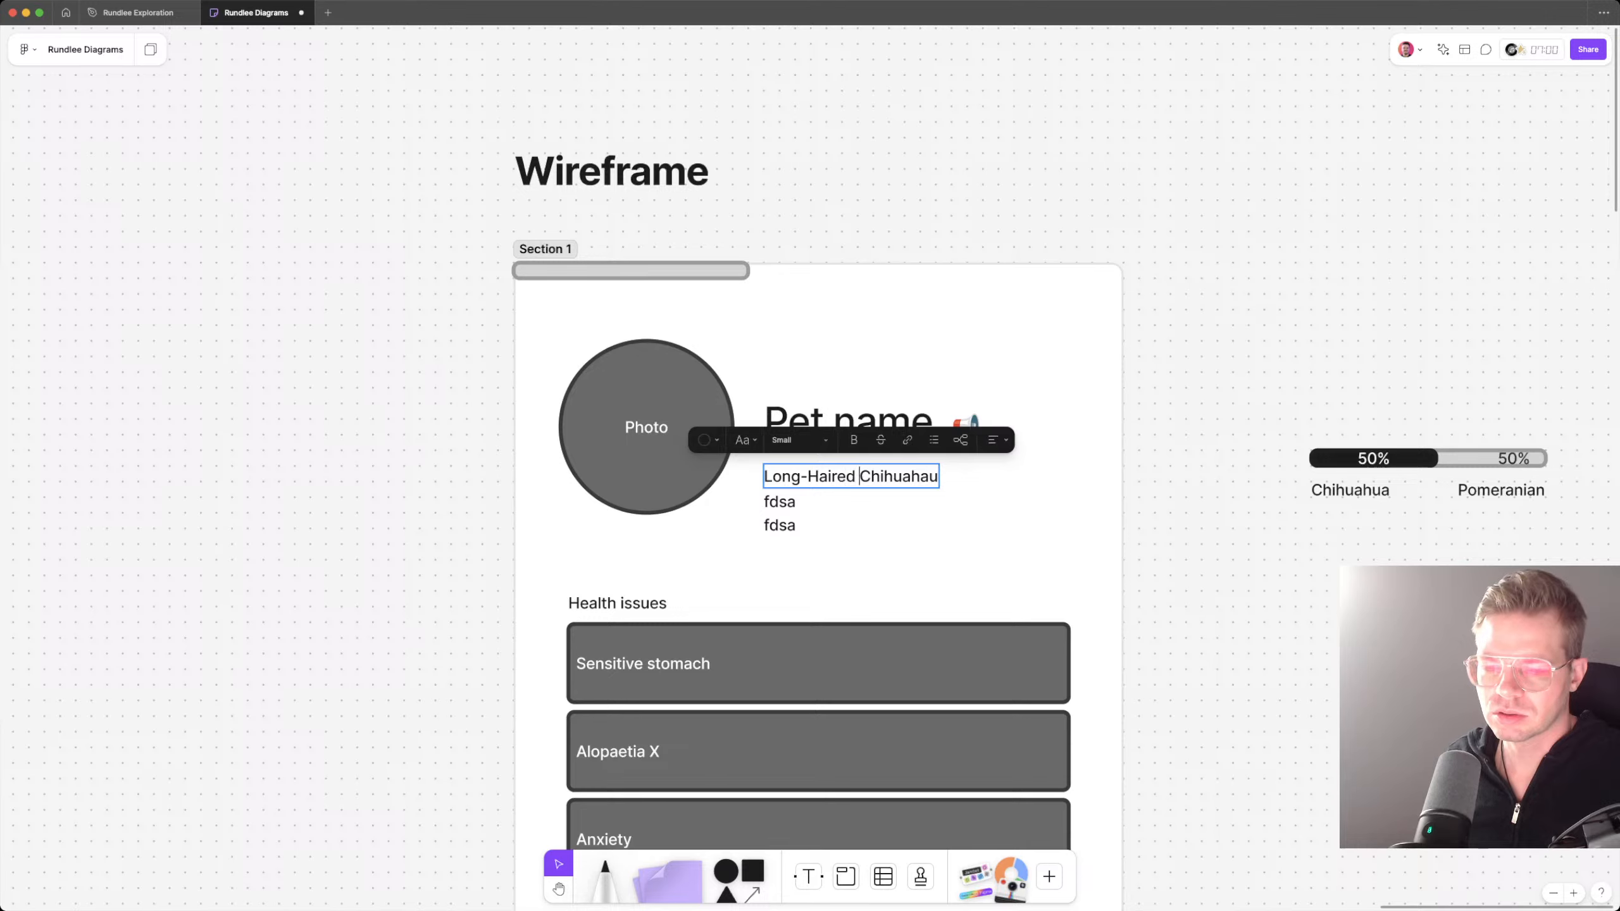
key(super+Right)
key(BackSpace)
key(BackSpace)
key(BackSpace)
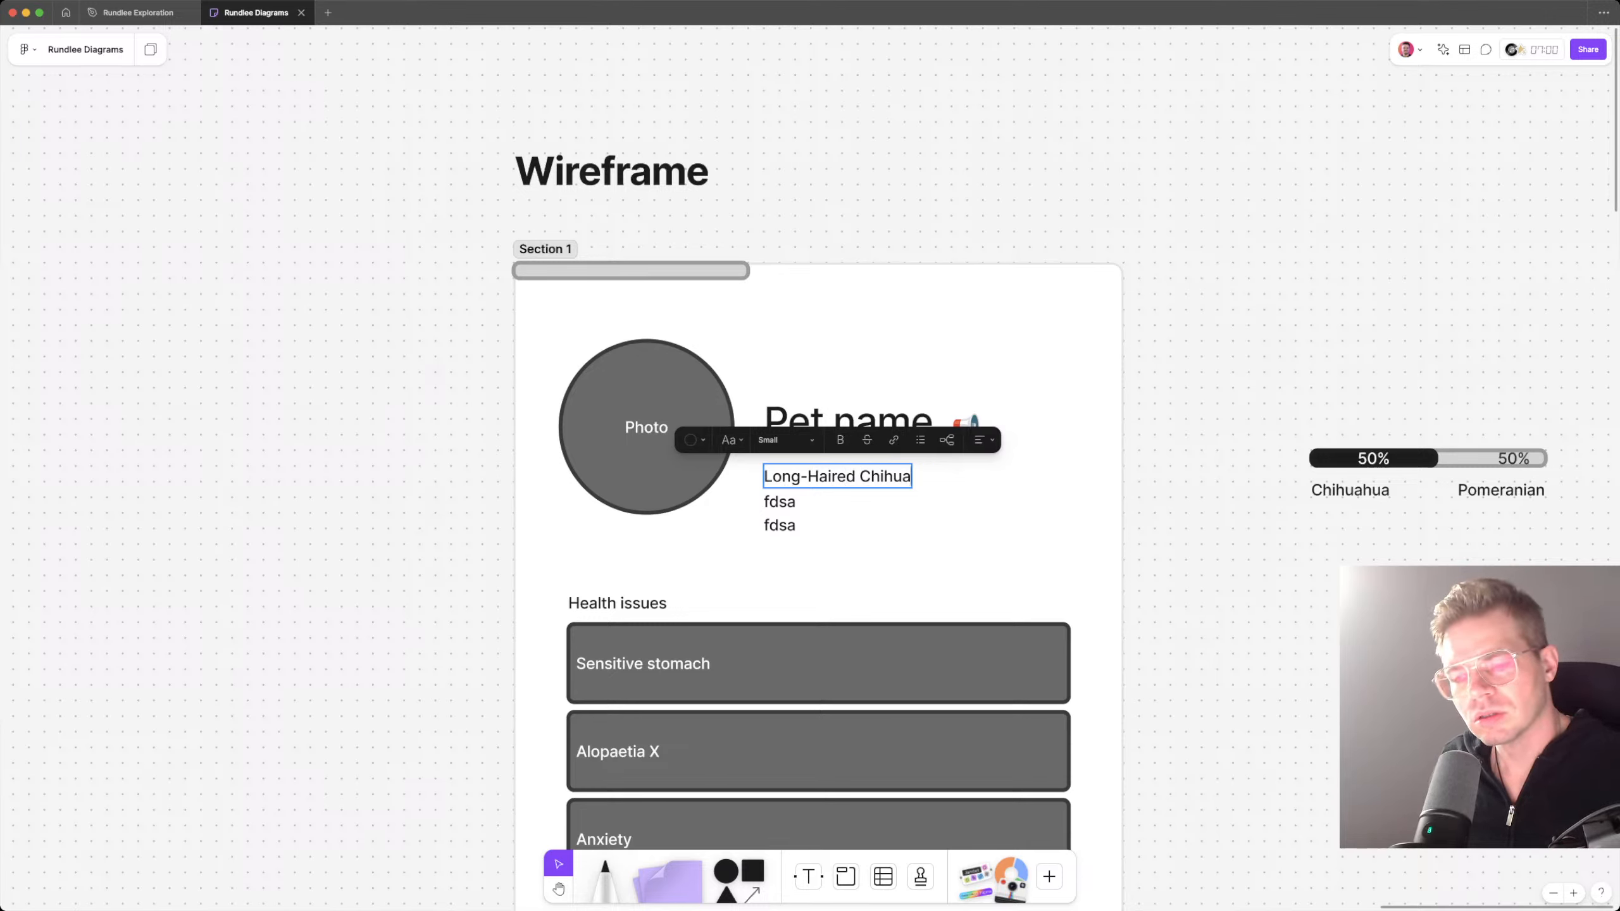
text(hua (5)
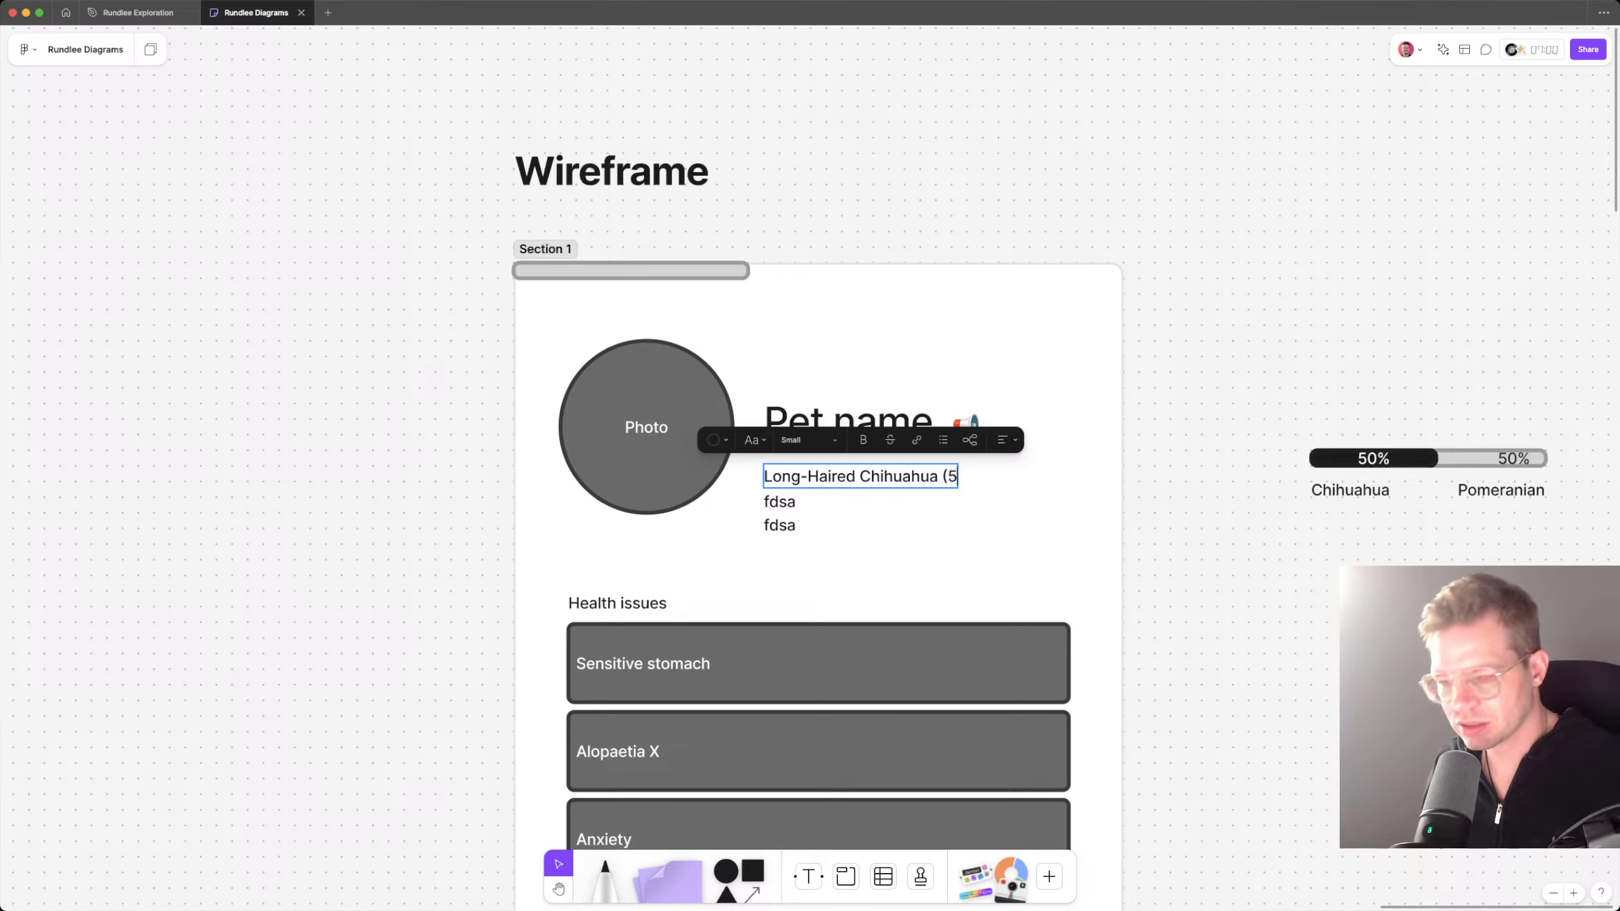
text(0%))
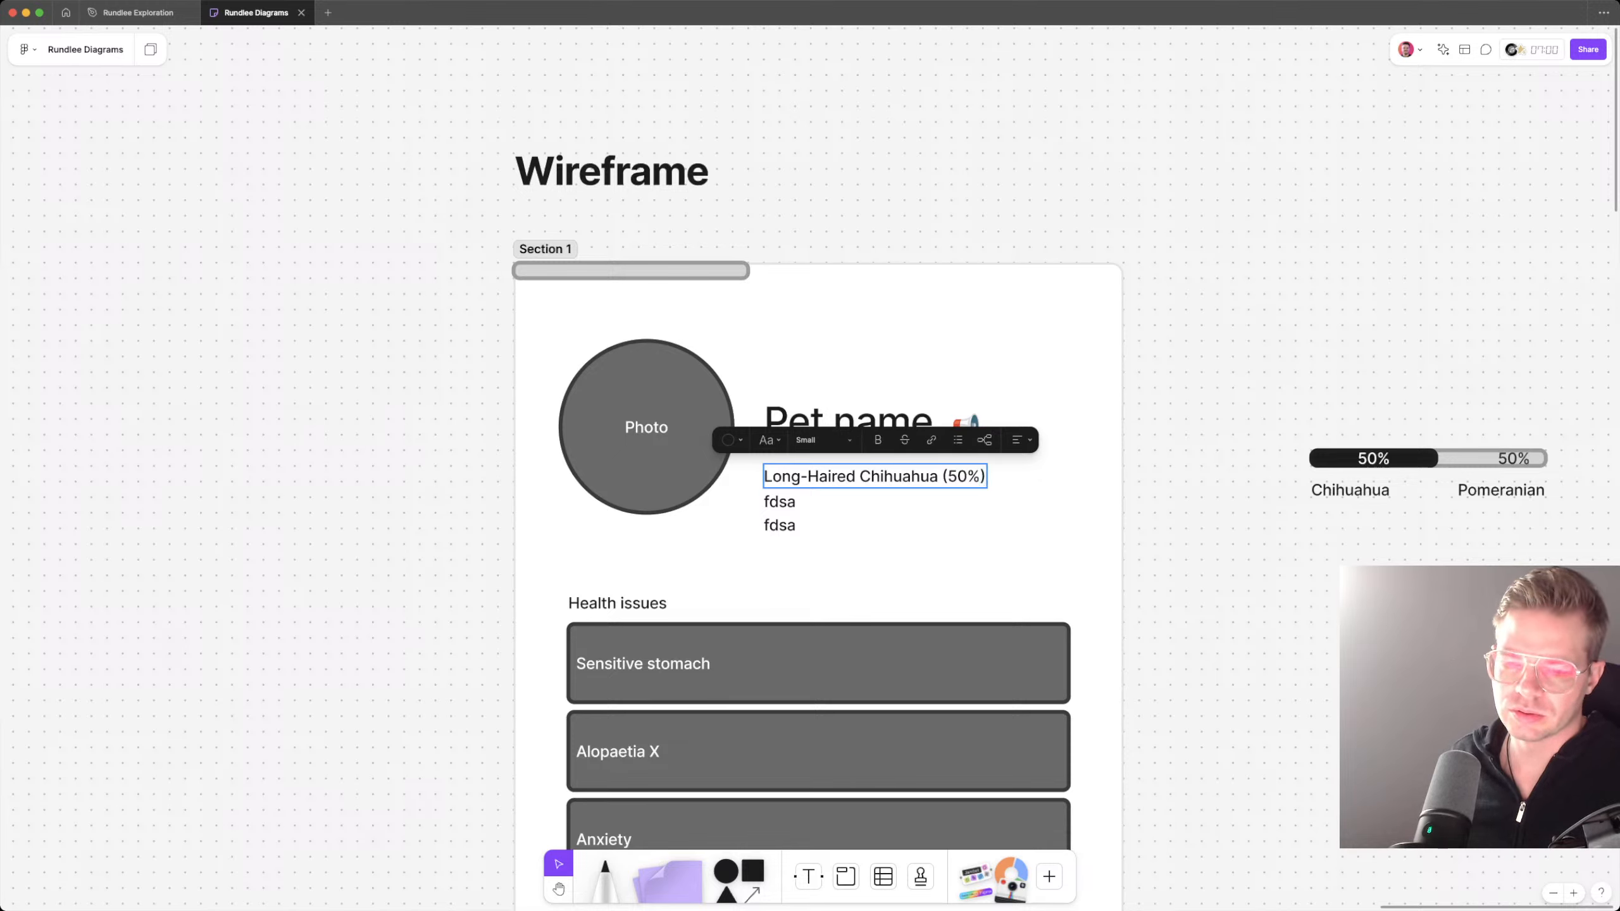
key(Escape)
Step: Replace the second placeholder line, beneath the breed text, with "Expand"
key(Tab)
key(Return)
text(E)
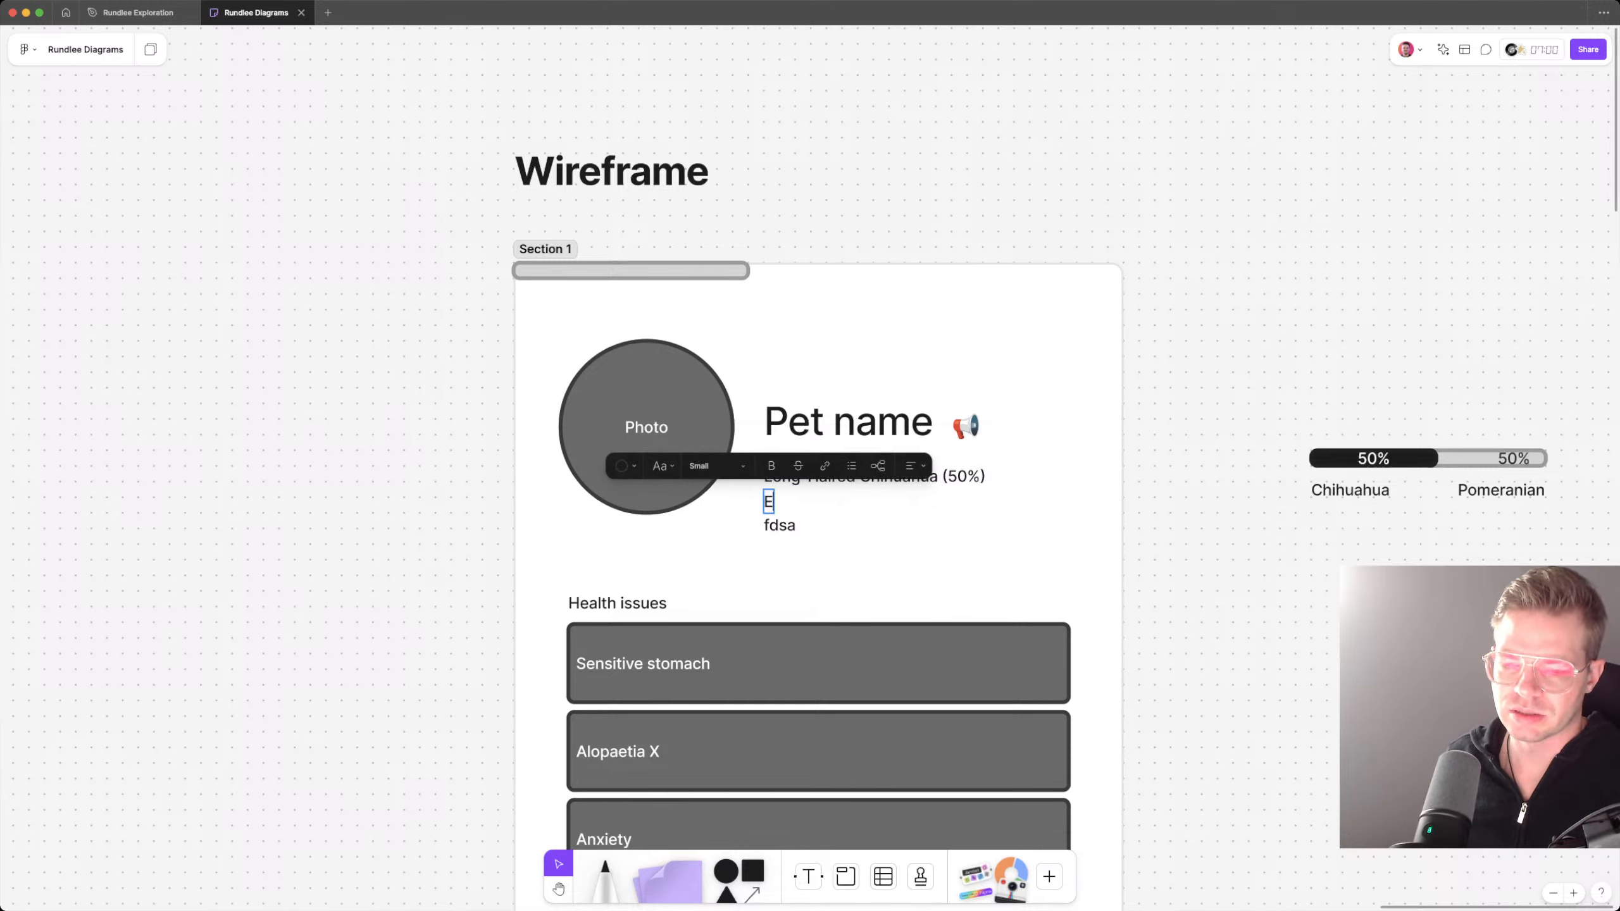
text(xmape)
key(BackSpace)
key(BackSpace)
key(BackSpace)
key(BackSpace)
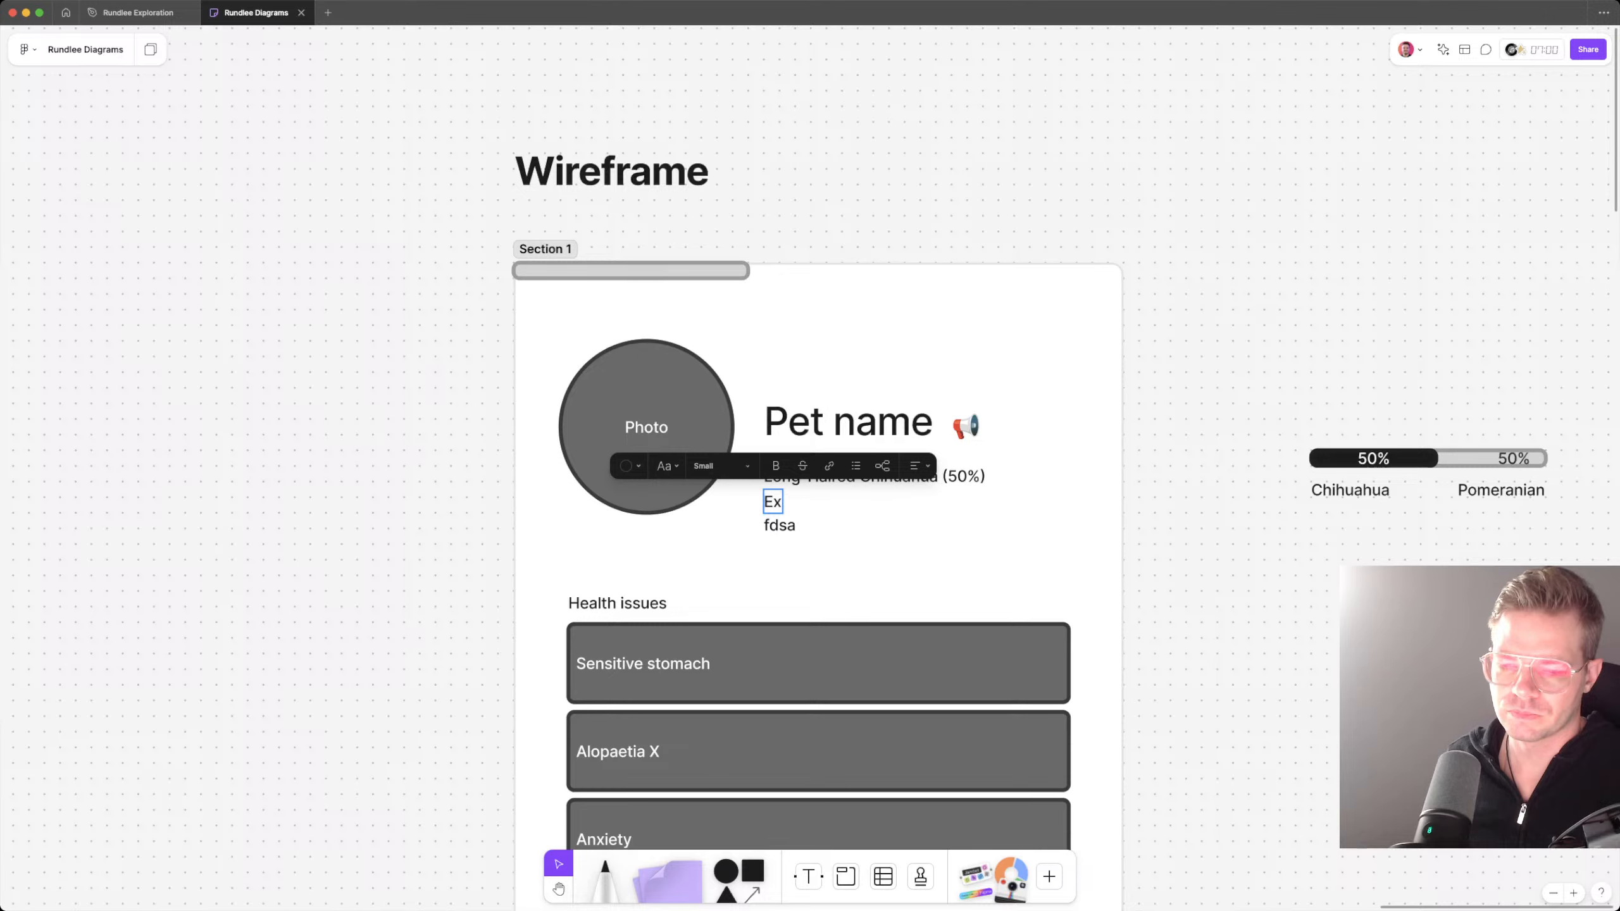
text(pand)
key(Escape)
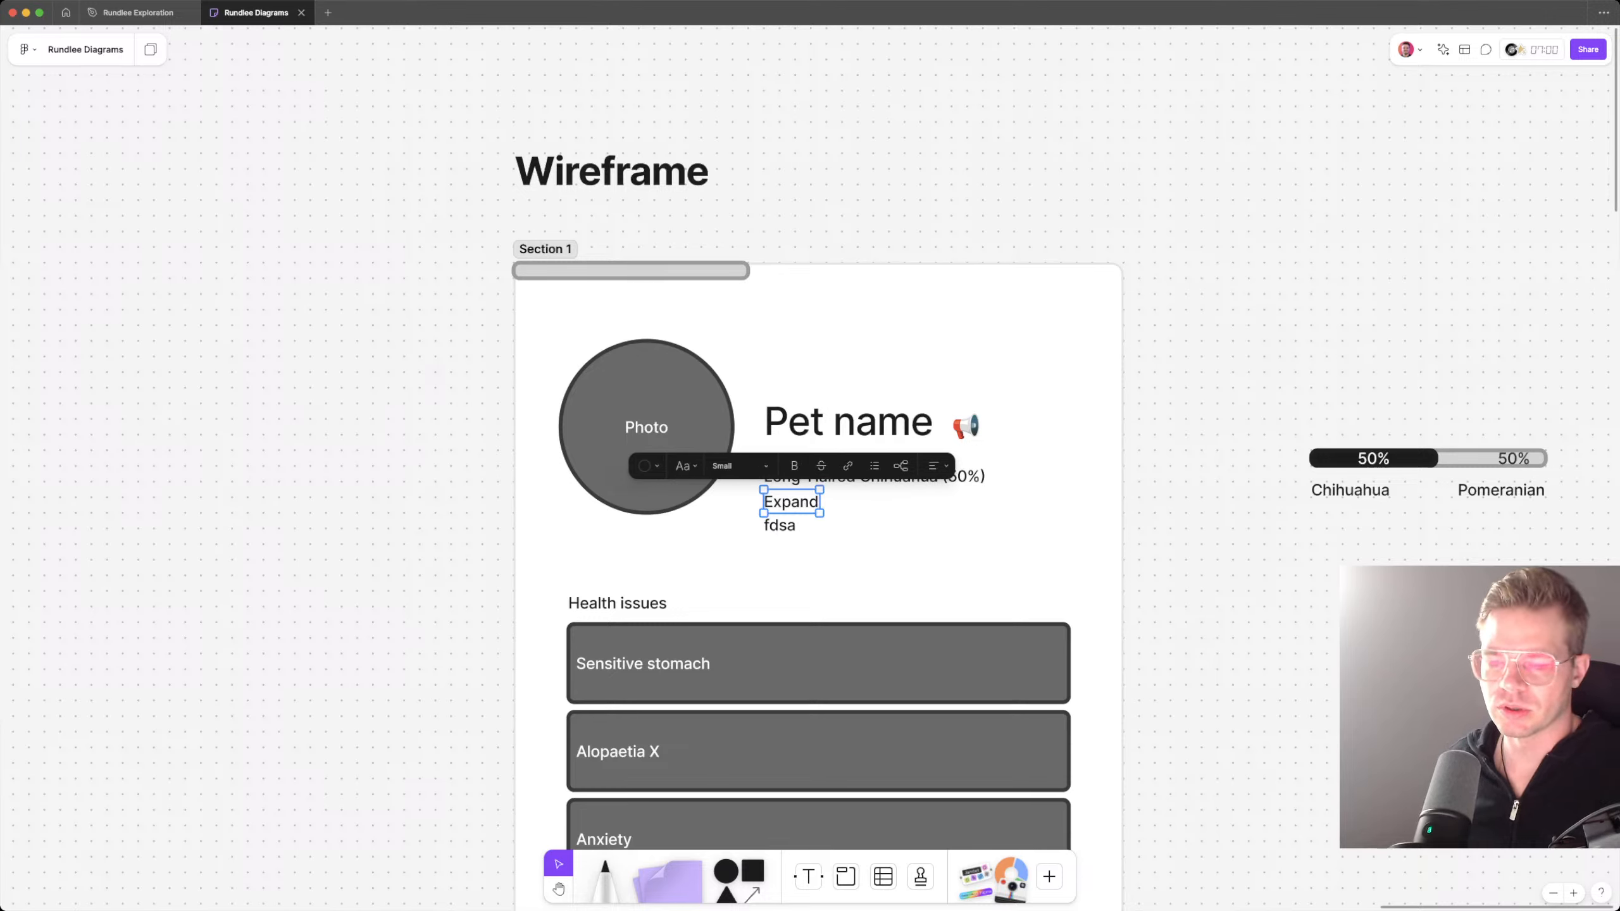
Step: Delete the third placeholder line and reduce the Expand text to size 12
key(Tab)
key(BackSpace)
double_click(791, 502)
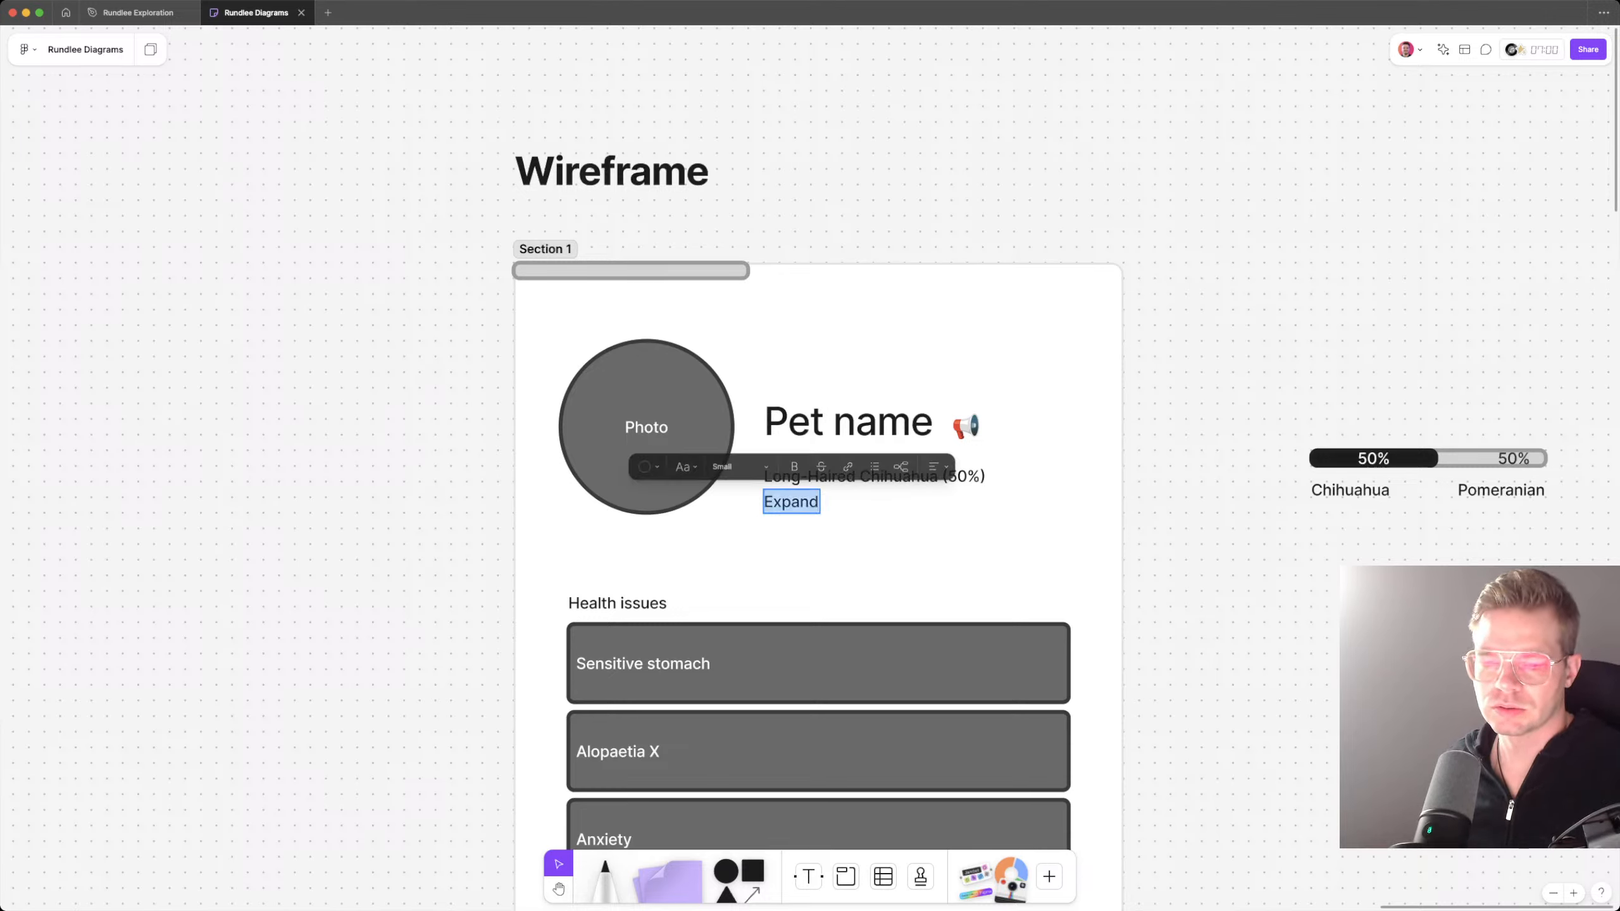
key(Escape)
click(741, 466)
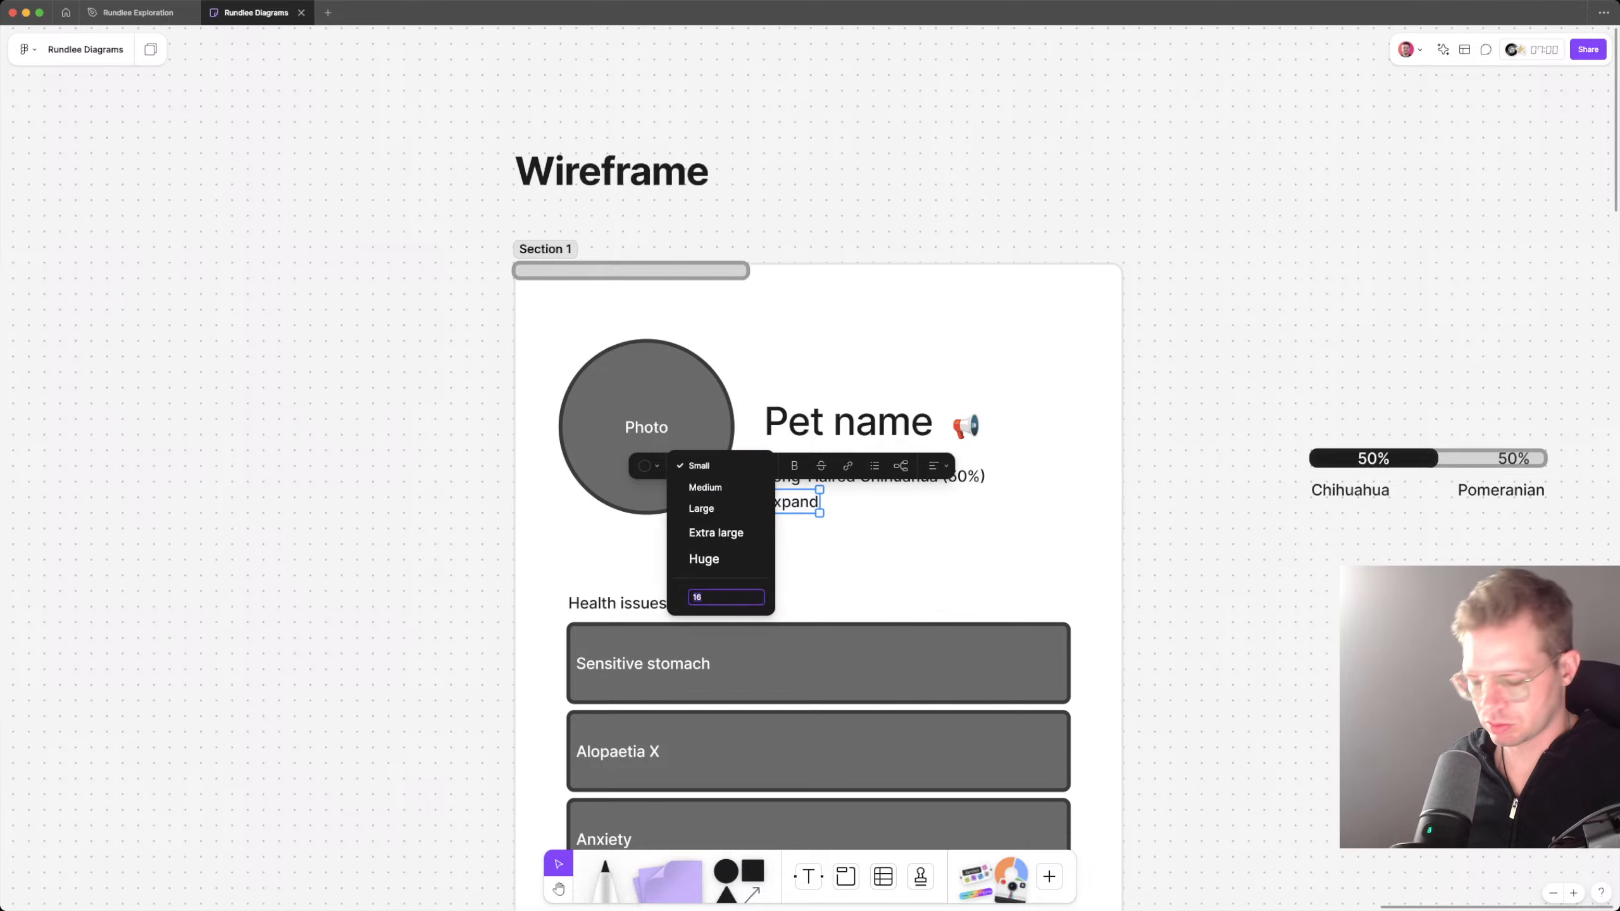
key(Return)
key(Escape)
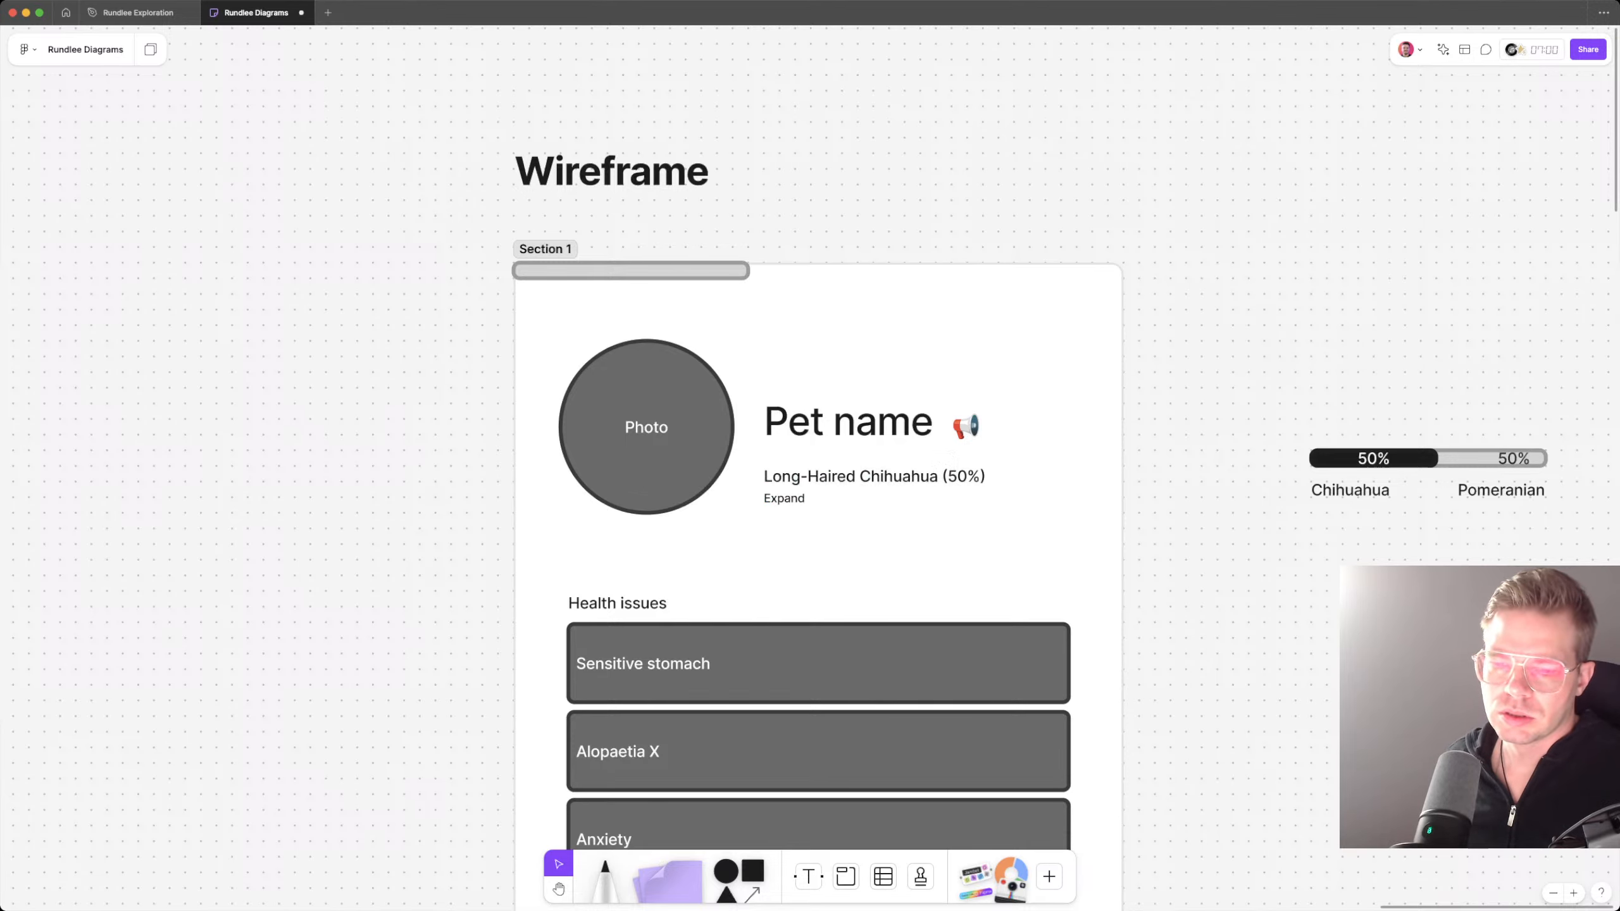
Step: Move the breed line and its Expand label up, closer beneath Pet name
click(875, 476)
shift+click(785, 498)
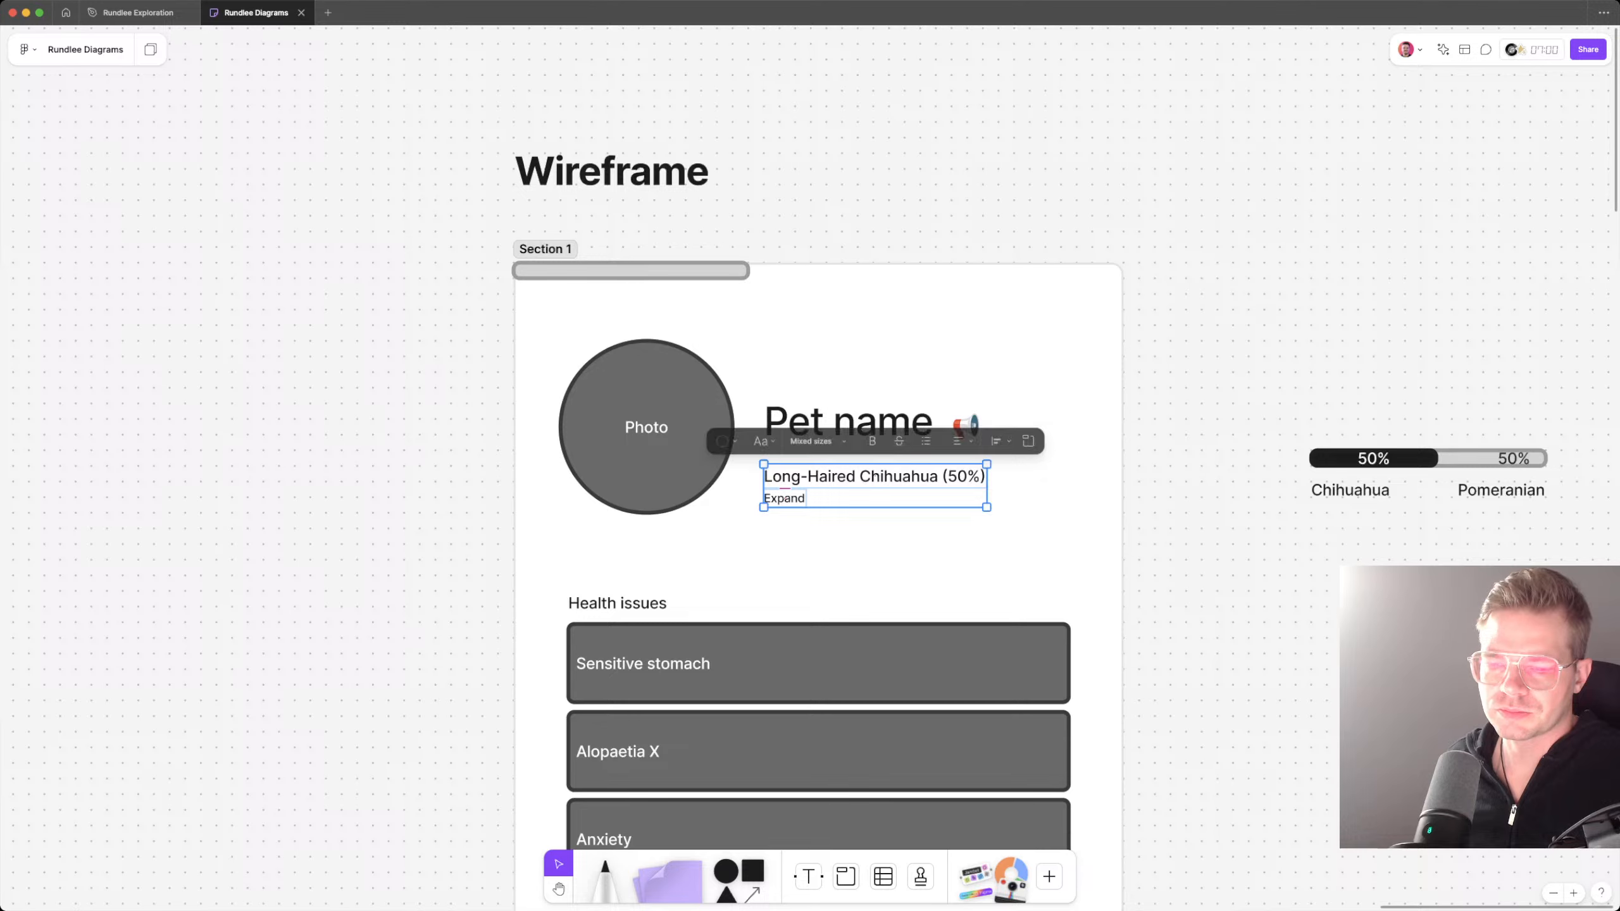
drag(784, 499, 784, 484)
key(Escape)
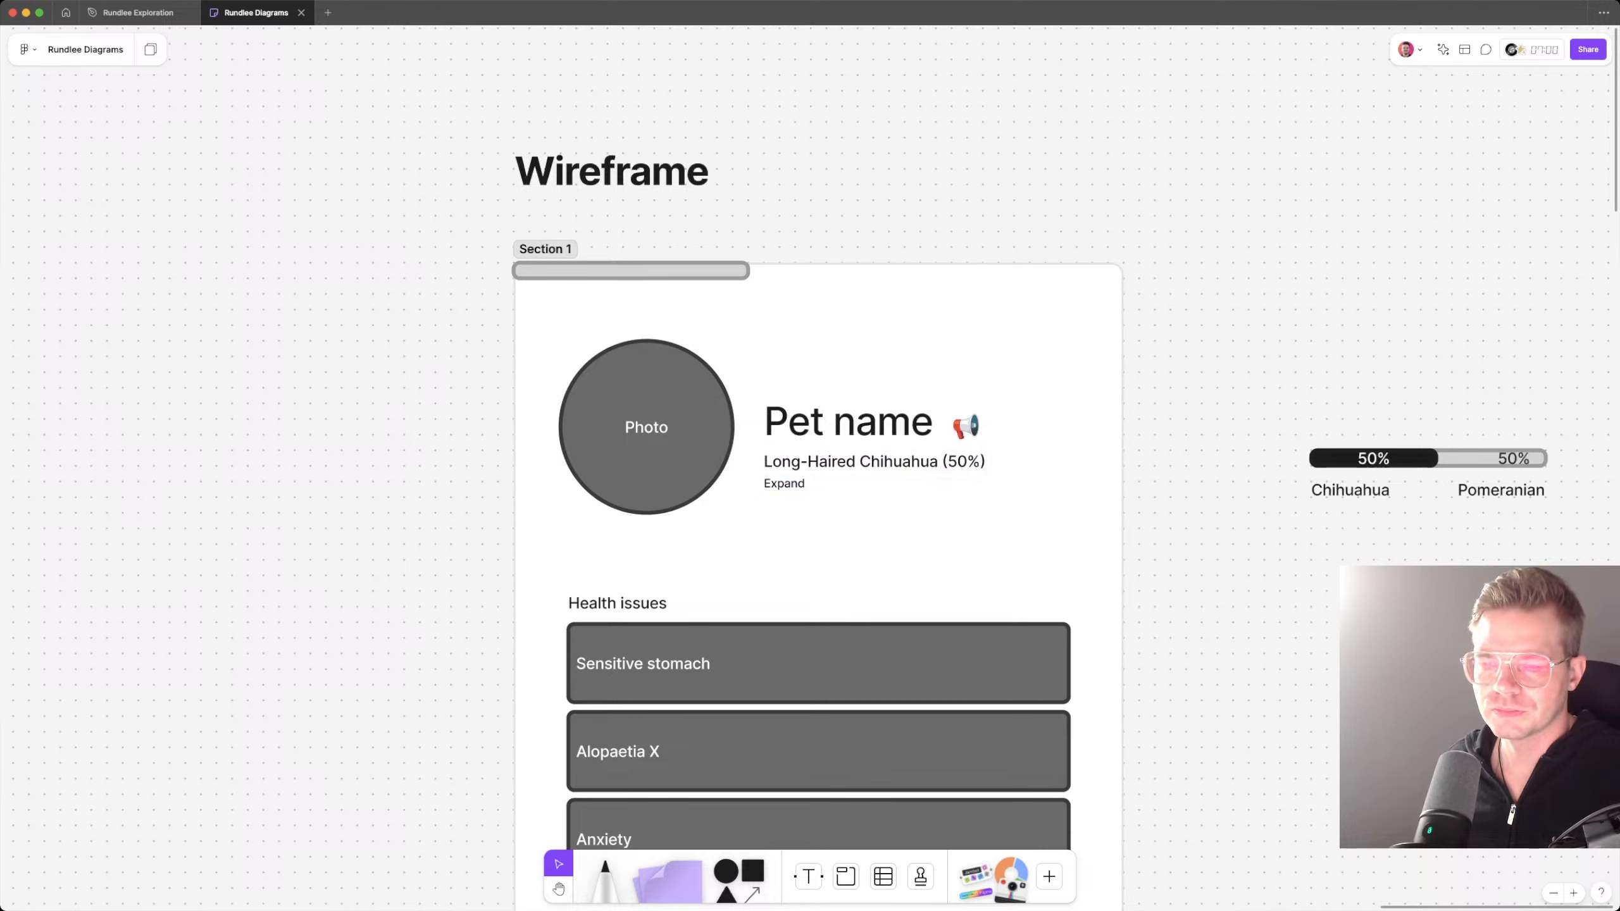
Step: Place the breed line and Expand label below the photo, above Health issues, with a second copy of the pair to the right
click(875, 461)
shift+click(784, 483)
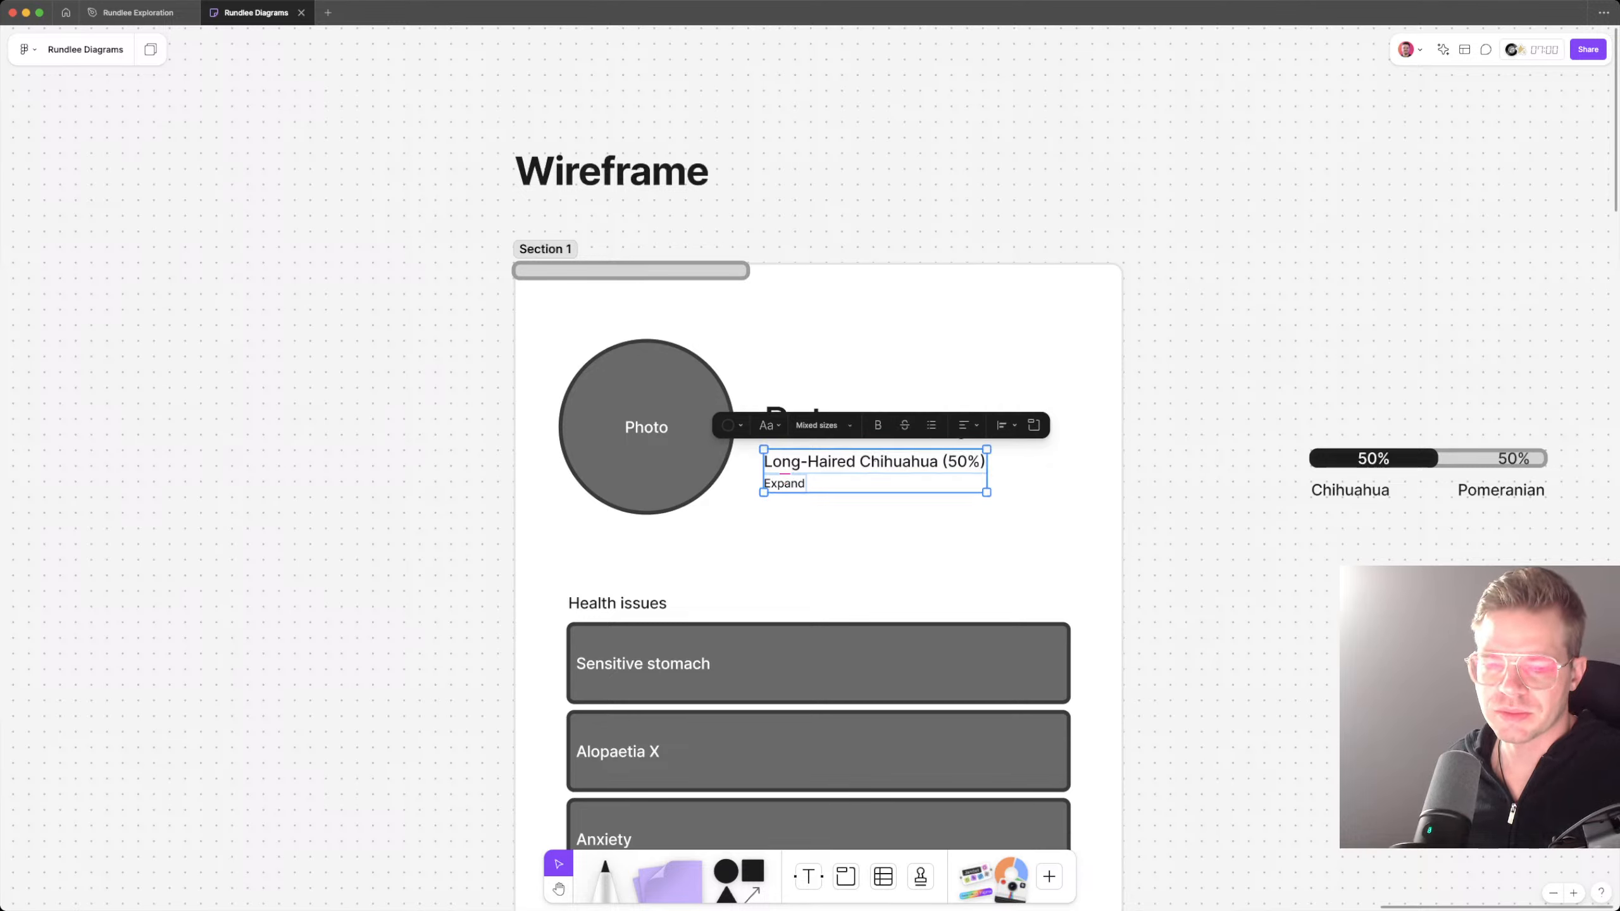
mouse_move(784, 483)
mouse_down()
mouse_move(628, 563)
mouse_move(589, 565)
mouse_move(863, 564)
mouse_up()
key(Escape)
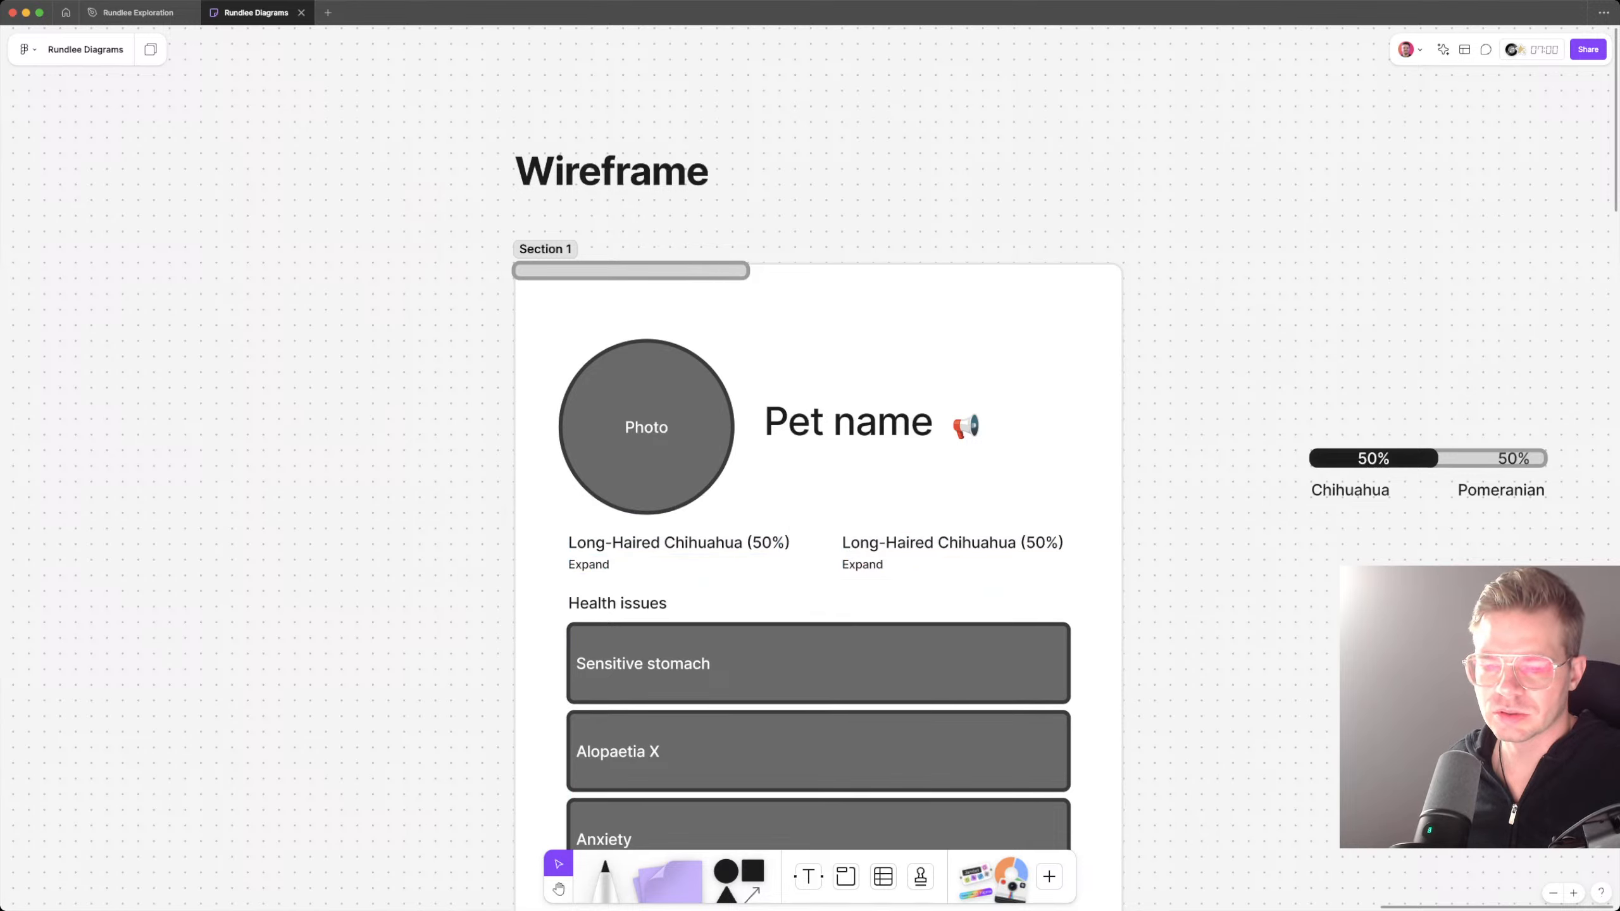
Step: Move the right-hand copy of the breed line directly beneath Pet name and change its text to "See Nicknames"
drag(952, 542, 875, 462)
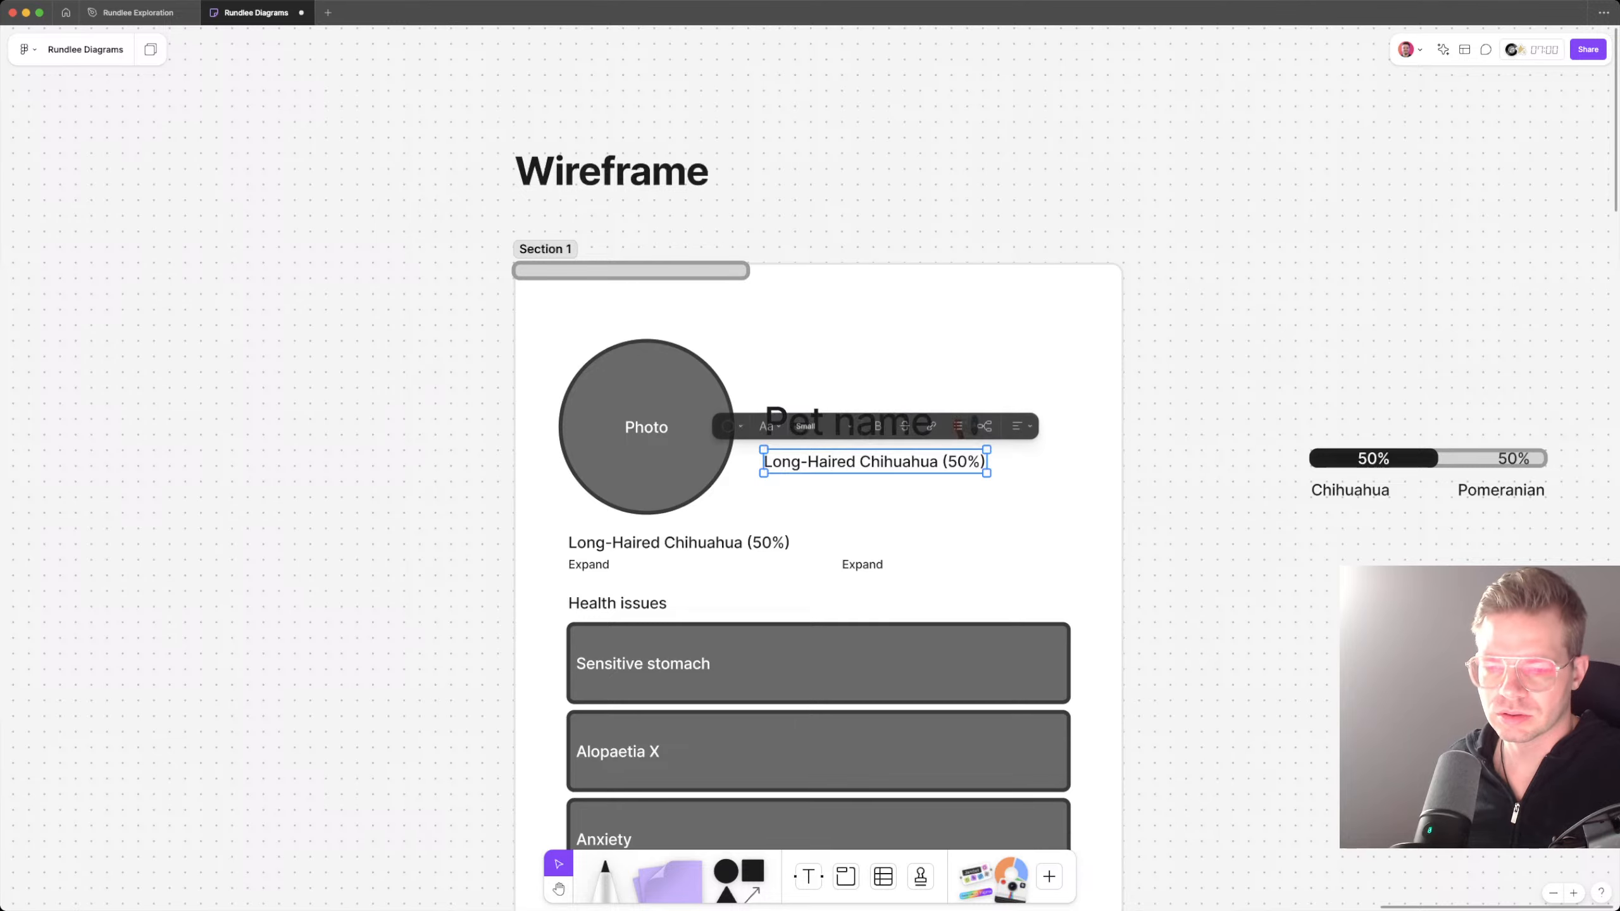
double_click(831, 461)
key(ctrl+a)
text(Nicknams)
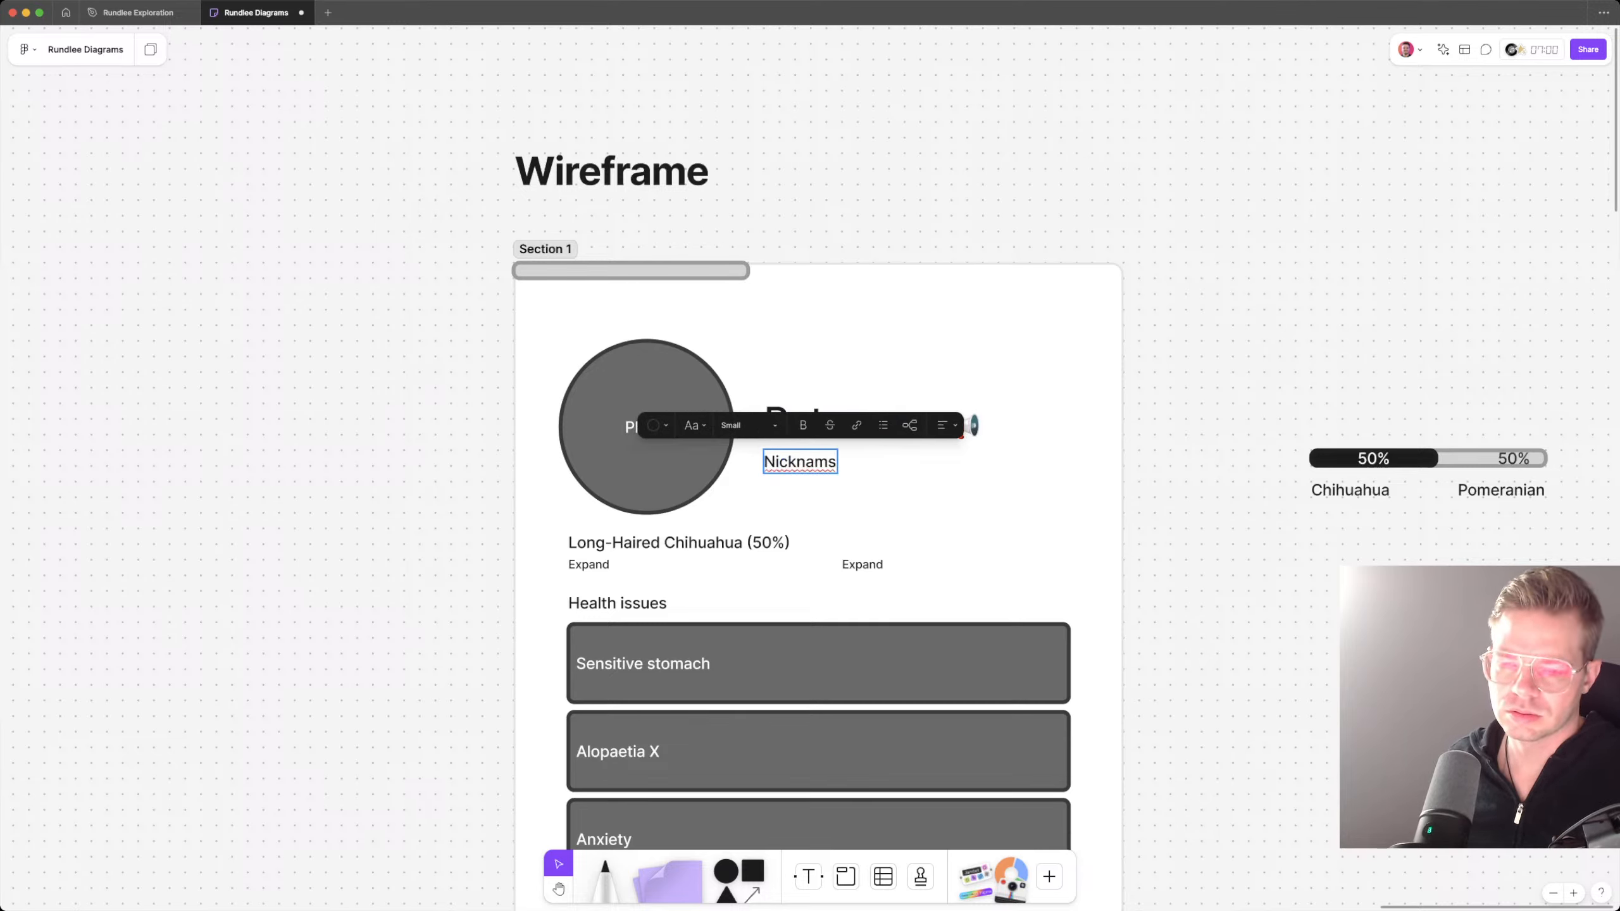
key(BackSpace)
text(es)
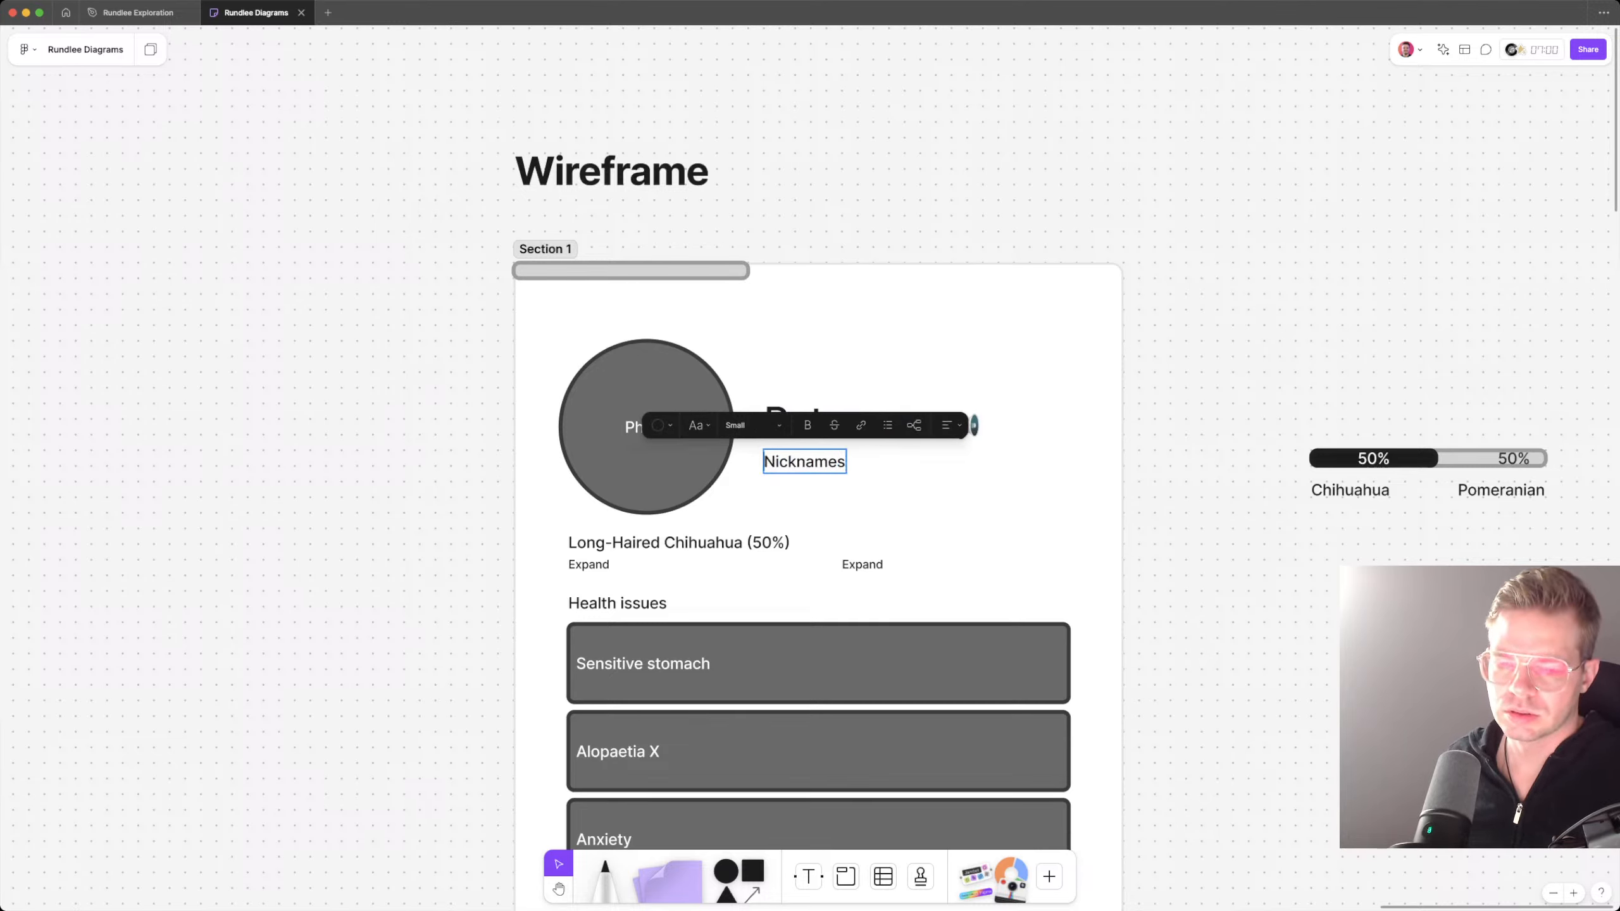
key(super+Left)
text(See)
key(Escape)
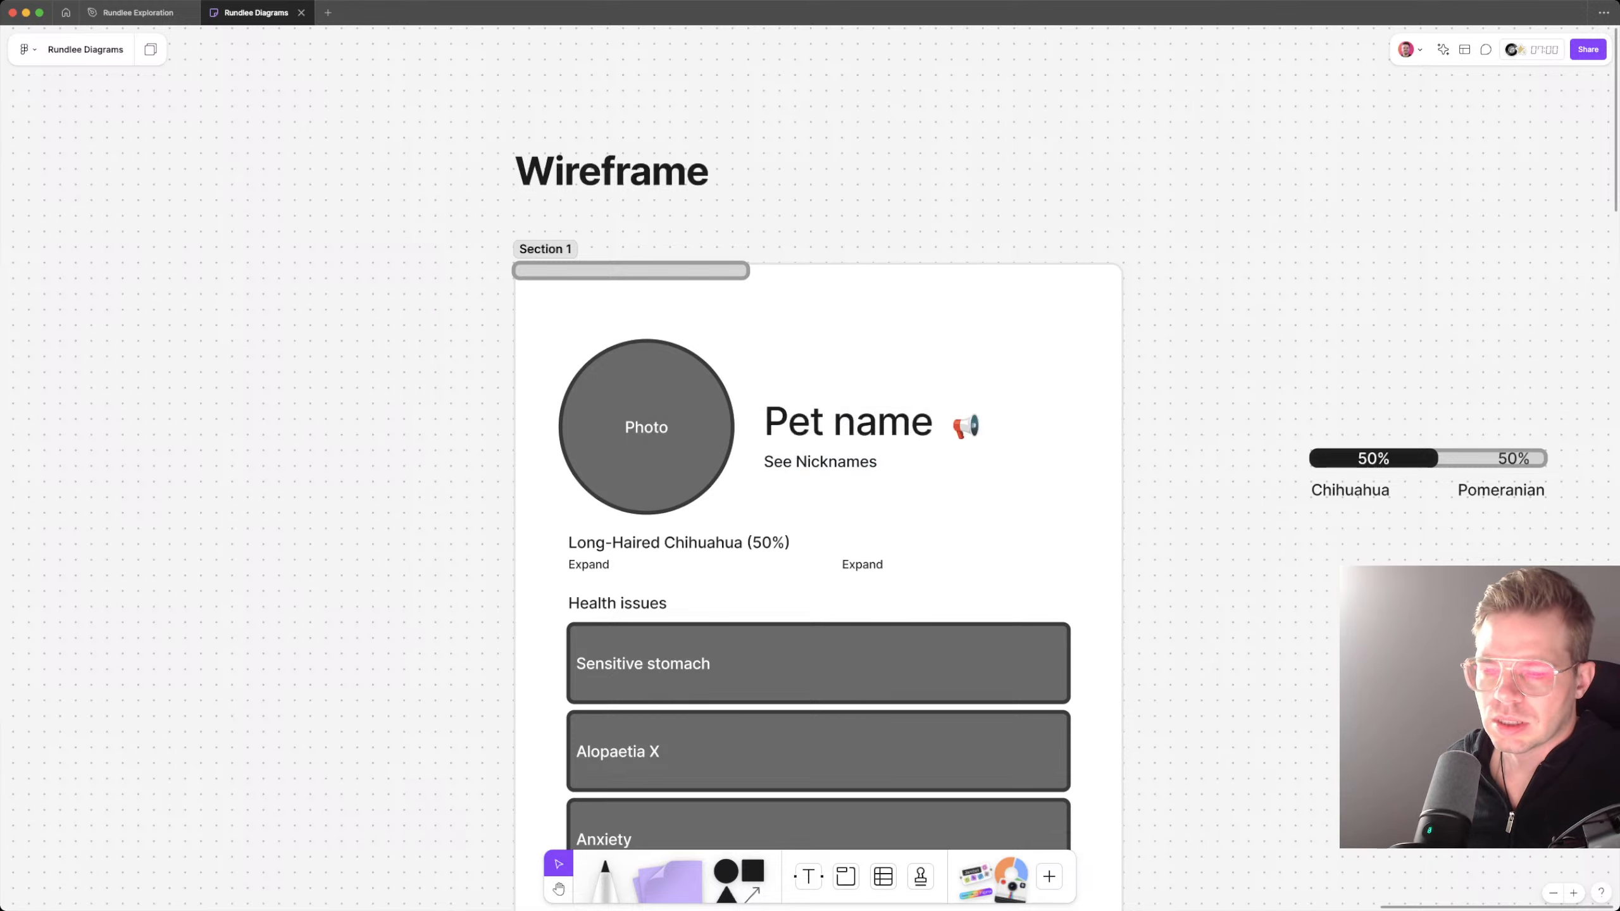
Step: Move the breed line, both Expand labels and the Health issues block slightly down, away from the photo
scroll(823, 511, down, 2)
scroll(823, 511, down, 2)
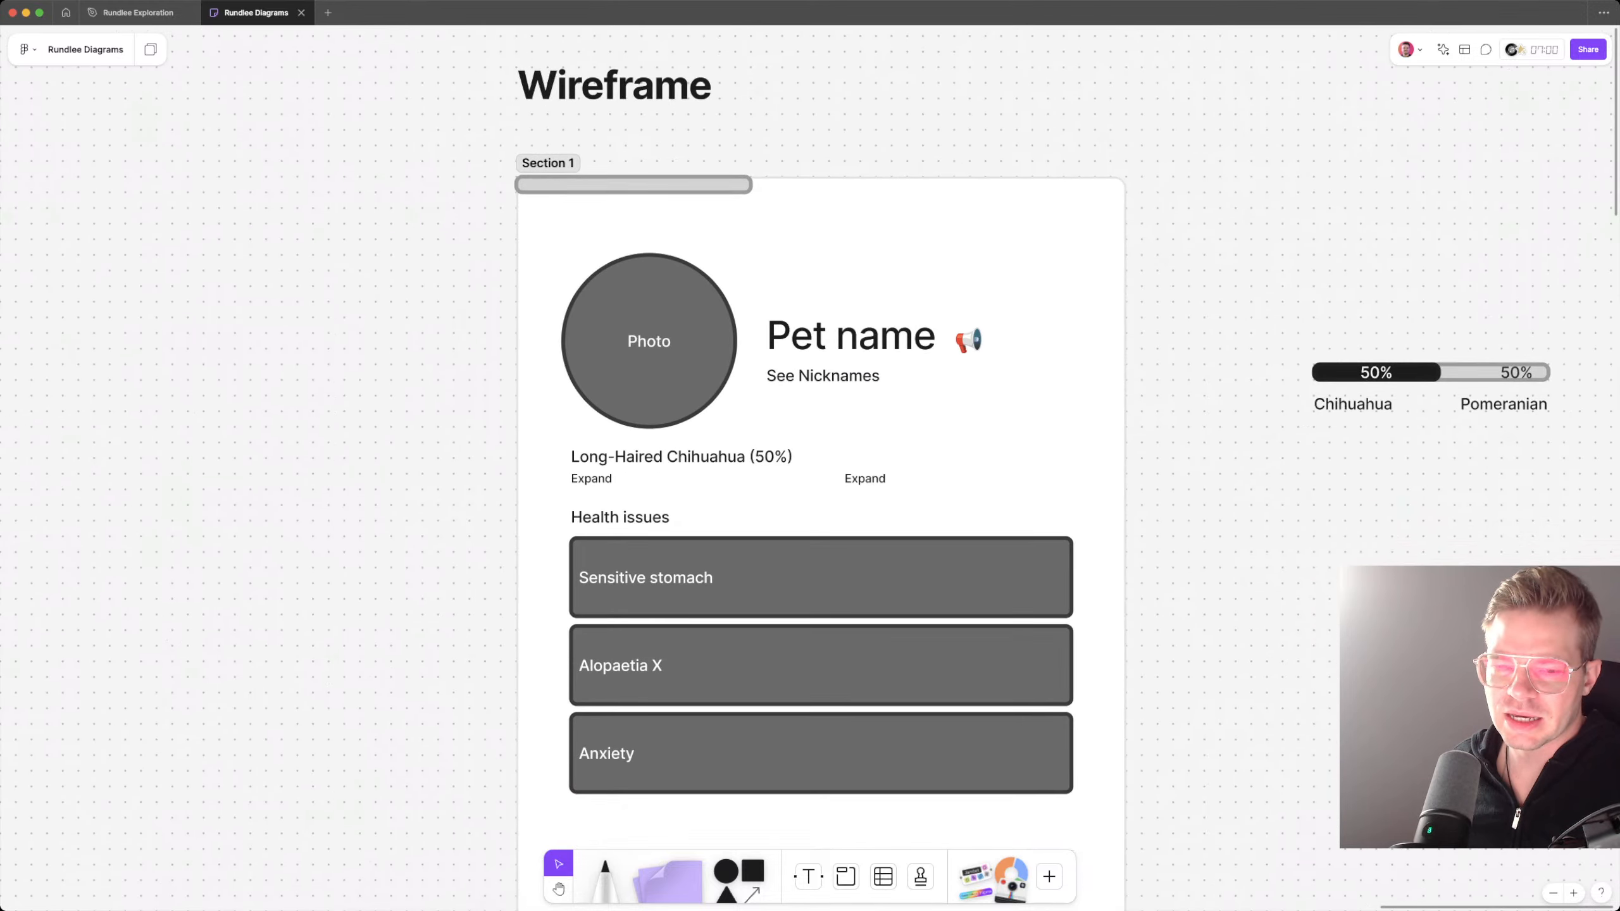
scroll(913, 447, down, 5)
drag(664, 523, 924, 274)
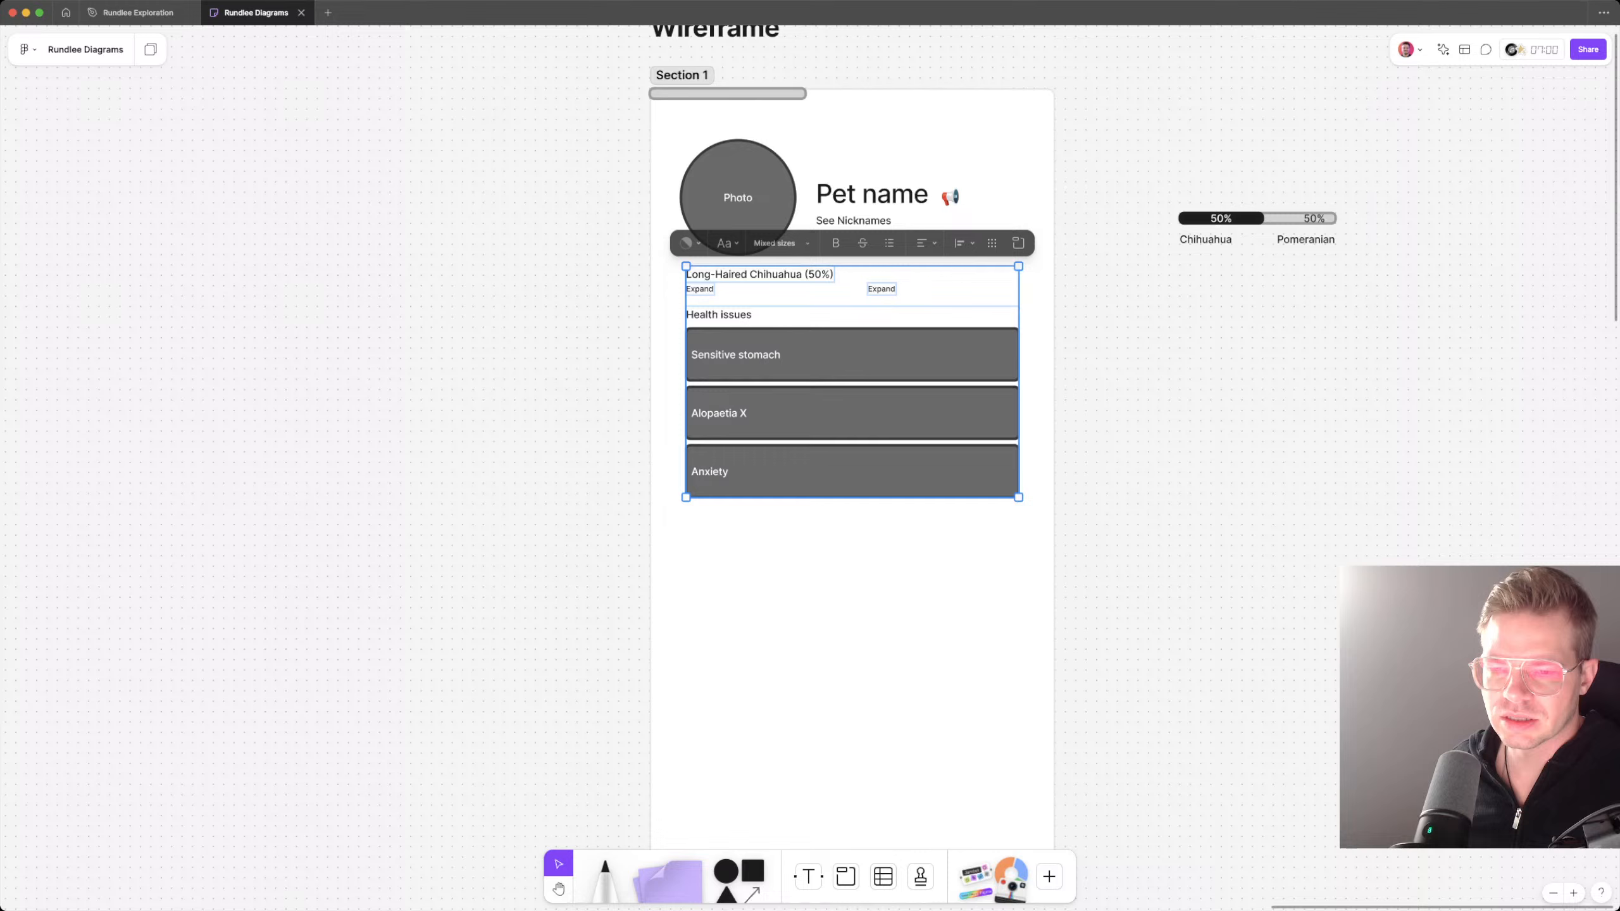
key(shift+Down)
key(shift+Down)
key(shift+Down)
key(Escape)
Step: Move the extra Expand label out of the section to the empty canvas on its right
click(880, 309)
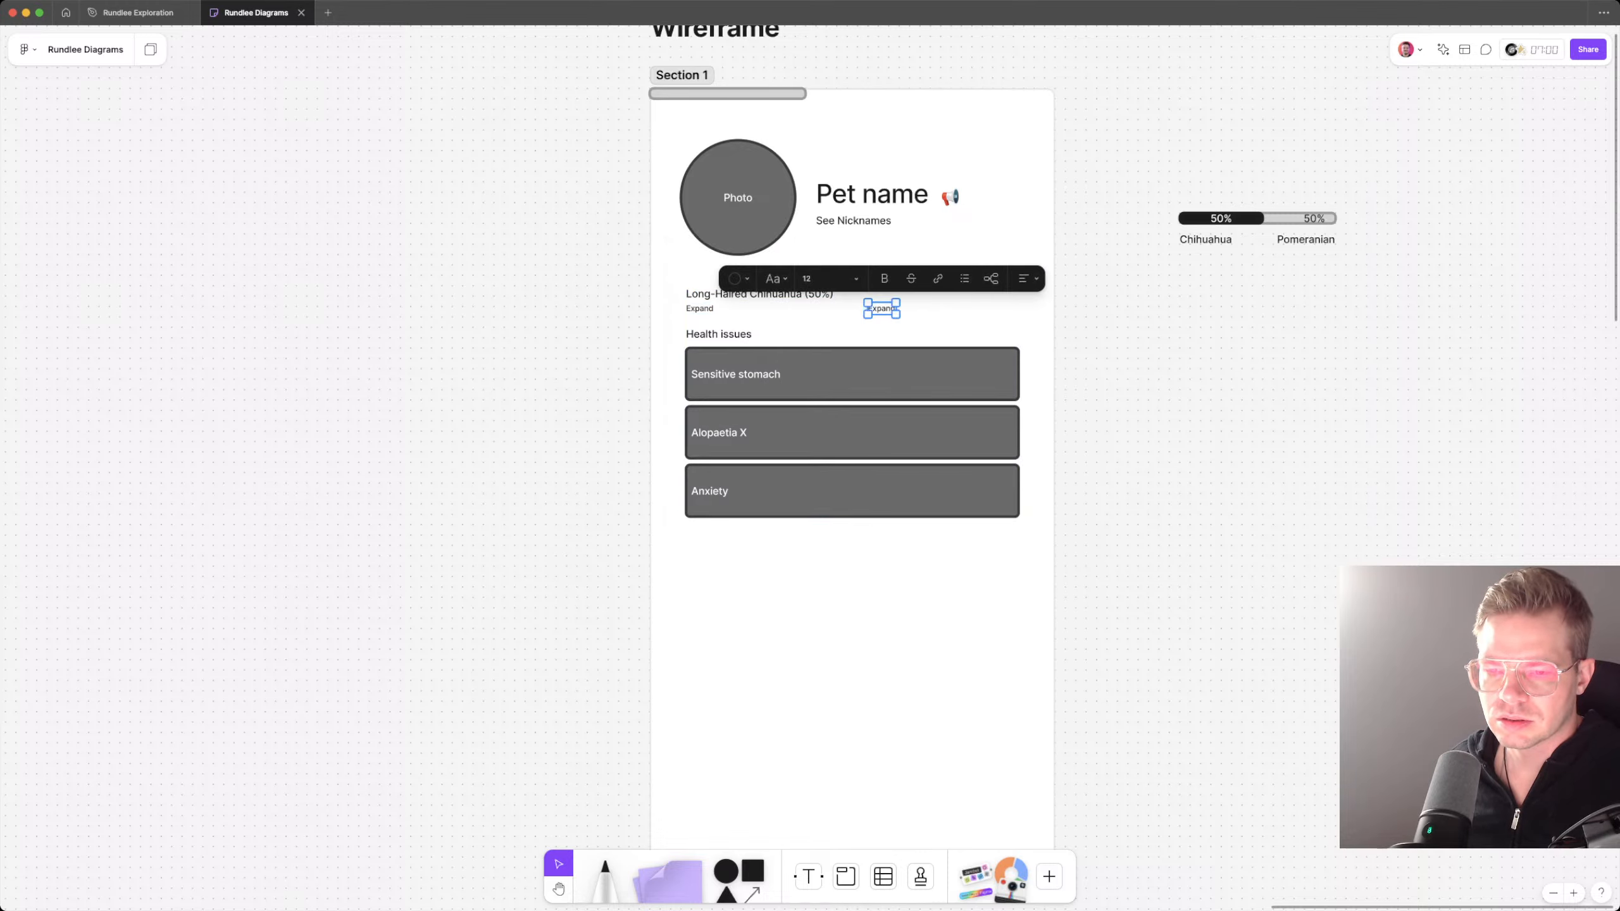
drag(880, 308, 1131, 324)
drag(759, 293, 922, 293)
key(super+z)
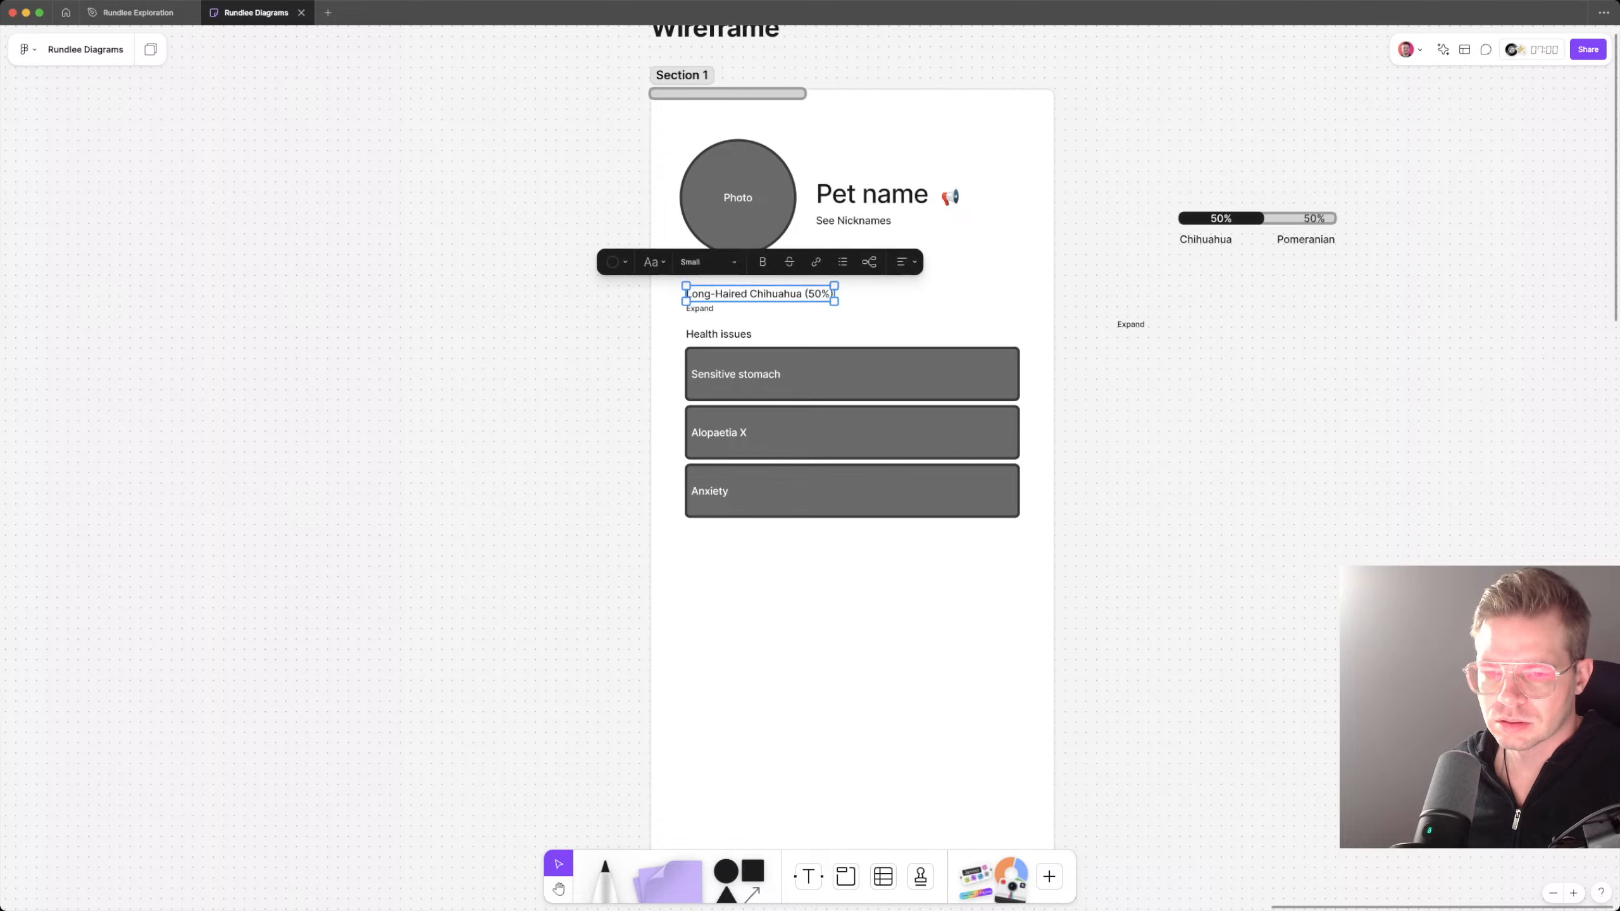
Step: Group the Long-Haired Chihuahua (50%) line with the Expand label beneath it
shift+click(700, 308)
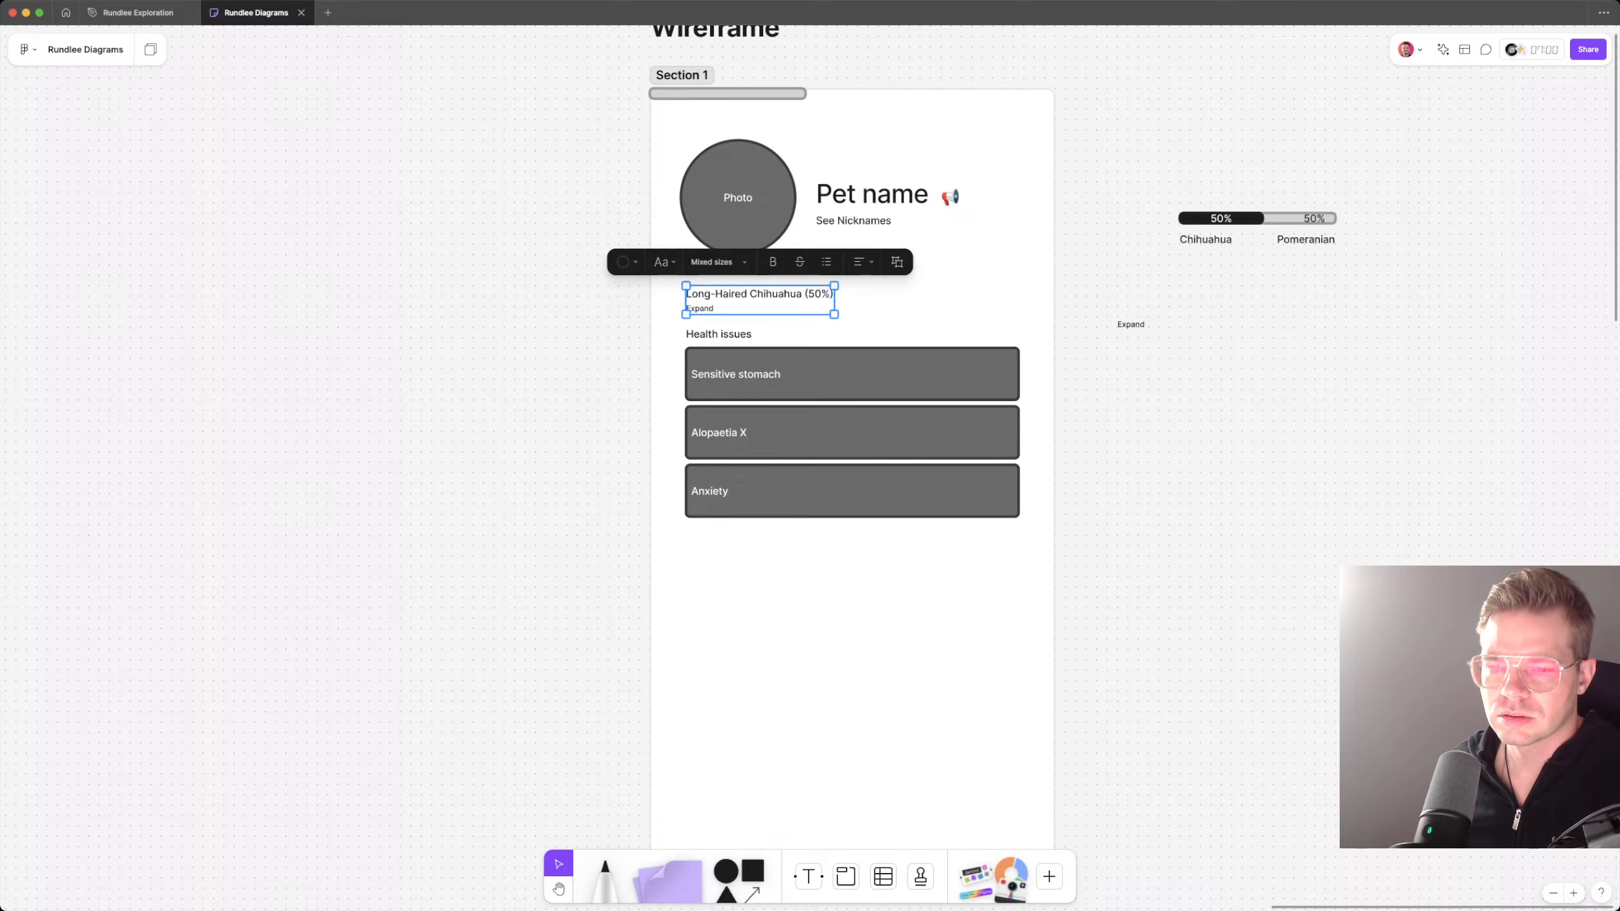
drag(718, 309, 866, 310)
key(super+z)
Step: Move the Health issues block further down to widen the gap below the breed line
click(798, 376)
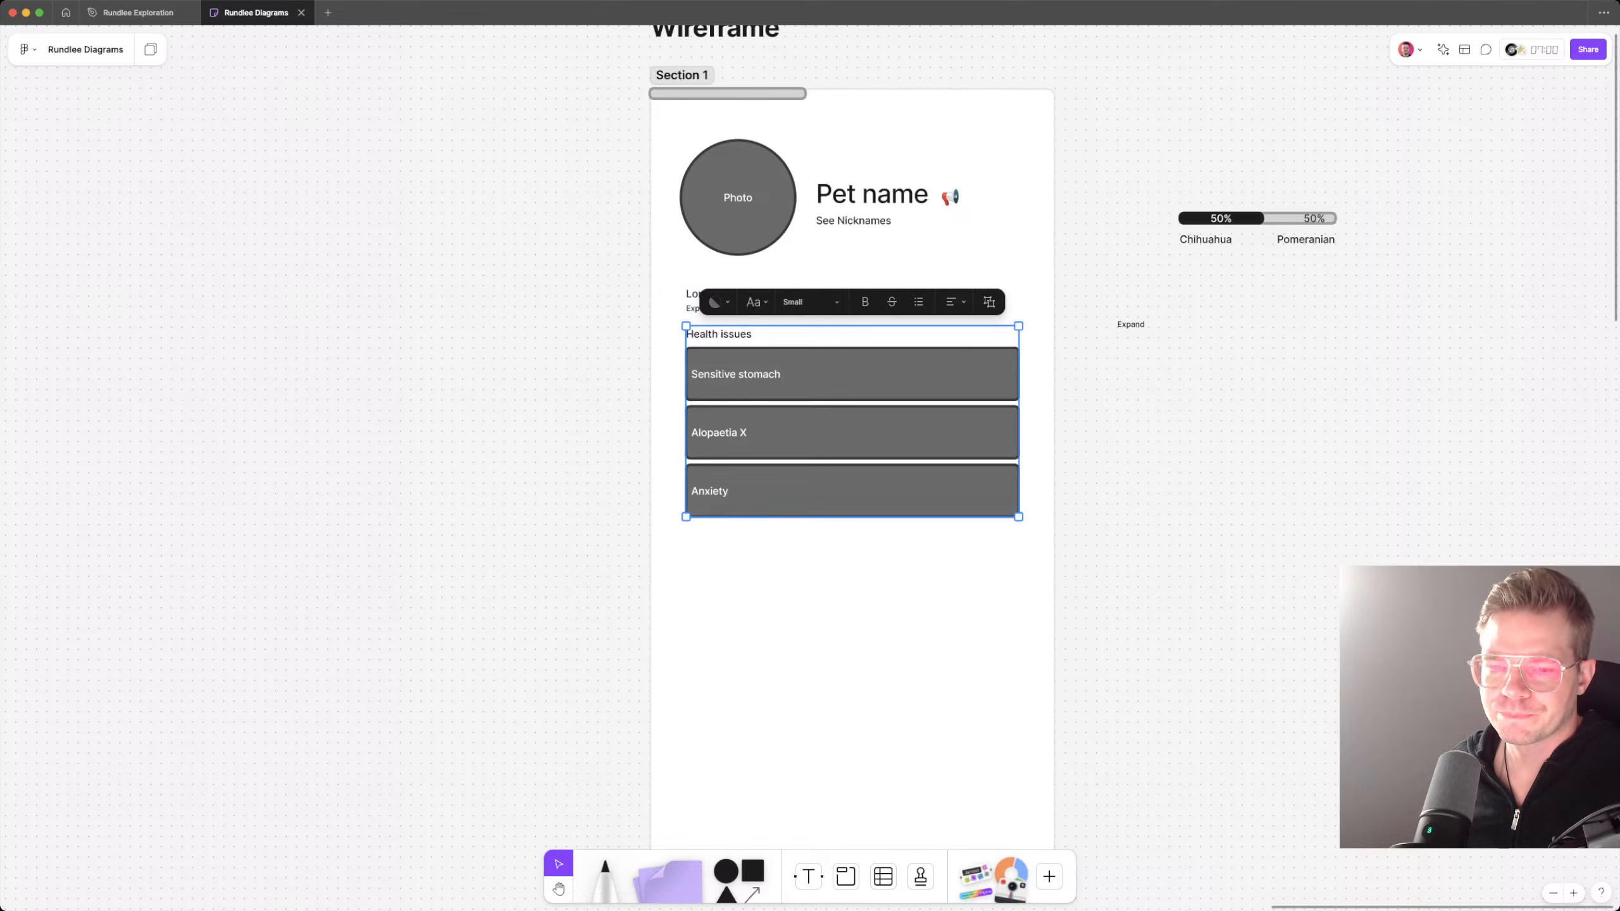
key(shift+Down)
key(shift+Down)
key(Escape)
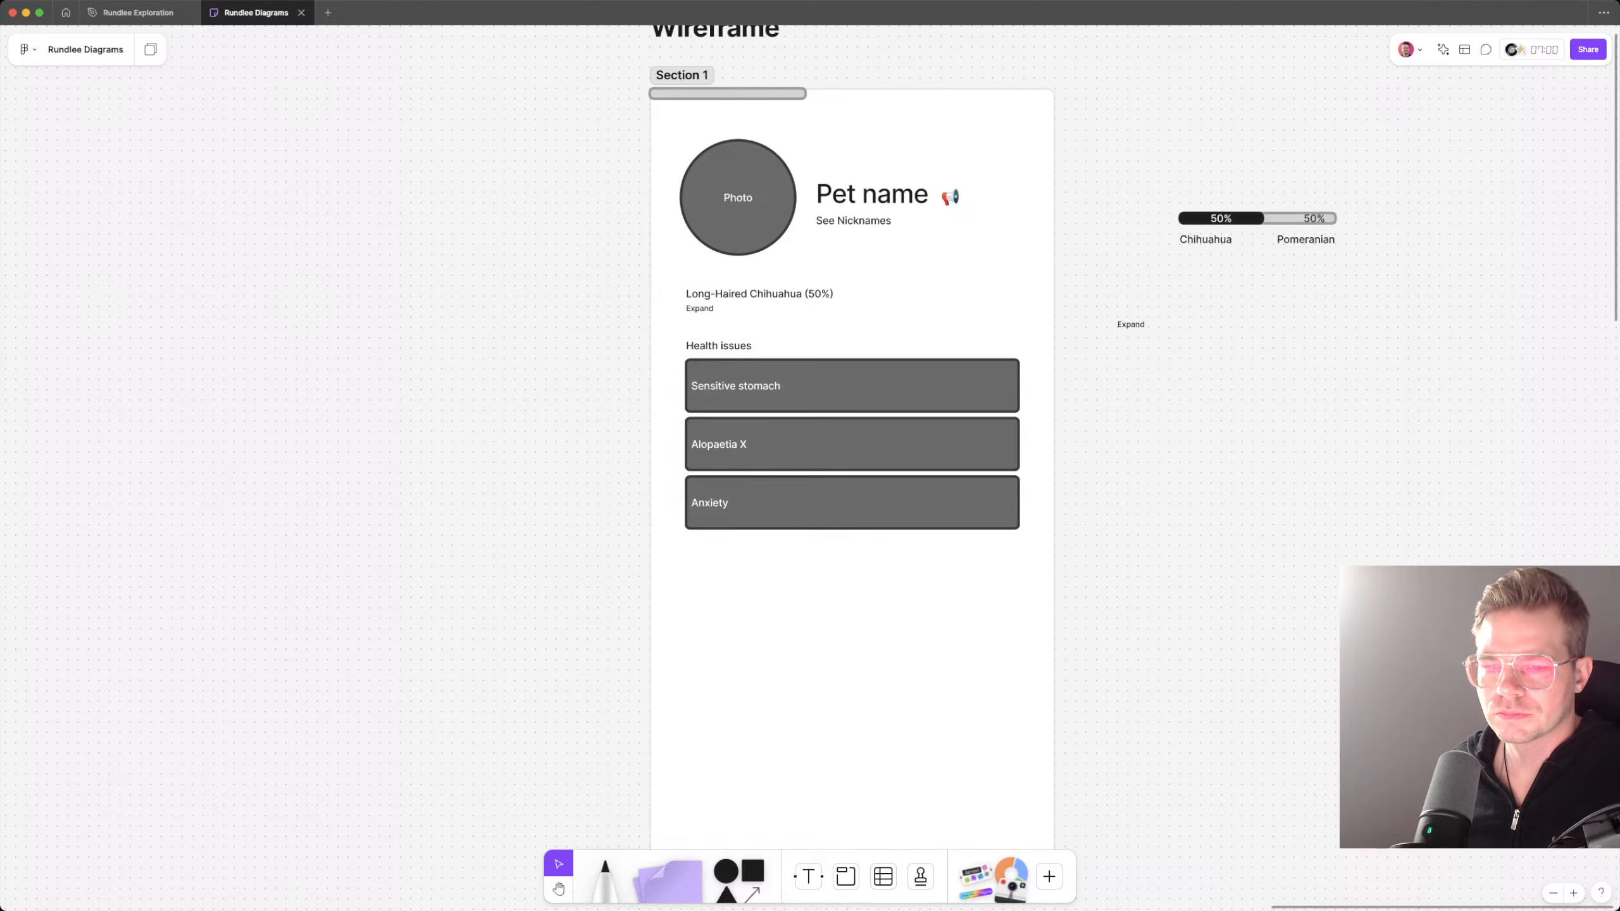
Step: Duplicate the breed line with its Expand label and place the copy below the Anxiety box, aligned left
click(758, 297)
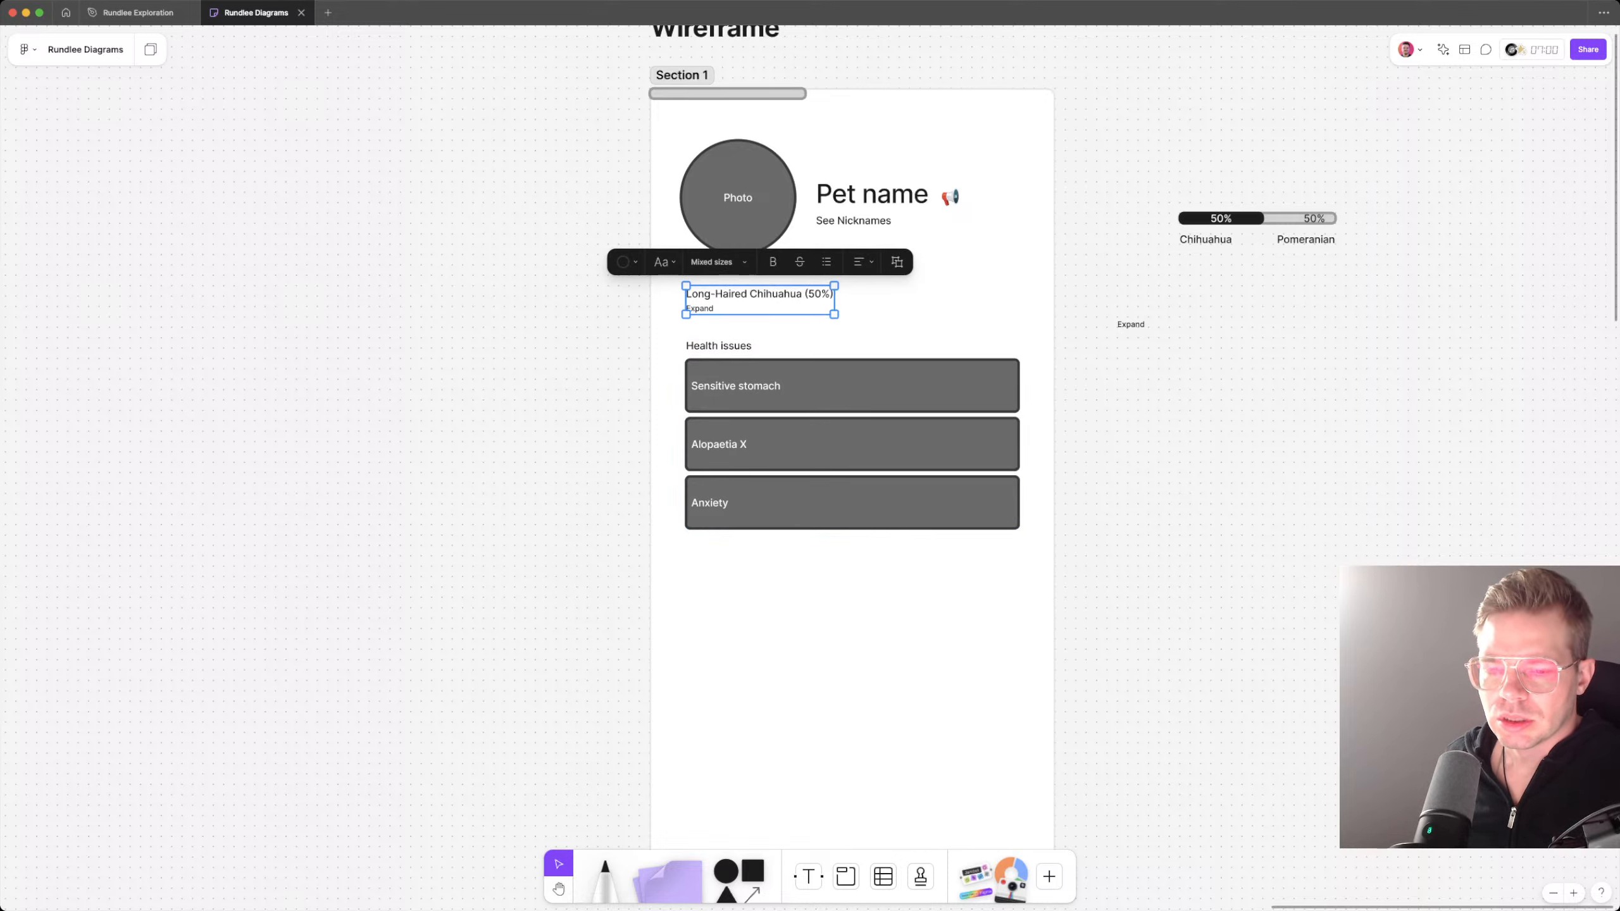
drag(759, 297, 759, 597)
key(Escape)
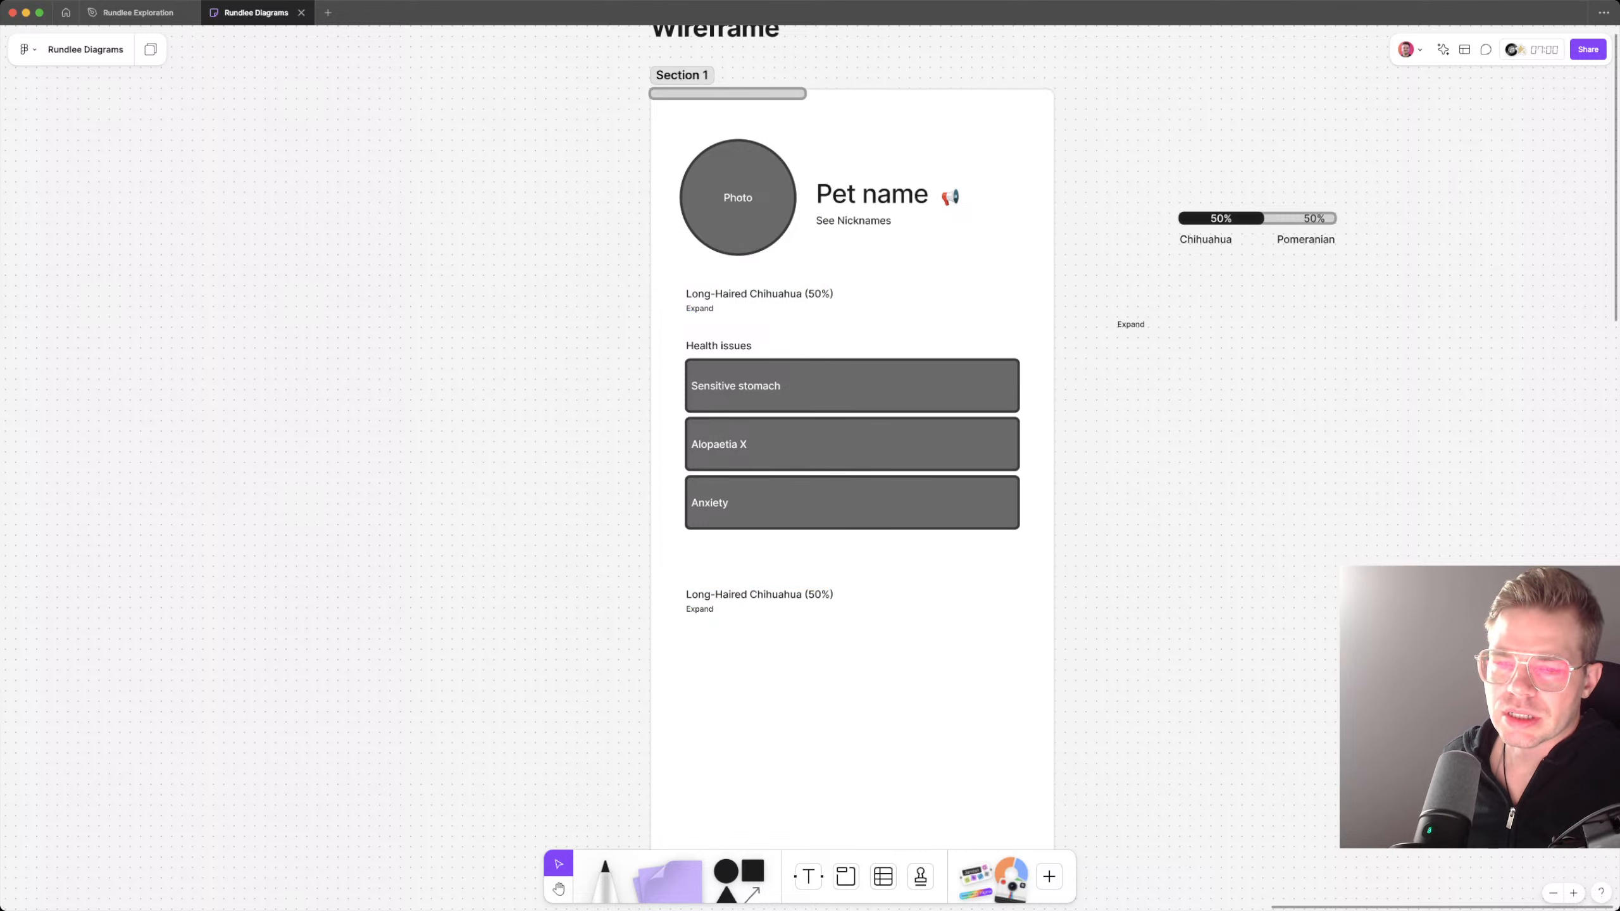
click(1130, 324)
key(Escape)
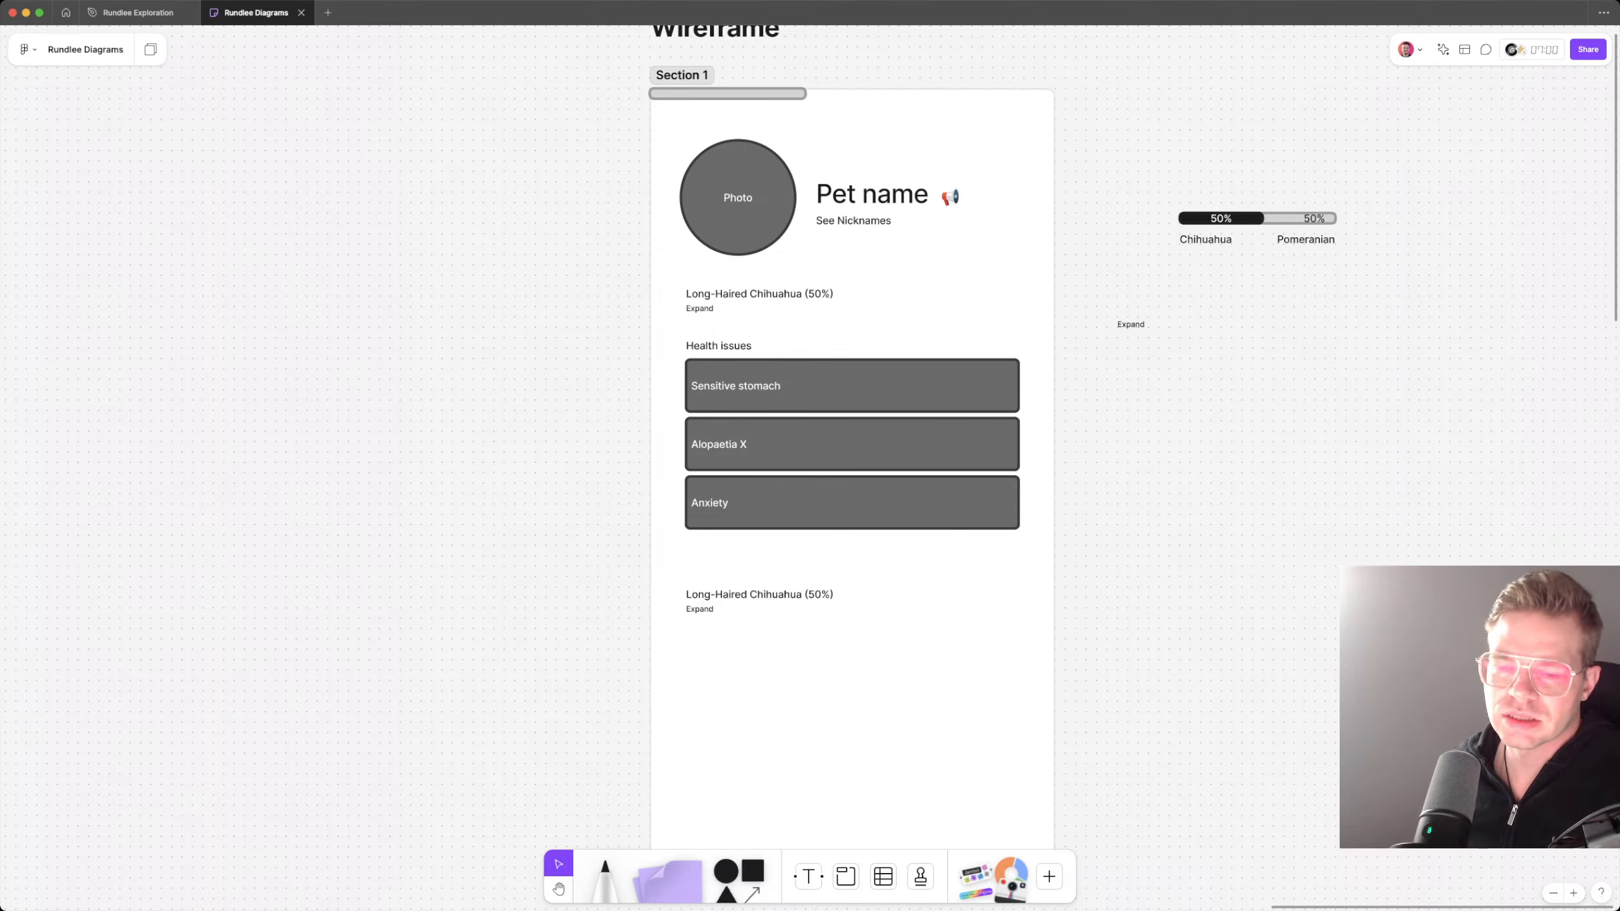
Step: Move the duplicated breed line and its Expand label further down the section, leaving a wide gap below the Anxiety box
click(759, 594)
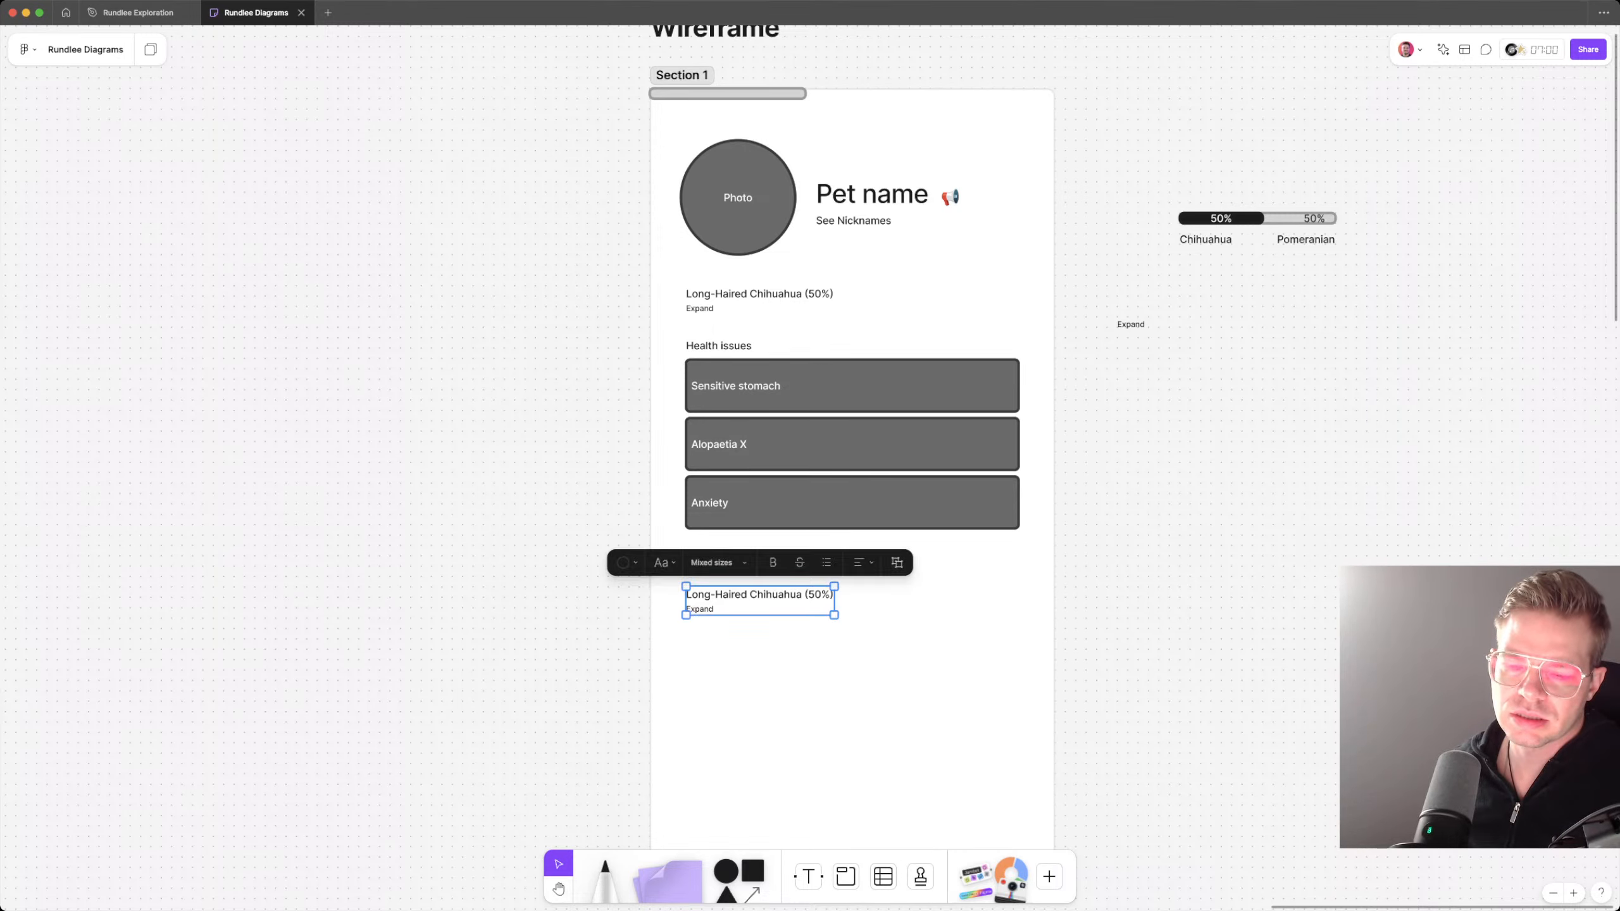
drag(758, 597, 758, 692)
click(765, 503)
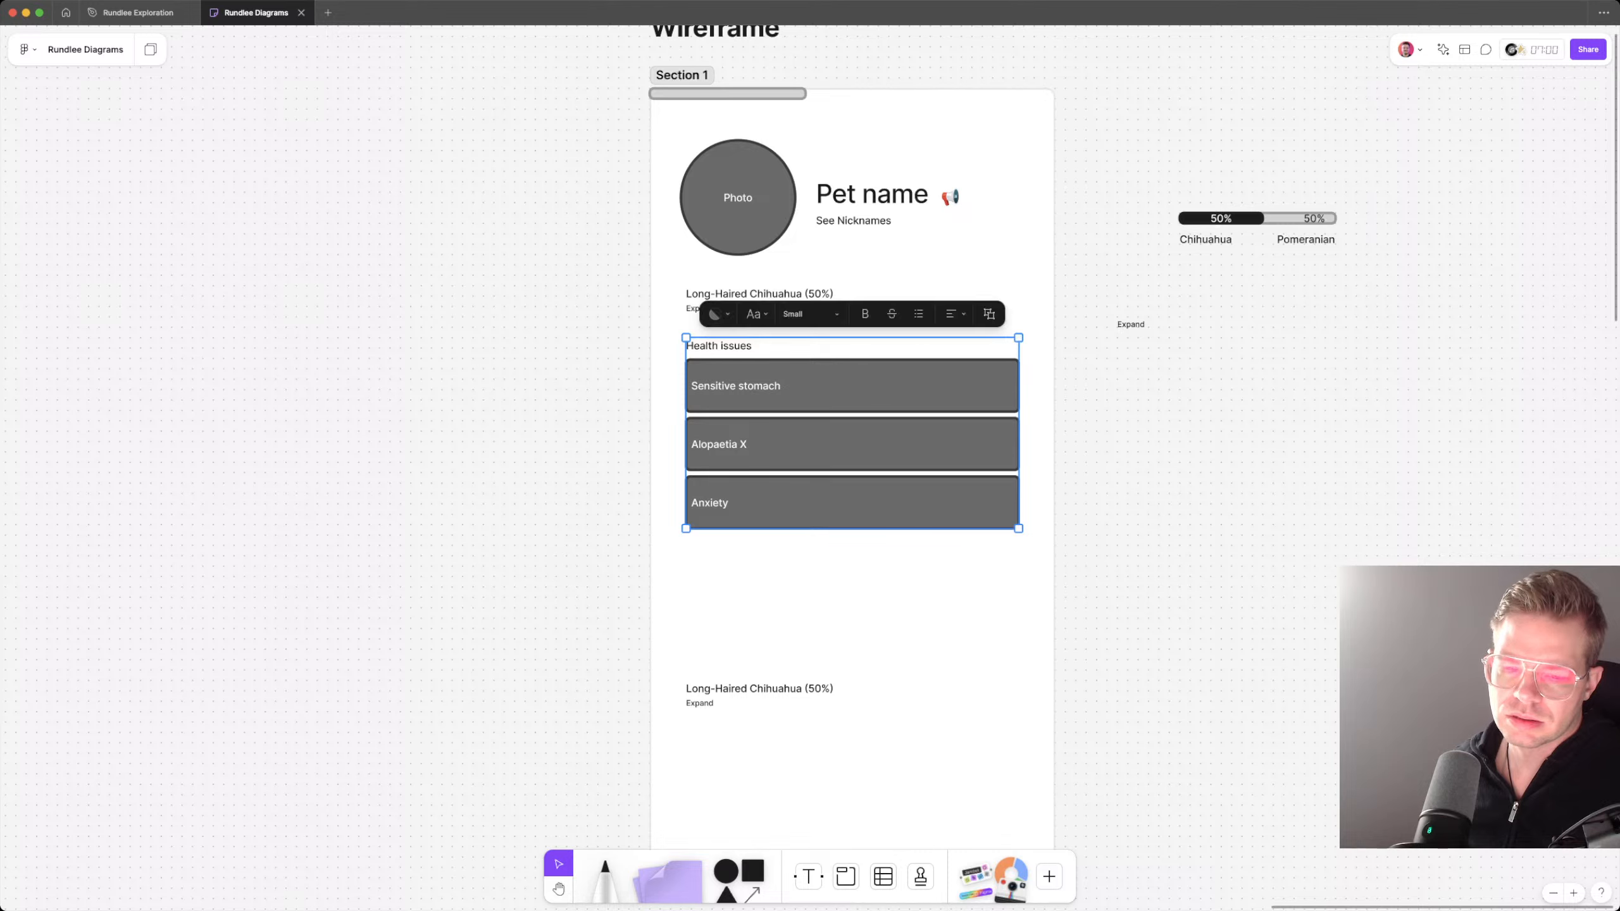
double_click(778, 508)
click(759, 691)
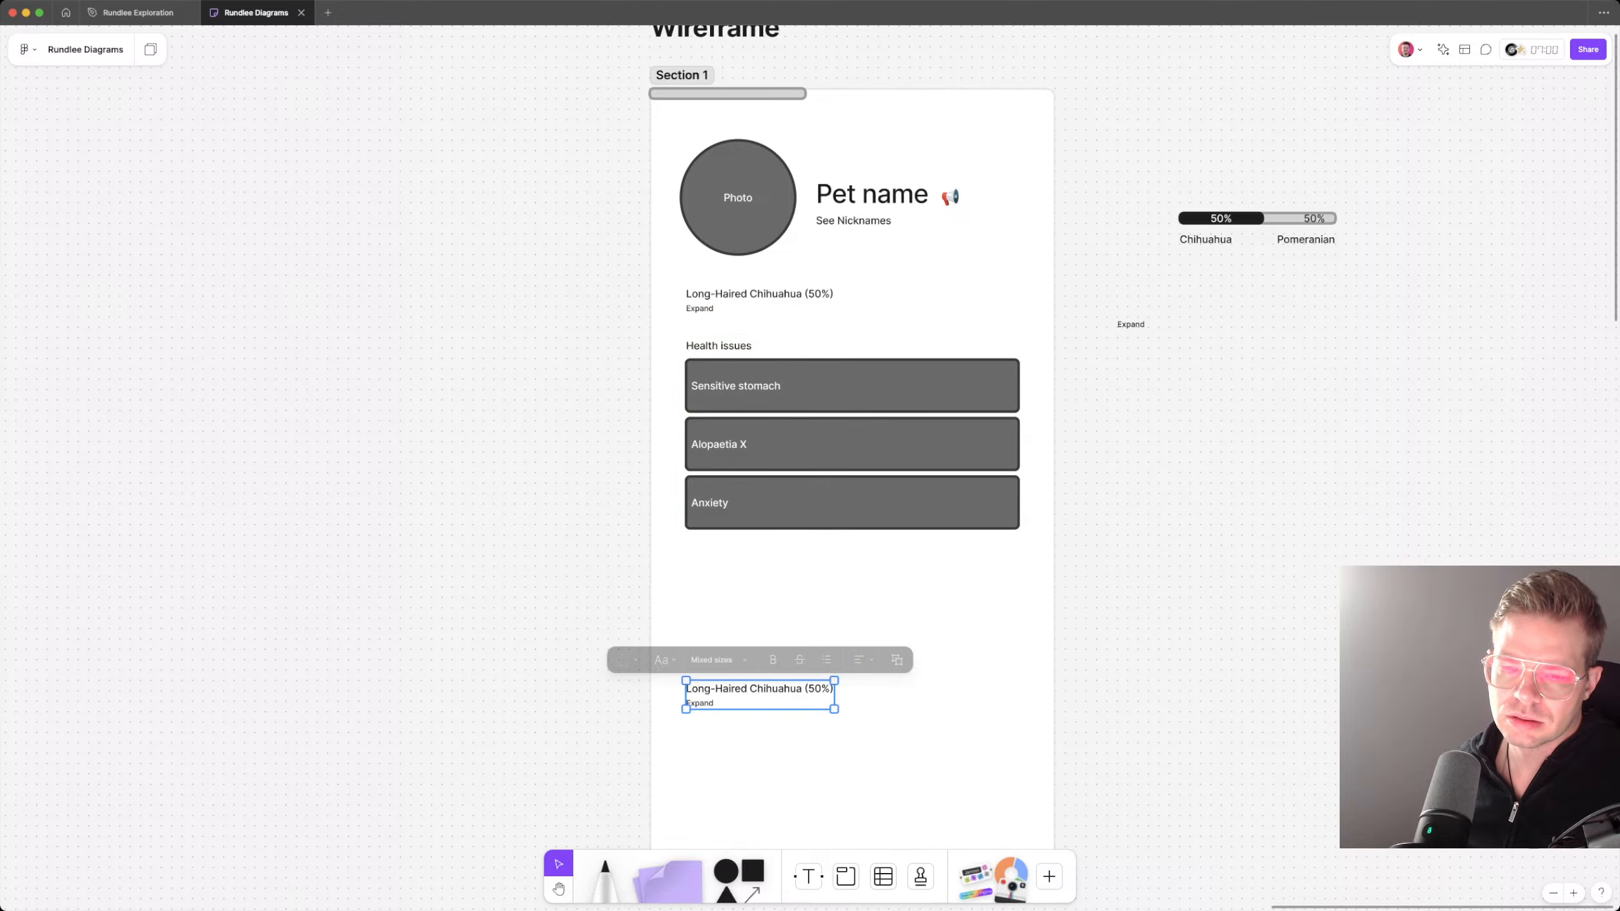
drag(759, 692, 759, 733)
click(765, 612)
Step: Duplicate the Health issues heading and place the copy in the gap below the Anxiety box, aligned left
double_click(719, 346)
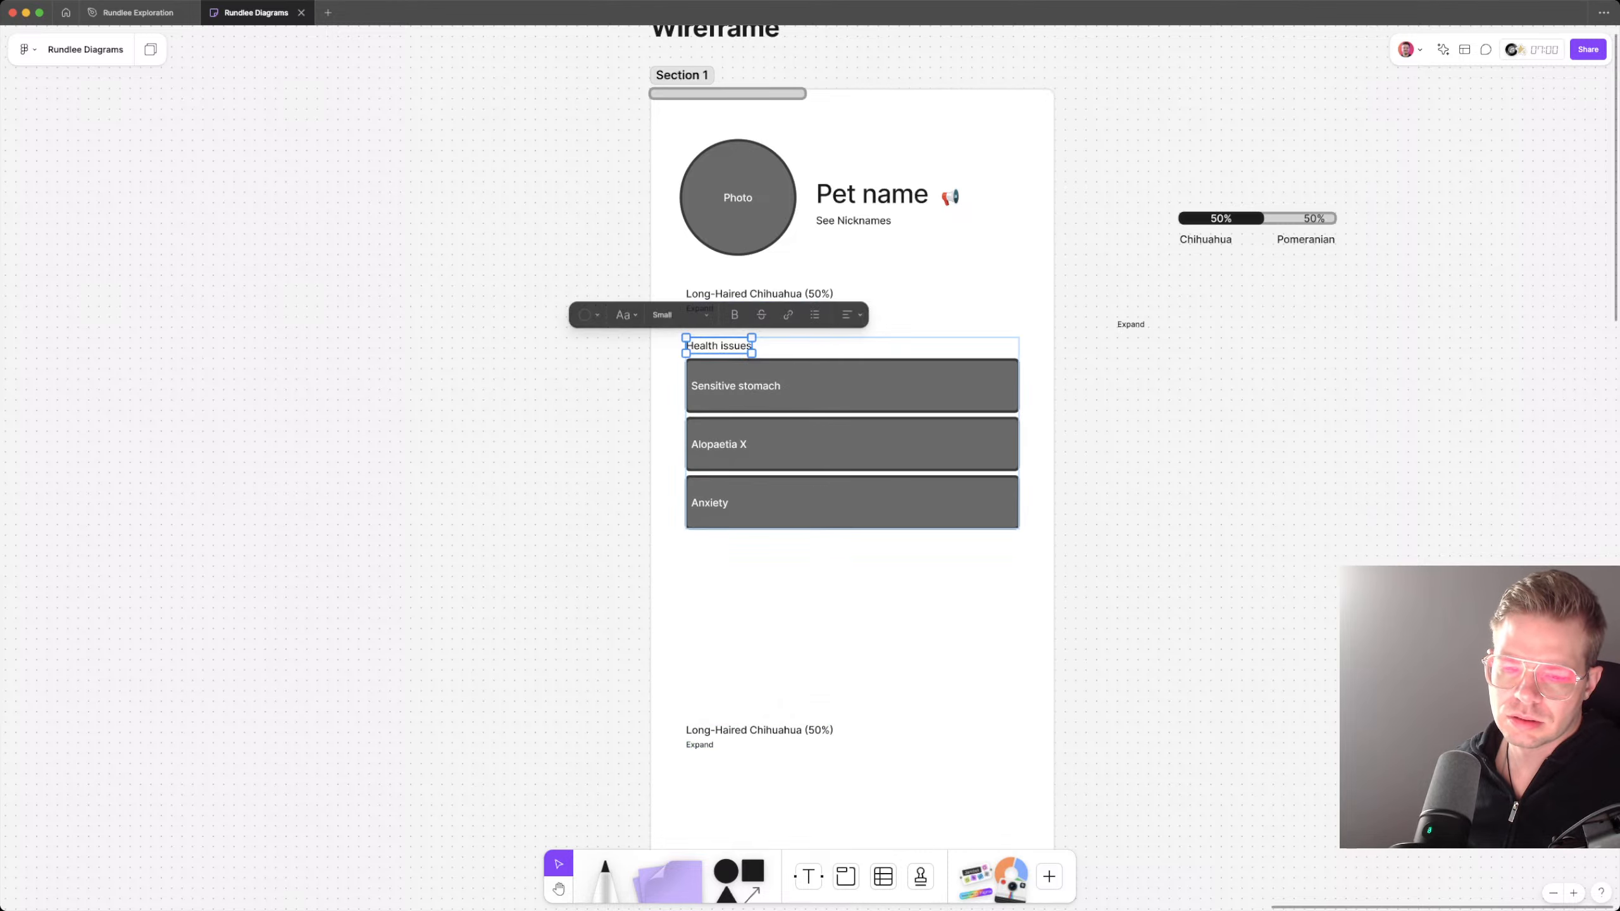
mouse_move(719, 347)
mouse_down()
mouse_move(719, 663)
mouse_move(719, 625)
mouse_up()
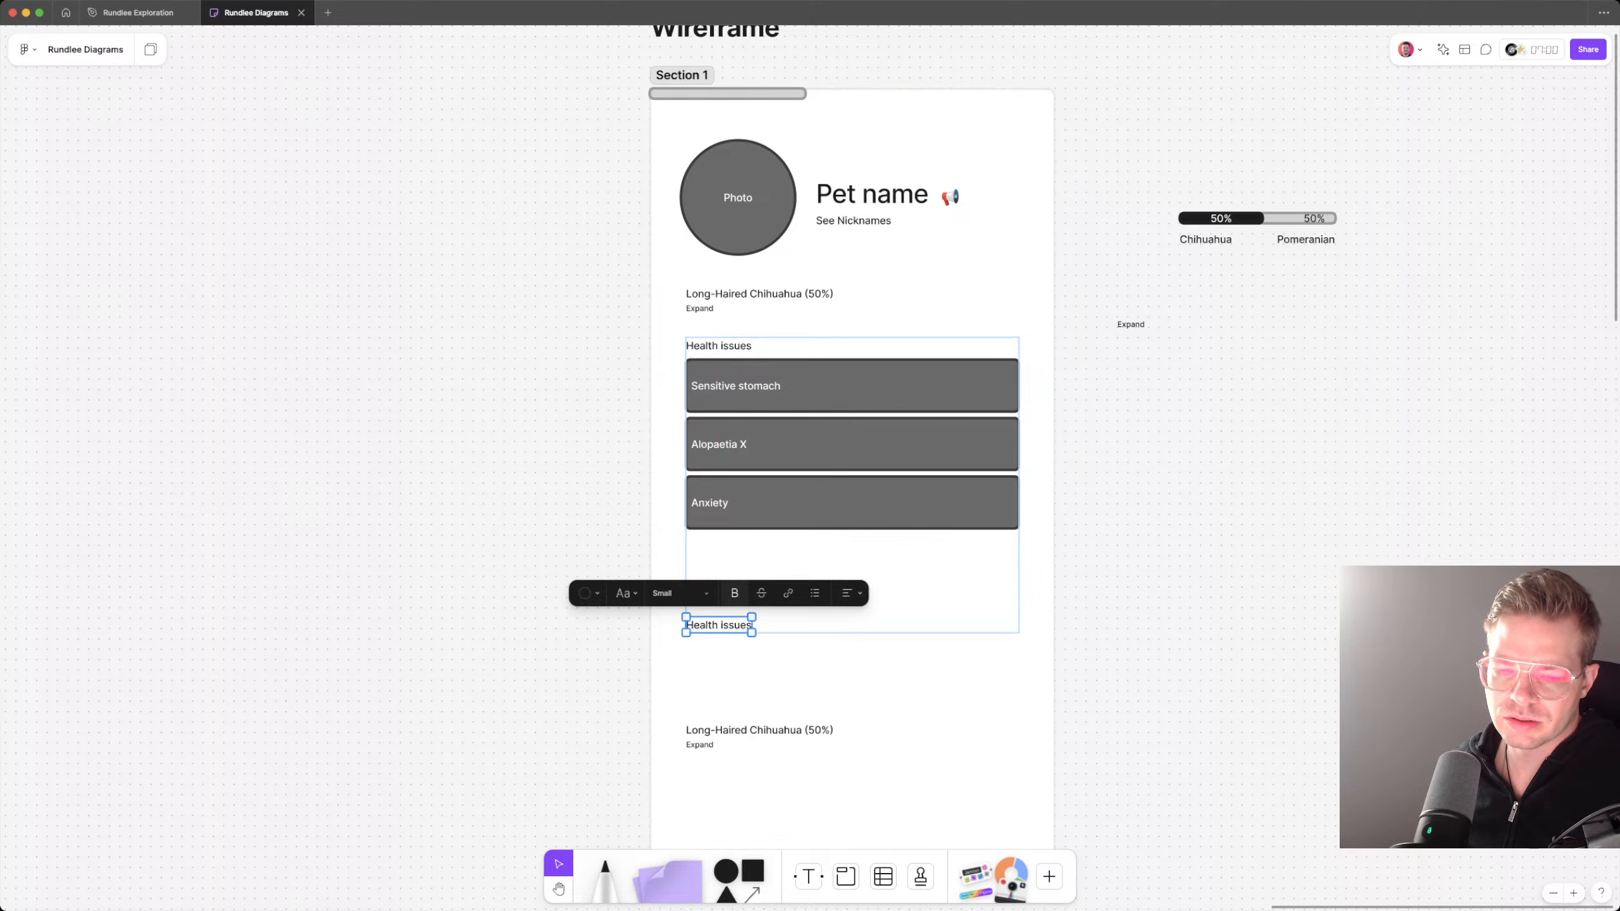
scroll(719, 625, down, 2)
click(782, 593)
Step: Paste a copy of the Anxiety box under the new heading, reshape it nearly square, and move the duplicated breed line left outside the section
double_click(890, 365)
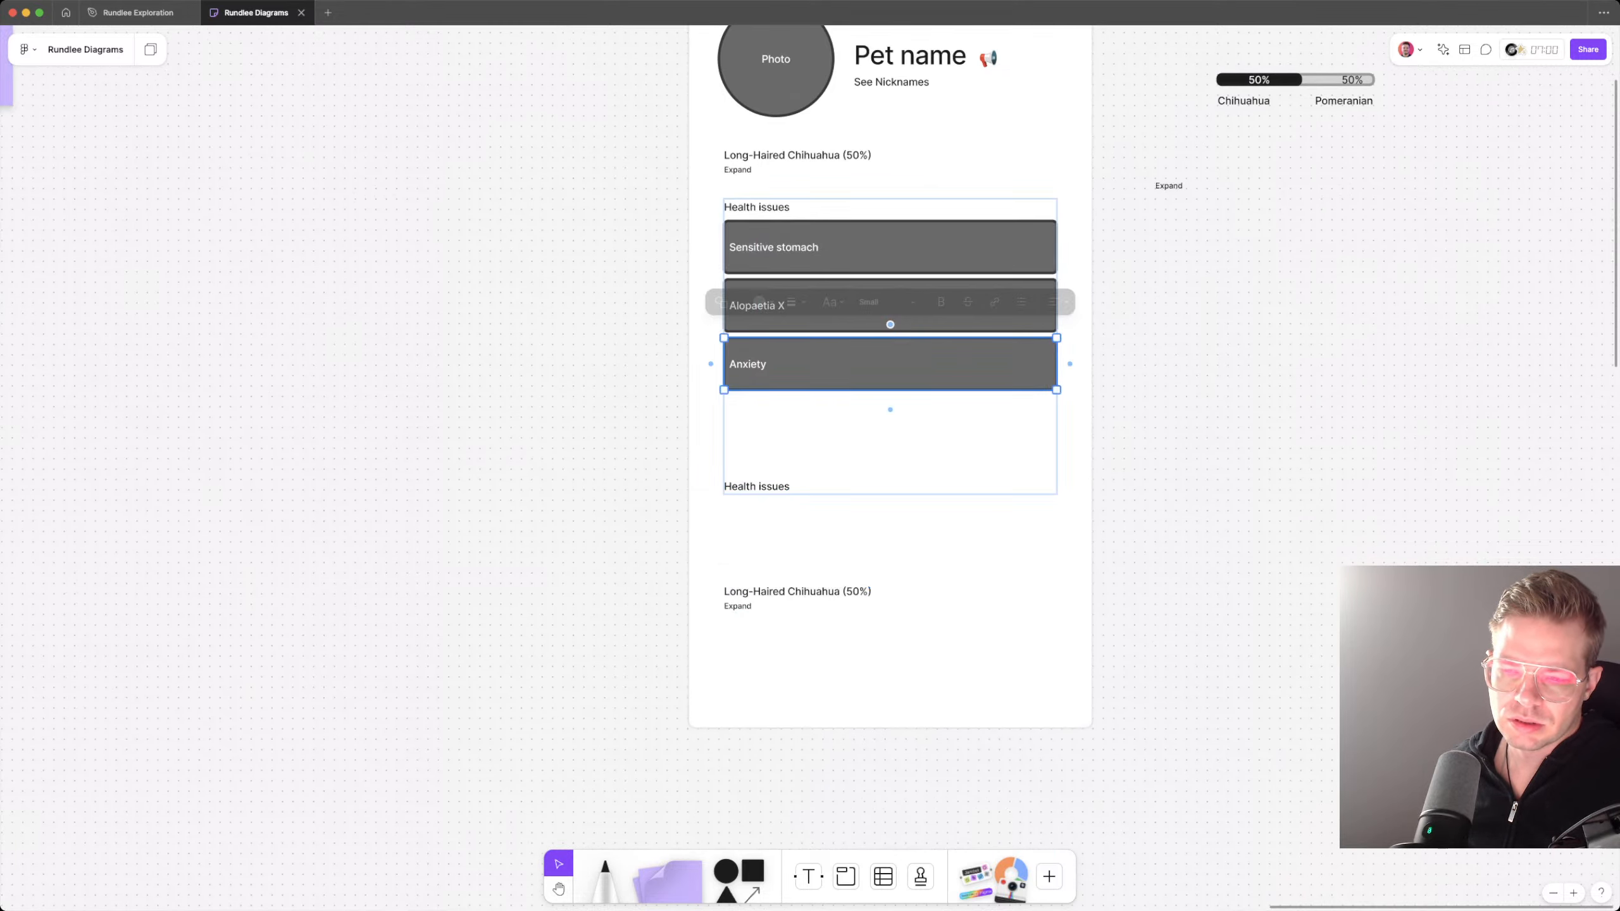
key(Escape)
double_click(756, 486)
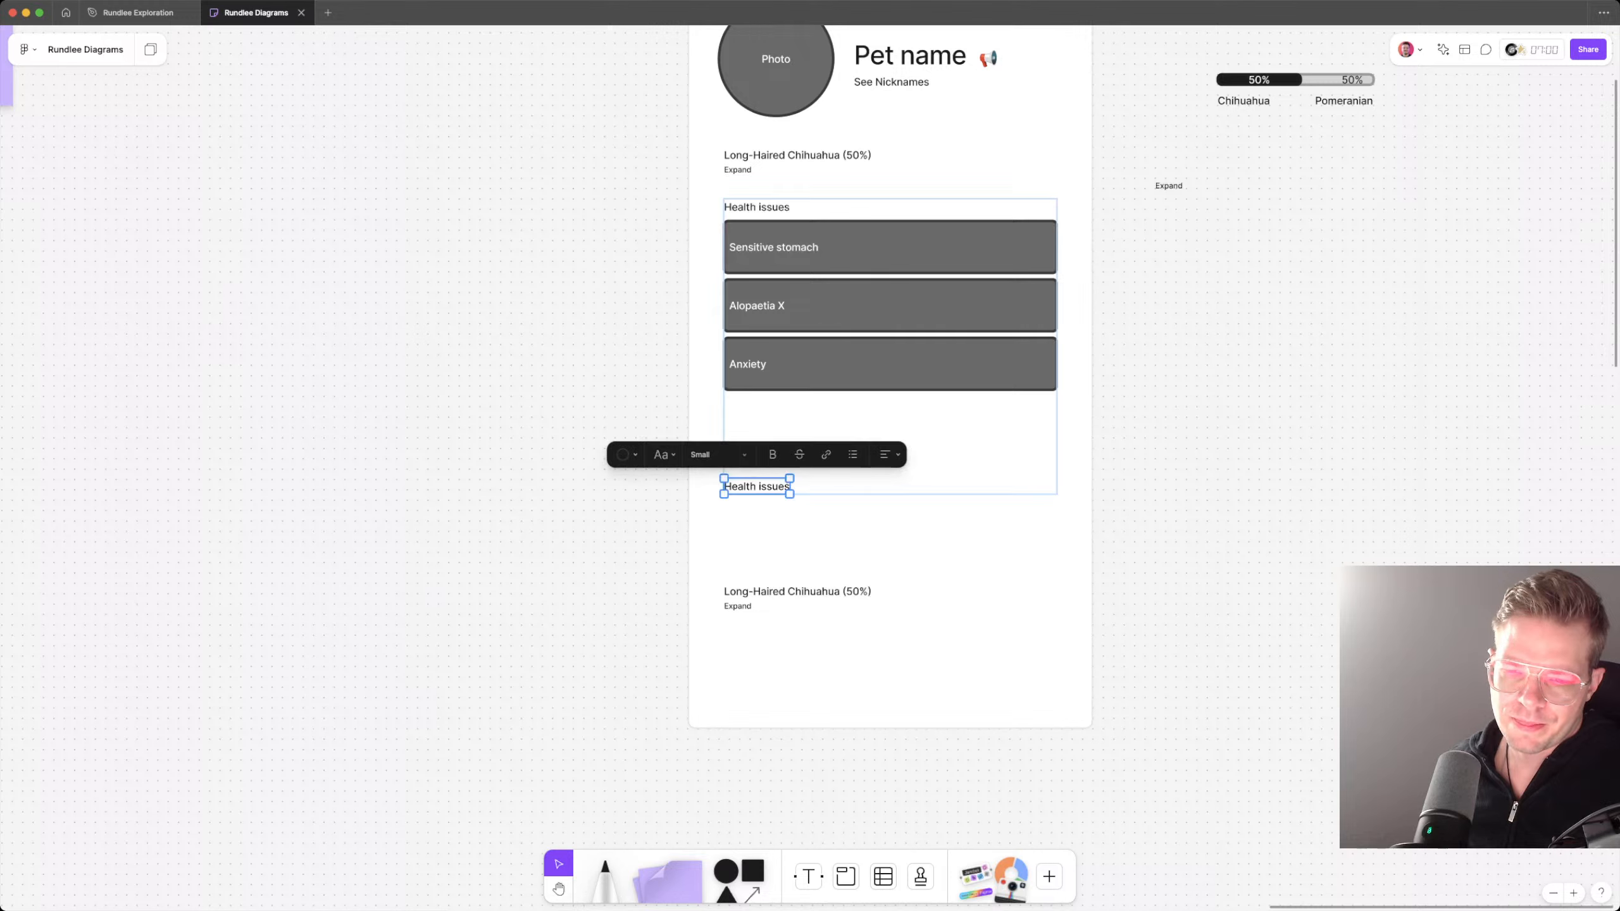
key(super+v)
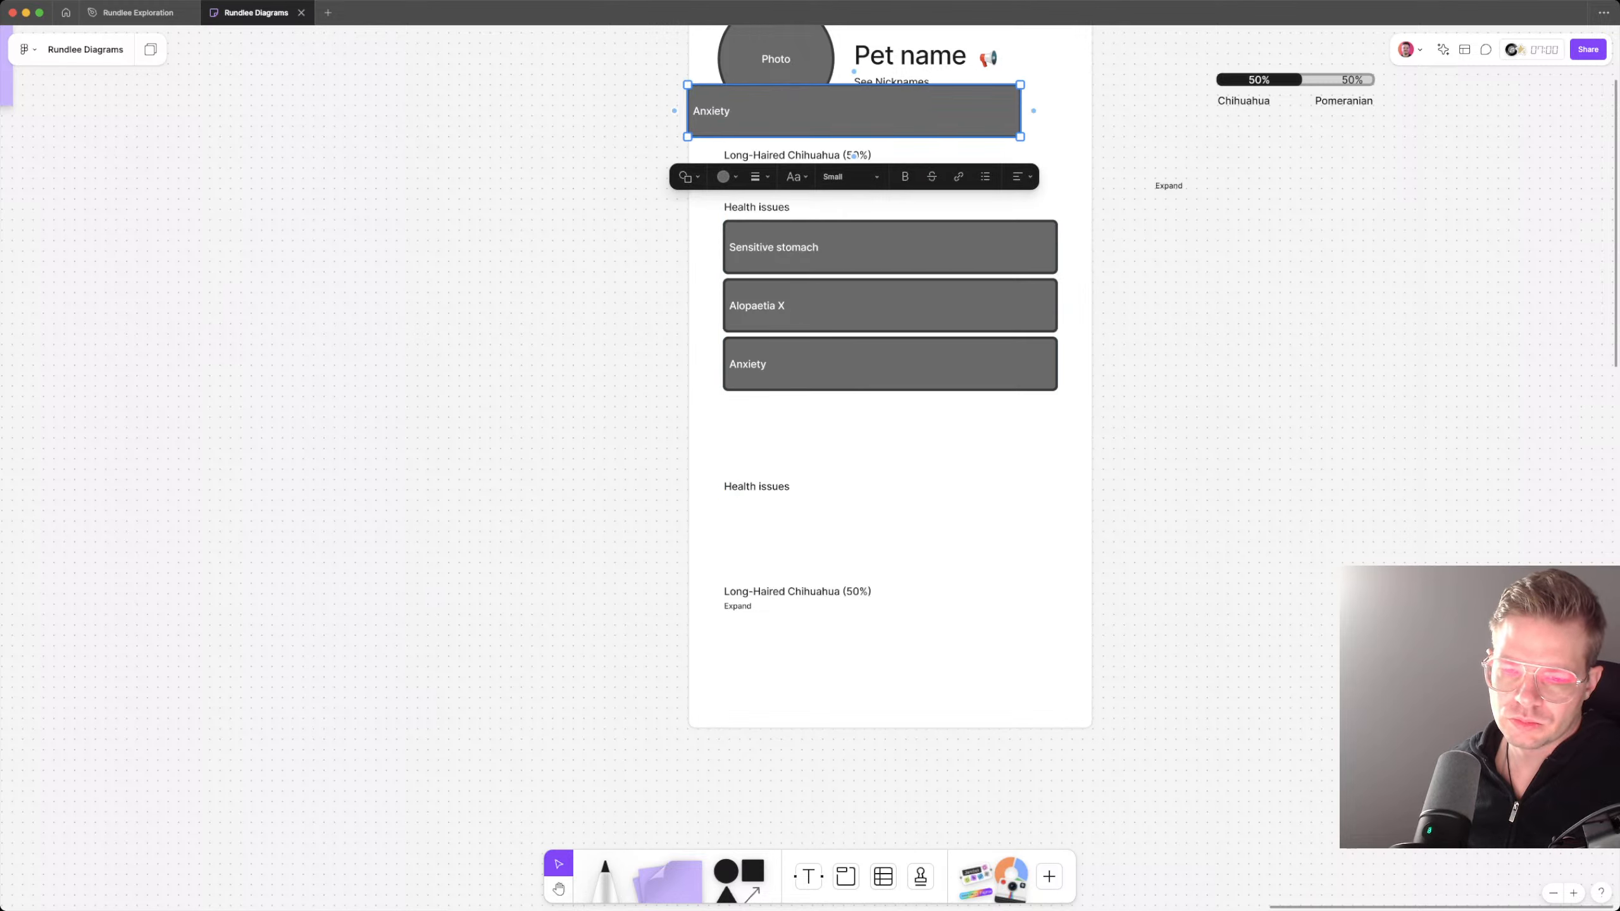
drag(854, 111, 889, 526)
mouse_move(1056, 550)
mouse_down()
mouse_move(865, 584)
mouse_move(839, 606)
mouse_move(405, 547)
mouse_move(394, 529)
mouse_up()
click(856, 591)
Step: Replace the copied box's text with "Food" and enlarge the box to a wider rectangle
double_click(764, 553)
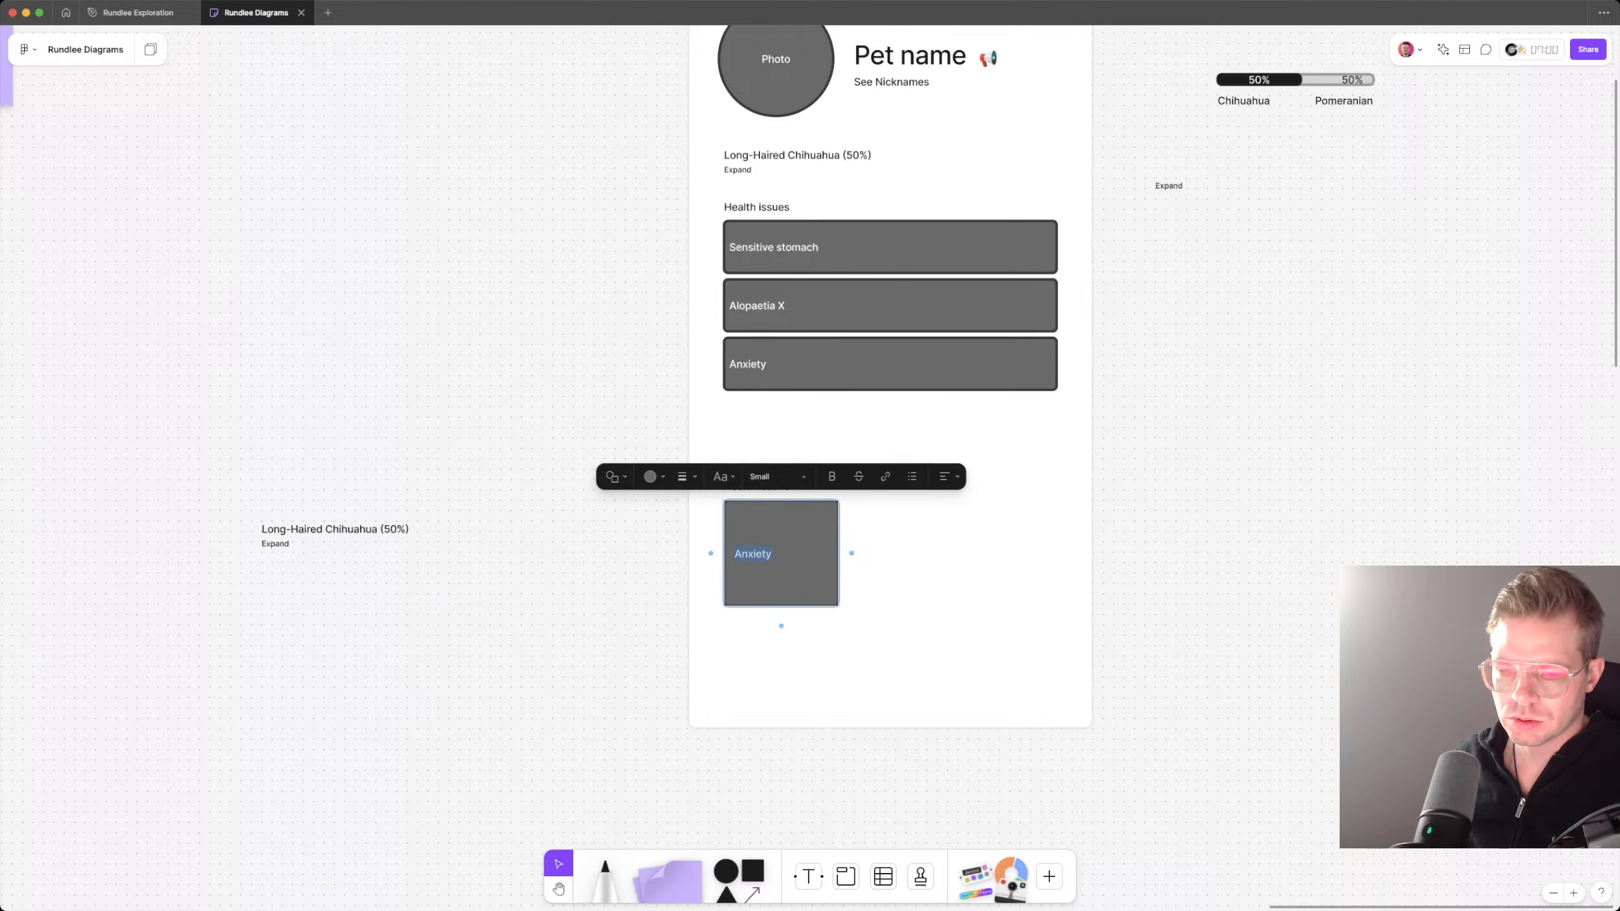
text(Food)
key(Return)
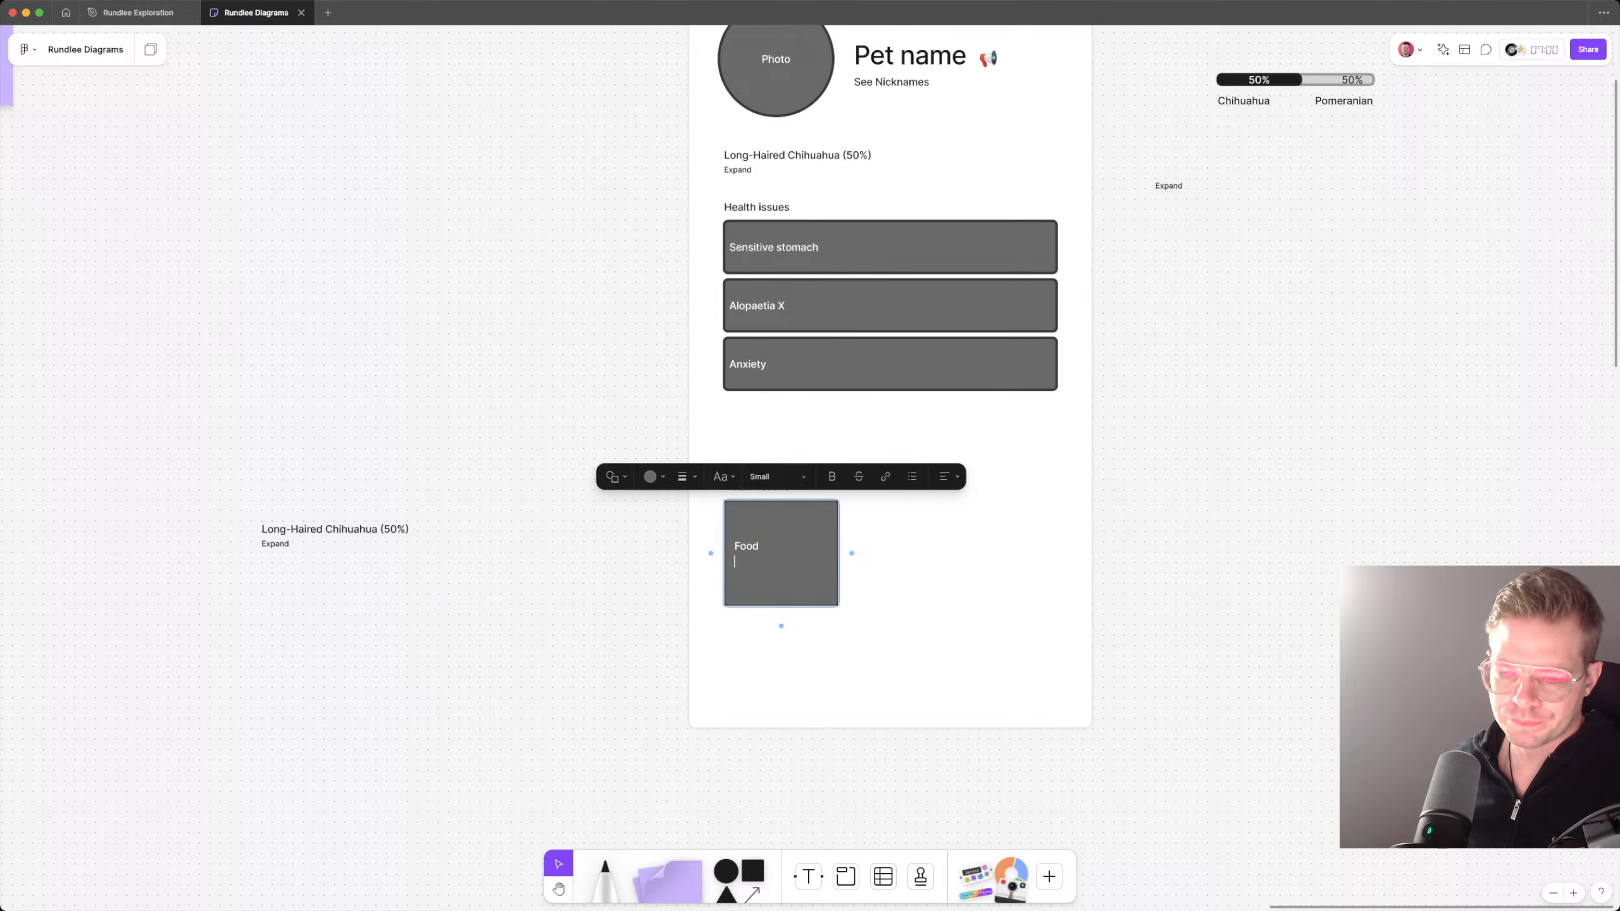
key(Escape)
click(810, 556)
key(Escape)
mouse_move(810, 556)
mouse_down()
mouse_move(867, 574)
mouse_move(947, 635)
mouse_move(930, 625)
mouse_up()
key(super+z)
key(Escape)
Step: Rename the lower Health issues heading to "Diet Summary"
double_click(756, 486)
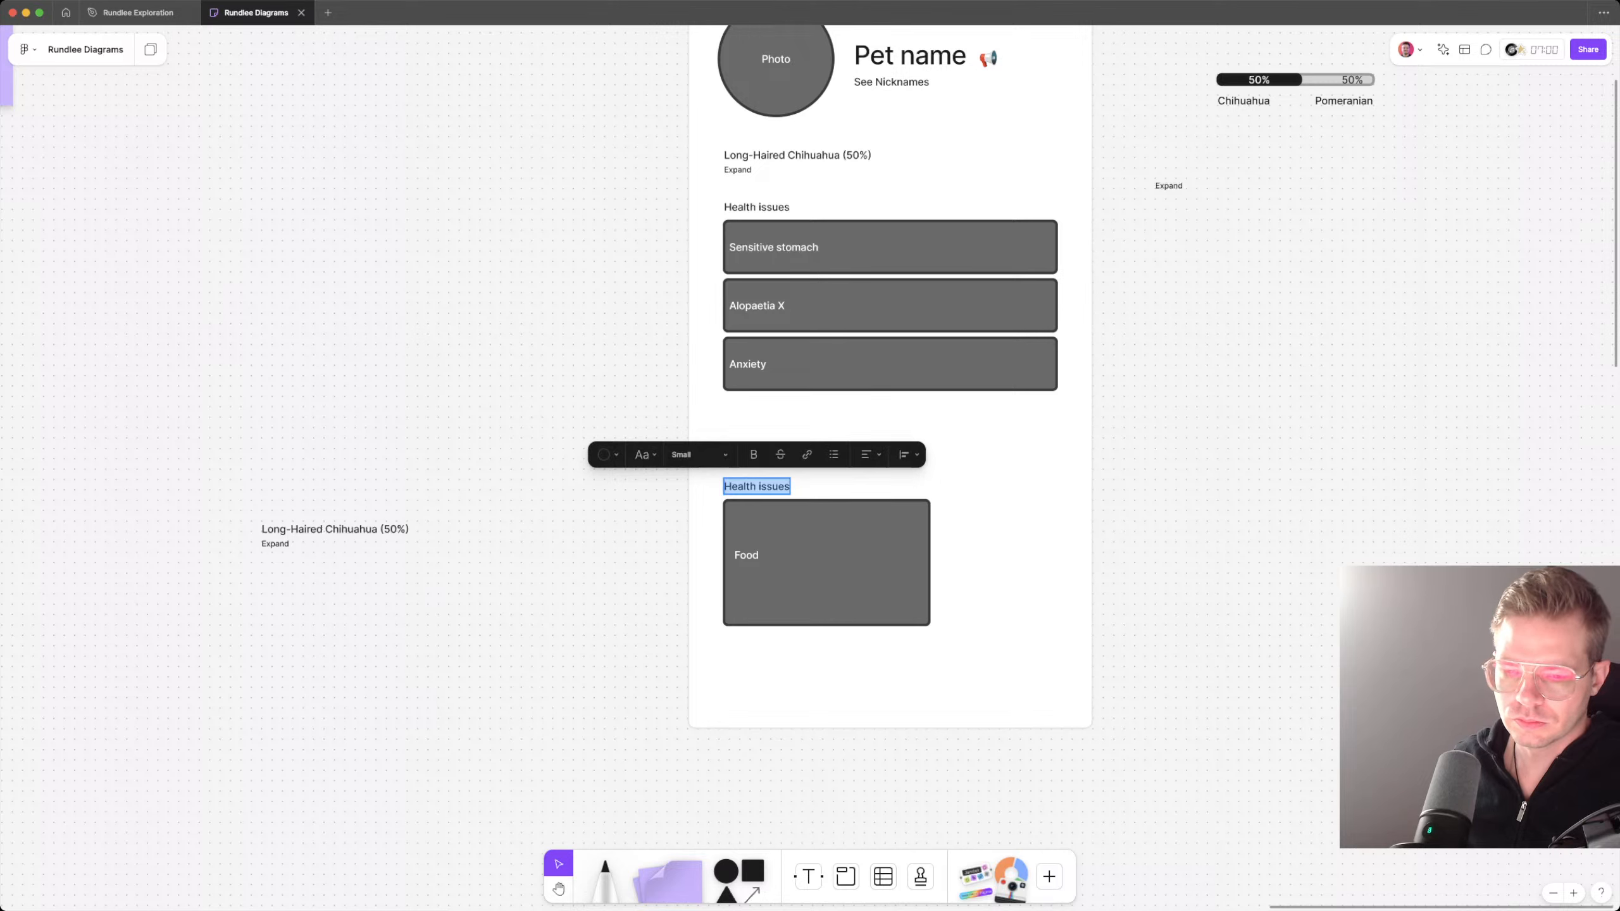
text(Diet Sum)
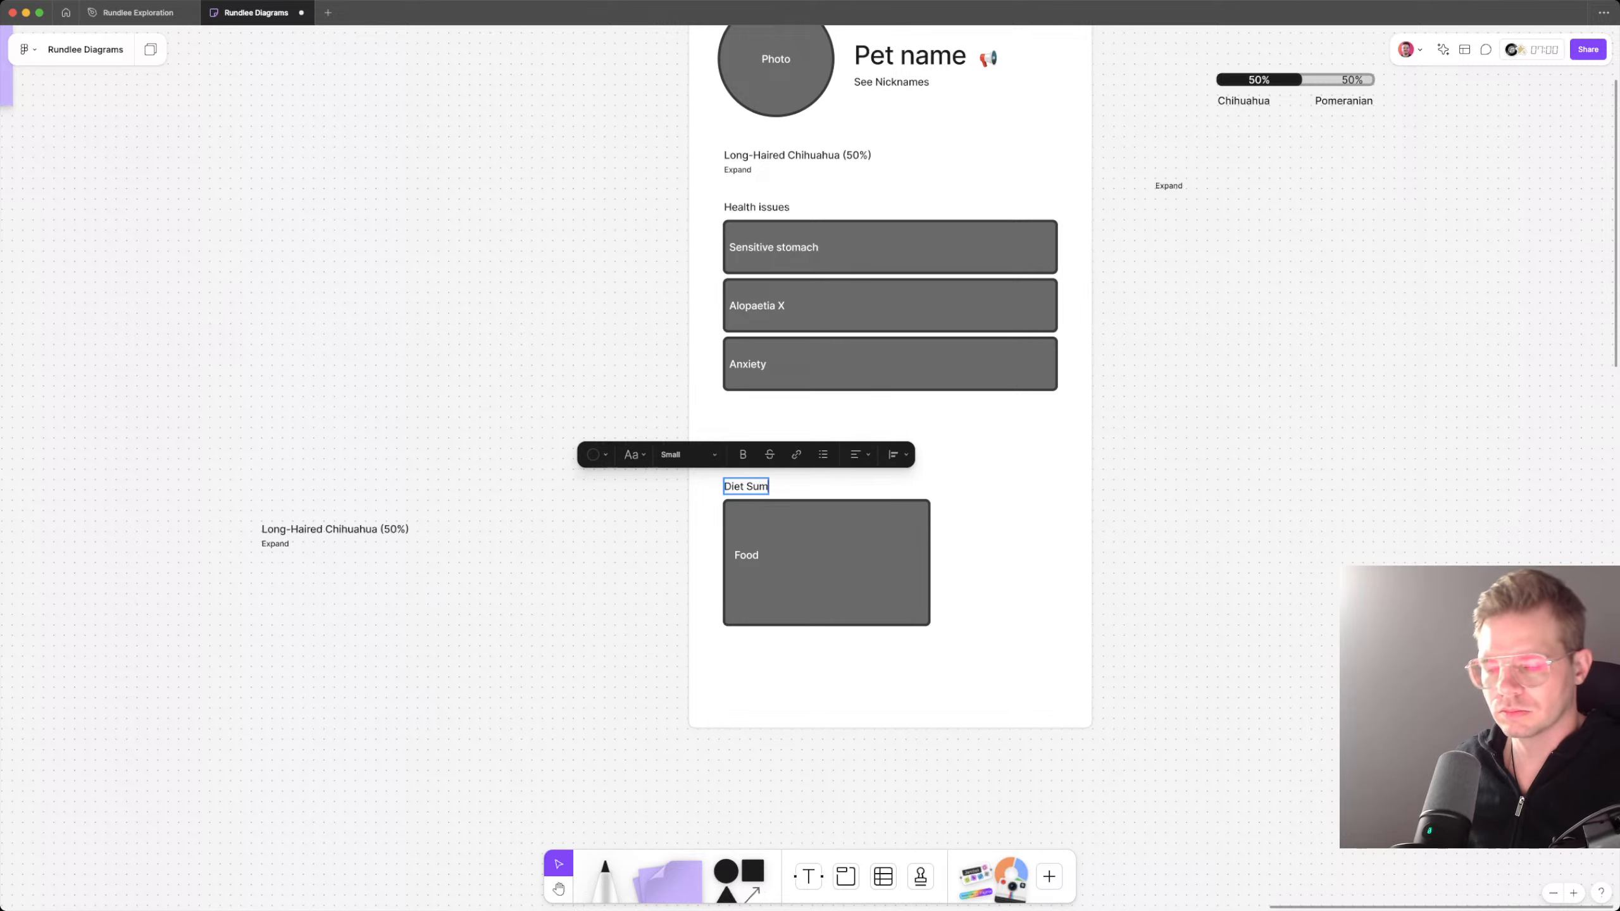
text(mary)
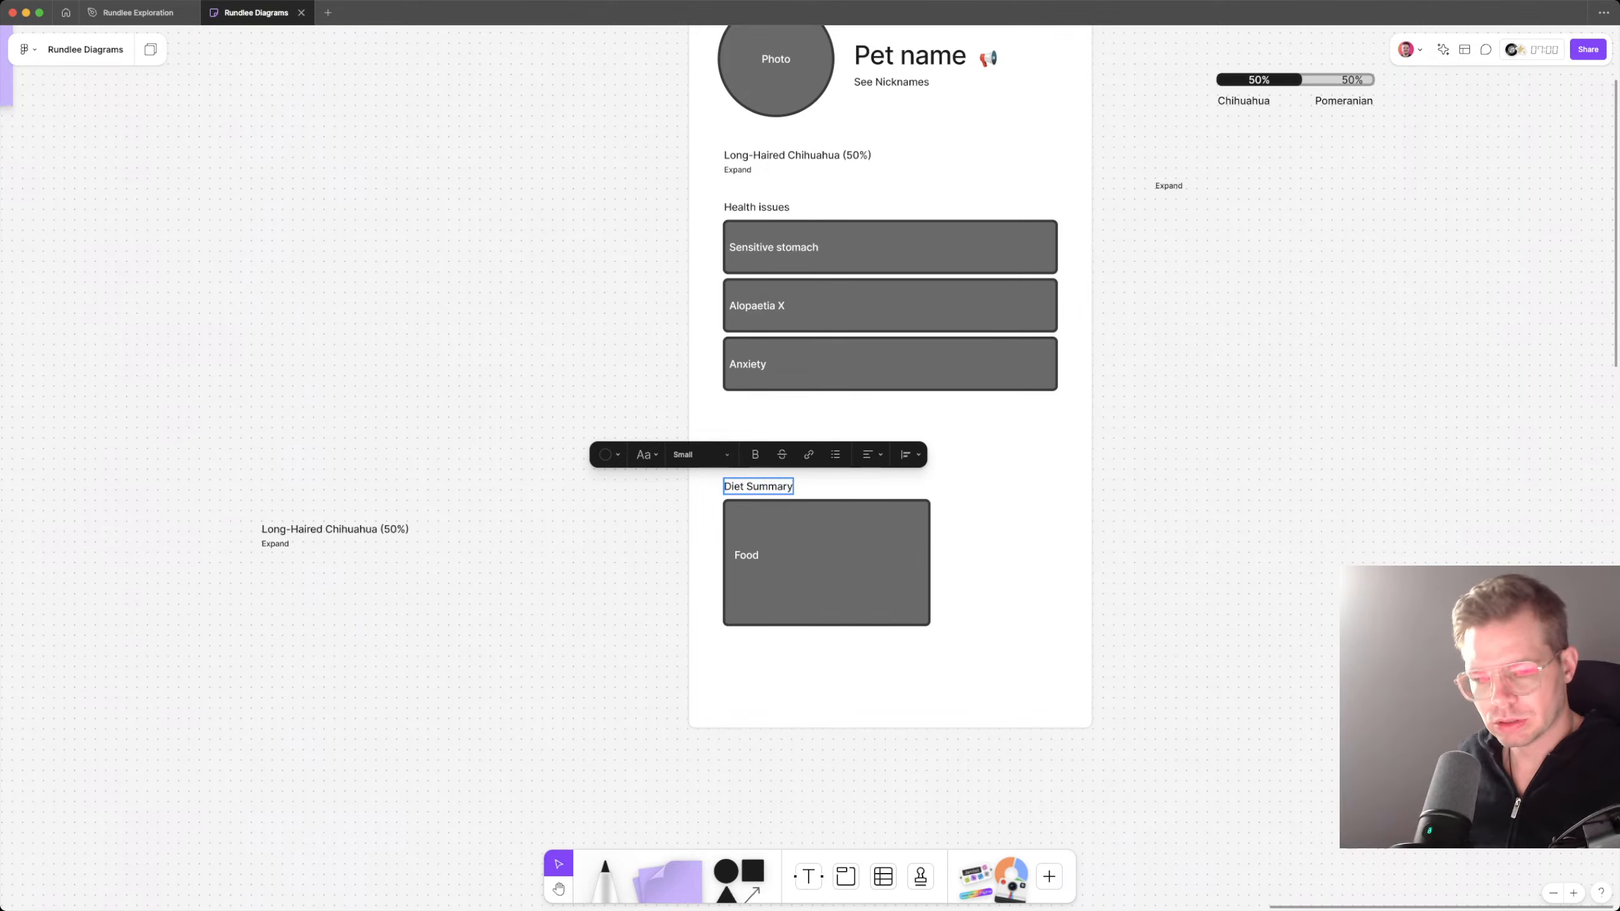
Step: Replace the diet box's text with "Furia eats twice daily a mixture of chicken. 10am and 6pm."
double_click(746, 555)
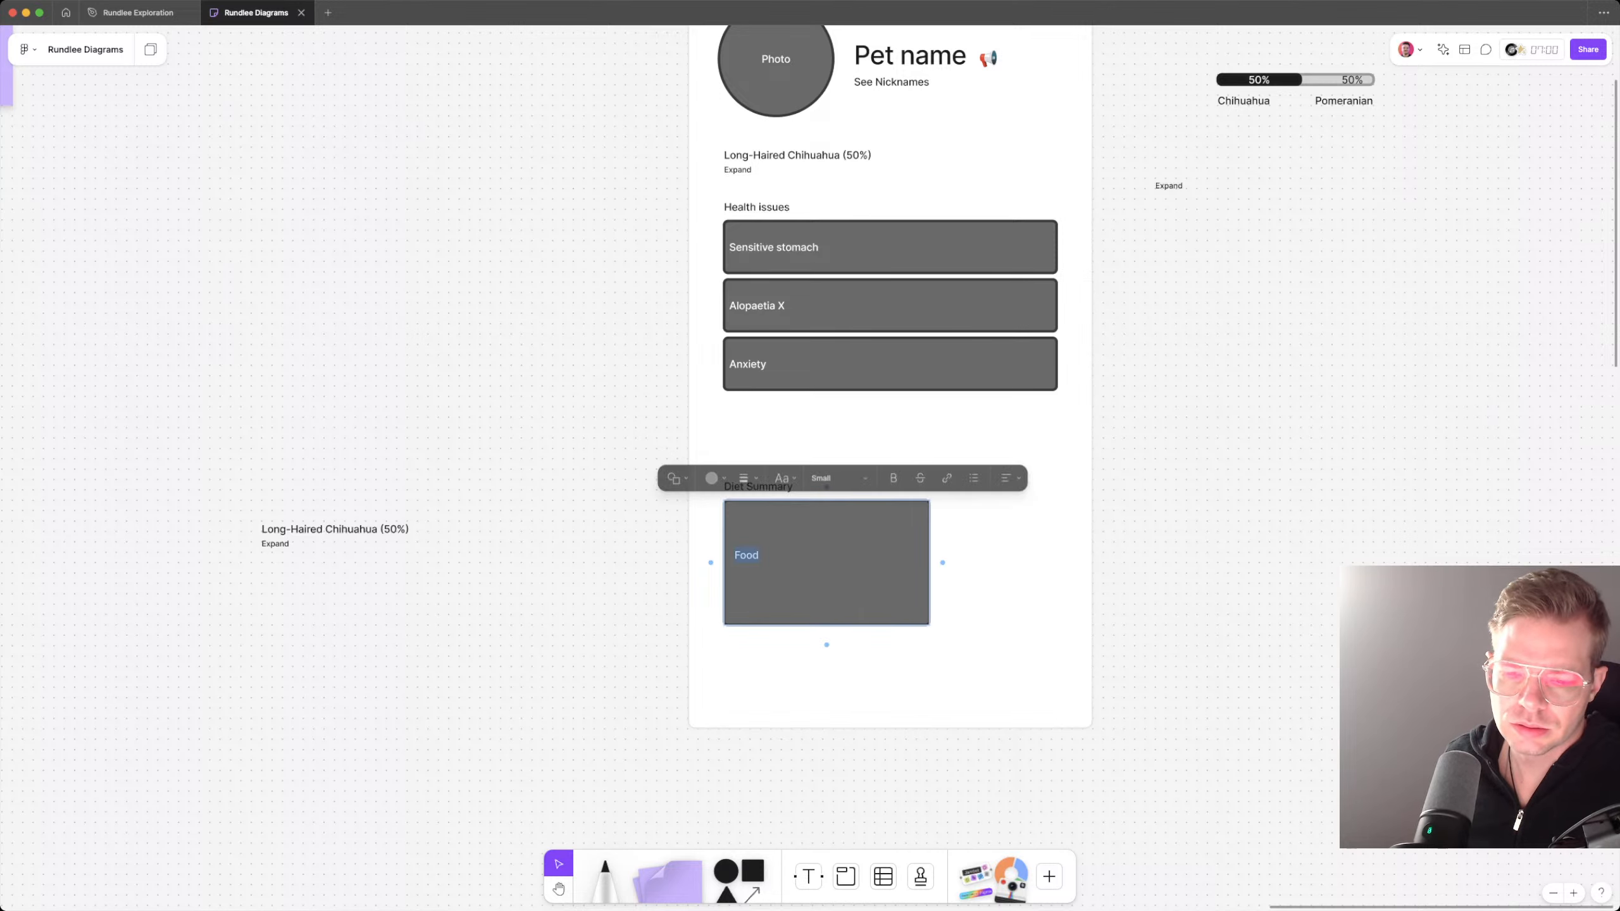
text(Furia eat)
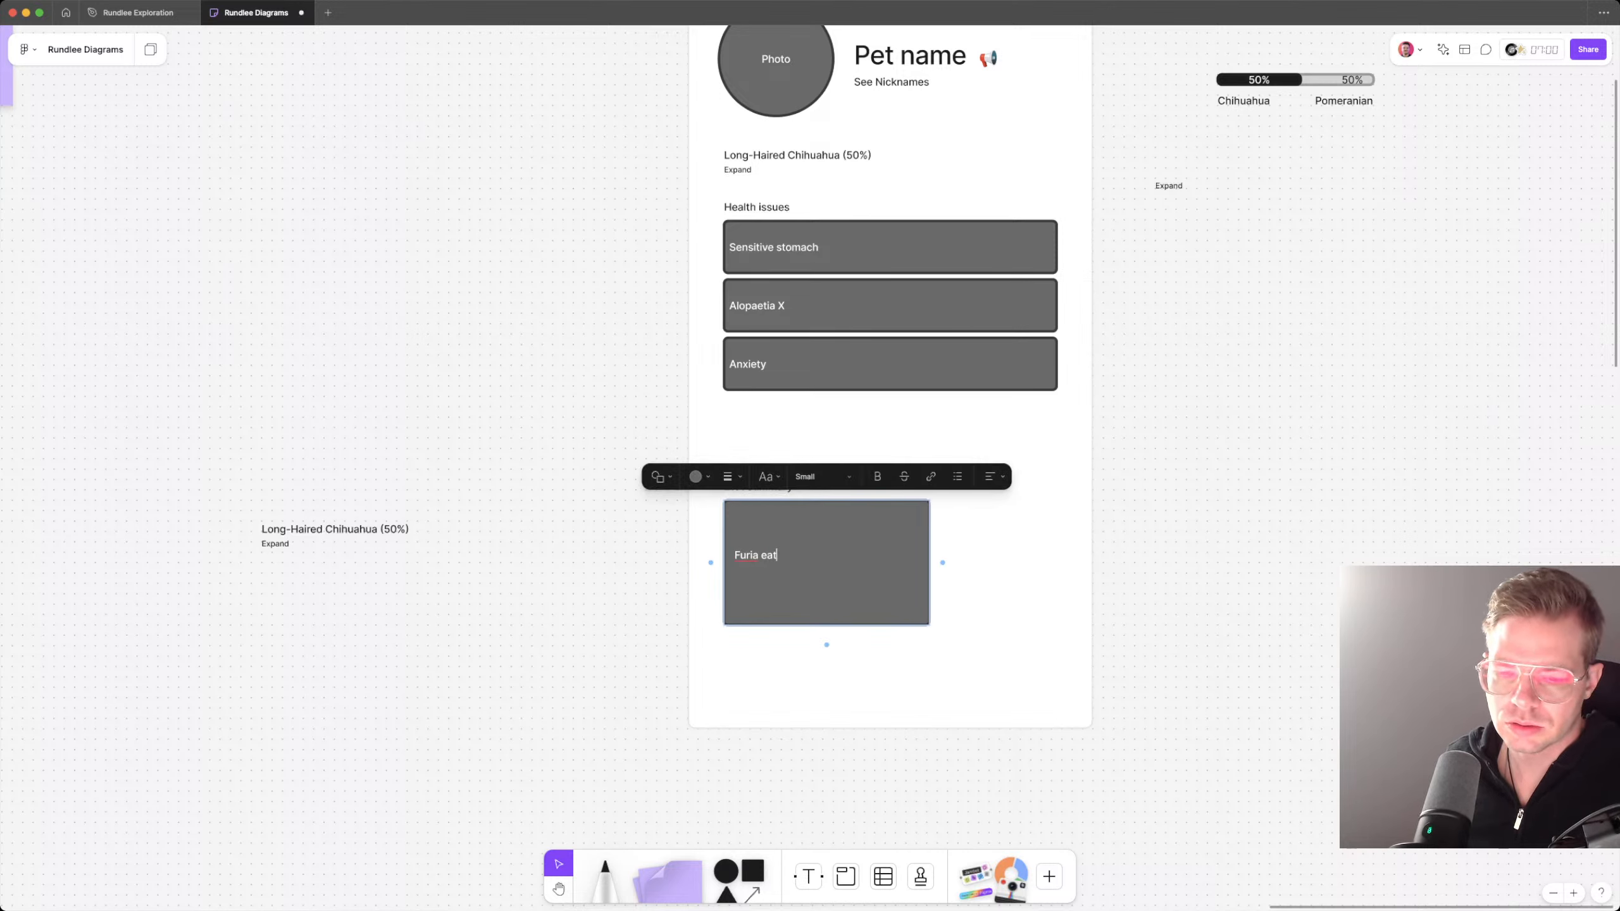
text(s twic)
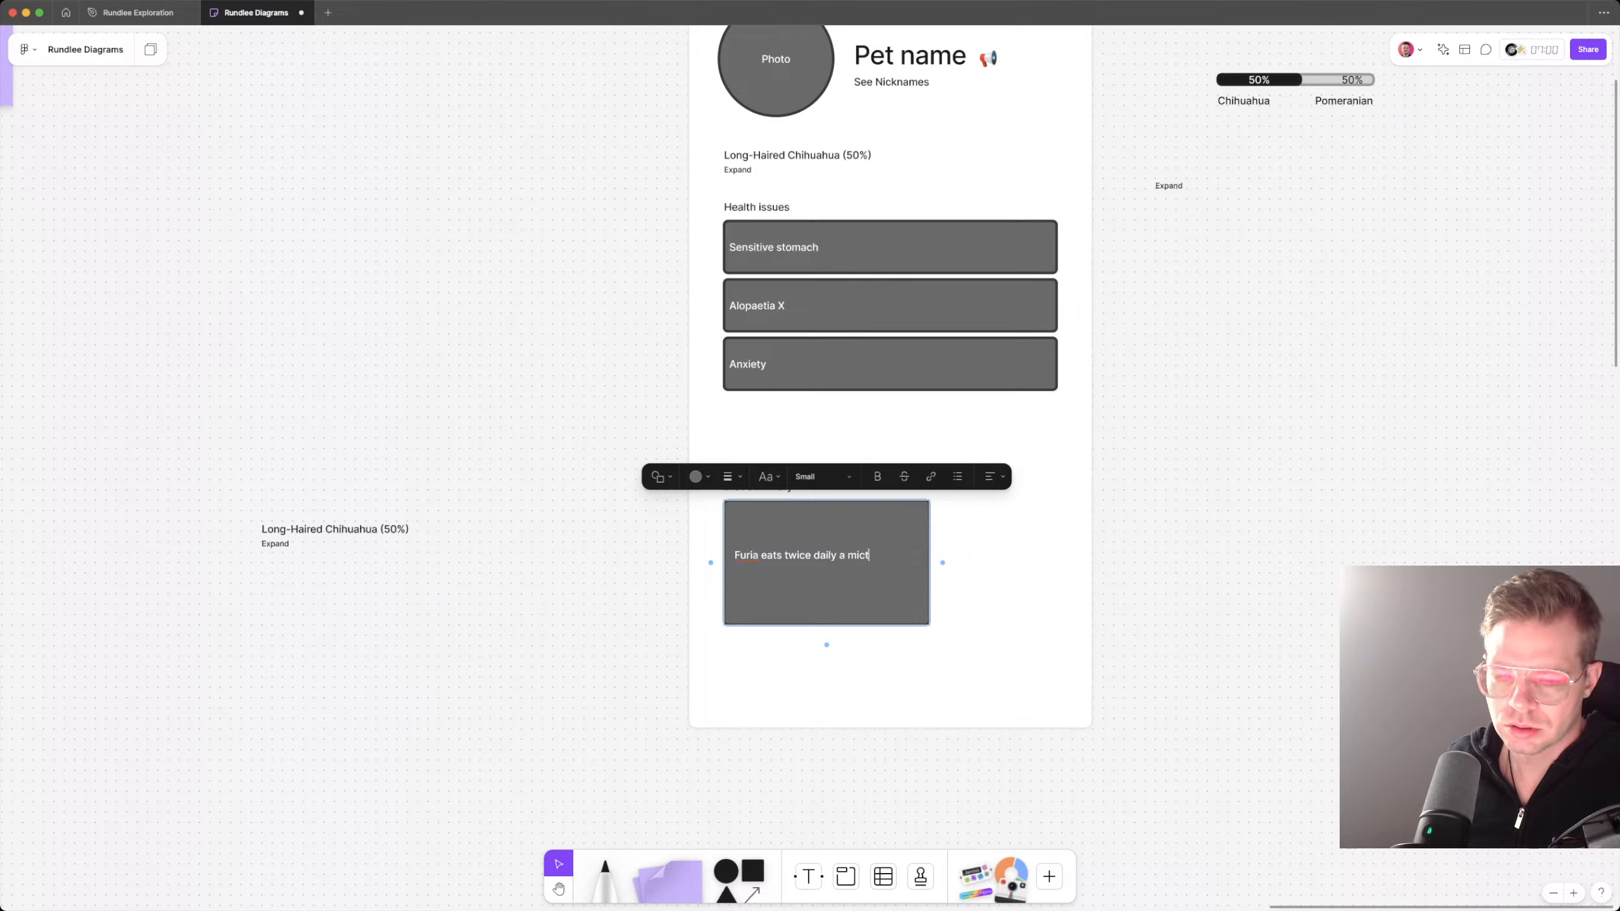
text(e daily a mixture of chicken. 1)
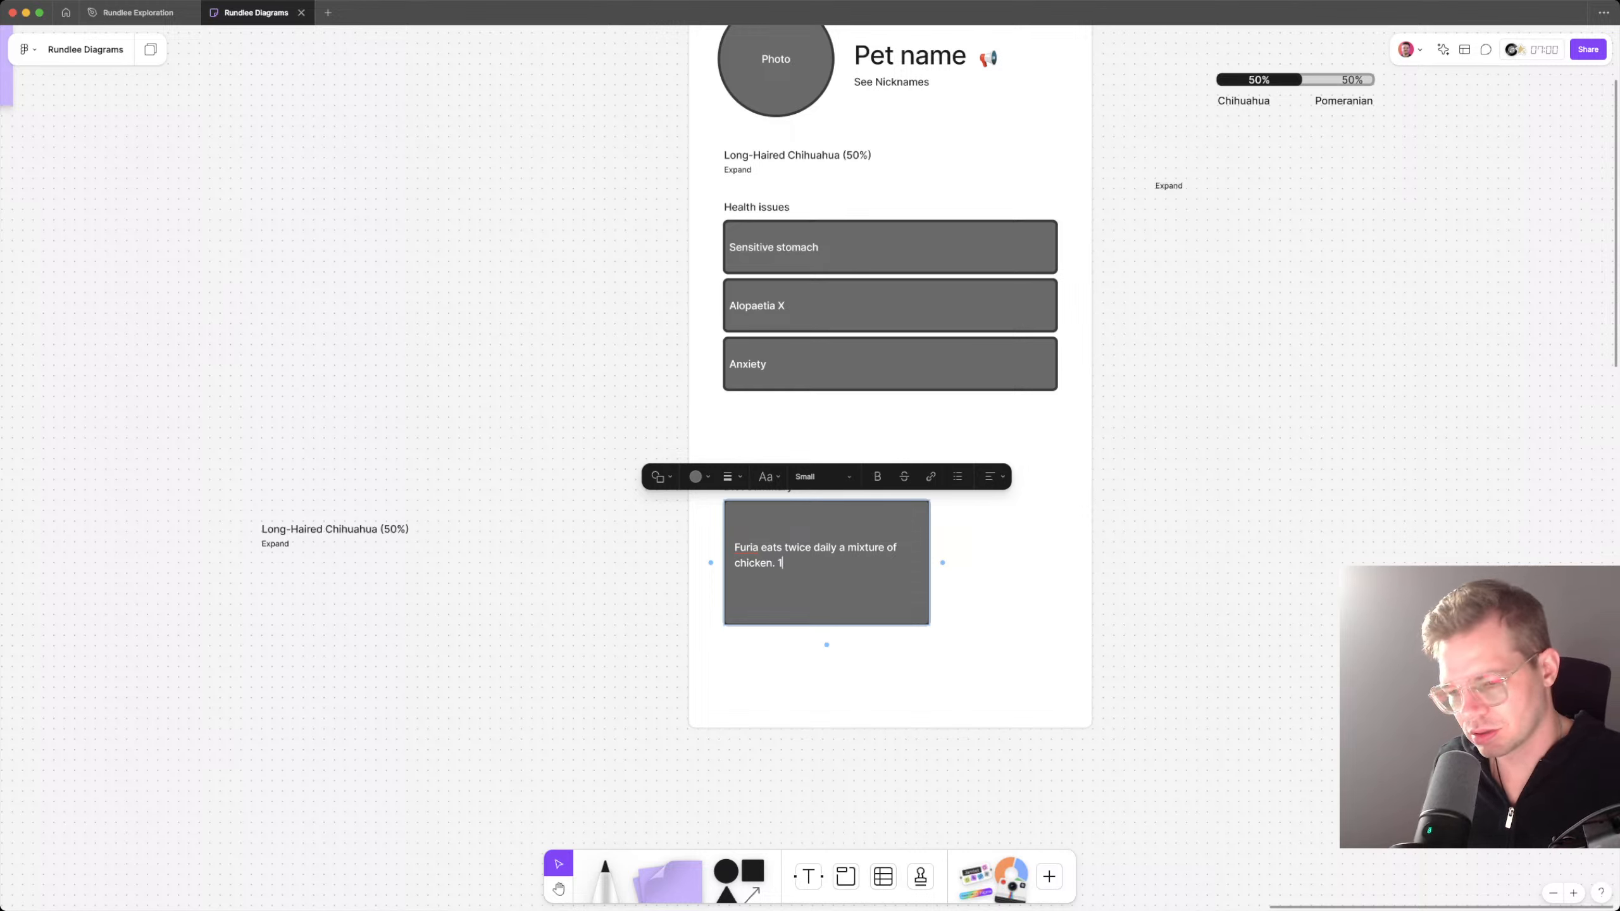
text(0am and s)
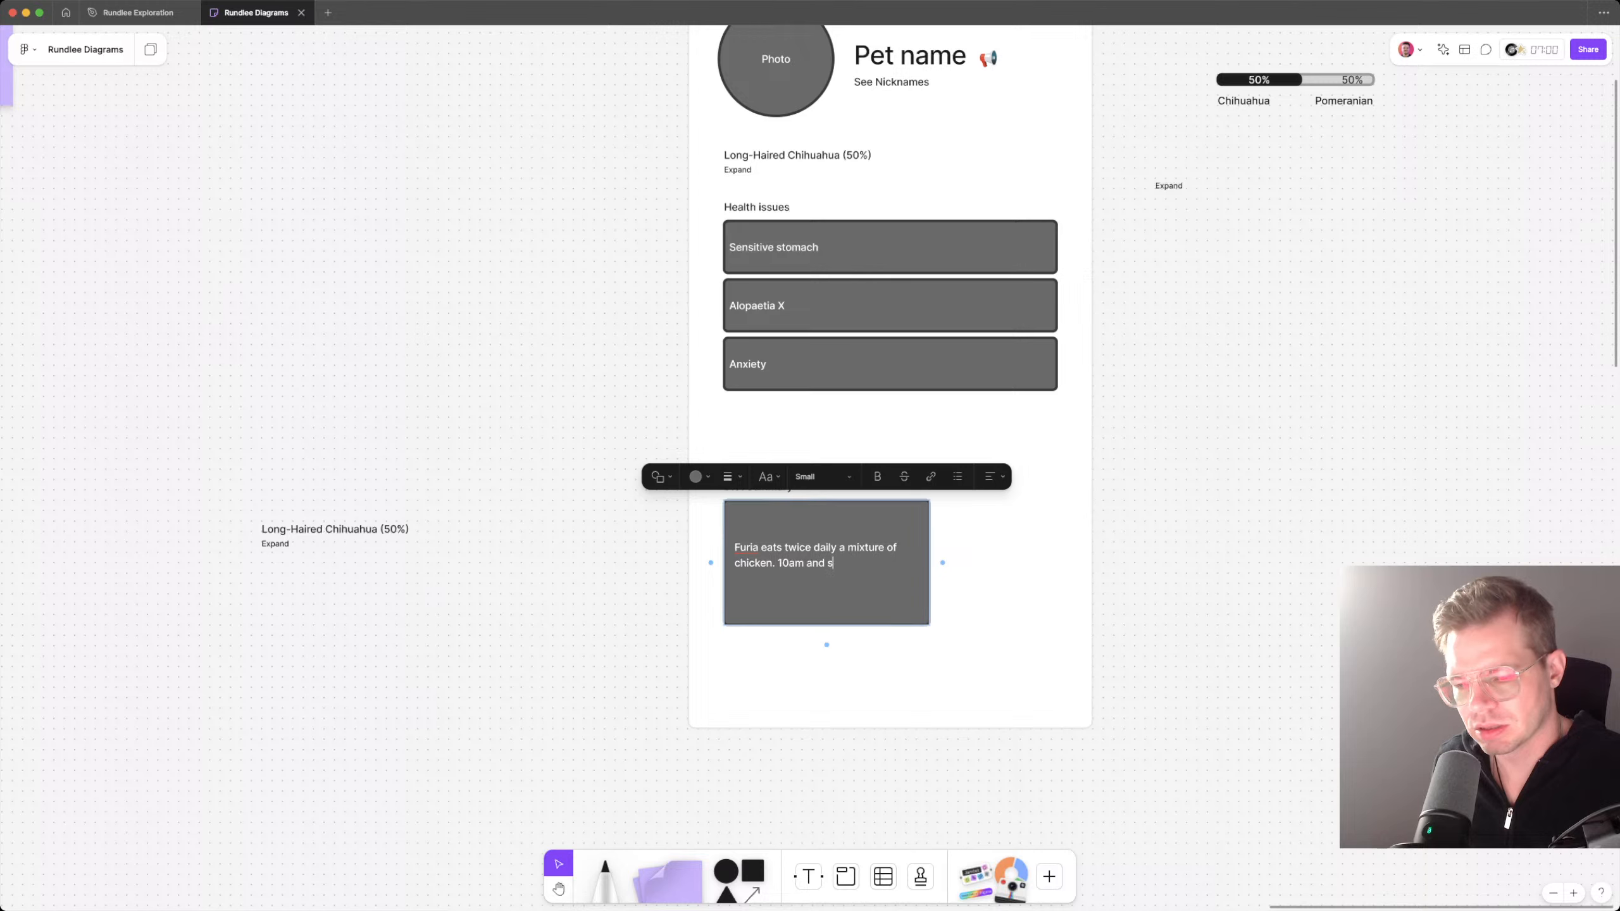
text(i6pm)
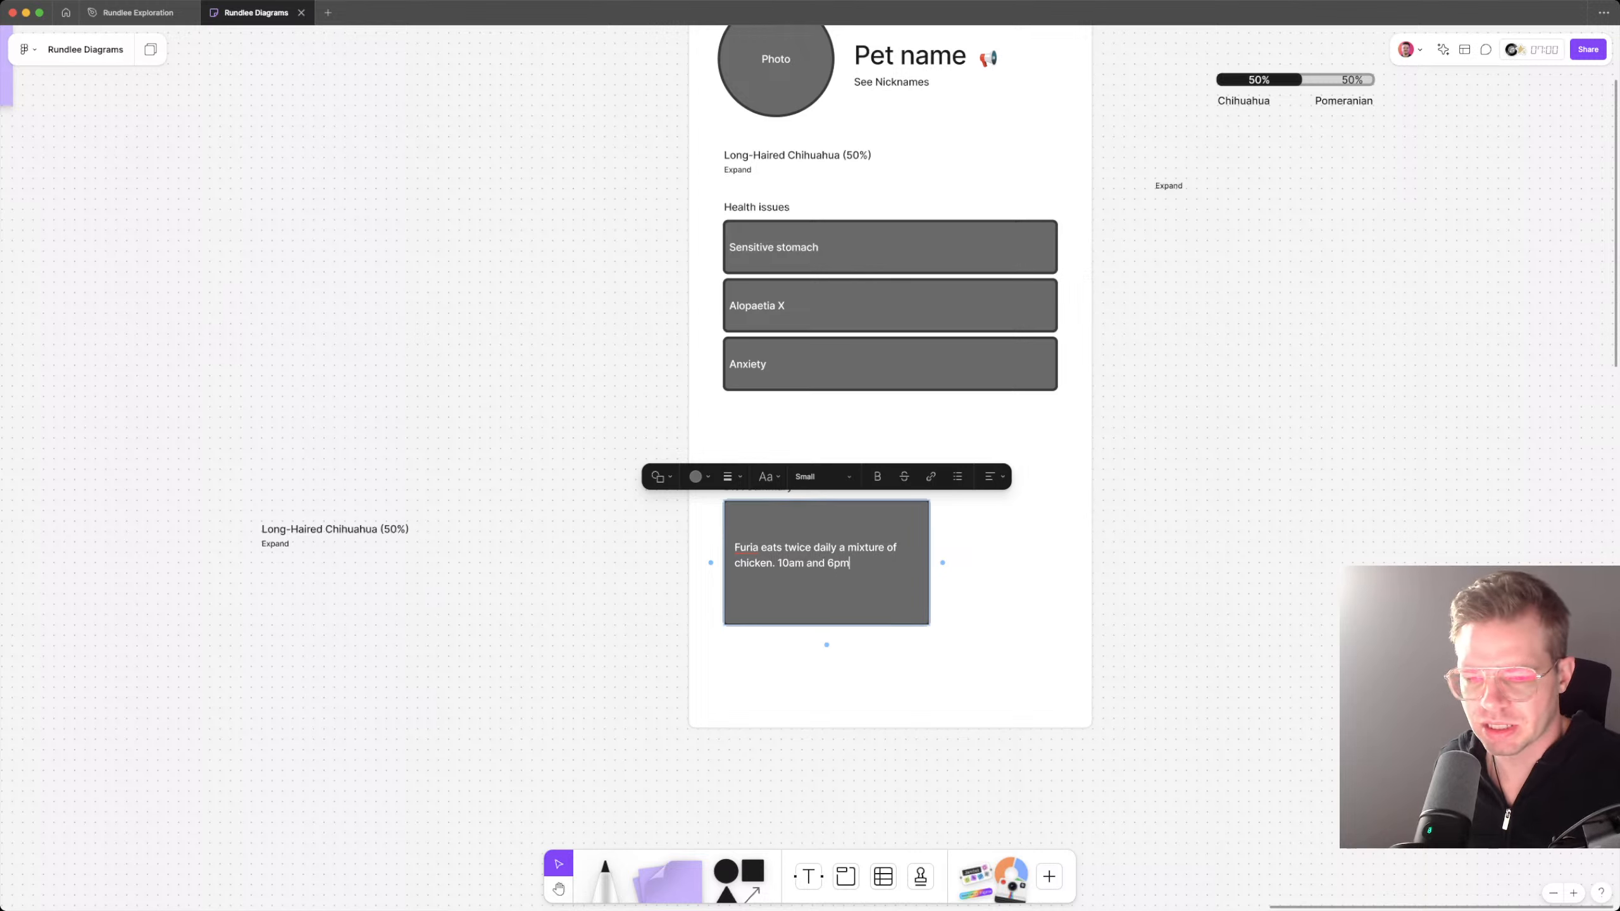
text(.)
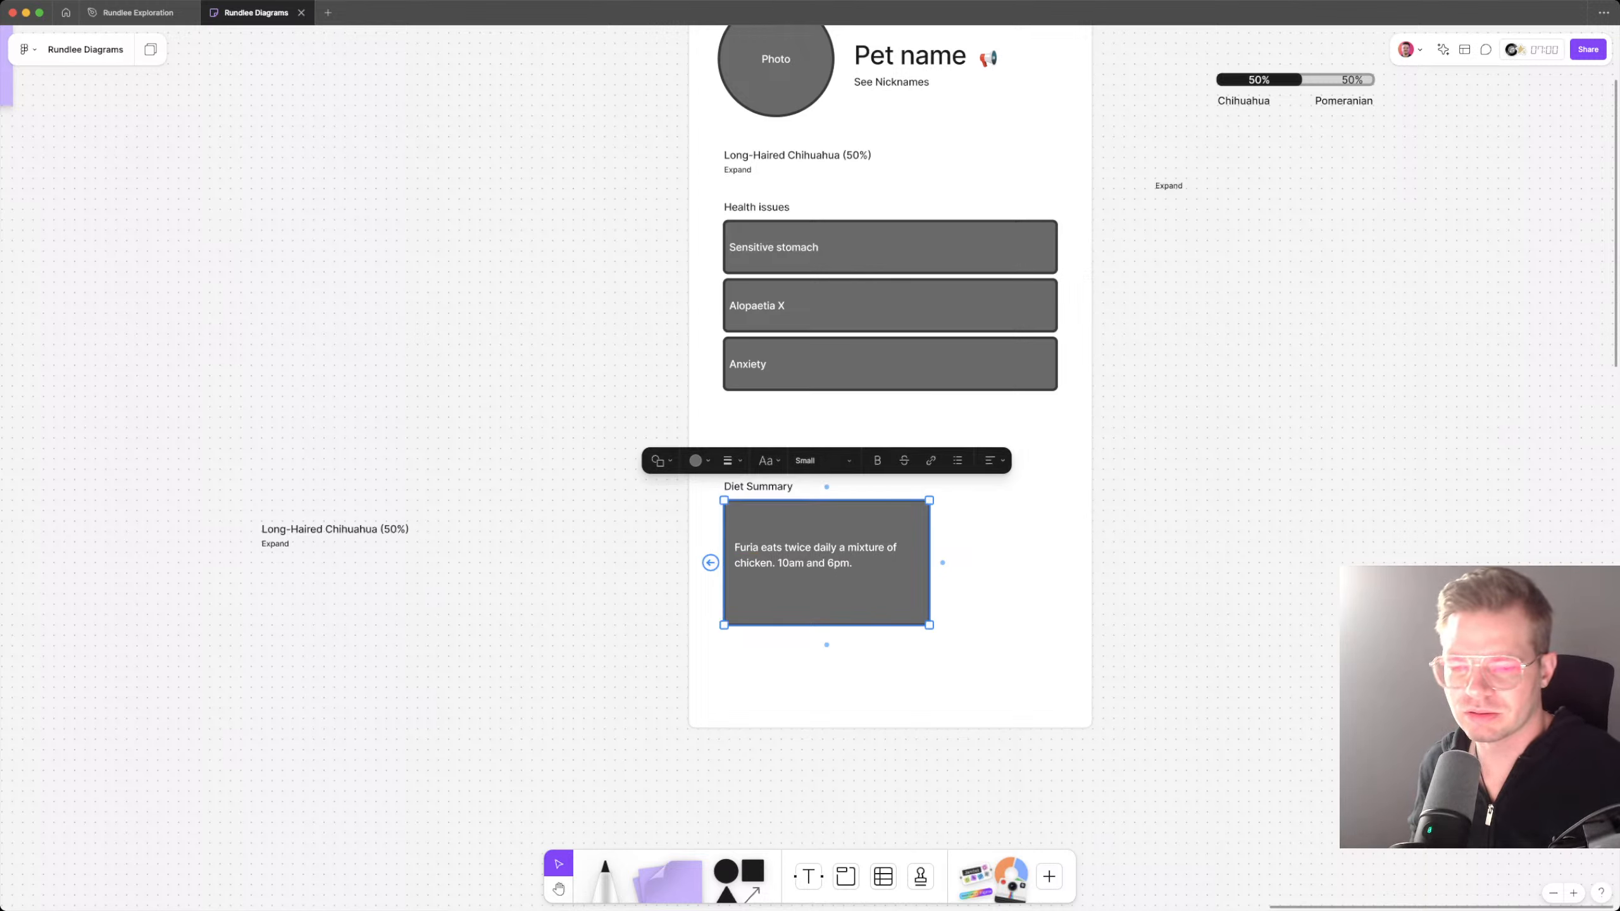
key(Escape)
Step: Narrow the diet box so its right edge aligns with the end of the Long-Haired Chihuahua (50%) line
double_click(791, 563)
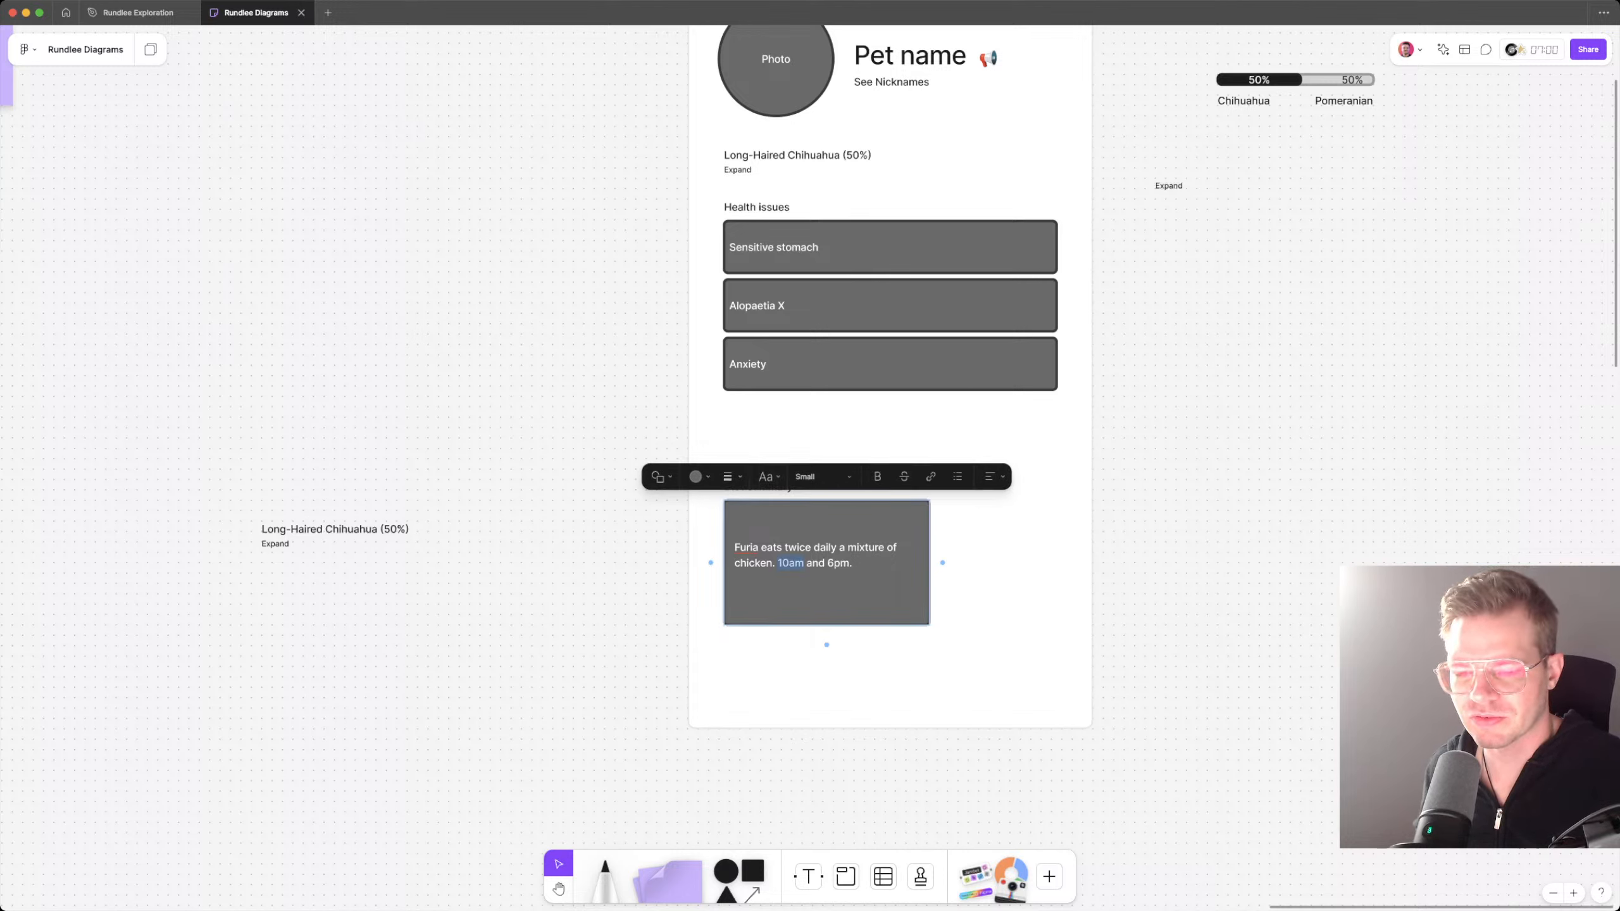
key(Escape)
click(918, 563)
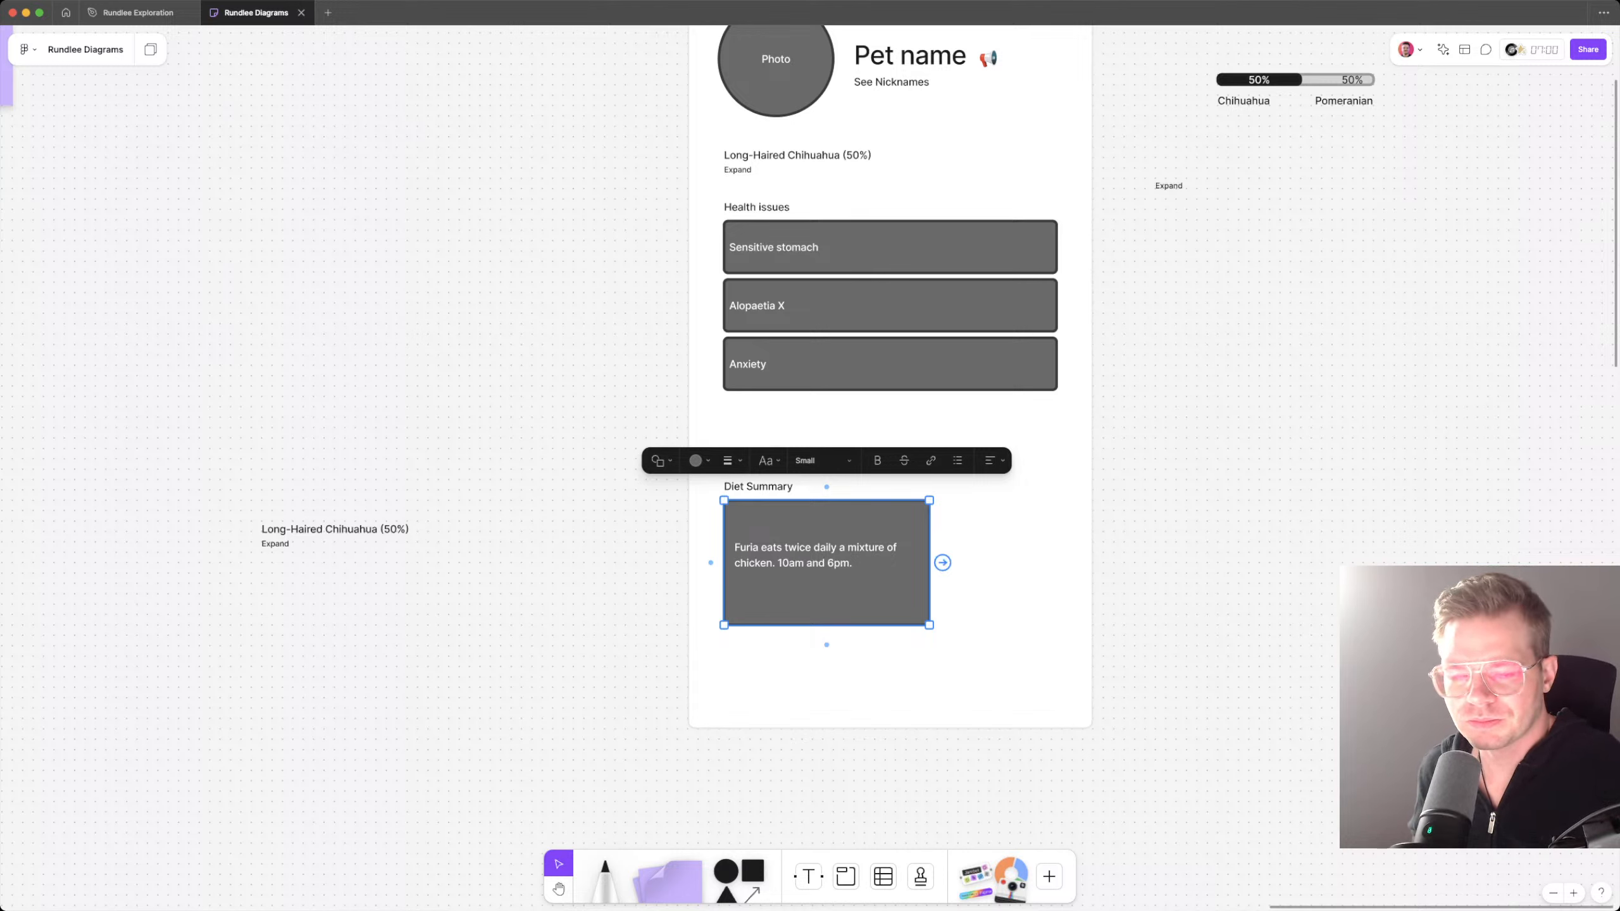
drag(929, 563, 872, 562)
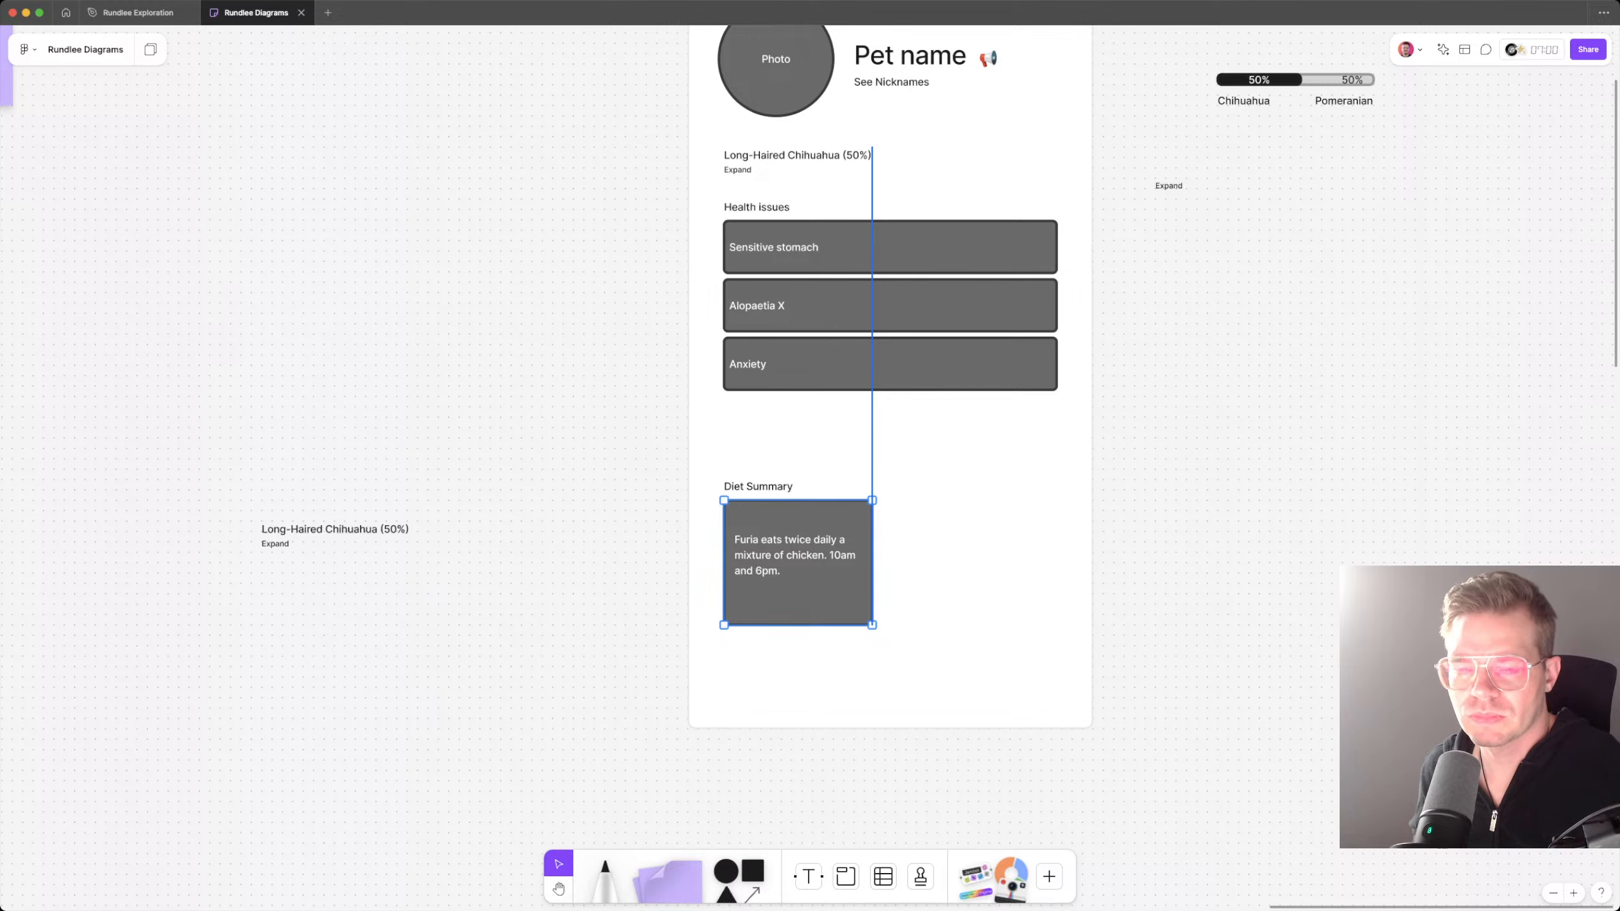
key(Escape)
Step: Cut the Diet Summary heading out of the Health issues group and paste it as separate text just above the diet box
scroll(887, 551, up, 1)
scroll(887, 552, down, 2)
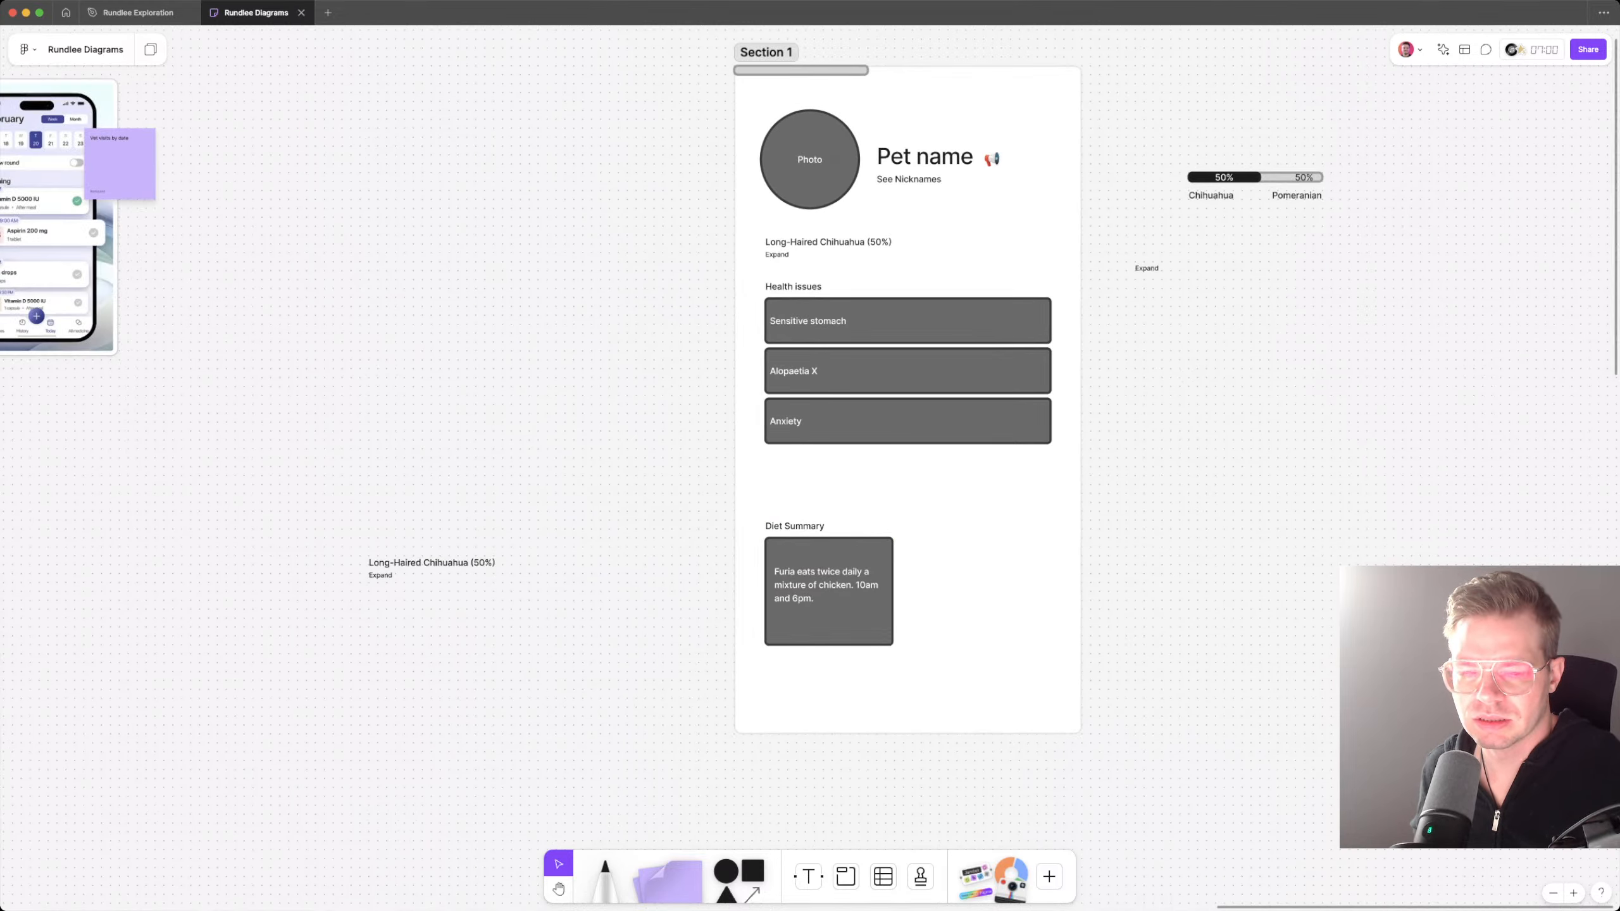
click(907, 422)
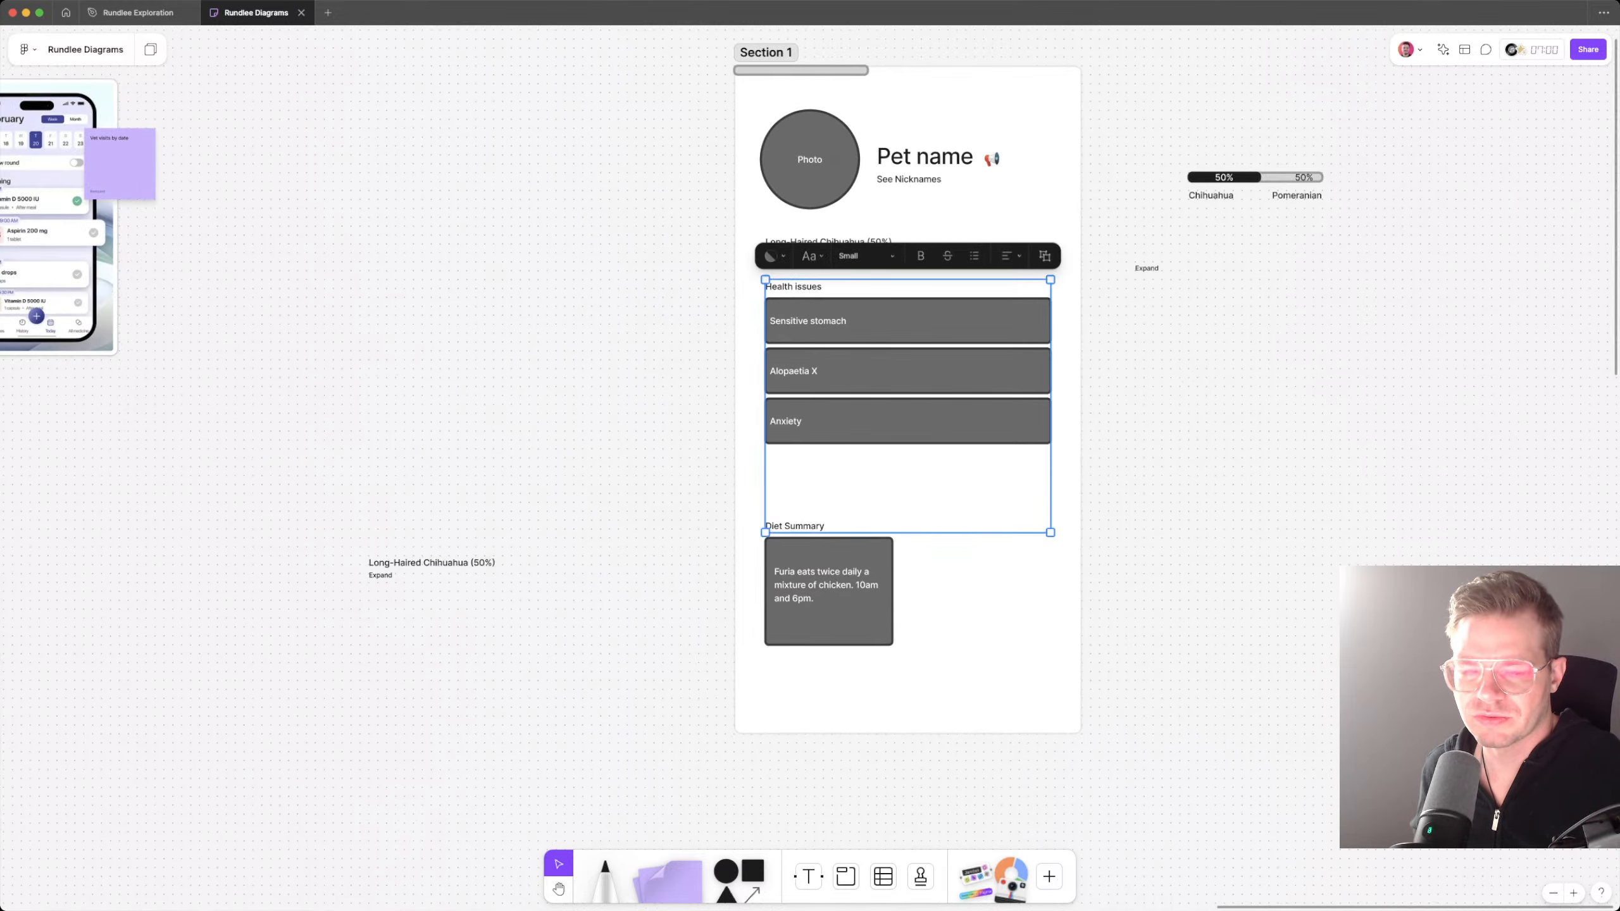
key(Escape)
click(794, 525)
key(super+x)
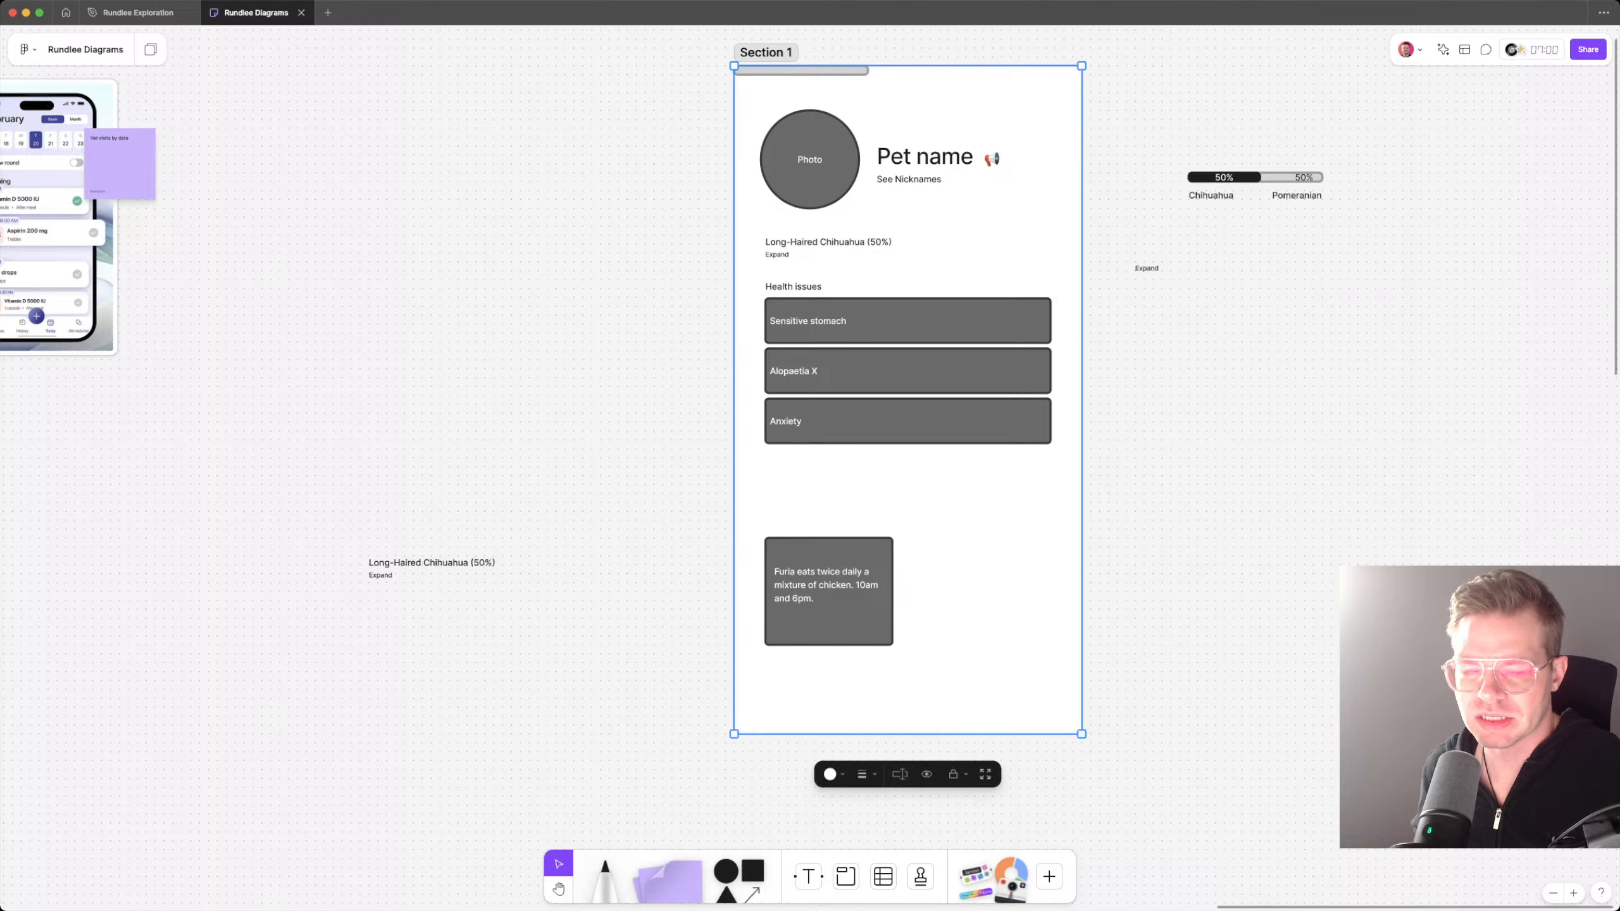
key(super+v)
drag(763, 311, 796, 517)
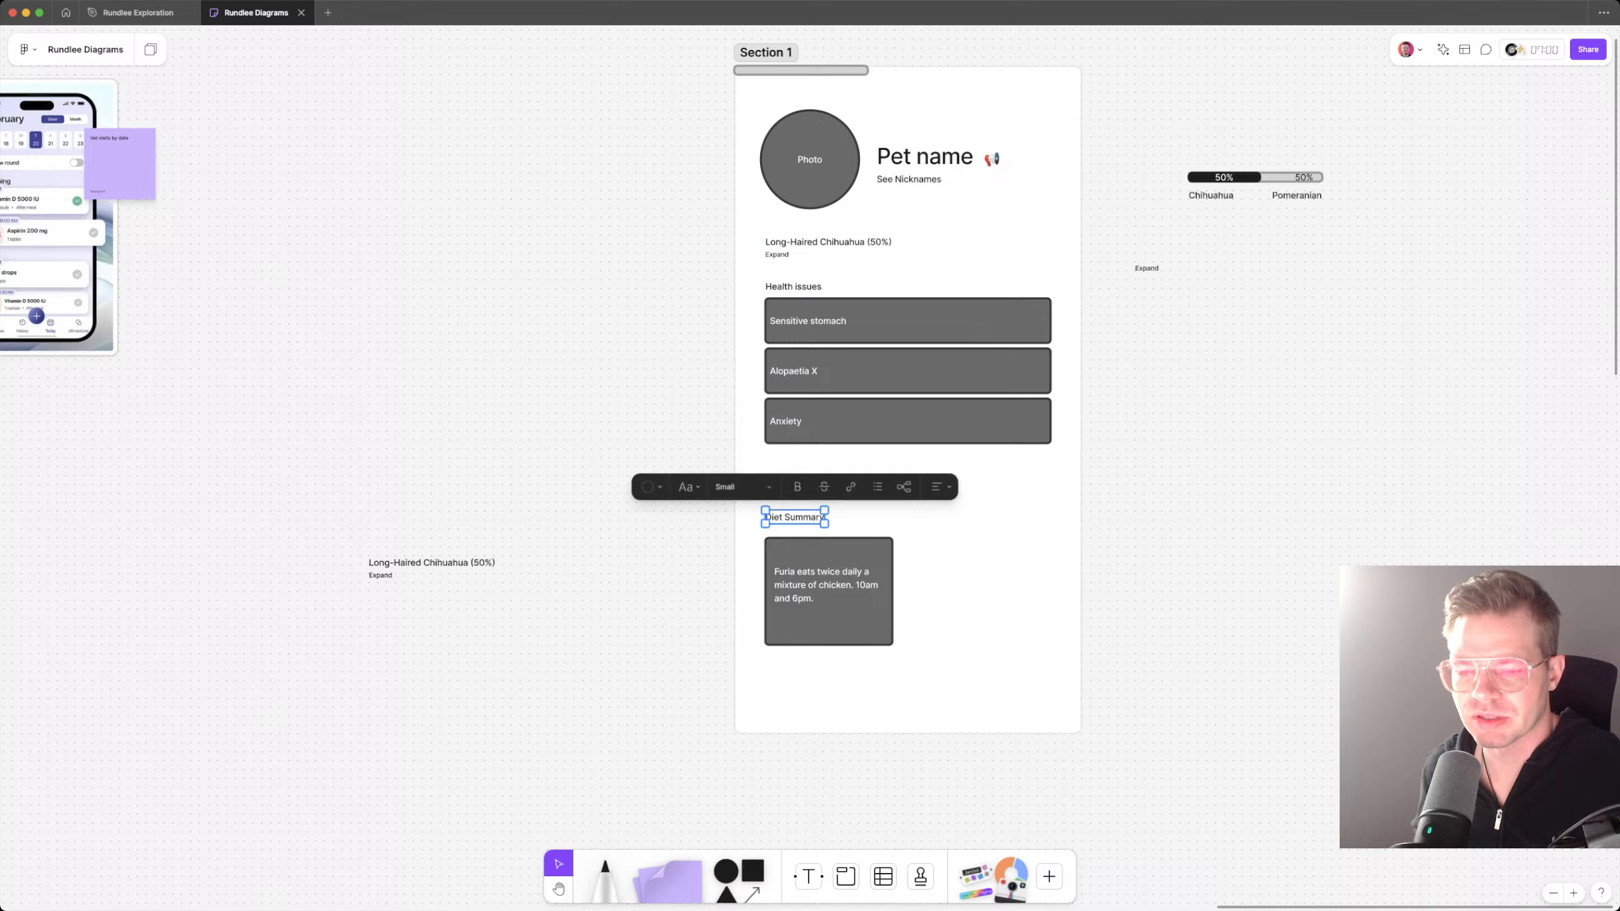
Step: Shift the diet box slightly down and move it back up below its heading
drag(829, 587, 829, 593)
key(Escape)
click(828, 594)
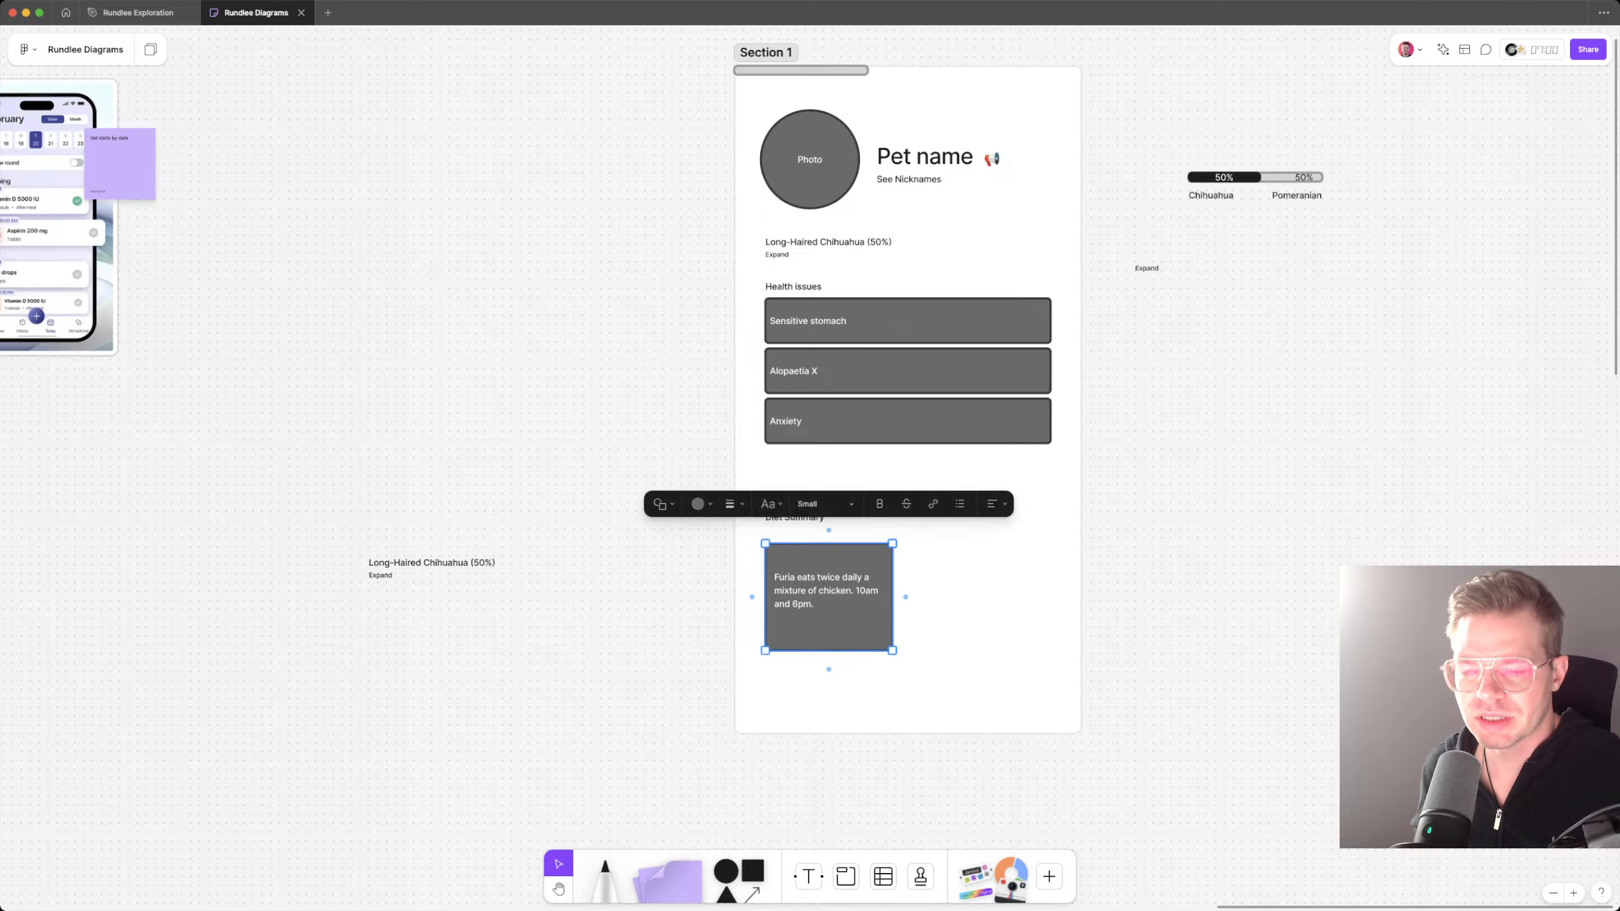
click(829, 593)
key(Escape)
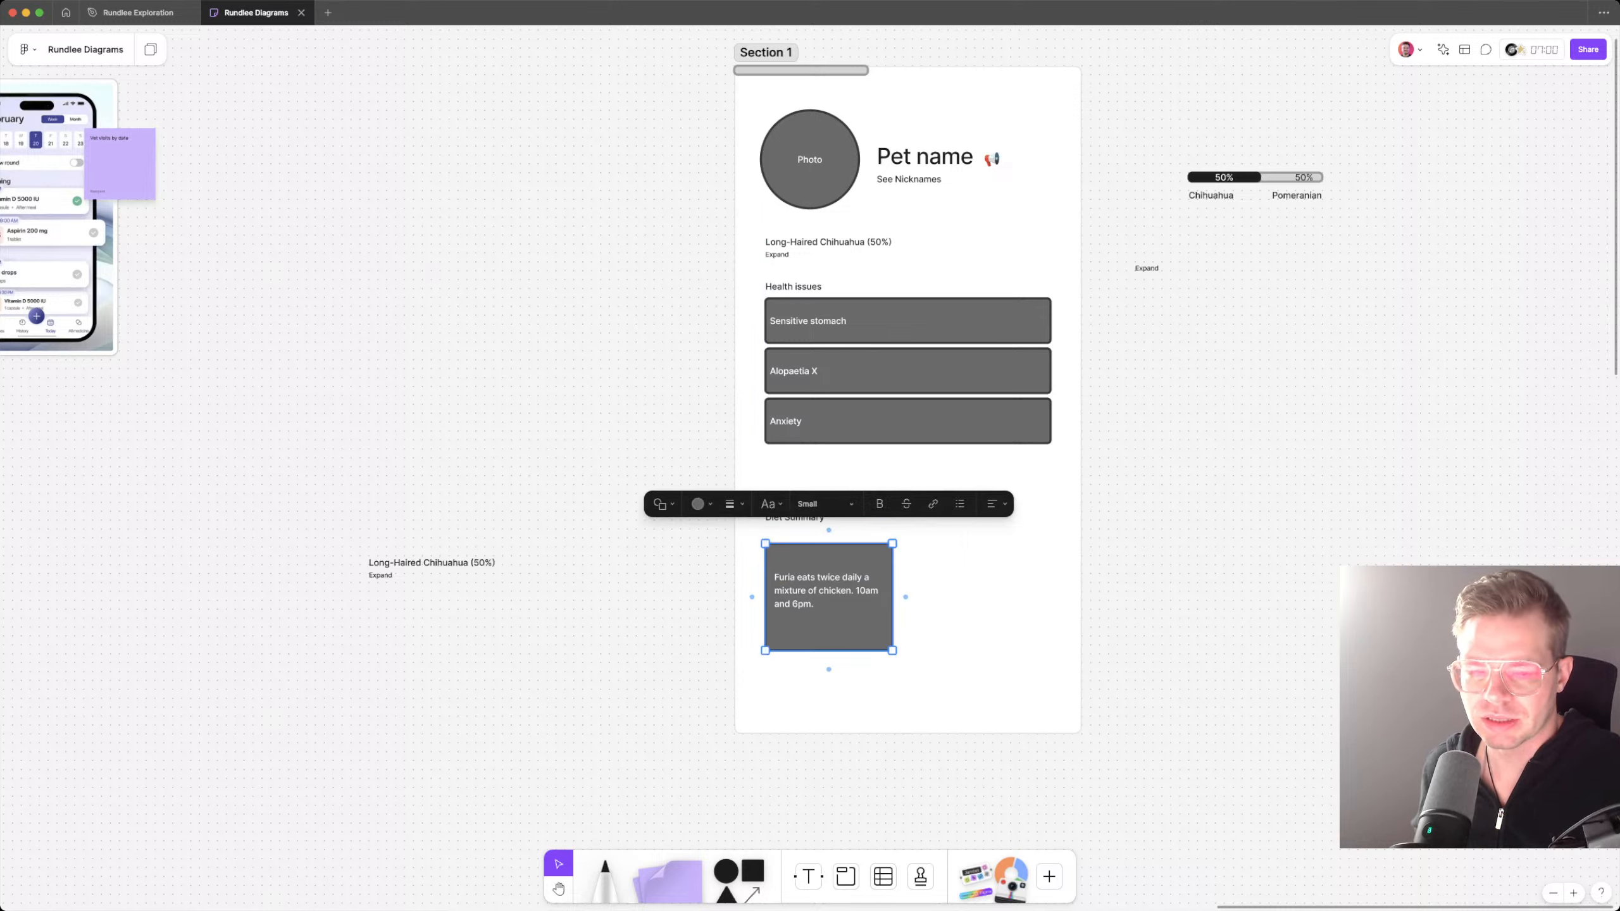
key(shift+Up)
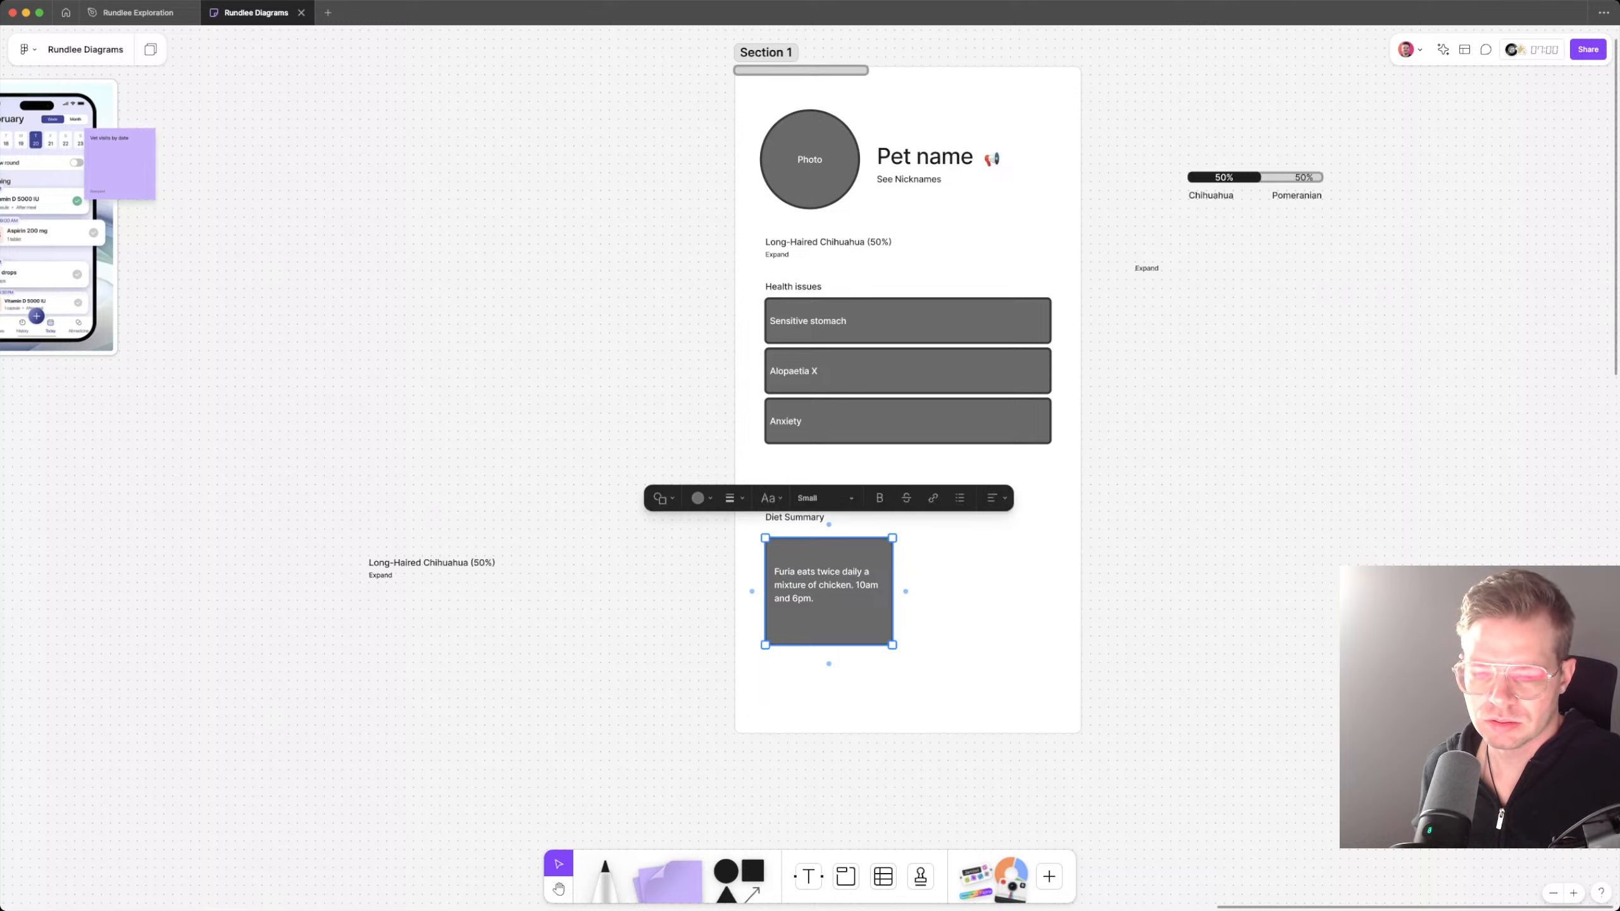
Step: Add the line "See Snacks" to the diet box, separated from the feeding text by a blank line
click(828, 615)
key(Return)
key(Return)
text(Sn)
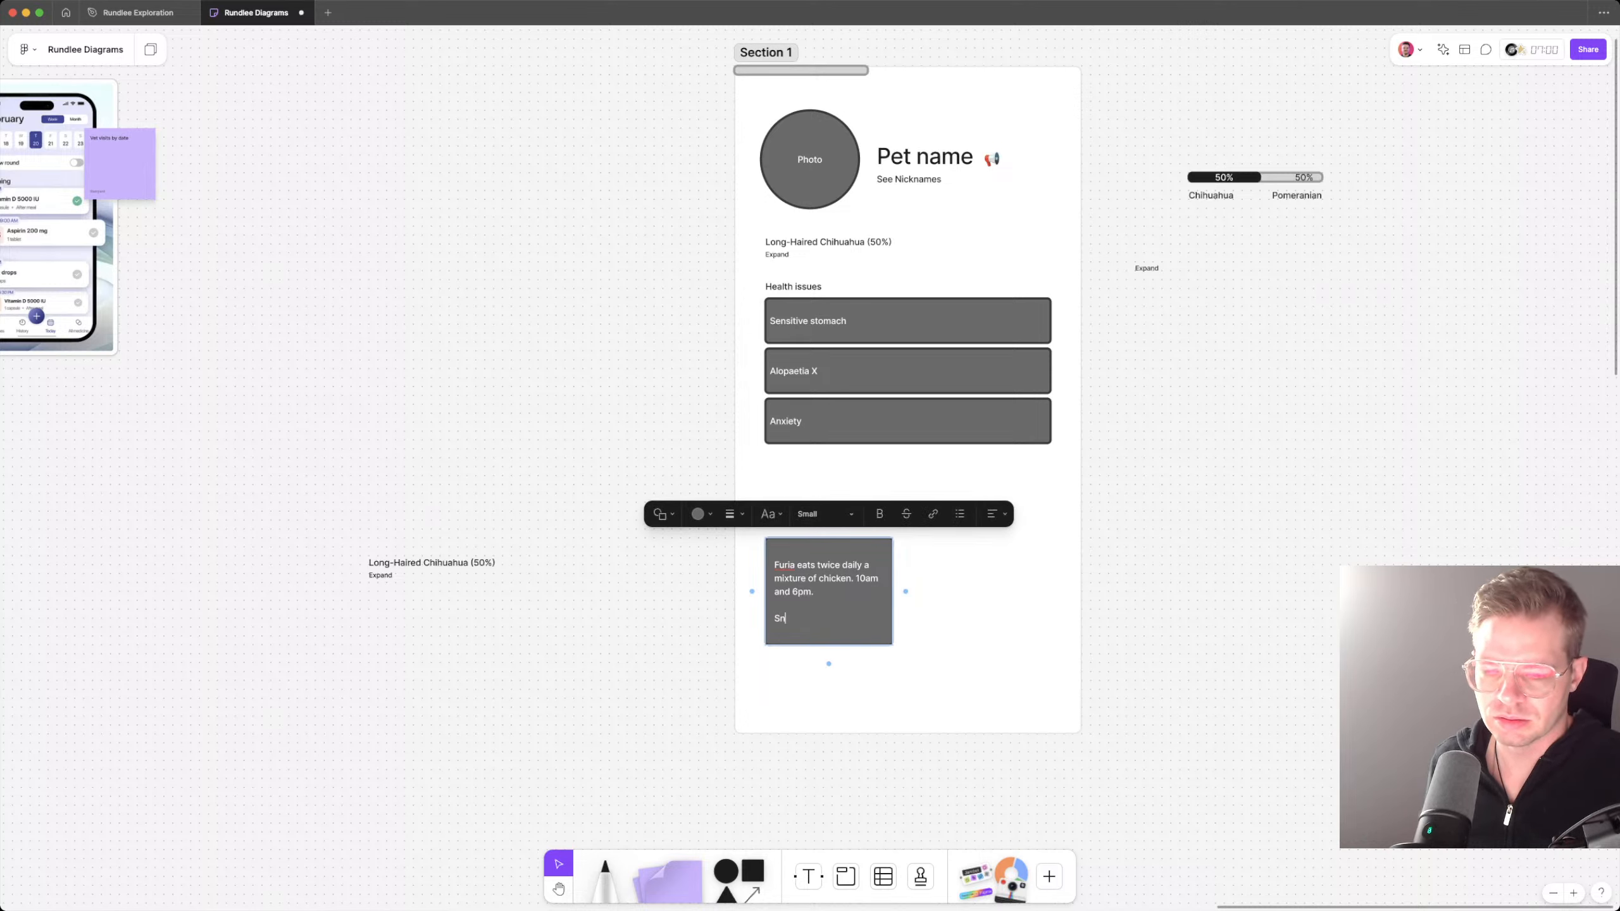
text(acksSee)
key(super+Right)
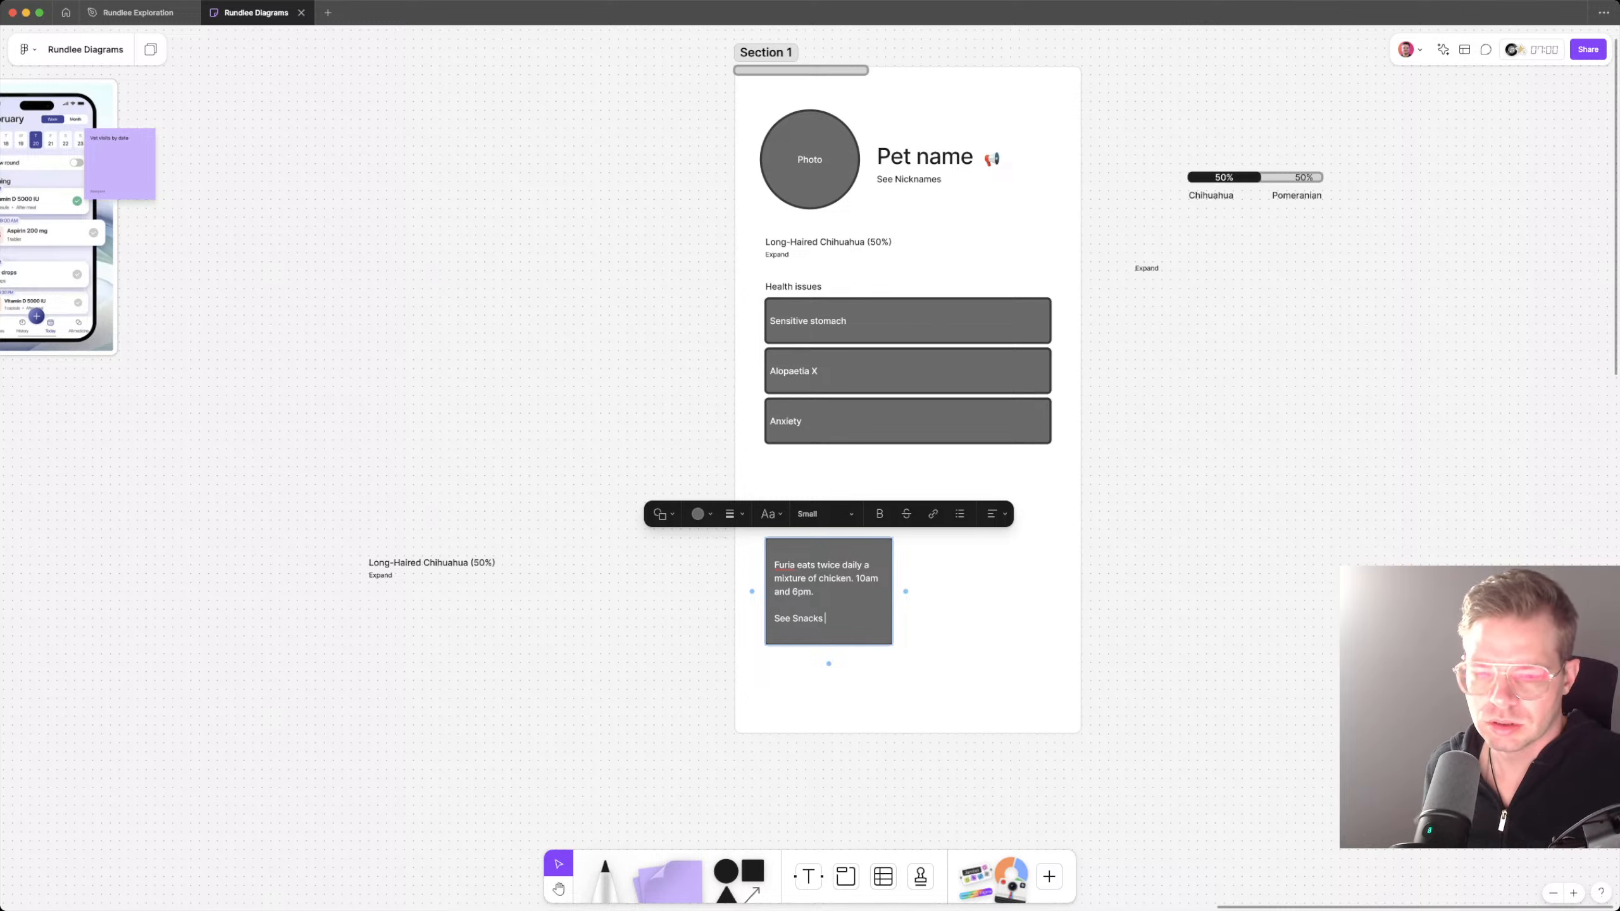
key(Escape)
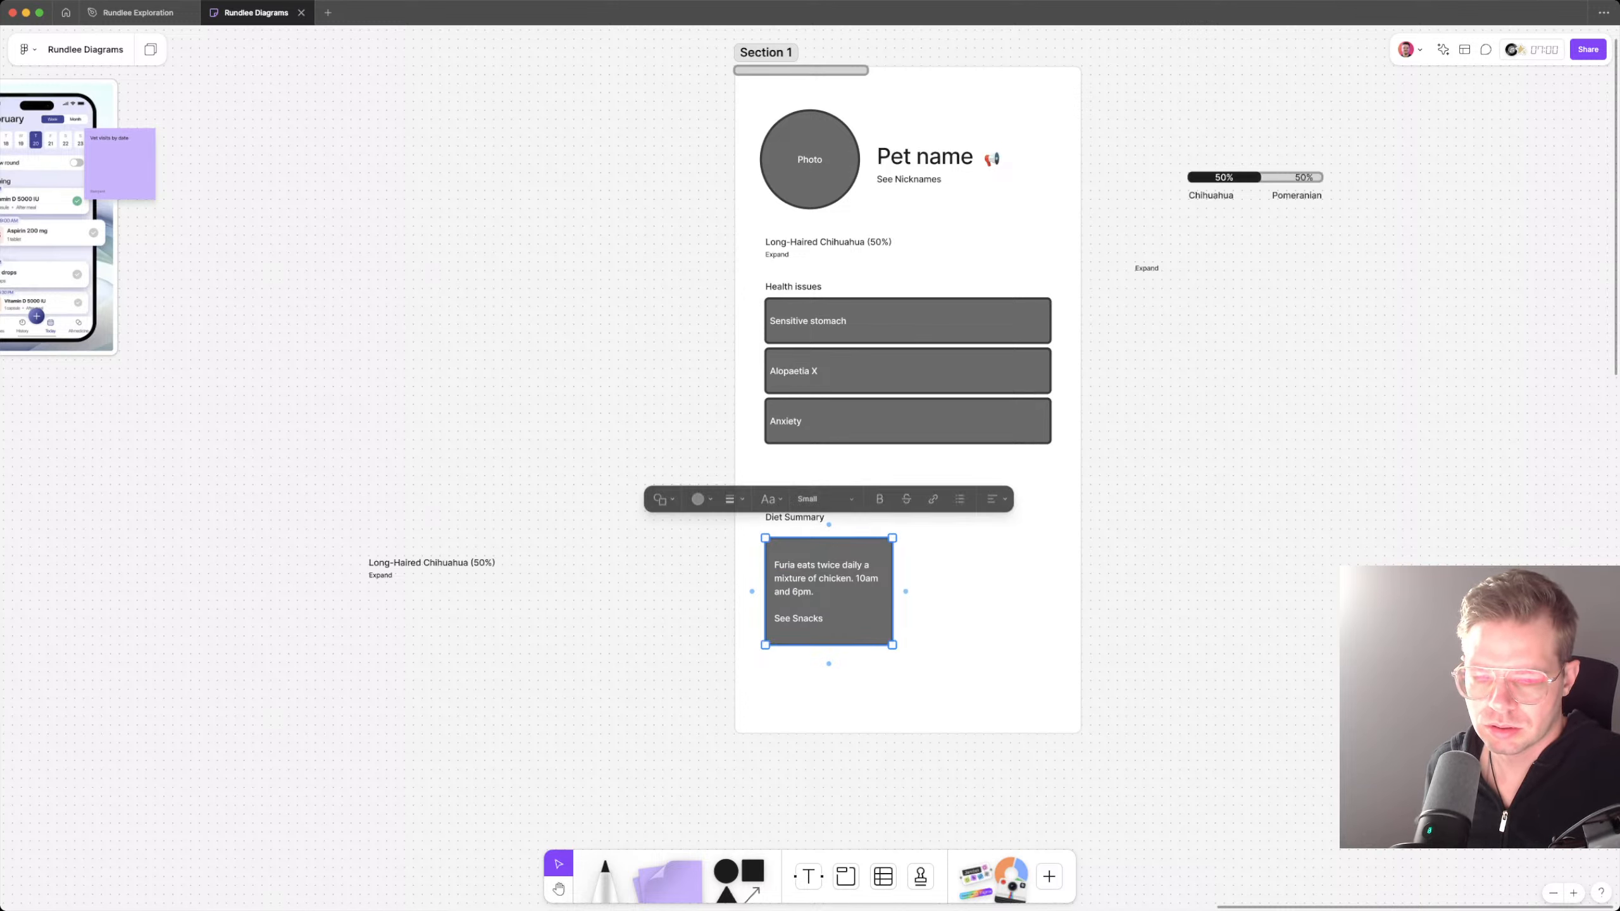
Step: Shorten the Diet Summary heading to "Diet"
shift+click(804, 518)
shift+click(803, 518)
double_click(803, 518)
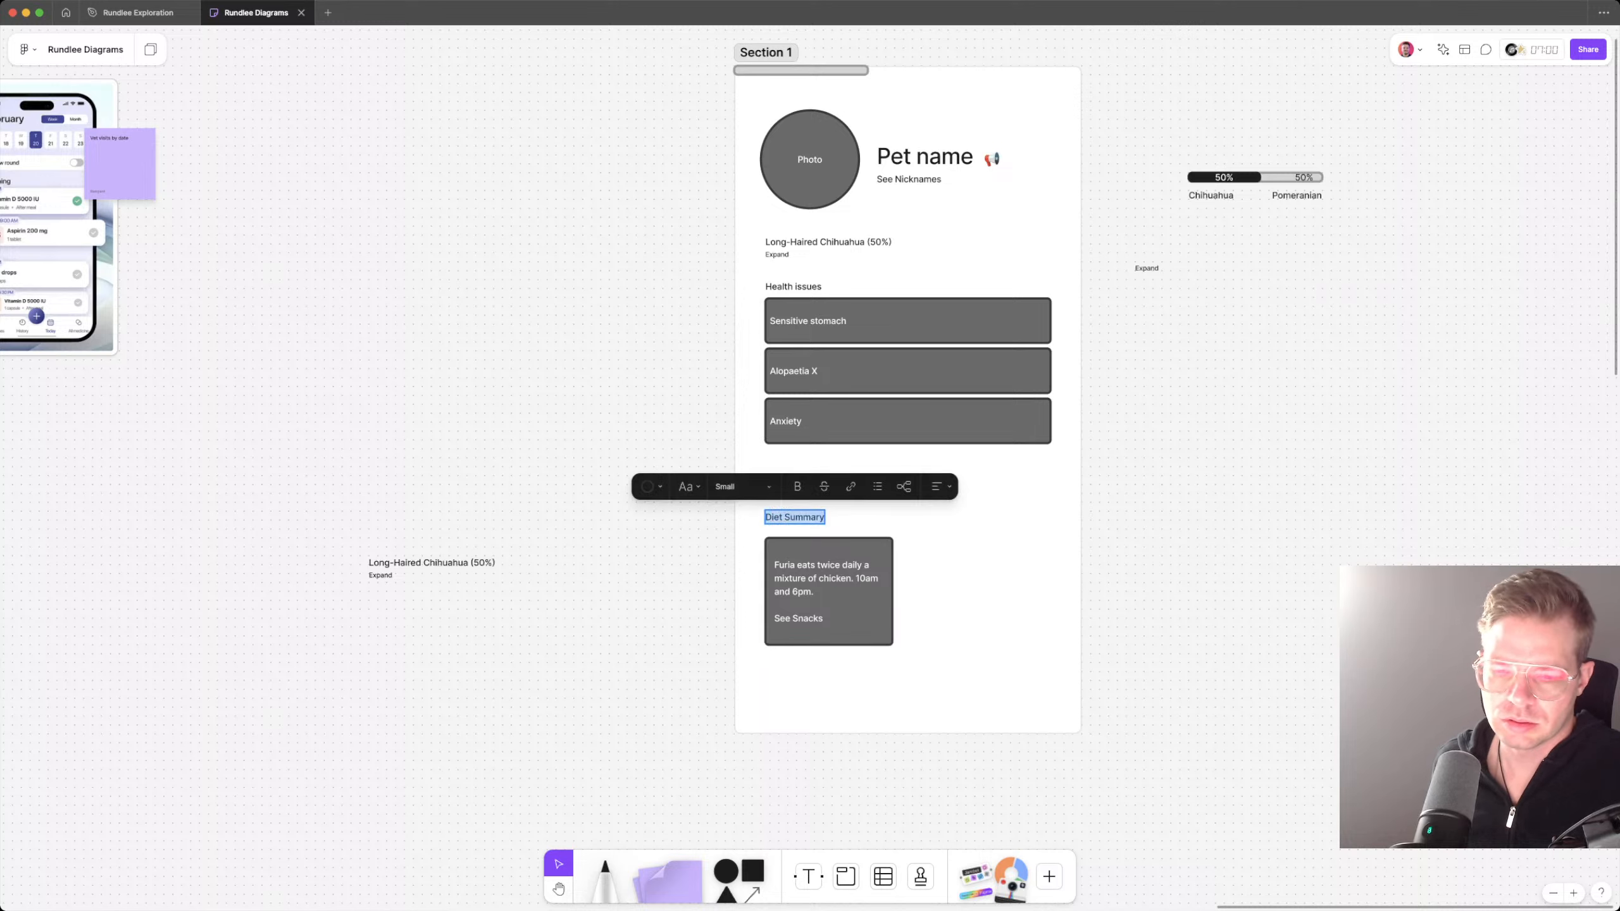
click(782, 517)
key(shift+super+Right)
key(BackSpace)
key(Escape)
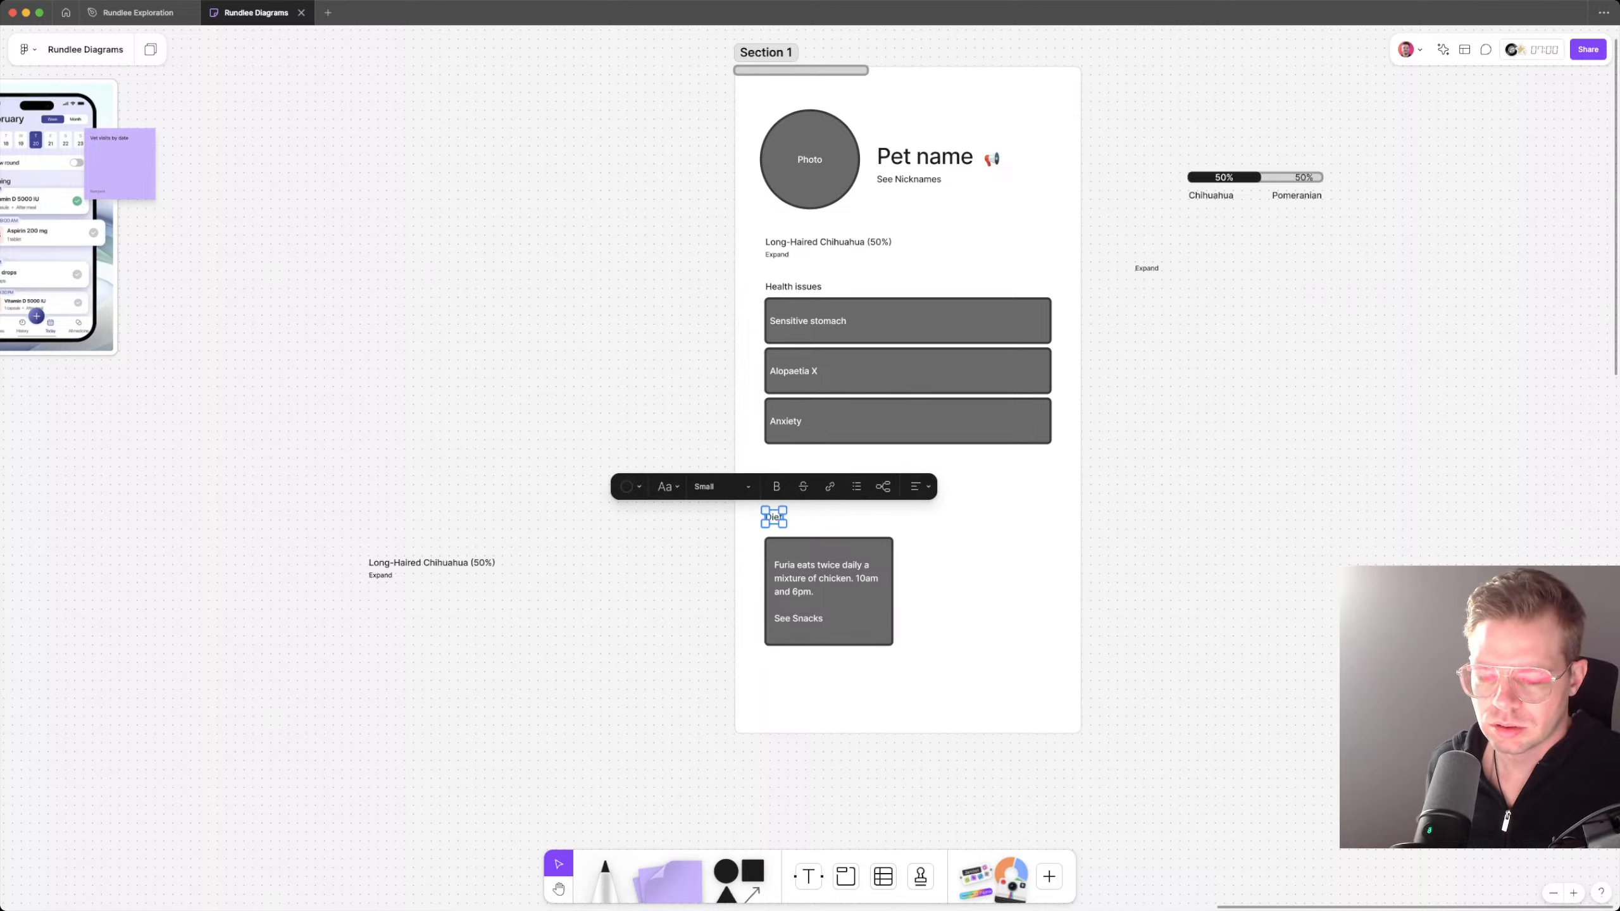
Step: Move the diet box up closer to its heading and place a duplicate of the heading and box beside the originals
drag(828, 592, 828, 584)
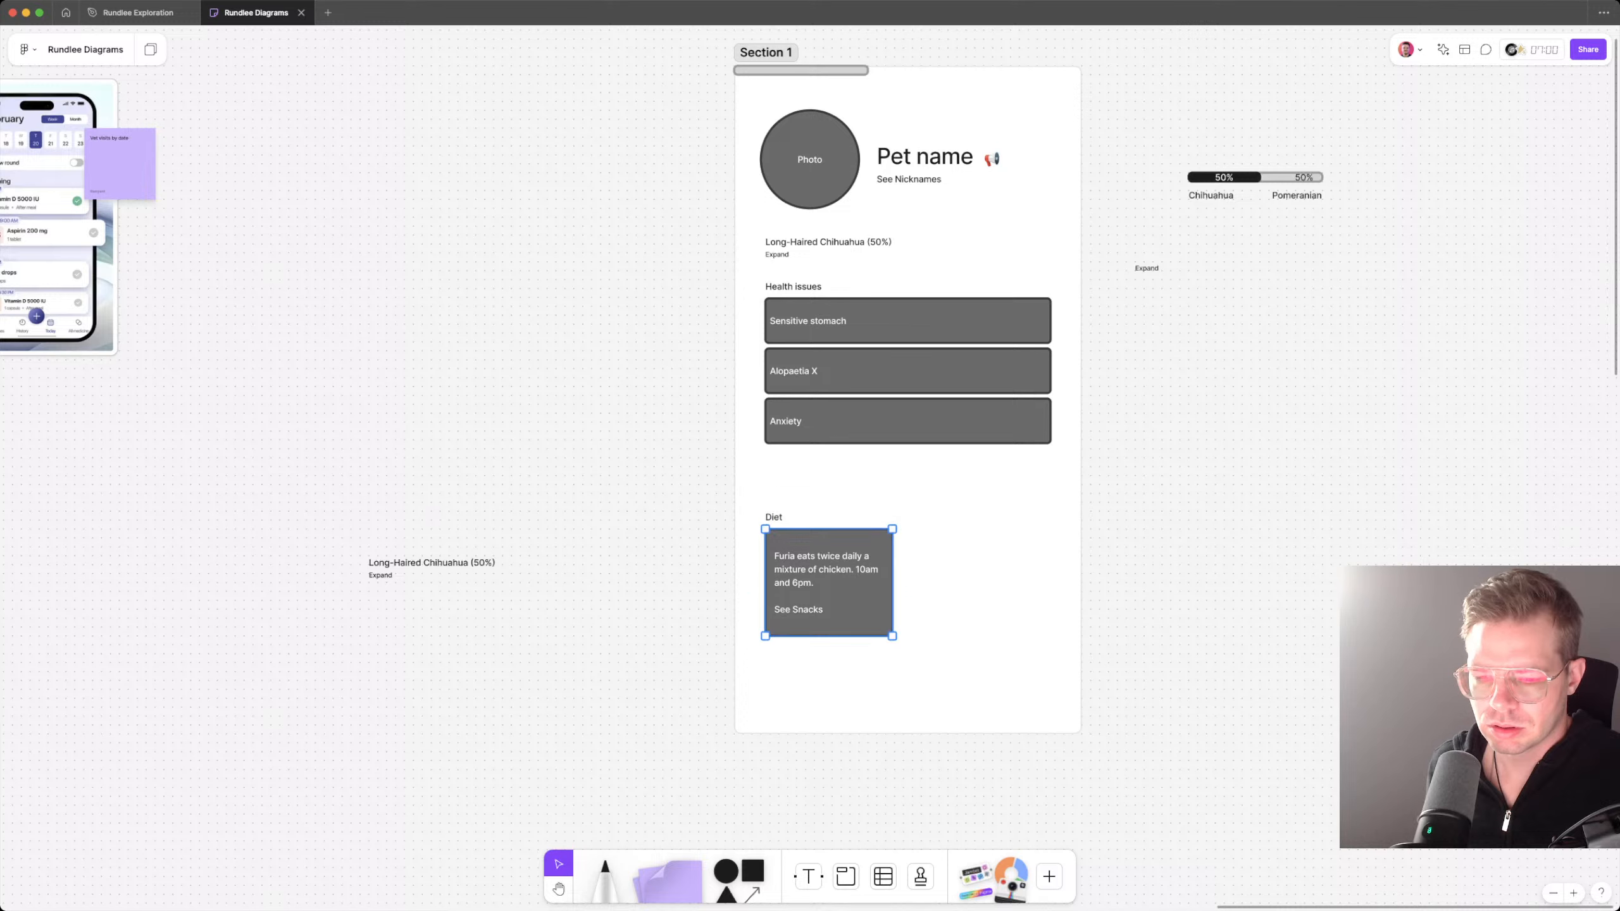
key(Escape)
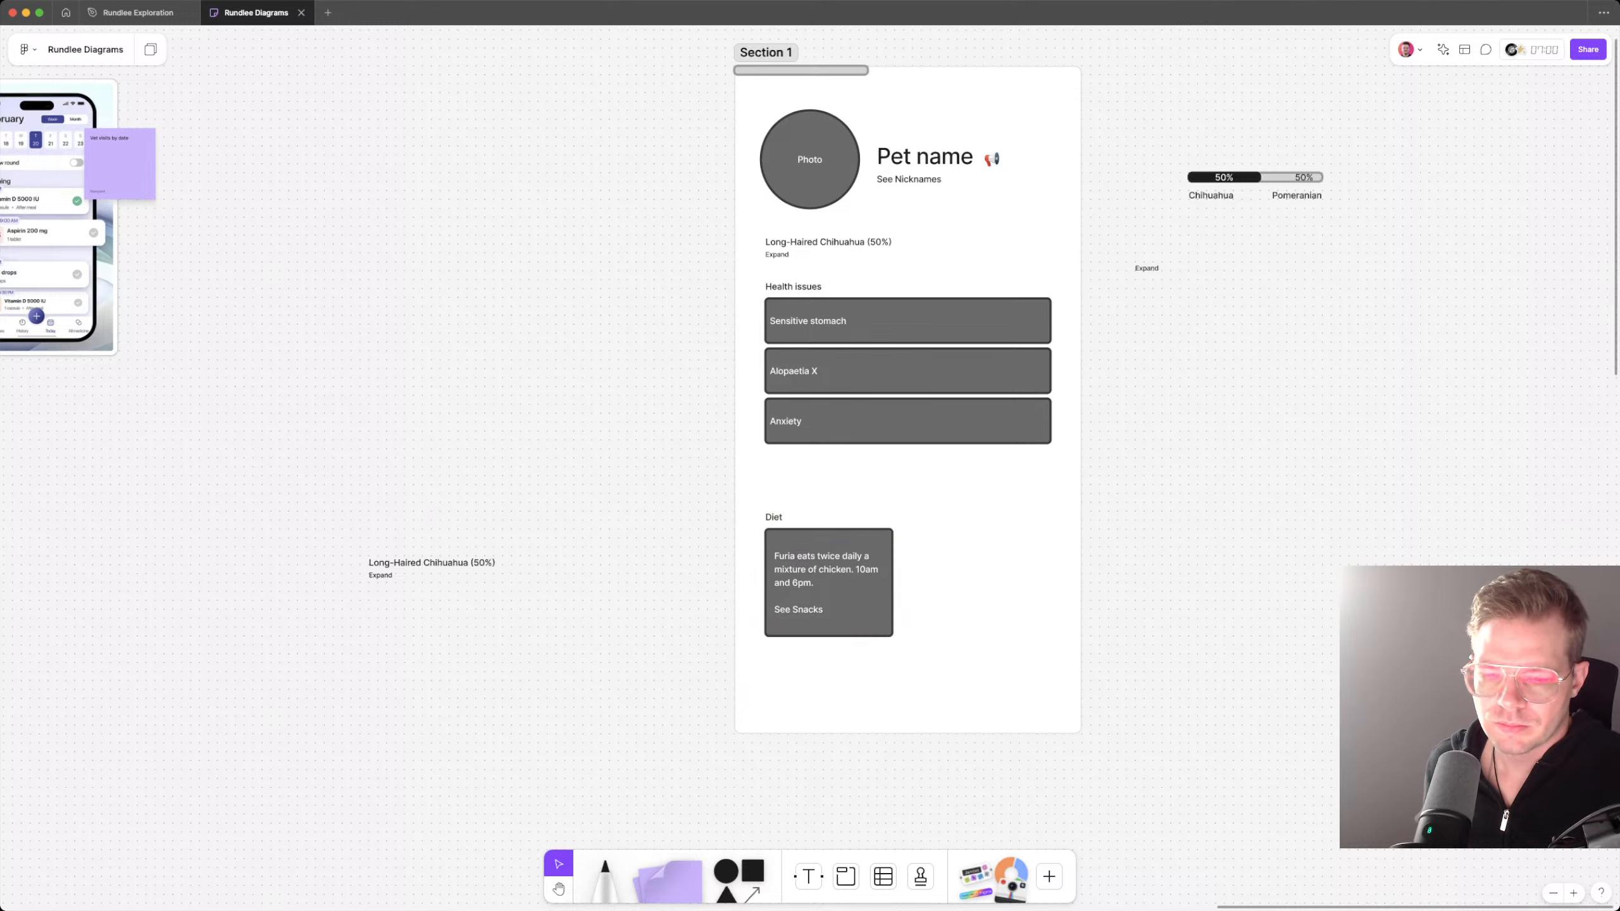
click(828, 582)
shift+click(774, 518)
drag(829, 583, 967, 583)
key(Escape)
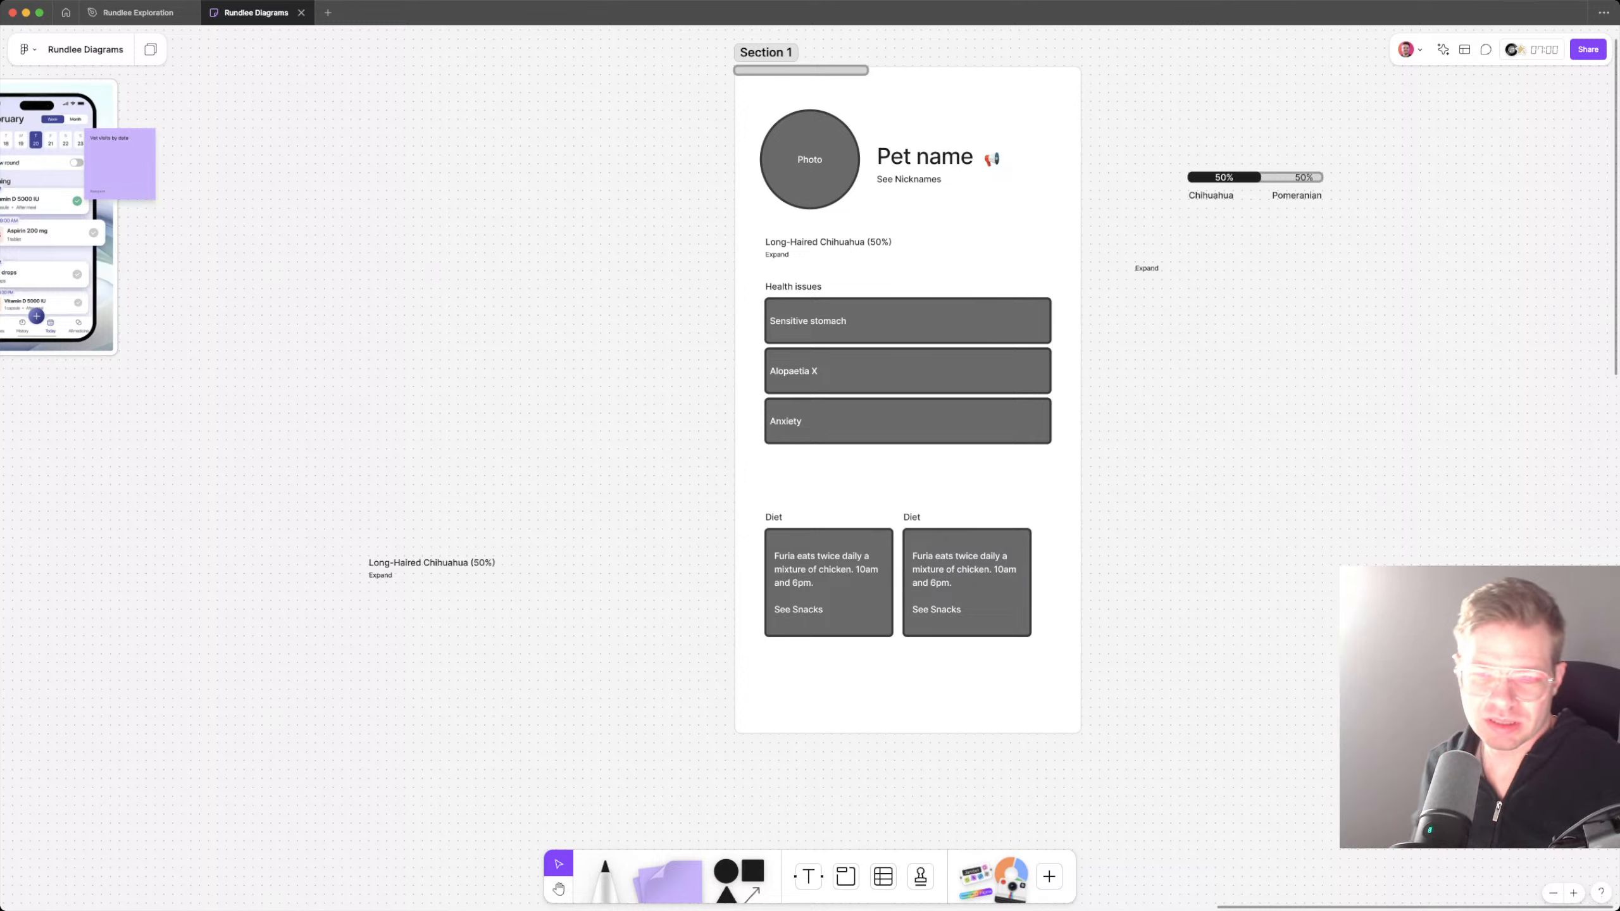
Step: Add a → arrow after the text in the Sensitive stomach, Alopaetia X and Anxiety rows
click(908, 361)
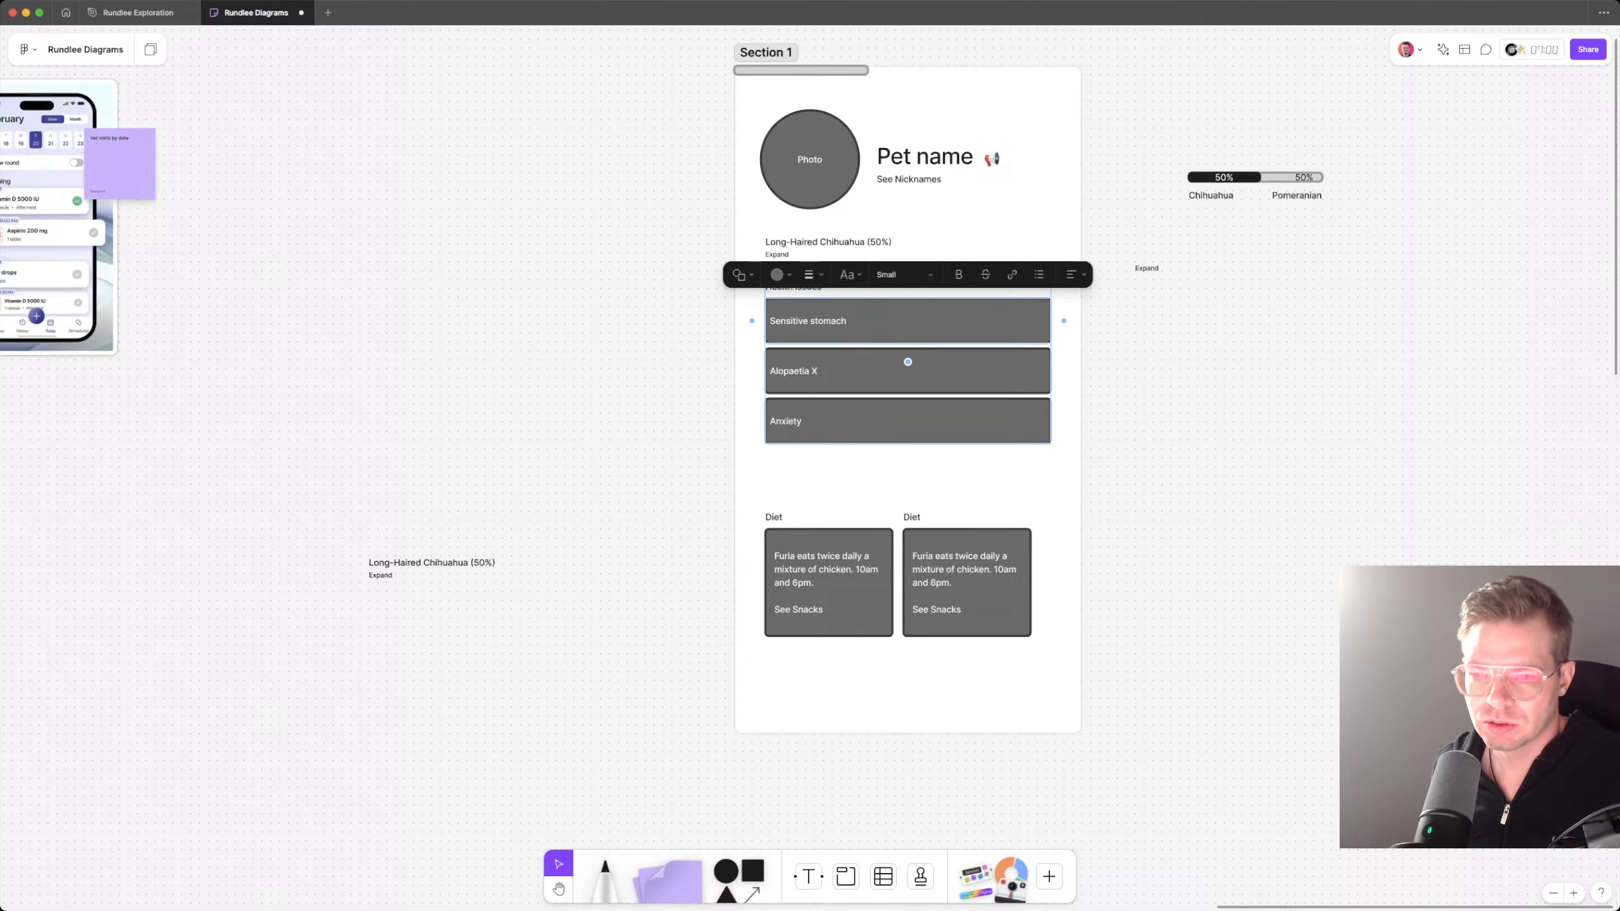
key(BackSpace)
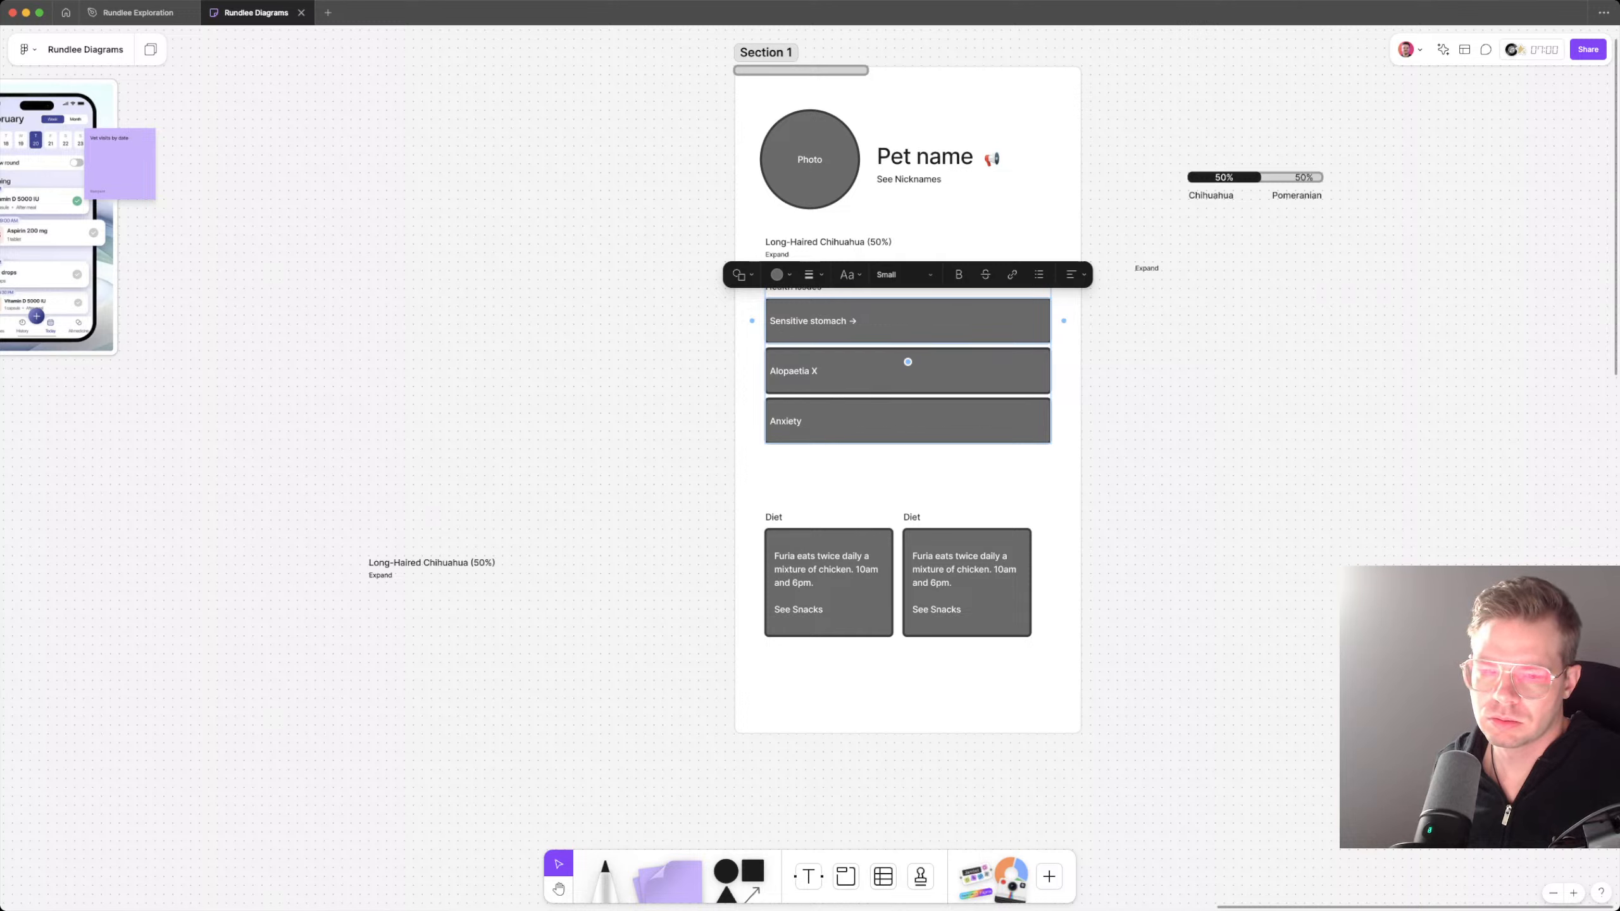
click(854, 370)
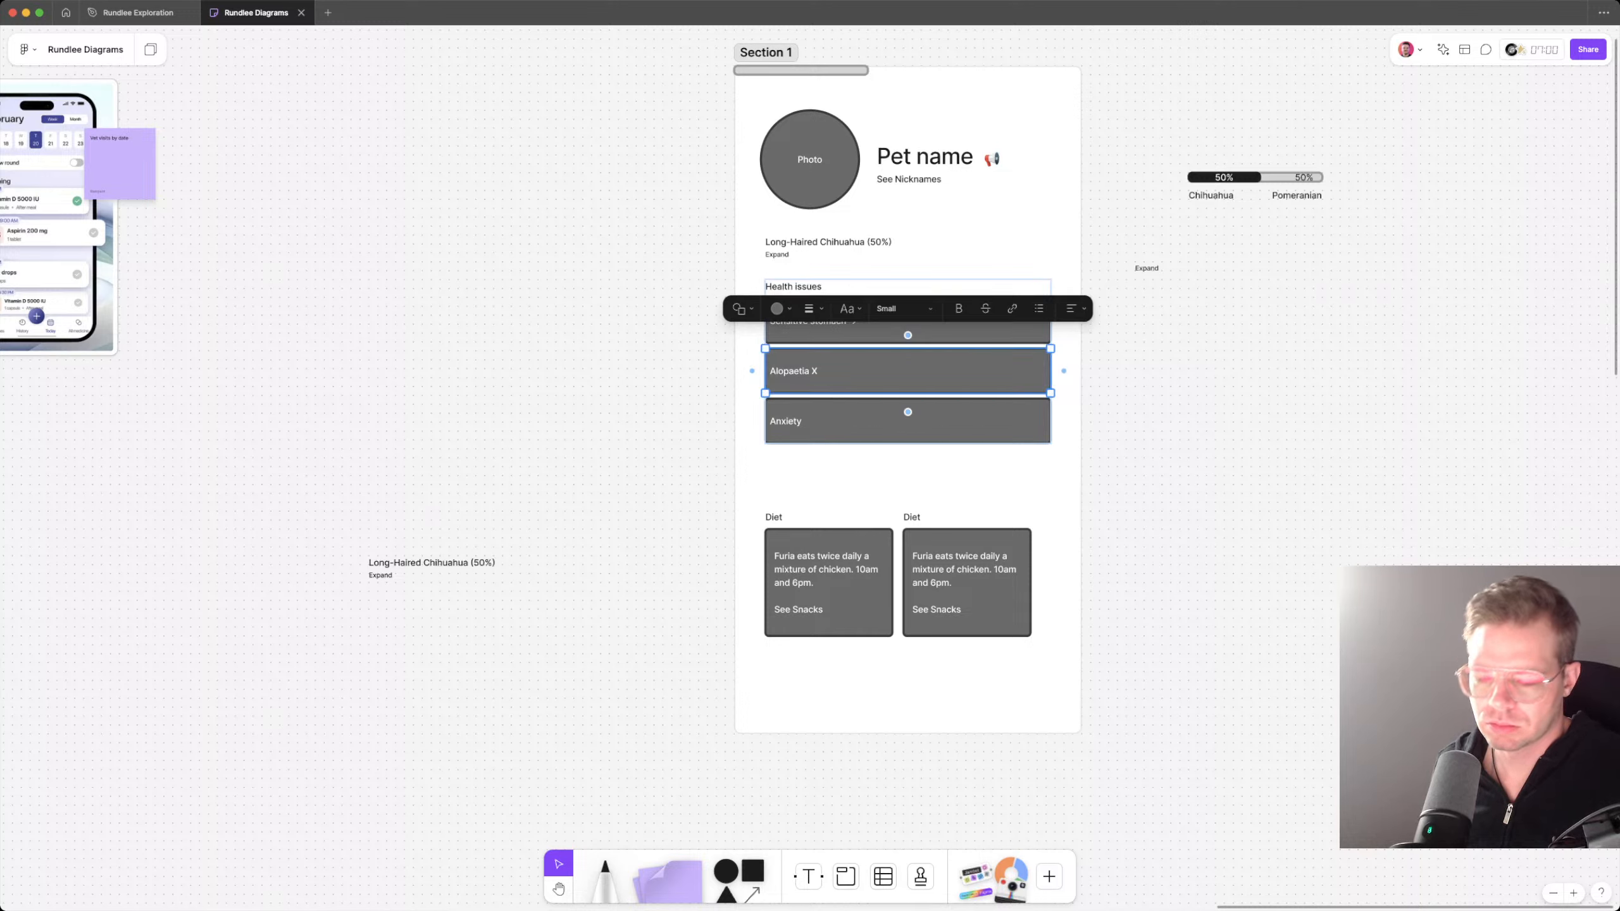
key(Return)
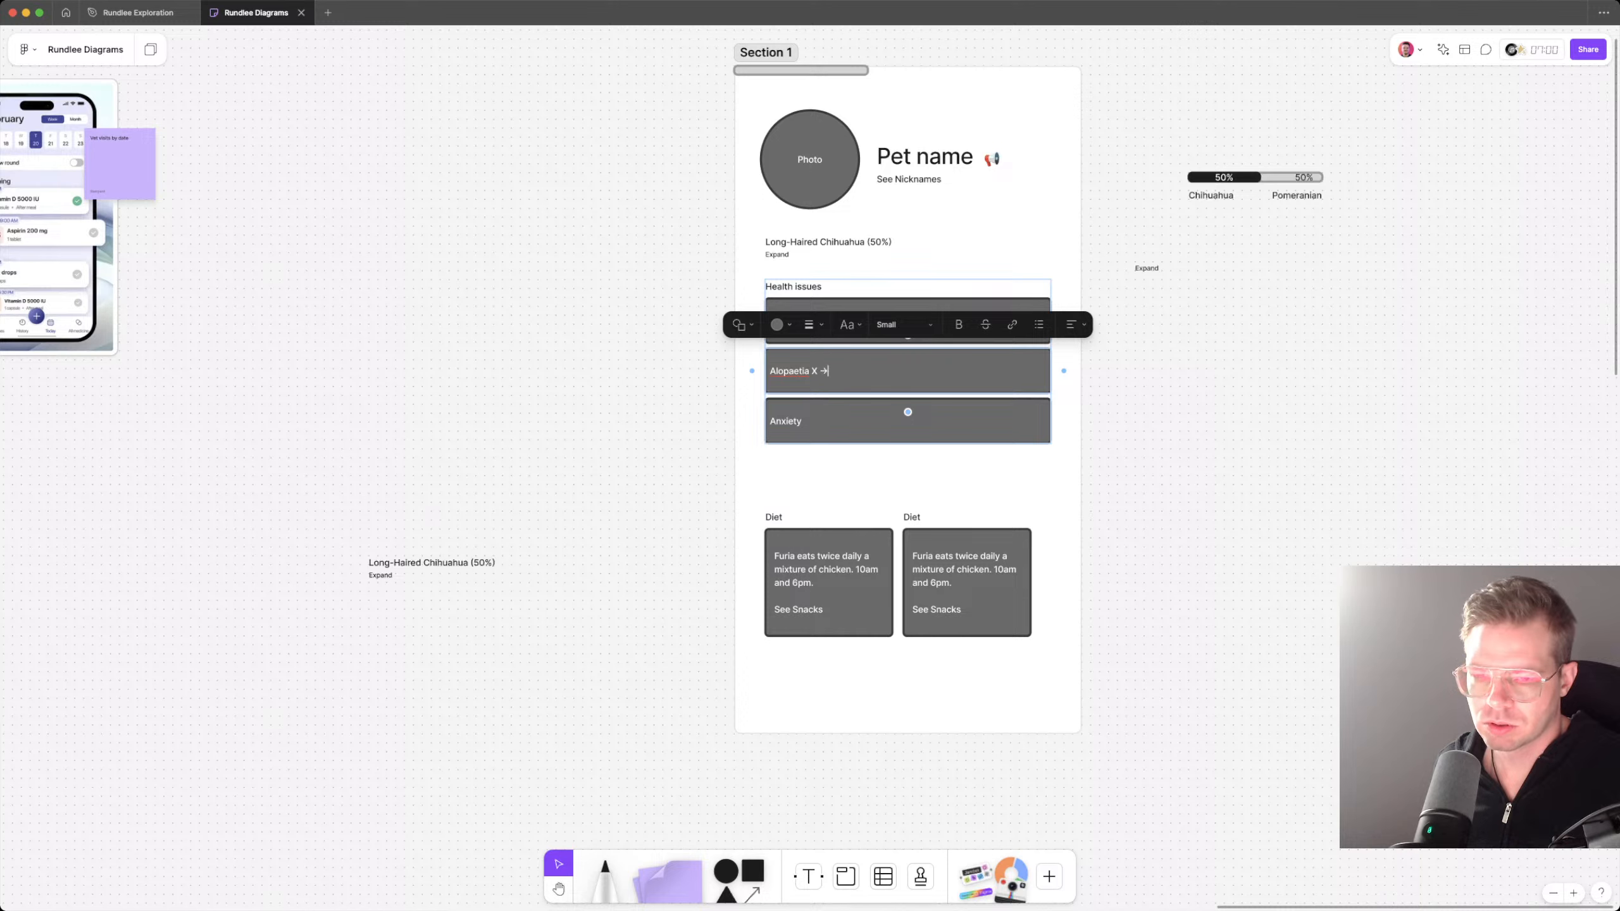
double_click(807, 421)
text(->)
key(Escape)
key(Escape)
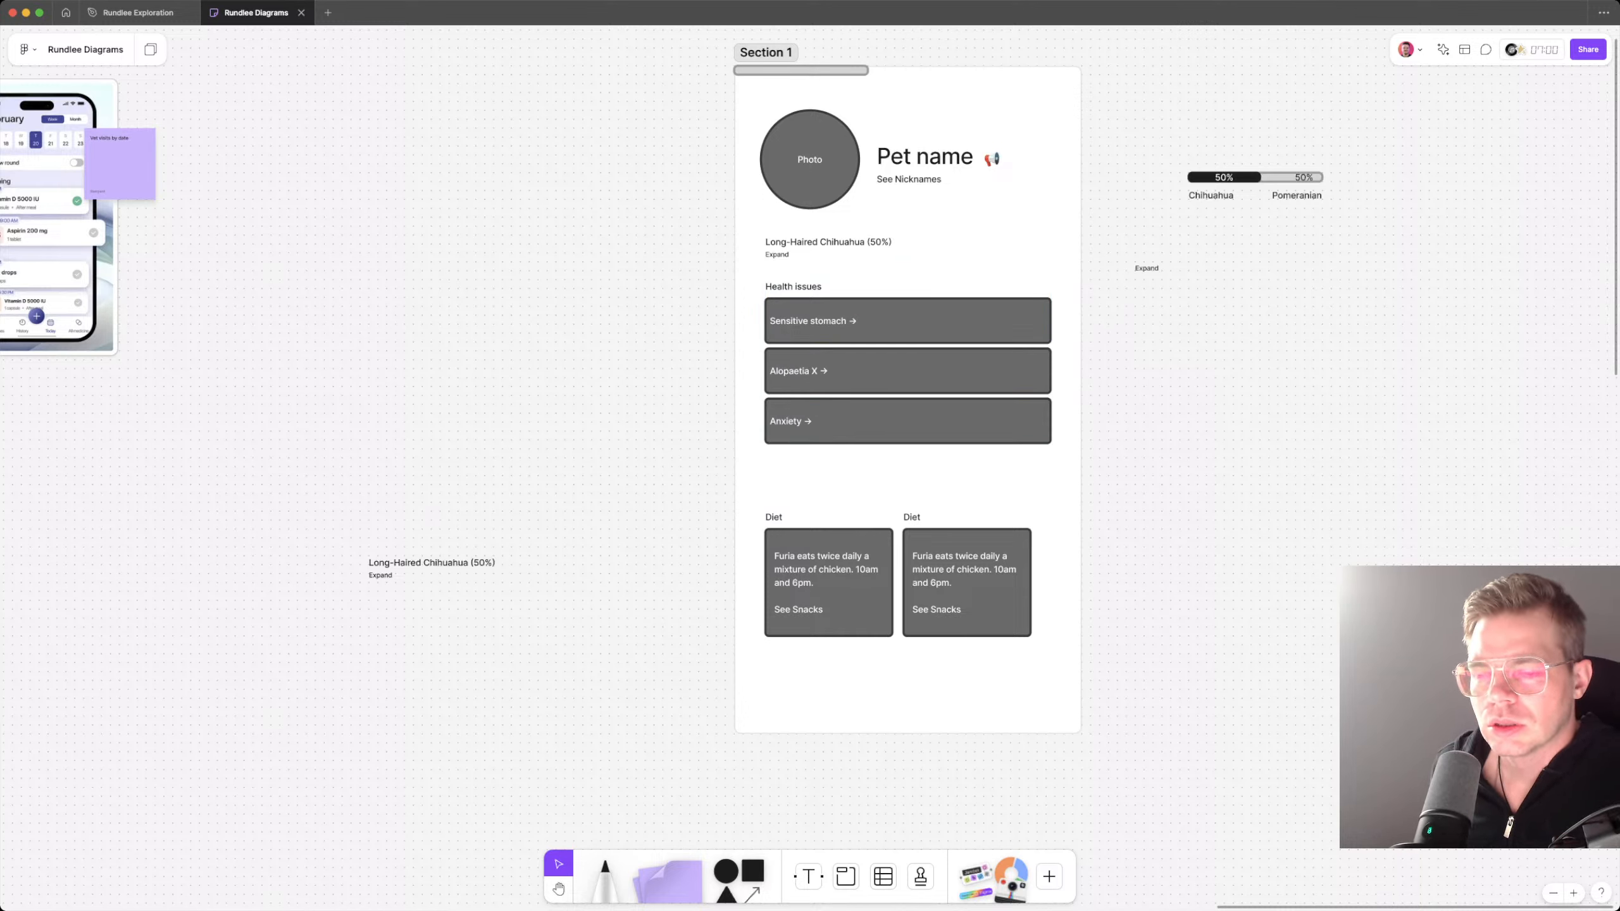
Step: Rename the duplicated Diet heading to "Contact Info"
double_click(912, 517)
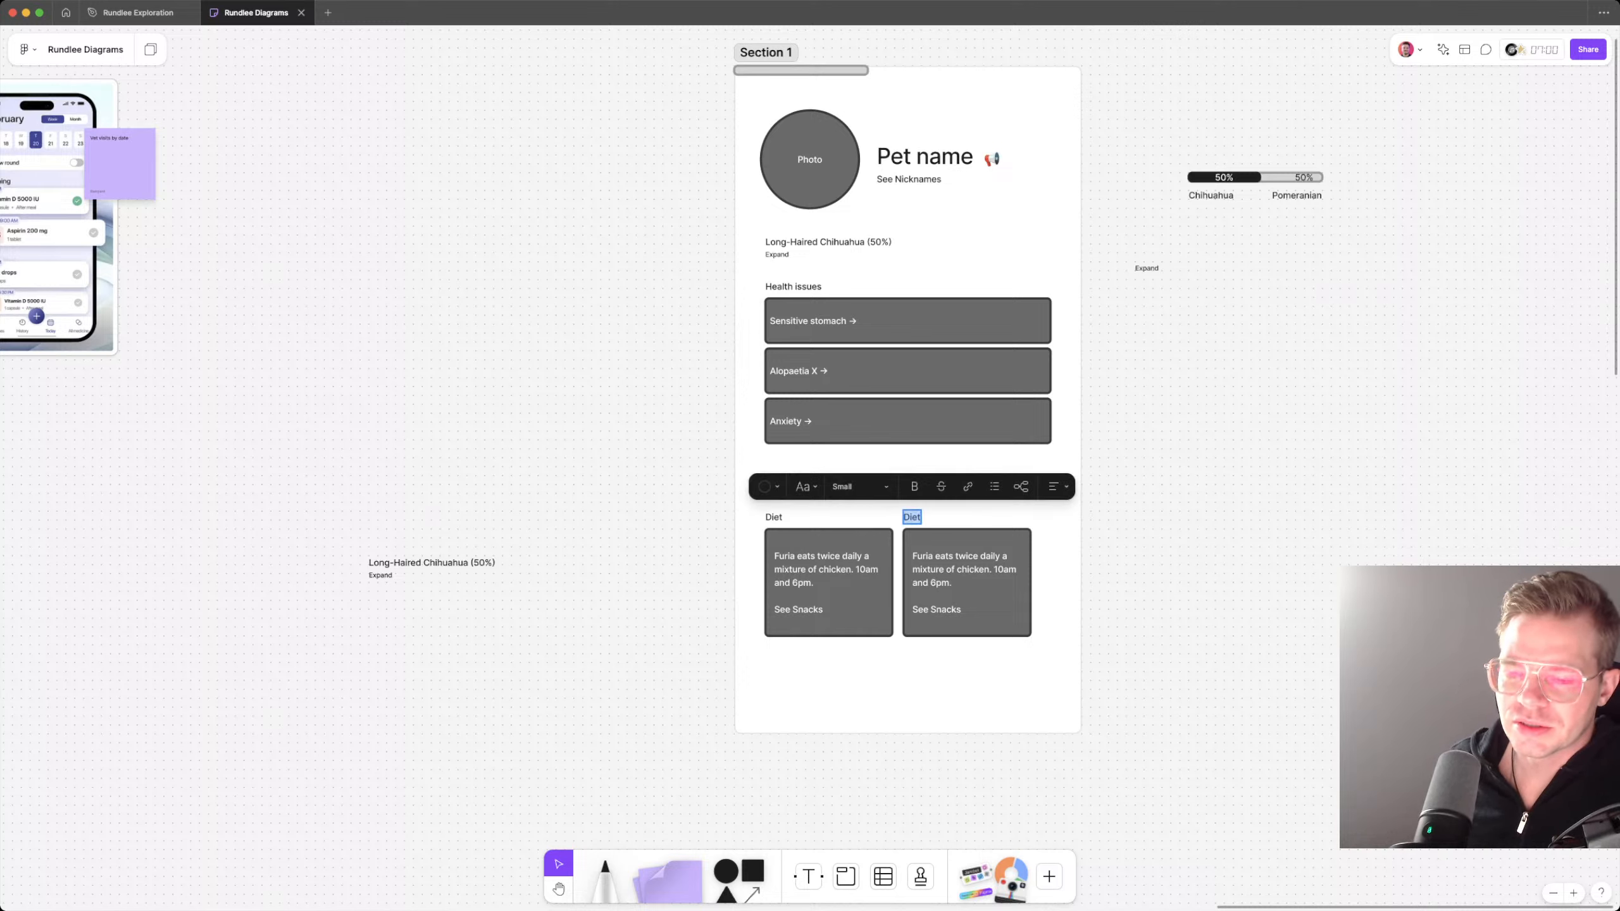
text(Con)
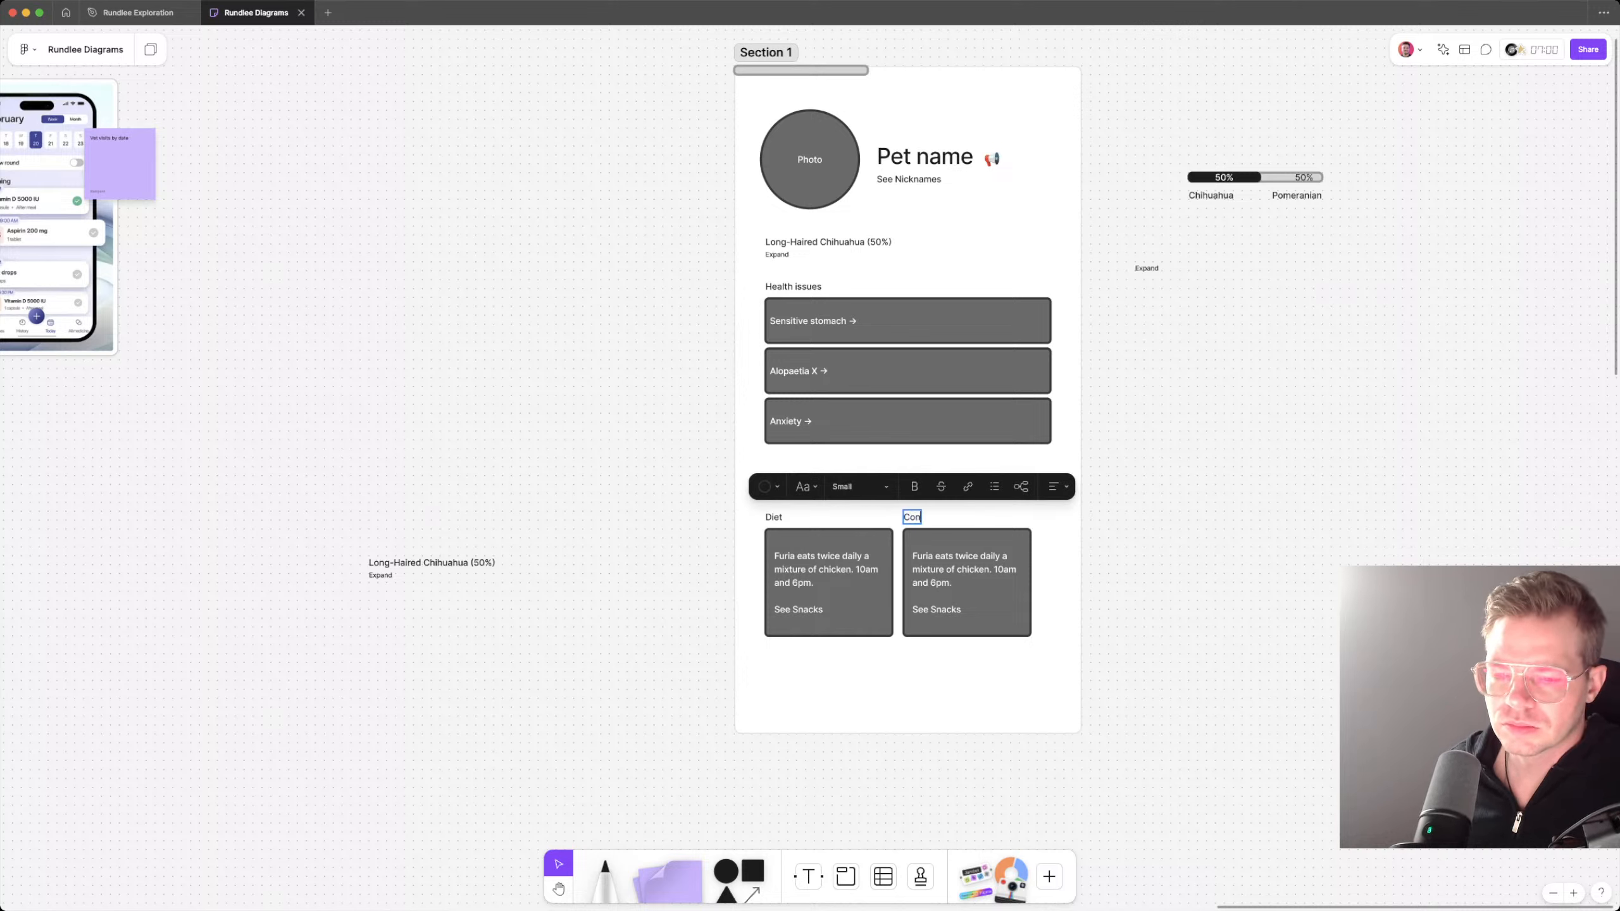
key(Escape)
key(Escape)
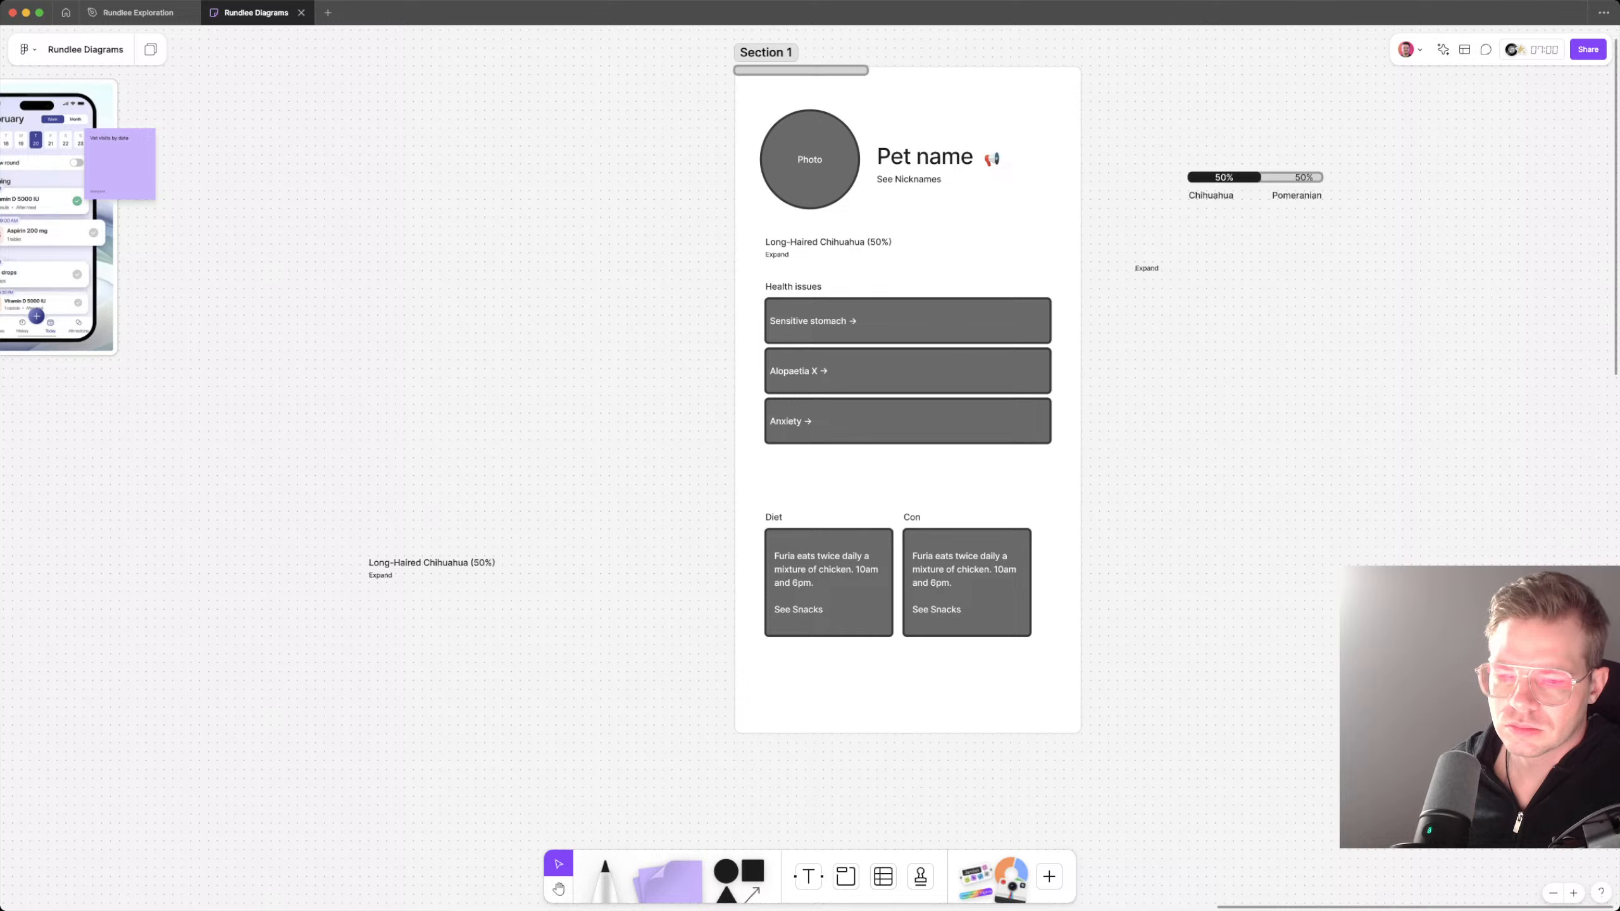
double_click(911, 518)
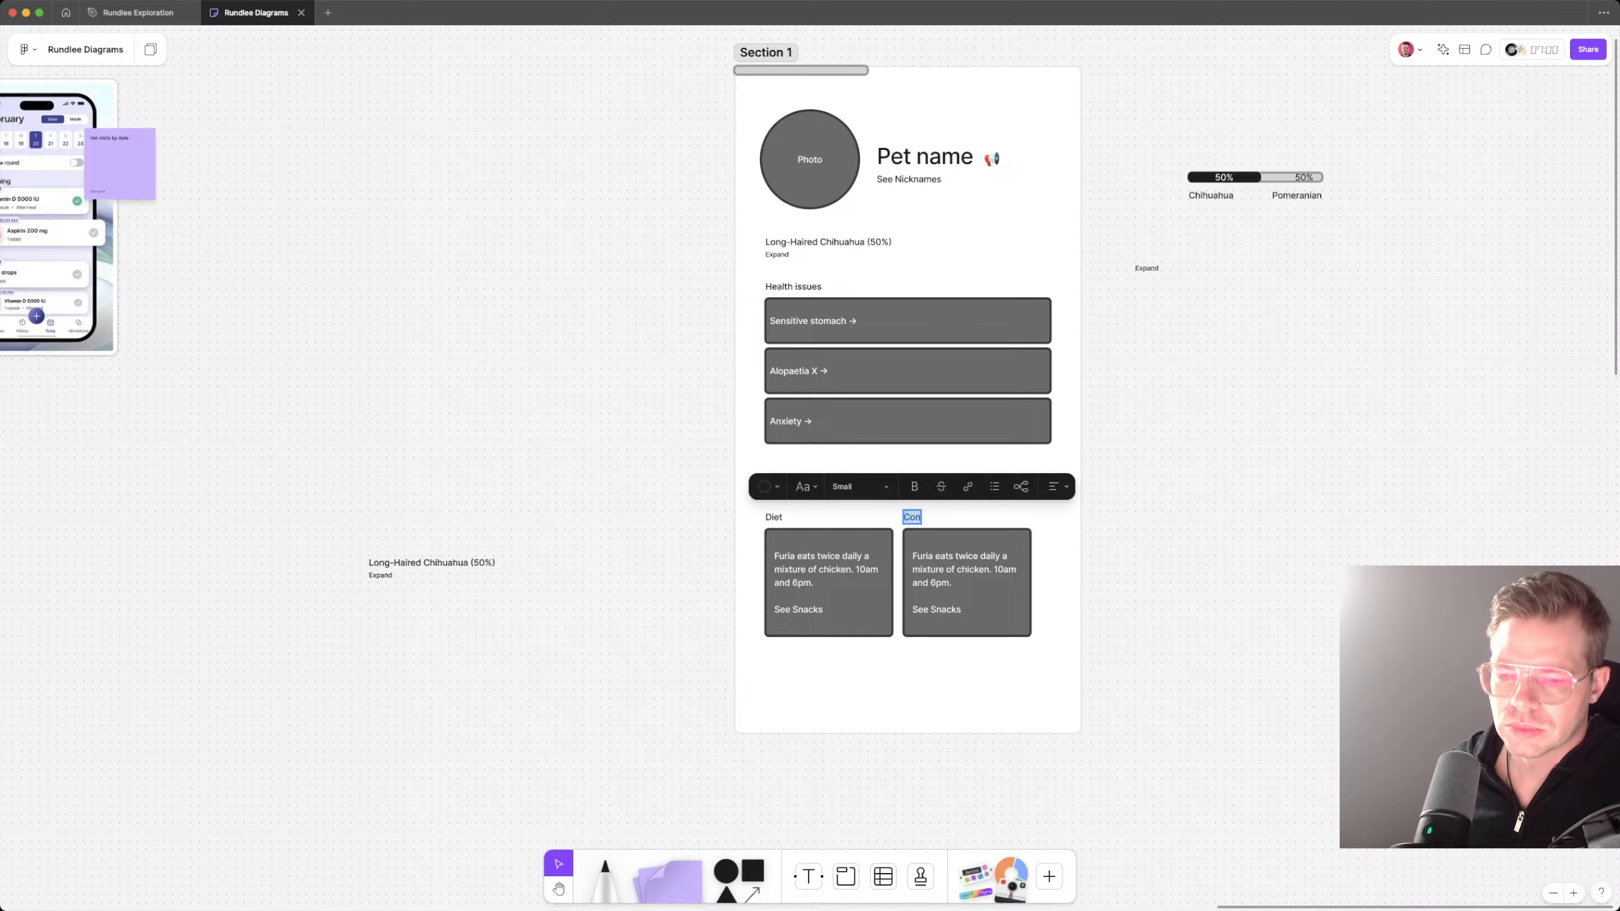
key(Escape)
key(Return)
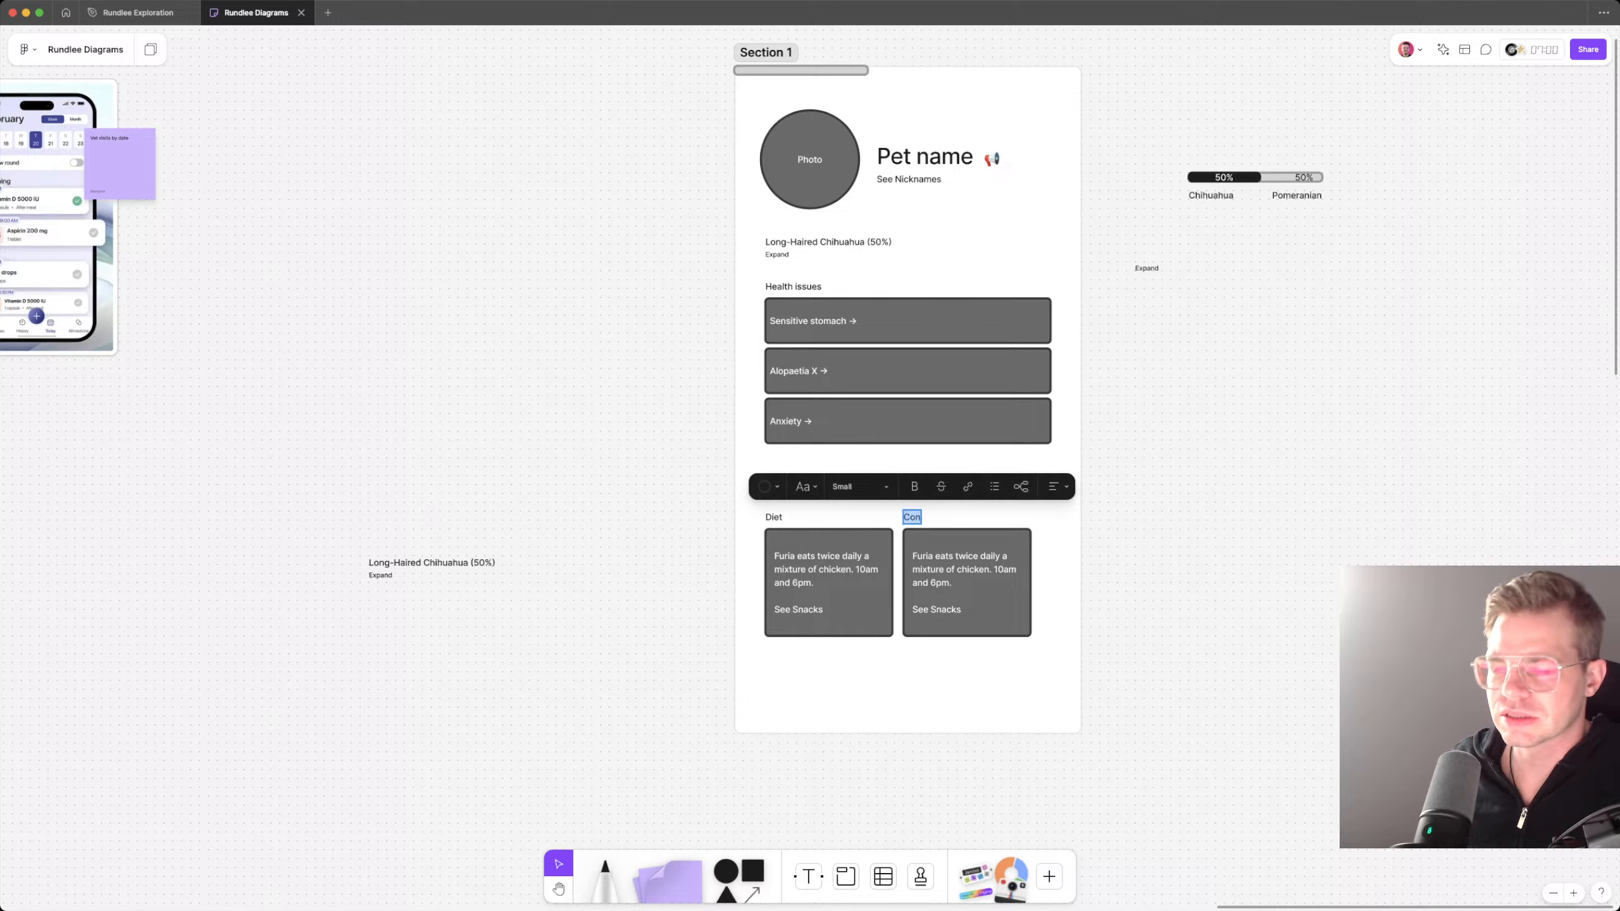
text(Contact n)
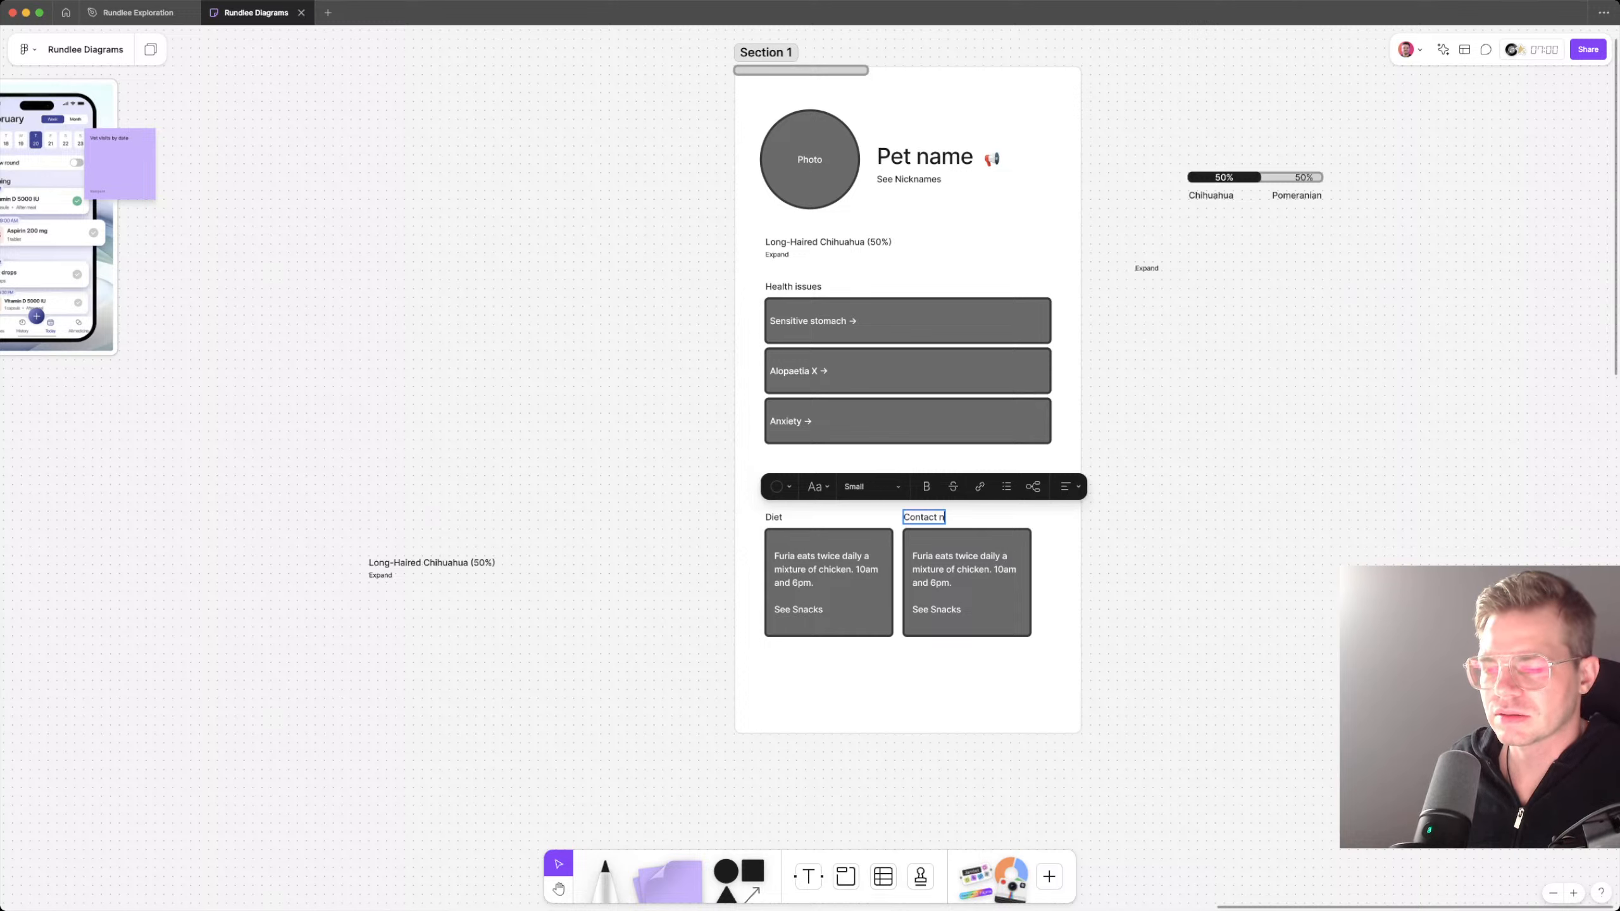
key(BackSpace)
text(Info)
key(Escape)
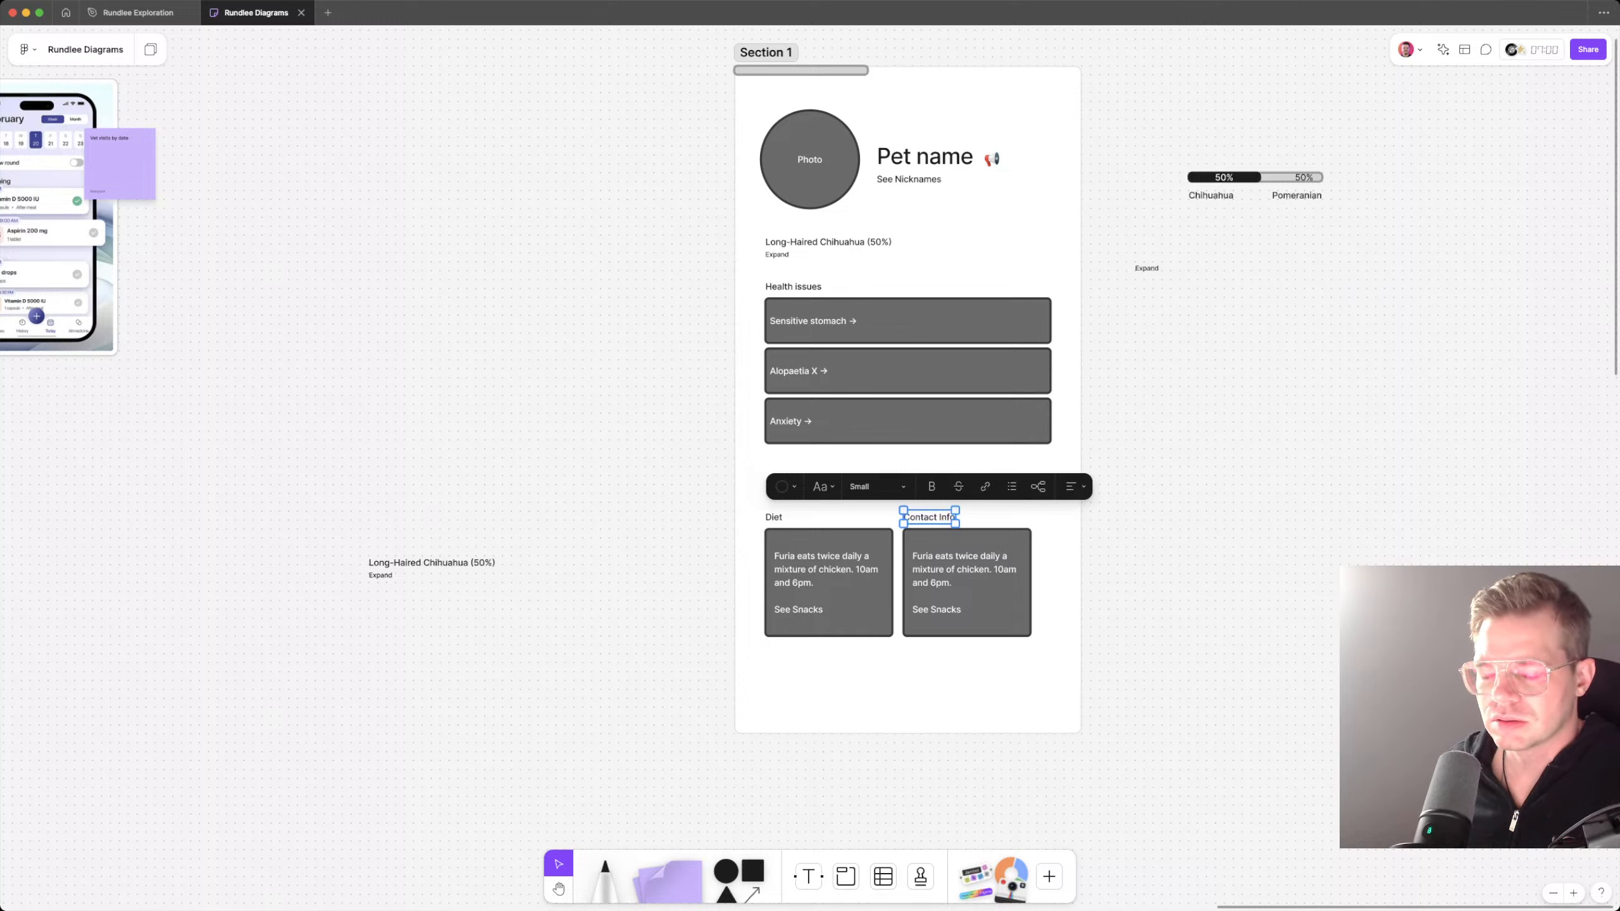
double_click(967, 583)
key(Escape)
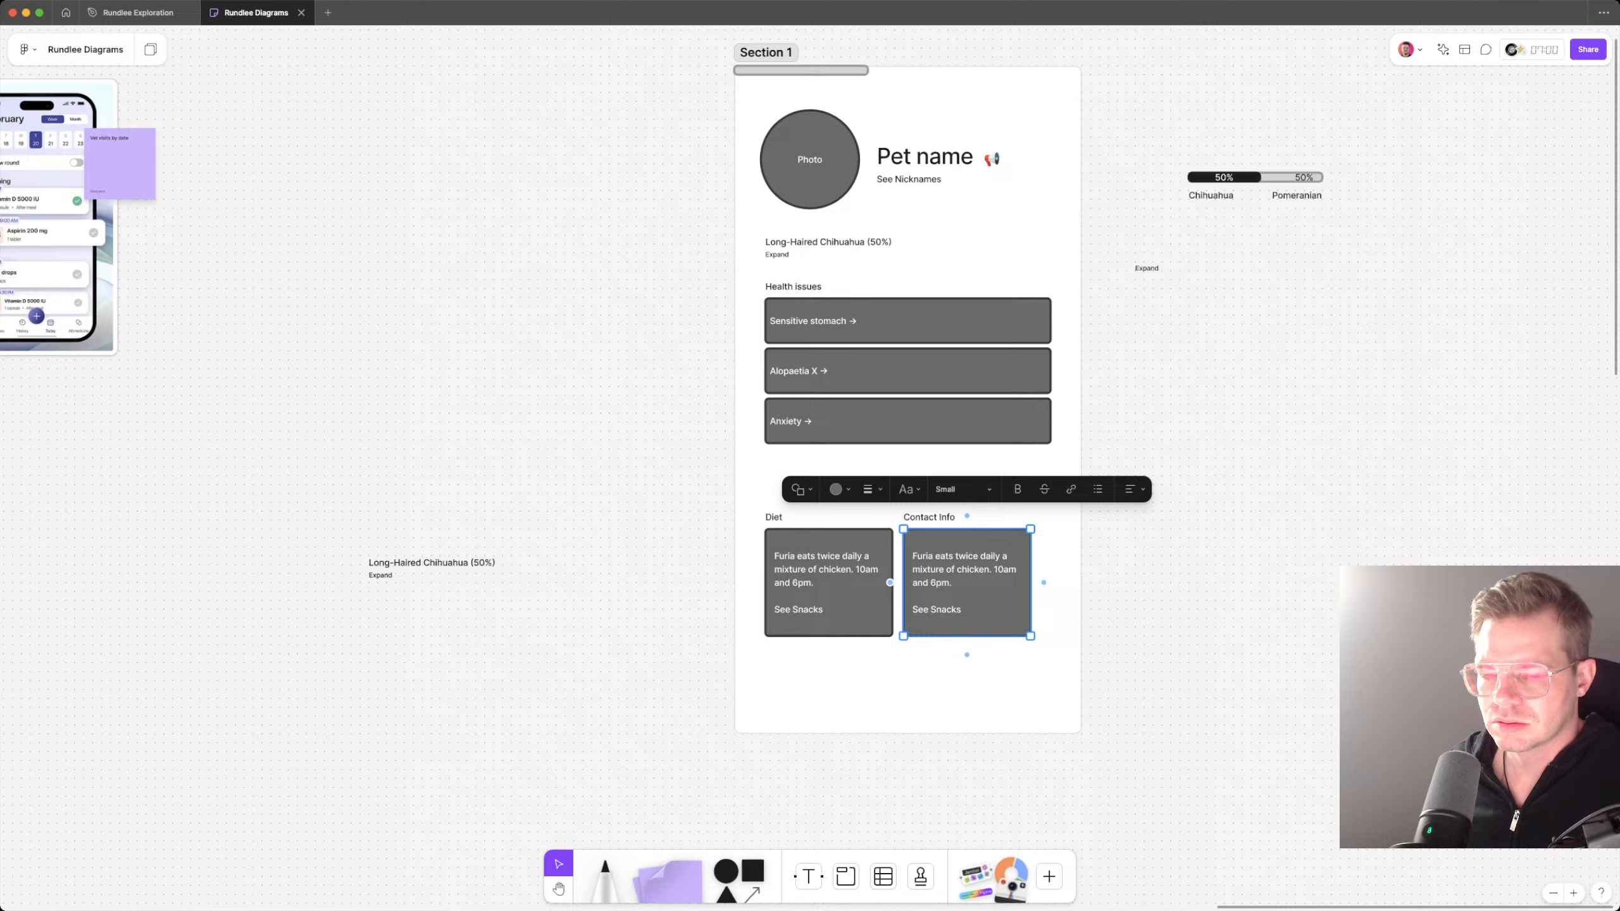
key(Escape)
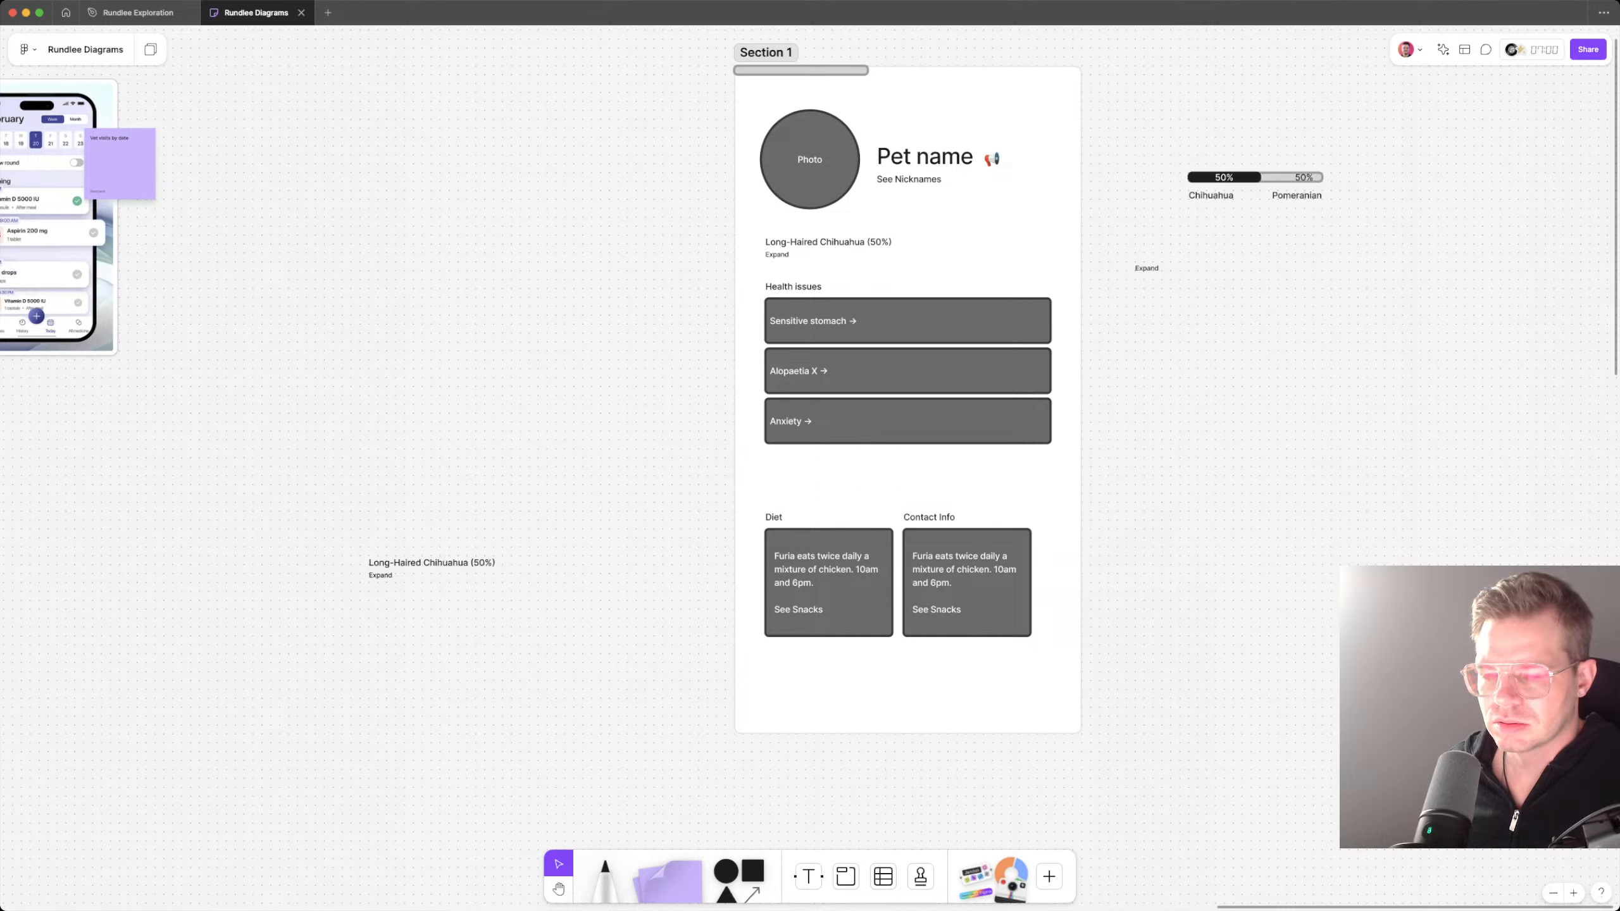
double_click(920, 517)
key(Escape)
key(Escape)
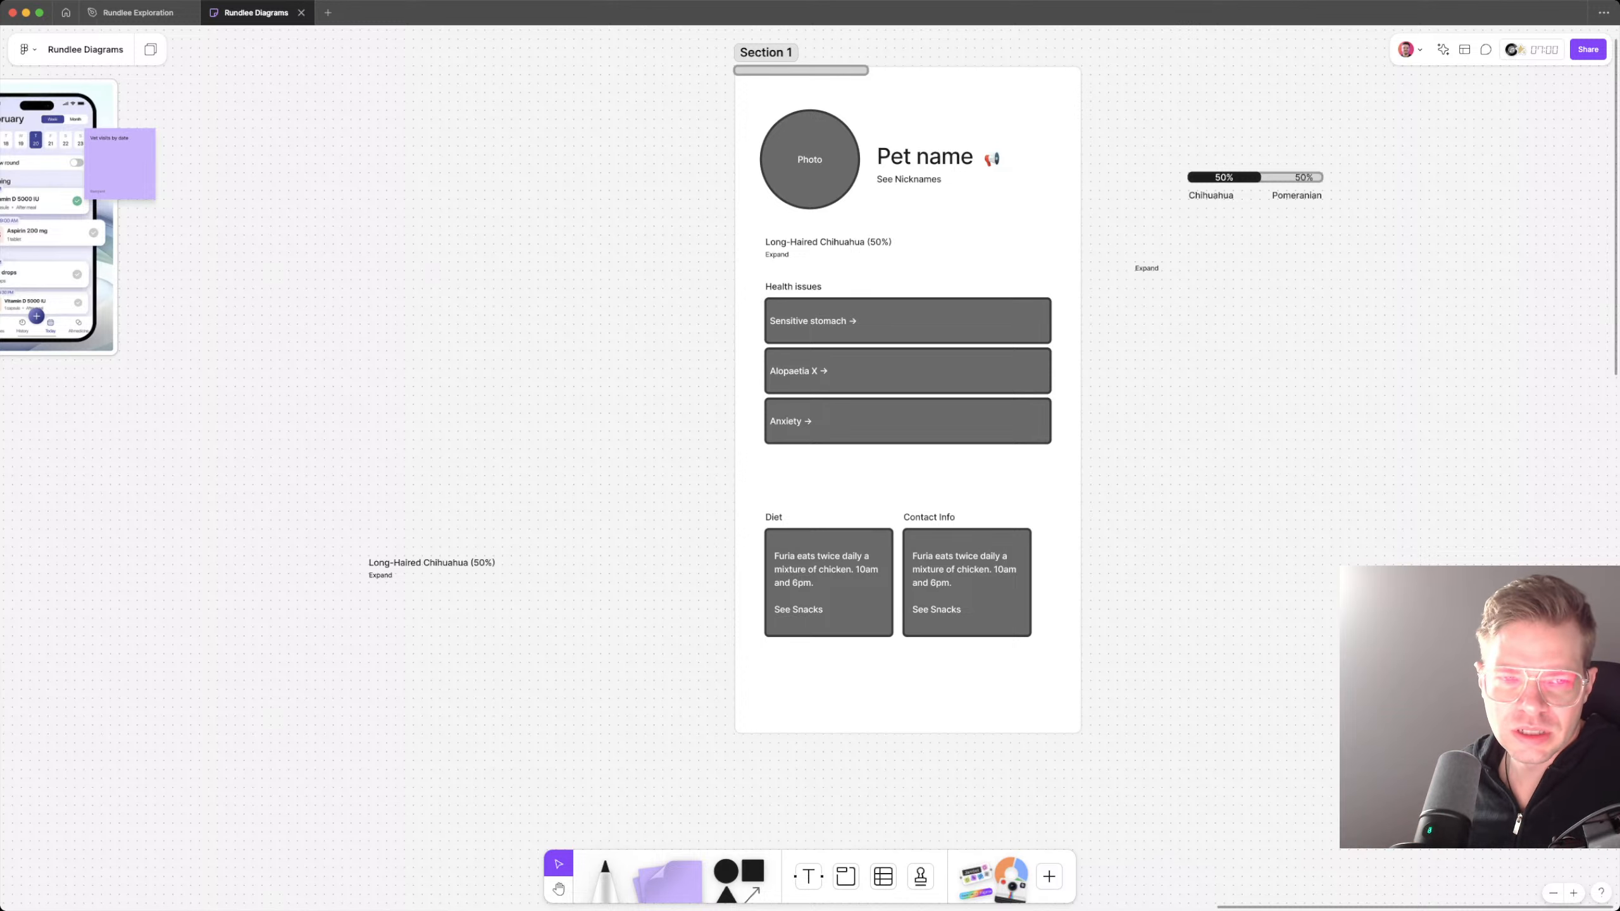
Step: Check the cards under "What information we might track" and rename the Contact Info heading to "Vaccines"
scroll(810, 455, left, 13)
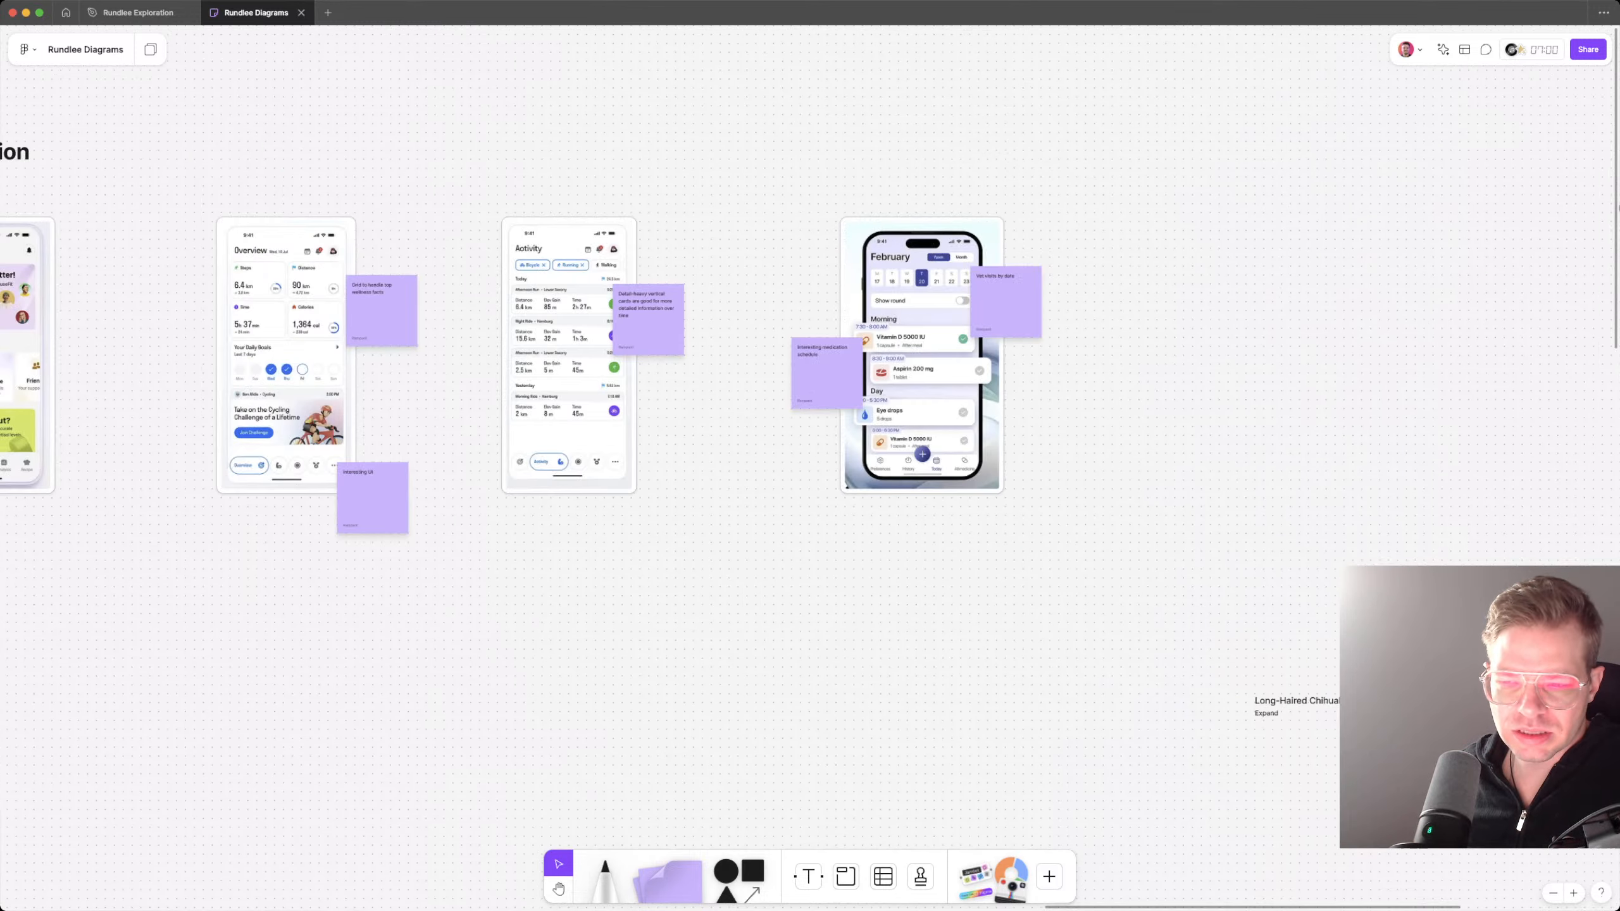
scroll(810, 455, left, 20)
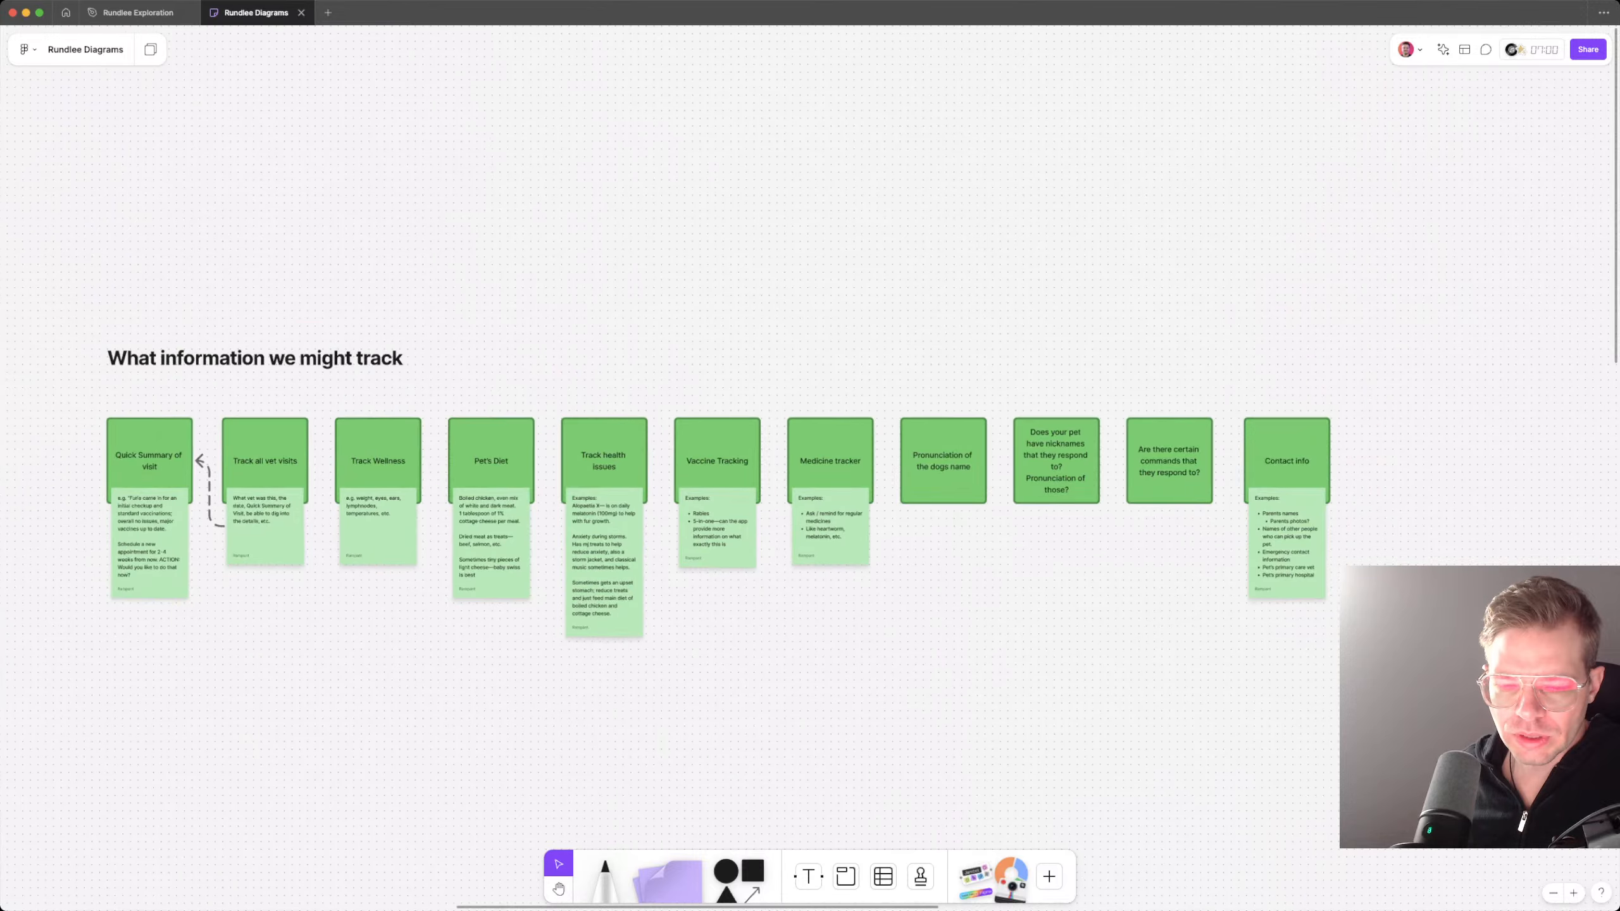
scroll(561, 667, up, 2)
scroll(810, 455, left, 4)
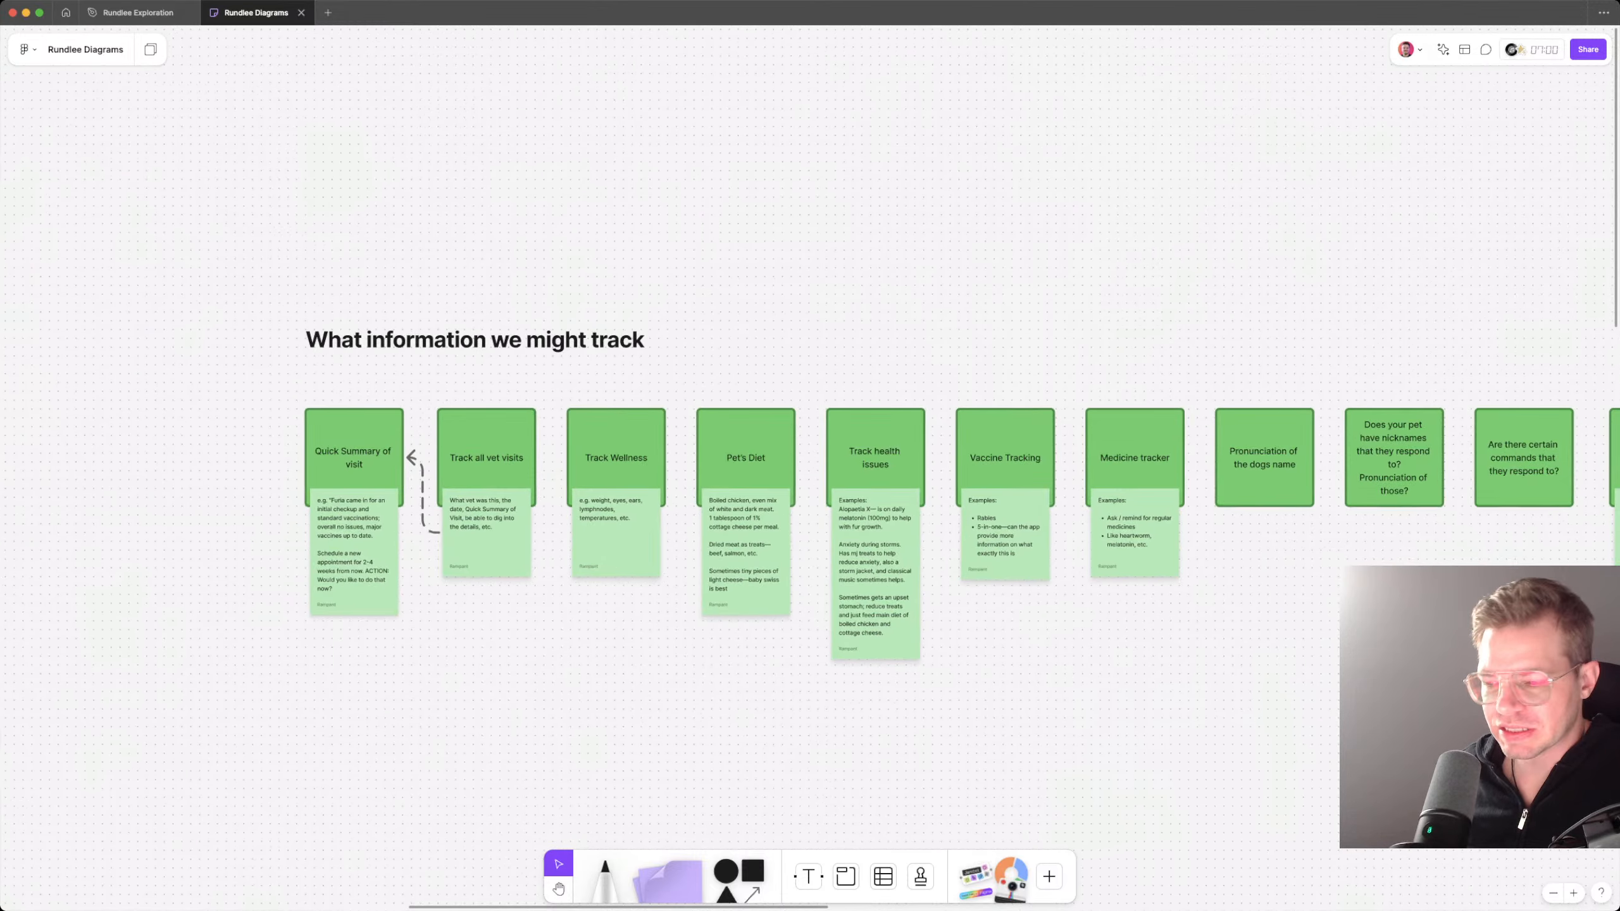
scroll(109, 627, down, 5)
scroll(1082, 637, right, 20)
scroll(1082, 644, up, 6)
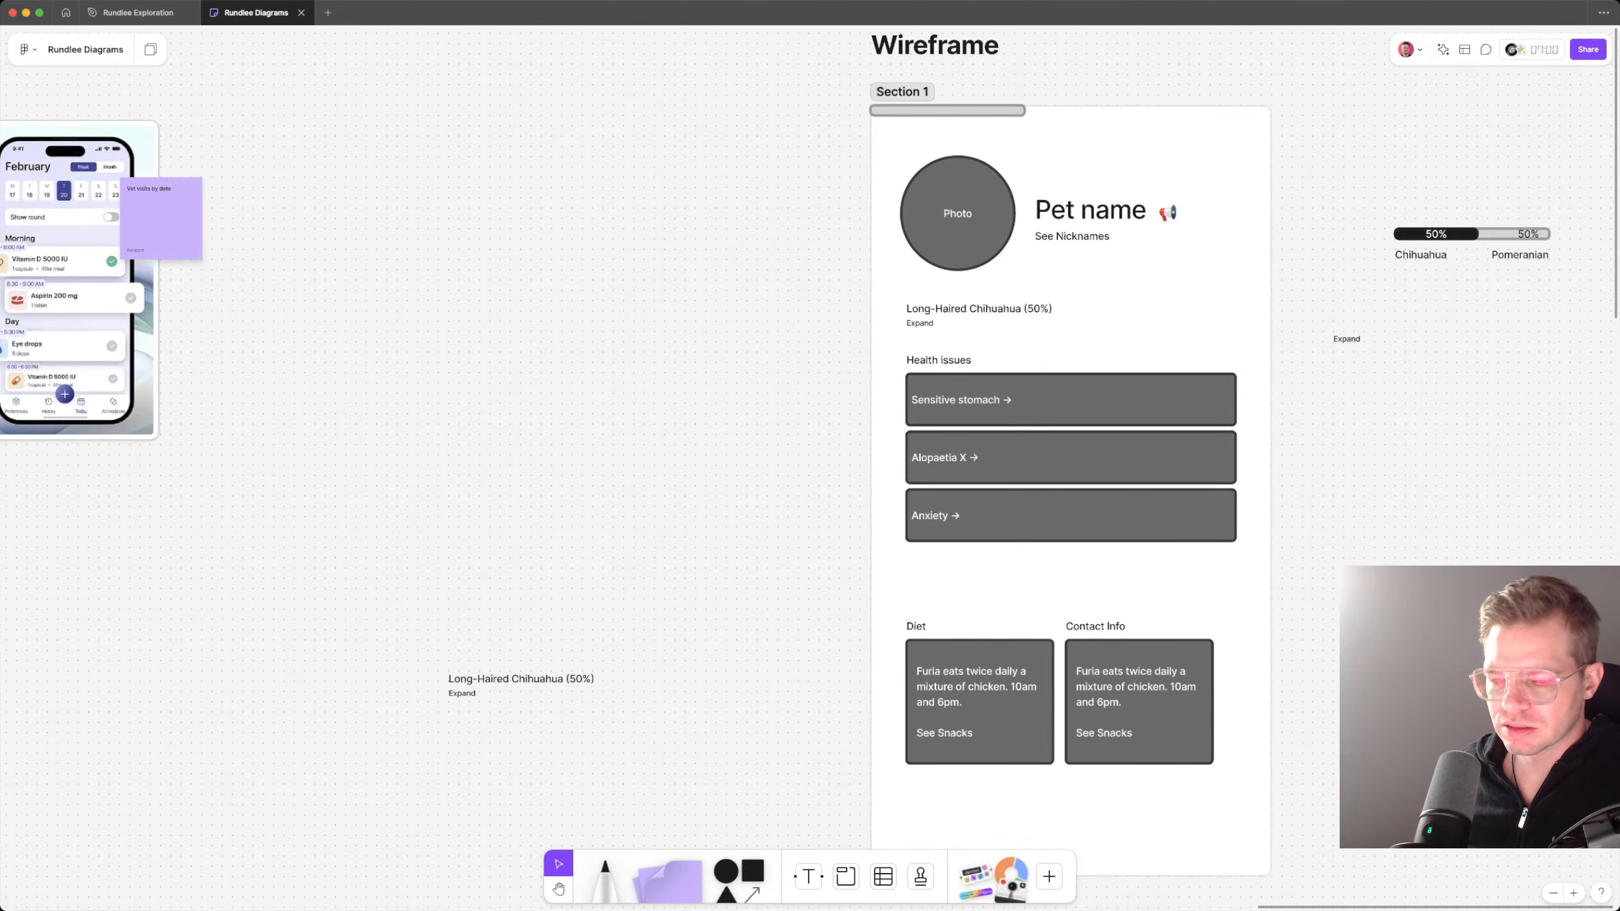
double_click(1095, 626)
text(V)
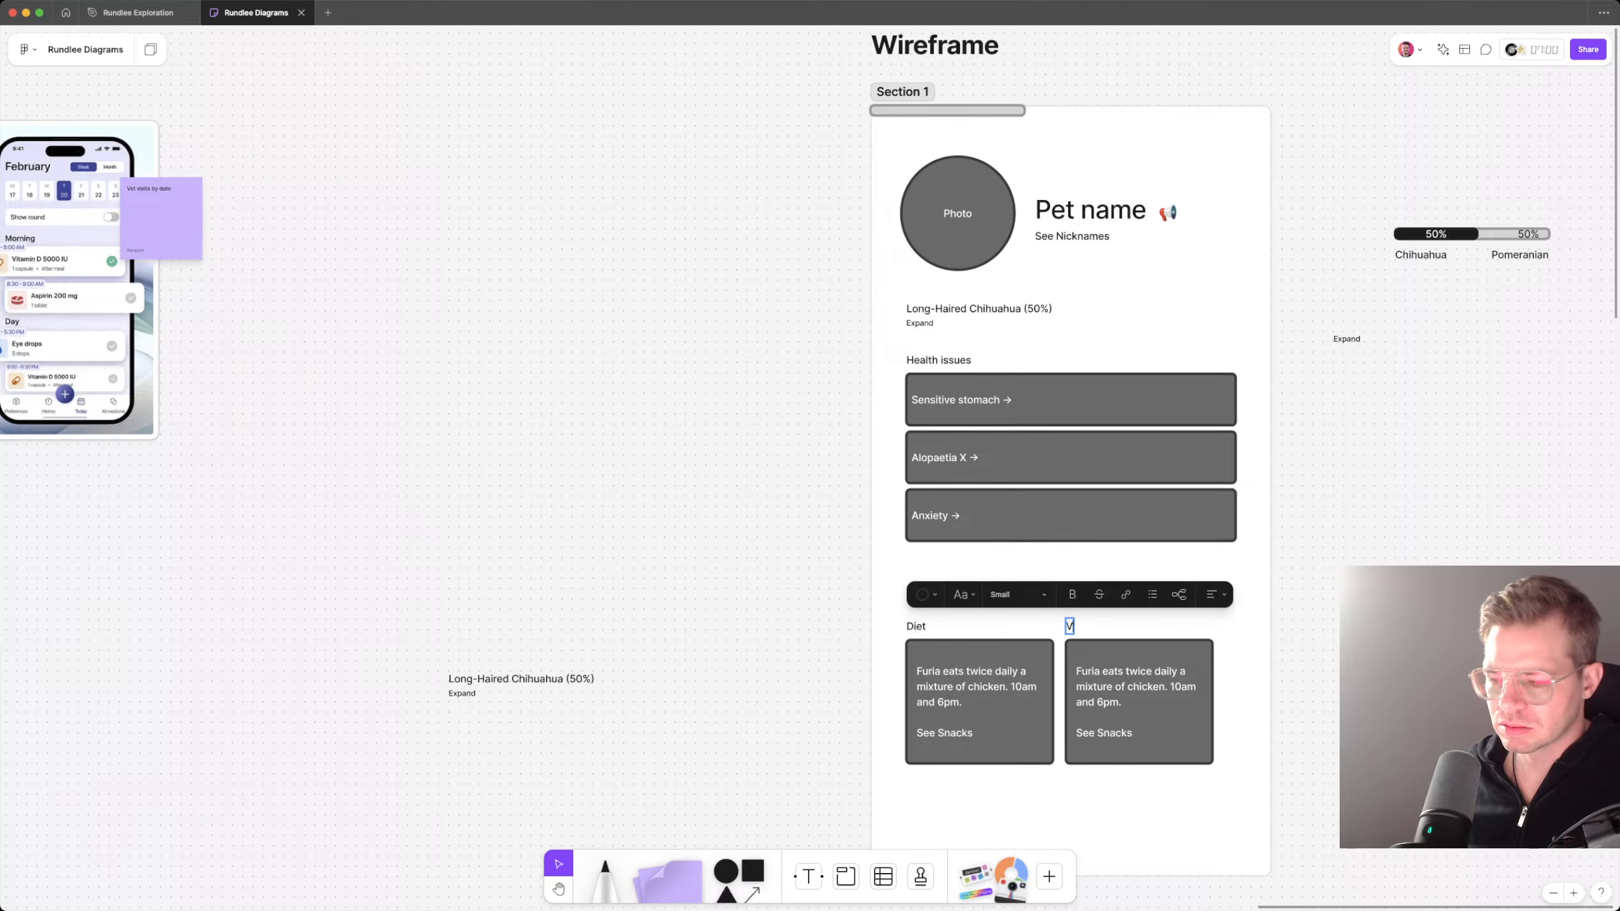
text(accines)
Step: Replace the Vaccines box text with "All vaccines are up to date." and its link line with "See vaccines"
triple_click(1132, 687)
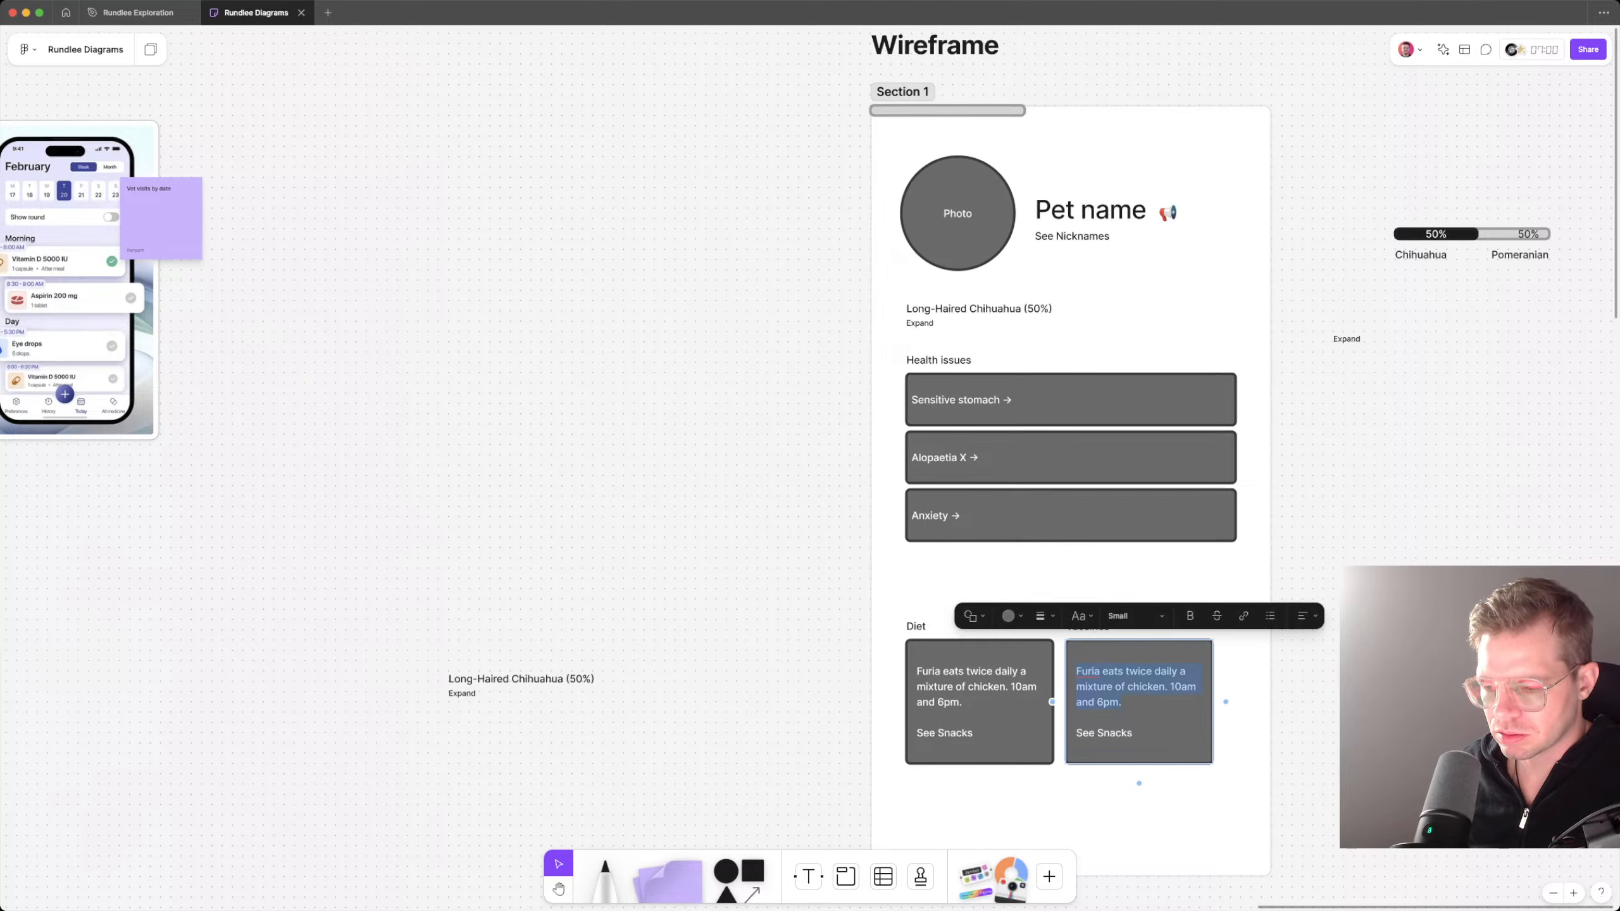
text(All vac)
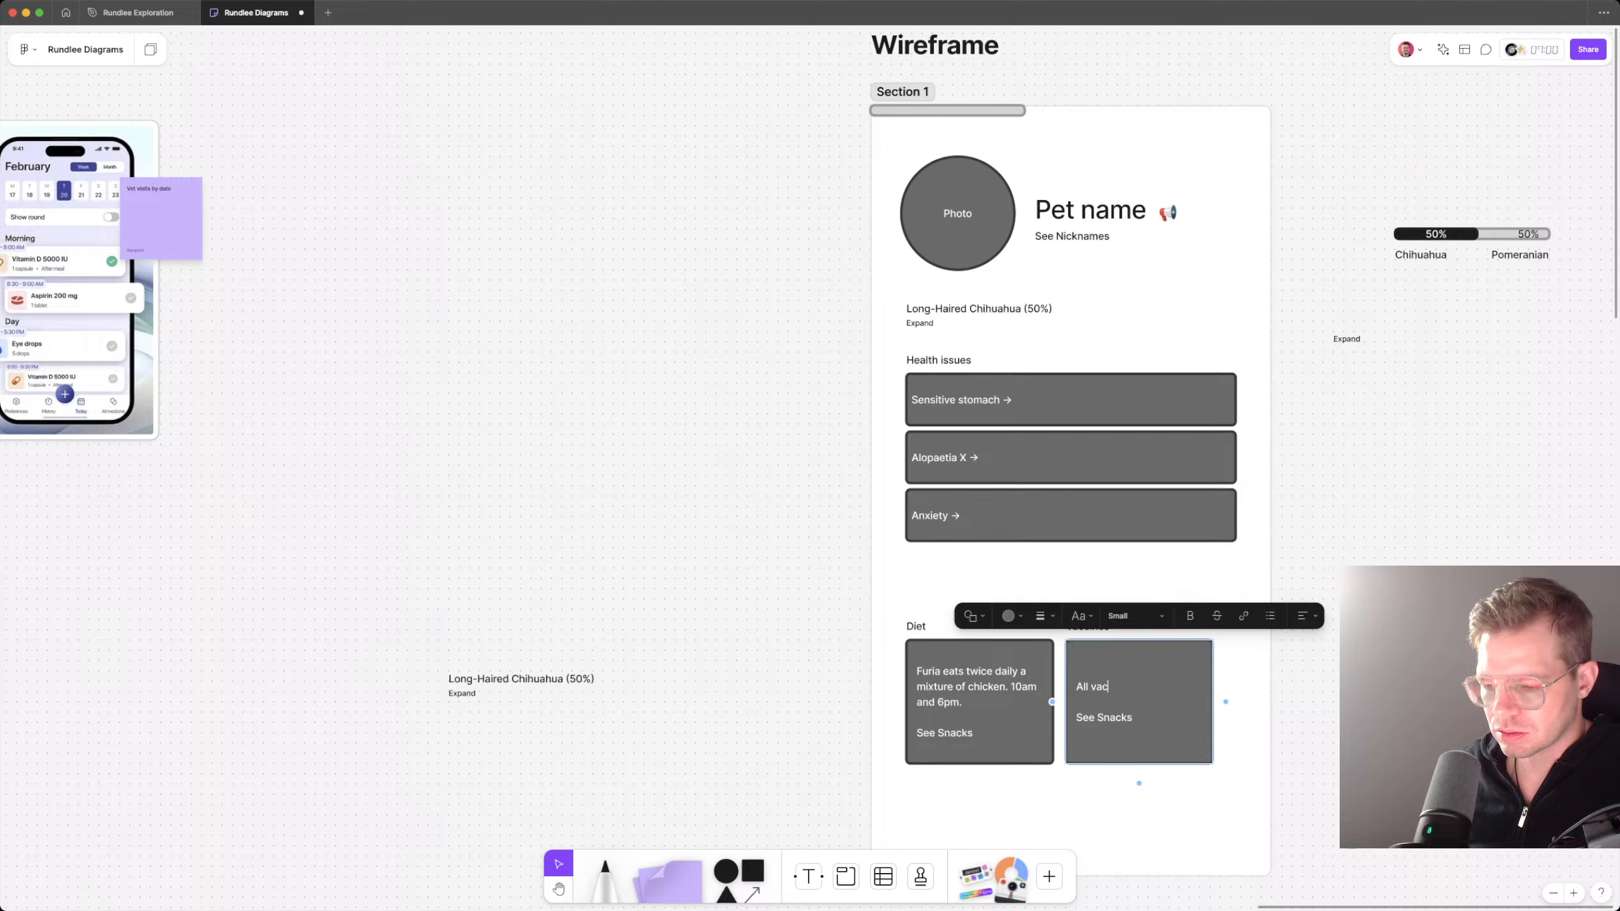
text(cines are up)
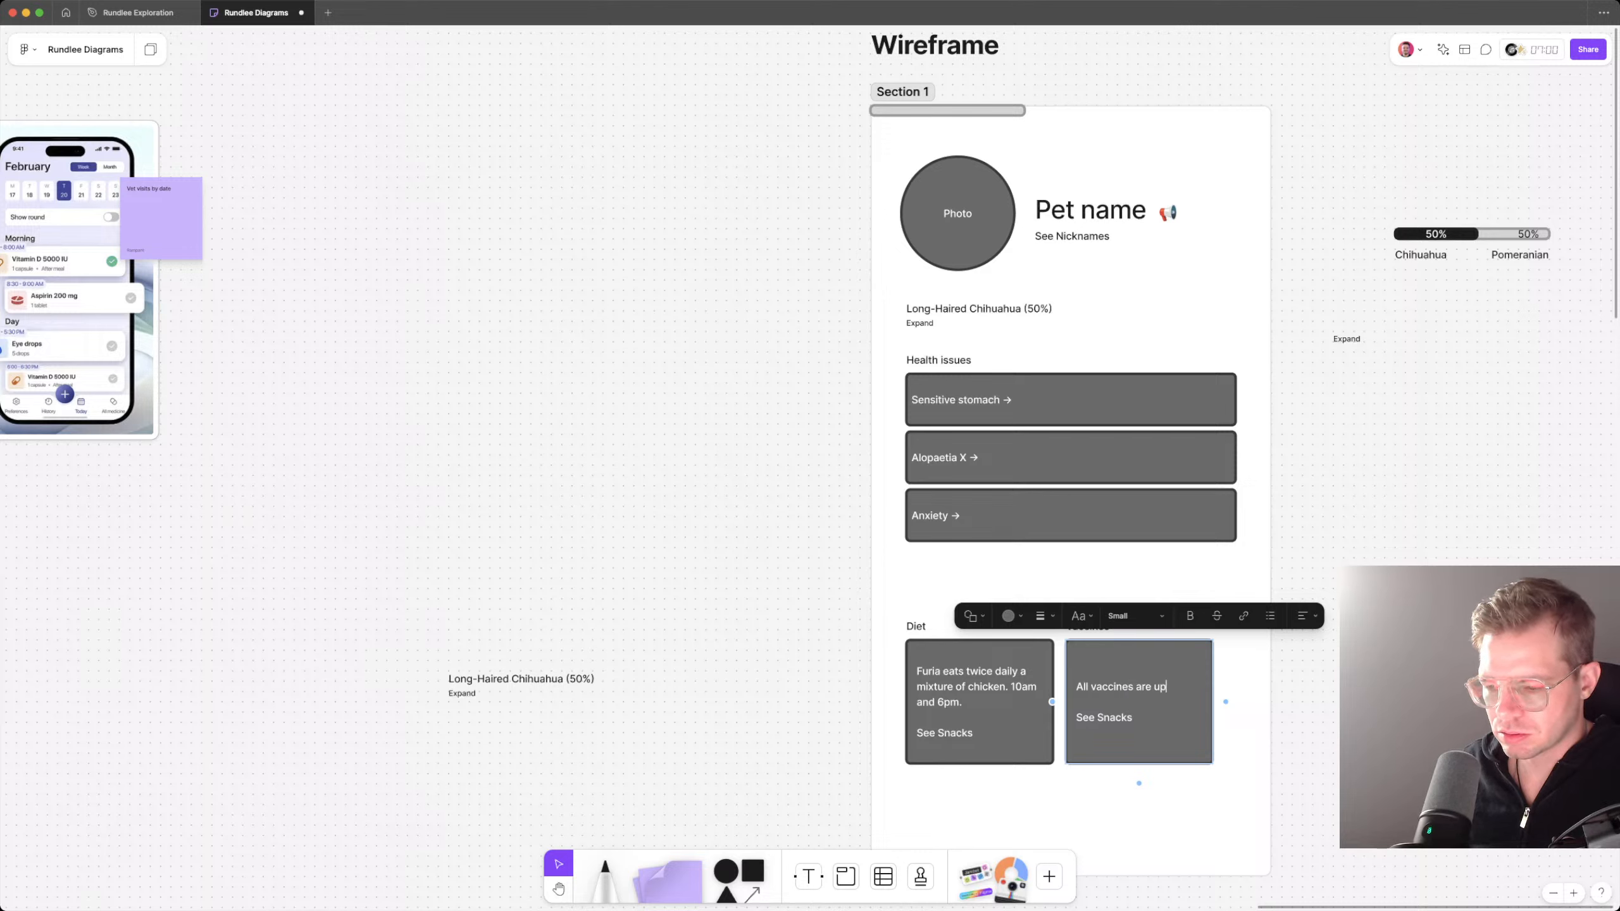
text( to date.)
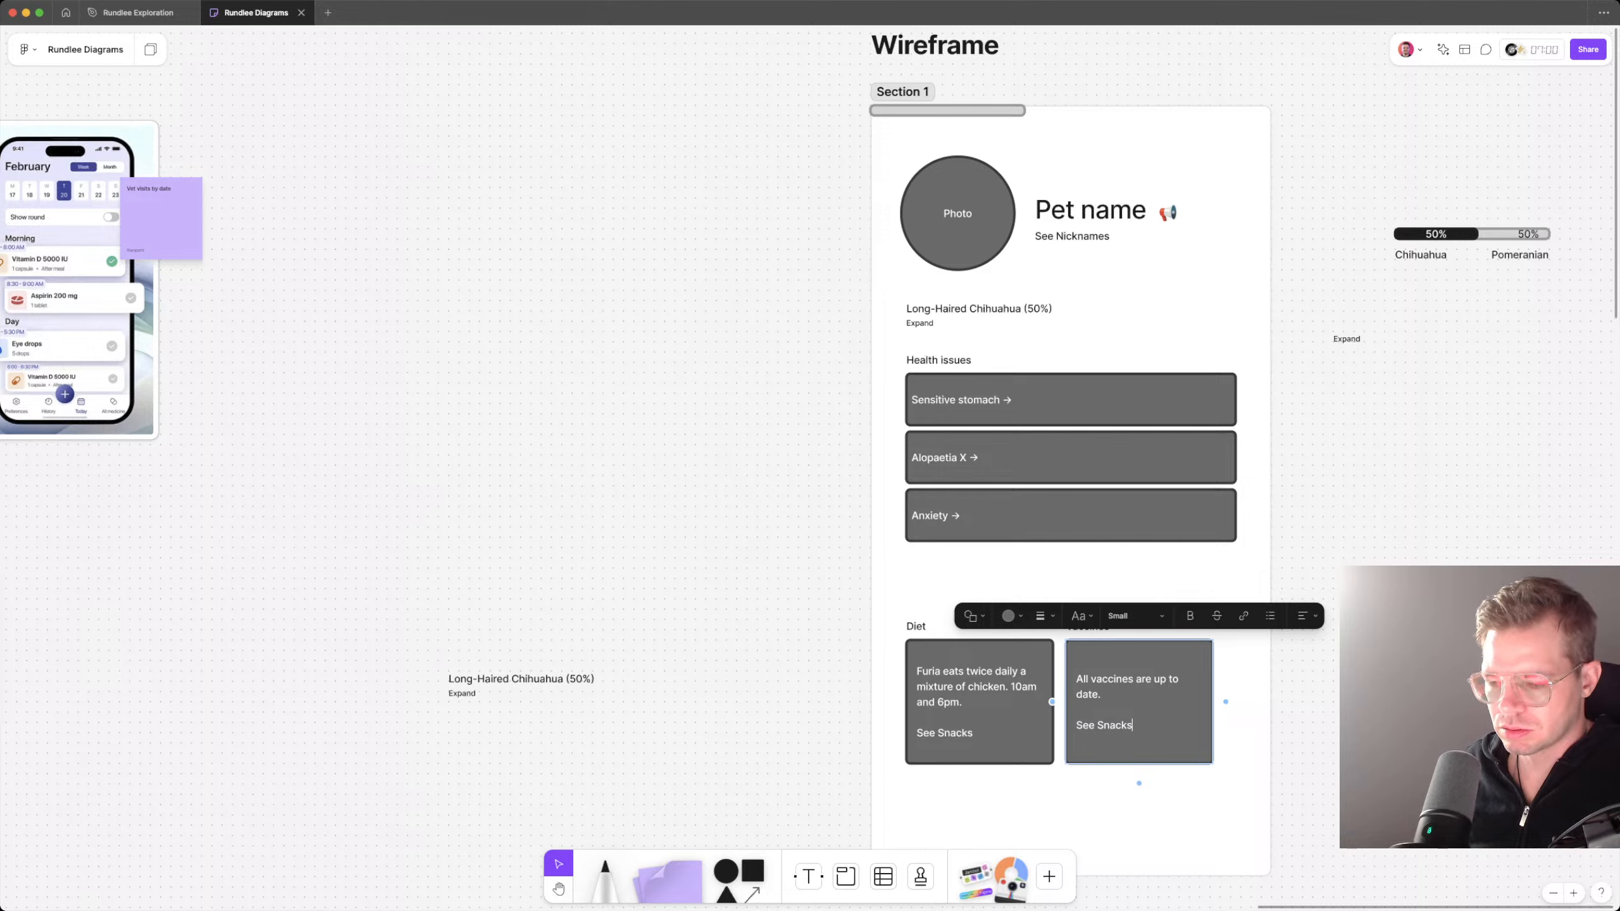
key(super+shift+Left)
text(See v)
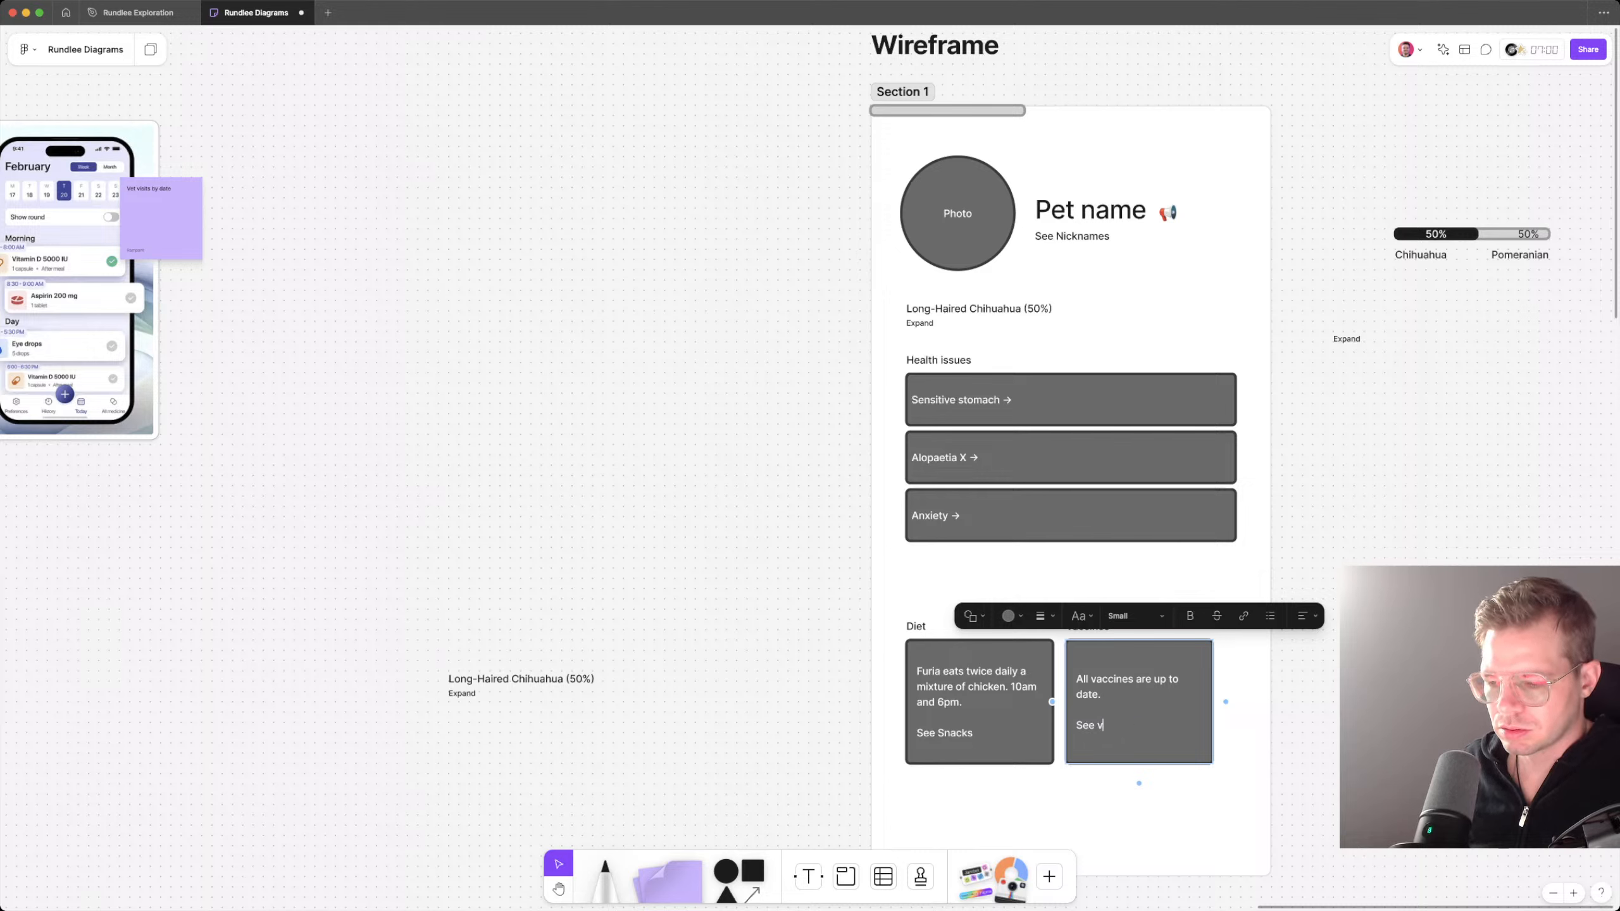
text(accines)
key(Escape)
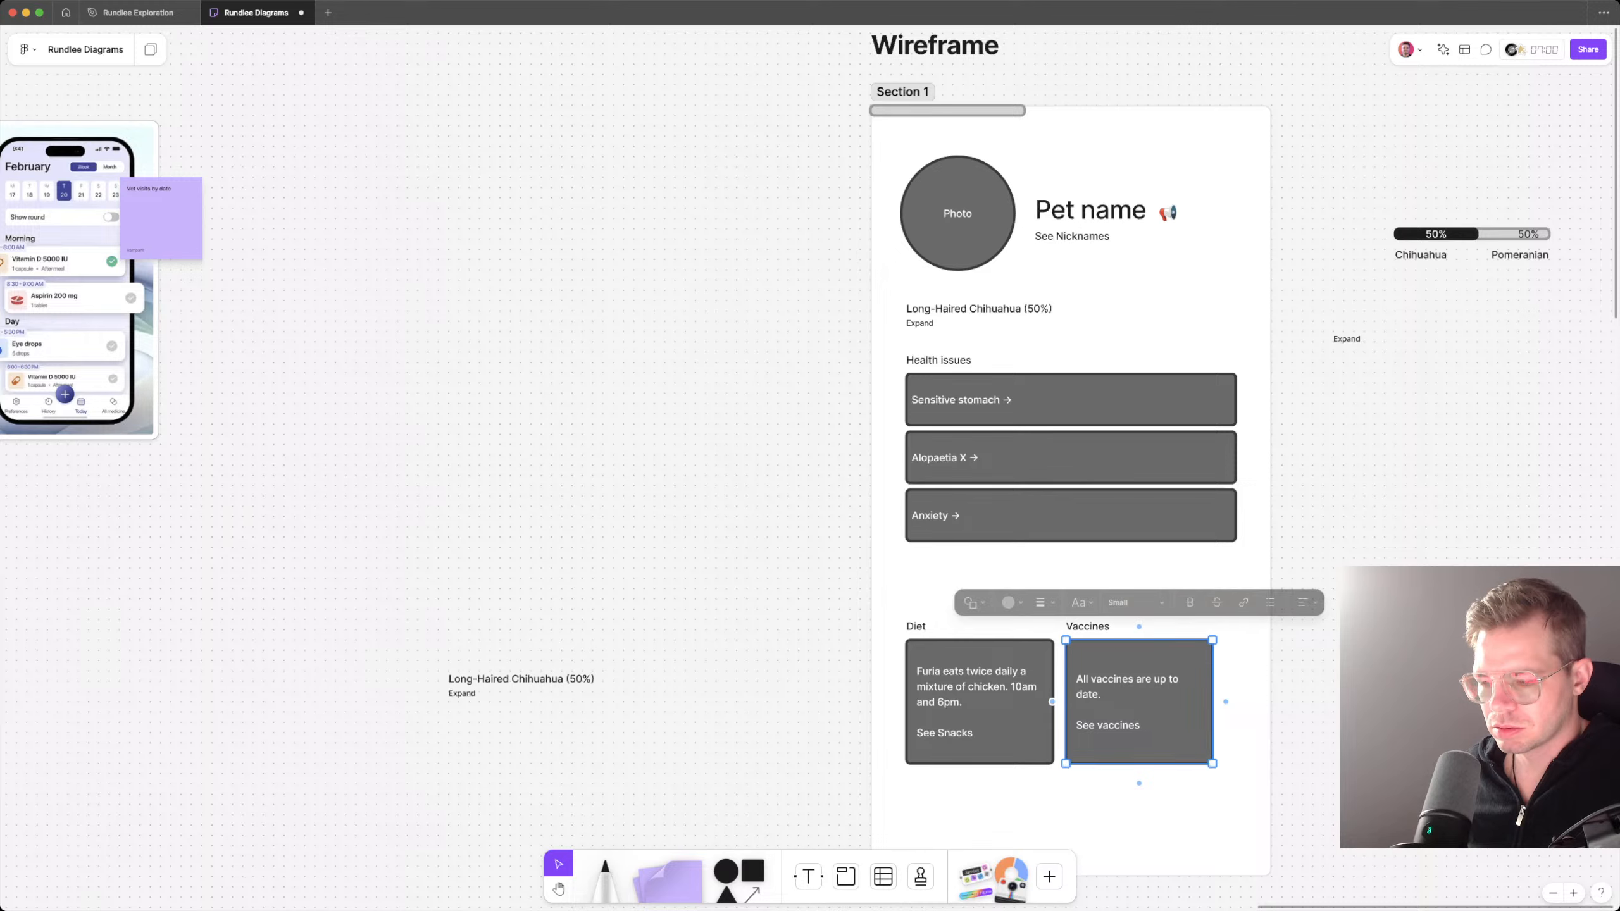
Step: Insert "standard" into the Vaccines box sentence so it reads "All standard vaccines are up to date."
click(1097, 682)
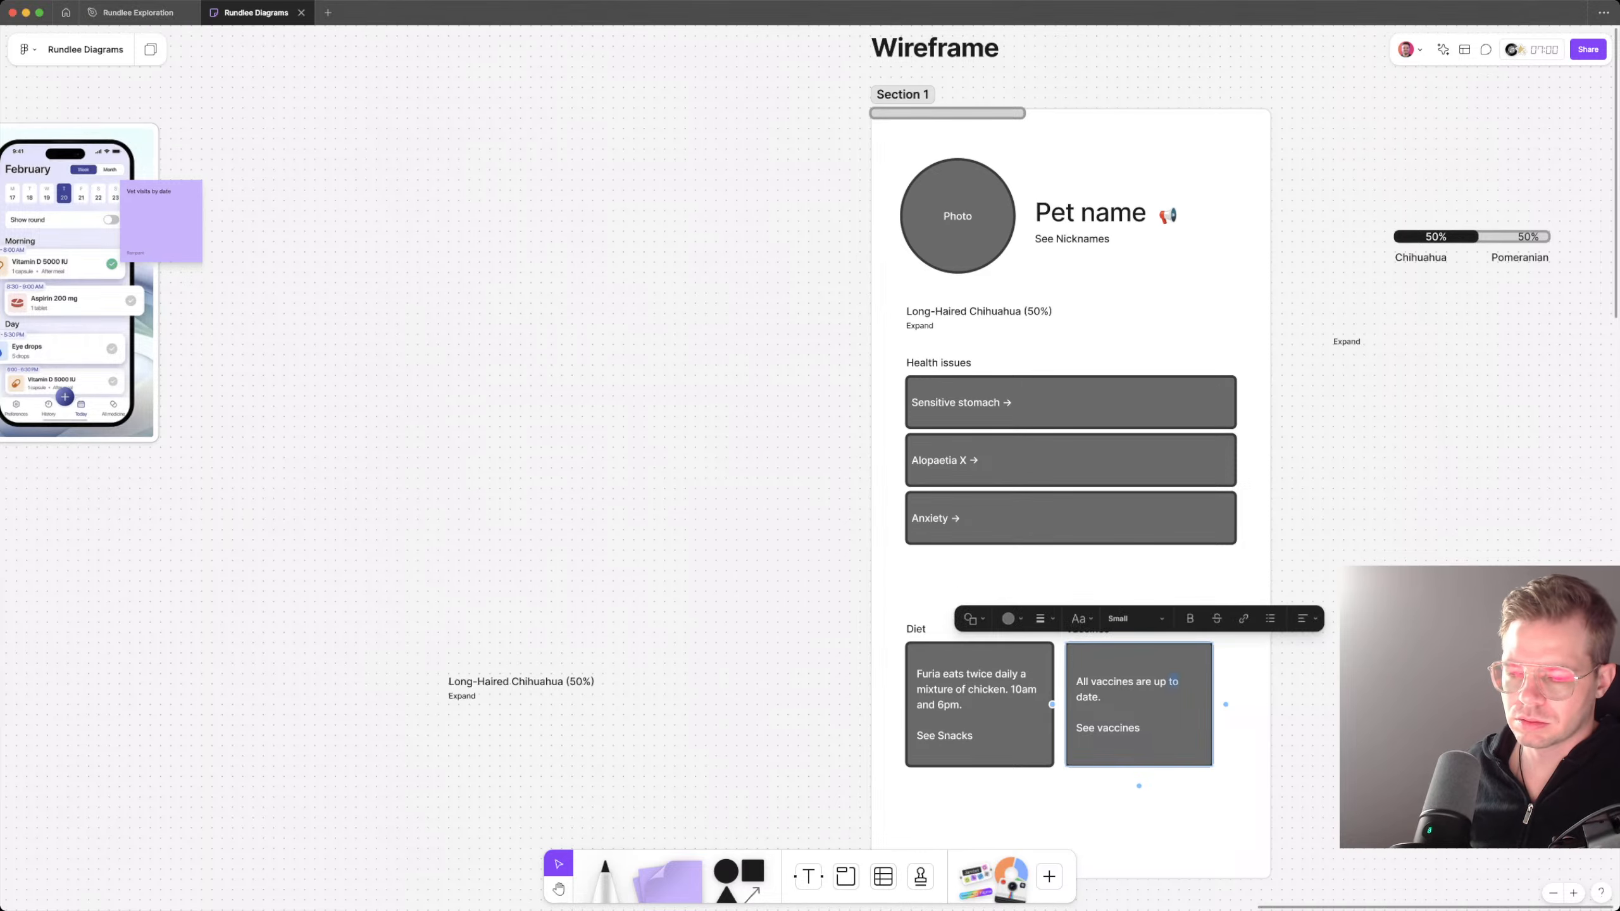
text(standard)
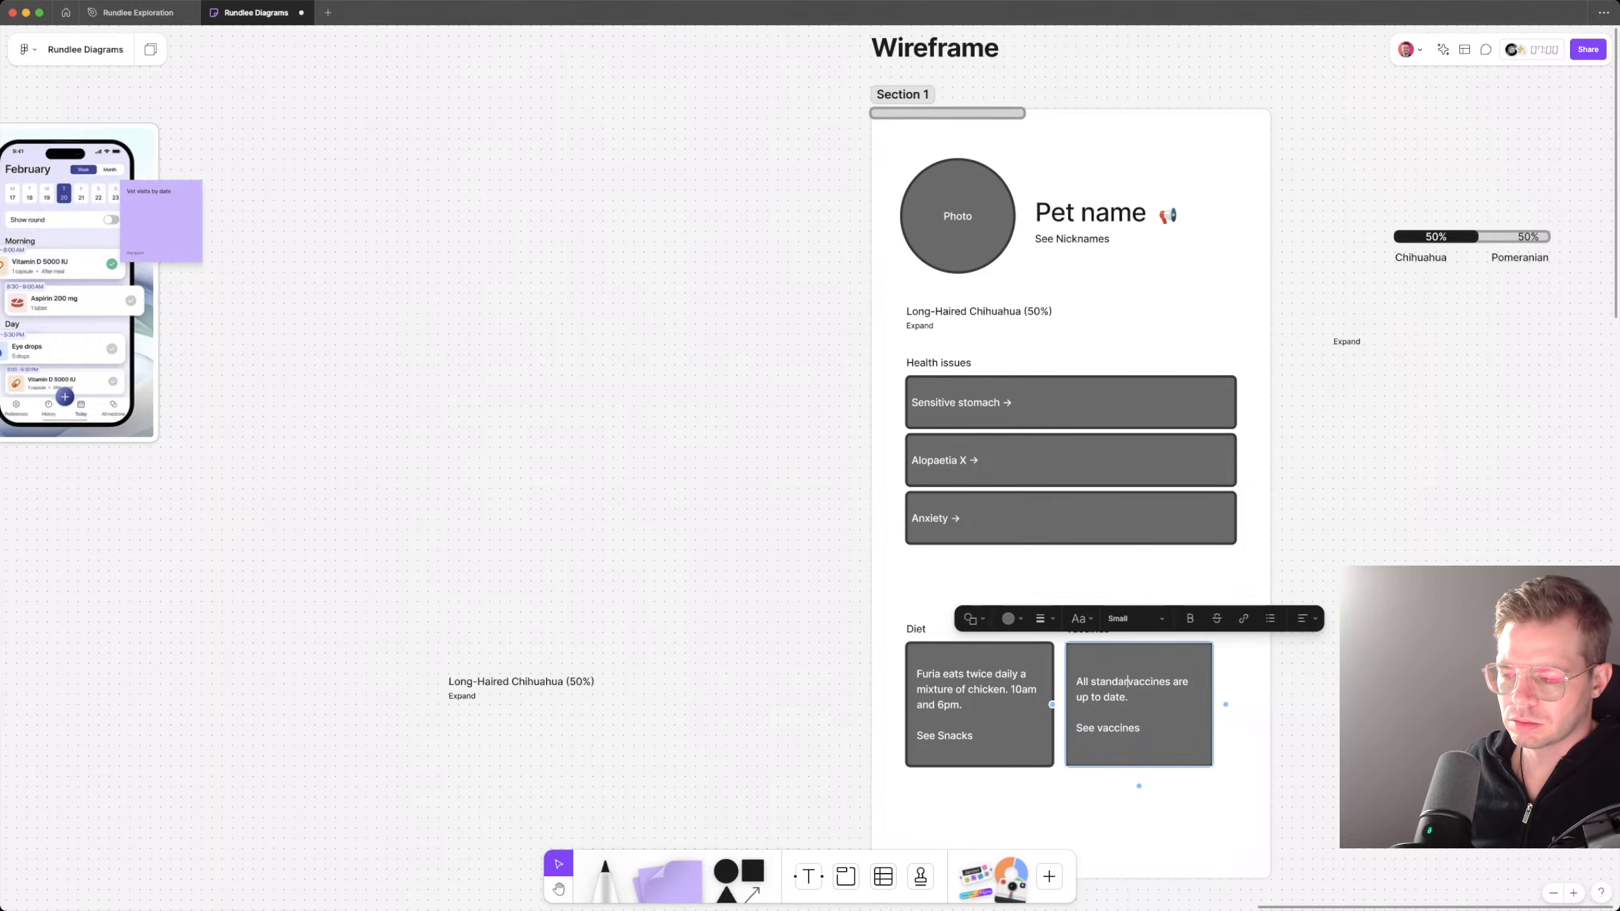
key(Escape)
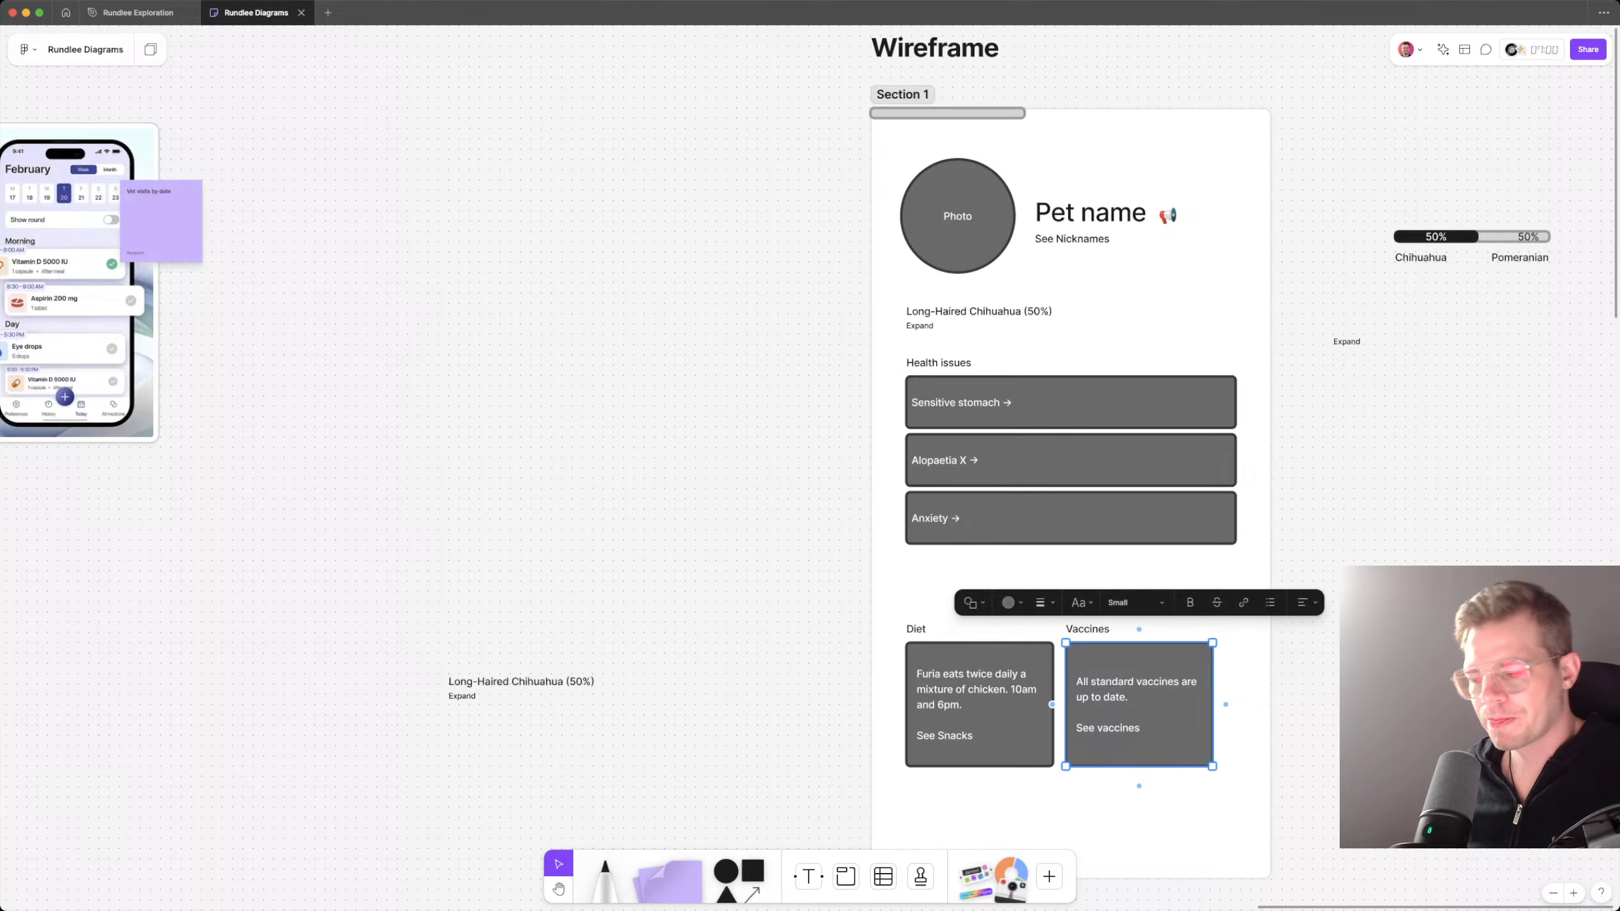
key(Escape)
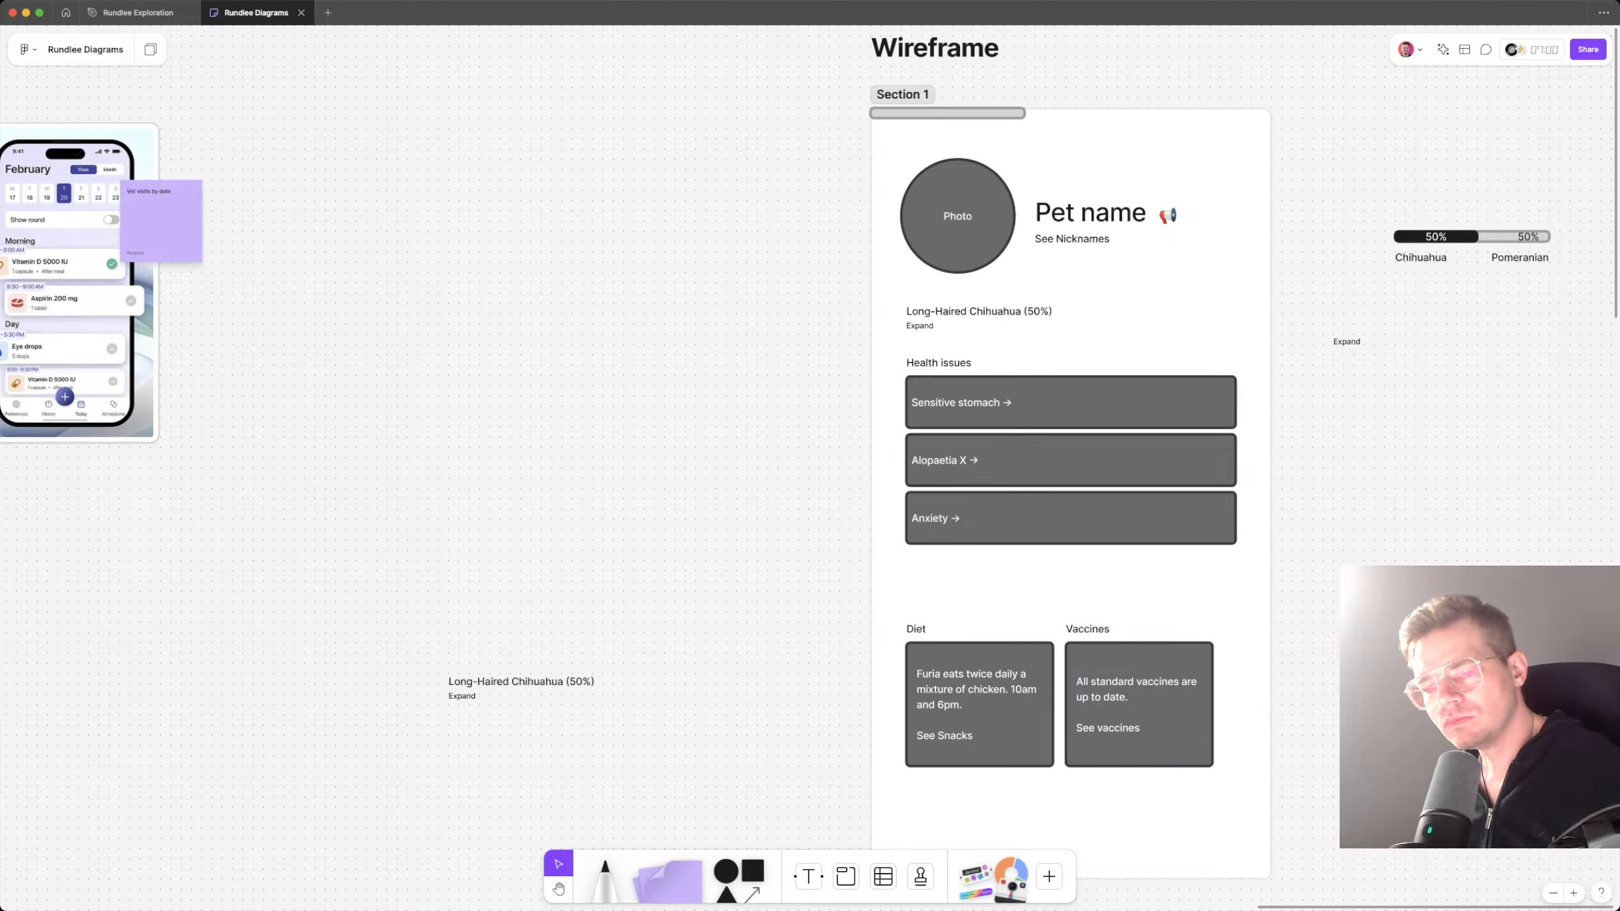
Step: Group the Diet and Vaccines headings with their boxes and align the Vaccines card with the far edge of the health issue boxes
click(1139, 705)
shift+click(1087, 629)
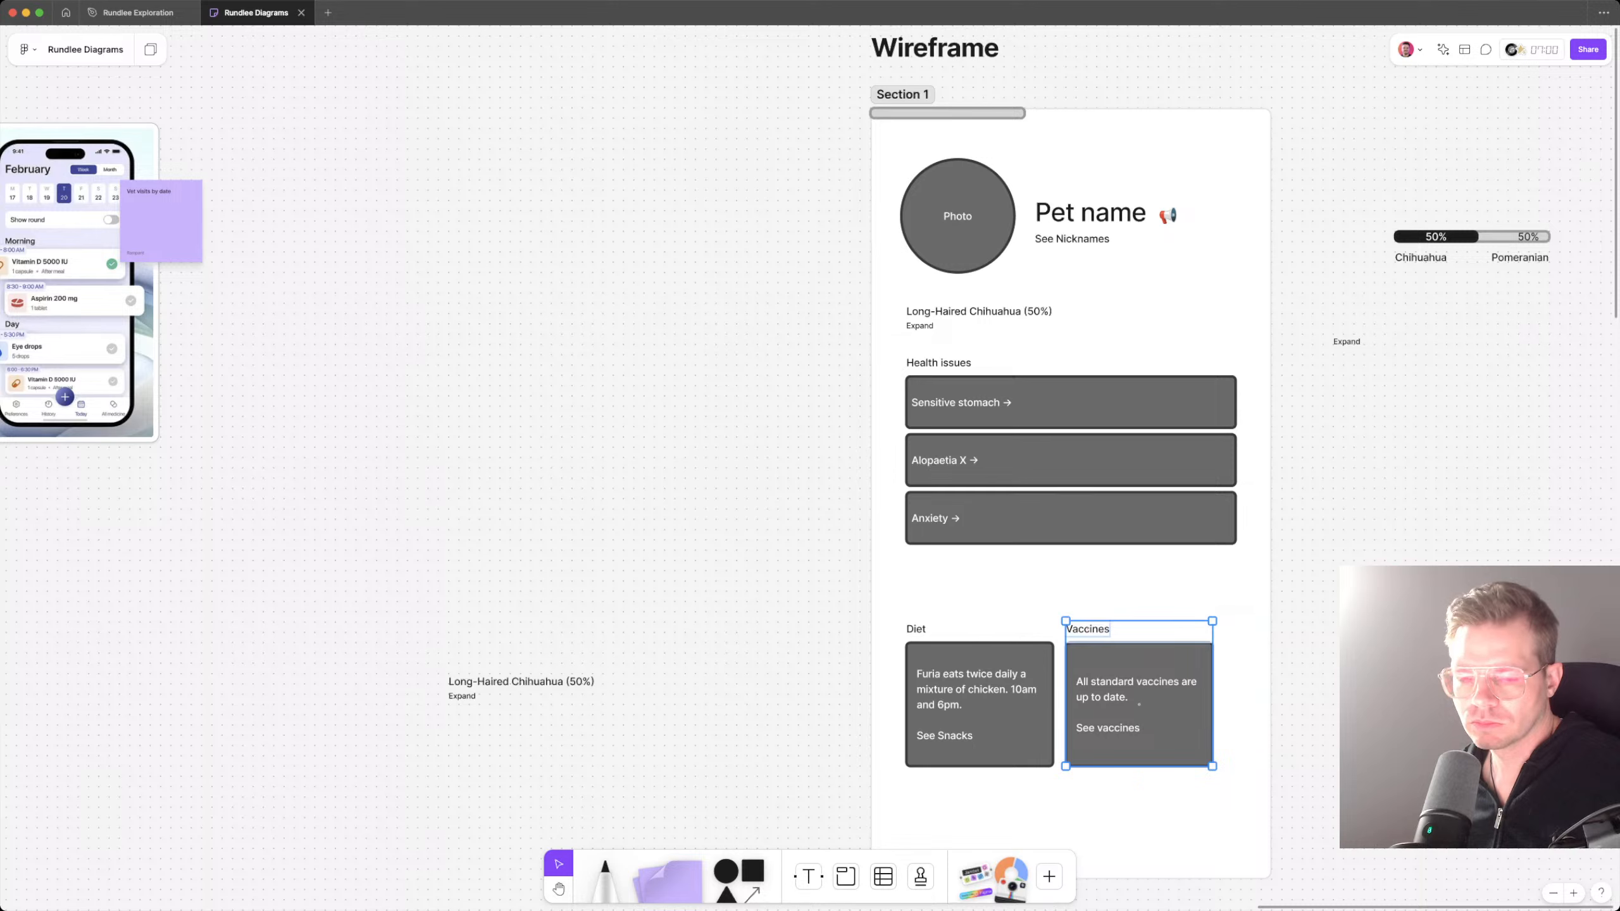
click(979, 704)
shift+click(916, 629)
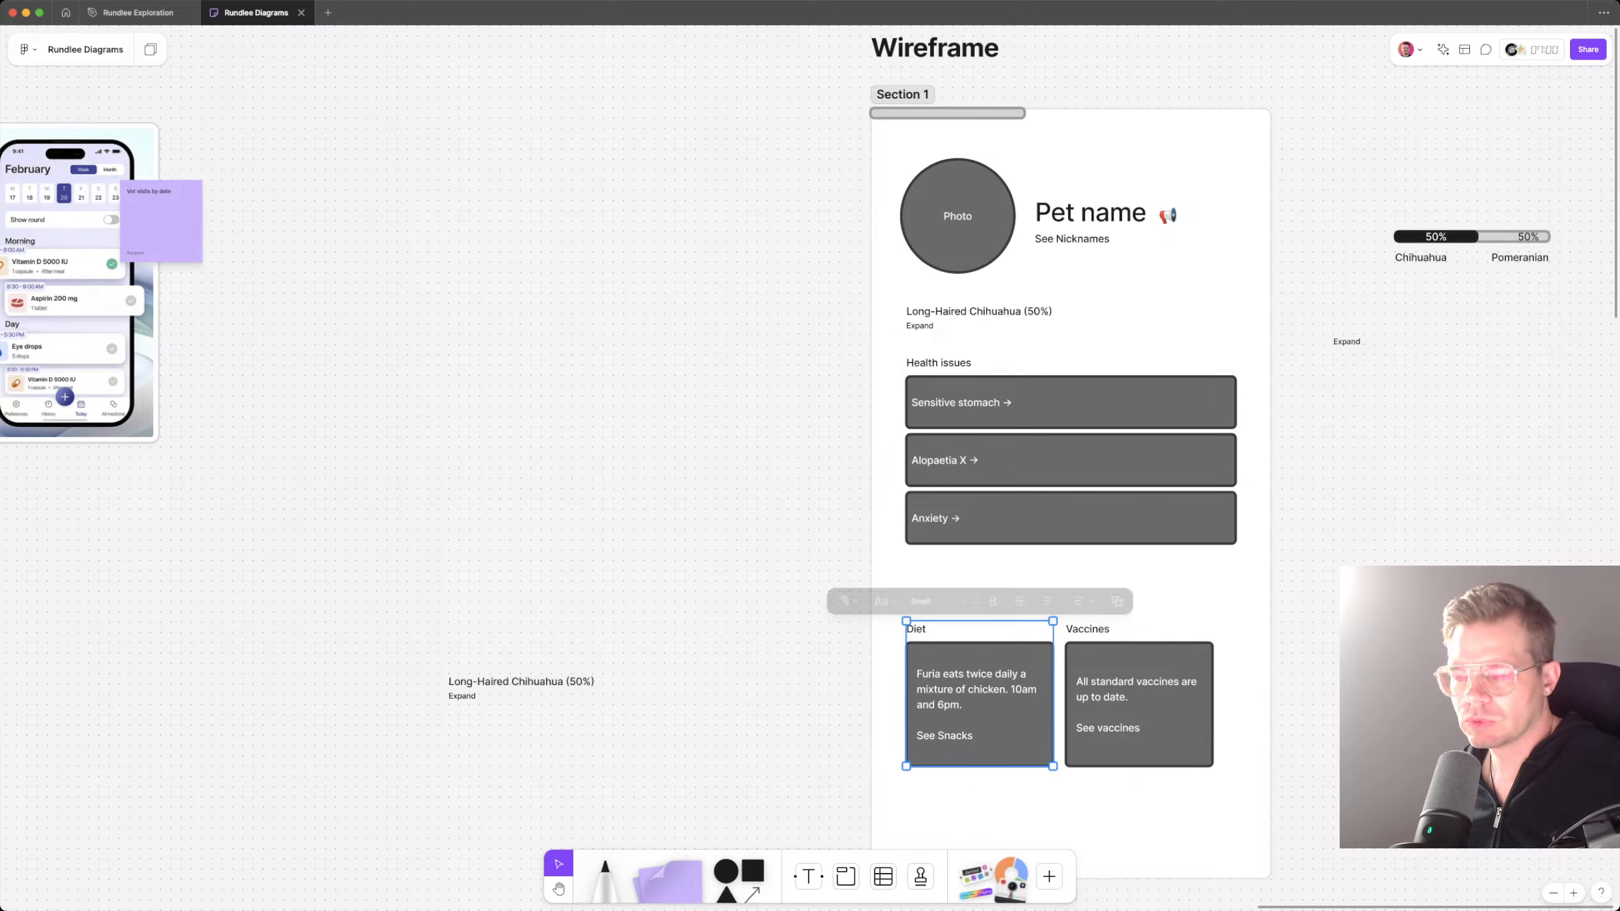
key(super+g)
click(1139, 704)
drag(1138, 704, 1162, 704)
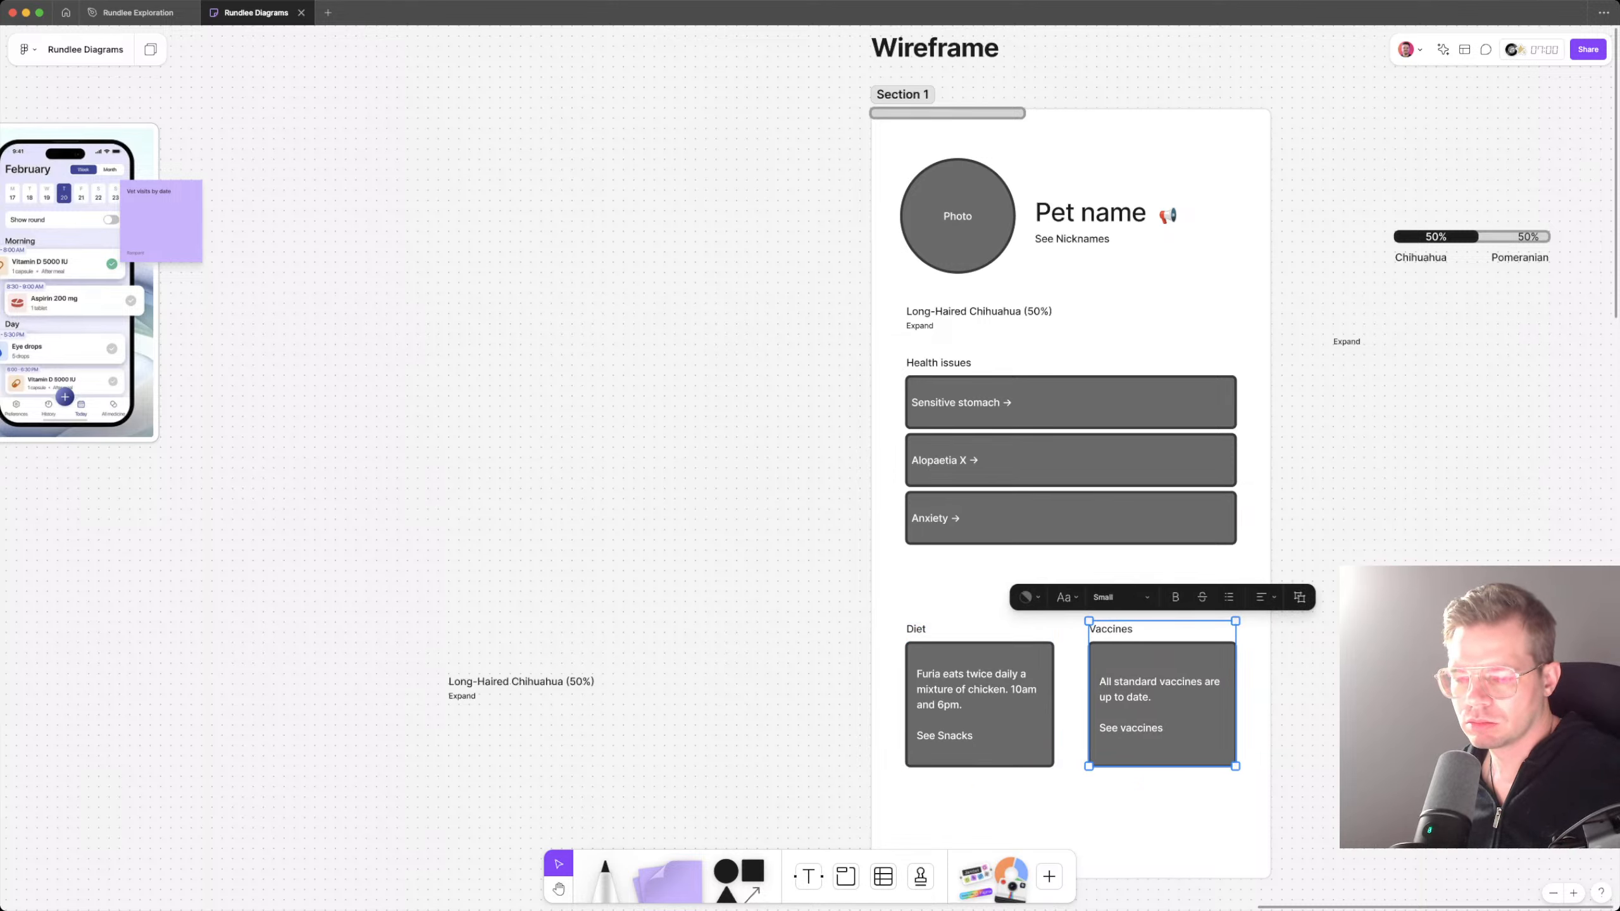
Step: Widen the Diet and Vaccines cards towards each other, leaving only a narrow gap between them
click(979, 704)
drag(1053, 693, 1071, 693)
key(shift+2)
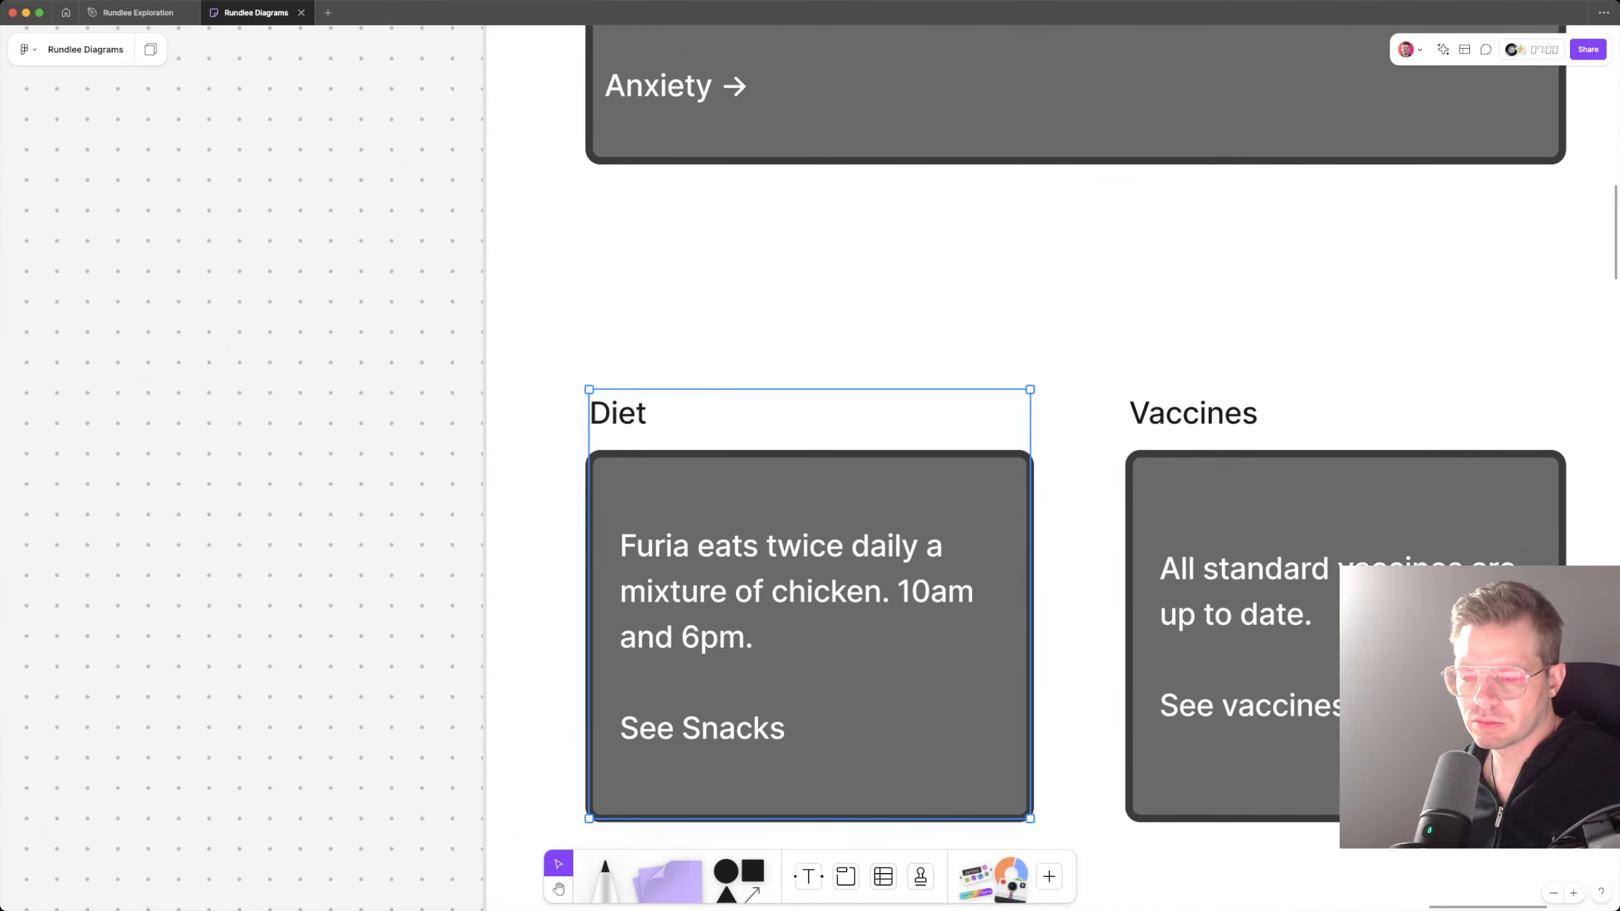
click(1346, 636)
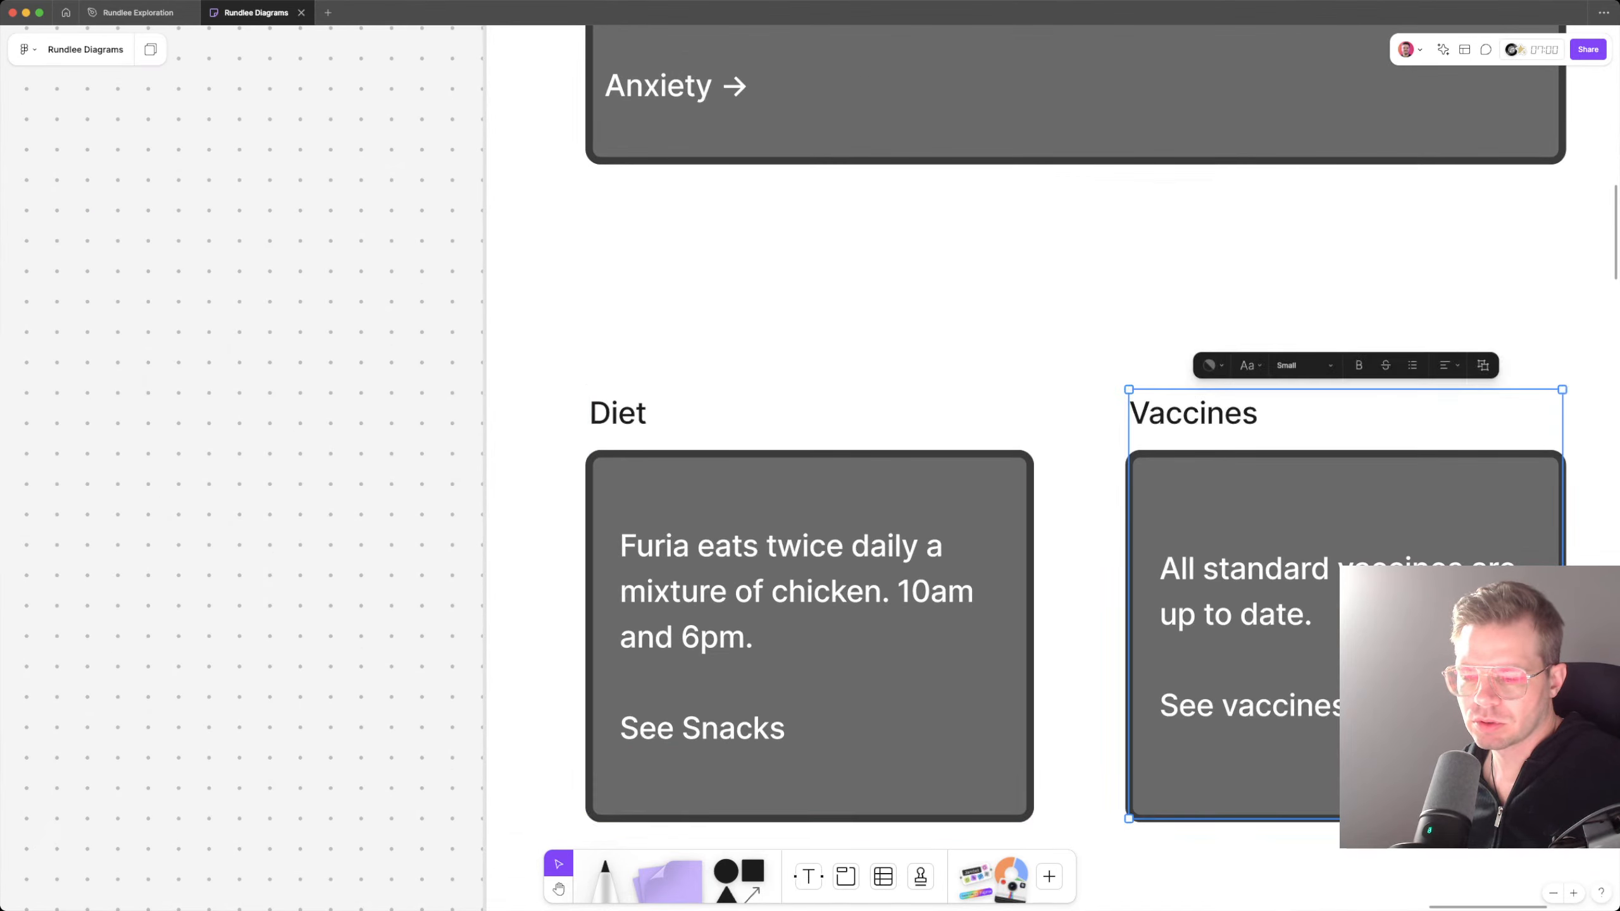
drag(1128, 638, 1090, 638)
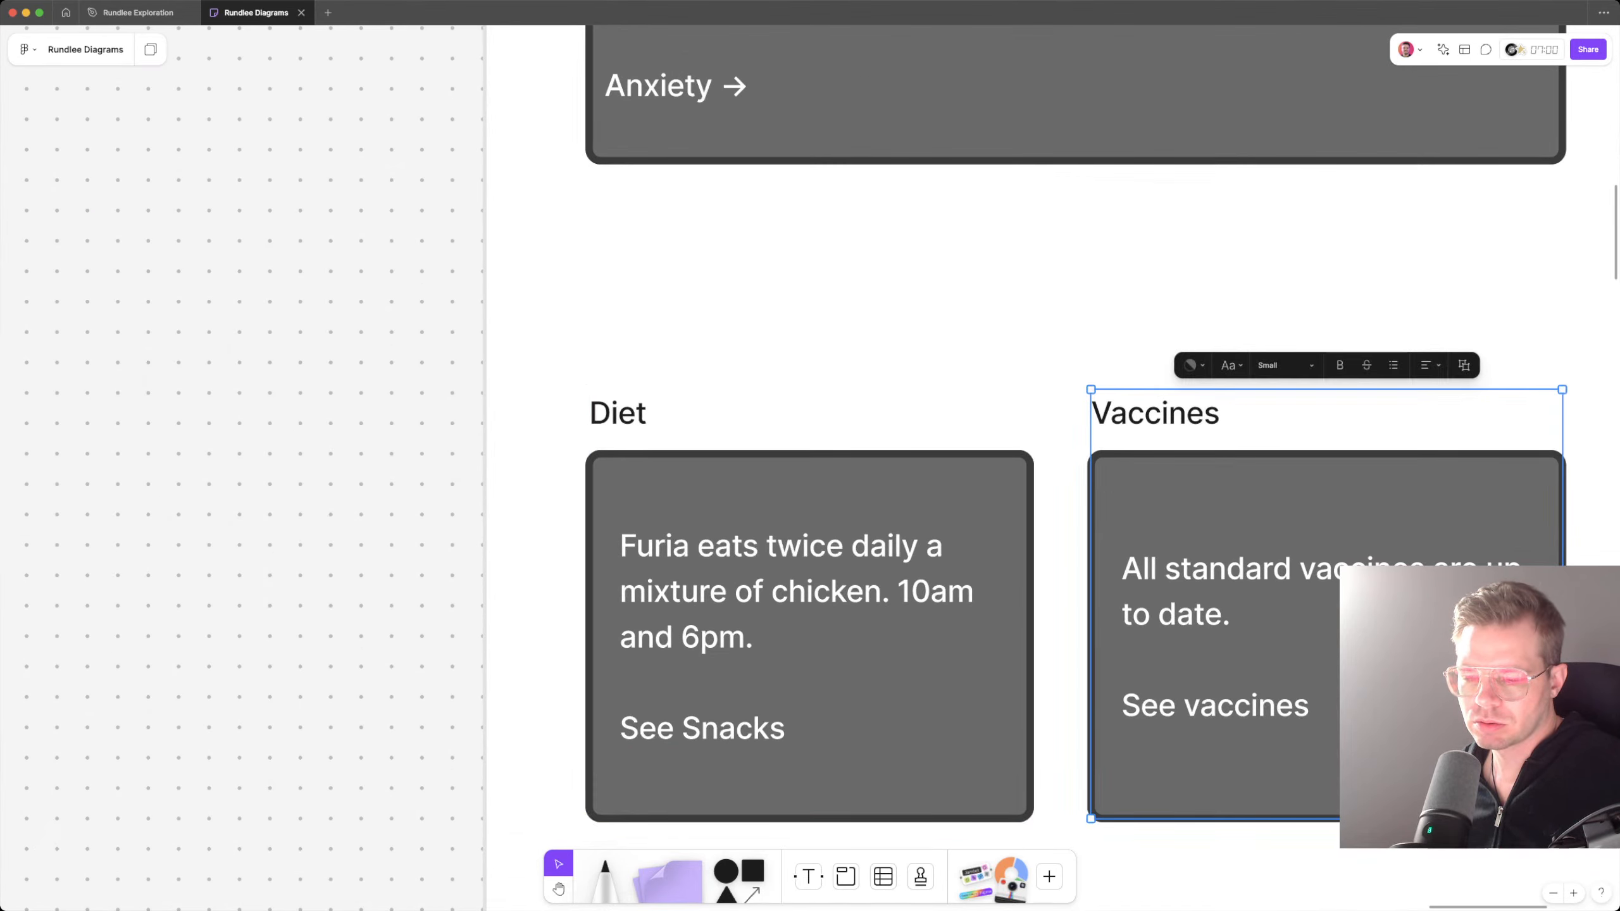
click(956, 638)
drag(1031, 704, 1062, 704)
scroll(1083, 704, down, 5)
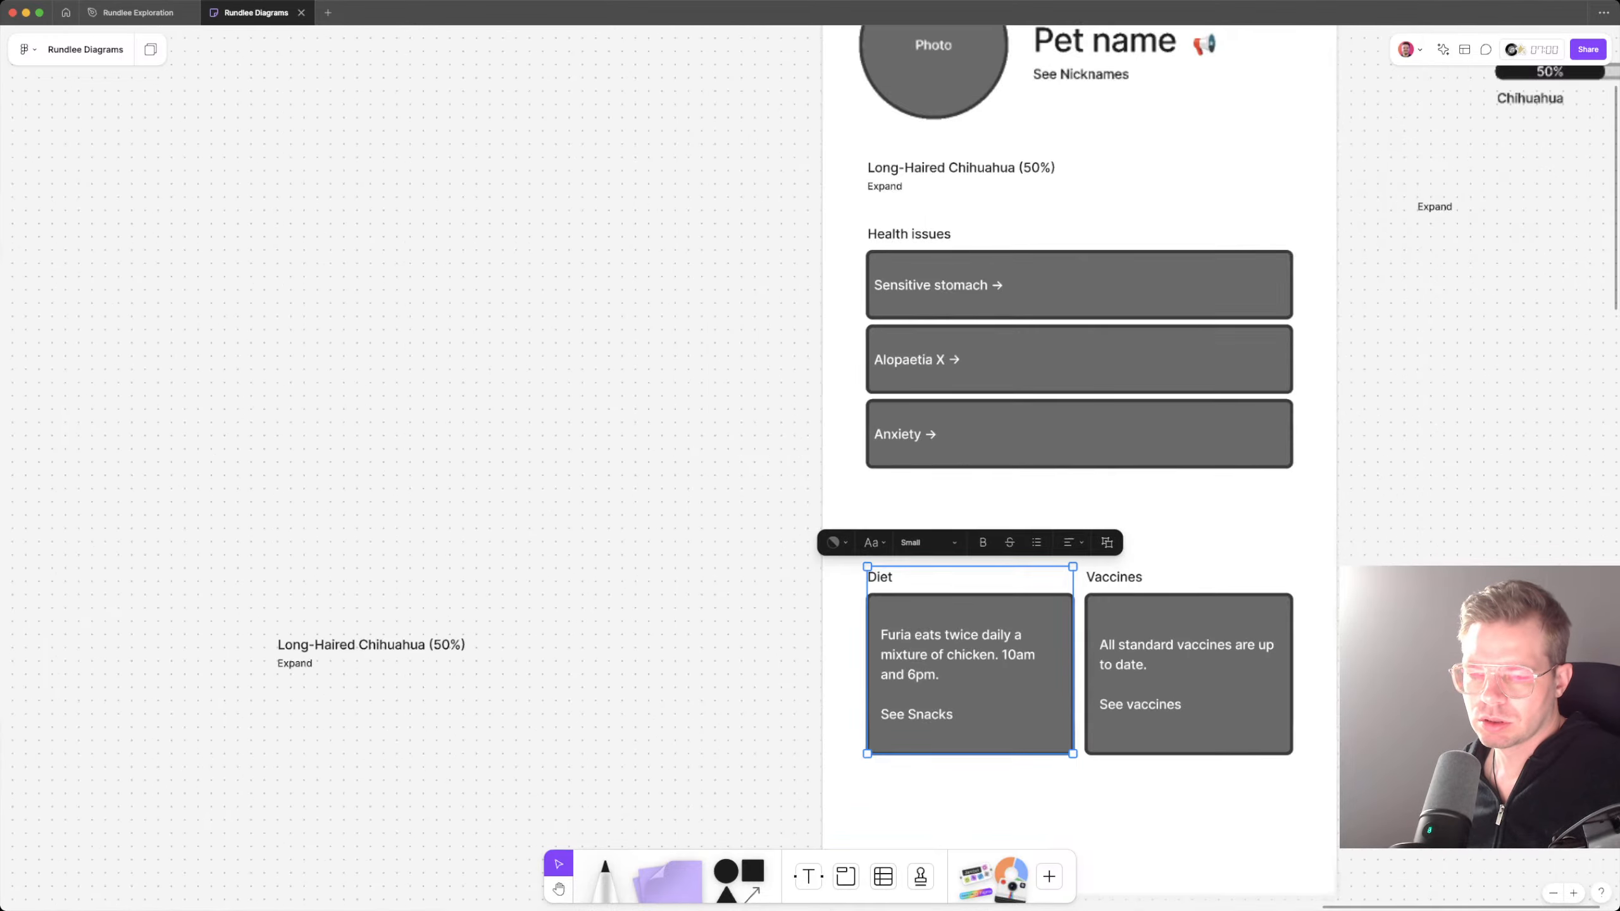
Step: Move the Diet and Vaccines cards up together, closer beneath the Anxiety box
click(1126, 781)
click(1162, 696)
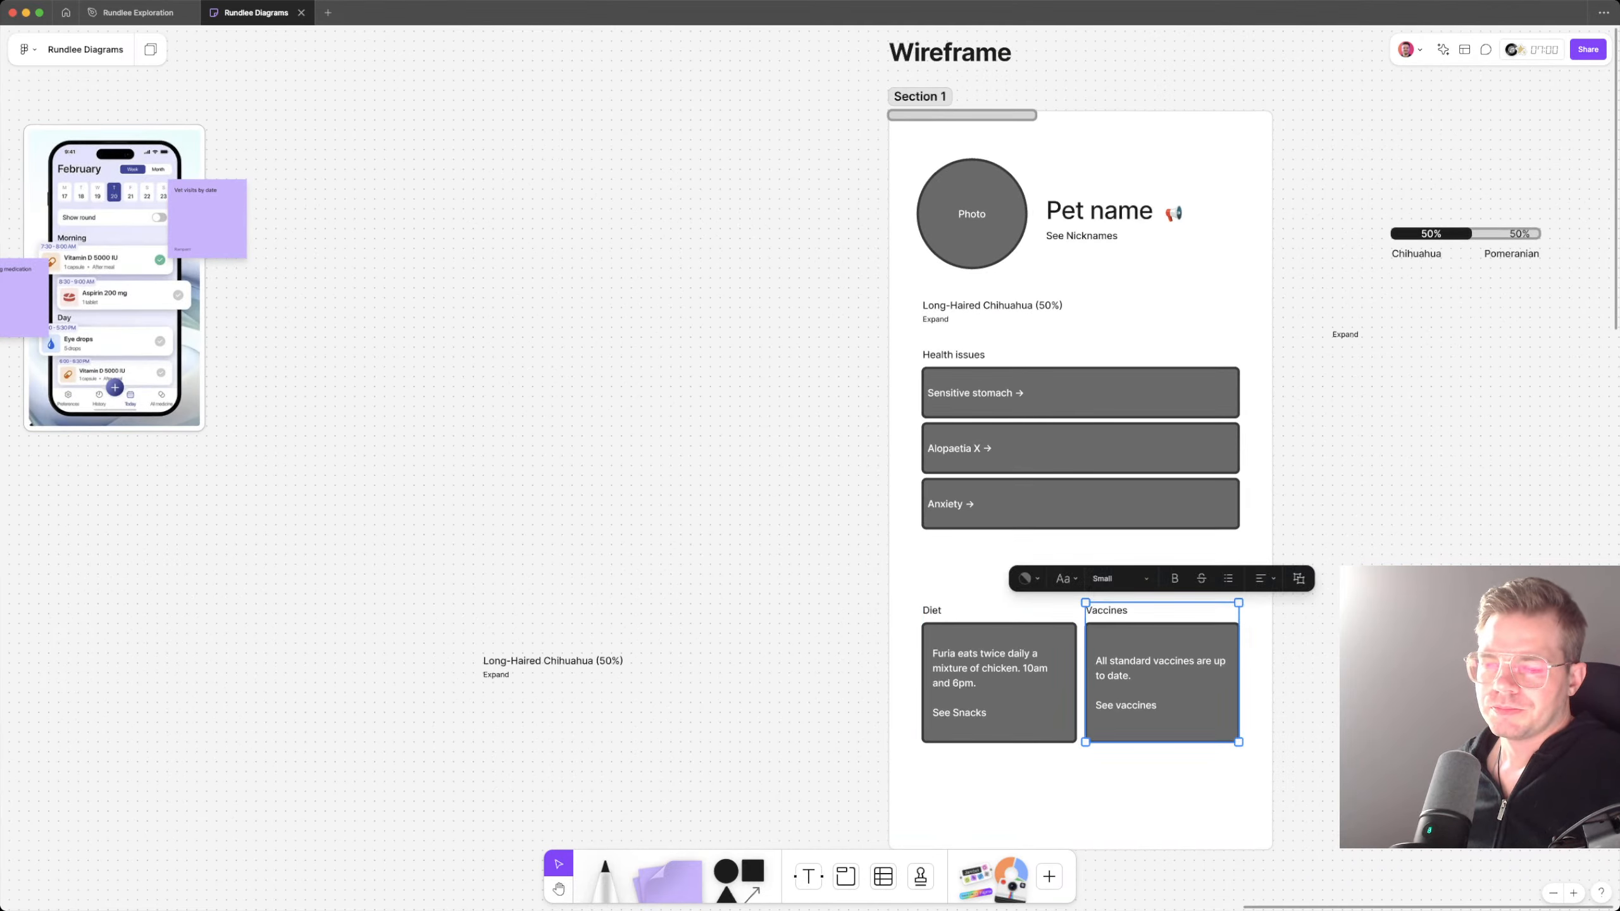
shift+click(1020, 692)
drag(1160, 672, 1161, 626)
click(1161, 775)
scroll(1161, 775, up, 2)
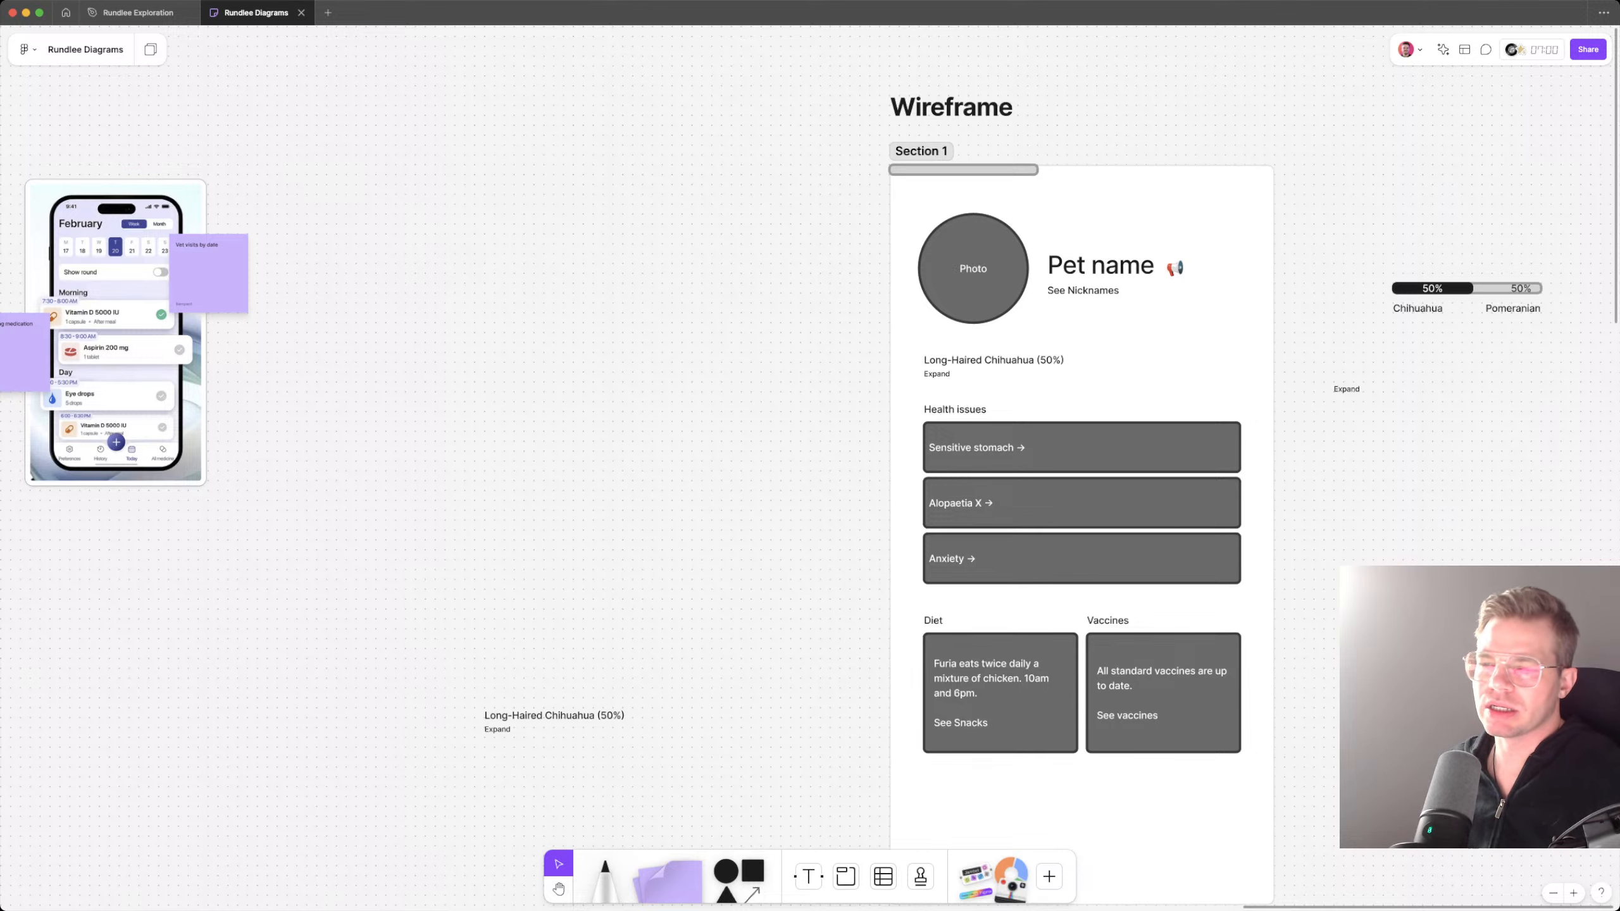
Step: Move the empty grey bar from the phone frame to just above the 50% breed bar and bring the loose Expand label closer beneath it
drag(963, 169, 1397, 271)
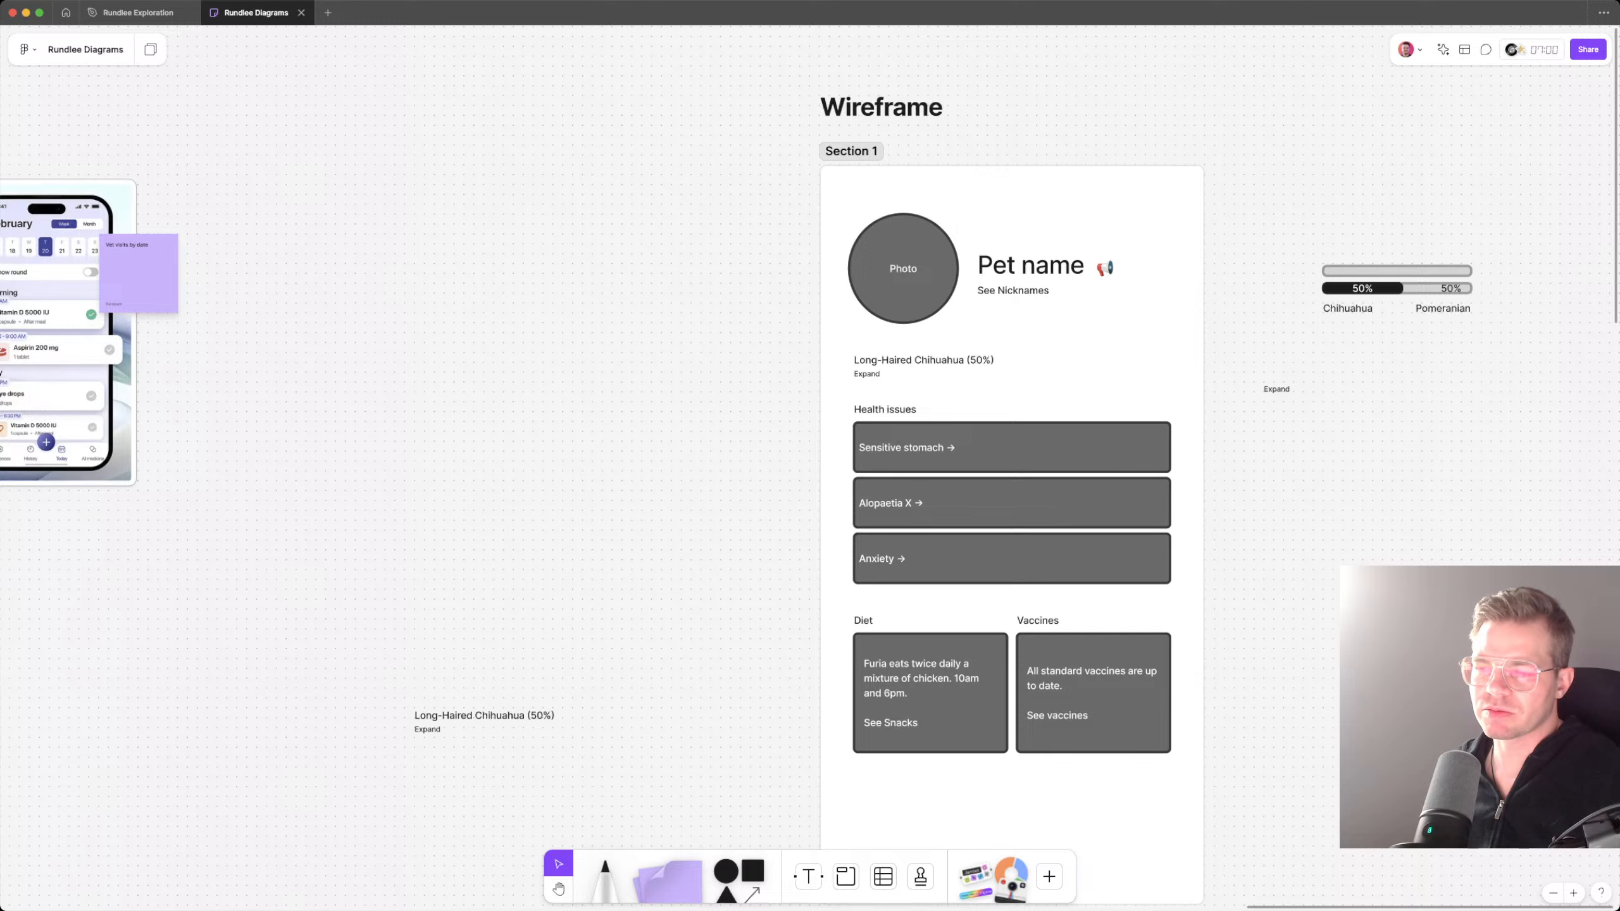
scroll(810, 456, left, 1)
scroll(810, 455, down, 1)
drag(1293, 376, 1365, 332)
scroll(1365, 332, down, 2)
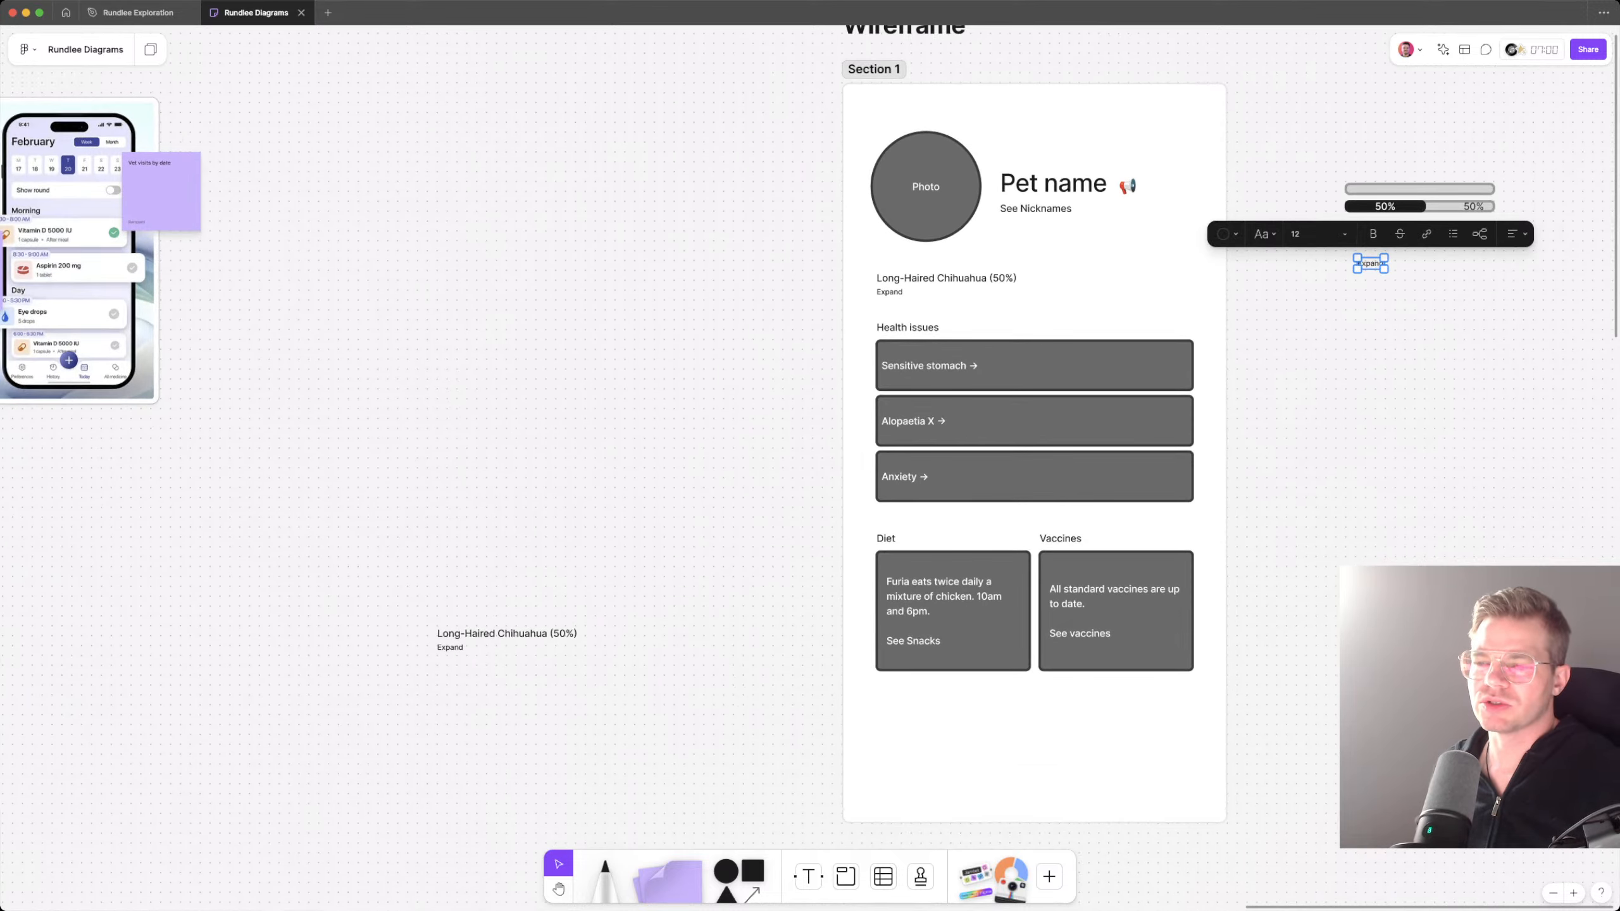
Step: Shift the breed bars and their labels farther from the phone frame and place the spare "Long-Haired Chihuahua (50%)" text beneath them
drag(1288, 120, 1473, 305)
drag(1416, 227, 1496, 235)
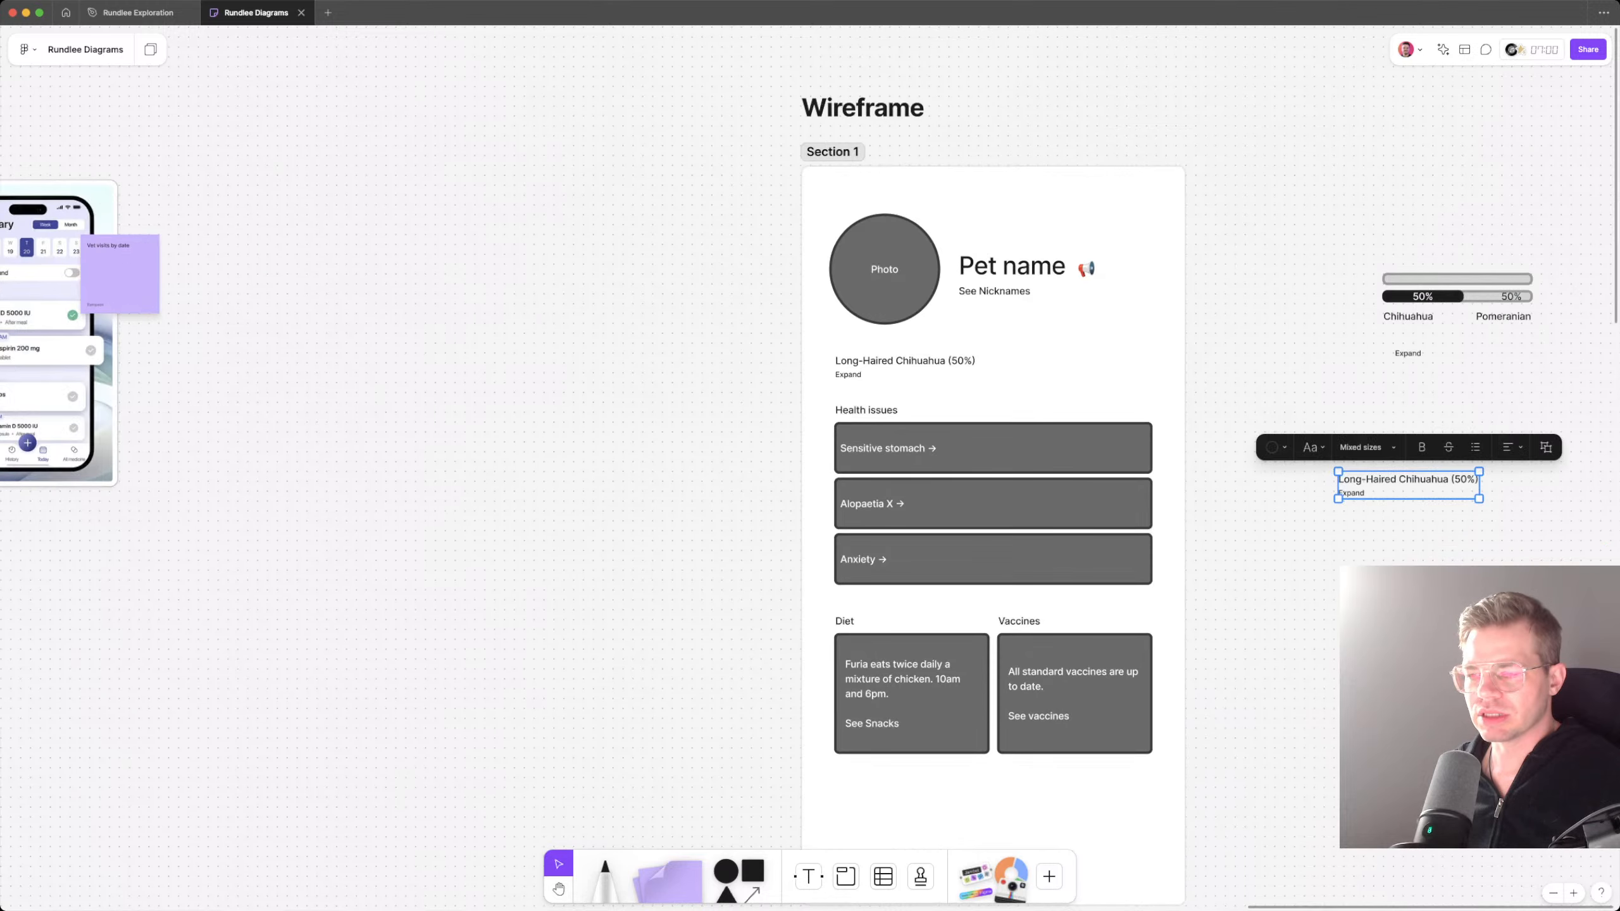
drag(1408, 482, 1474, 406)
scroll(1474, 406, down, 3)
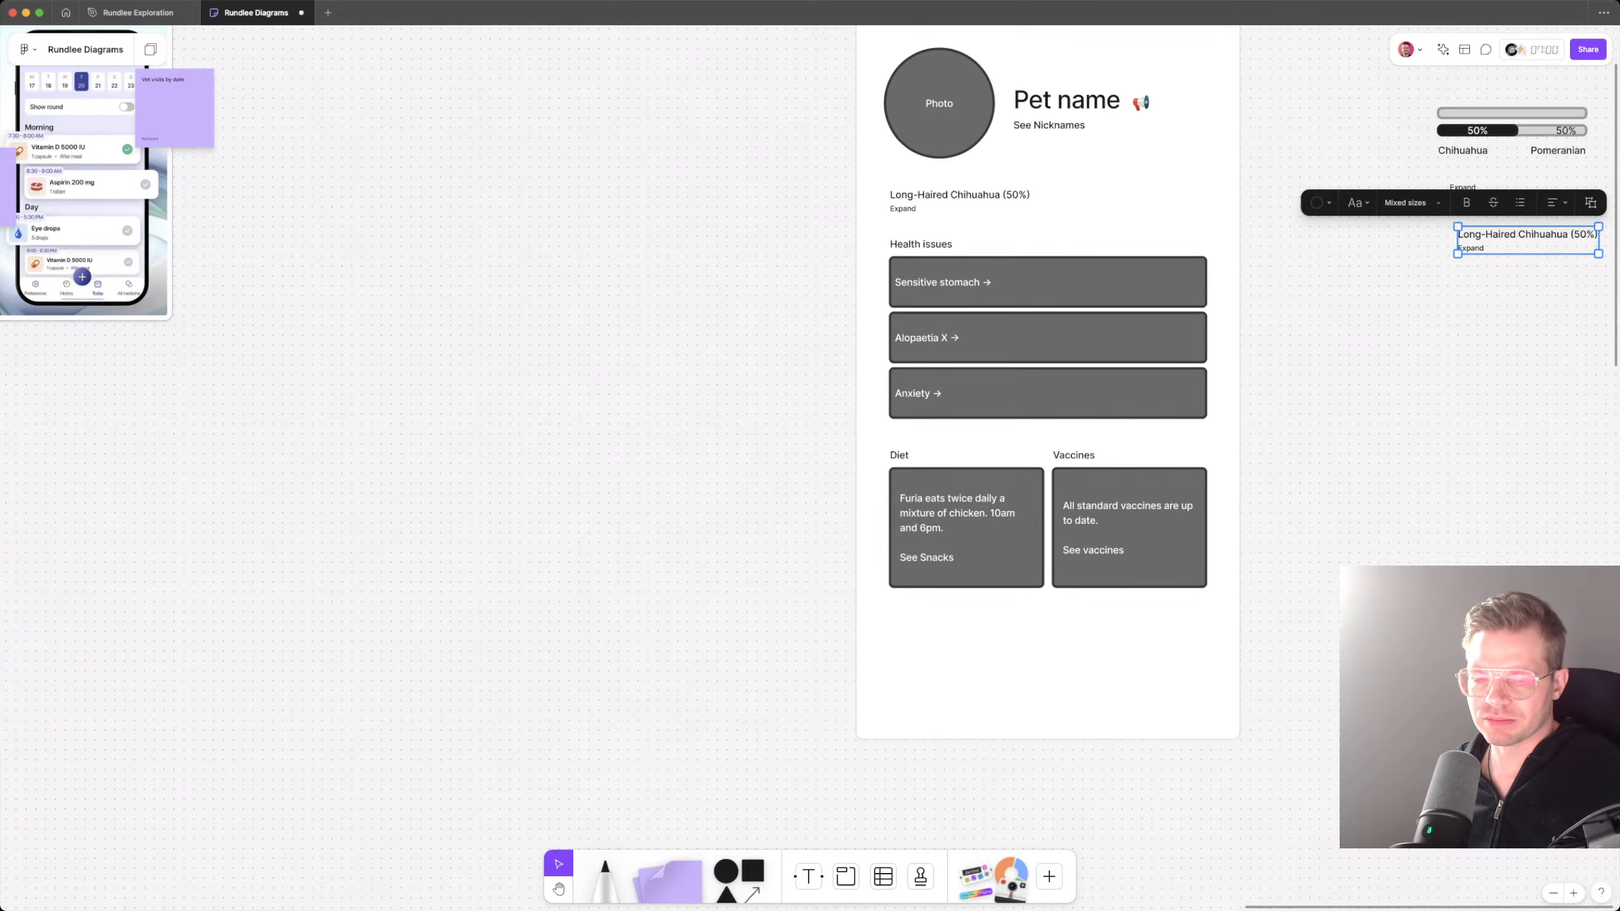
Step: Draw a rectangle labelled "Health" at the phone frame's lower corner and duplicate it alongside with the label "Diet"
key(r)
drag(855, 681, 939, 739)
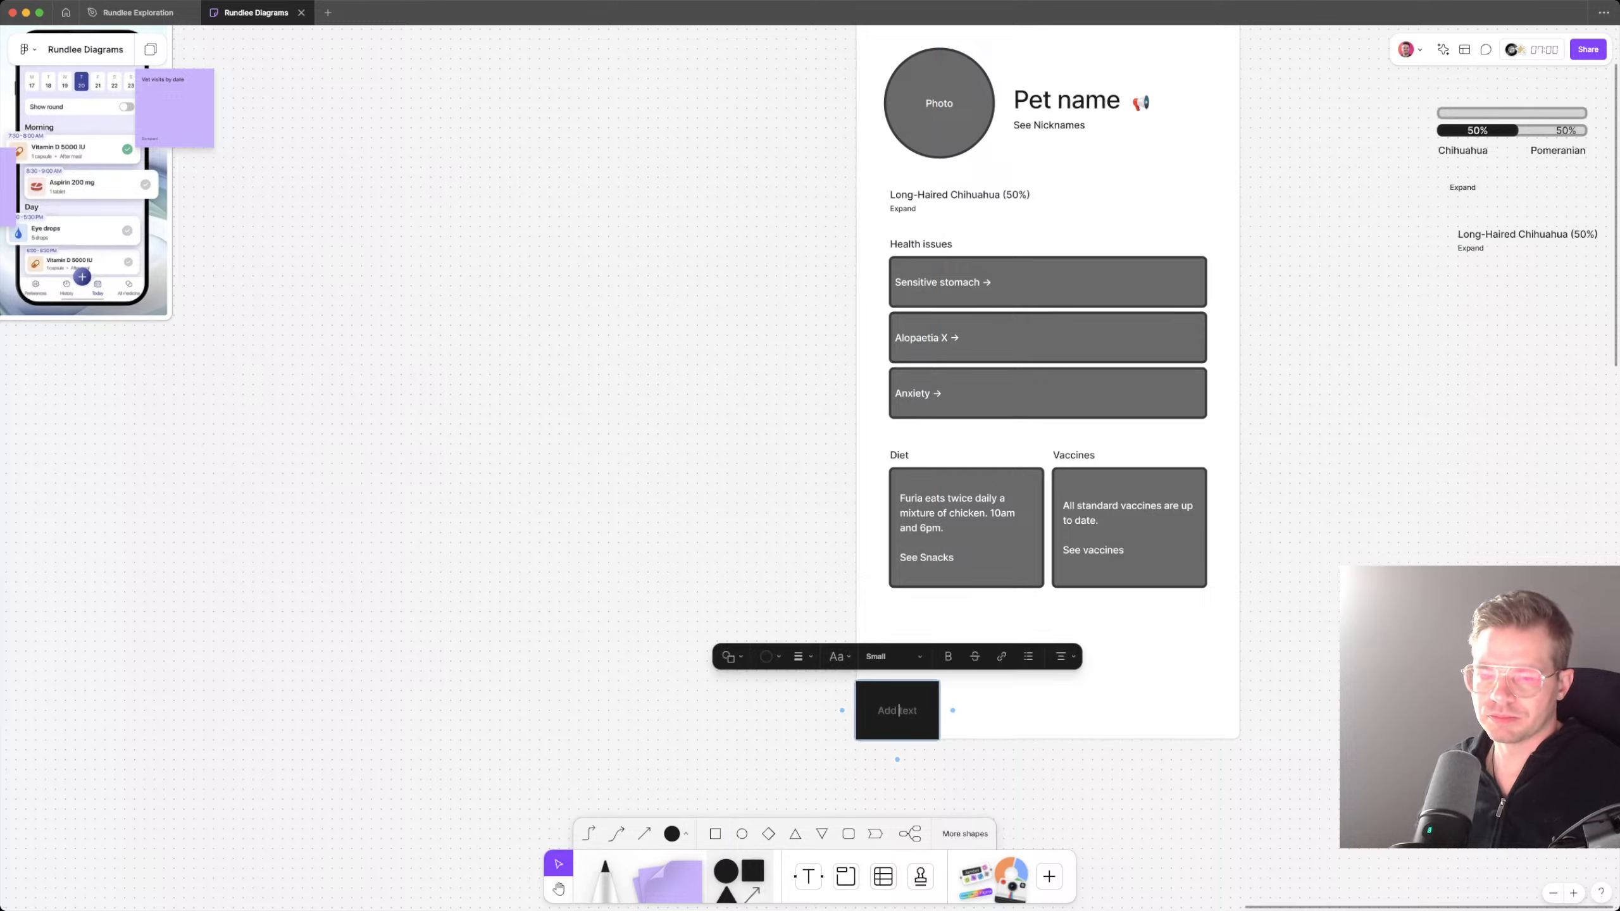
text(Health)
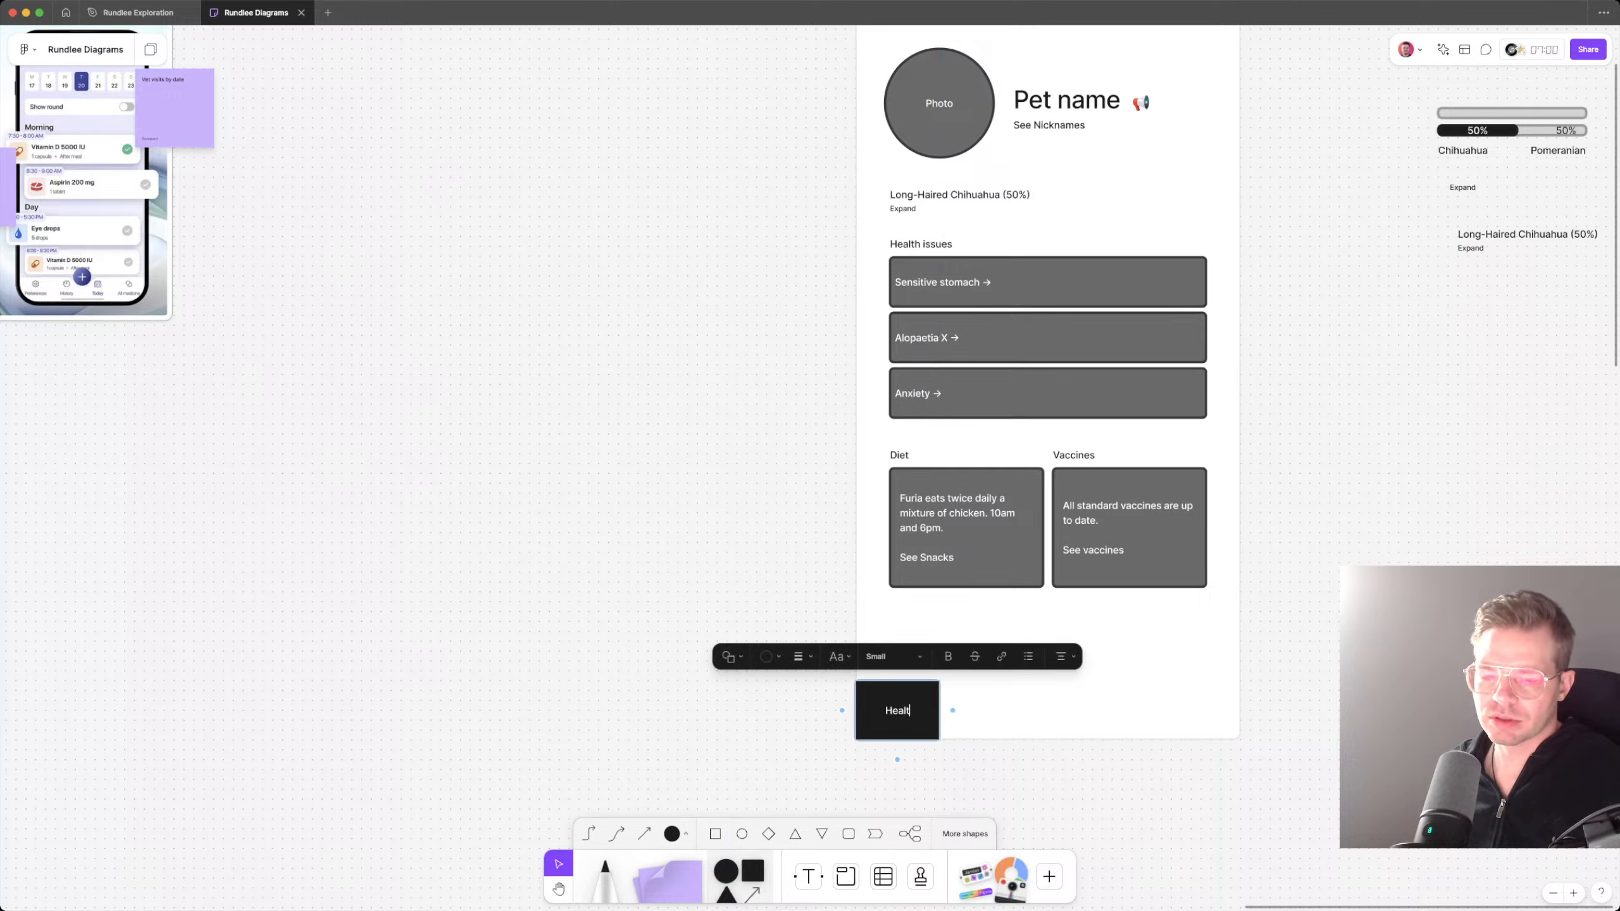
key(Escape)
alt+drag(897, 710, 989, 710)
text(Diet)
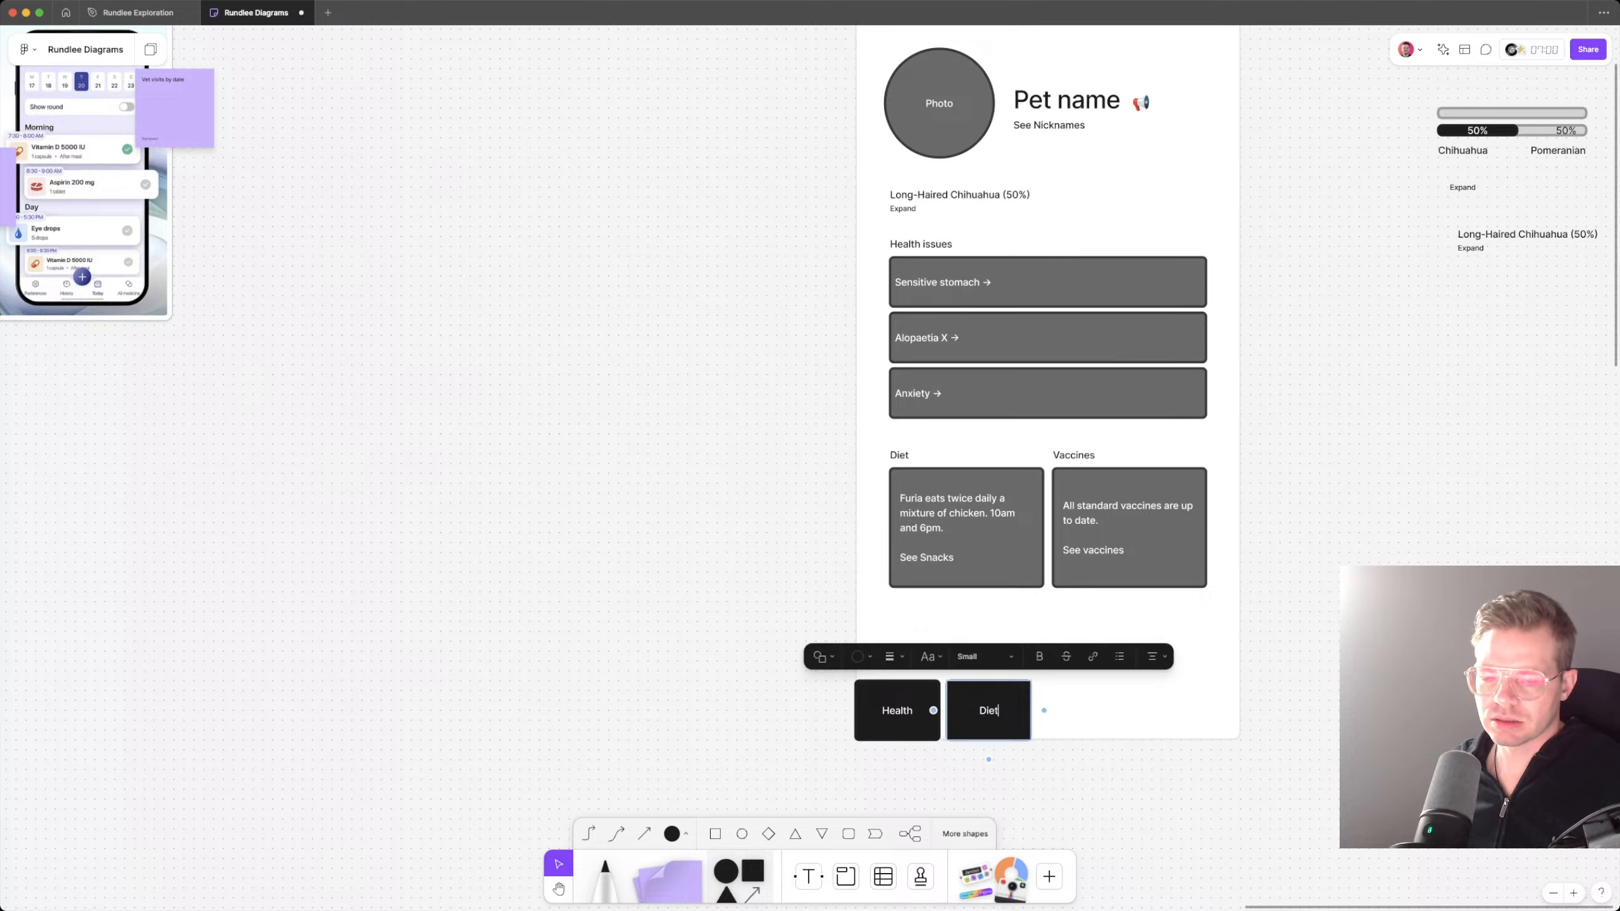
key(Escape)
Step: Shift the Health and Diet boxes over and add a matching box labelled "Info" in front of them
shift+click(897, 710)
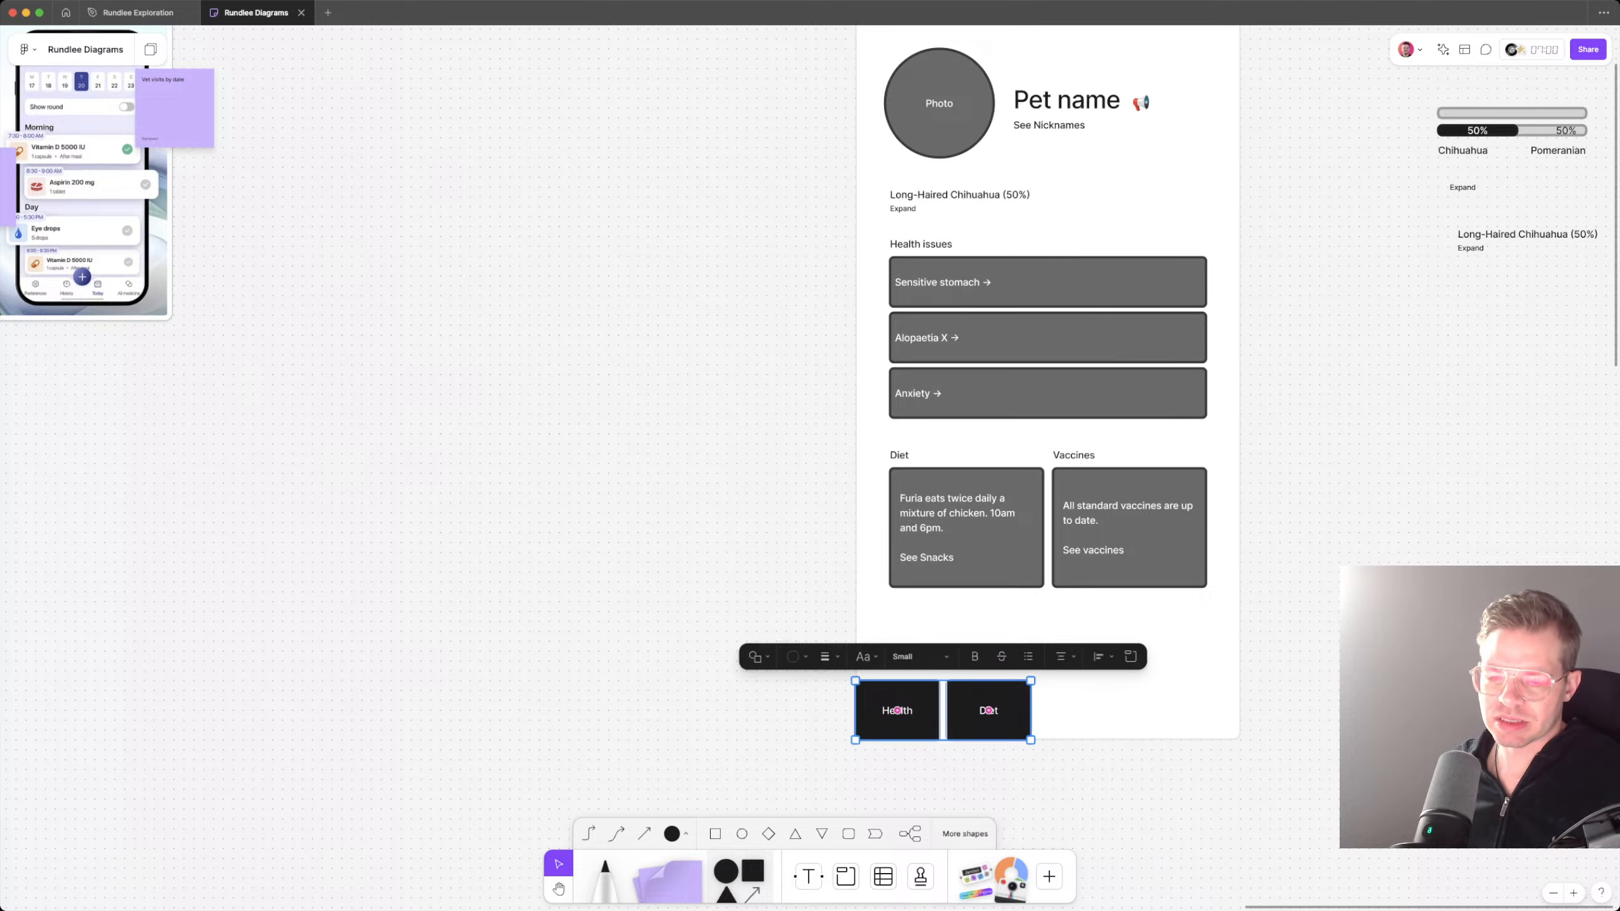
mouse_move(898, 710)
mouse_down()
mouse_move(987, 710)
mouse_move(897, 710)
mouse_up()
key(Escape)
double_click(896, 710)
key(super+a)
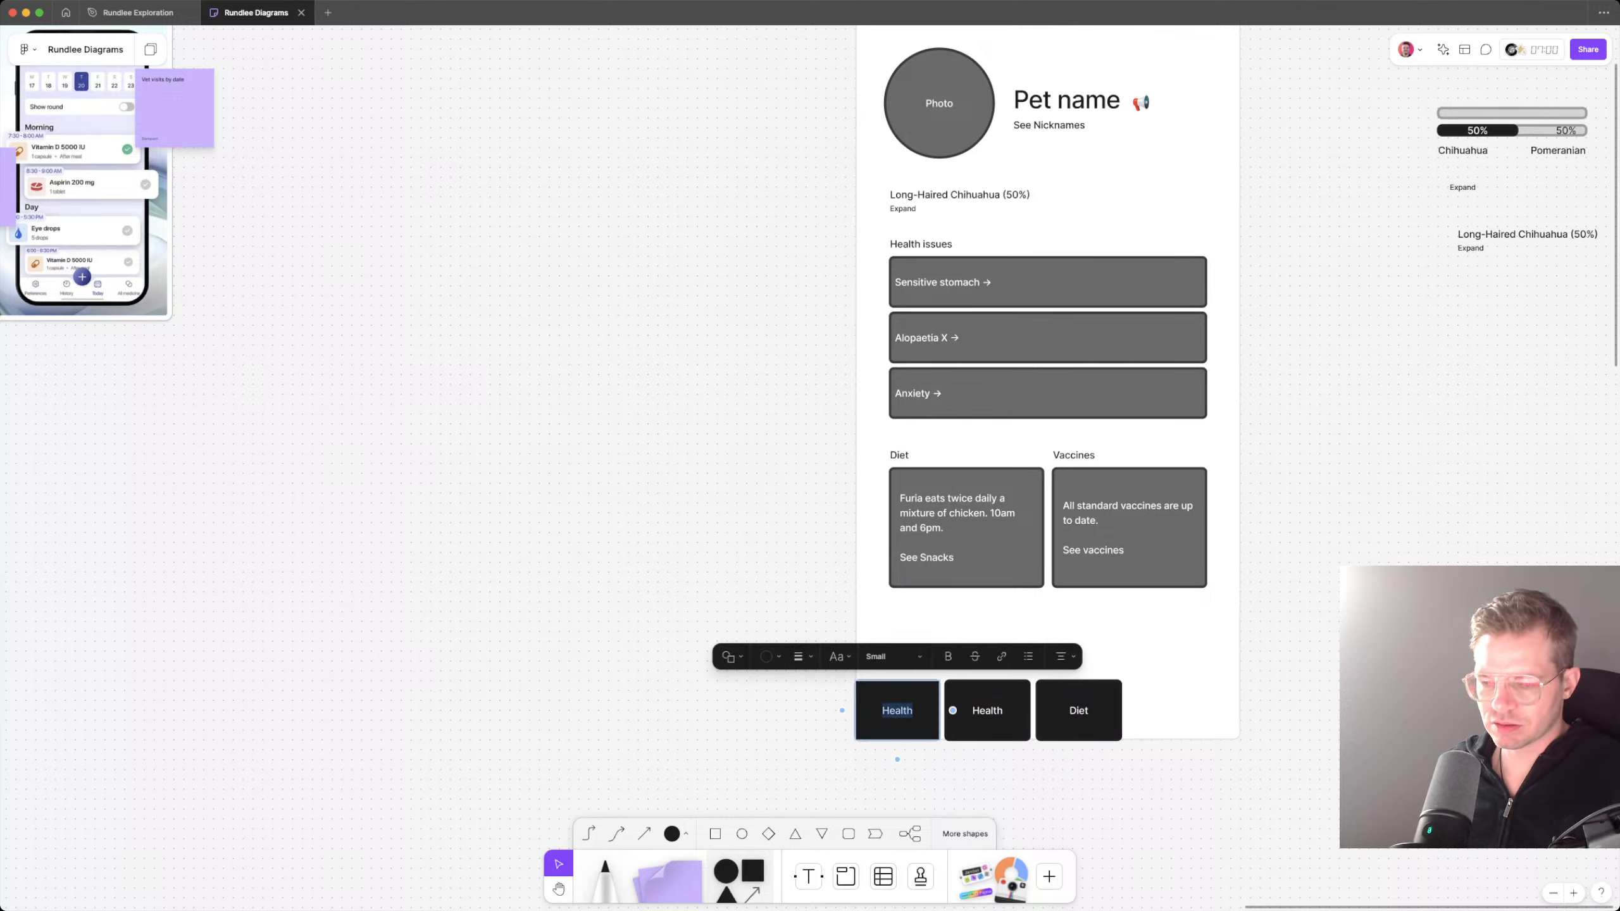
text(Info)
key(Escape)
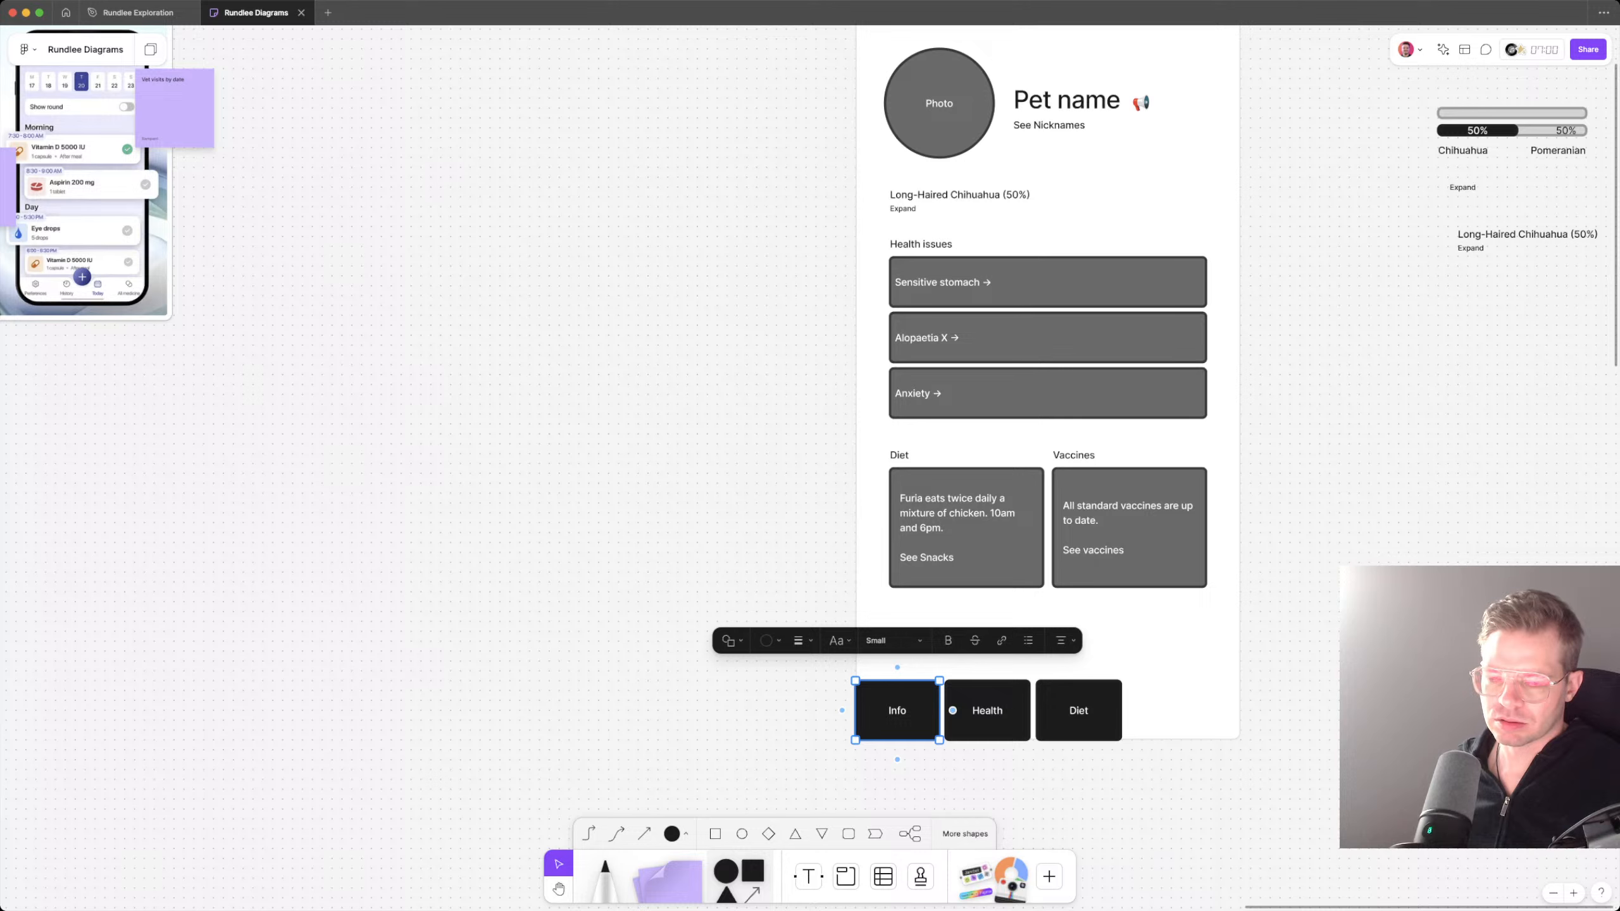
Step: Change the fill of the Info, Health and Diet boxes to white
shift+click(987, 709)
shift+click(1078, 710)
click(827, 657)
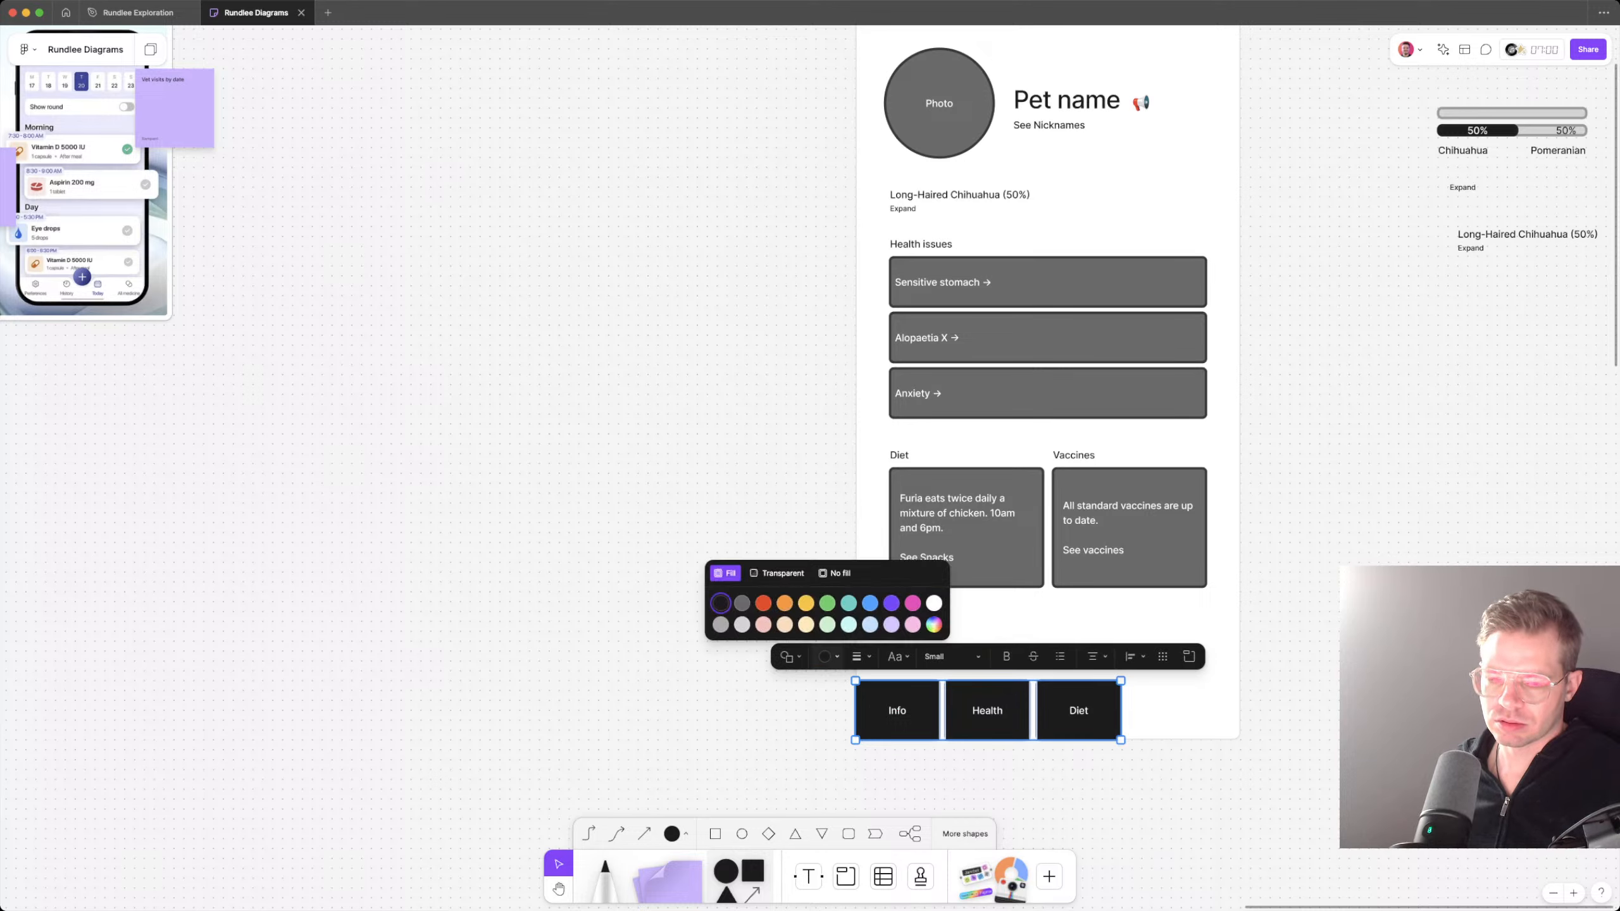
click(934, 603)
click(950, 778)
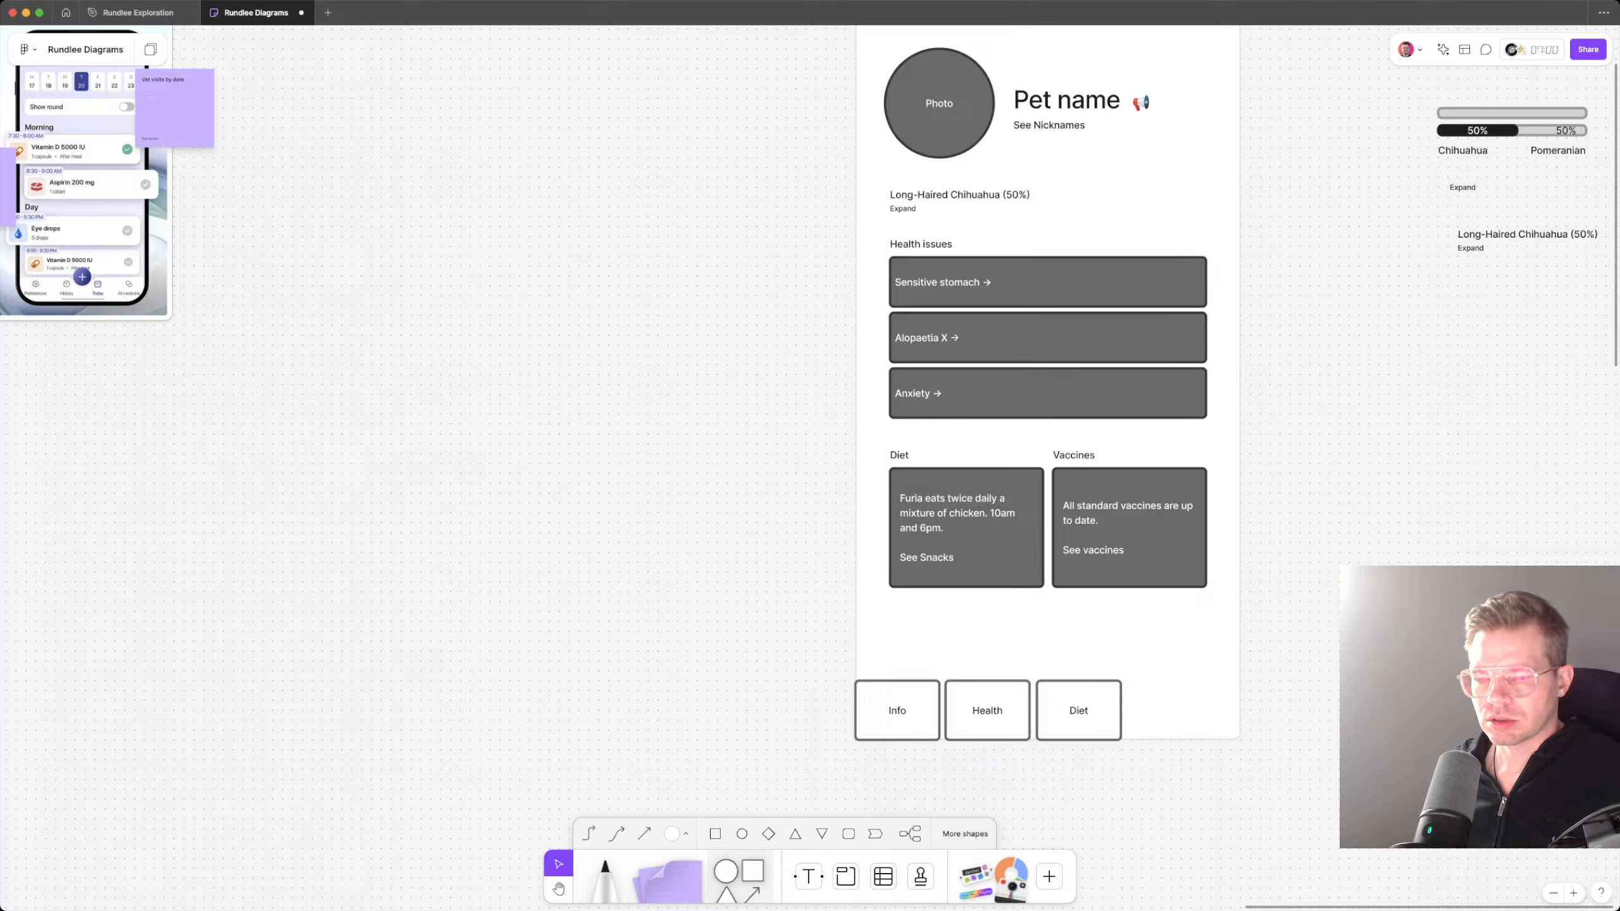
Step: Move the Health and Diet boxes so the three navigation boxes sit edge to edge
mouse_move(1078, 710)
mouse_down()
mouse_move(981, 710)
mouse_move(1098, 710)
mouse_move(1065, 710)
mouse_up()
shift+click(987, 710)
click(1007, 778)
shift+click(980, 710)
key(super+z)
key(Escape)
Step: Duplicate the Diet navigation box as a fourth box directly adjoining it
click(1066, 710)
drag(1065, 710, 1149, 710)
key(Escape)
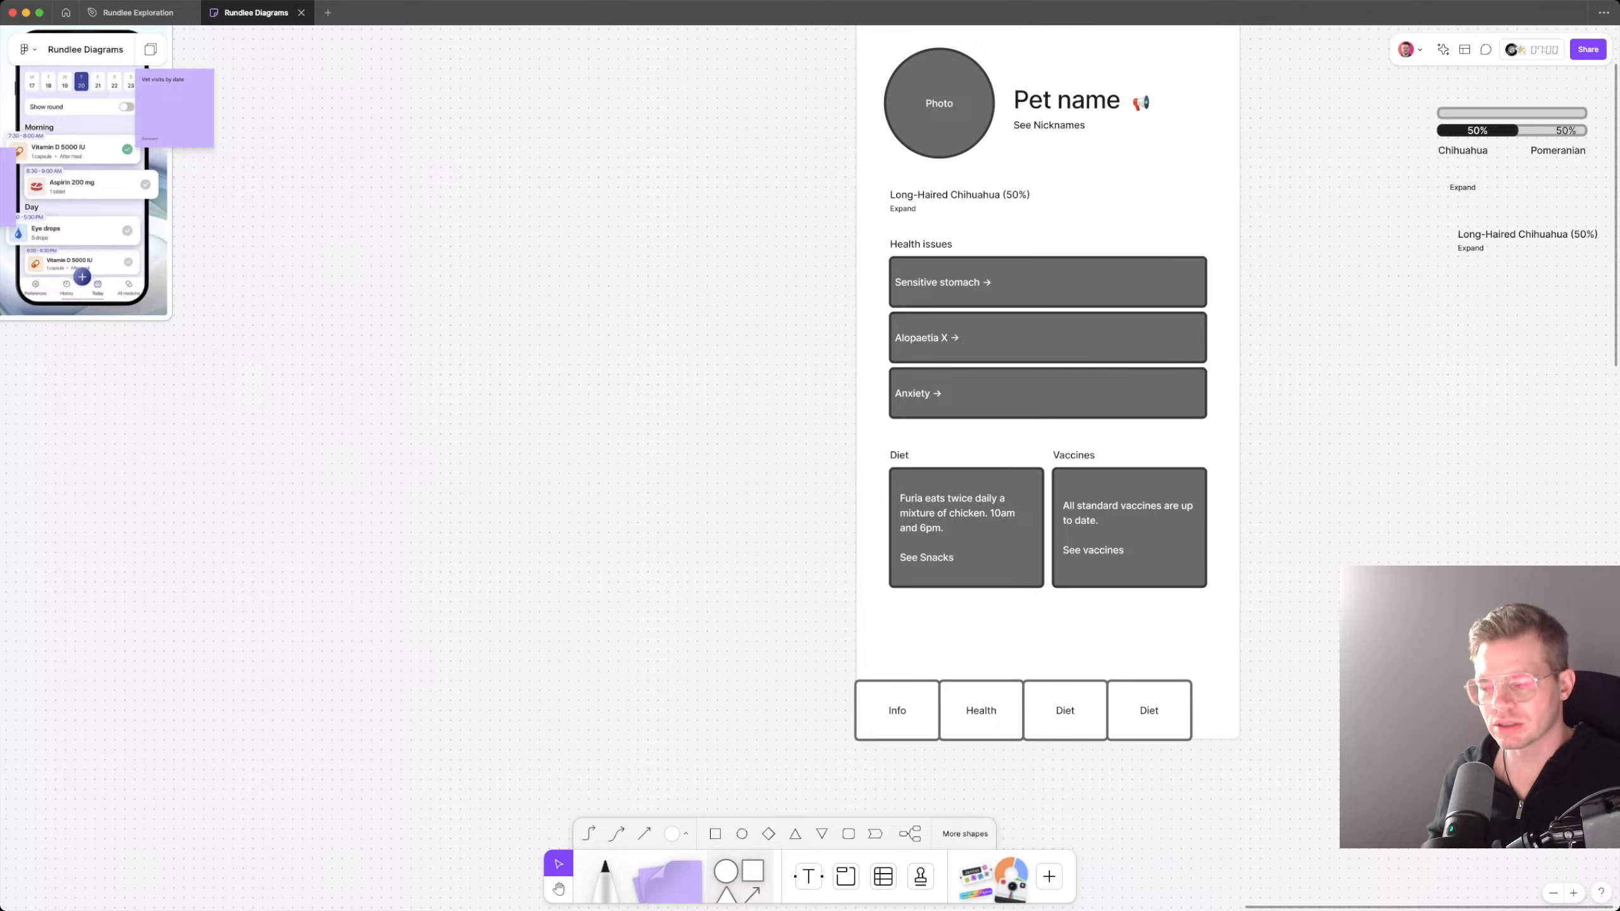
double_click(1149, 710)
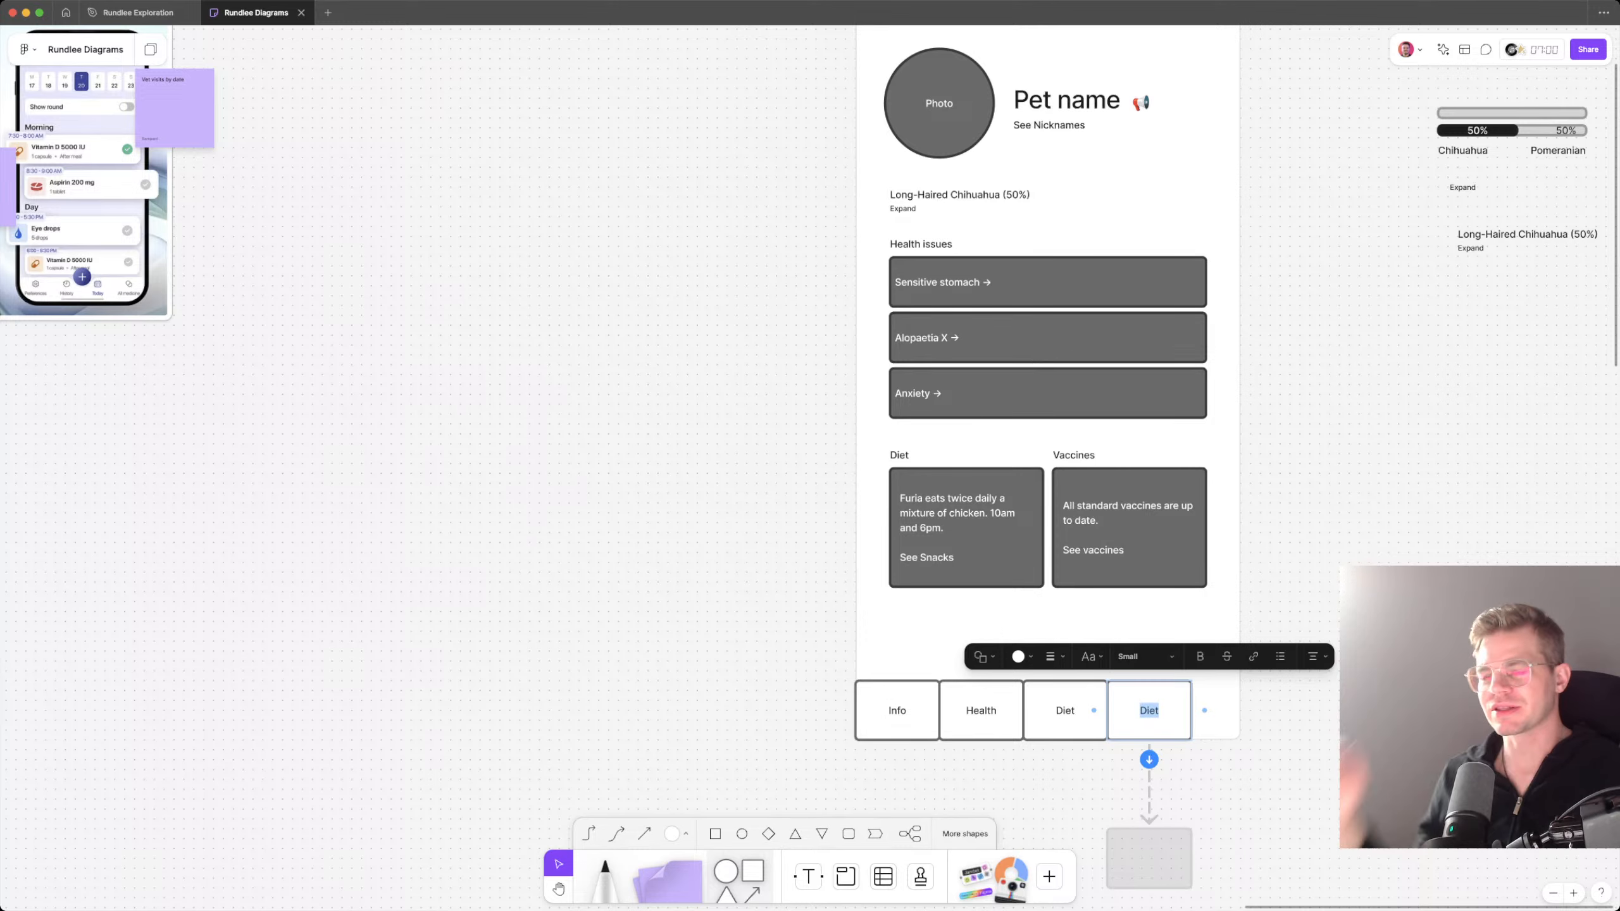
key(Escape)
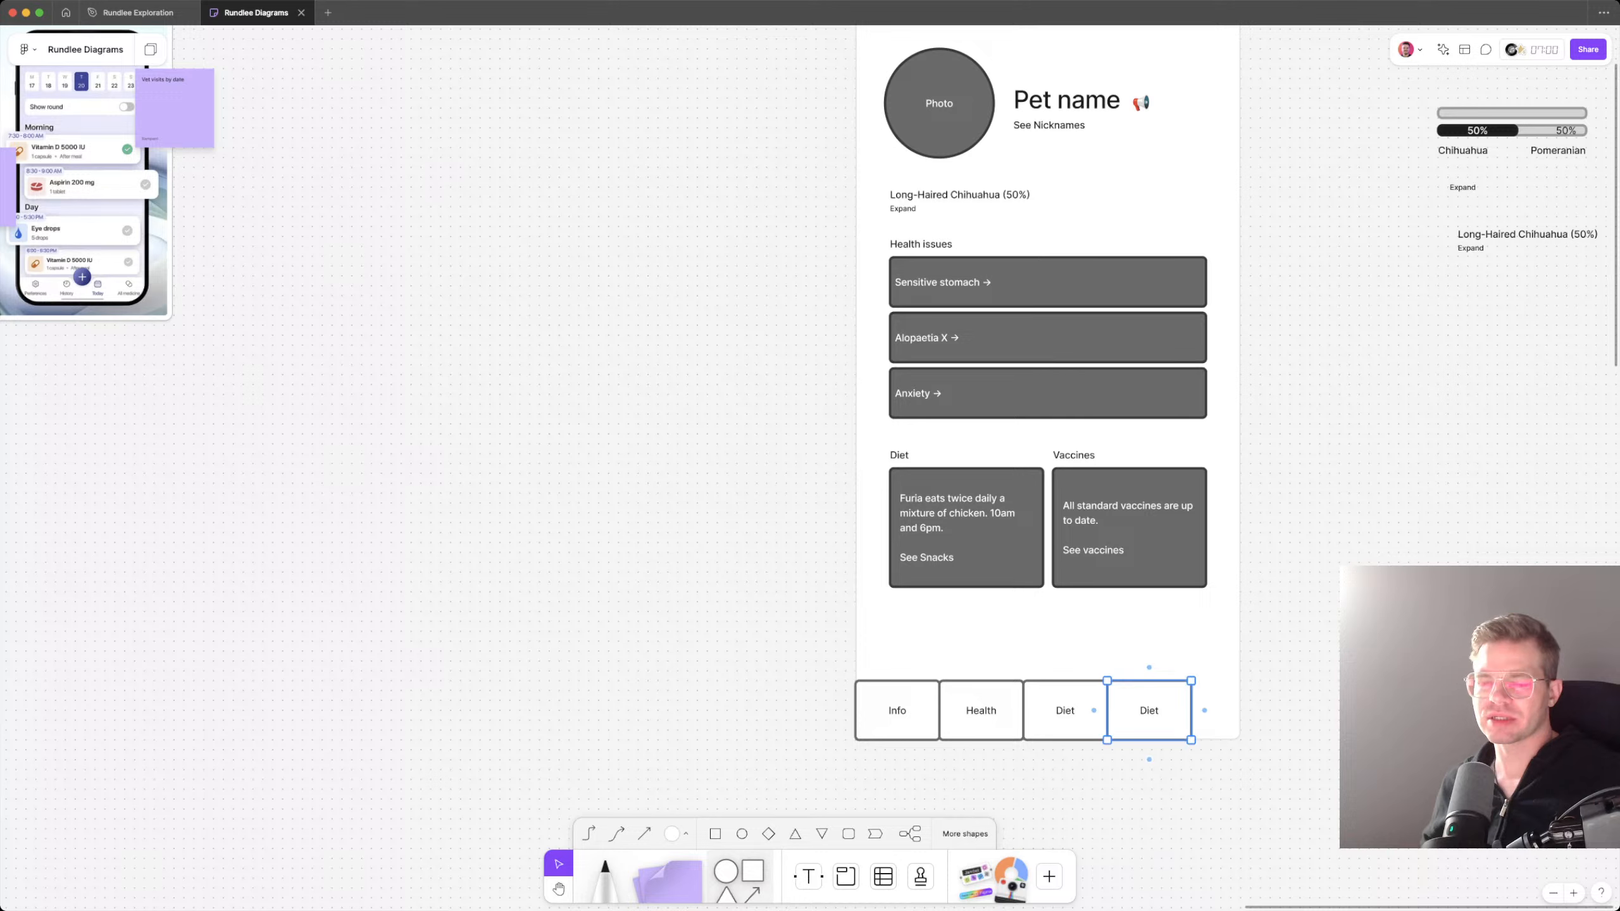
Step: Select all four navigation boxes along the phone frame's lower edge
shift+click(1065, 710)
shift+click(981, 710)
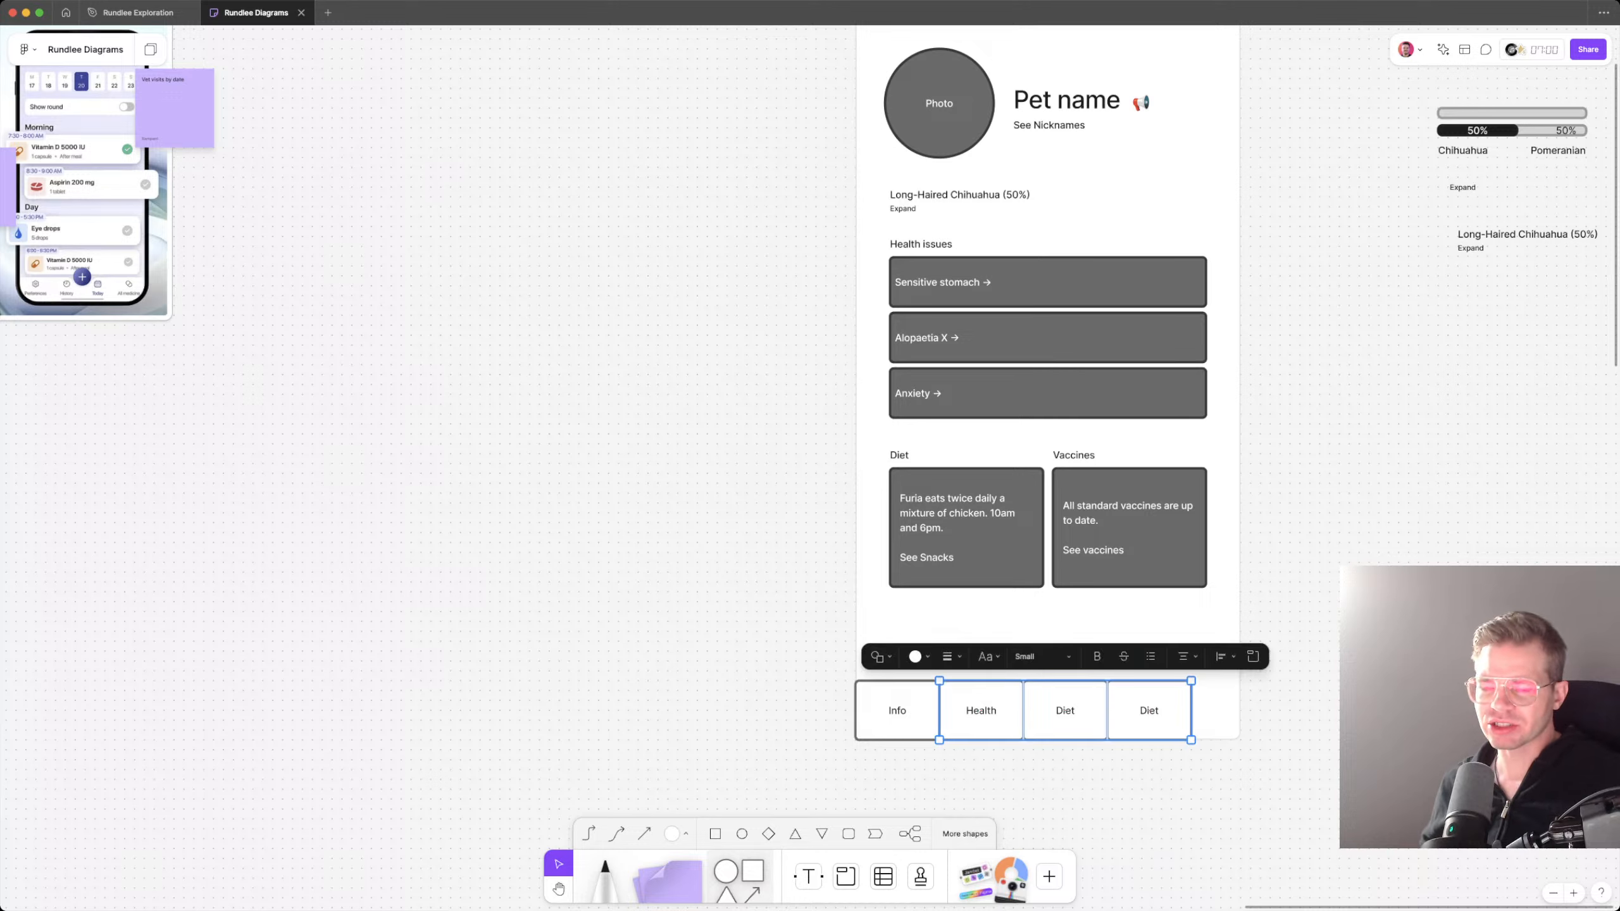
shift+click(897, 710)
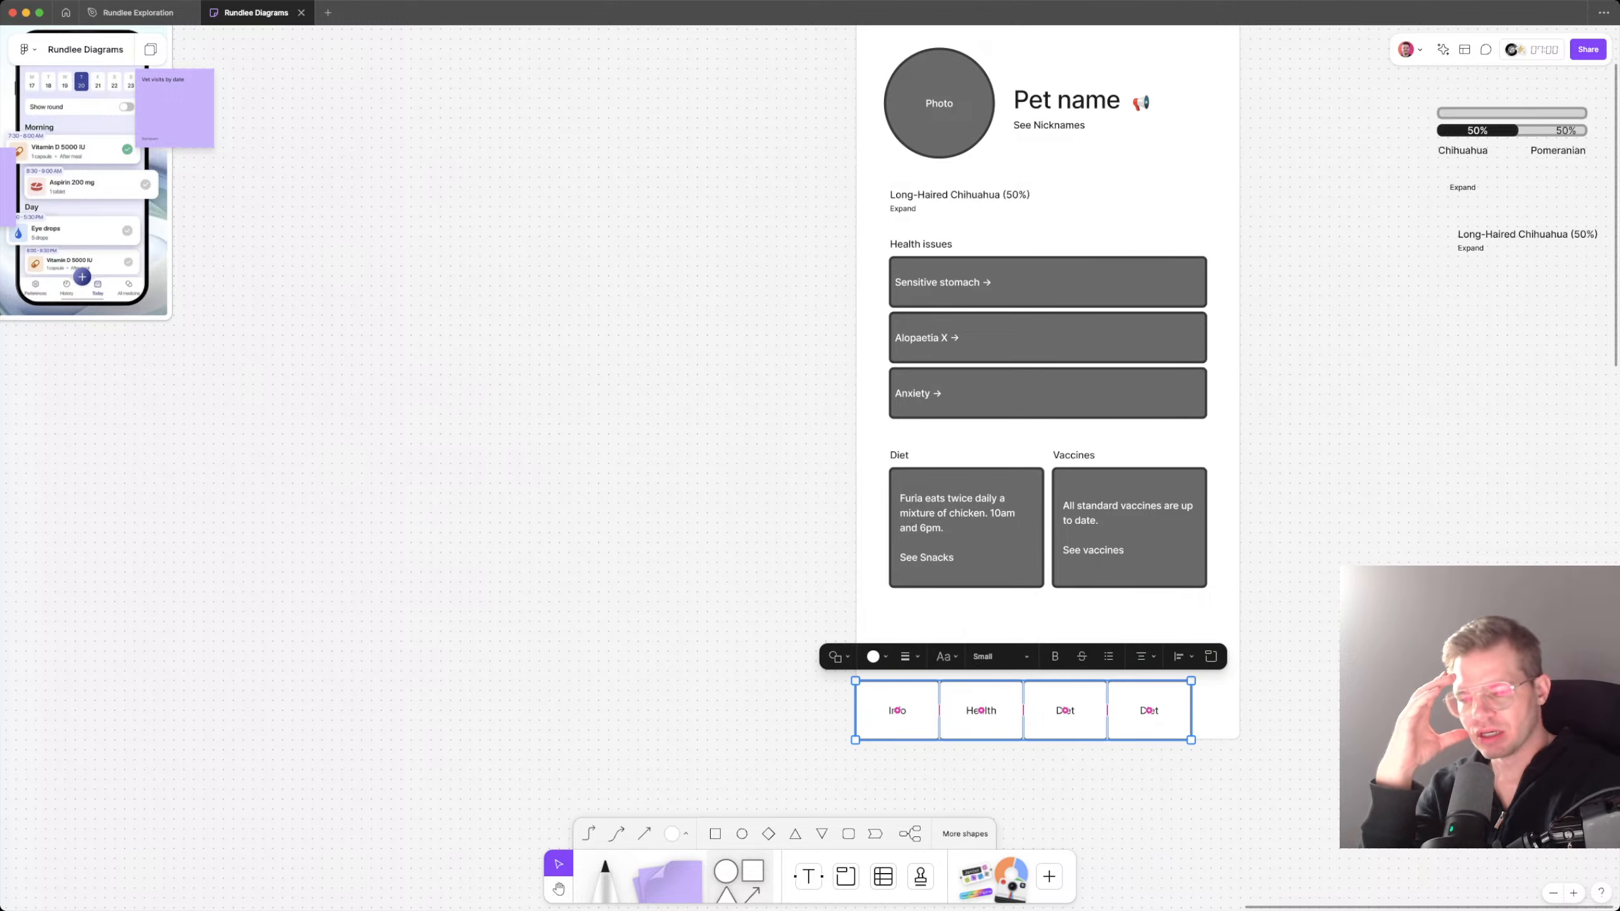
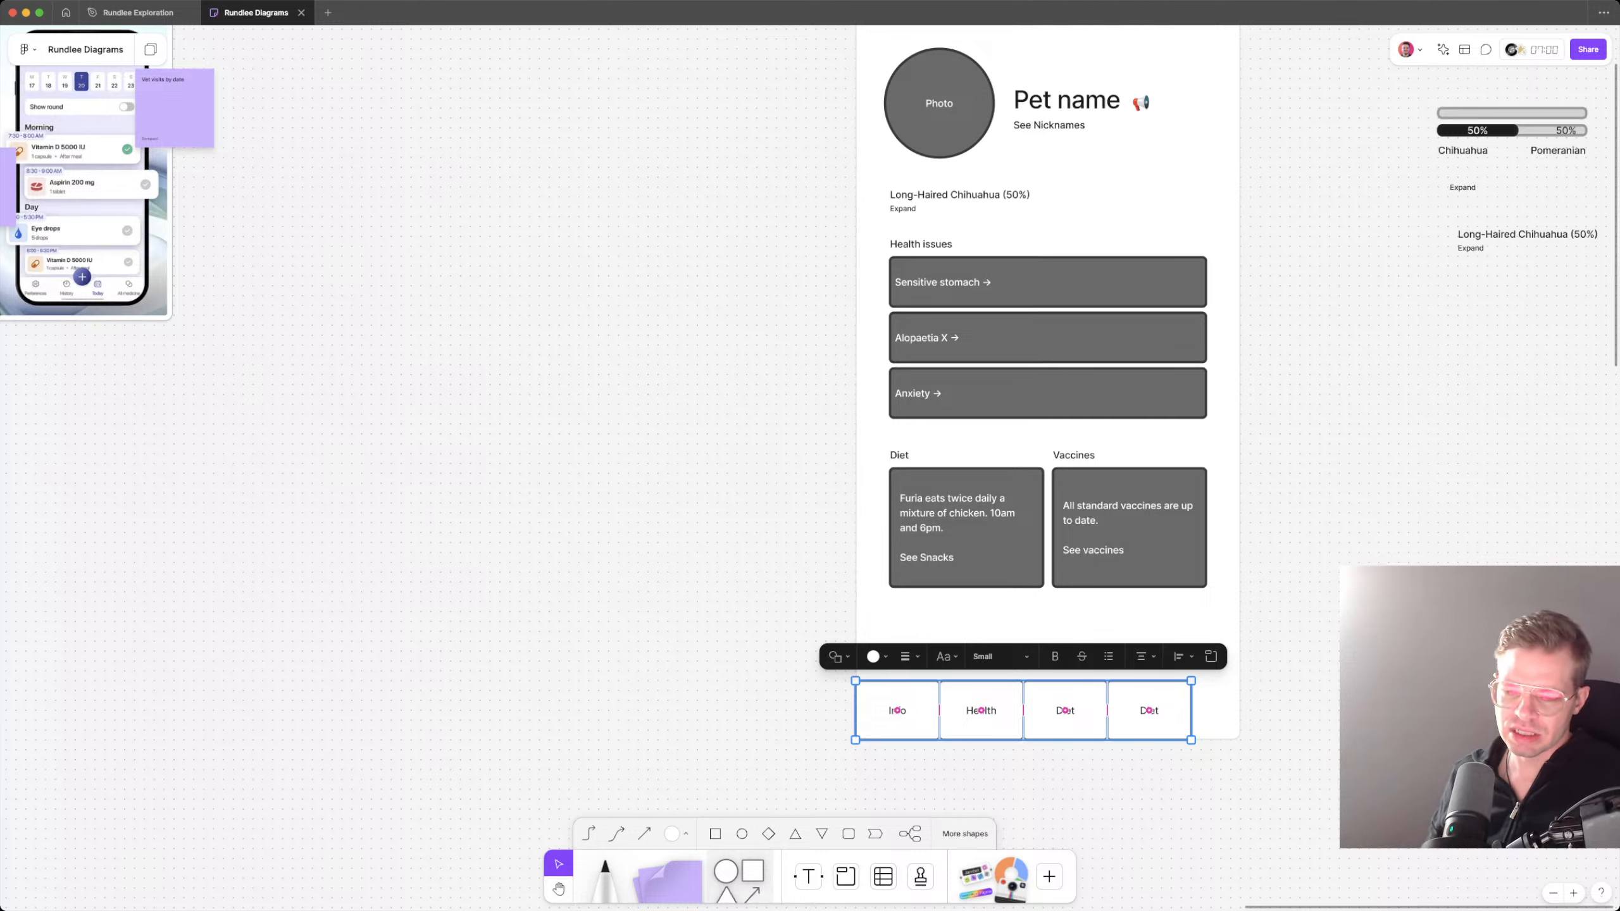
Step: Widen the four navigation boxes to the phone frame's full width and add "(Bedroom)" beneath the Info label
drag(1192, 710, 1240, 710)
key(Escape)
double_click(903, 710)
key(Right)
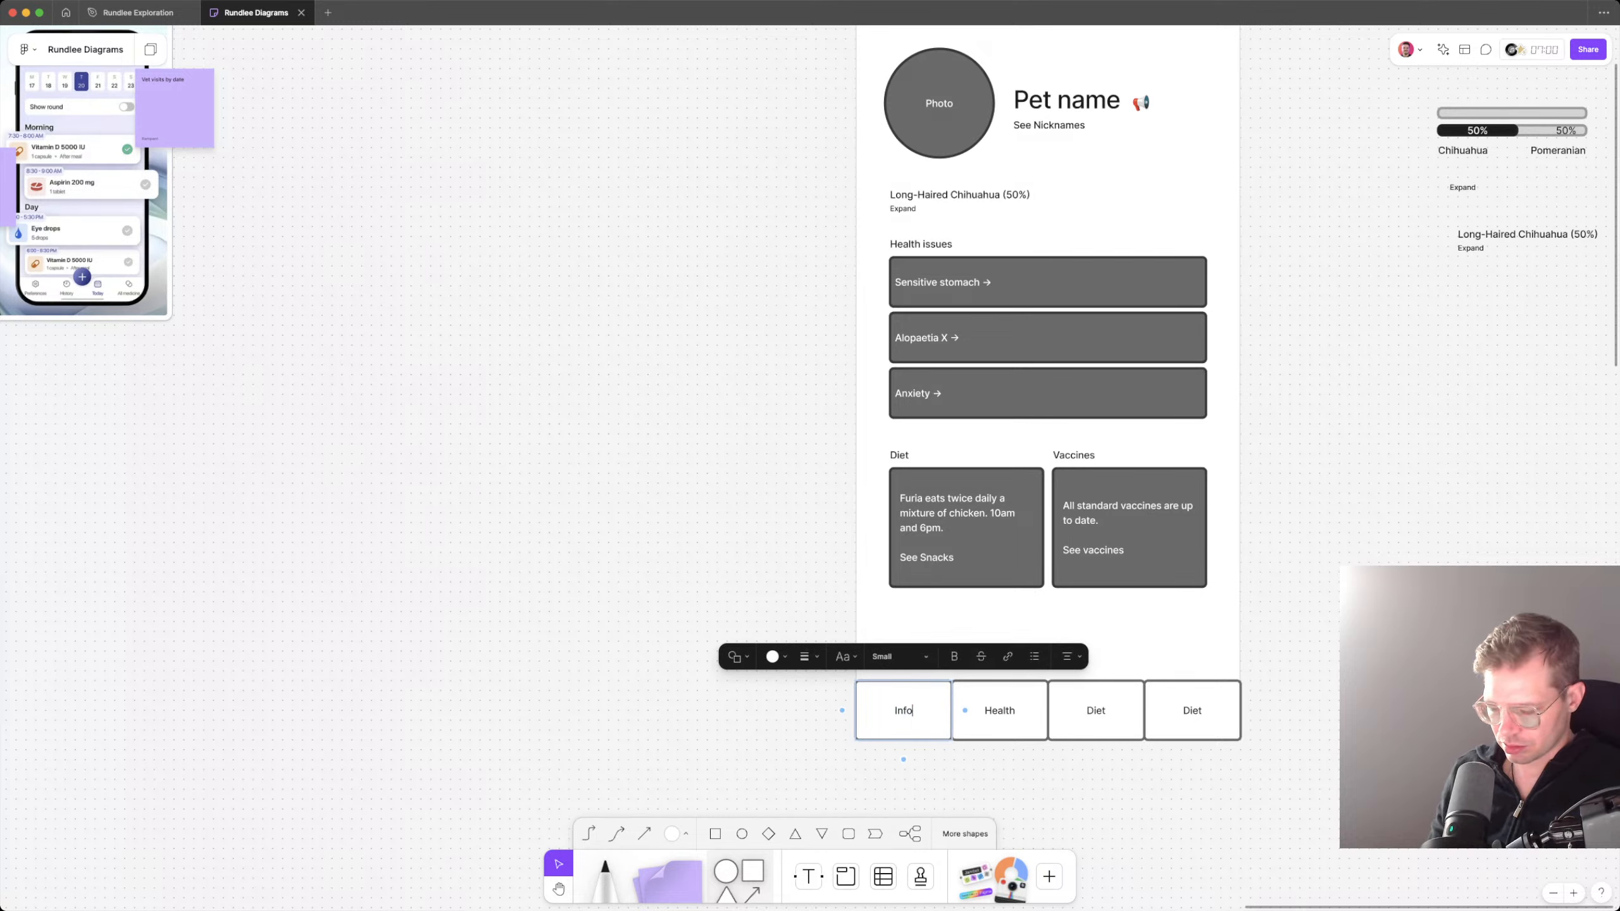
key(Return)
text((Bed)
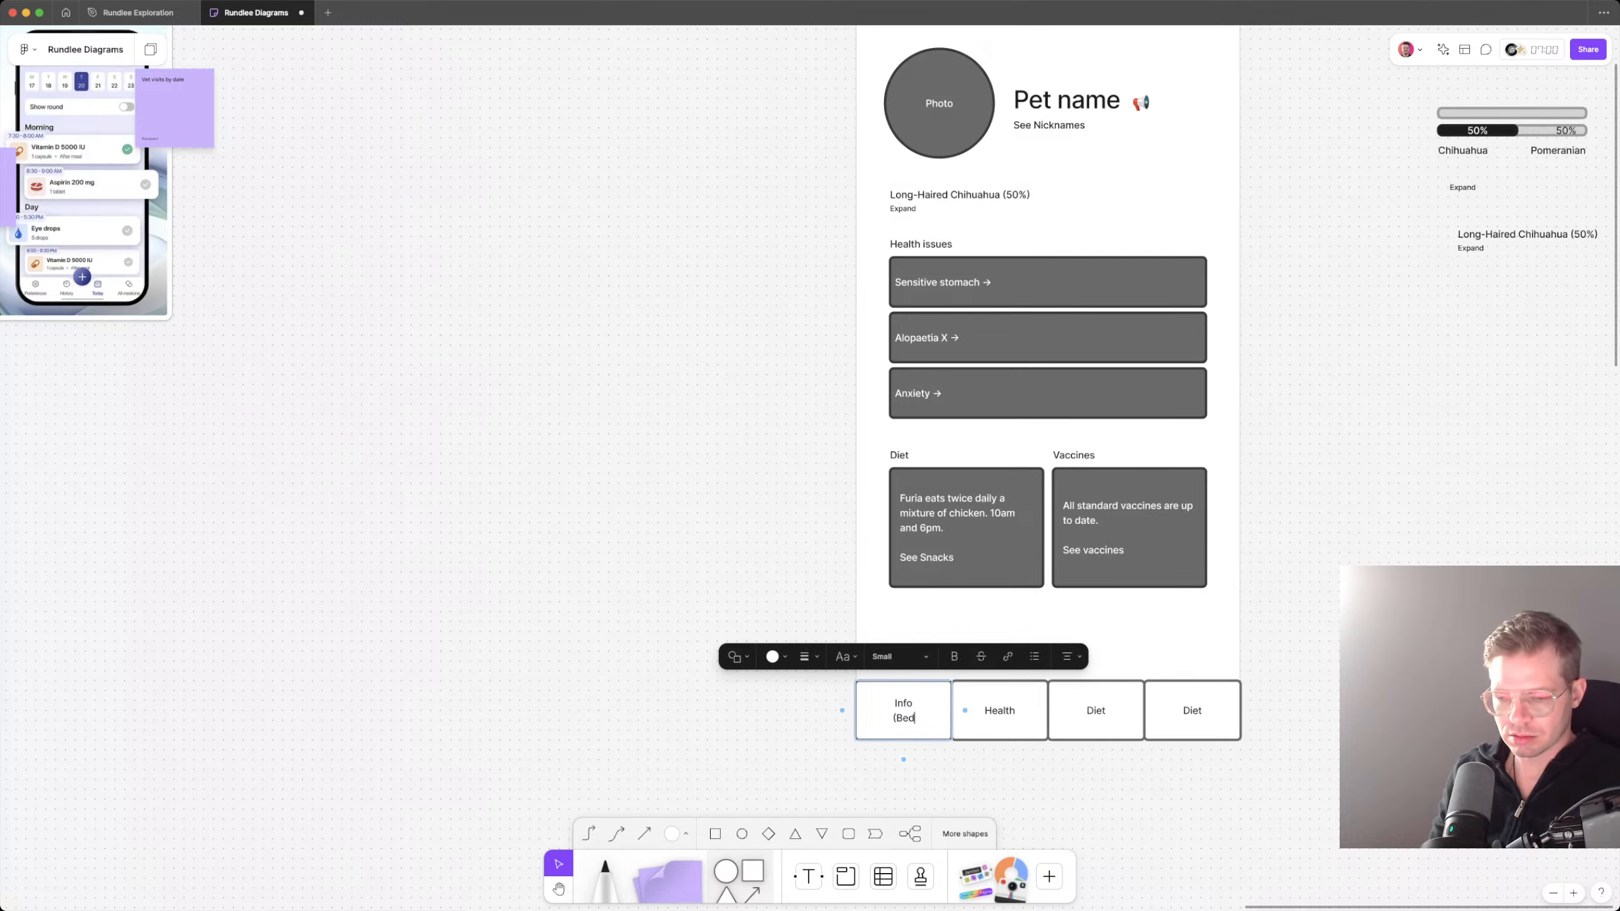
text(room))
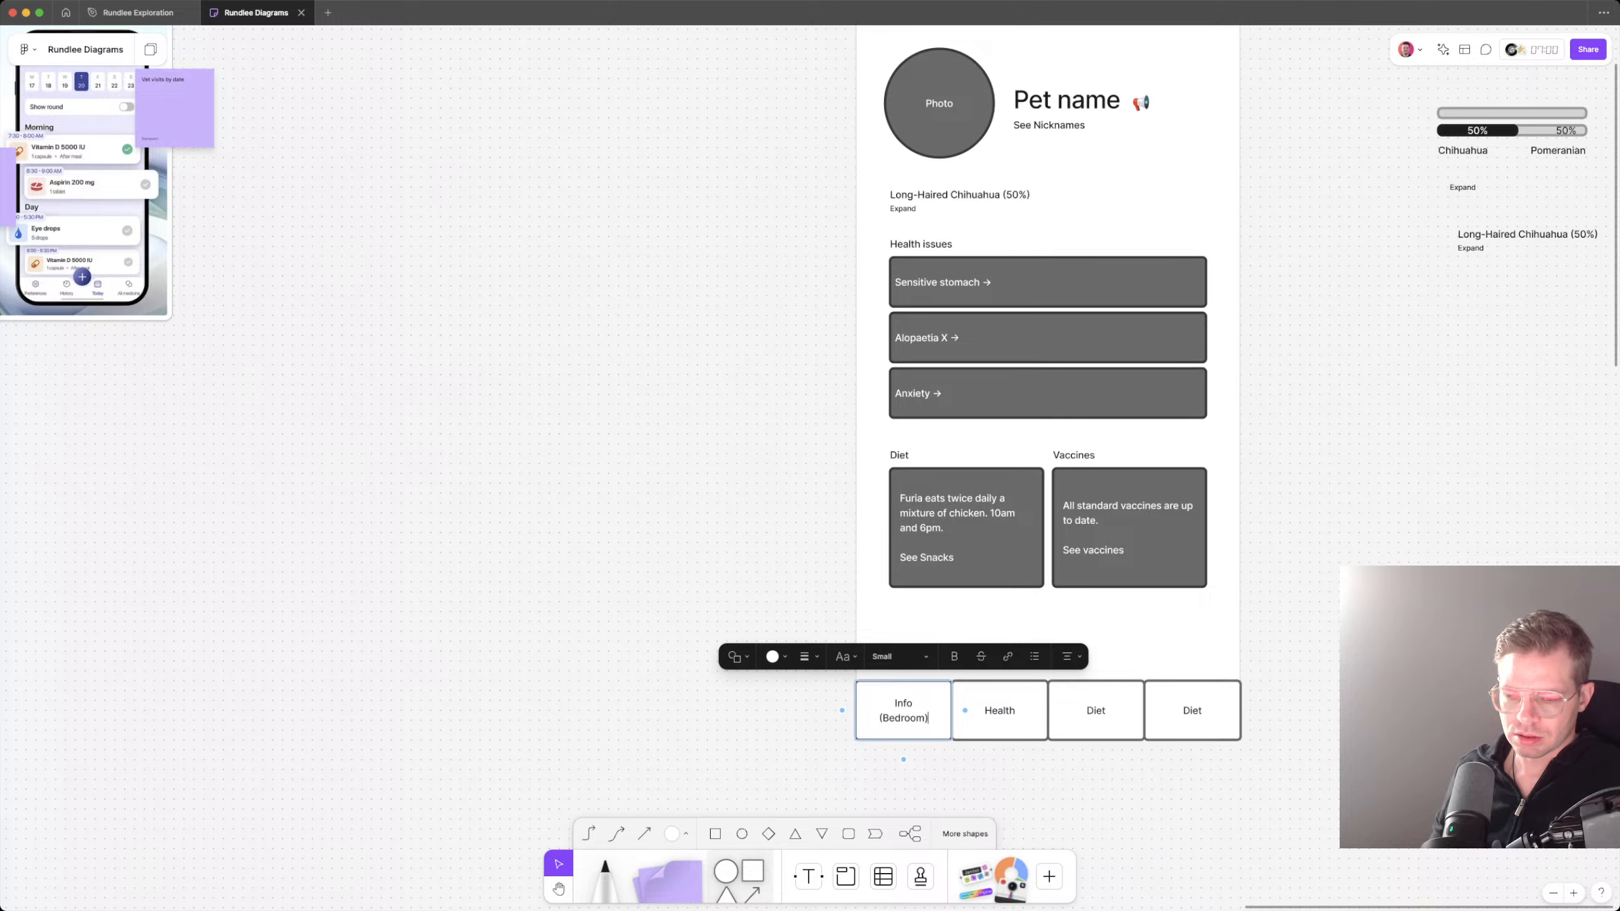
Step: Add "(Doctor)" on a second line beneath the Health navigation label
key(Tab)
key(Return)
text((D)
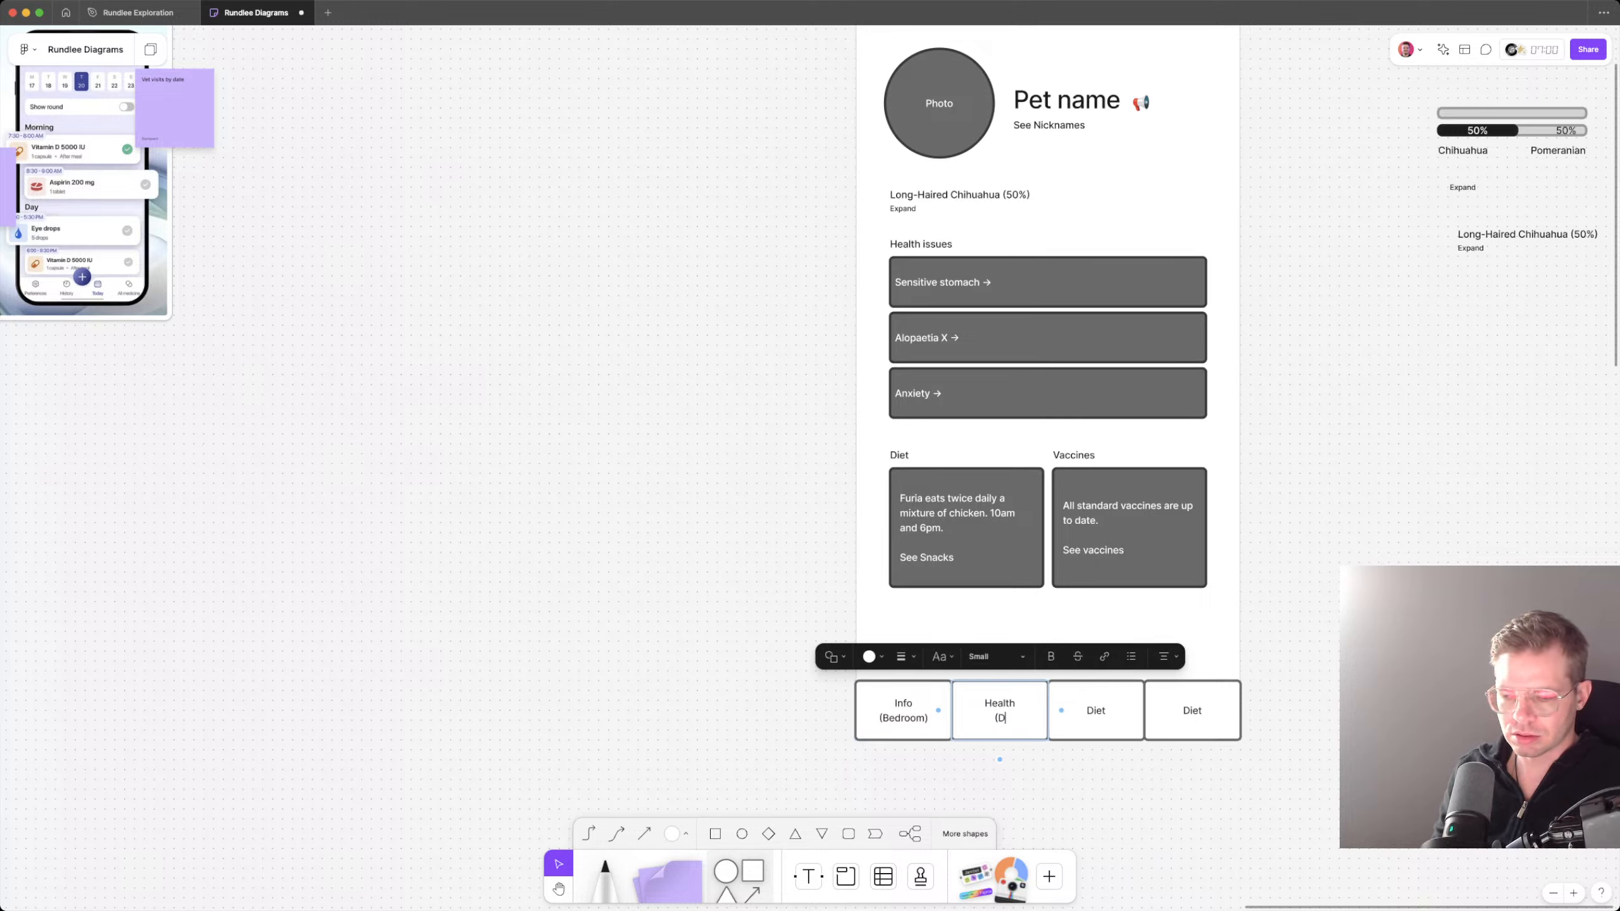
text(octor)
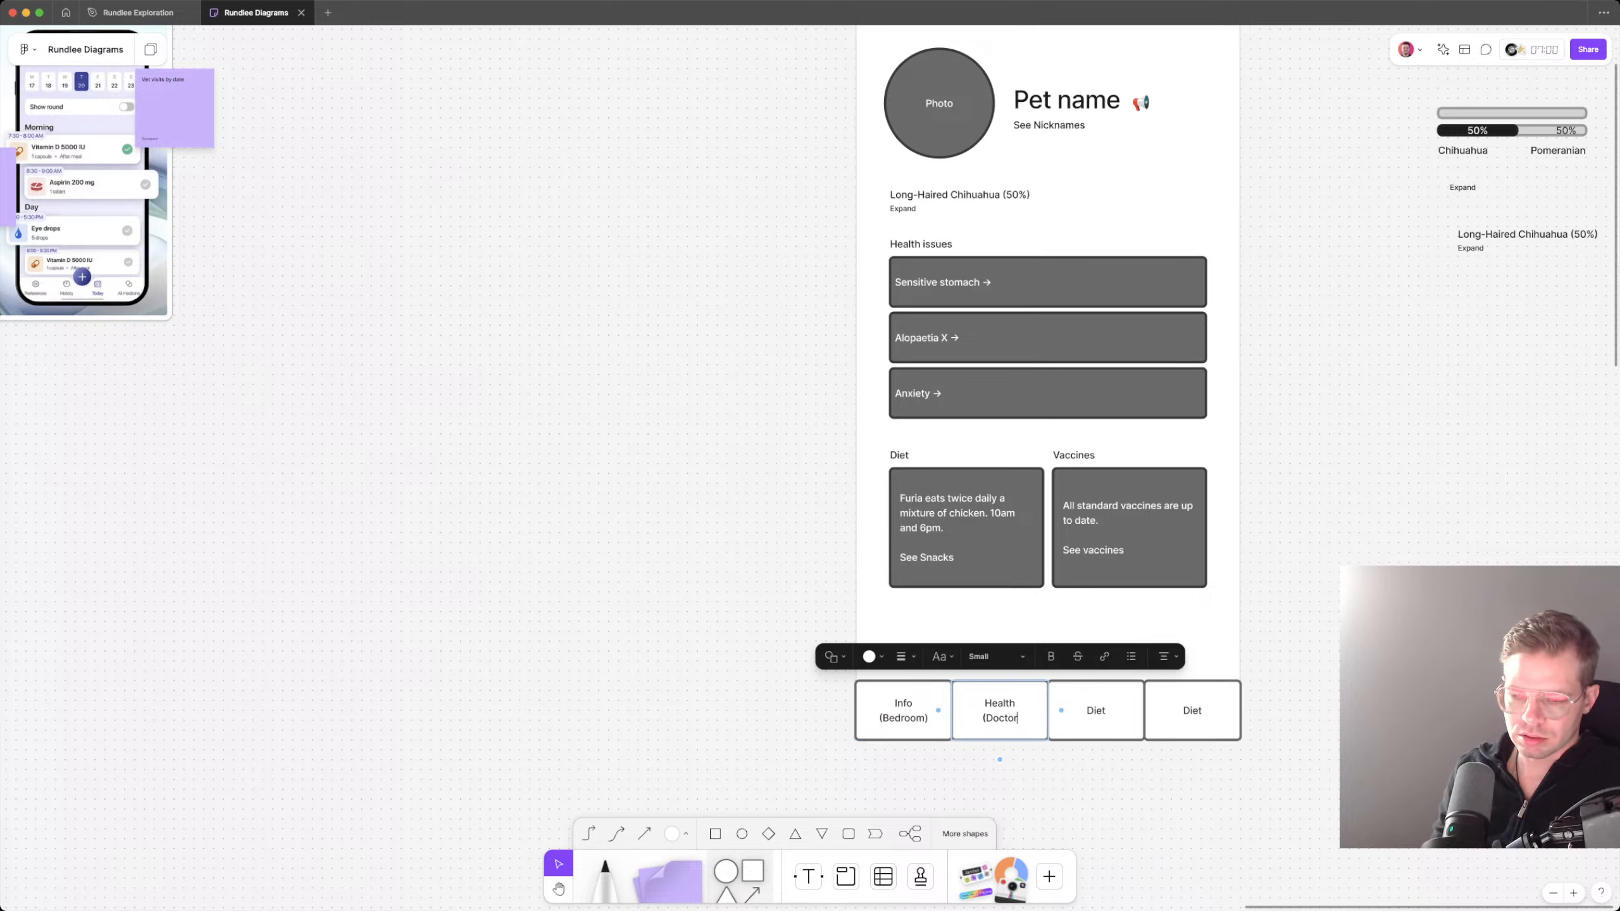
text())
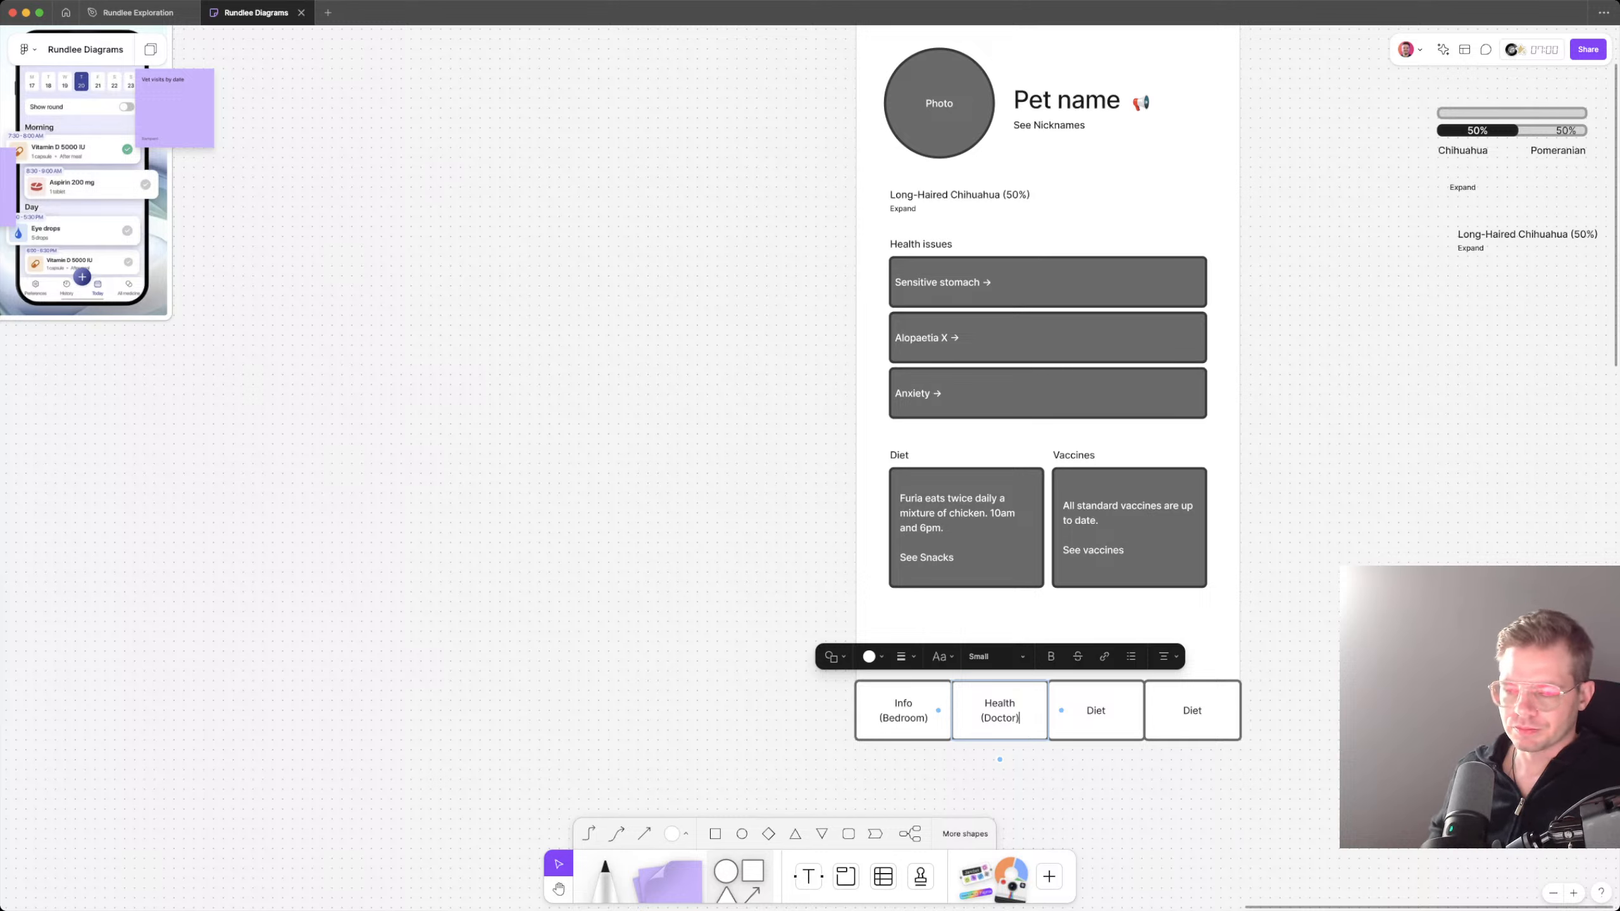
Step: Add "(Kitchen)" on a second line beneath the third navigation box's Diet label
key(Tab)
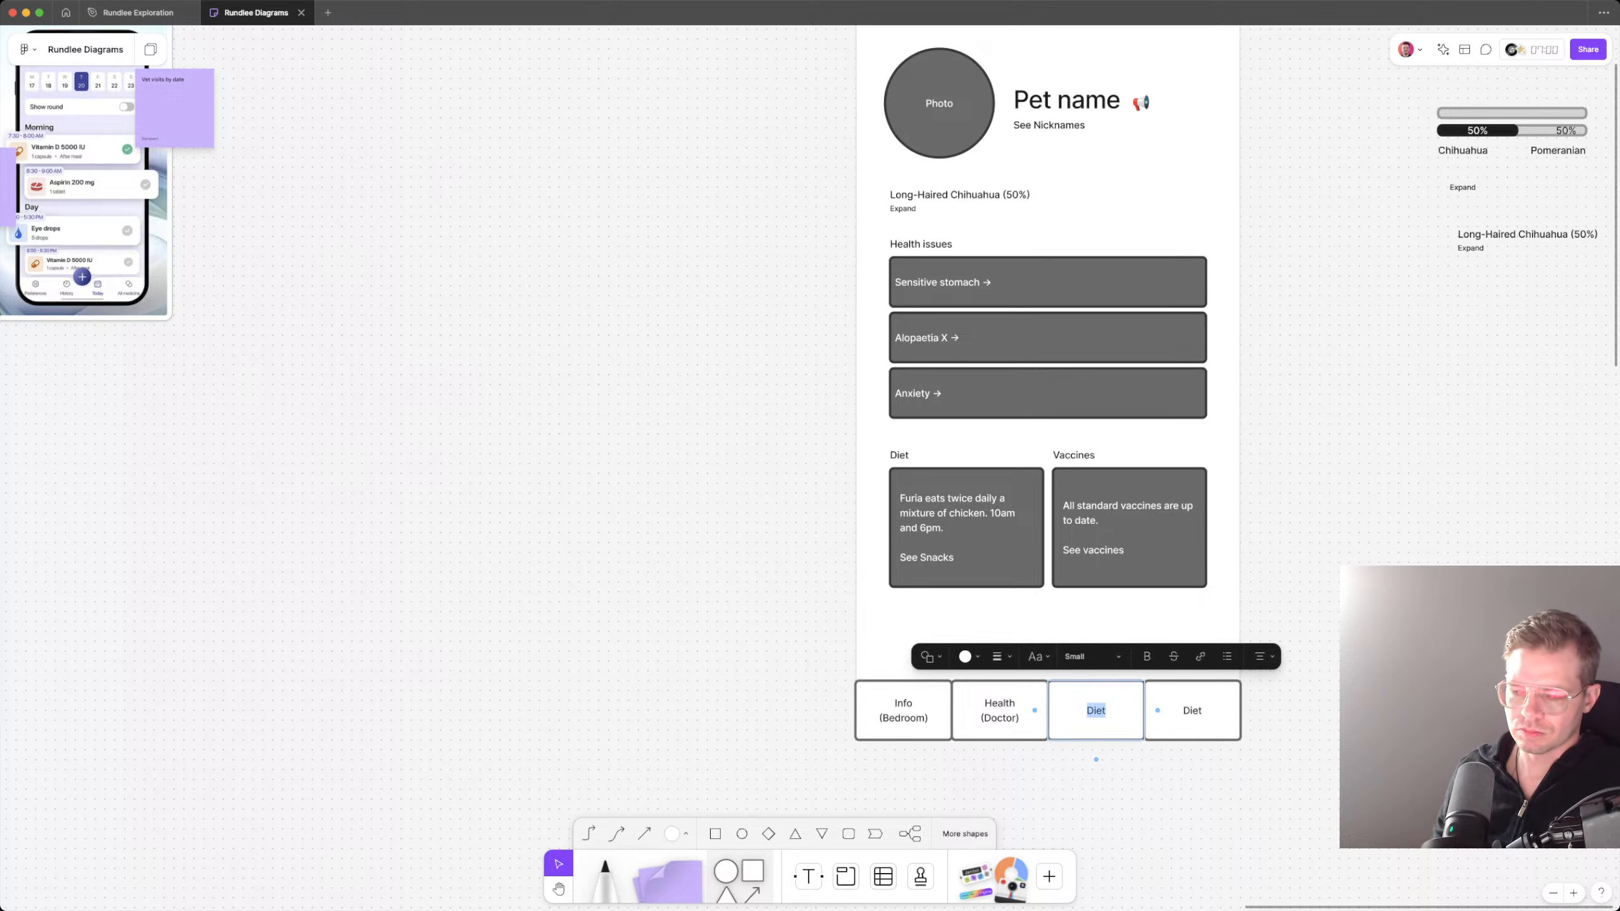
key(Right)
key(Return)
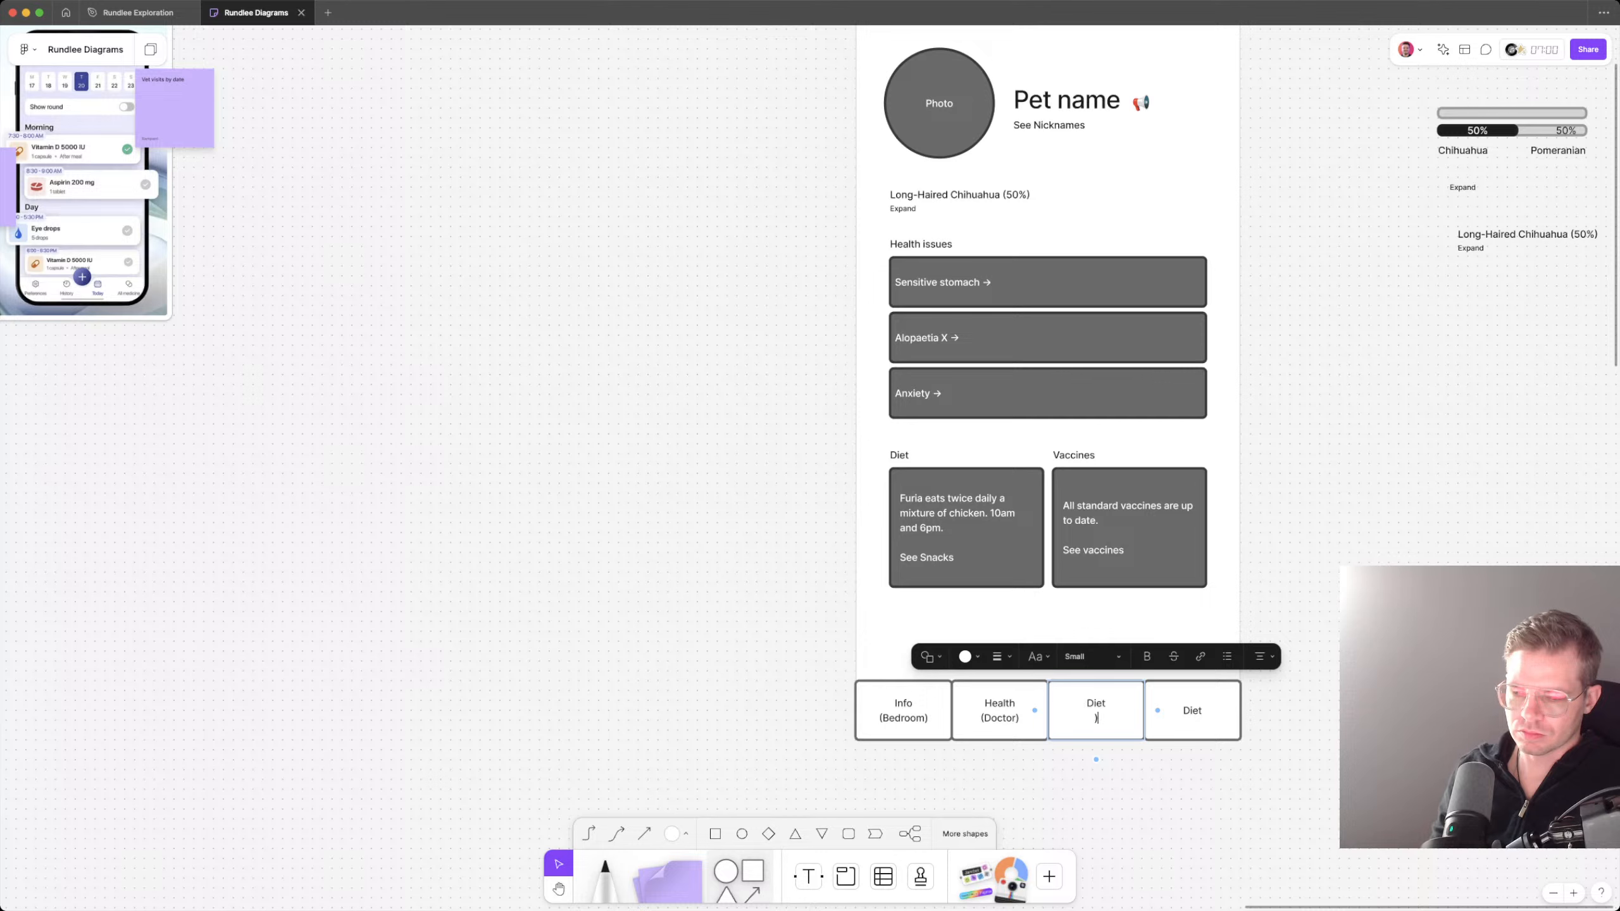
text((Kitchen))
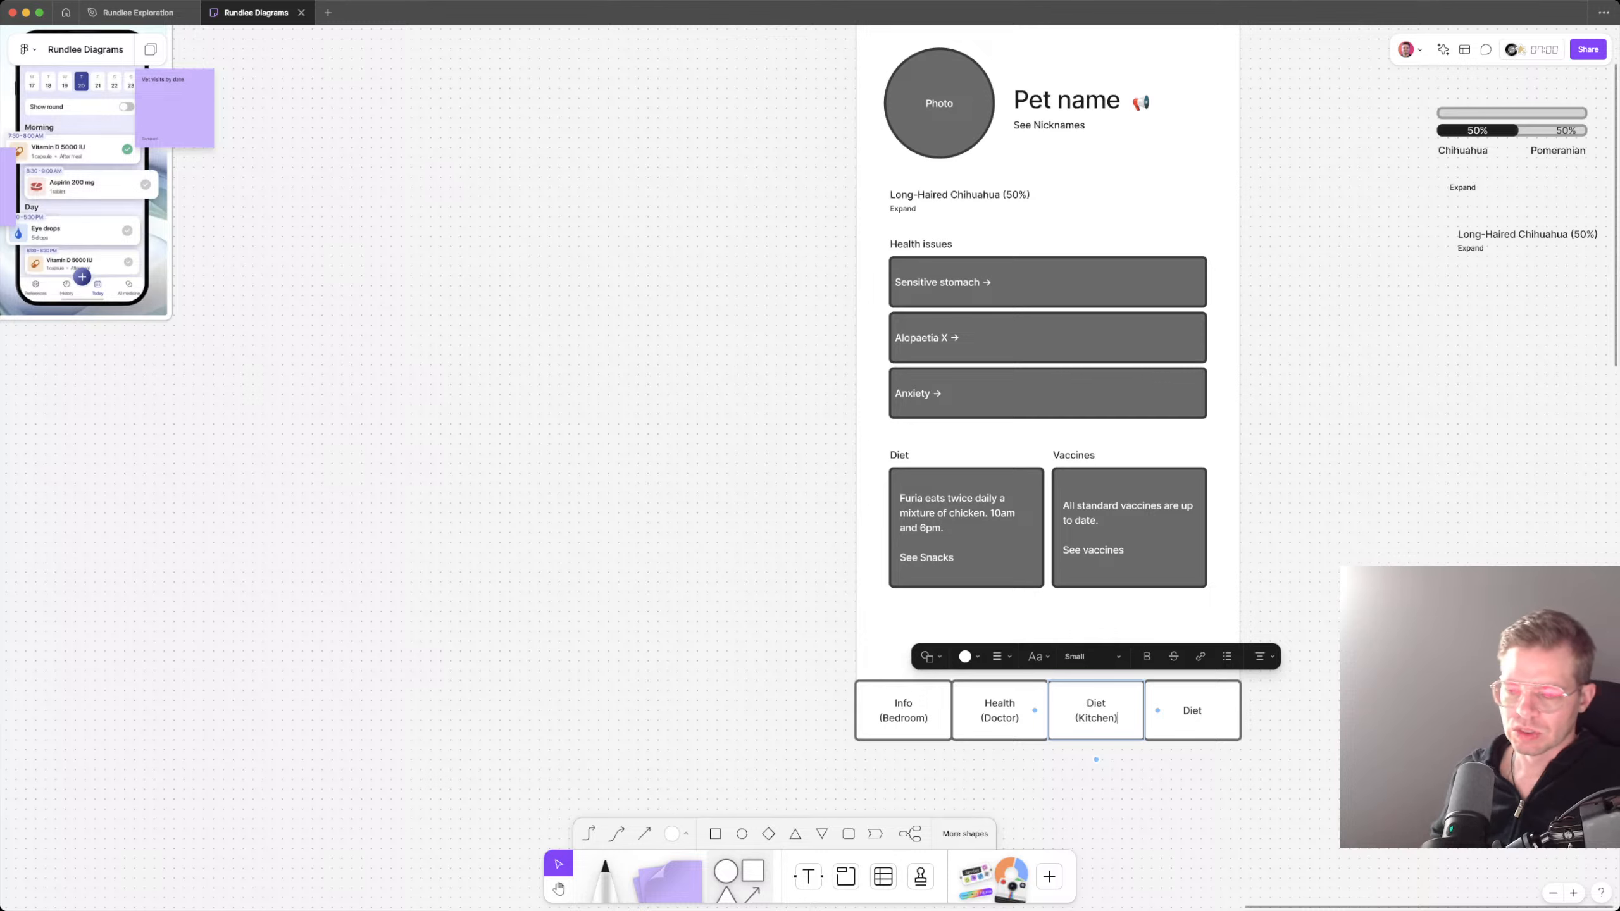
key(Escape)
key(Escape)
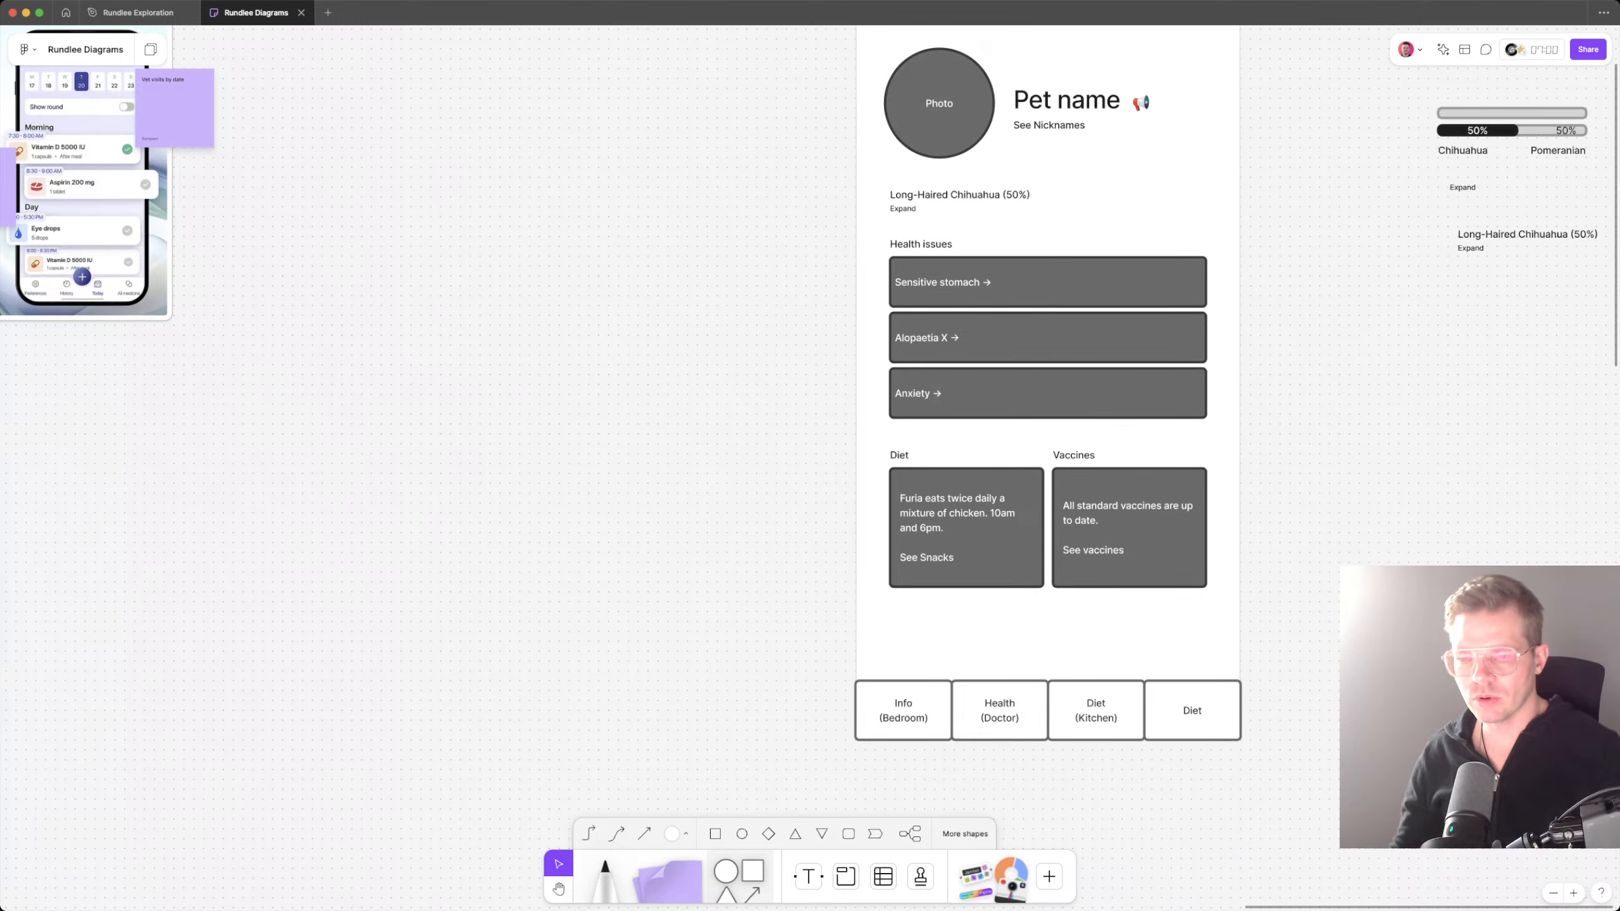
Step: Review the cards under "What information we might track" and compare them with the wireframe's navigation boxes
scroll(810, 455, left, 20)
key(super+minus)
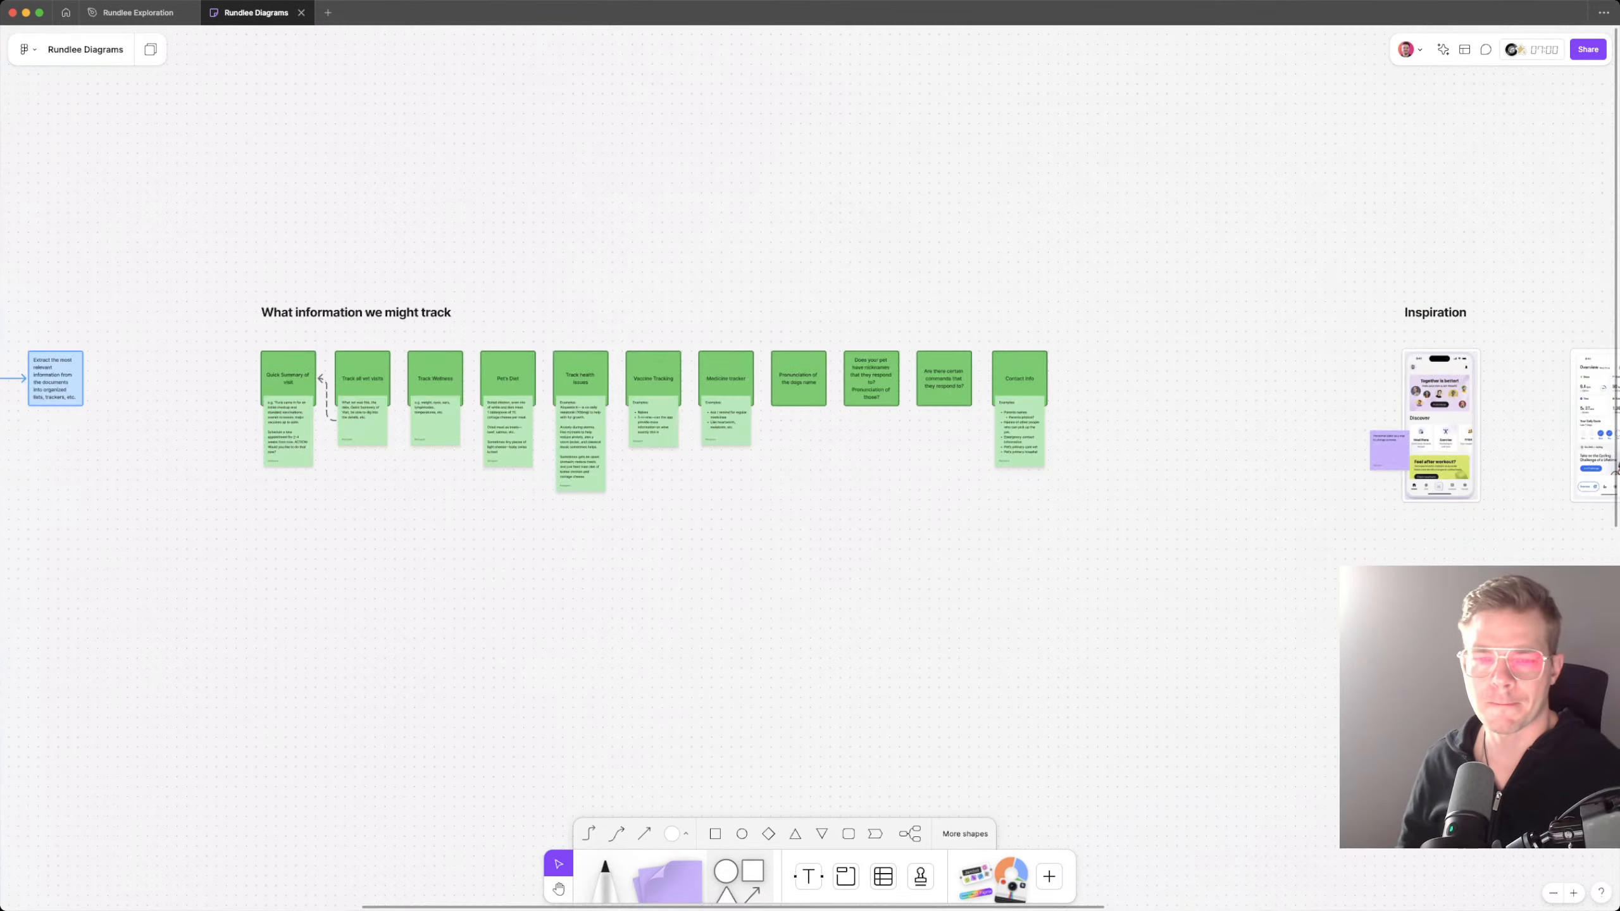
key(super+plus)
scroll(809, 383, left, 6)
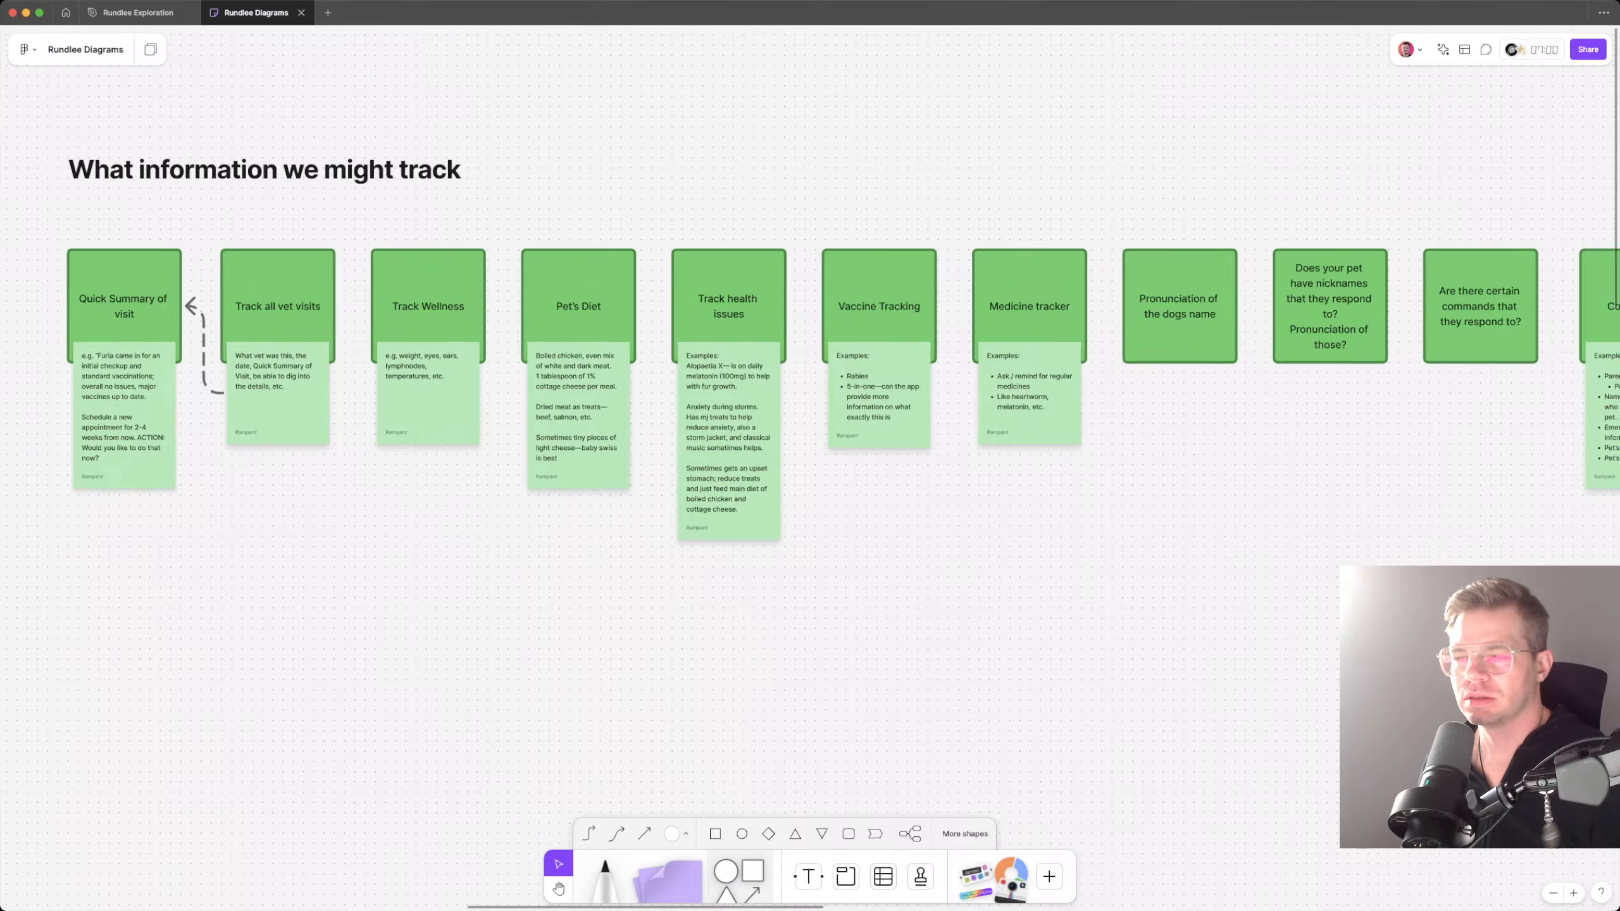
scroll(810, 382, right, 4)
scroll(810, 383, right, 3)
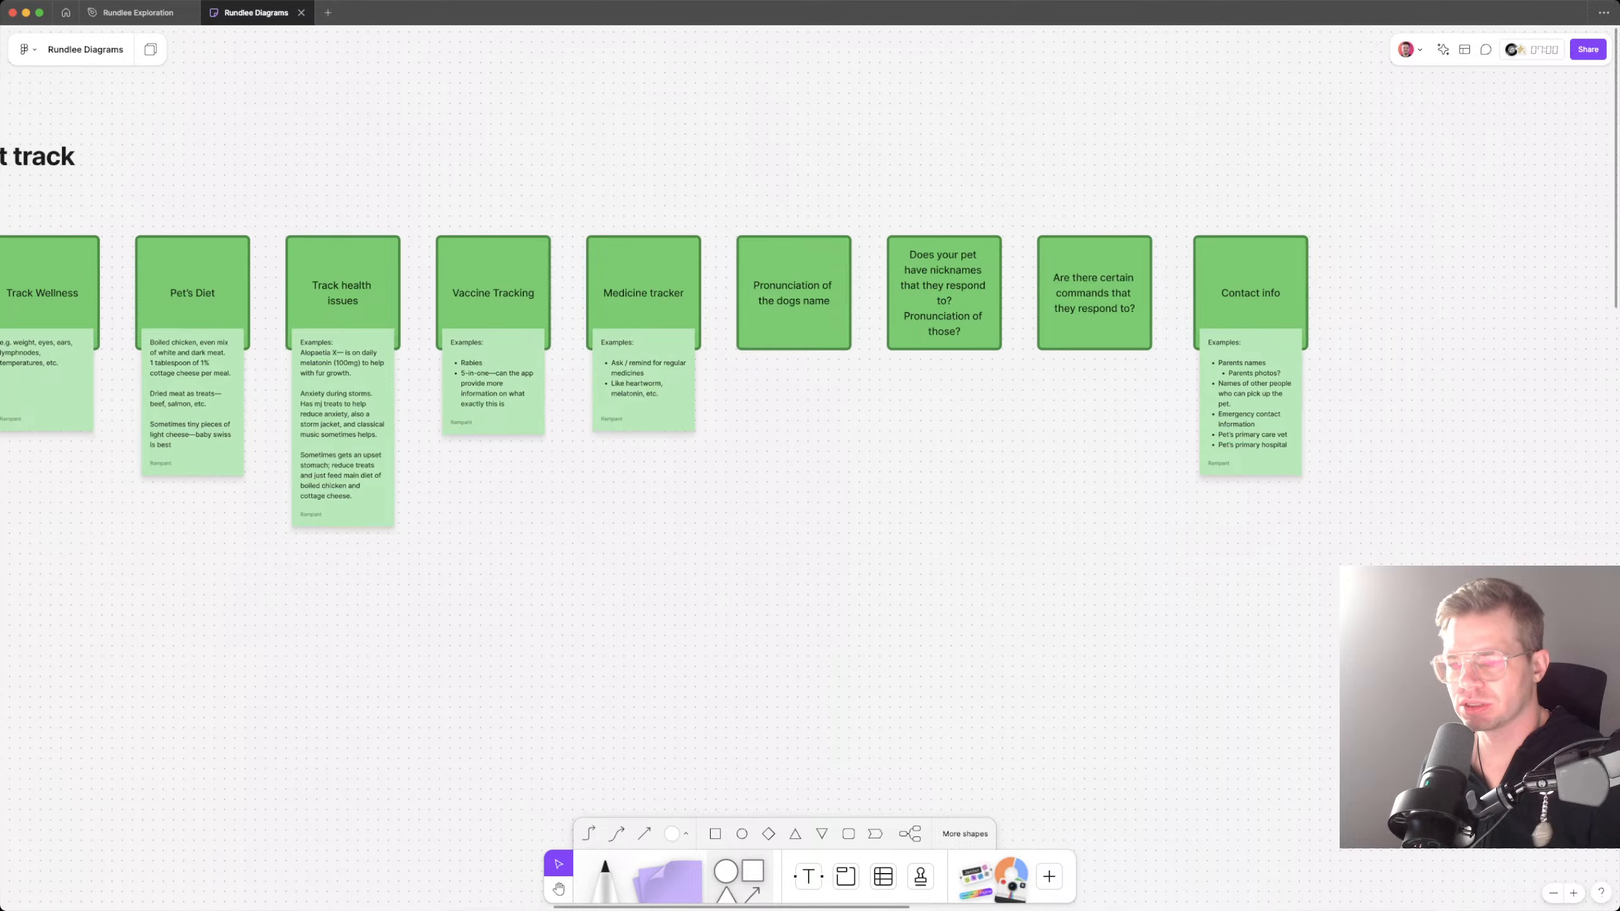
scroll(810, 382, right, 15)
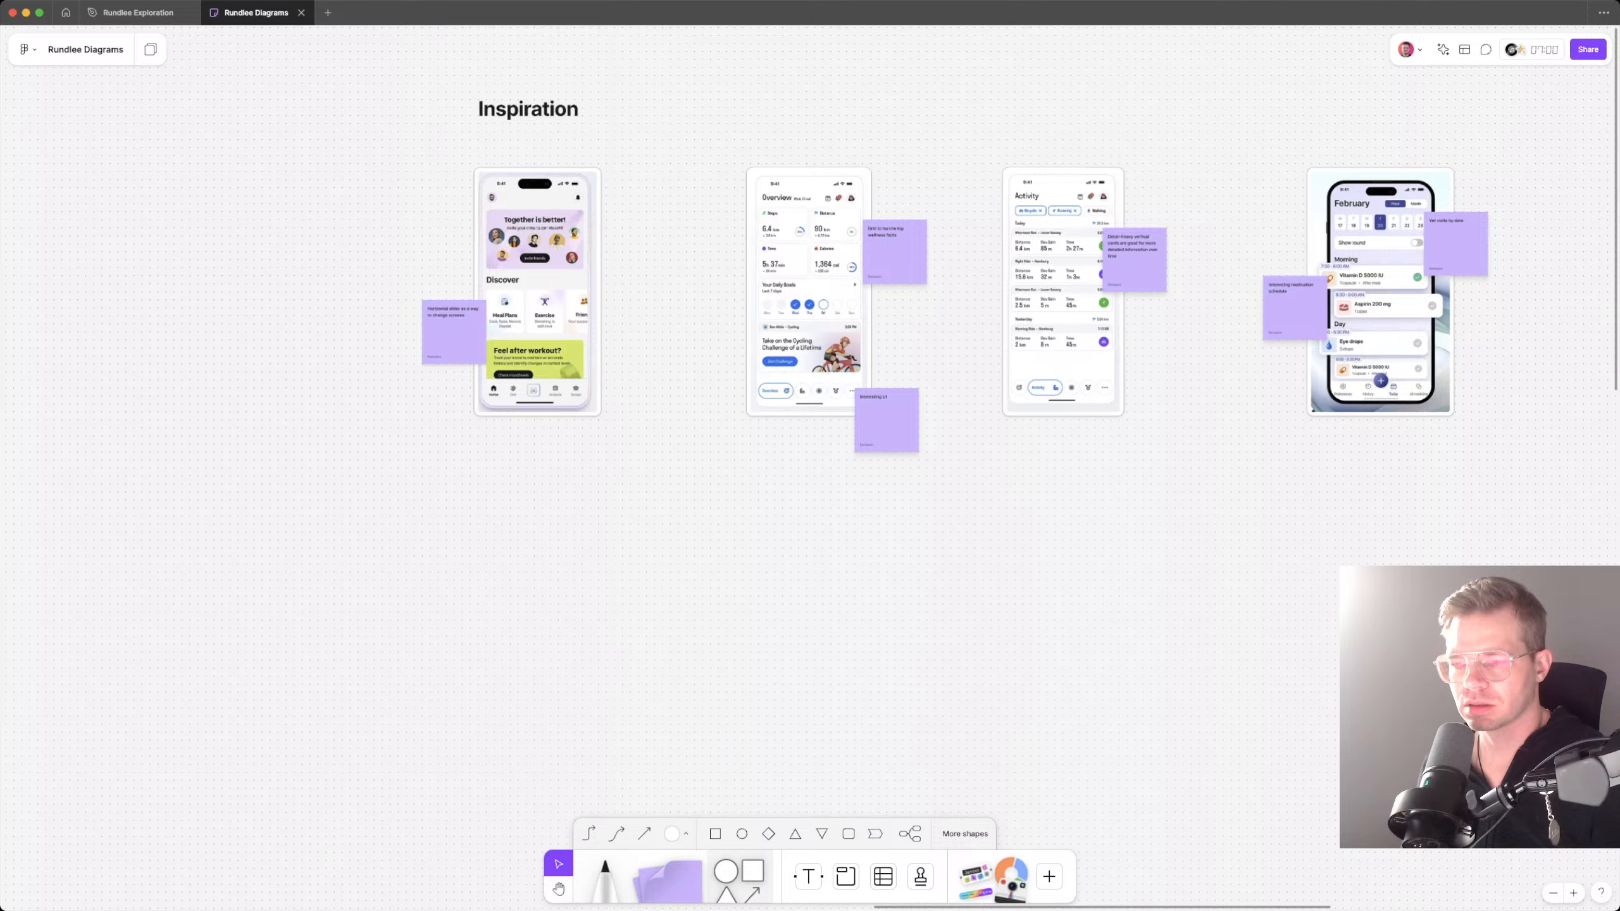
scroll(810, 383, right, 10)
scroll(810, 468, right, 4)
double_click(1183, 669)
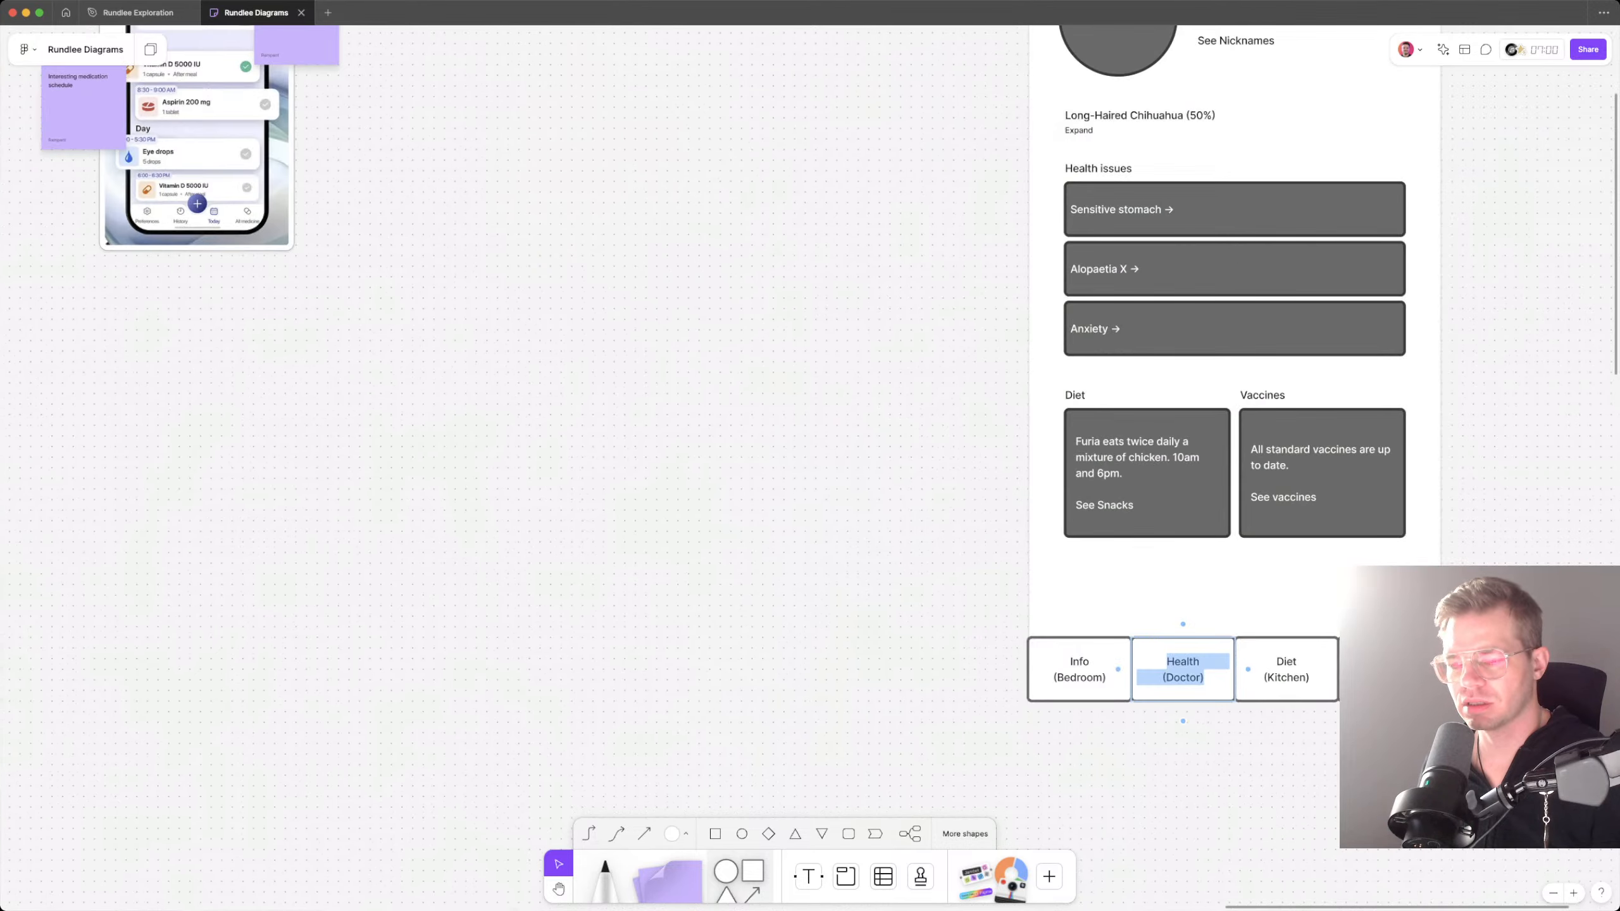
key(Escape)
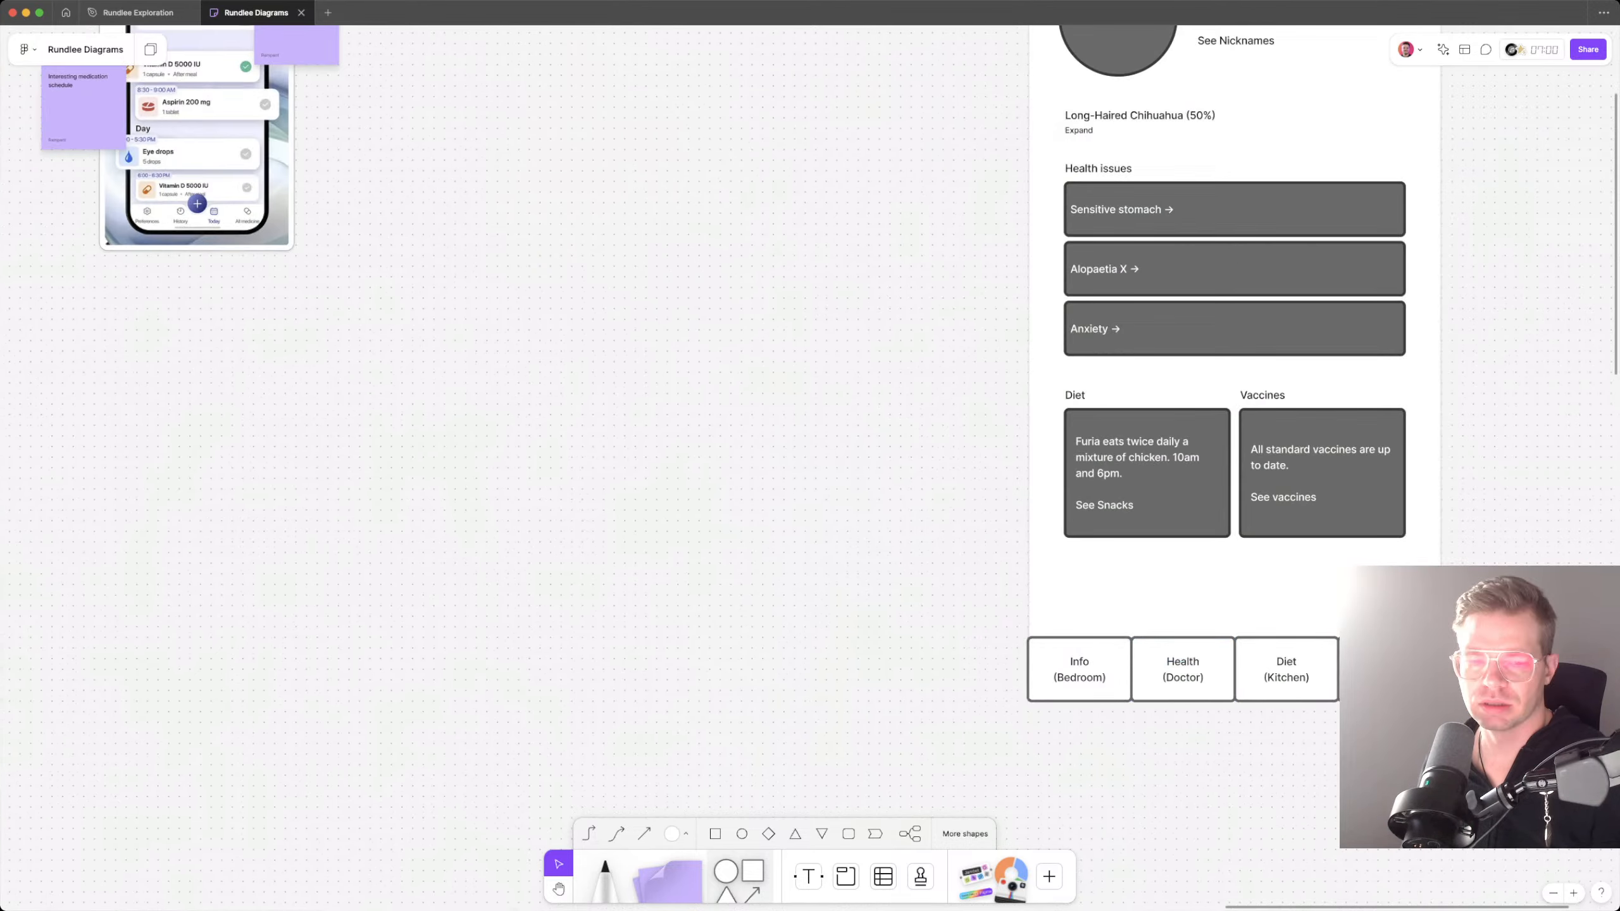
Step: Reread the green tracking cards, from vet visits to contact info, for topics the navigation does not cover
scroll(1173, 689, down, 5)
scroll(1173, 689, left, 10)
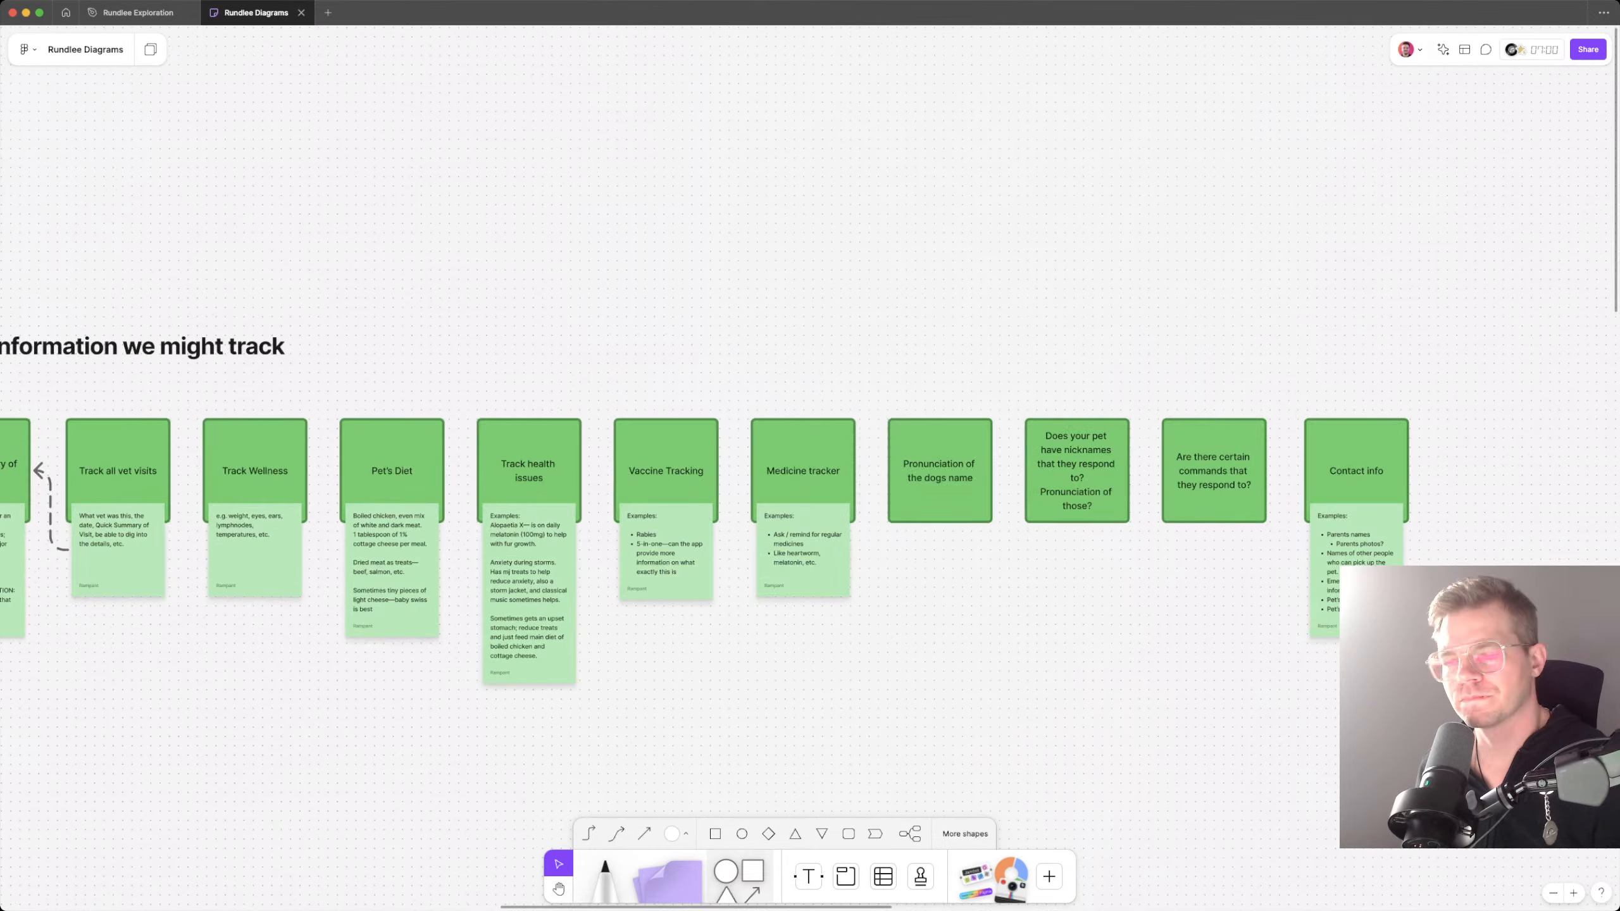
scroll(715, 537, up, 3)
scroll(715, 537, right, 4)
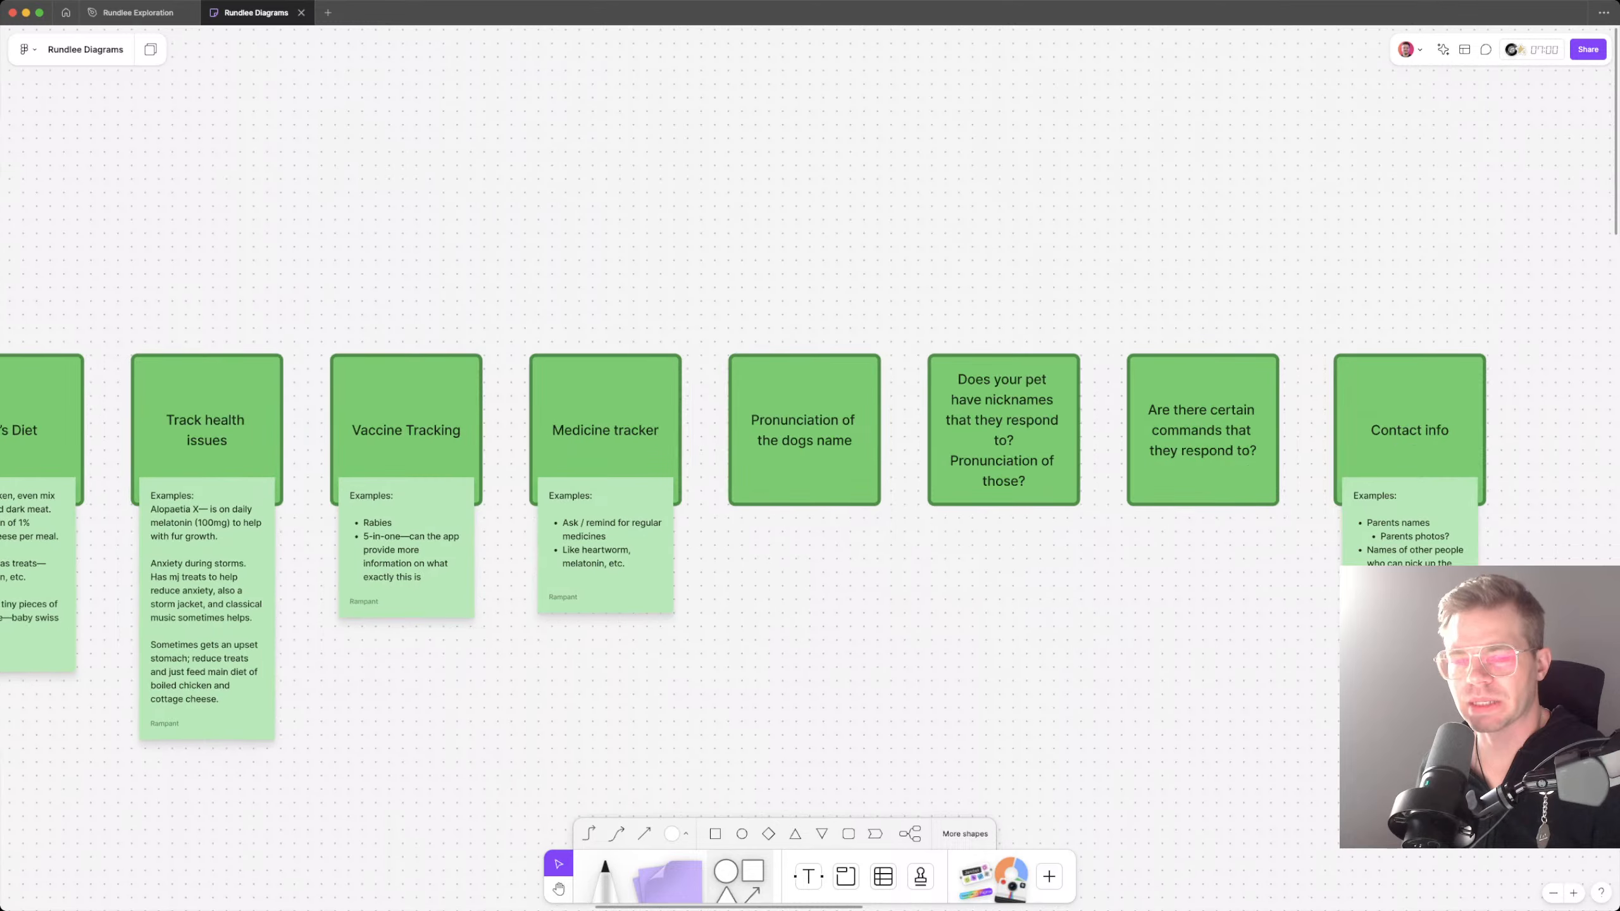
scroll(736, 556, left, 10)
scroll(736, 557, down, 5)
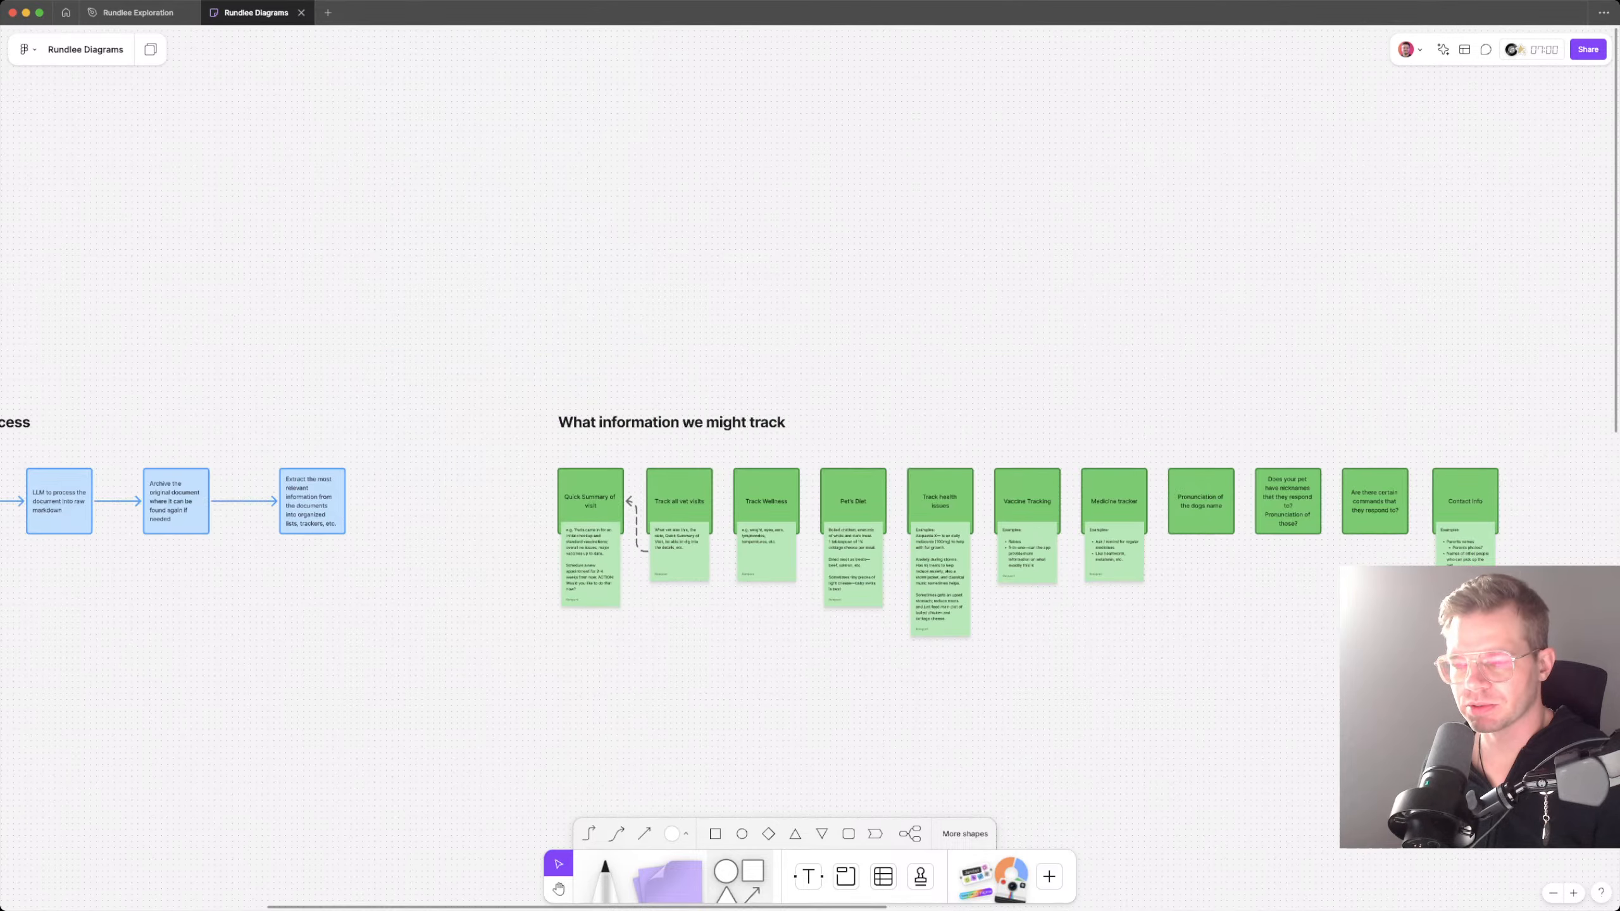
scroll(735, 557, right, 10)
scroll(735, 557, down, 1)
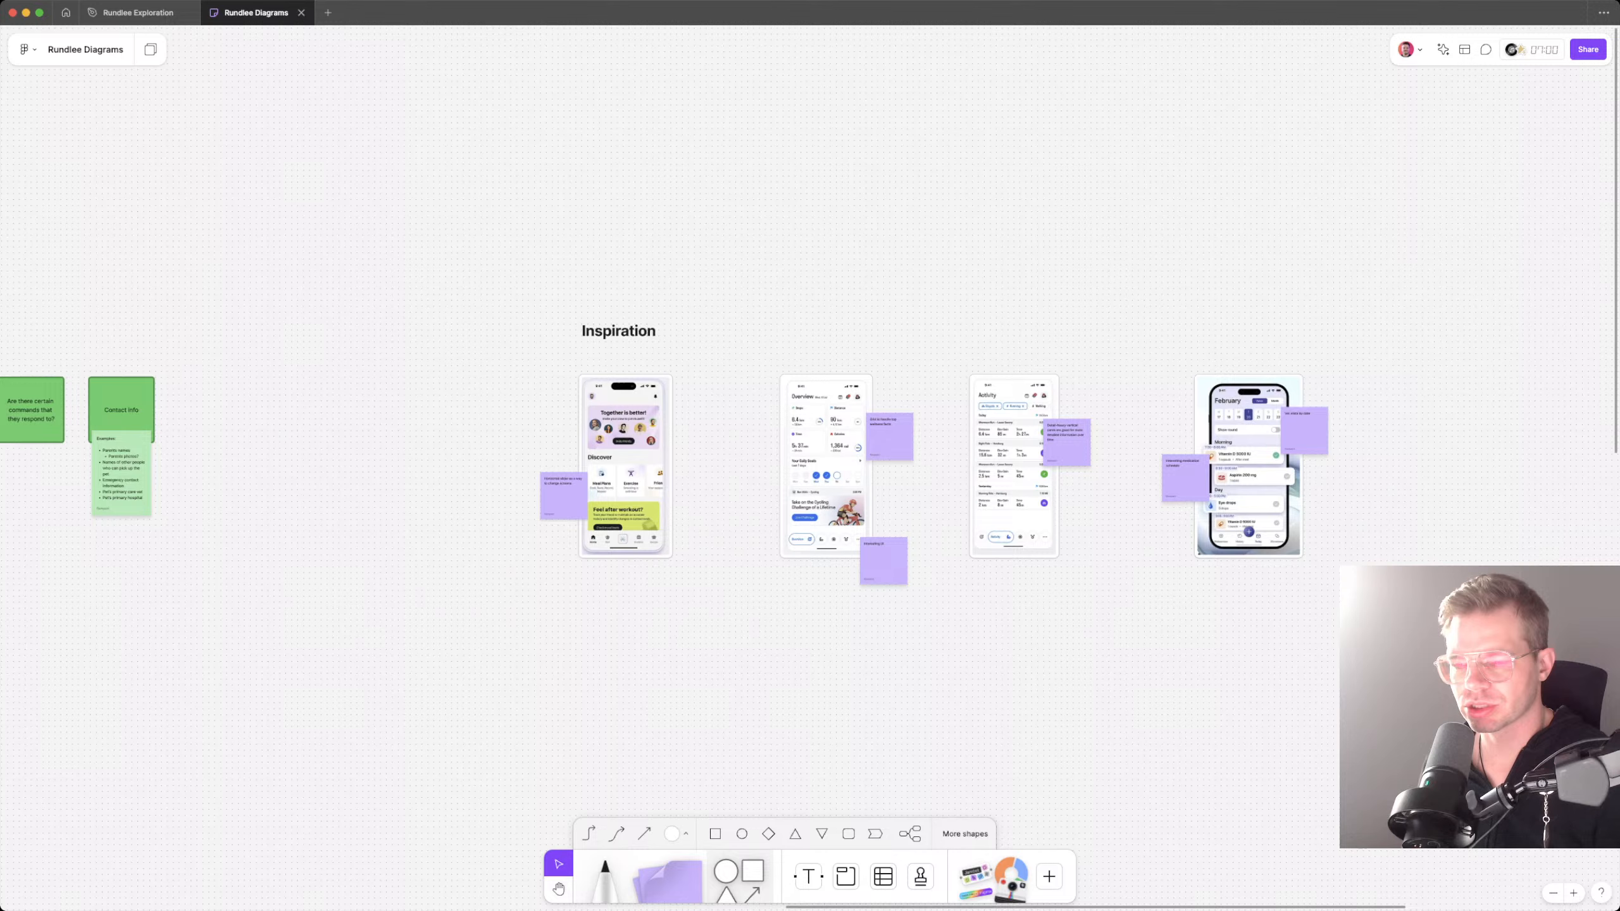
scroll(735, 557, right, 4)
scroll(736, 557, up, 2)
scroll(736, 557, down, 5)
scroll(735, 557, right, 8)
scroll(736, 557, up, 6)
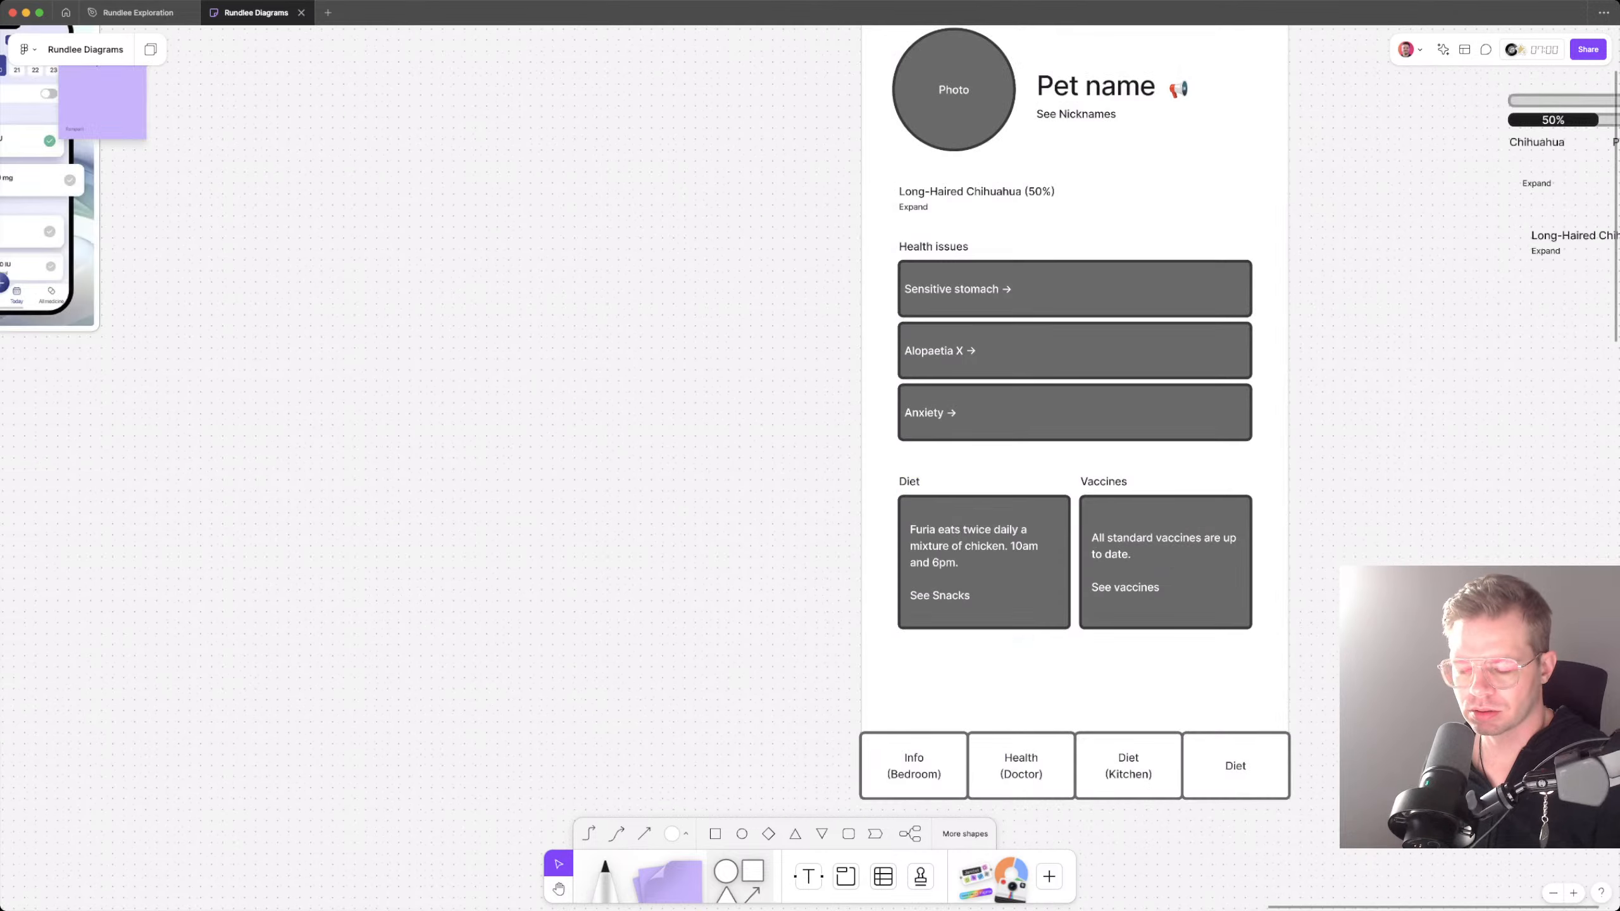
Step: Extend the Health navigation box's second line to read "(Doctor's Office)"
scroll(1040, 774, up, 2)
click(1040, 774)
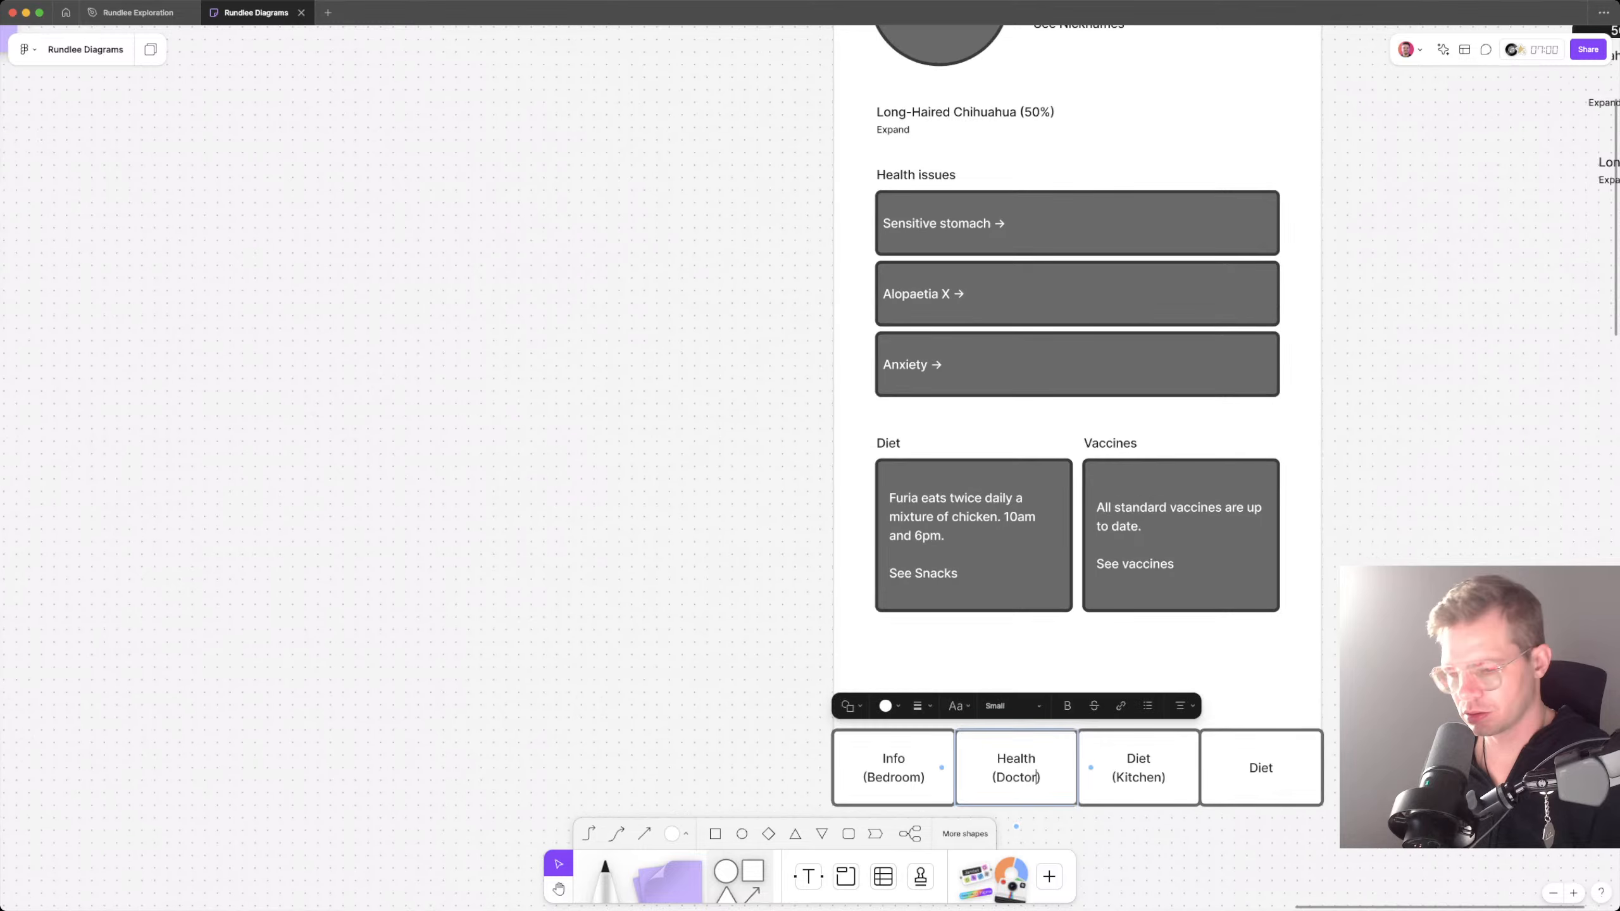
text('s Office)
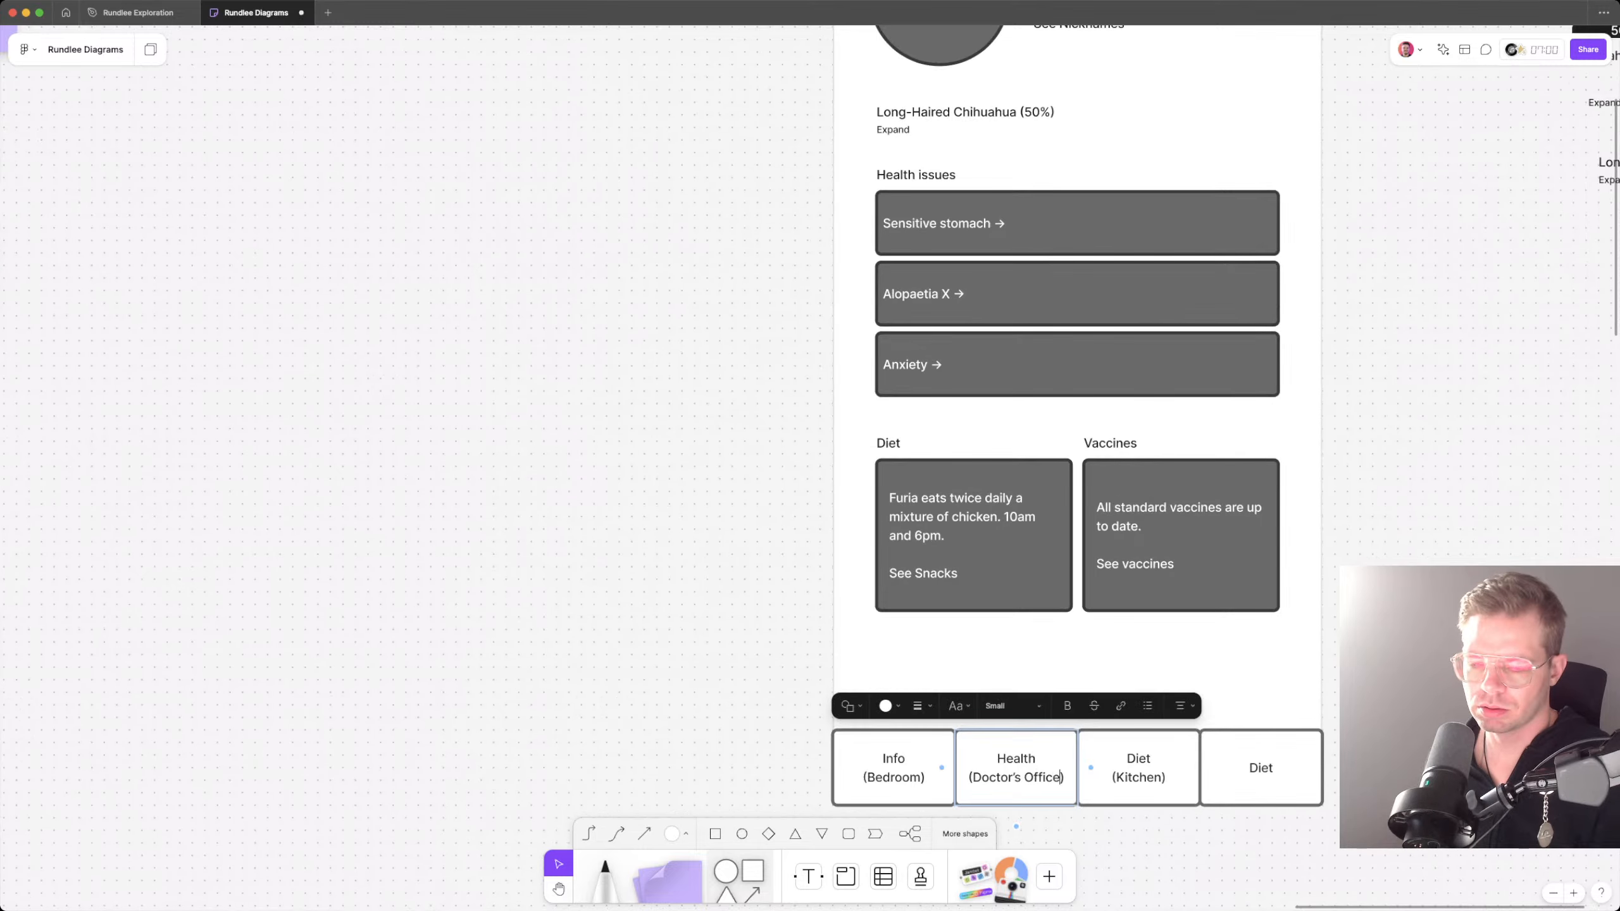
key(Escape)
Step: Replace the fourth navigation box's text with "Training?", "Search?" and "Upload document?" on separate lines
double_click(1261, 767)
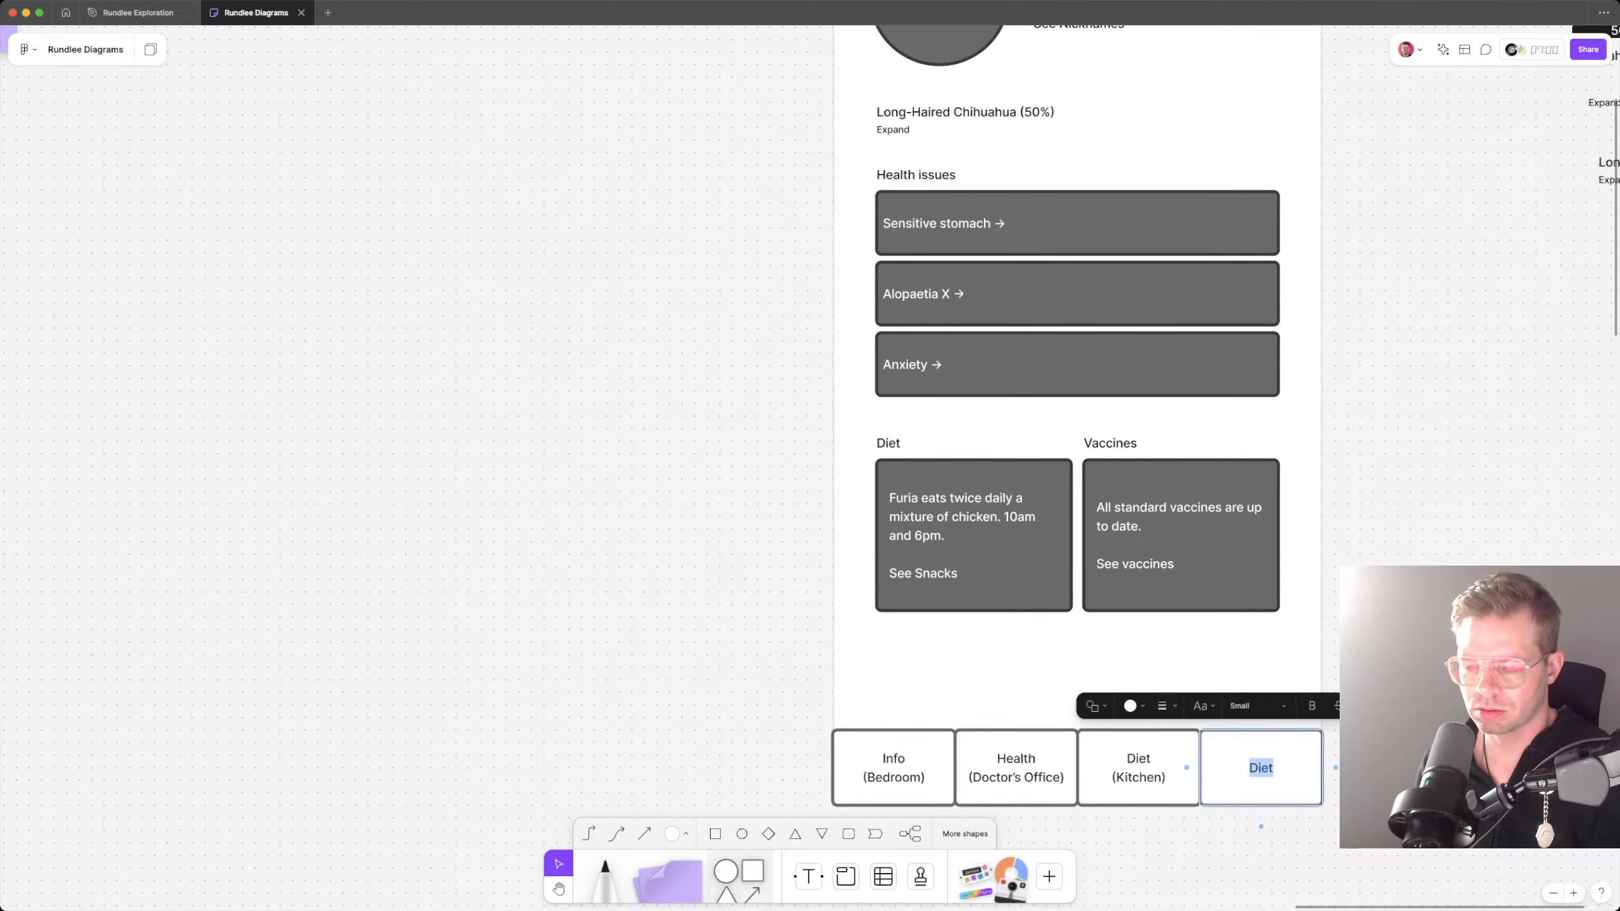
text(Training?)
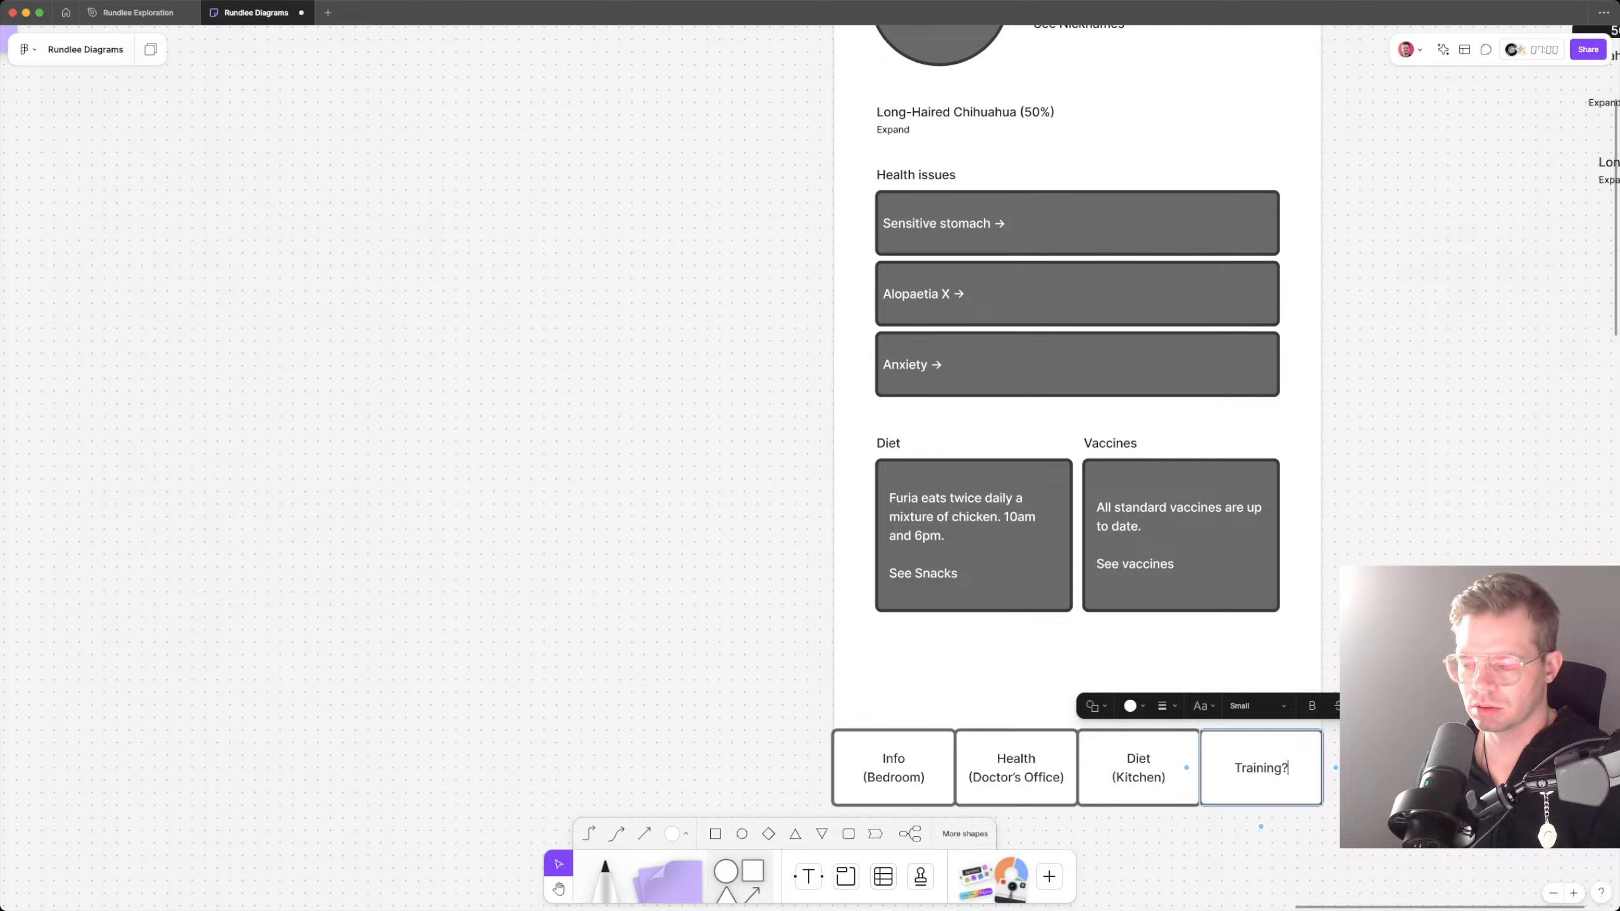
key(Return)
text(Search?)
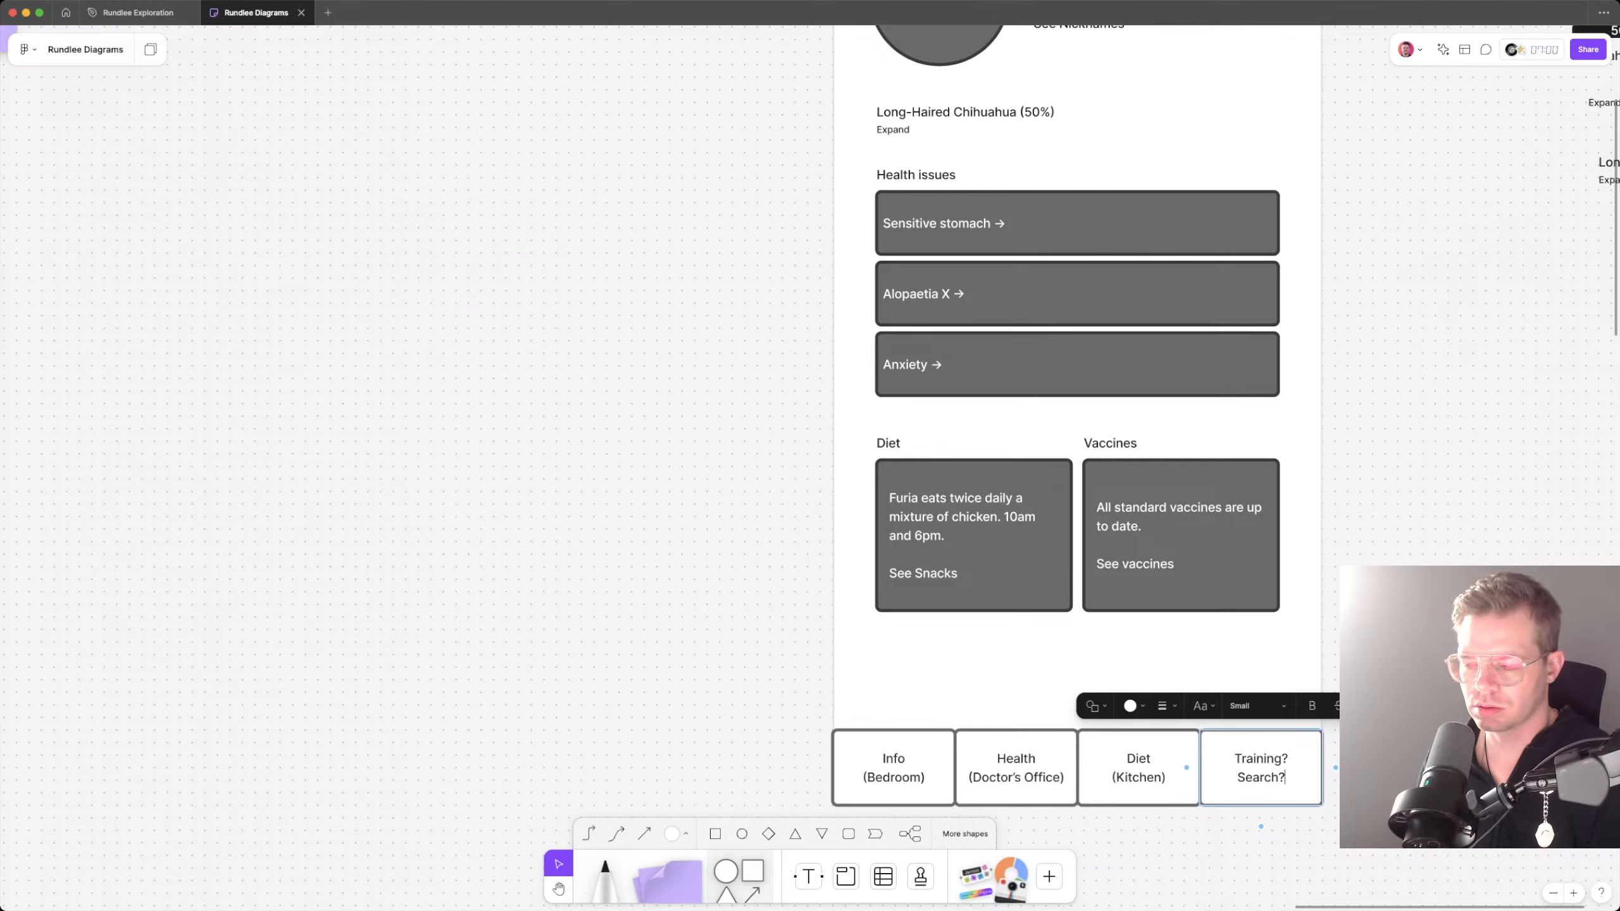
key(Return)
text(Up)
text(load)
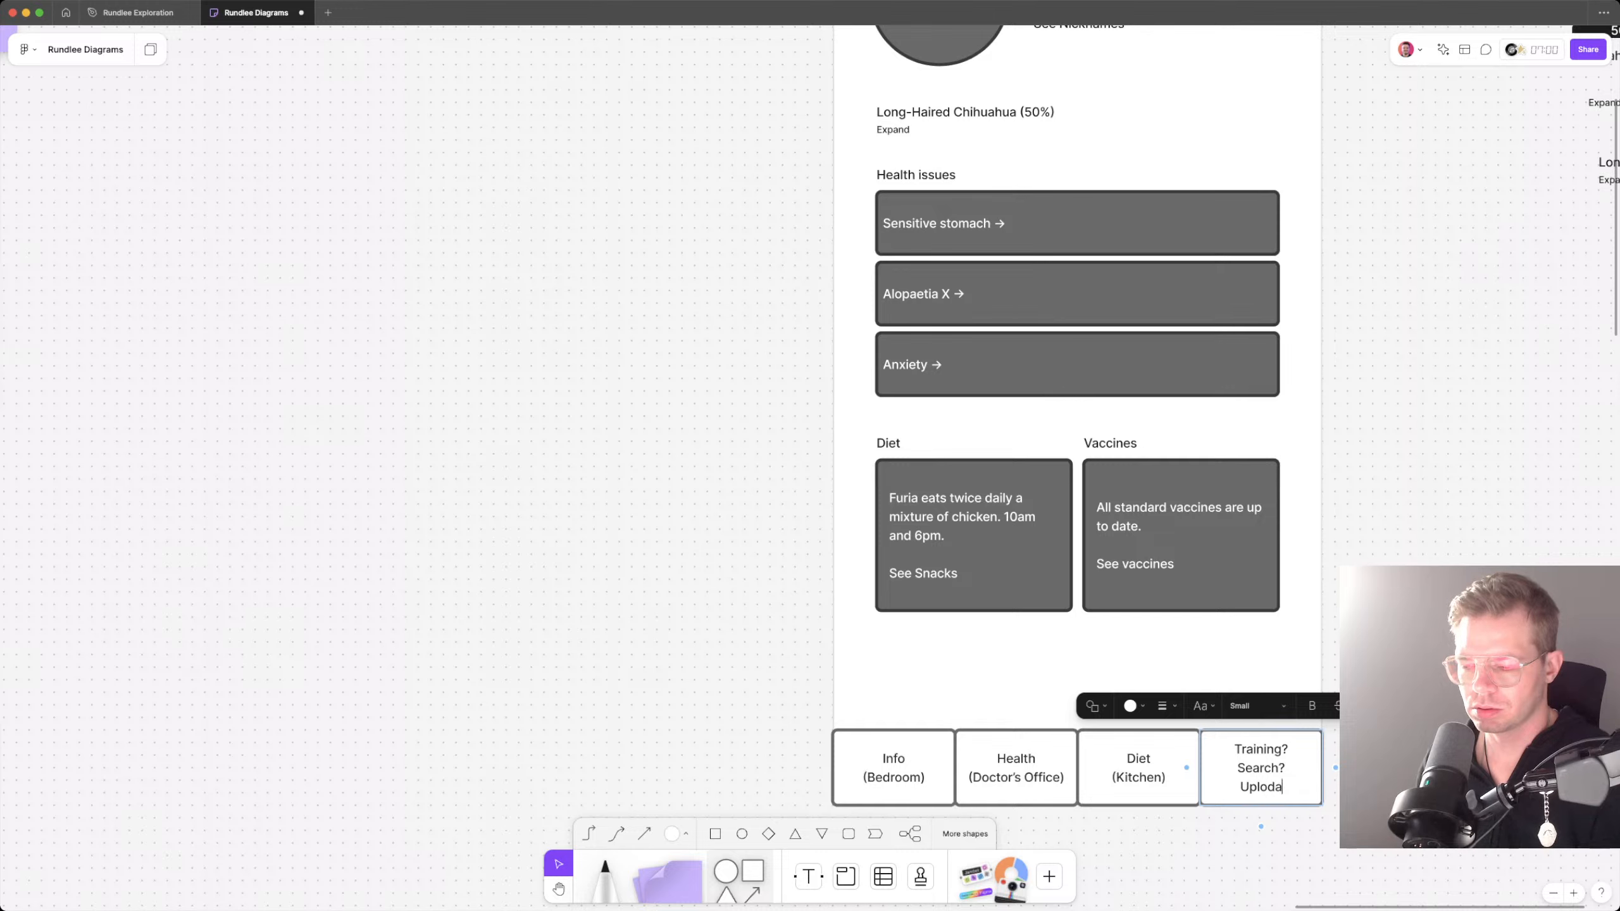
text( document)
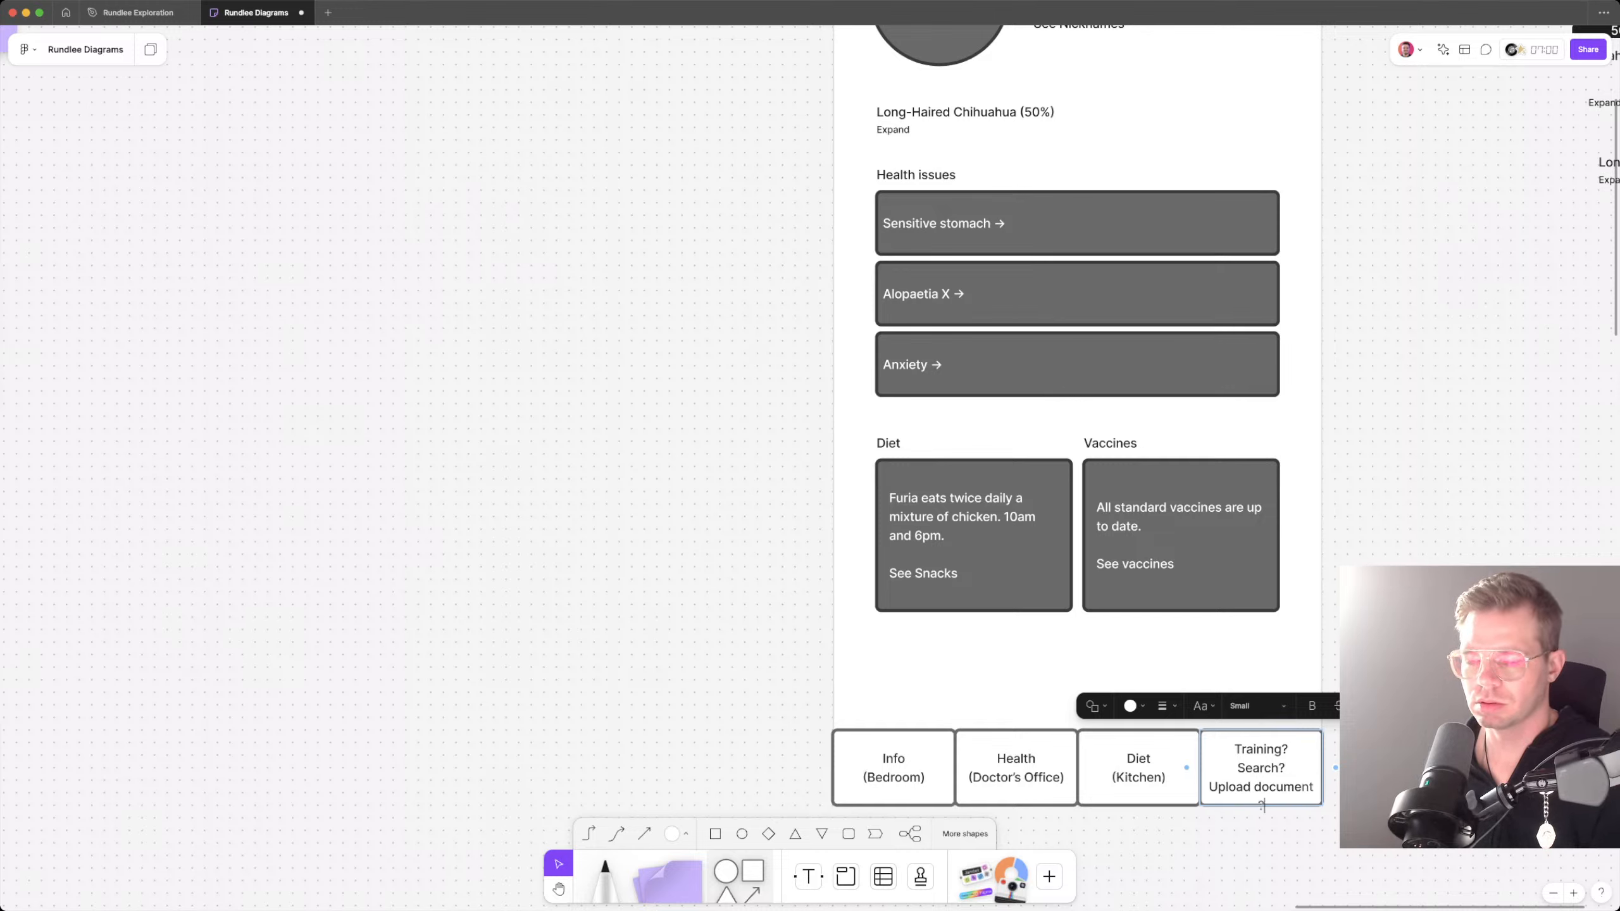
key(Escape)
key(Escape)
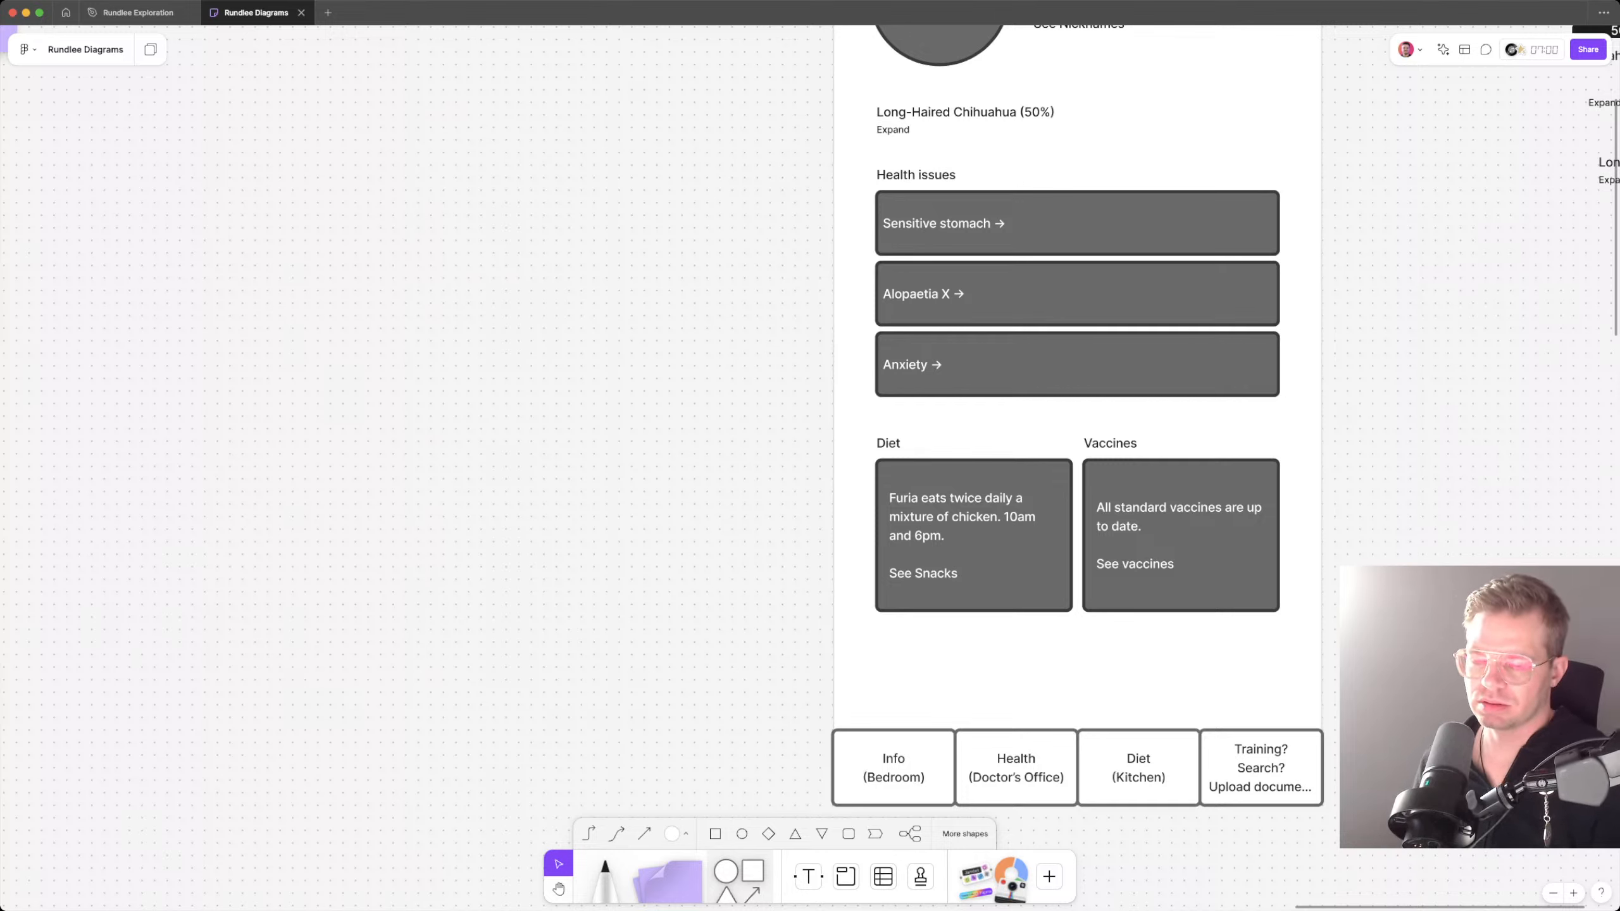
Step: Add "AI search?" after "Search?" in the fourth navigation box
double_click(1287, 768)
click(1287, 768)
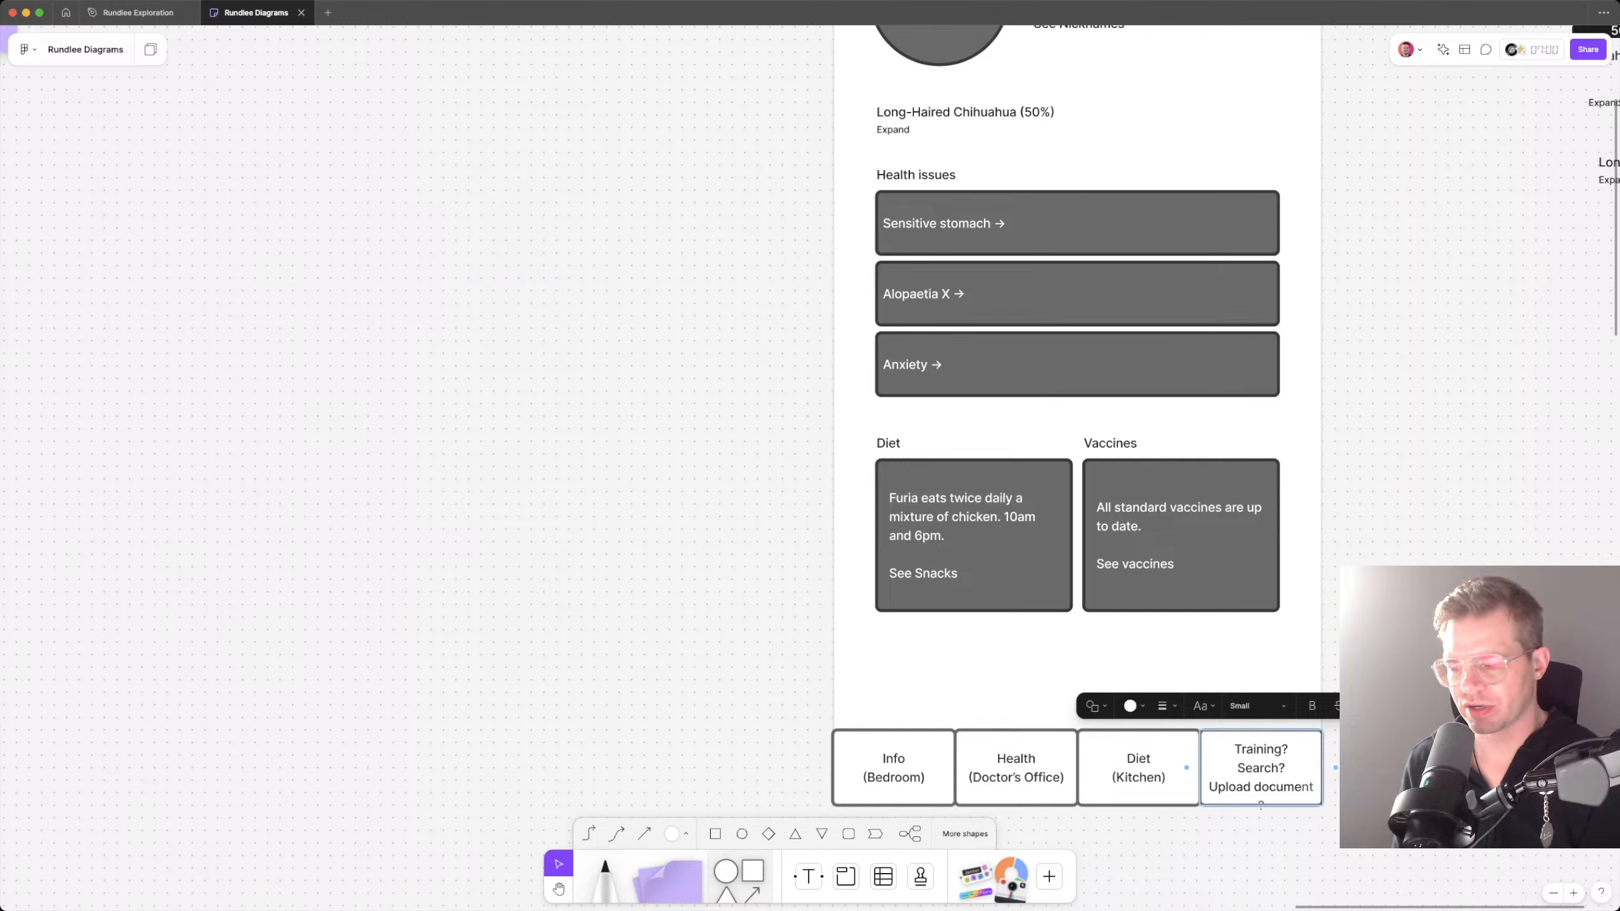
text(AI search)
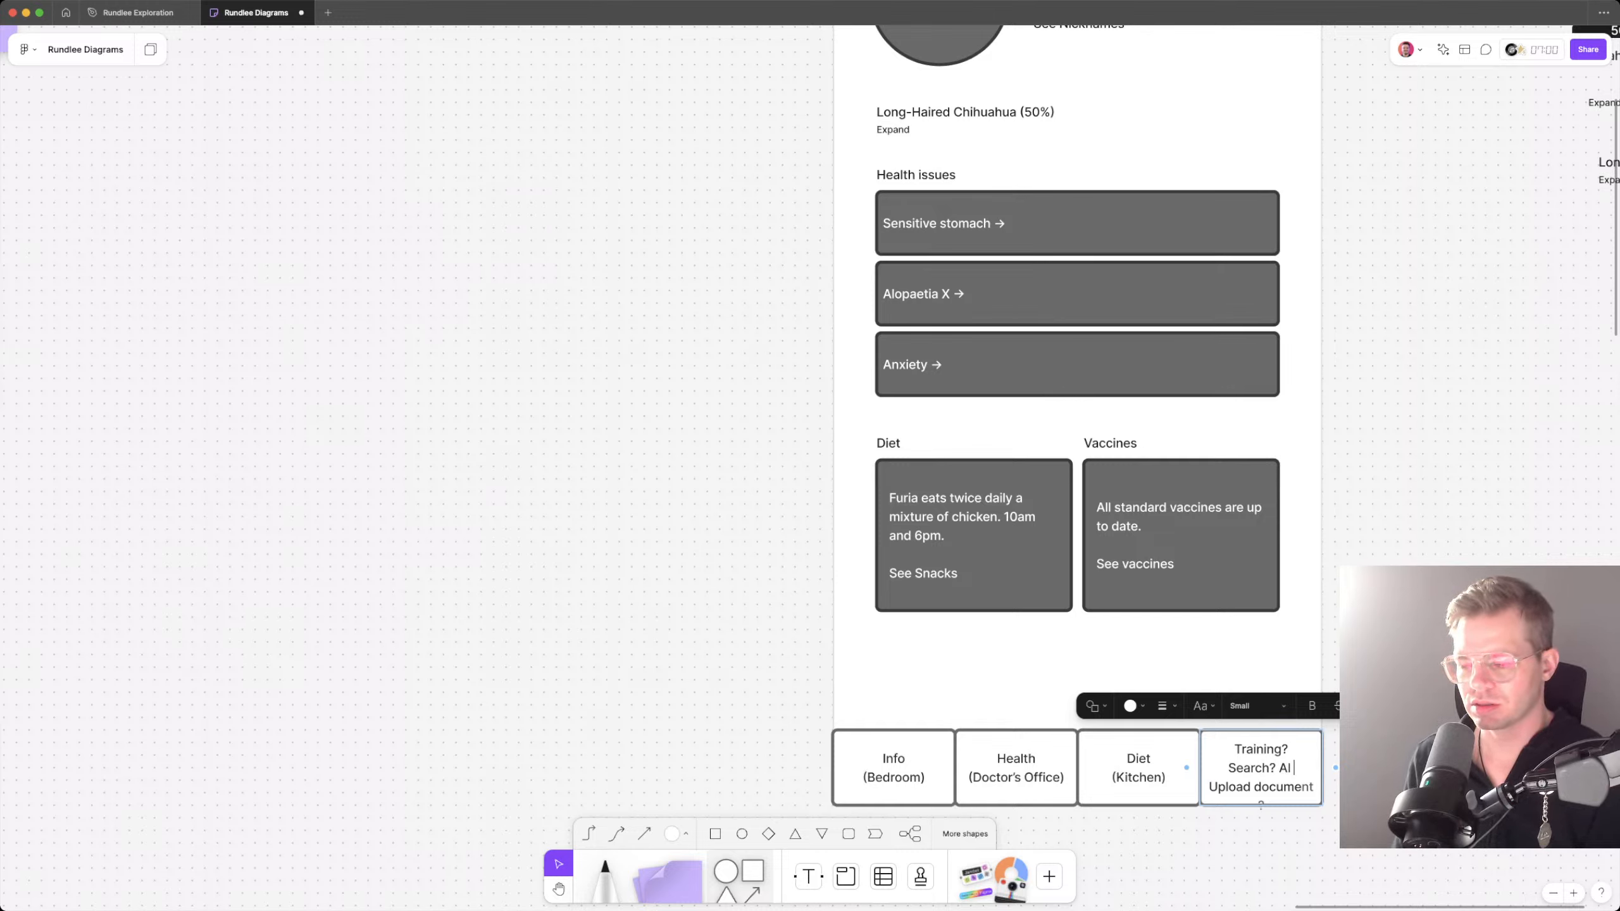
text(?)
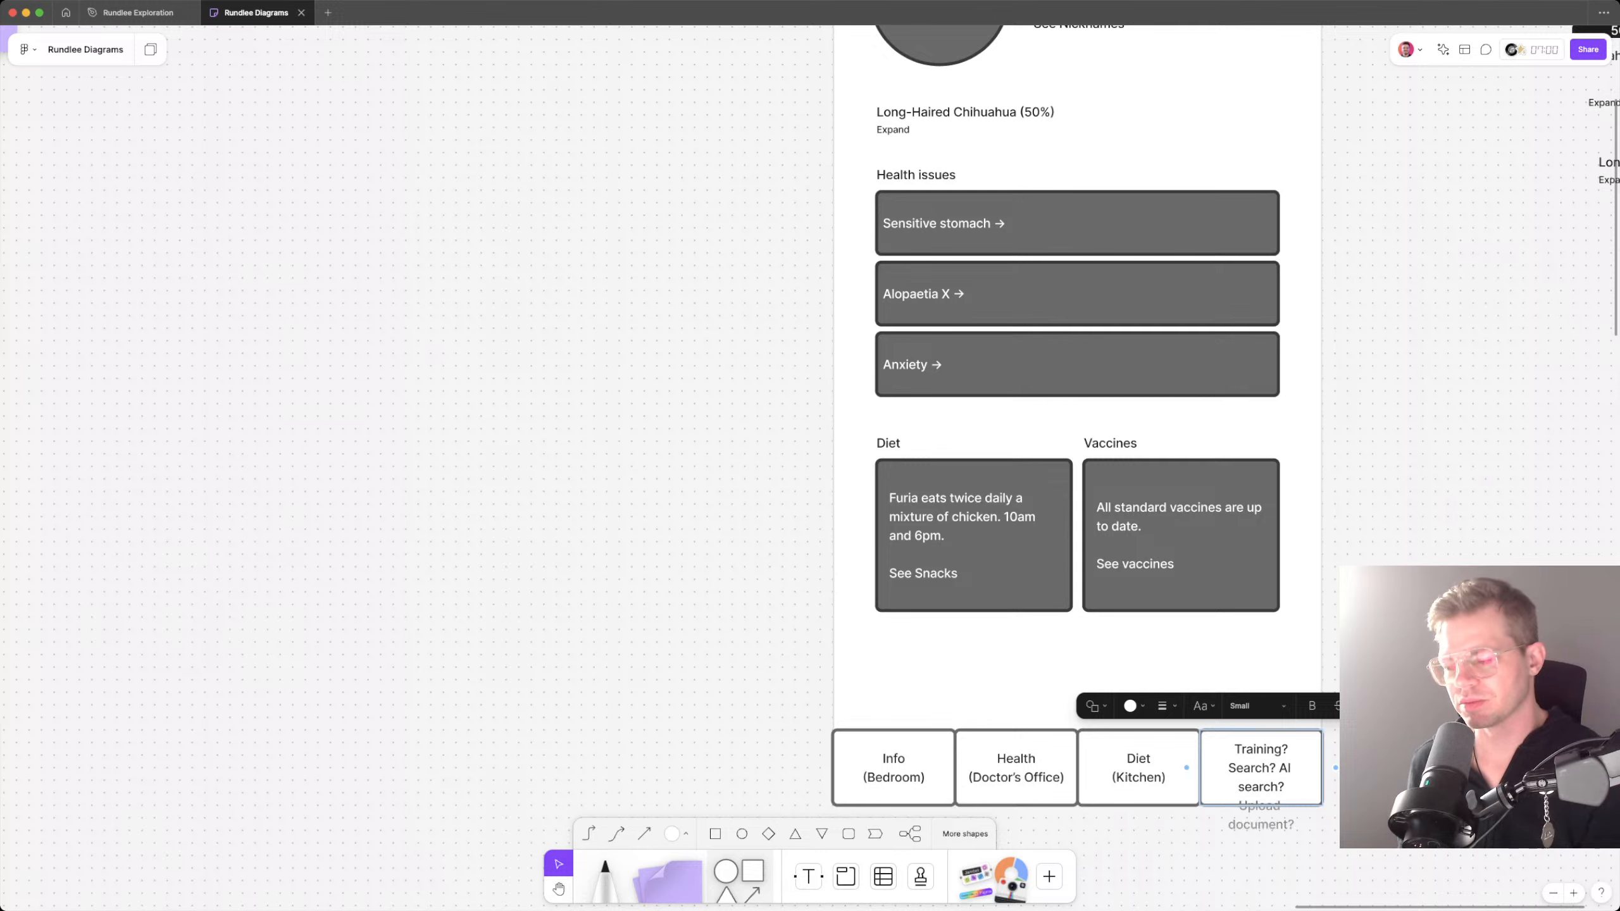
key(Escape)
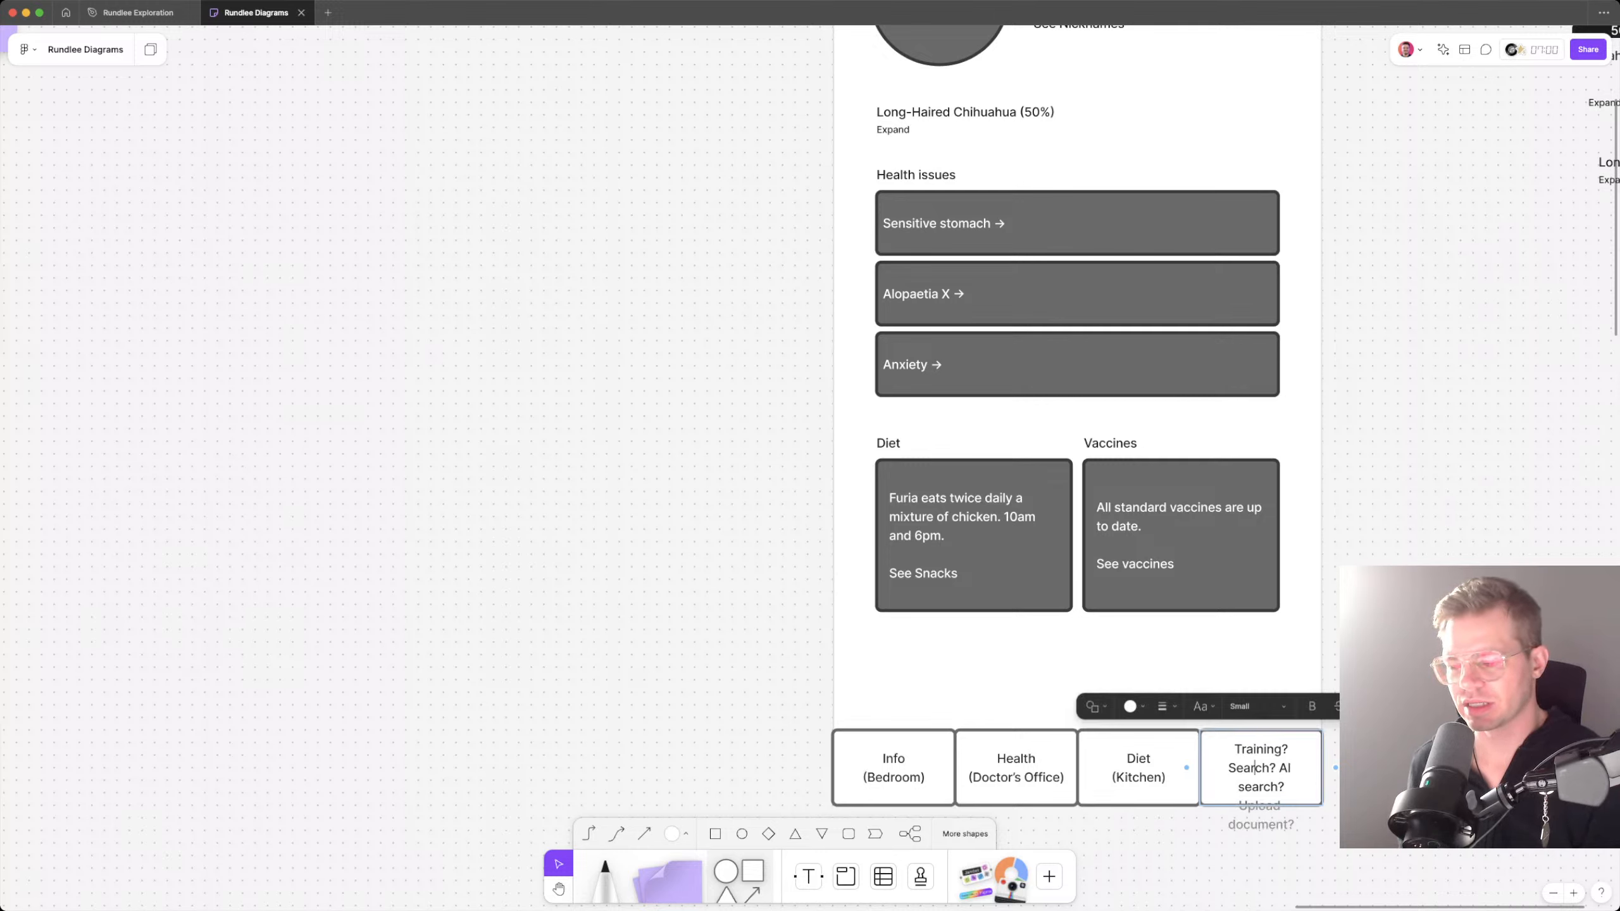
Step: Set the text size of the fourth navigation box to 10
click(1257, 689)
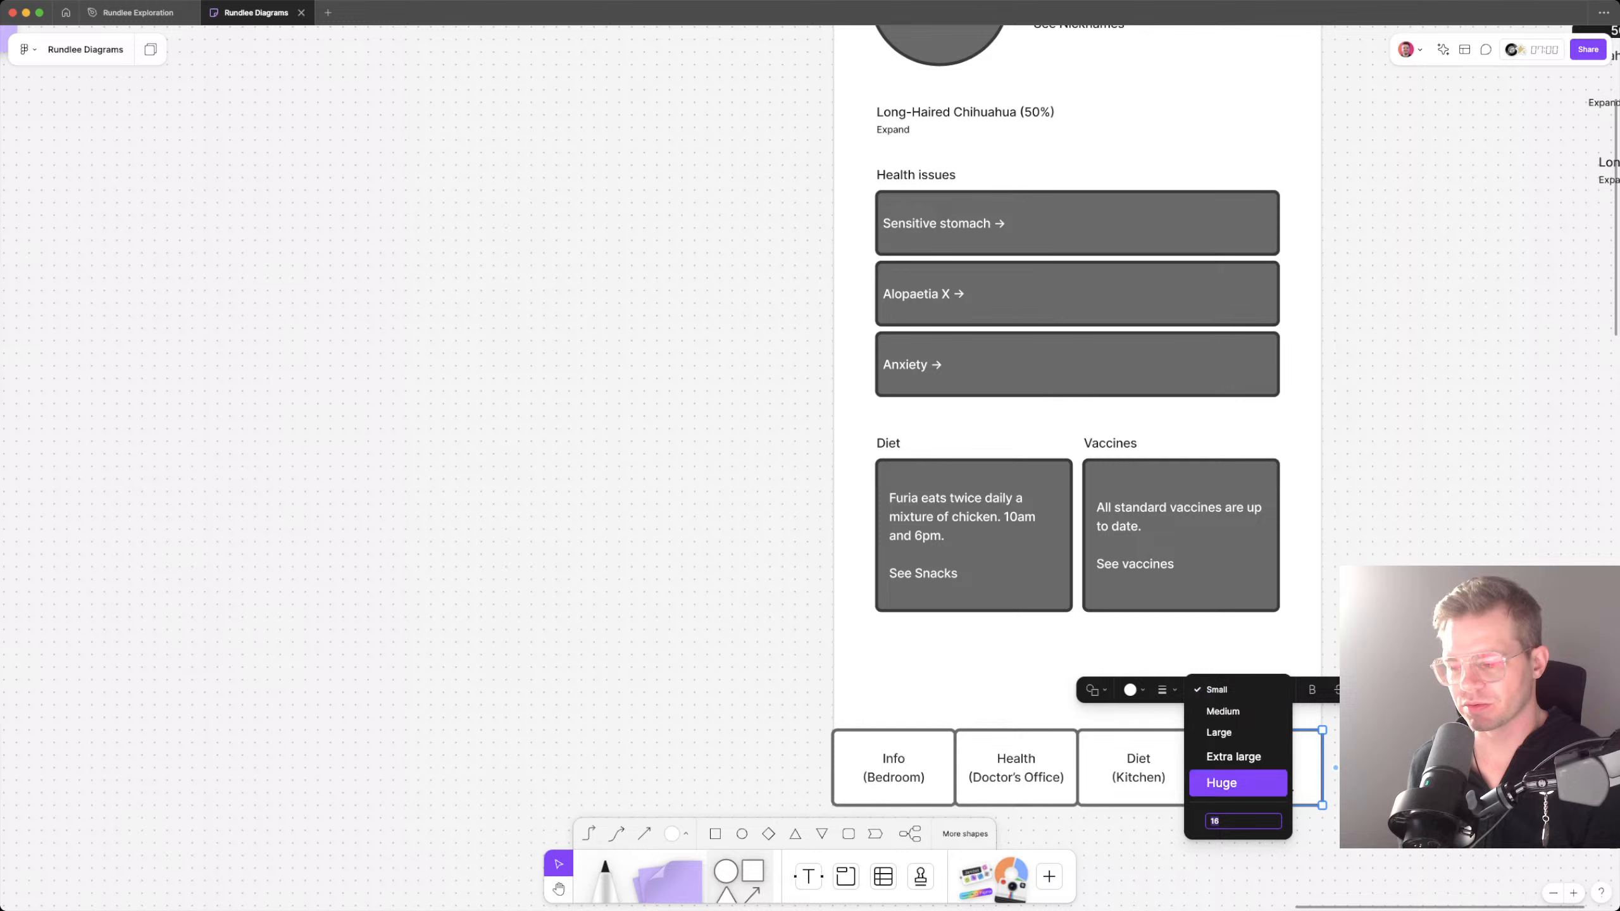
text(10)
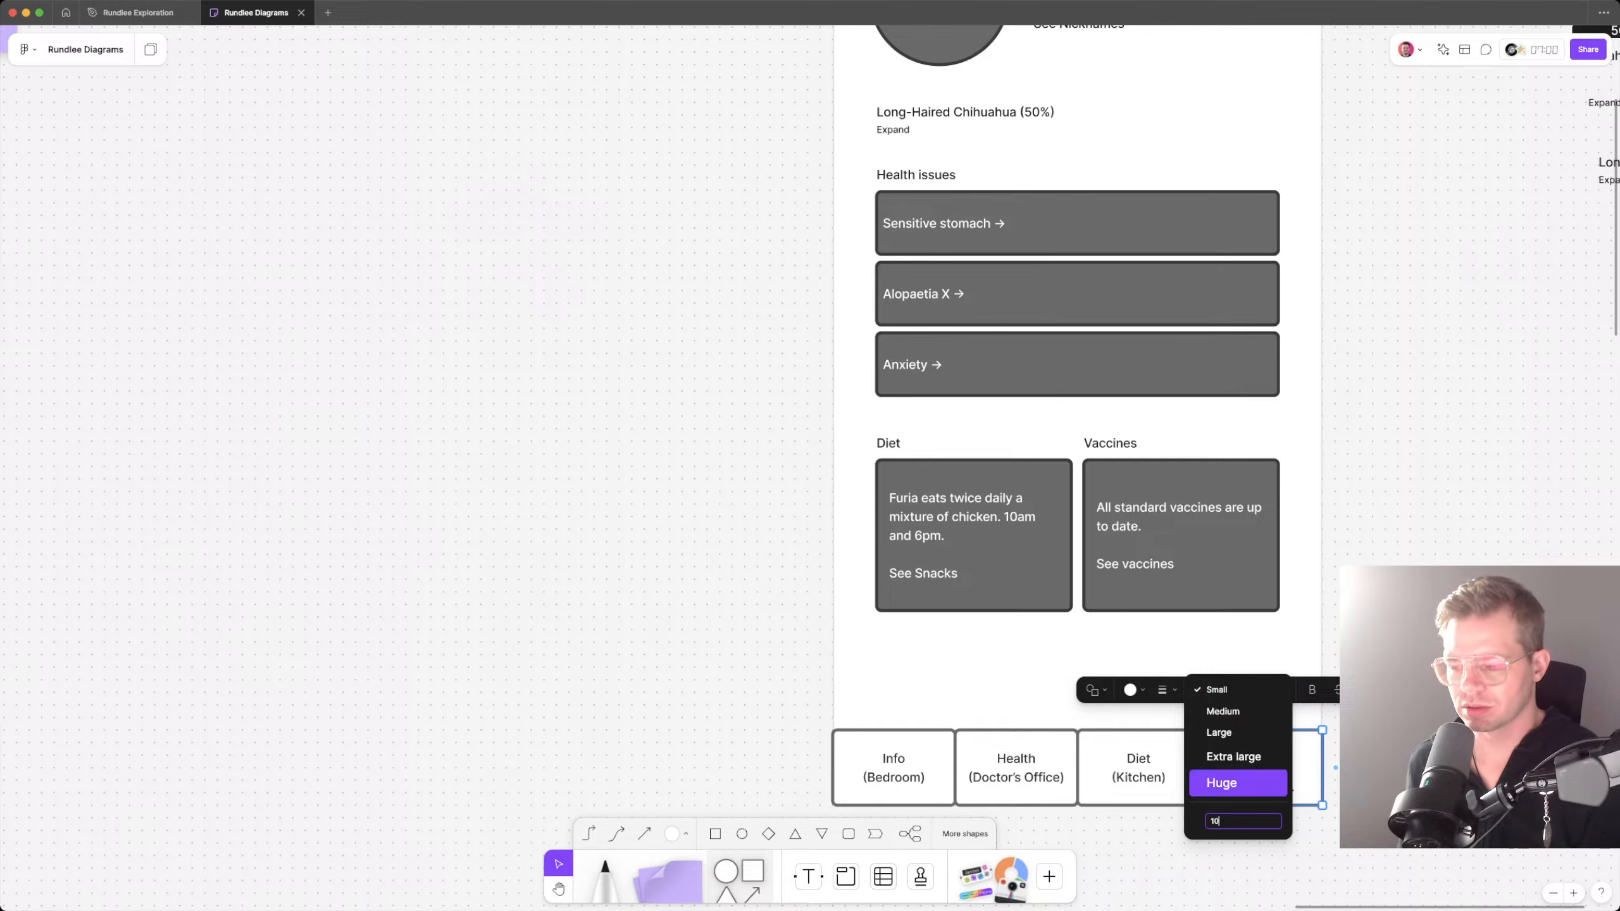
key(Return)
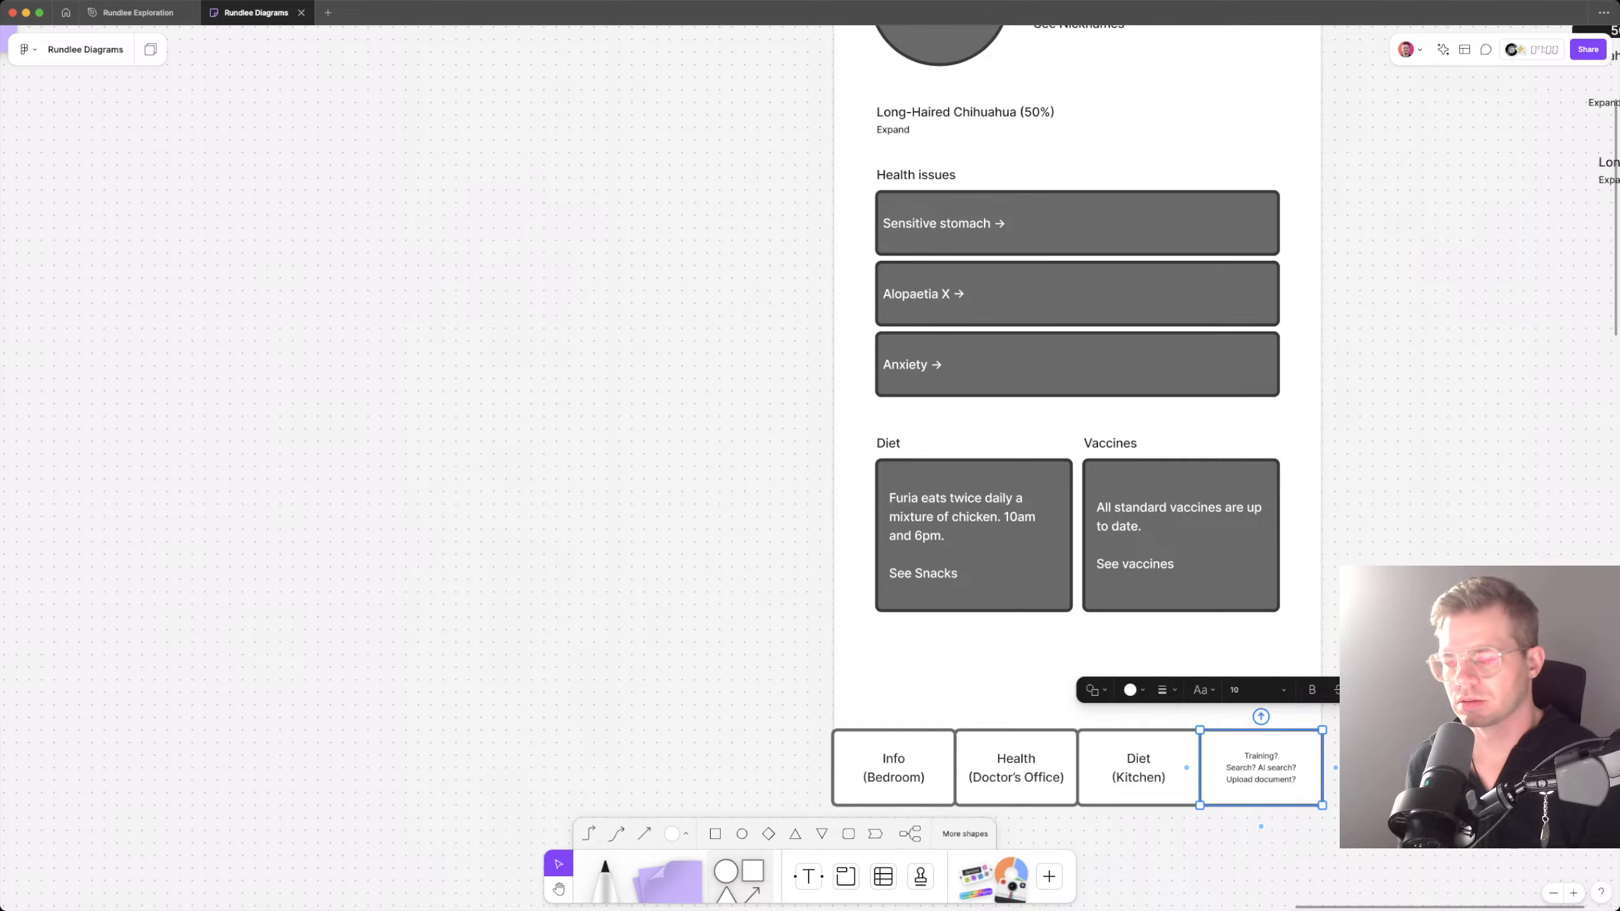
Step: Delete the leftover breed percentage bars and the spare breed text beside the wireframe section
scroll(1077, 701, down, 4)
scroll(1078, 702, right, 2)
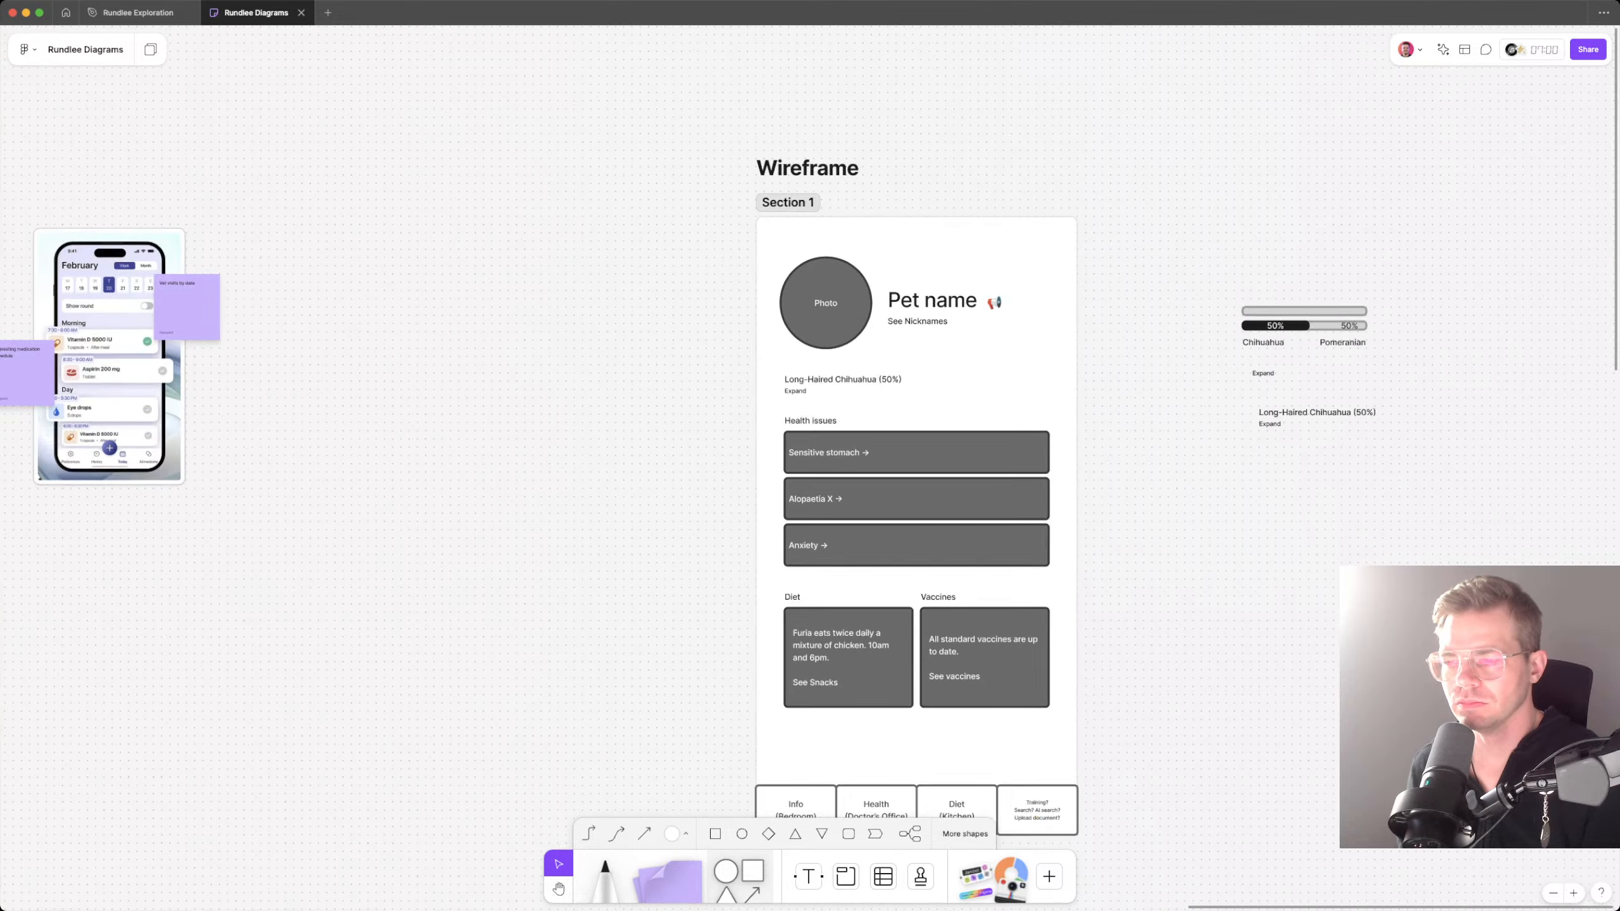
key(Escape)
drag(1194, 221, 1473, 476)
key(Delete)
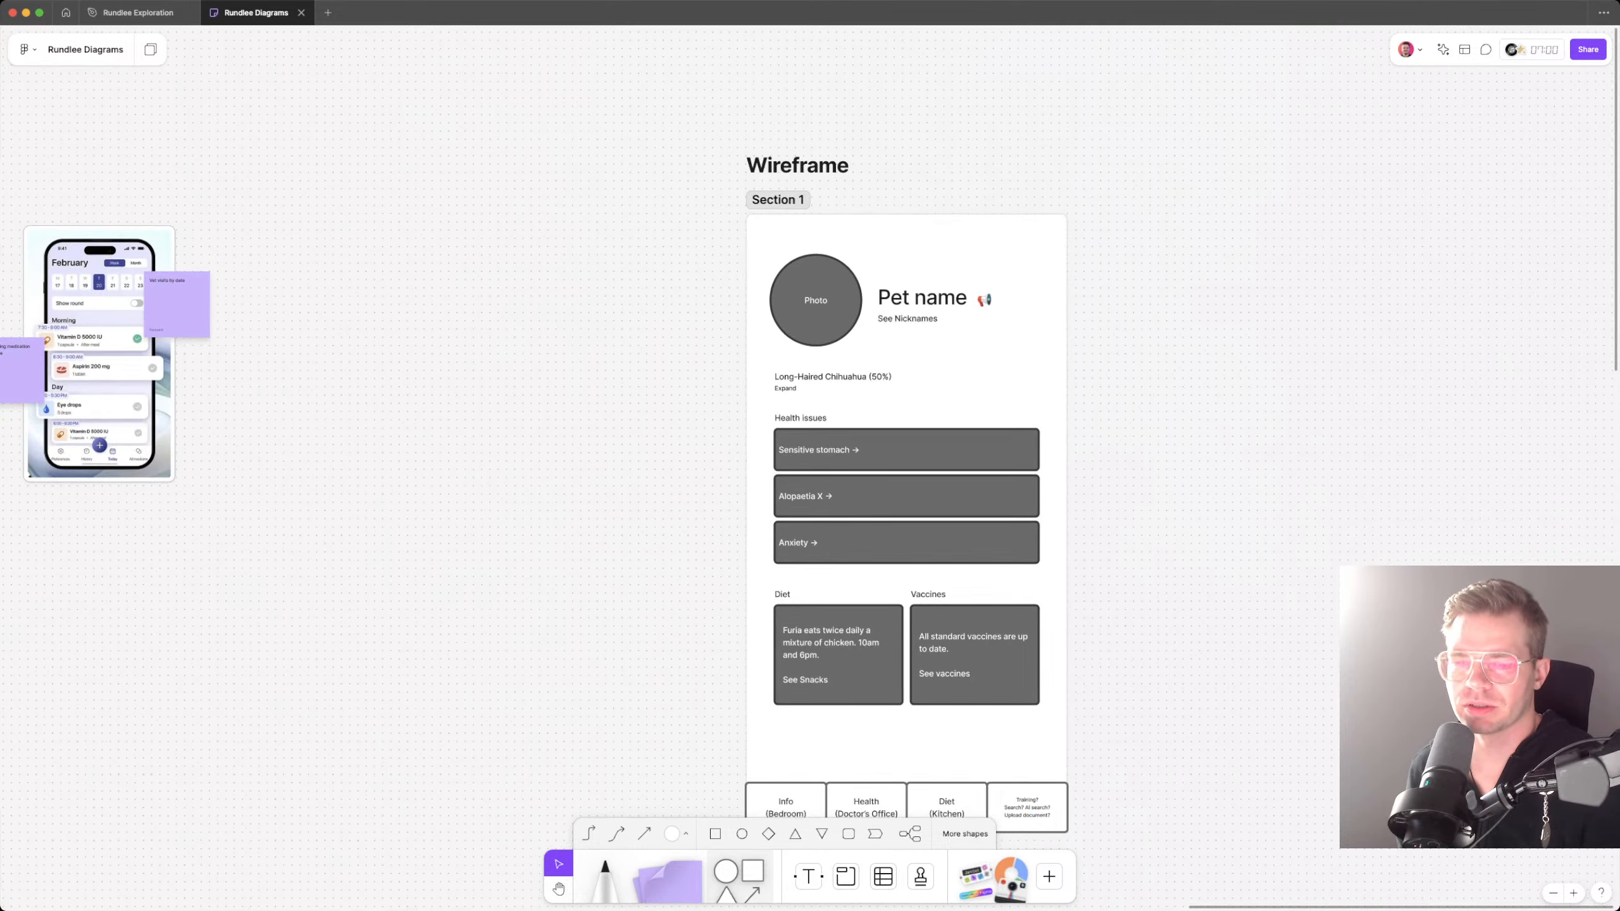
Step: Duplicate the breed text to its right in the same row and replace the copy's first line with the contact's full name
double_click(832, 377)
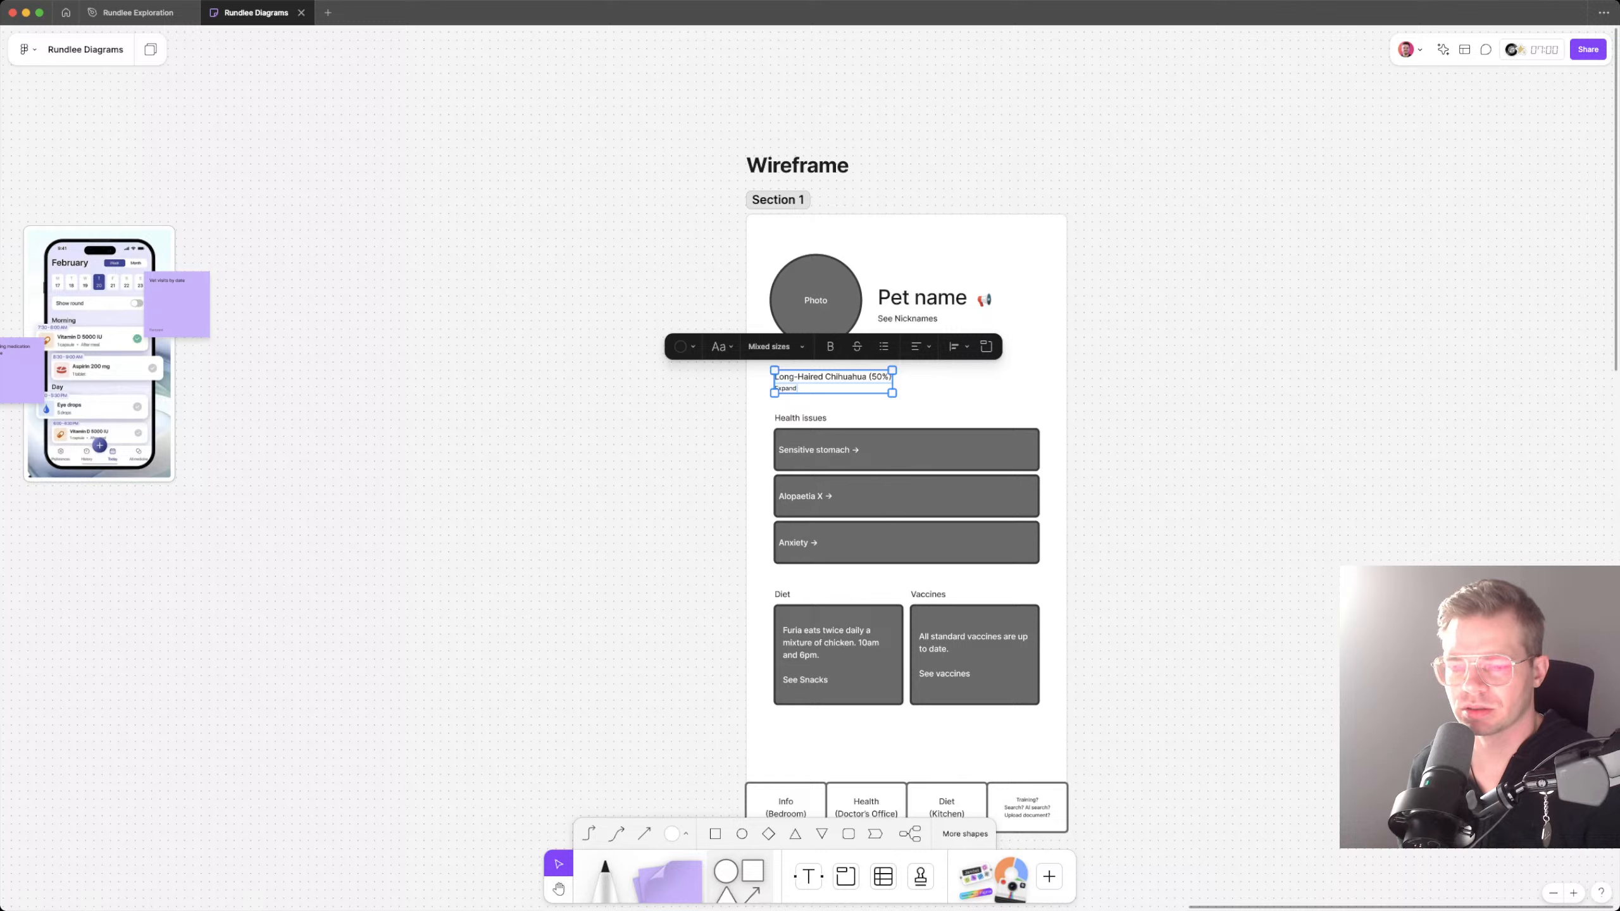
drag(832, 377, 983, 378)
double_click(983, 376)
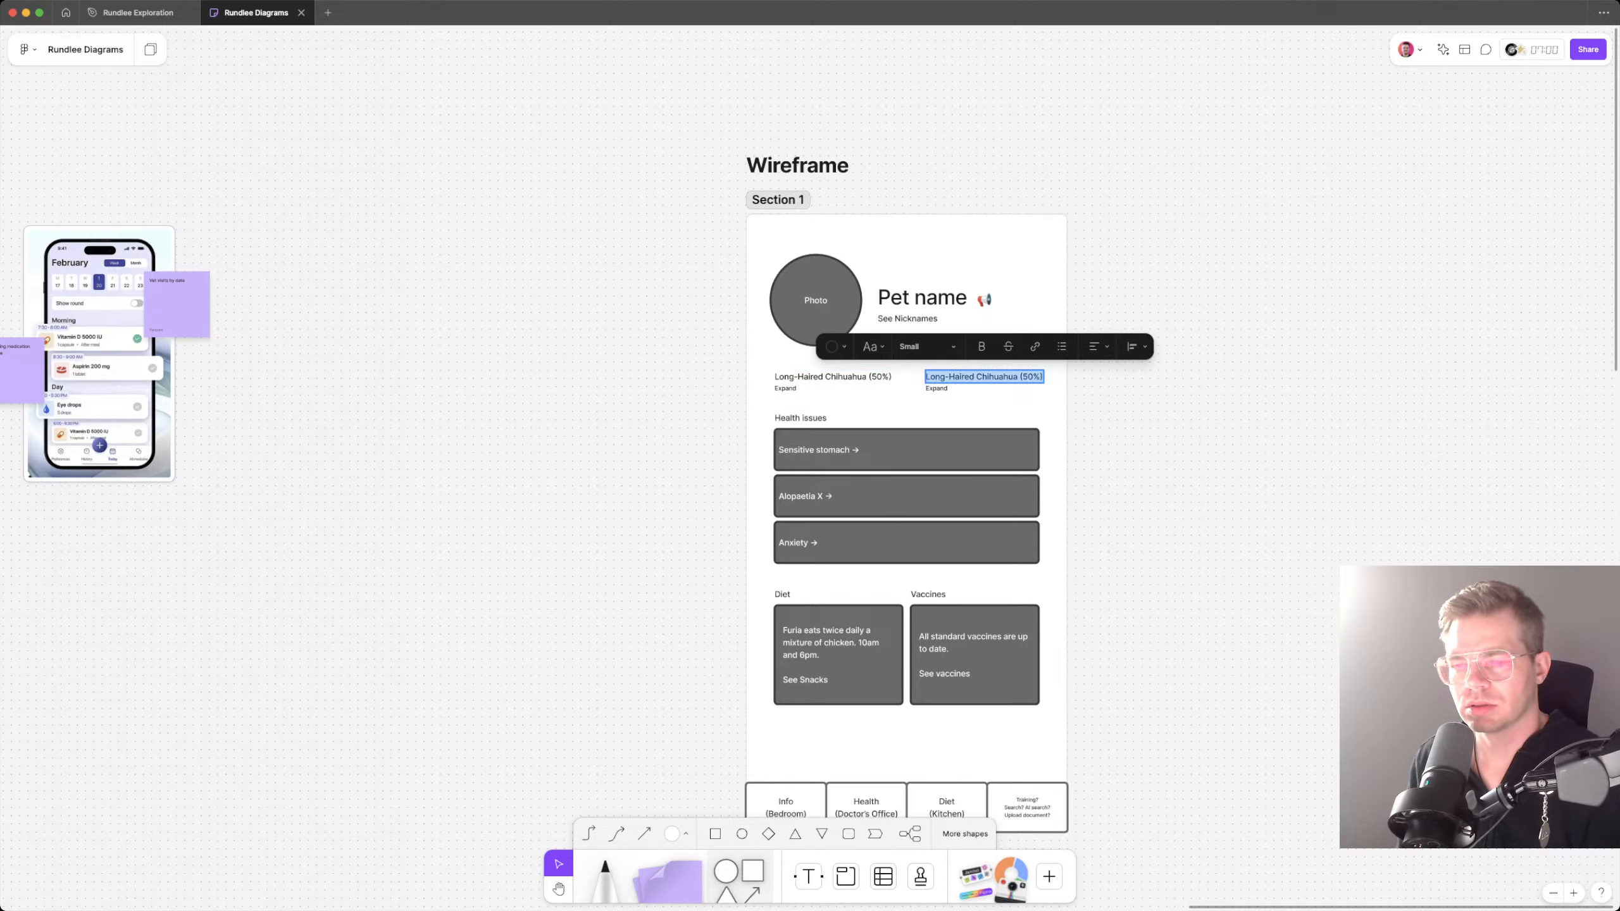
key(BackSpace)
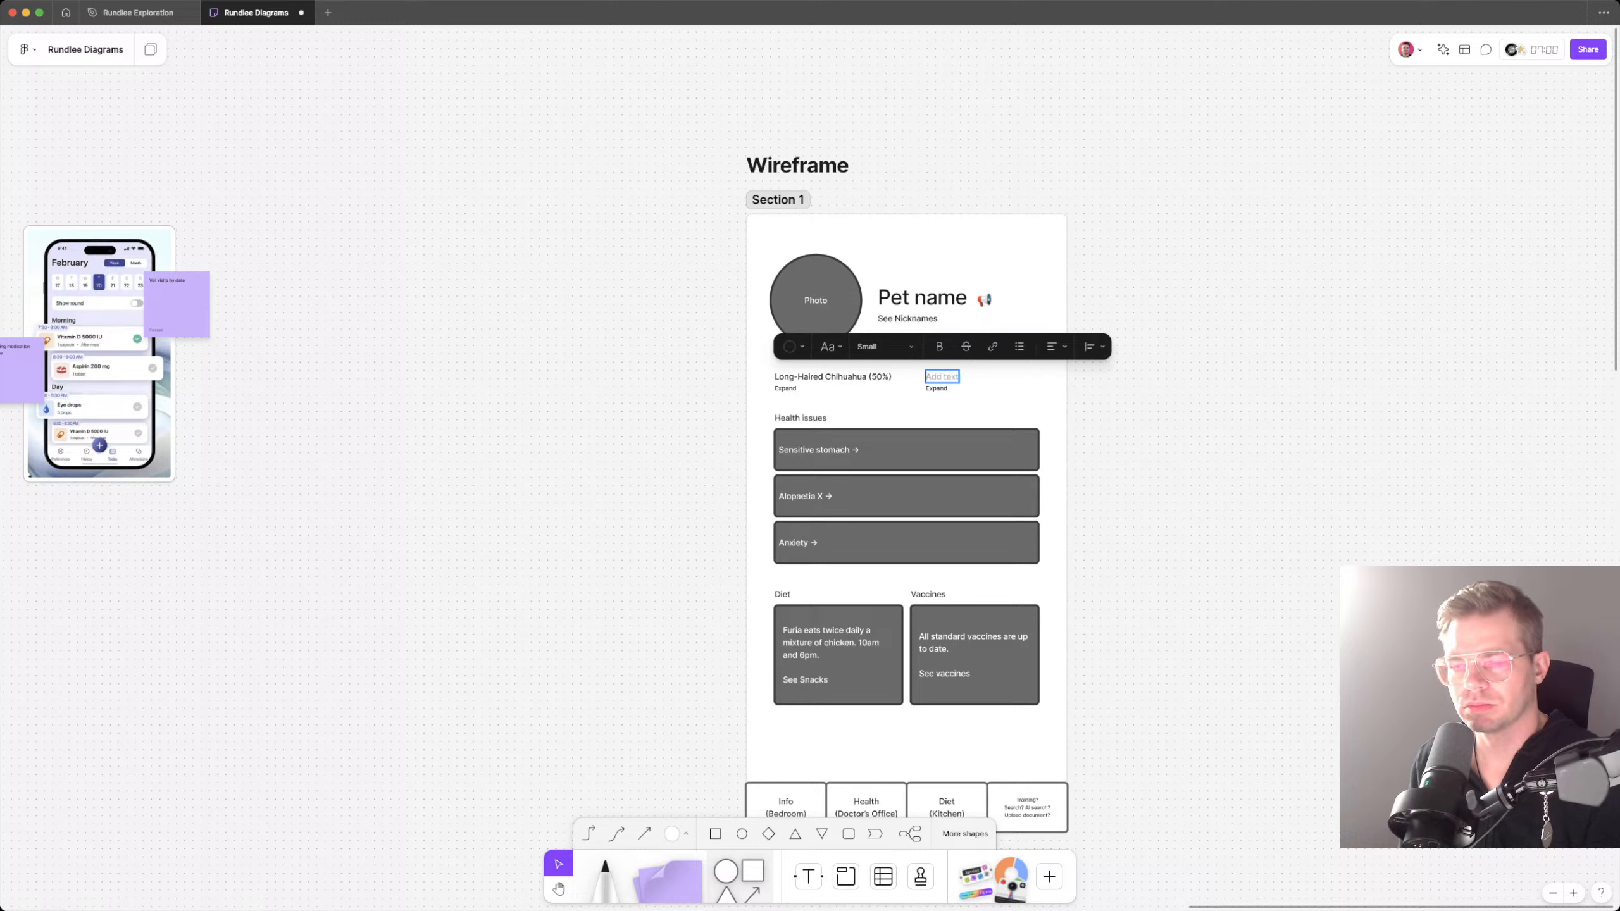
text(Greg Rampant)
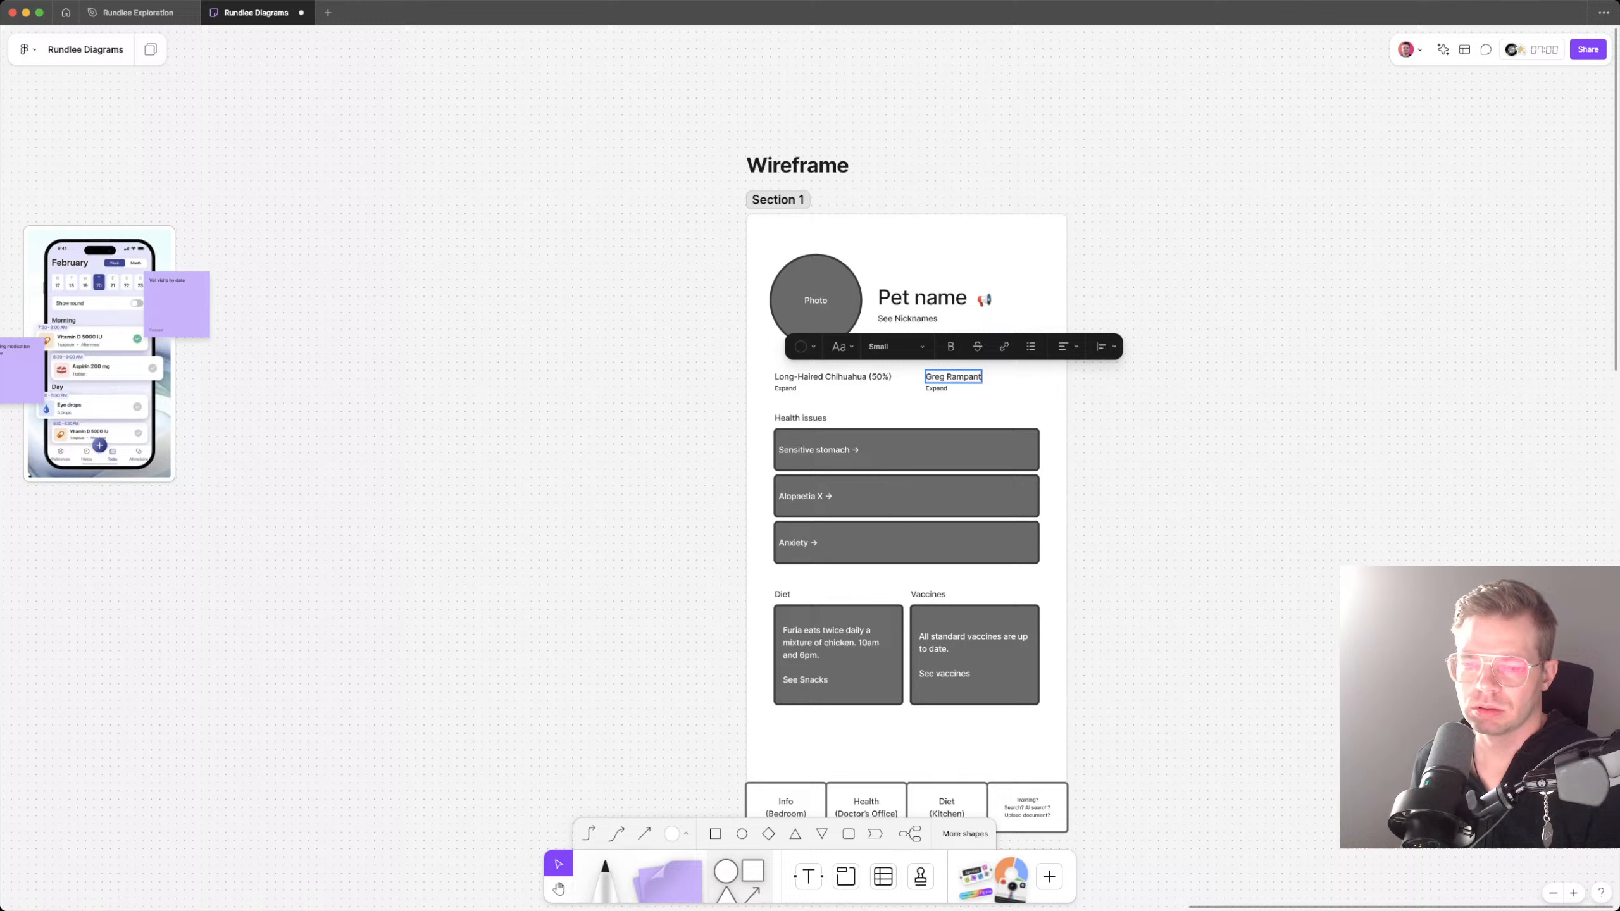
key(Escape)
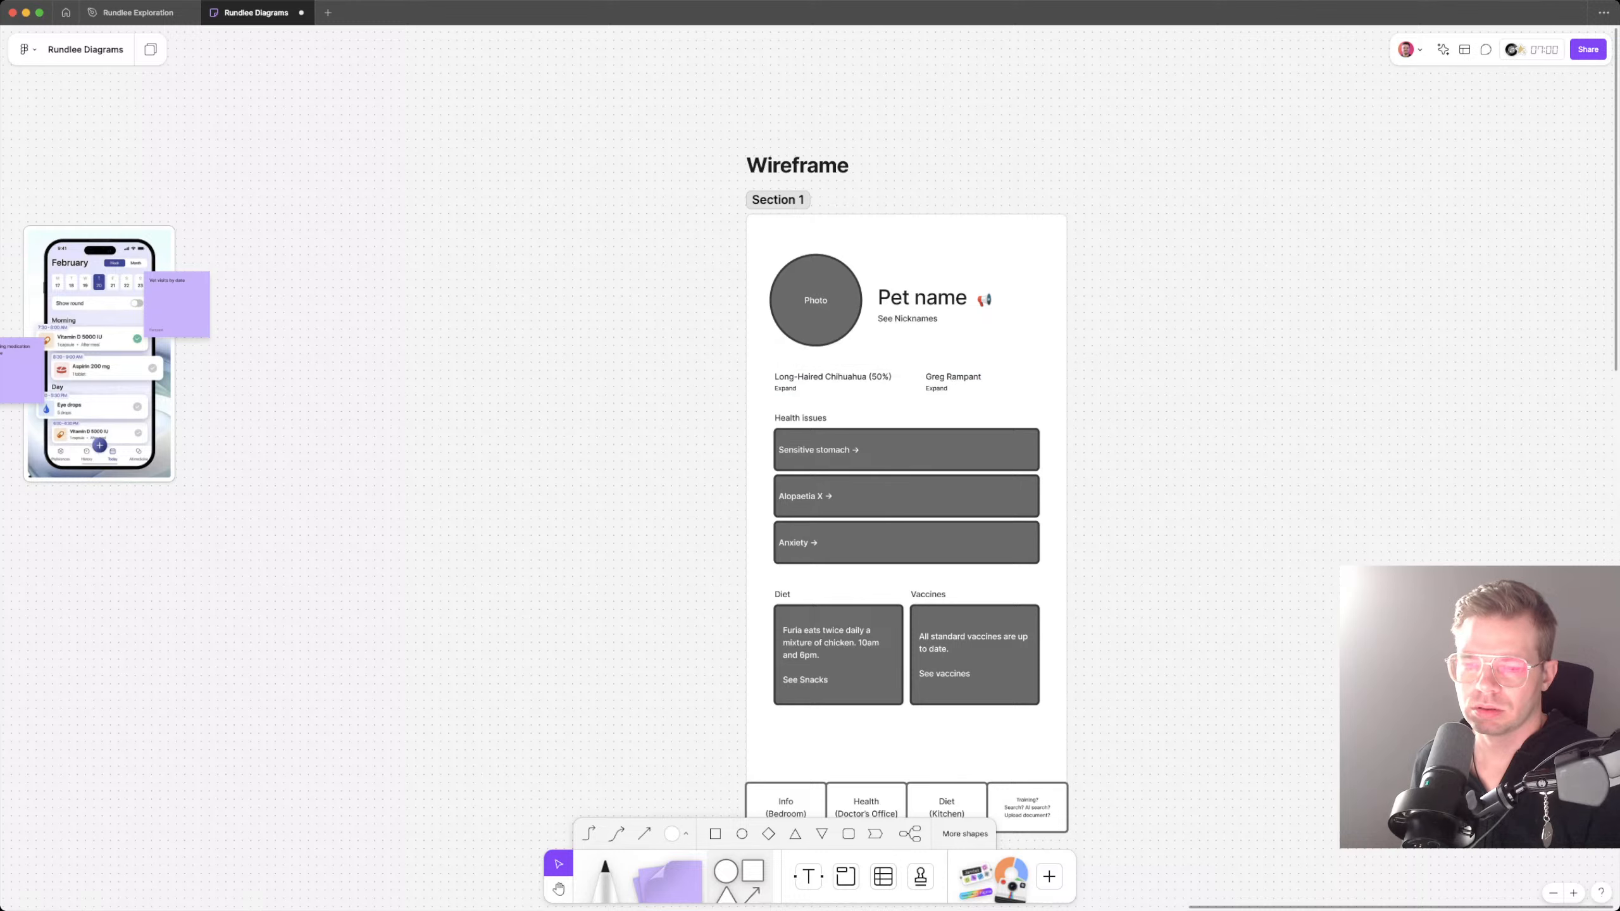
Step: Replace "Expand" beneath the contact's name with the contact's phone number
double_click(936, 388)
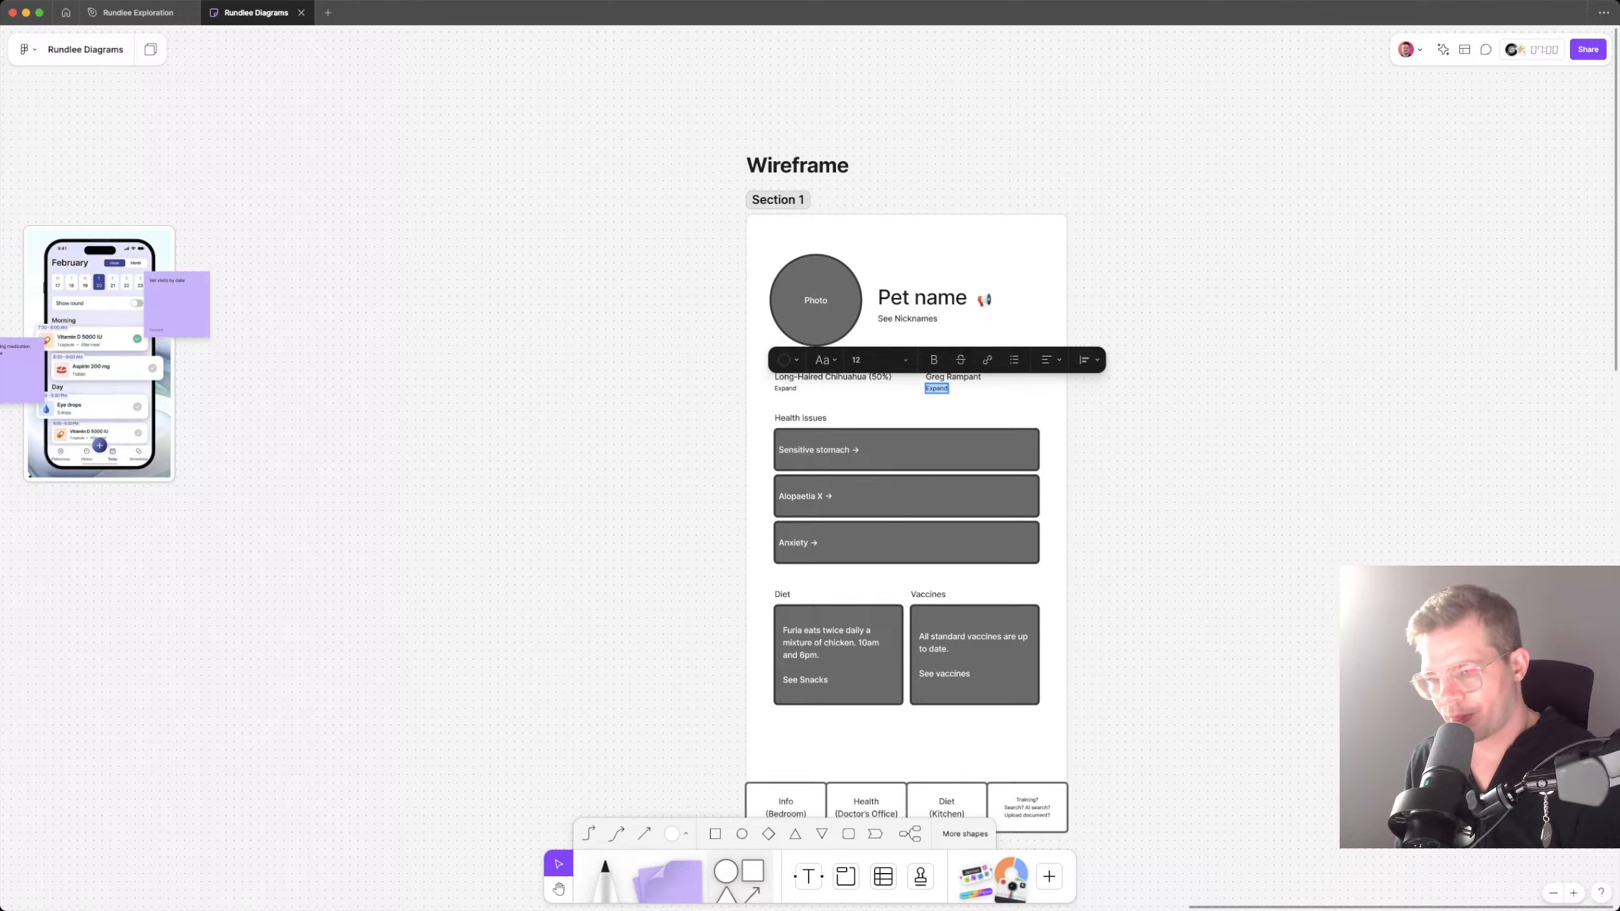
text(312-555-1)
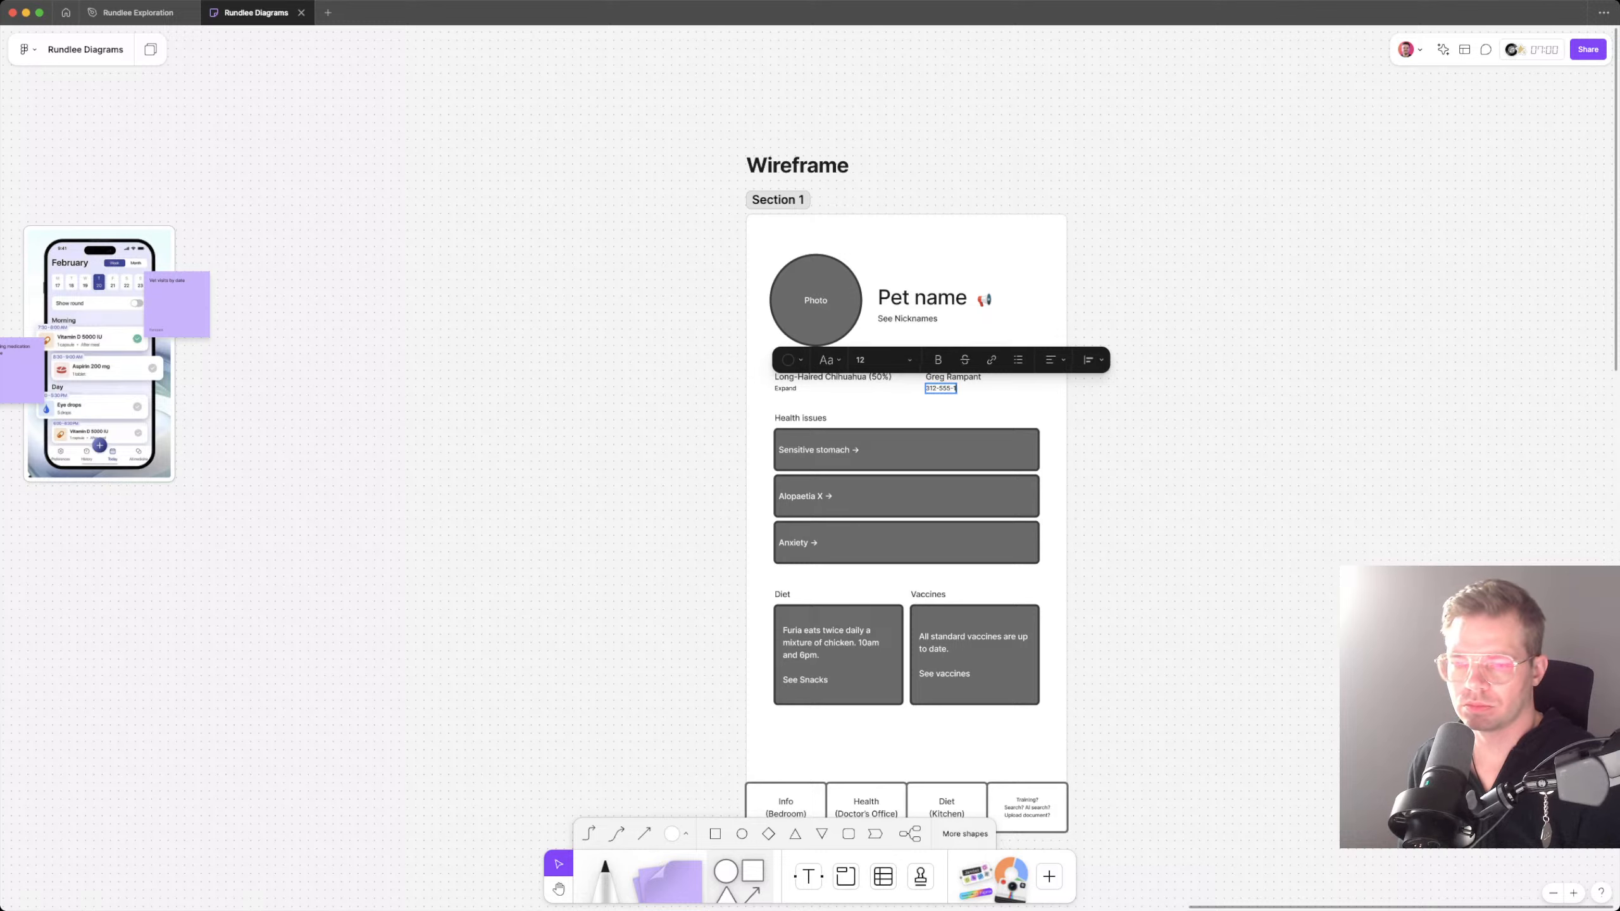
text(234)
key(Escape)
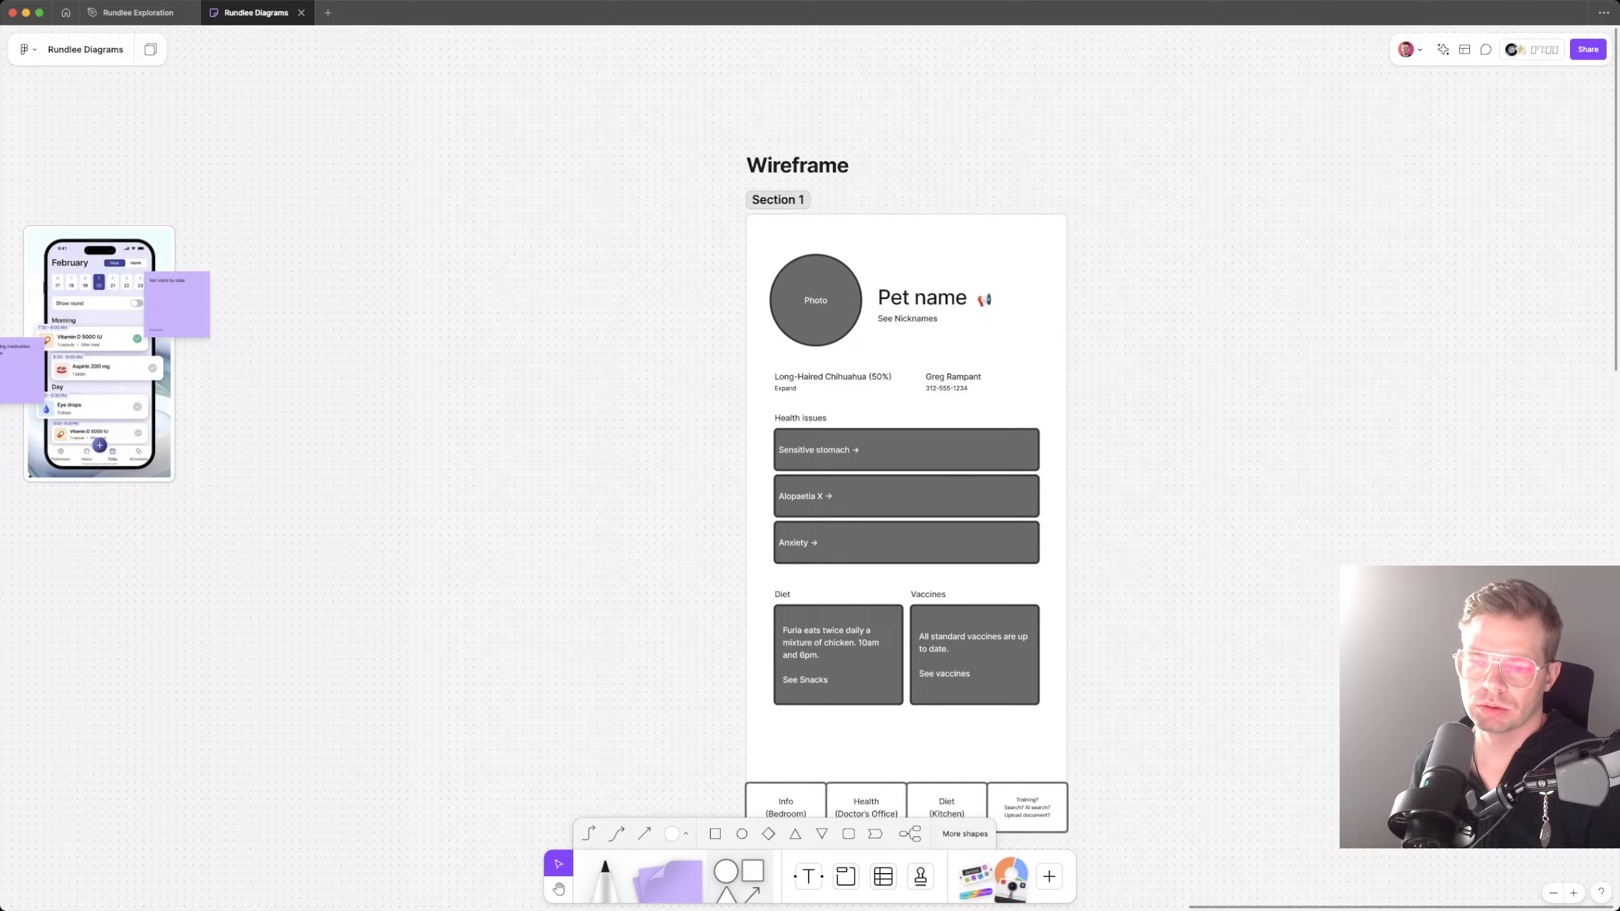
click(946, 388)
key(Escape)
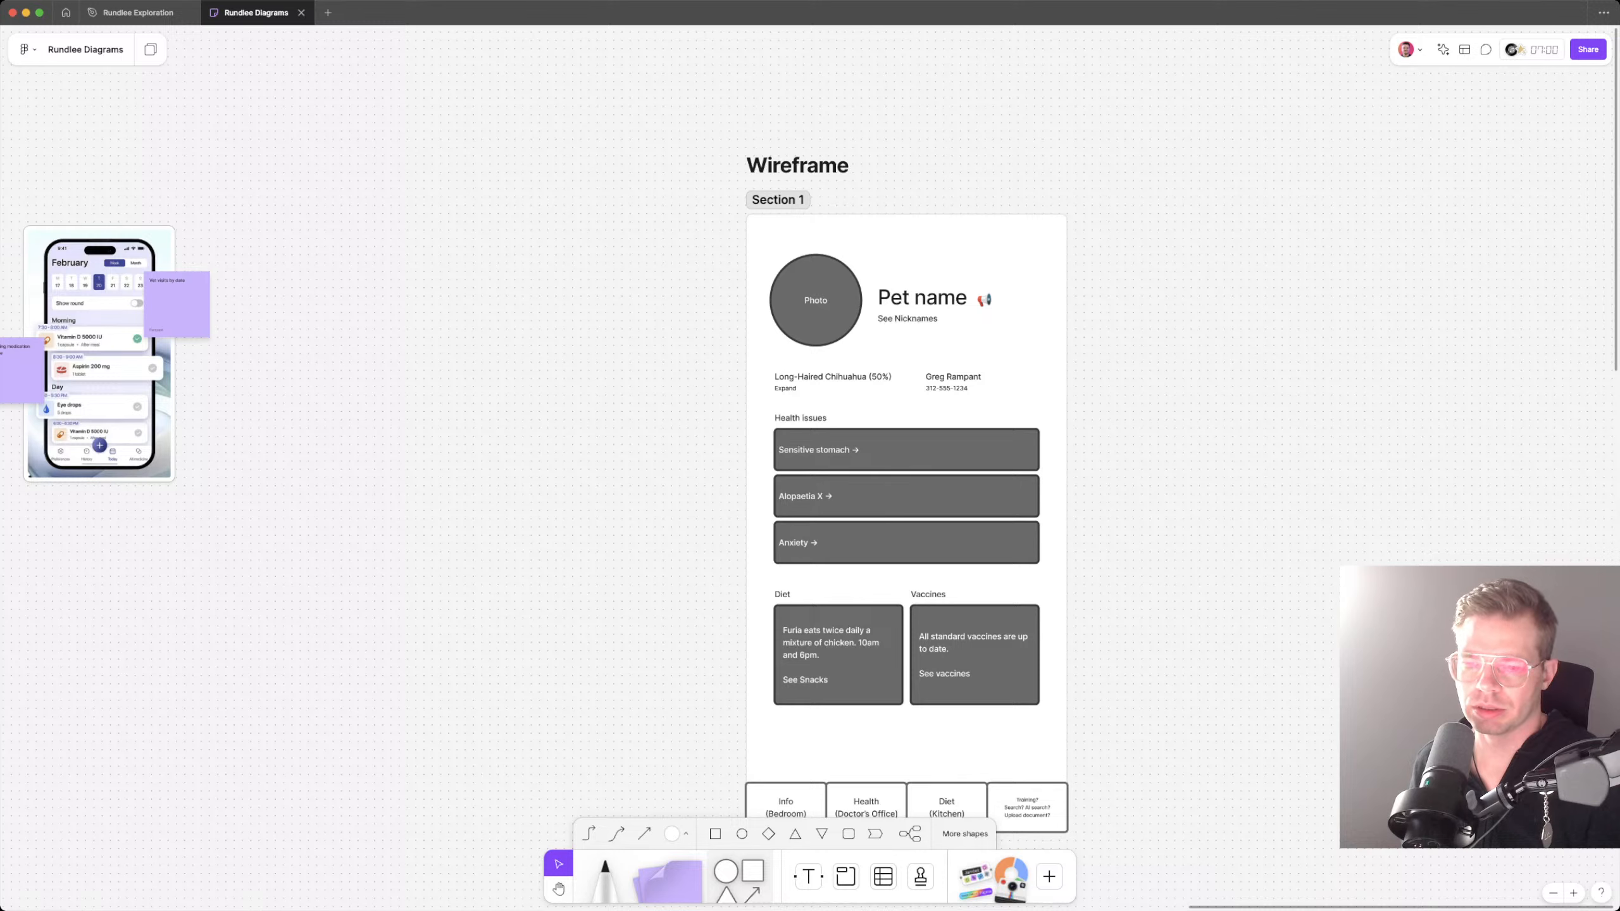
Step: Duplicate the phone number text to its right, change the copy to read "More", and adjust its spacing
click(947, 388)
drag(947, 388, 1001, 388)
double_click(1002, 388)
text(More)
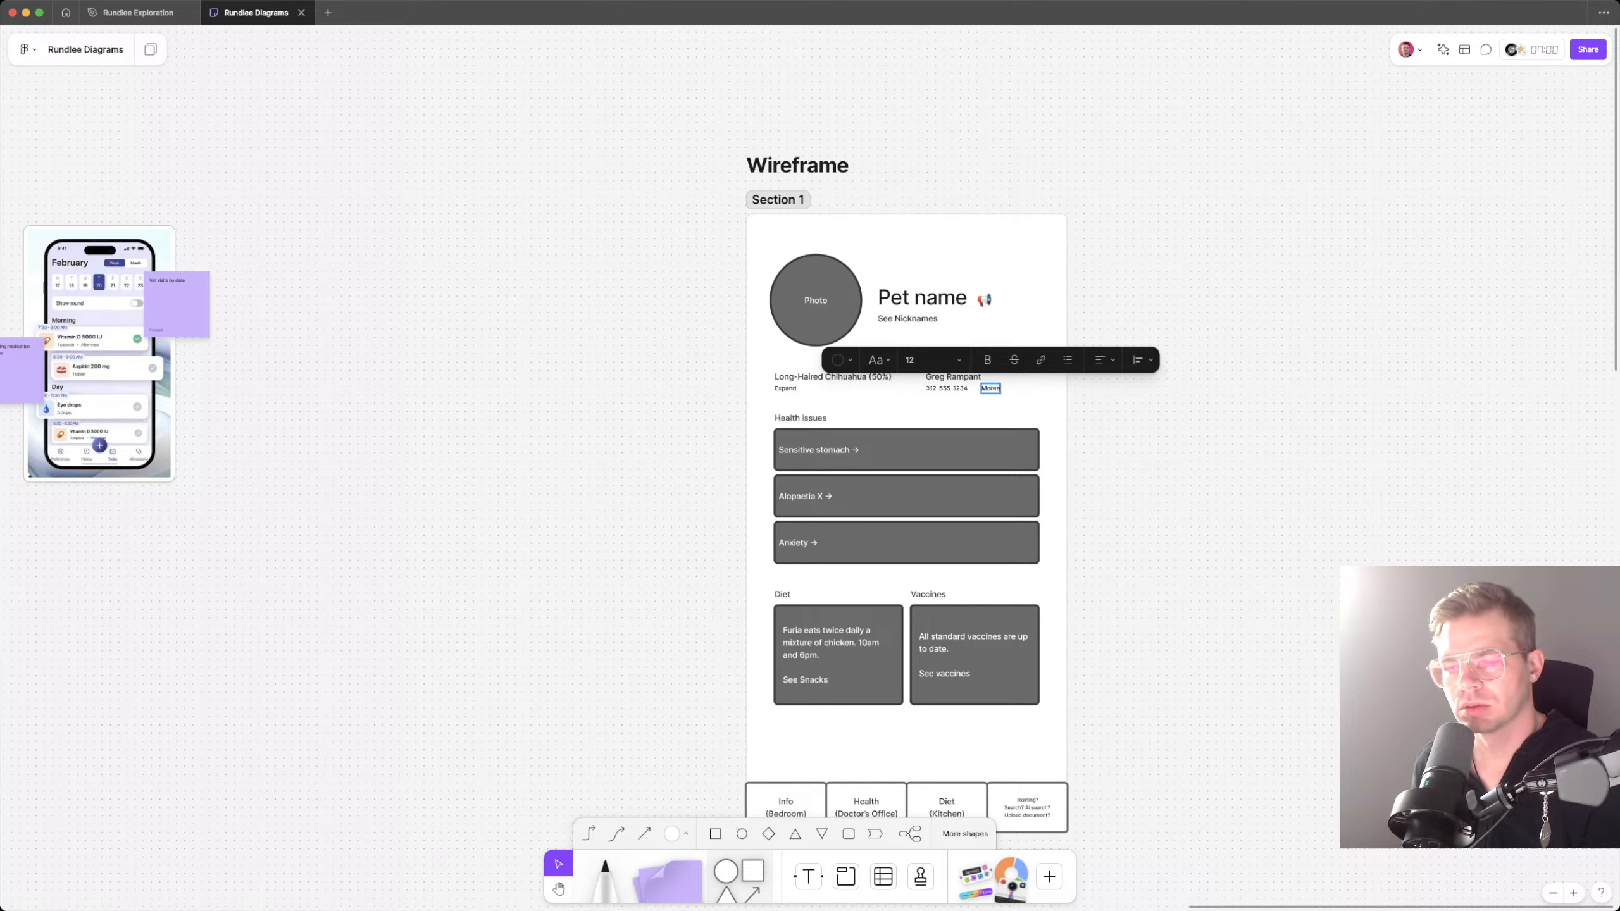
key(Escape)
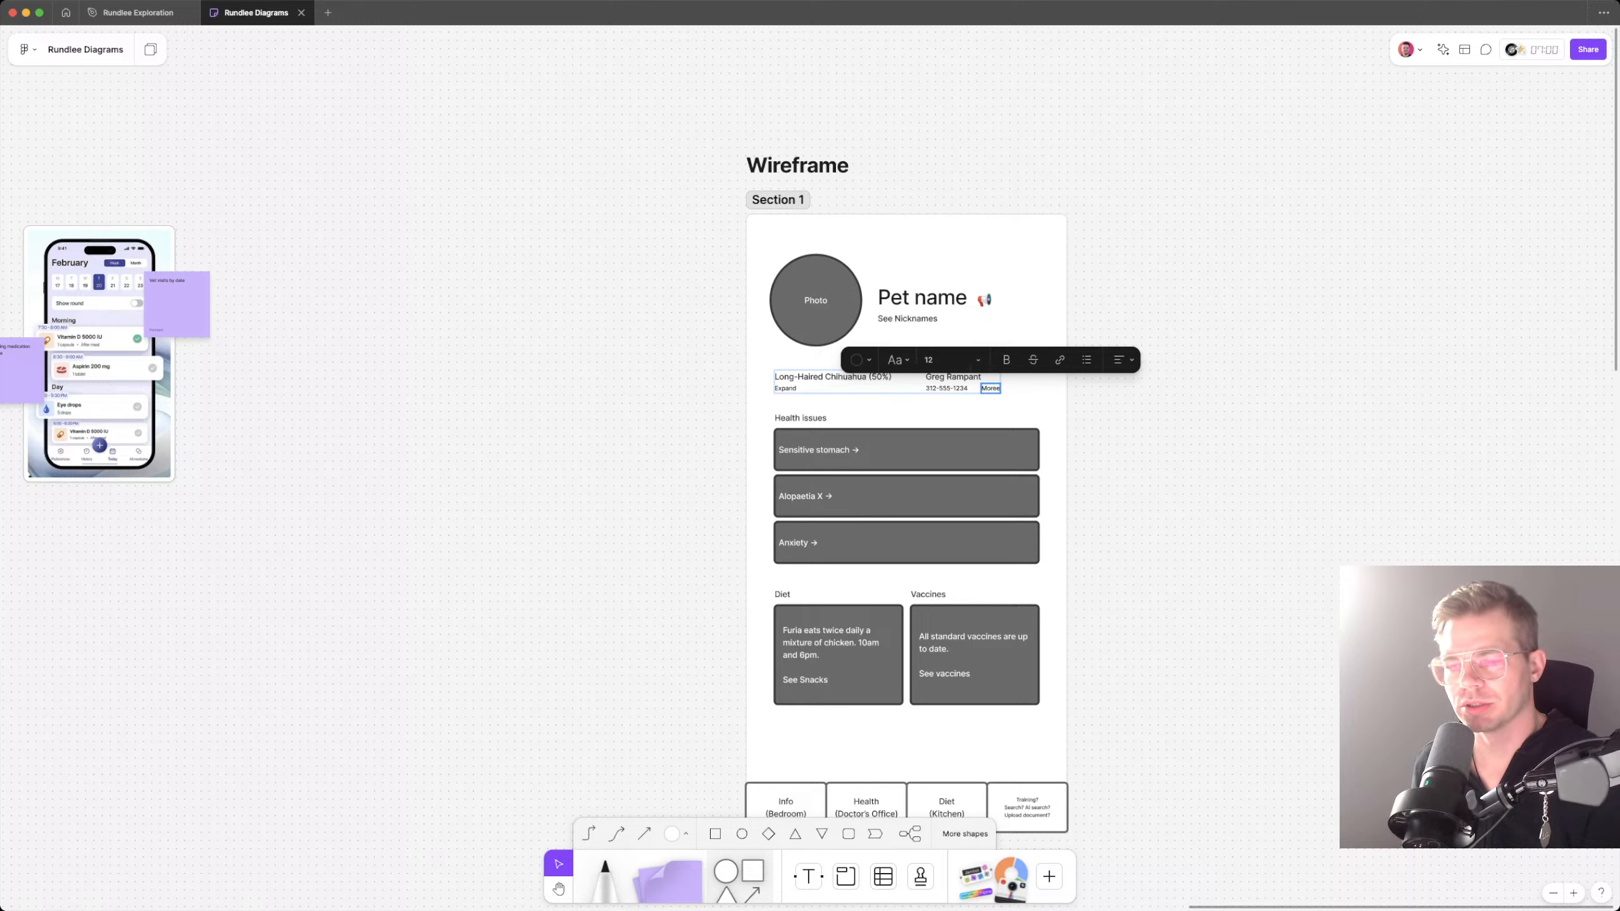
key(Return)
key(Right)
key(BackSpace)
key(Escape)
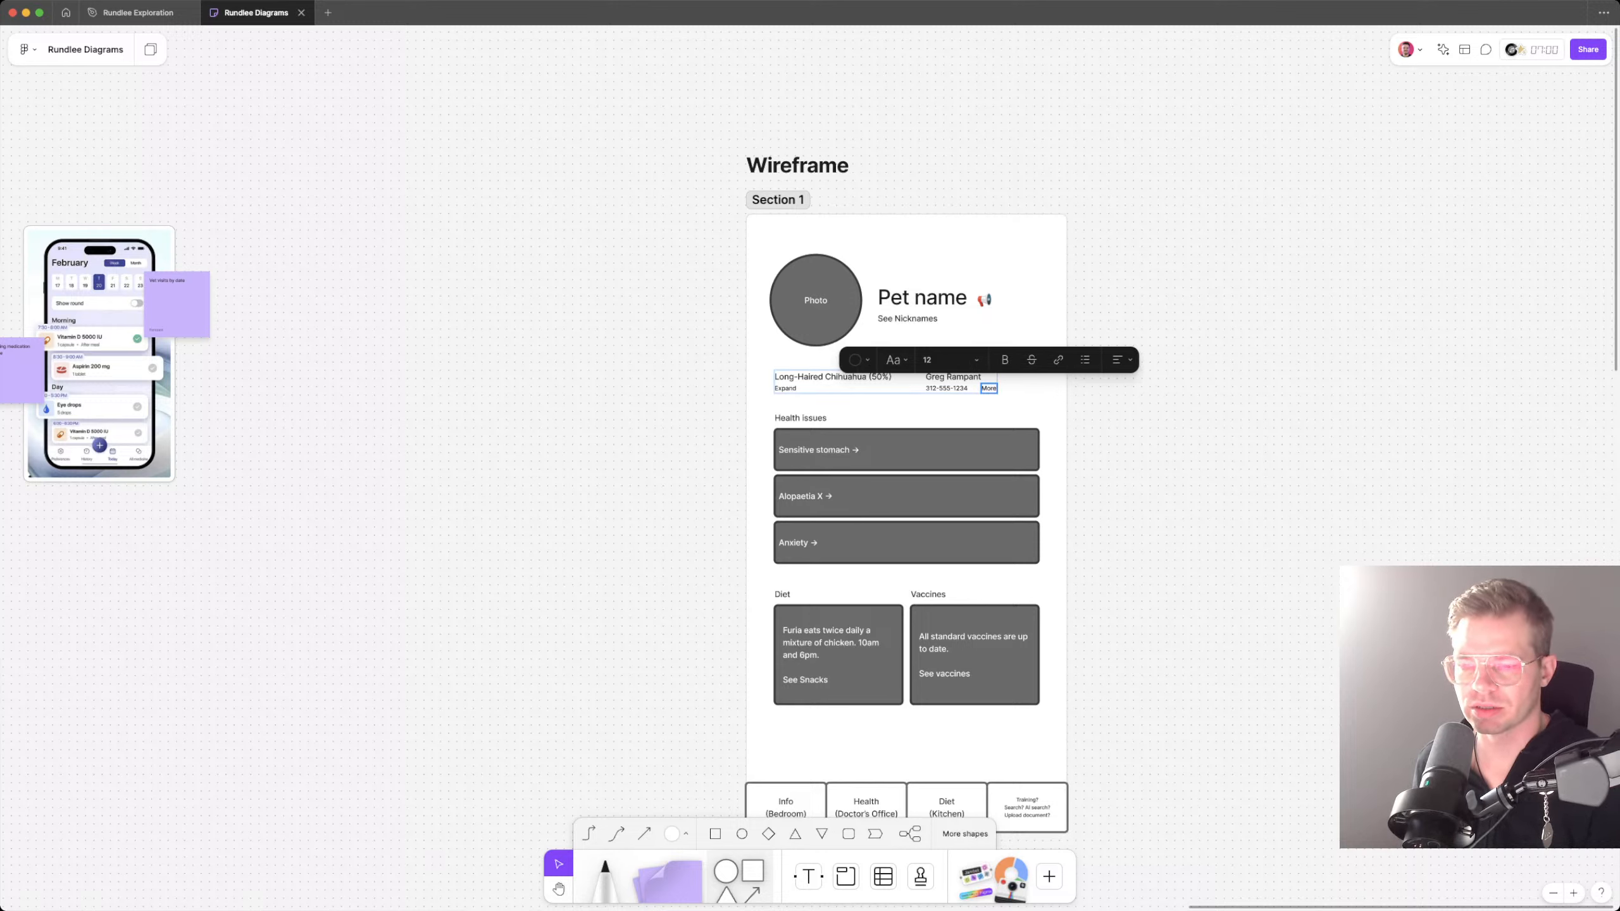
mouse_move(988, 388)
mouse_down()
mouse_move(1000, 375)
mouse_move(989, 388)
mouse_up()
key(Right)
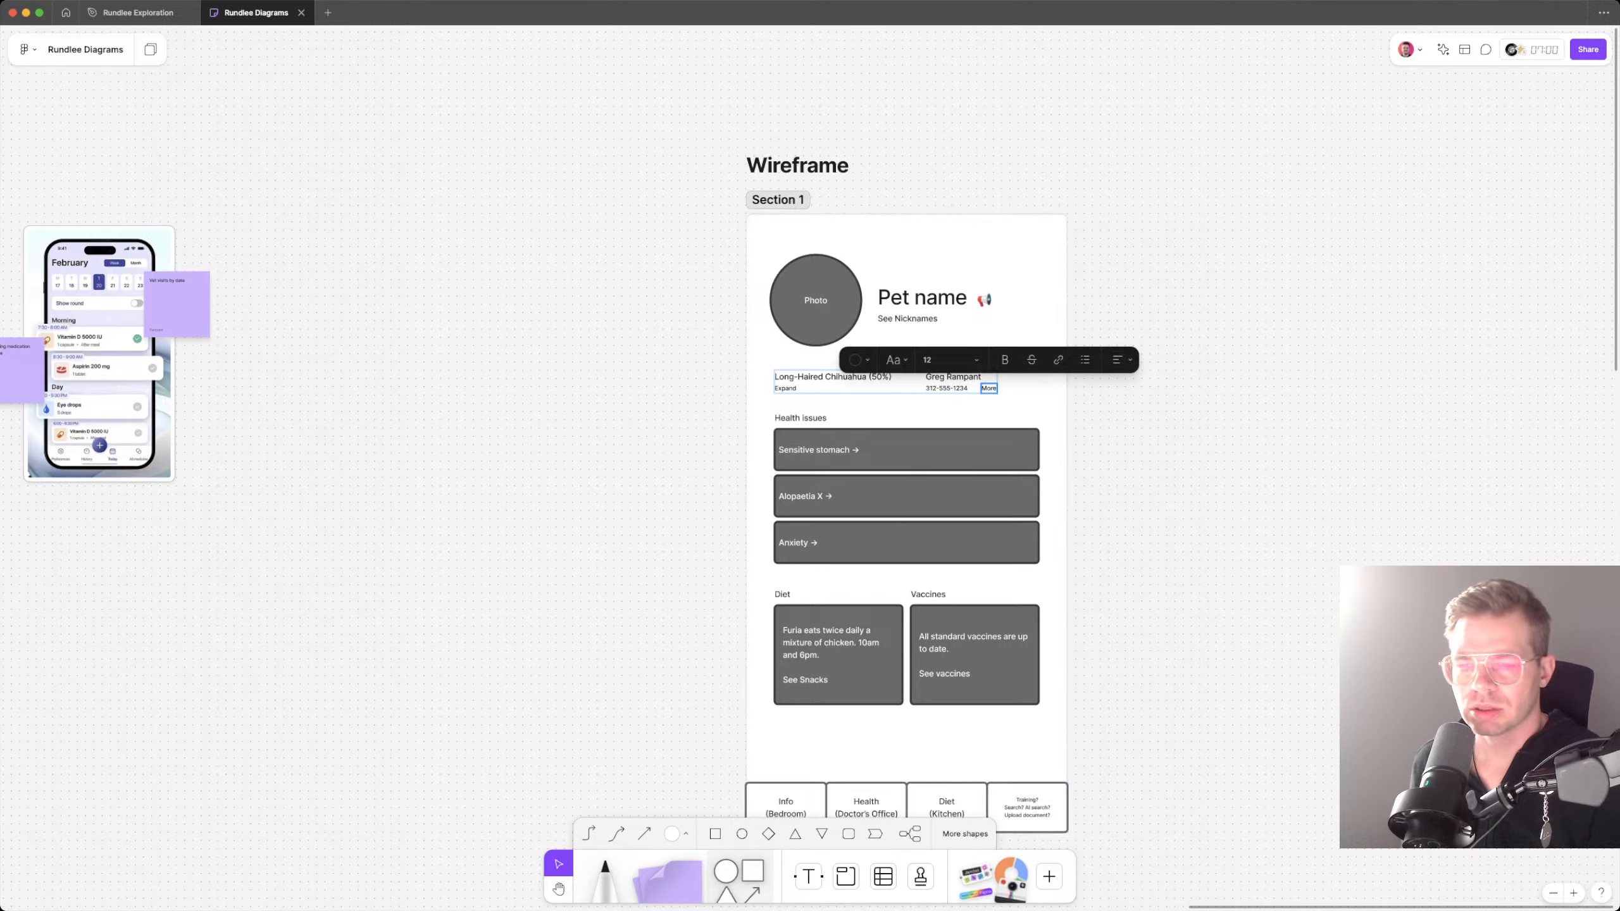
key(Escape)
scroll(905, 456, down, 1)
scroll(906, 456, down, 3)
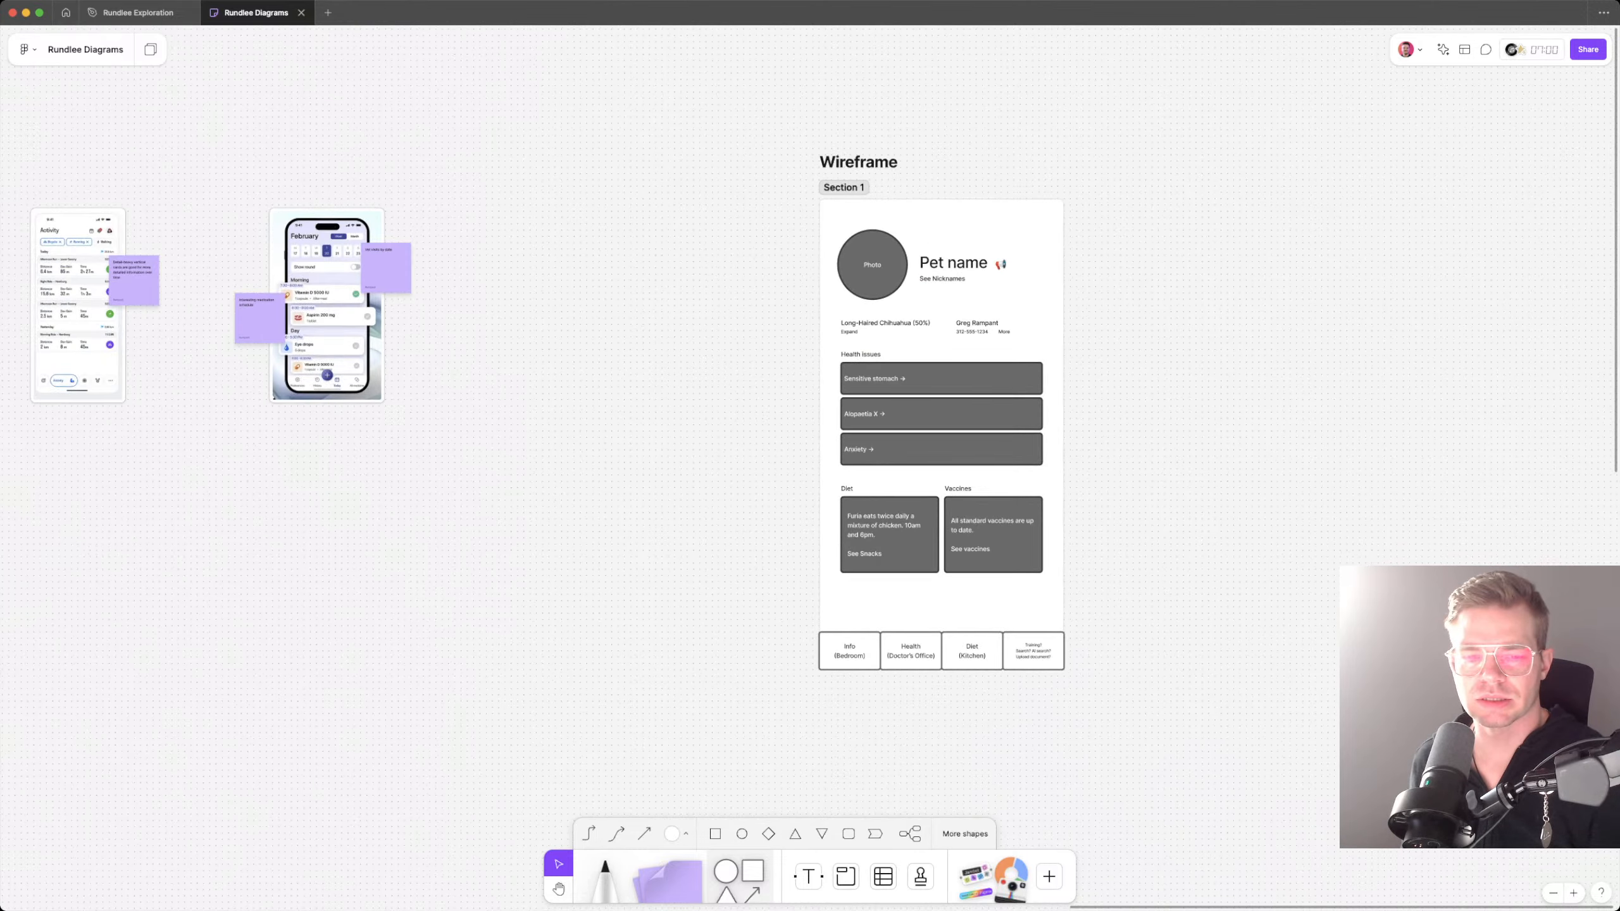
scroll(905, 455, left, 4)
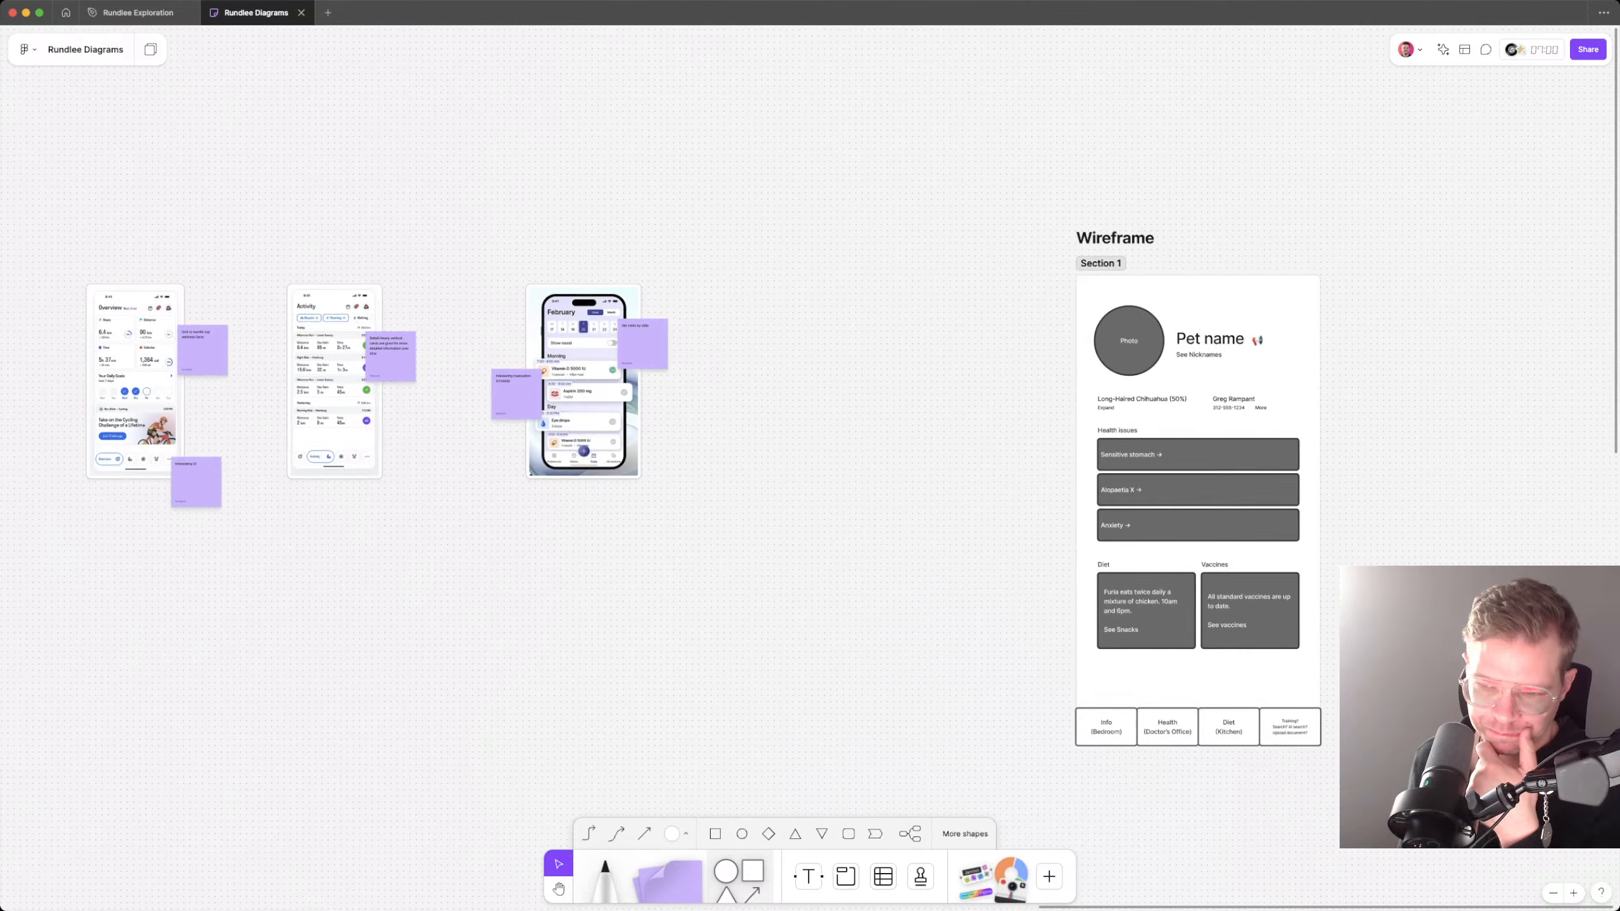
scroll(810, 456, right, 3)
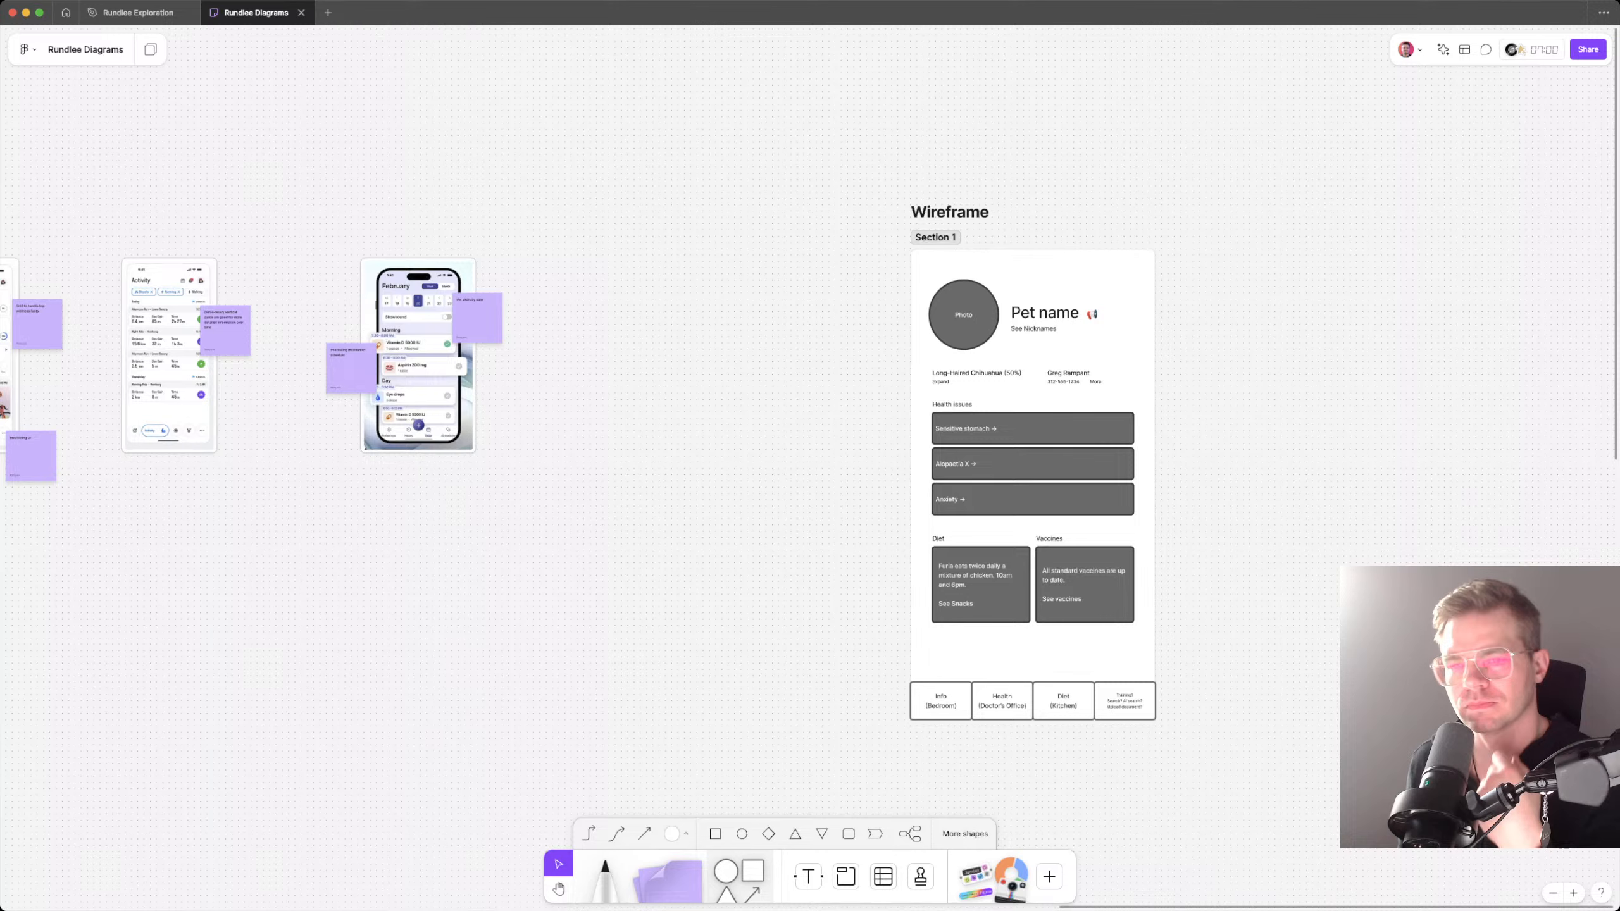
scroll(893, 456, right, 1)
double_click(871, 237)
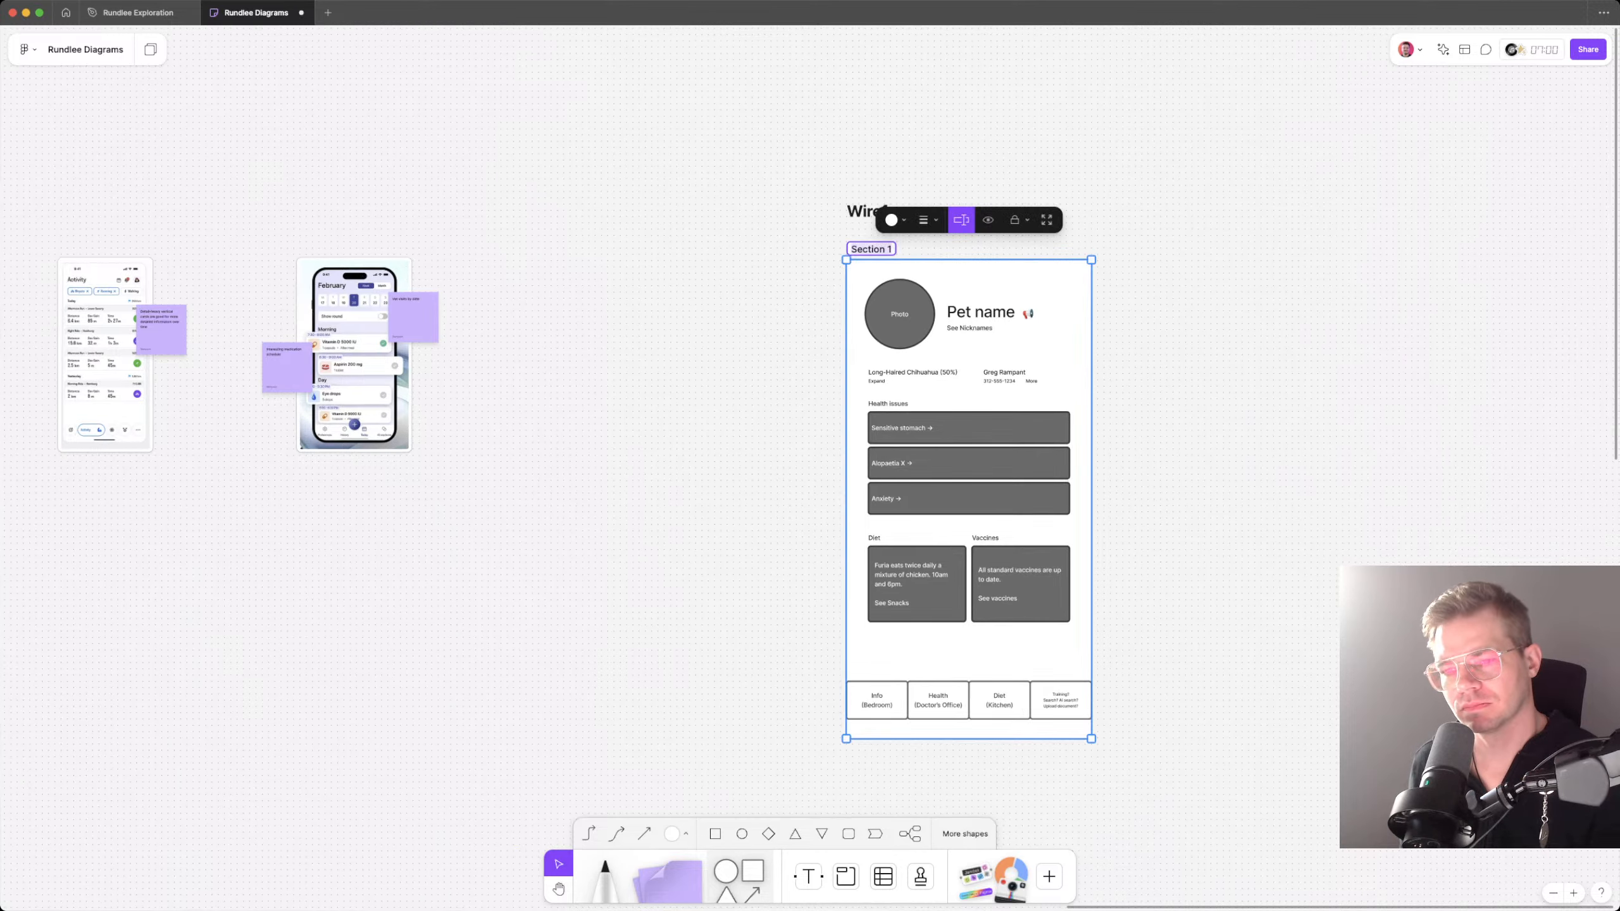
key(Escape)
key(super+z)
key(super+z)
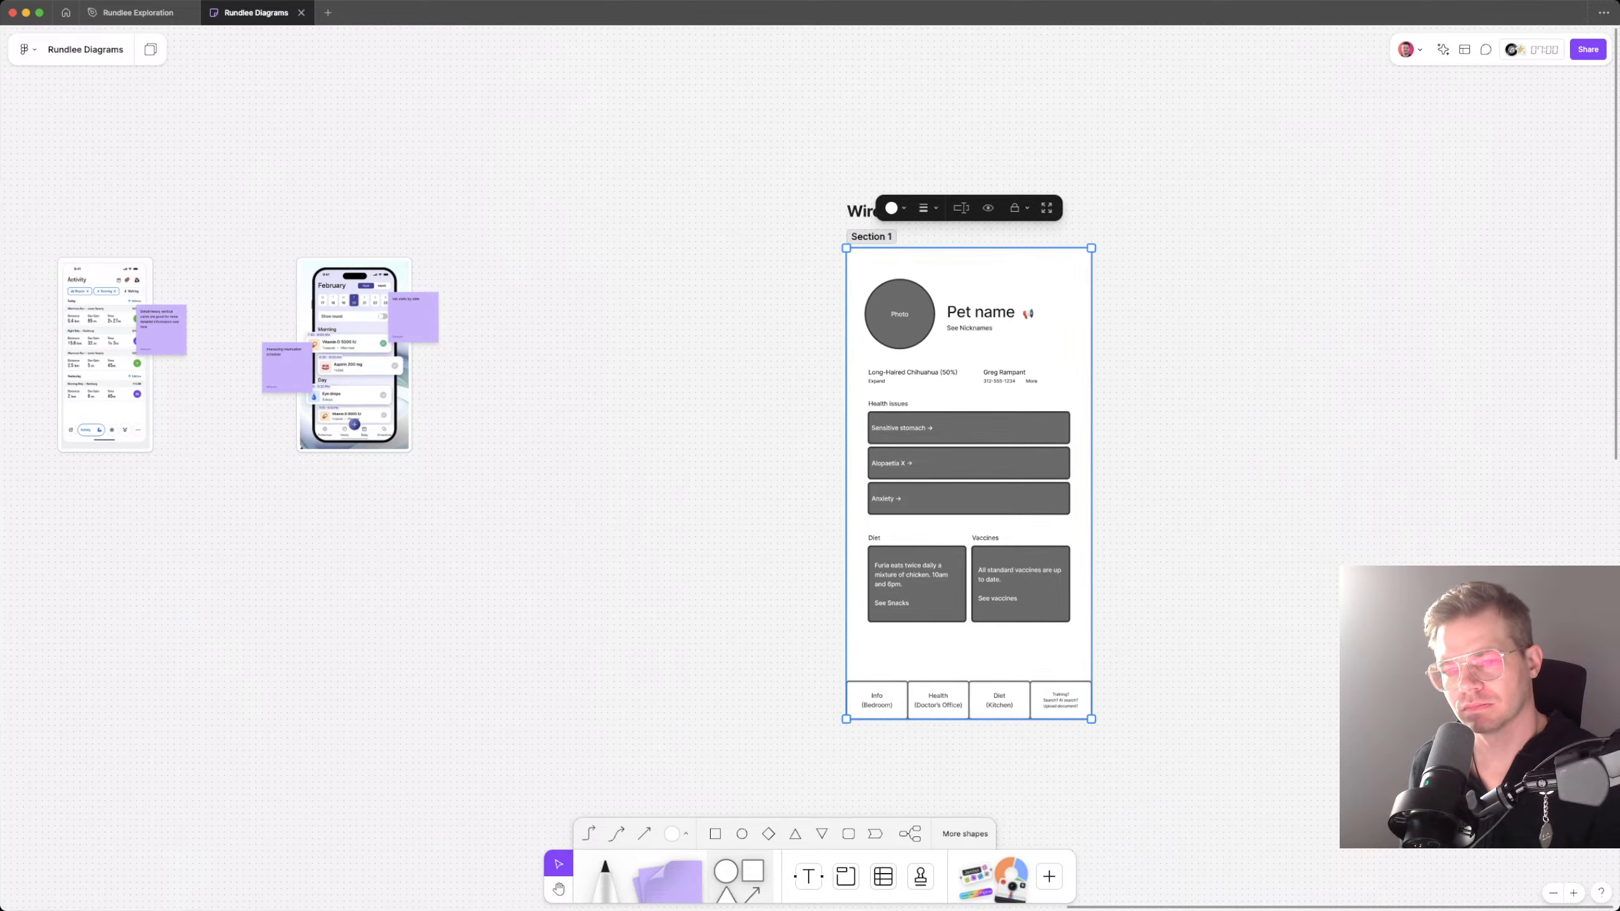
Step: Rename the wireframe section as "Home screen"
text(Home screen)
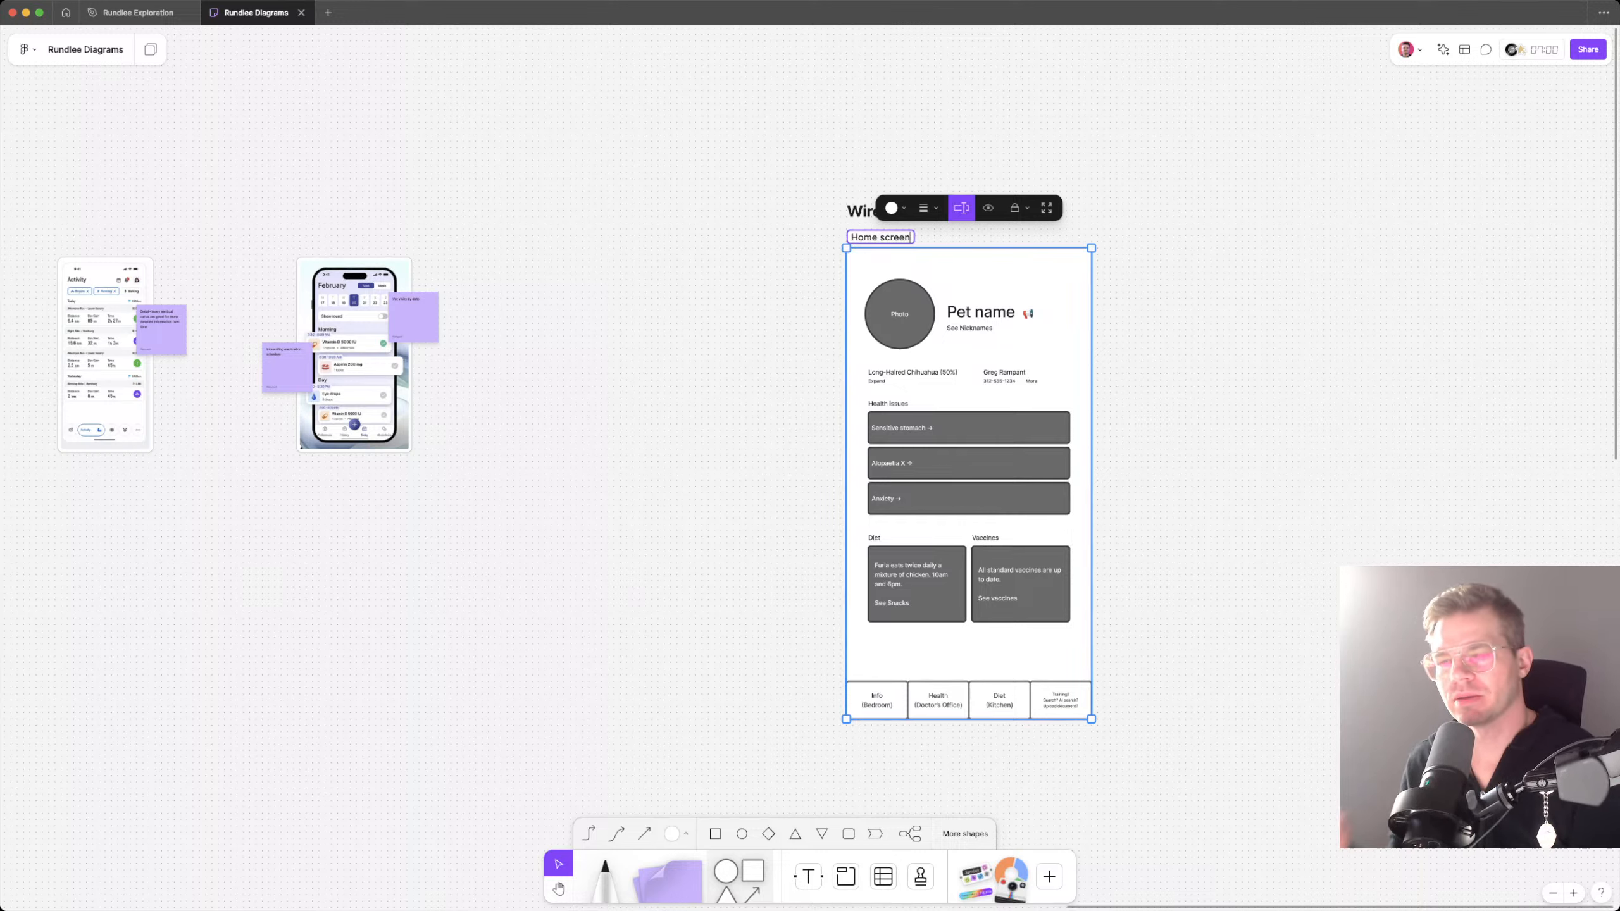
key(Escape)
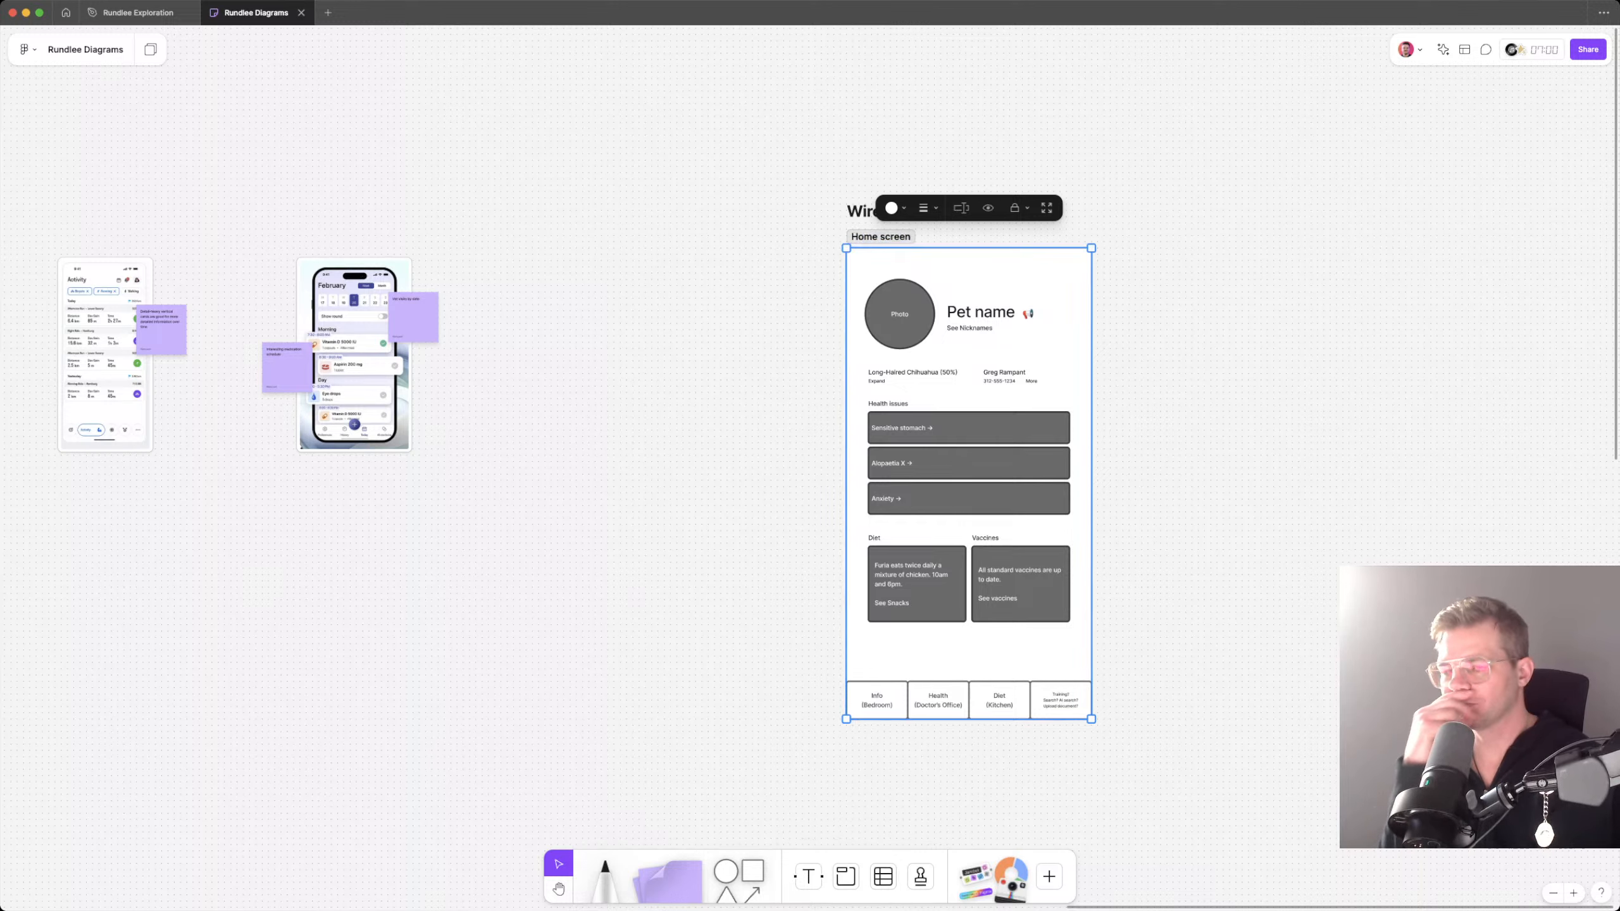
key(Escape)
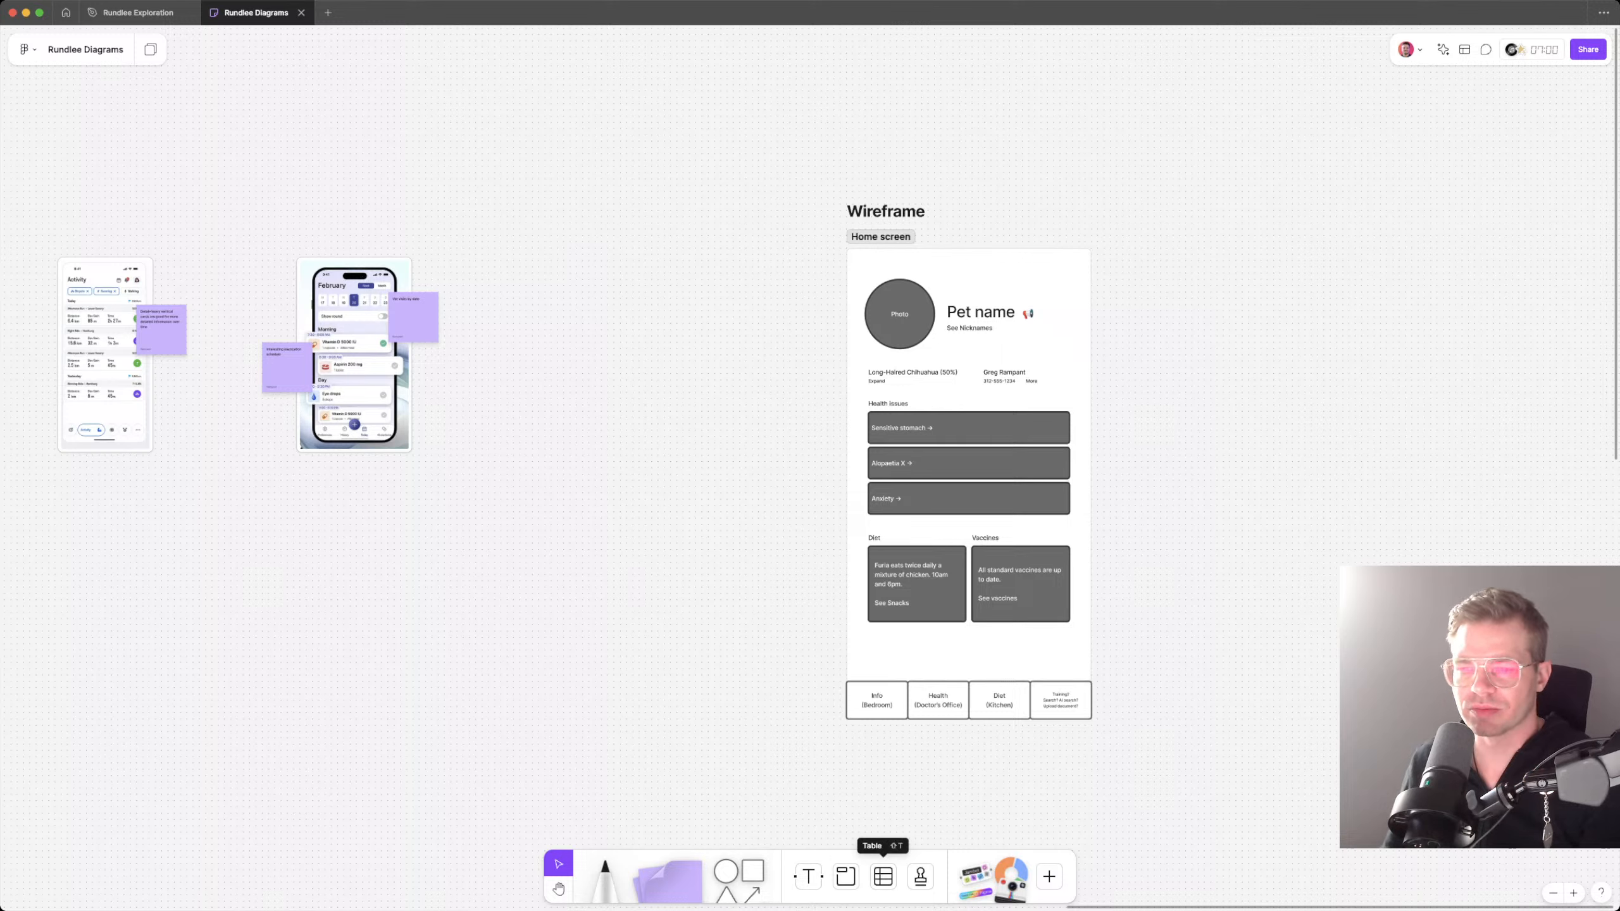
Step: Copy the megaphone emoji into the home screen's upper-right corner and turn the copy into a link emoji
click(969, 328)
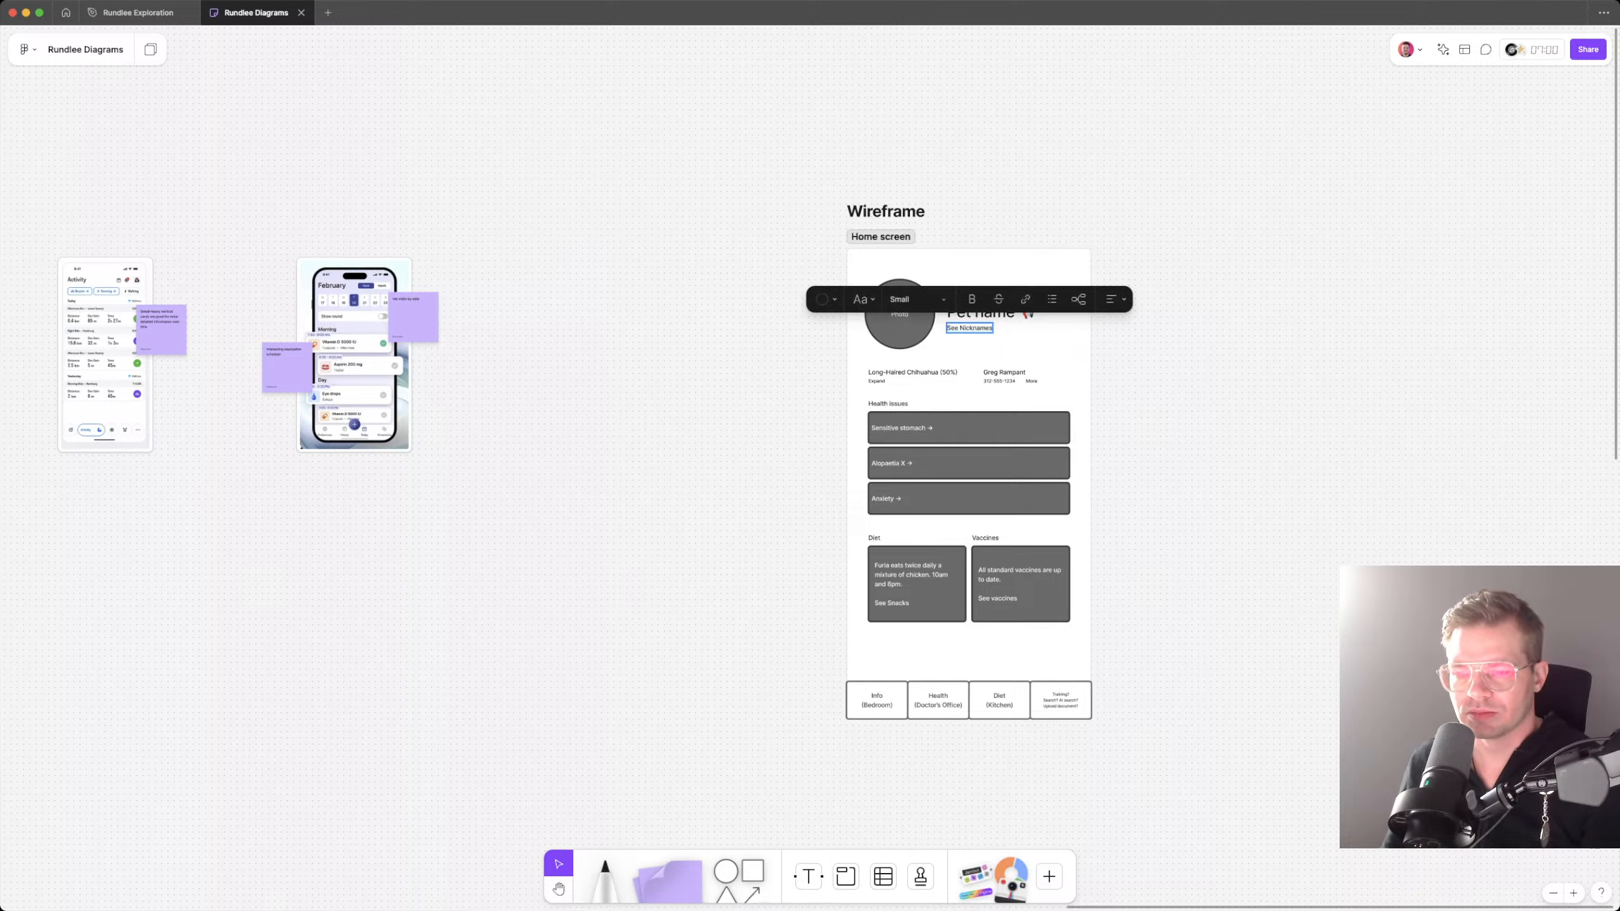
click(1029, 313)
drag(1028, 313, 1063, 283)
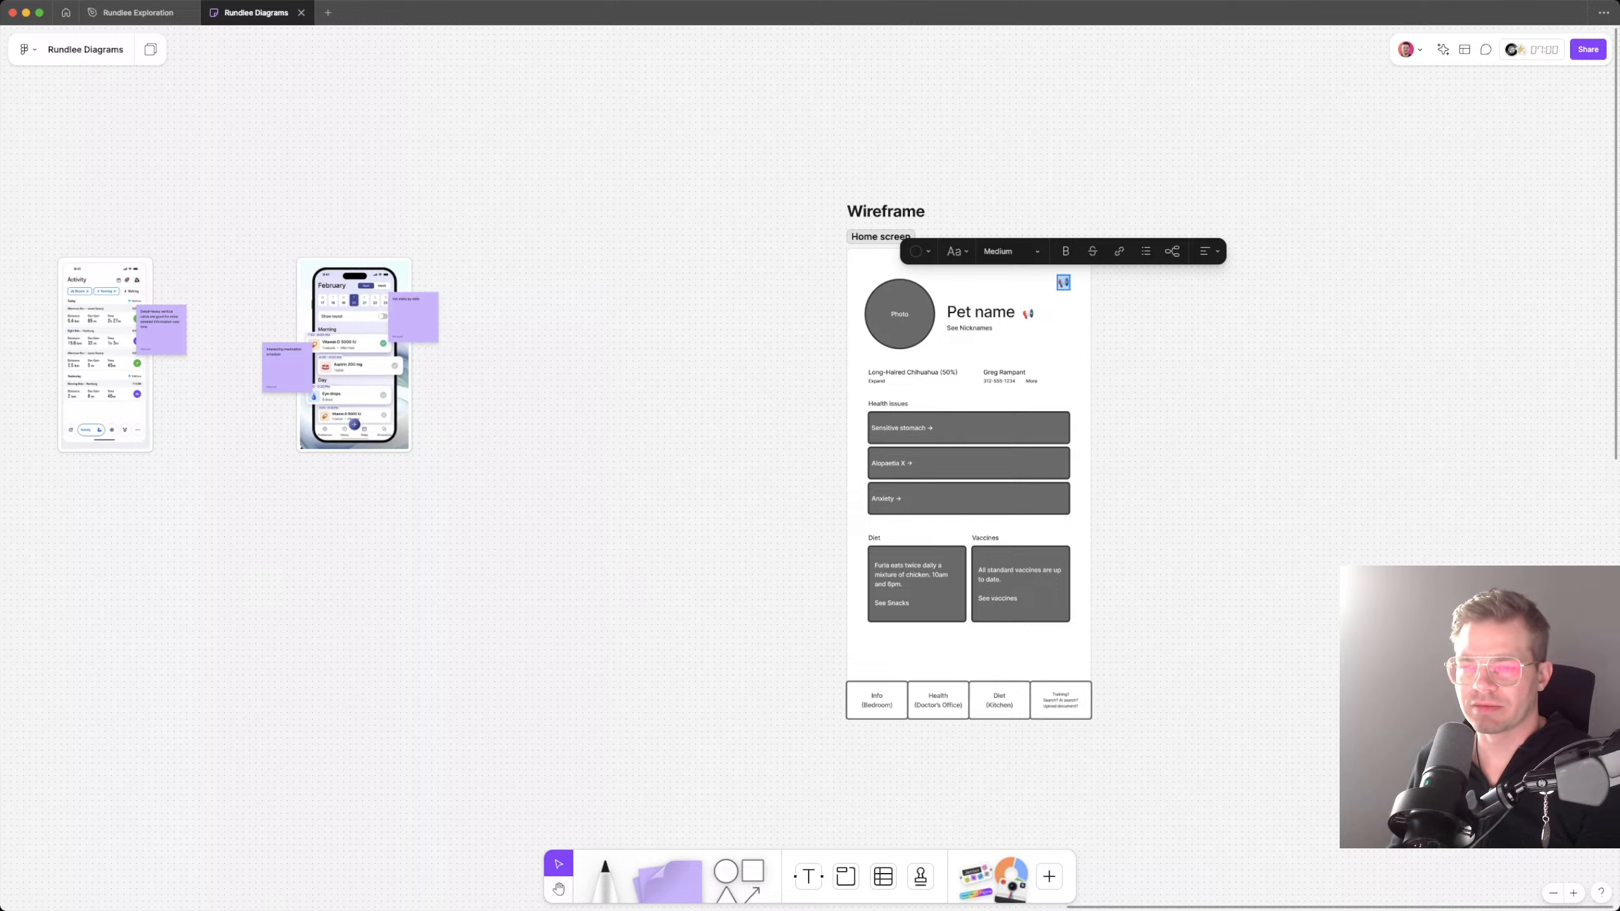
drag(1063, 282, 1060, 283)
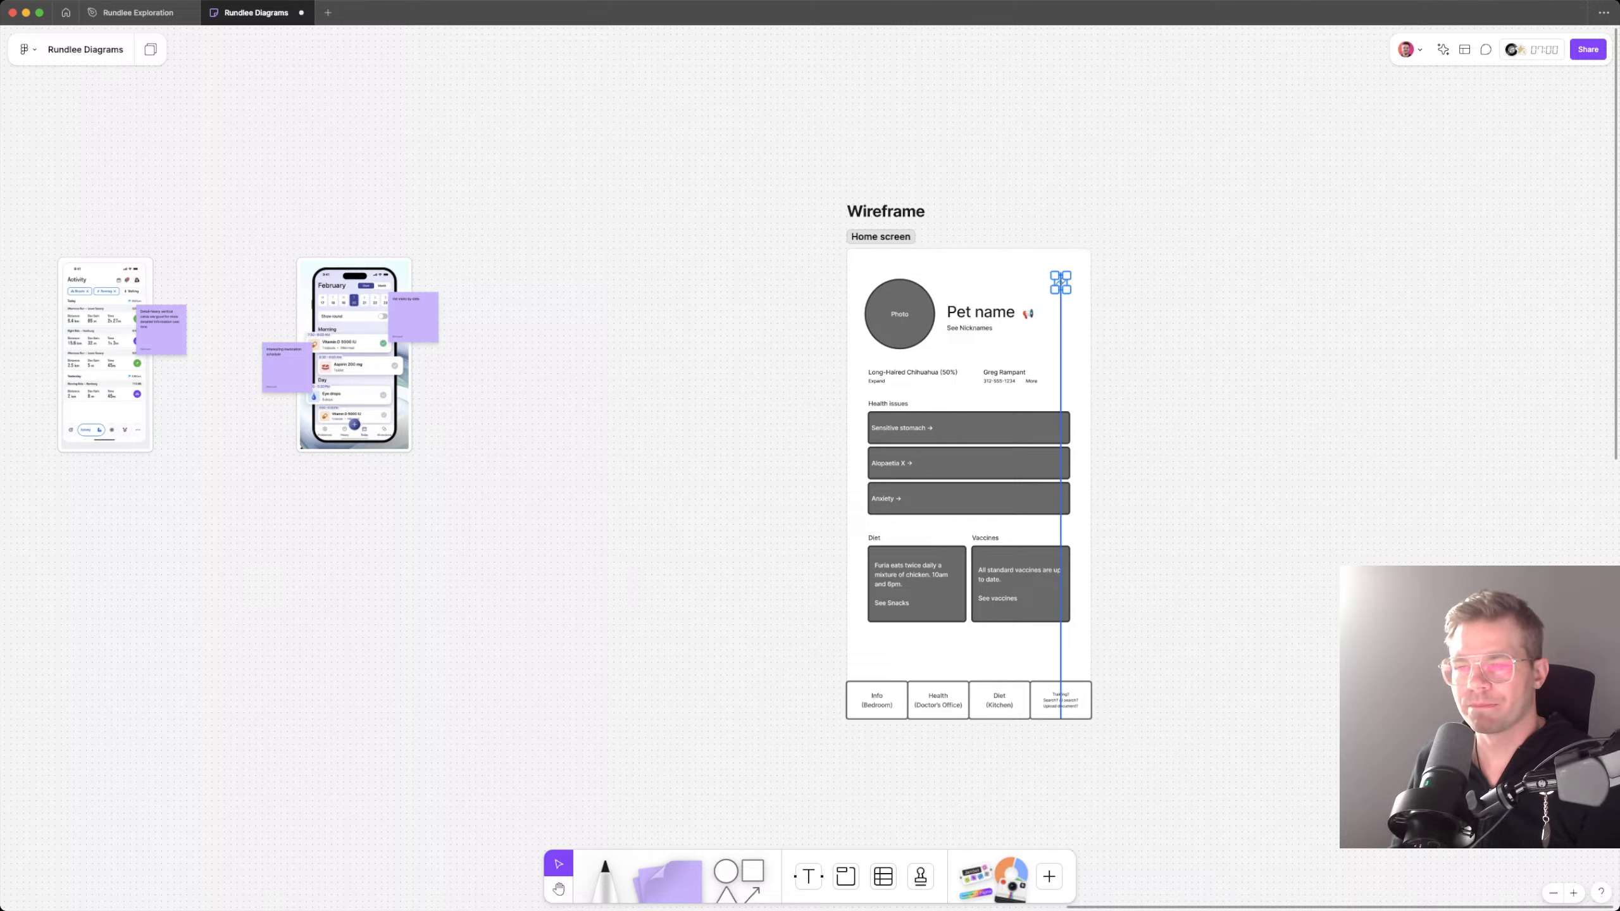
key(Escape)
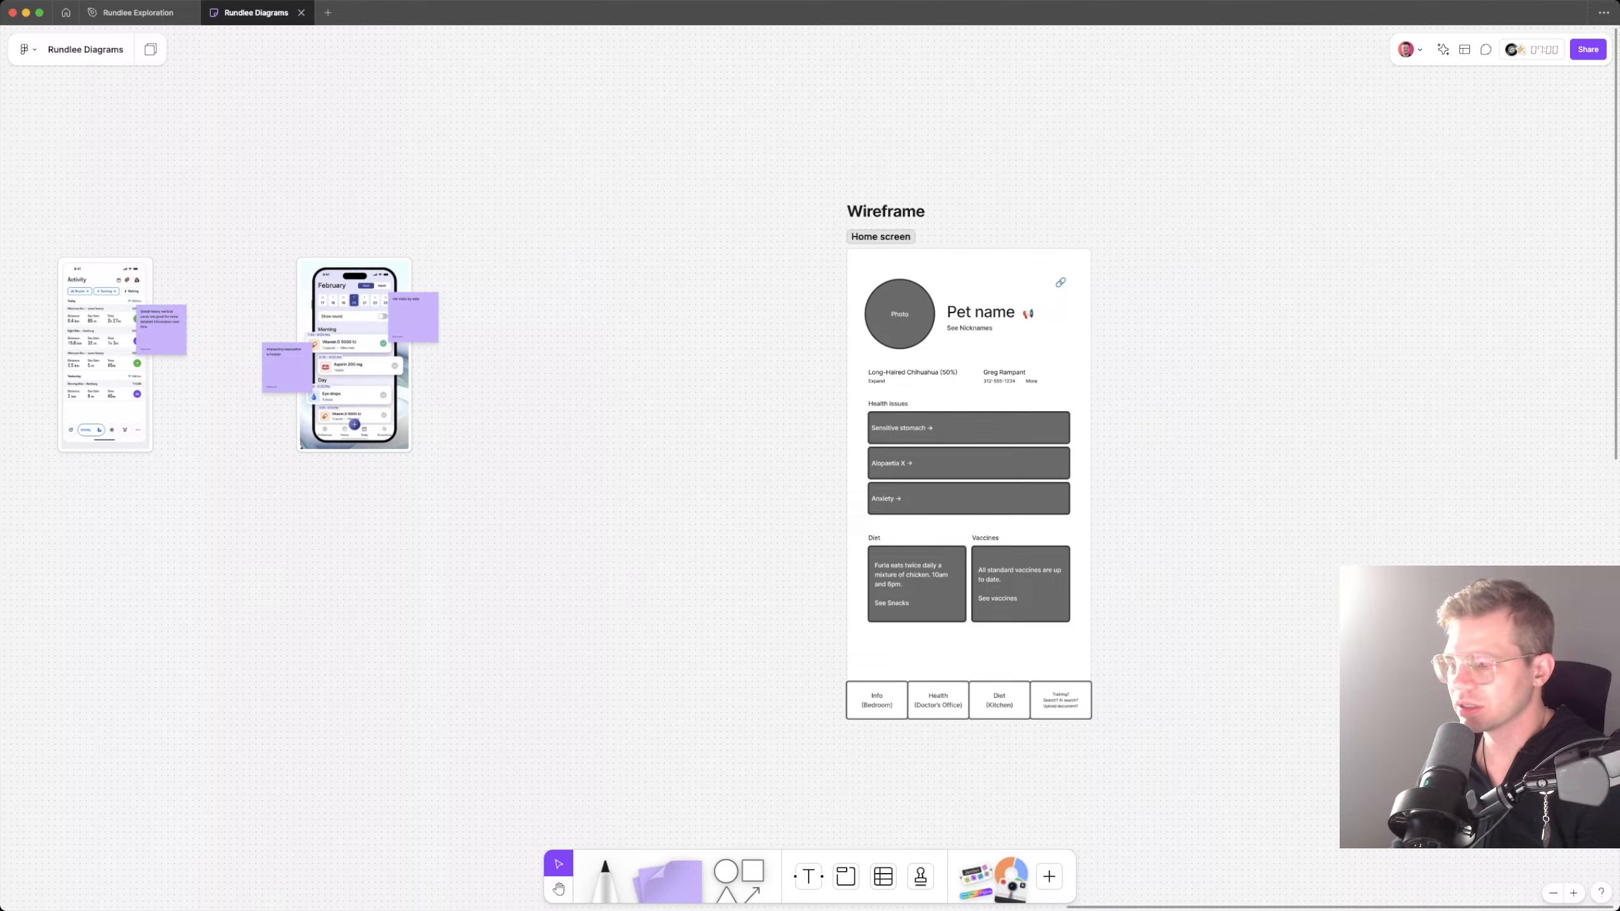
scroll(997, 493, up, 3)
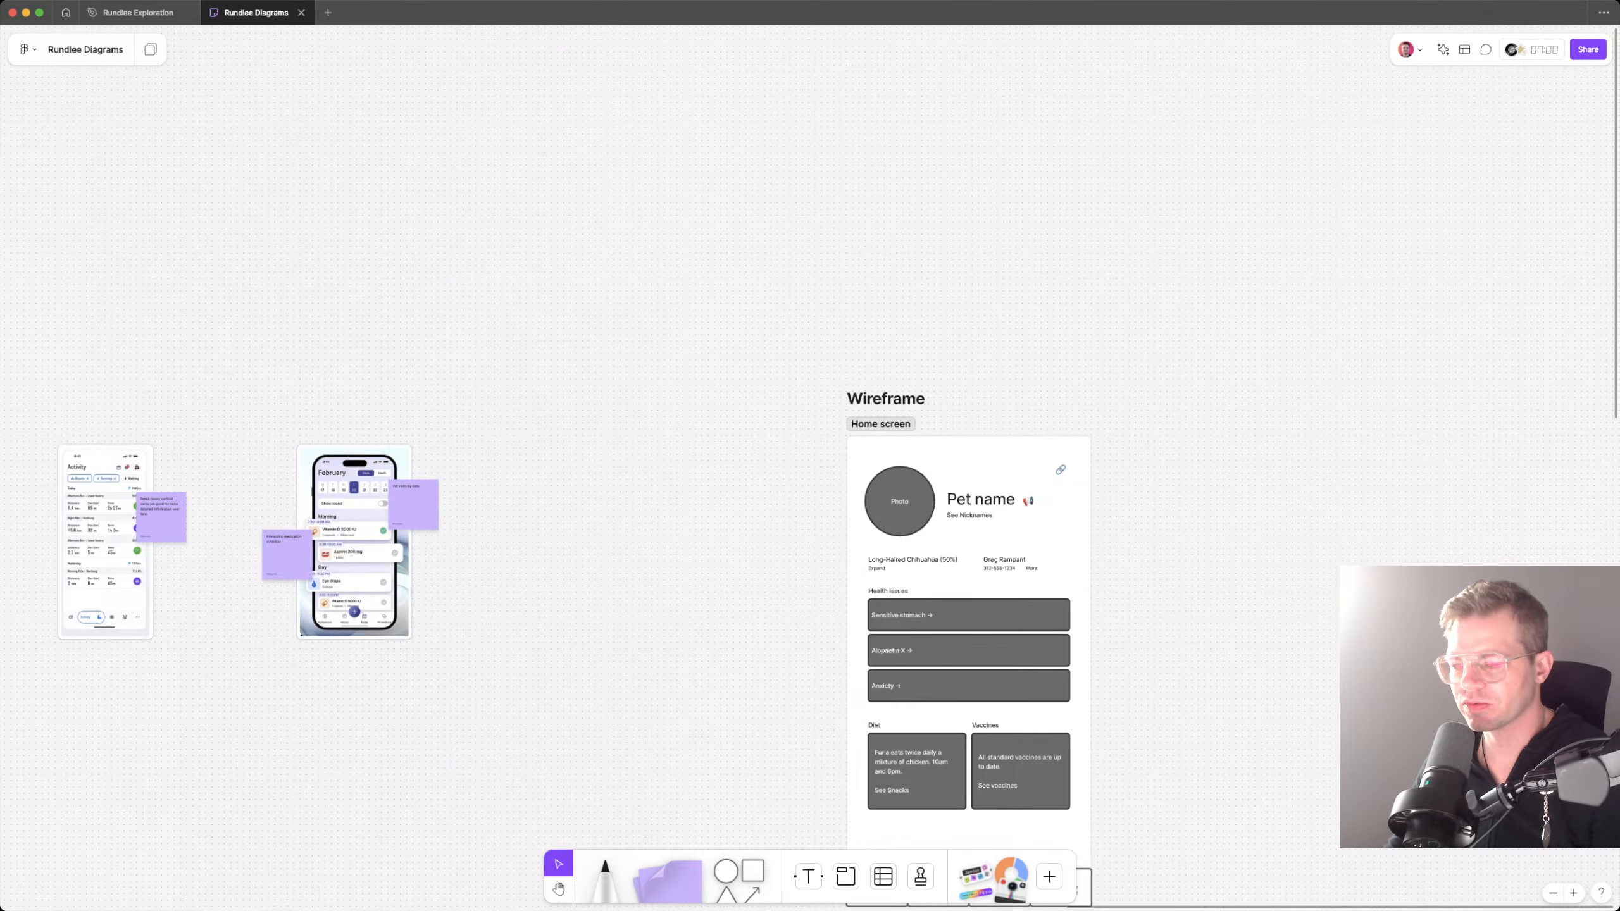
scroll(997, 493, up, 10)
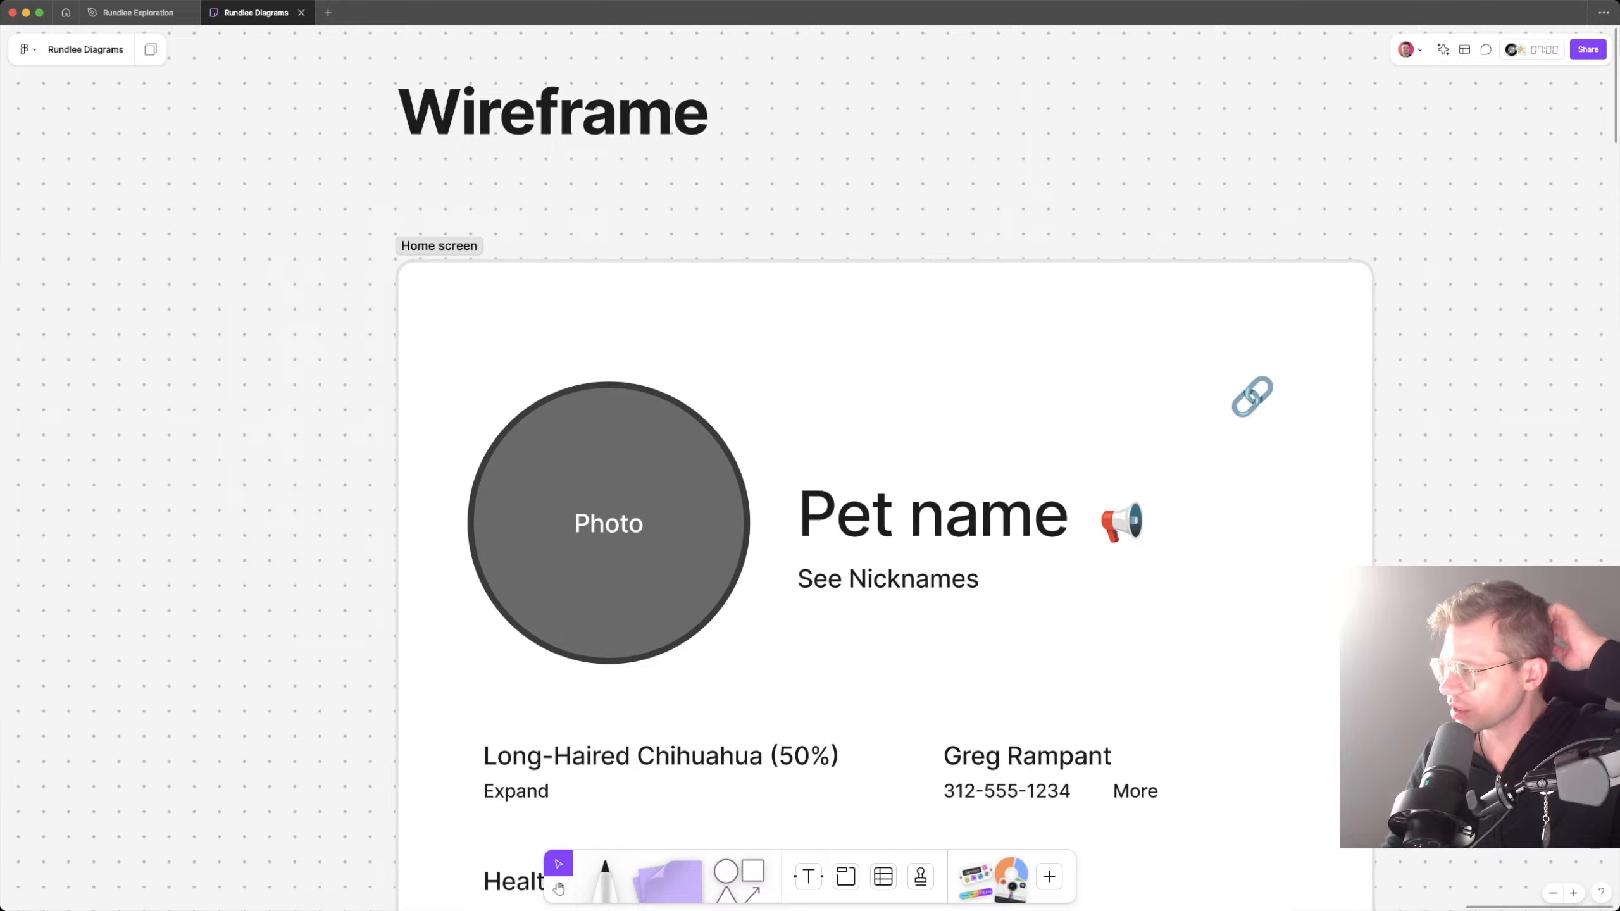